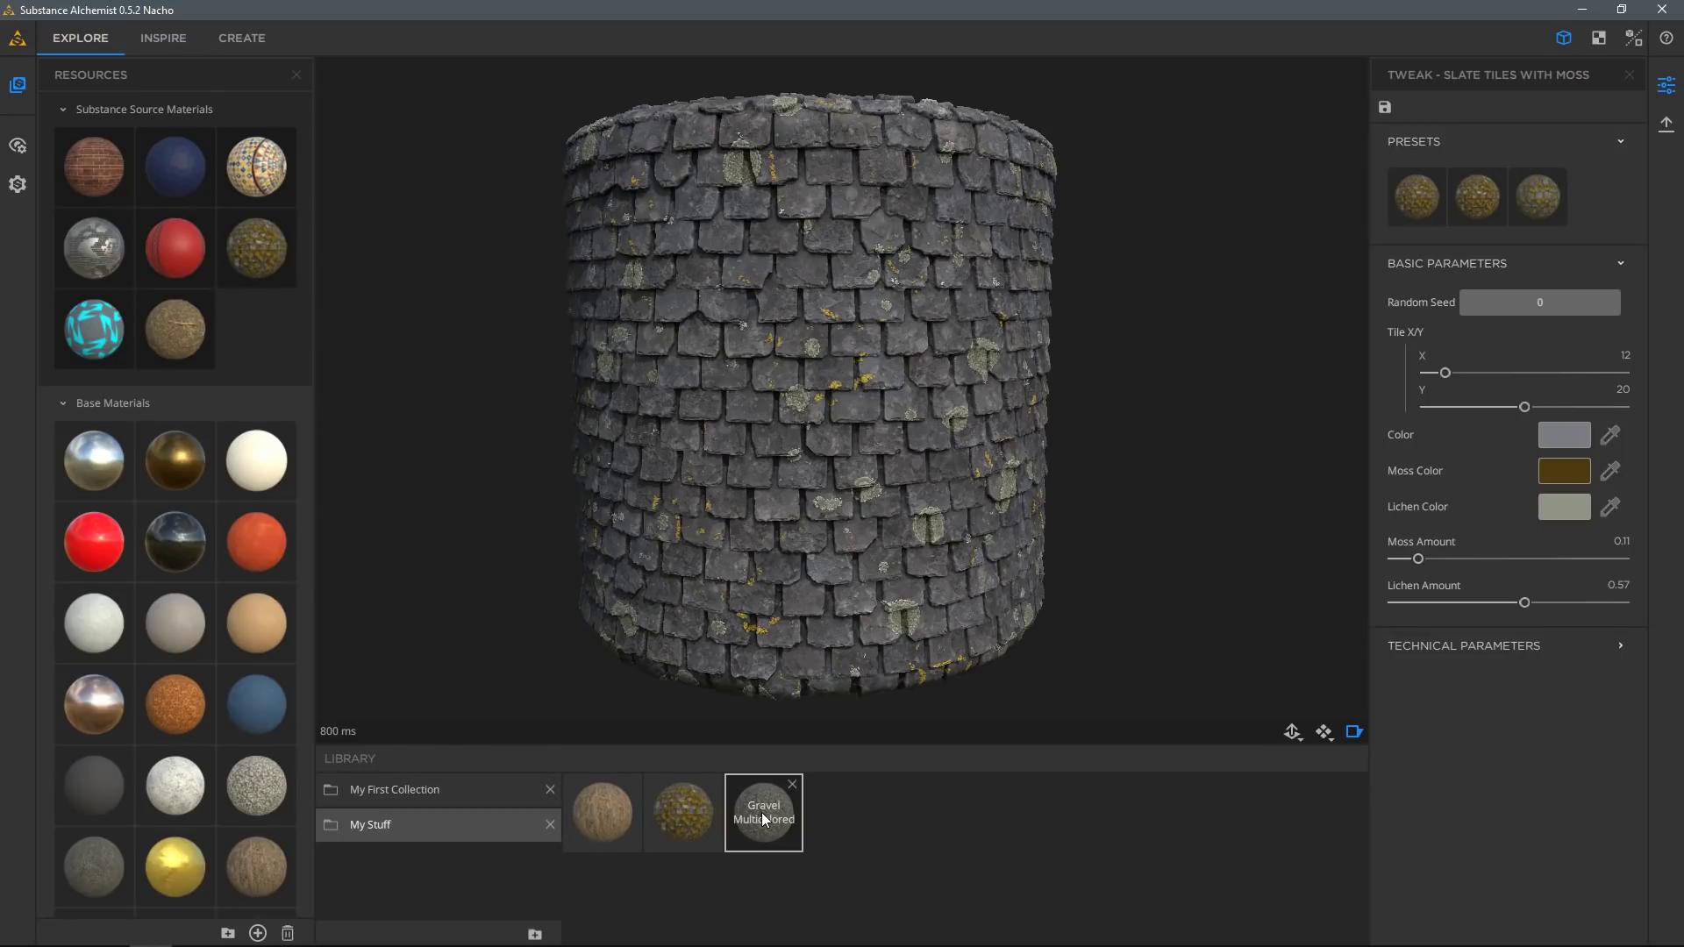
Set the slate tiles' Moss Amount to 0.43 and Lichen Amount to 0.8, and open the preset saving form without saving.
{"action": "mouse_move", "coordinate": [831, 388]}
{"action": "left_mouse_down"}
{"action": "mouse_move", "coordinate": [843, 354]}
{"action": "mouse_move", "coordinate": [842, 404]}
{"action": "left_mouse_up"}
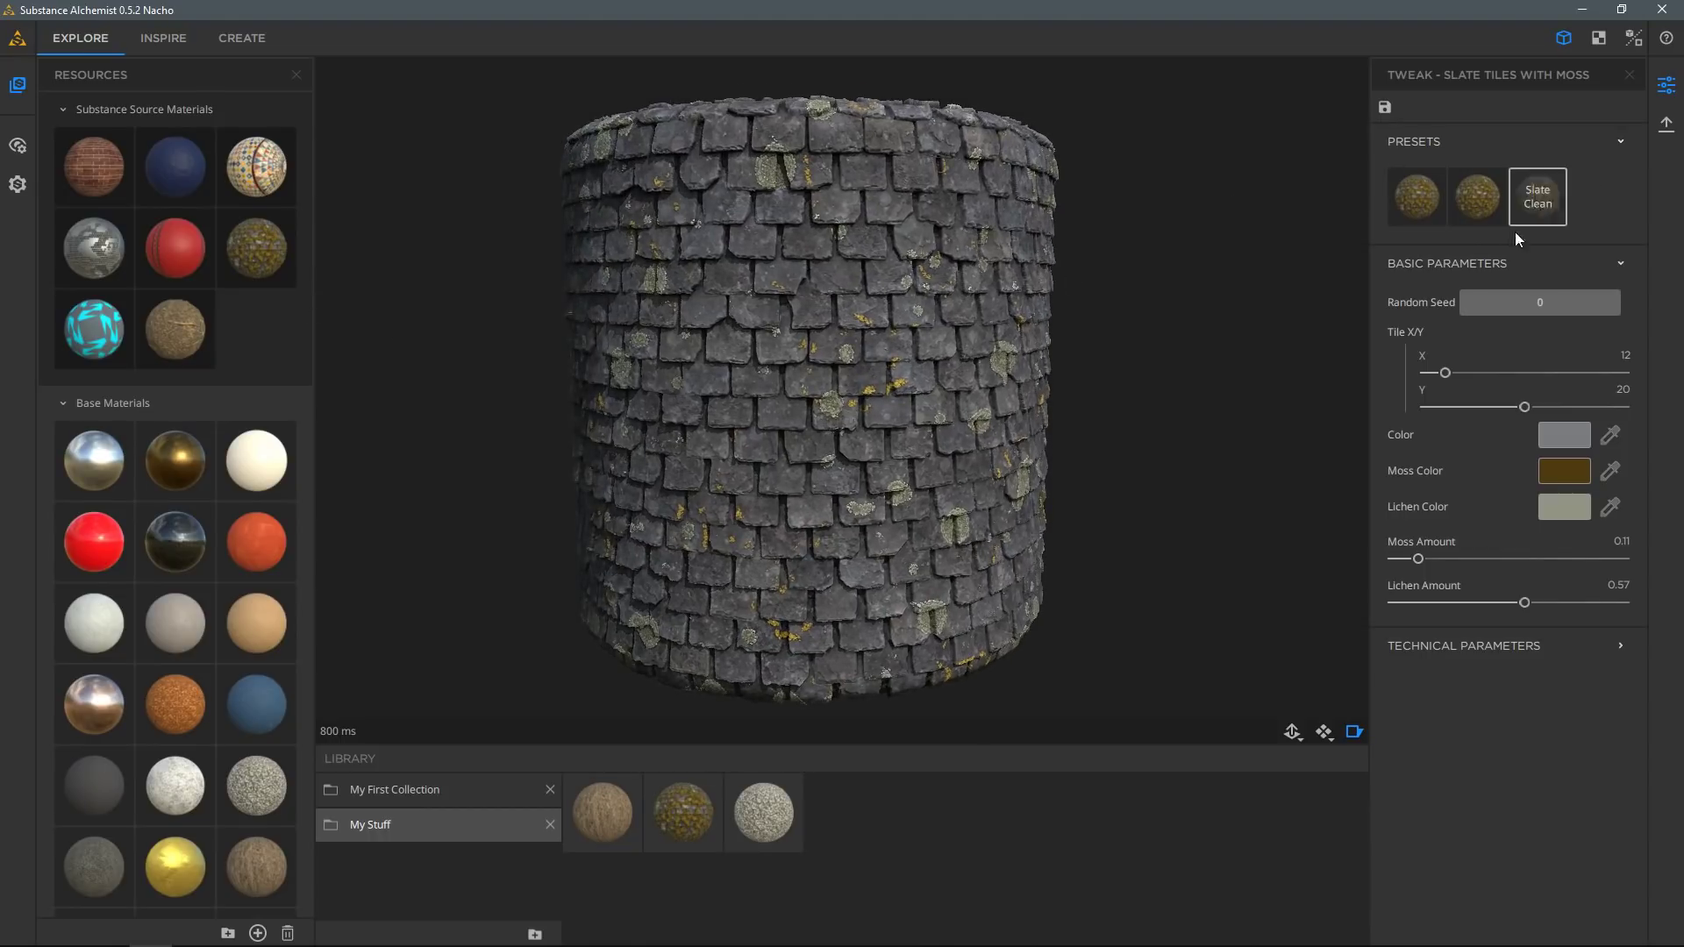
{"action": "left_click_drag", "start_coordinate": [1429, 562], "coordinate": [1578, 602]}
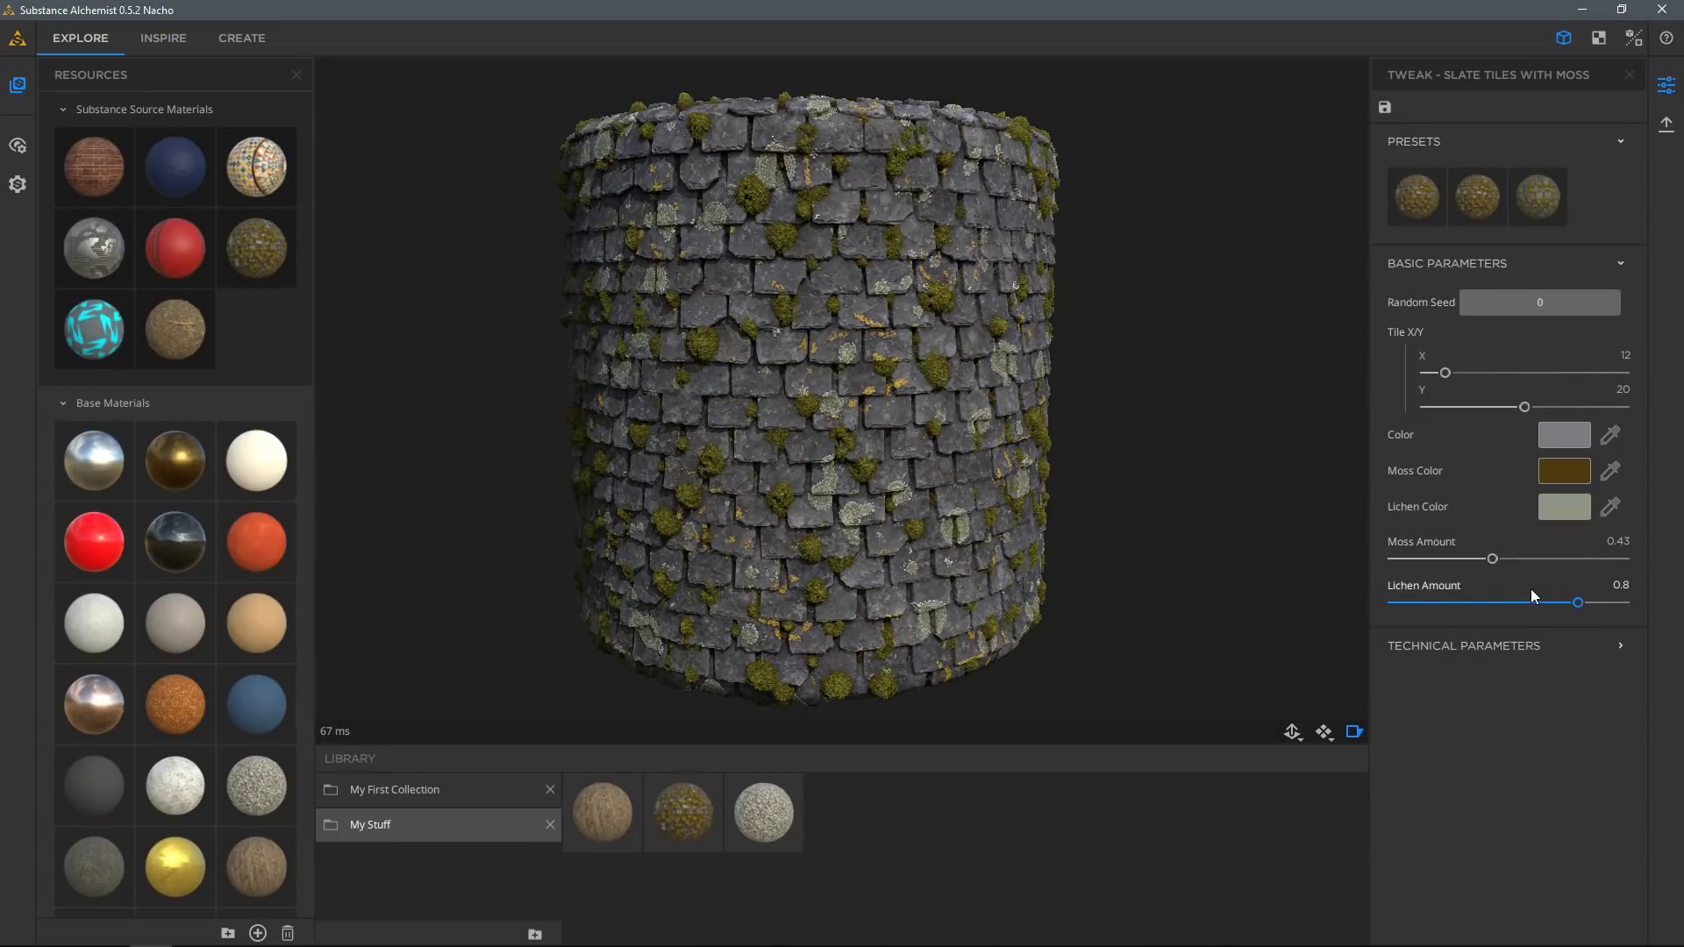
{"action": "left_click_drag", "start_coordinate": [1028, 351], "coordinate": [1018, 346]}
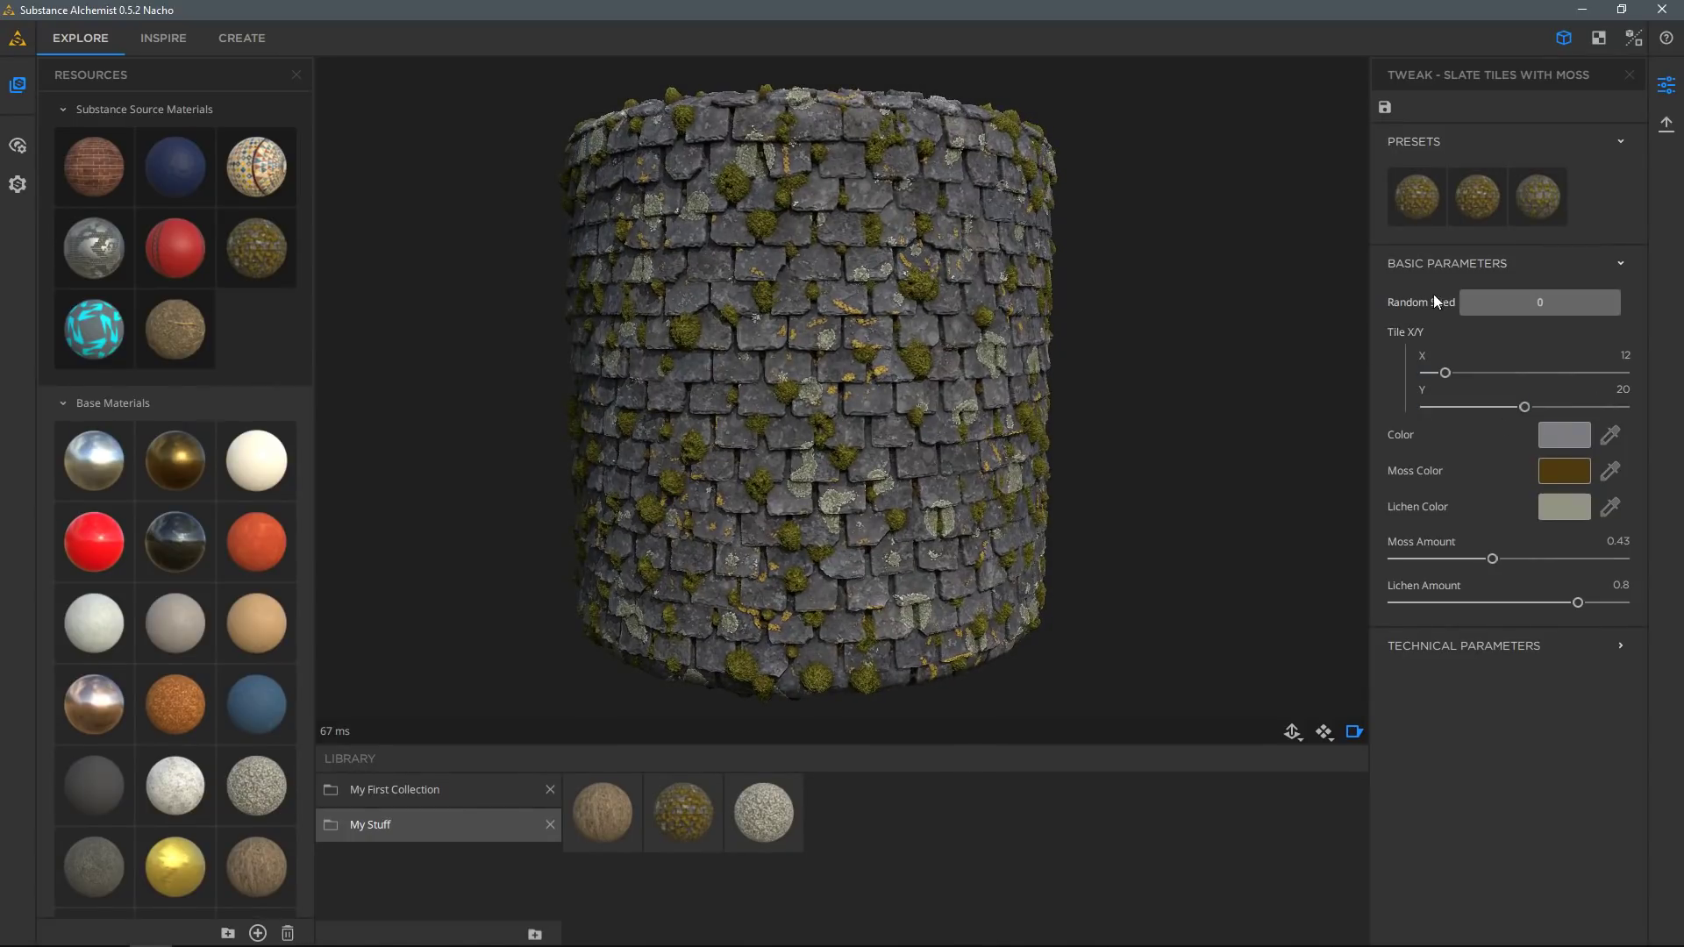
{"action": "left_click", "coordinate": [1385, 108]}
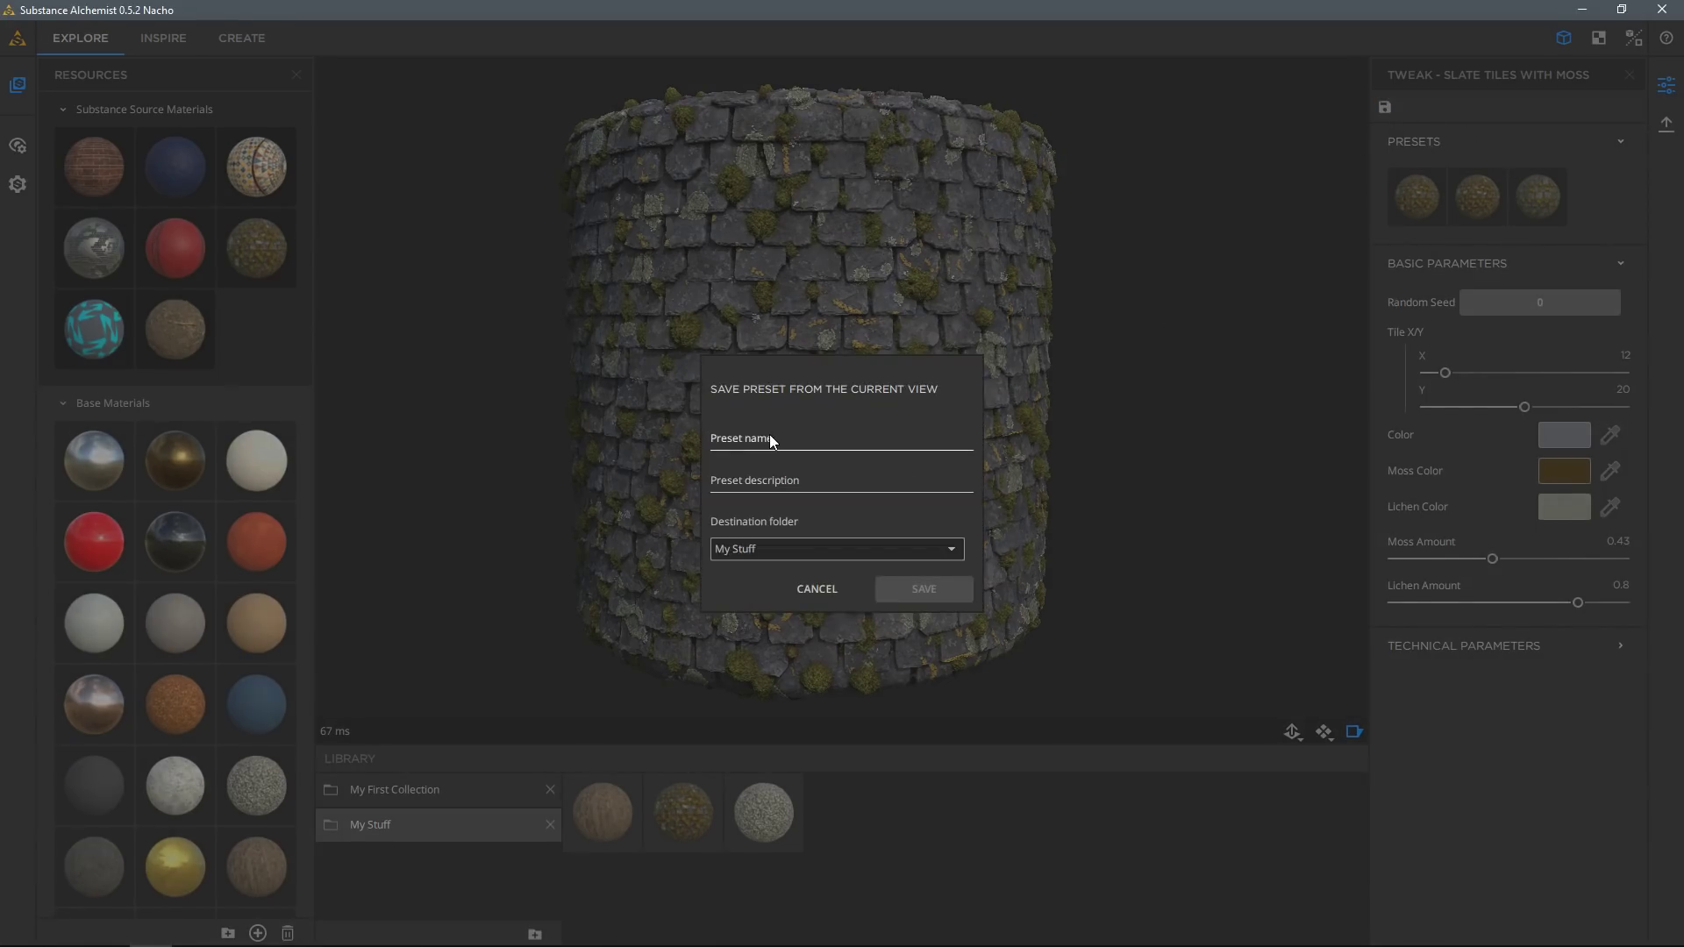
{"action": "left_click", "coordinate": [817, 588]}
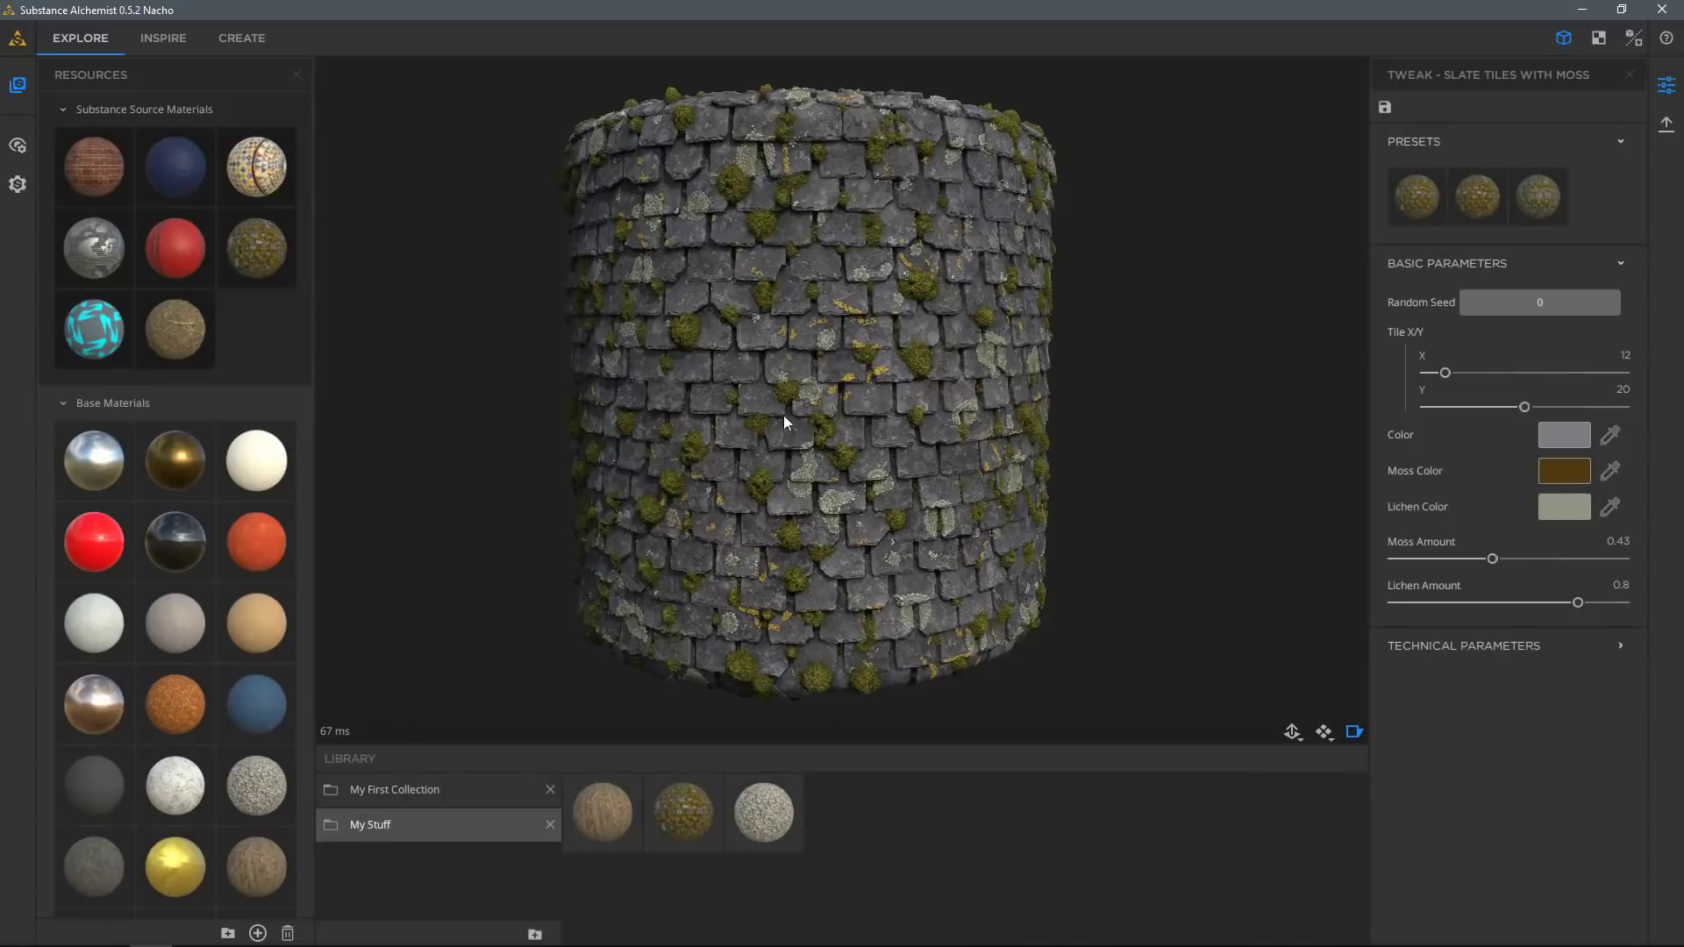
Apply the Slate Overgrown preset and add it to the My Stuff collection.
{"action": "left_click", "coordinate": [1476, 204]}
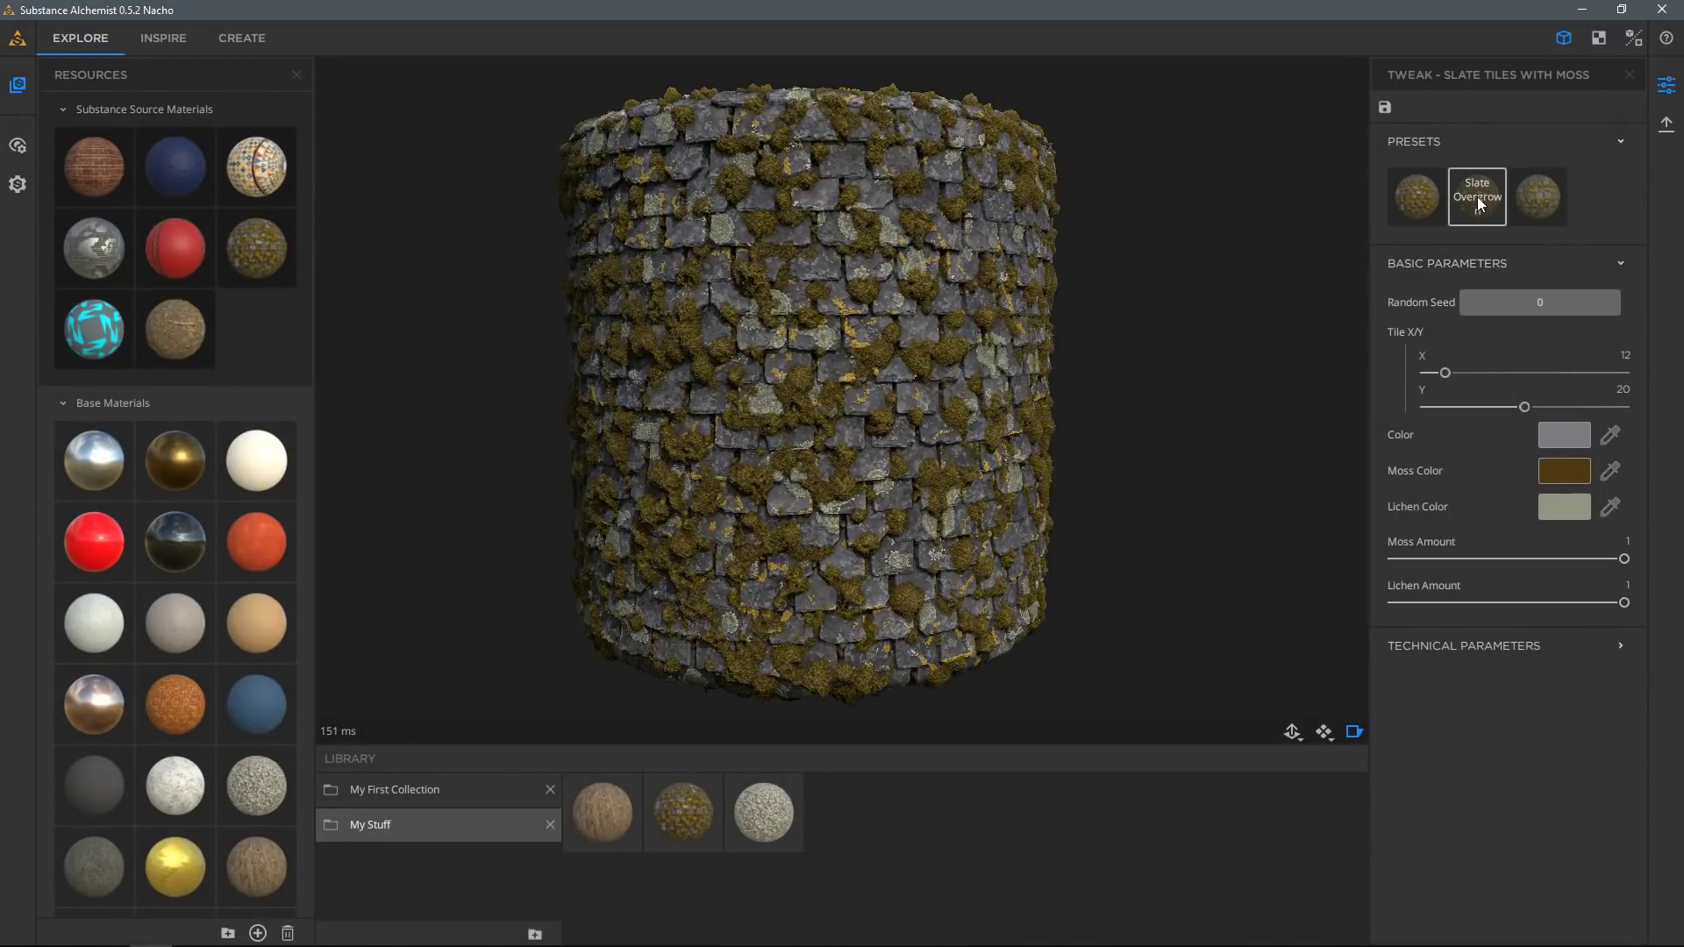
{"action": "left_click_drag", "start_coordinate": [1477, 197], "coordinate": [936, 814]}
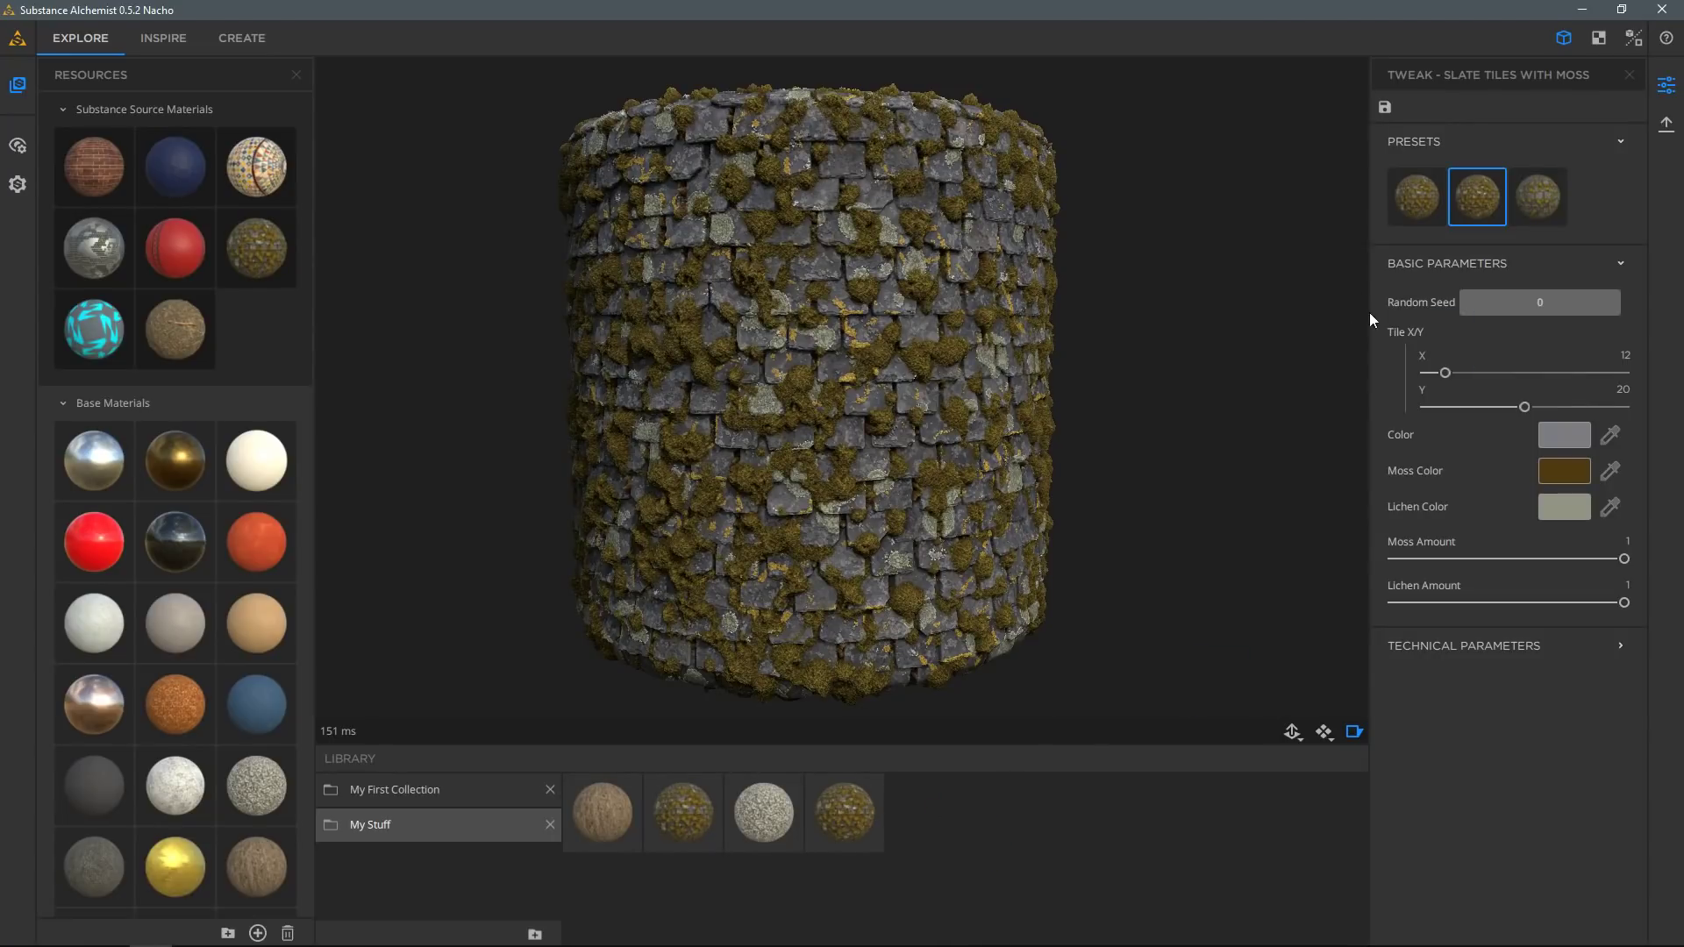
Generate variations of Slate Tiles With Moss from the image's extracted colors, with one preset per extracted color.
{"action": "left_click", "coordinate": [164, 37]}
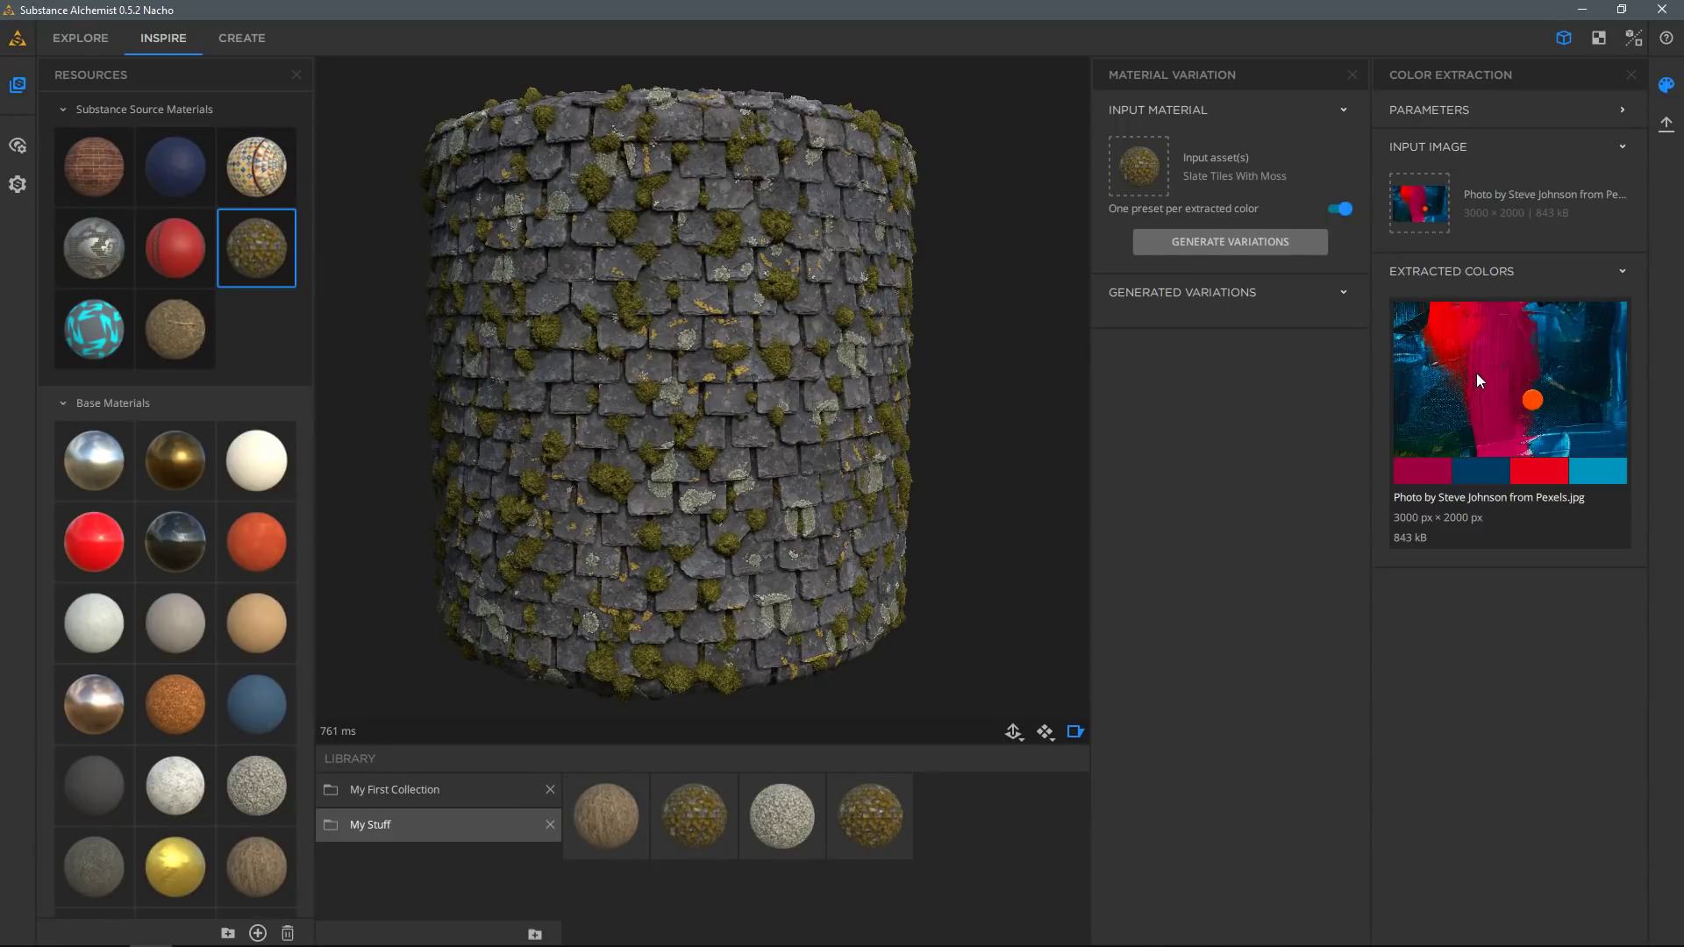
{"action": "left_click", "coordinate": [1239, 246]}
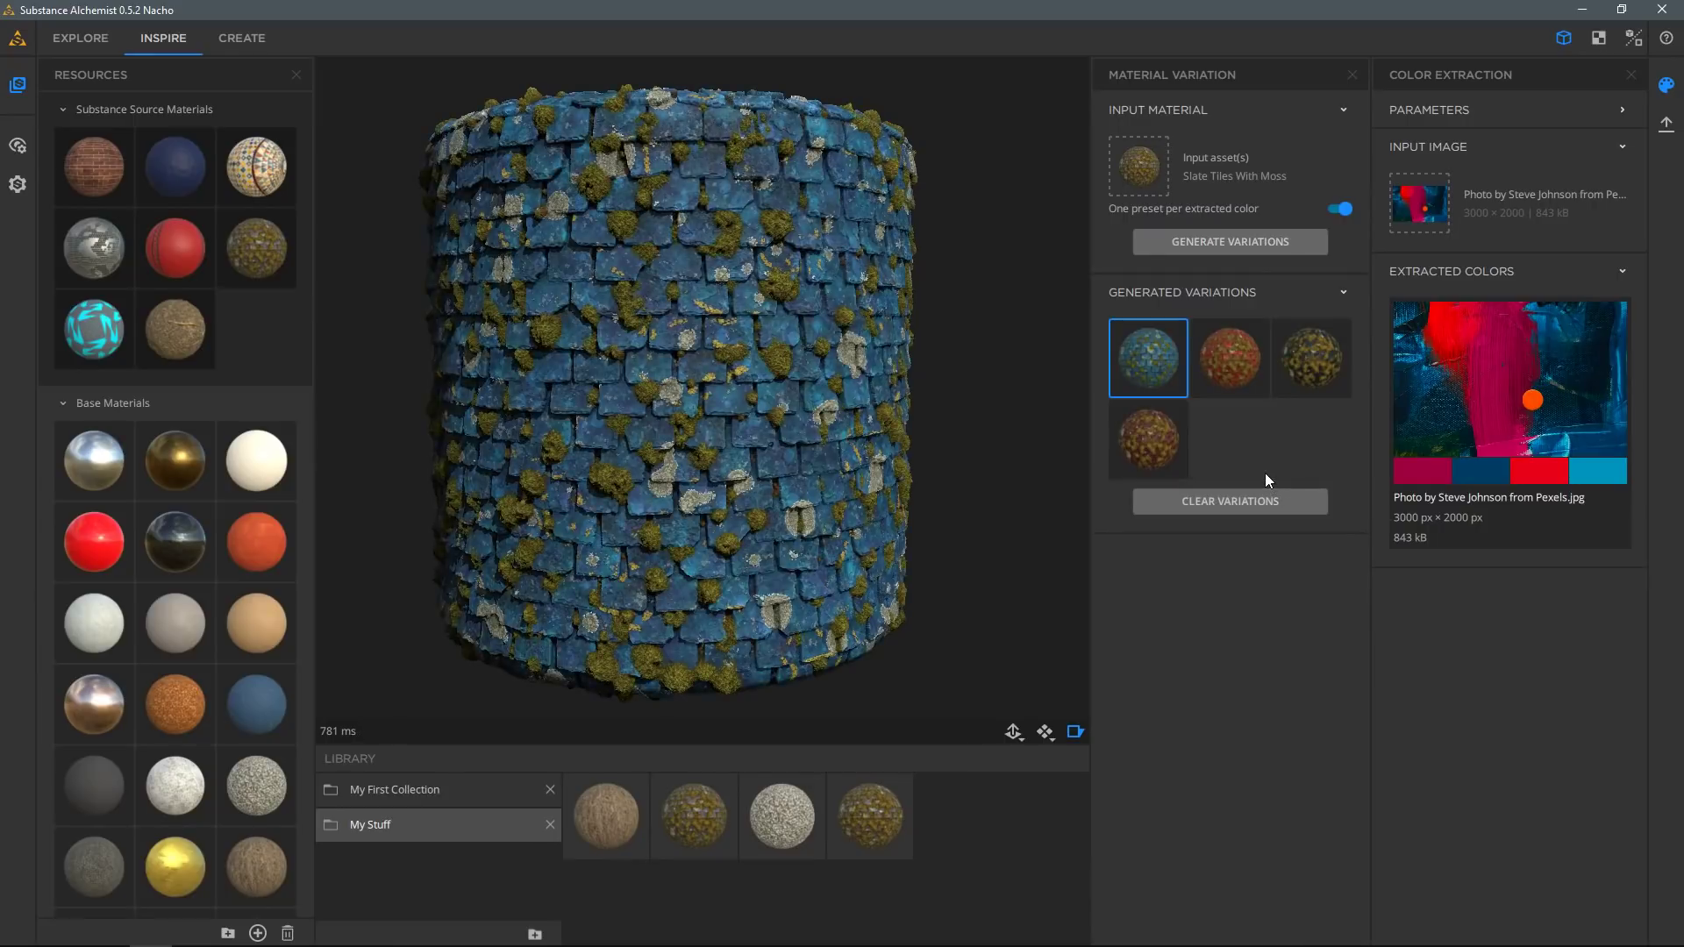
Preview the generated color variations on the model and add the red one to the My Stuff collection.
{"action": "left_click", "coordinate": [1239, 375]}
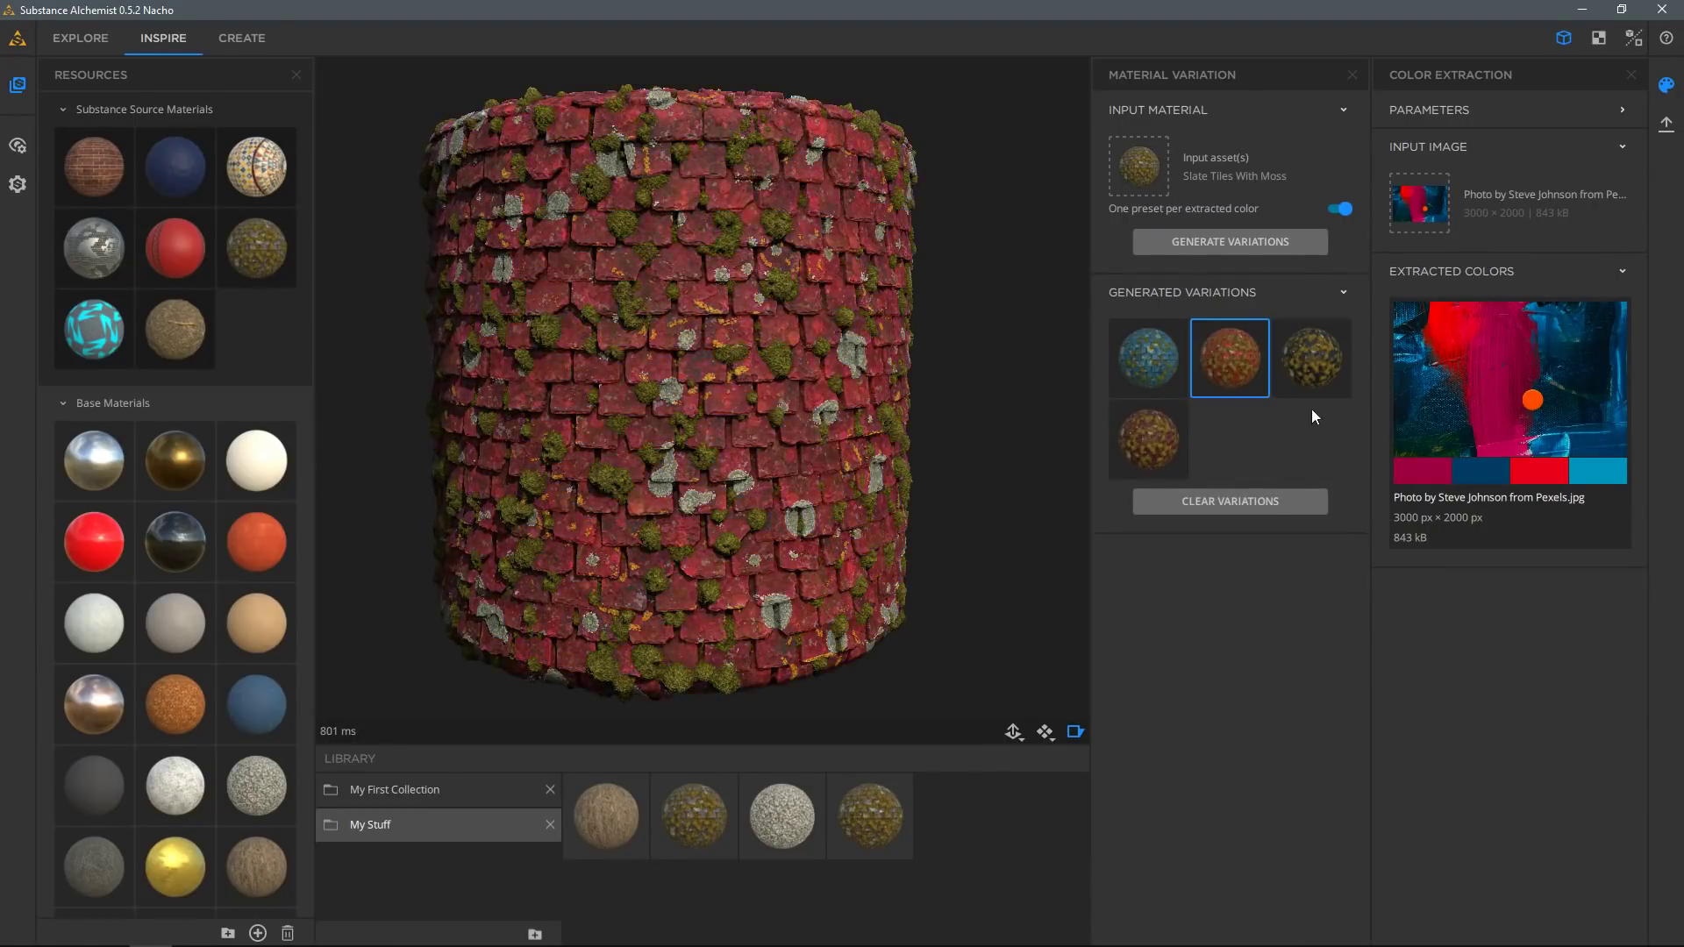
{"action": "left_click", "coordinate": [1310, 375]}
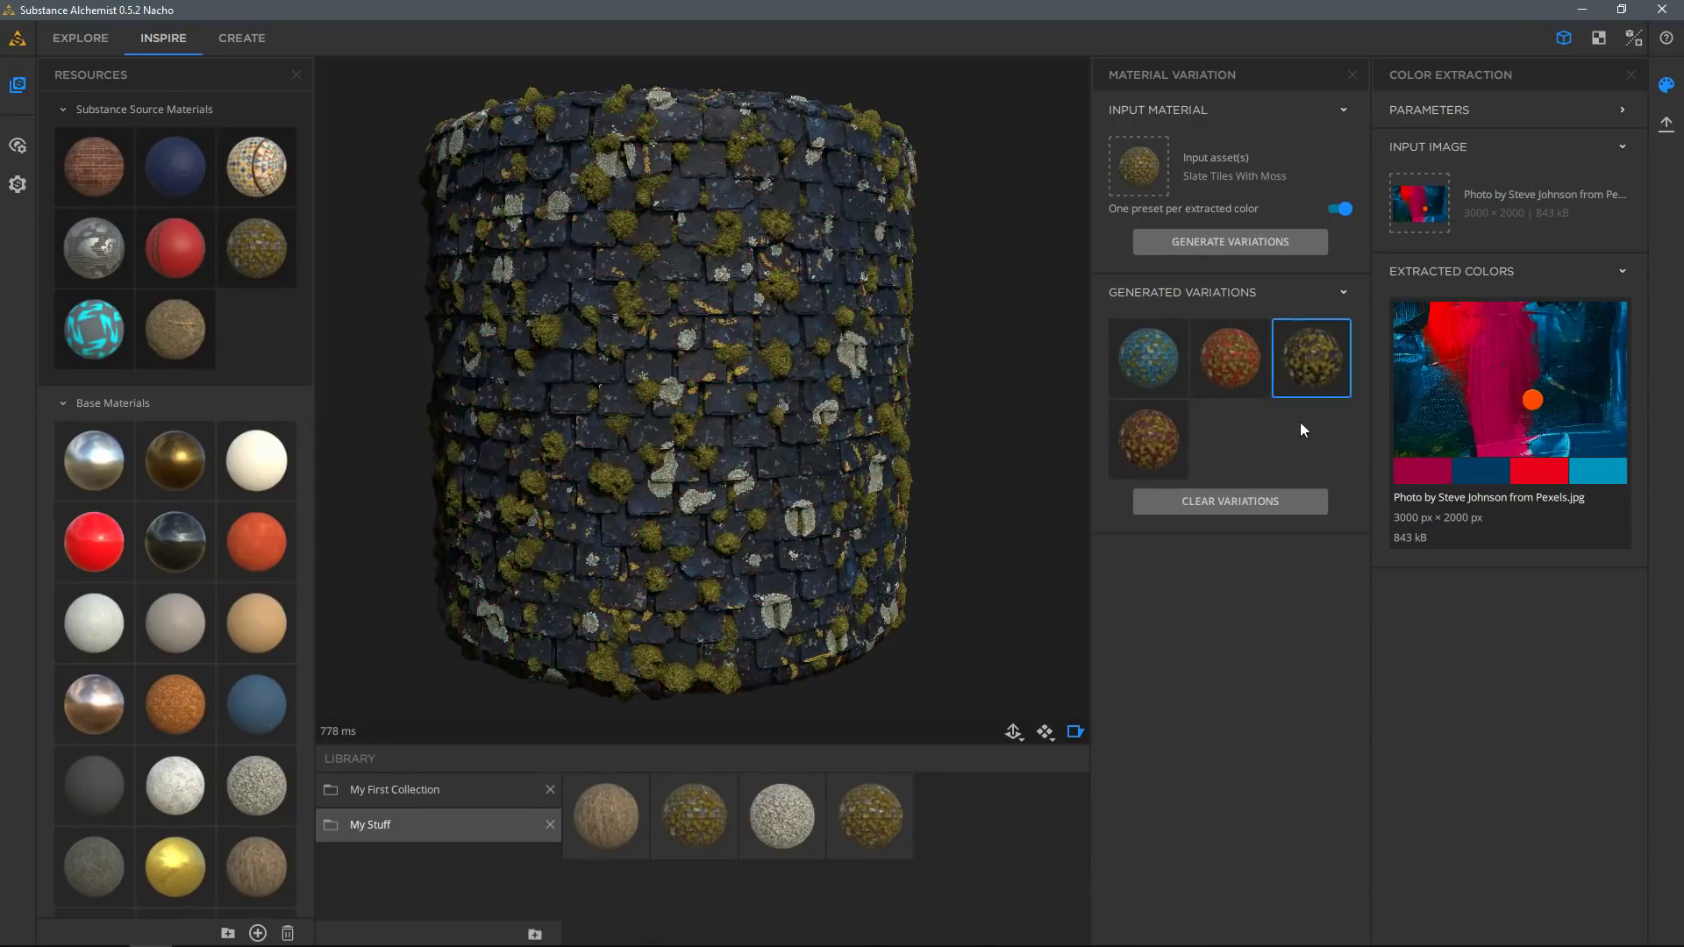
{"action": "left_click", "coordinate": [1151, 443]}
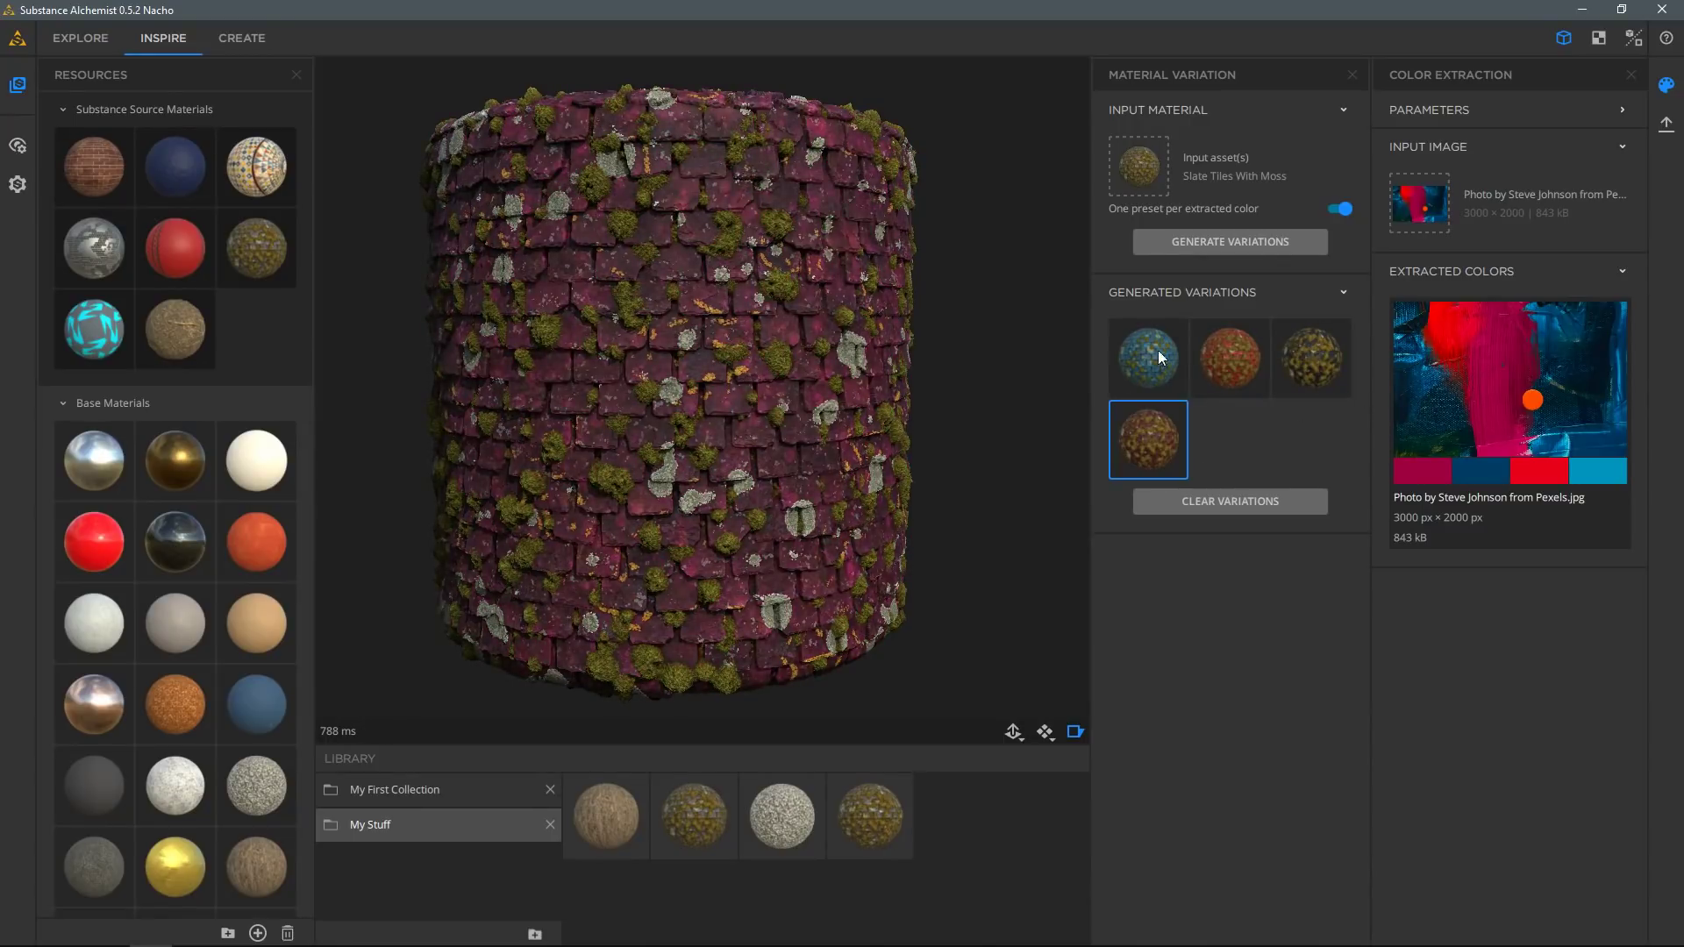
{"action": "left_click", "coordinate": [1233, 361]}
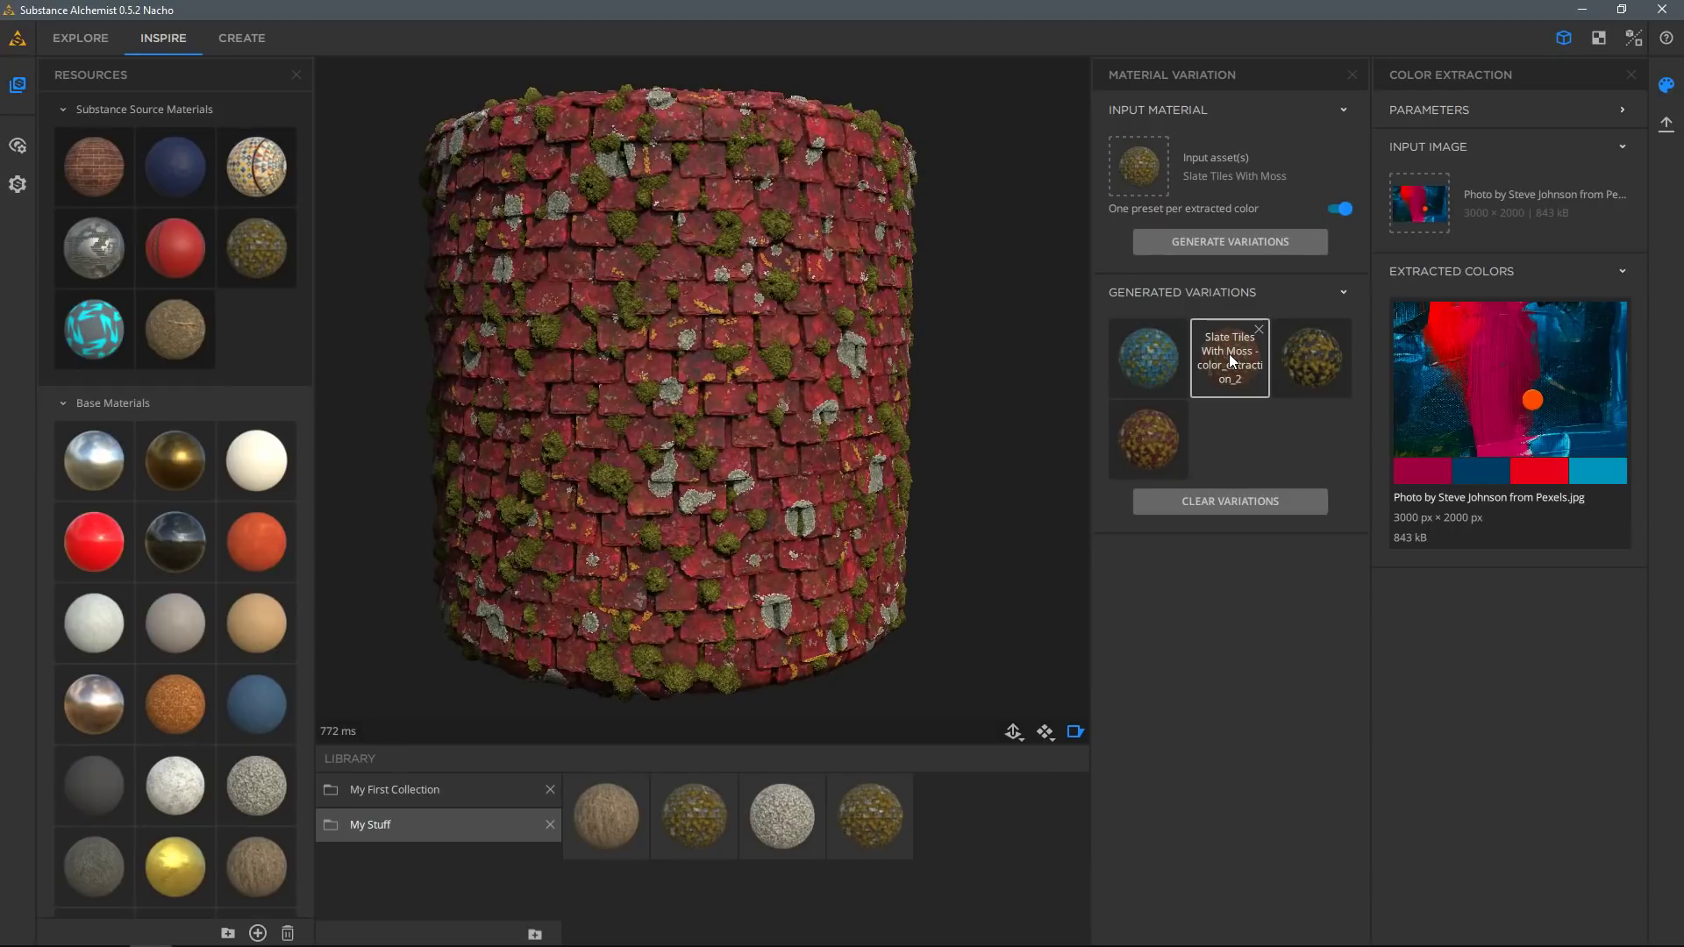
{"action": "left_click_drag", "start_coordinate": [1236, 386], "coordinate": [979, 797]}
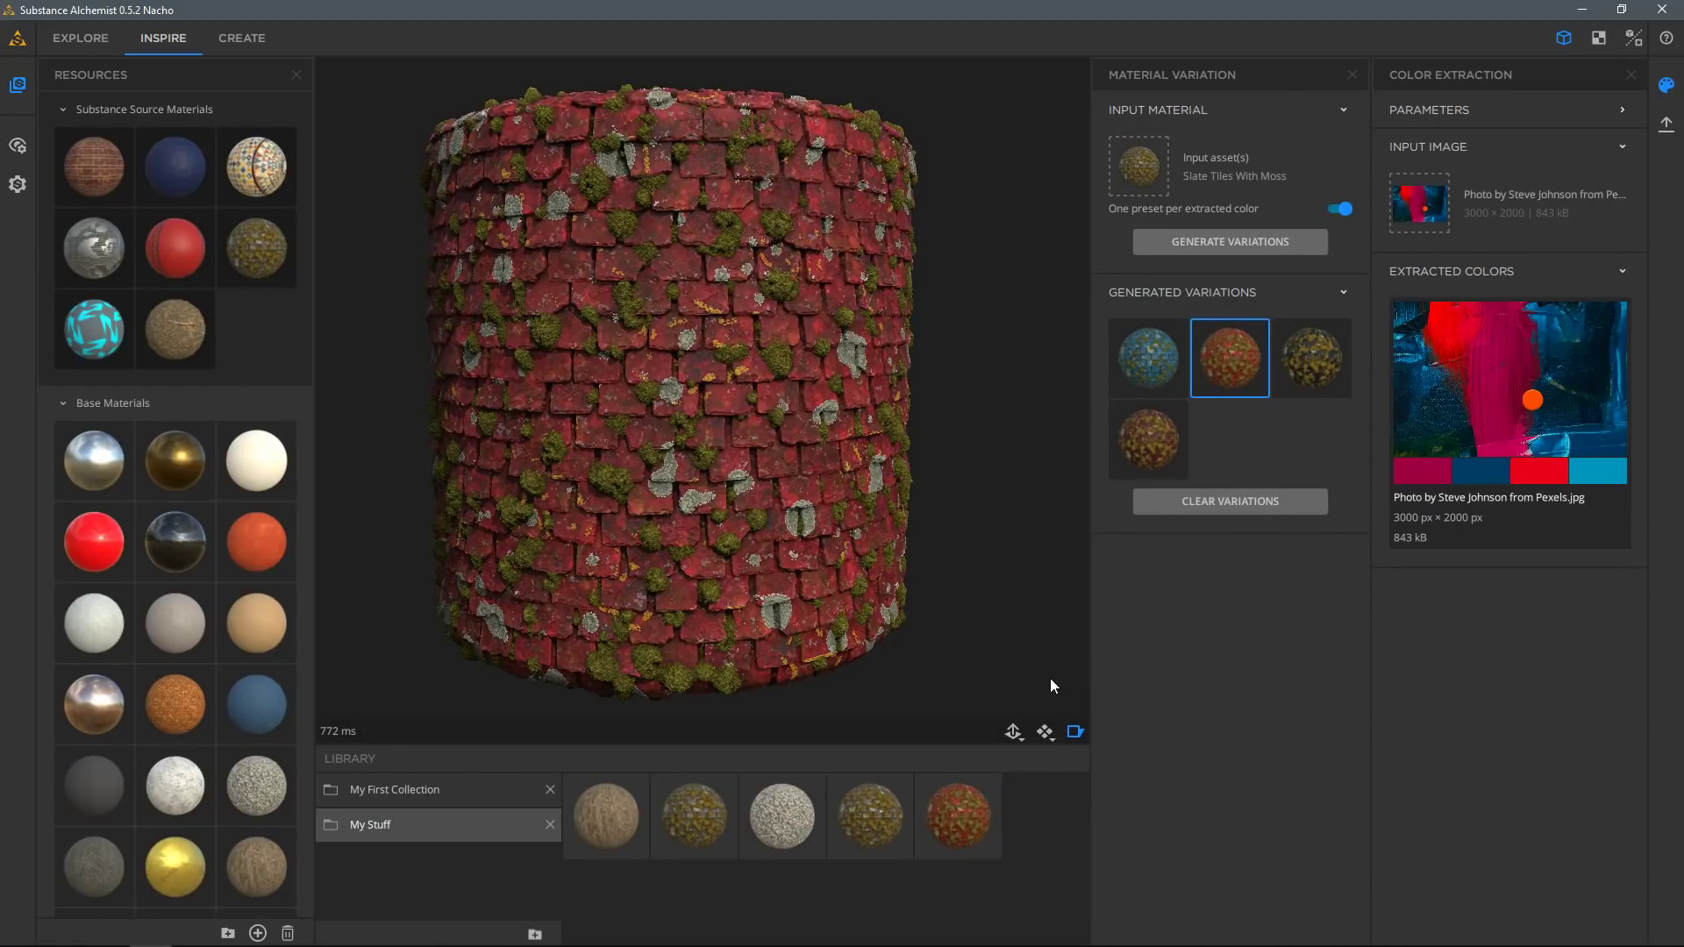
Add a Snow layer above the slate tiles material in the Create workspace and raise its Melted Snow amount slightly.
{"action": "left_click", "coordinate": [245, 38]}
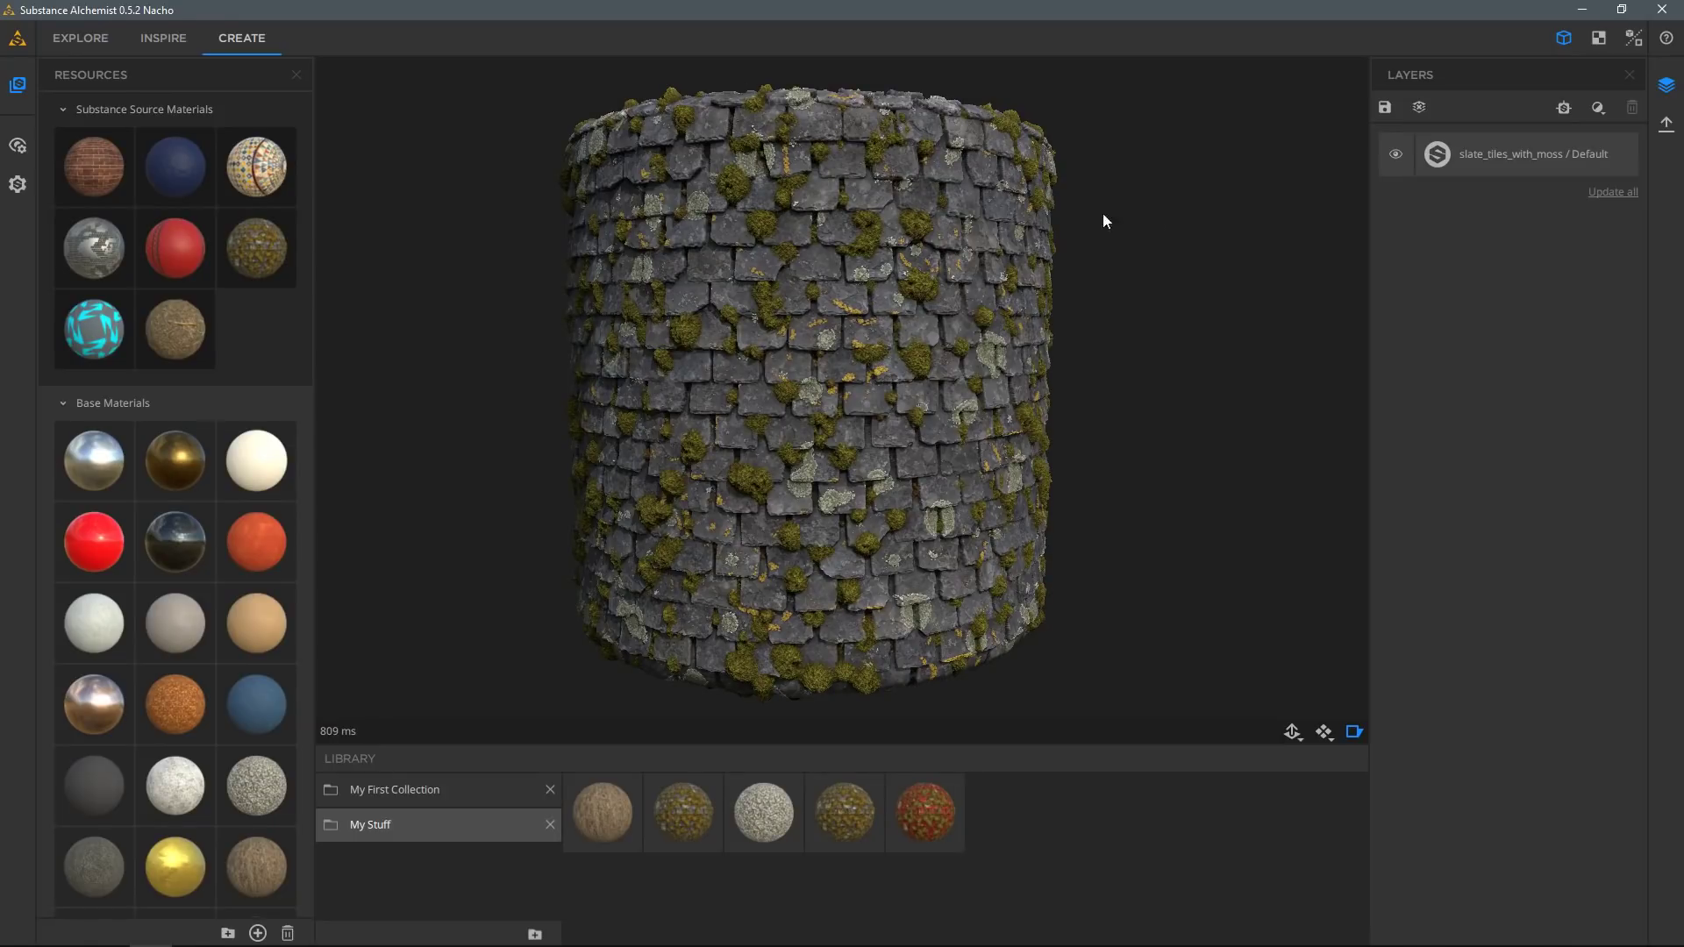
{"action": "left_click", "coordinate": [1598, 107]}
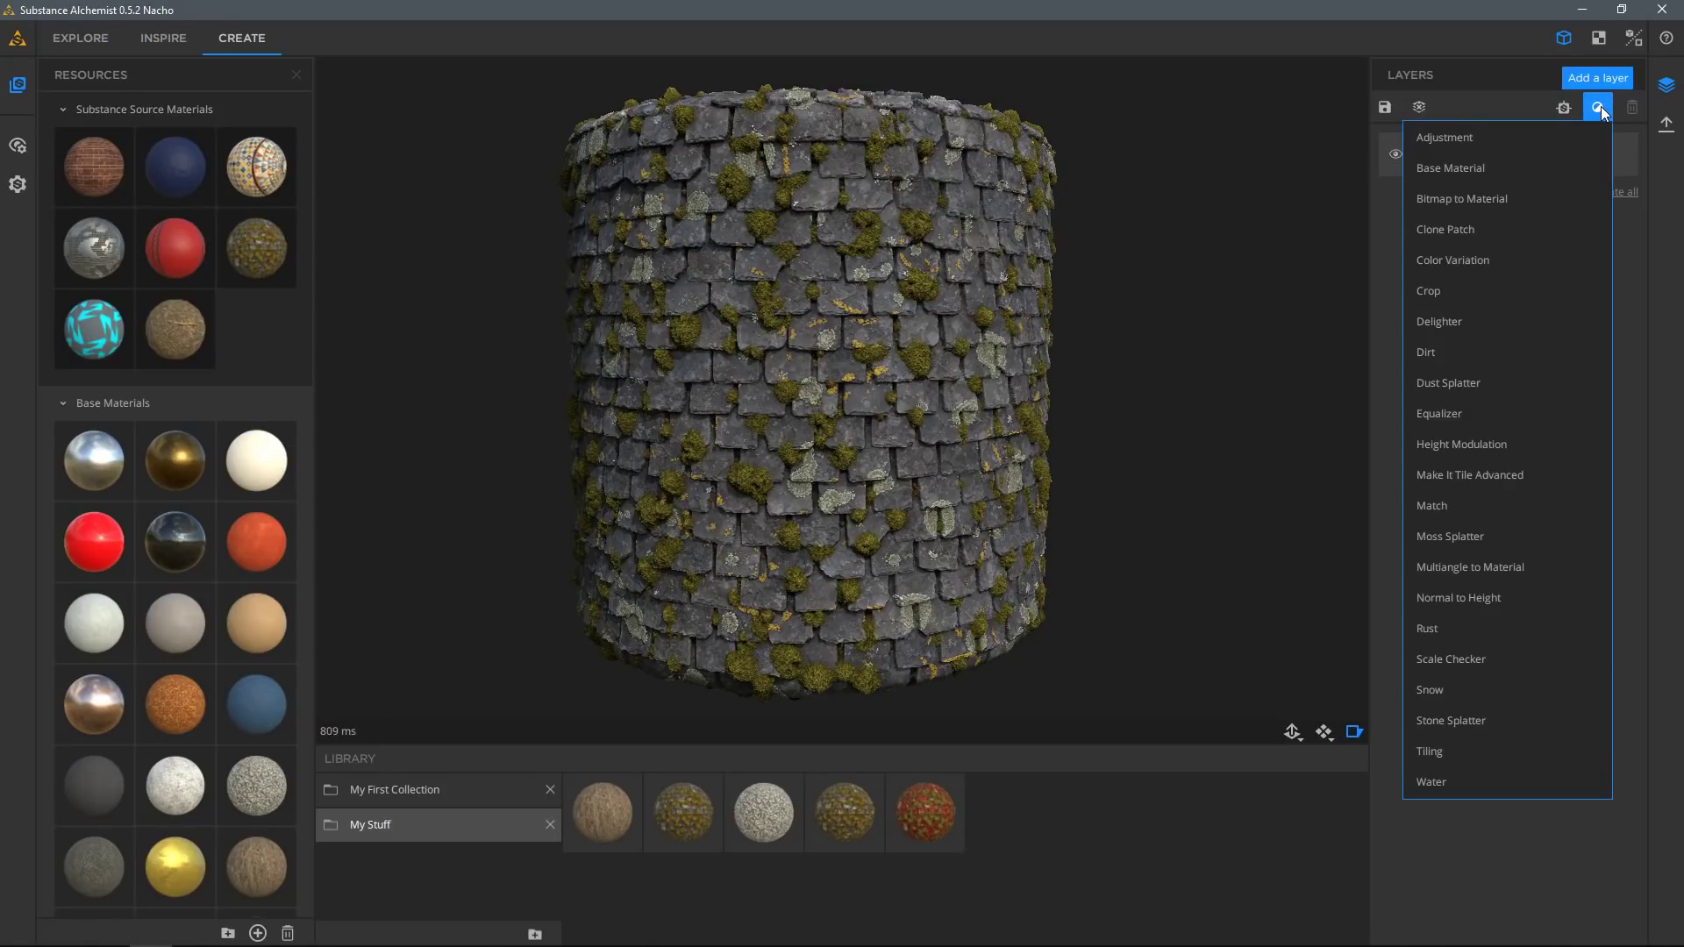
{"action": "left_click", "coordinate": [1413, 689]}
{"action": "left_click", "coordinate": [1496, 165]}
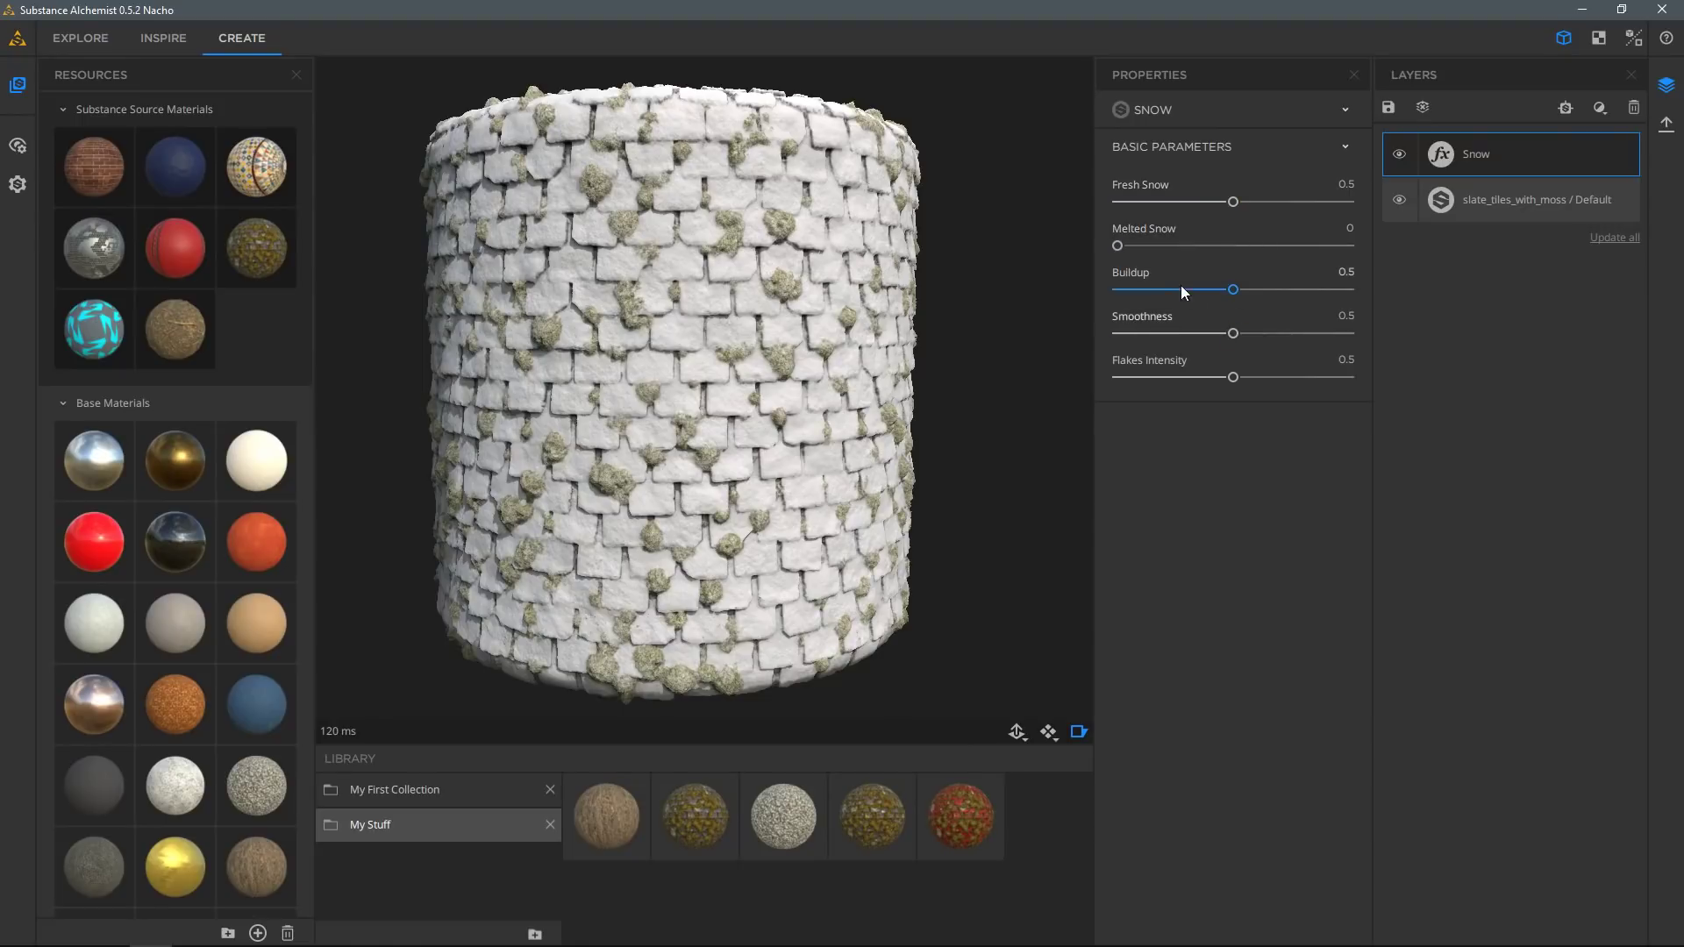
{"action": "left_click_drag", "start_coordinate": [1118, 246], "coordinate": [1152, 249]}
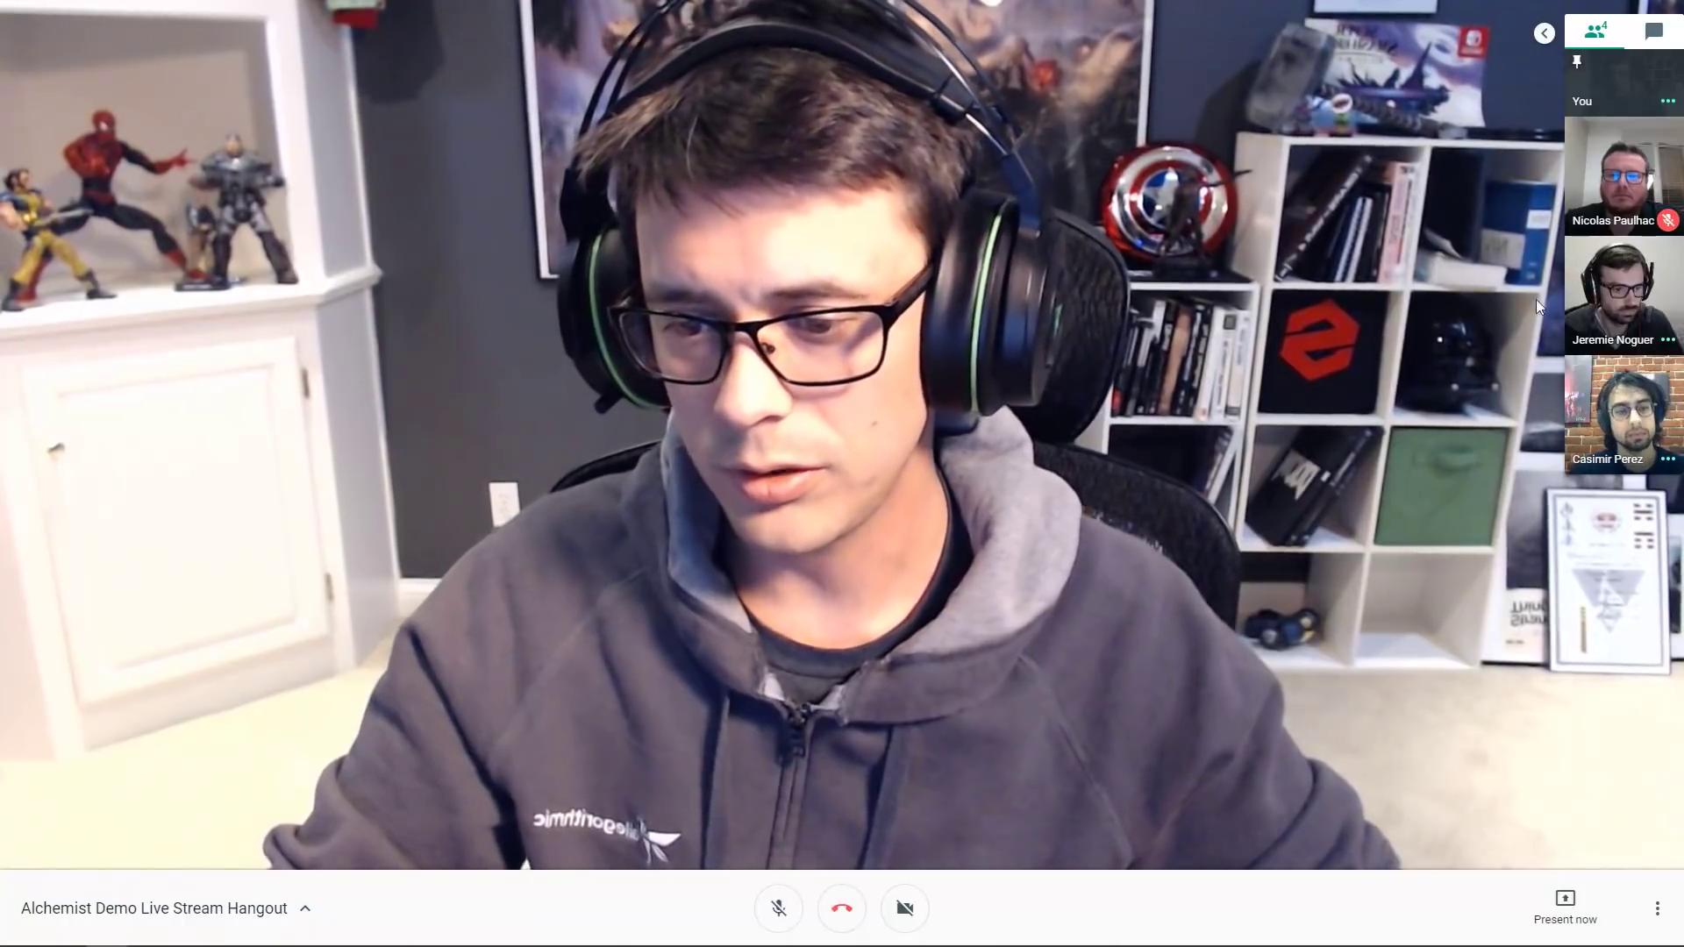
{"action": "left_click", "coordinate": [1594, 294]}
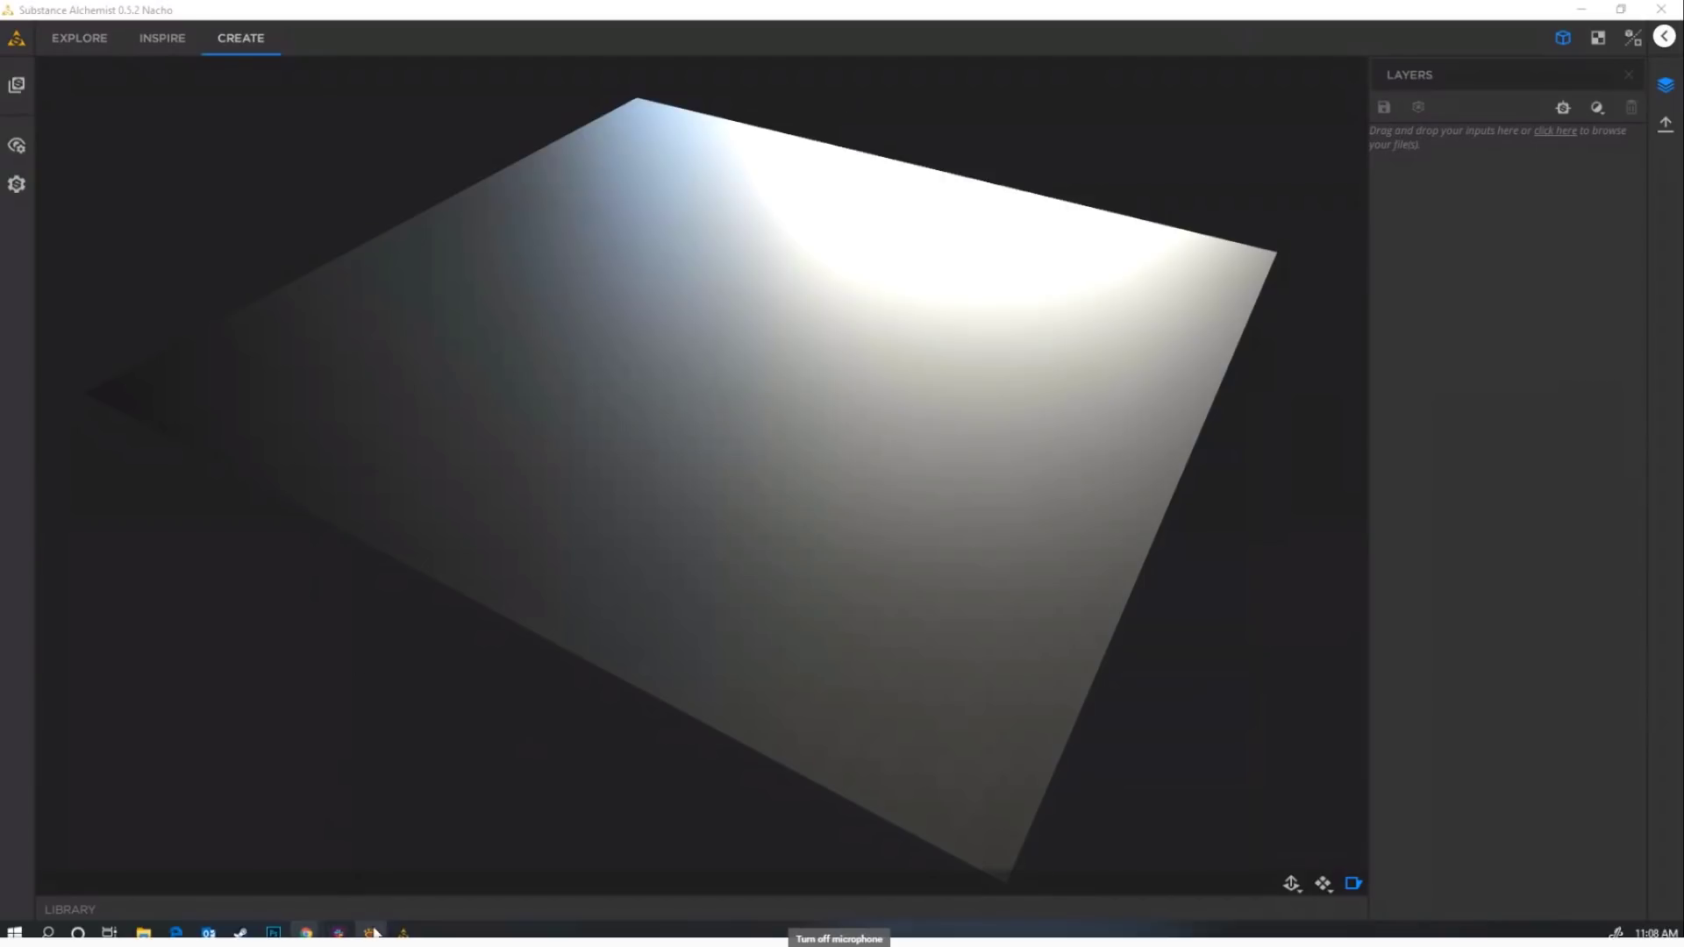
Import the cobblestone photo Untitled-1.png from the Documents folder using the Bitmap to material template.
{"action": "left_click", "coordinate": [143, 934]}
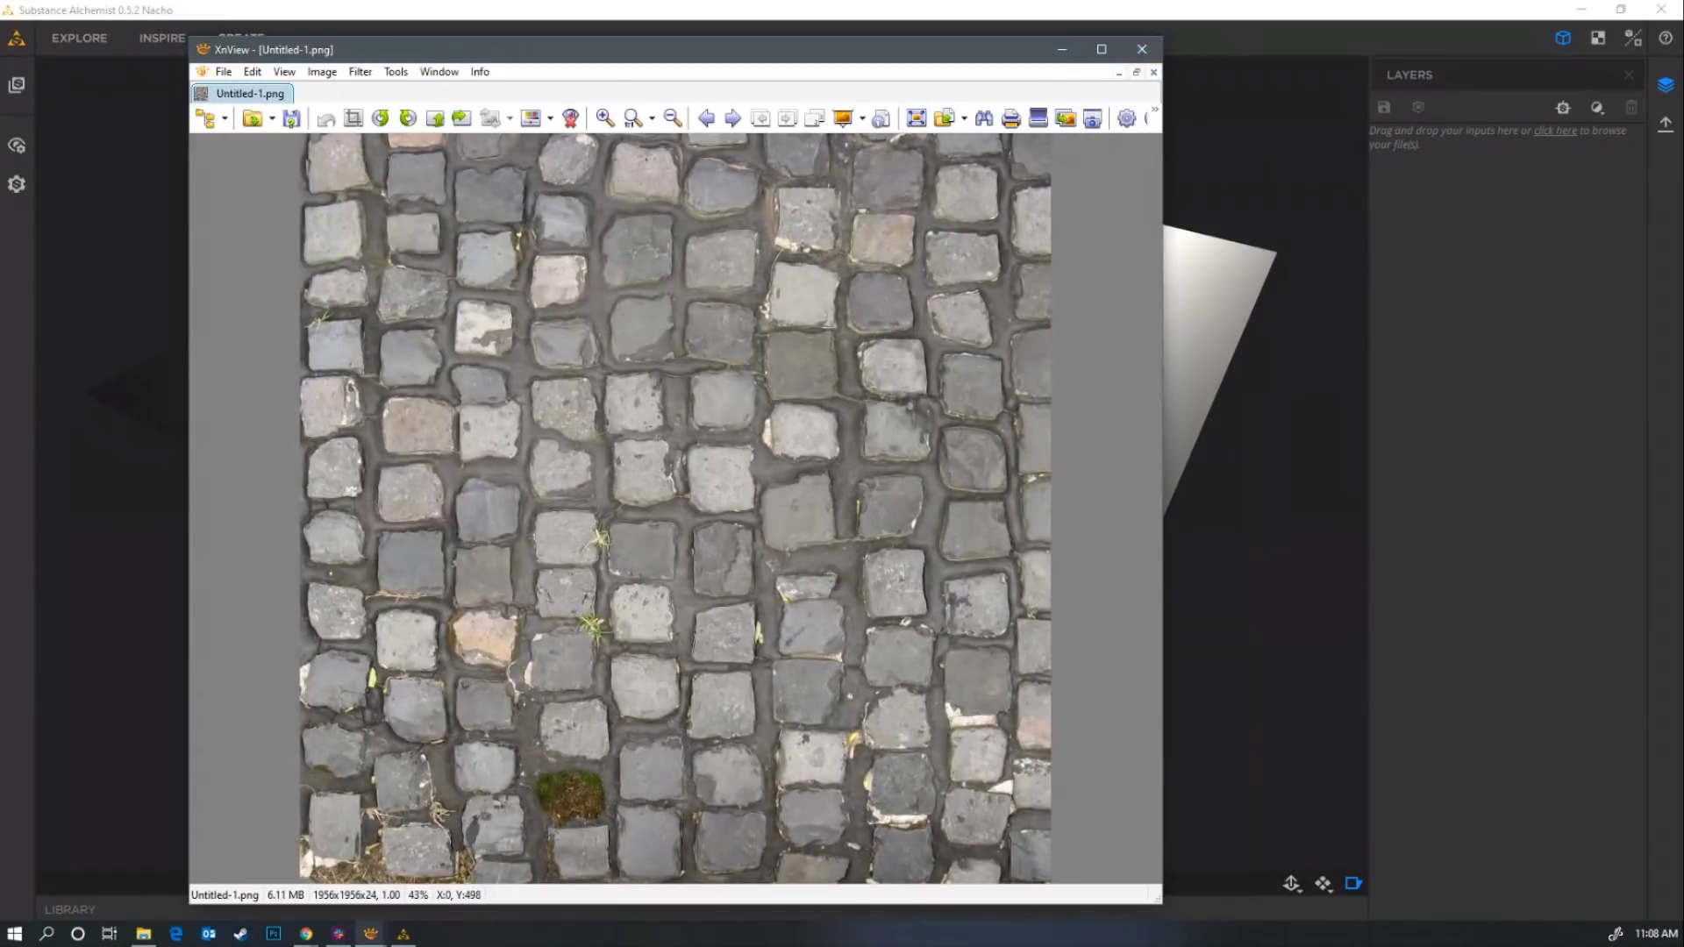
{"action": "left_click", "coordinate": [371, 935]}
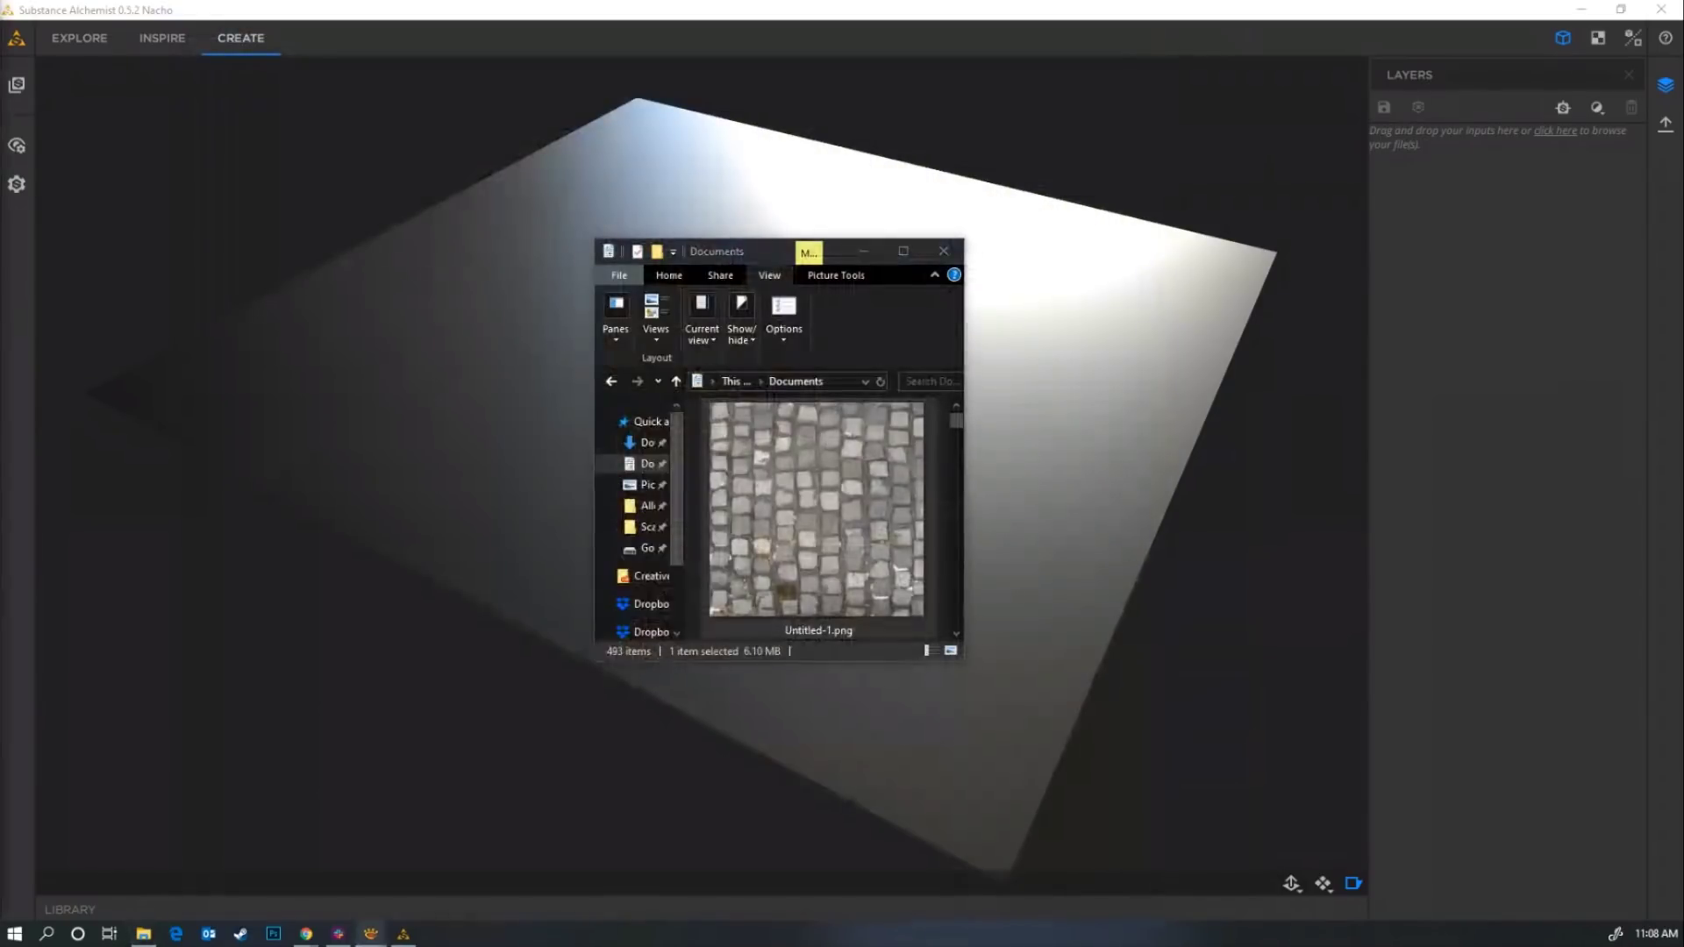
{"action": "left_click_drag", "start_coordinate": [807, 519], "coordinate": [519, 370]}
{"action": "left_click", "coordinate": [816, 7]}
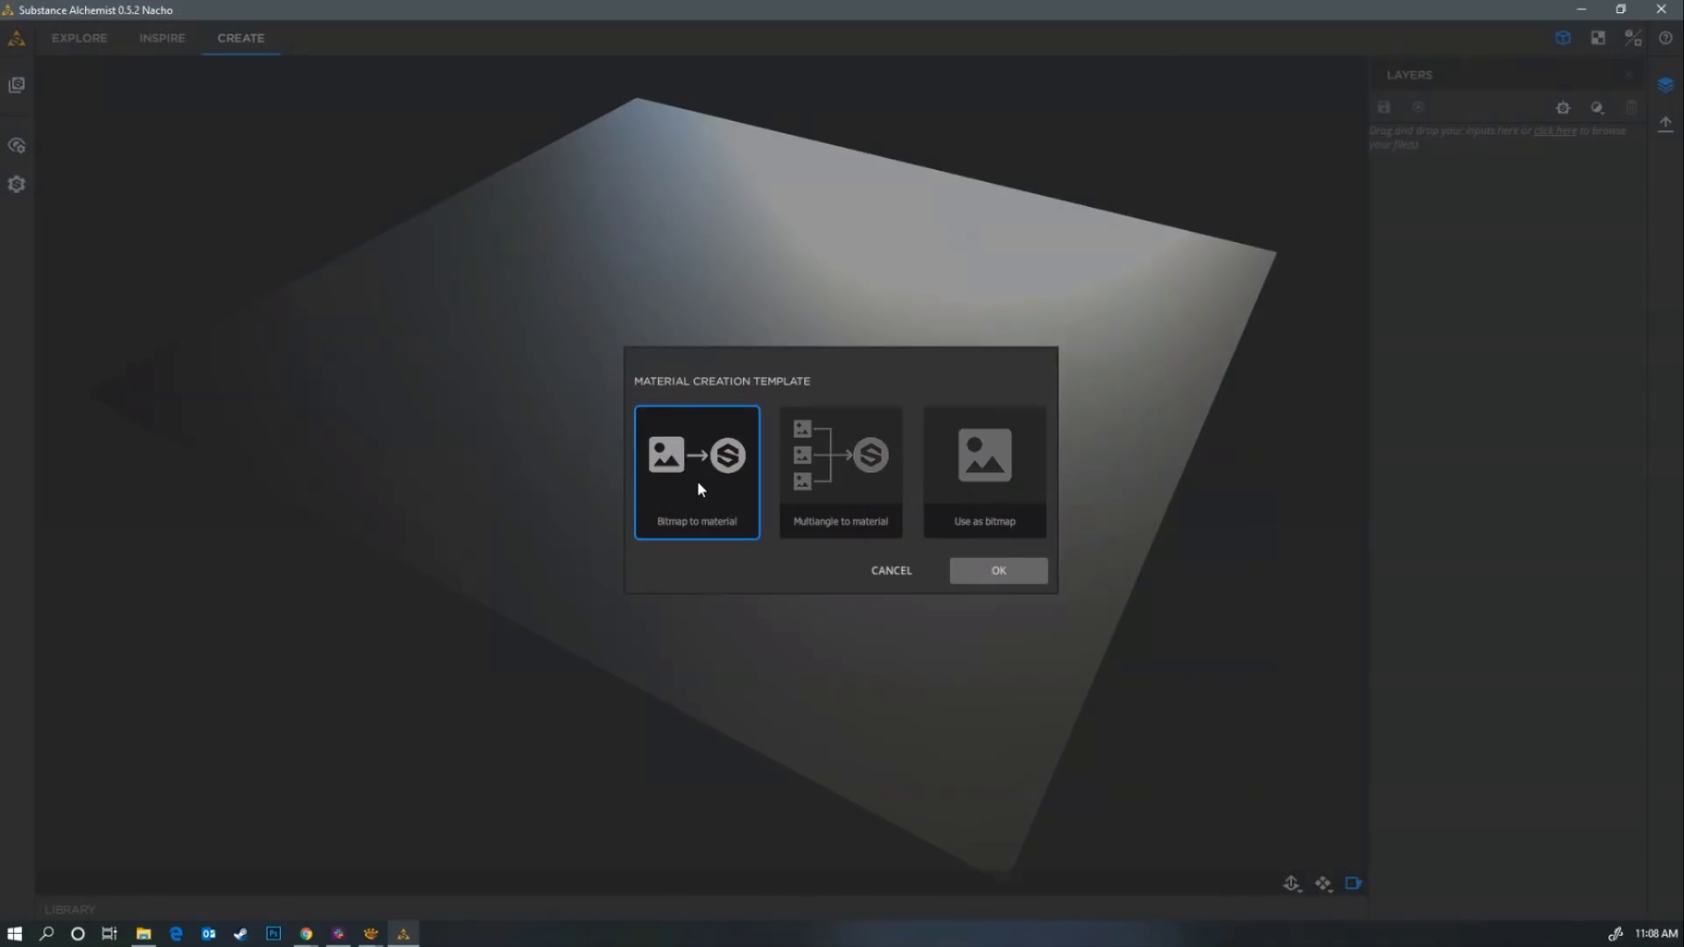
{"action": "left_click", "coordinate": [1003, 573]}
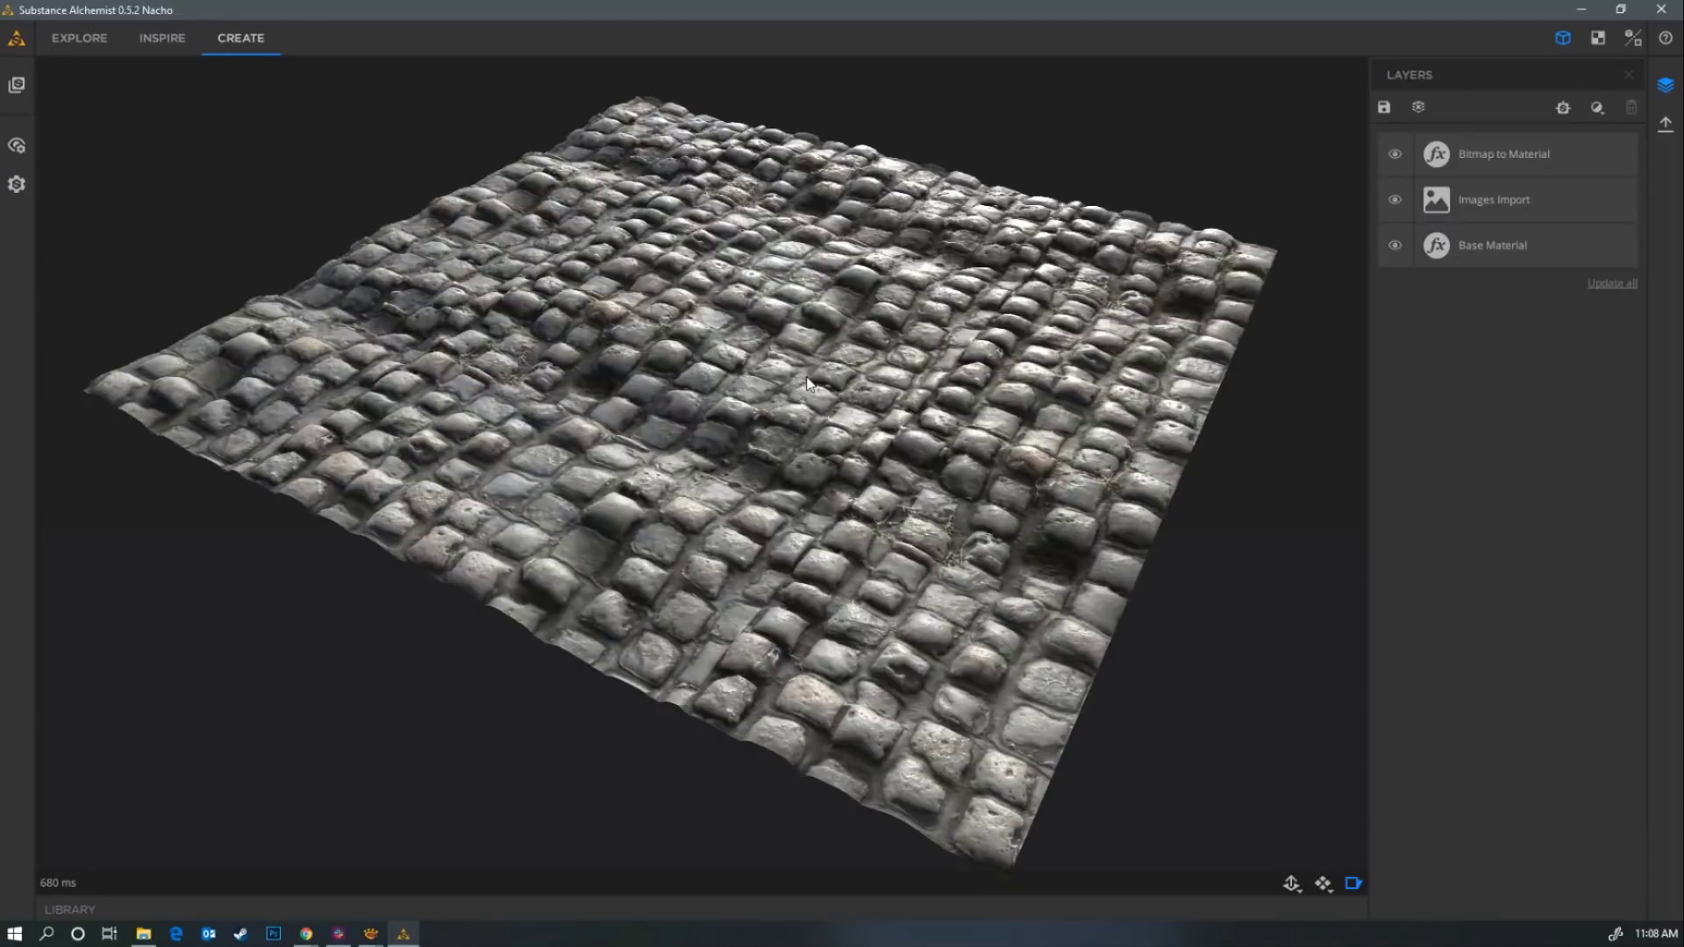
Set the Bitmap to Material layer's Height Details Scale to Large -0.52, Medium -0.13 and Small 0.31, and its Height Scale to 5.38 cm.
{"action": "left_click", "coordinate": [1523, 155]}
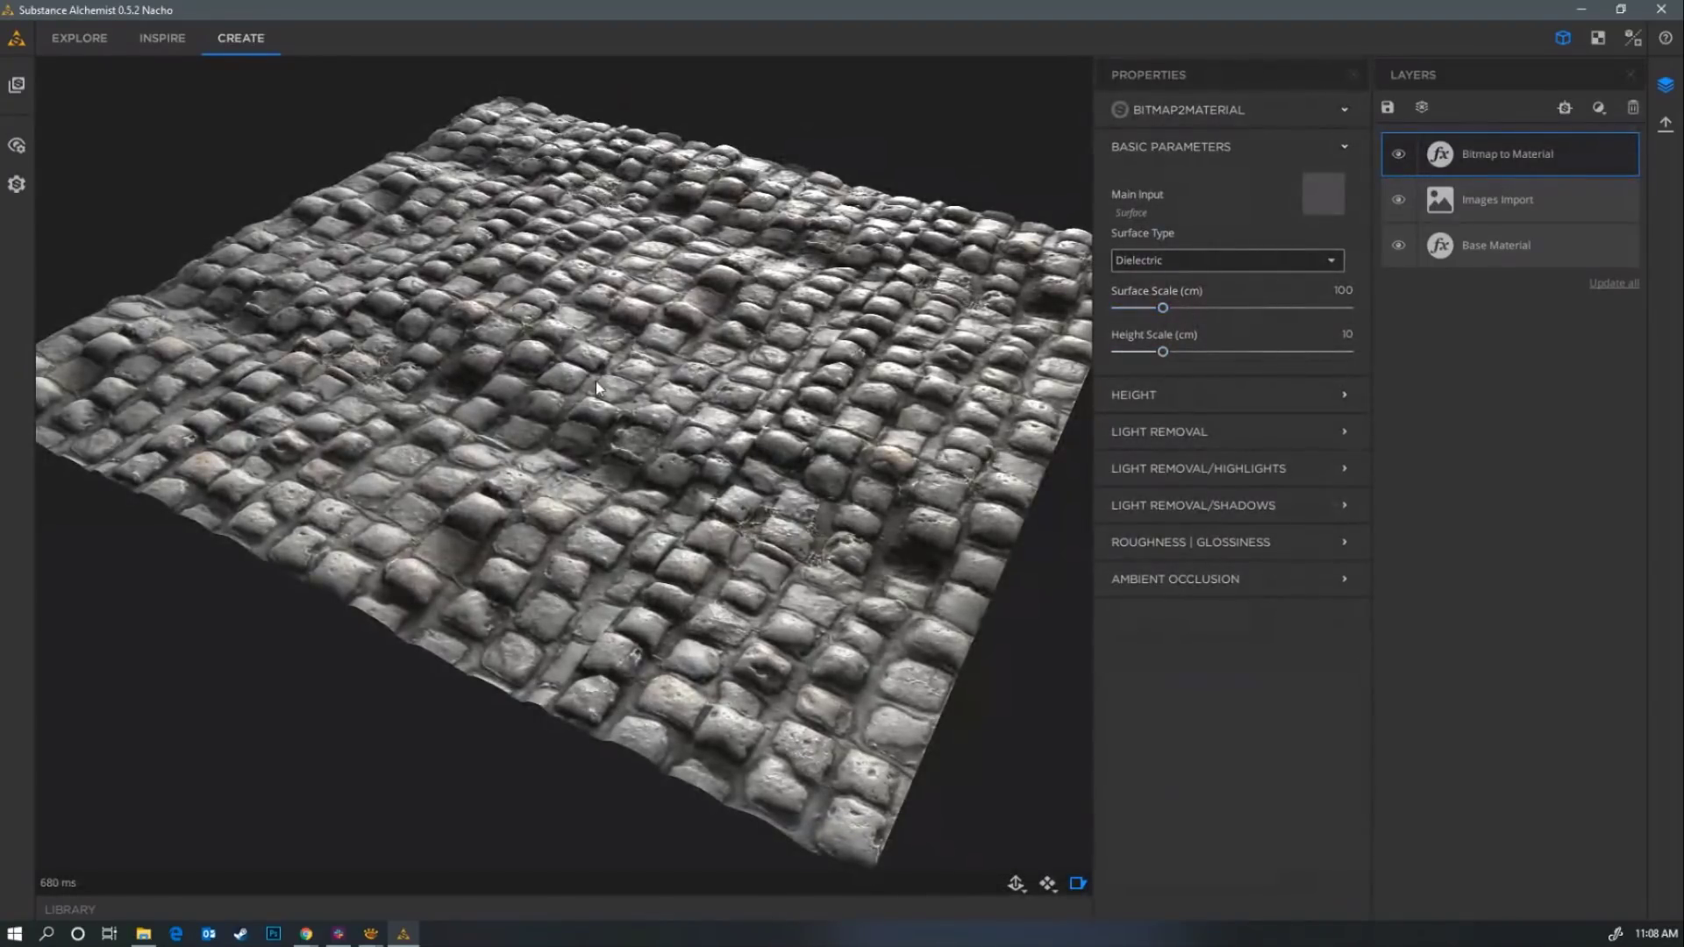
{"action": "left_click_drag", "start_coordinate": [638, 382], "coordinate": [613, 509]}
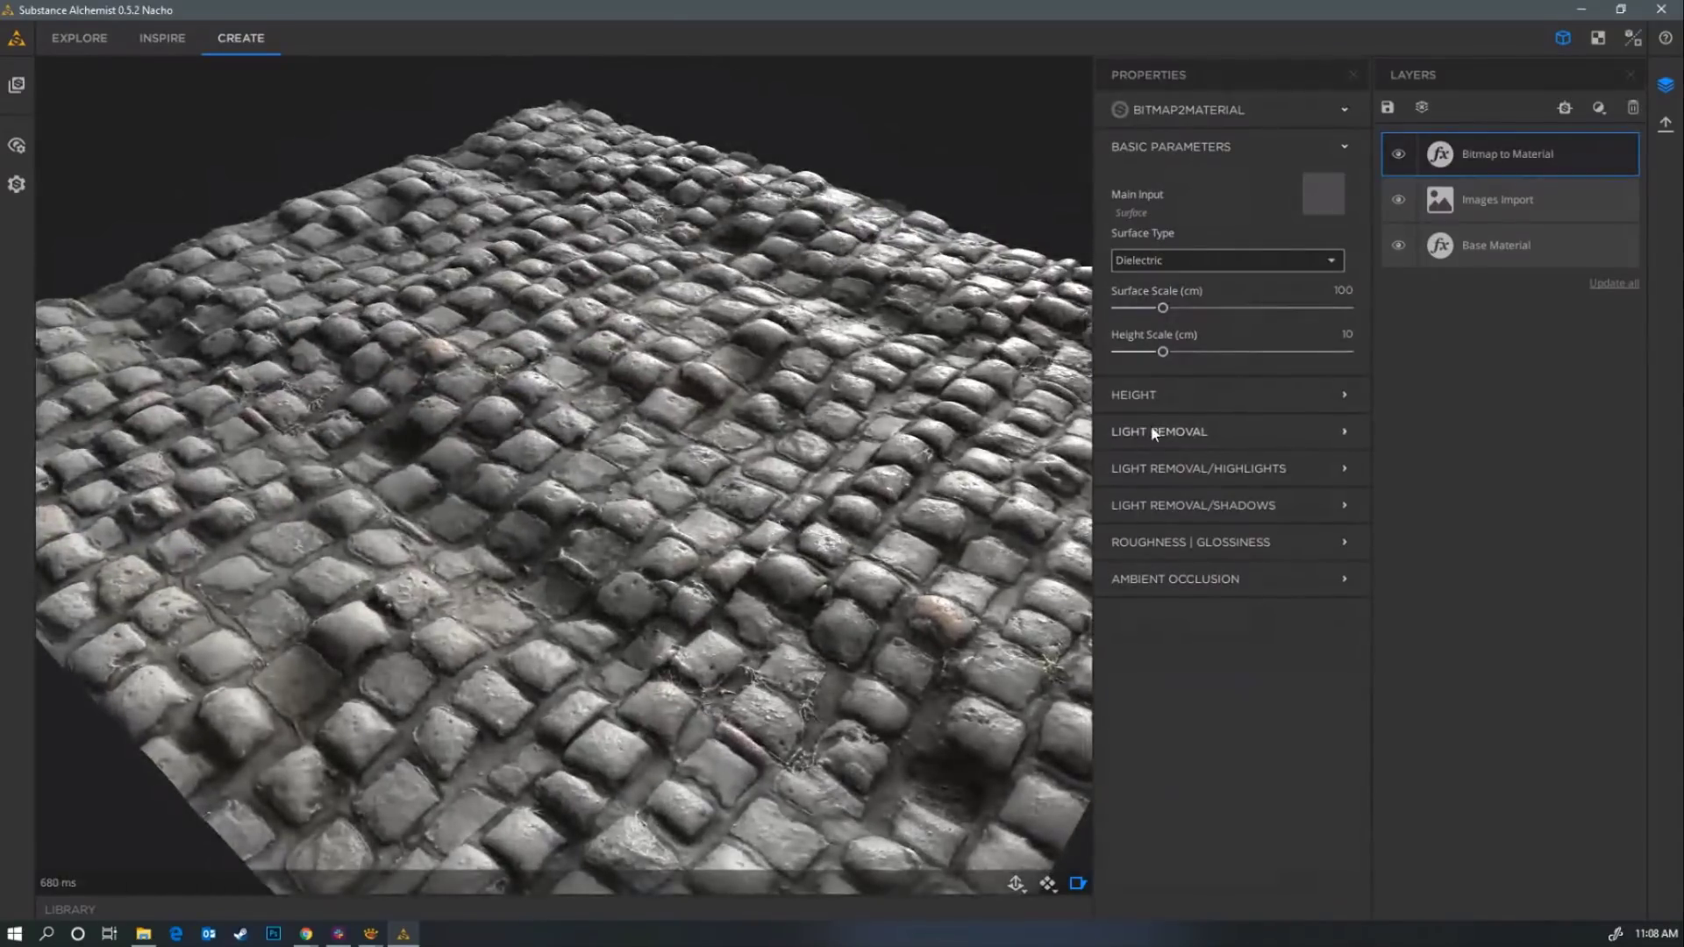
{"action": "left_click", "coordinate": [1144, 393]}
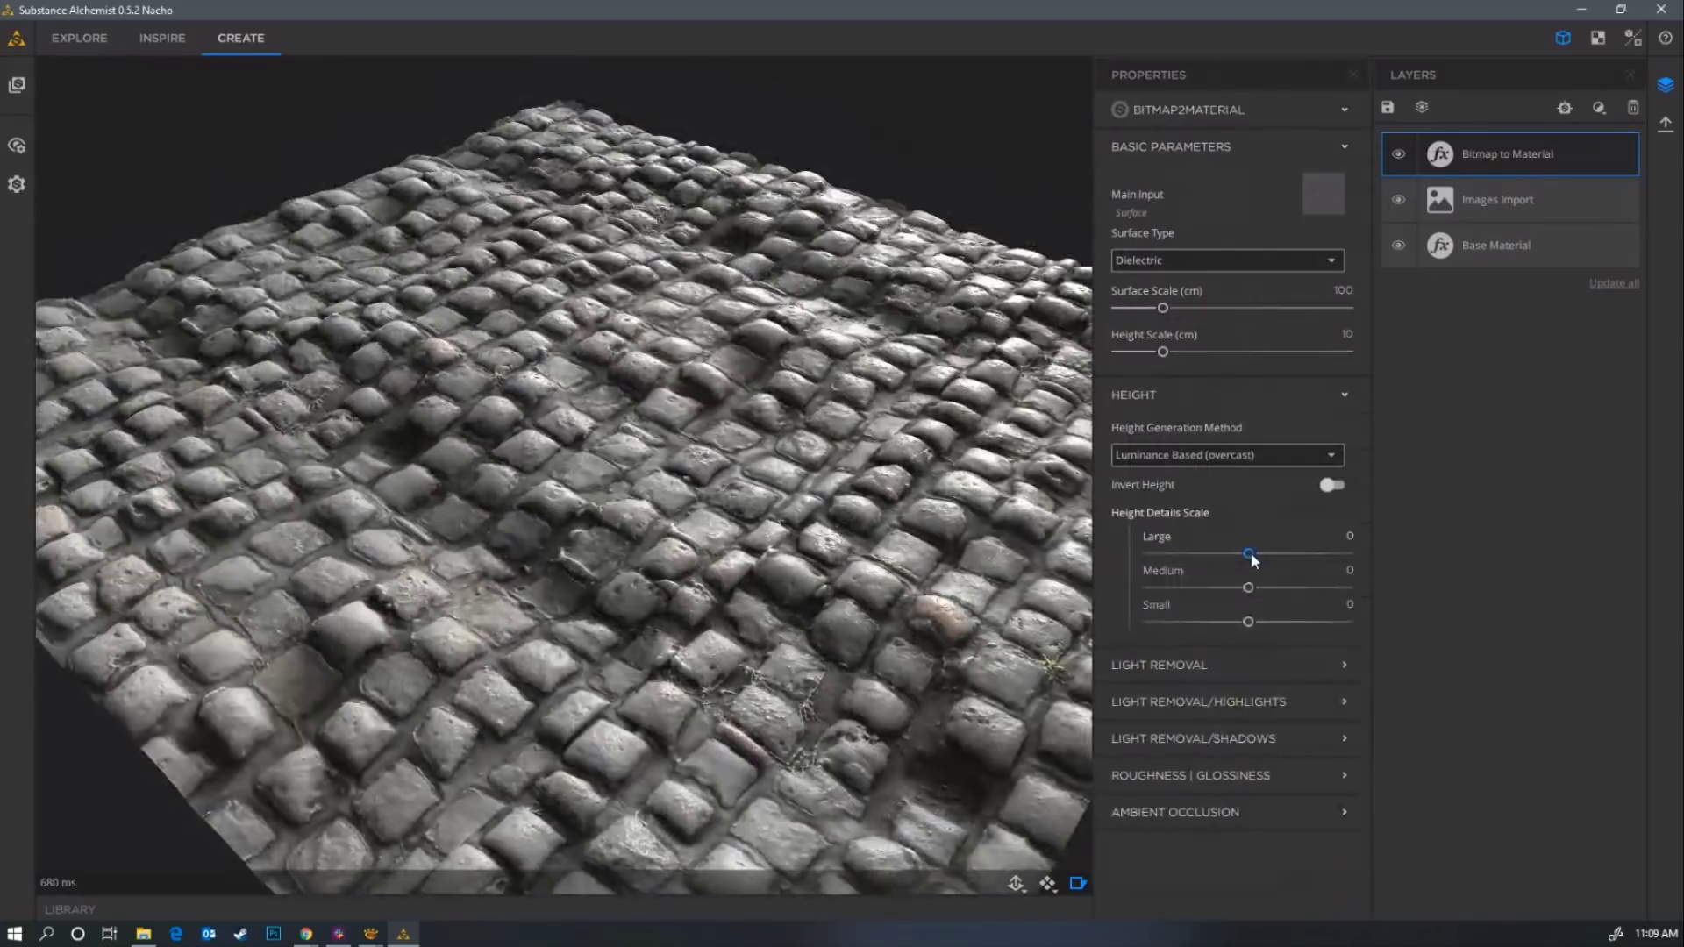
{"action": "left_click_drag", "start_coordinate": [1253, 560], "coordinate": [1281, 628]}
{"action": "left_click_drag", "start_coordinate": [1199, 555], "coordinate": [1200, 561]}
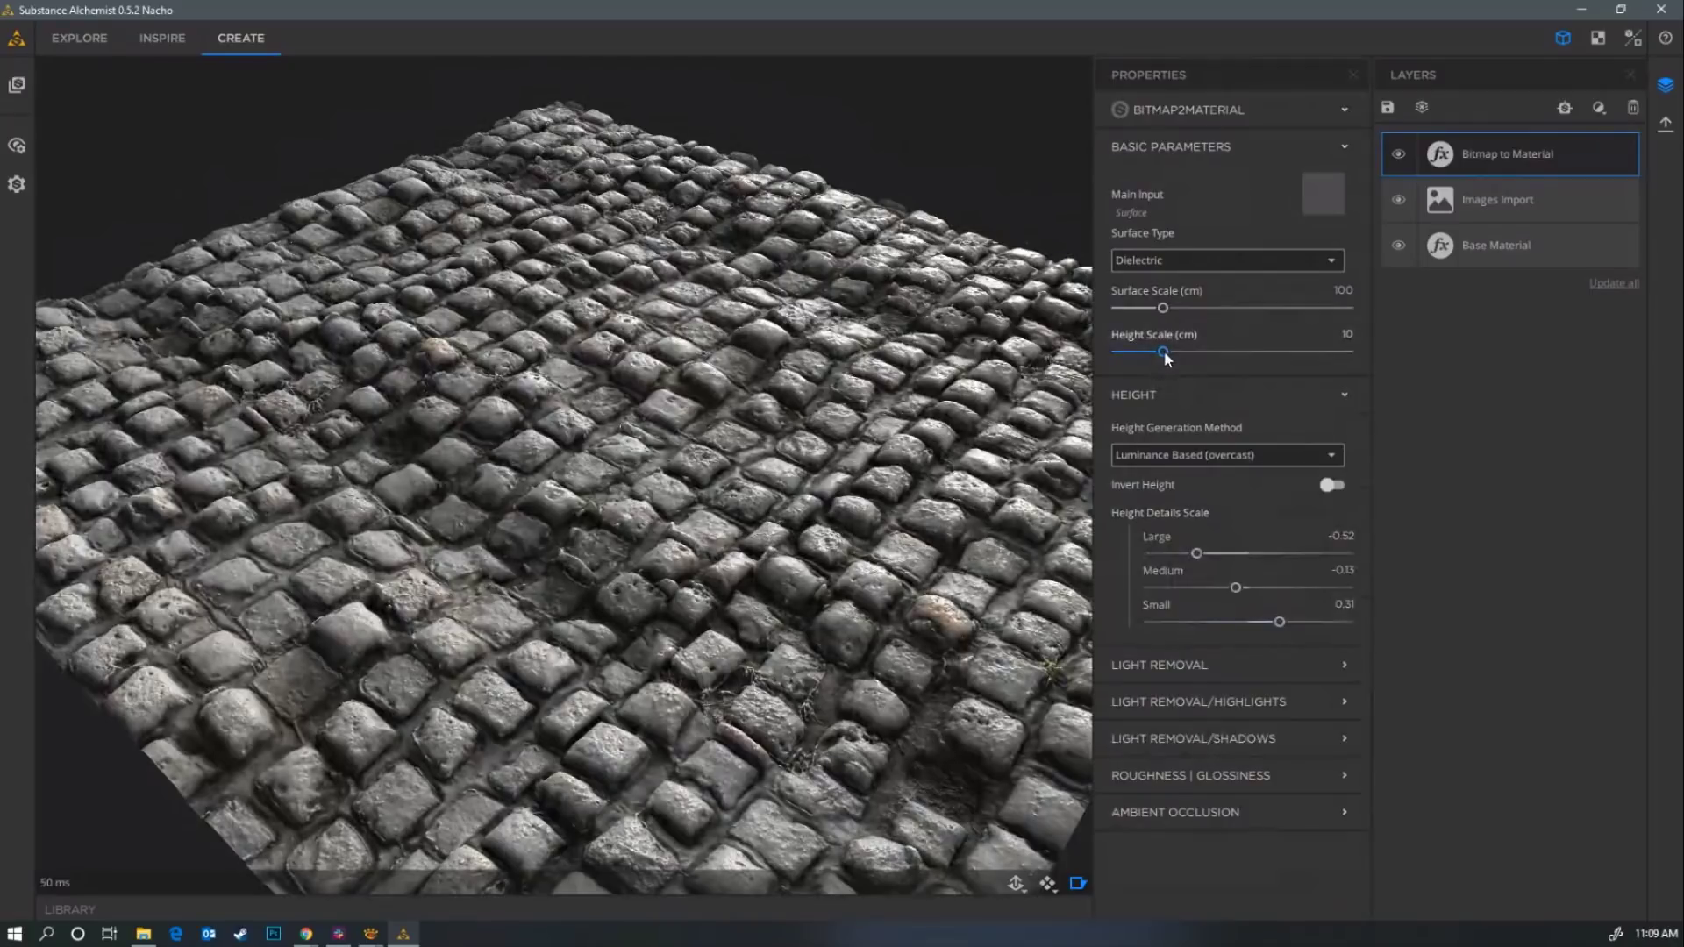
{"action": "left_click_drag", "start_coordinate": [1165, 352], "coordinate": [1142, 357]}
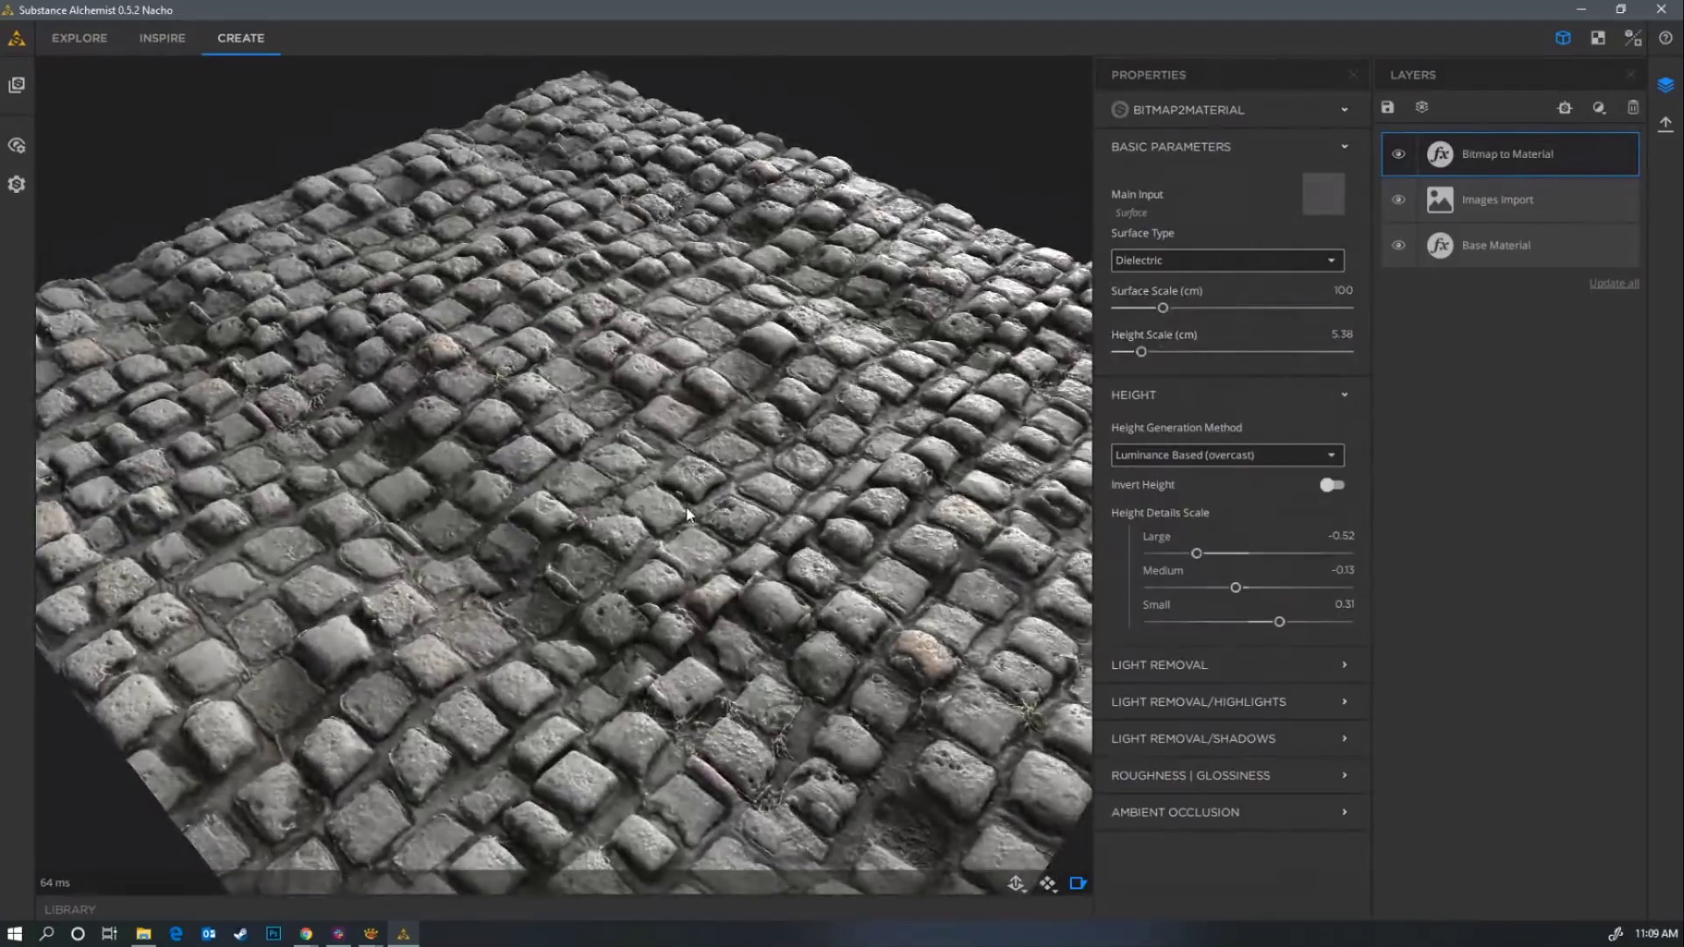
Show the 3D and 2D views together and examine the Normal, Roughness, AmbientOcclusion and Height maps.
{"action": "left_click", "coordinate": [1632, 37]}
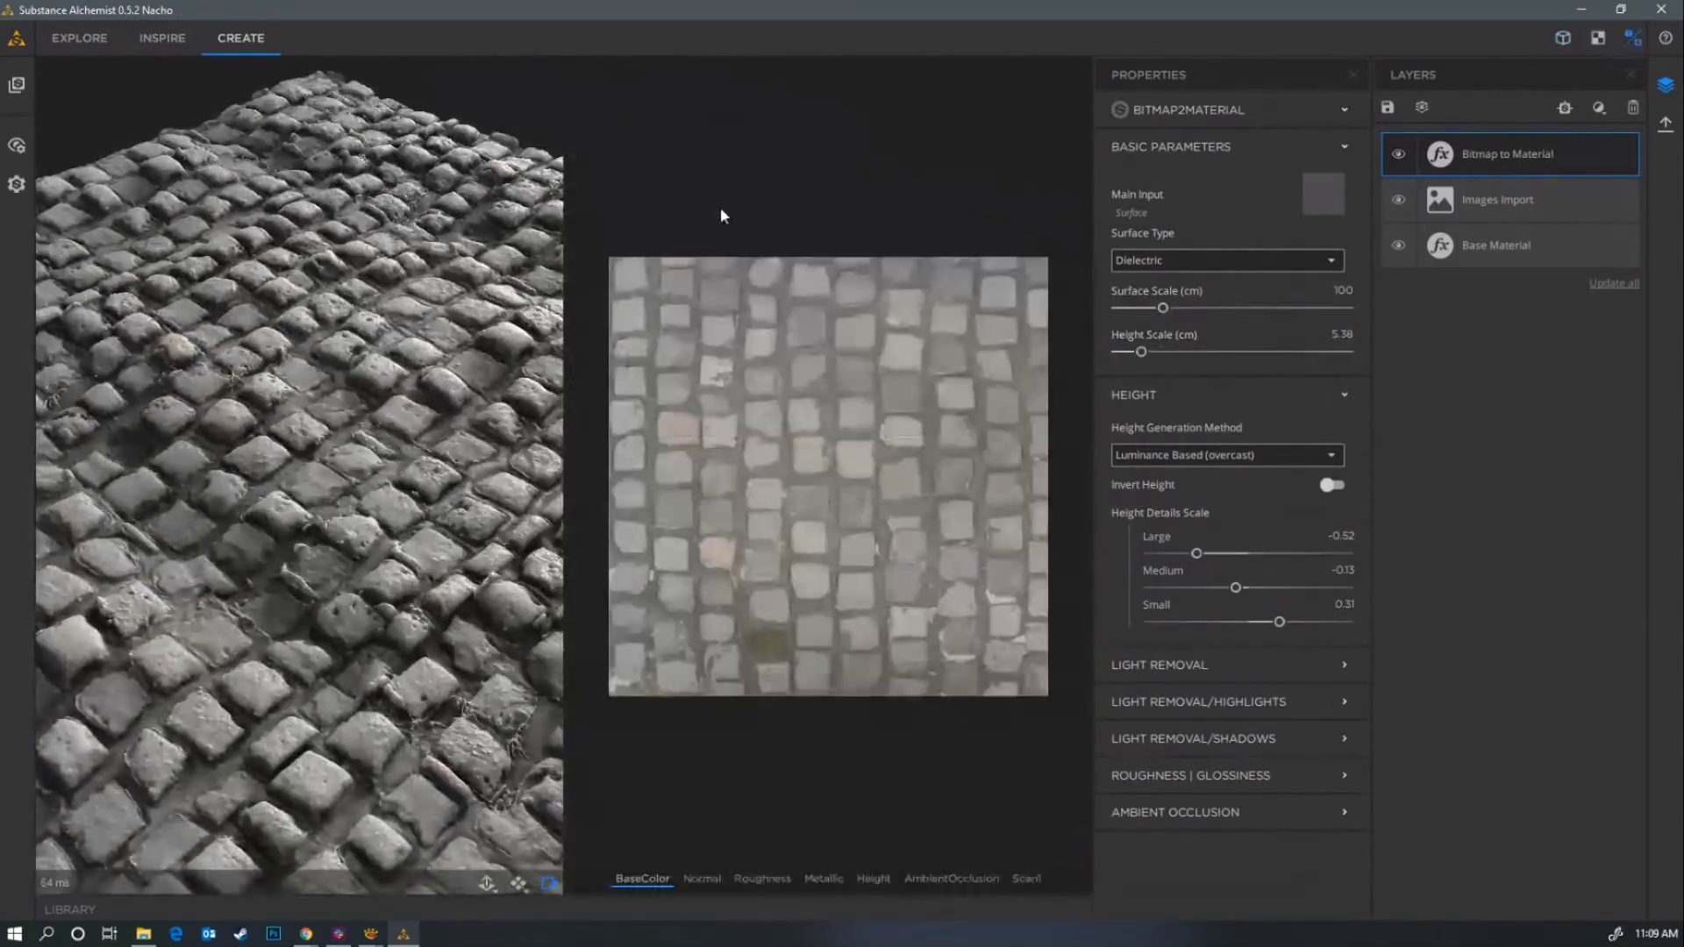
{"action": "left_click", "coordinate": [701, 879]}
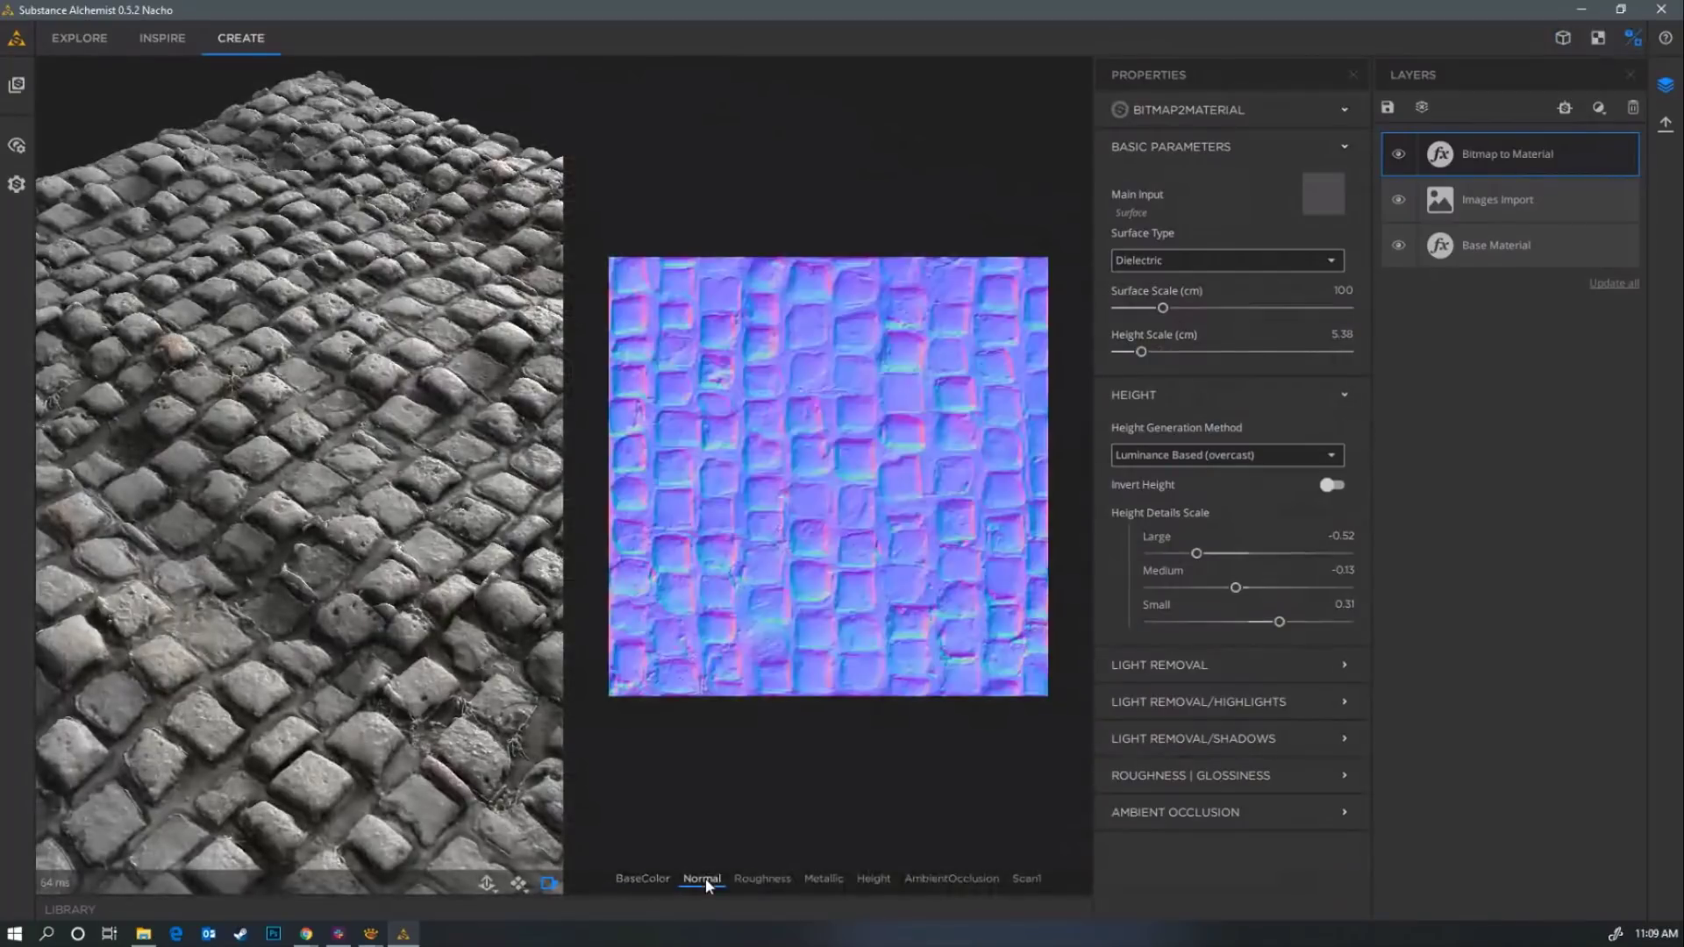
{"action": "left_click", "coordinate": [767, 879]}
{"action": "left_click", "coordinate": [952, 879]}
{"action": "left_click", "coordinate": [873, 879]}
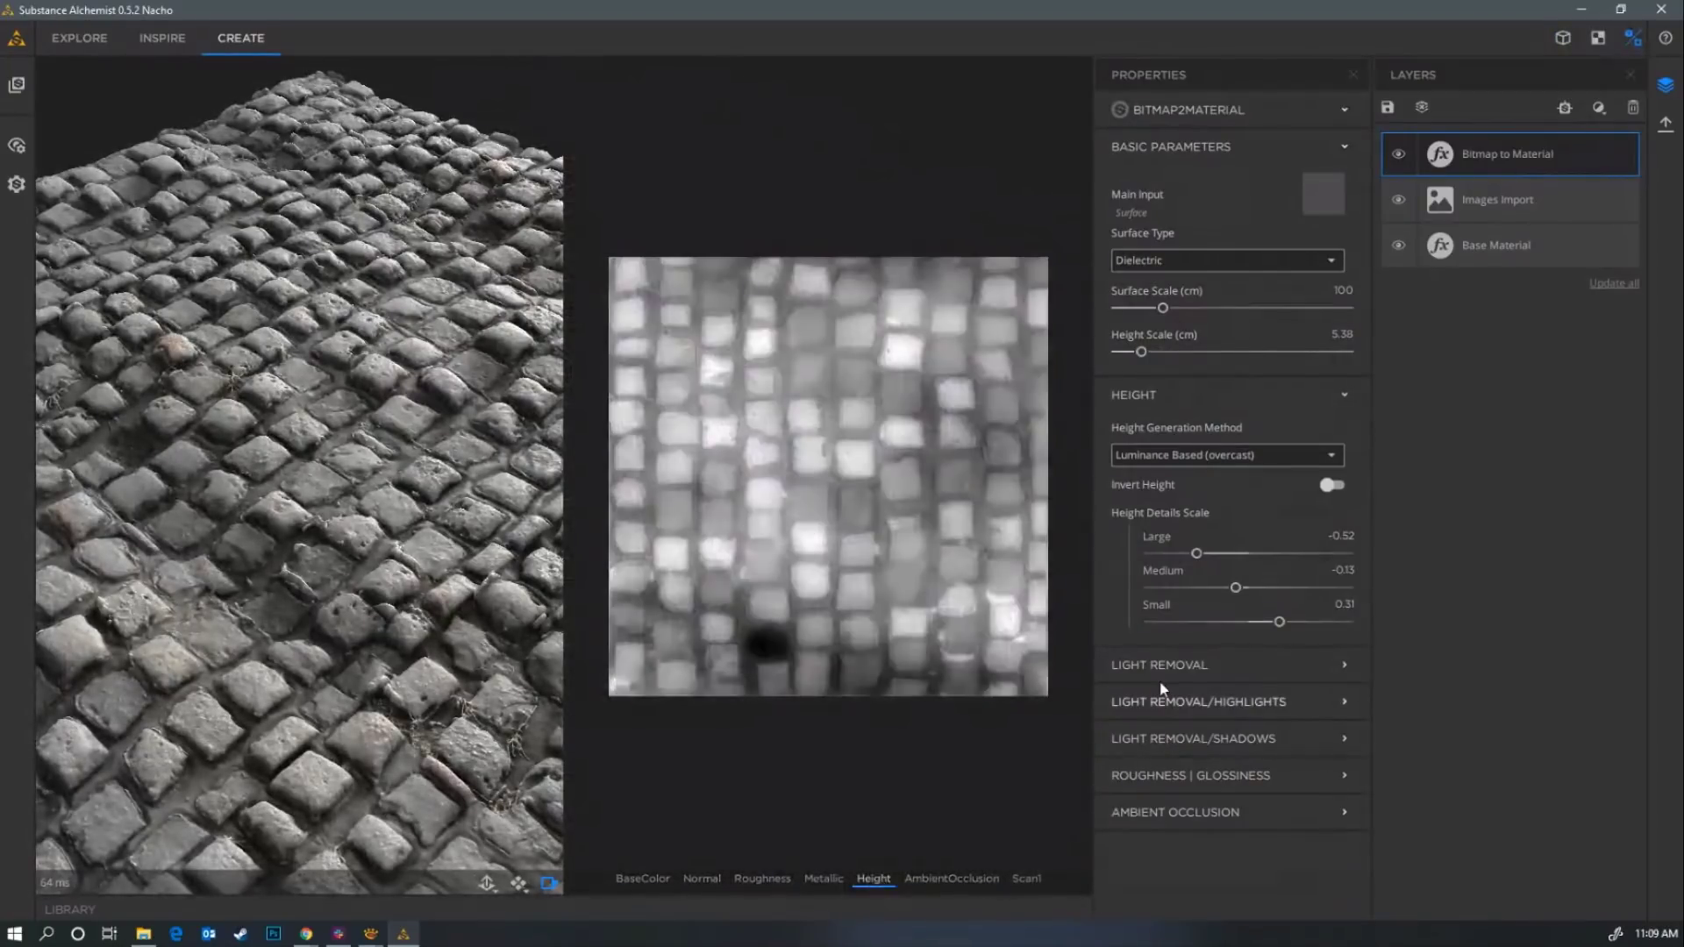
Set Light Equalizer Highlights and Light Equalizer Shadows to 0, and check the effect on the BaseColor map.
{"action": "left_click", "coordinate": [1166, 666]}
{"action": "left_click_drag", "start_coordinate": [1233, 764], "coordinate": [1045, 765]}
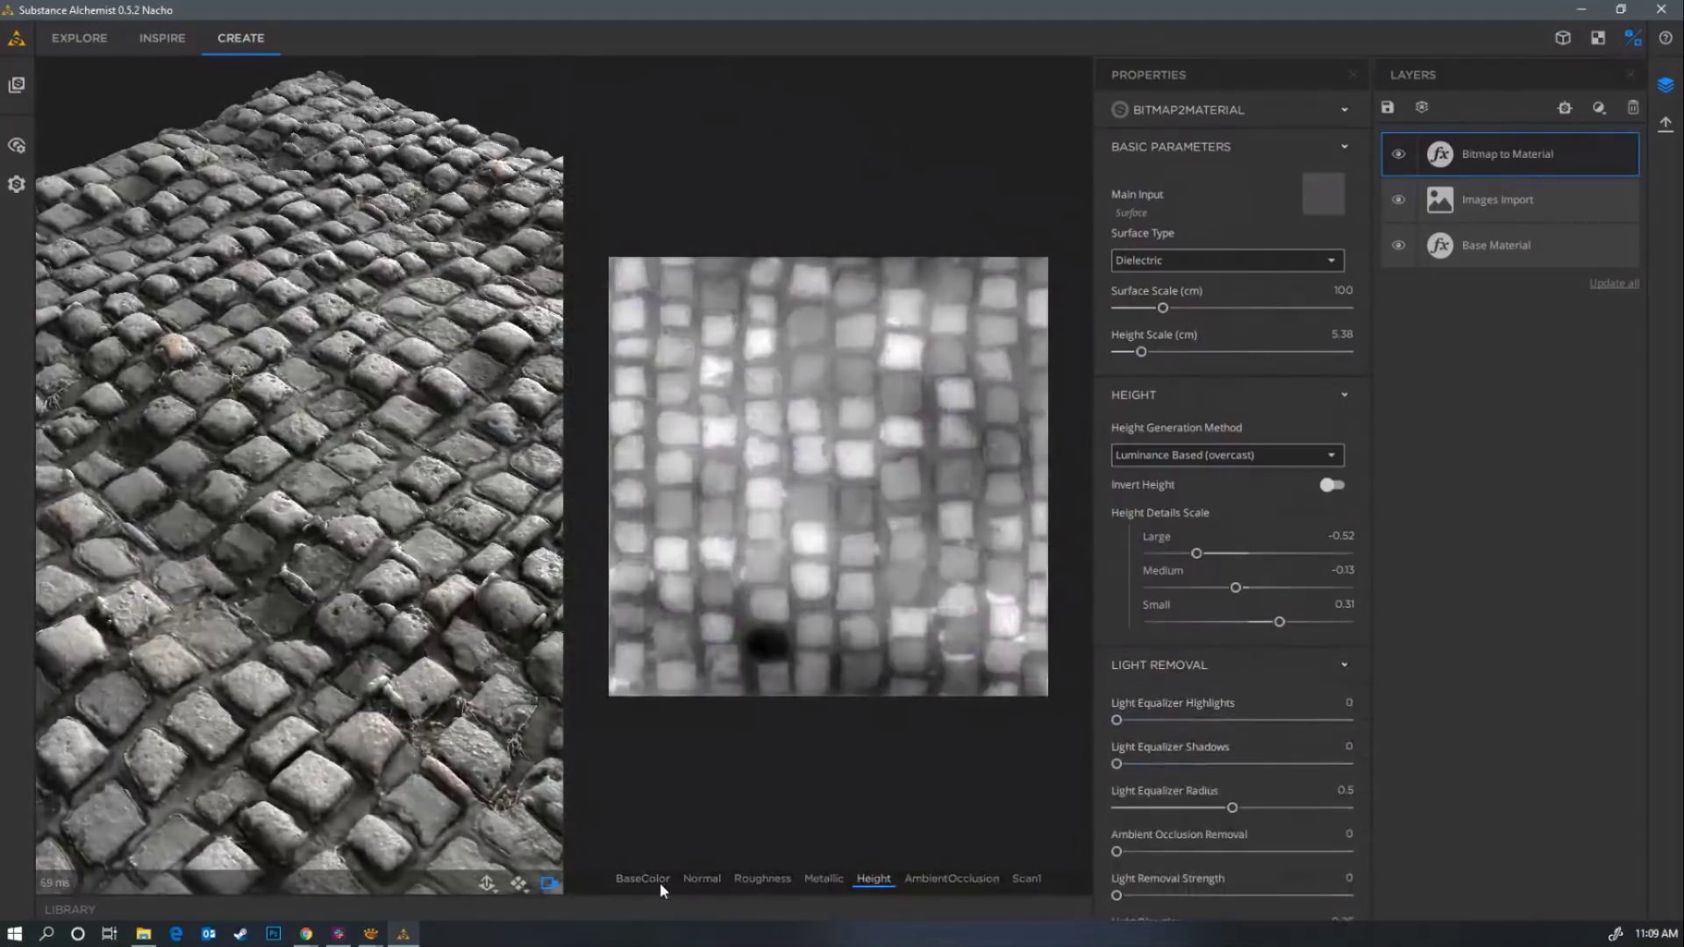
{"action": "left_click", "coordinate": [644, 879]}
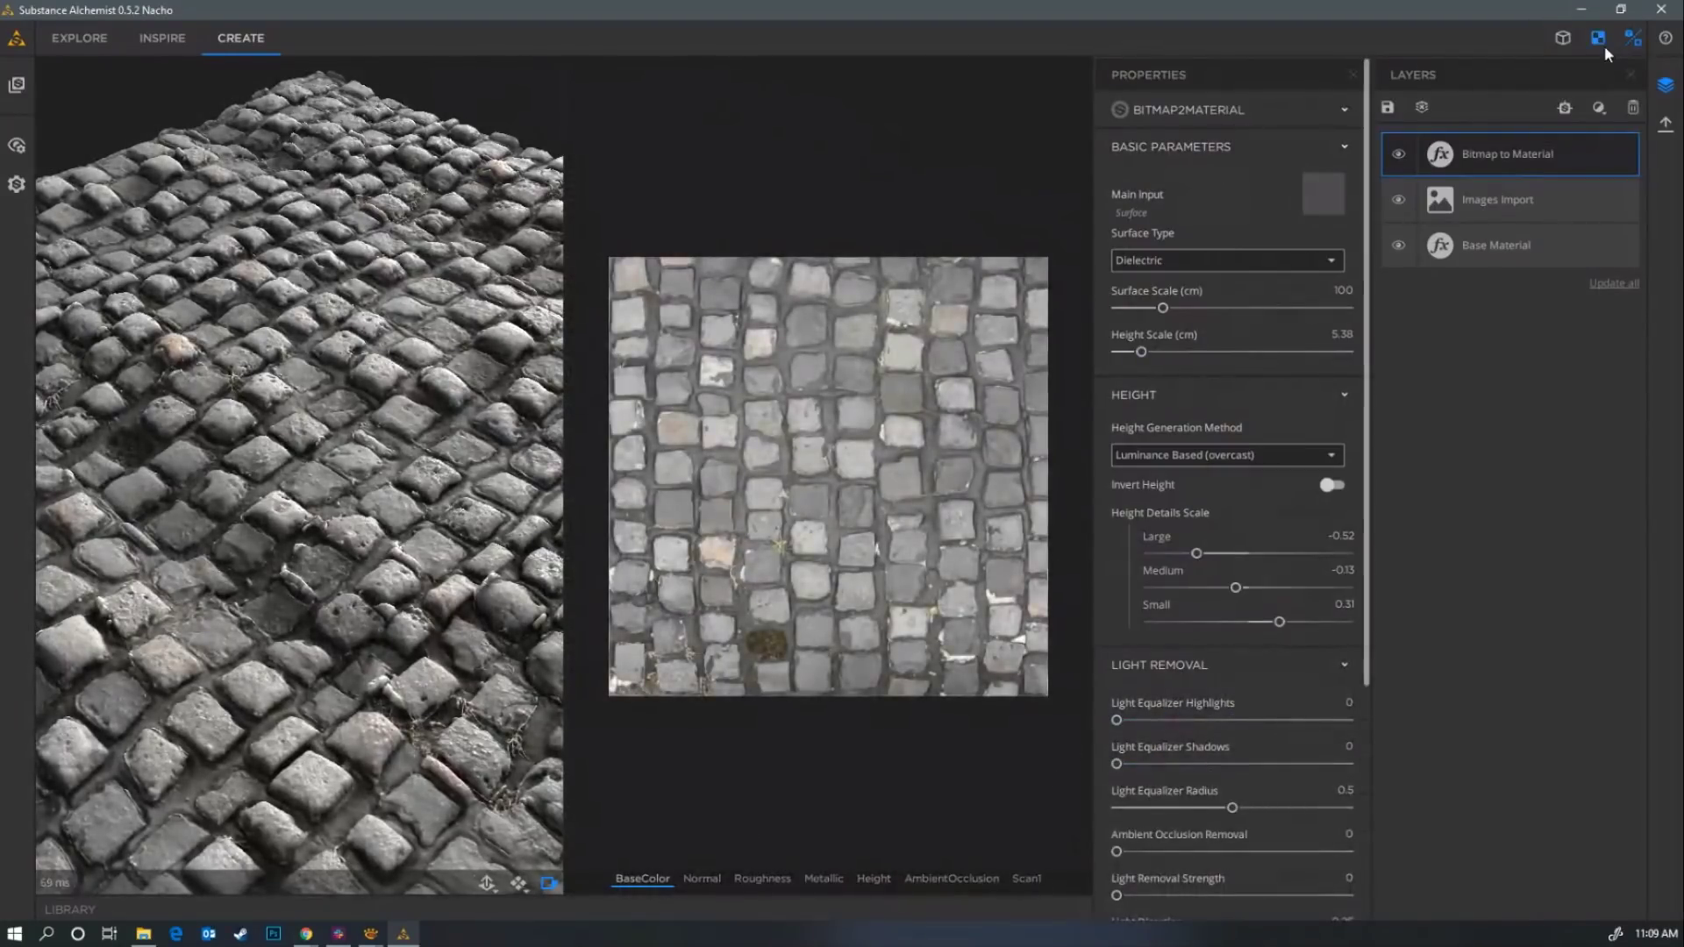
Return to the 3D-only view and inspect the cobblestone surface from several angles.
{"action": "left_click", "coordinate": [1563, 38]}
{"action": "left_click_drag", "start_coordinate": [665, 430], "coordinate": [653, 484]}
{"action": "left_click_drag", "start_coordinate": [658, 572], "coordinate": [963, 326]}
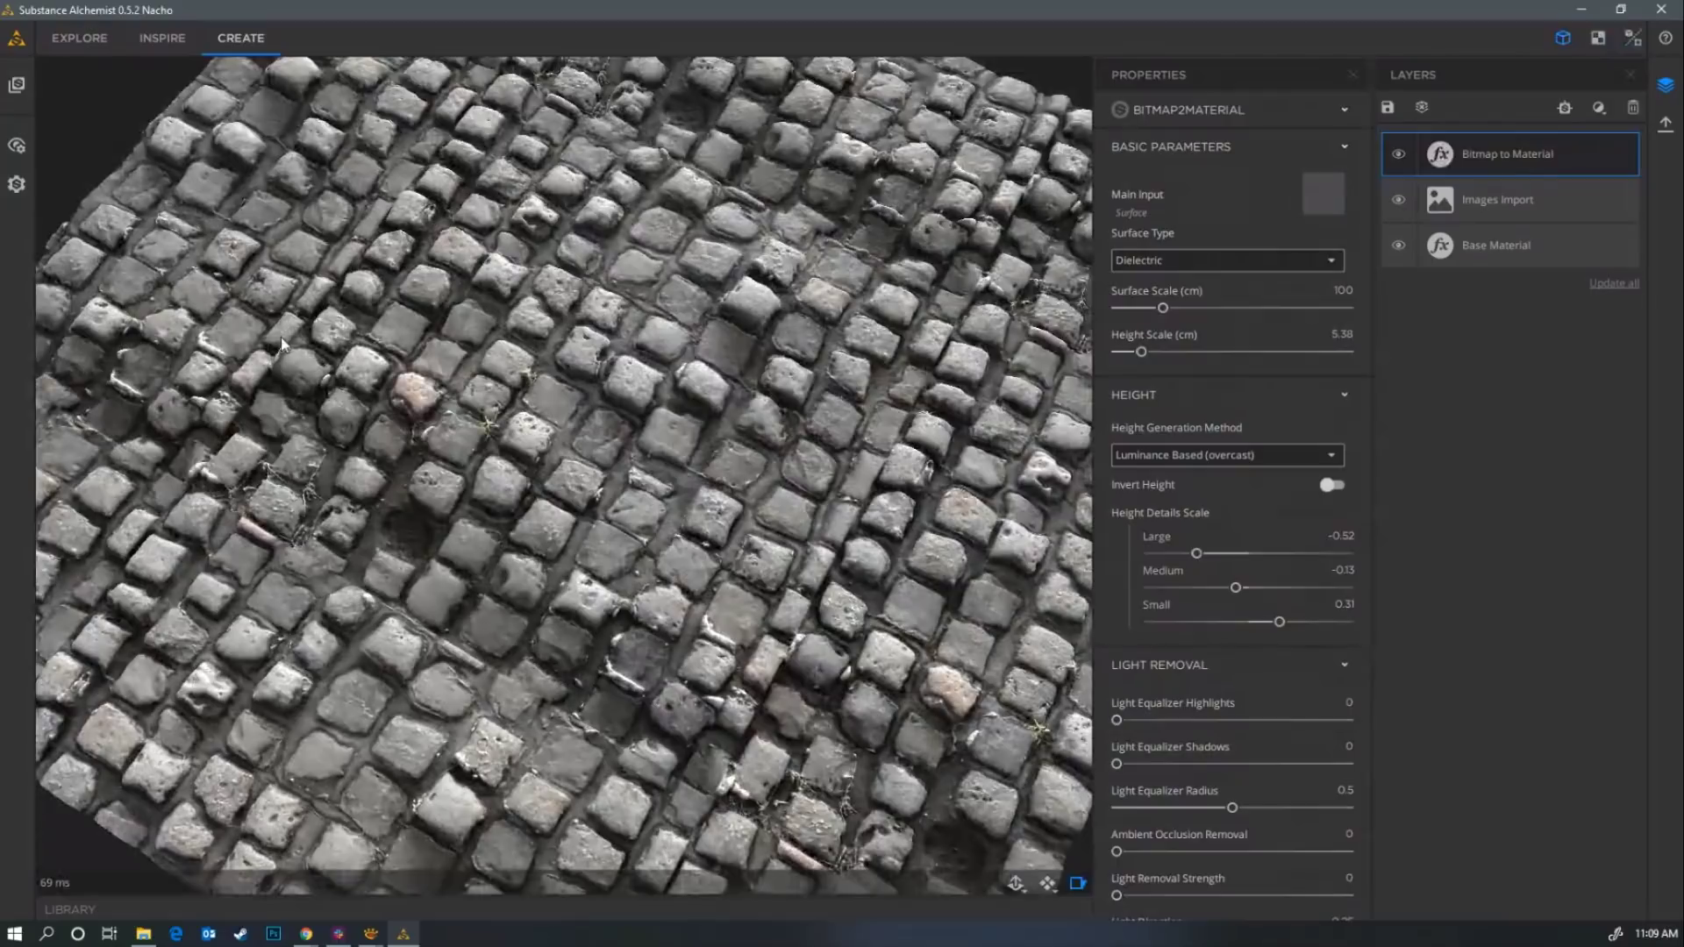
{"action": "left_click_drag", "start_coordinate": [456, 446], "coordinate": [406, 509]}
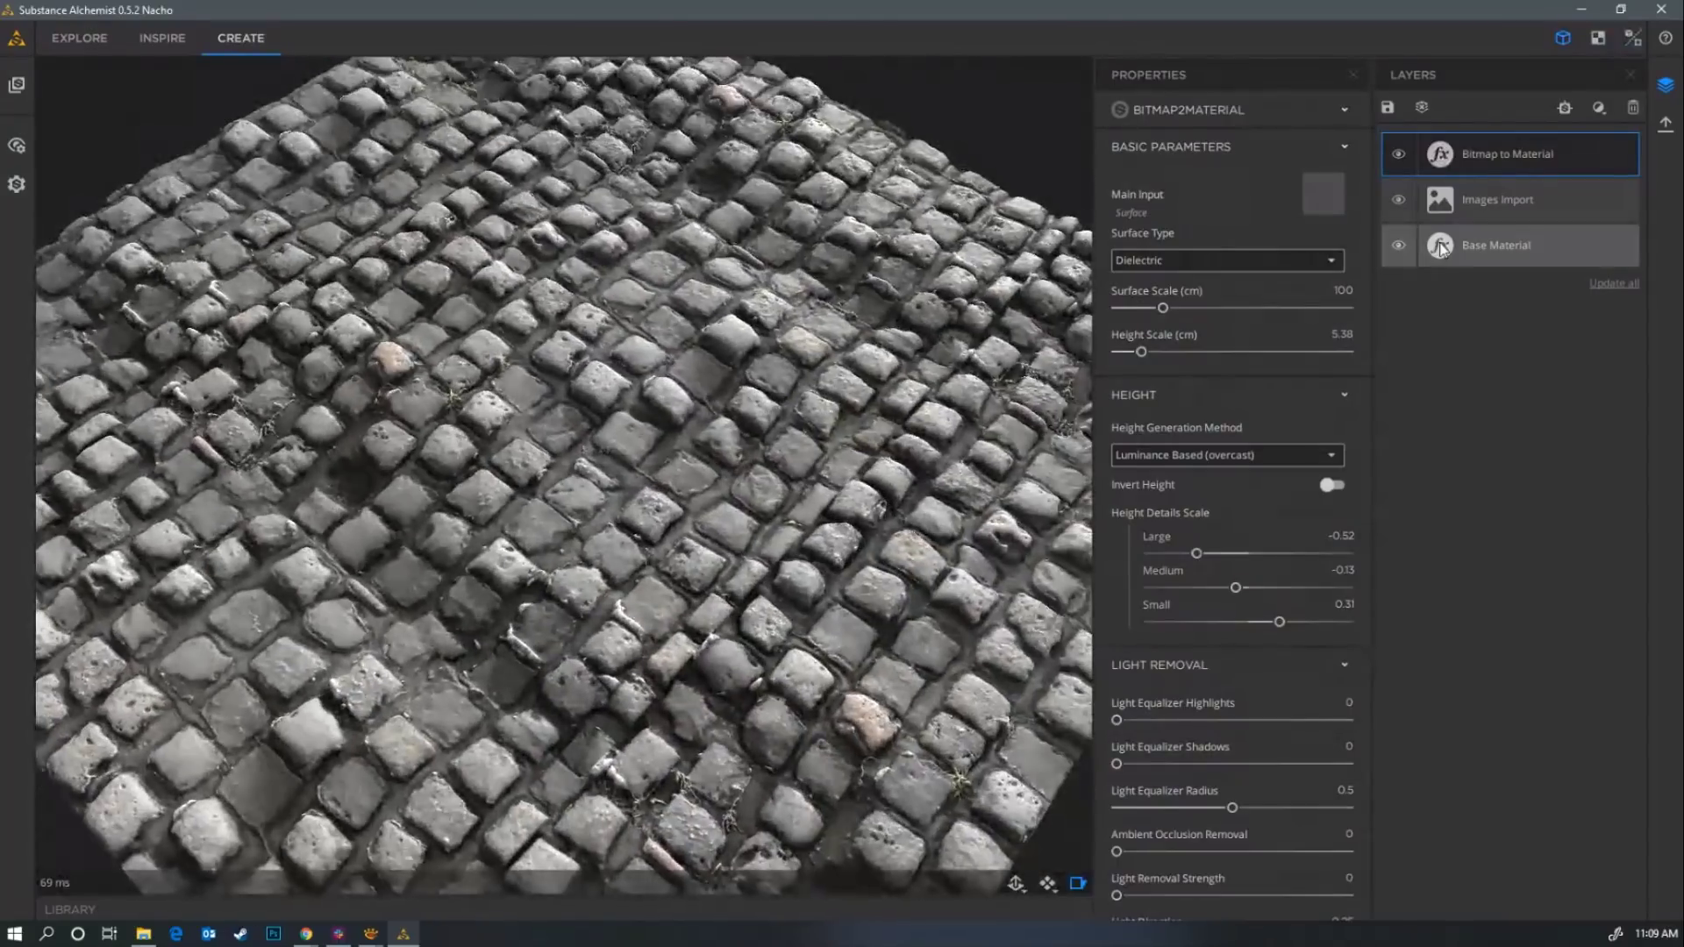
Add a Tiling layer above Bitmap to Material and show its input image in the 2D view.
{"action": "left_click", "coordinate": [1600, 109]}
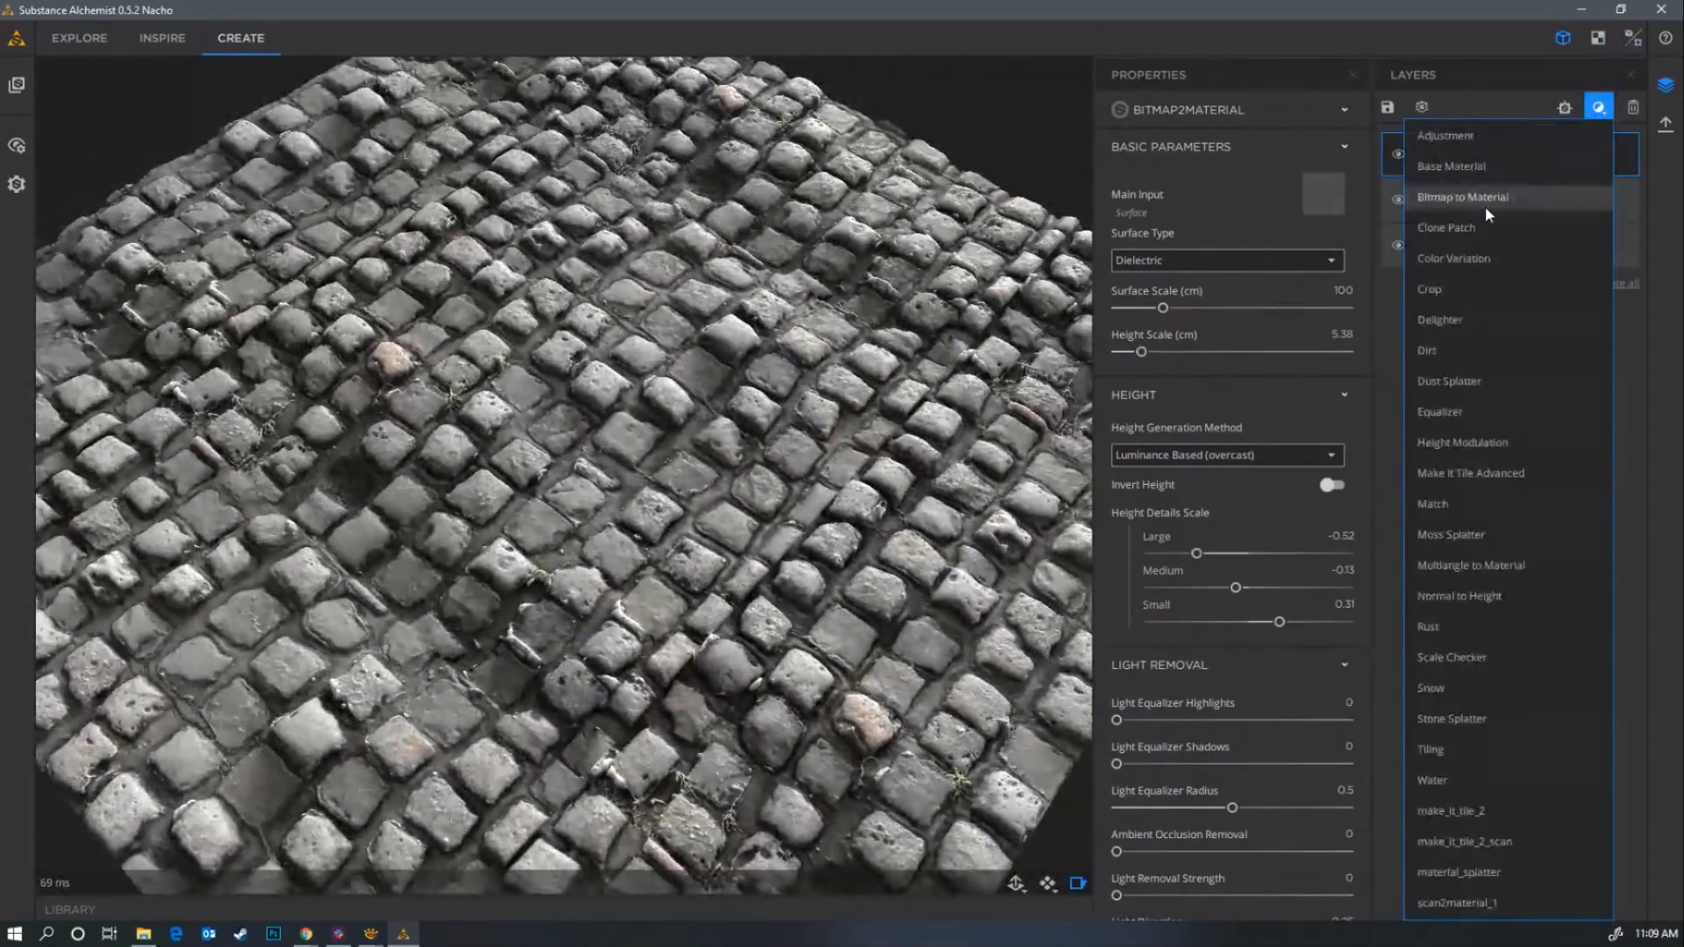
{"action": "left_click", "coordinate": [1431, 750]}
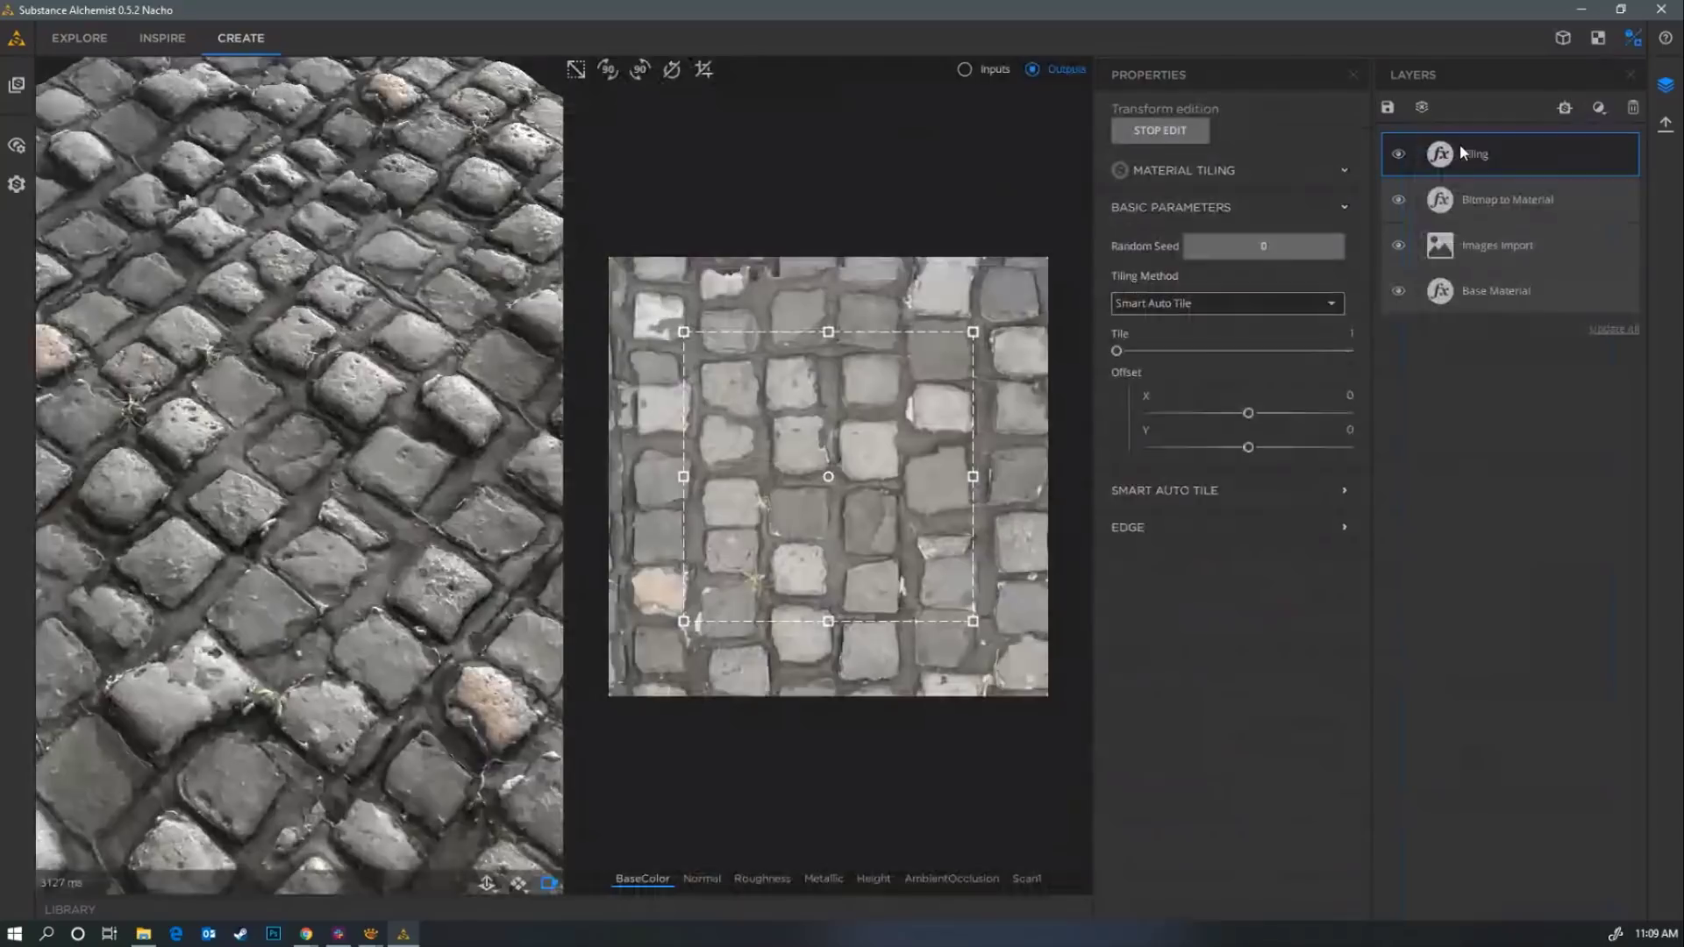
{"action": "left_click", "coordinate": [965, 68]}
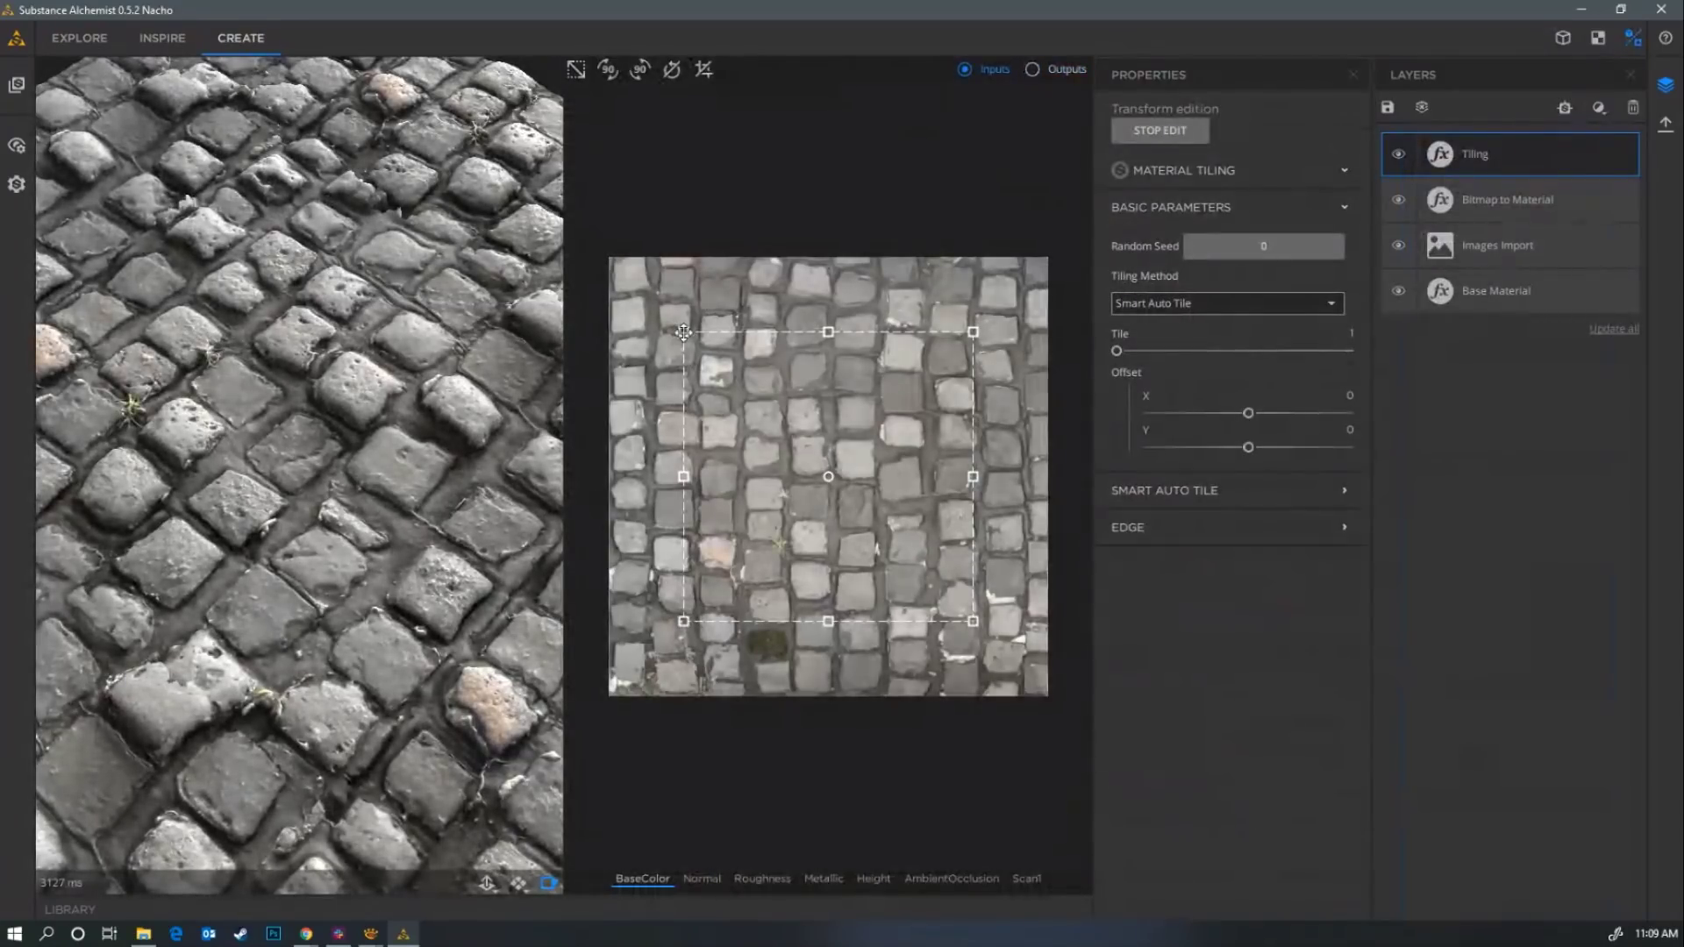
Enlarge the Tiling crop frame toward the photo's upper-left and lower-right corners, fine-tune its lower-right corner, and check the 3D result.
{"action": "left_click_drag", "start_coordinate": [683, 332], "coordinate": [653, 285]}
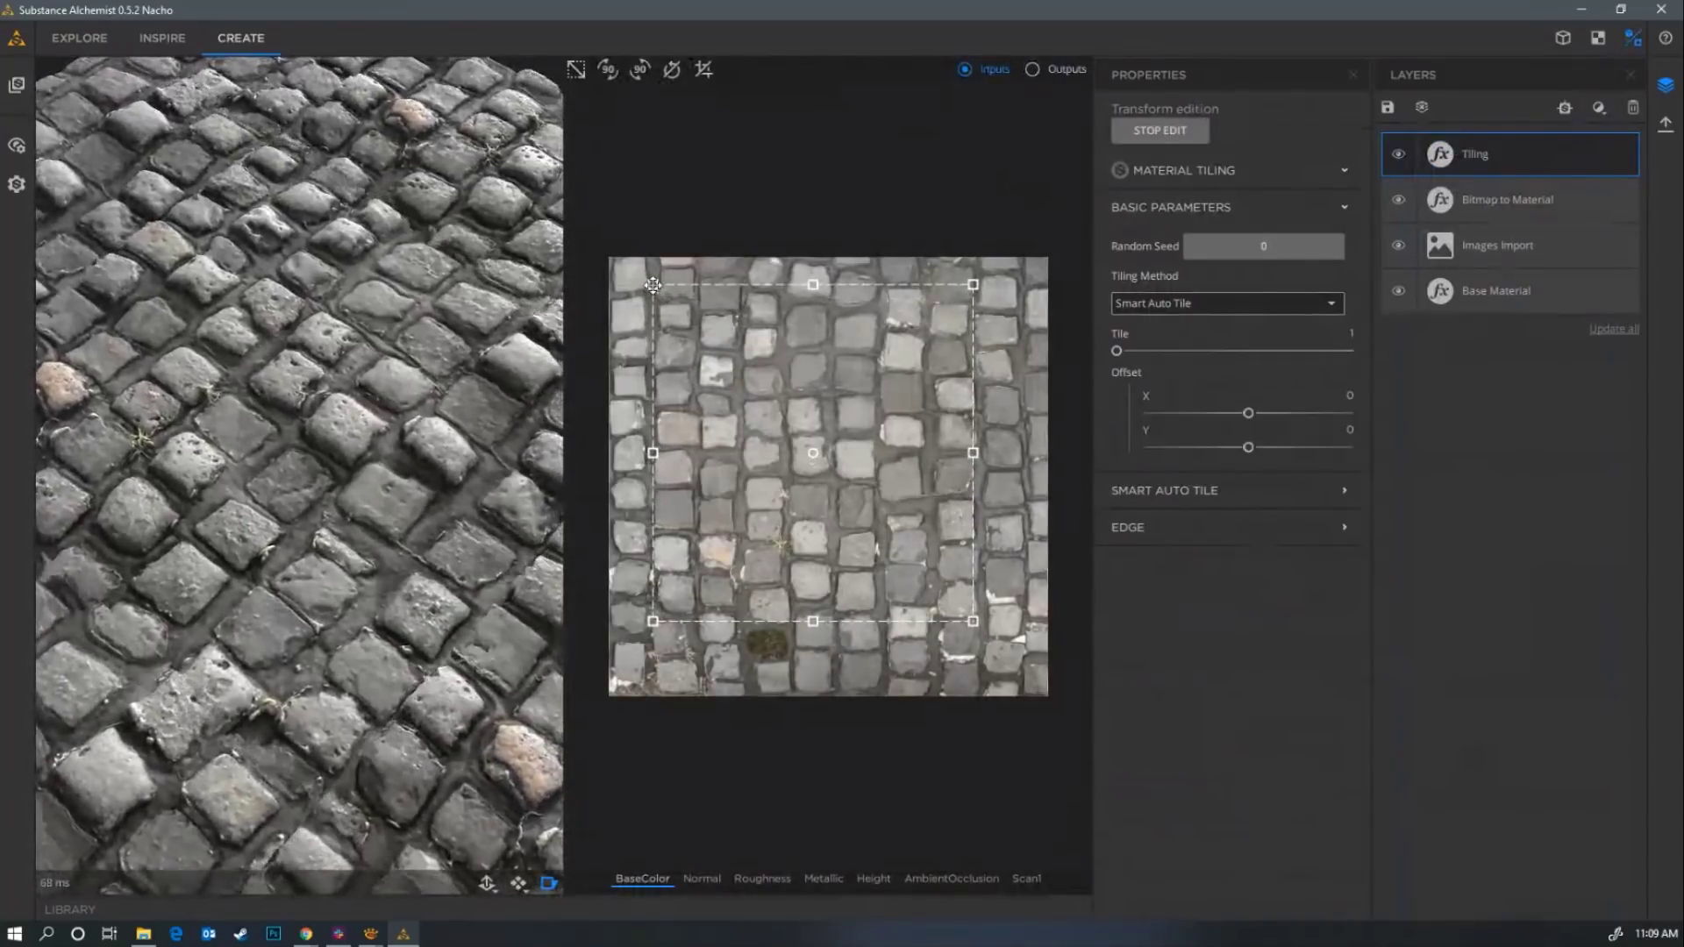
{"action": "left_click_drag", "start_coordinate": [972, 621], "coordinate": [1023, 653]}
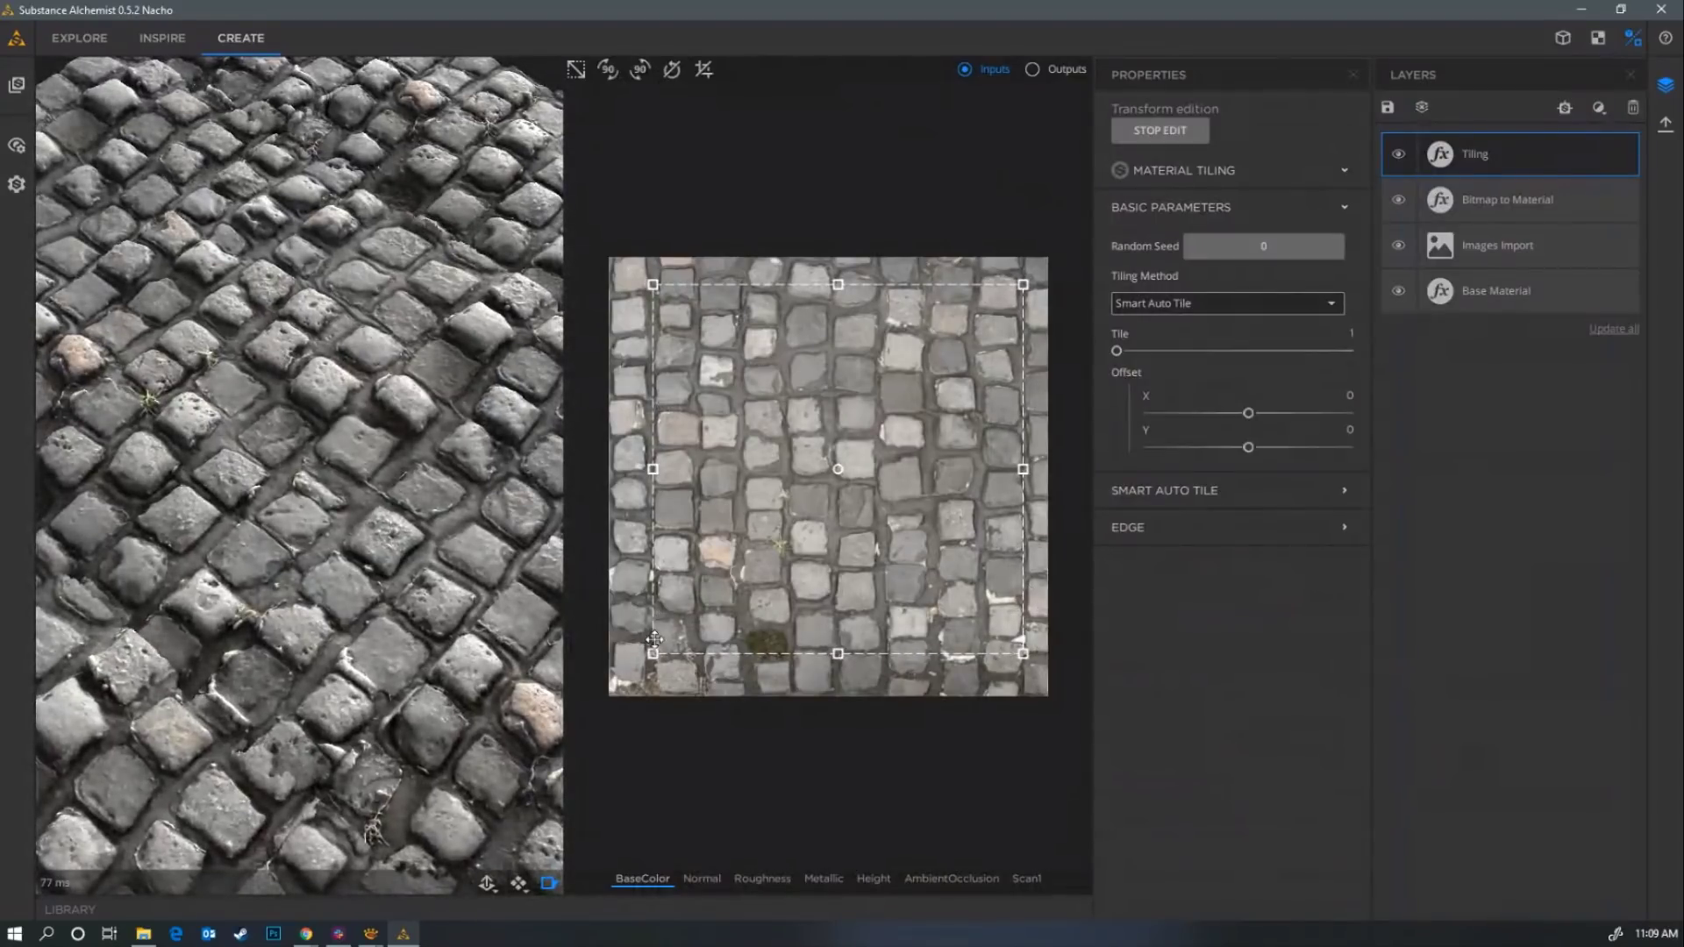
{"action": "left_click_drag", "start_coordinate": [1022, 654], "coordinate": [1027, 656]}
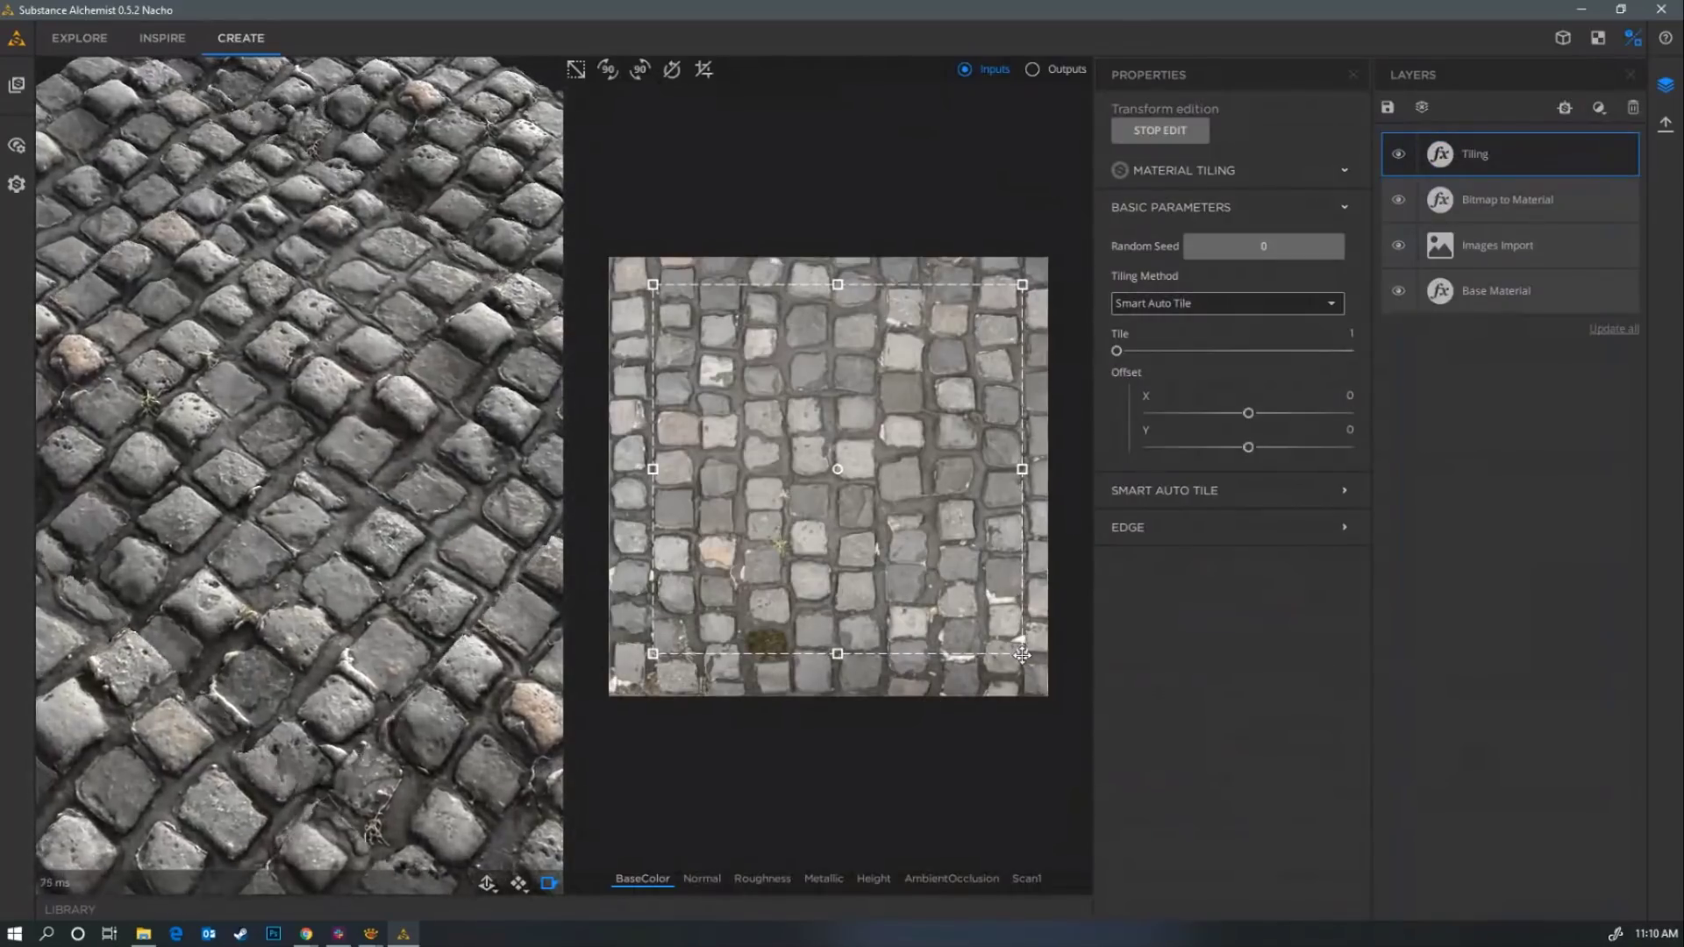
{"action": "left_click_drag", "start_coordinate": [1028, 656], "coordinate": [1021, 652]}
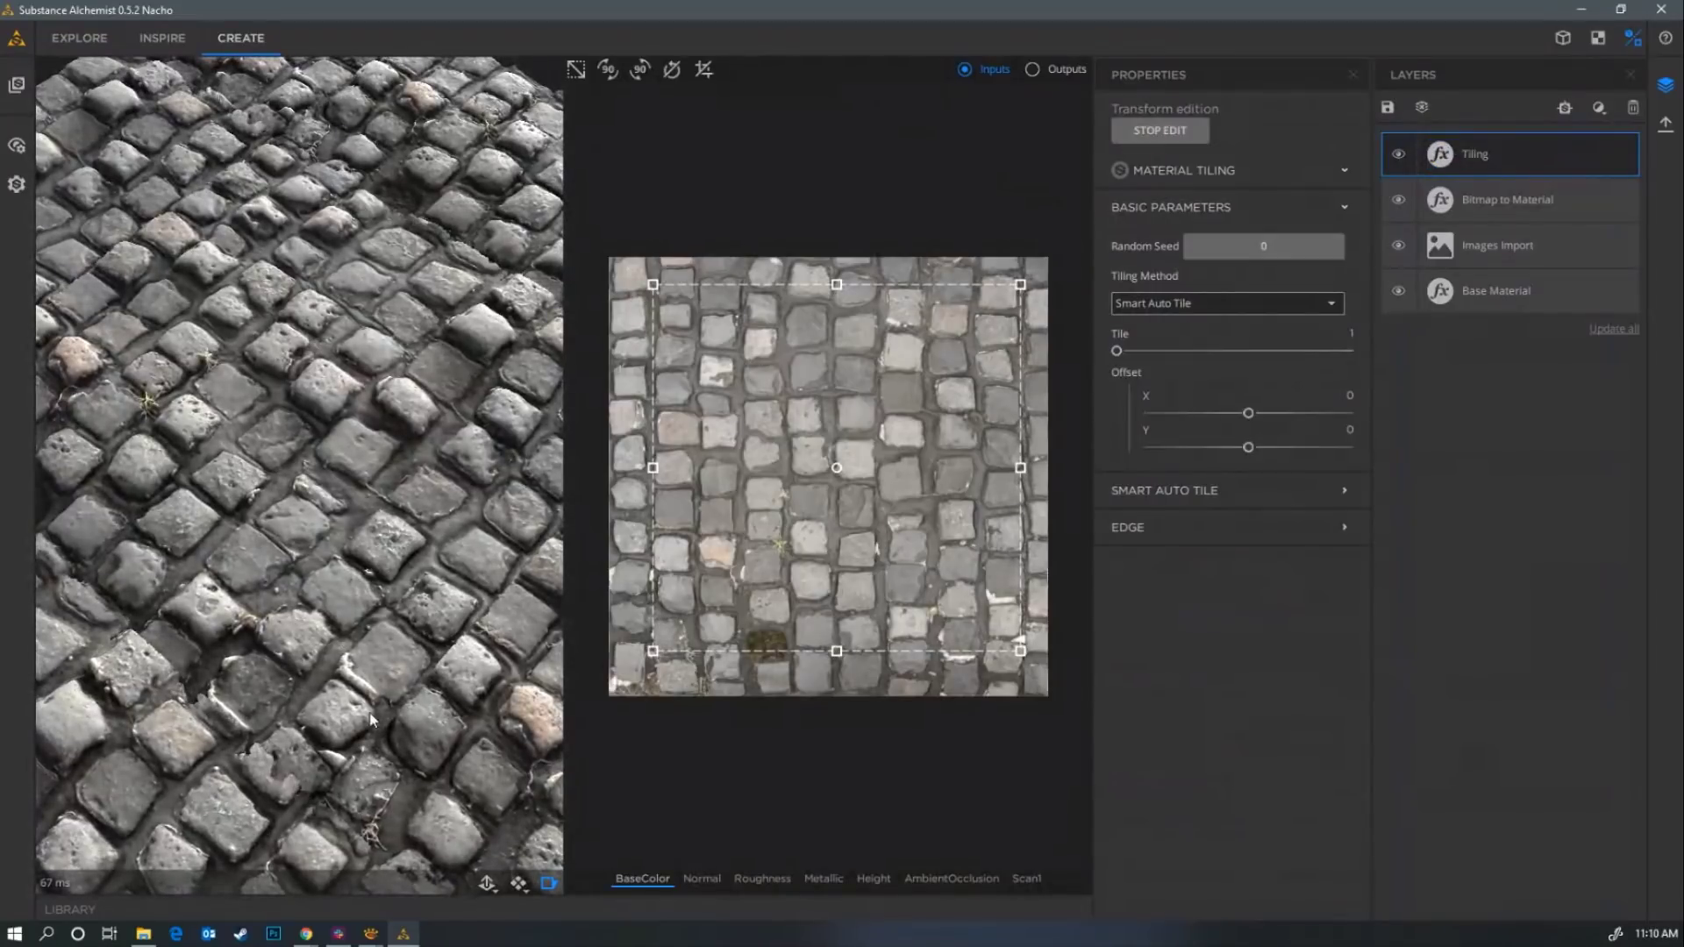
{"action": "left_click_drag", "start_coordinate": [1020, 651], "coordinate": [1022, 648]}
{"action": "left_click_drag", "start_coordinate": [314, 502], "coordinate": [307, 559]}
{"action": "scroll", "coordinate": [307, 559], "scroll_direction": "down", "scroll_amount": 2}
{"action": "middle_click_drag", "start_coordinate": [307, 559], "coordinate": [171, 562]}
{"action": "scroll", "coordinate": [171, 561], "scroll_direction": "up", "scroll_amount": 4}
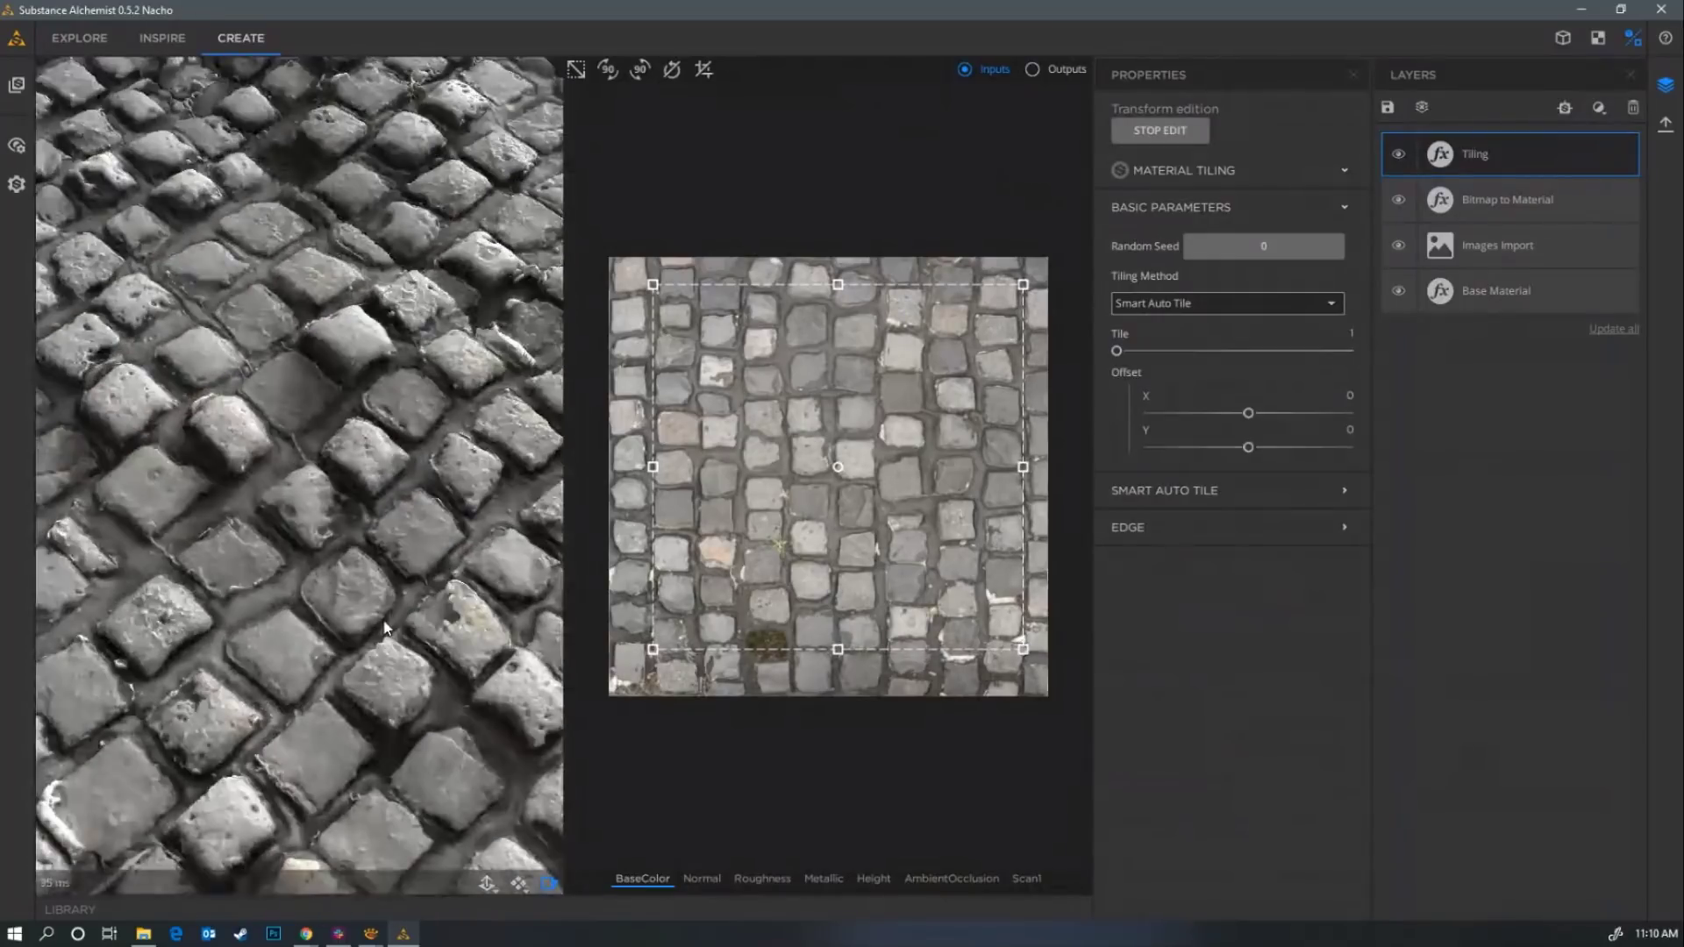
Set the Tiling layer's Edge parameters to Threshold 0.29, Blur 1.59 and Smoothness 0.98.
{"action": "left_click", "coordinate": [1124, 530]}
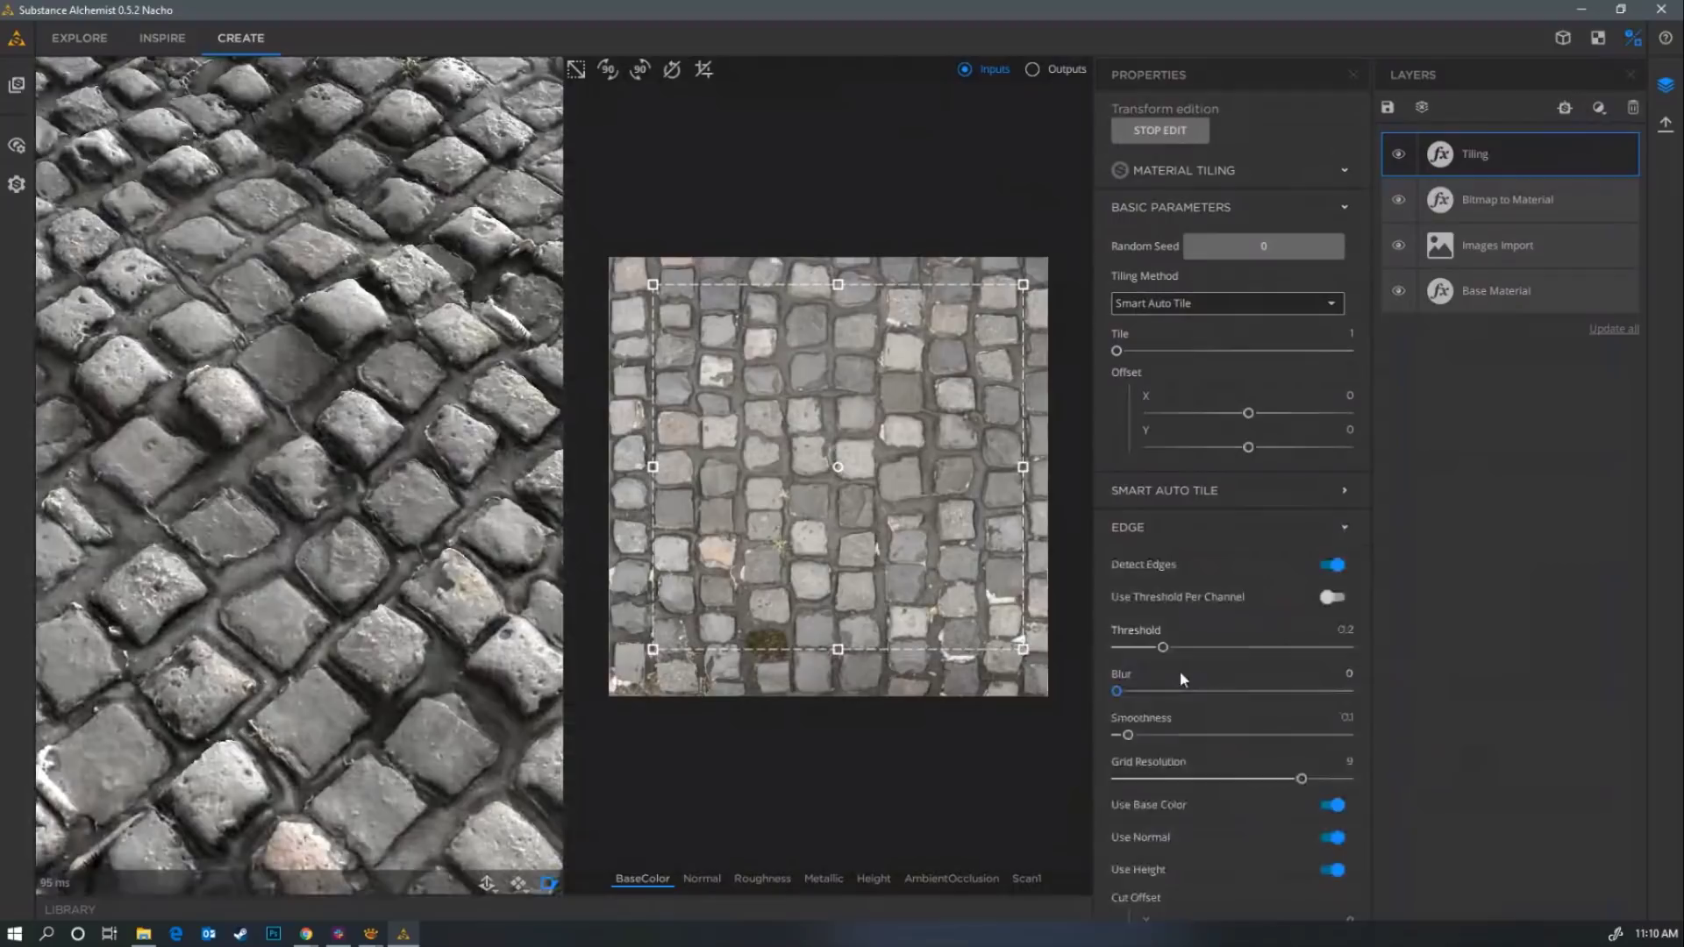
{"action": "left_click_drag", "start_coordinate": [1159, 648], "coordinate": [1301, 699]}
{"action": "left_click_drag", "start_coordinate": [1128, 735], "coordinate": [1230, 737]}
Shift the Tiling crop frame slightly downward, extend its left edge a little outward, and check the cobblestones in 3D.
{"action": "left_click_drag", "start_coordinate": [880, 491], "coordinate": [882, 504]}
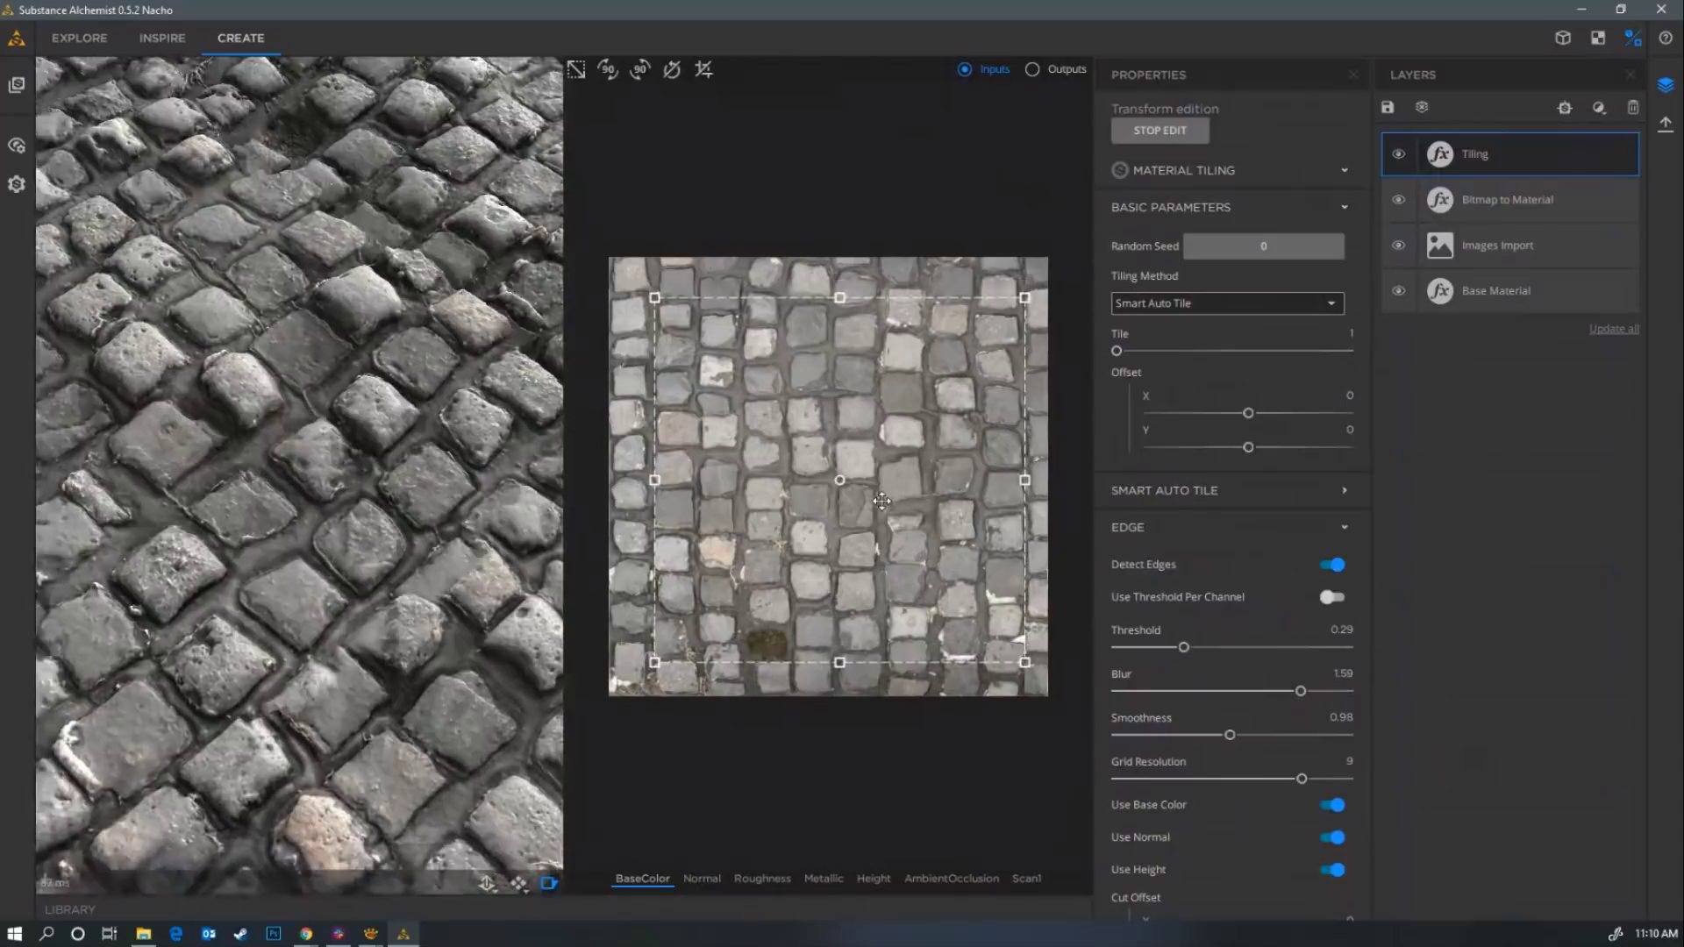
{"action": "left_click_drag", "start_coordinate": [658, 488], "coordinate": [652, 489]}
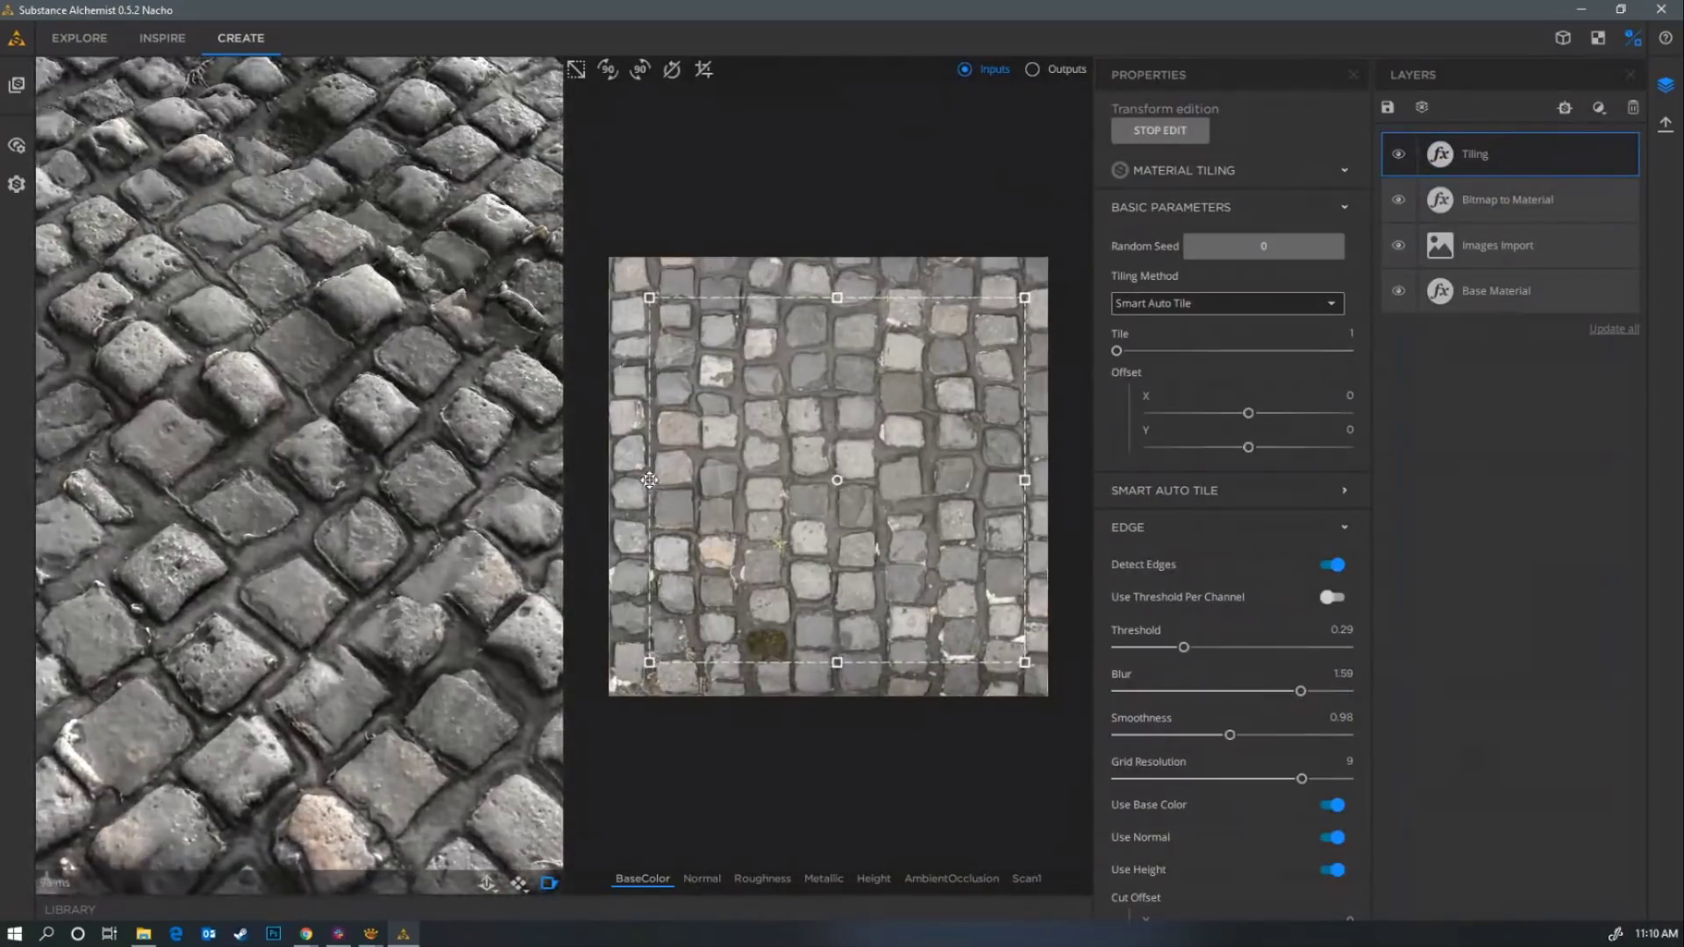
{"action": "scroll", "coordinate": [439, 544], "scroll_direction": "down", "scroll_amount": 8}
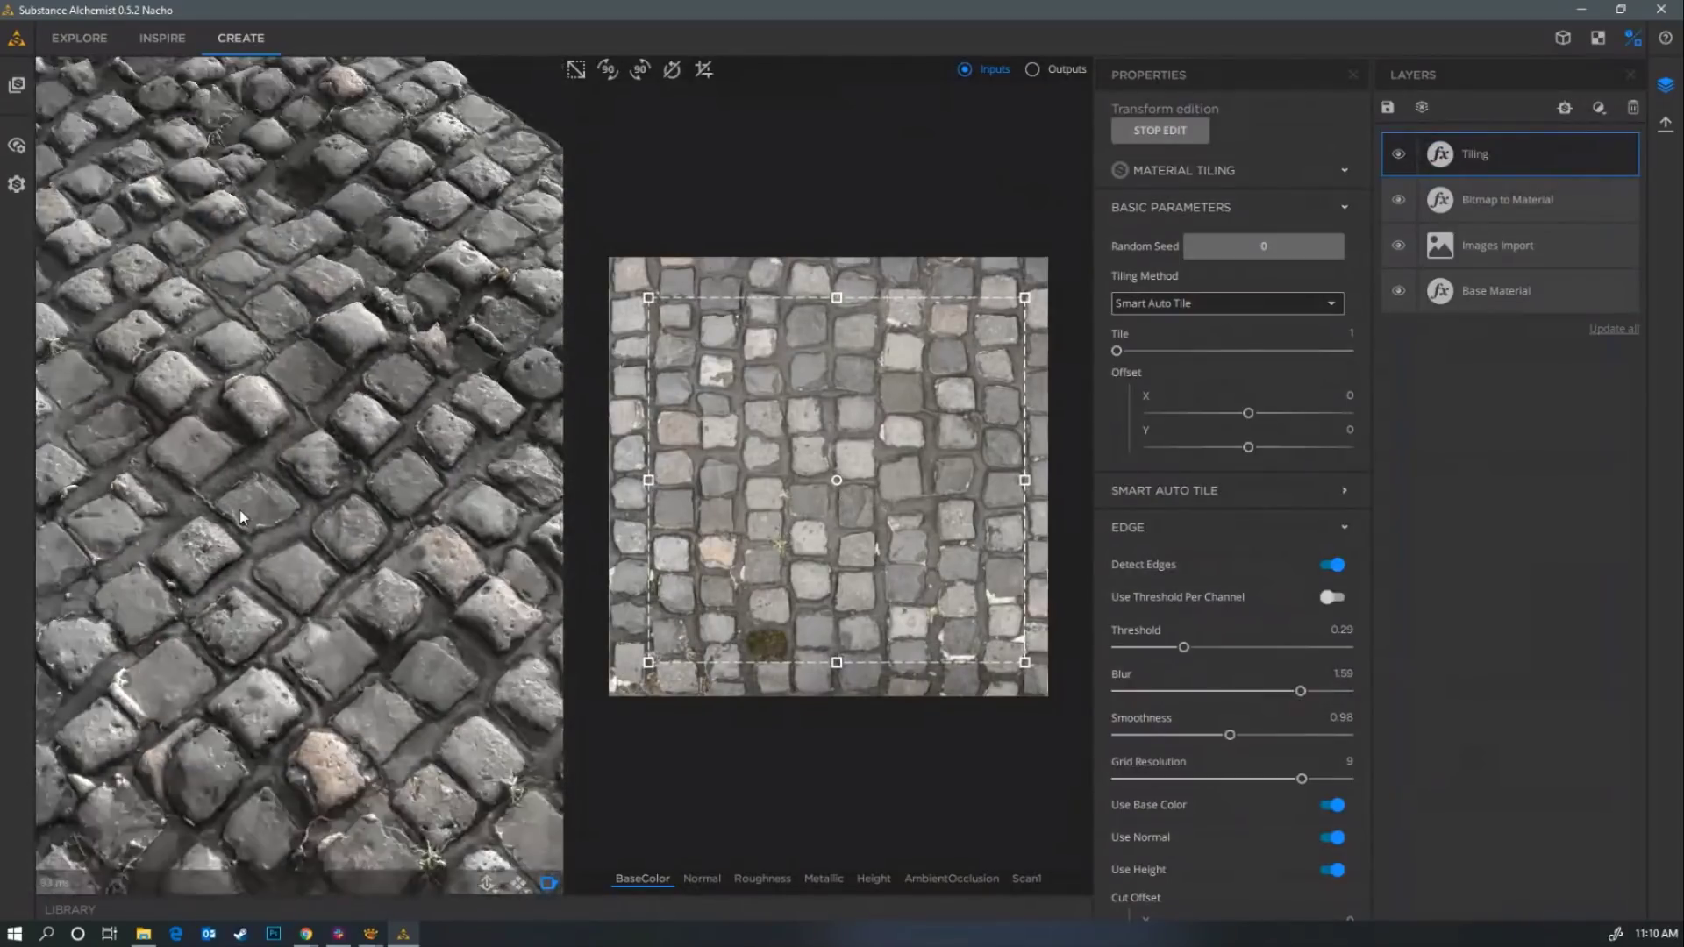
{"action": "left_click_drag", "start_coordinate": [257, 539], "coordinate": [378, 527]}
Inspect the stones' shading up close in the BaseColor map and add a Delighter layer above Tiling.
{"action": "scroll", "coordinate": [875, 586], "scroll_direction": "up", "scroll_amount": 10}
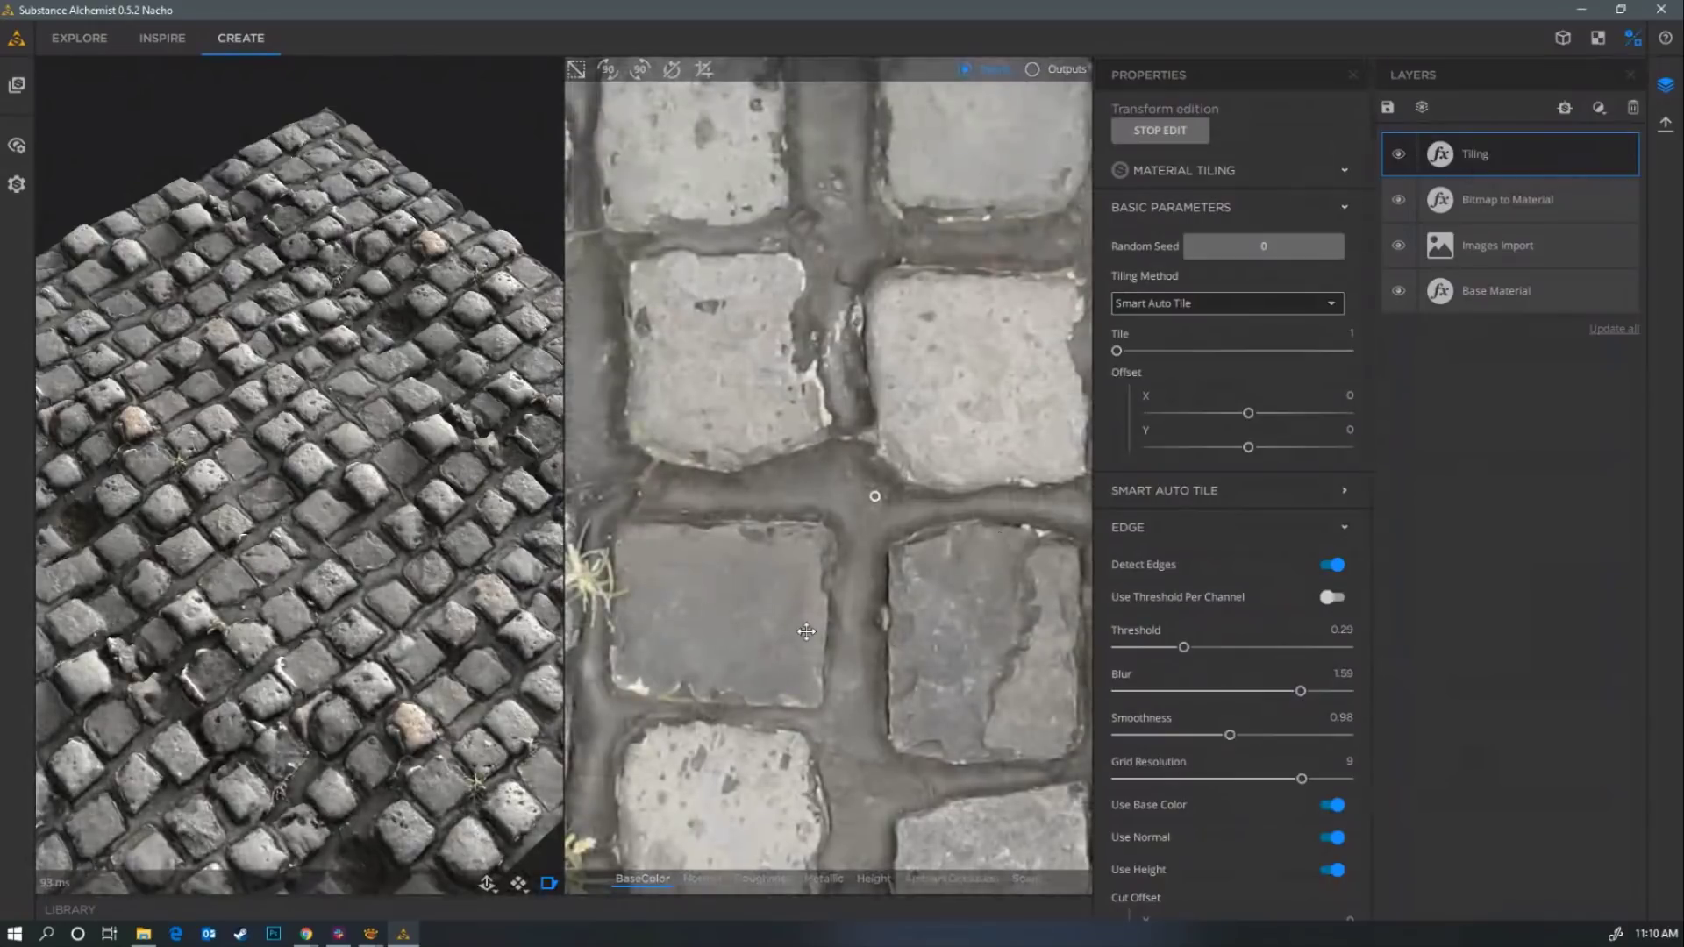
{"action": "scroll", "coordinate": [838, 612], "scroll_direction": "down", "scroll_amount": 8}
{"action": "scroll", "coordinate": [837, 612], "scroll_direction": "up", "scroll_amount": 3}
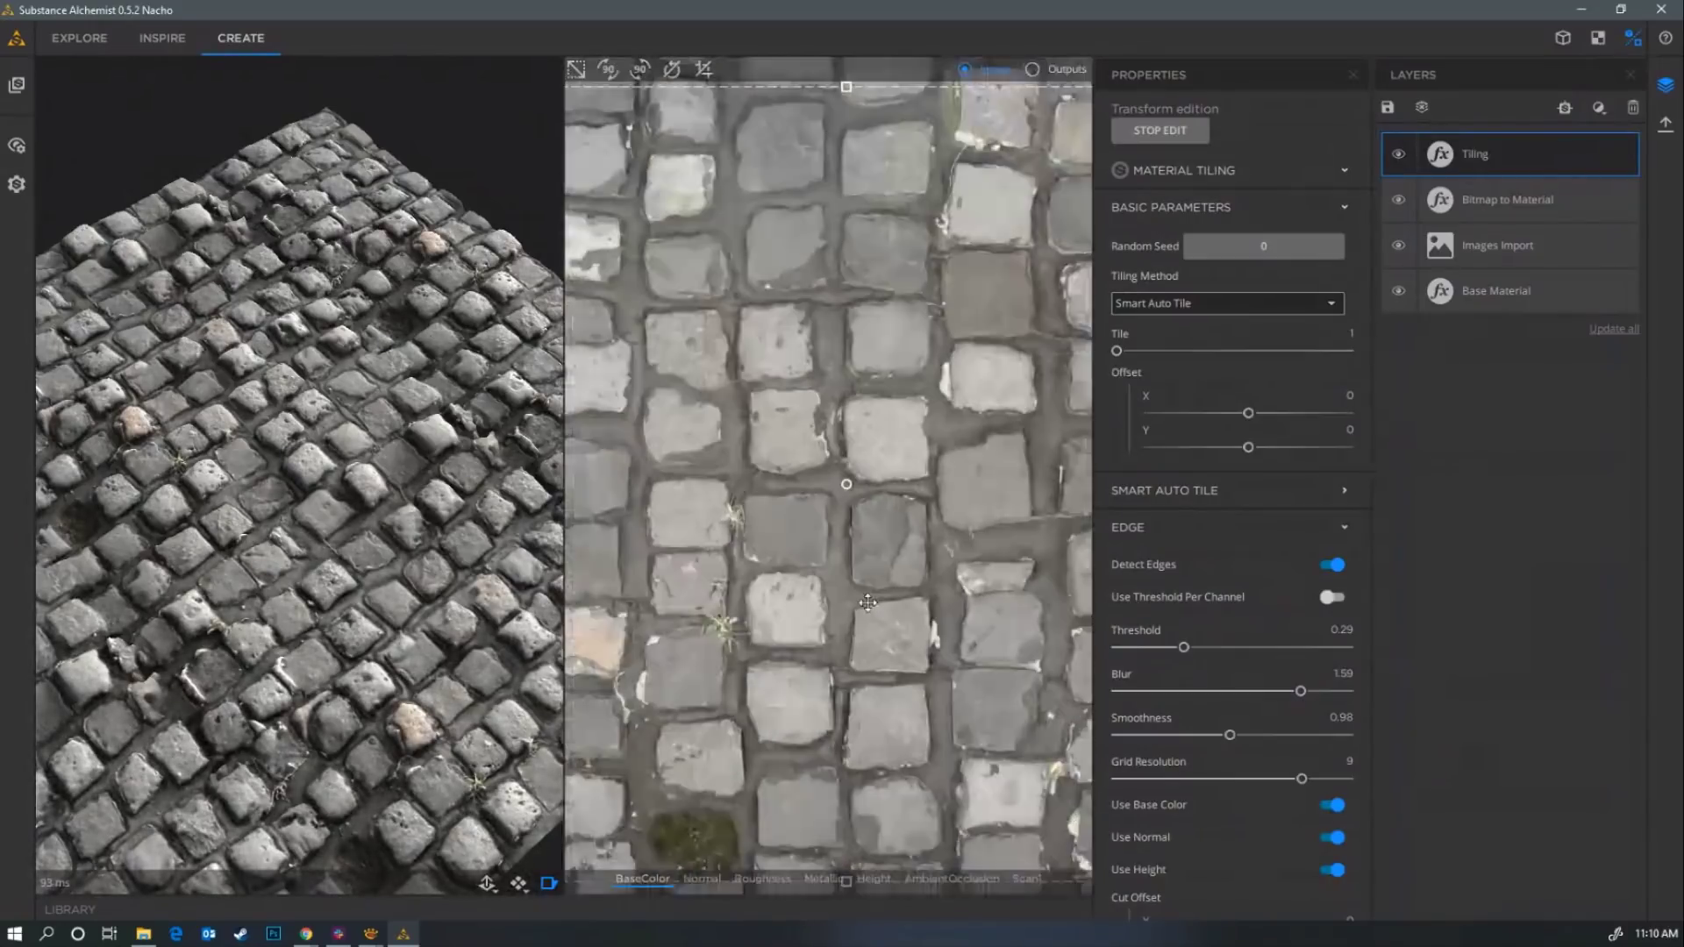
{"action": "scroll", "coordinate": [838, 612], "scroll_direction": "down", "scroll_amount": 3}
{"action": "scroll", "coordinate": [837, 608], "scroll_direction": "up", "scroll_amount": 5}
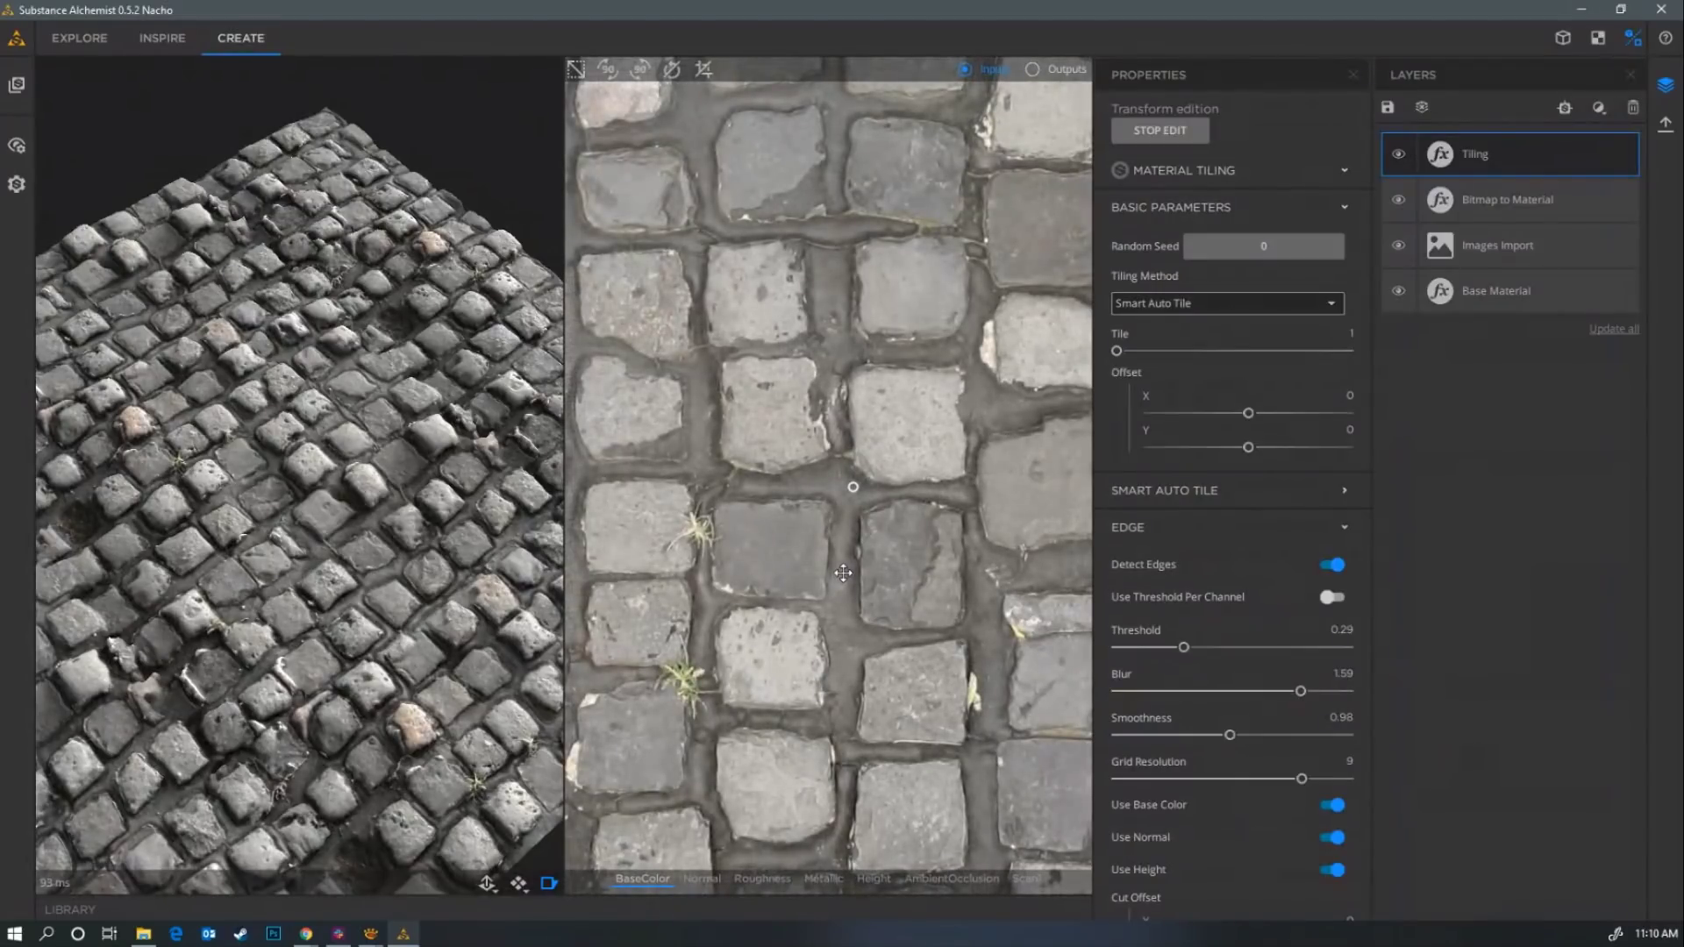
{"action": "left_click", "coordinate": [1605, 109]}
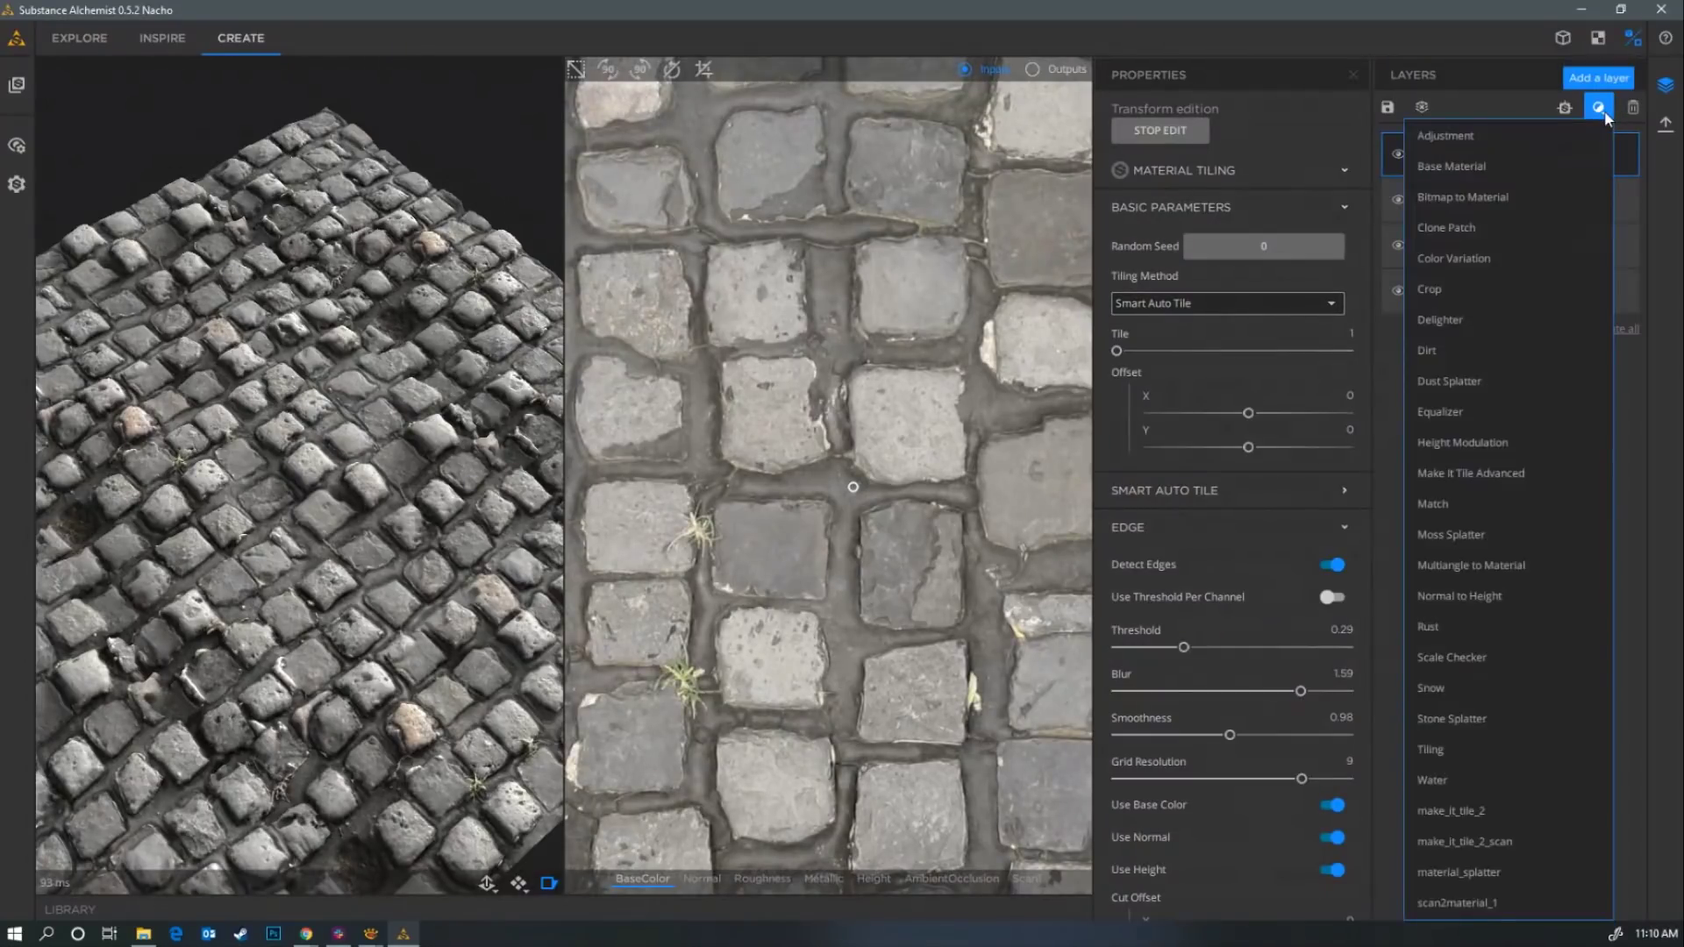
{"action": "left_click", "coordinate": [1456, 321]}
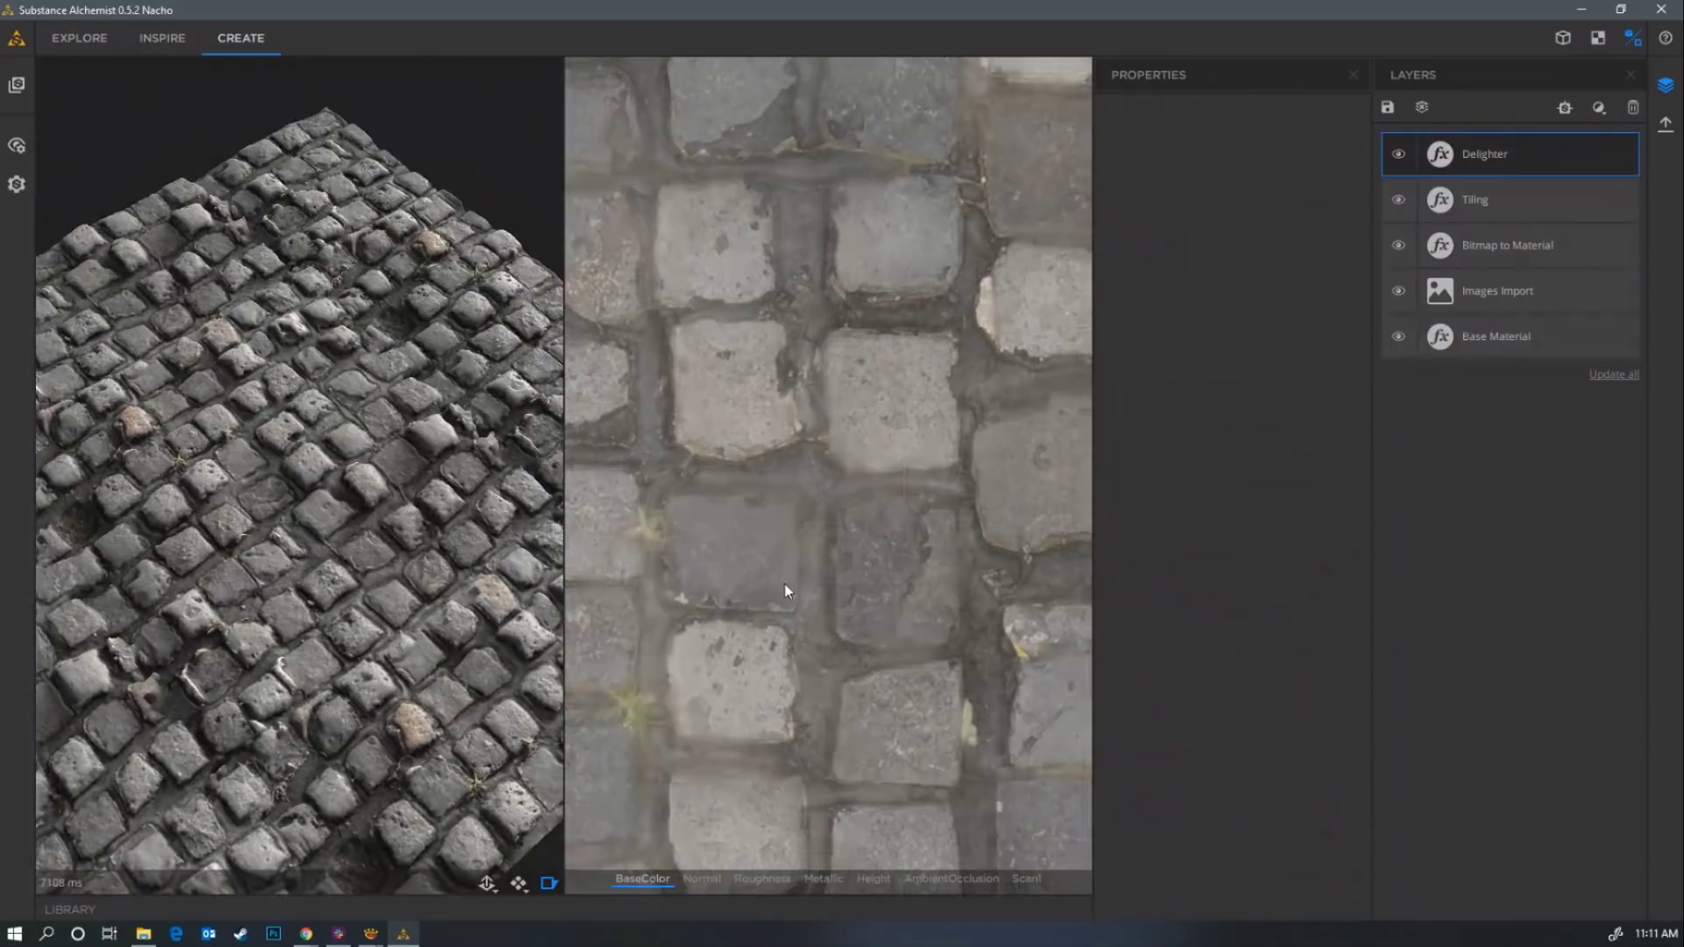
Hide and show the Delighter layer to compare its effect on the BaseColor map.
{"action": "left_click", "coordinate": [1399, 155]}
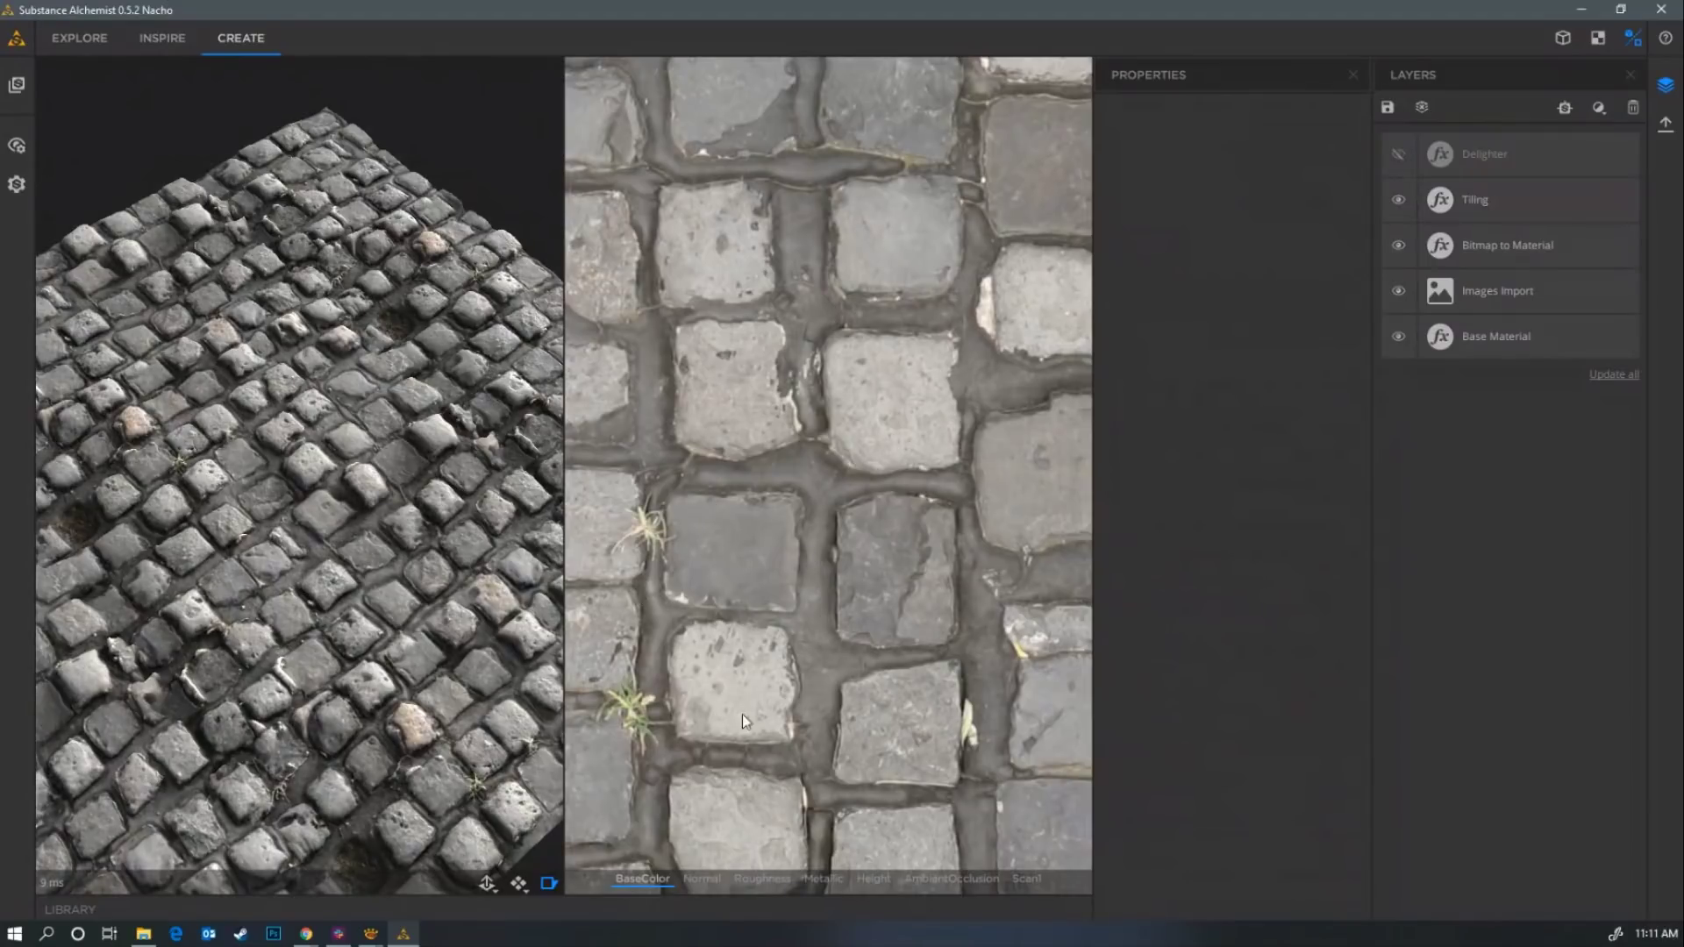
{"action": "left_click", "coordinate": [1397, 152]}
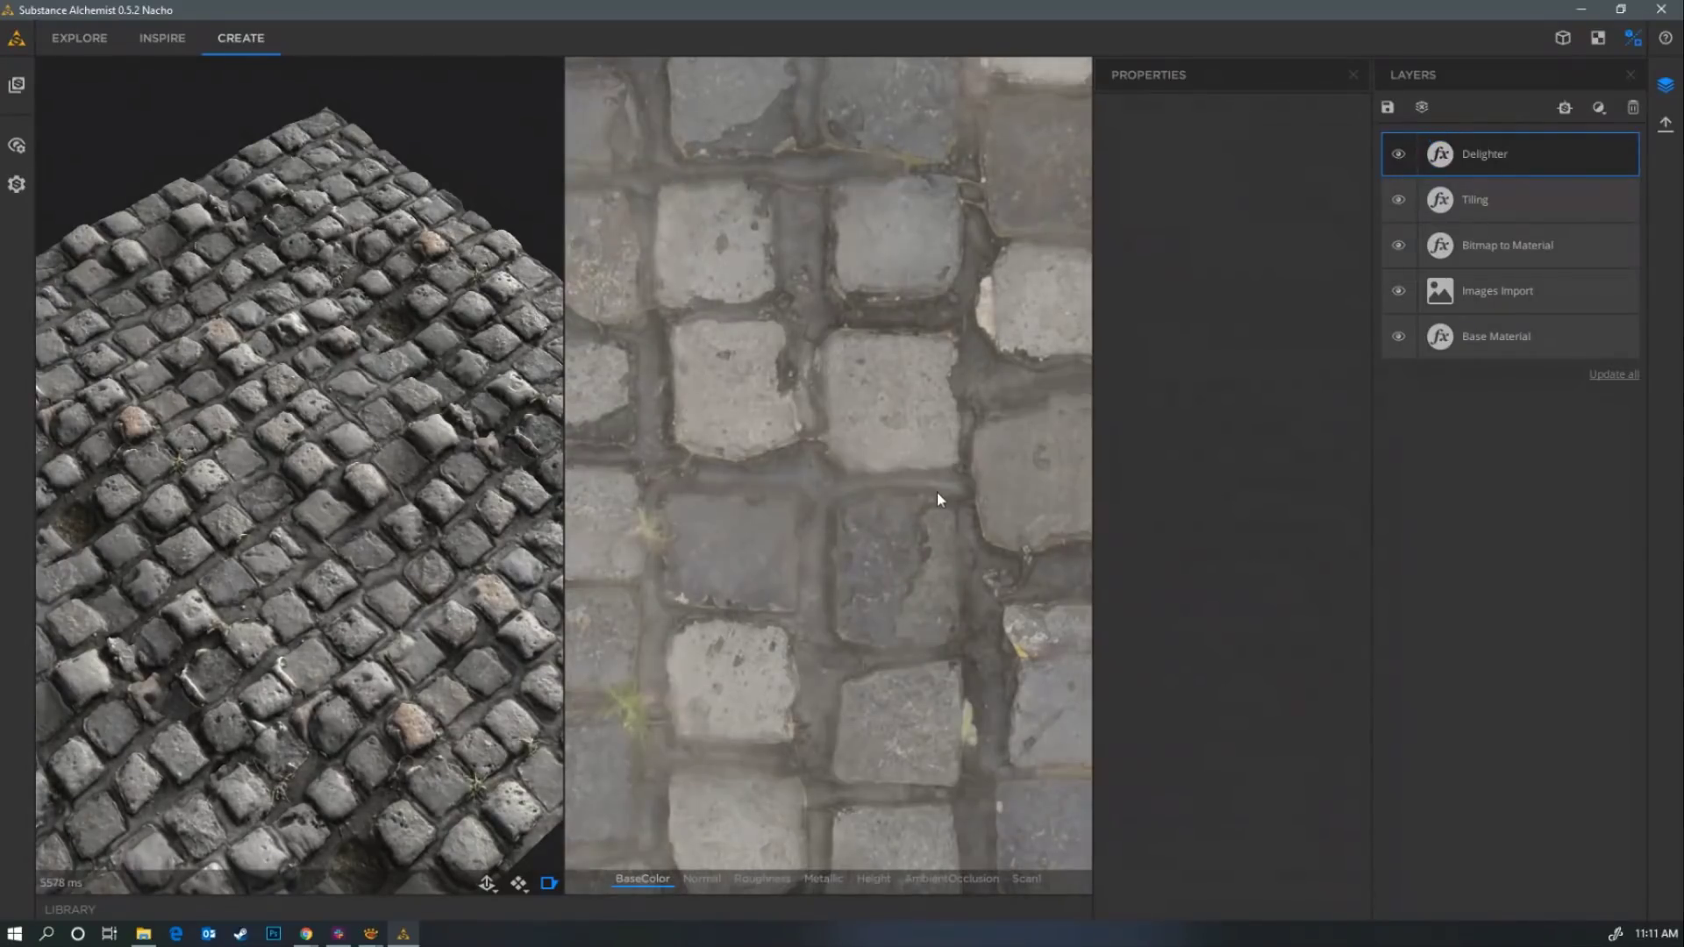
{"action": "scroll", "coordinate": [936, 491], "scroll_direction": "down", "scroll_amount": 5}
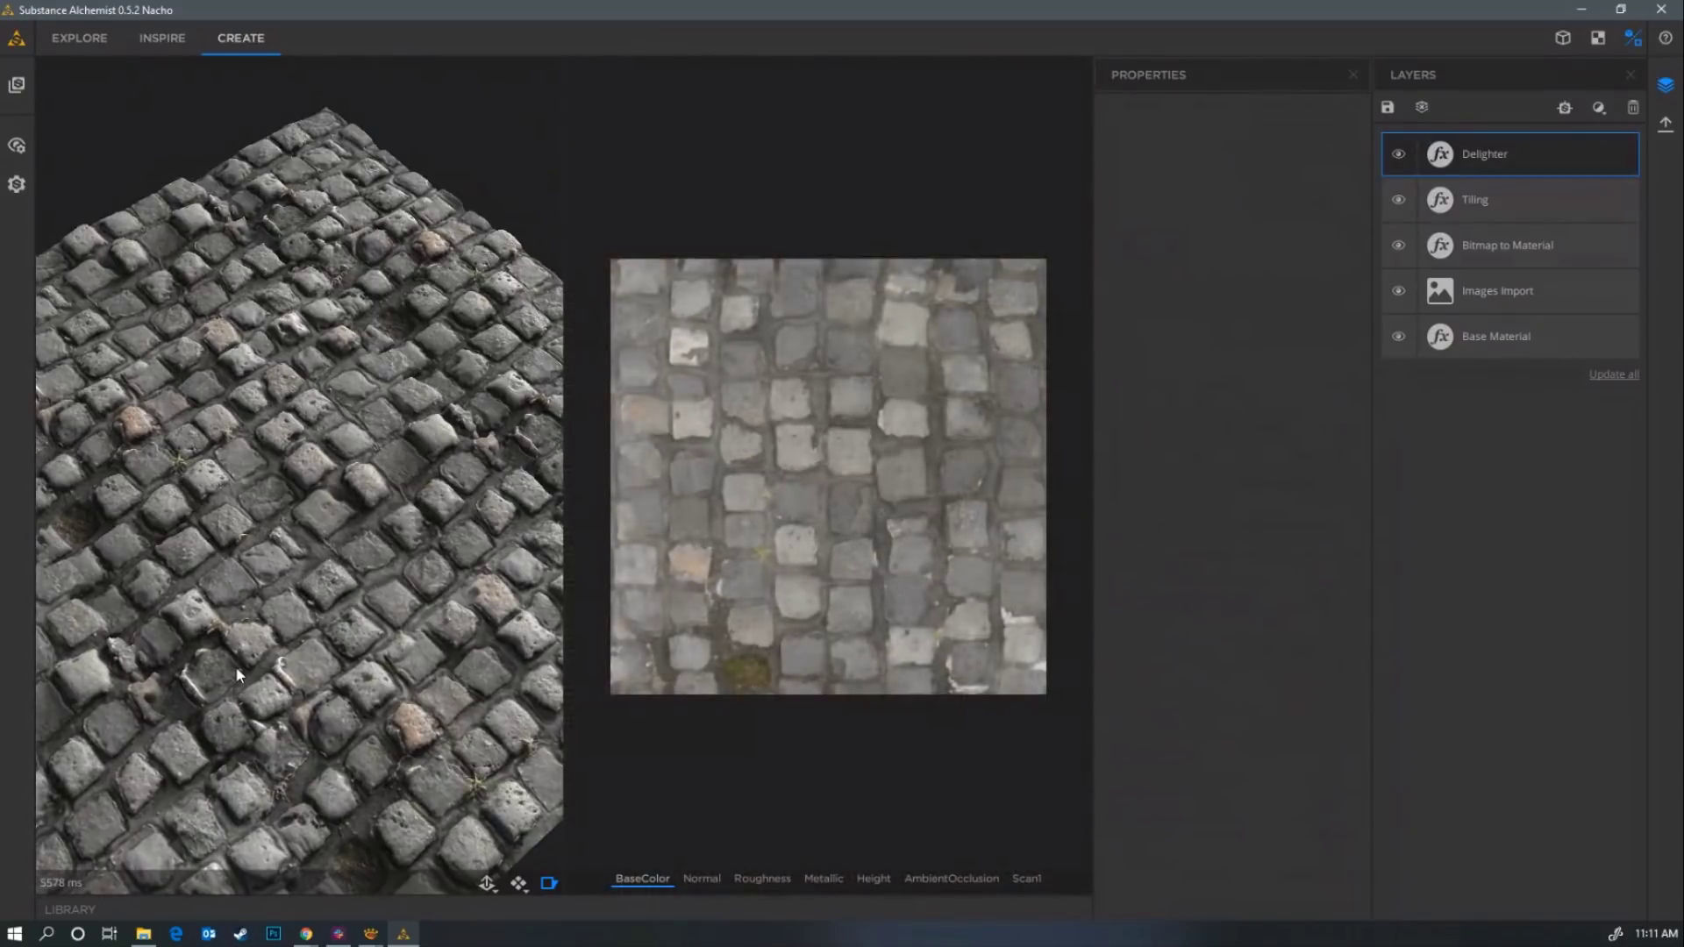
Return to the 3D-only view and blend the Mud Brown base material over the cobblestones as a new top layer.
{"action": "left_click", "coordinate": [1564, 37]}
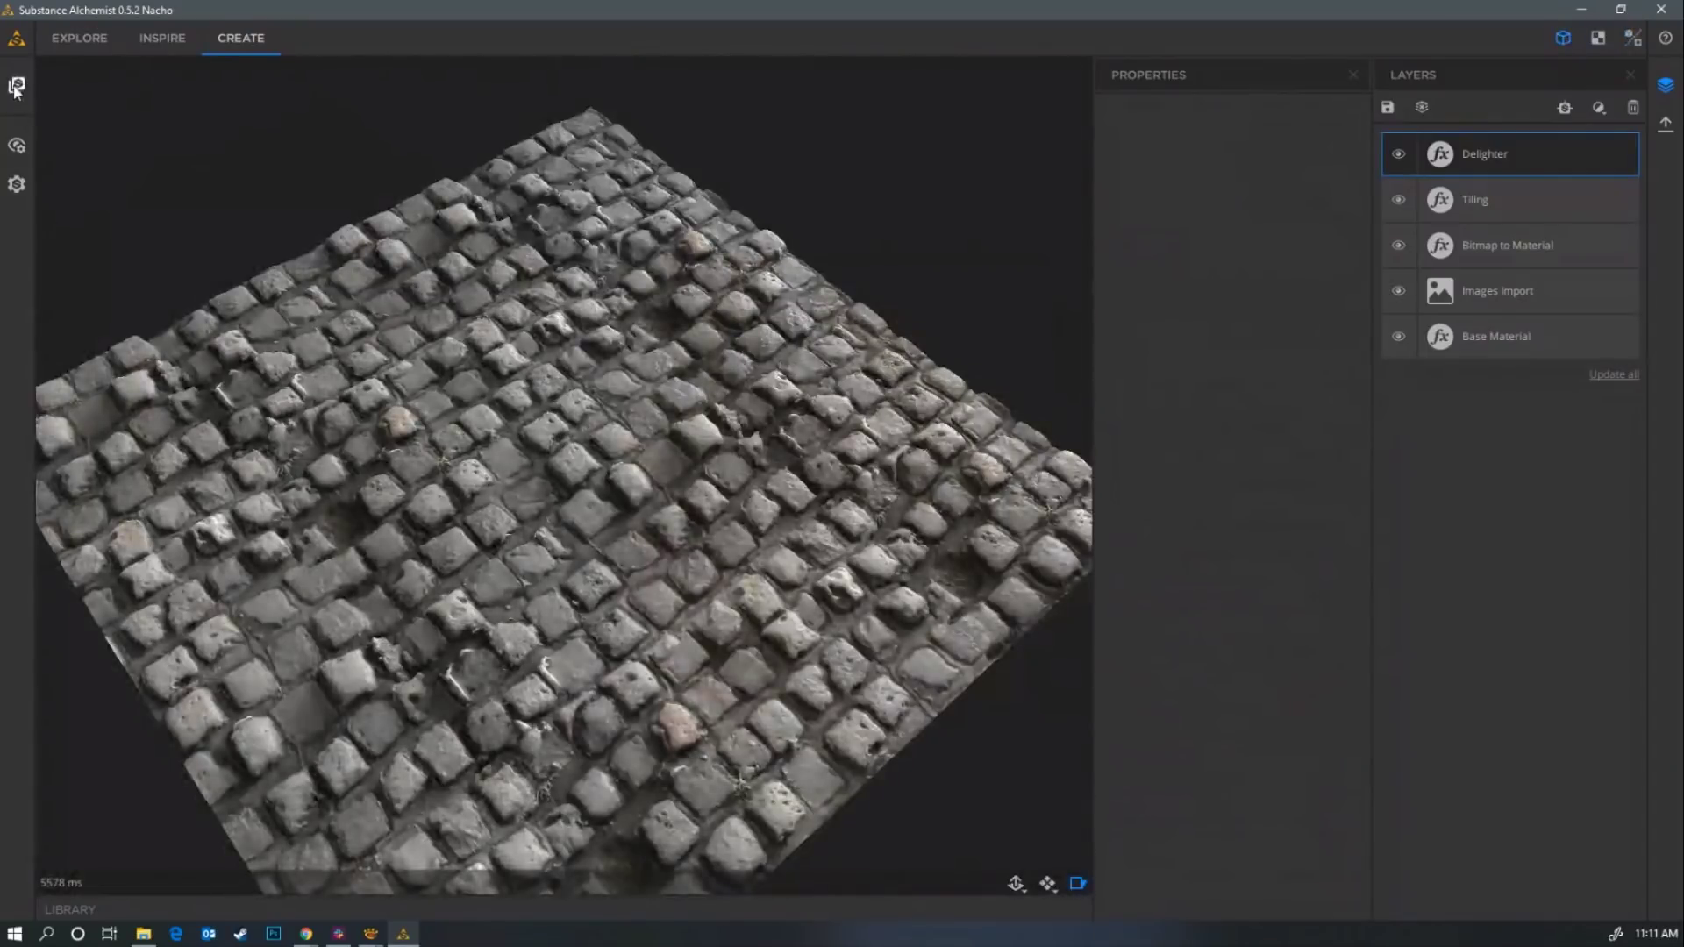
{"action": "left_click", "coordinate": [15, 85]}
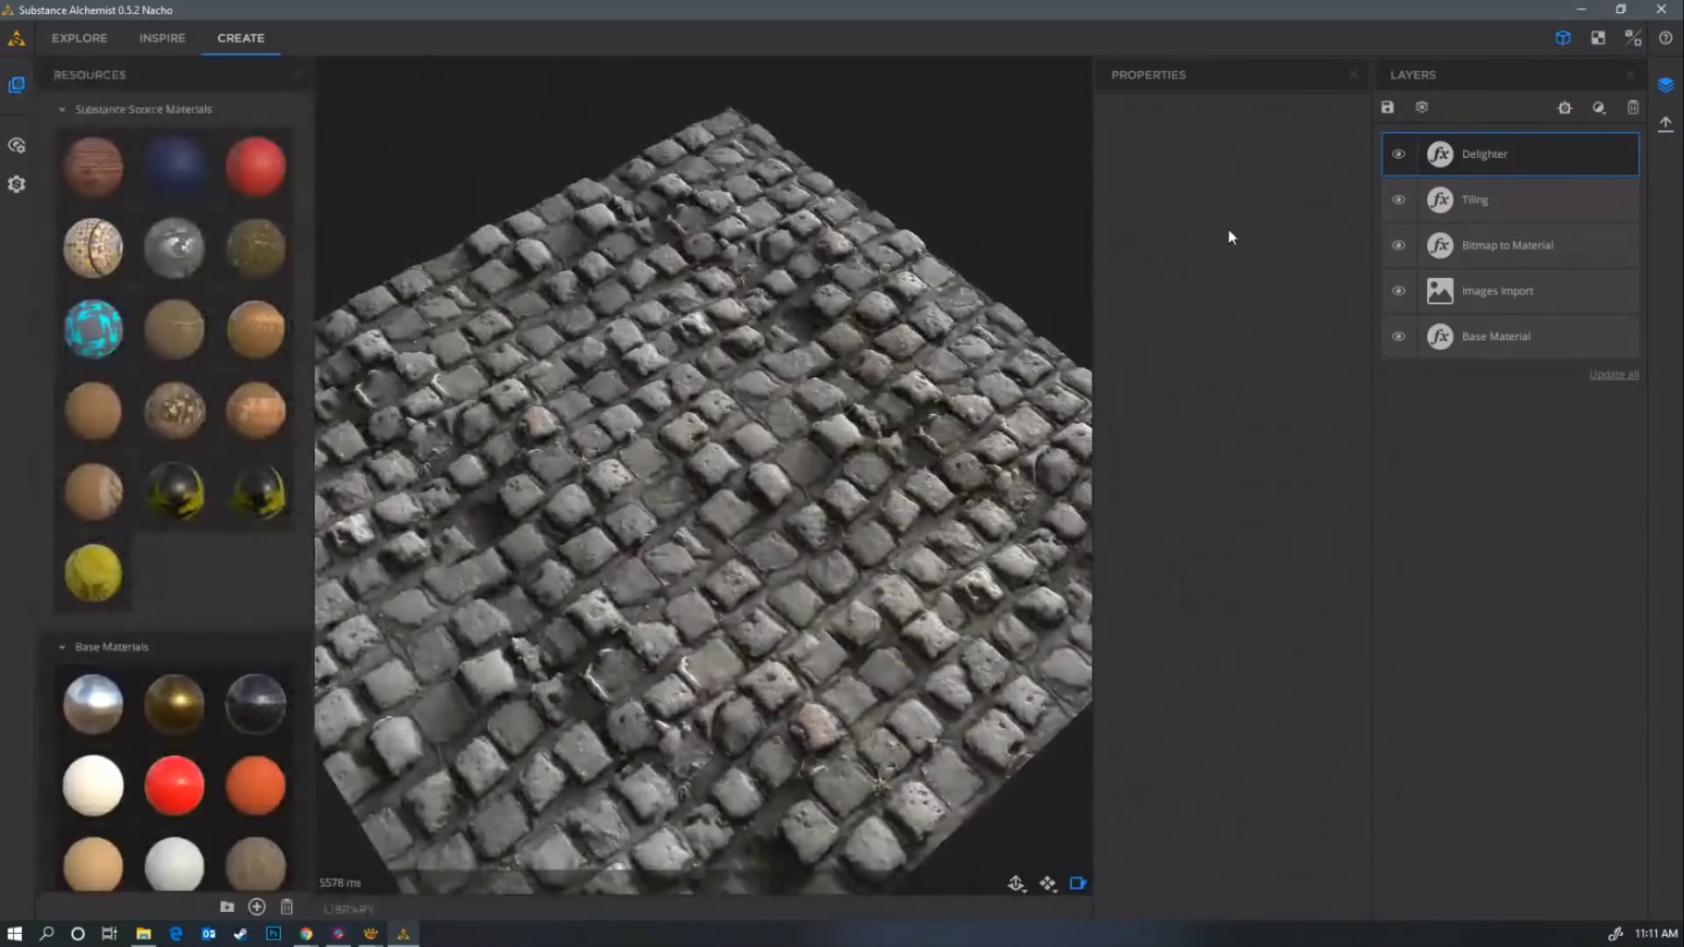
{"action": "scroll", "coordinate": [176, 549], "scroll_direction": "down", "scroll_amount": 8}
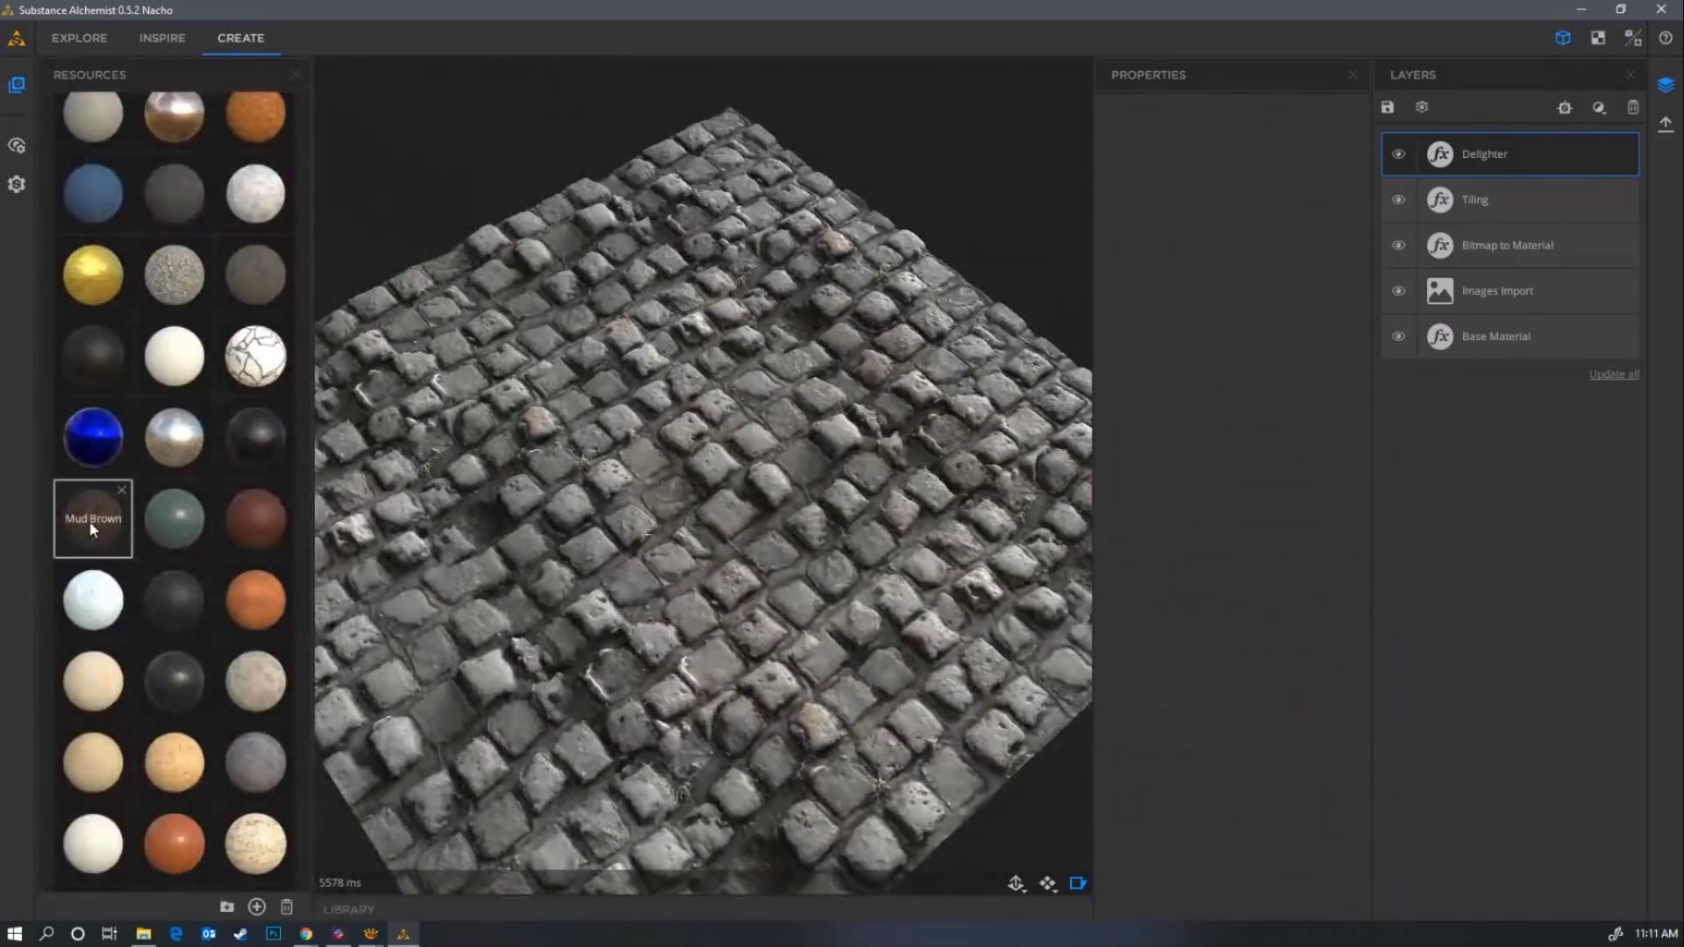
{"action": "left_click_drag", "start_coordinate": [92, 525], "coordinate": [680, 507]}
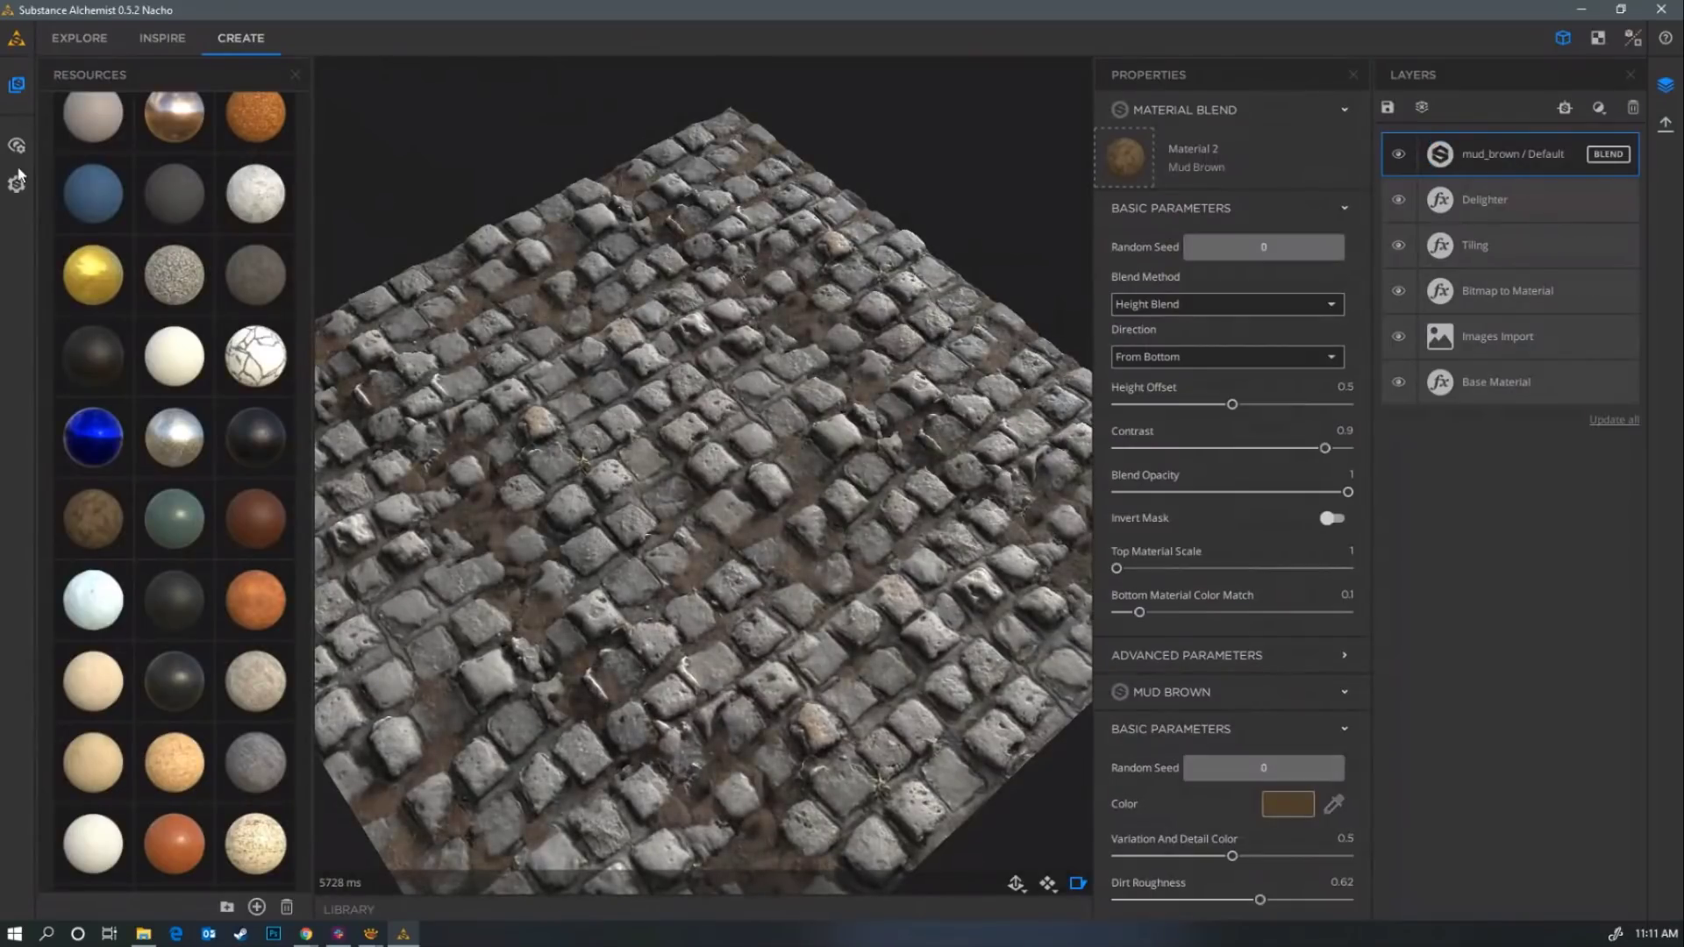
{"action": "left_click", "coordinate": [16, 85]}
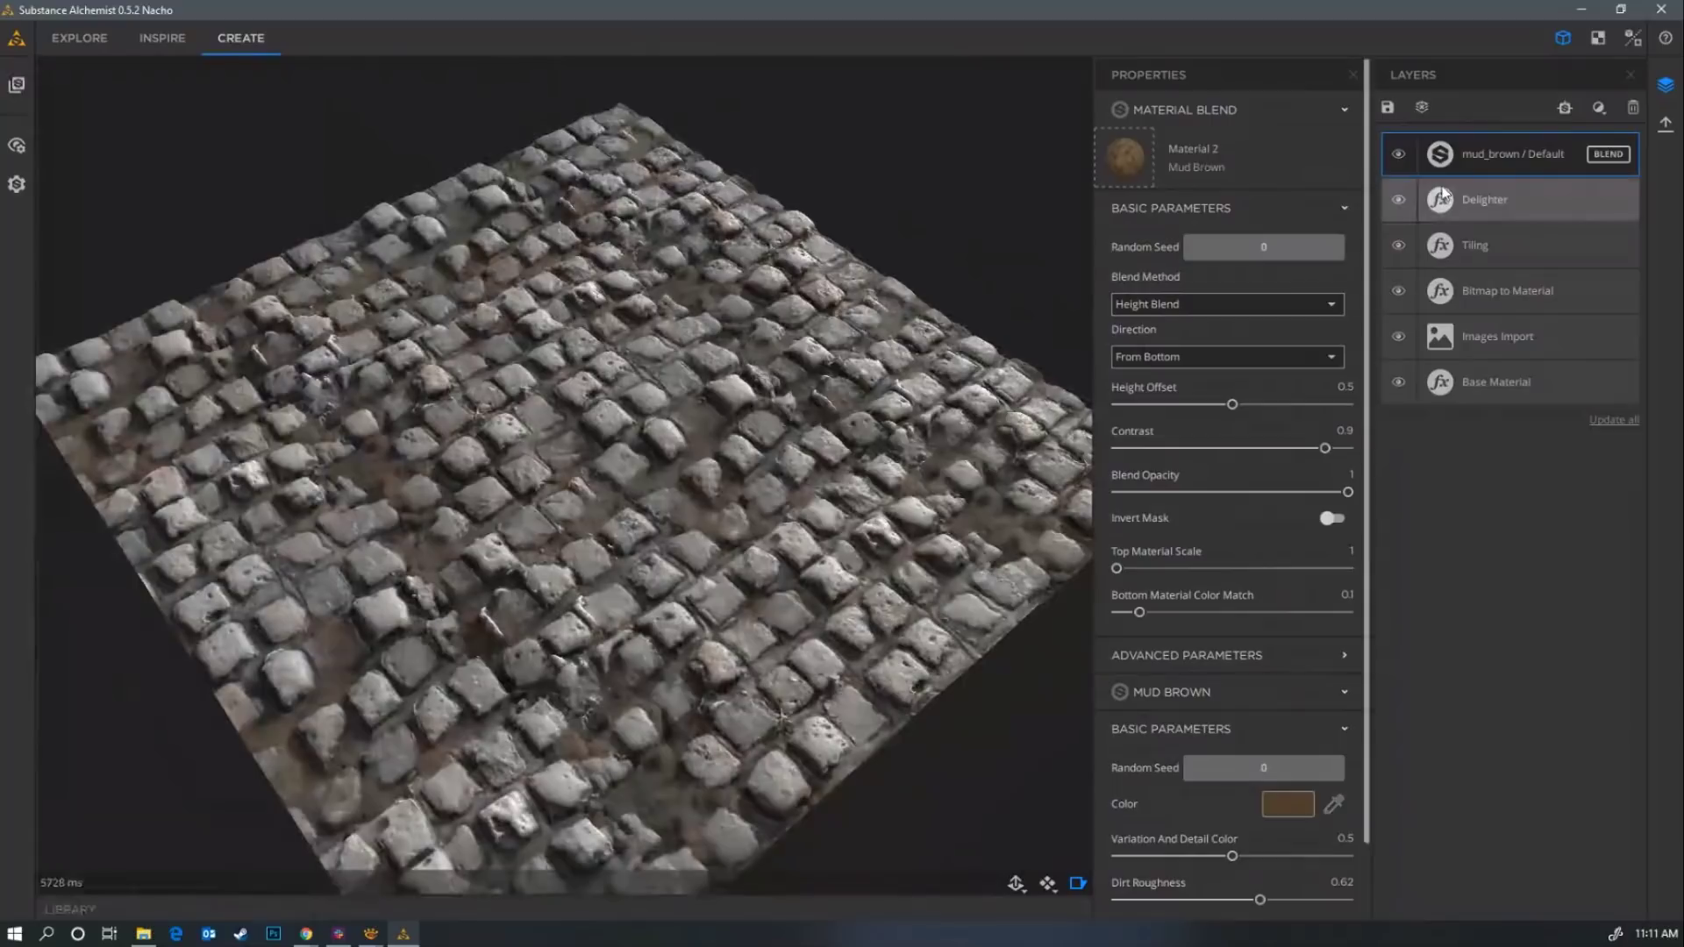
Set the mud blend's Height Offset to 0.49 and inspect the mud between the stones.
{"action": "mouse_move", "coordinate": [1233, 402]}
{"action": "left_mouse_down"}
{"action": "mouse_move", "coordinate": [1298, 405]}
{"action": "mouse_move", "coordinate": [1216, 413]}
{"action": "mouse_move", "coordinate": [1249, 414]}
{"action": "mouse_move", "coordinate": [1230, 417]}
{"action": "left_mouse_up"}
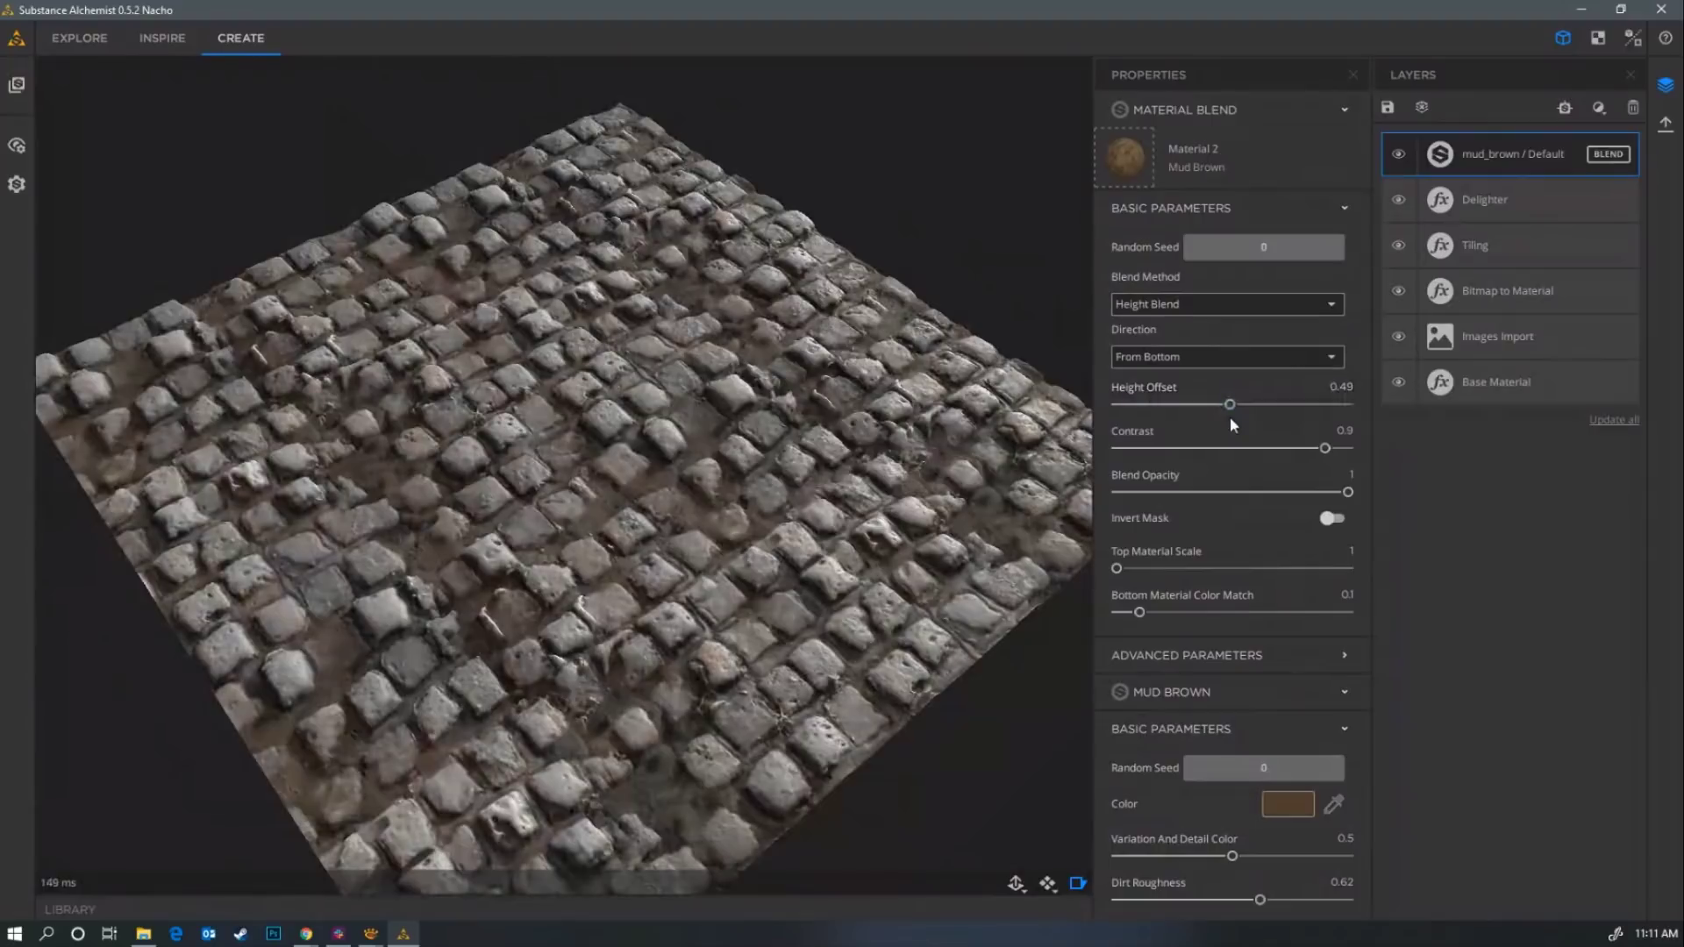
{"action": "middle_click_drag", "start_coordinate": [550, 619], "coordinate": [554, 565]}
{"action": "left_click_drag", "start_coordinate": [555, 566], "coordinate": [659, 449]}
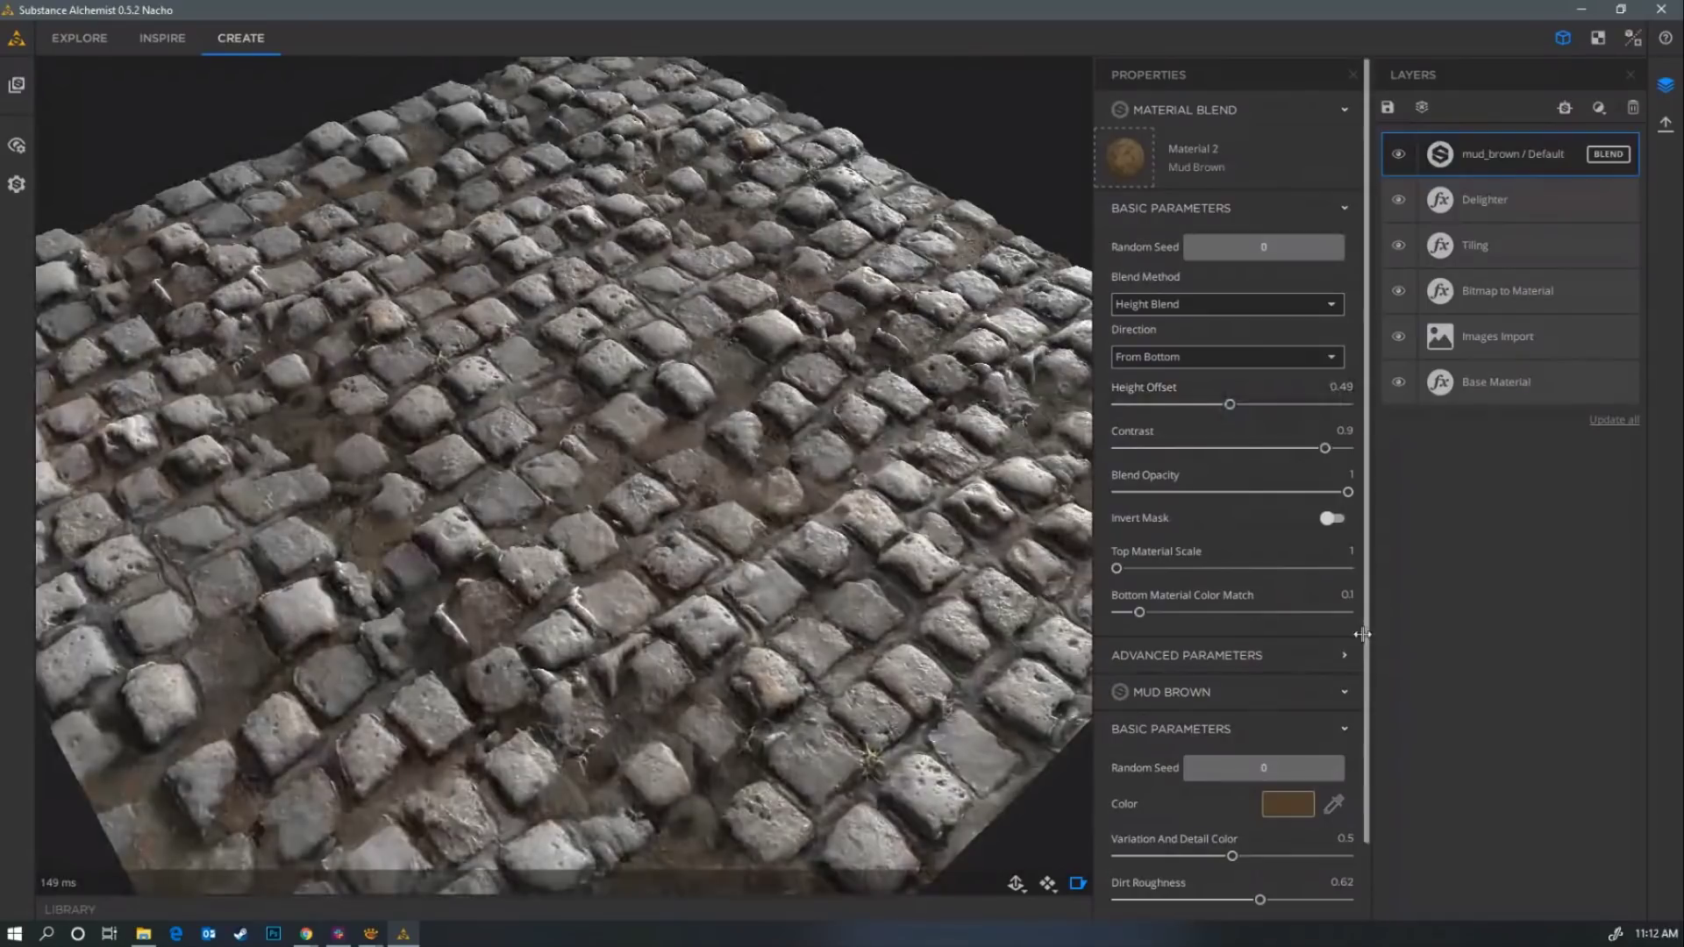
Review the mud layer's blend and material parameters, and try Add Height Modulation before switching it back off.
{"action": "scroll", "coordinate": [1204, 664], "scroll_direction": "down", "scroll_amount": 1}
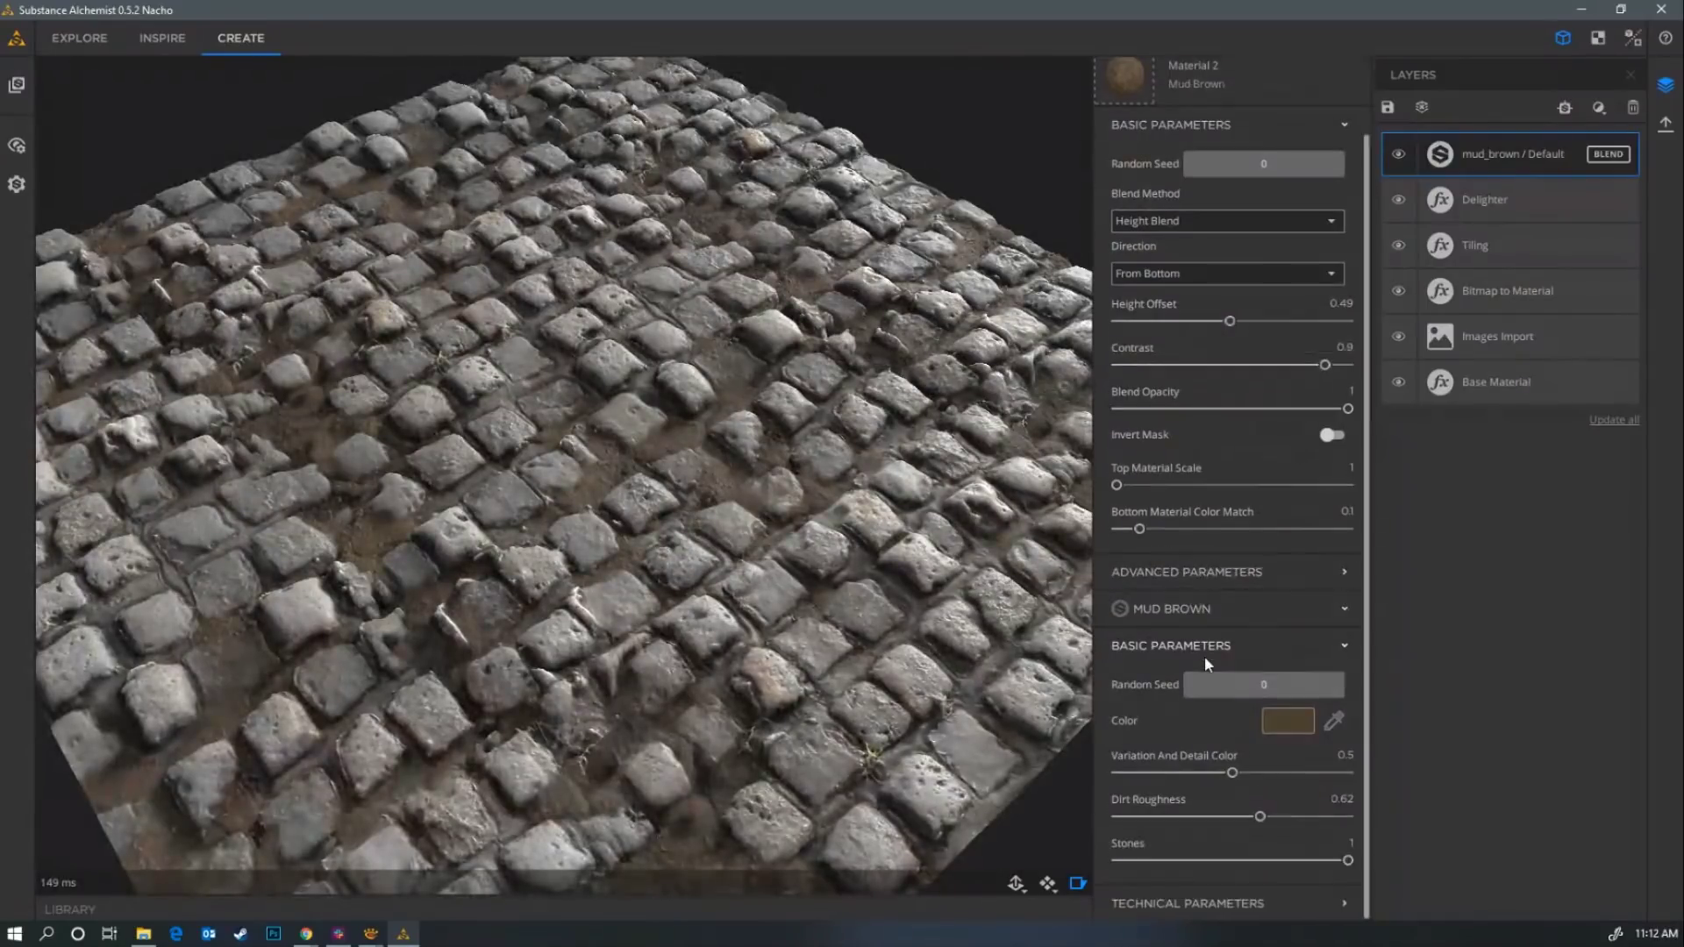
{"action": "scroll", "coordinate": [1181, 567], "scroll_direction": "up", "scroll_amount": 1}
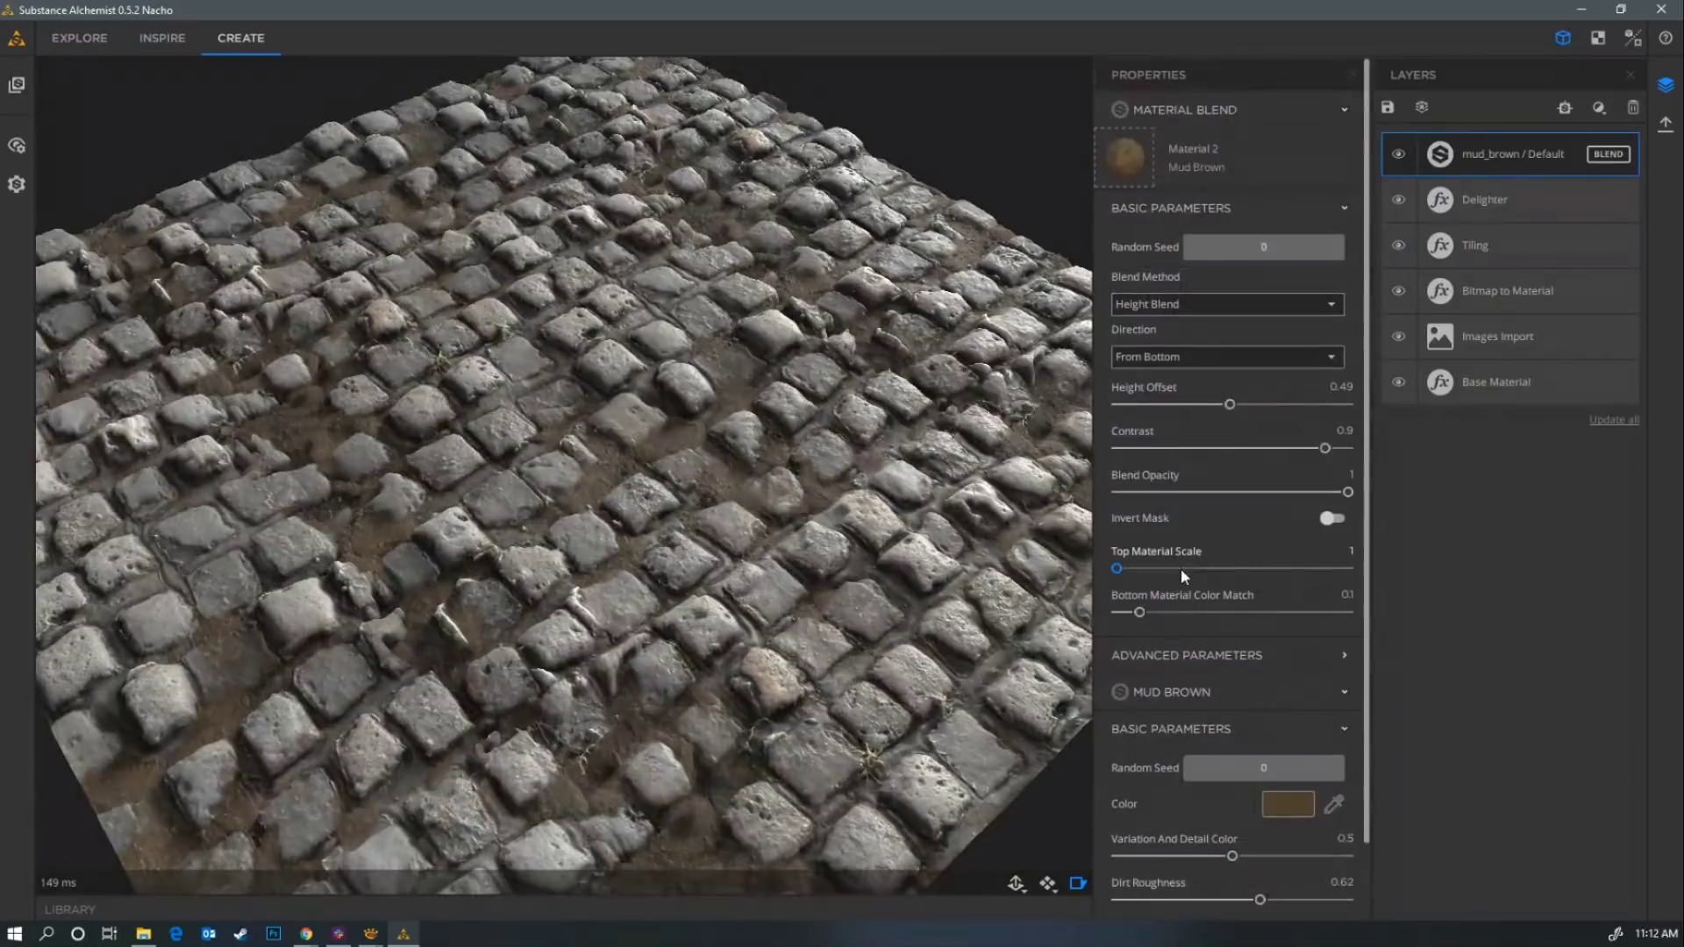
{"action": "left_click", "coordinate": [1190, 658]}
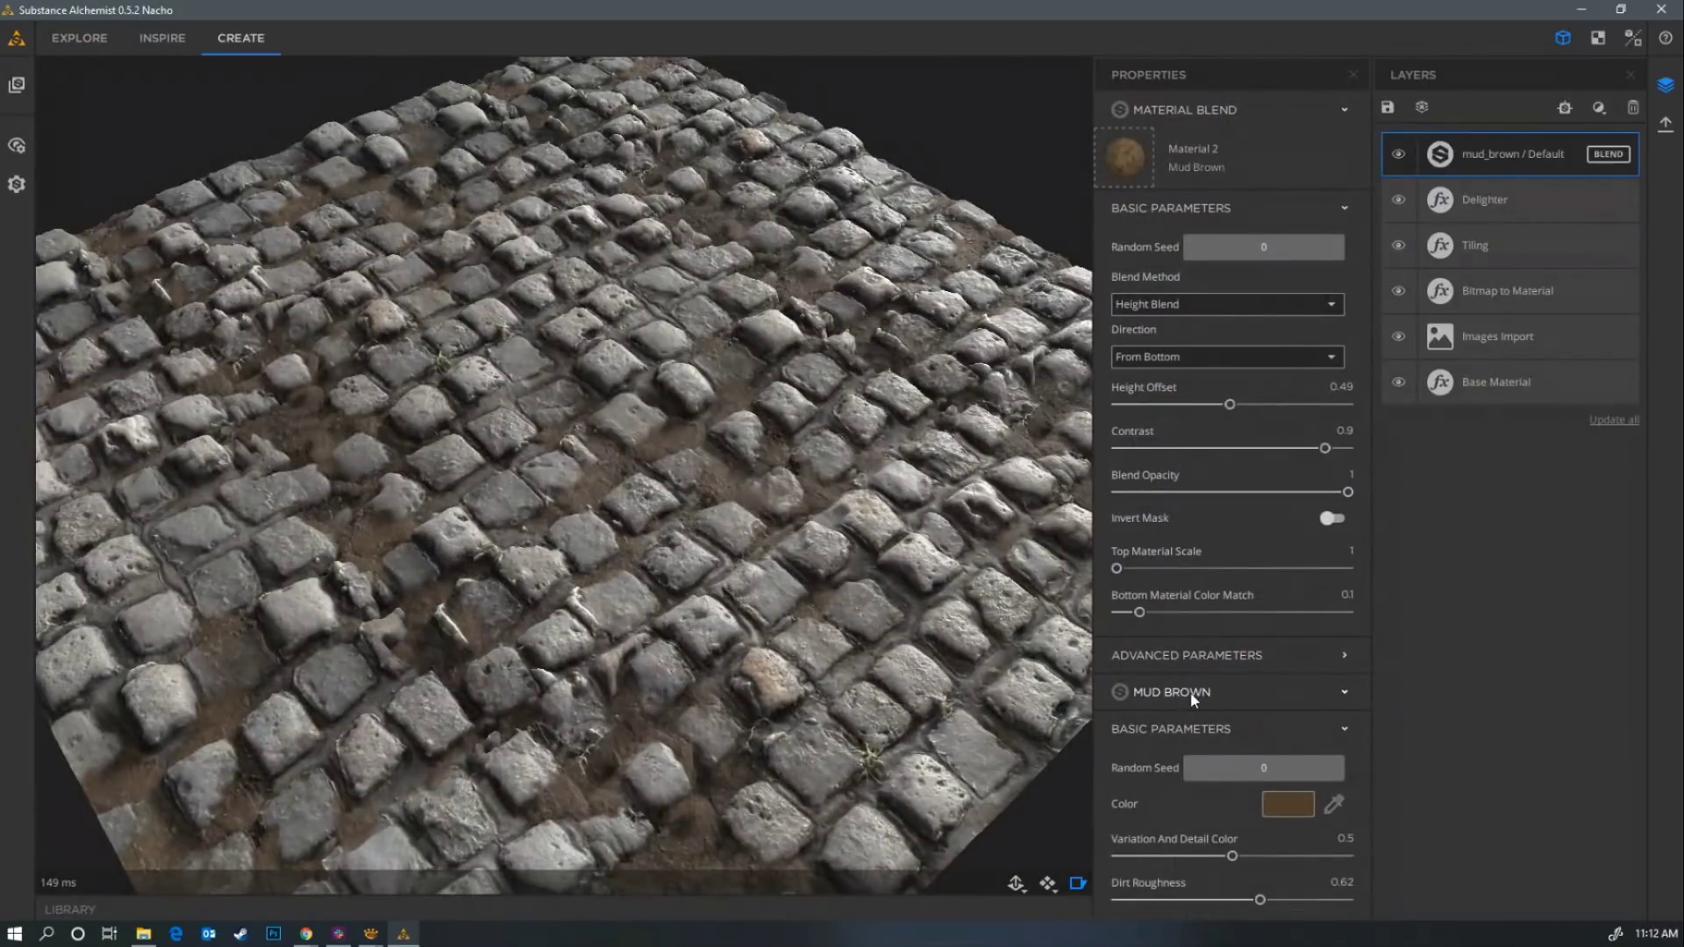
{"action": "scroll", "coordinate": [1192, 696], "scroll_direction": "down", "scroll_amount": 1}
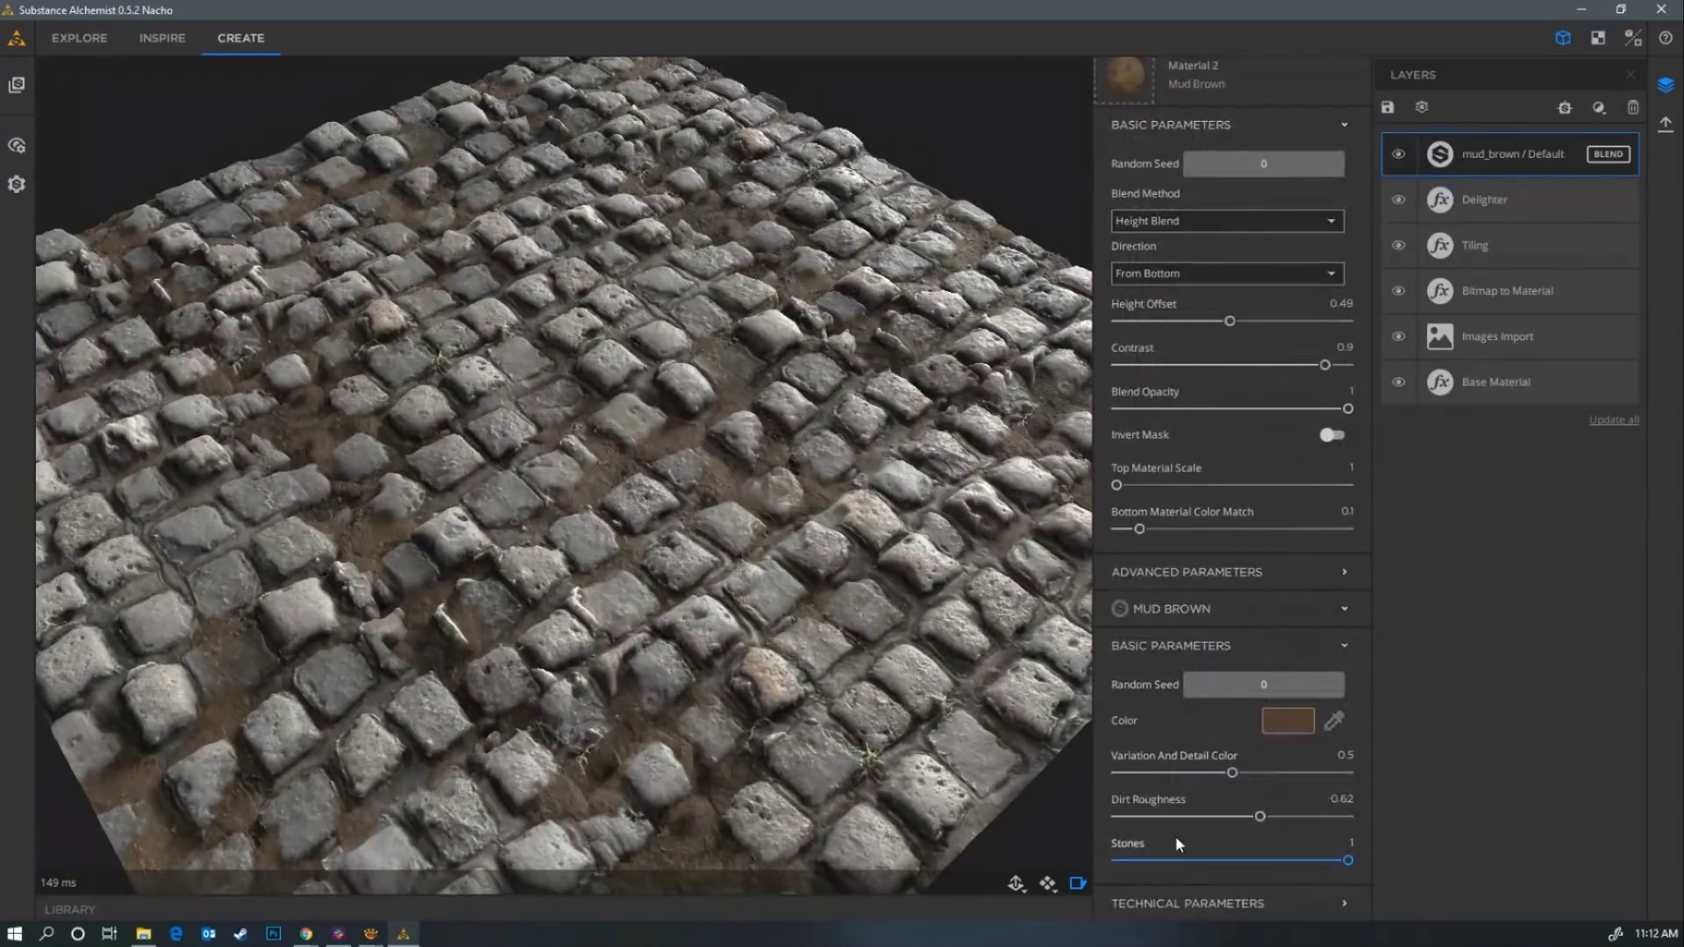
{"action": "scroll", "coordinate": [1201, 913], "scroll_direction": "up", "scroll_amount": 1}
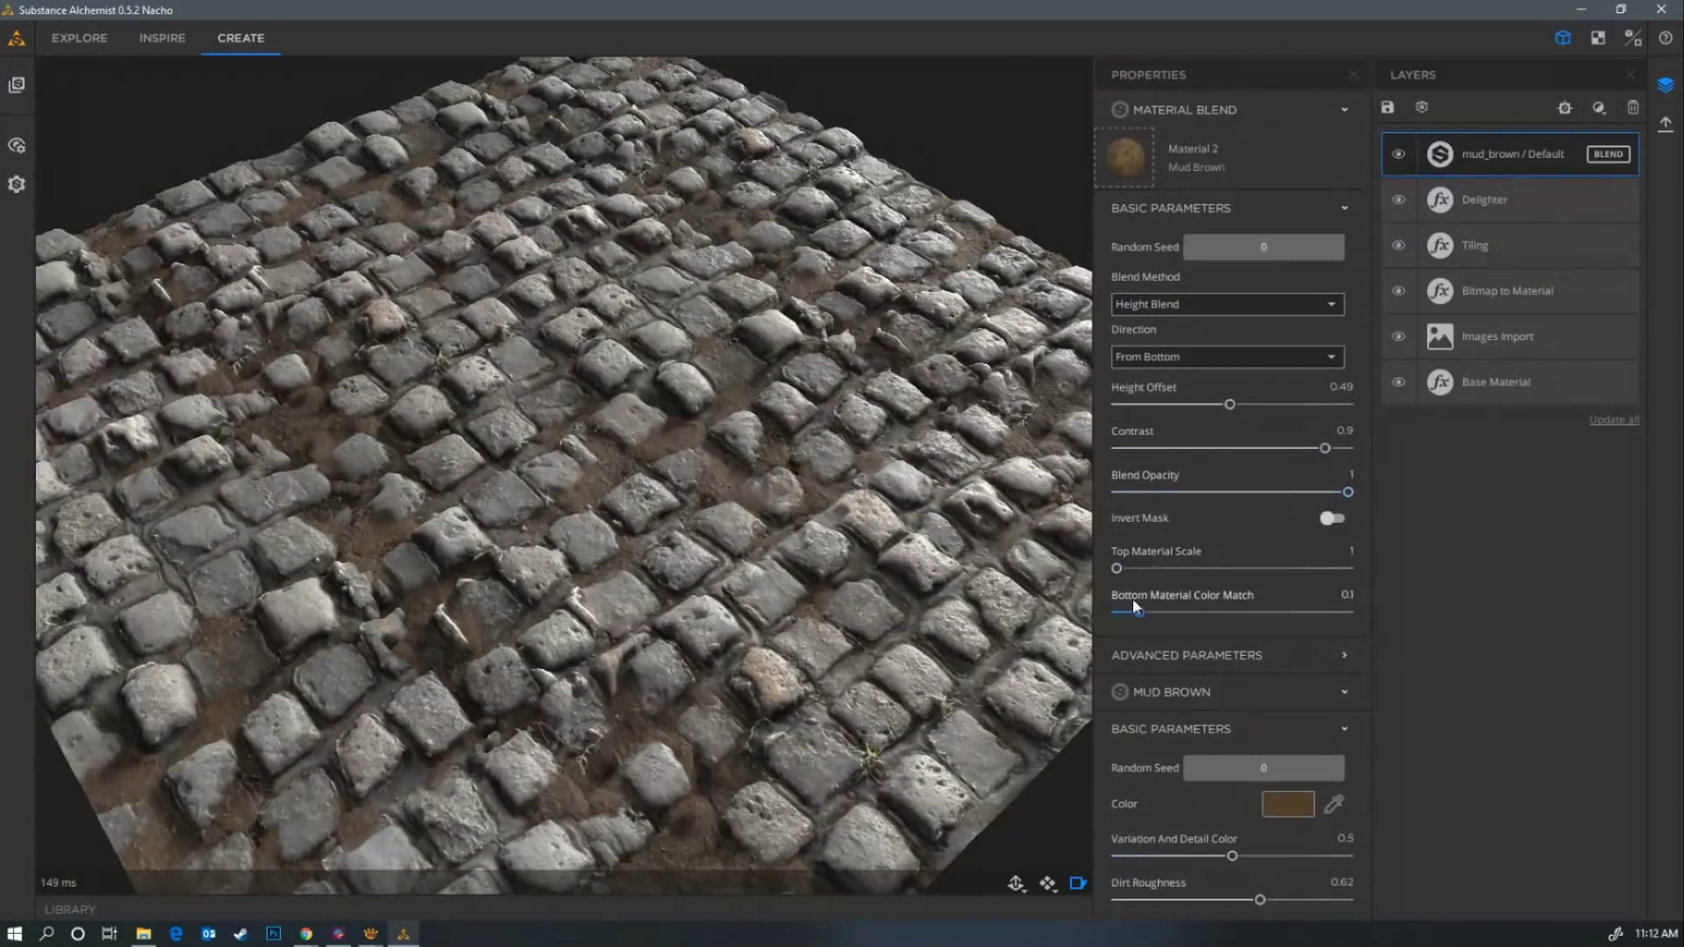
{"action": "left_click", "coordinate": [1184, 660]}
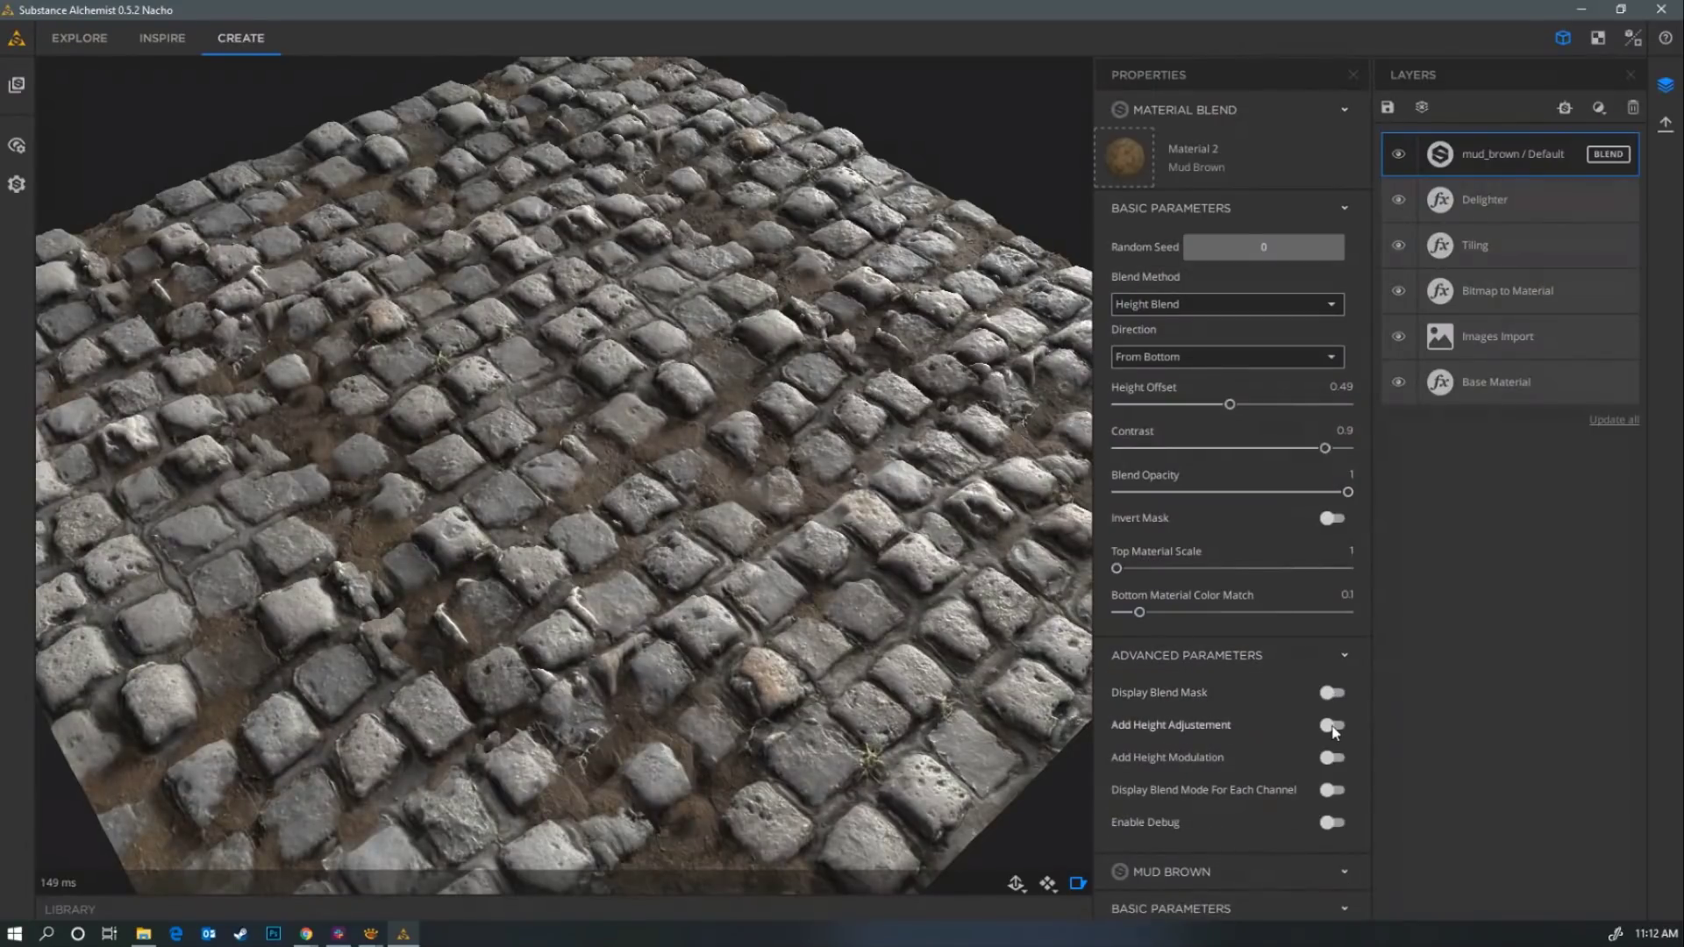
{"action": "left_click", "coordinate": [1332, 757]}
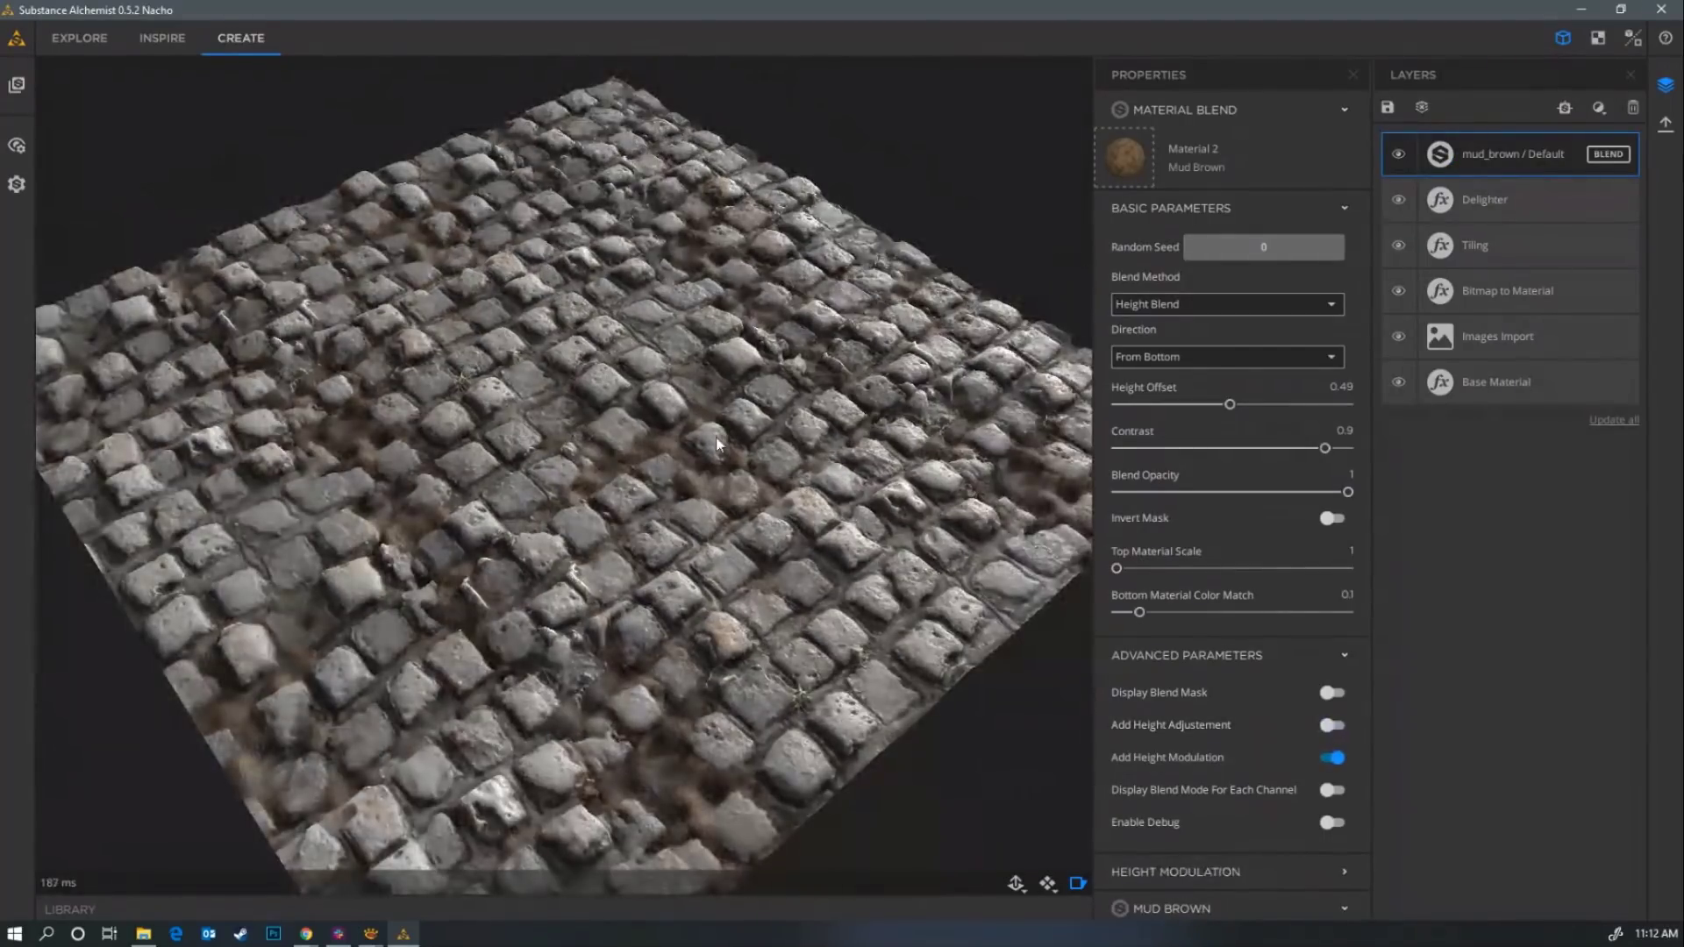
{"action": "left_click", "coordinate": [1332, 756]}
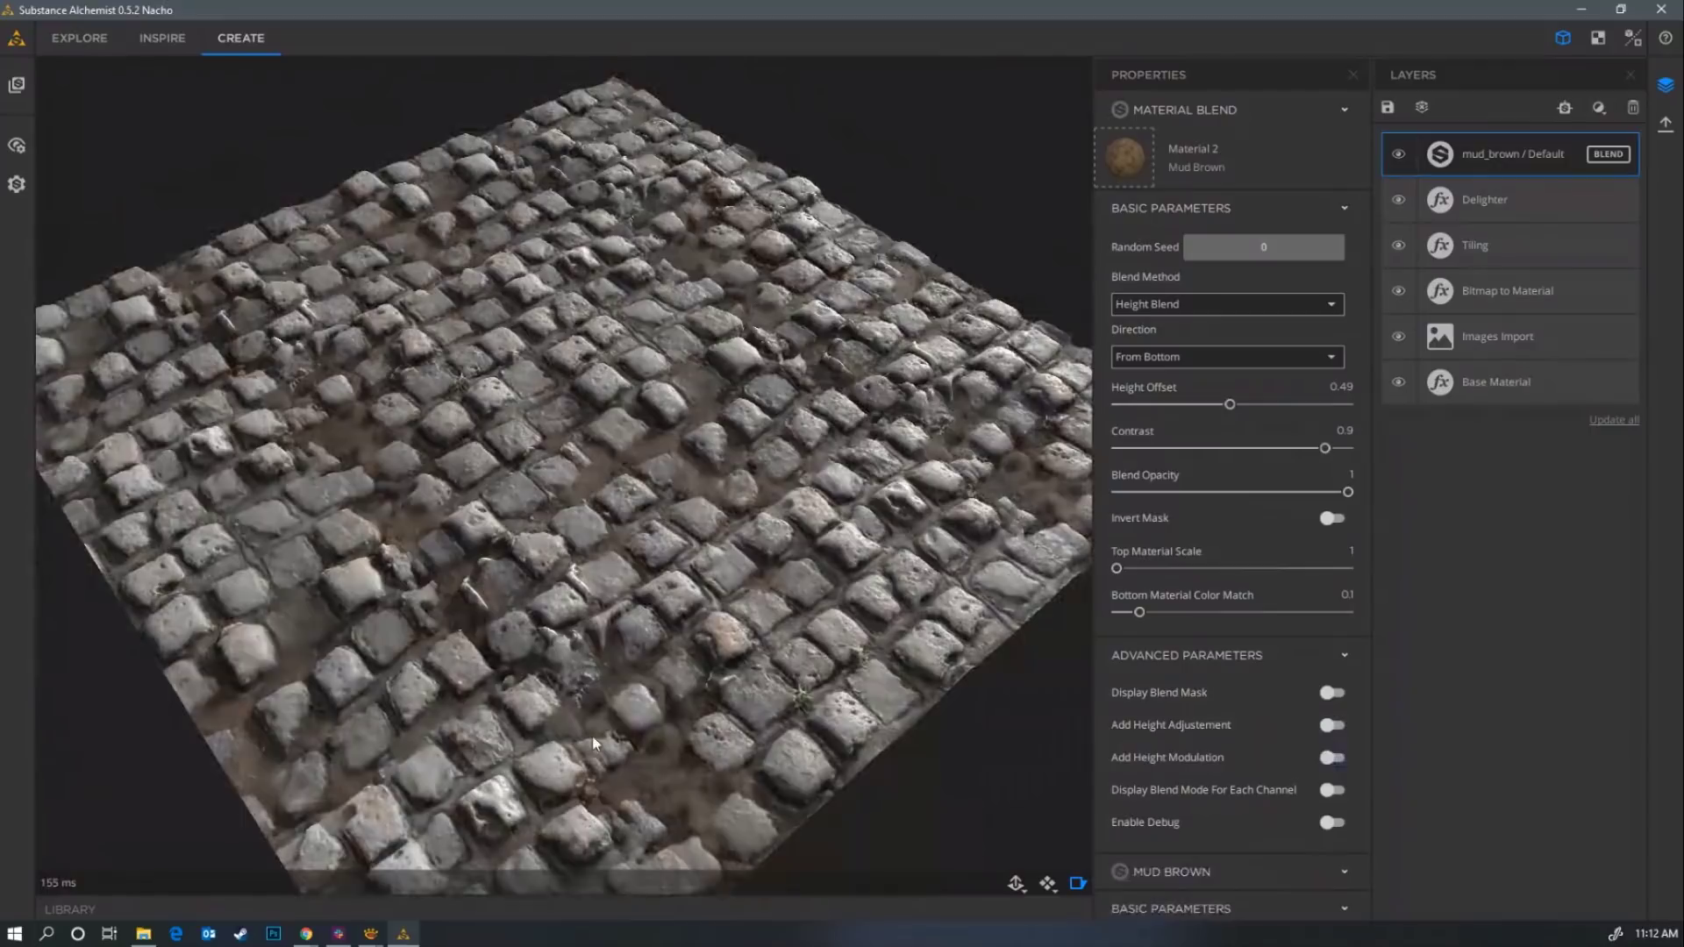
Enable Add Height Modulation on the mud blend and set its Bump Scale to 0.31.
{"action": "left_click", "coordinate": [1332, 757]}
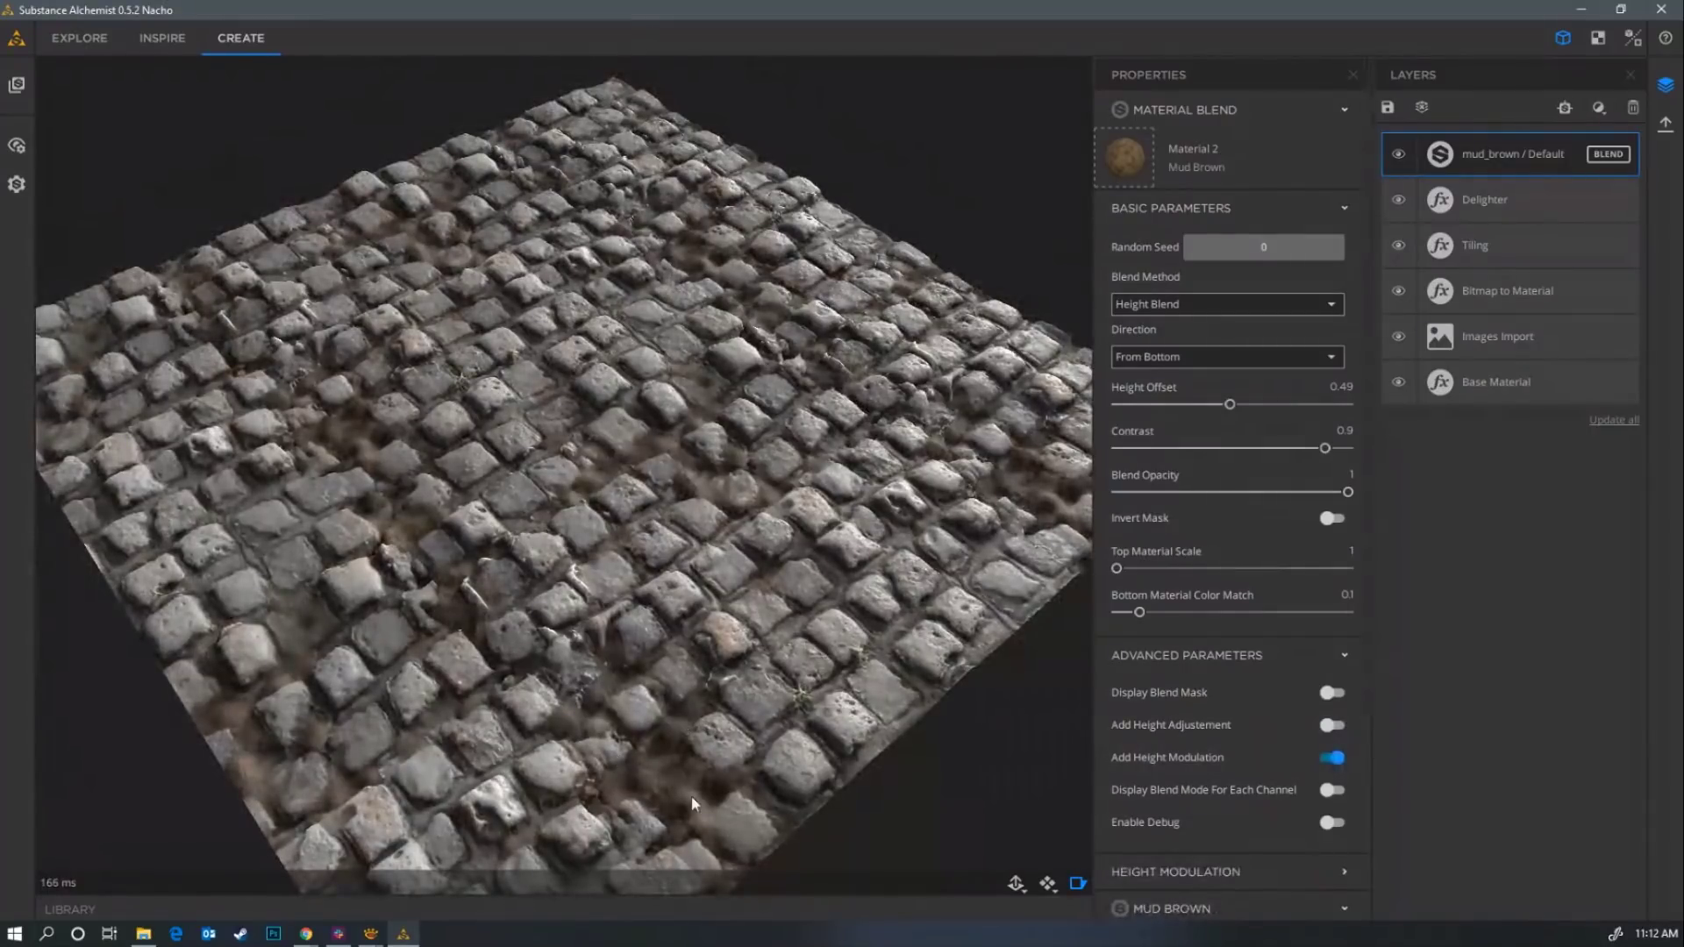
{"action": "scroll", "coordinate": [1140, 571], "scroll_direction": "down", "scroll_amount": 3}
{"action": "scroll", "coordinate": [1148, 575], "scroll_direction": "up", "scroll_amount": 1}
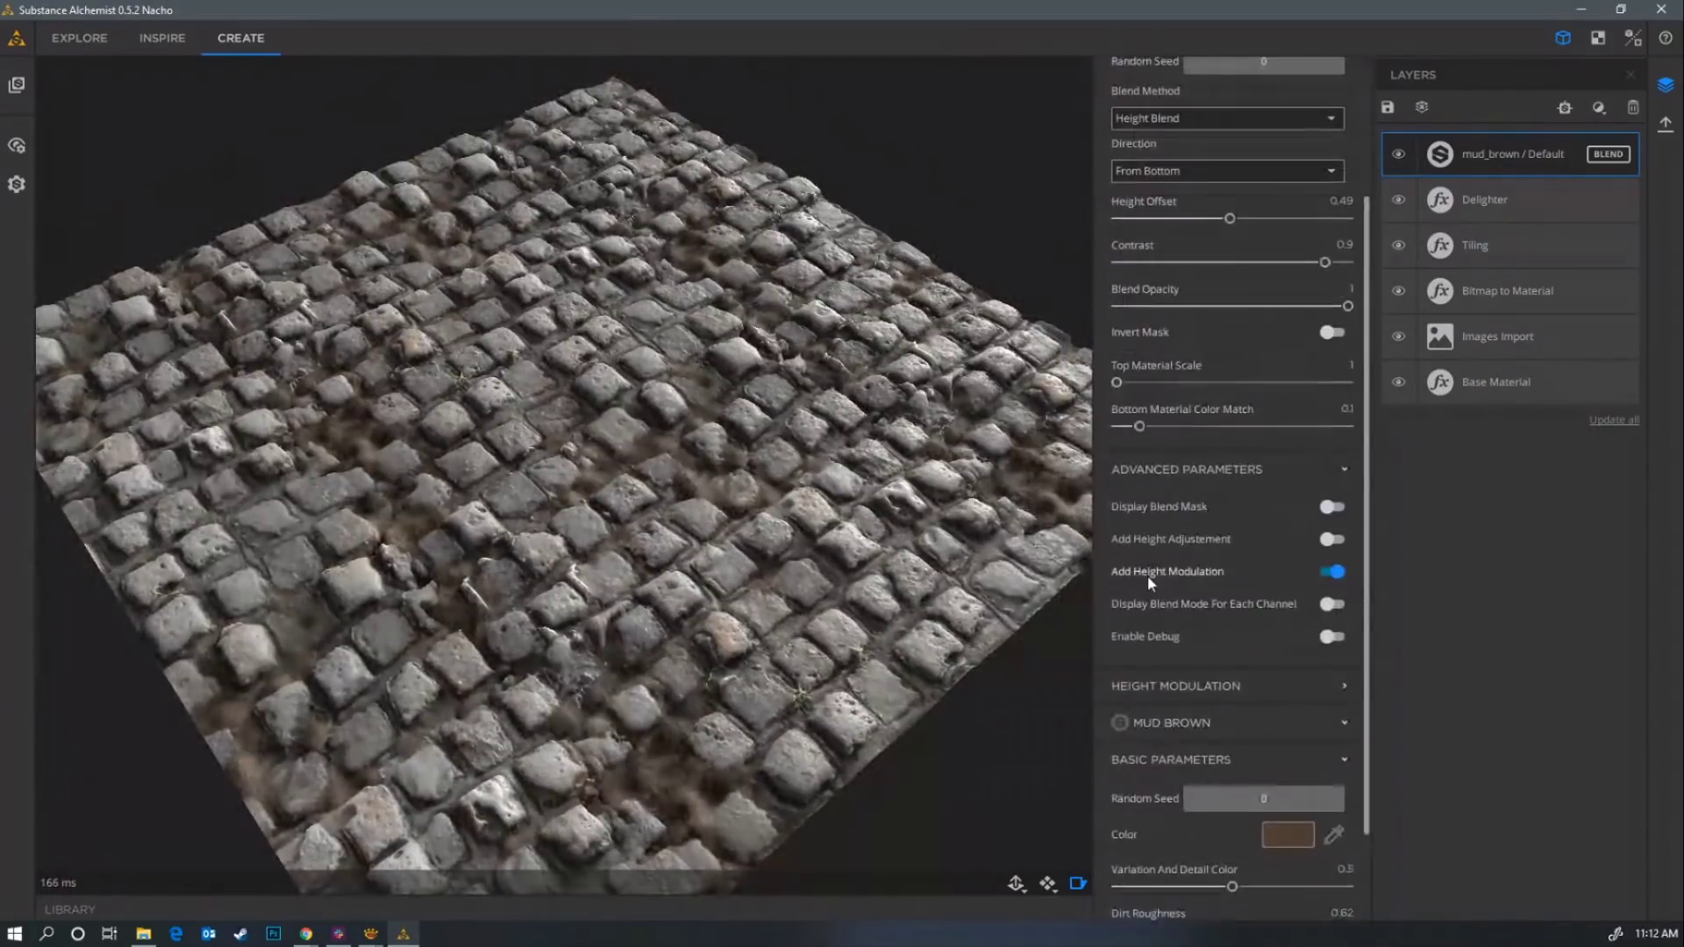
{"action": "left_click", "coordinate": [1172, 690]}
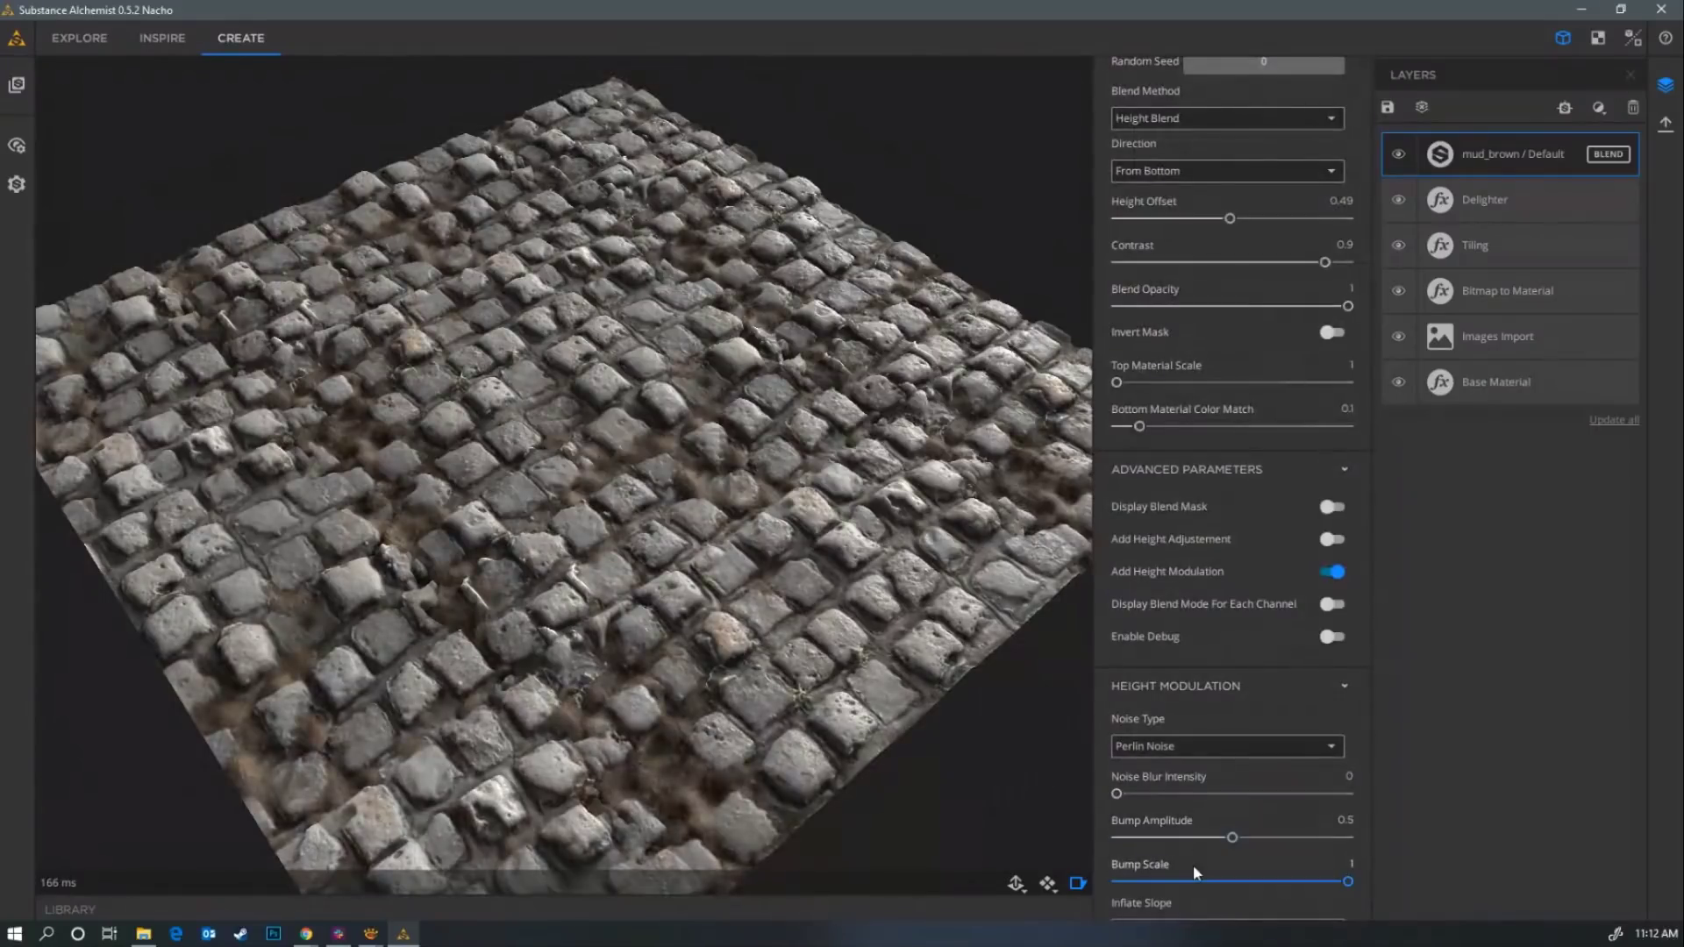
{"action": "left_click_drag", "start_coordinate": [1217, 882], "coordinate": [1189, 882]}
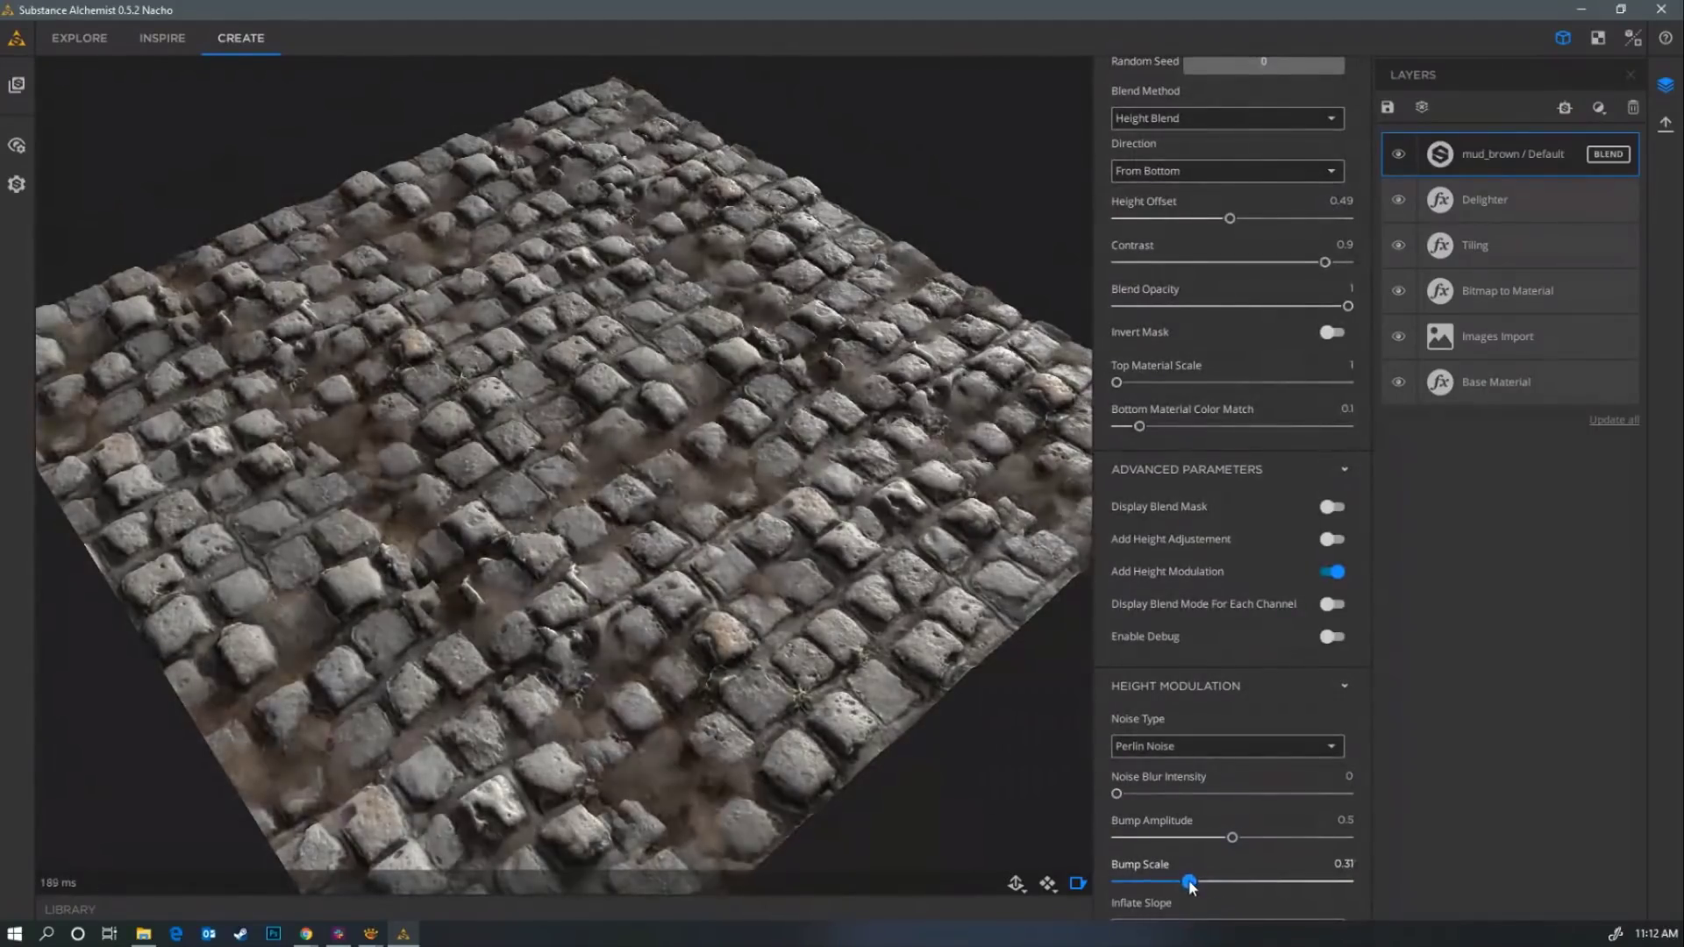
{"action": "left_click", "coordinate": [1161, 686]}
Change the Mud Brown material's Color to the greyer brown #4f4943.
{"action": "scroll", "coordinate": [1198, 684], "scroll_direction": "down", "scroll_amount": 2}
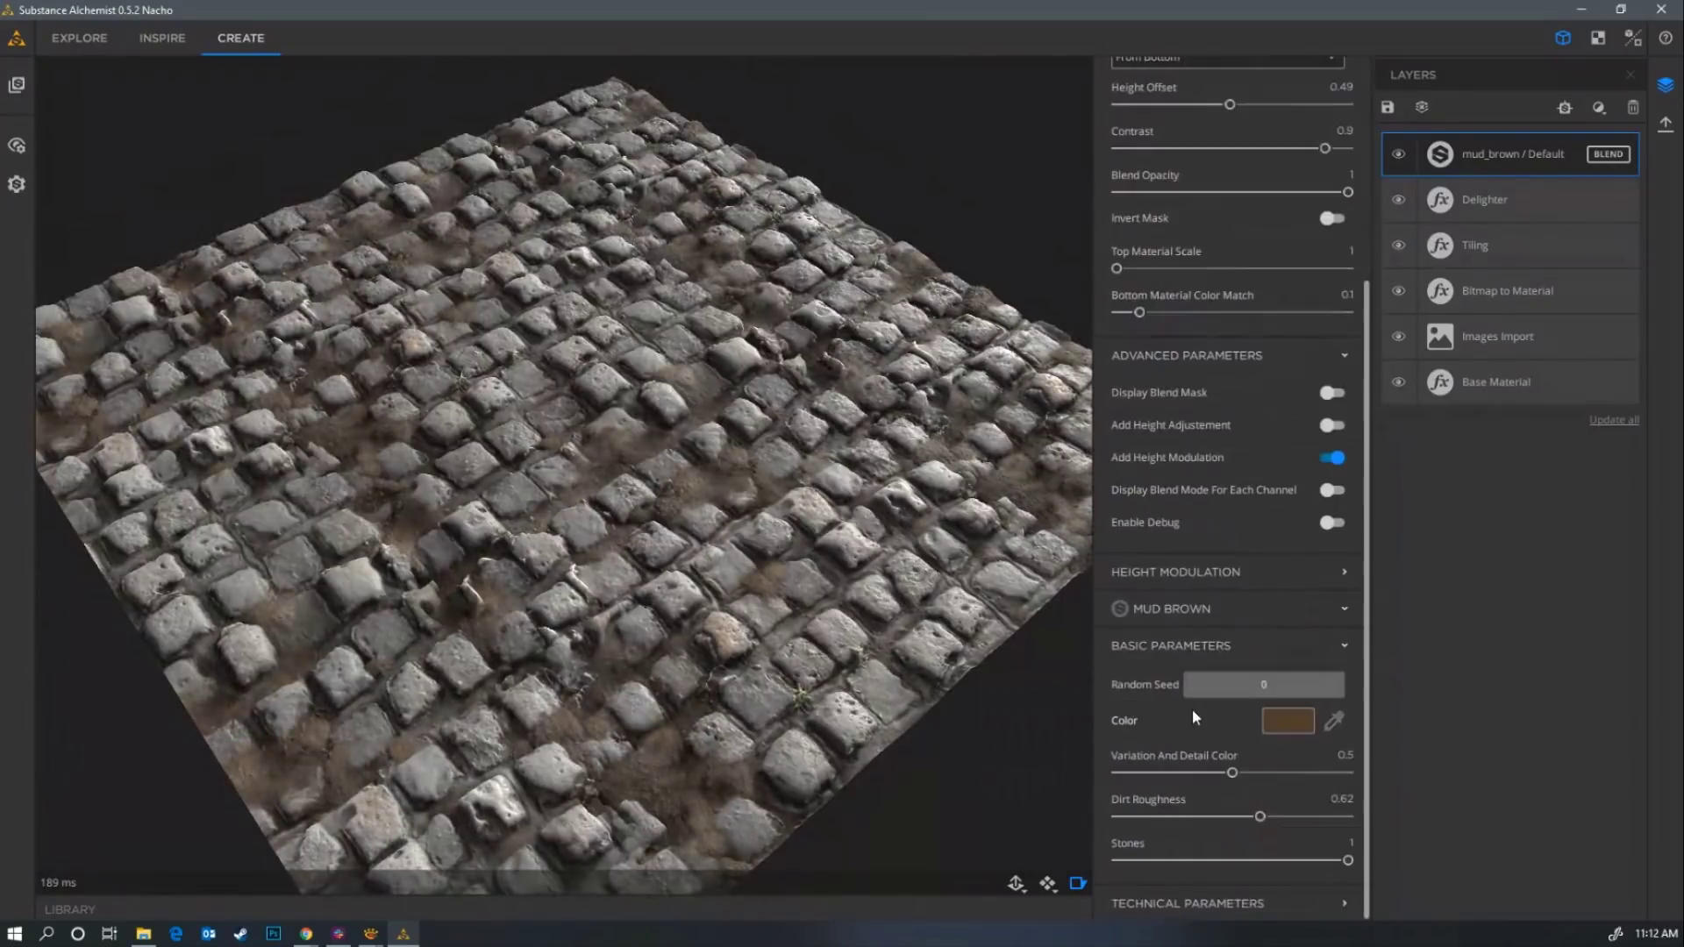
{"action": "left_click", "coordinate": [1289, 722]}
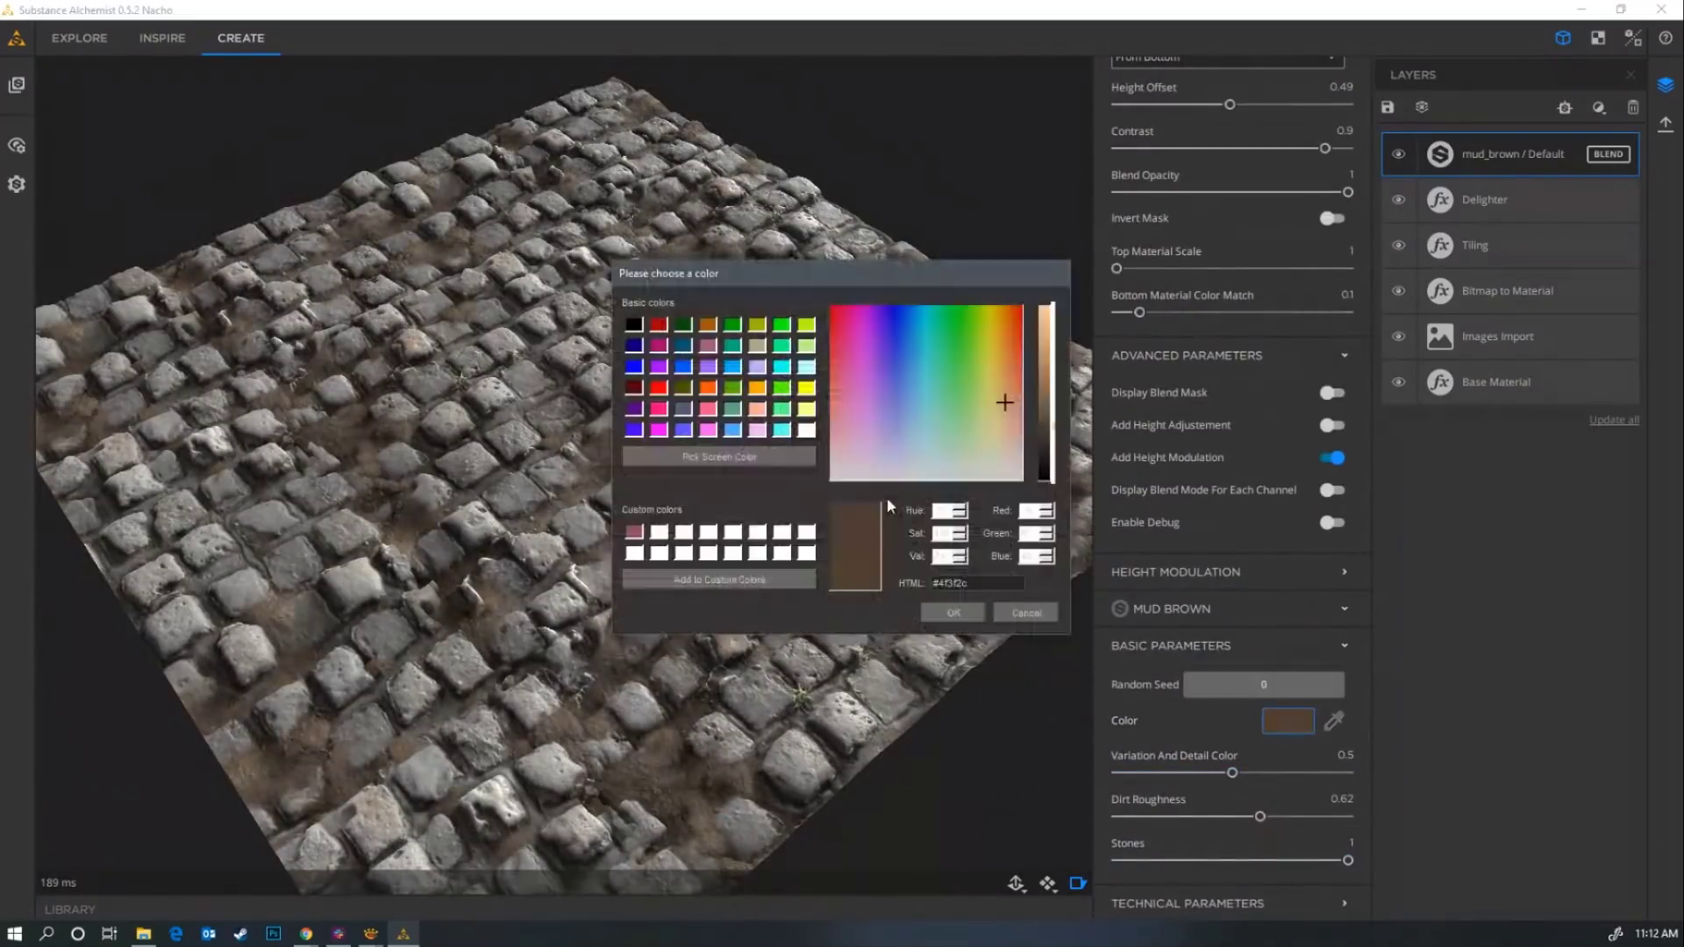
{"action": "left_click", "coordinate": [1004, 458]}
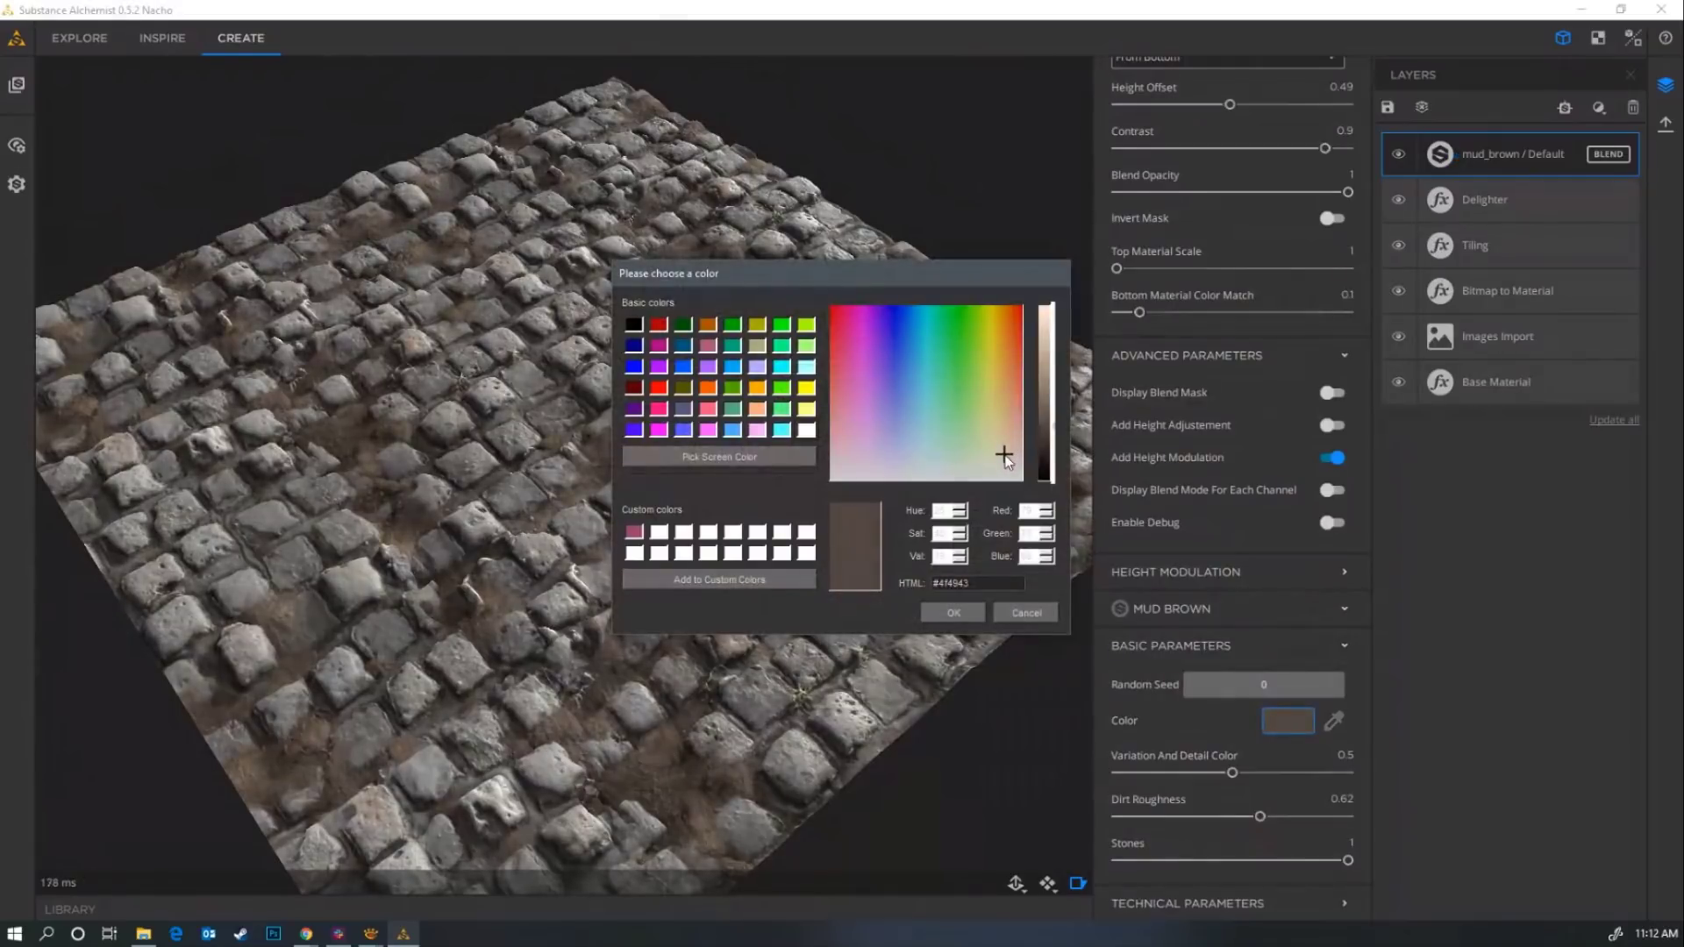
{"action": "left_click", "coordinate": [955, 615]}
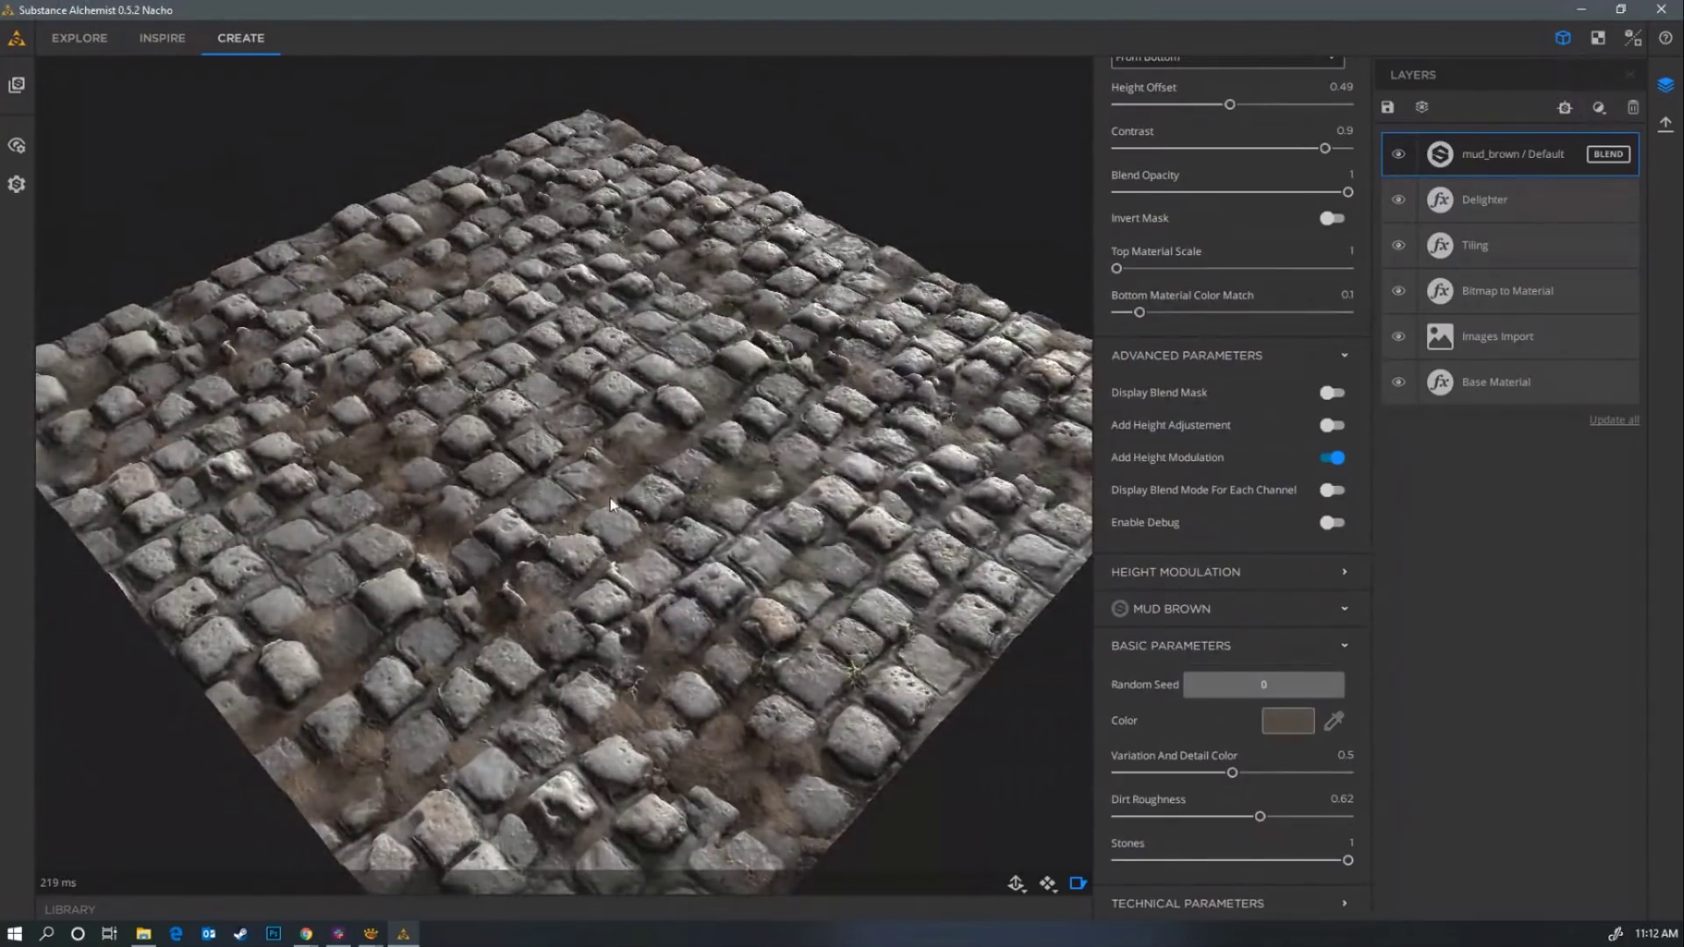
Add a Stone Splatter layer on top of the mud and set its Pebbles Quantity to 0.18.
{"action": "left_click", "coordinate": [1600, 107]}
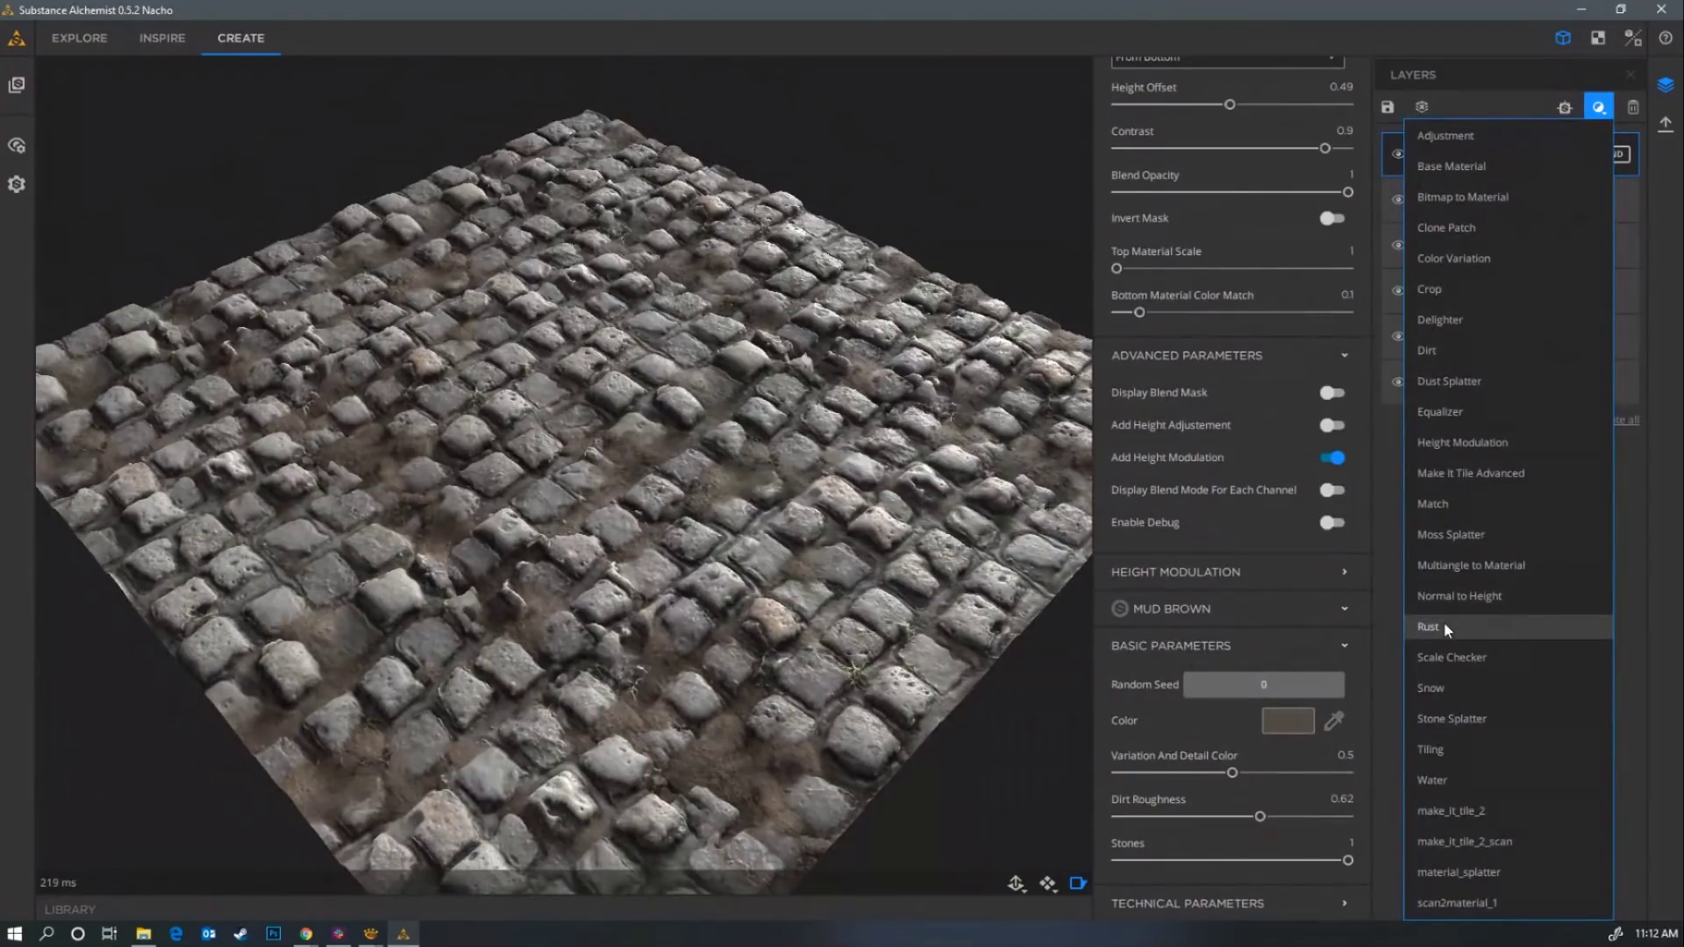
{"action": "left_click", "coordinate": [1455, 718]}
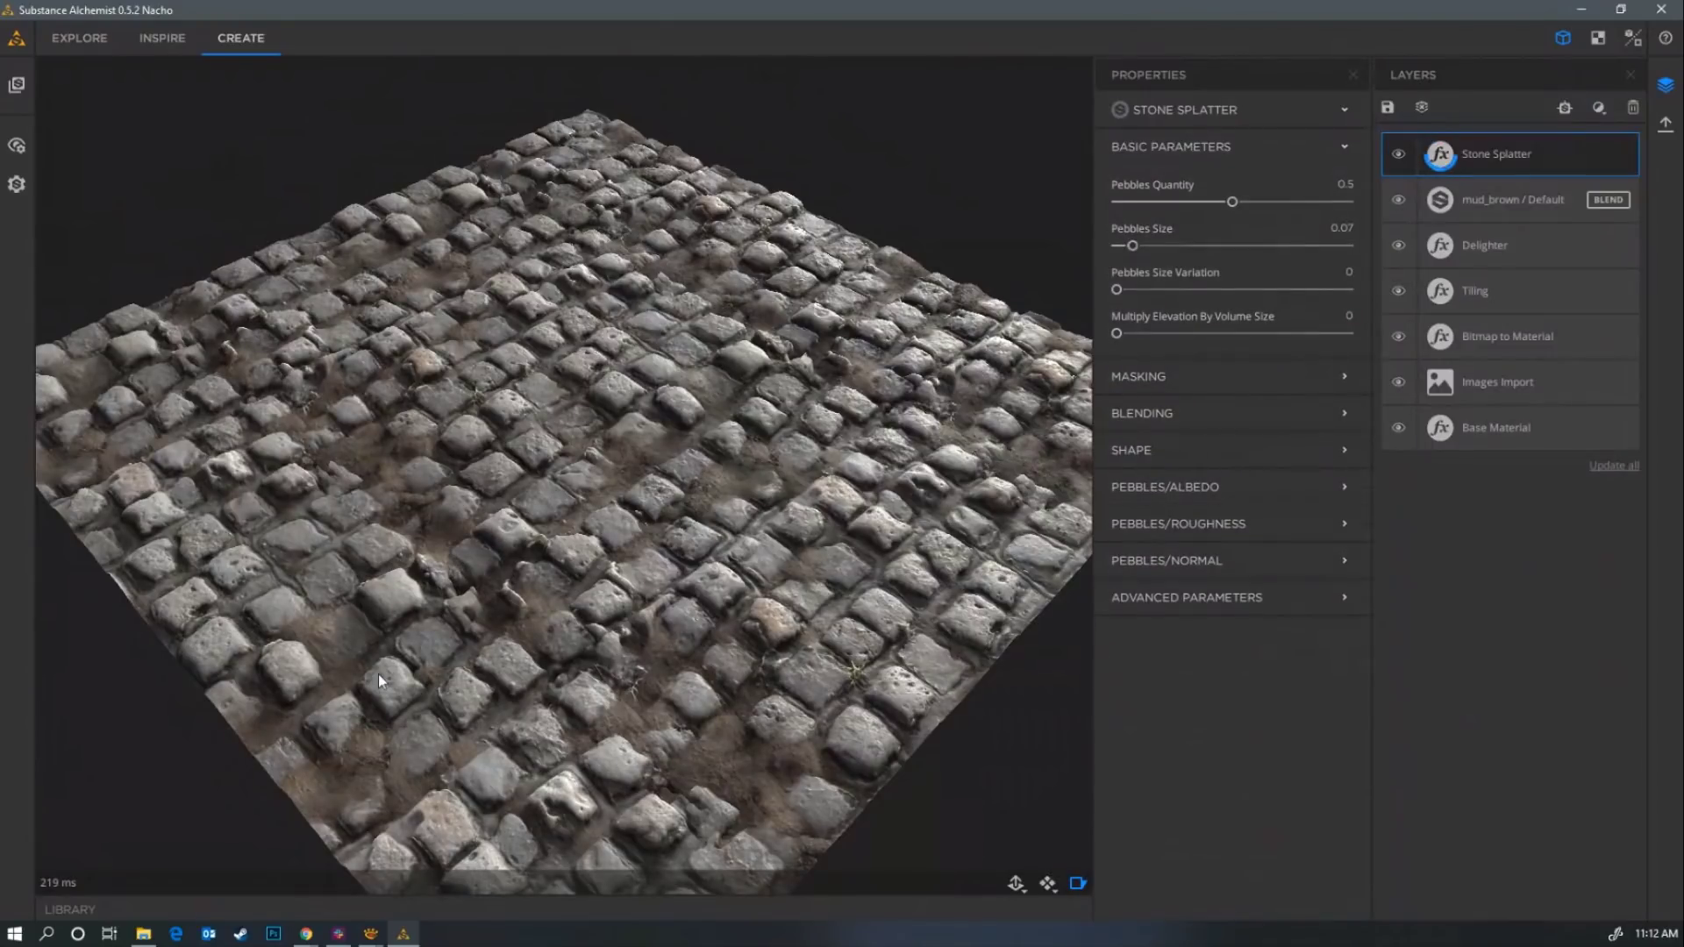
{"action": "scroll", "coordinate": [531, 552], "scroll_direction": "up", "scroll_amount": 3}
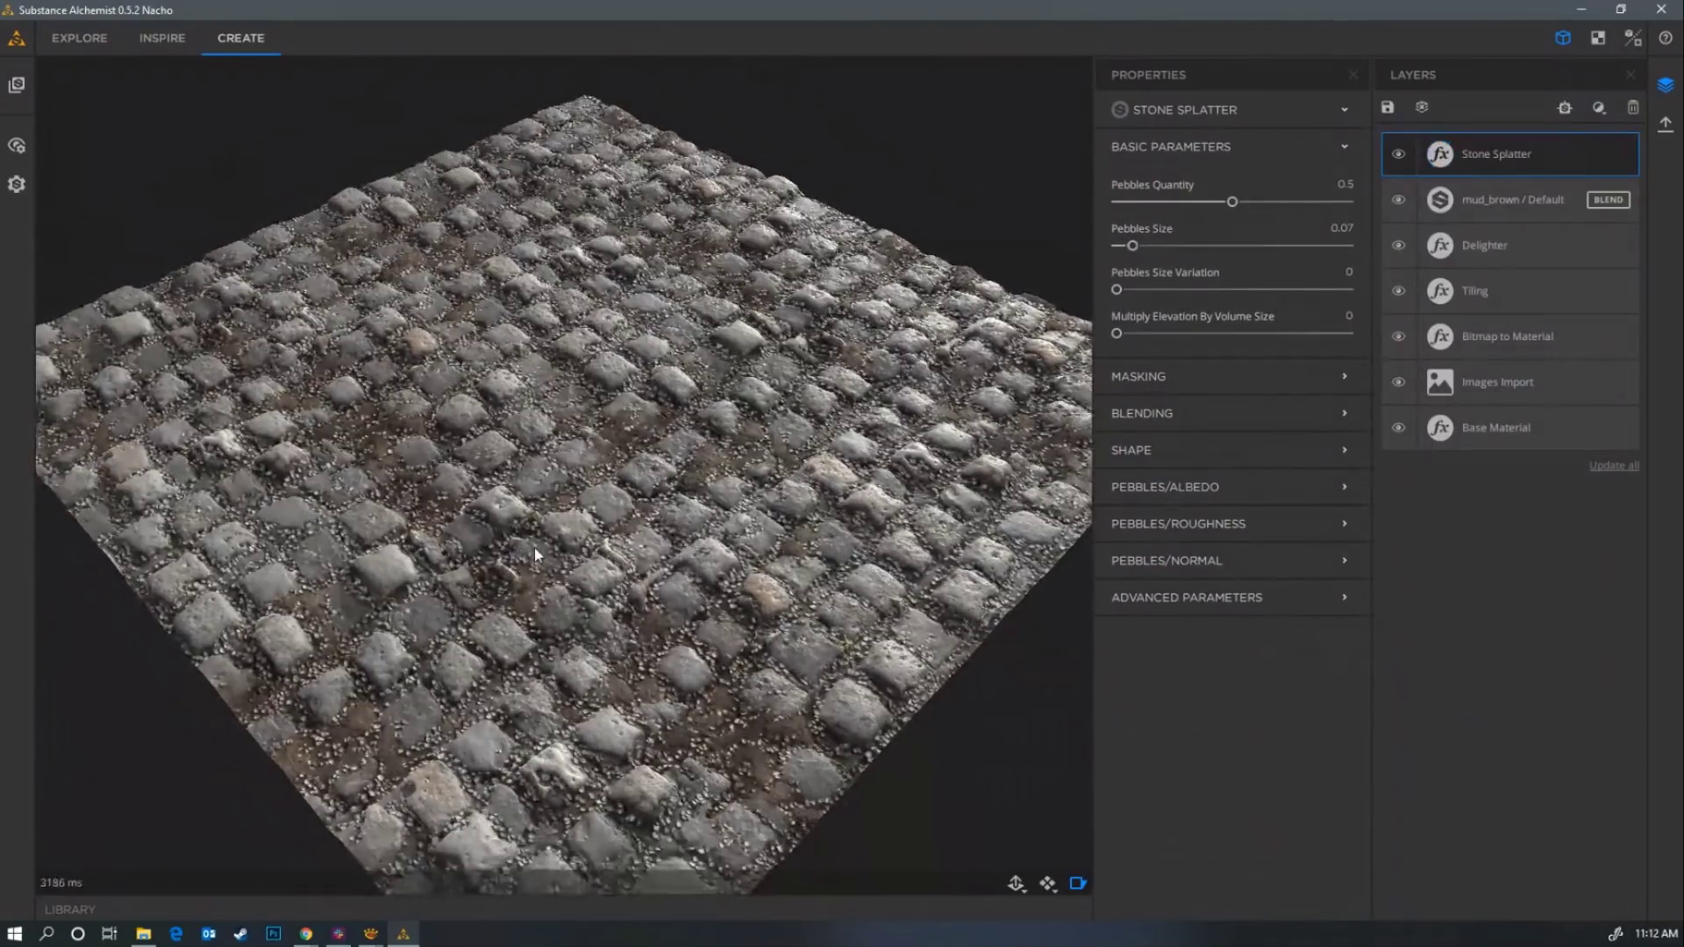
{"action": "left_click_drag", "start_coordinate": [533, 542], "coordinate": [565, 567]}
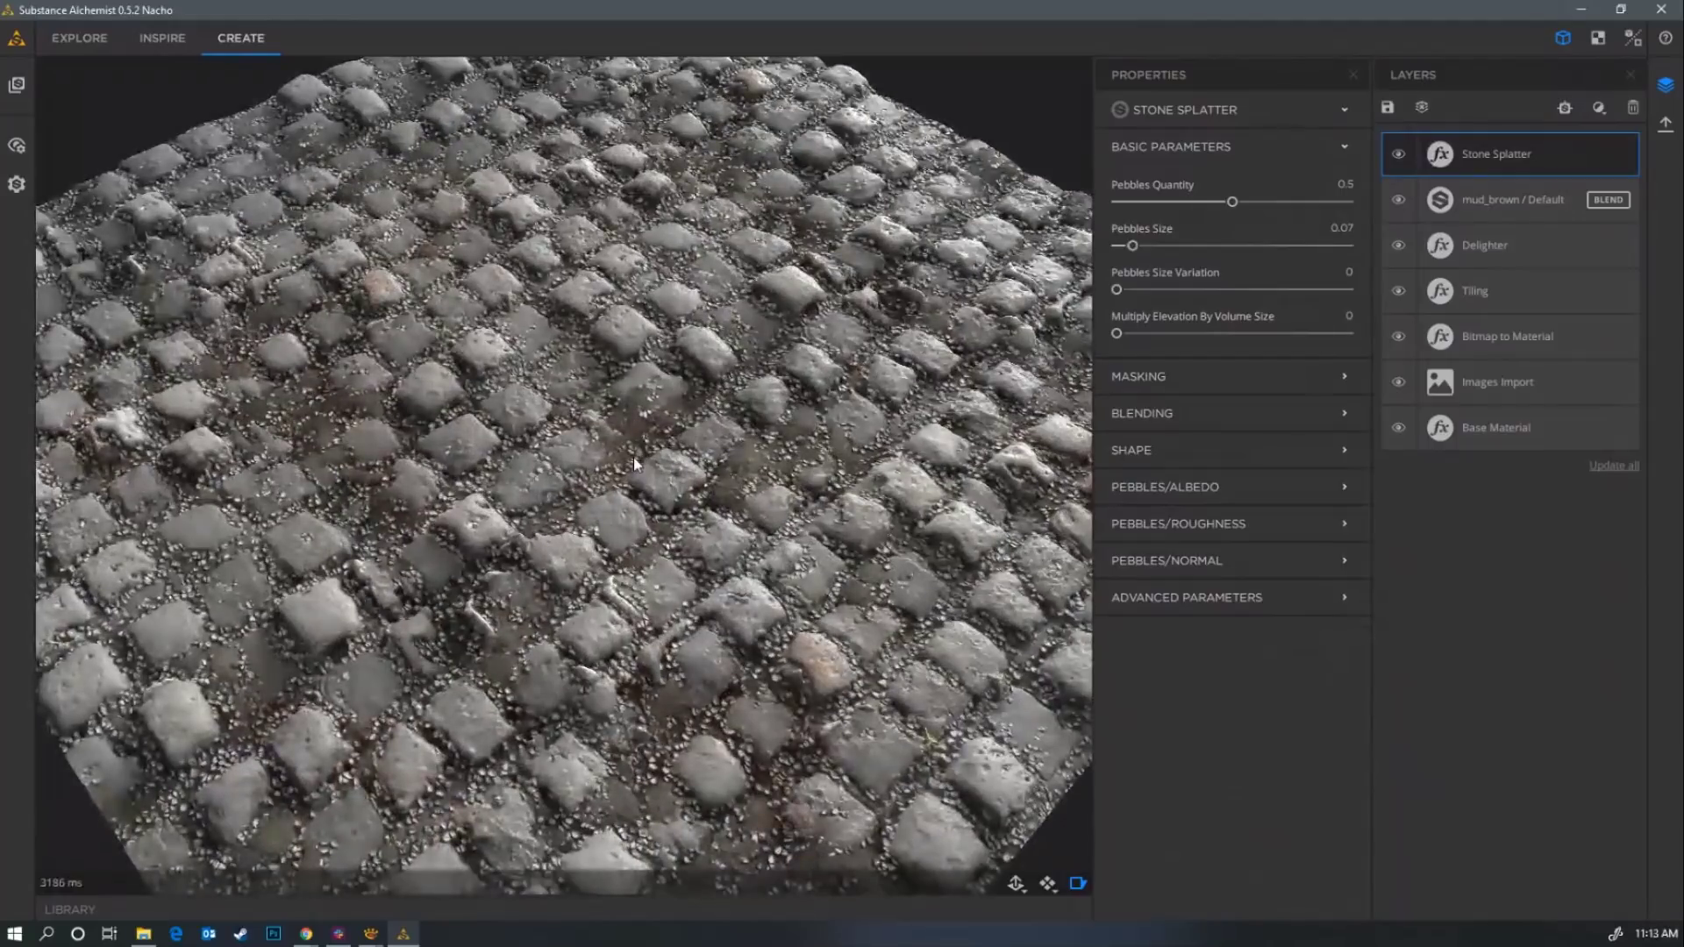
{"action": "left_click", "coordinate": [1163, 203]}
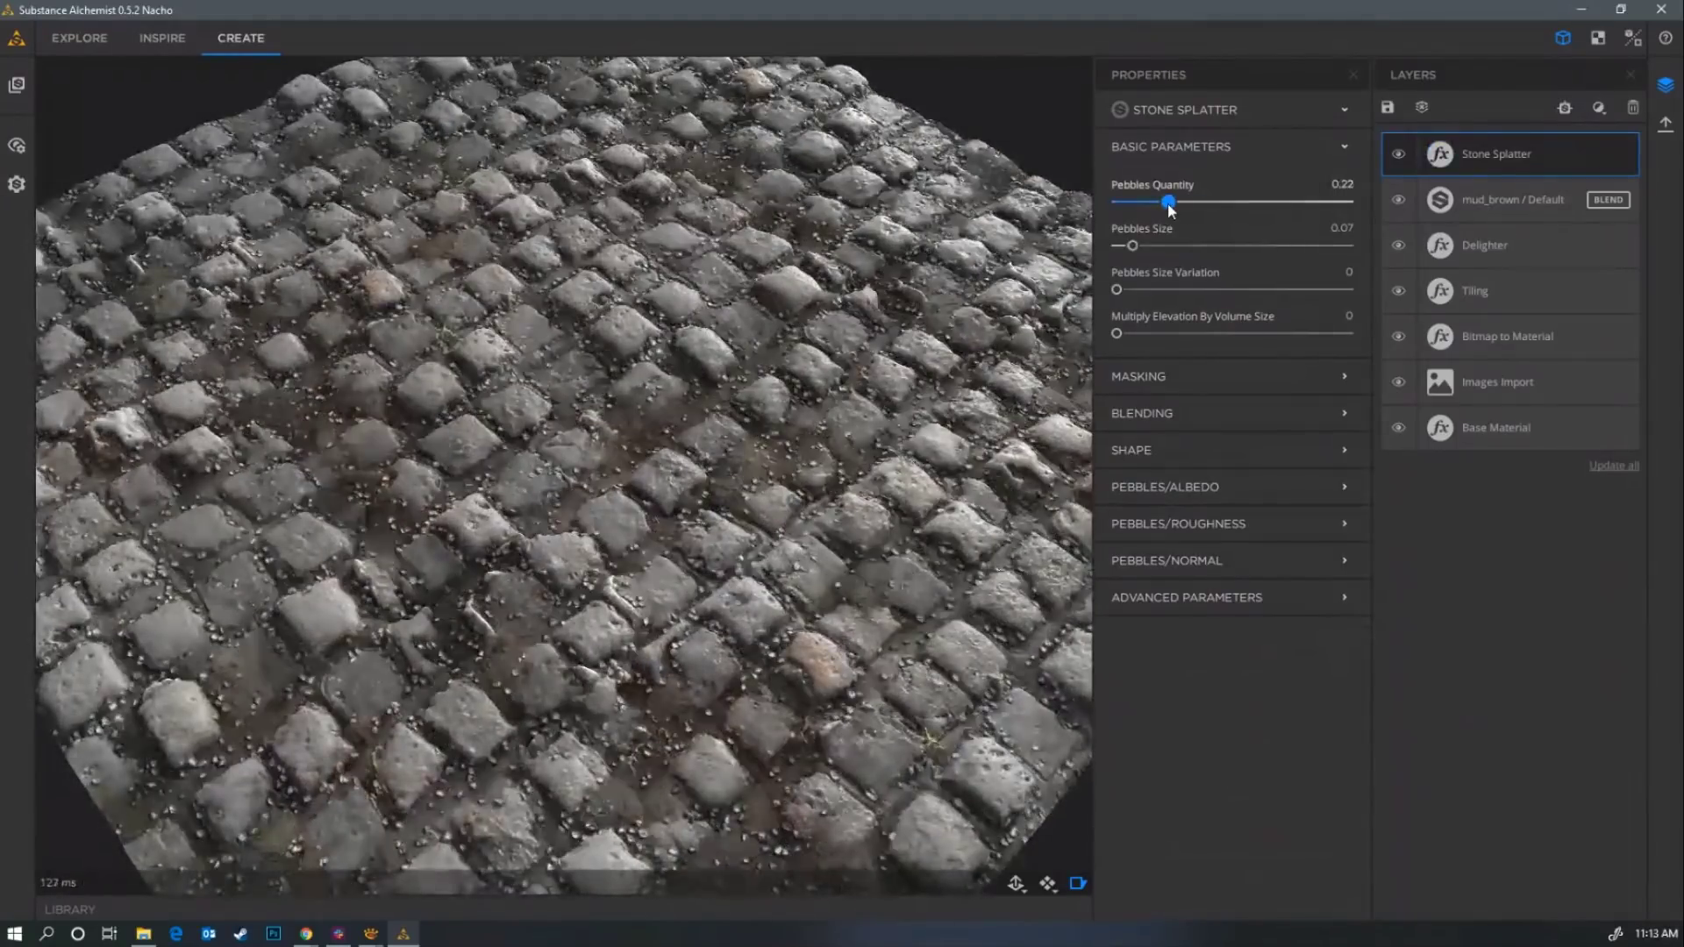
{"action": "left_click_drag", "start_coordinate": [1162, 204], "coordinate": [1159, 204]}
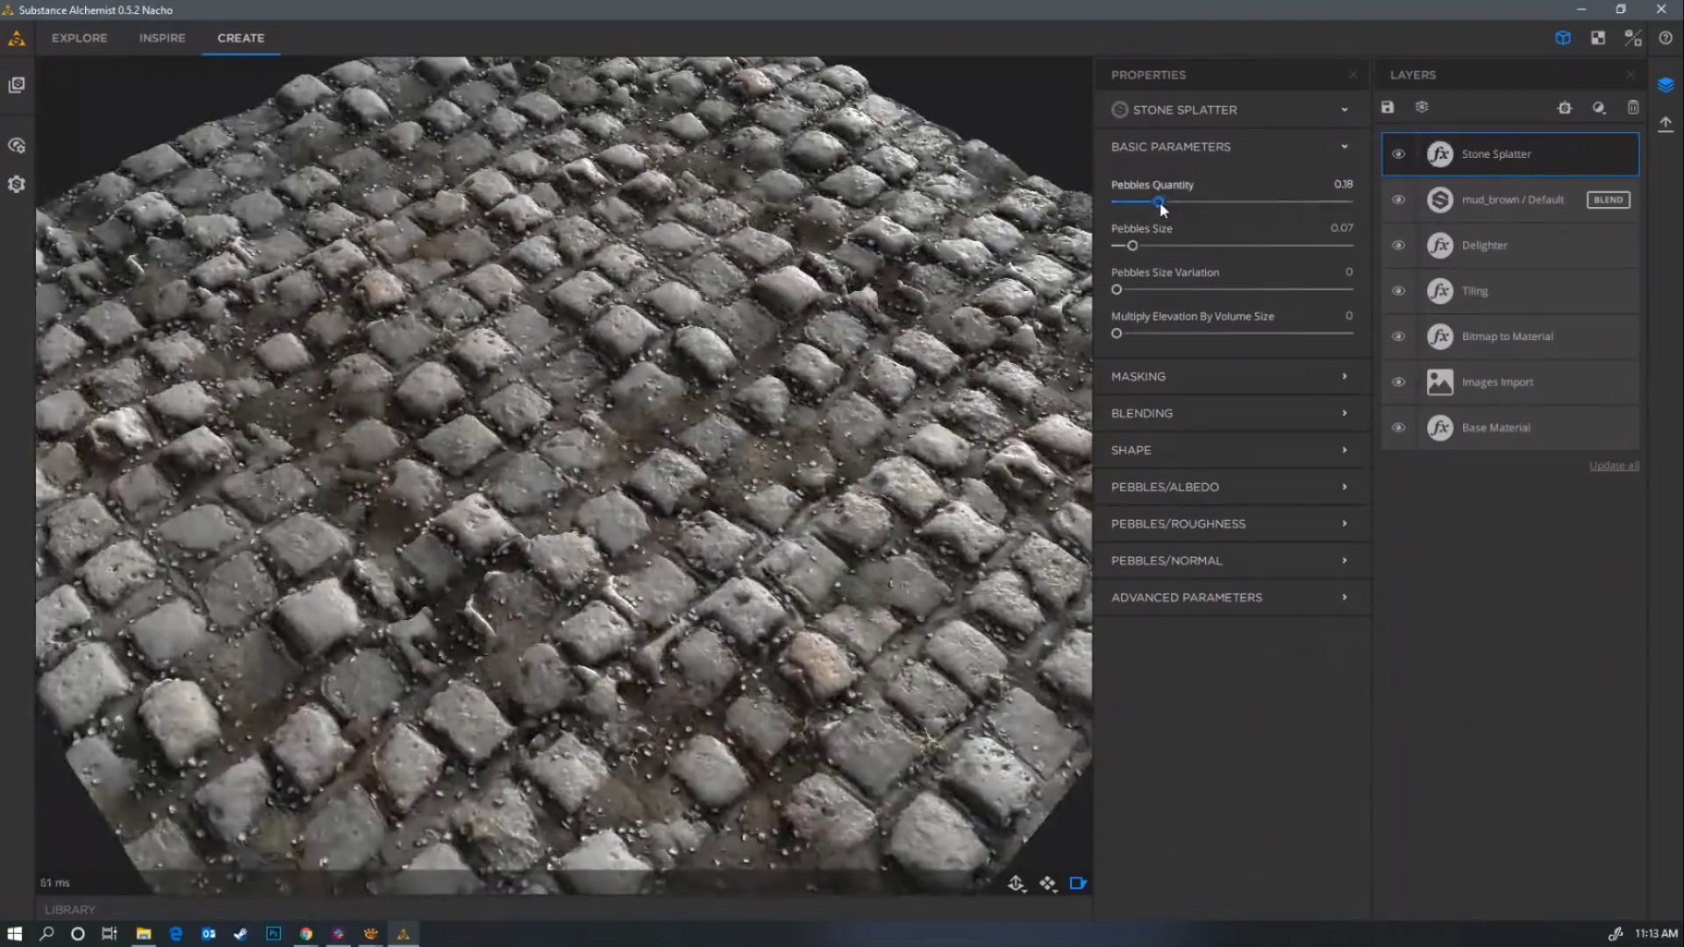
Set the pebbles' Size Variation, Multiply Elevation By Volume Size and albedo Color Multiplier all to 1.
{"action": "left_click_drag", "start_coordinate": [1147, 293], "coordinate": [1351, 289]}
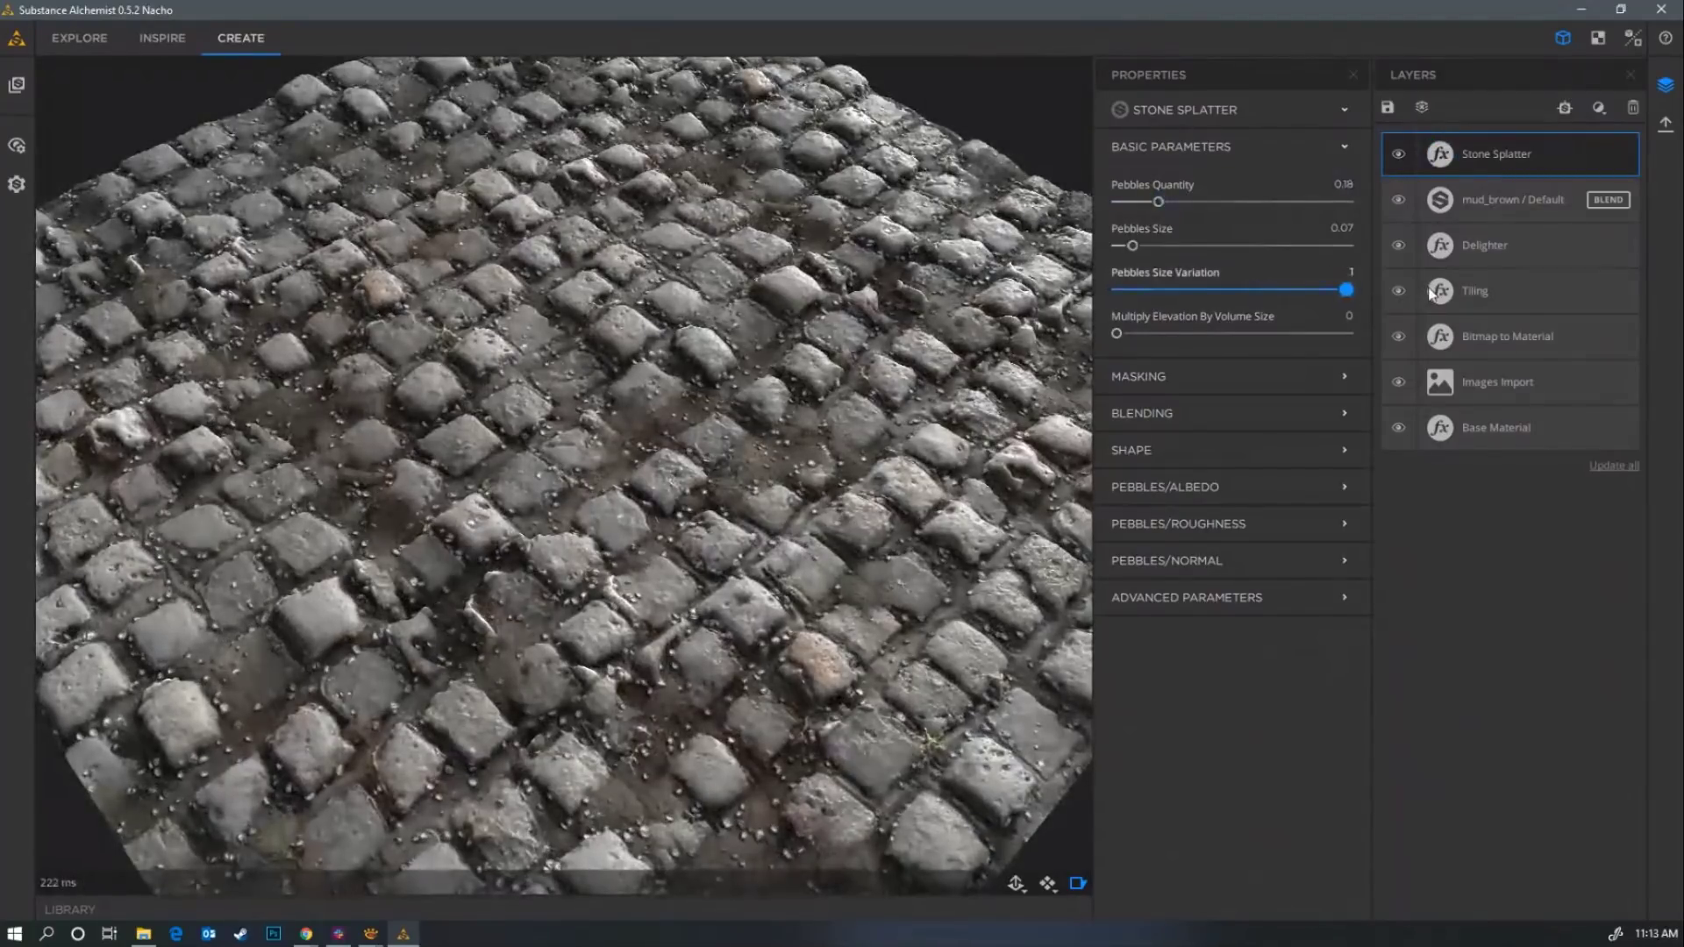
{"action": "left_click_drag", "start_coordinate": [1216, 332], "coordinate": [1353, 333]}
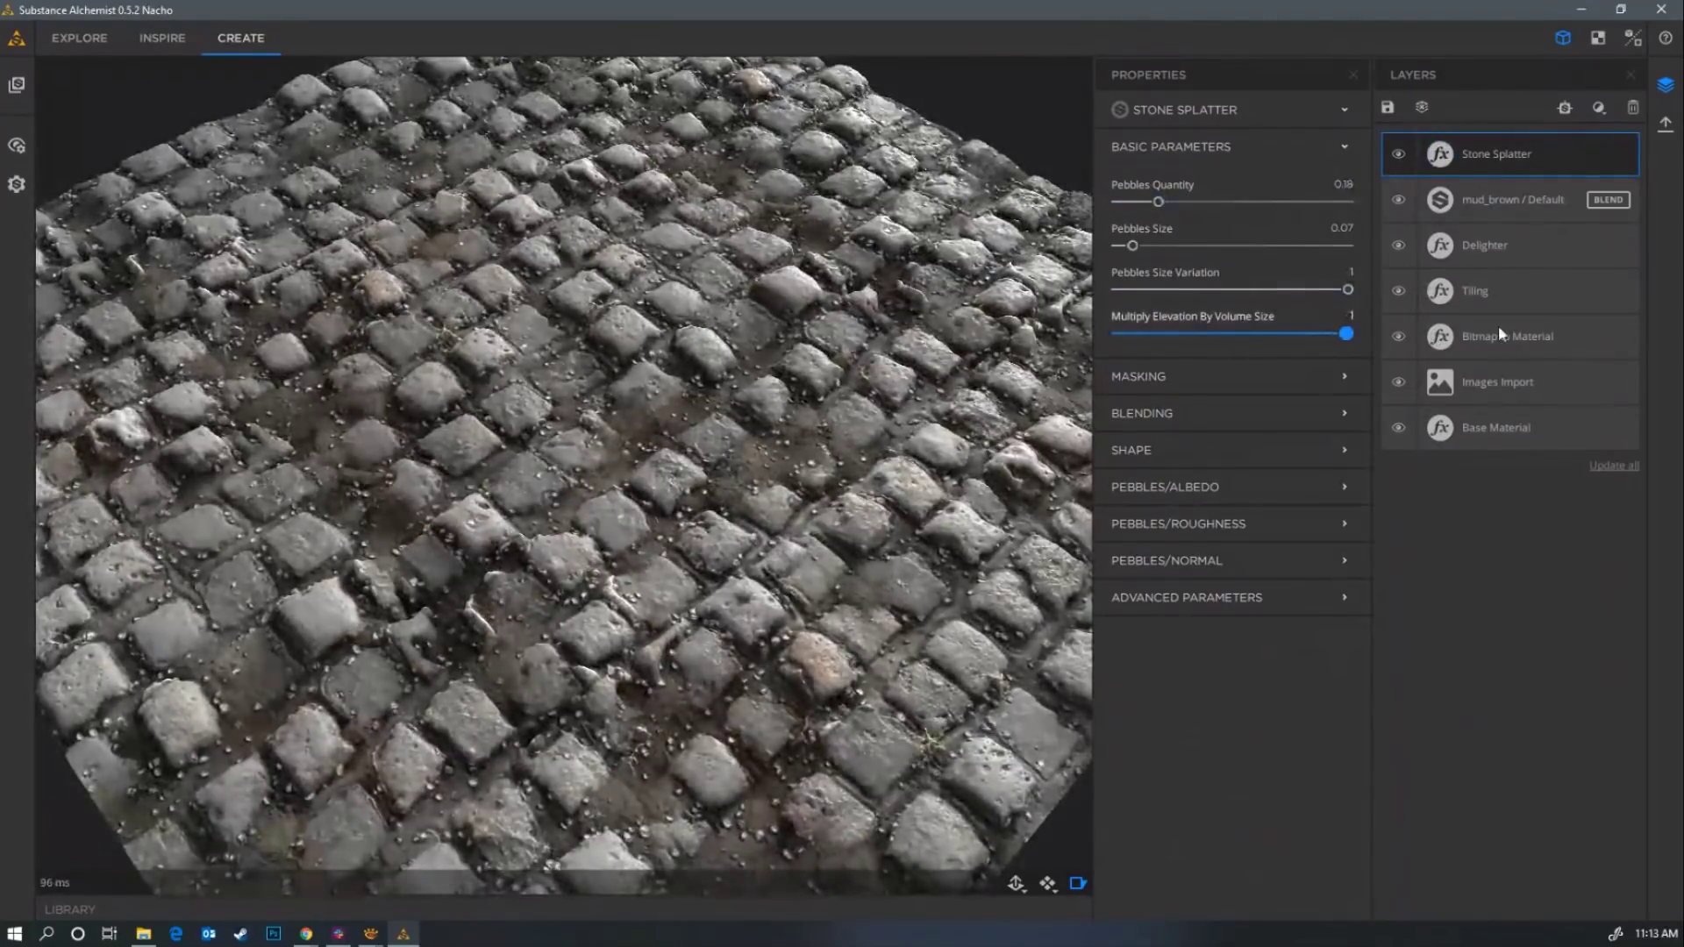
{"action": "left_click", "coordinate": [1177, 488]}
{"action": "left_click_drag", "start_coordinate": [1140, 598], "coordinate": [1365, 595]}
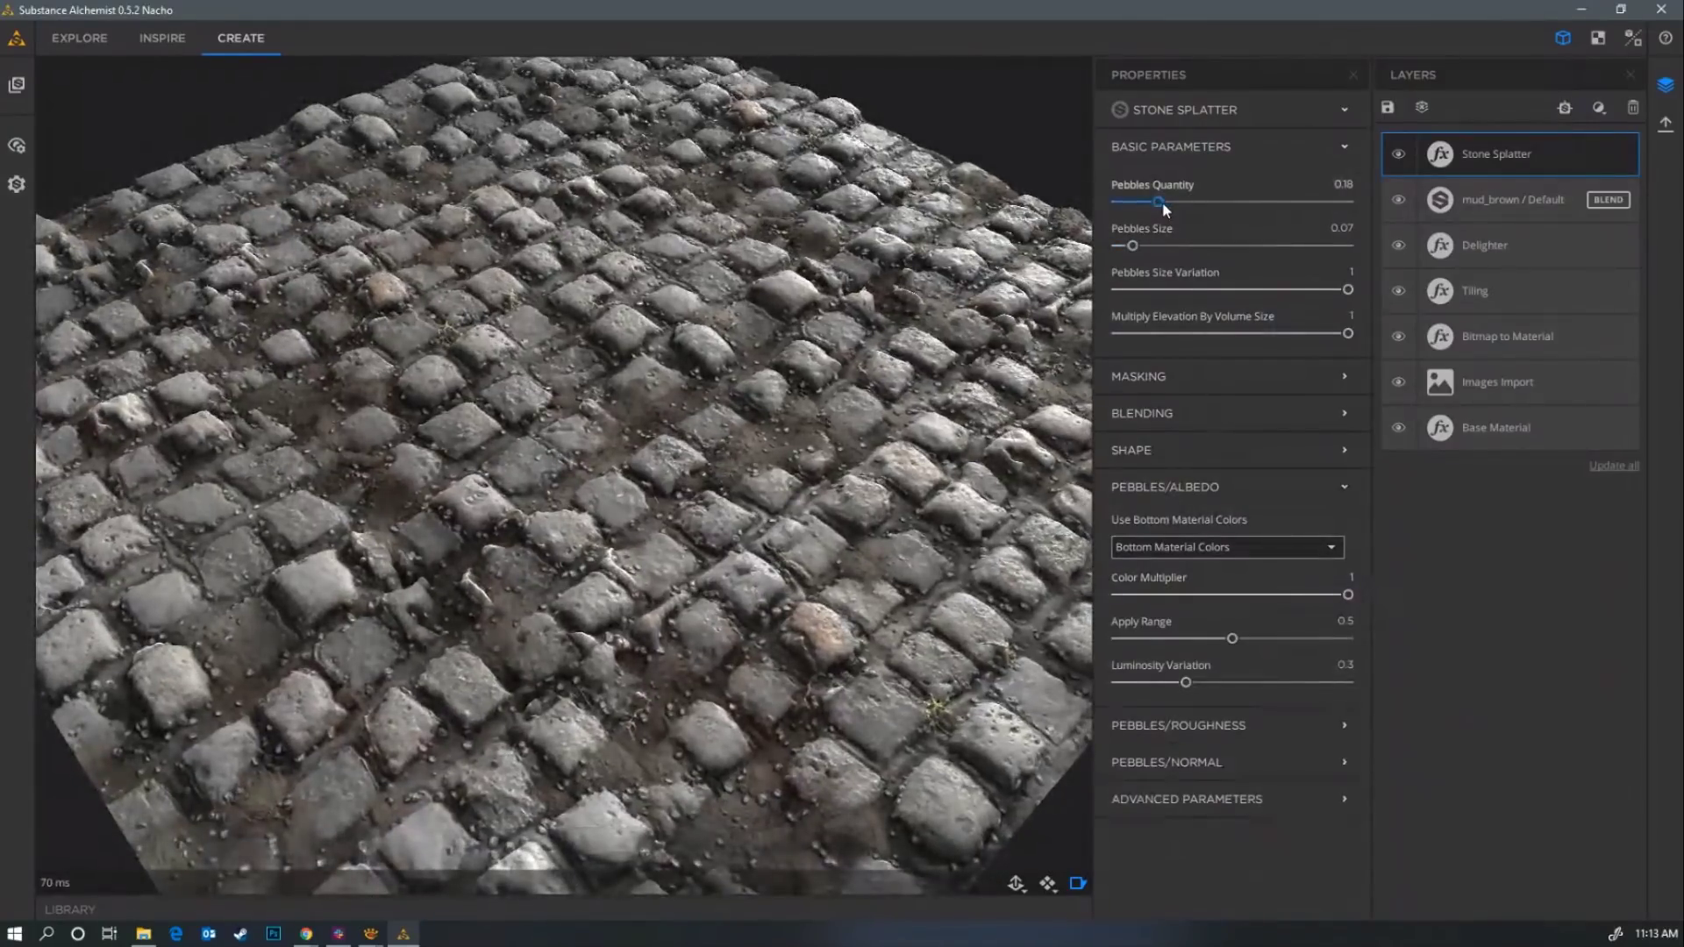
Adjust the Stone Splatter to a Pebbles Quantity of 0.15 and a Pebbles Size of 0.08.
{"action": "left_click_drag", "start_coordinate": [1161, 202], "coordinate": [1152, 203]}
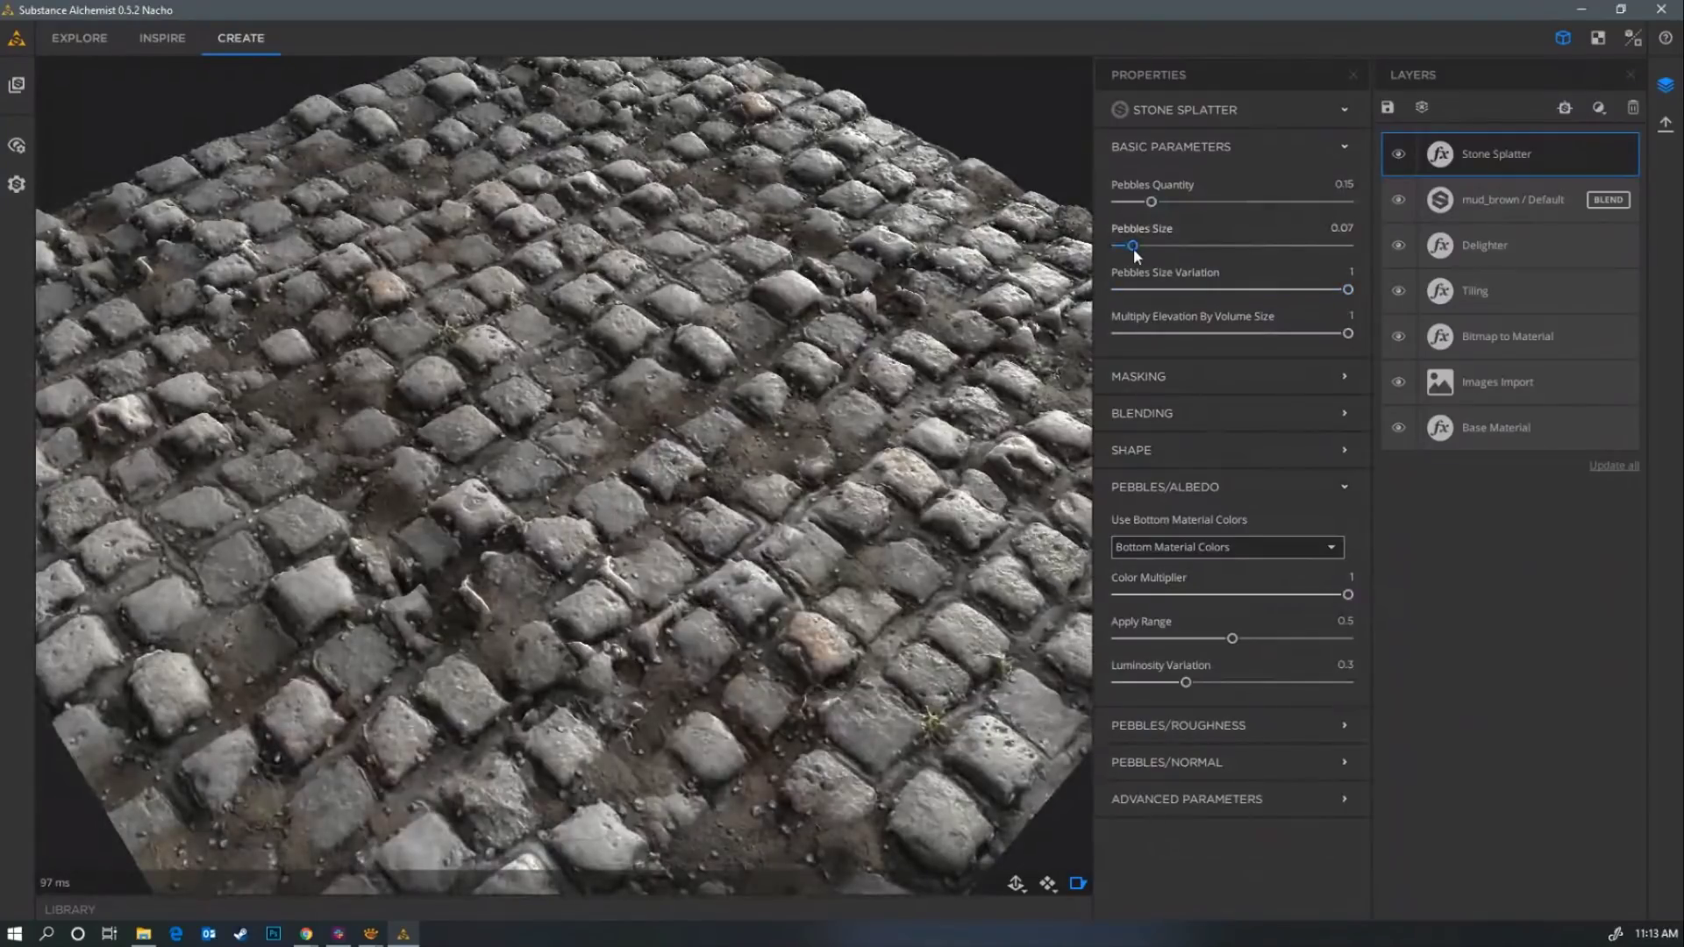
{"action": "left_click_drag", "start_coordinate": [1133, 247], "coordinate": [1136, 247]}
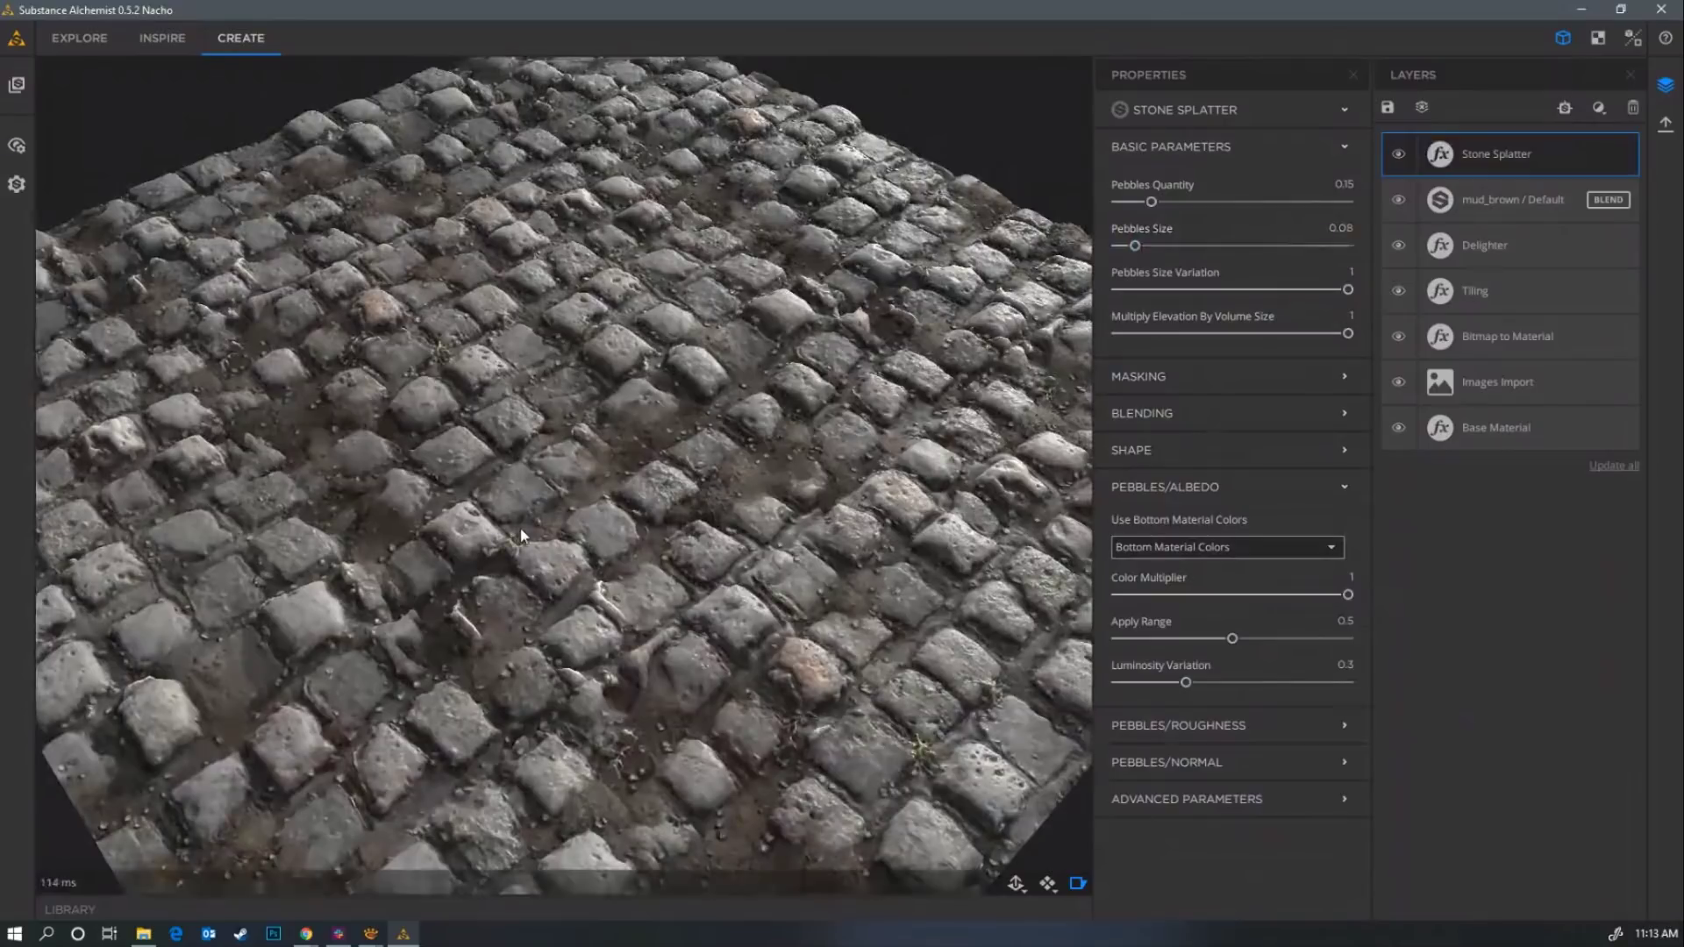
{"action": "scroll", "coordinate": [520, 528], "scroll_direction": "down", "scroll_amount": 3}
Add a Water layer on top of the stack and set its Water Level to 0.17.
{"action": "left_click", "coordinate": [1599, 107]}
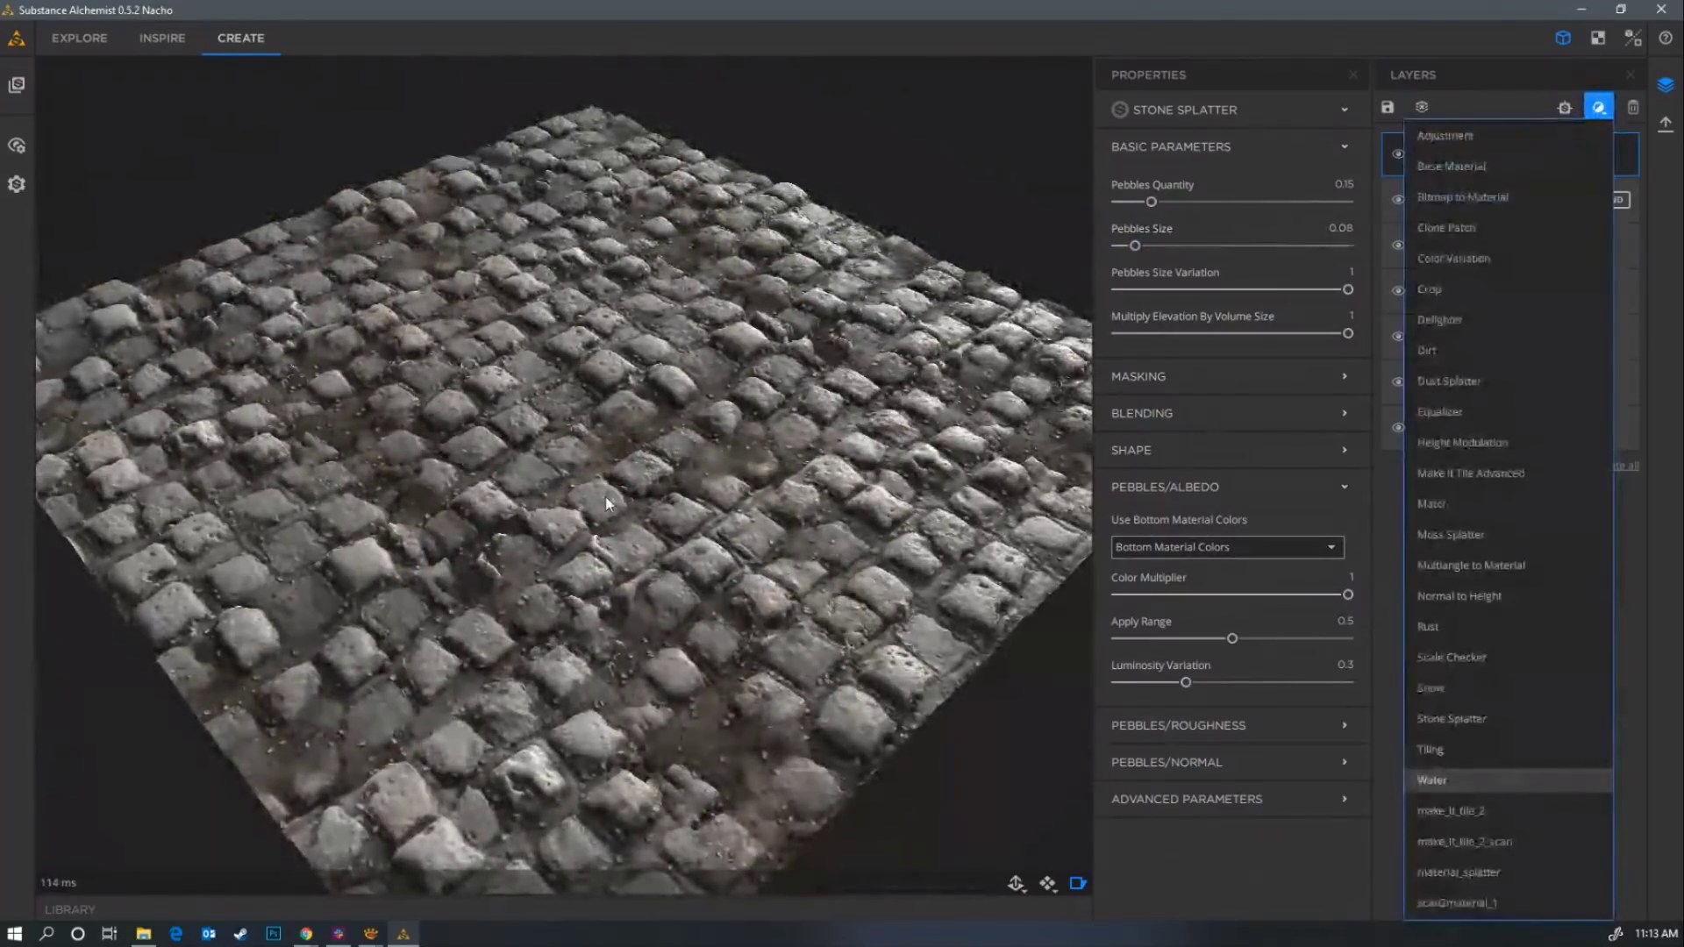
{"action": "left_click", "coordinate": [1438, 779]}
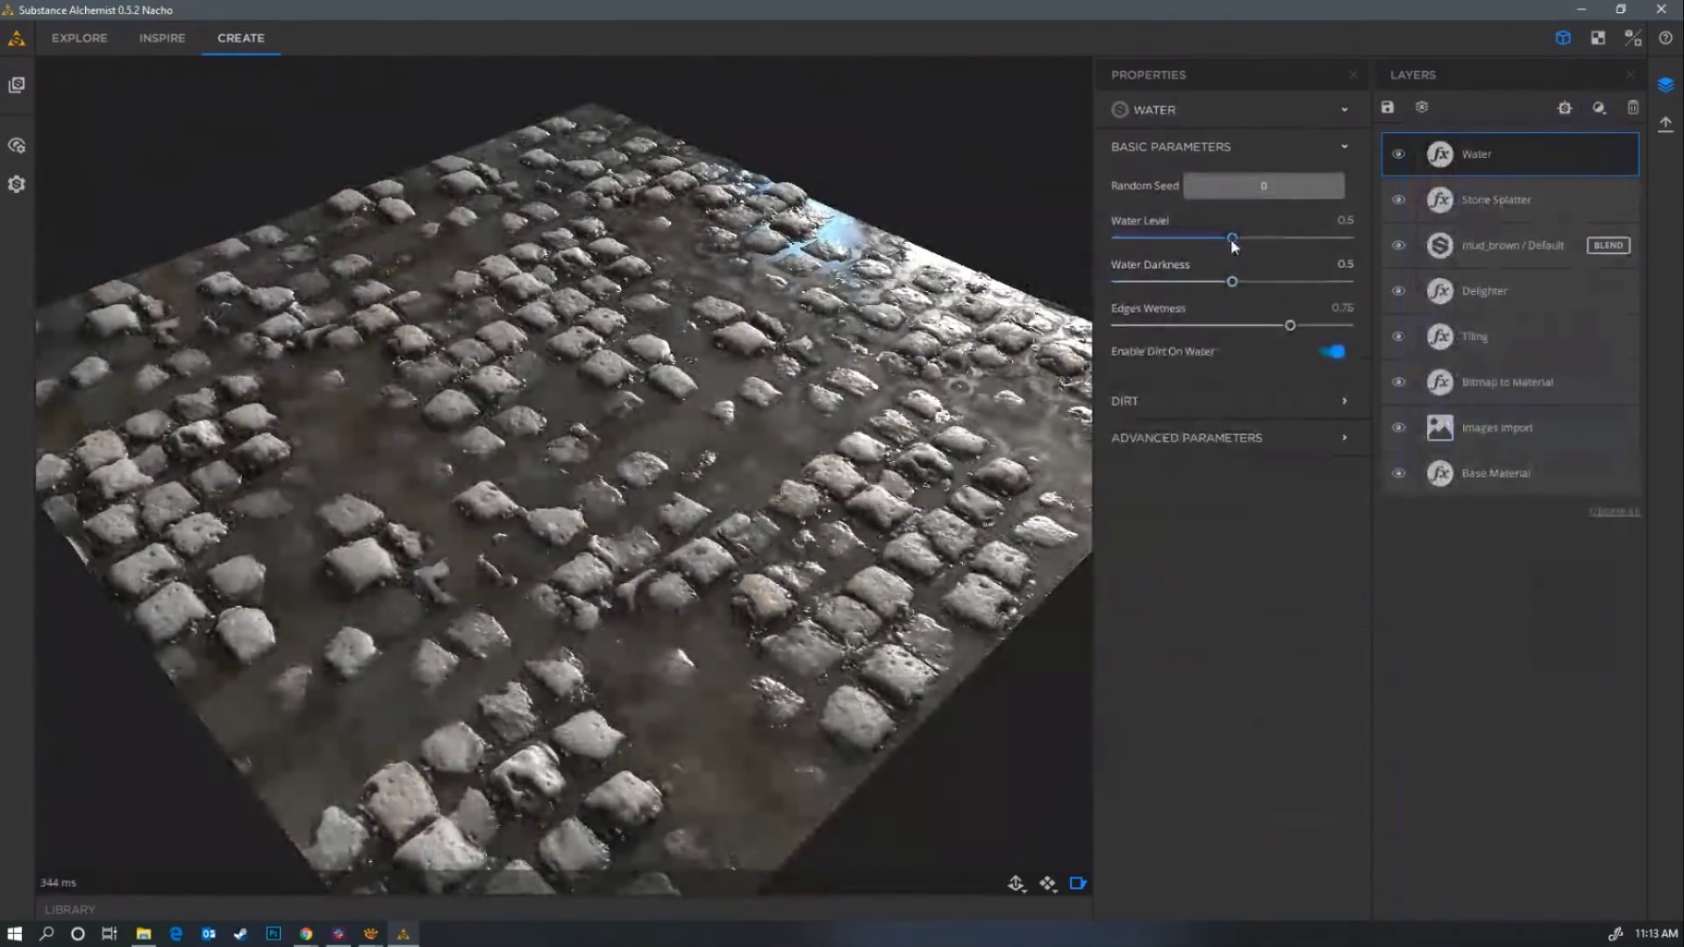
{"action": "left_click_drag", "start_coordinate": [1232, 241], "coordinate": [1172, 245]}
{"action": "left_click_drag", "start_coordinate": [570, 482], "coordinate": [682, 417]}
{"action": "scroll", "coordinate": [640, 441], "scroll_direction": "up", "scroll_amount": 3}
{"action": "left_click_drag", "start_coordinate": [1173, 237], "coordinate": [1156, 237]}
{"action": "left_click_drag", "start_coordinate": [632, 491], "coordinate": [597, 500]}
Add a Dirt layer above the water with Spread Contrast 0.85 and Blur 0.18.
{"action": "left_click", "coordinate": [1600, 107]}
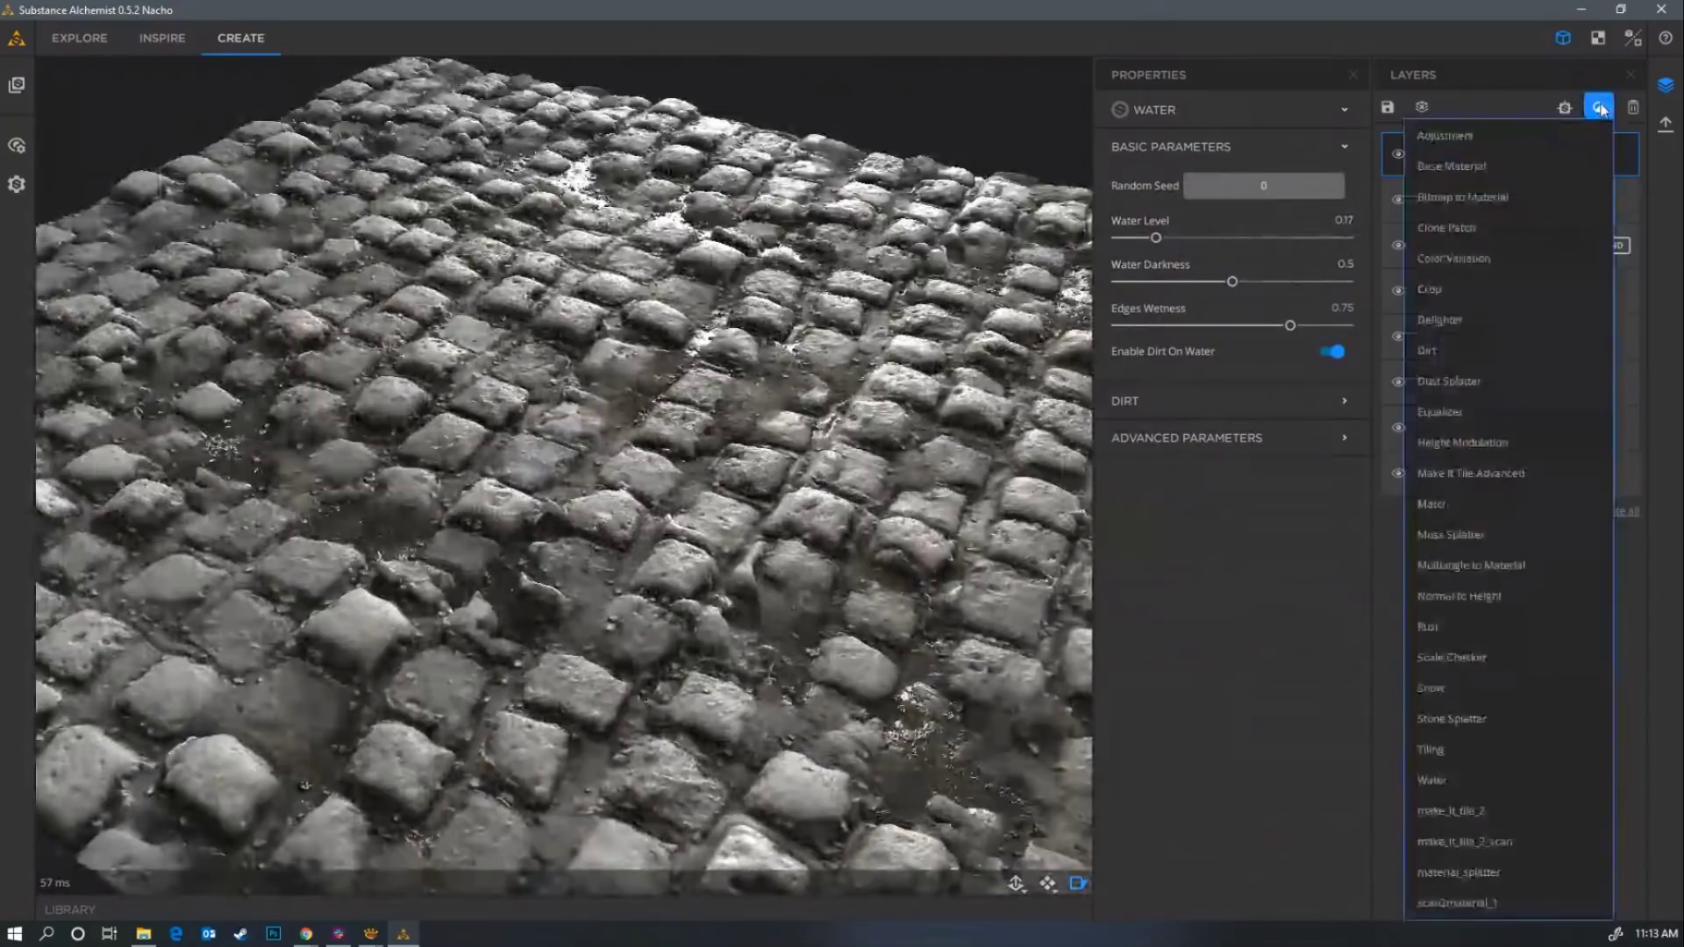
{"action": "left_click", "coordinate": [1446, 349]}
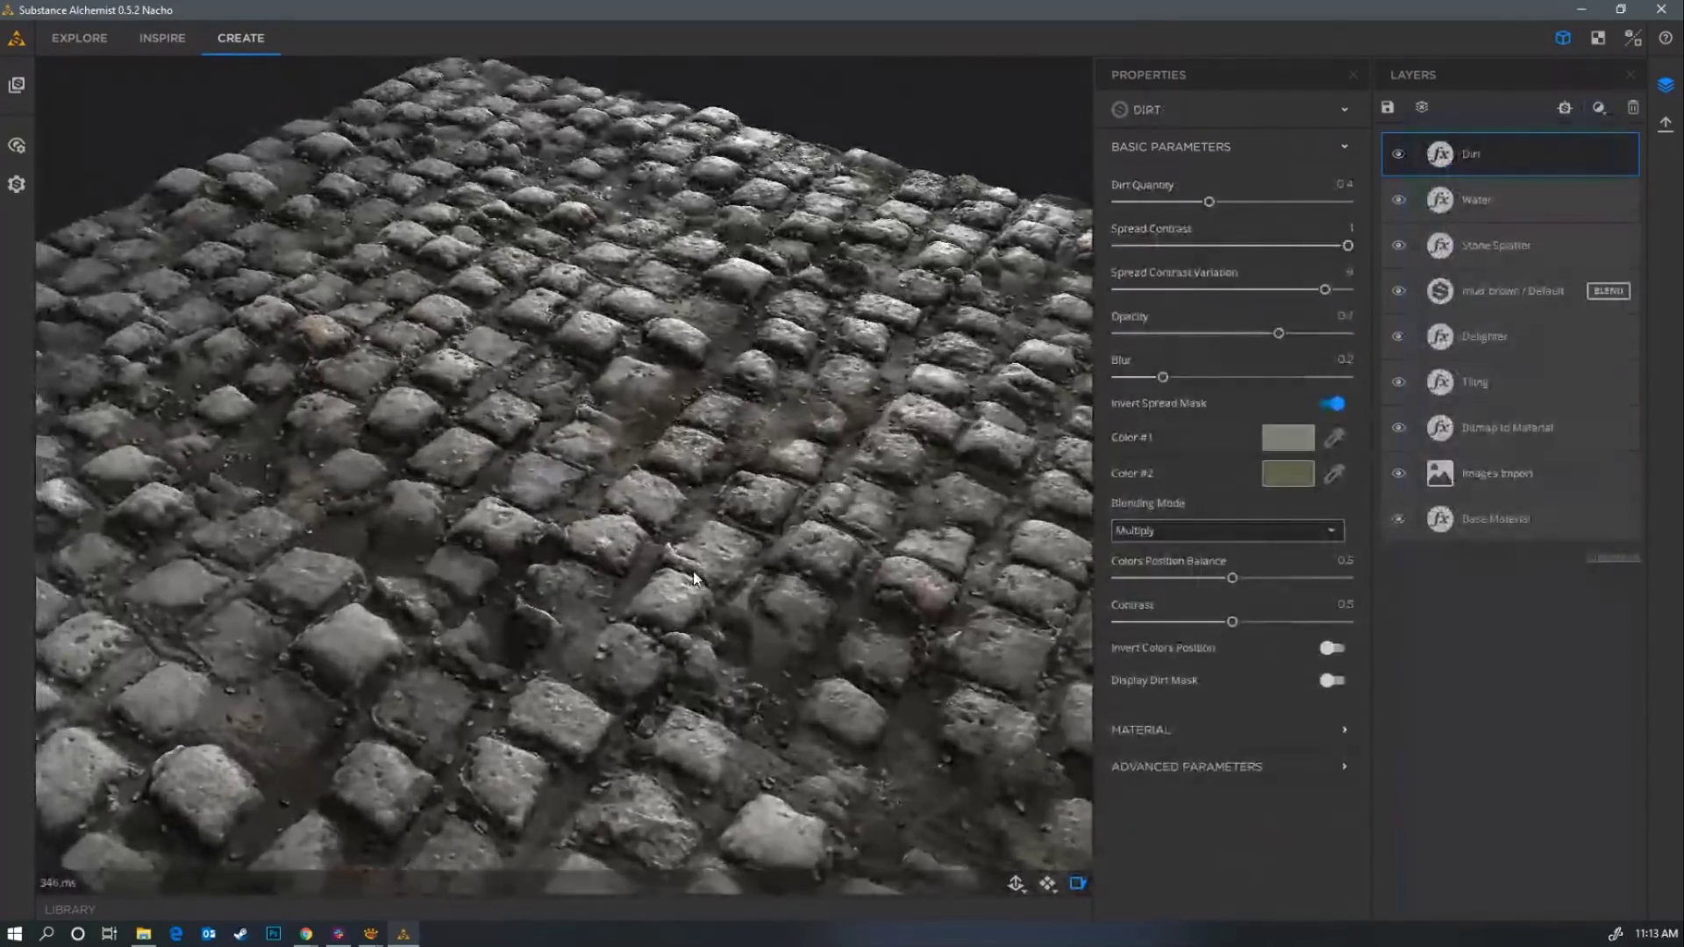
{"action": "mouse_move", "coordinate": [1208, 201]}
{"action": "left_mouse_down"}
{"action": "mouse_move", "coordinate": [1172, 205]}
{"action": "mouse_move", "coordinate": [1245, 207]}
{"action": "mouse_move", "coordinate": [1210, 215]}
{"action": "left_mouse_up"}
{"action": "left_click_drag", "start_coordinate": [1348, 246], "coordinate": [1312, 248]}
{"action": "mouse_move", "coordinate": [1164, 379]}
{"action": "left_mouse_down"}
{"action": "mouse_move", "coordinate": [1133, 386]}
{"action": "mouse_move", "coordinate": [1158, 387]}
{"action": "left_mouse_up"}
Examine how the dirt, pebbles and mud sit between the cobblestones, close up and from several angles.
{"action": "left_click_drag", "start_coordinate": [673, 500], "coordinate": [633, 575]}
{"action": "right_click_drag", "start_coordinate": [633, 576], "coordinate": [632, 612]}
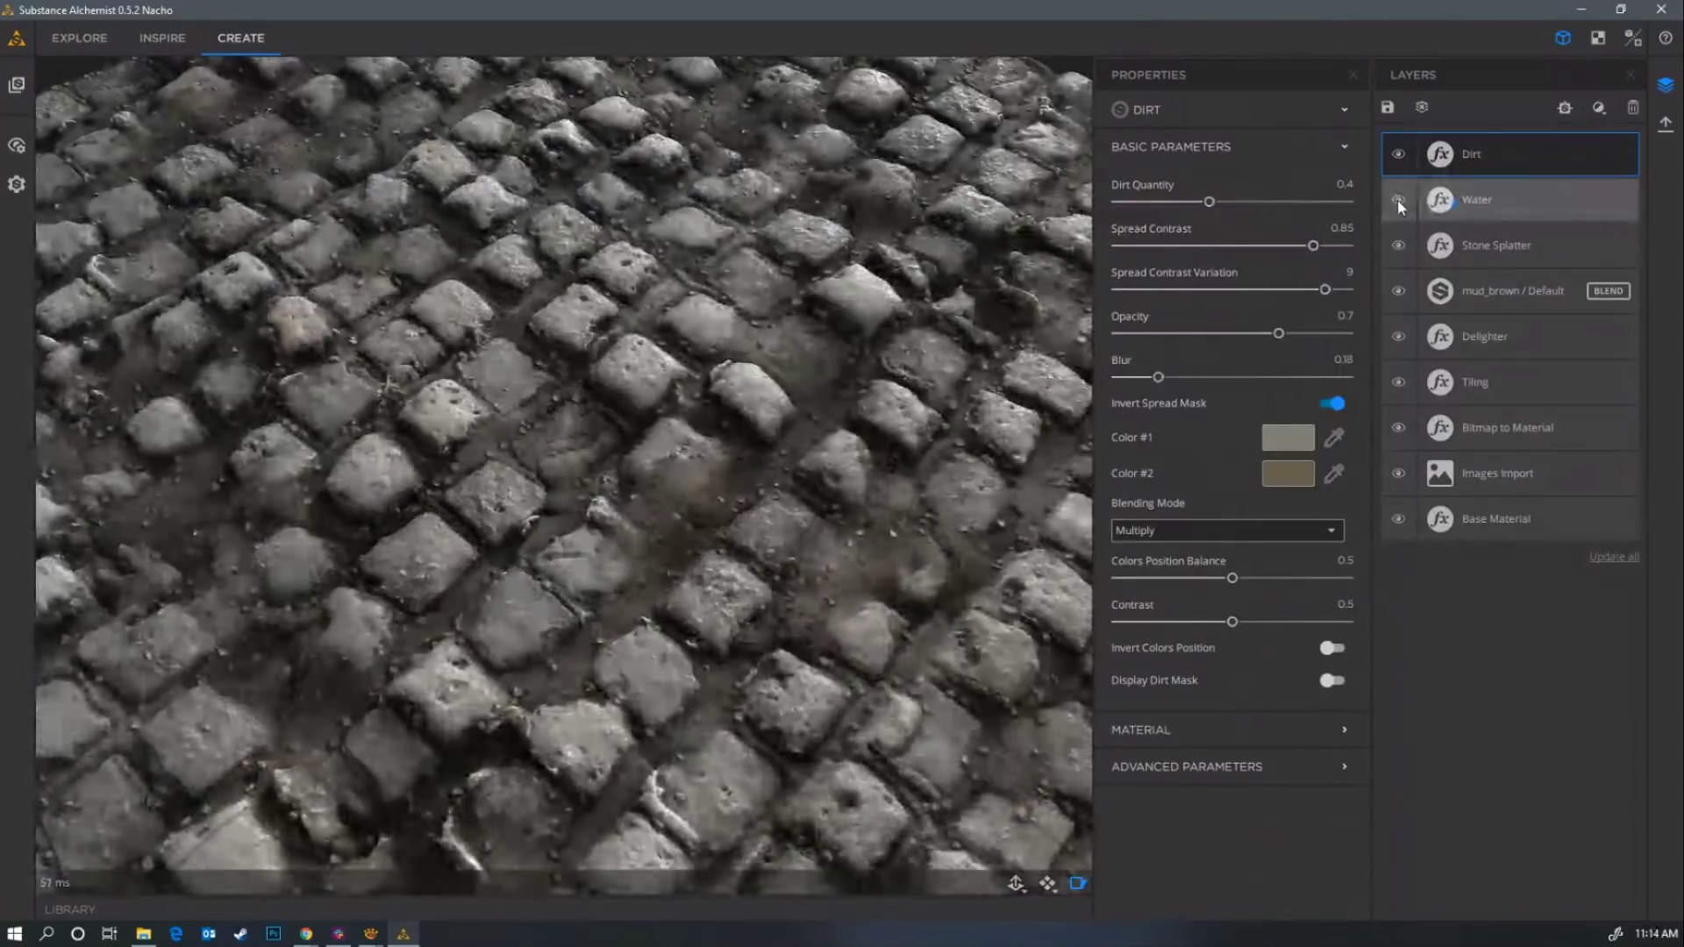
{"action": "middle_click_drag", "start_coordinate": [576, 560], "coordinate": [568, 543]}
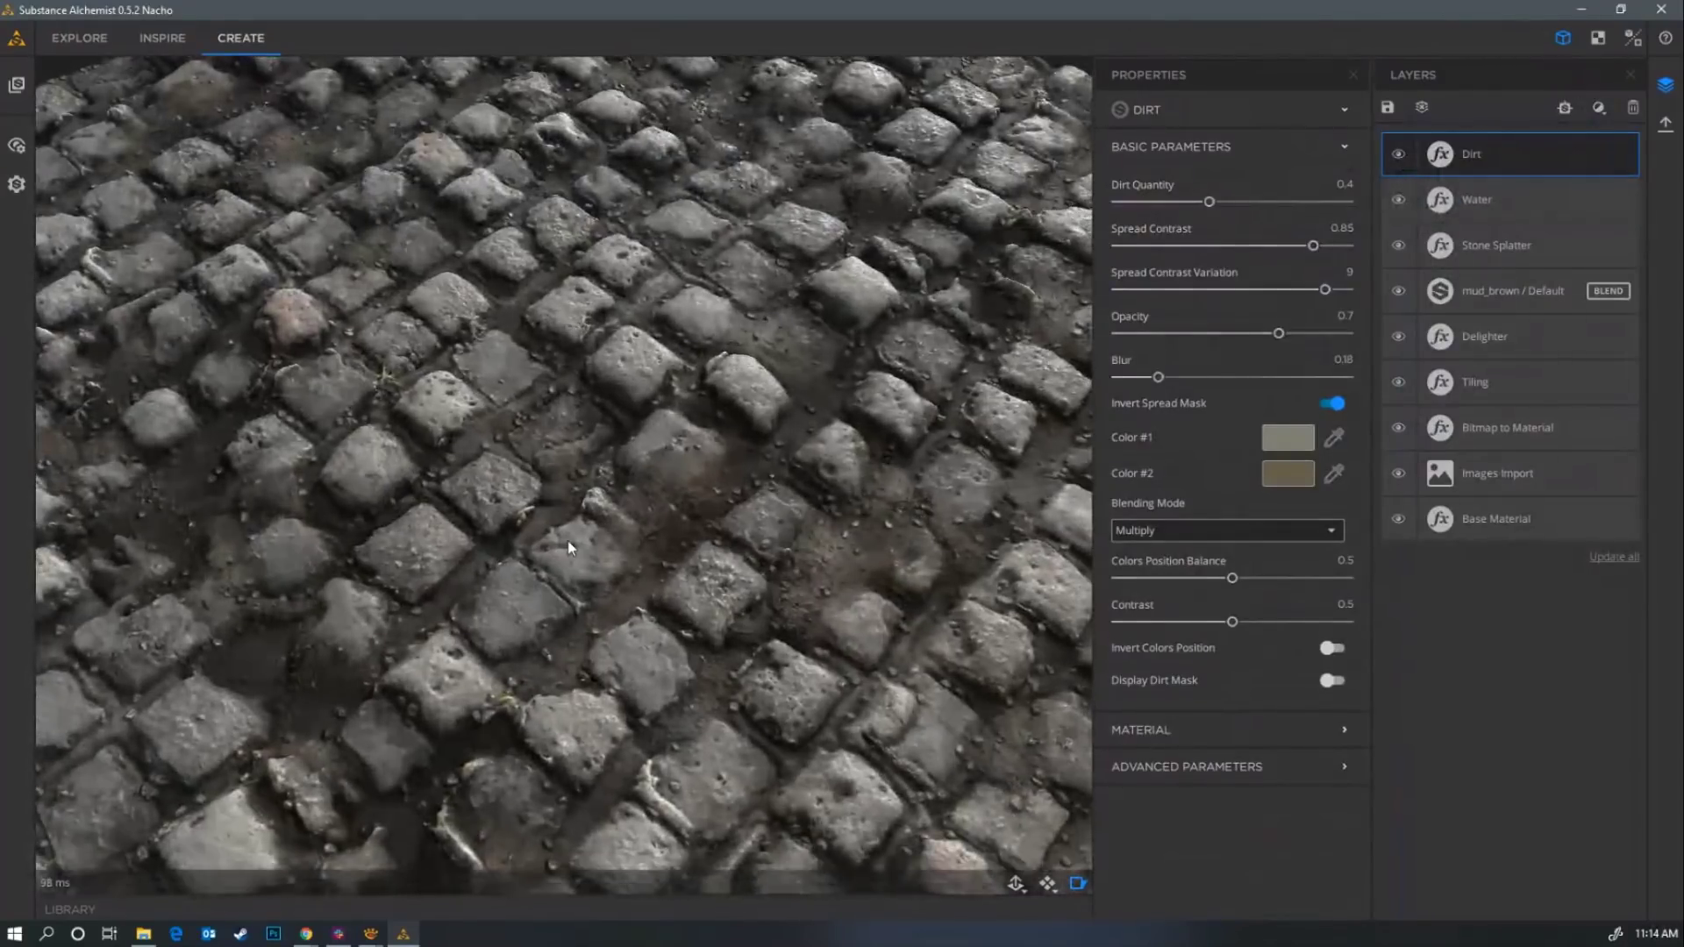
{"action": "middle_click_drag", "start_coordinate": [484, 603], "coordinate": [583, 596]}
{"action": "scroll", "coordinate": [572, 566], "scroll_direction": "down", "scroll_amount": 2}
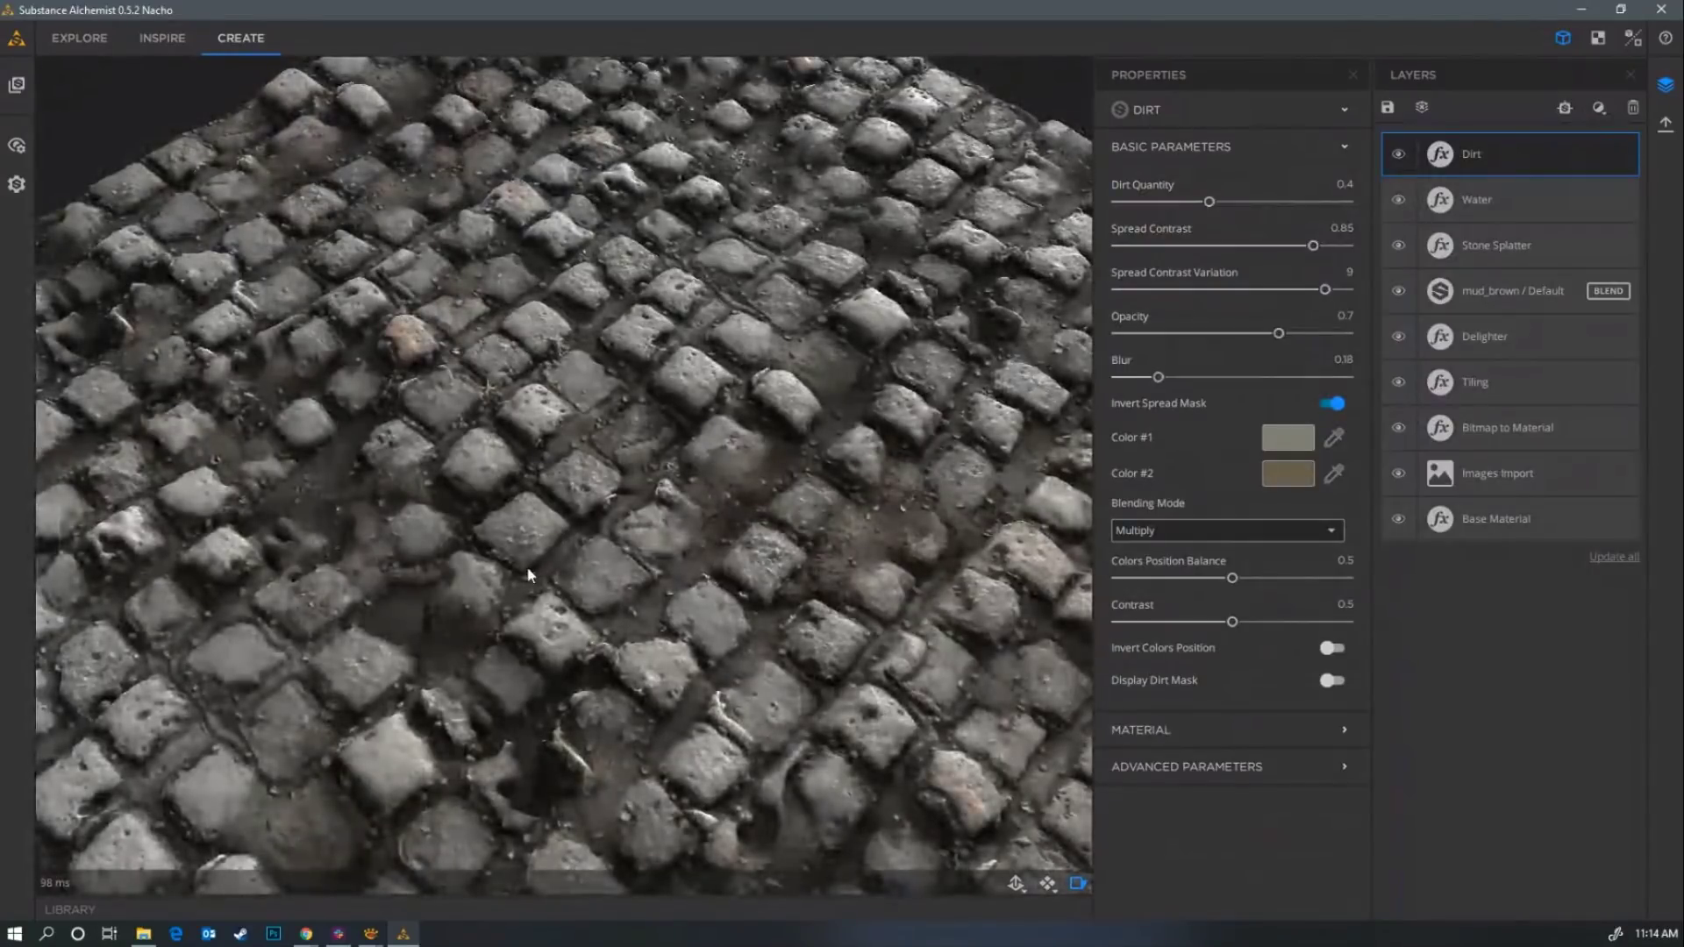
{"action": "mouse_move", "coordinate": [528, 574]}
{"action": "left_mouse_down"}
{"action": "mouse_move", "coordinate": [415, 651]}
{"action": "mouse_move", "coordinate": [472, 546]}
{"action": "mouse_move", "coordinate": [513, 591]}
{"action": "left_mouse_up"}
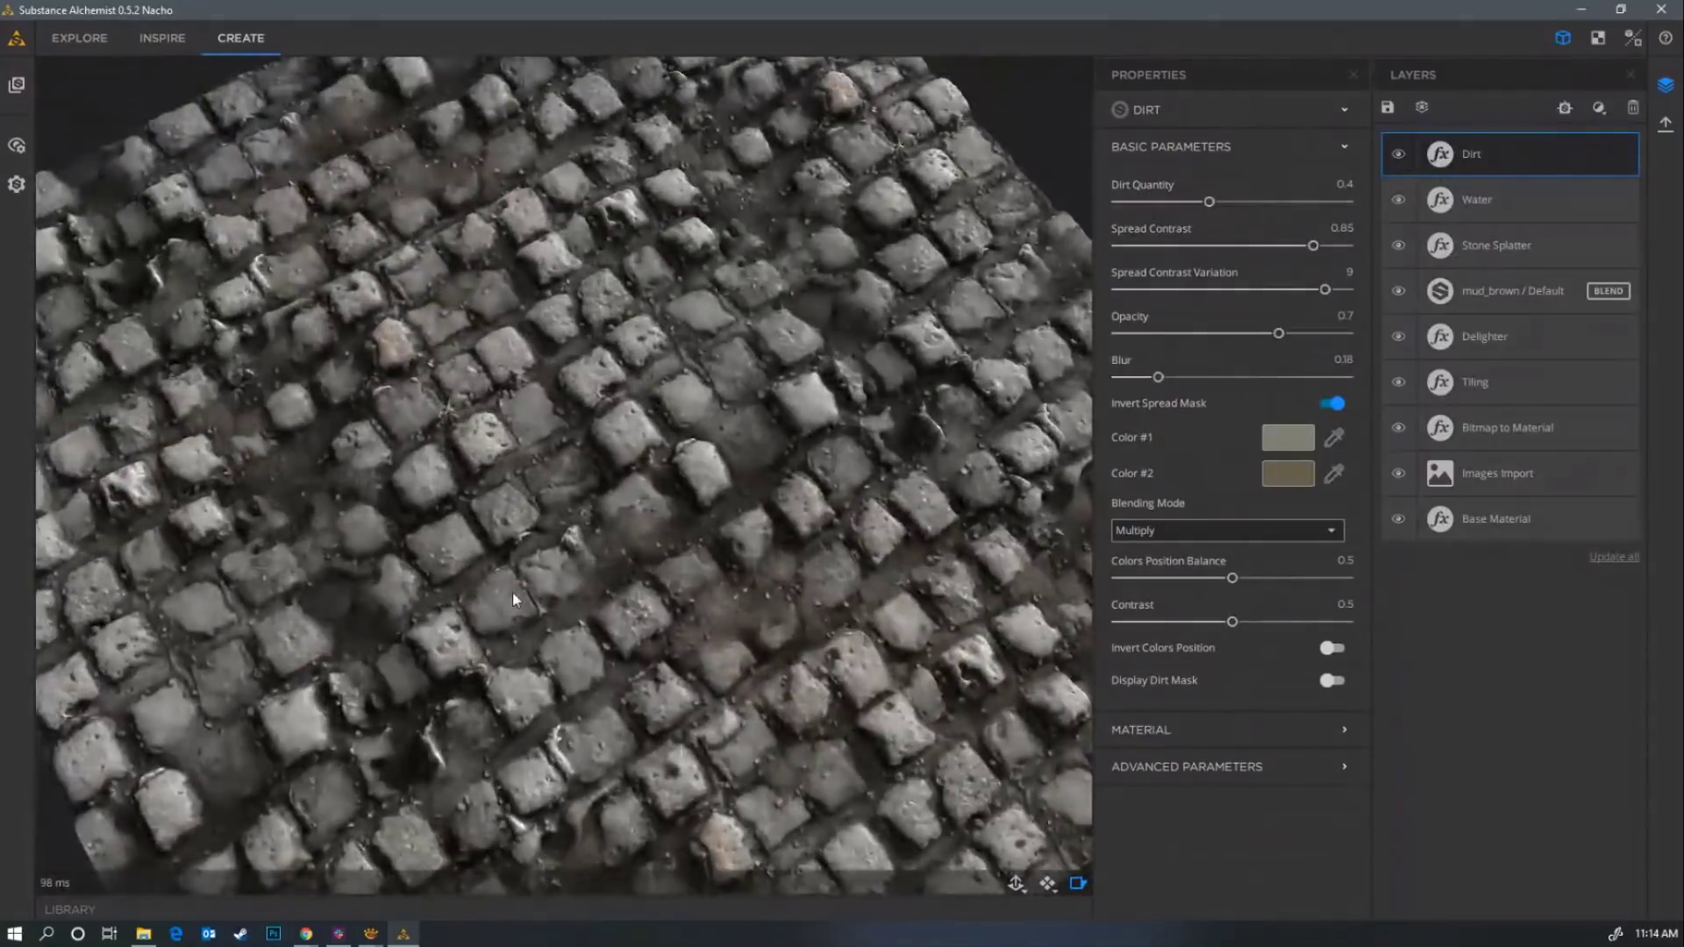
{"action": "scroll", "coordinate": [513, 592], "scroll_direction": "down", "scroll_amount": 2}
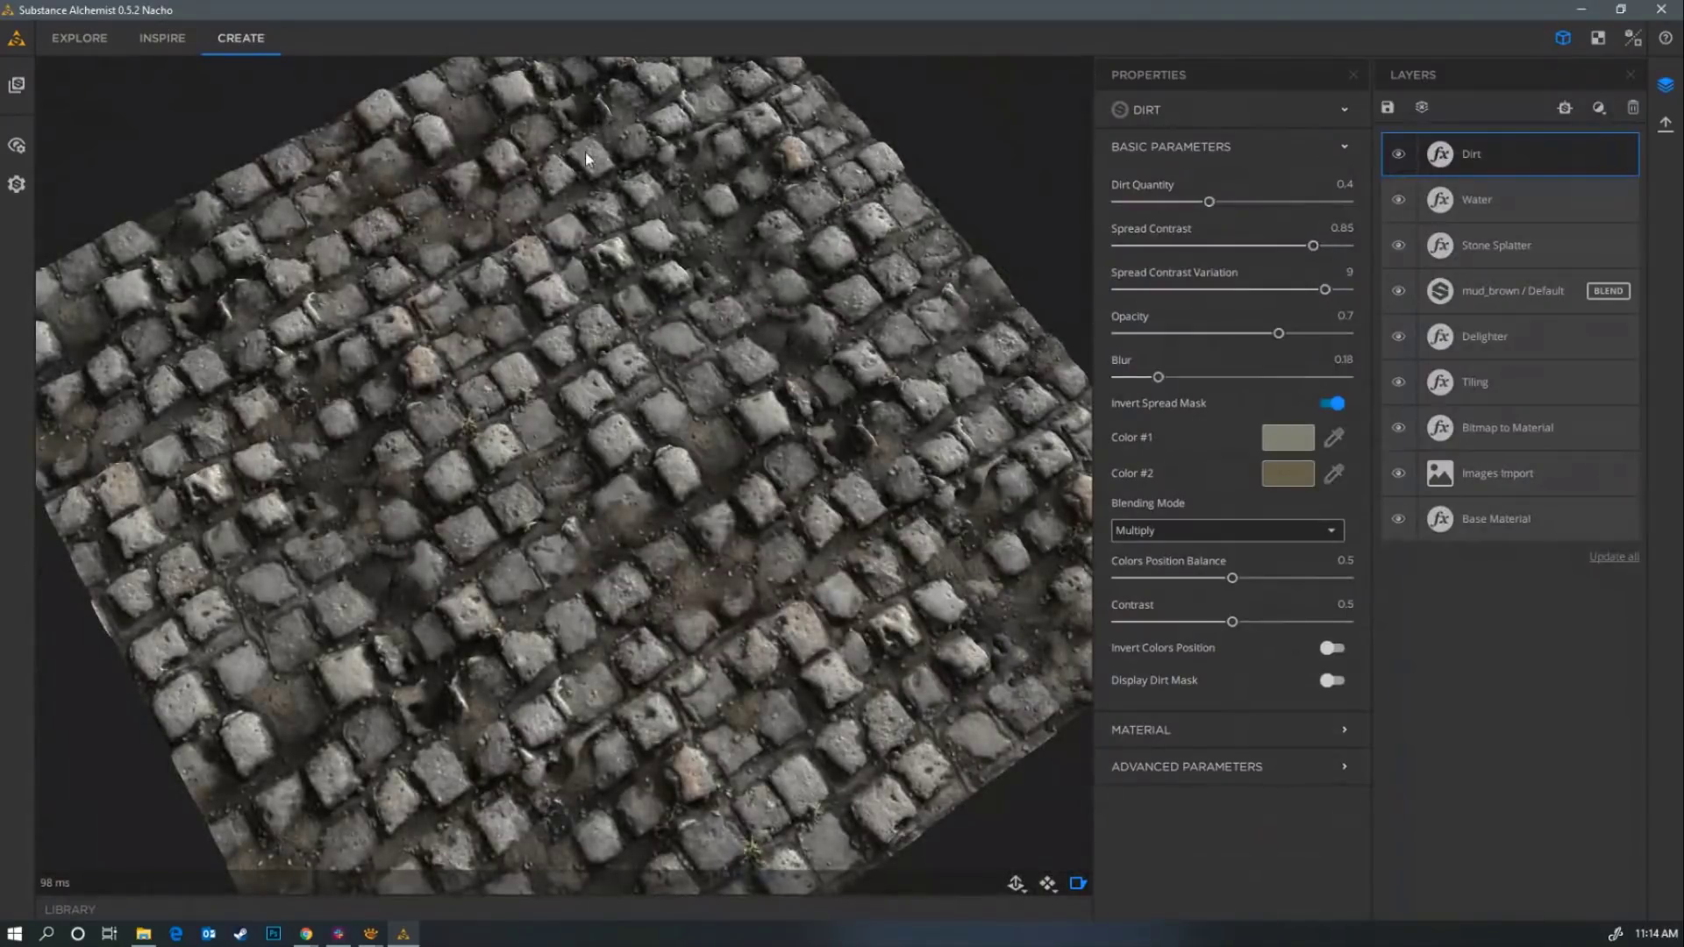
{"action": "left_click_drag", "start_coordinate": [498, 481], "coordinate": [487, 675]}
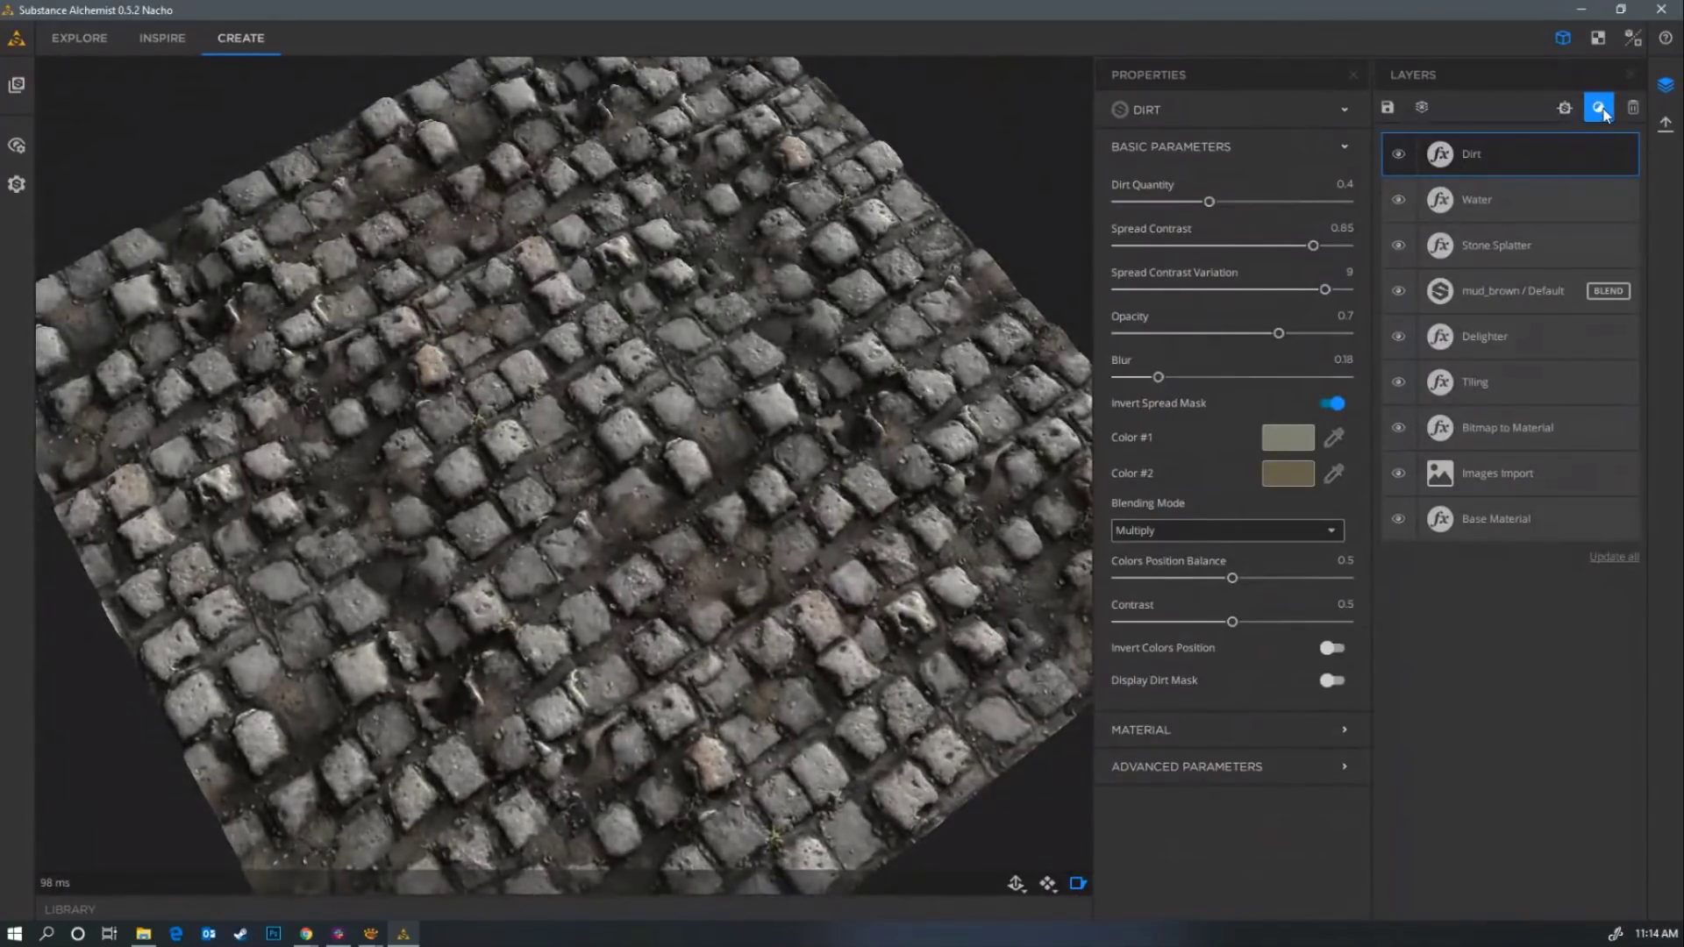
Show the 3D and 2D views side by side and add a Clone Patch layer on top of the Dirt layer.
{"action": "left_click", "coordinate": [1633, 38]}
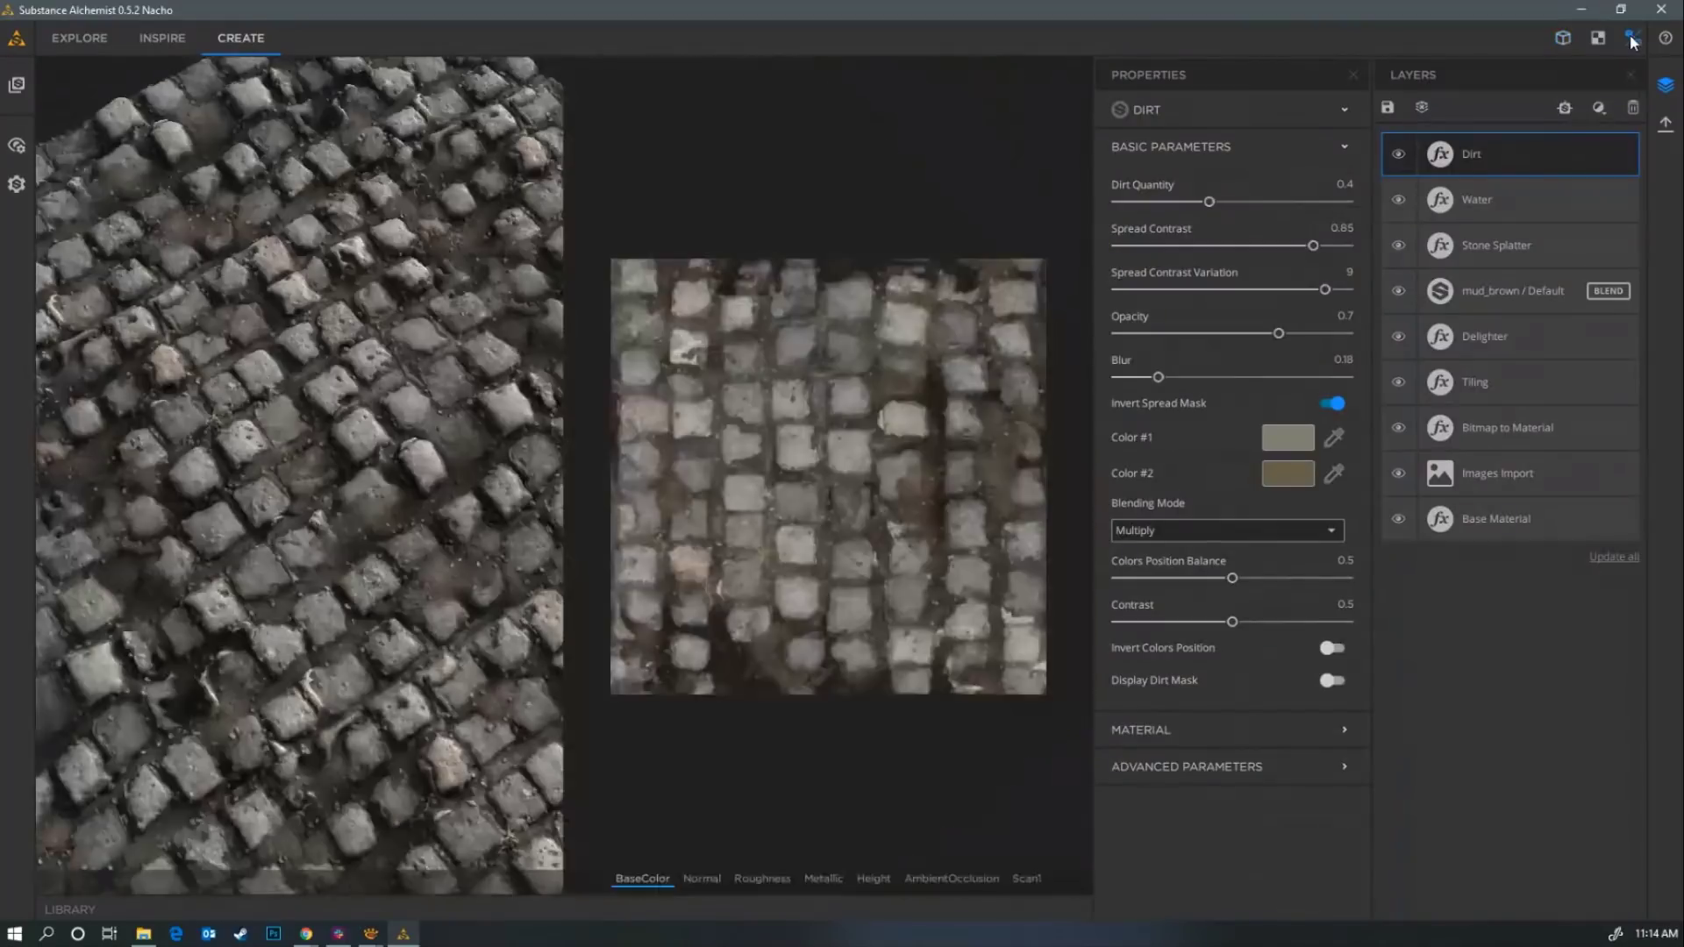
{"action": "left_click", "coordinate": [1606, 106]}
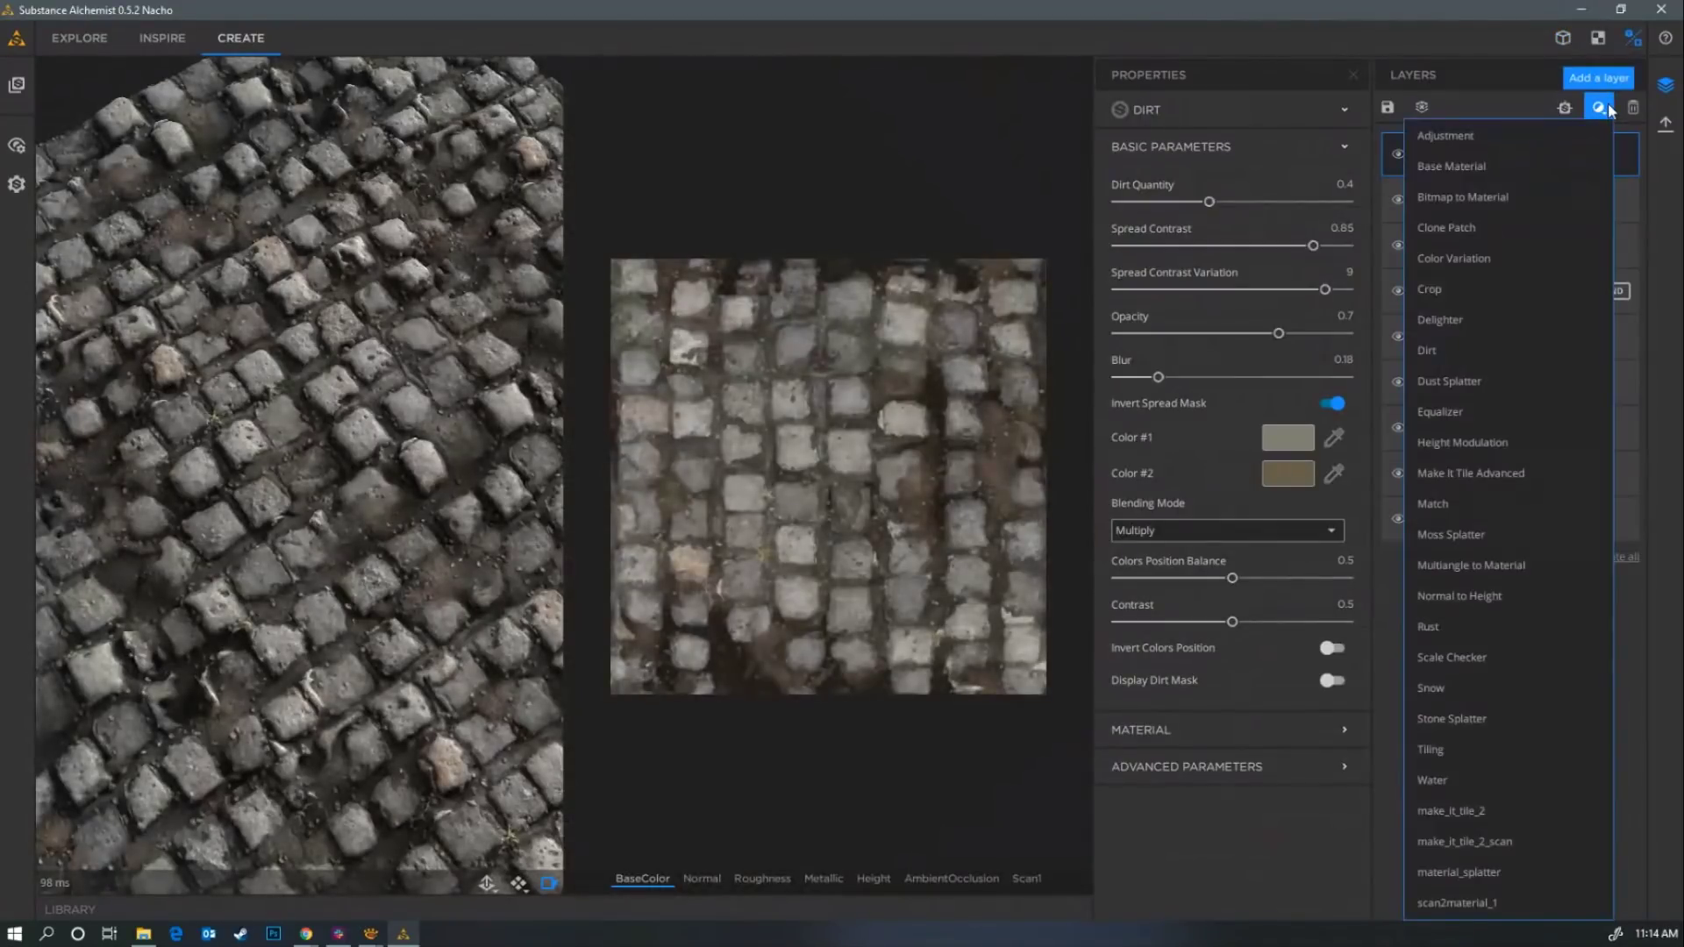
{"action": "left_click", "coordinate": [1479, 227]}
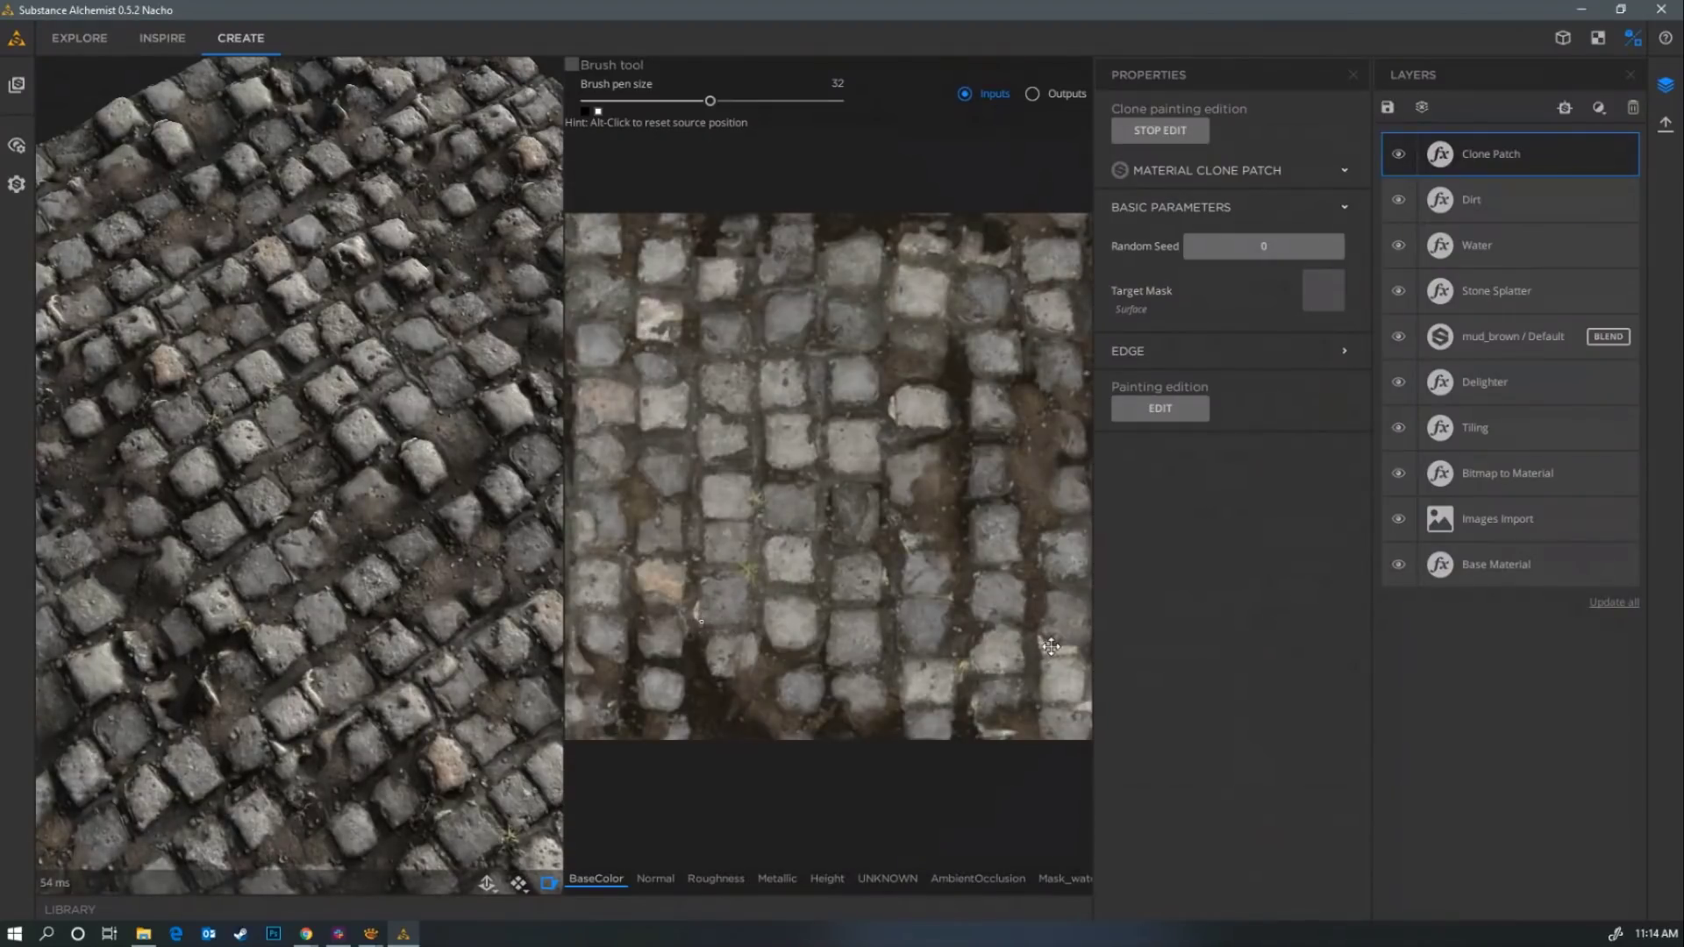
Paint a clone stroke near the right edge of the BaseColor map, then inspect the layer's Outputs and the 3D surface.
{"action": "left_click_drag", "start_coordinate": [1047, 647], "coordinate": [1073, 598]}
{"action": "left_click", "coordinate": [1032, 94]}
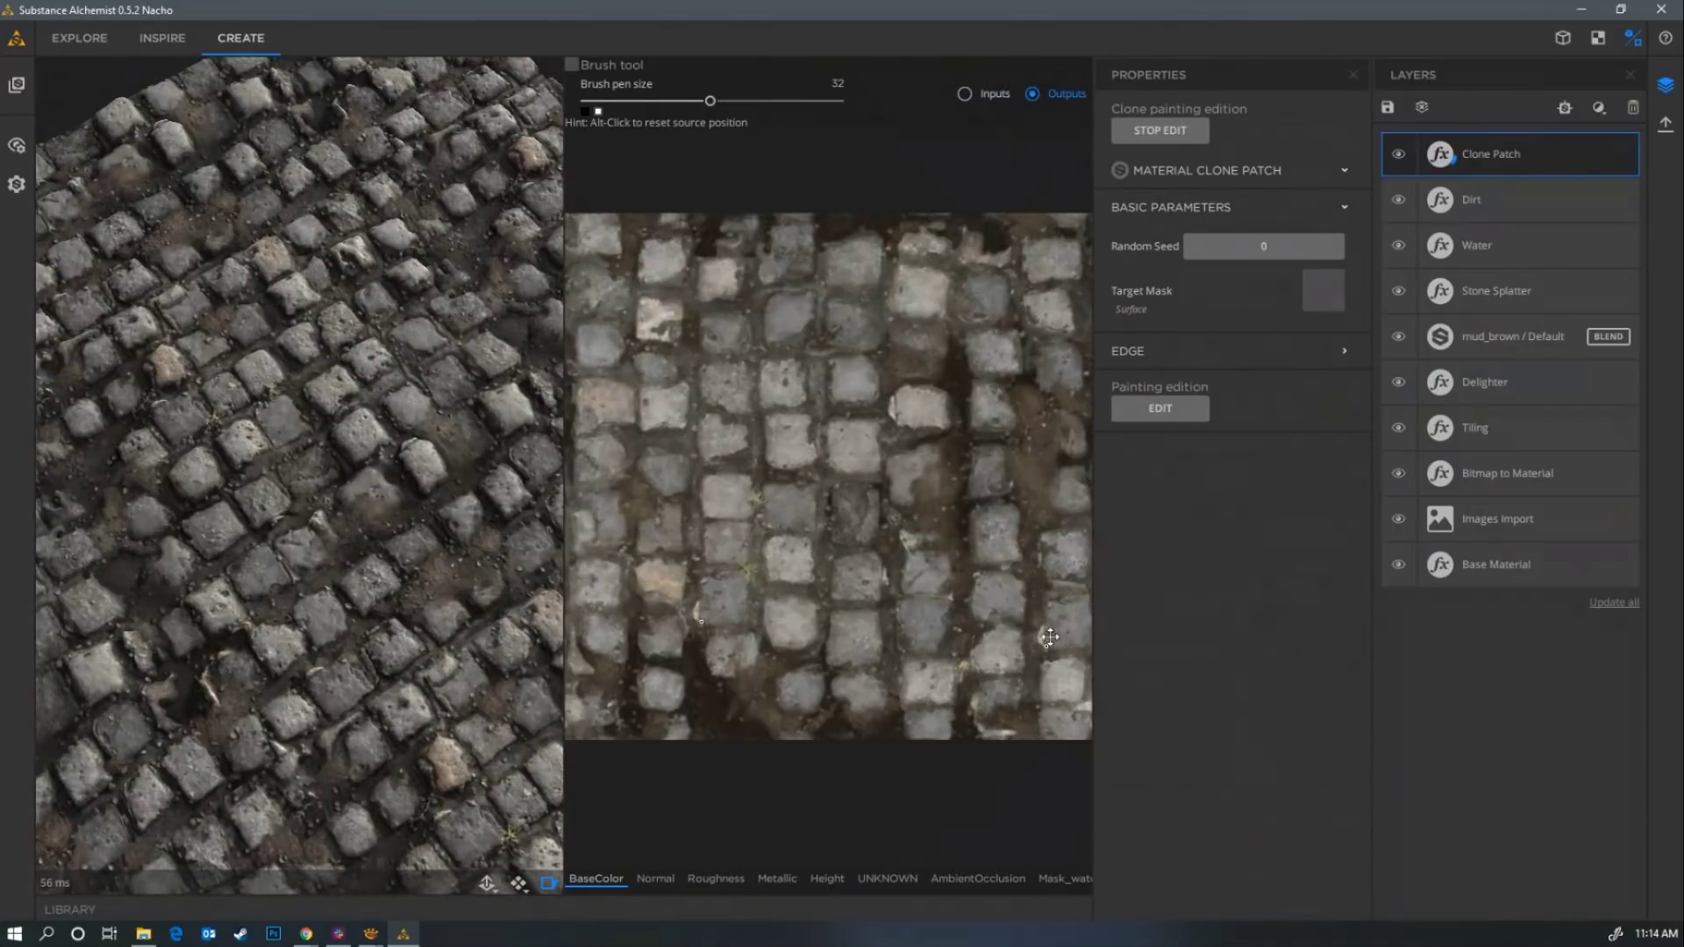
{"action": "left_click_drag", "start_coordinate": [232, 646], "coordinate": [292, 676]}
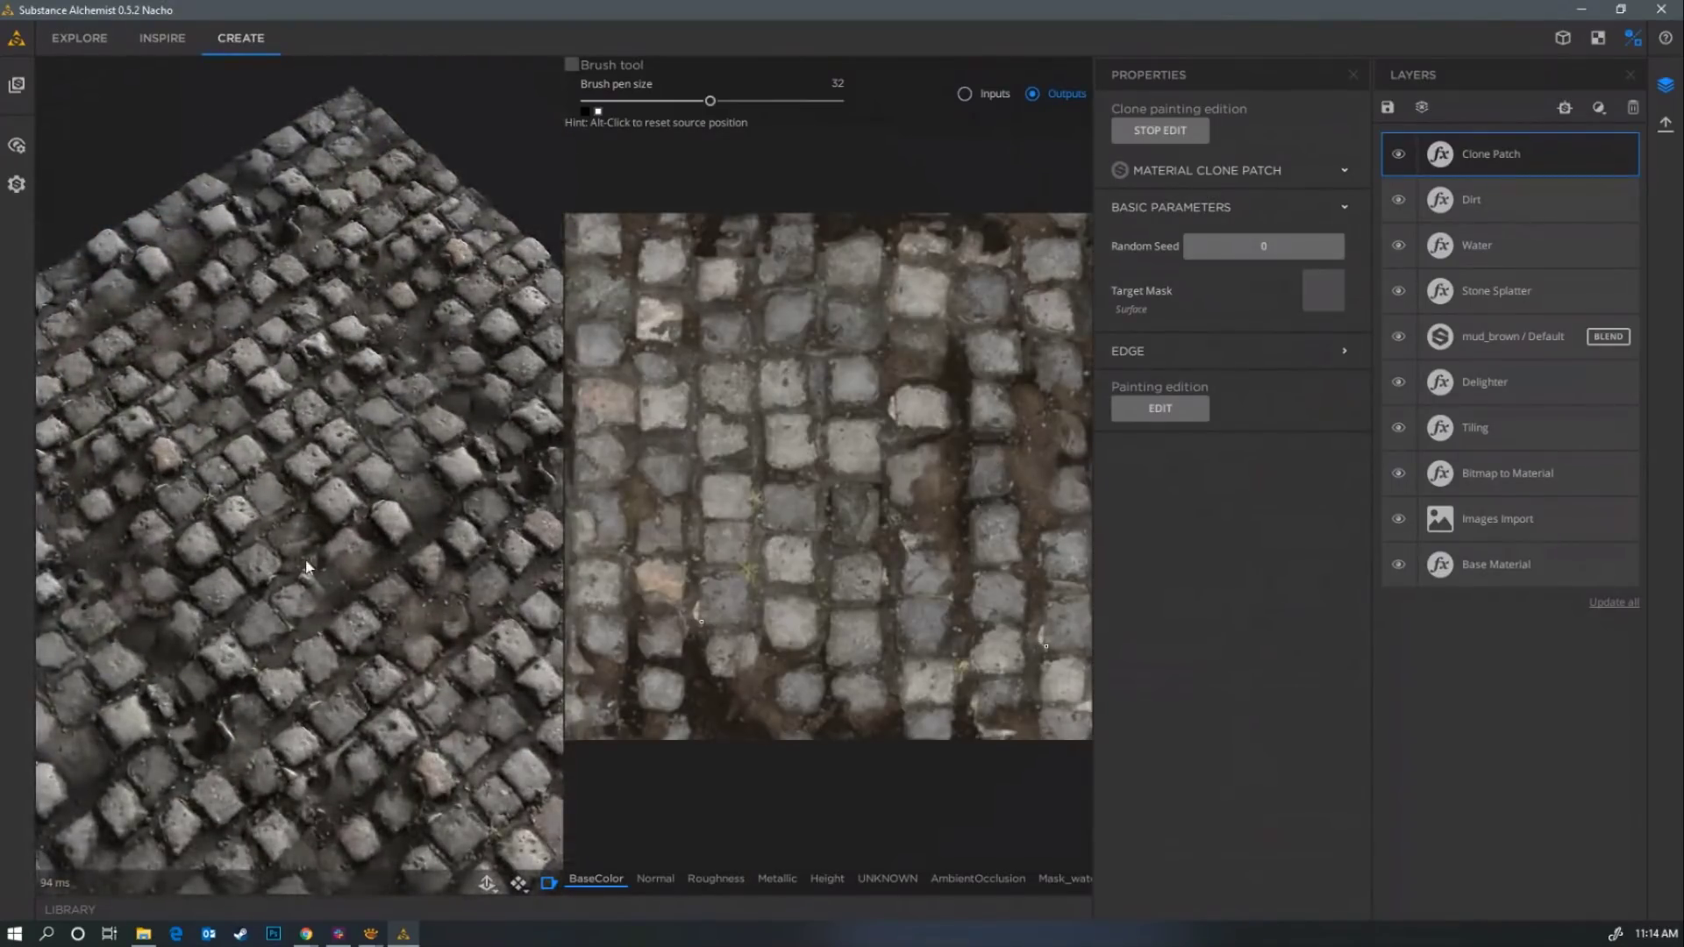
{"action": "left_click_drag", "start_coordinate": [319, 575], "coordinate": [428, 523]}
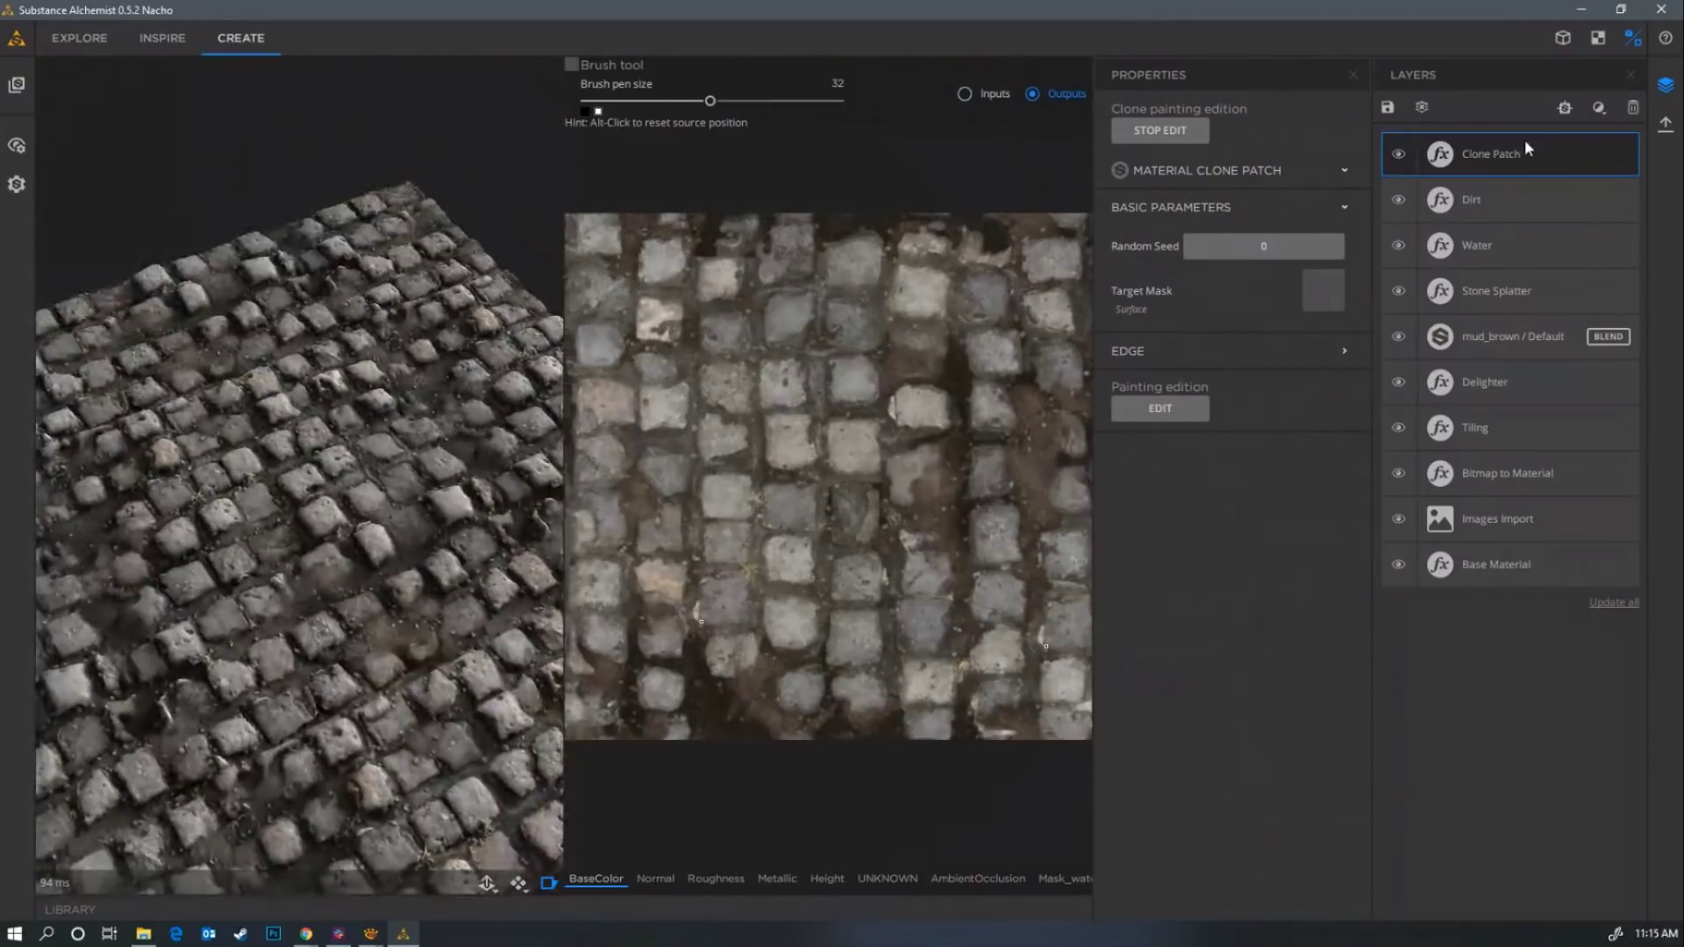
Add an Adjustment layer above the Clone Patch and set its albedo Post Sharpen Intensity to 0.53.
{"action": "left_click", "coordinate": [1598, 107]}
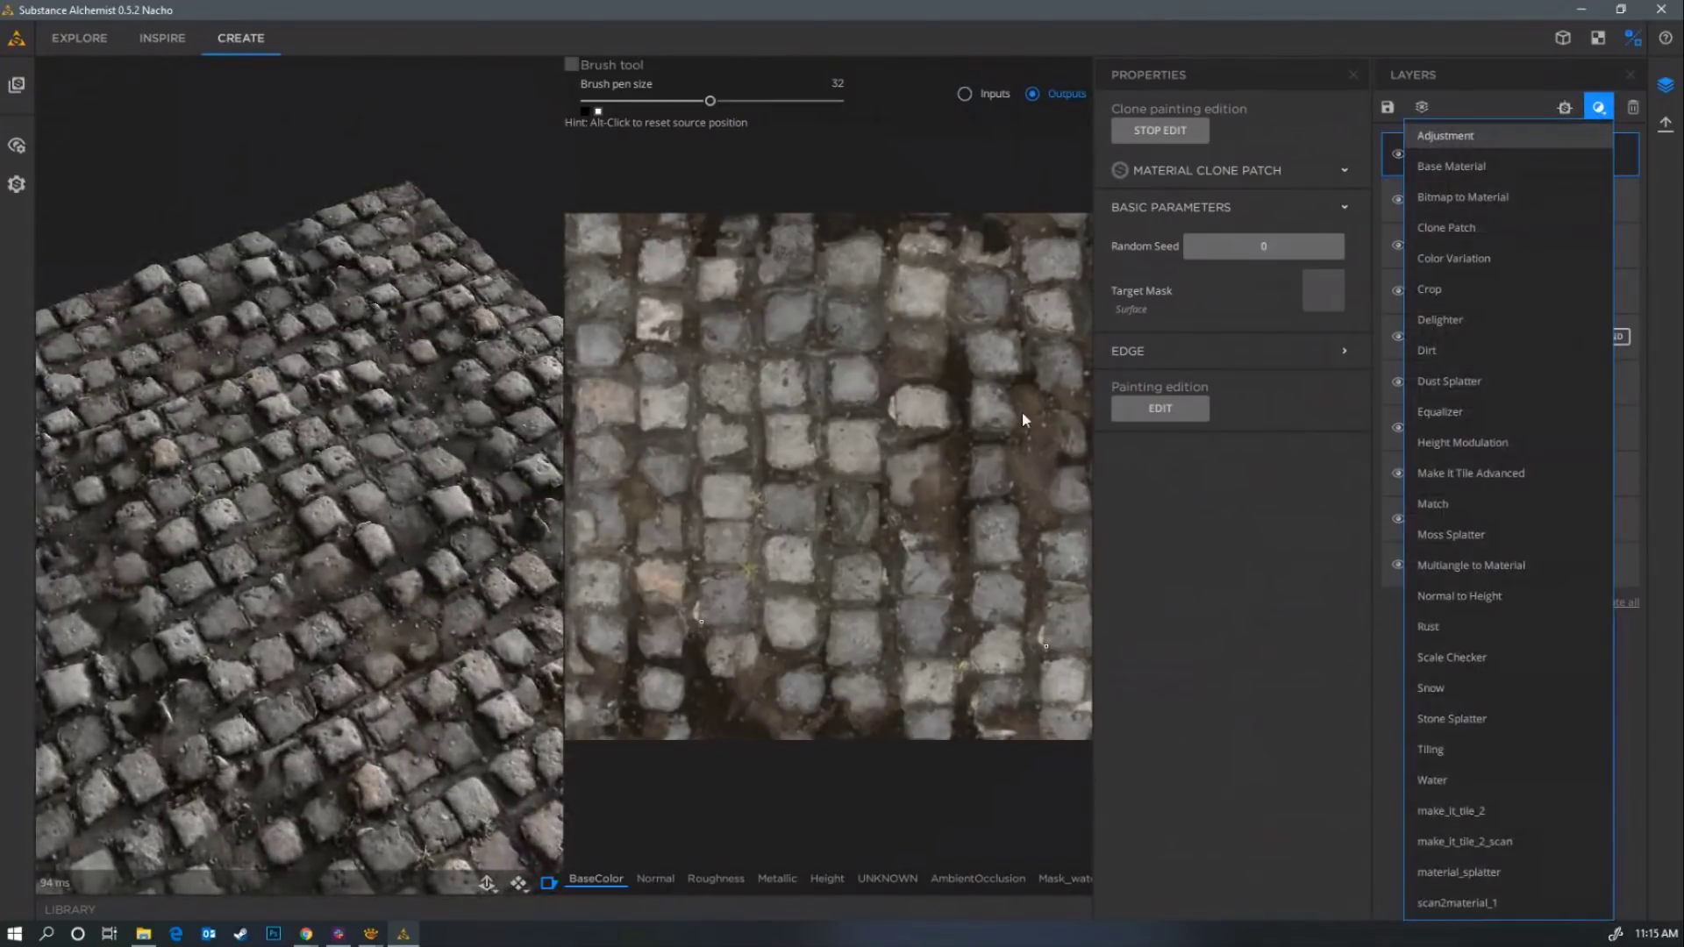
{"action": "scroll", "coordinate": [814, 498], "scroll_direction": "up", "scroll_amount": 5}
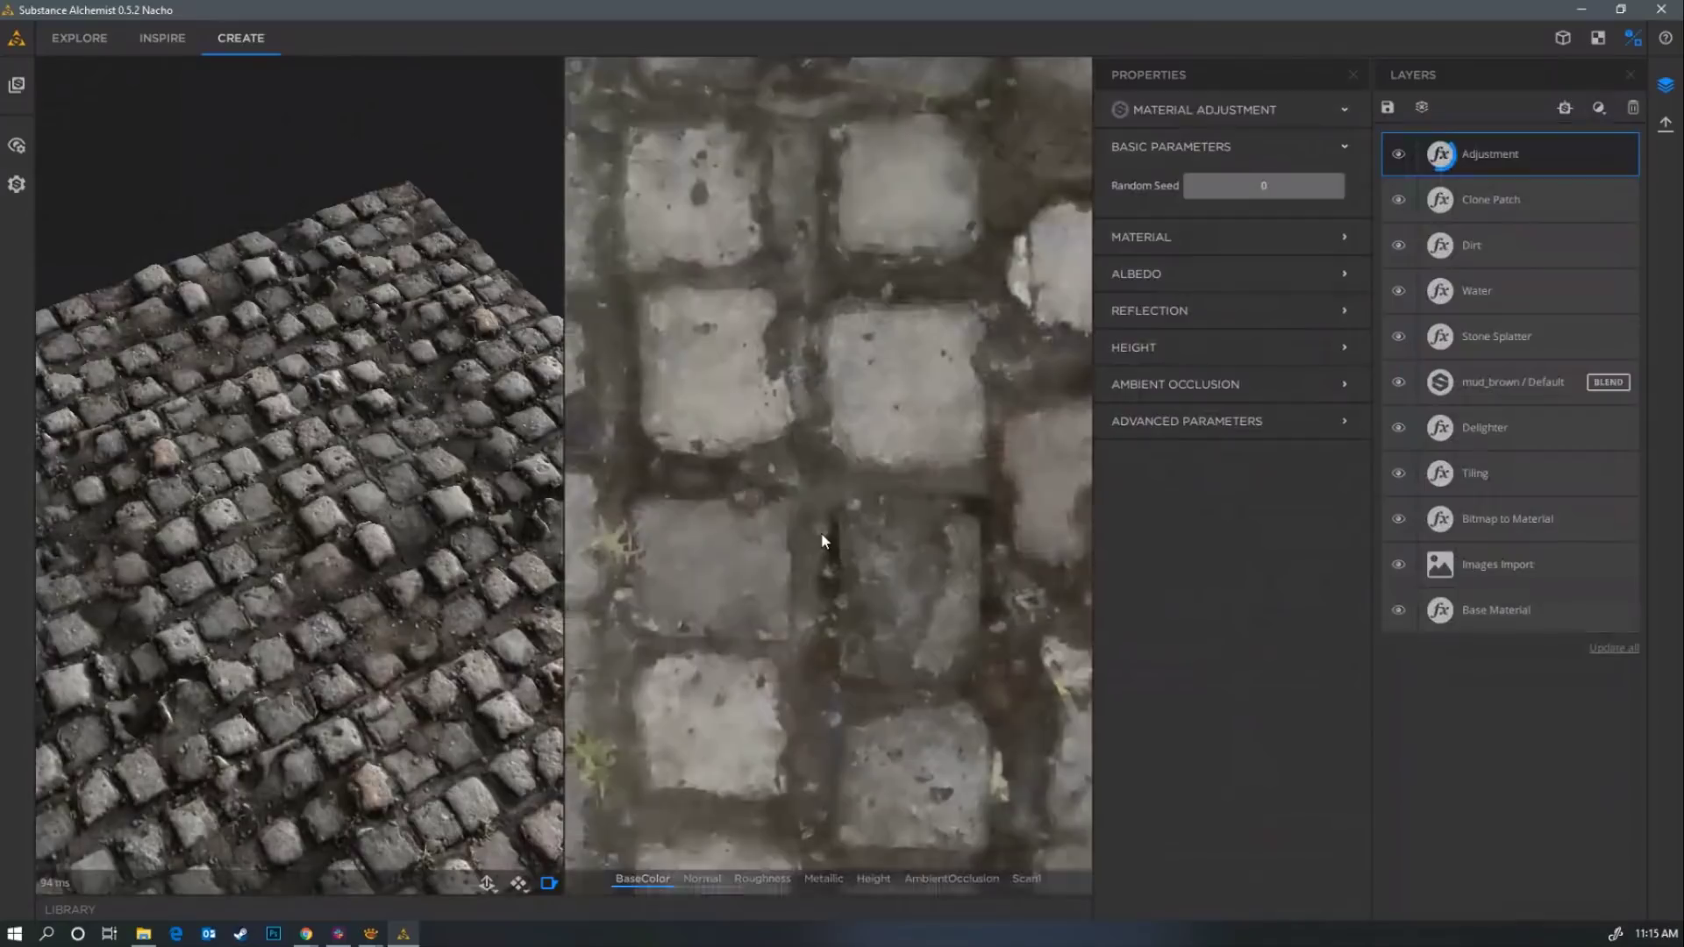
{"action": "scroll", "coordinate": [816, 546], "scroll_direction": "up", "scroll_amount": 3}
{"action": "scroll", "coordinate": [802, 549], "scroll_direction": "down", "scroll_amount": 3}
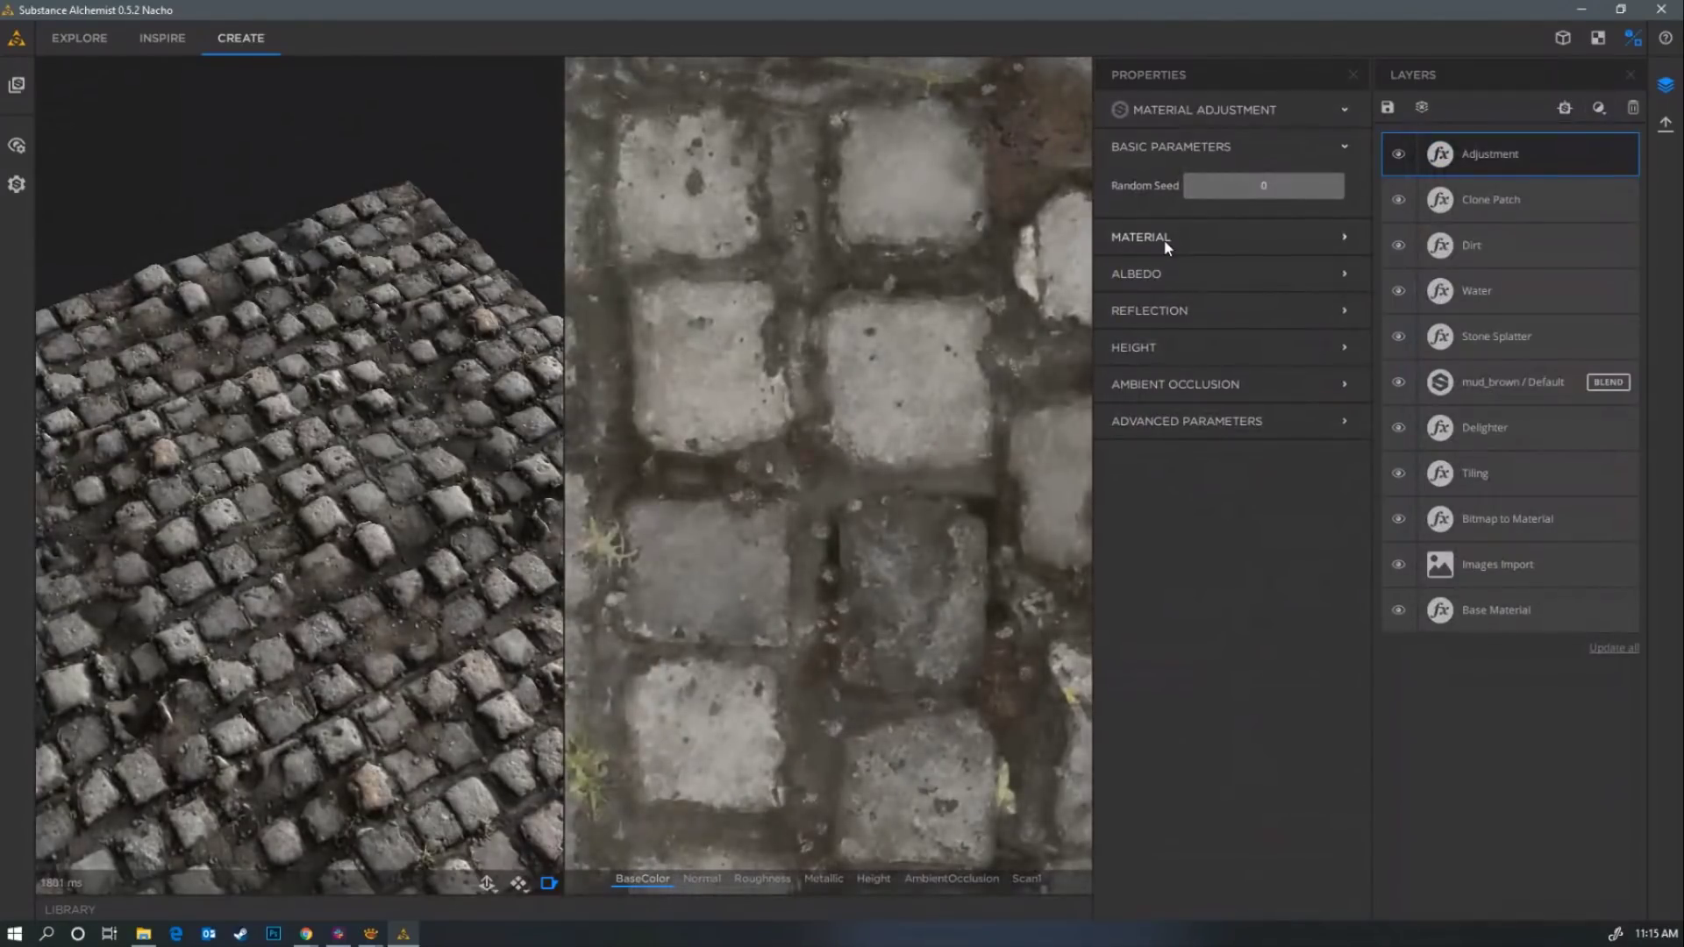
{"action": "left_click", "coordinate": [1156, 272]}
{"action": "left_click_drag", "start_coordinate": [1150, 329], "coordinate": [1239, 331]}
{"action": "scroll", "coordinate": [834, 499], "scroll_direction": "down", "scroll_amount": 5}
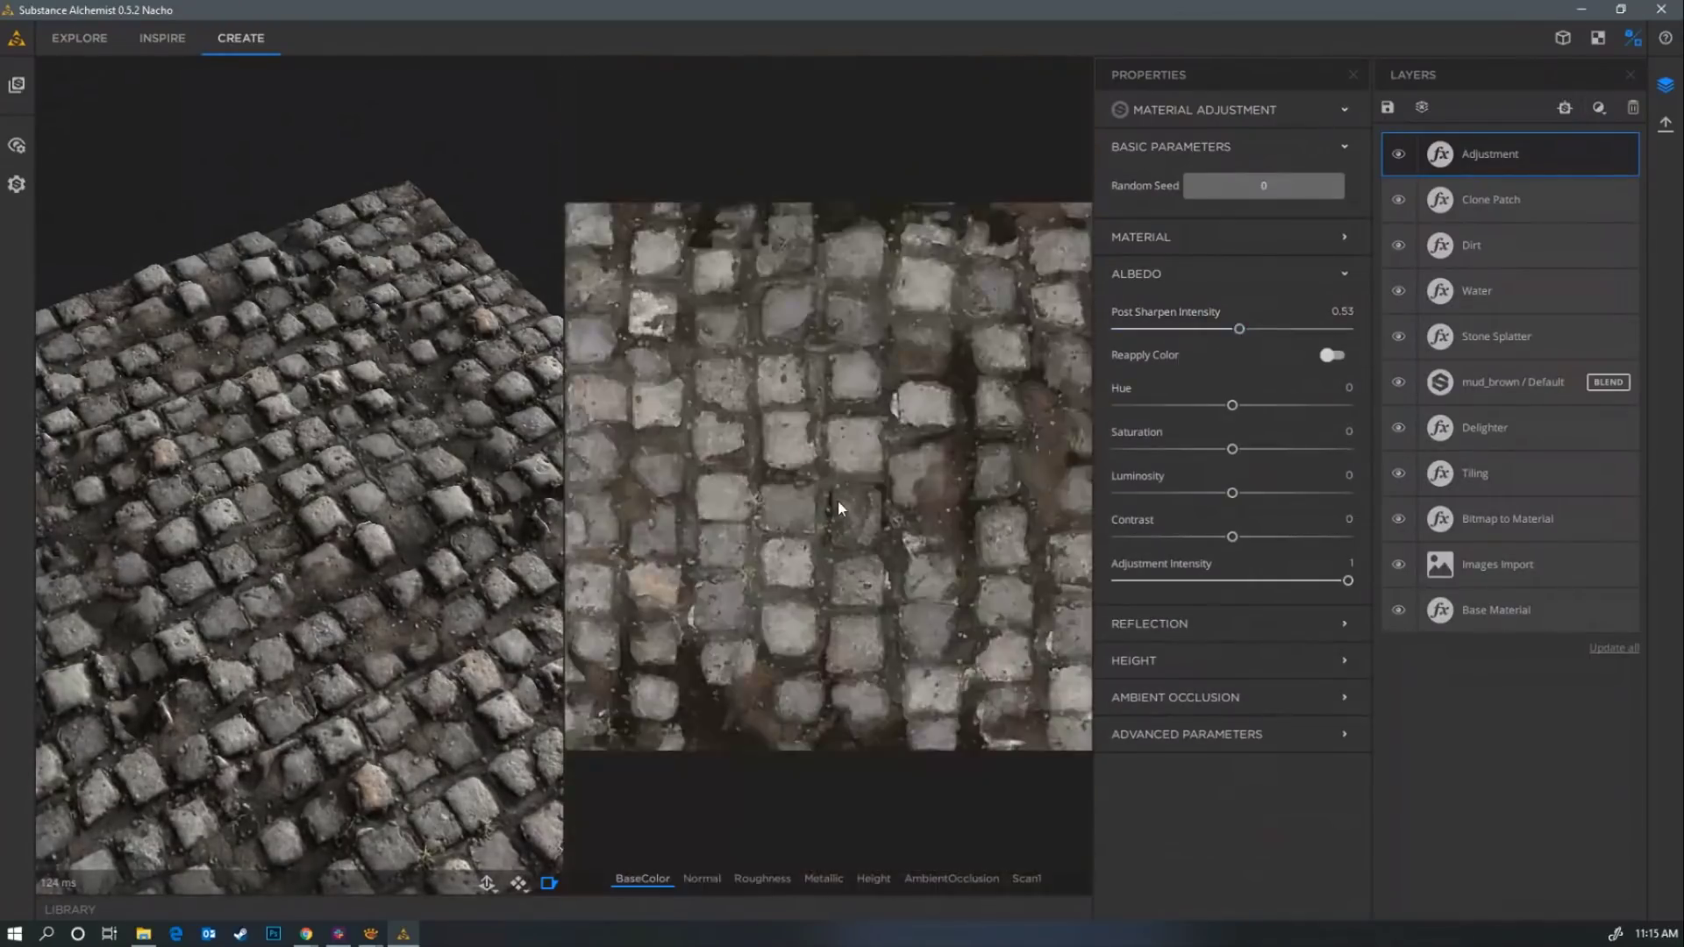
Inspect the sharpened cobblestones, and set the Stone Splatter layer's Pebbles Quantity to 0.07.
{"action": "scroll", "coordinate": [356, 552], "scroll_direction": "up", "scroll_amount": 10}
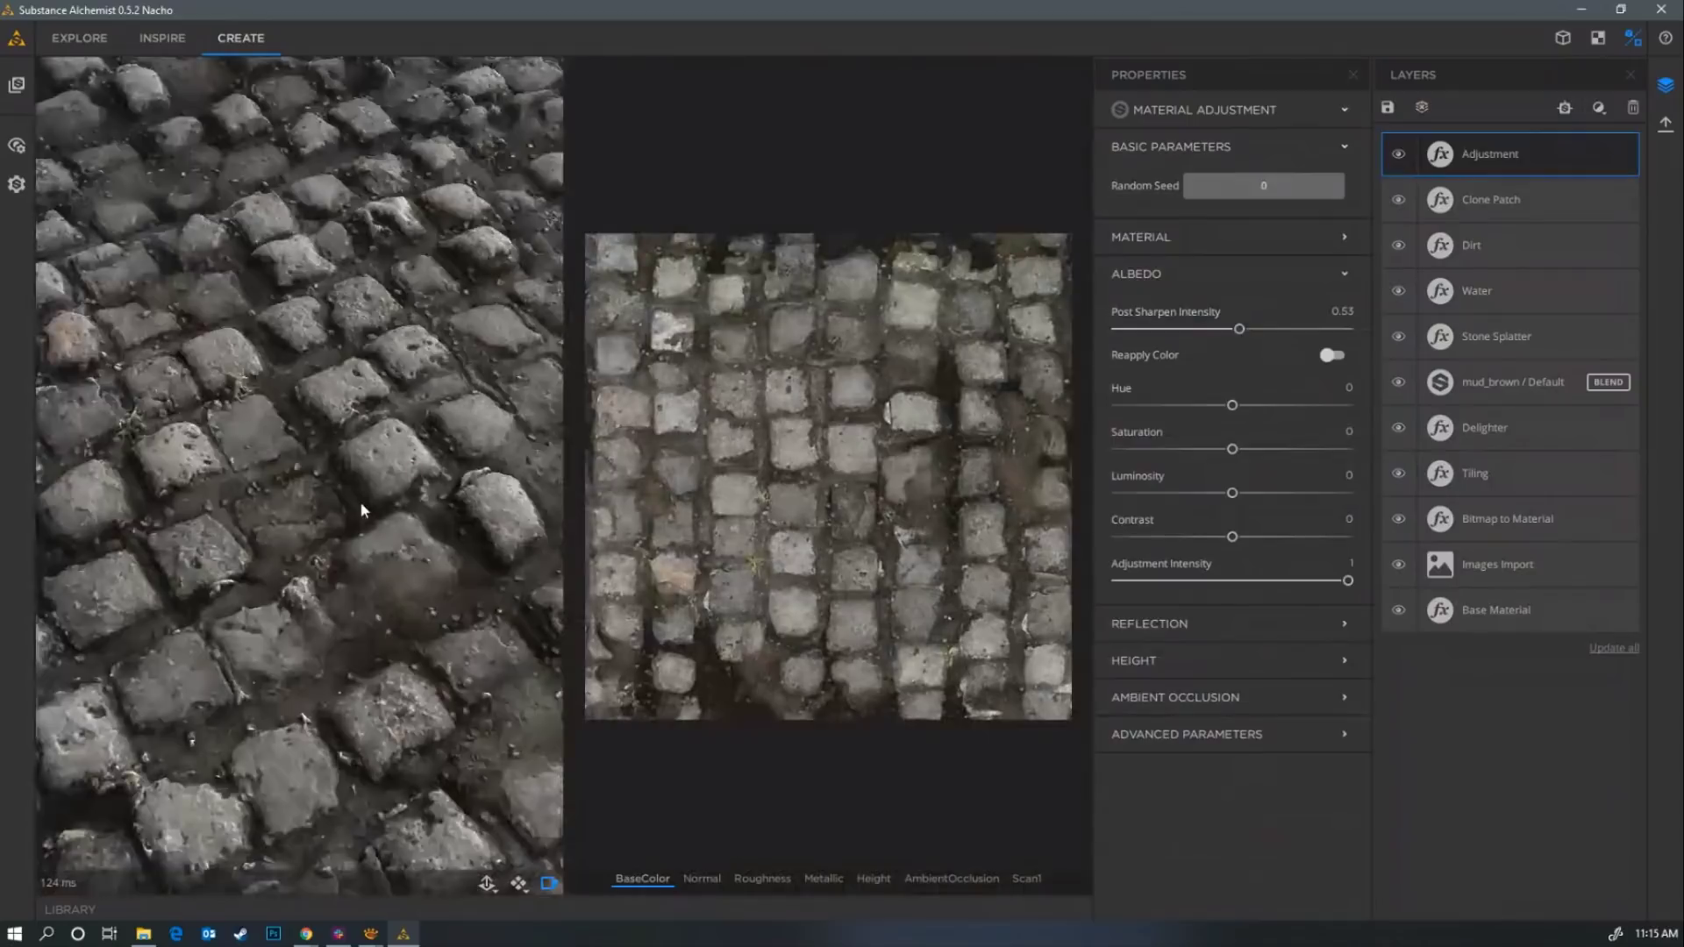
{"action": "left_click_drag", "start_coordinate": [360, 545], "coordinate": [417, 535]}
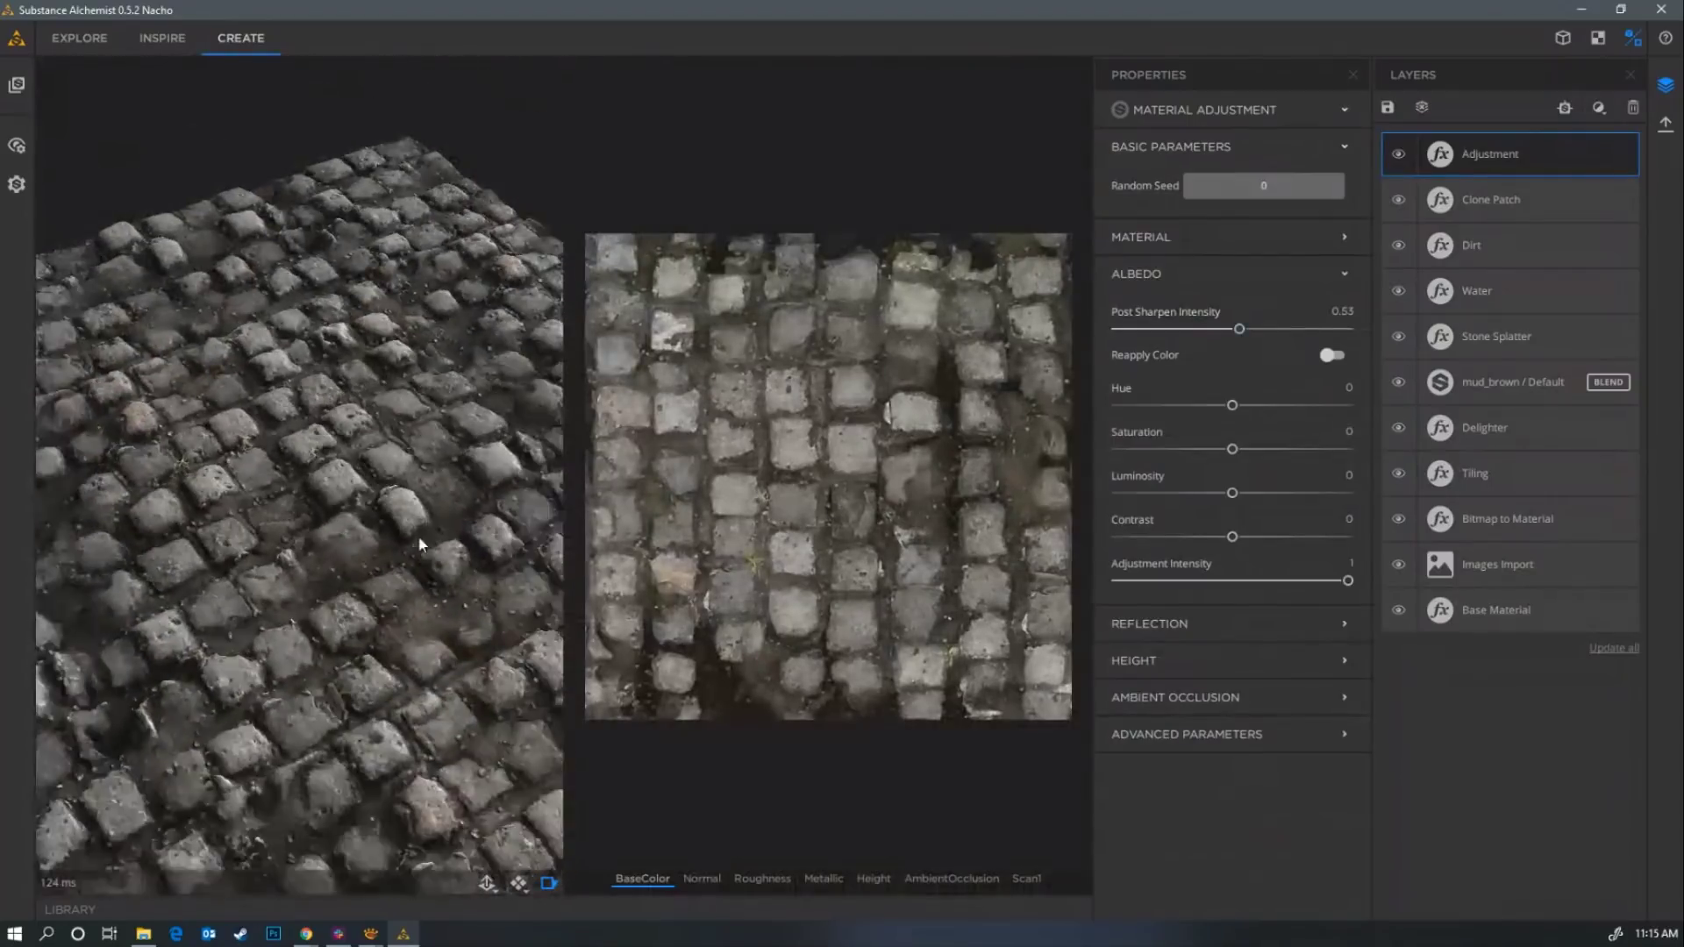
{"action": "left_click", "coordinate": [1530, 349]}
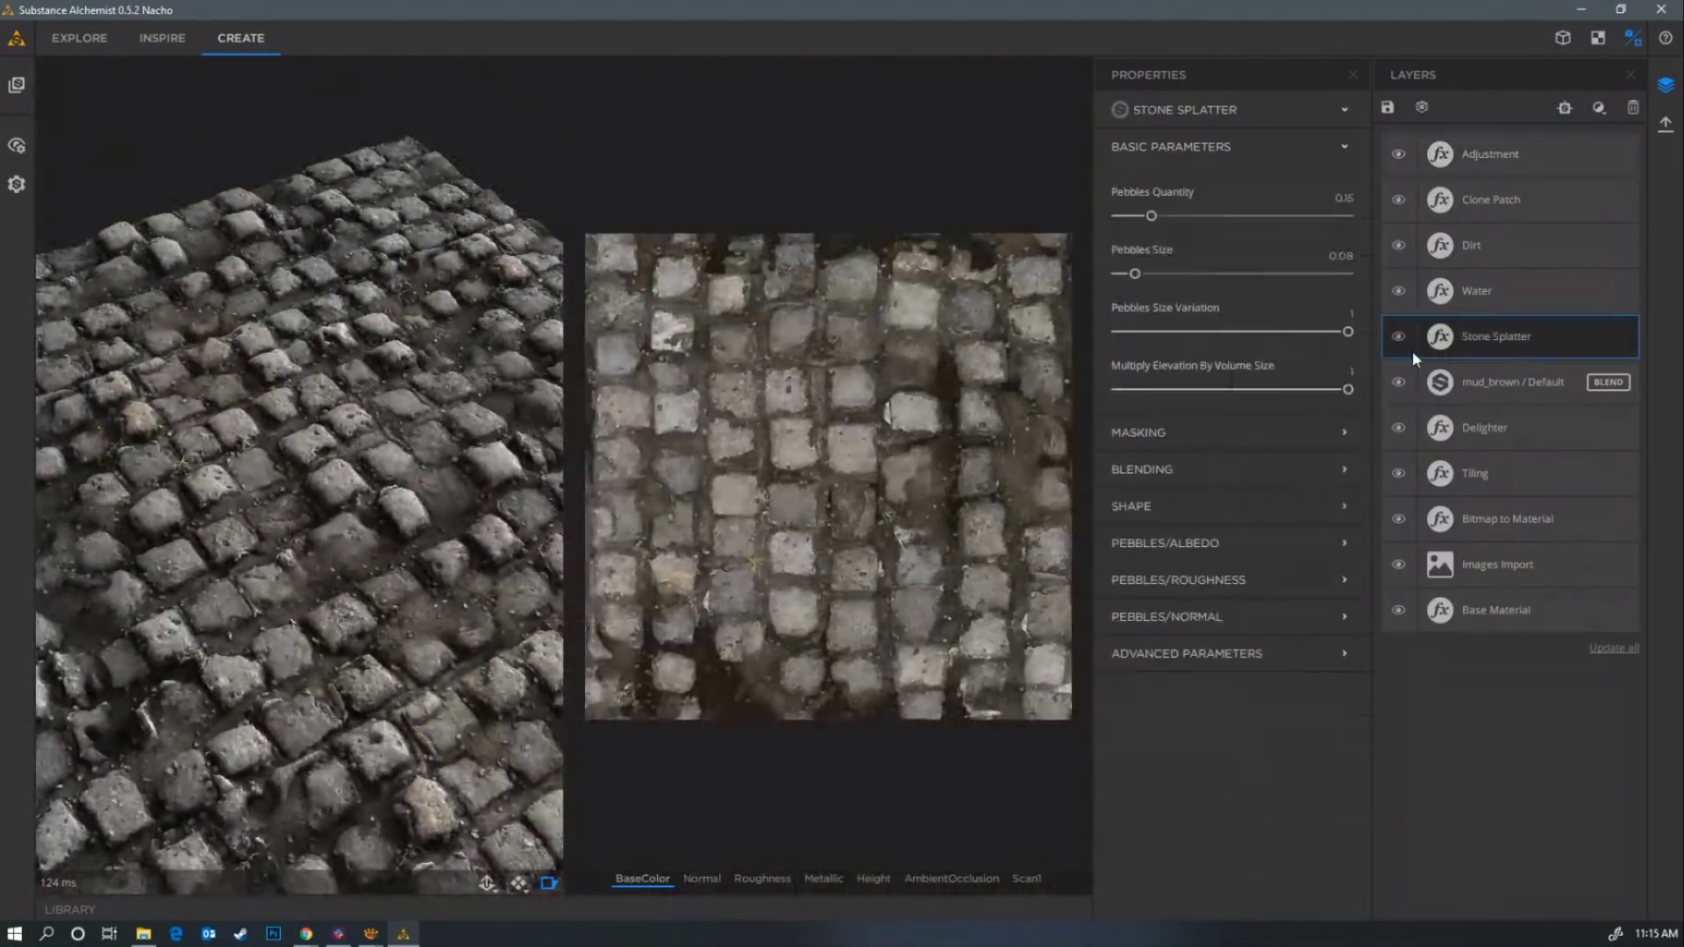
{"action": "left_click_drag", "start_coordinate": [1142, 207], "coordinate": [1134, 200]}
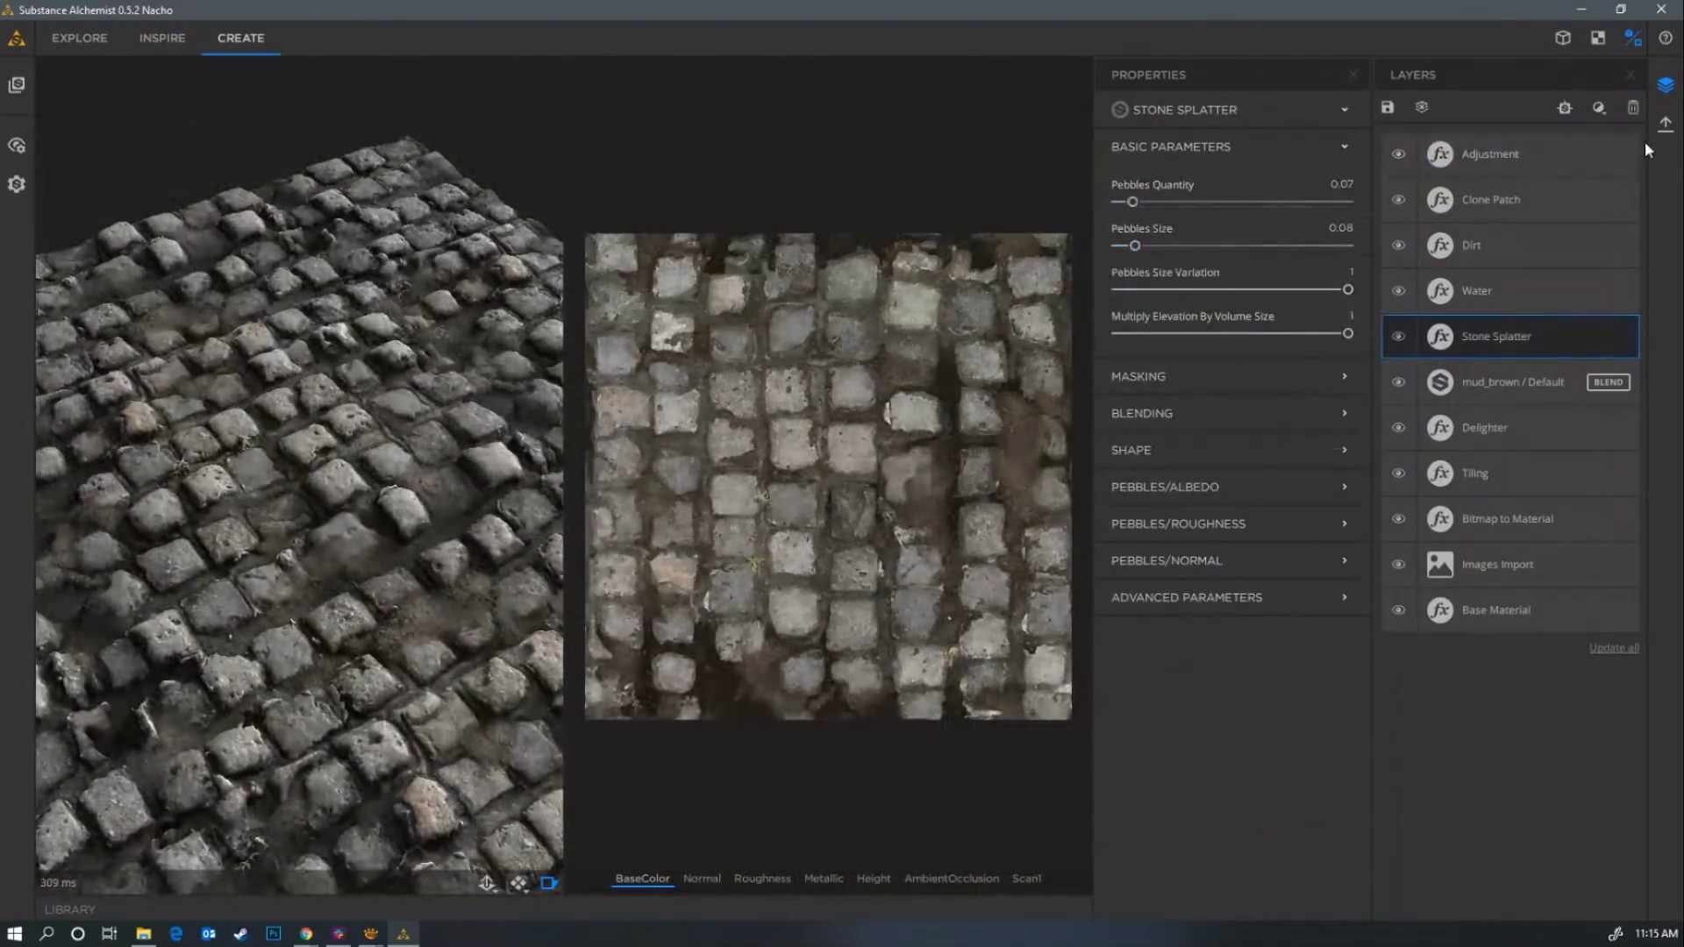
Review the file formats and output options for exporting the current material, and close the export settings without exporting.
{"action": "left_click", "coordinate": [1665, 125]}
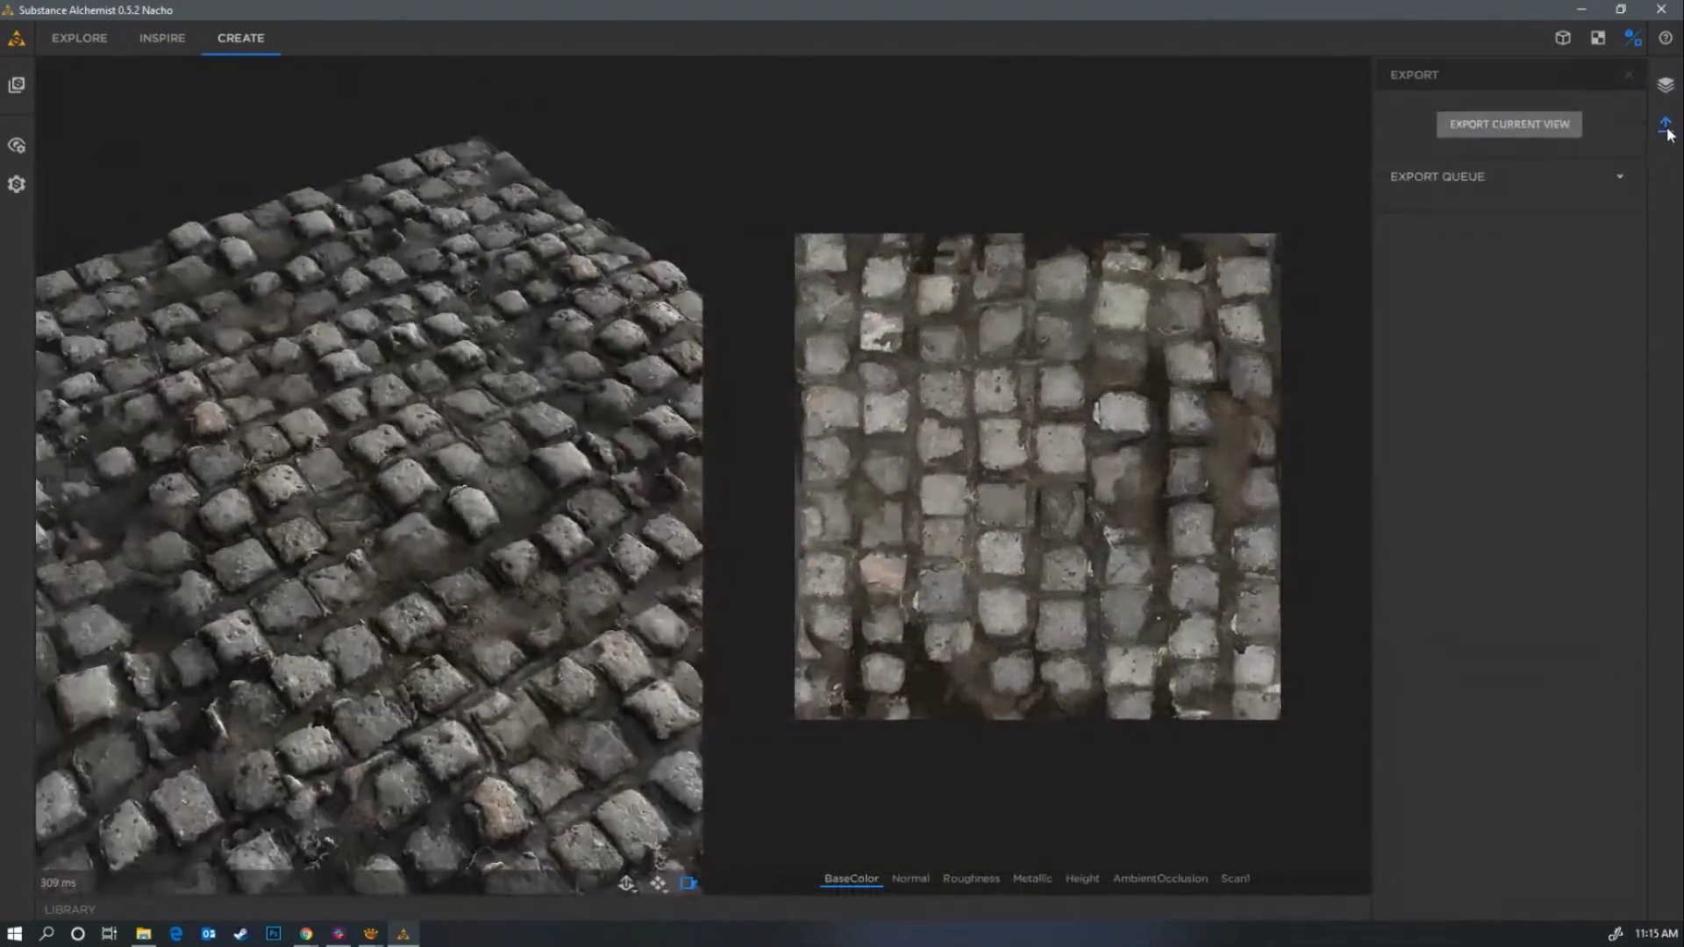
{"action": "left_click", "coordinate": [1508, 124]}
{"action": "left_click", "coordinate": [976, 334]}
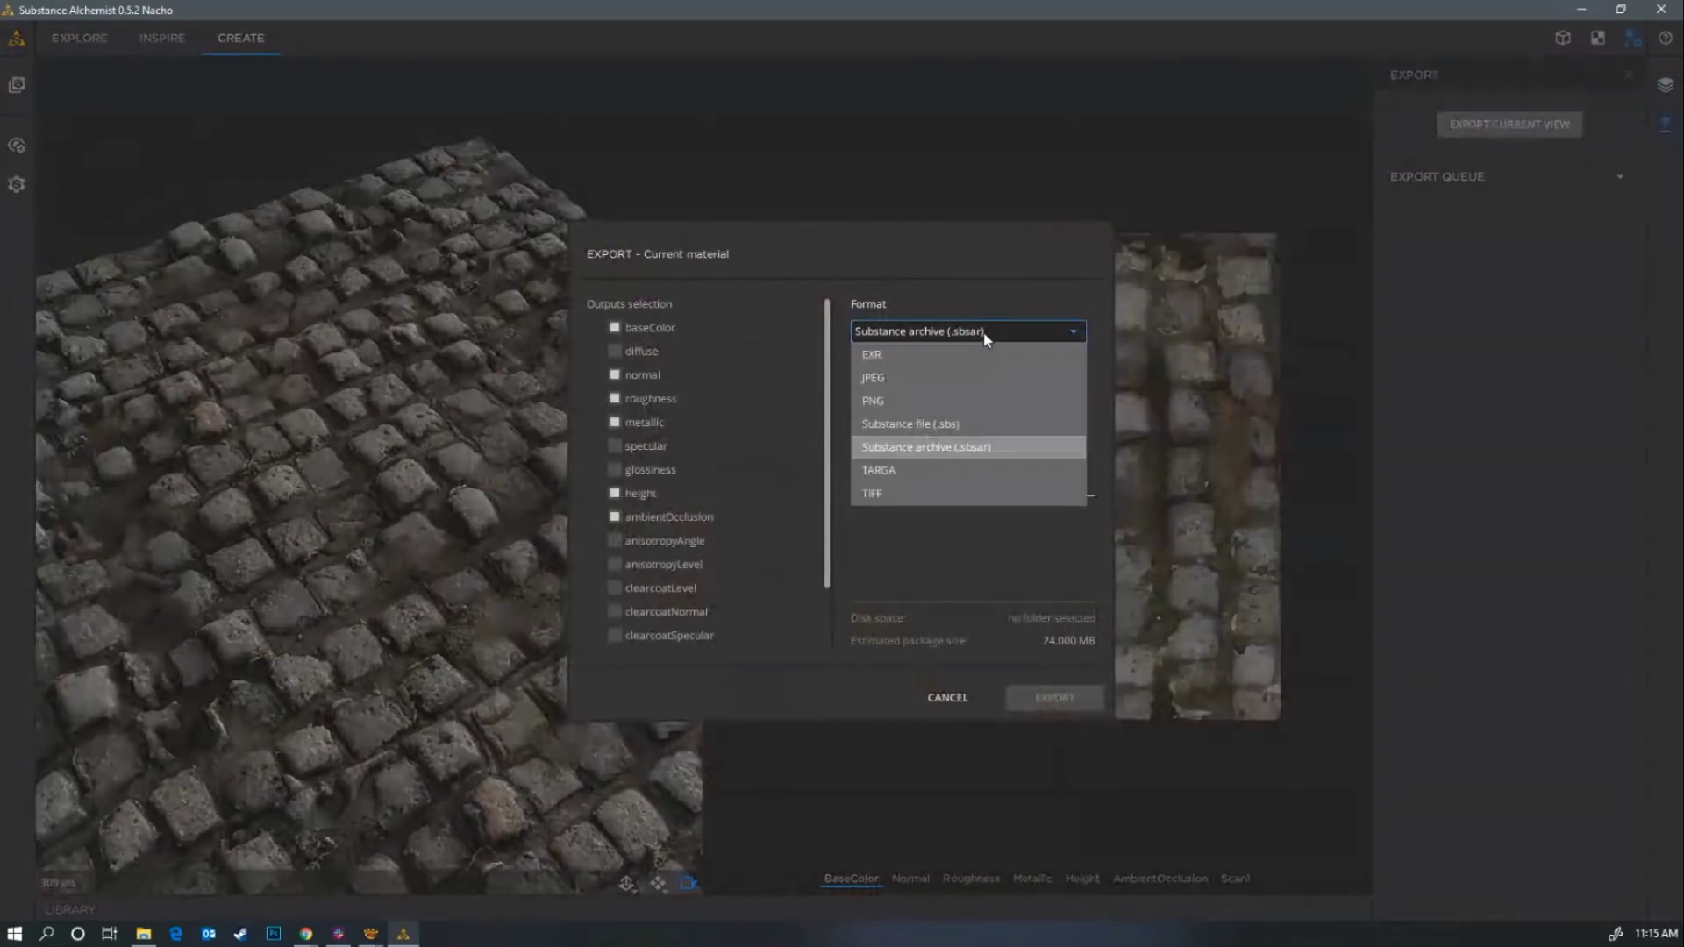
{"action": "left_click", "coordinate": [1003, 302]}
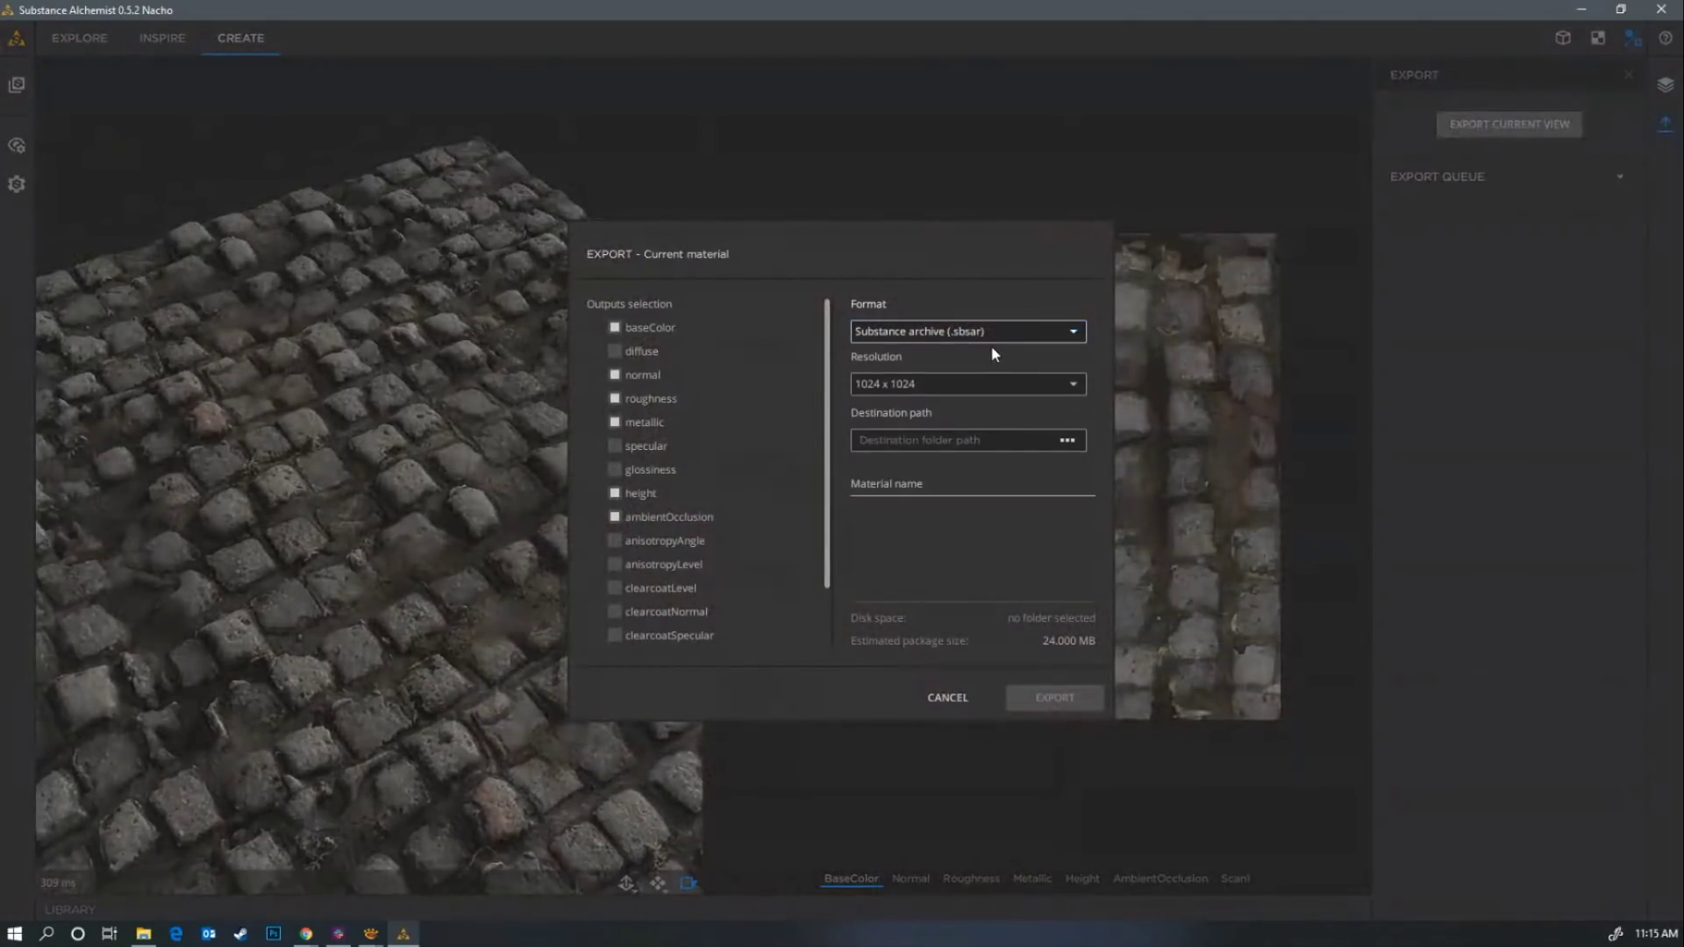
{"action": "left_click", "coordinate": [951, 698]}
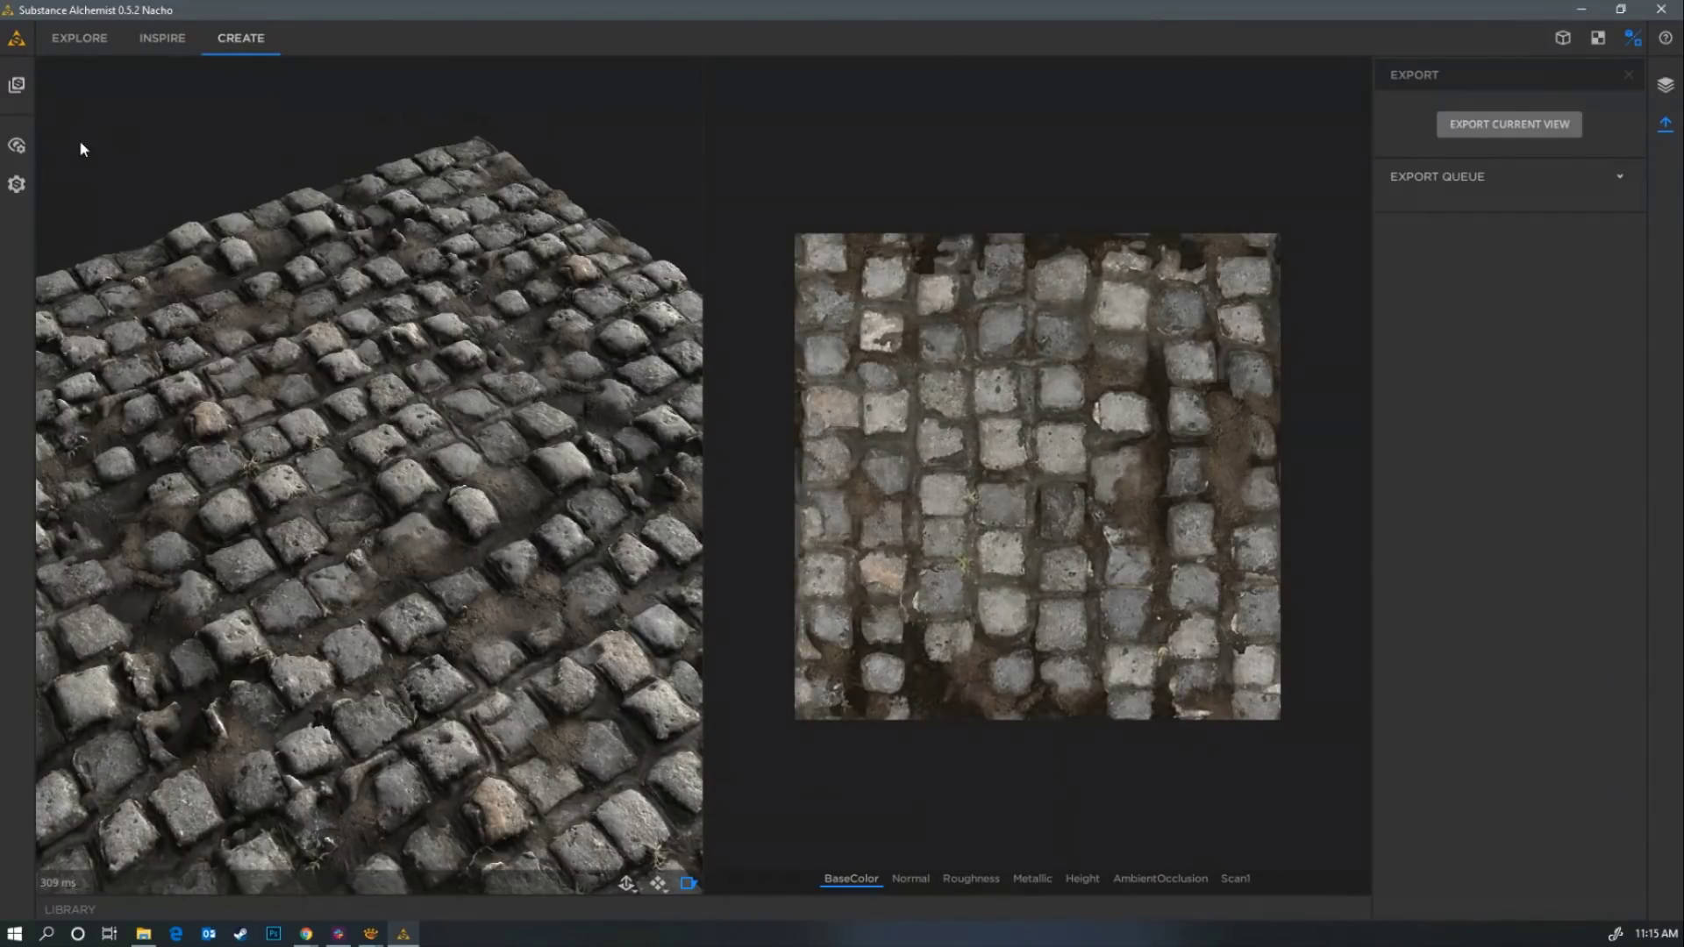
Clear the cobblestone layers to start an empty material, and show only the 3D view.
{"action": "left_click", "coordinate": [1665, 85]}
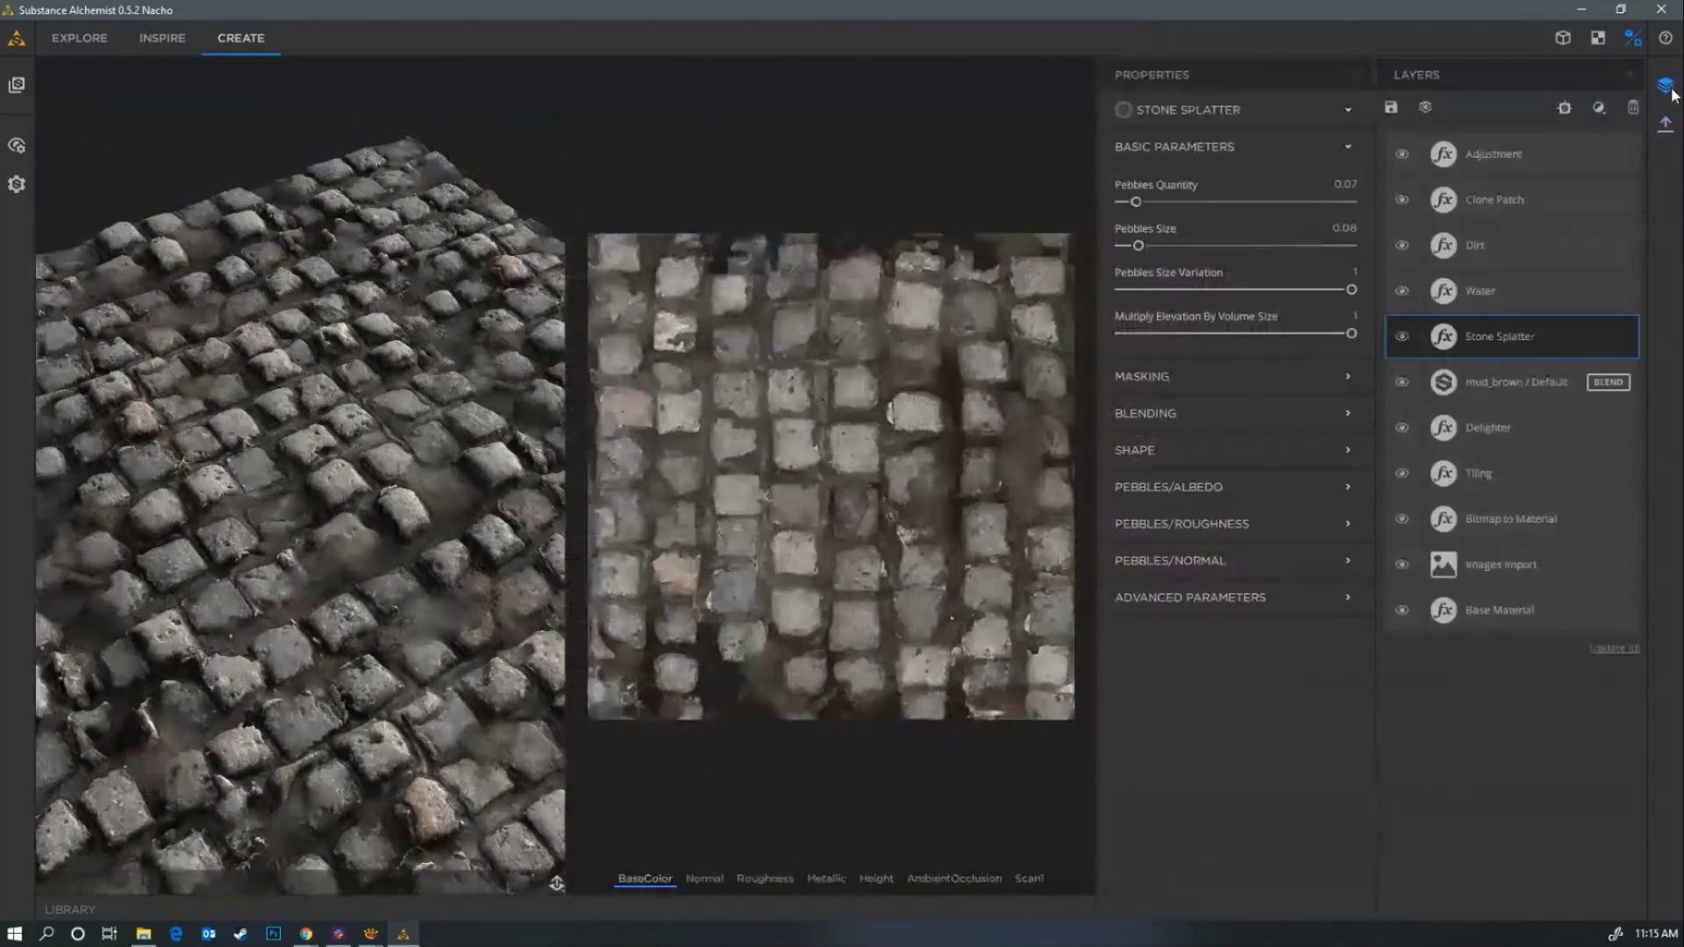
{"action": "left_click", "coordinate": [1427, 109]}
{"action": "left_click", "coordinate": [972, 532]}
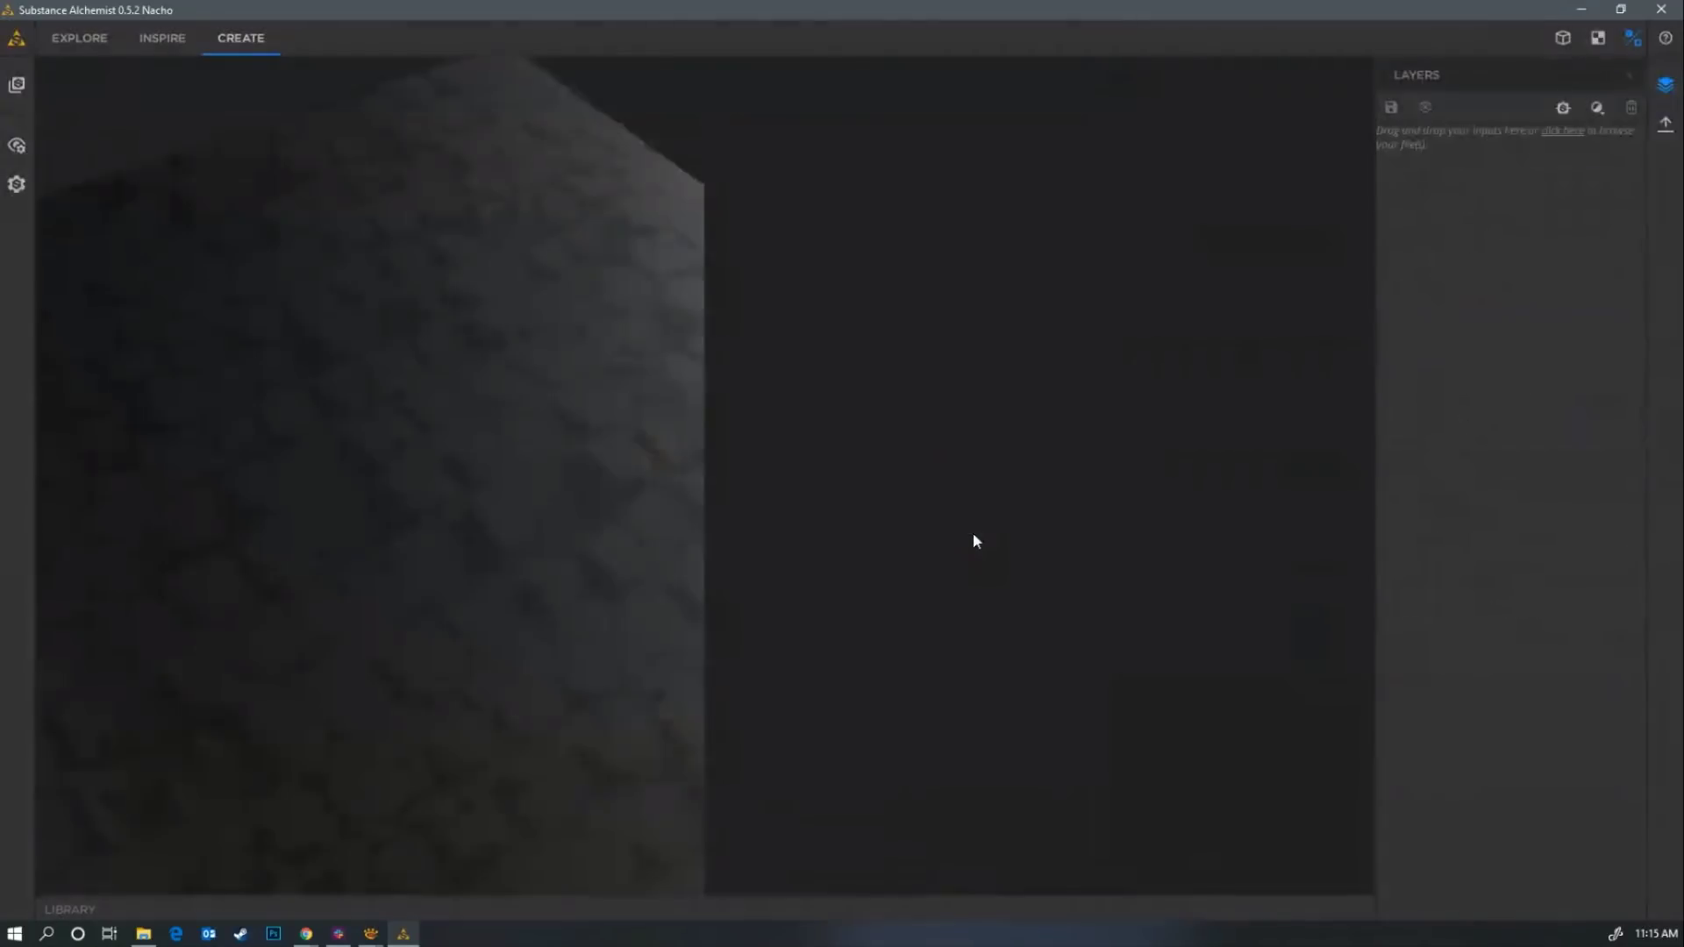
{"action": "left_click", "coordinate": [1563, 37]}
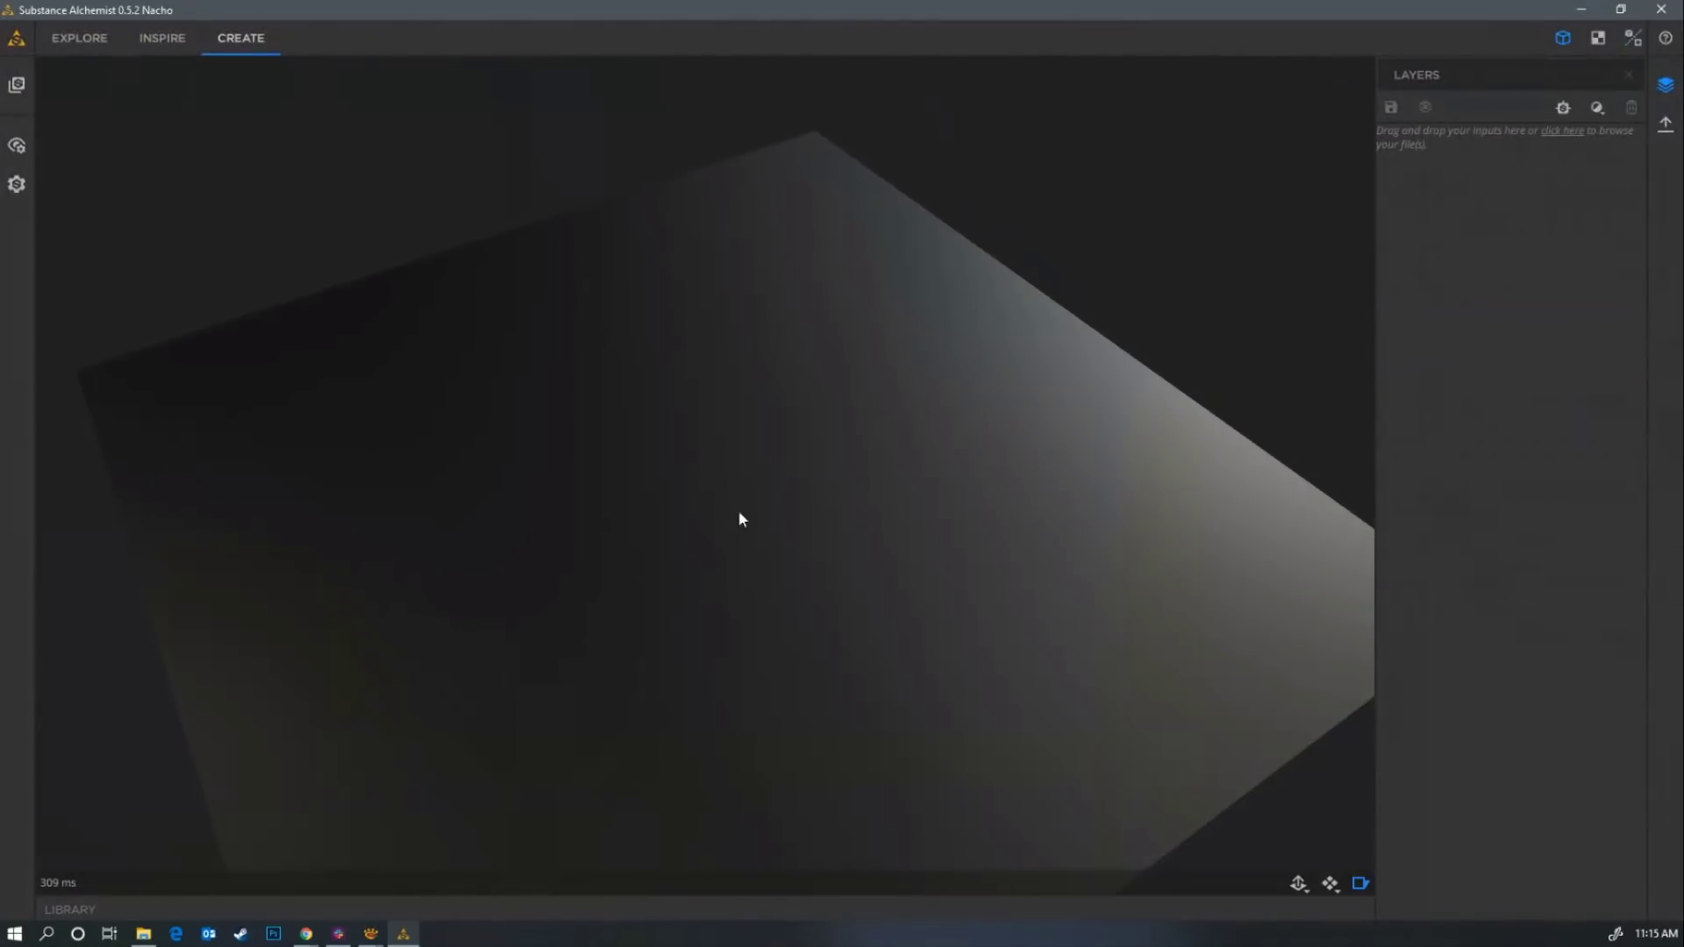
Apply the Pine Forest Floor source material as the base layer and inspect its twigs and soil in 3D.
{"action": "left_click", "coordinate": [14, 91]}
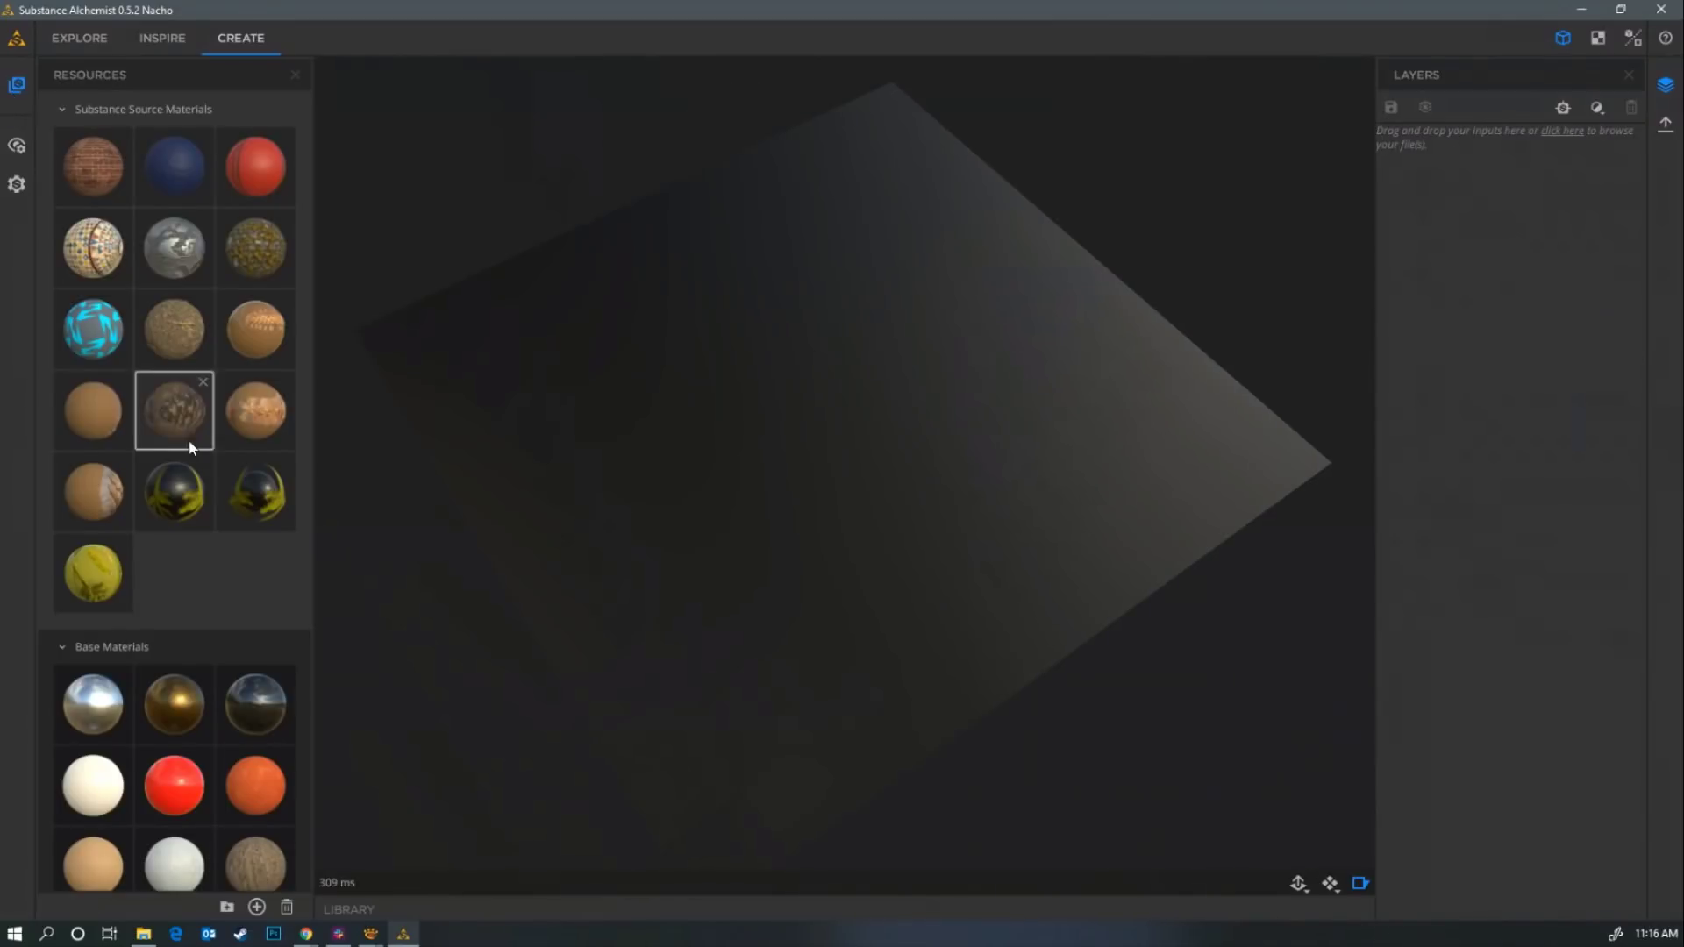
{"action": "left_click_drag", "start_coordinate": [174, 329], "coordinate": [804, 458]}
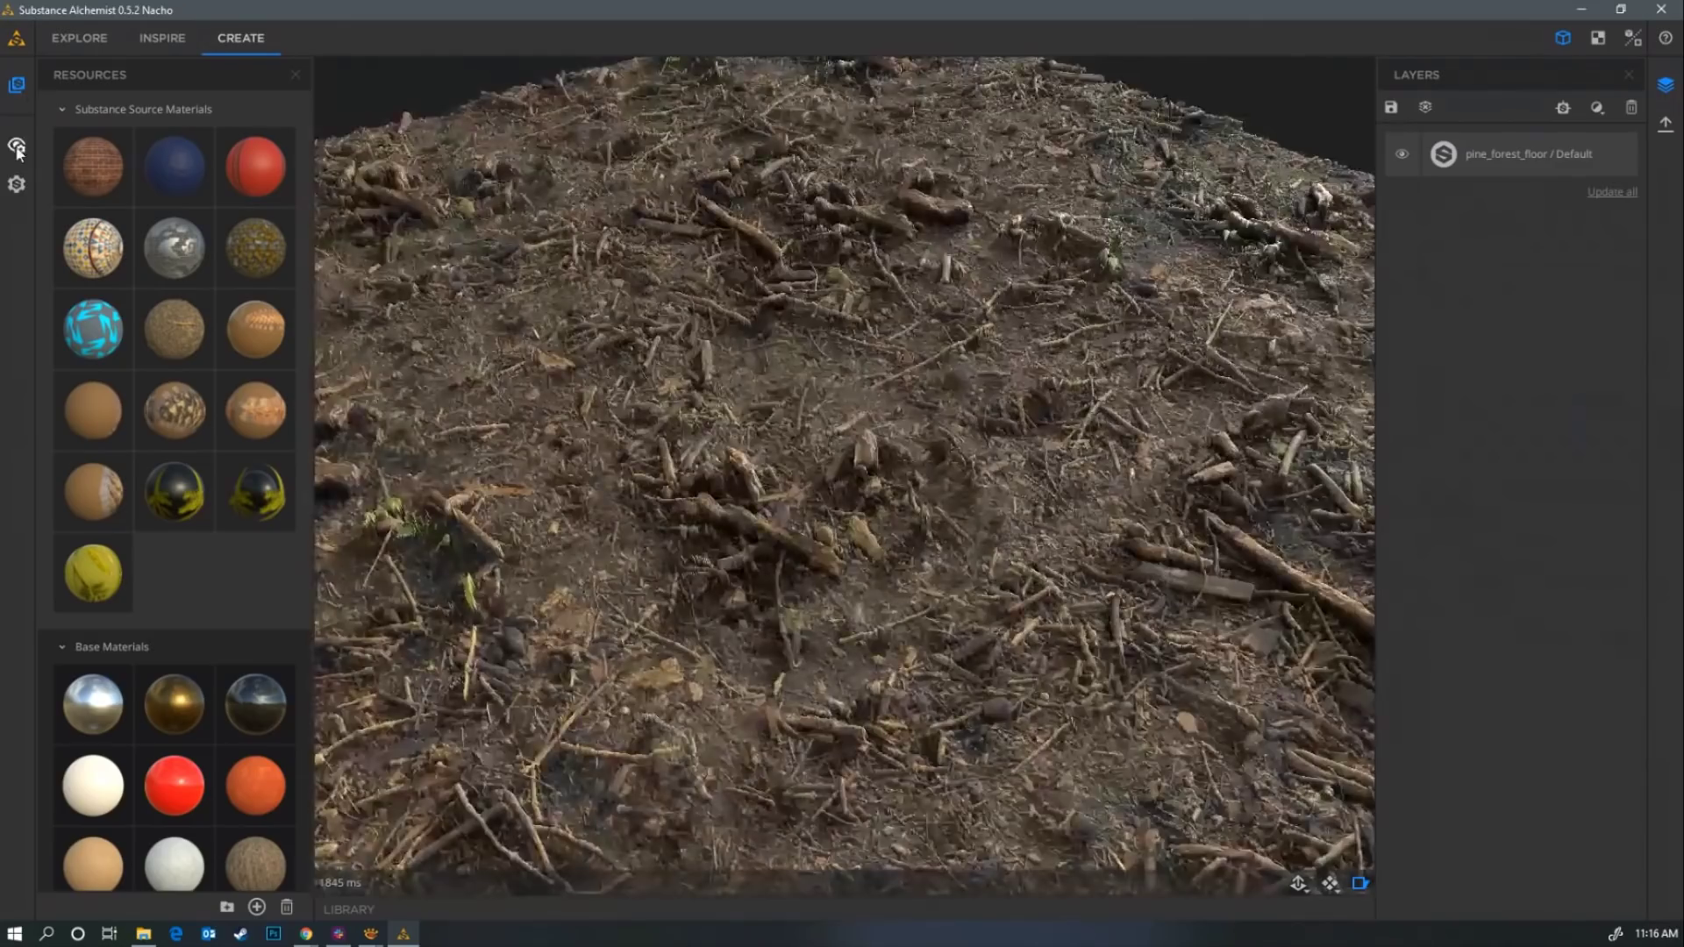
{"action": "left_click", "coordinate": [17, 147]}
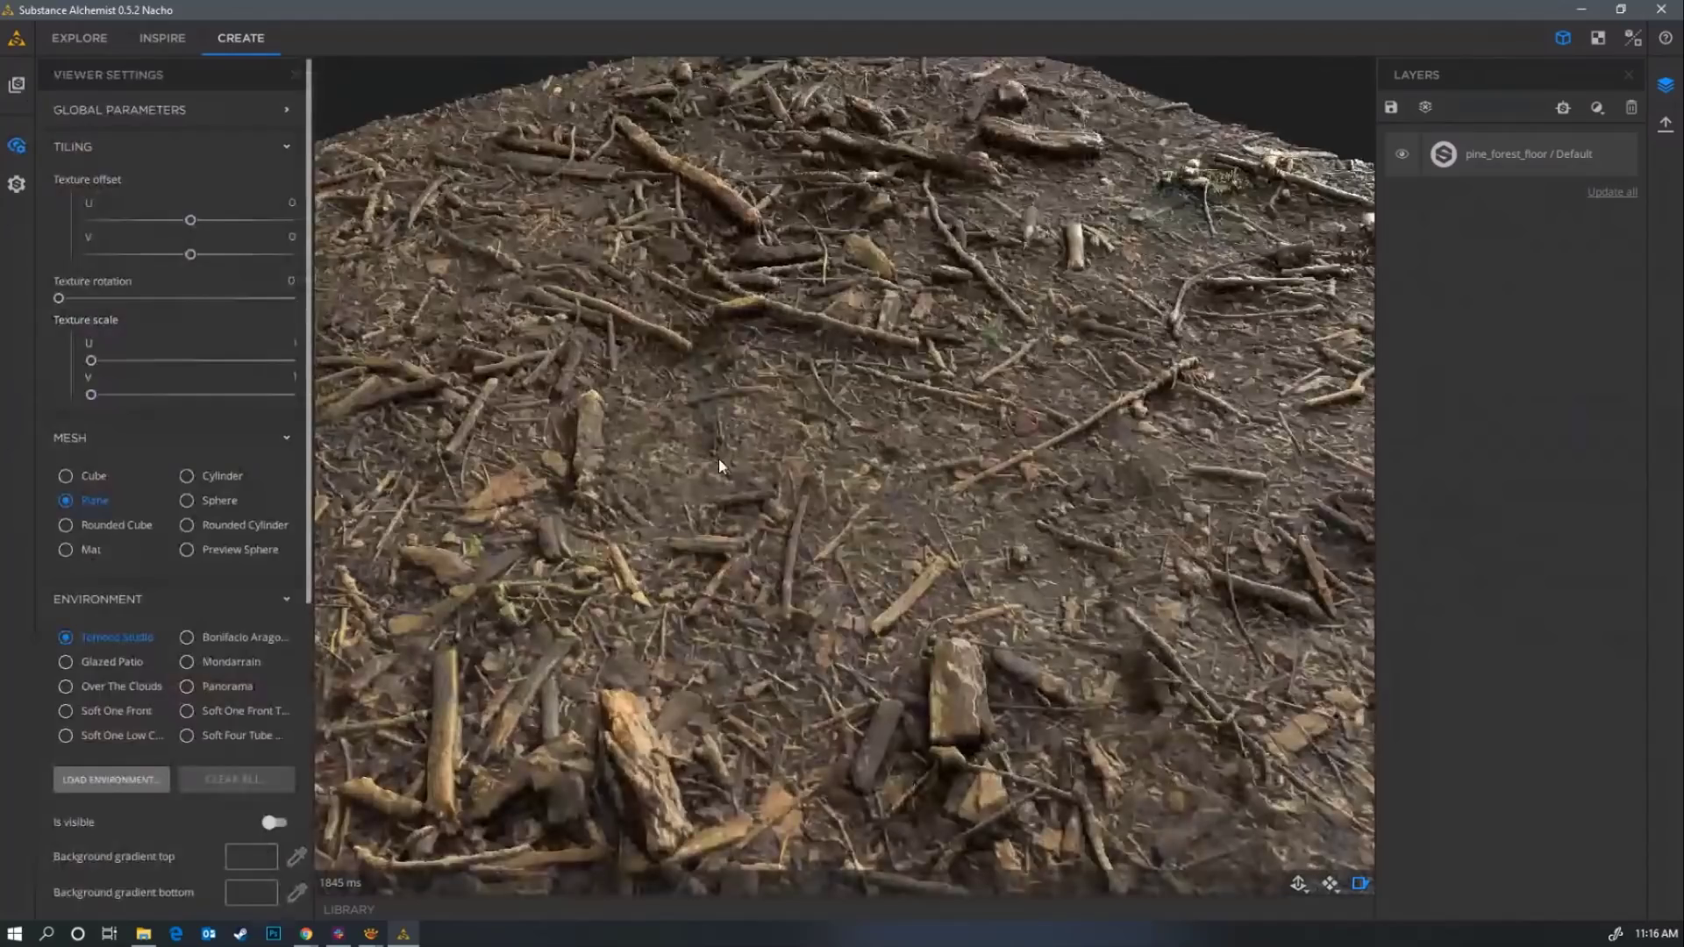
{"action": "left_click_drag", "start_coordinate": [718, 460], "coordinate": [710, 469]}
{"action": "left_click", "coordinate": [17, 85]}
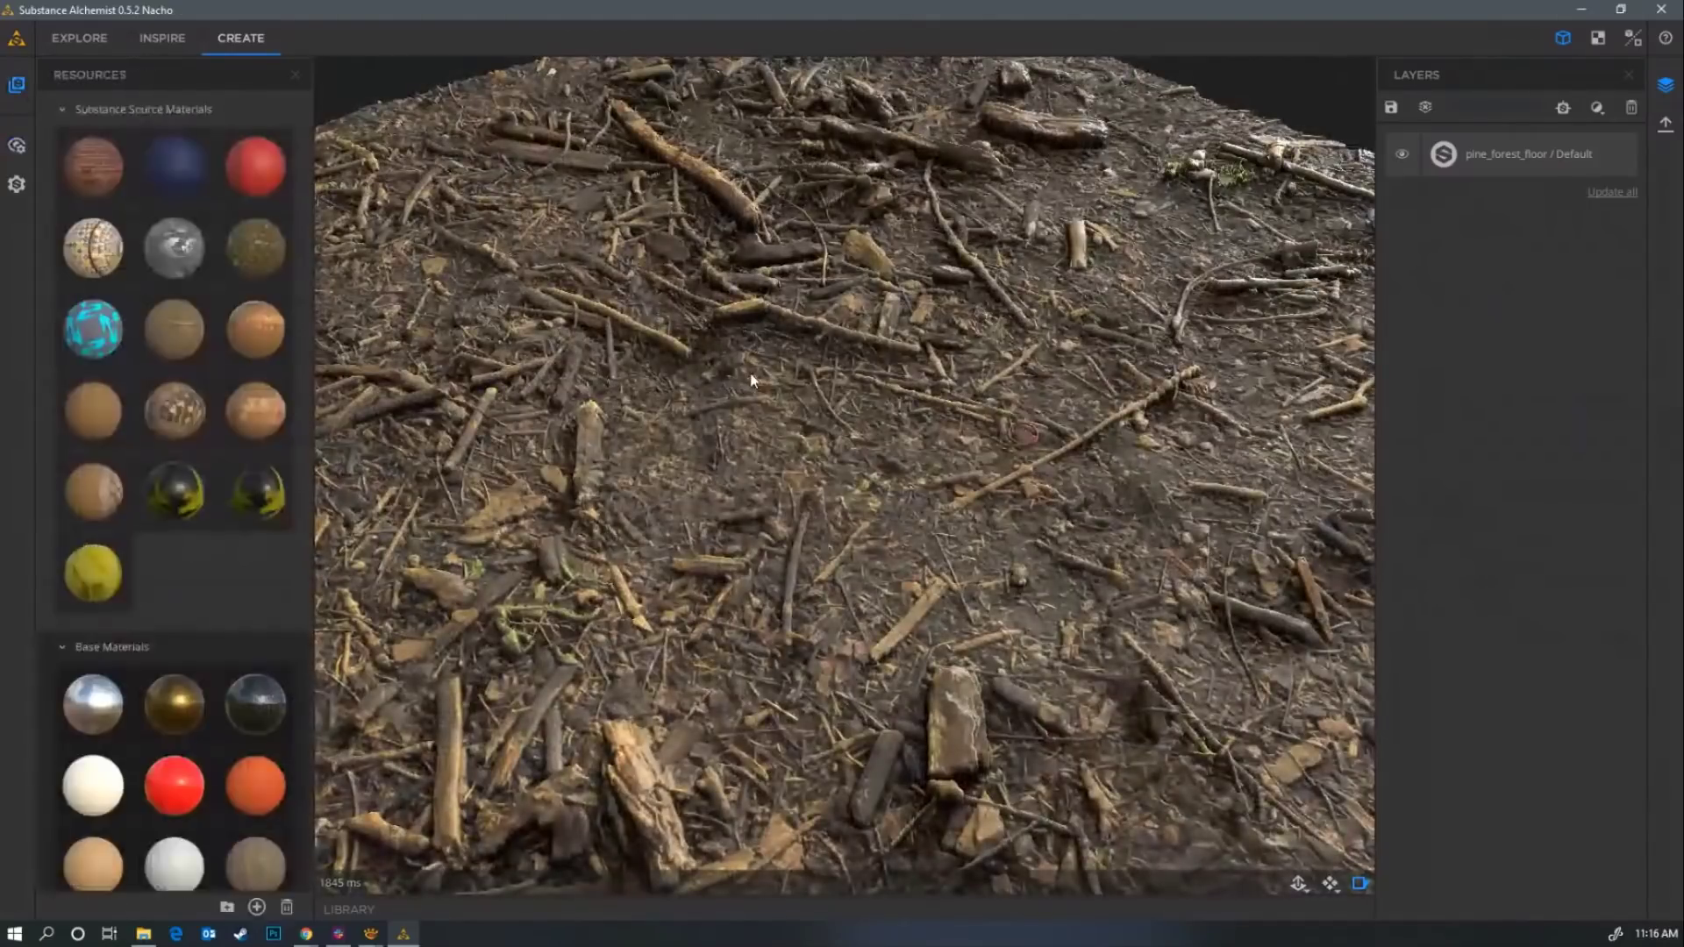
{"action": "left_click_drag", "start_coordinate": [742, 406], "coordinate": [840, 466]}
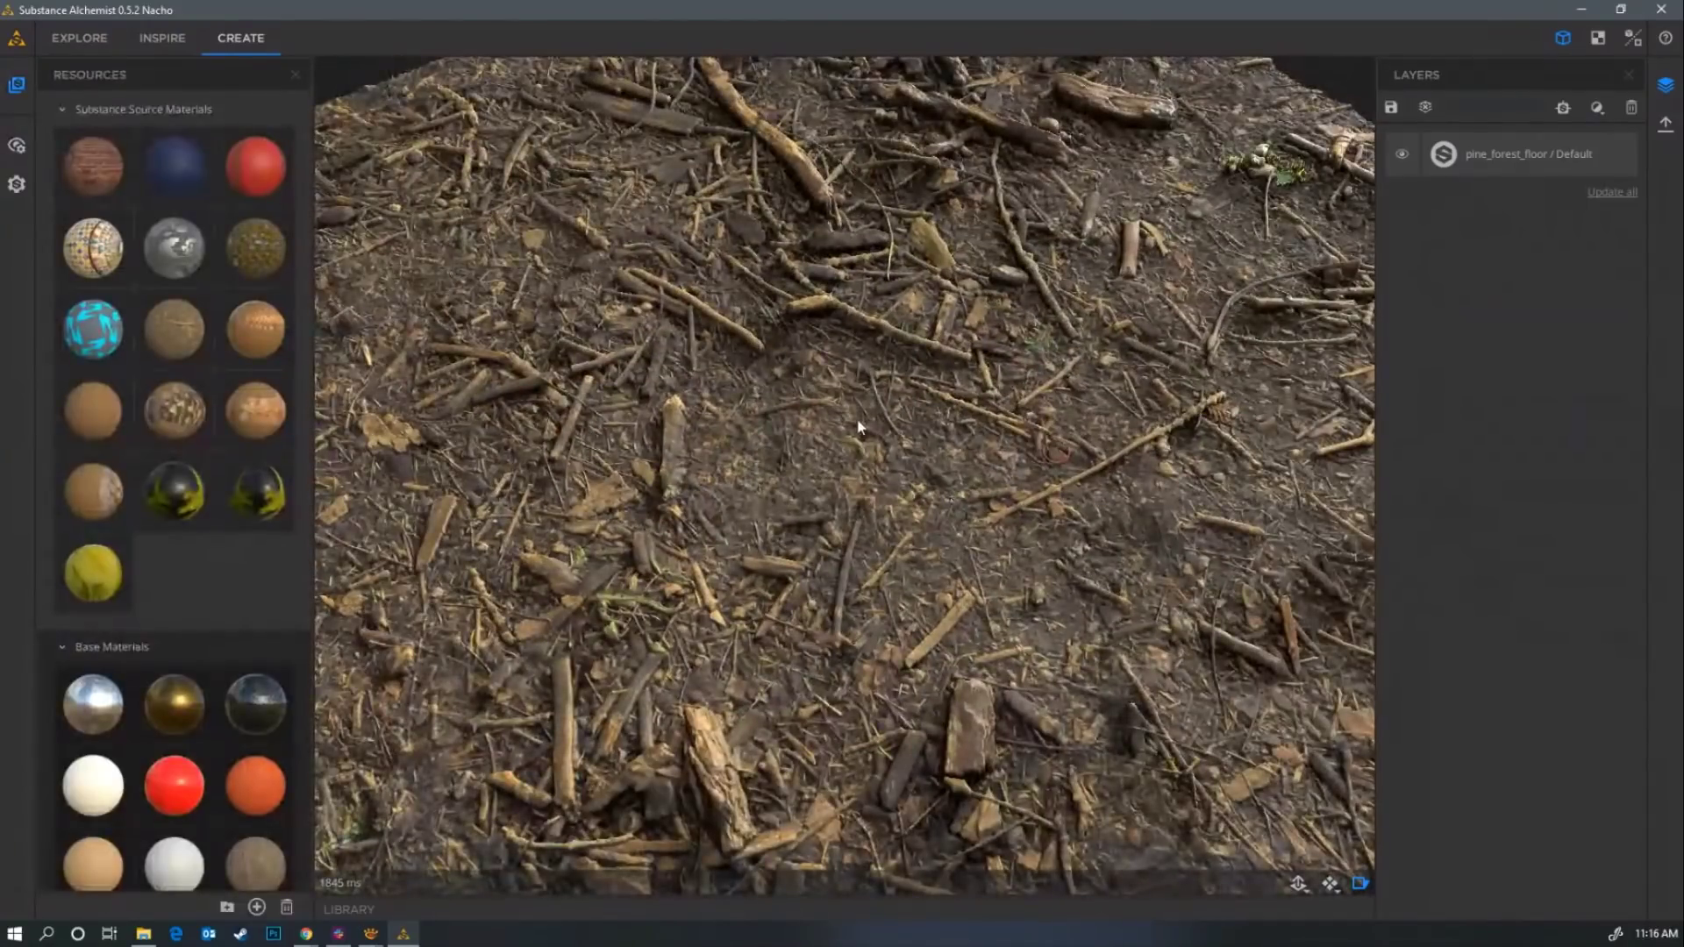
{"action": "left_click_drag", "start_coordinate": [838, 407], "coordinate": [850, 461]}
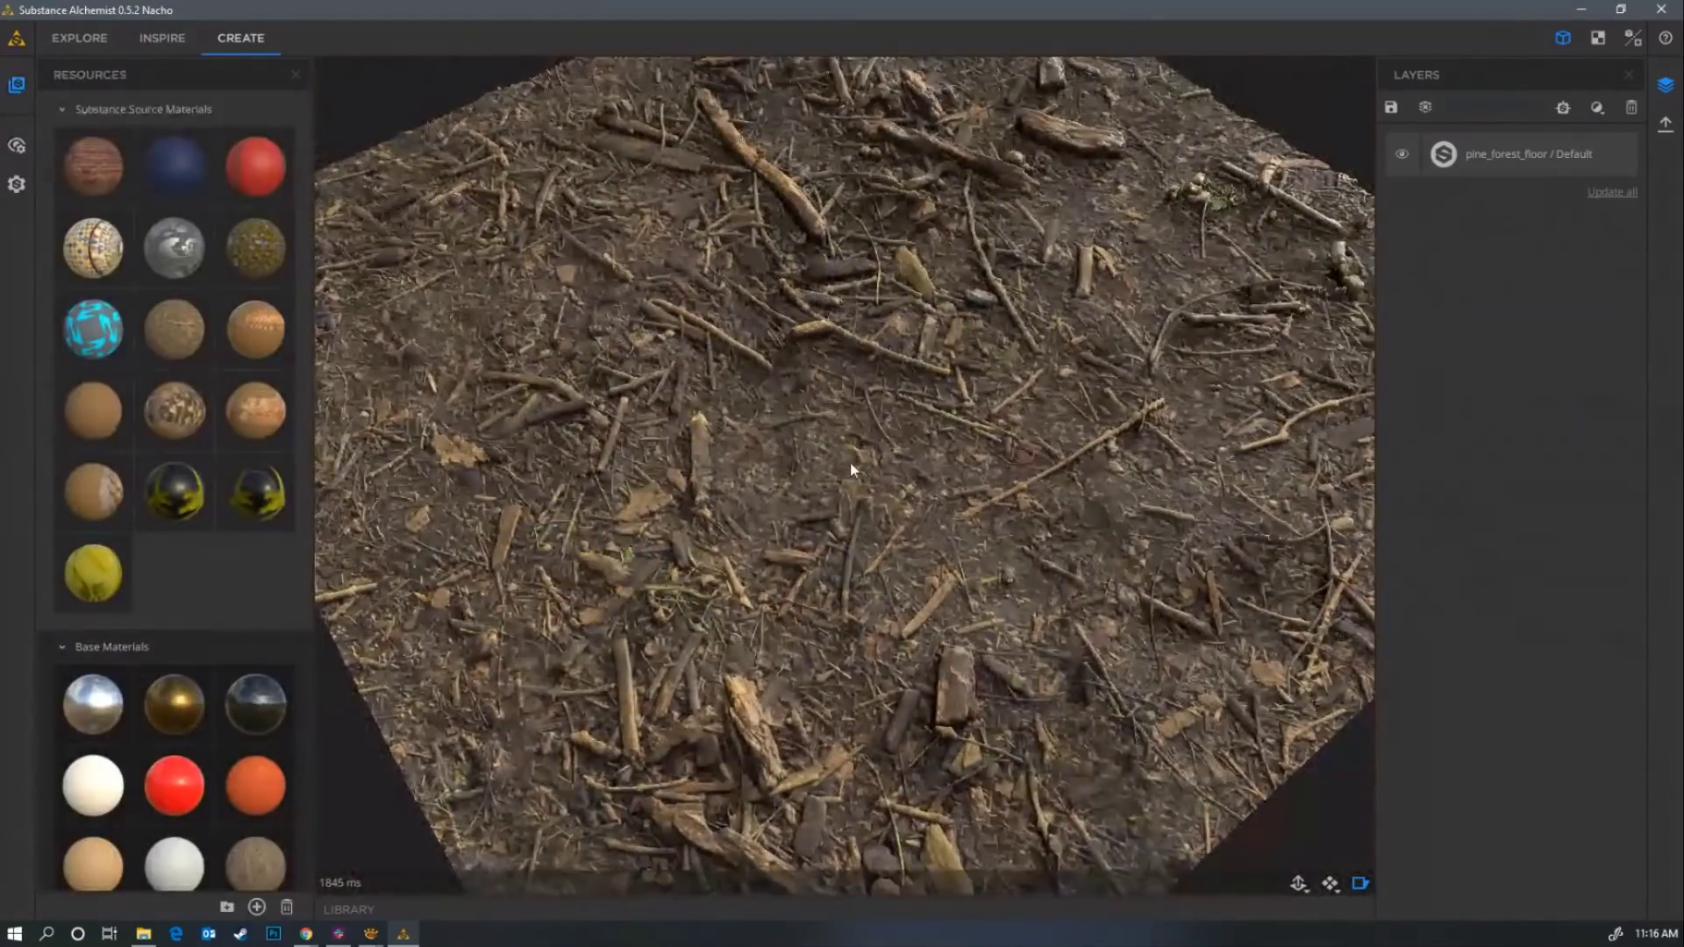
Add a material_splatter layer above the forest floor and set its AO Height Depth to 0.05.
{"action": "left_click", "coordinate": [1599, 112]}
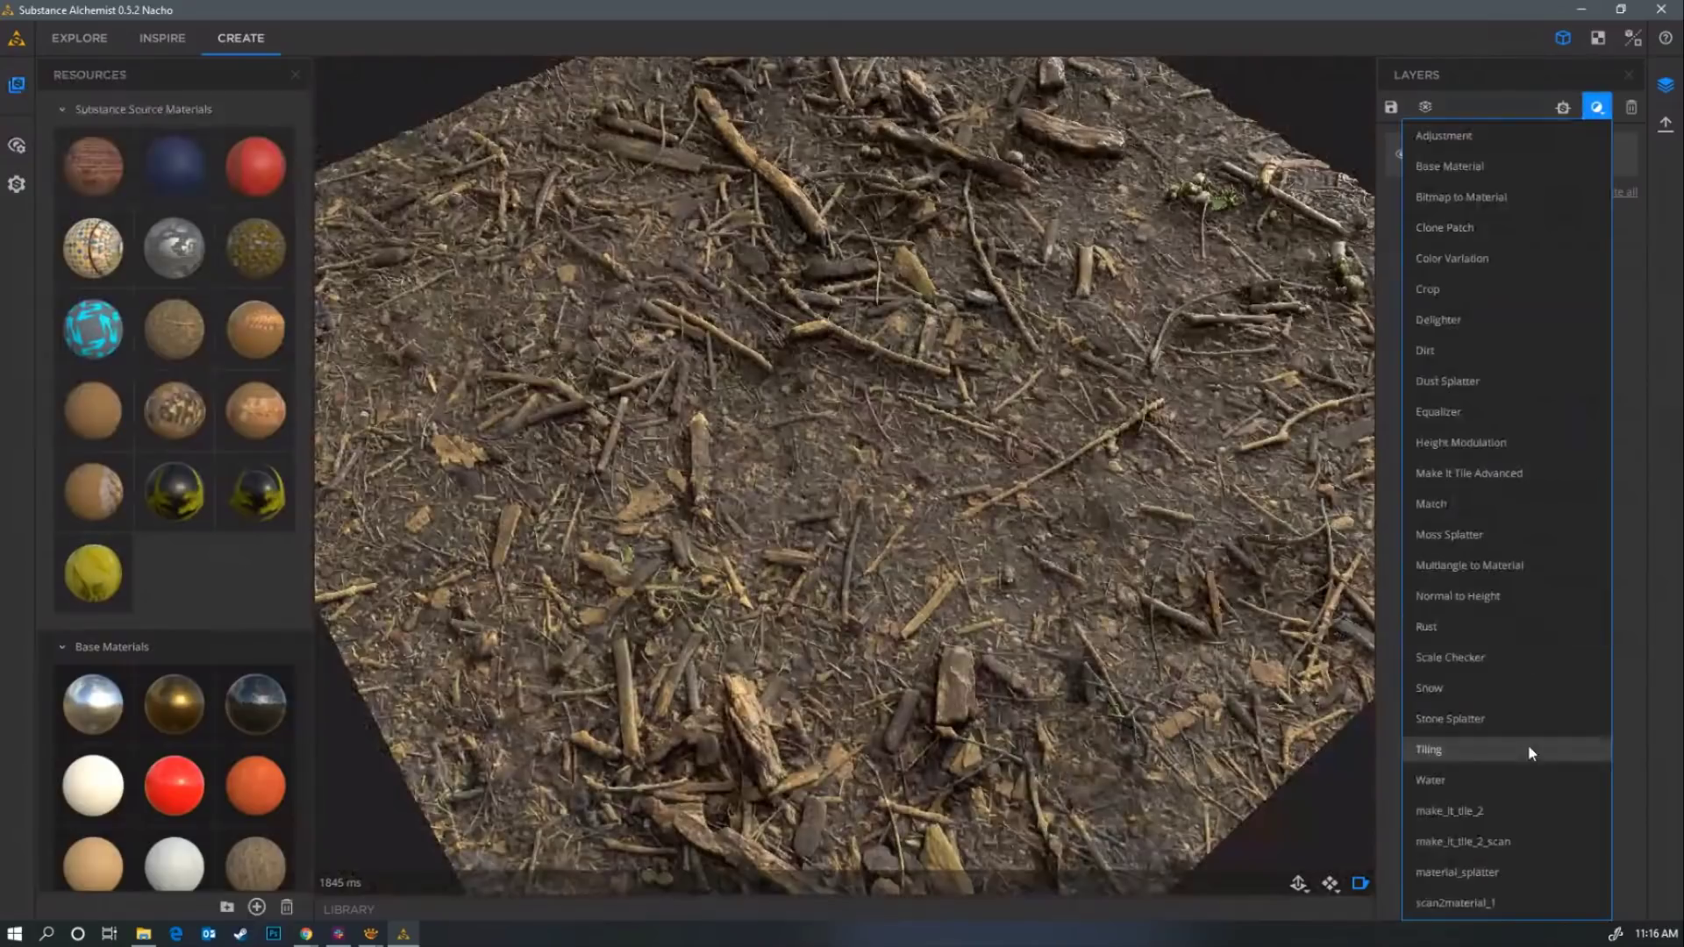
{"action": "left_click", "coordinate": [1463, 871]}
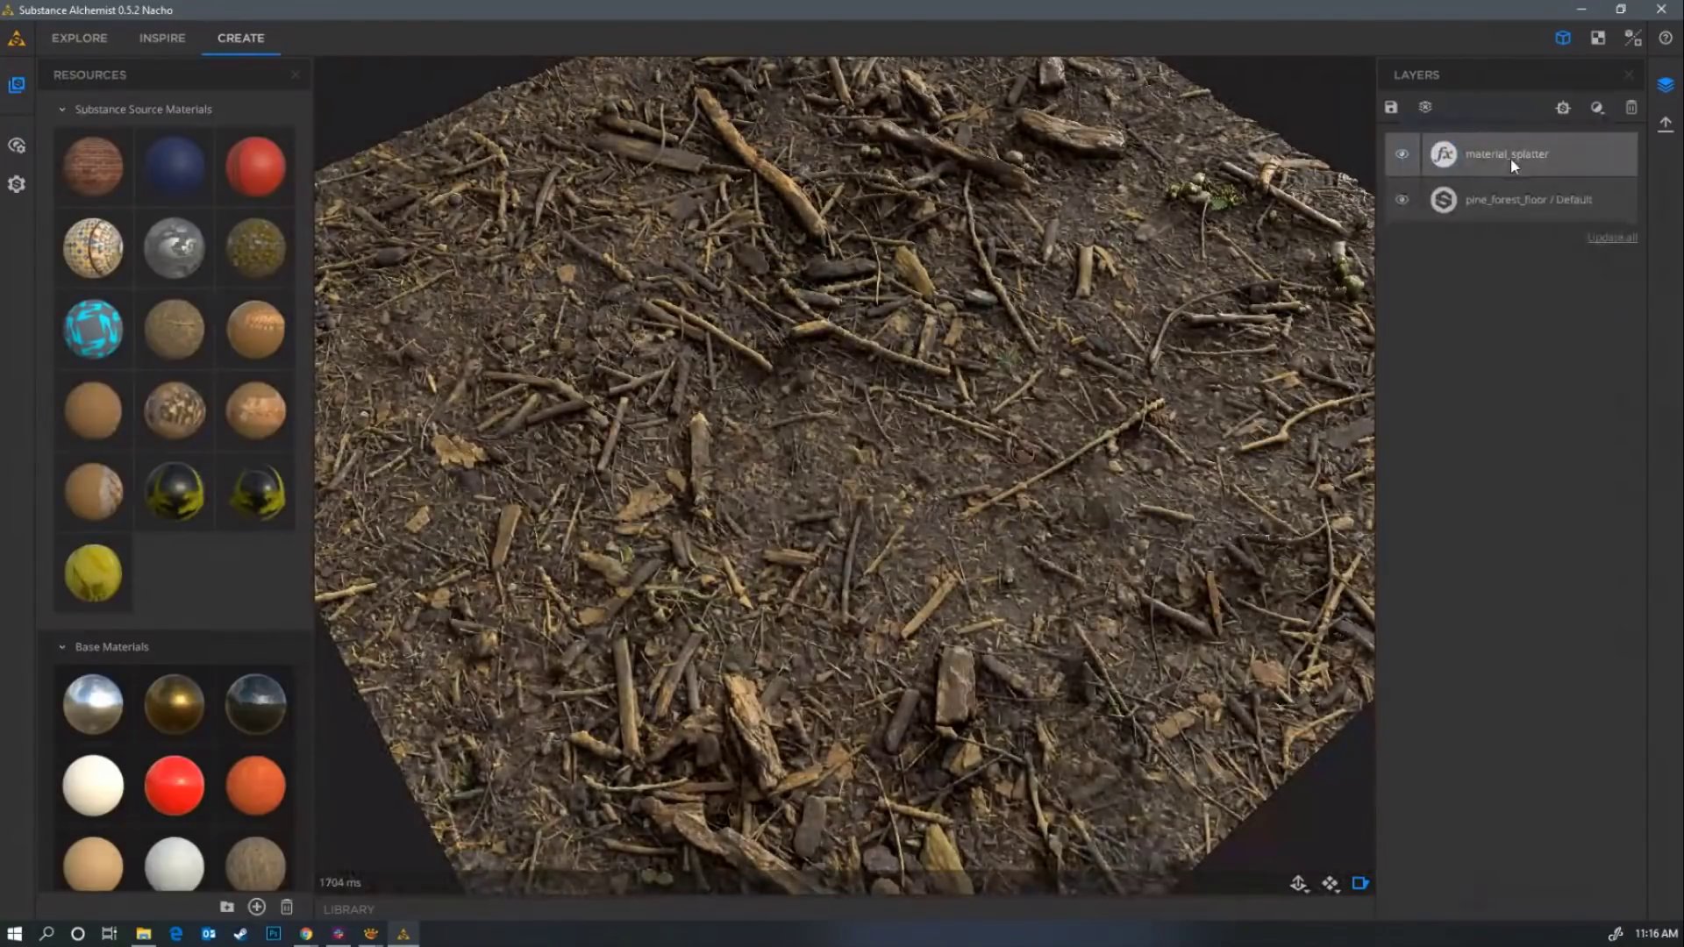
{"action": "left_click", "coordinate": [1497, 165]}
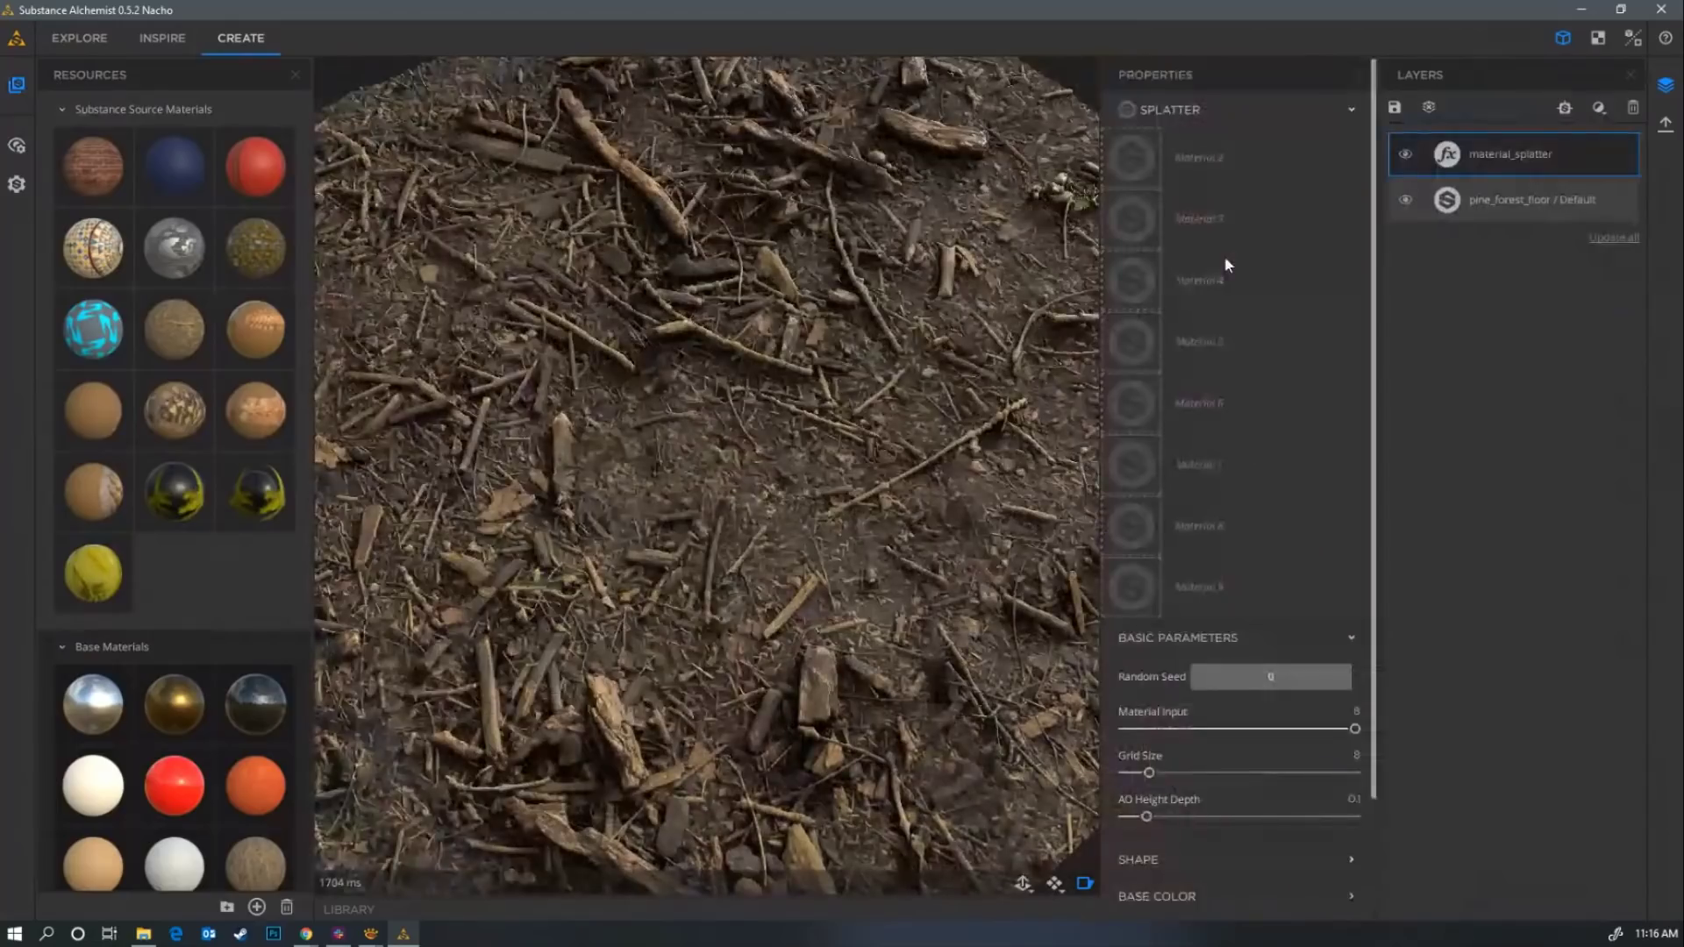
{"action": "left_click_drag", "start_coordinate": [888, 402], "coordinate": [818, 473]}
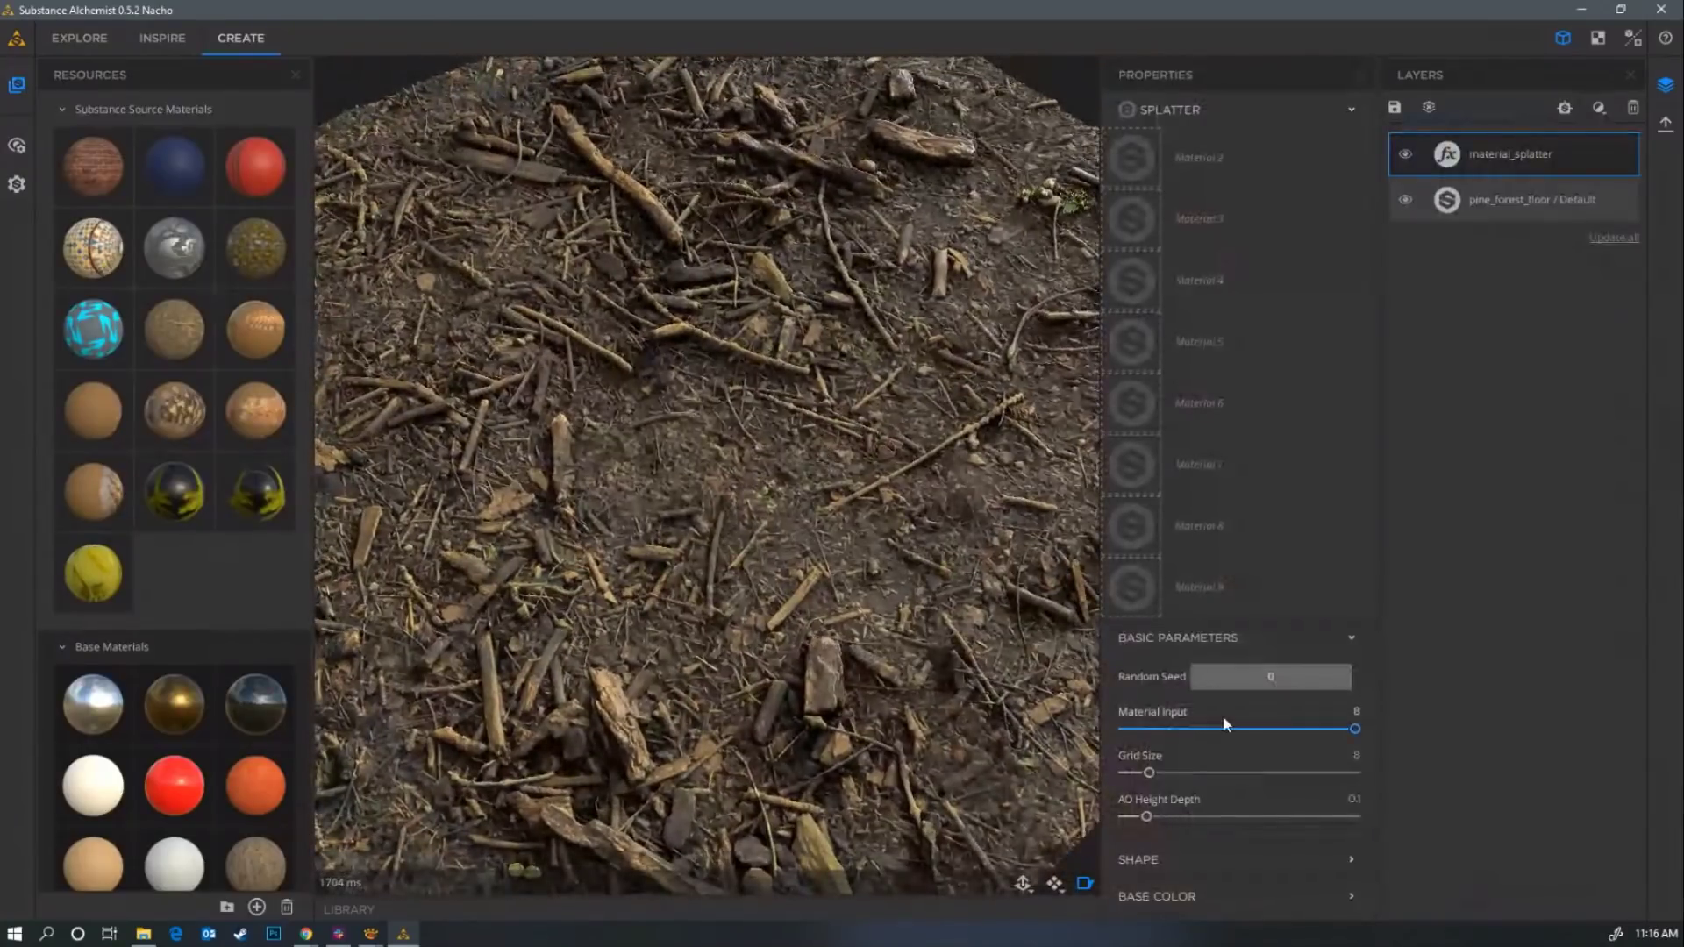
{"action": "left_click_drag", "start_coordinate": [1147, 816], "coordinate": [1138, 817]}
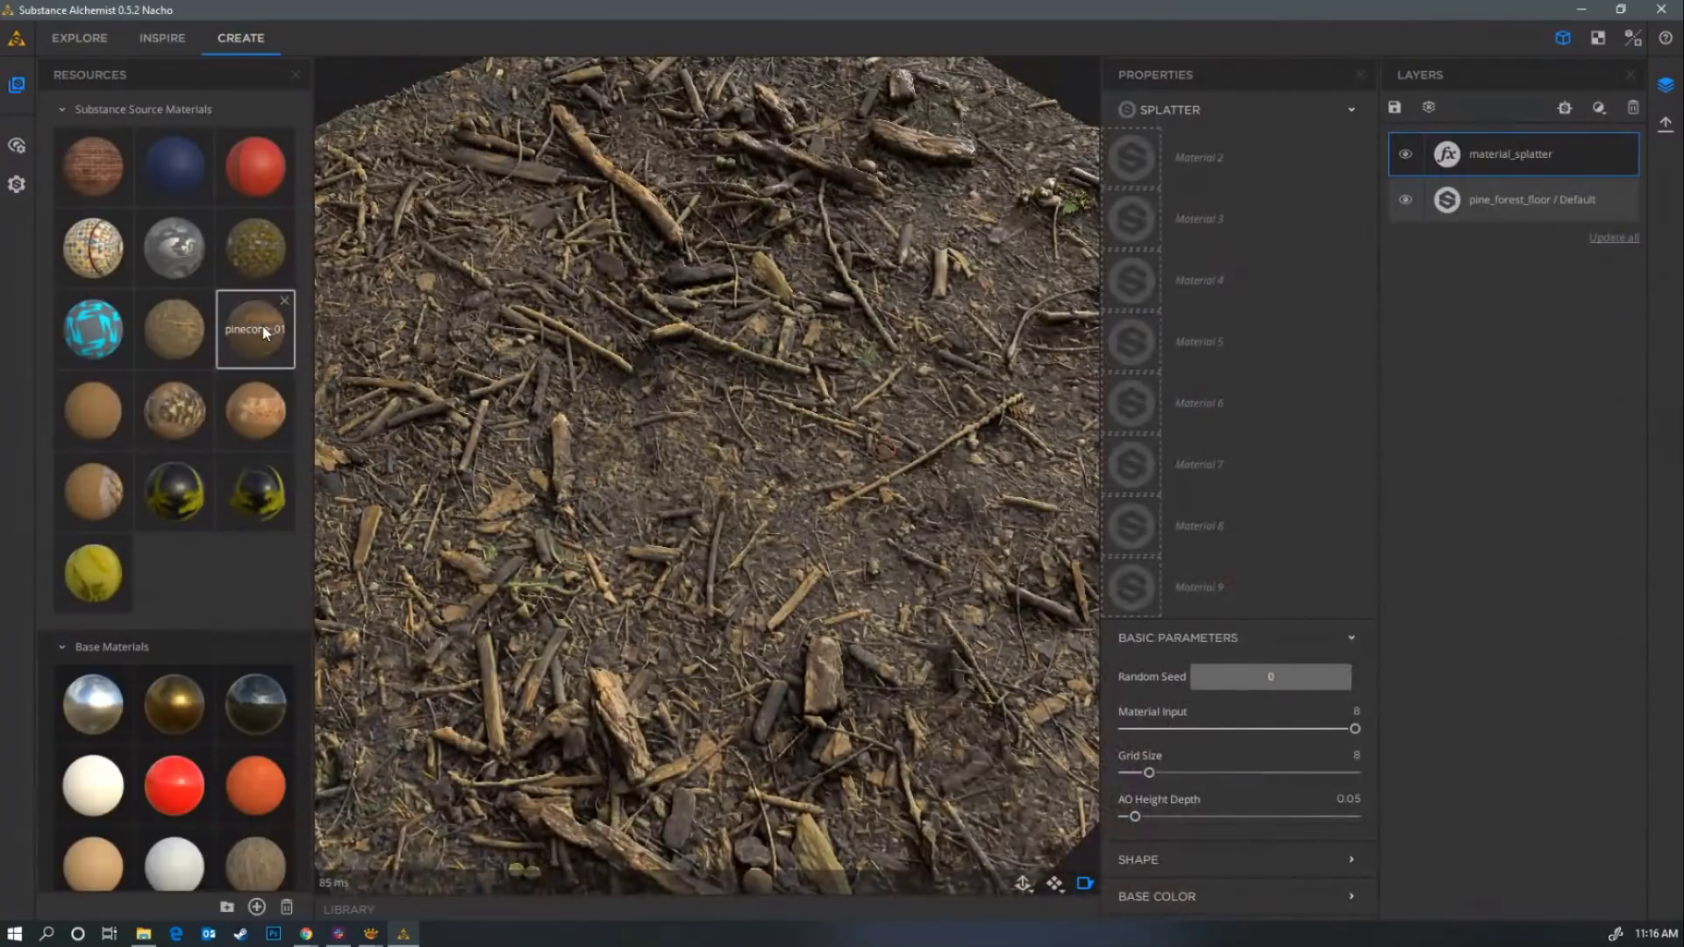
Assign pinecone_01, 03, 02, 04 and 05 to splatter inputs Material 2 to 6, and branch_02, 01 and 03 to Material 7 to 9.
{"action": "left_click_drag", "start_coordinate": [264, 333], "coordinate": [1131, 151]}
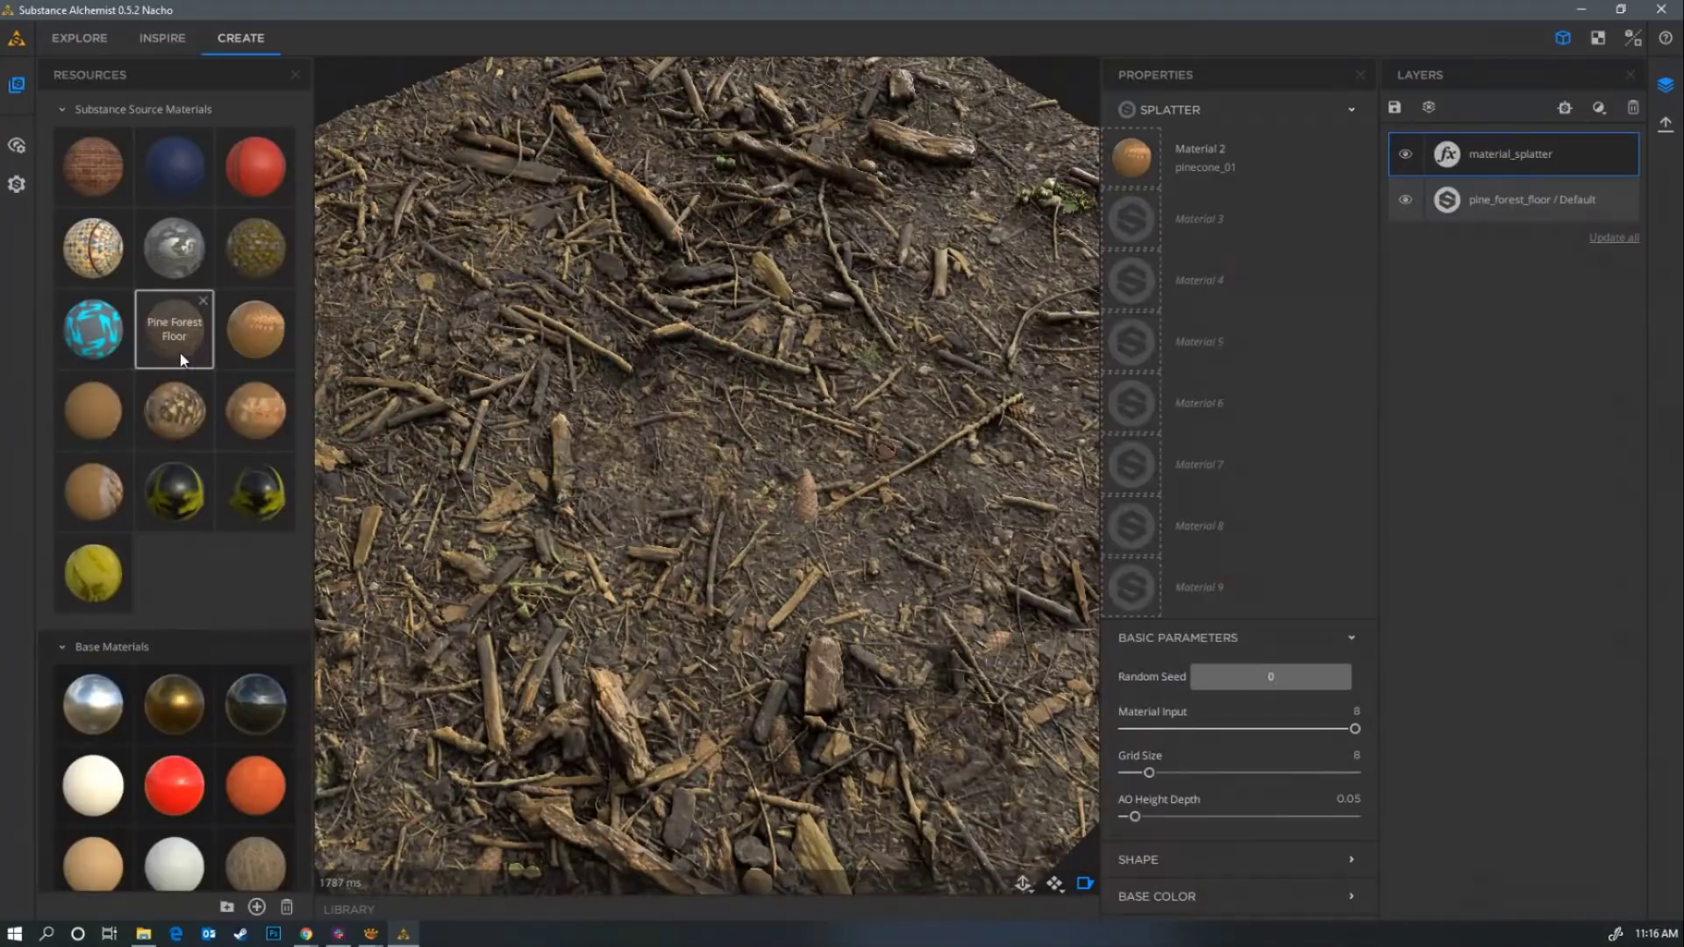
{"action": "left_click_drag", "start_coordinate": [179, 412], "coordinate": [1131, 214]}
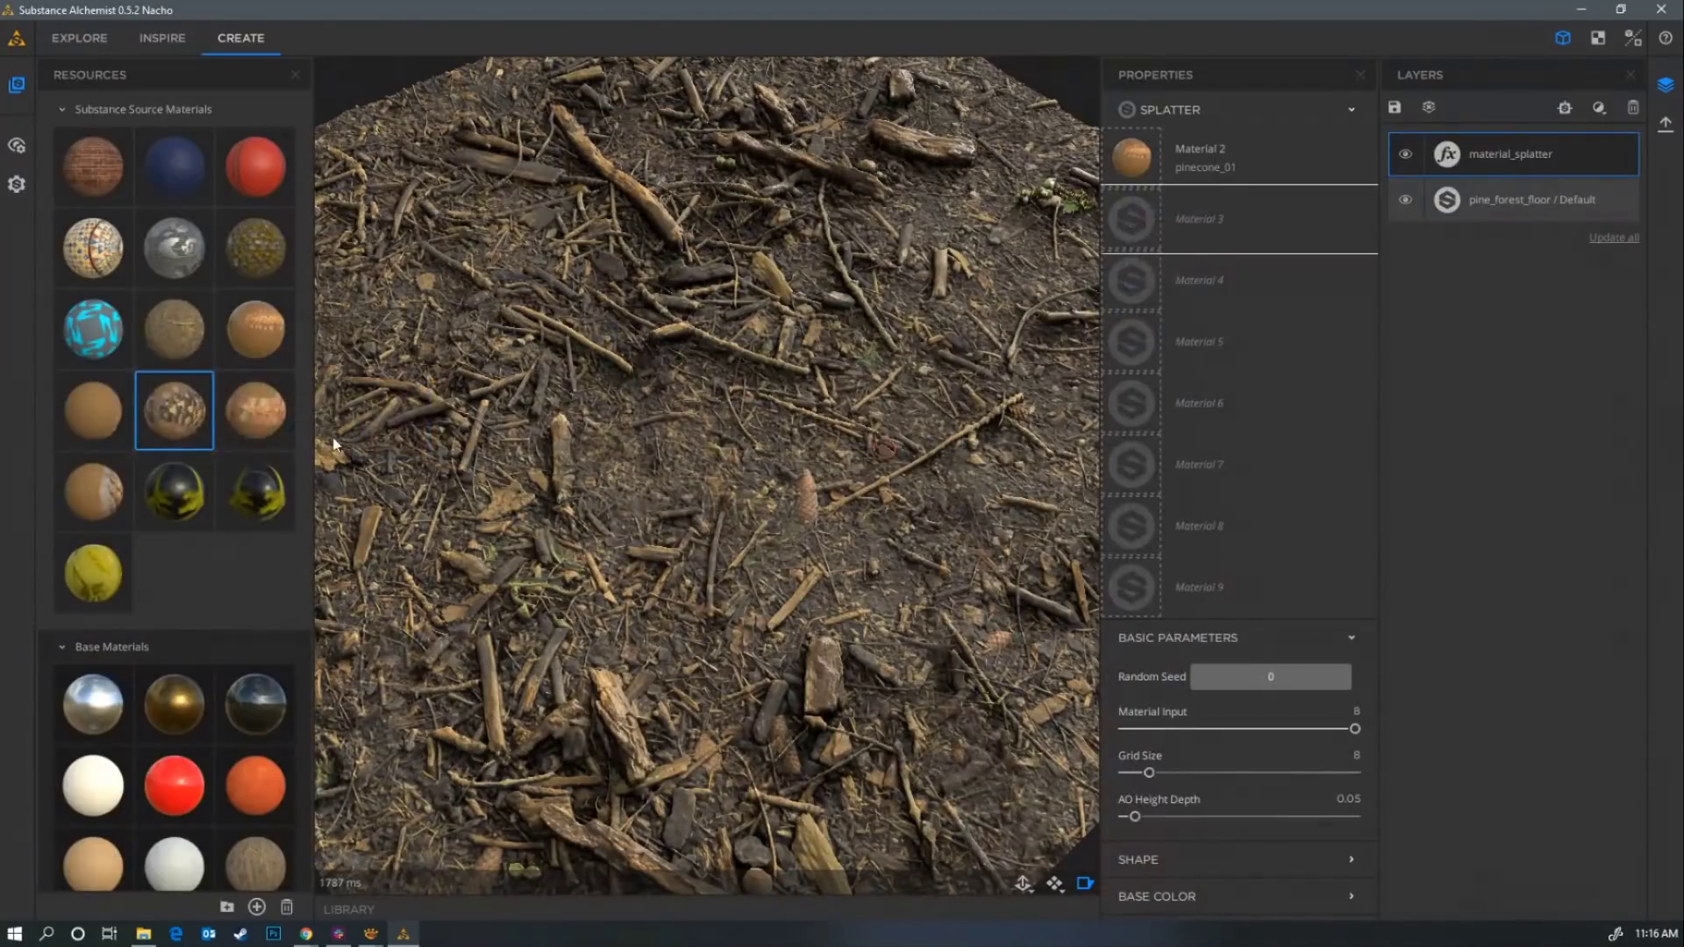
{"action": "left_click_drag", "start_coordinate": [91, 413], "coordinate": [1136, 285]}
{"action": "left_click_drag", "start_coordinate": [255, 409], "coordinate": [1131, 347]}
{"action": "left_click_drag", "start_coordinate": [92, 492], "coordinate": [1135, 410]}
{"action": "left_click_drag", "start_coordinate": [174, 491], "coordinate": [1136, 464]}
{"action": "left_click_drag", "start_coordinate": [256, 491], "coordinate": [1143, 535]}
{"action": "left_click_drag", "start_coordinate": [93, 572], "coordinate": [1138, 580]}
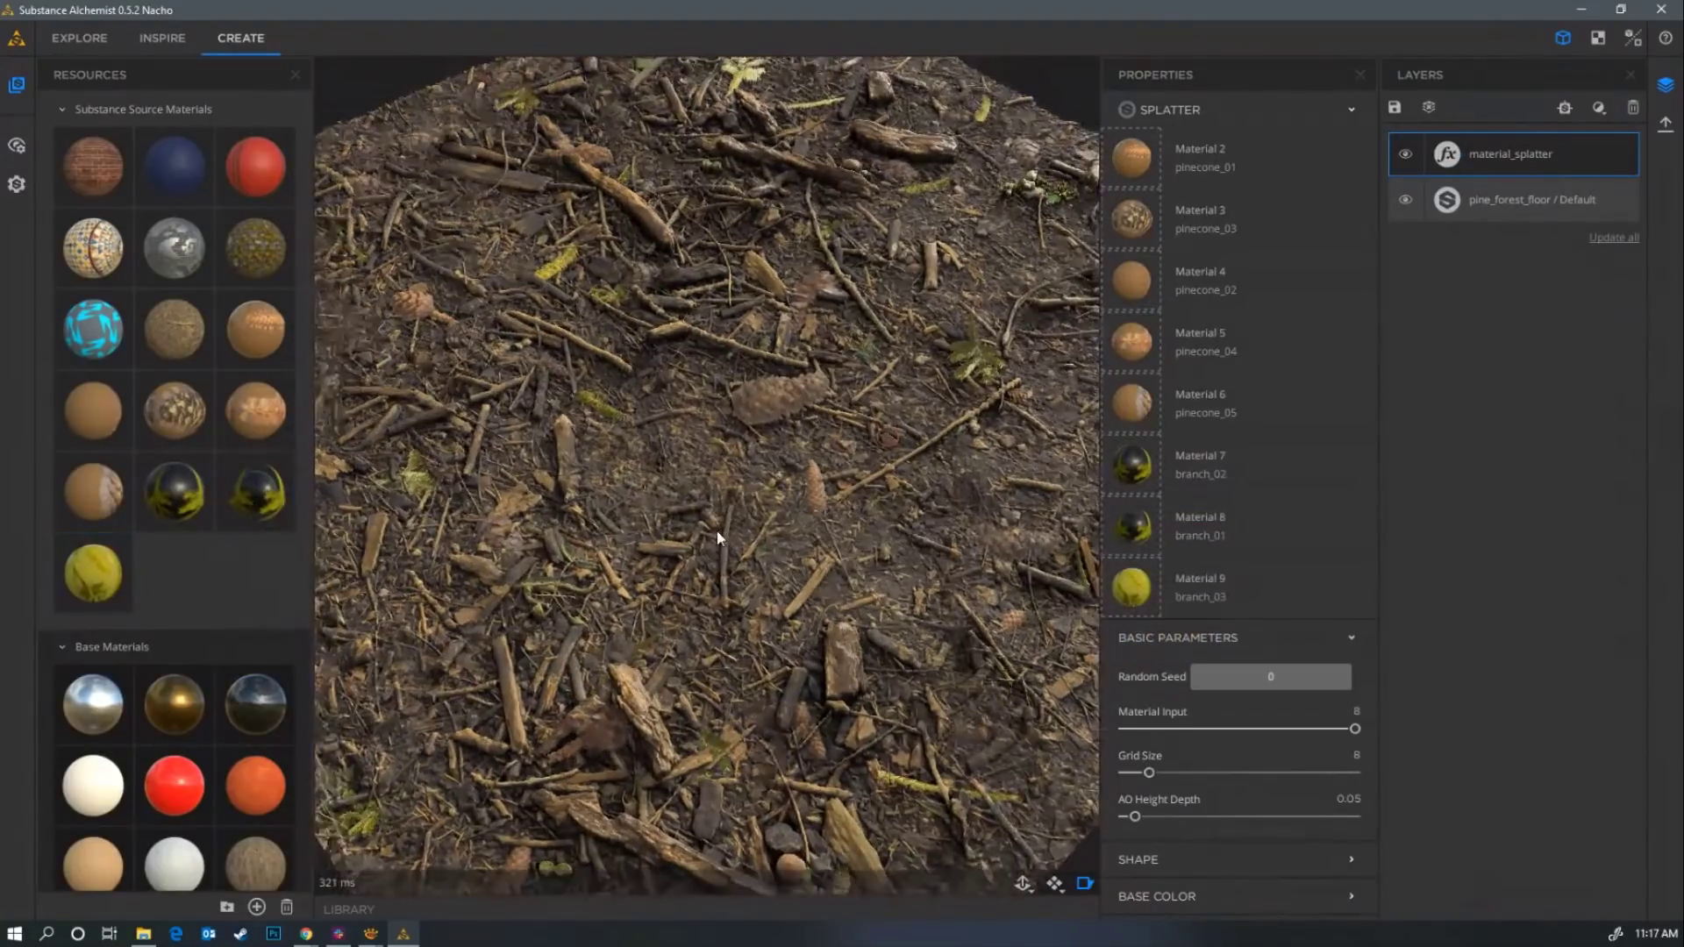
Set the splatter's Height Scale to 2 and Height Offset to 0.42, checking the scattered pinecones and branches in 3D.
{"action": "left_click_drag", "start_coordinate": [717, 531], "coordinate": [653, 447]}
{"action": "scroll", "coordinate": [1187, 766], "scroll_direction": "down", "scroll_amount": 5}
{"action": "left_click", "coordinate": [1140, 625]}
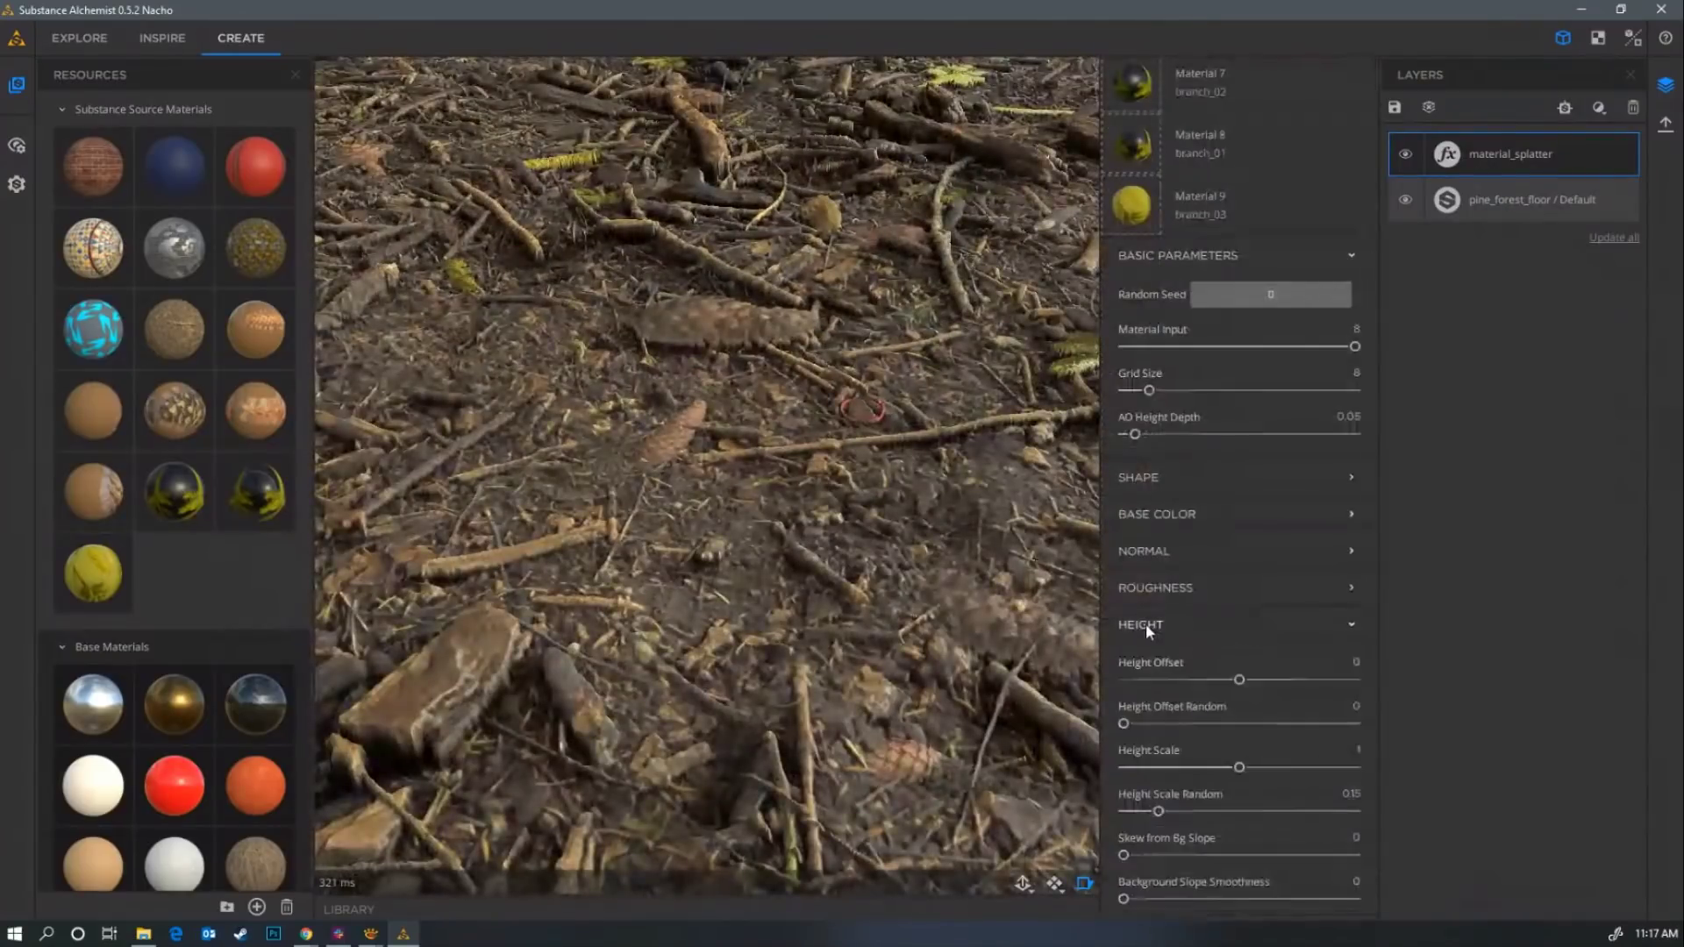
{"action": "left_click_drag", "start_coordinate": [1251, 765], "coordinate": [1397, 772]}
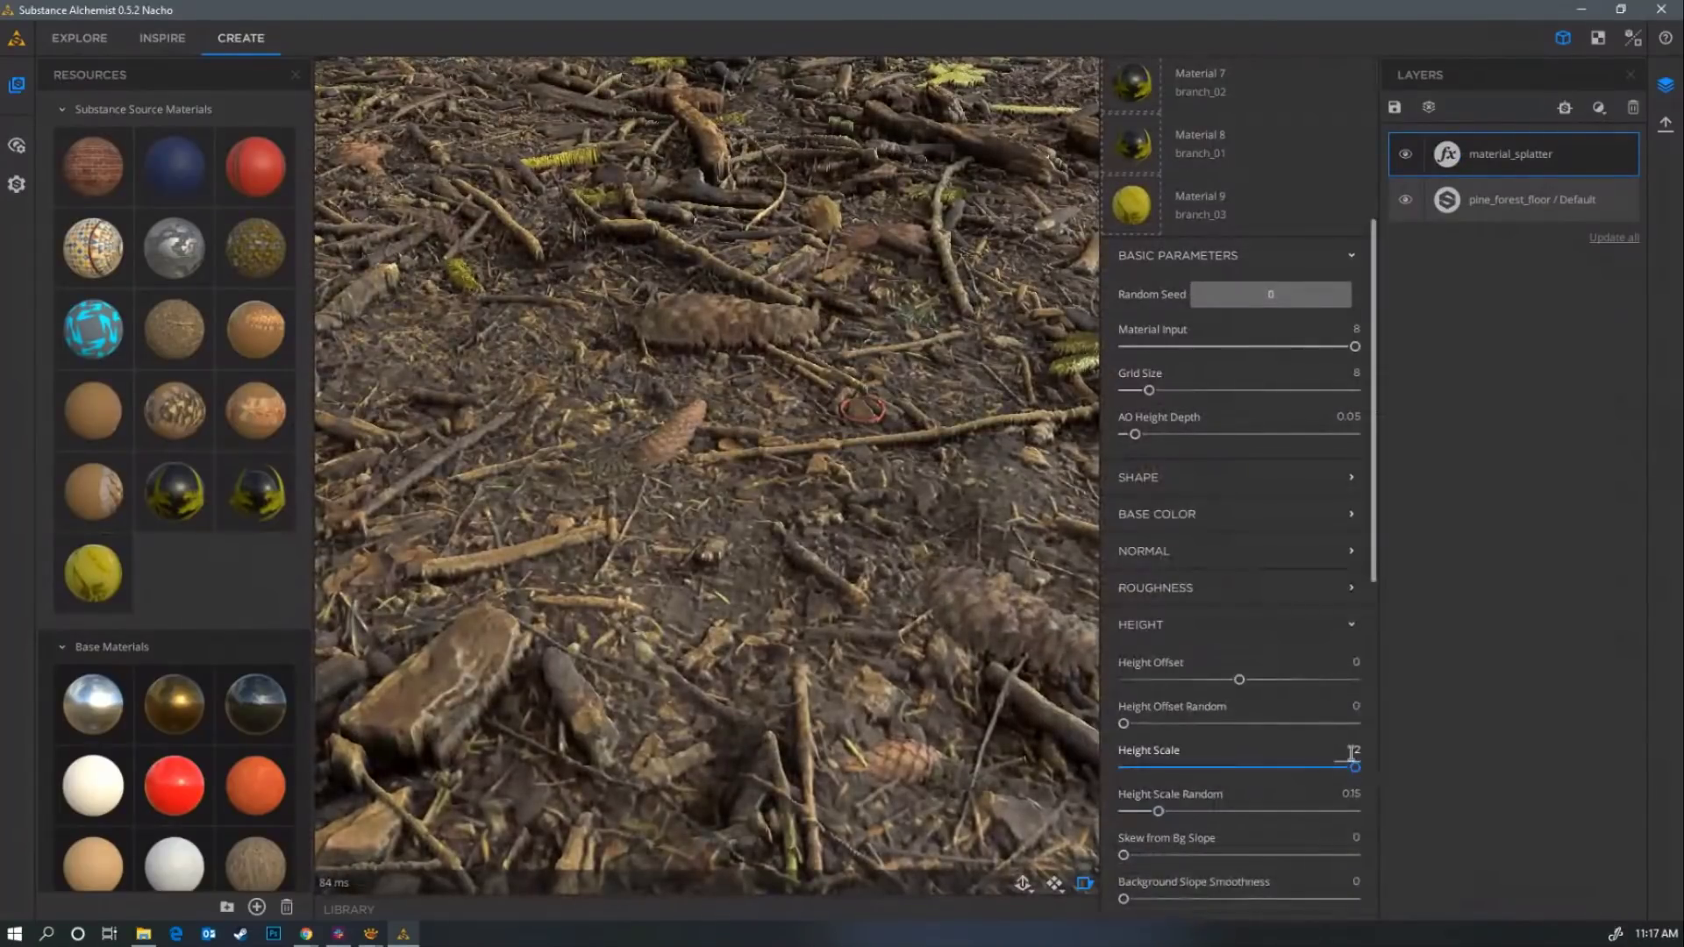
{"action": "left_click_drag", "start_coordinate": [1236, 679], "coordinate": [1287, 680]}
{"action": "left_click_drag", "start_coordinate": [610, 406], "coordinate": [703, 470]}
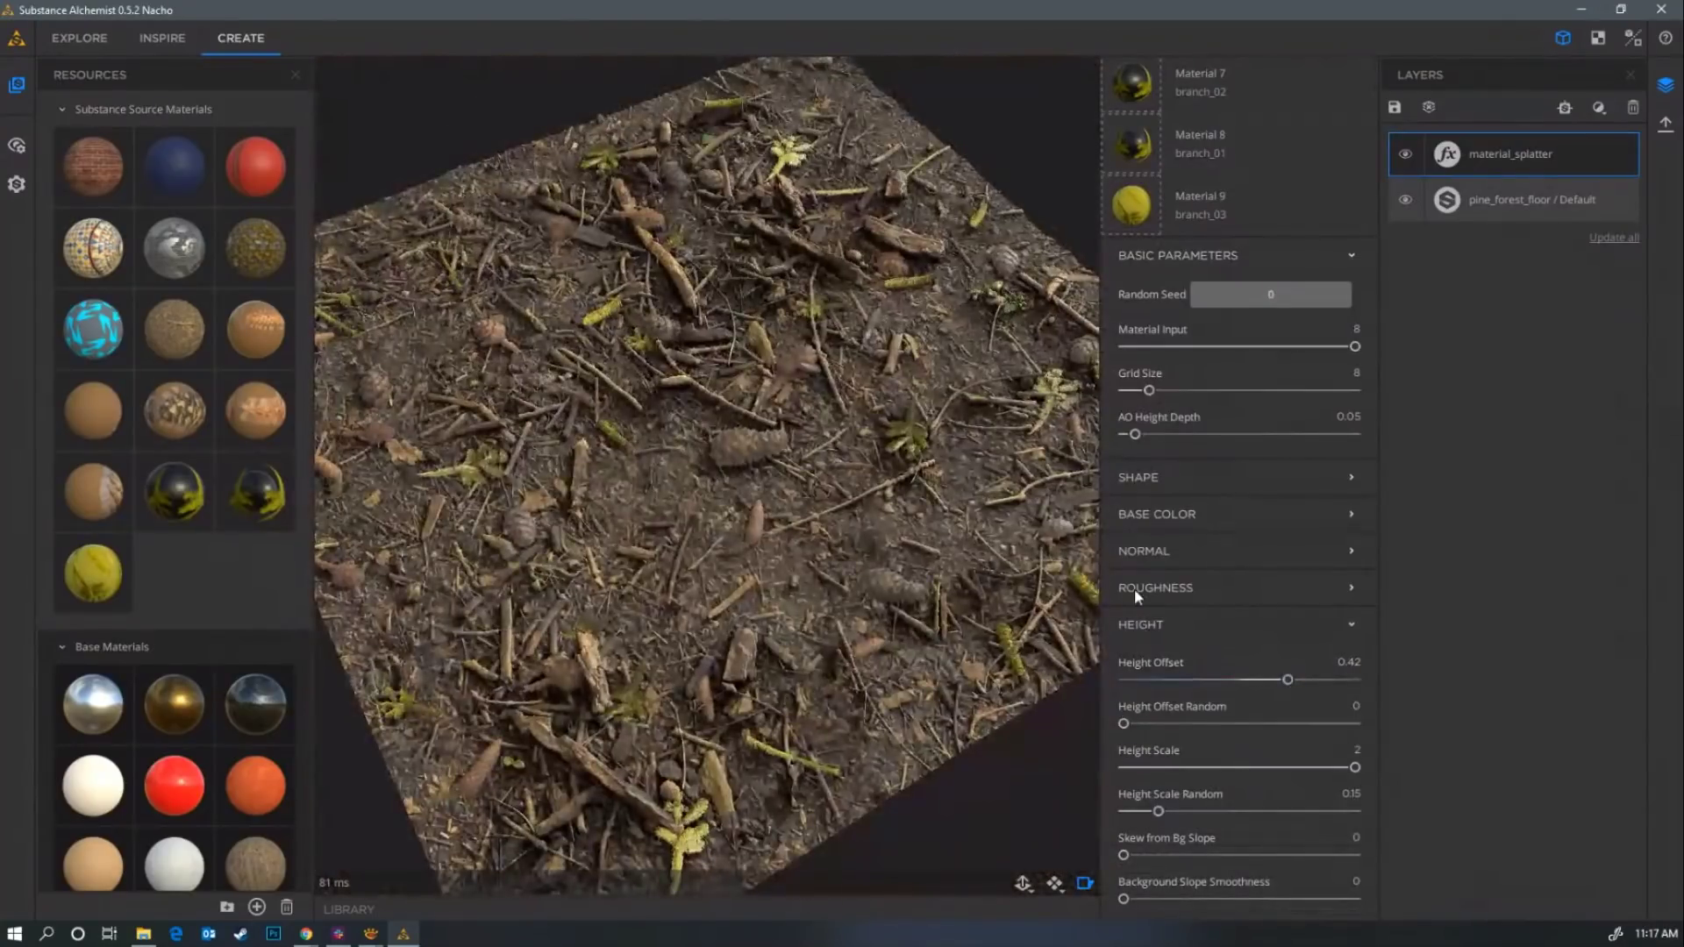
Set the splatter's shape Scale to 0.54, Position Random to 1.18 and Rotation from Background Slope to 0.
{"action": "scroll", "coordinate": [1212, 562], "scroll_direction": "up", "scroll_amount": 2}
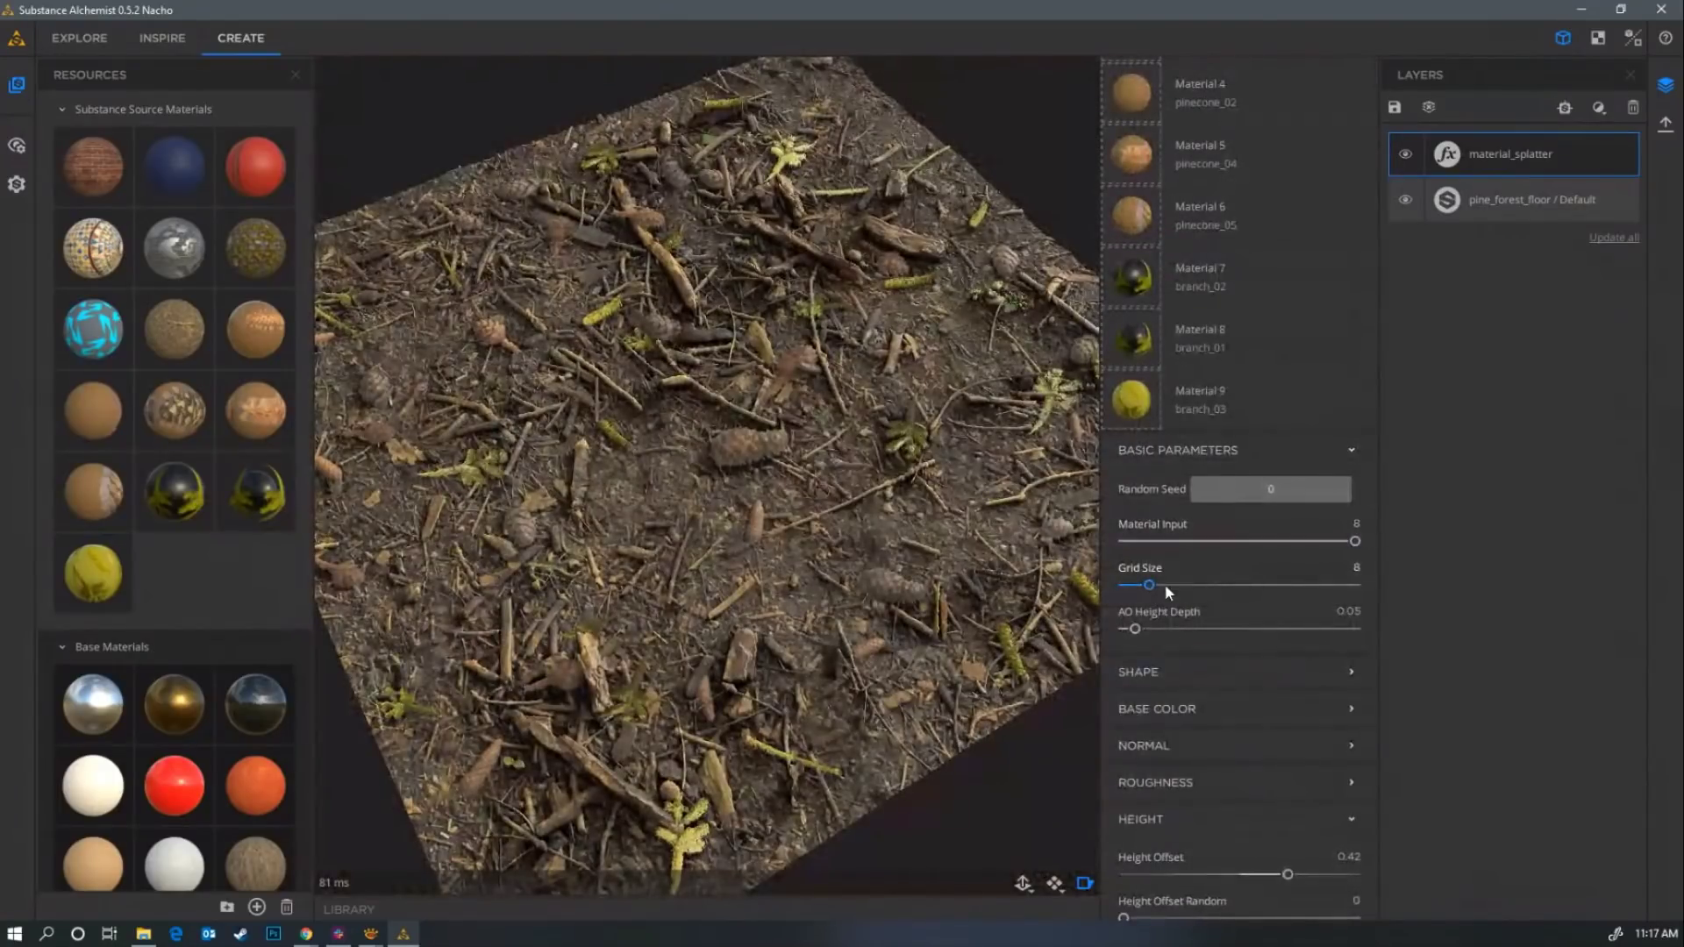
{"action": "left_click", "coordinate": [1148, 674]}
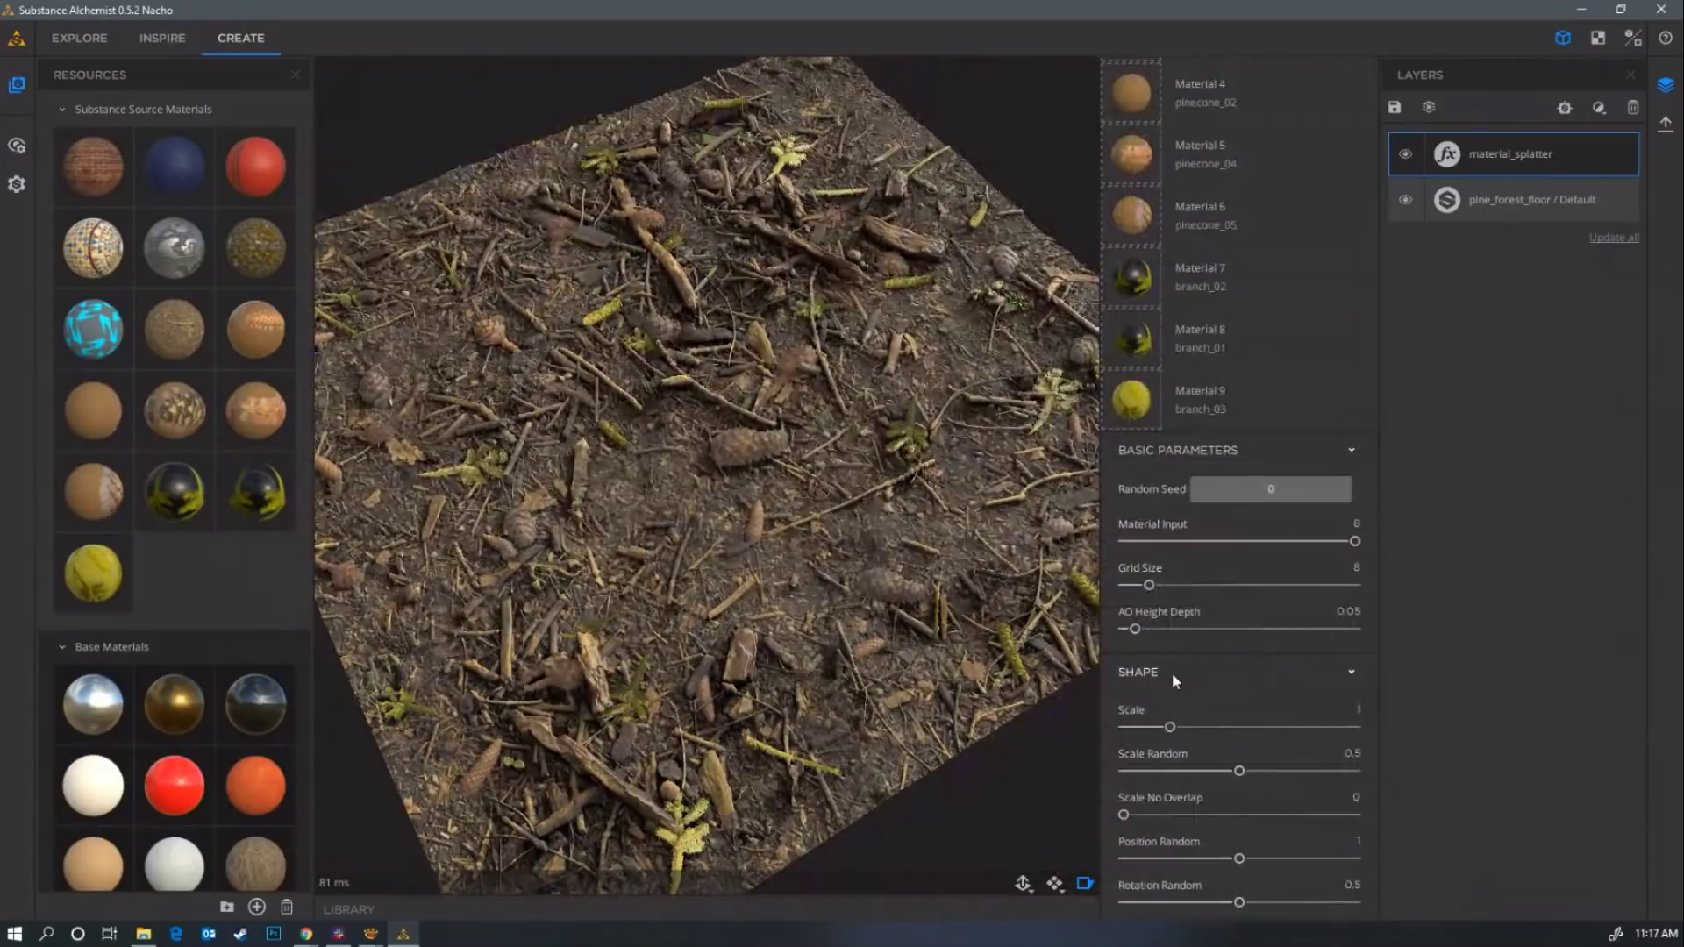
{"action": "left_click_drag", "start_coordinate": [1171, 728], "coordinate": [1261, 745]}
{"action": "scroll", "coordinate": [1190, 786], "scroll_direction": "down", "scroll_amount": 2}
{"action": "left_click_drag", "start_coordinate": [1355, 833], "coordinate": [1102, 827]}
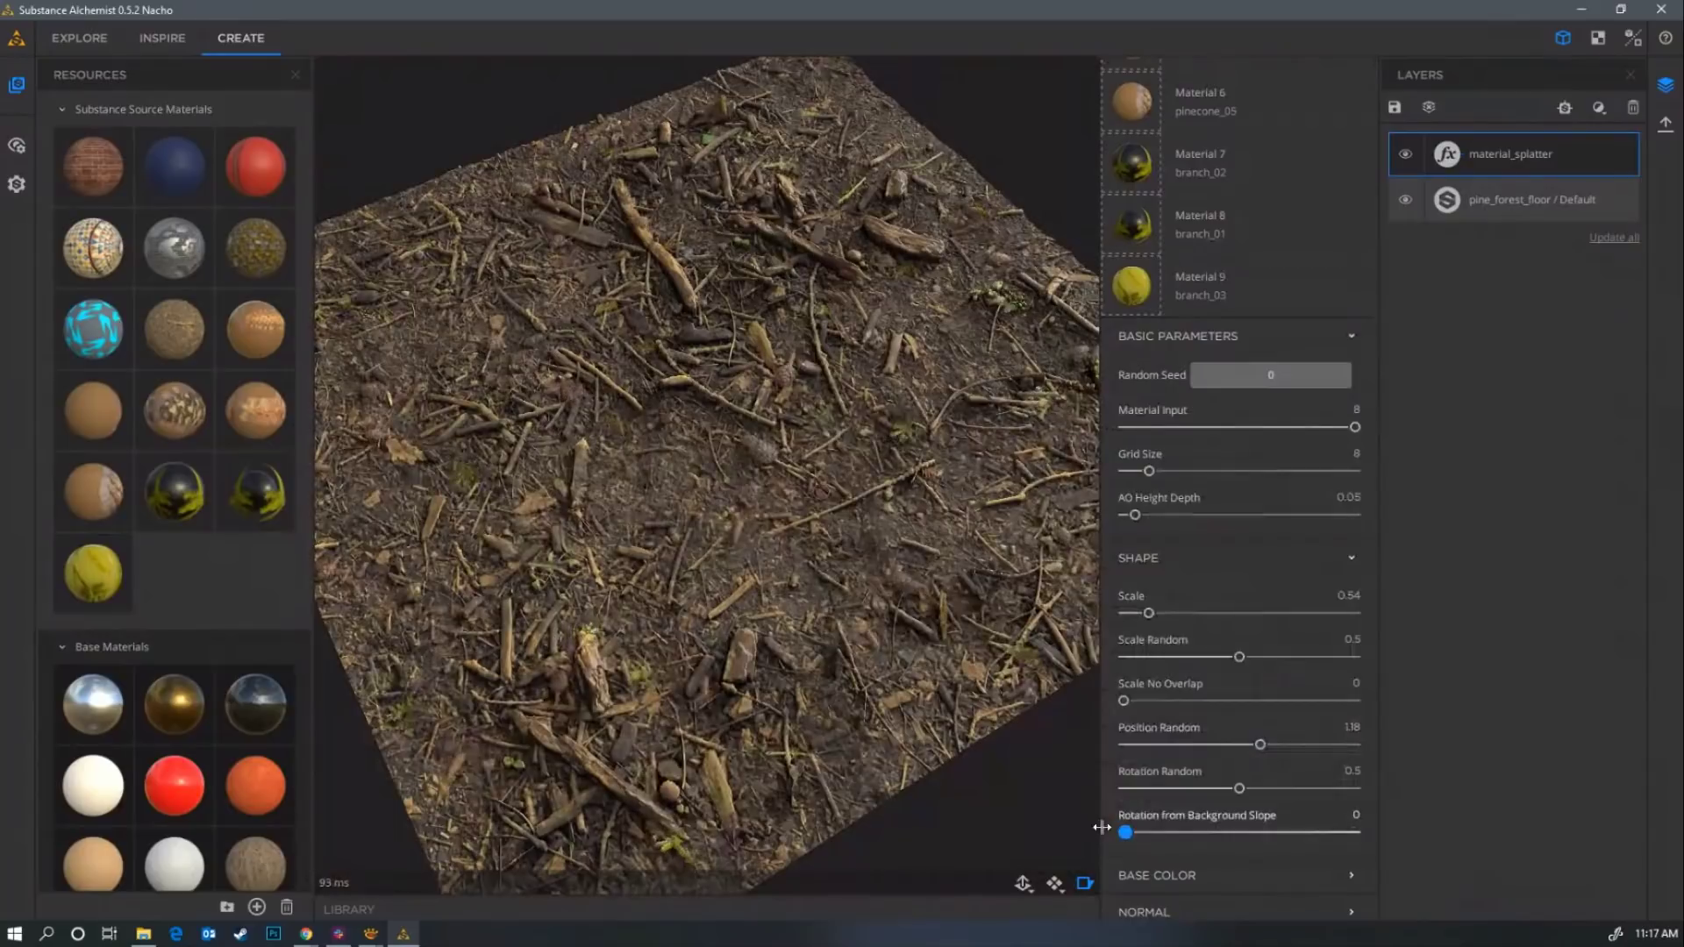
Set the splatter's Rotation from Background Slope to 0.9 and Position Random to 1.45, checking the scattered pieces in 3D.
{"action": "left_click_drag", "start_coordinate": [1261, 745], "coordinate": [1225, 748]}
{"action": "scroll", "coordinate": [786, 527], "scroll_direction": "up", "scroll_amount": 3}
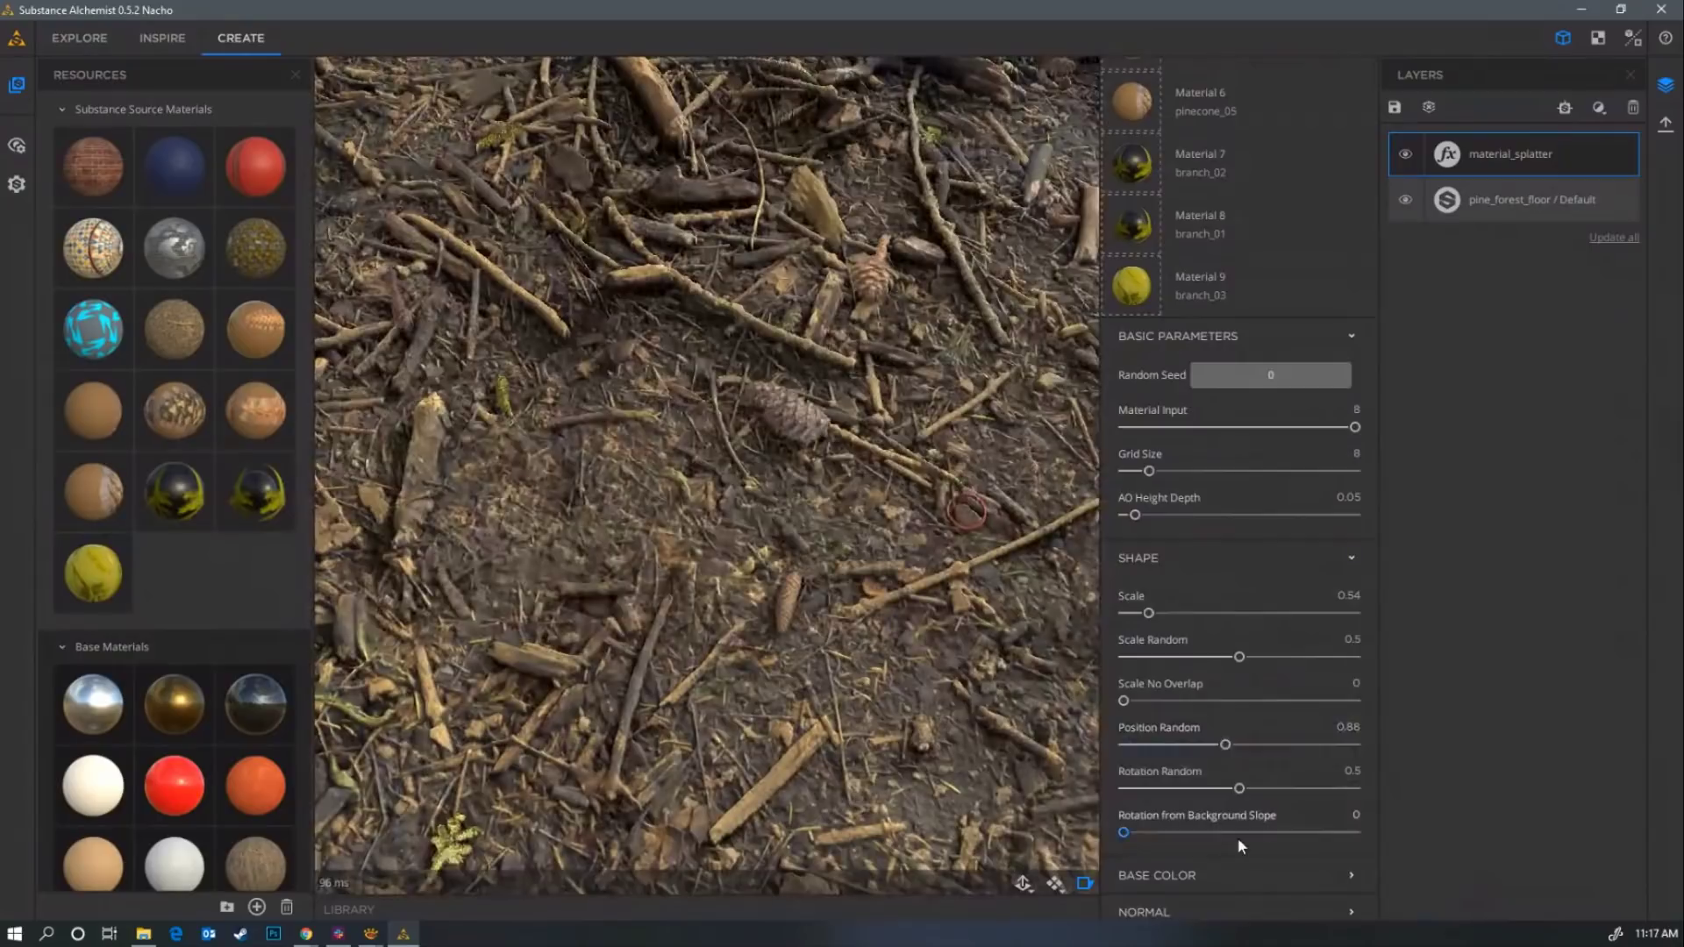
{"action": "left_click_drag", "start_coordinate": [1124, 832], "coordinate": [1331, 832]}
{"action": "left_click_drag", "start_coordinate": [1225, 744], "coordinate": [1291, 747]}
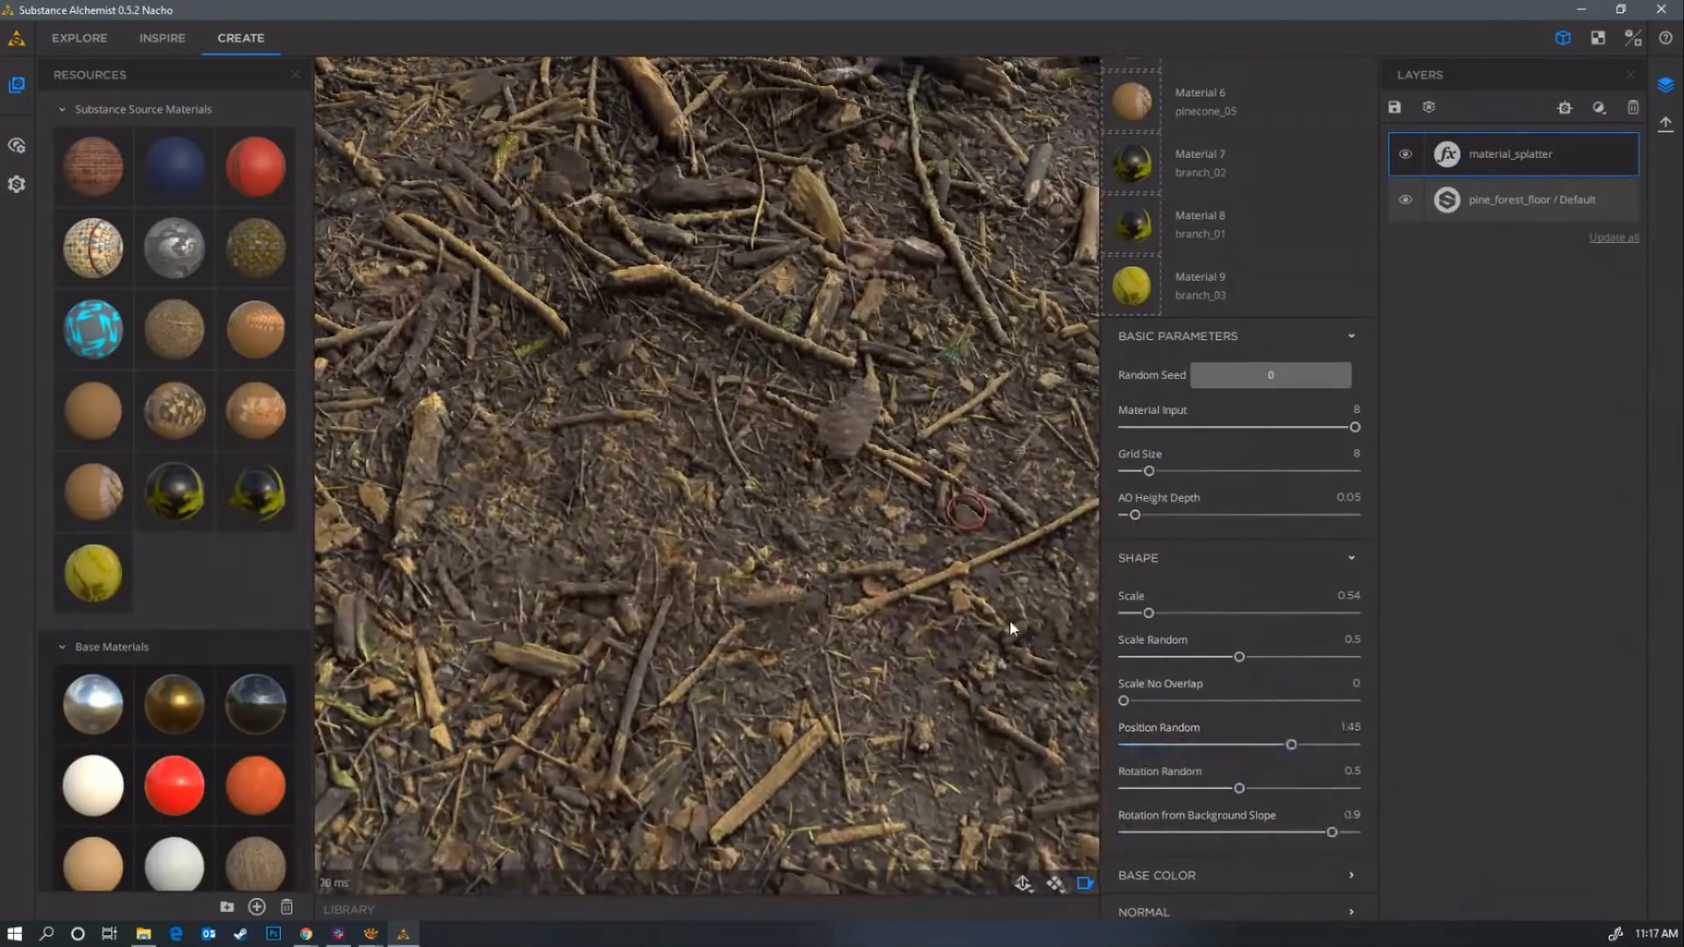
{"action": "left_click_drag", "start_coordinate": [1013, 628], "coordinate": [794, 596]}
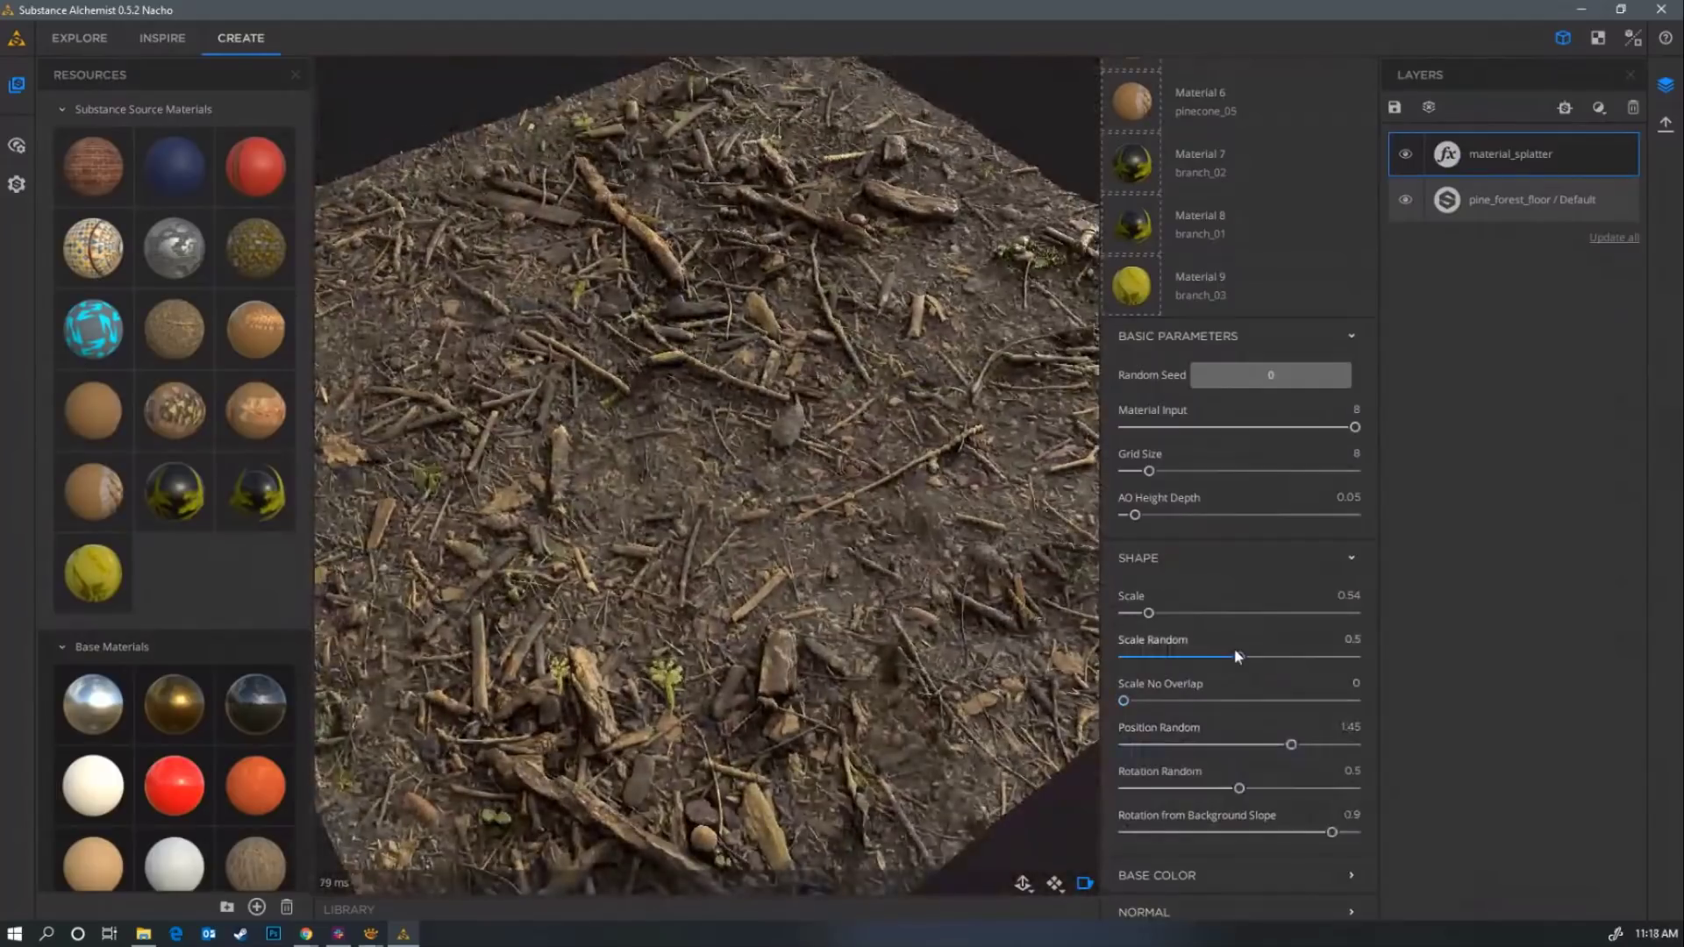
Raise the splatter's base color Albedo Matching to 0.71 so the pinecones and branches blend with the ground.
{"action": "scroll", "coordinate": [1235, 649], "scroll_direction": "down", "scroll_amount": 4}
{"action": "left_click", "coordinate": [1178, 516]}
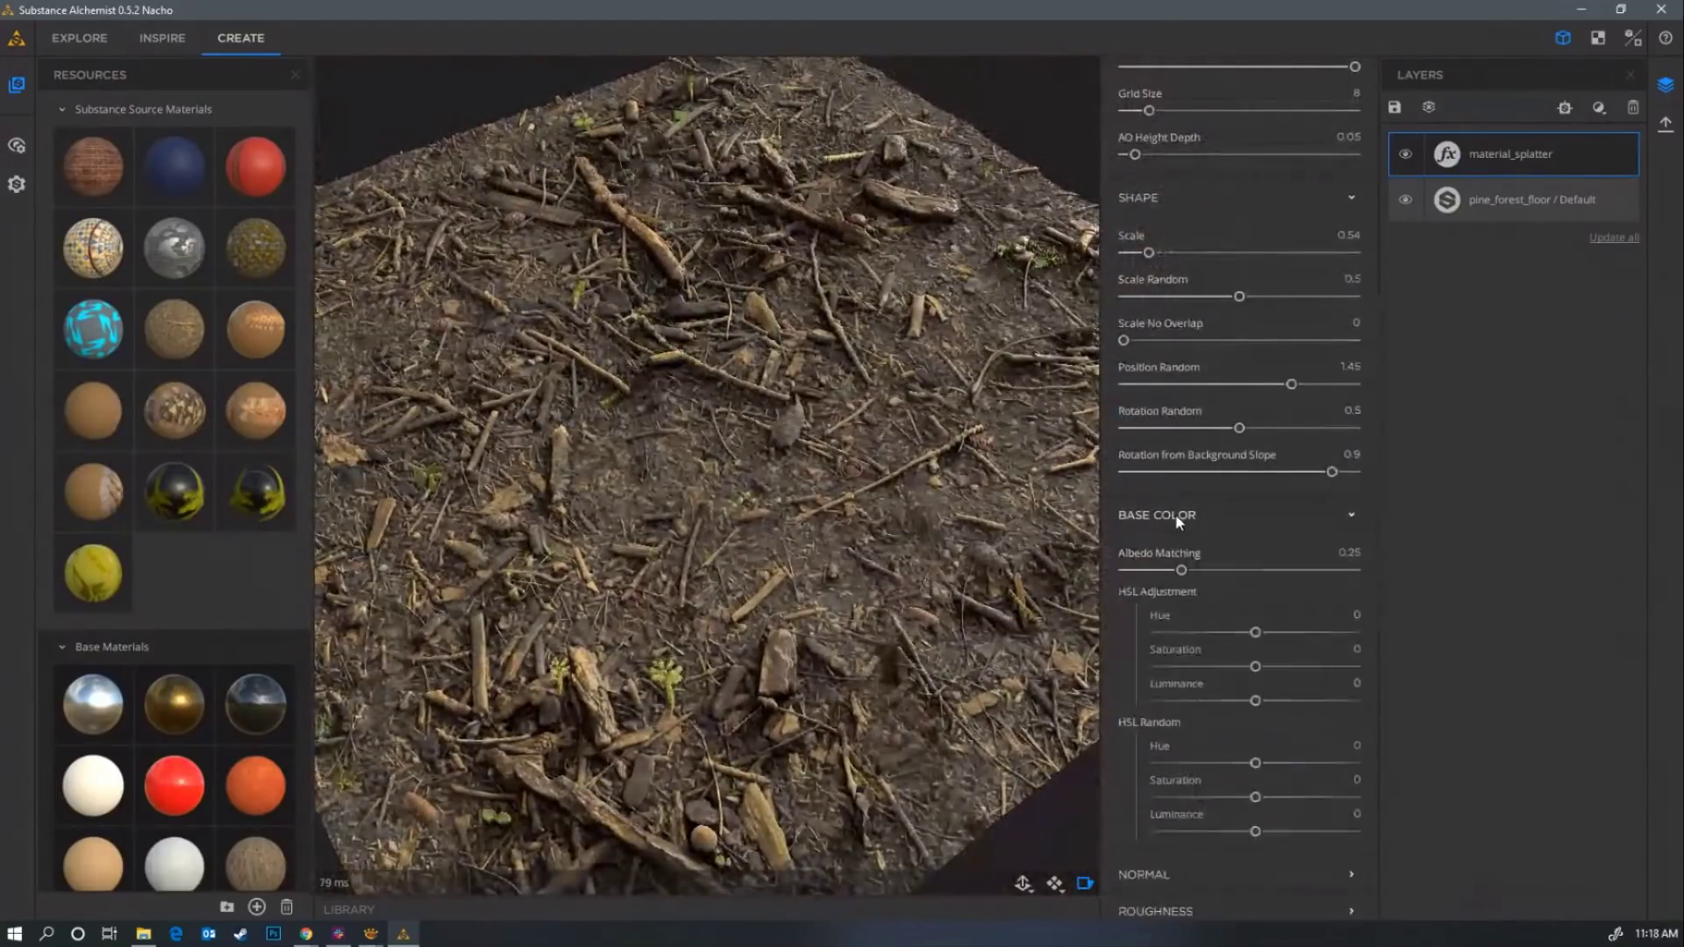
{"action": "left_click_drag", "start_coordinate": [730, 644], "coordinate": [1082, 587]}
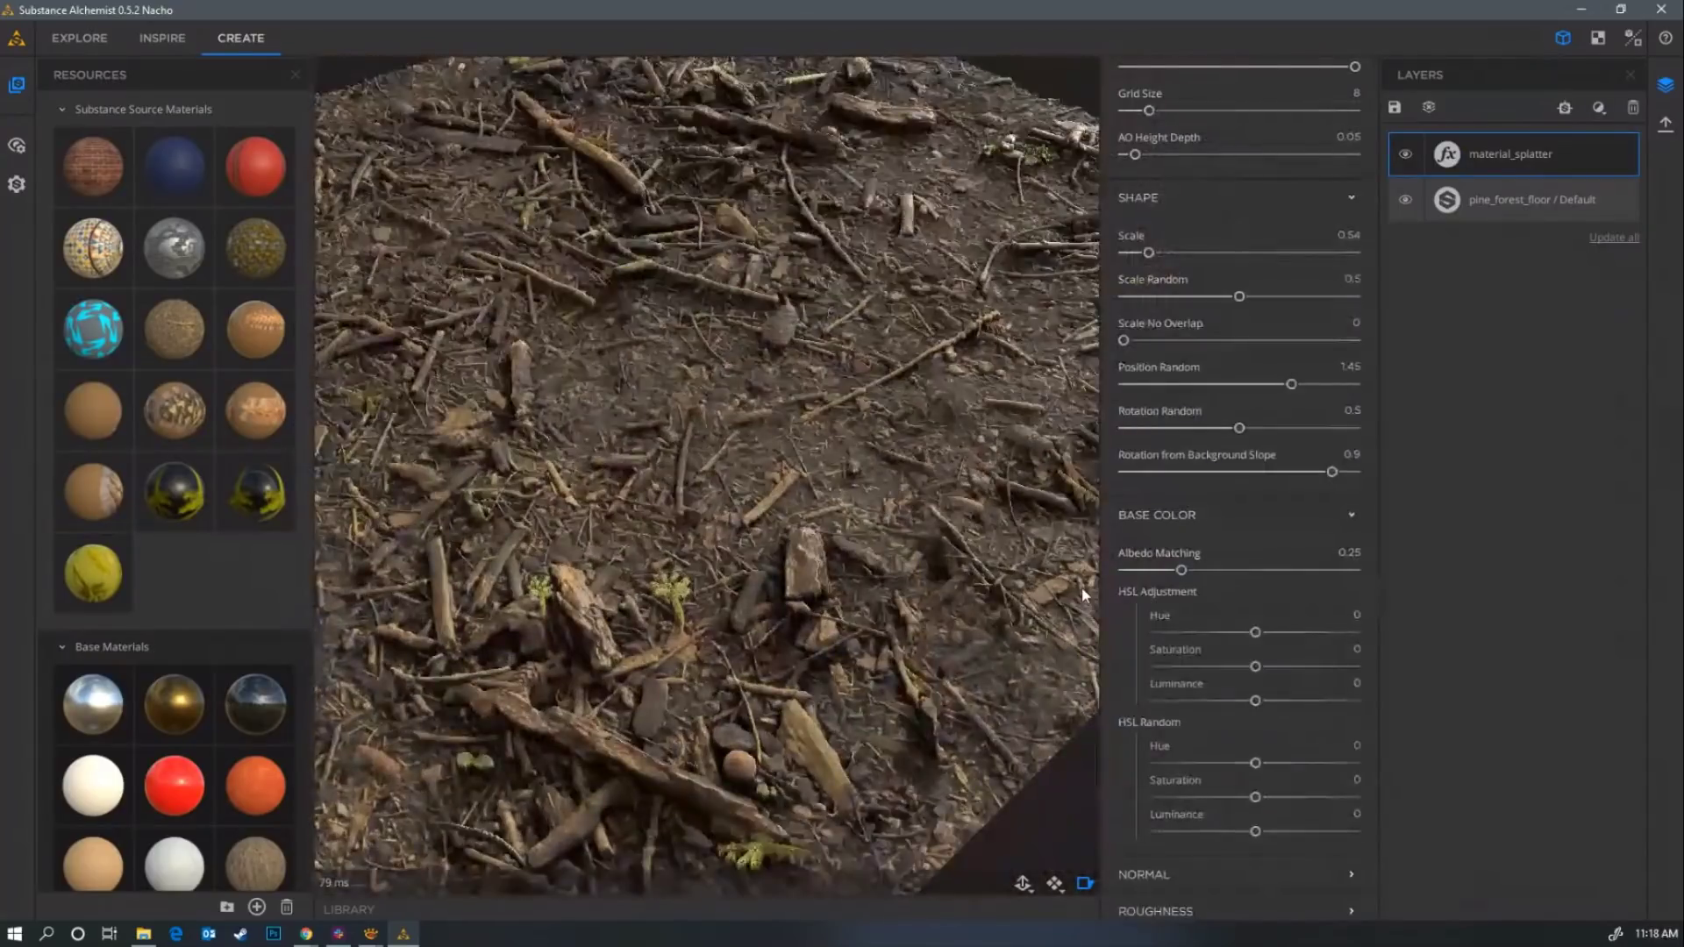
{"action": "left_click_drag", "start_coordinate": [1182, 570], "coordinate": [1291, 574]}
{"action": "middle_click_drag", "start_coordinate": [783, 491], "coordinate": [765, 546]}
{"action": "left_click_drag", "start_coordinate": [765, 551], "coordinate": [736, 608]}
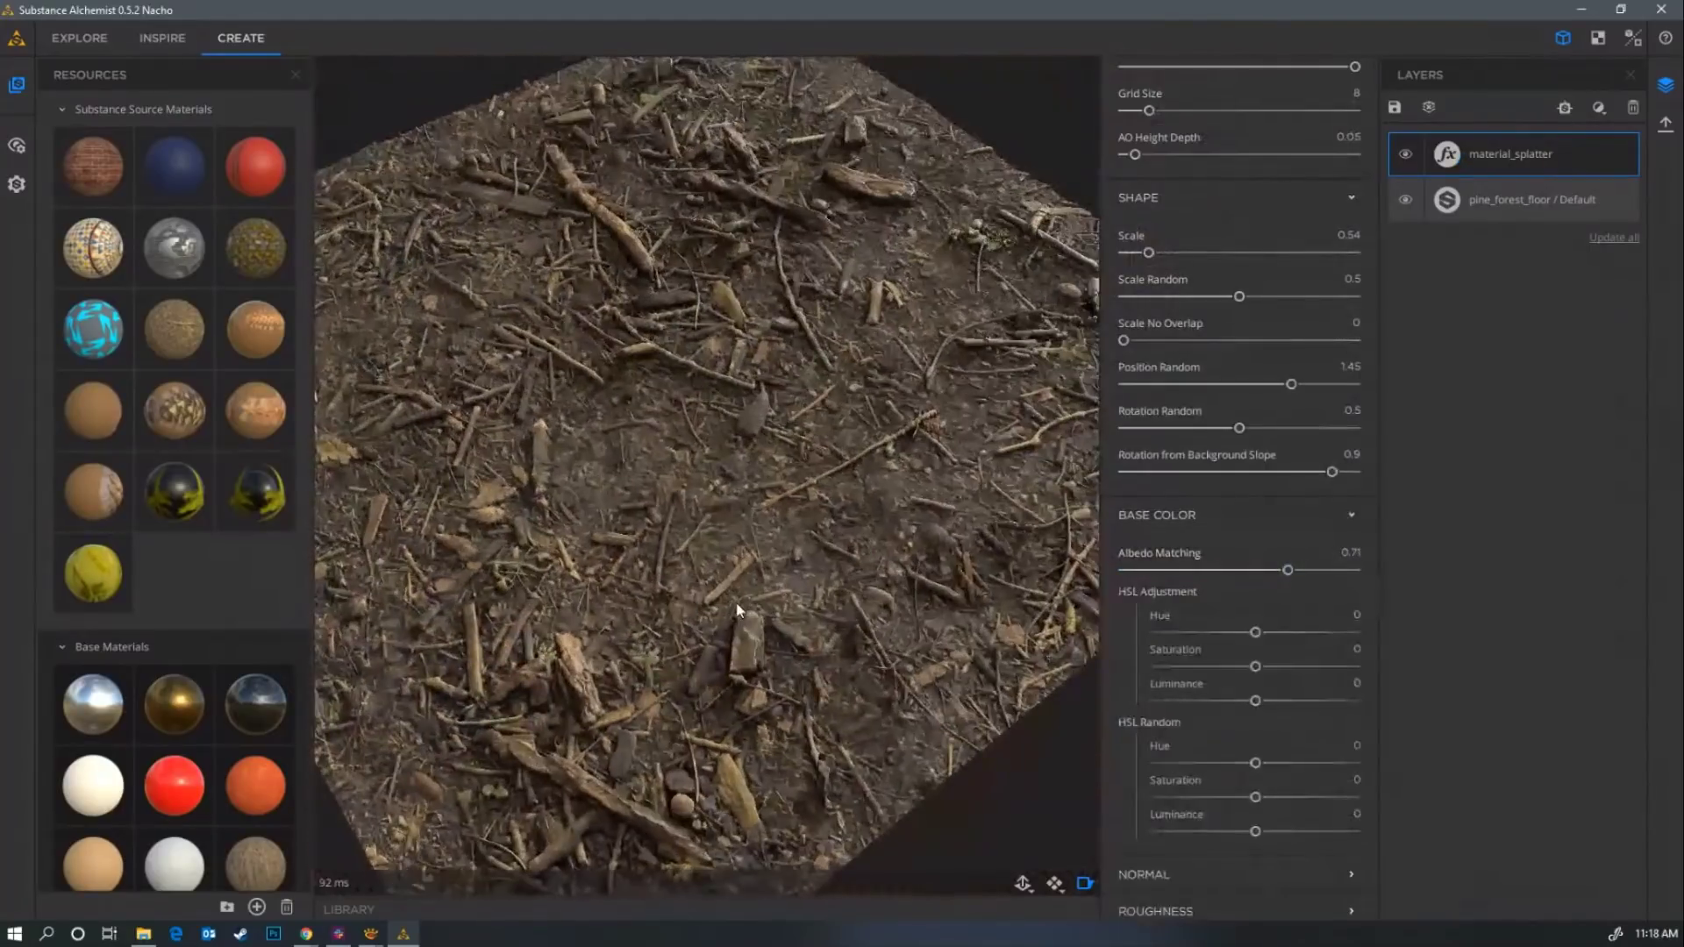
Randomize the splatter's Random Seed three times and inspect the new scatter of pinecones and branches up close.
{"action": "scroll", "coordinate": [1197, 658], "scroll_direction": "down", "scroll_amount": 8}
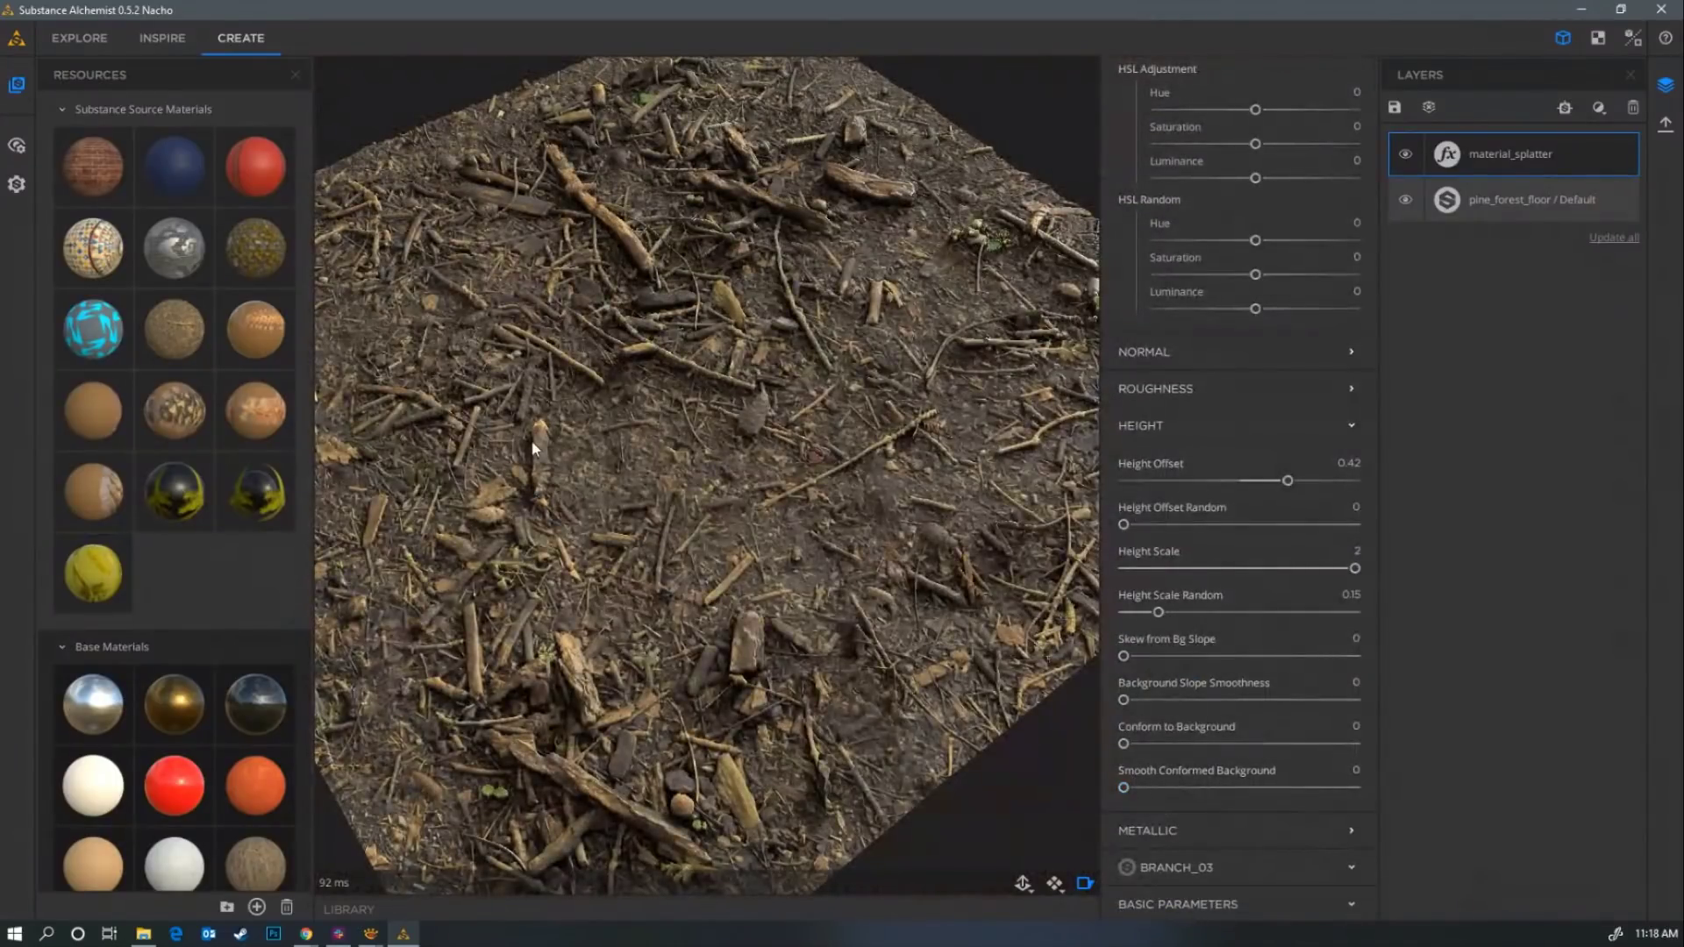
{"action": "scroll", "coordinate": [1167, 437], "scroll_direction": "up", "scroll_amount": 3}
{"action": "scroll", "coordinate": [1175, 474], "scroll_direction": "up", "scroll_amount": 6}
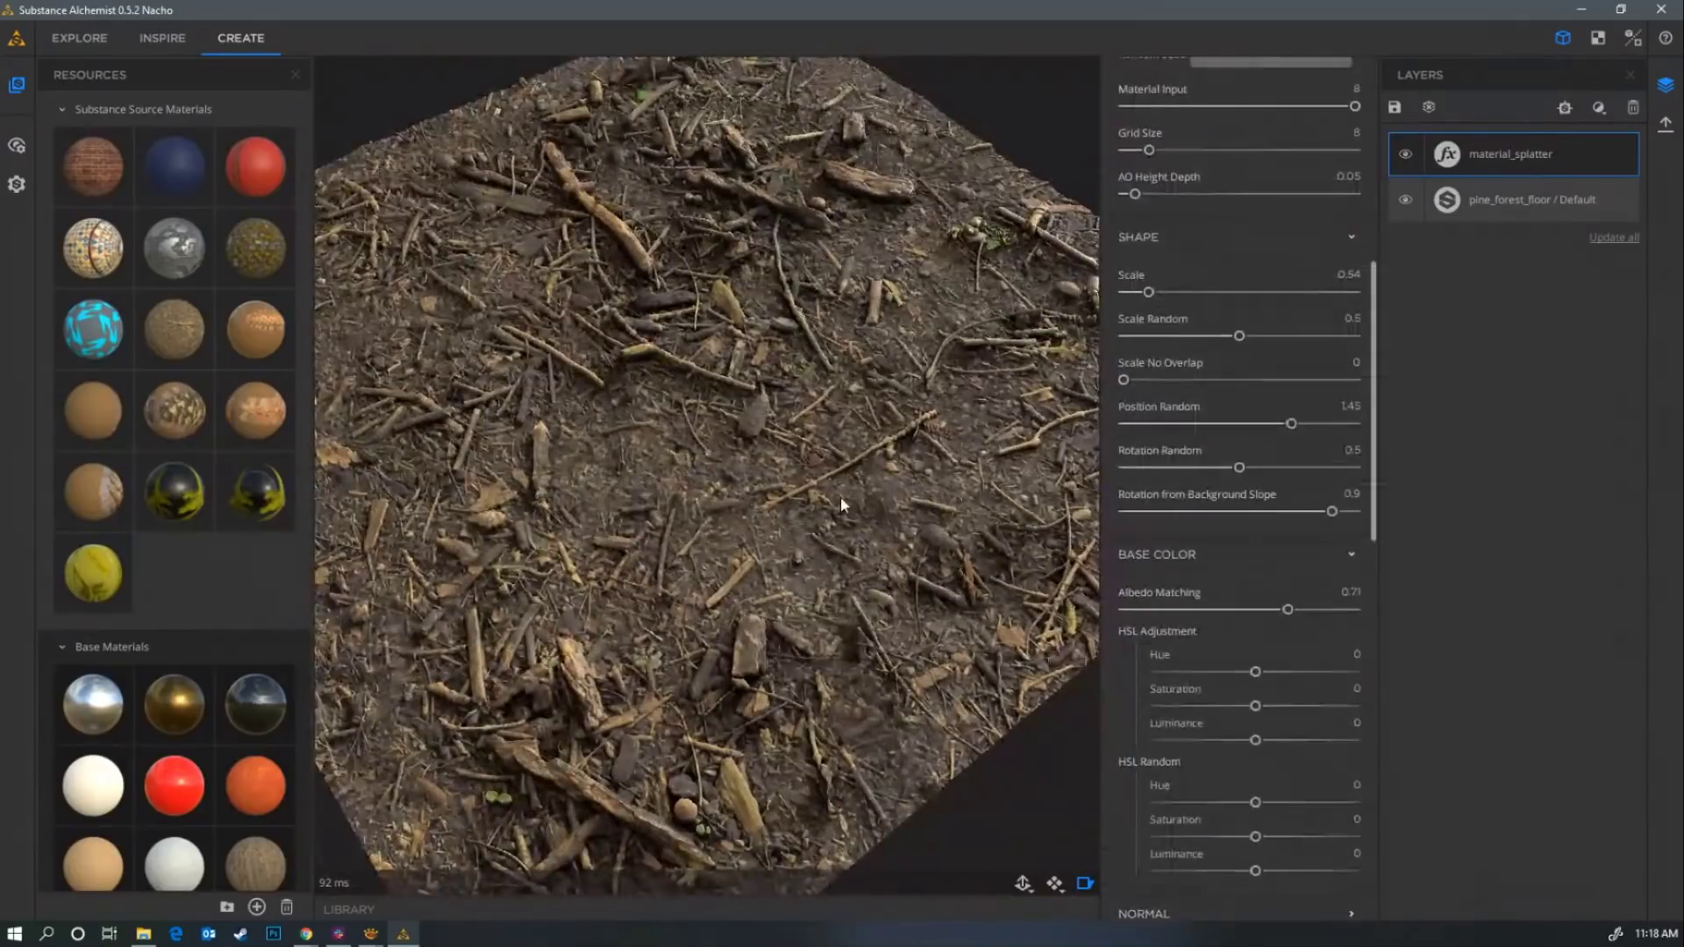
{"action": "scroll", "coordinate": [1196, 372], "scroll_direction": "up", "scroll_amount": 4}
{"action": "left_click", "coordinate": [1261, 333]}
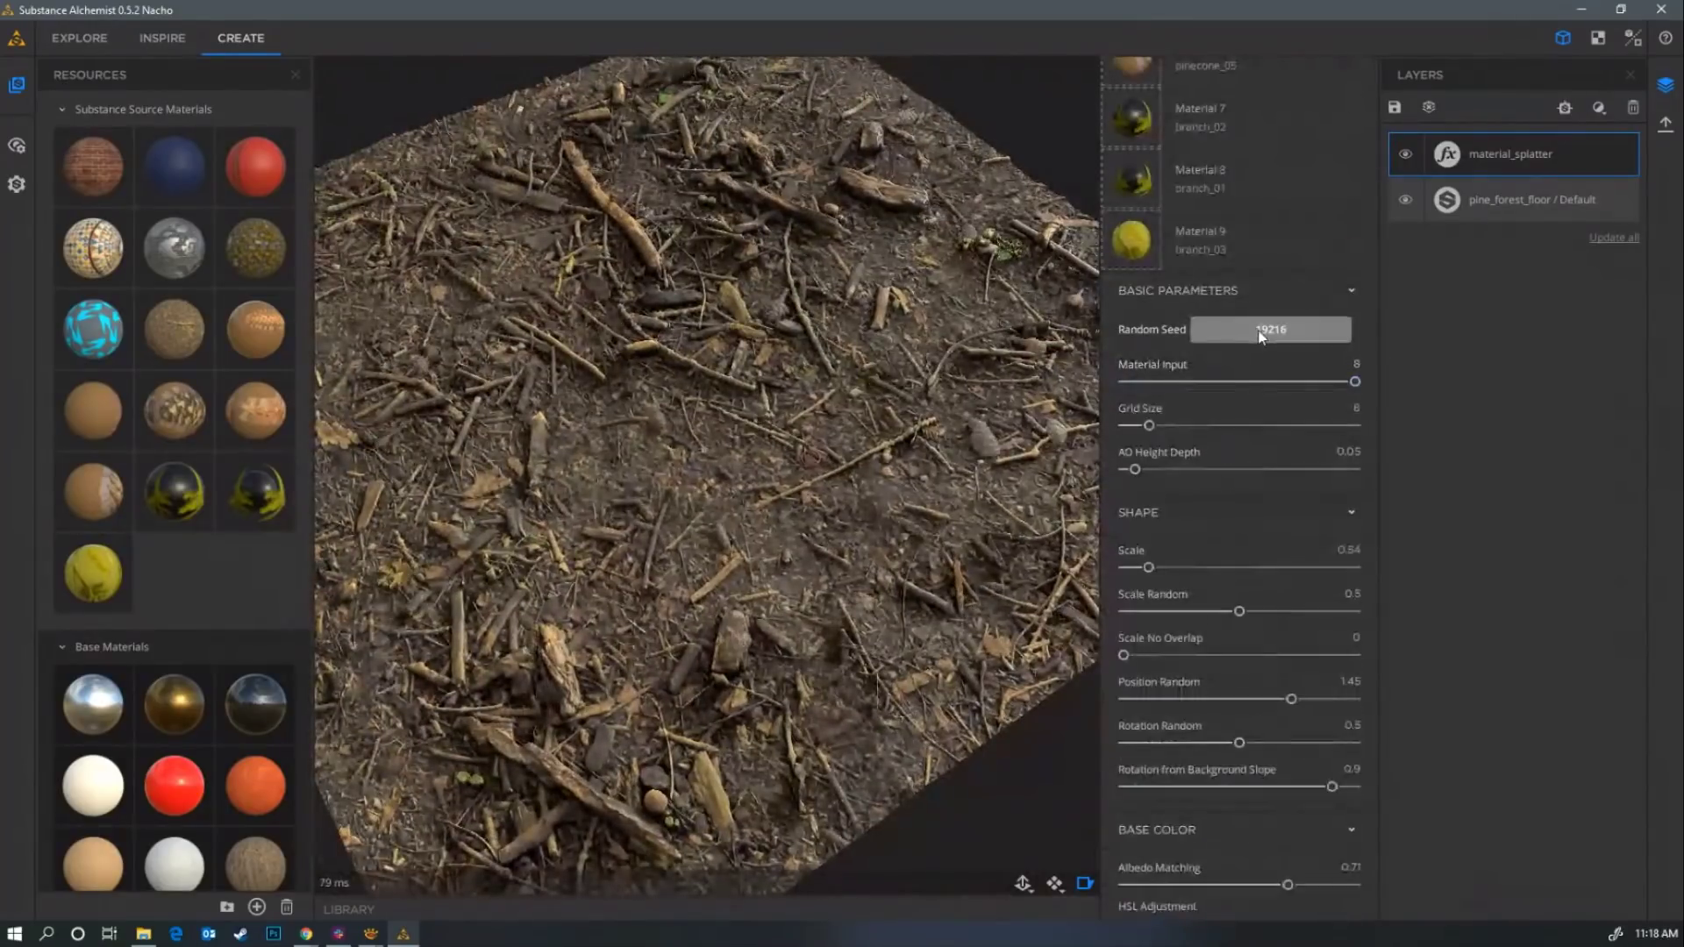
{"action": "left_click", "coordinate": [1261, 334]}
{"action": "left_click", "coordinate": [1260, 334]}
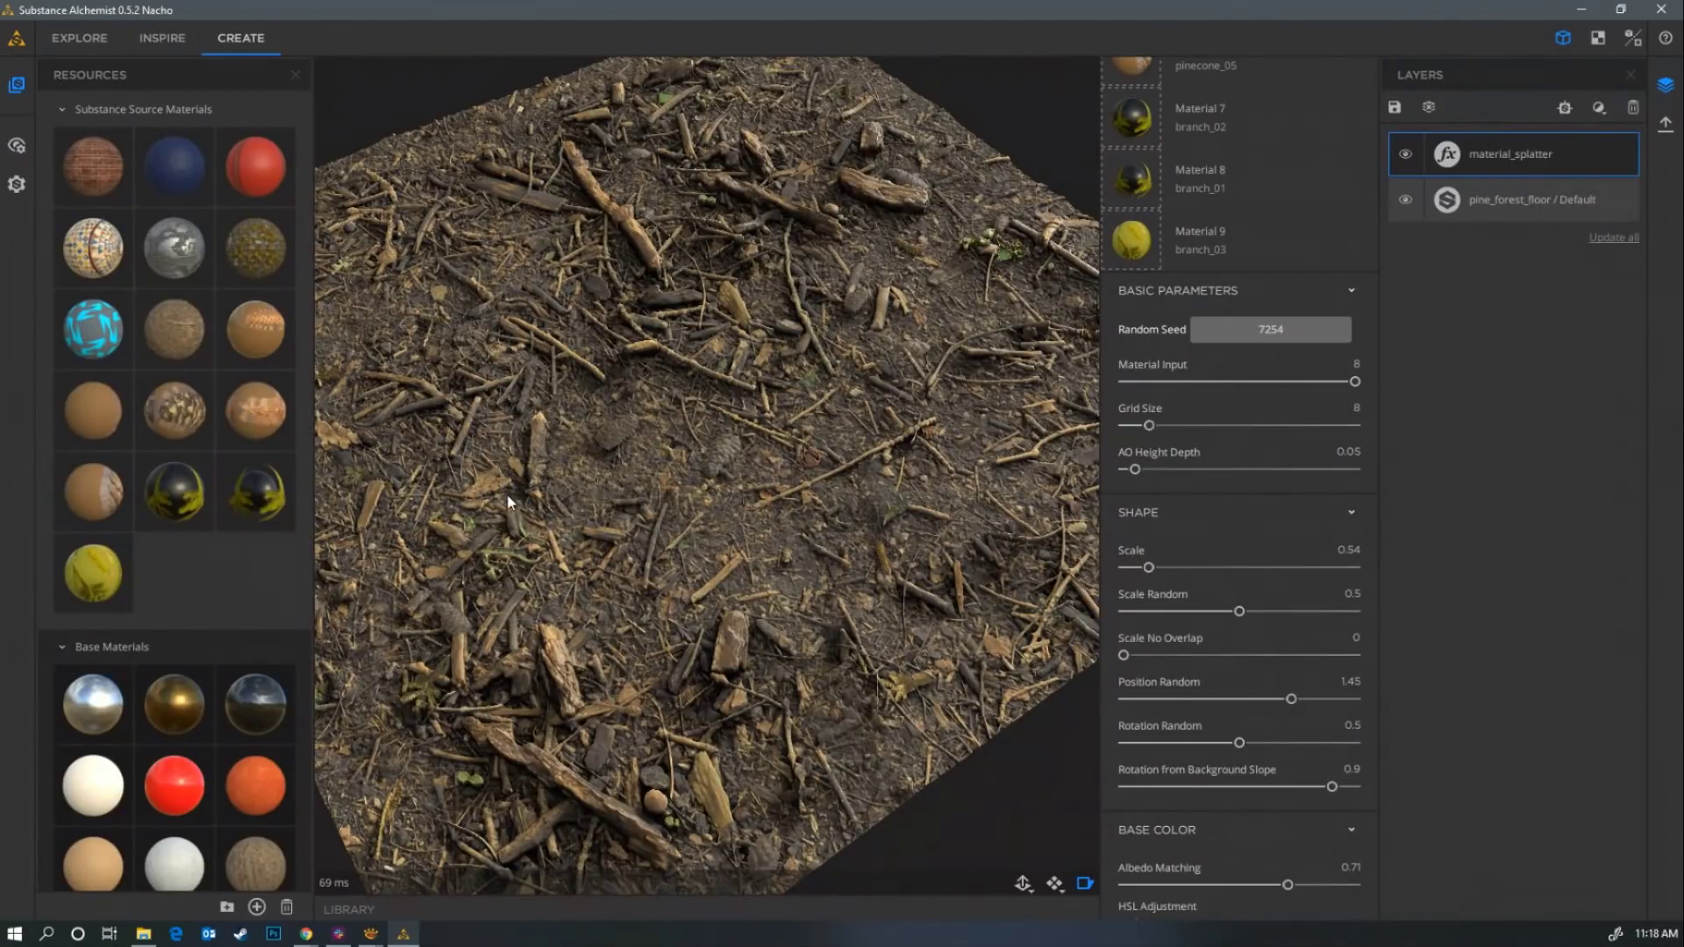
{"action": "middle_click_drag", "start_coordinate": [595, 479], "coordinate": [681, 502]}
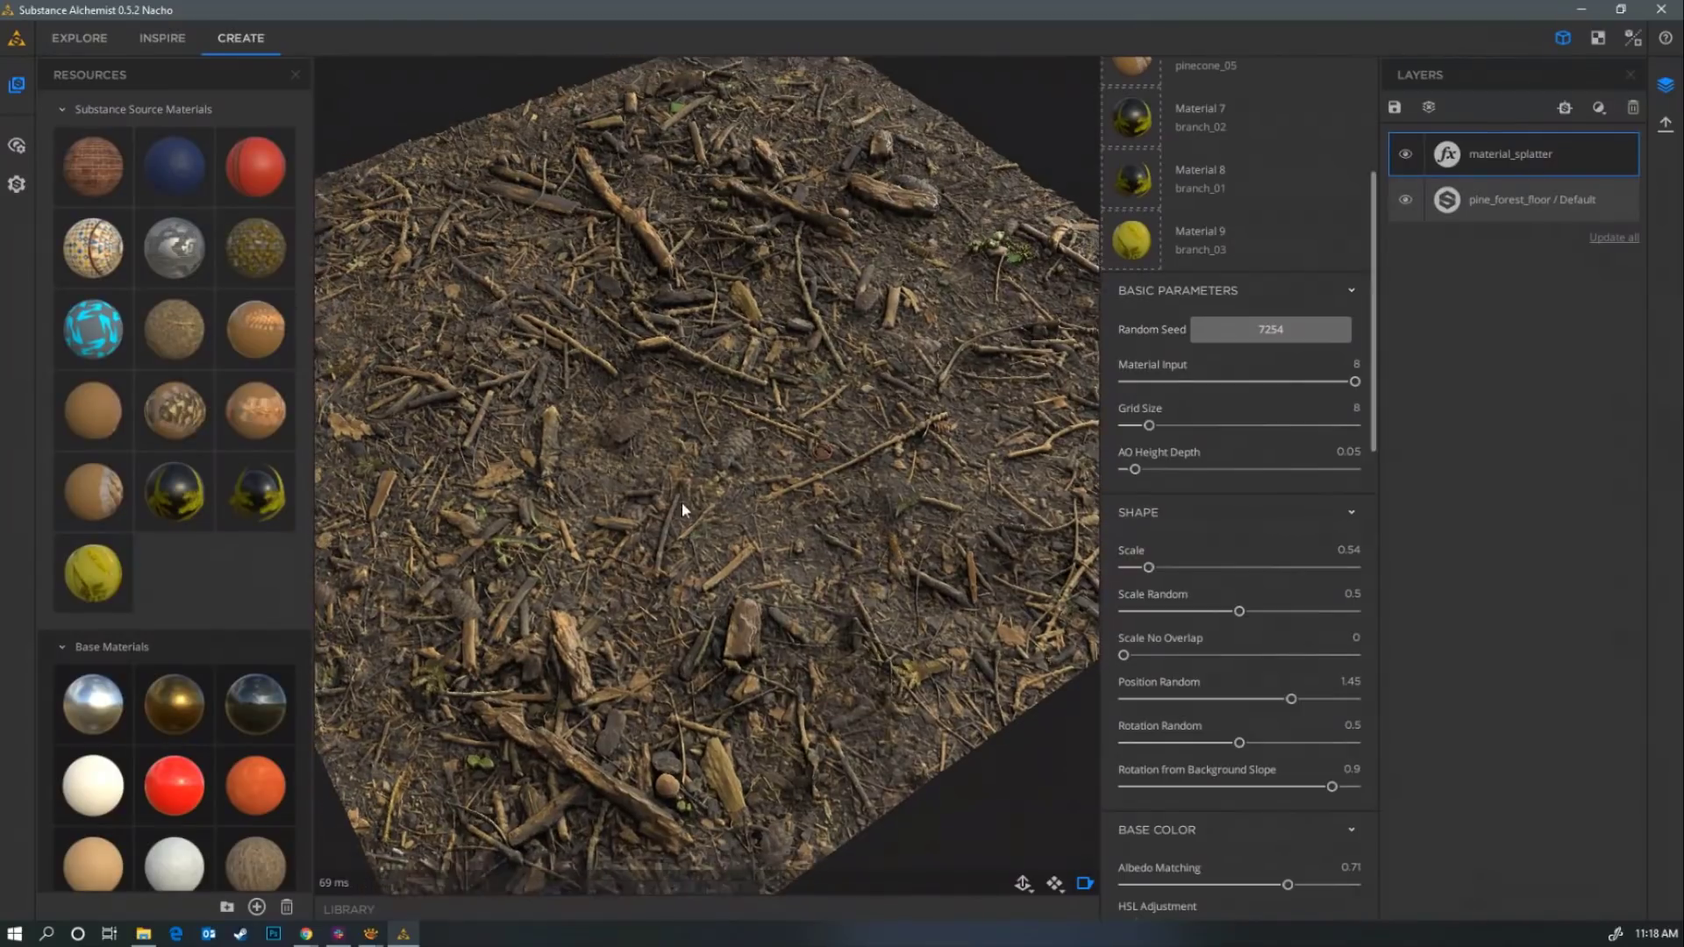
{"action": "right_click_drag", "start_coordinate": [682, 502], "coordinate": [744, 490]}
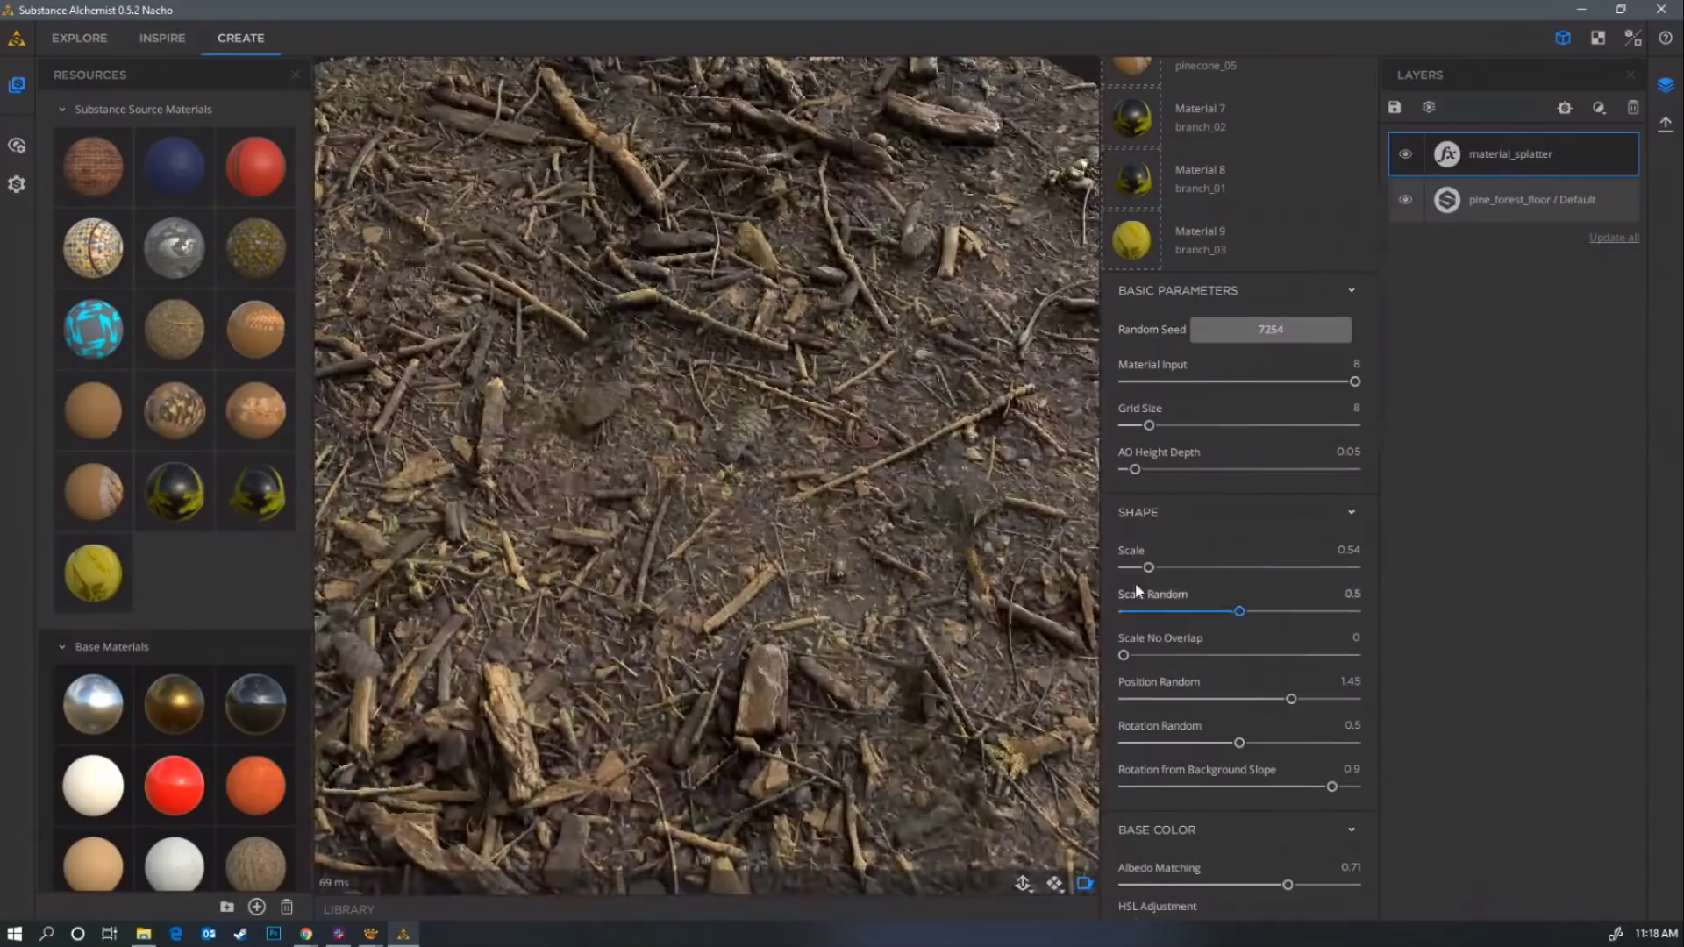
{"action": "mouse_move", "coordinate": [1149, 569]}
{"action": "left_mouse_down"}
{"action": "mouse_move", "coordinate": [1165, 569]}
{"action": "mouse_move", "coordinate": [1149, 569]}
{"action": "left_mouse_up"}
Add a Snow layer above the splatter with Smoothness 1 and Fresh Snow 0.28.
{"action": "left_click", "coordinate": [1599, 107]}
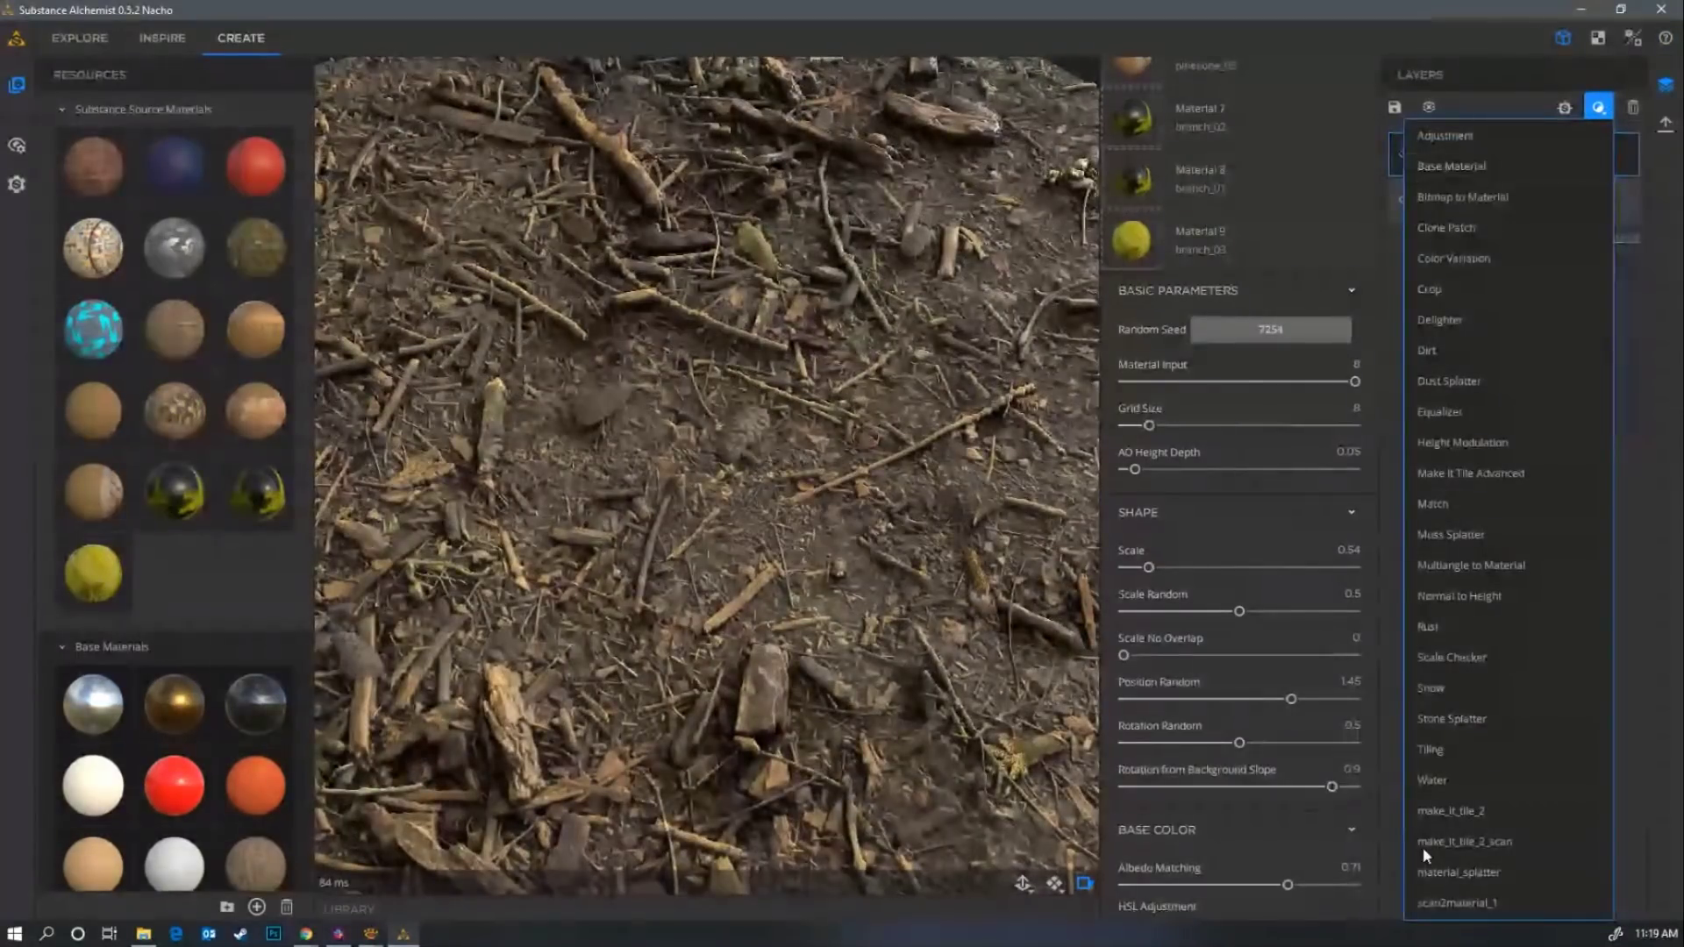
{"action": "left_click", "coordinate": [1431, 688]}
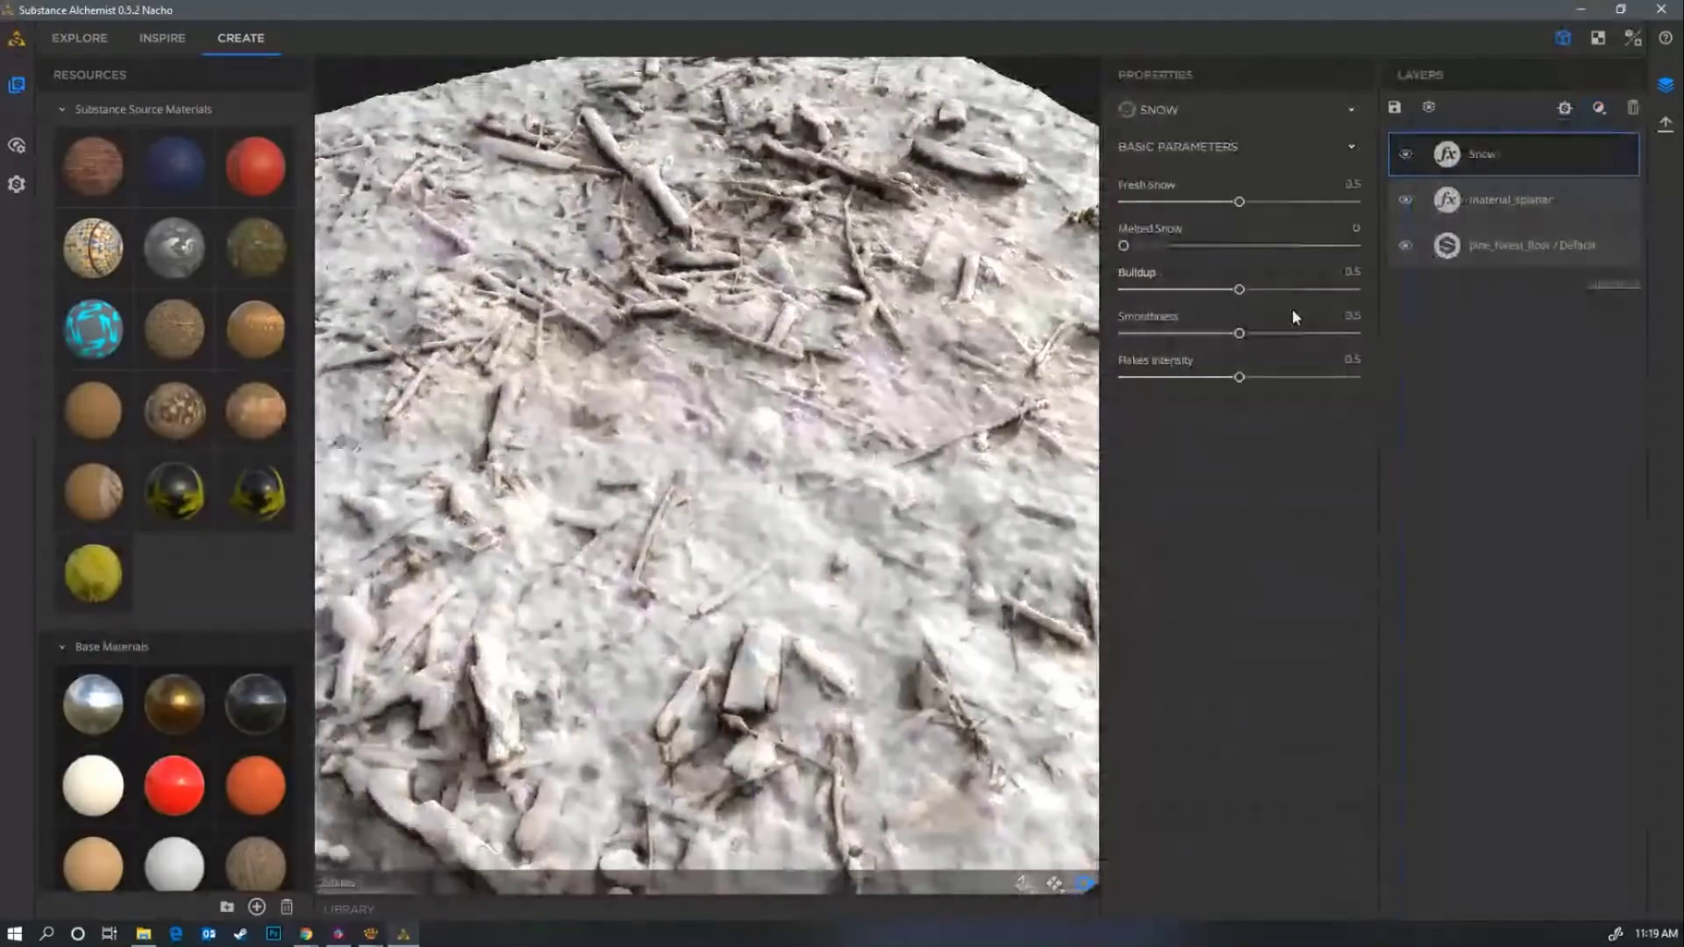
{"action": "left_click_drag", "start_coordinate": [1240, 333], "coordinate": [1356, 333]}
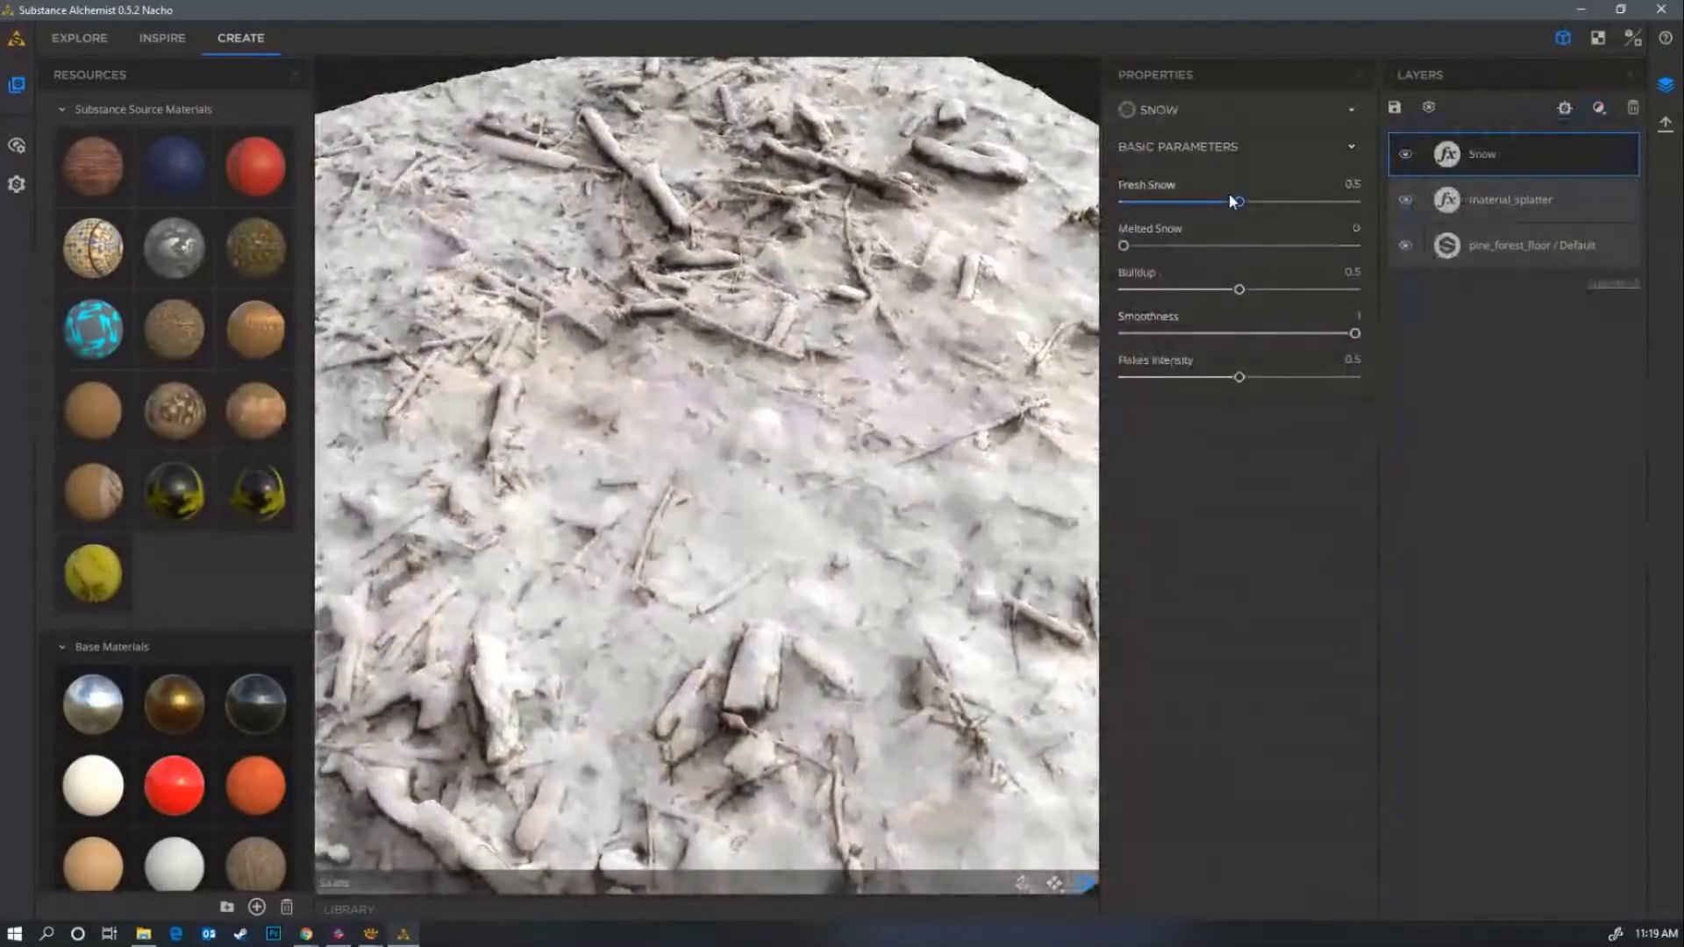
{"action": "left_click_drag", "start_coordinate": [1240, 202], "coordinate": [1189, 209]}
{"action": "scroll", "coordinate": [766, 462], "scroll_direction": "down", "scroll_amount": 3}
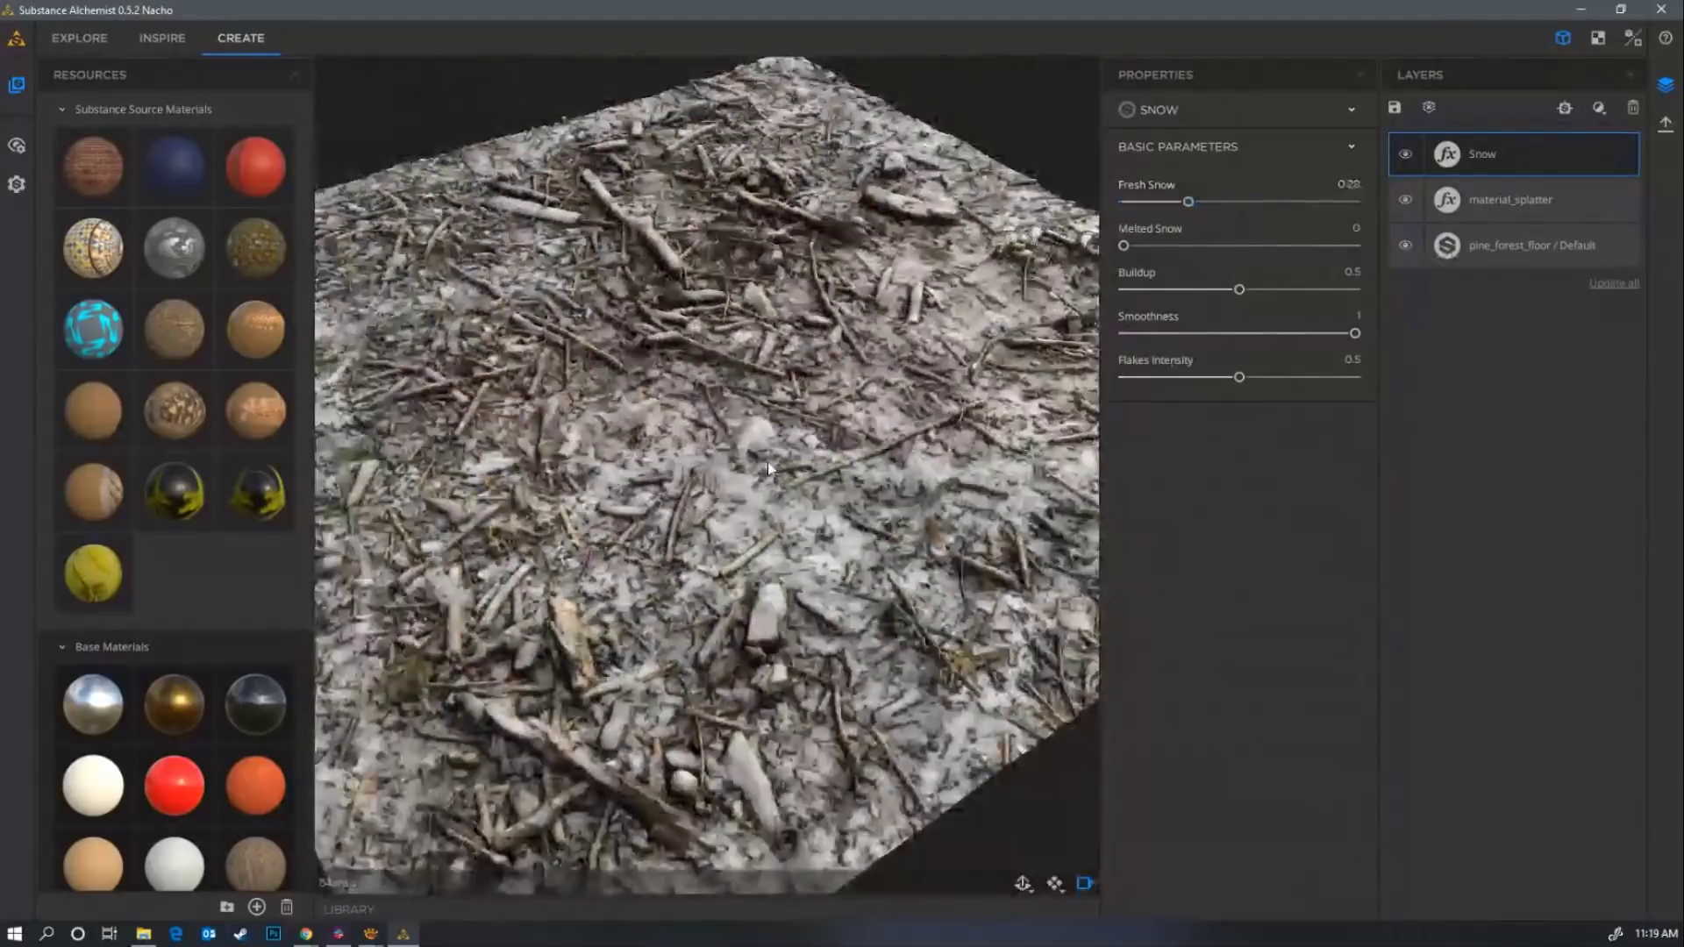
{"action": "scroll", "coordinate": [742, 527], "scroll_direction": "up", "scroll_amount": 1}
{"action": "left_click_drag", "start_coordinate": [741, 523], "coordinate": [745, 518], "text": "alt"}
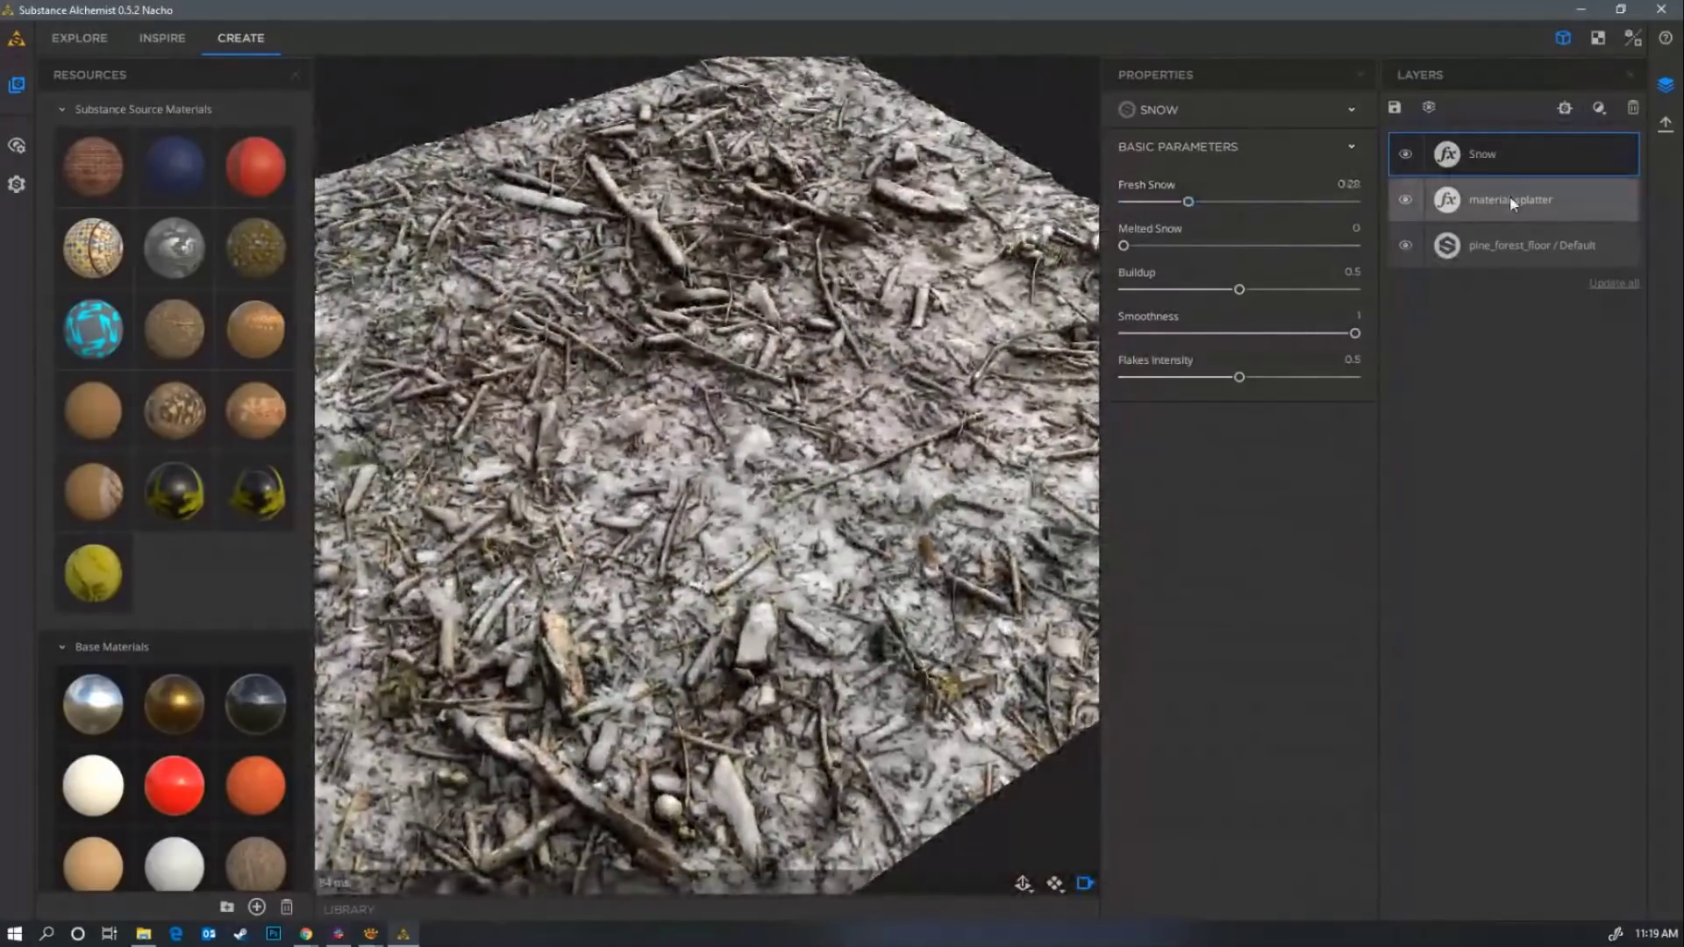
{"action": "scroll", "coordinate": [716, 514], "scroll_direction": "up", "scroll_amount": 2}
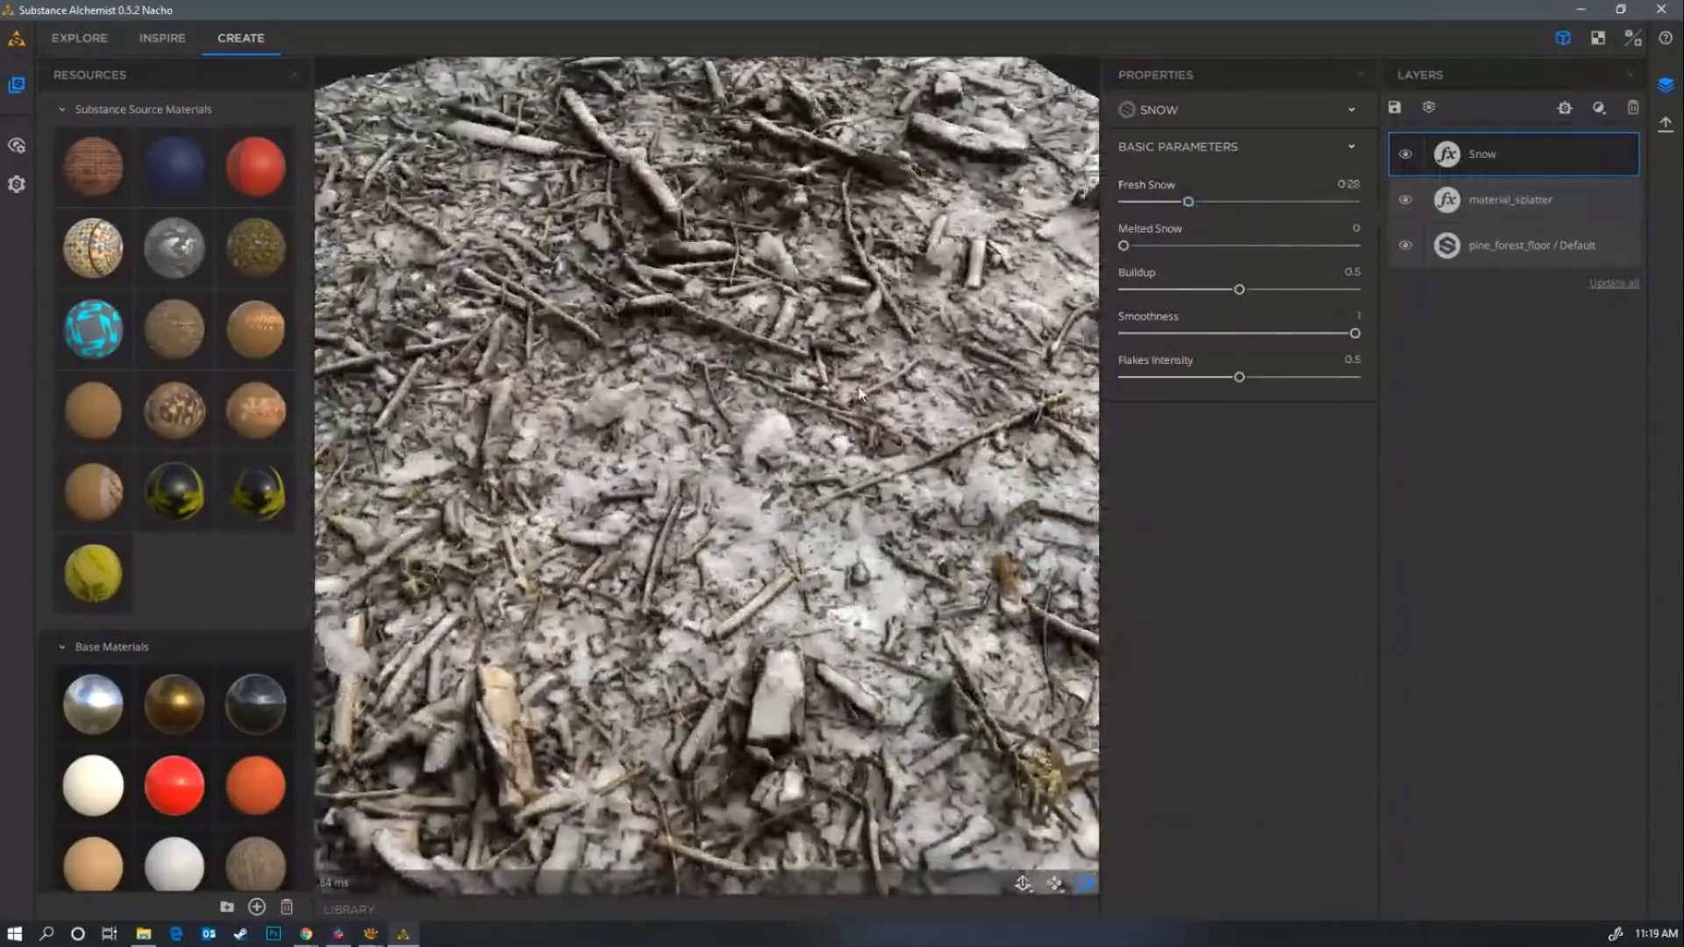
On the material_splatter layer, reduce the shape Scale to 0.48 and lower Scale Random.
{"action": "left_click", "coordinate": [1544, 214]}
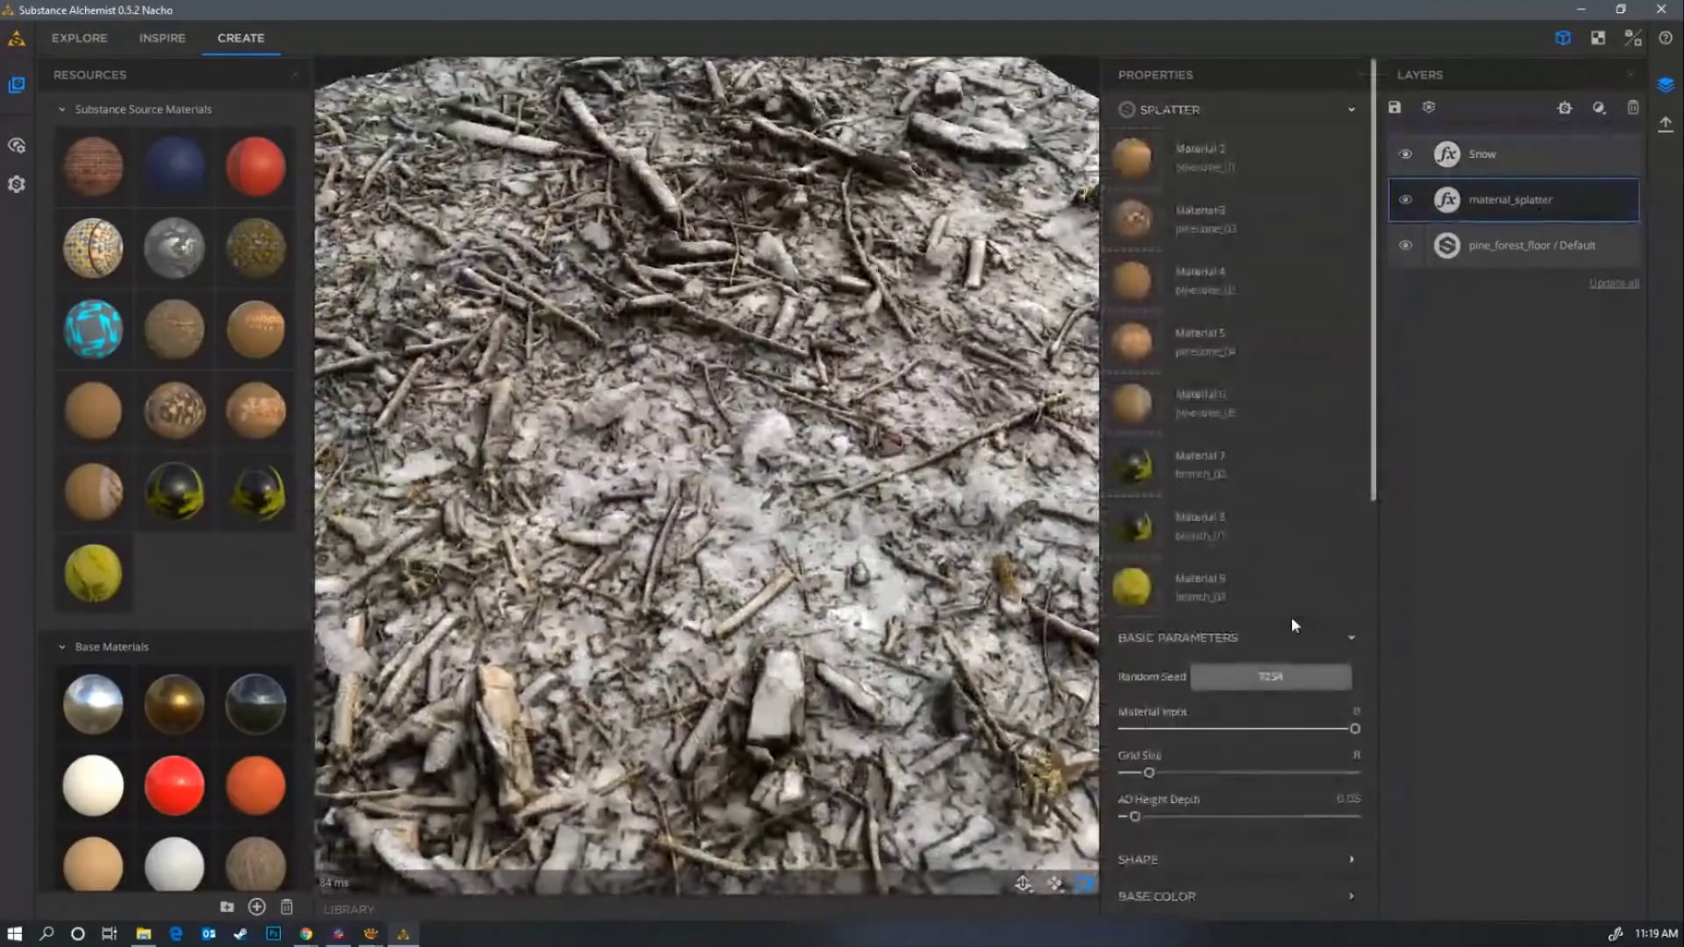
{"action": "scroll", "coordinate": [1292, 617], "scroll_direction": "down", "scroll_amount": 4}
{"action": "left_click", "coordinate": [1139, 559]}
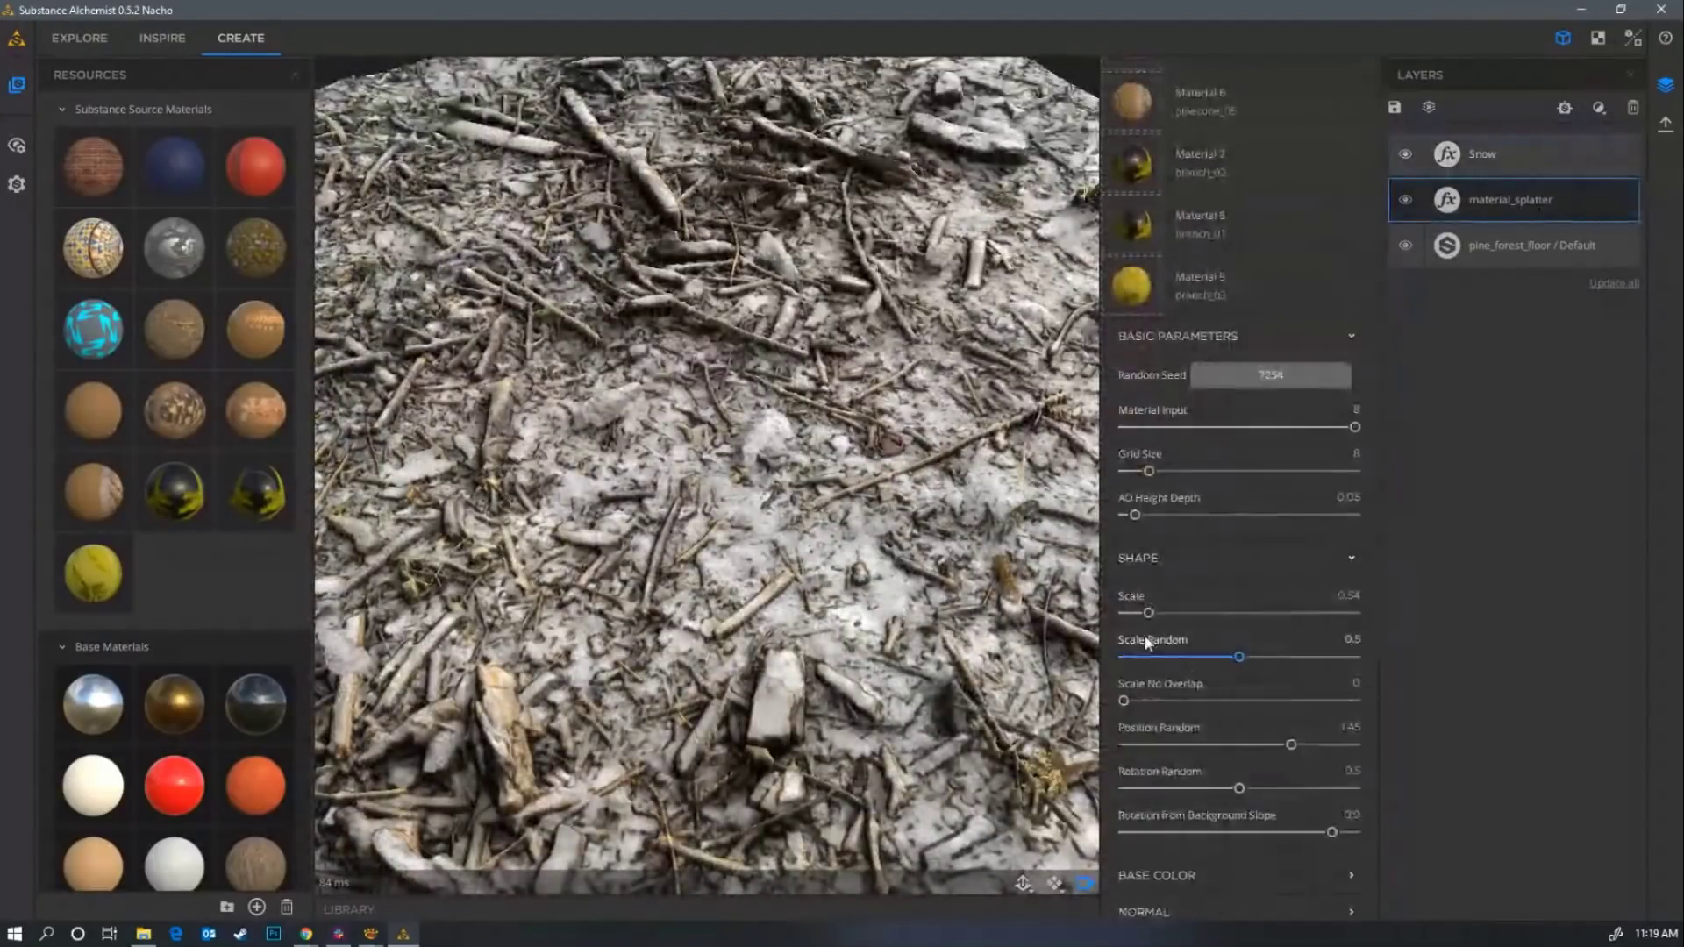
{"action": "mouse_move", "coordinate": [1150, 611]}
{"action": "left_mouse_down"}
{"action": "mouse_move", "coordinate": [1171, 613]}
{"action": "mouse_move", "coordinate": [1149, 621]}
{"action": "left_mouse_up"}
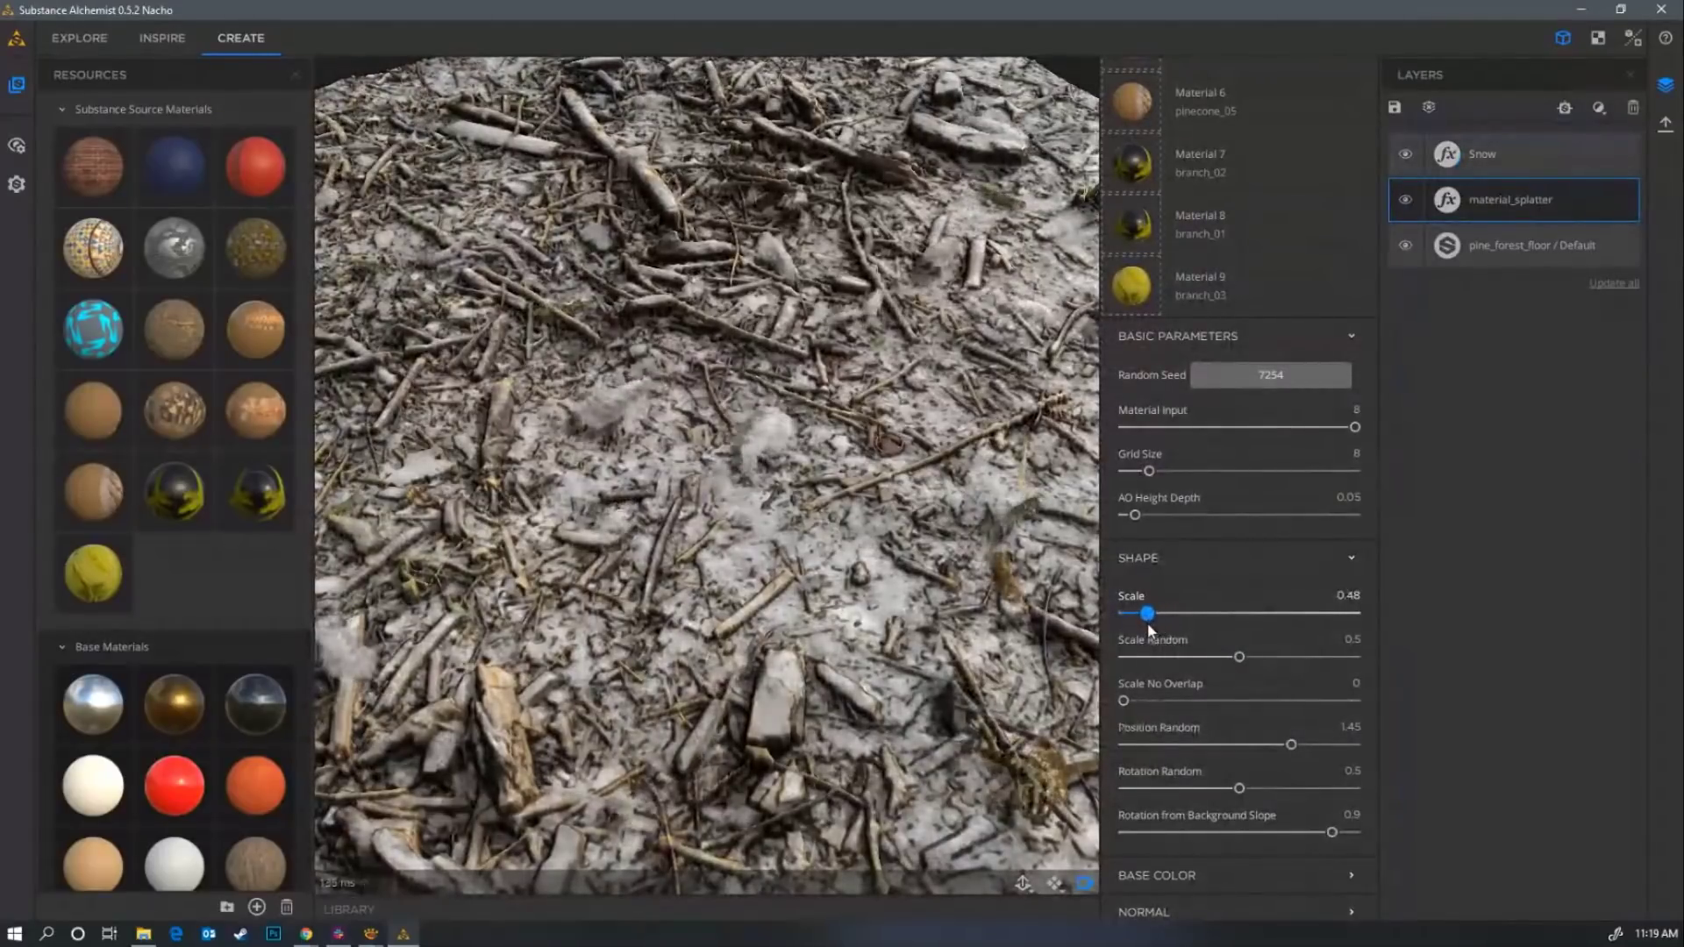
{"action": "left_click_drag", "start_coordinate": [1239, 657], "coordinate": [1161, 663]}
{"action": "scroll", "coordinate": [830, 530], "scroll_direction": "down", "scroll_amount": 5}
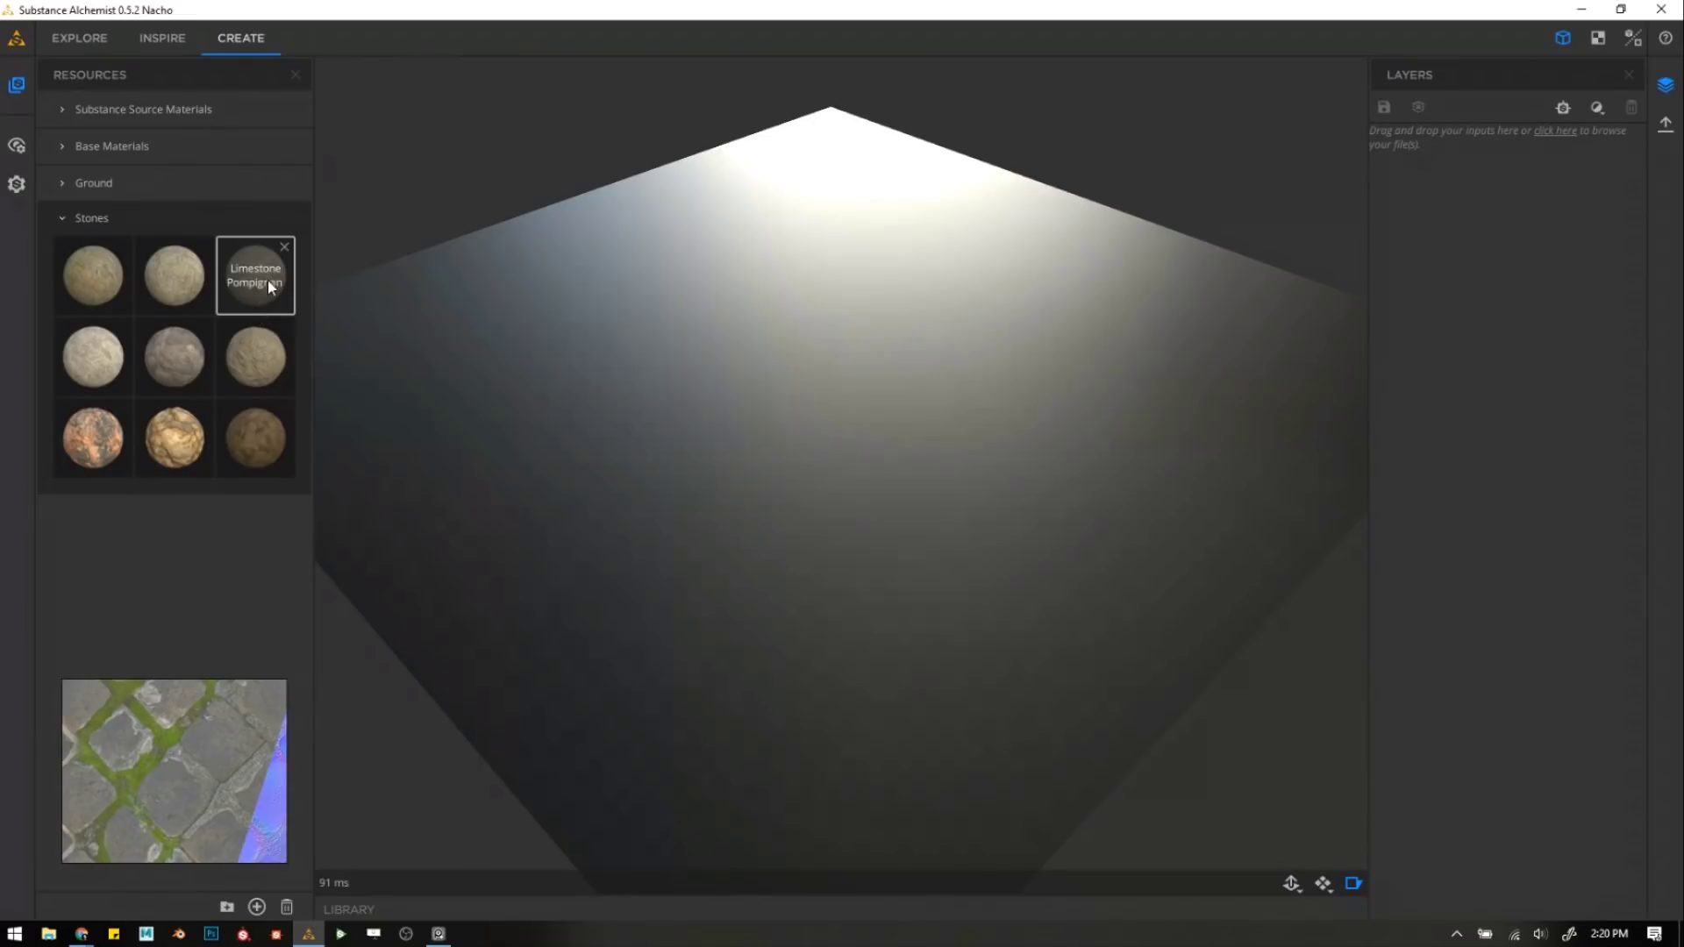
Use Limestone Pompignan from the Stones collection as the base layer of a new material and show its parameters.
{"action": "mouse_move", "coordinate": [151, 756]}
{"action": "middle_mouse_down"}
{"action": "mouse_move", "coordinate": [168, 755]}
{"action": "mouse_move", "coordinate": [128, 762]}
{"action": "mouse_move", "coordinate": [156, 761]}
{"action": "middle_mouse_up"}
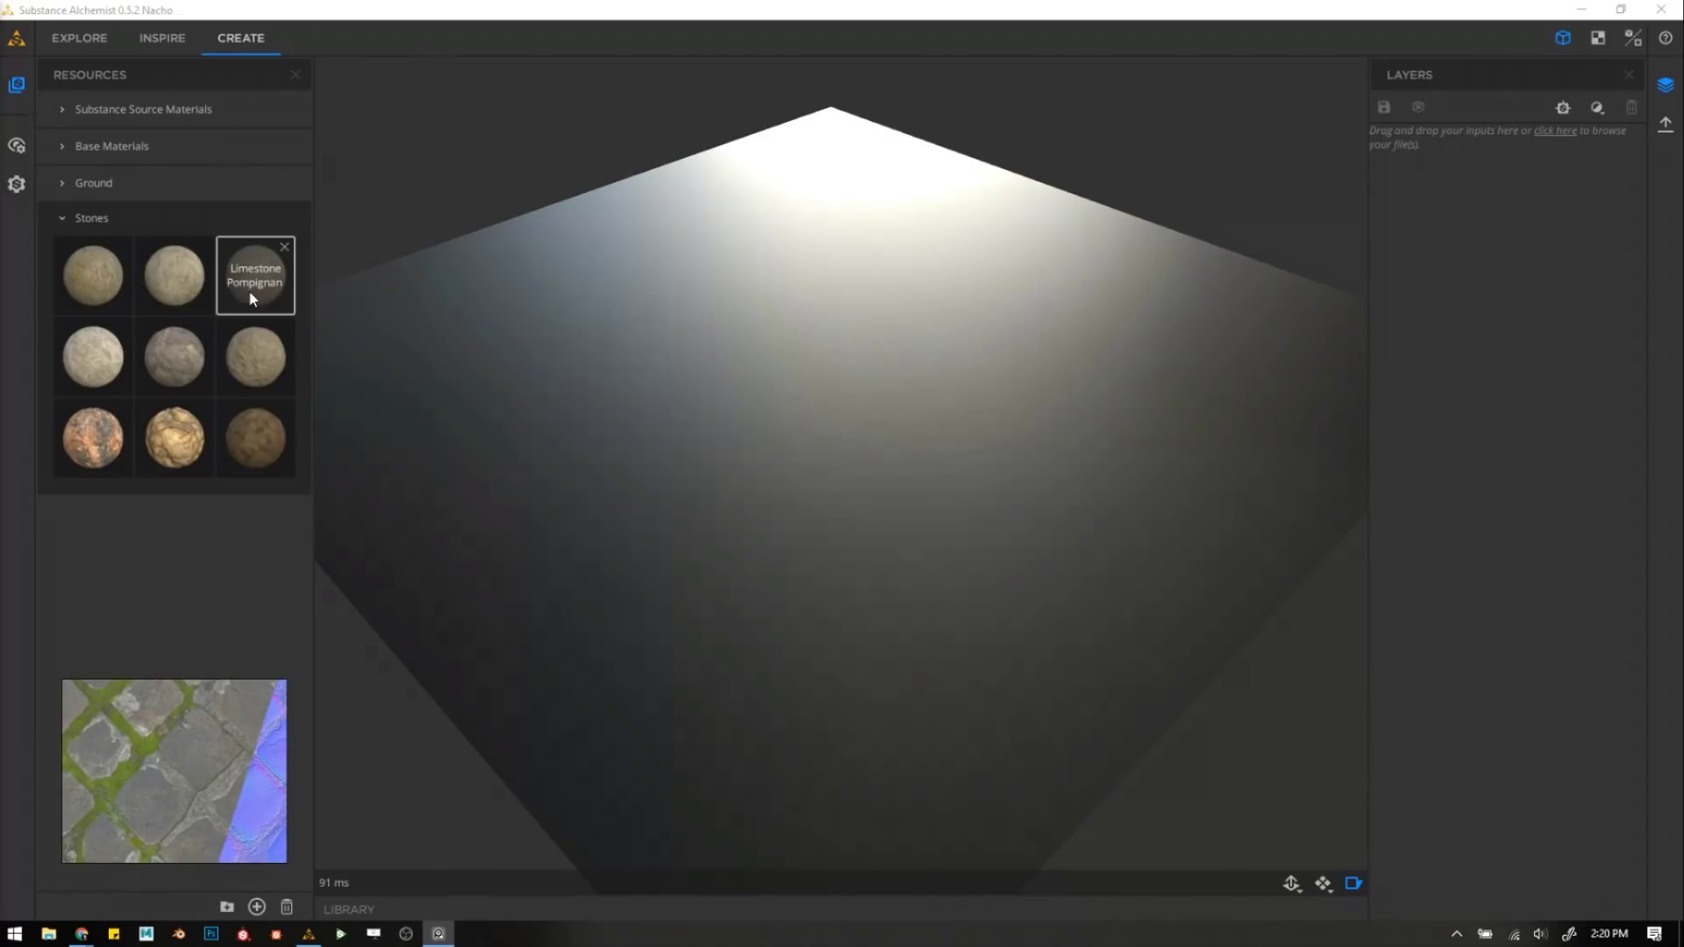
{"action": "left_click_drag", "start_coordinate": [246, 277], "coordinate": [954, 650]}
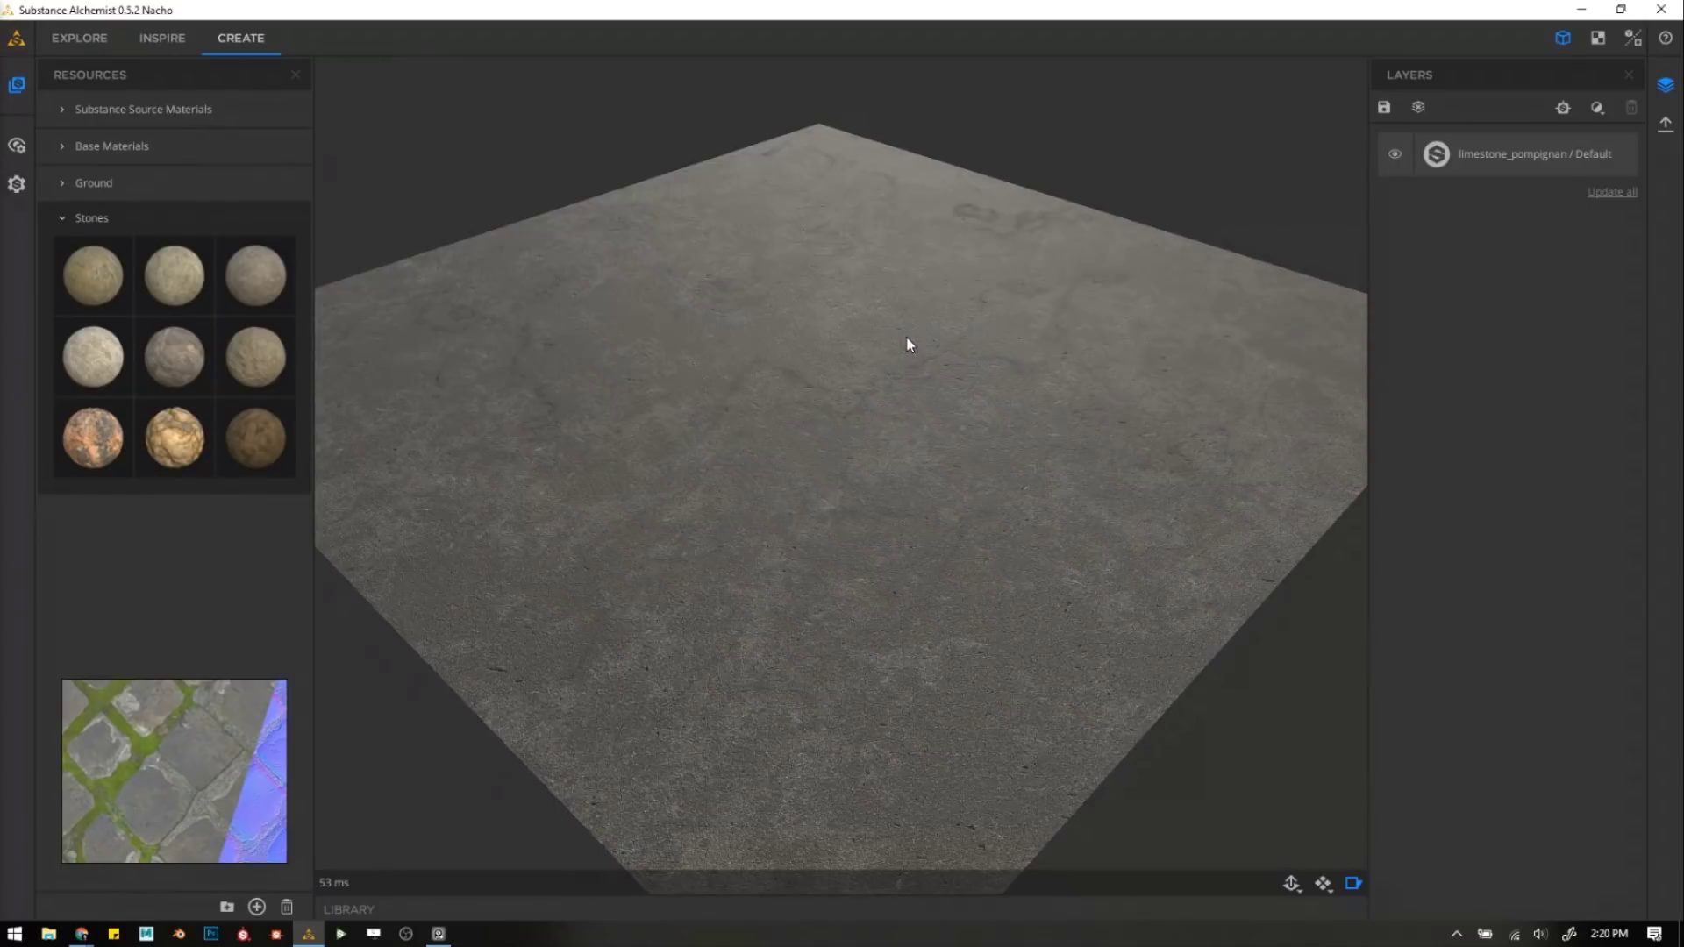
{"action": "left_click", "coordinate": [1493, 161]}
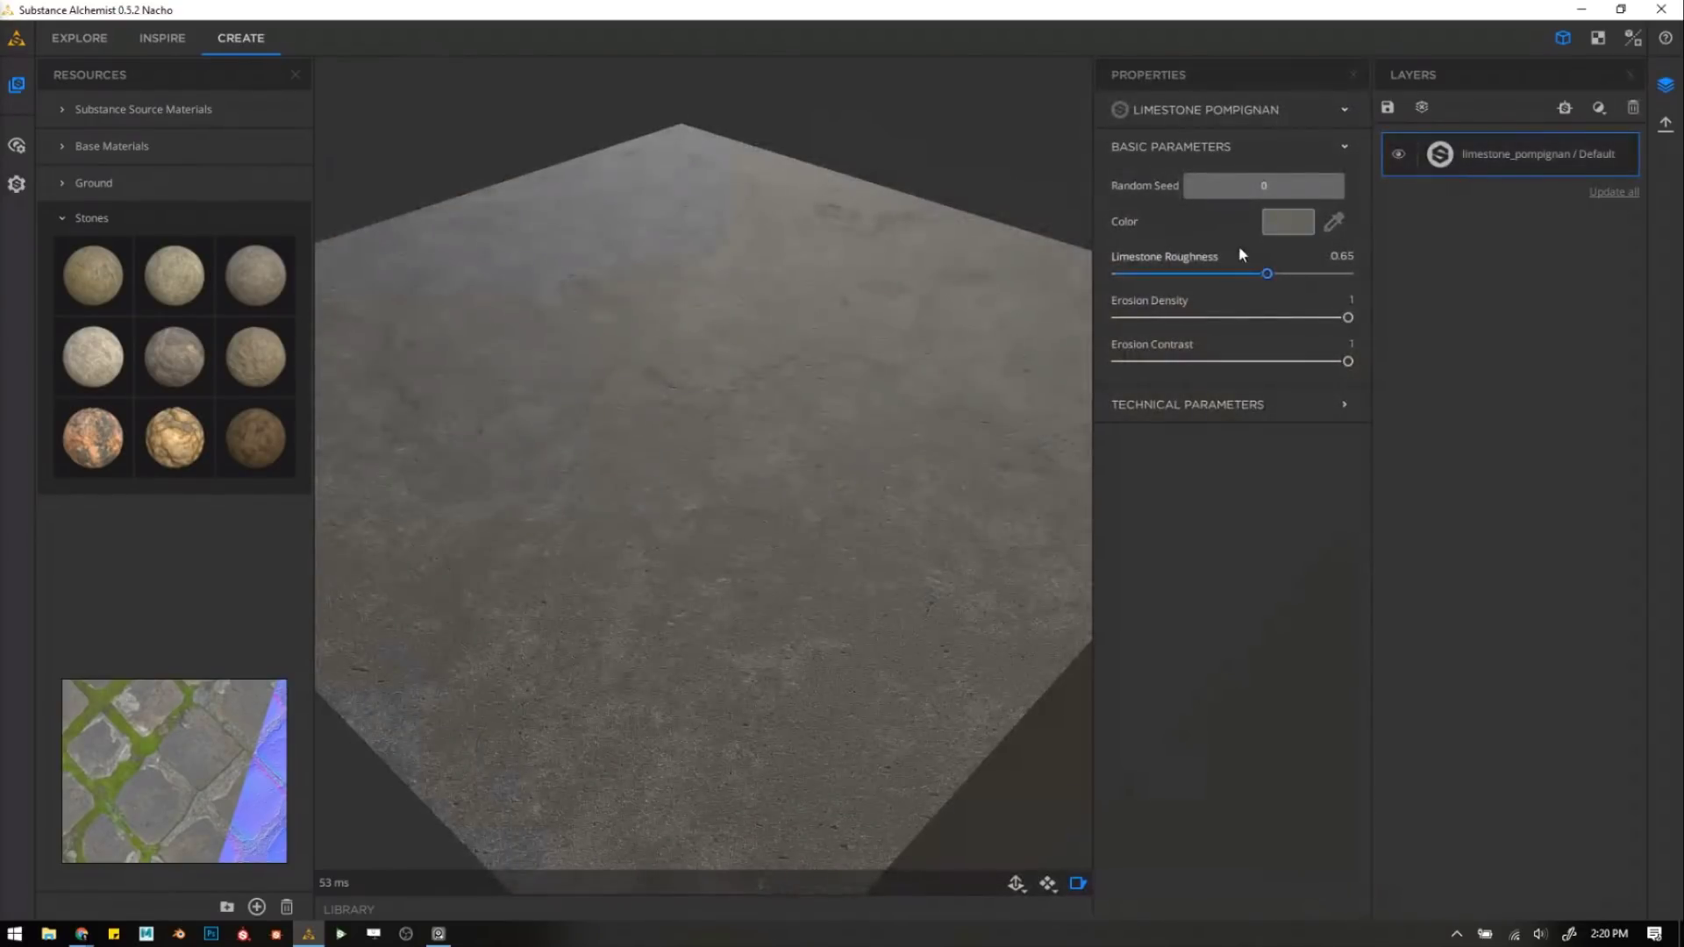
{"action": "left_click_drag", "start_coordinate": [718, 476], "coordinate": [720, 511]}
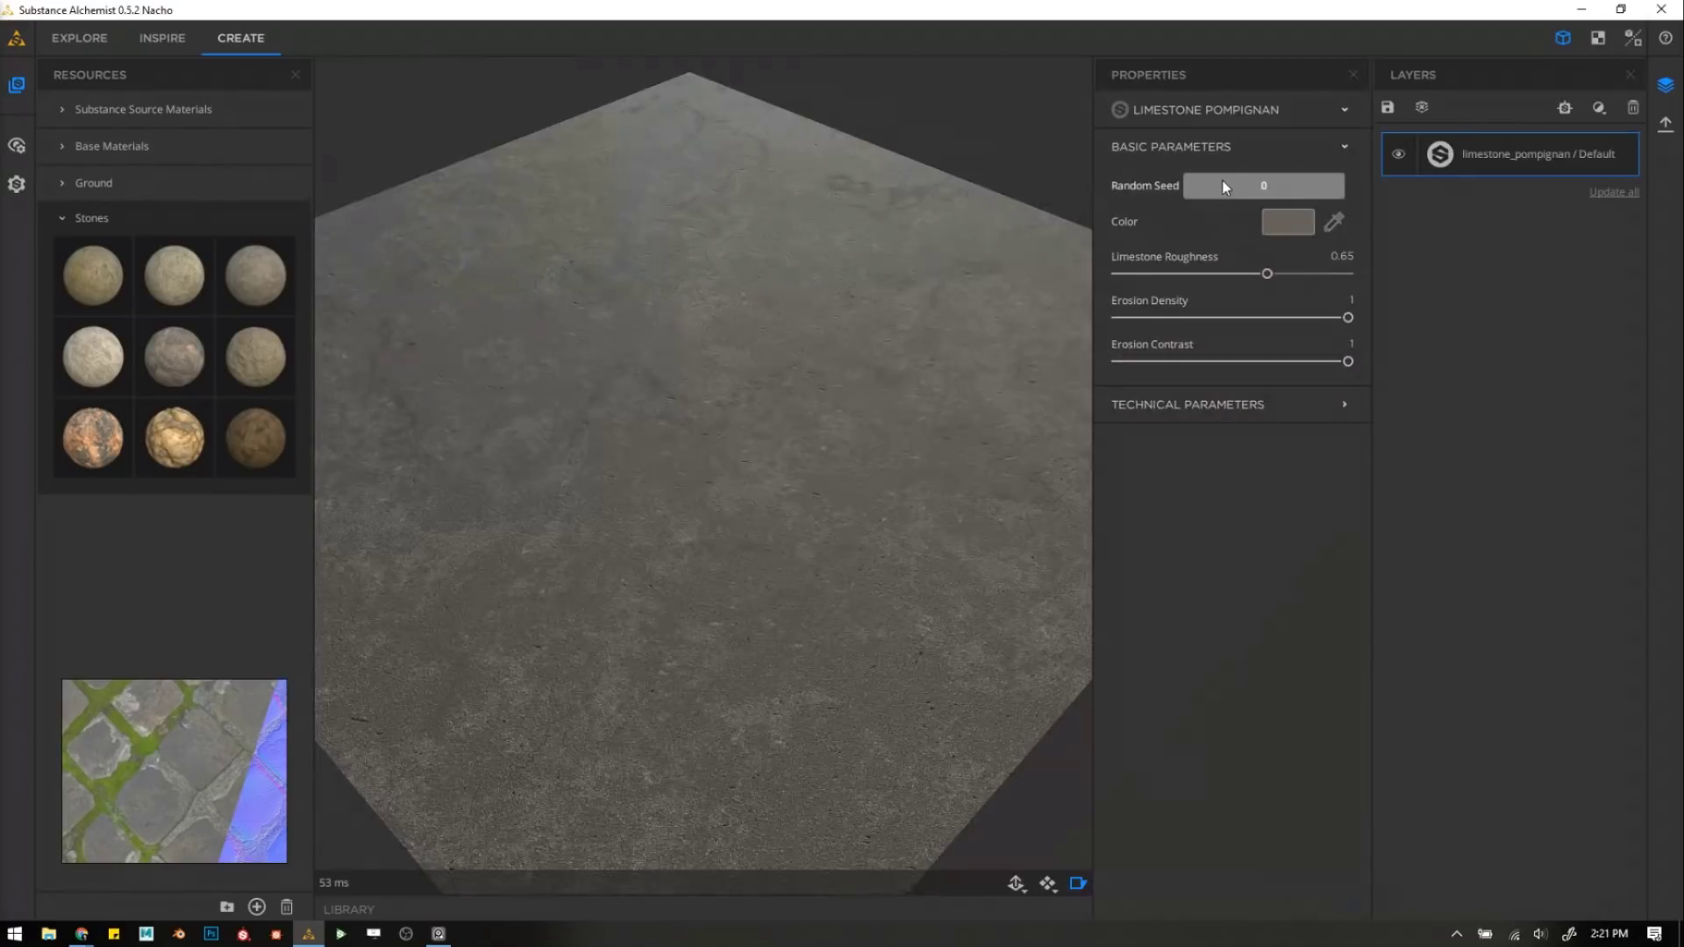
Randomize the limestone's Random Seed three times to get a different surface variation.
{"action": "left_click", "coordinate": [1246, 184]}
{"action": "left_click", "coordinate": [1259, 191]}
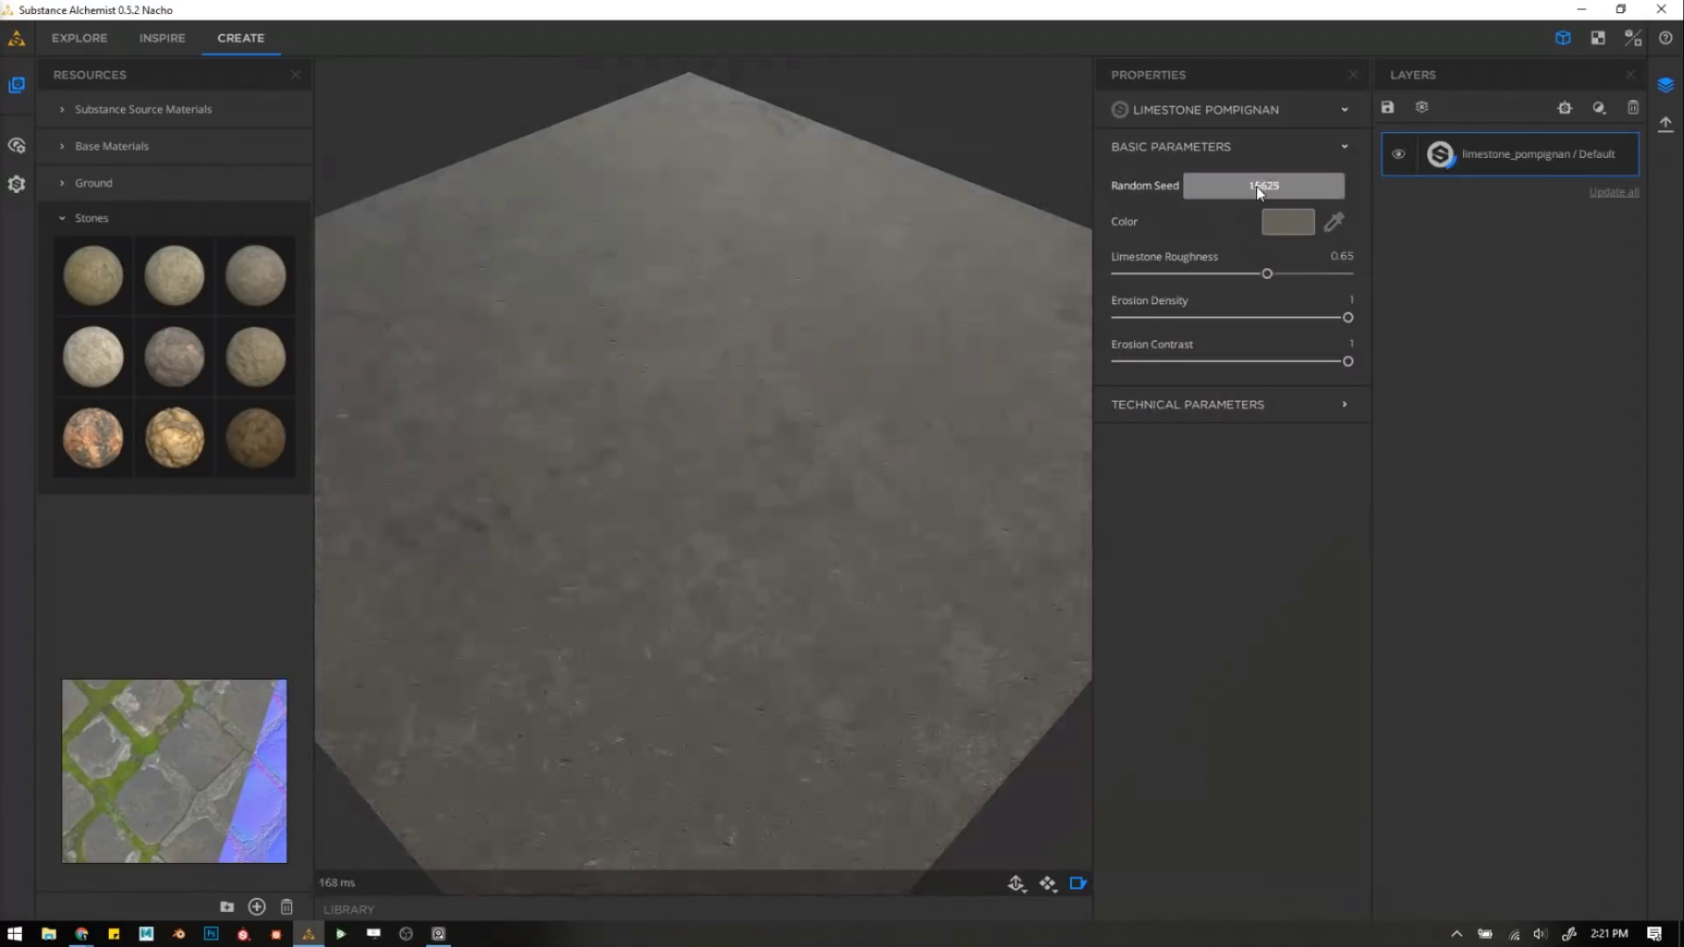
{"action": "left_click", "coordinate": [1259, 189]}
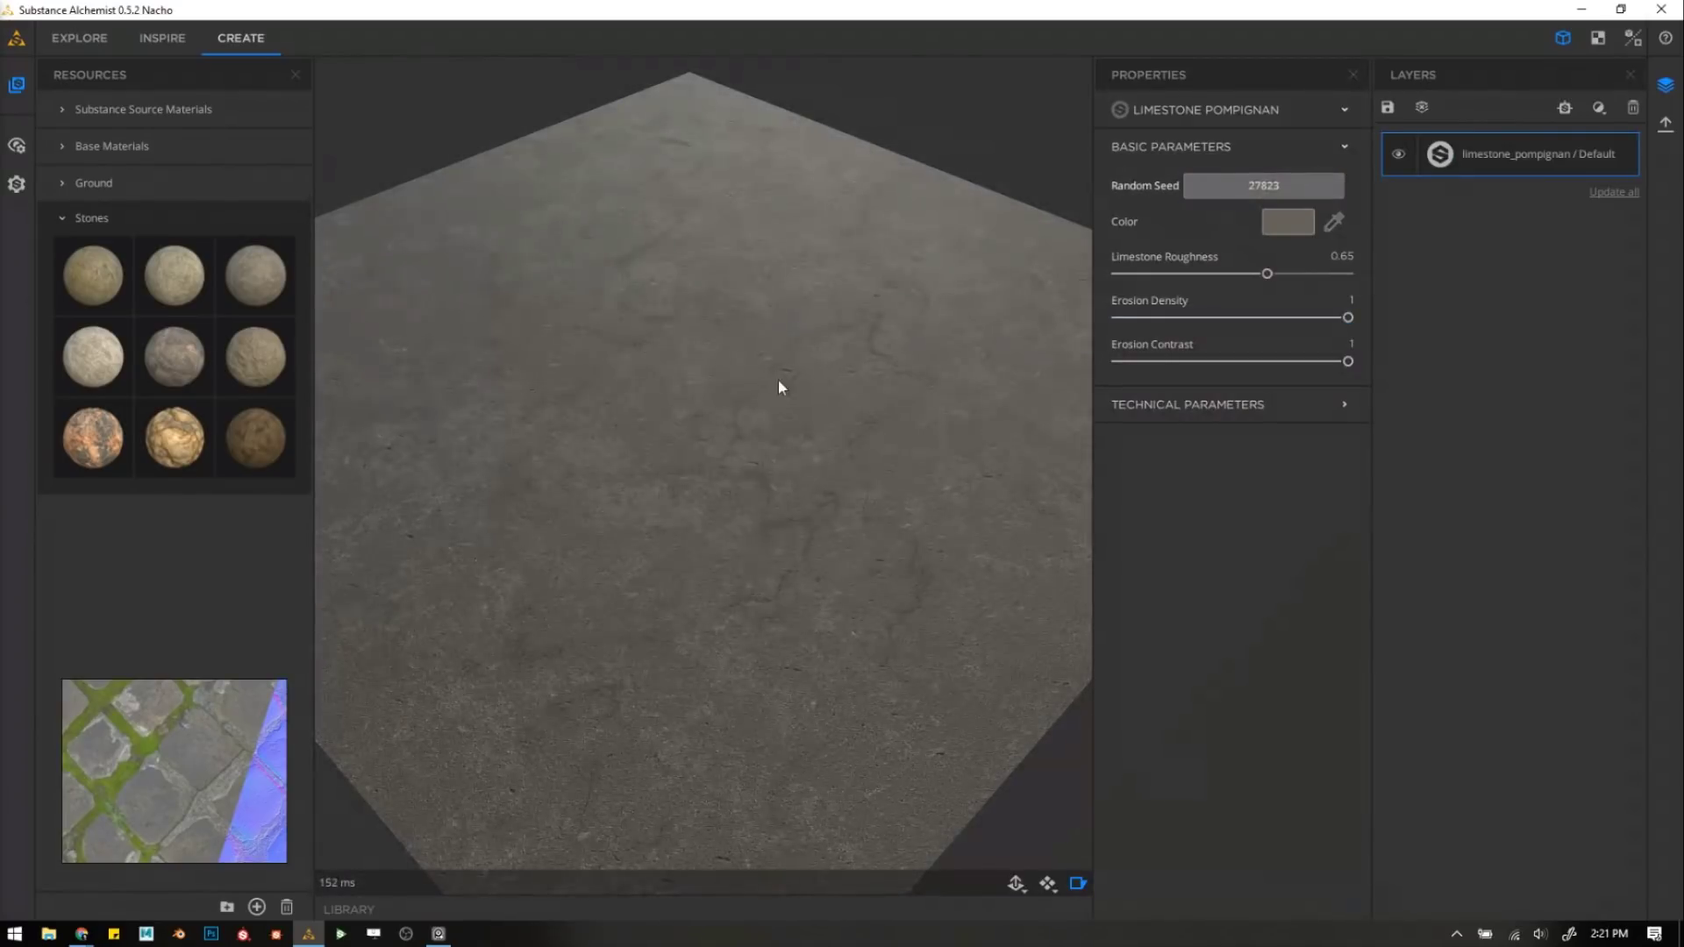
{"action": "left_click_drag", "start_coordinate": [831, 485], "coordinate": [830, 487]}
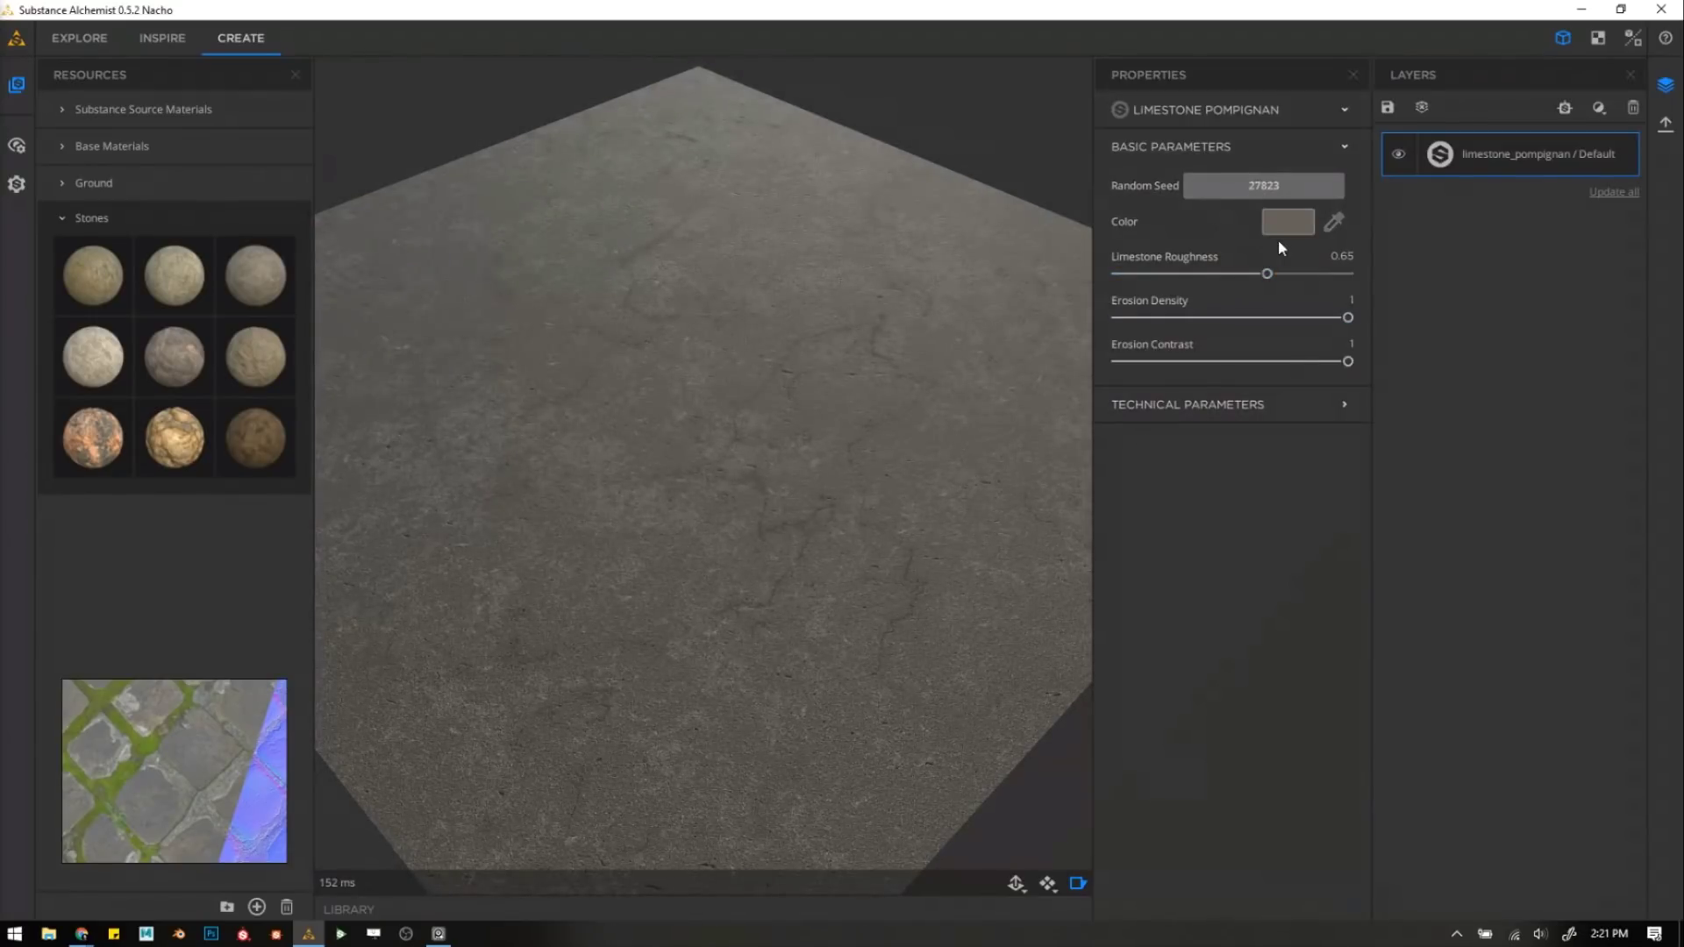
Set the Limestone Roughness to 0.45 and both Erosion Density and Erosion Contrast to 0.5.
{"action": "left_click_drag", "start_coordinate": [1267, 272], "coordinate": [1220, 274]}
{"action": "left_click", "coordinate": [1232, 318]}
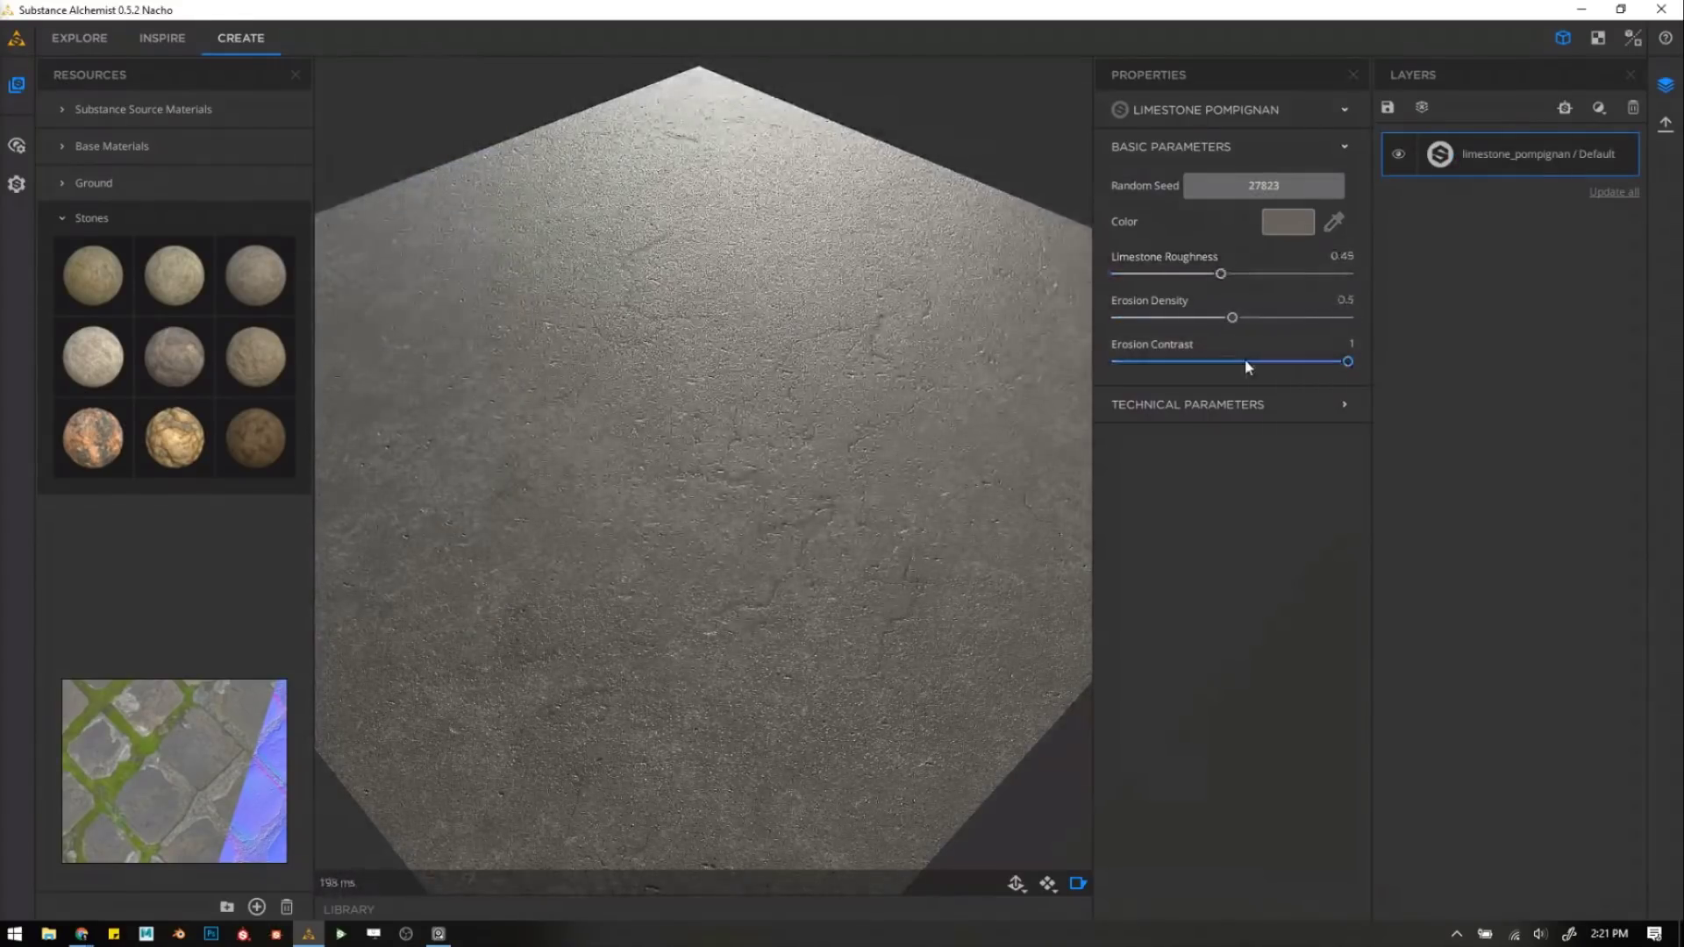
{"action": "left_click", "coordinate": [1232, 361]}
{"action": "left_click_drag", "start_coordinate": [919, 439], "coordinate": [880, 401]}
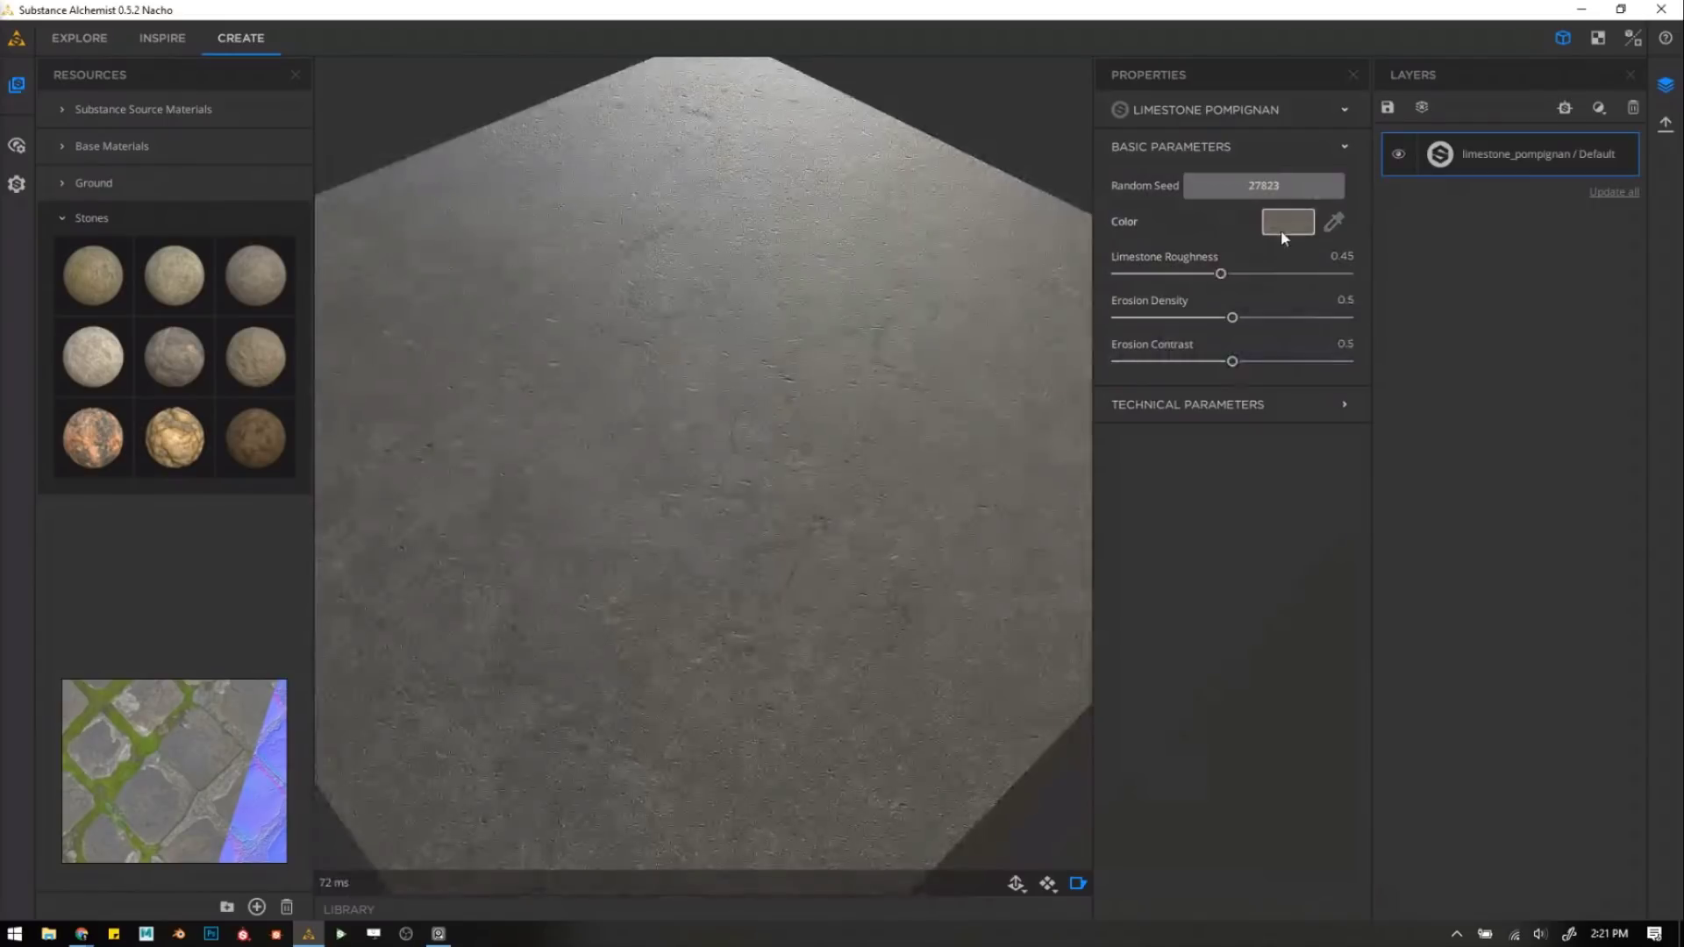
Change the limestone's Color to a slightly darker grey-brown, about #5f5e55.
{"action": "left_click", "coordinate": [1280, 230]}
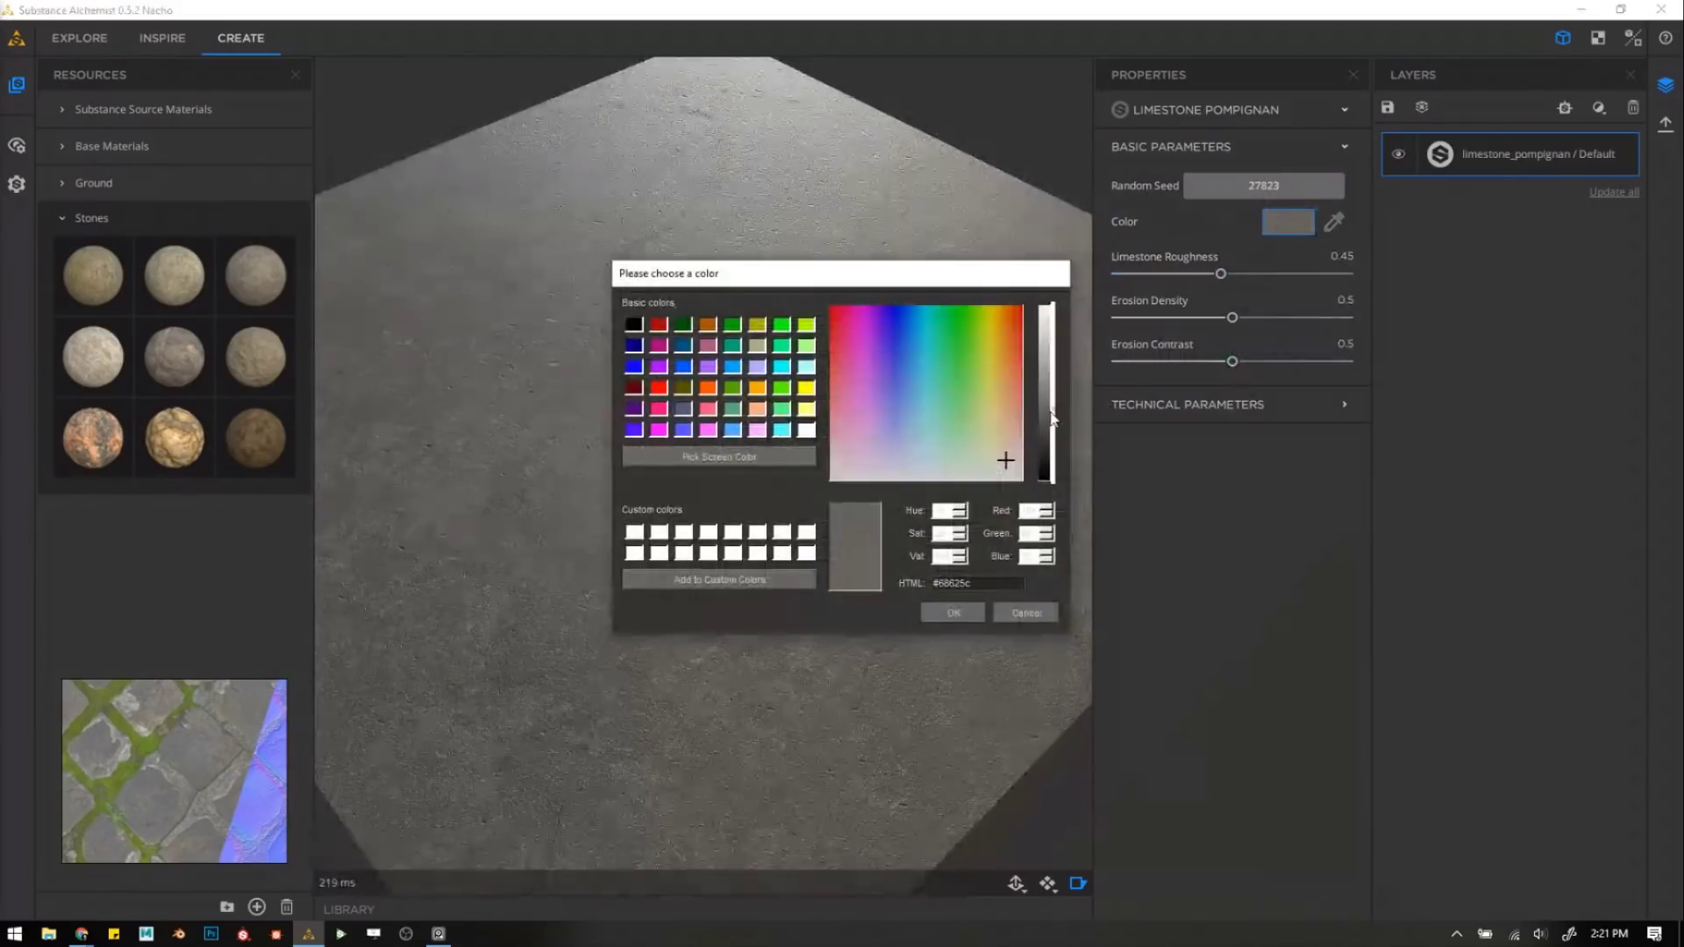
{"action": "left_click_drag", "start_coordinate": [1053, 411], "coordinate": [1052, 416]}
{"action": "left_click", "coordinate": [1006, 463]}
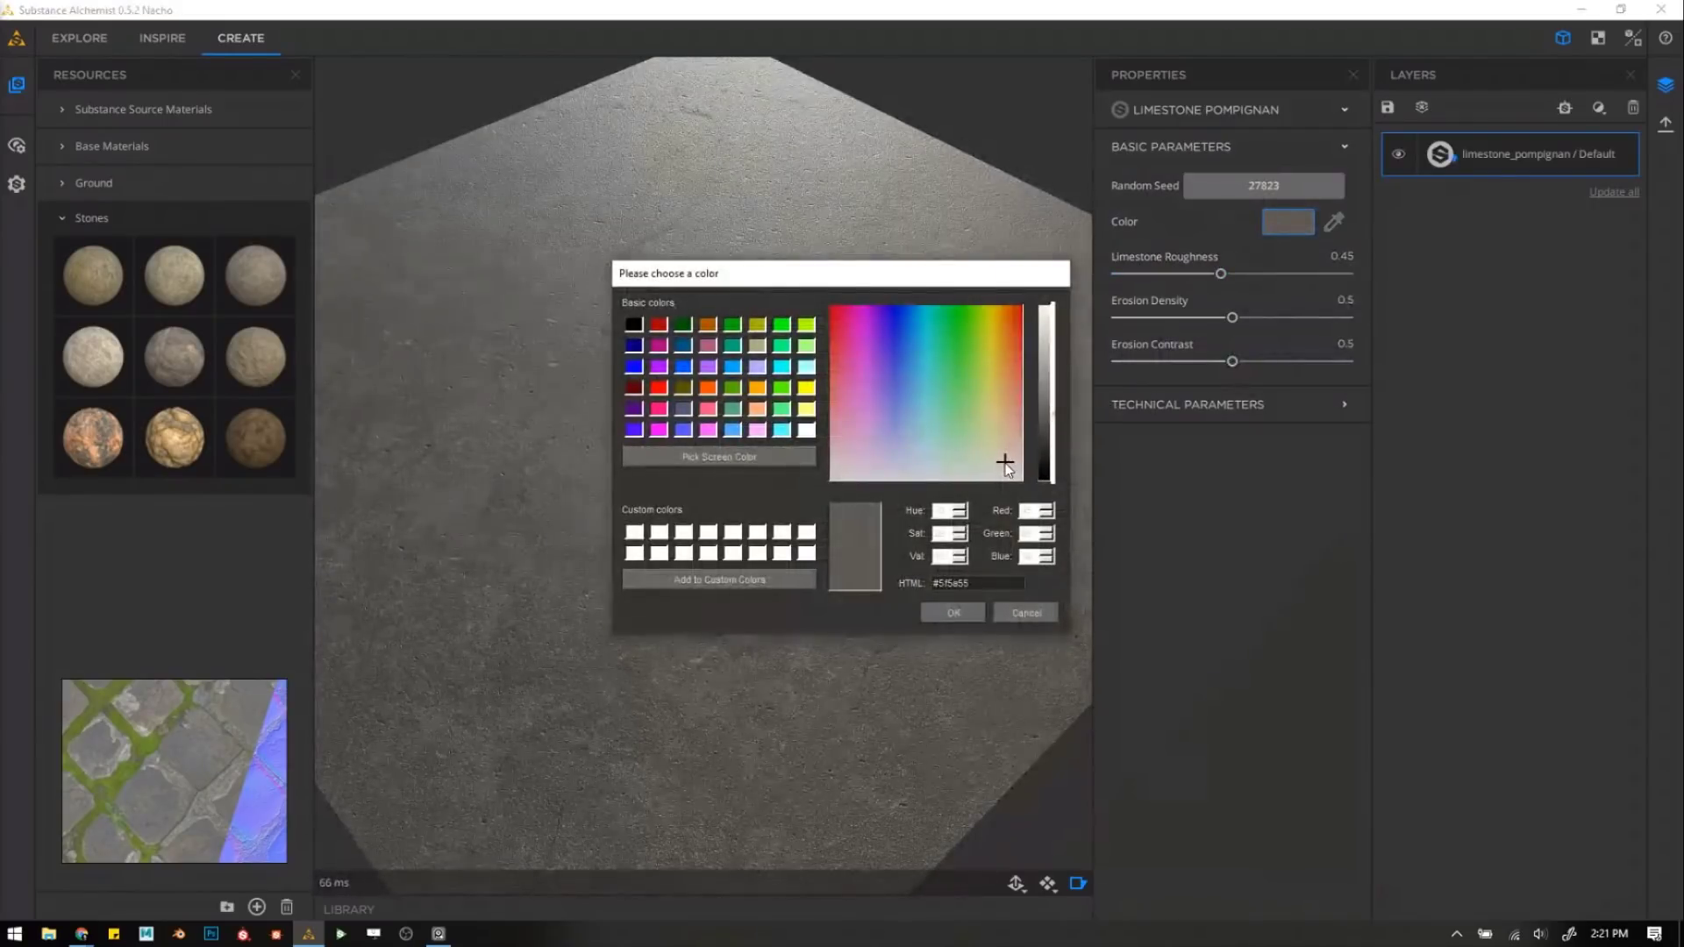
{"action": "left_click", "coordinate": [958, 614]}
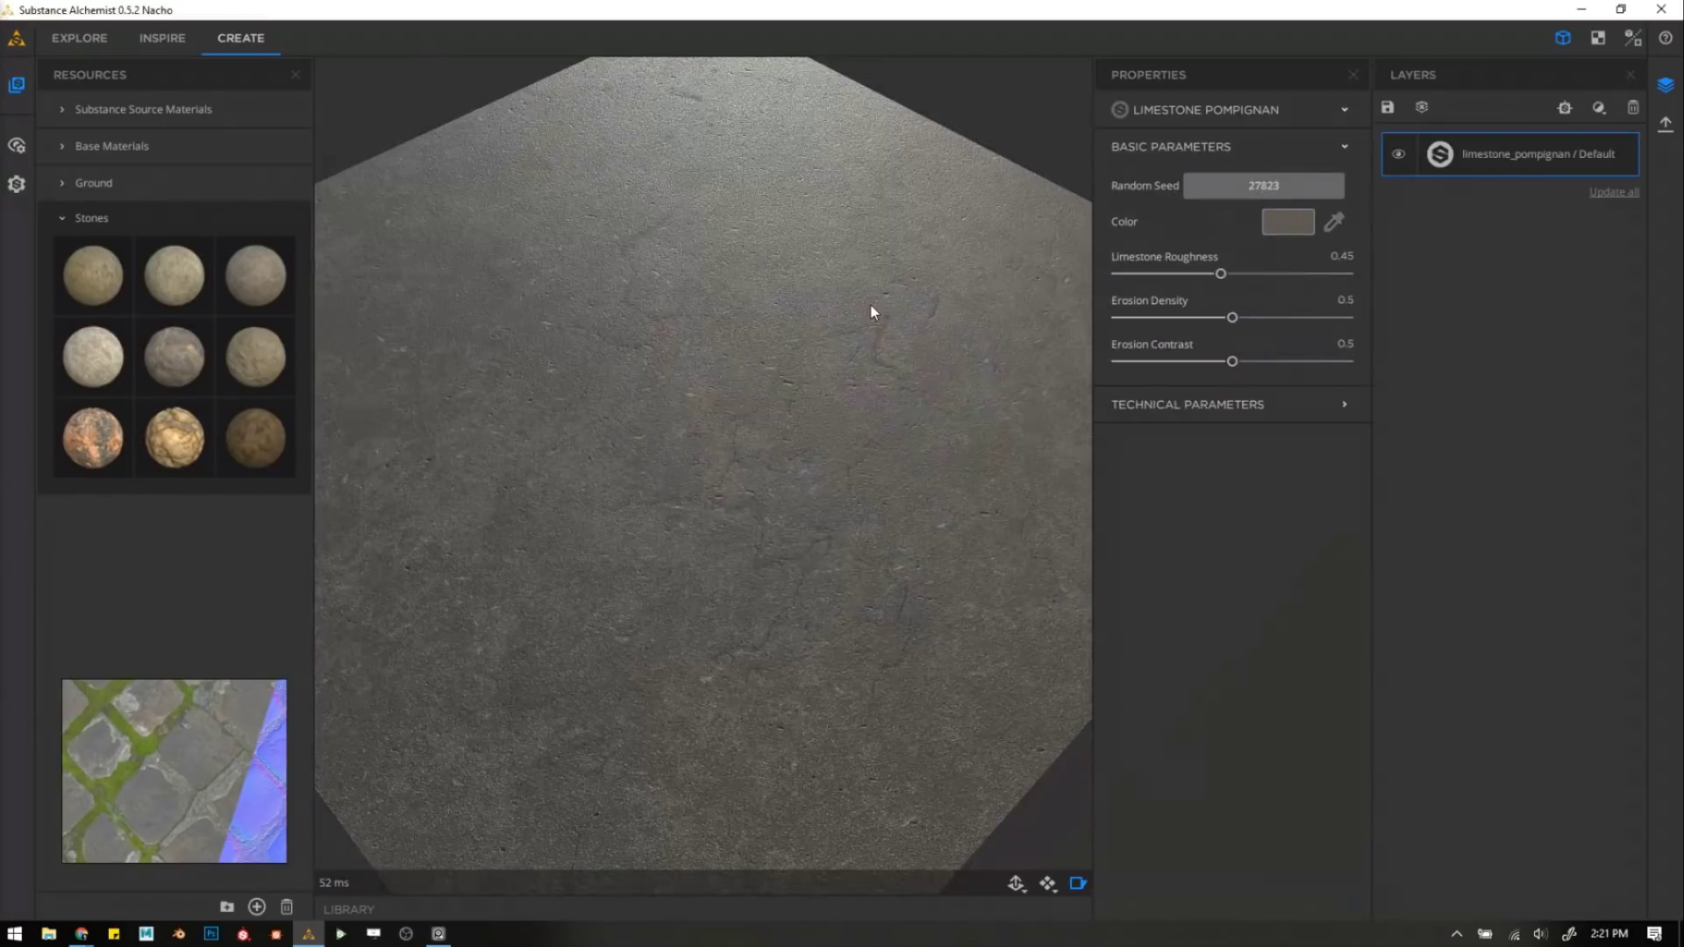
Add a Pavement Pattern filter above the limestone layer and set its Base Material Scale to 2.
{"action": "left_click", "coordinate": [1600, 109]}
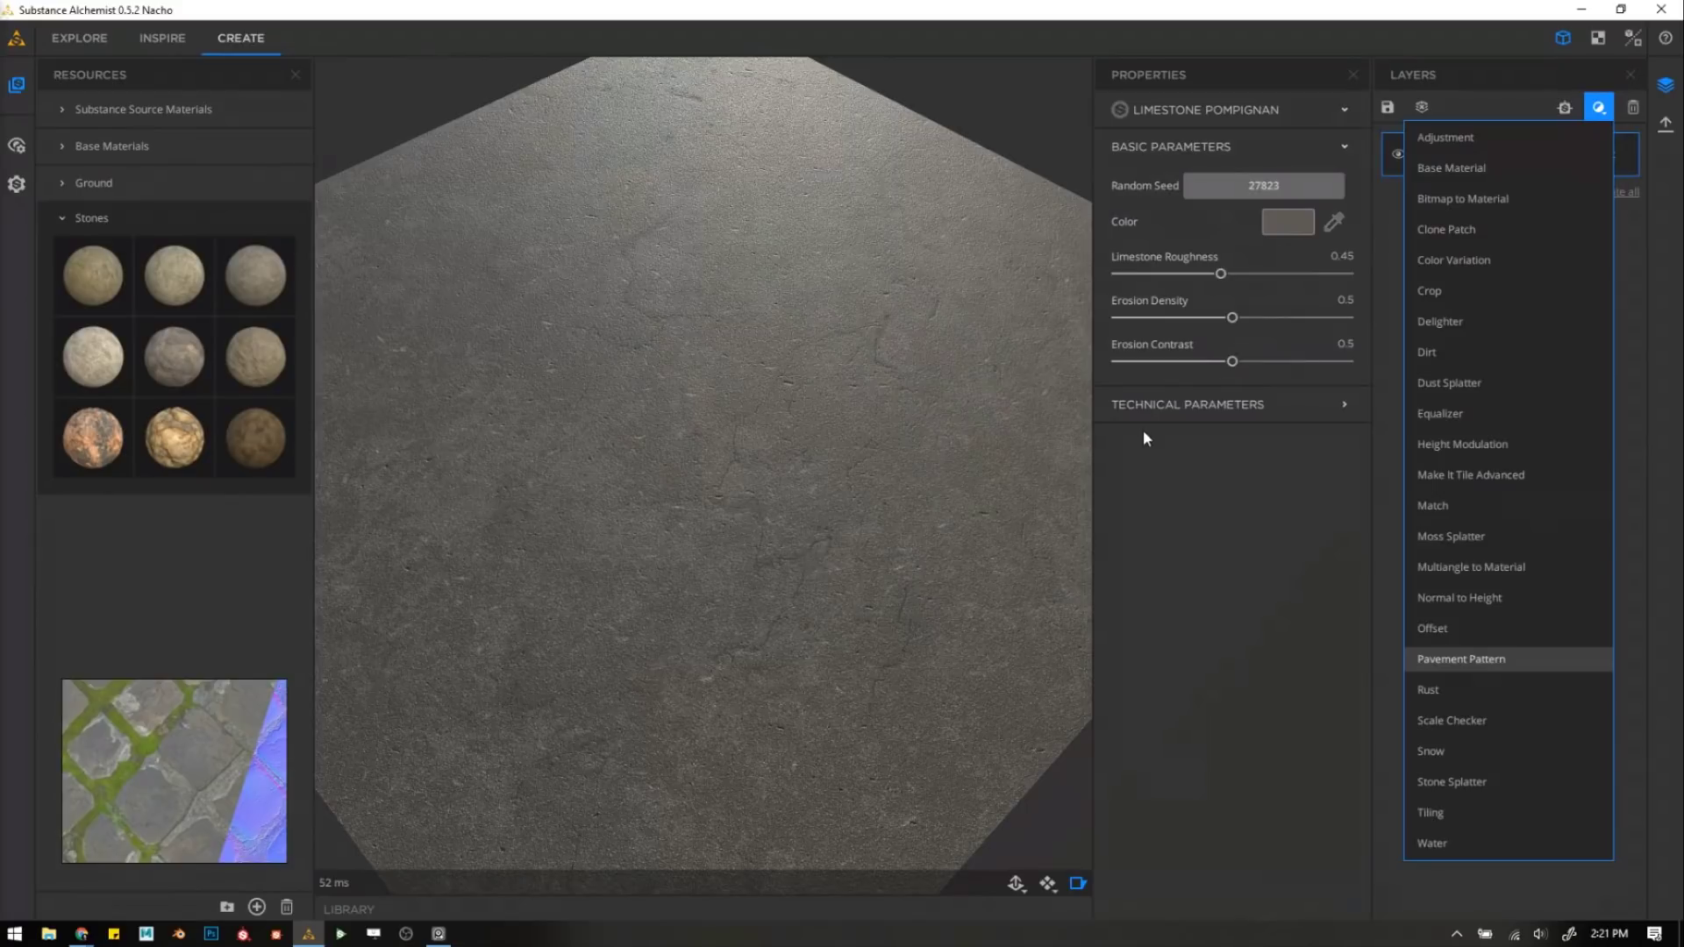
{"action": "left_click", "coordinate": [1458, 658]}
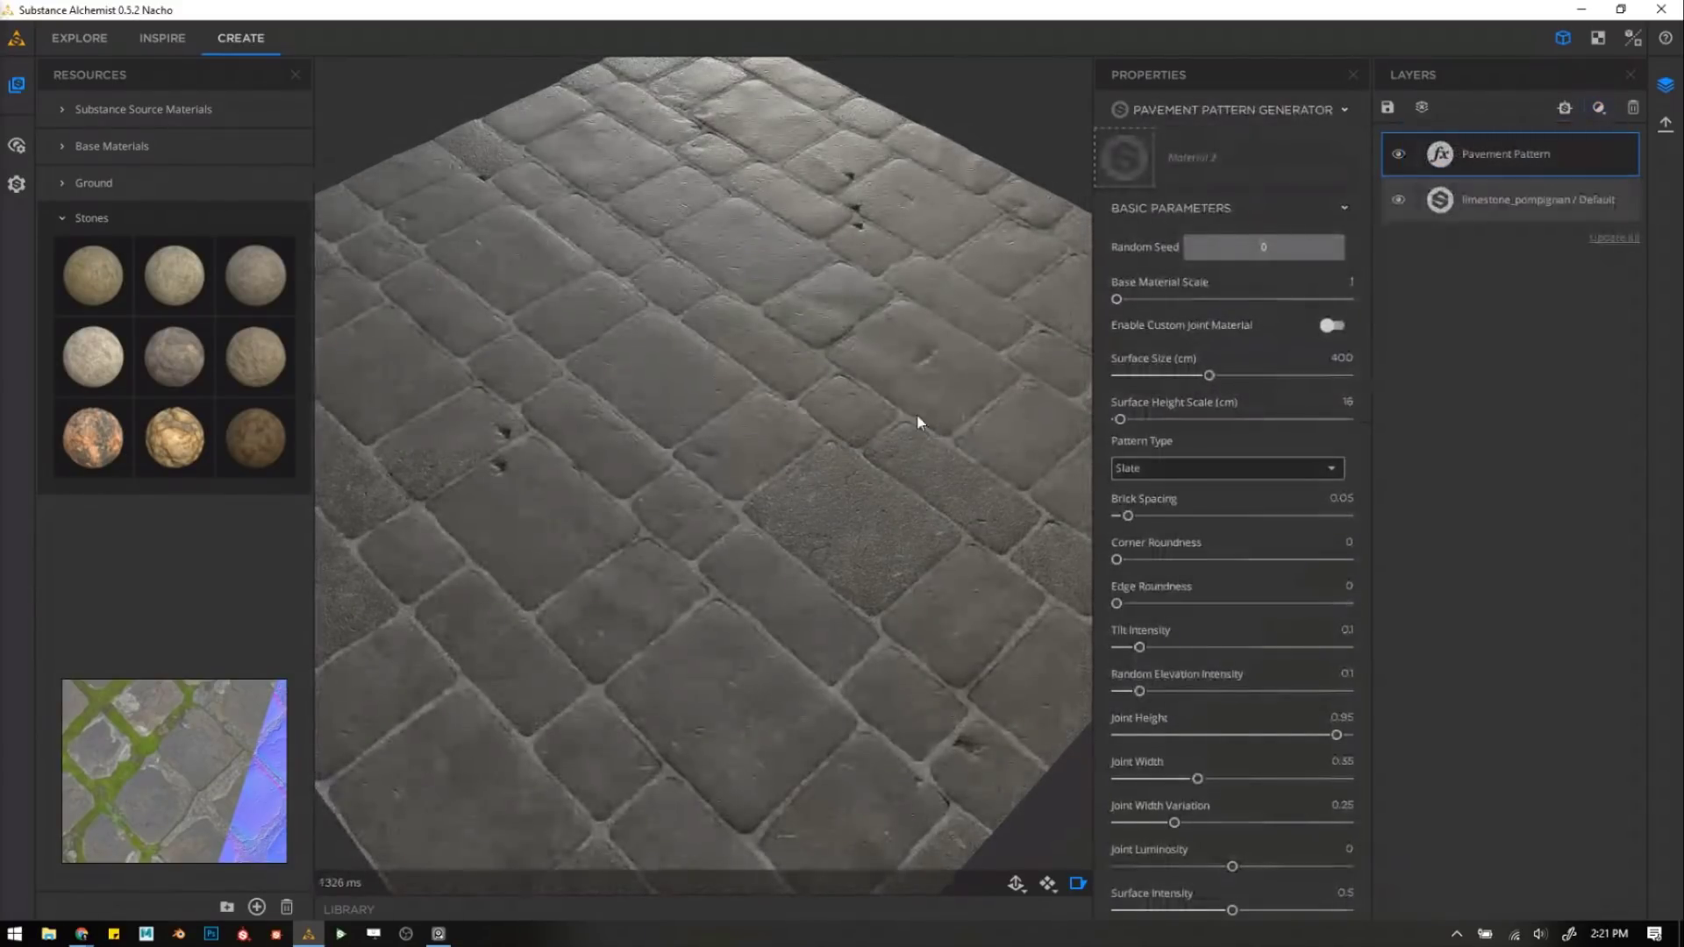
{"action": "left_click_drag", "start_coordinate": [920, 423], "coordinate": [858, 440]}
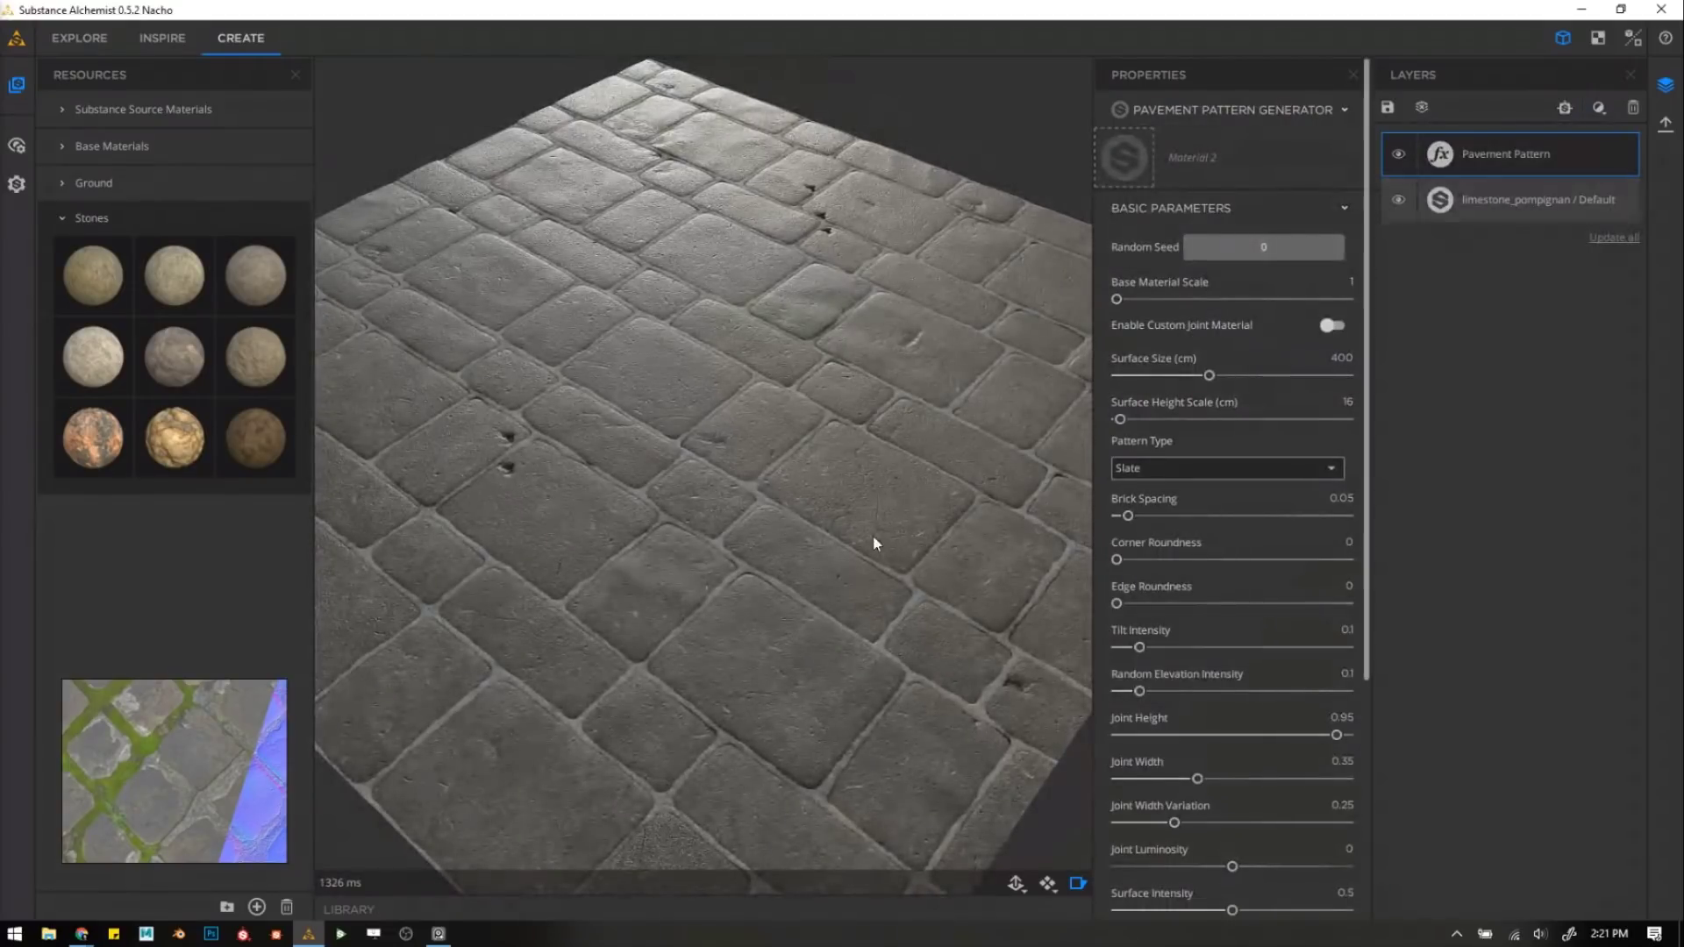
{"action": "scroll", "coordinate": [778, 476], "scroll_direction": "up", "scroll_amount": 2}
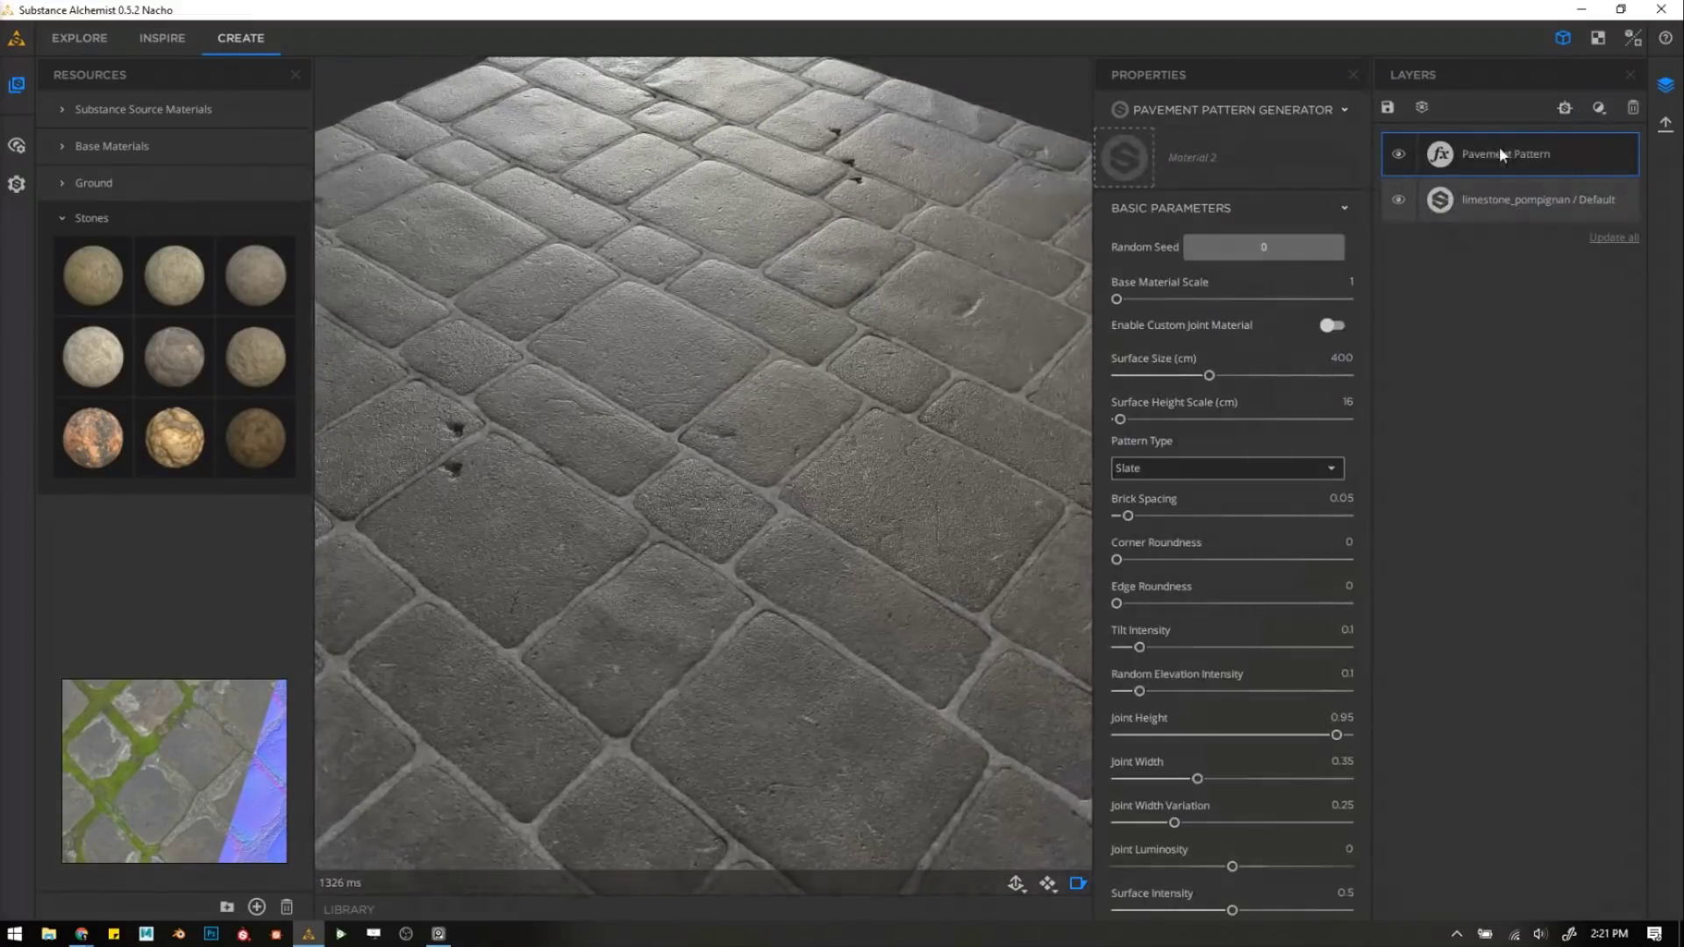
{"action": "left_click_drag", "start_coordinate": [691, 481], "coordinate": [760, 510]}
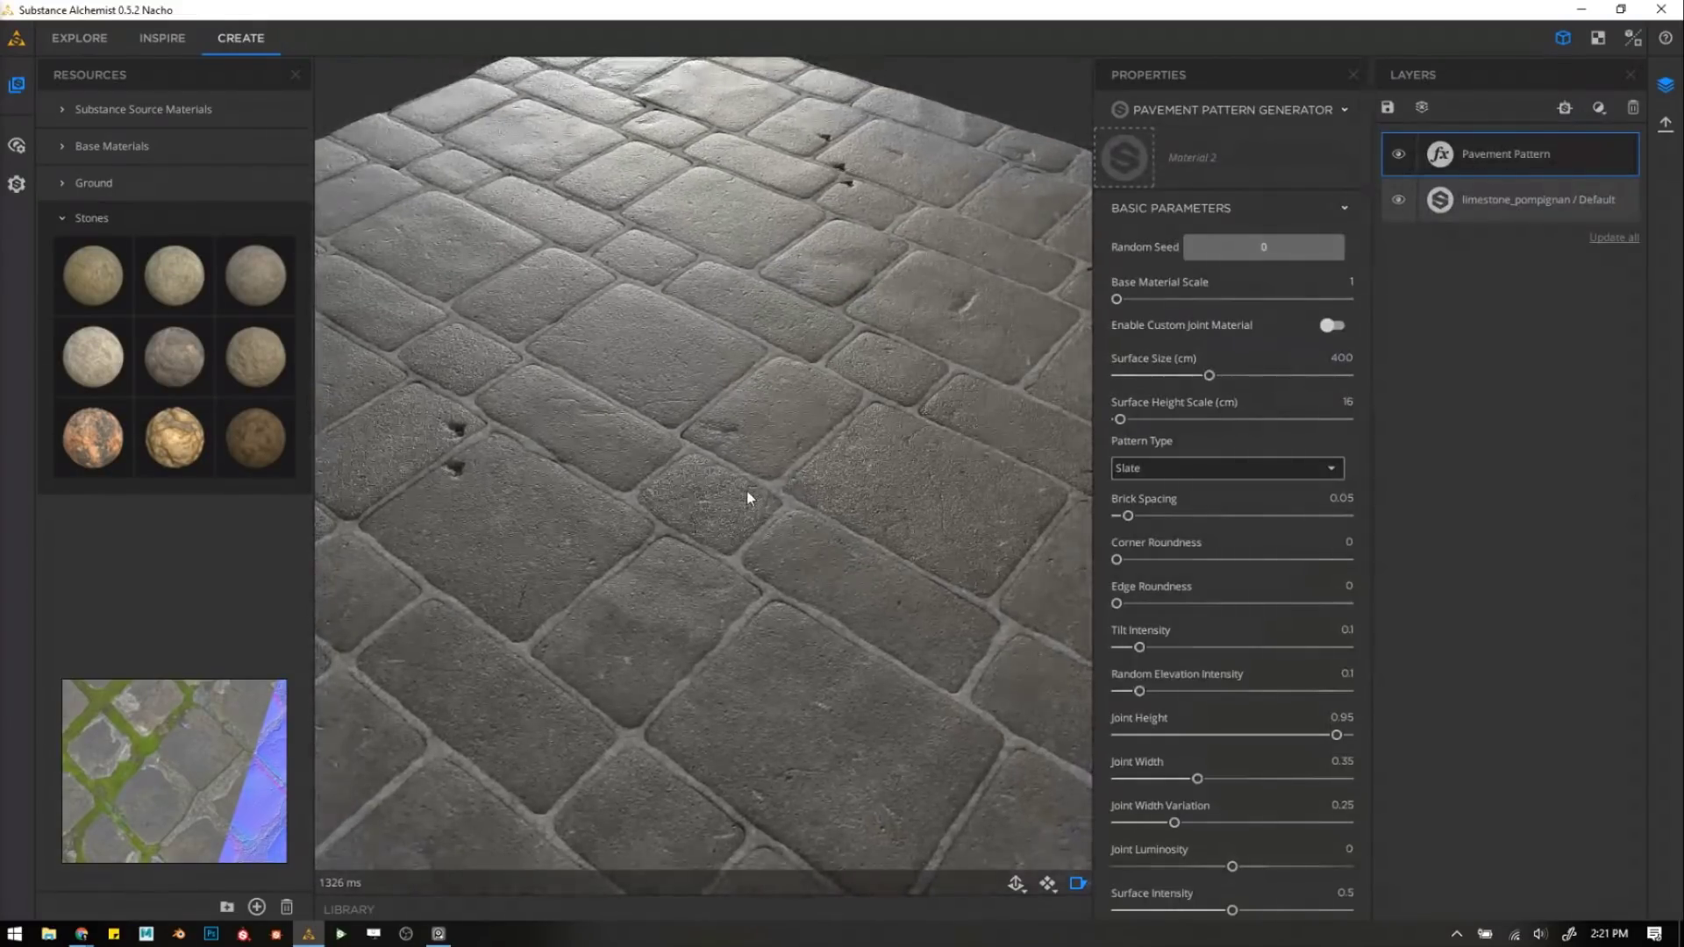
{"action": "left_click_drag", "start_coordinate": [796, 449], "coordinate": [828, 456]}
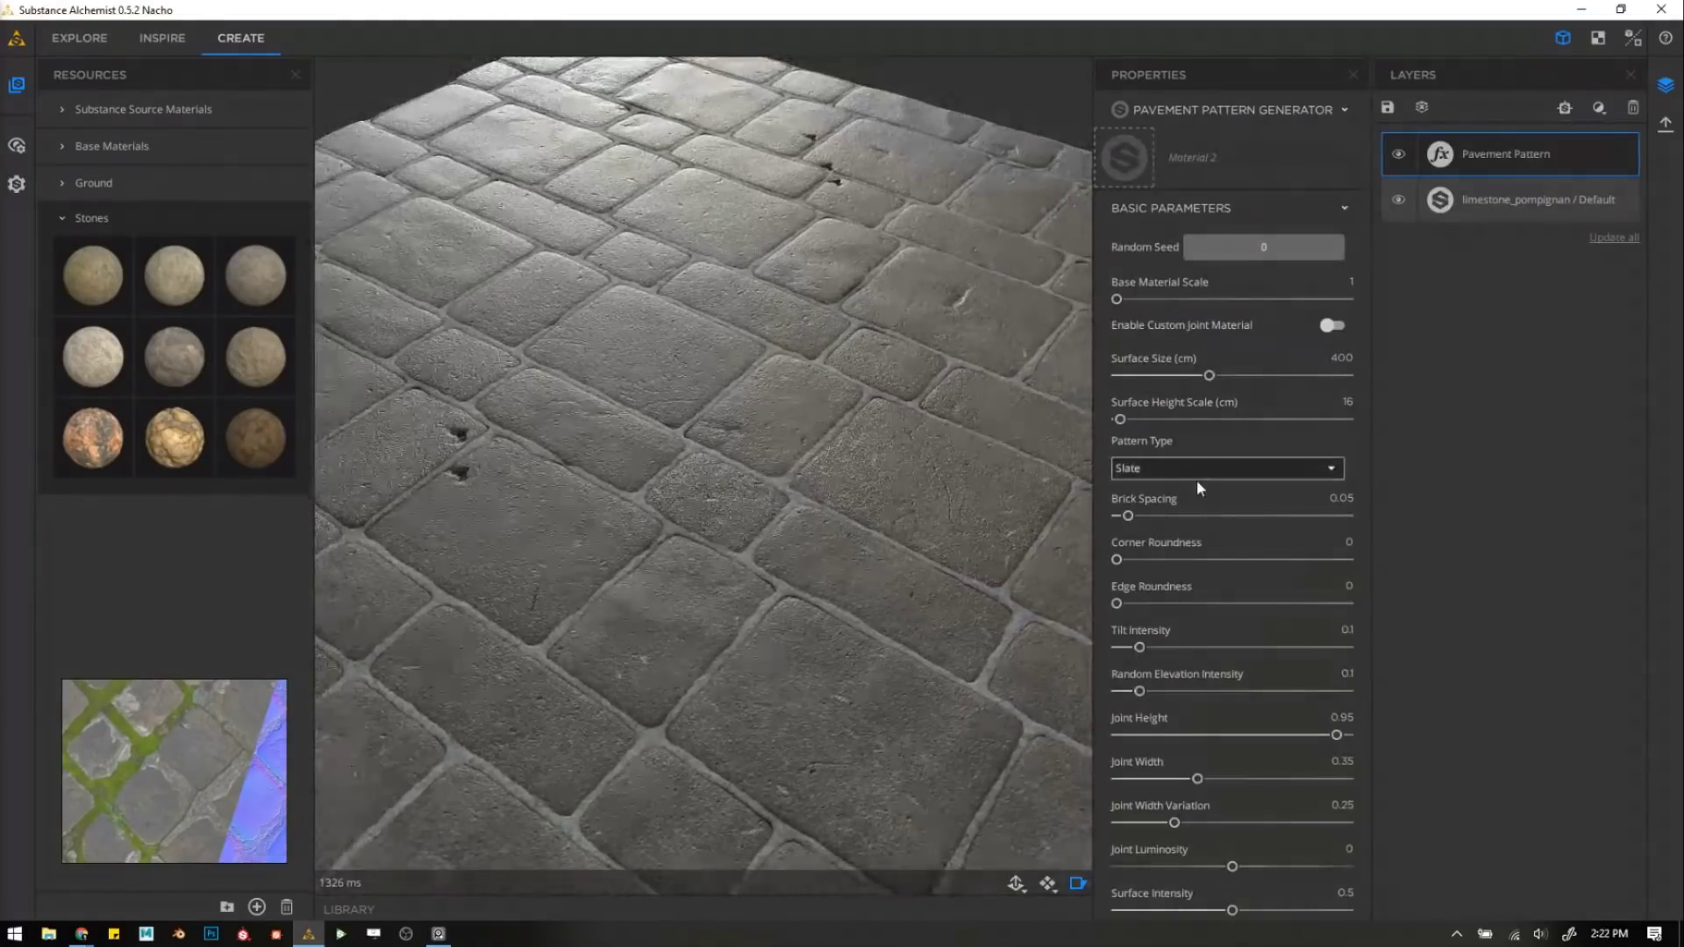
{"action": "left_click", "coordinate": [1192, 465]}
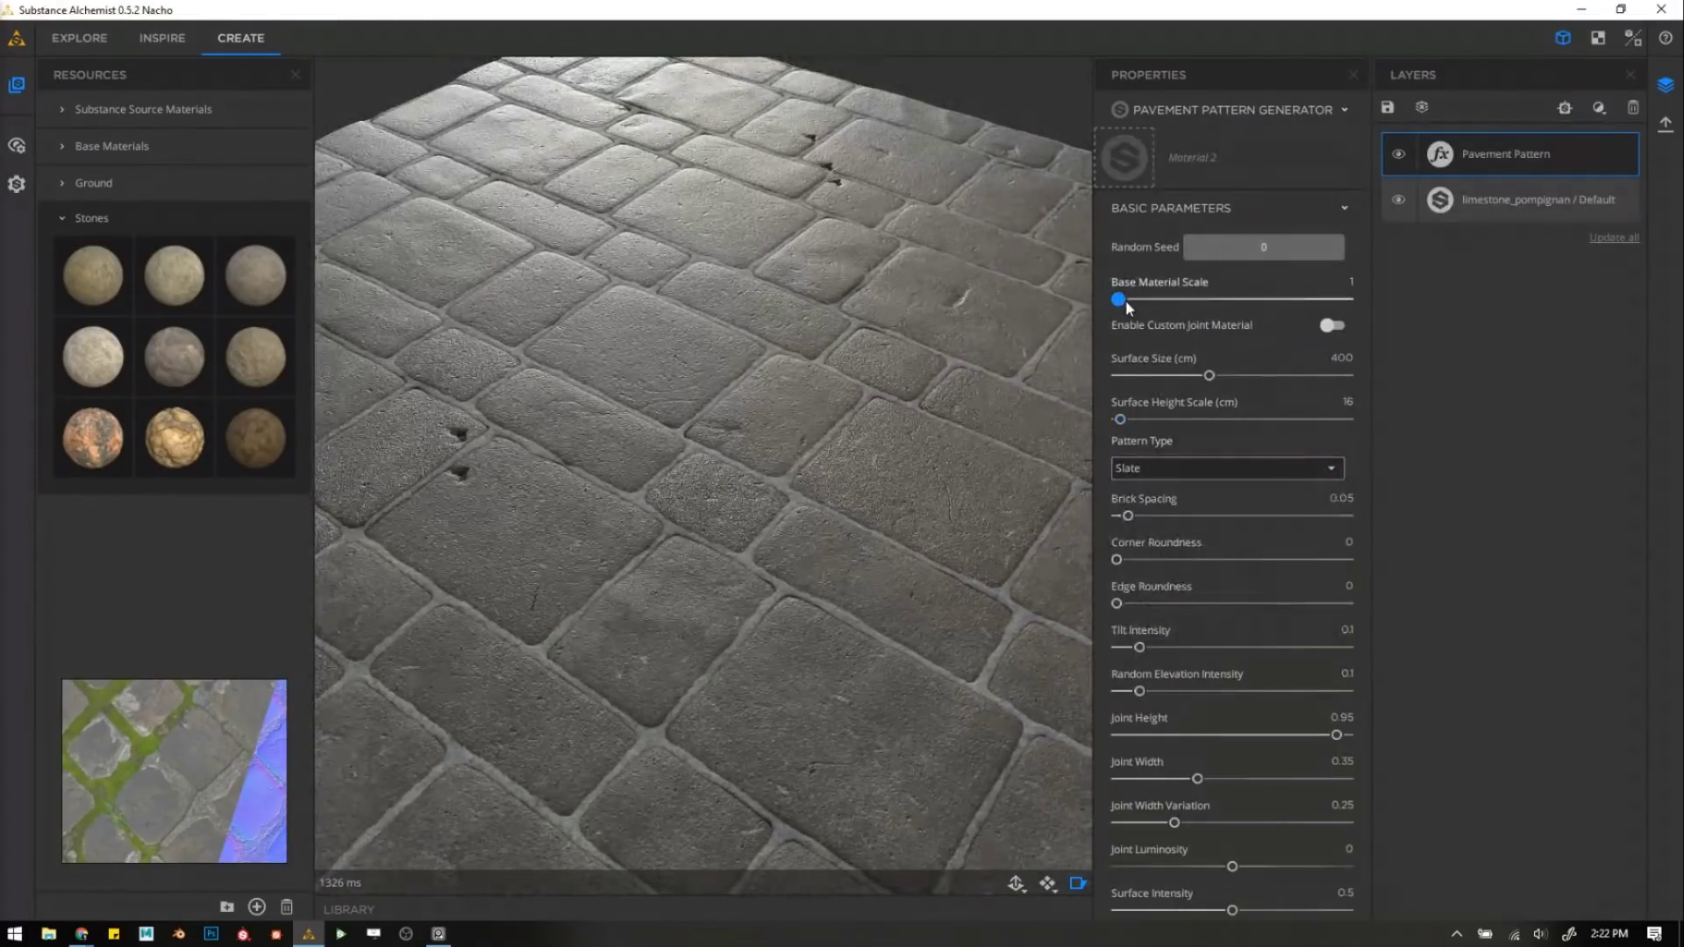
{"action": "left_click_drag", "start_coordinate": [1130, 300], "coordinate": [1139, 298]}
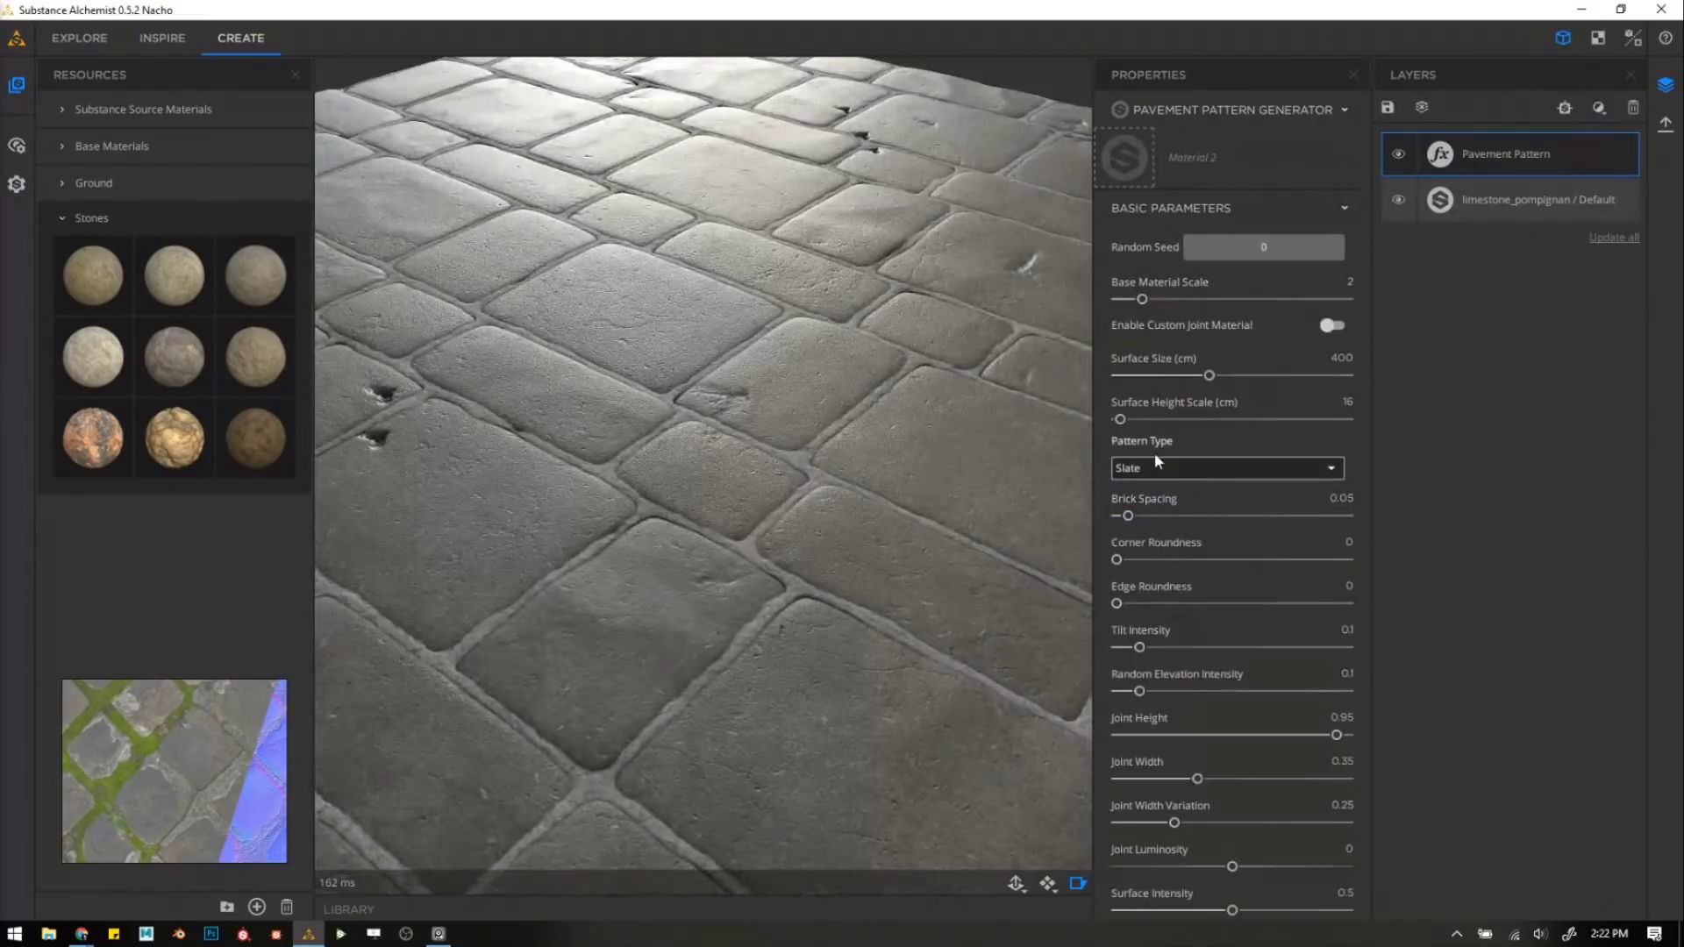
Try the Herringbone and Brush Rock pattern types on the pavement.
{"action": "left_click", "coordinate": [1172, 468]}
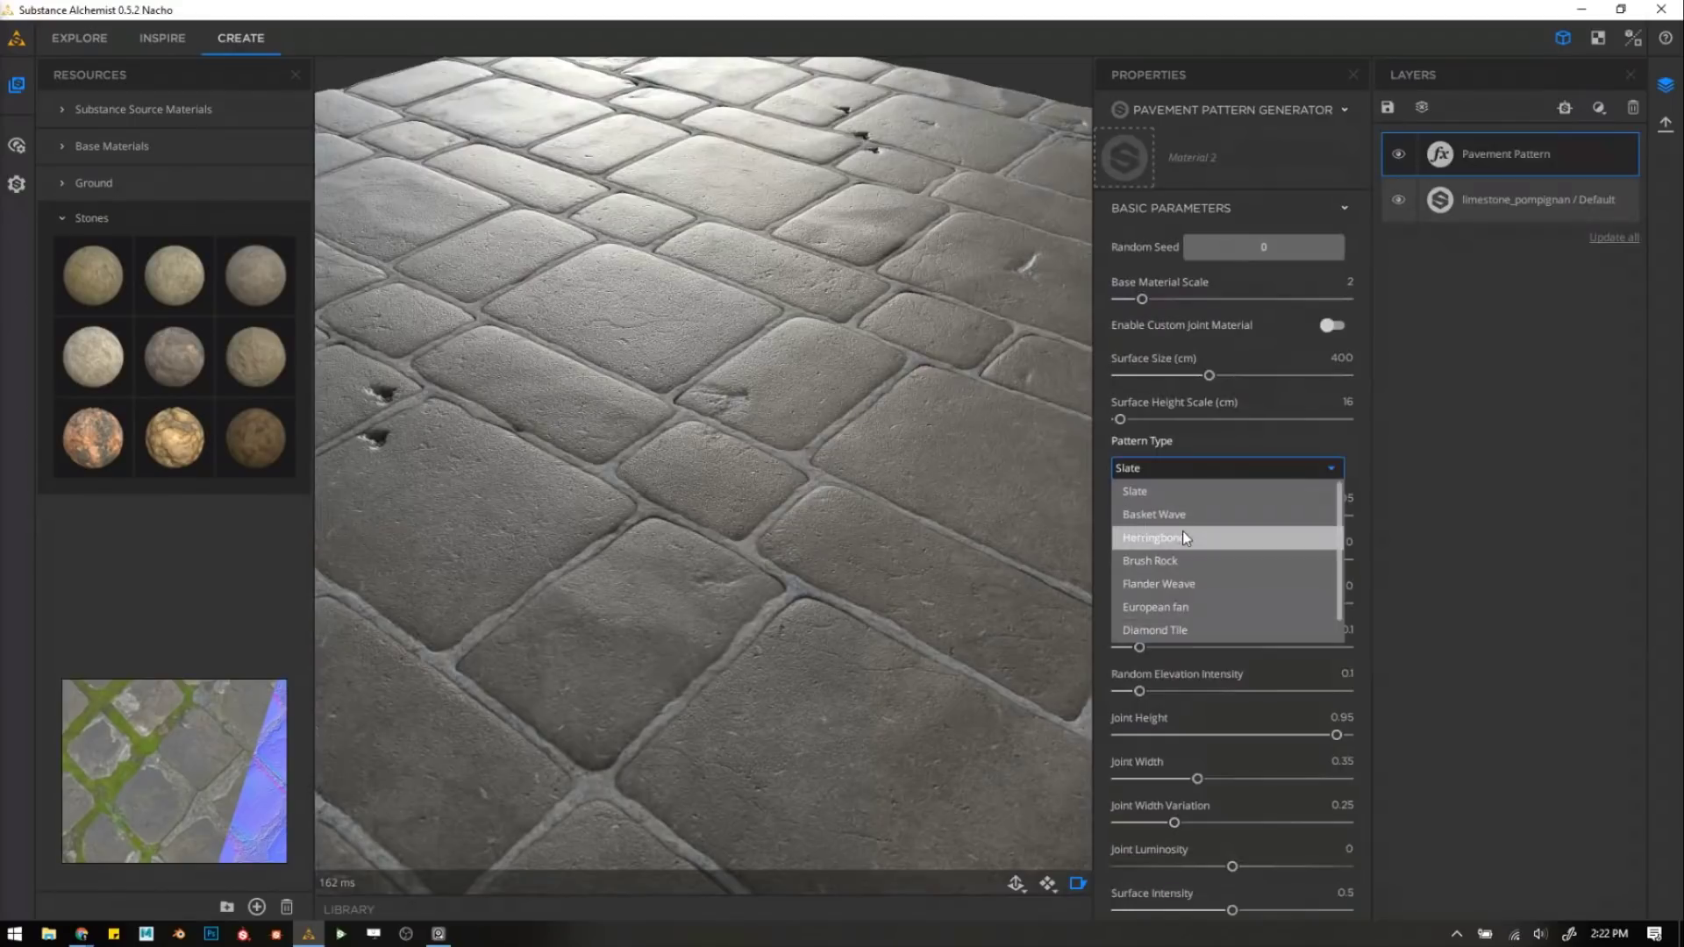
{"action": "left_click", "coordinate": [1182, 537]}
{"action": "left_click", "coordinate": [1186, 471]}
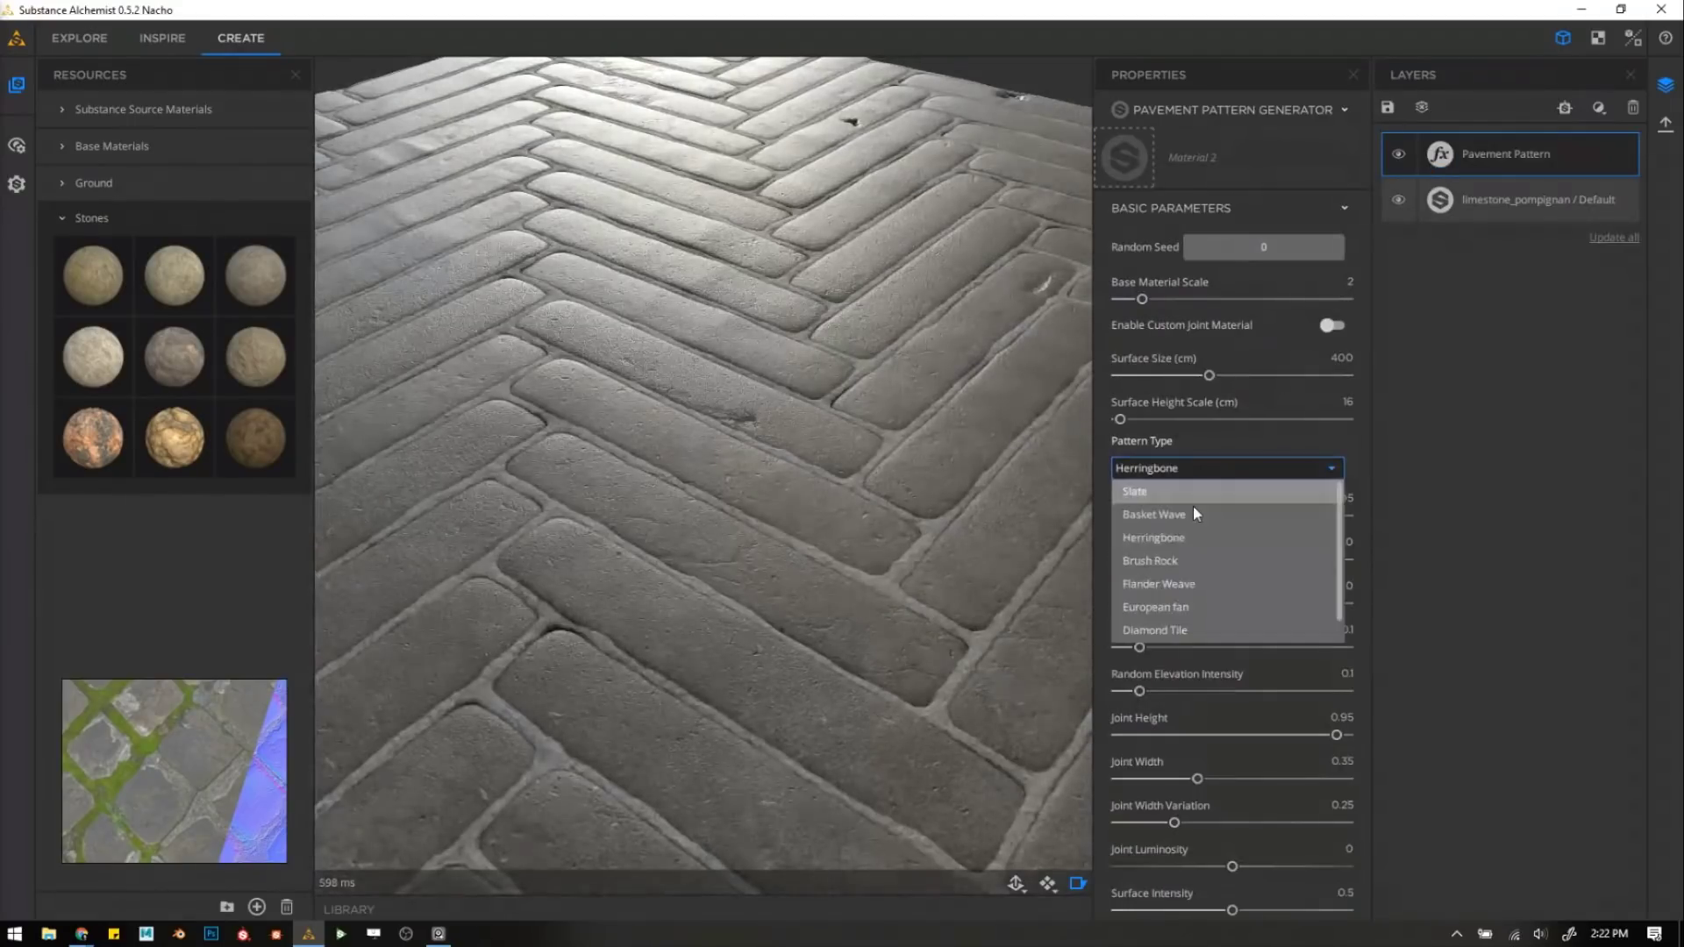
{"action": "left_click", "coordinate": [1180, 562]}
{"action": "scroll", "coordinate": [824, 435], "scroll_direction": "down", "scroll_amount": 3}
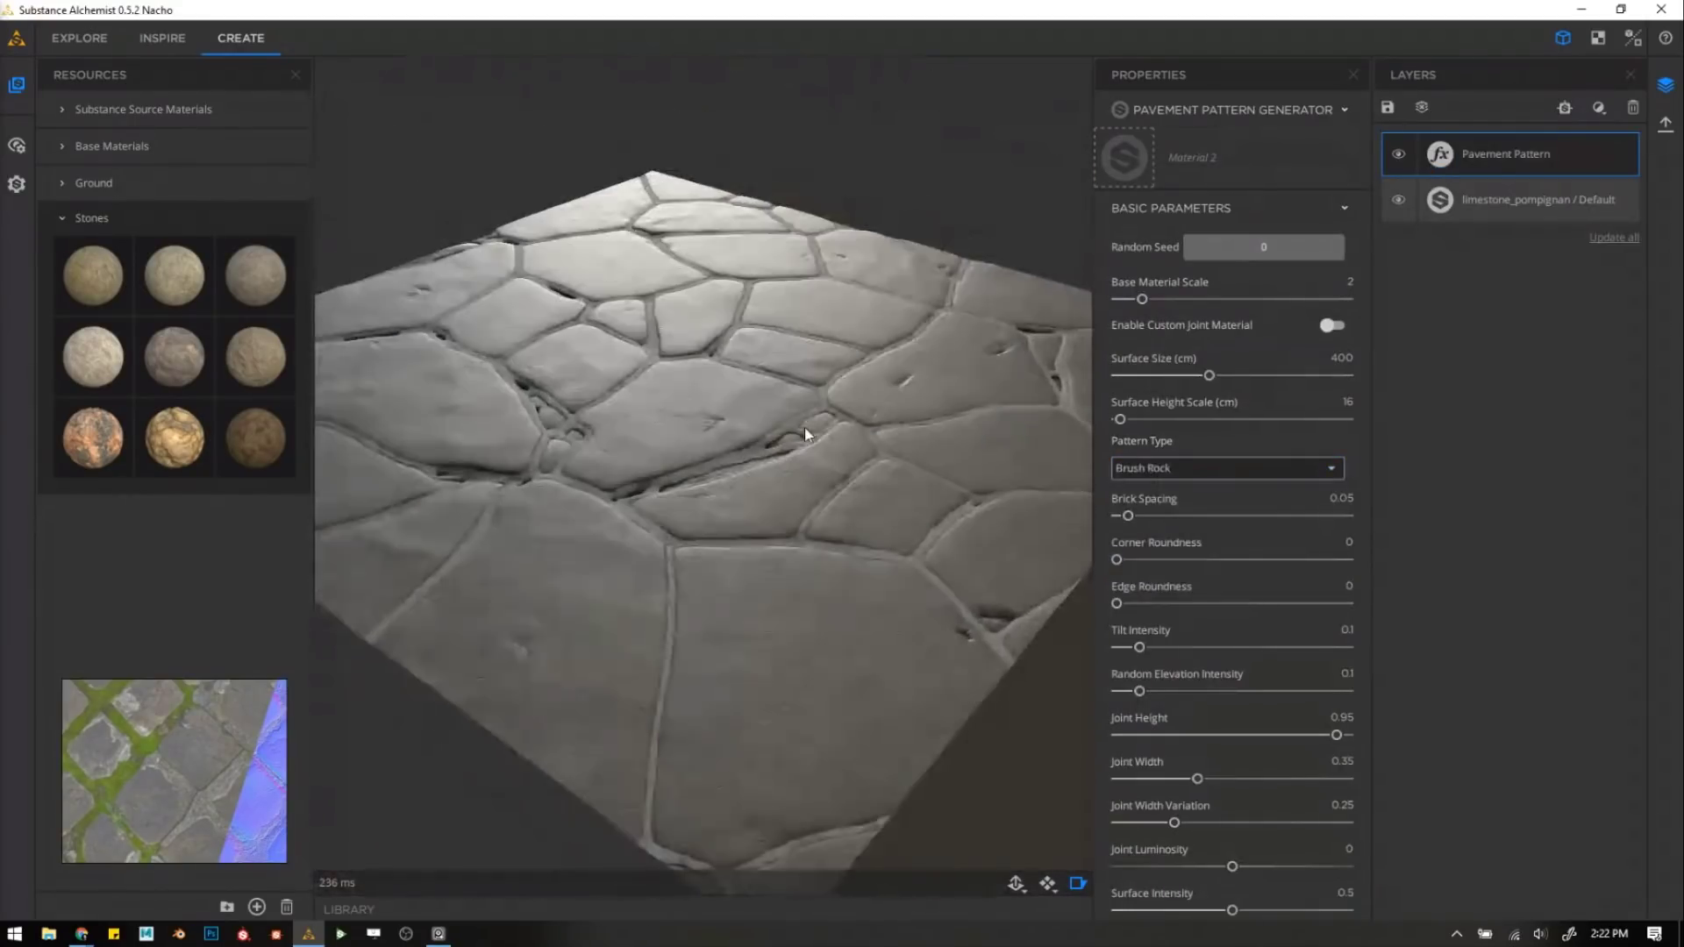
{"action": "scroll", "coordinate": [805, 431], "scroll_direction": "up", "scroll_amount": 3}
Set the pavement's Pattern Type to European fan.
{"action": "left_click", "coordinate": [1204, 470]}
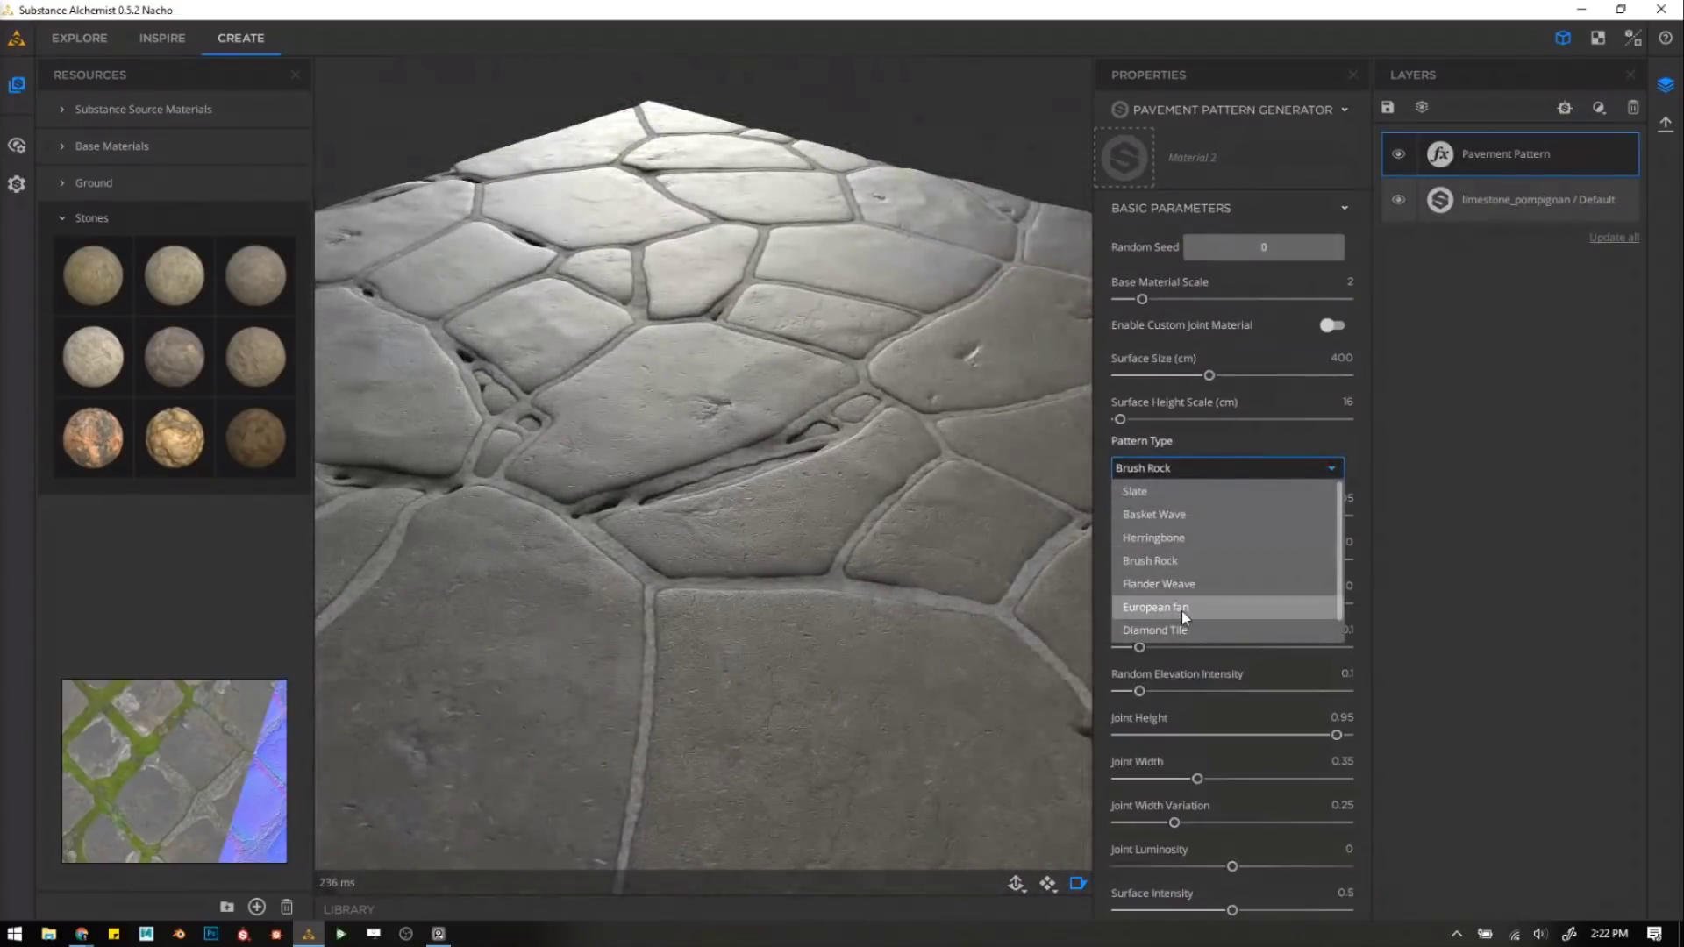
{"action": "left_click", "coordinate": [1145, 607]}
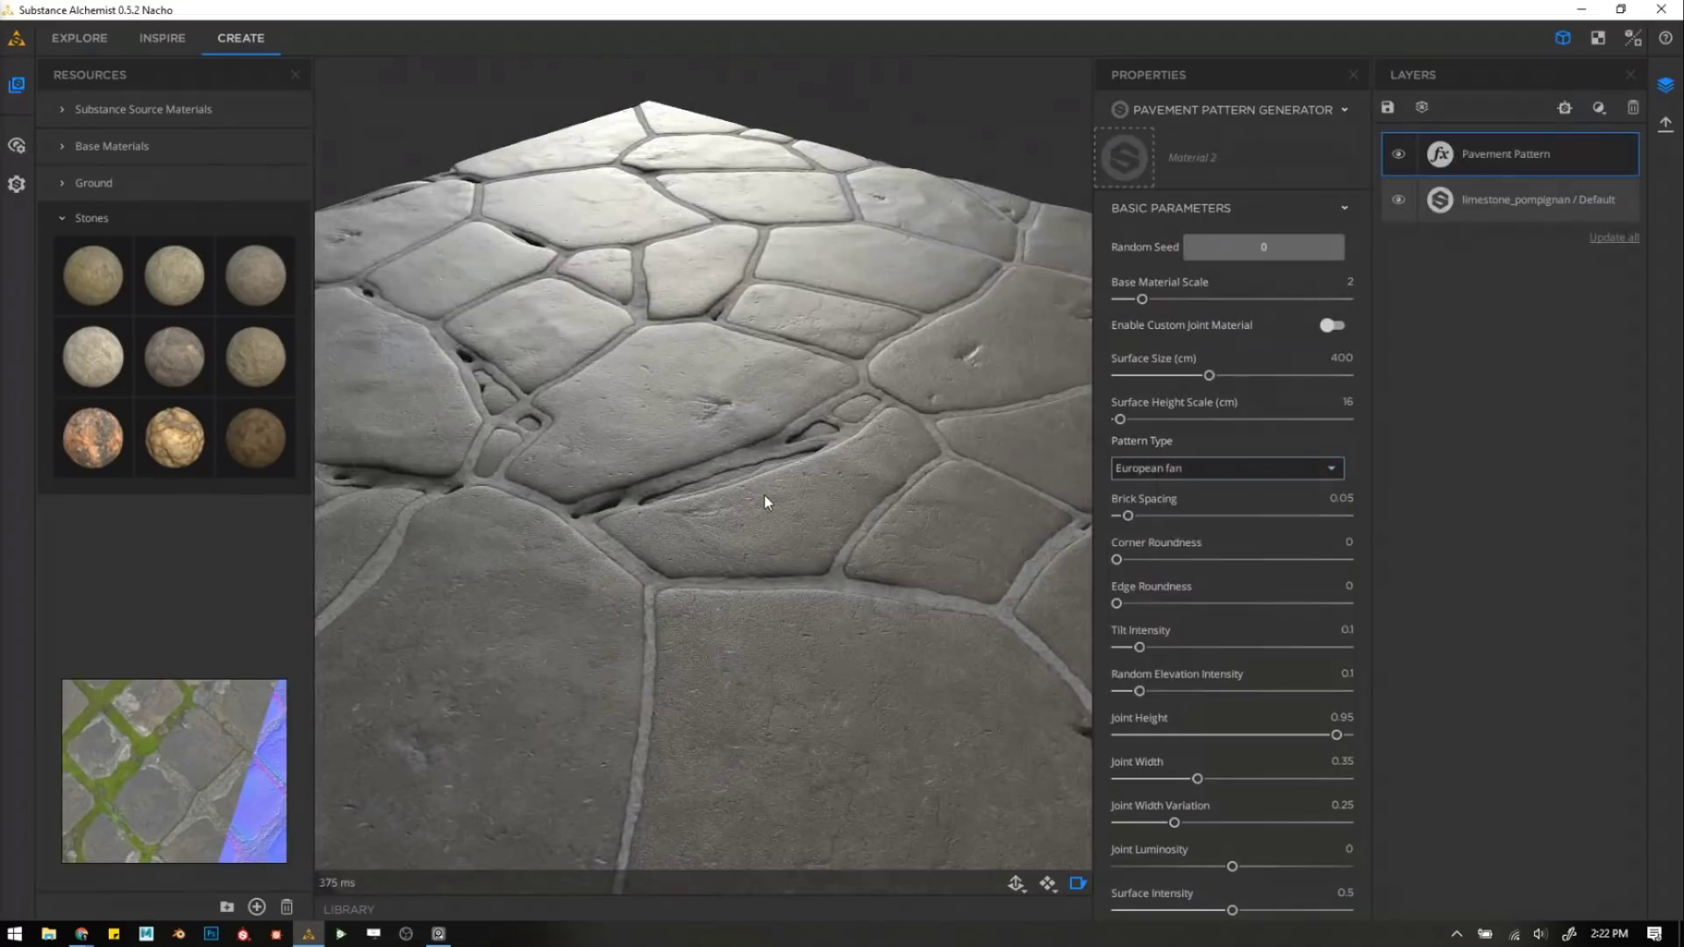
{"action": "scroll", "coordinate": [761, 506], "scroll_direction": "down", "scroll_amount": 3}
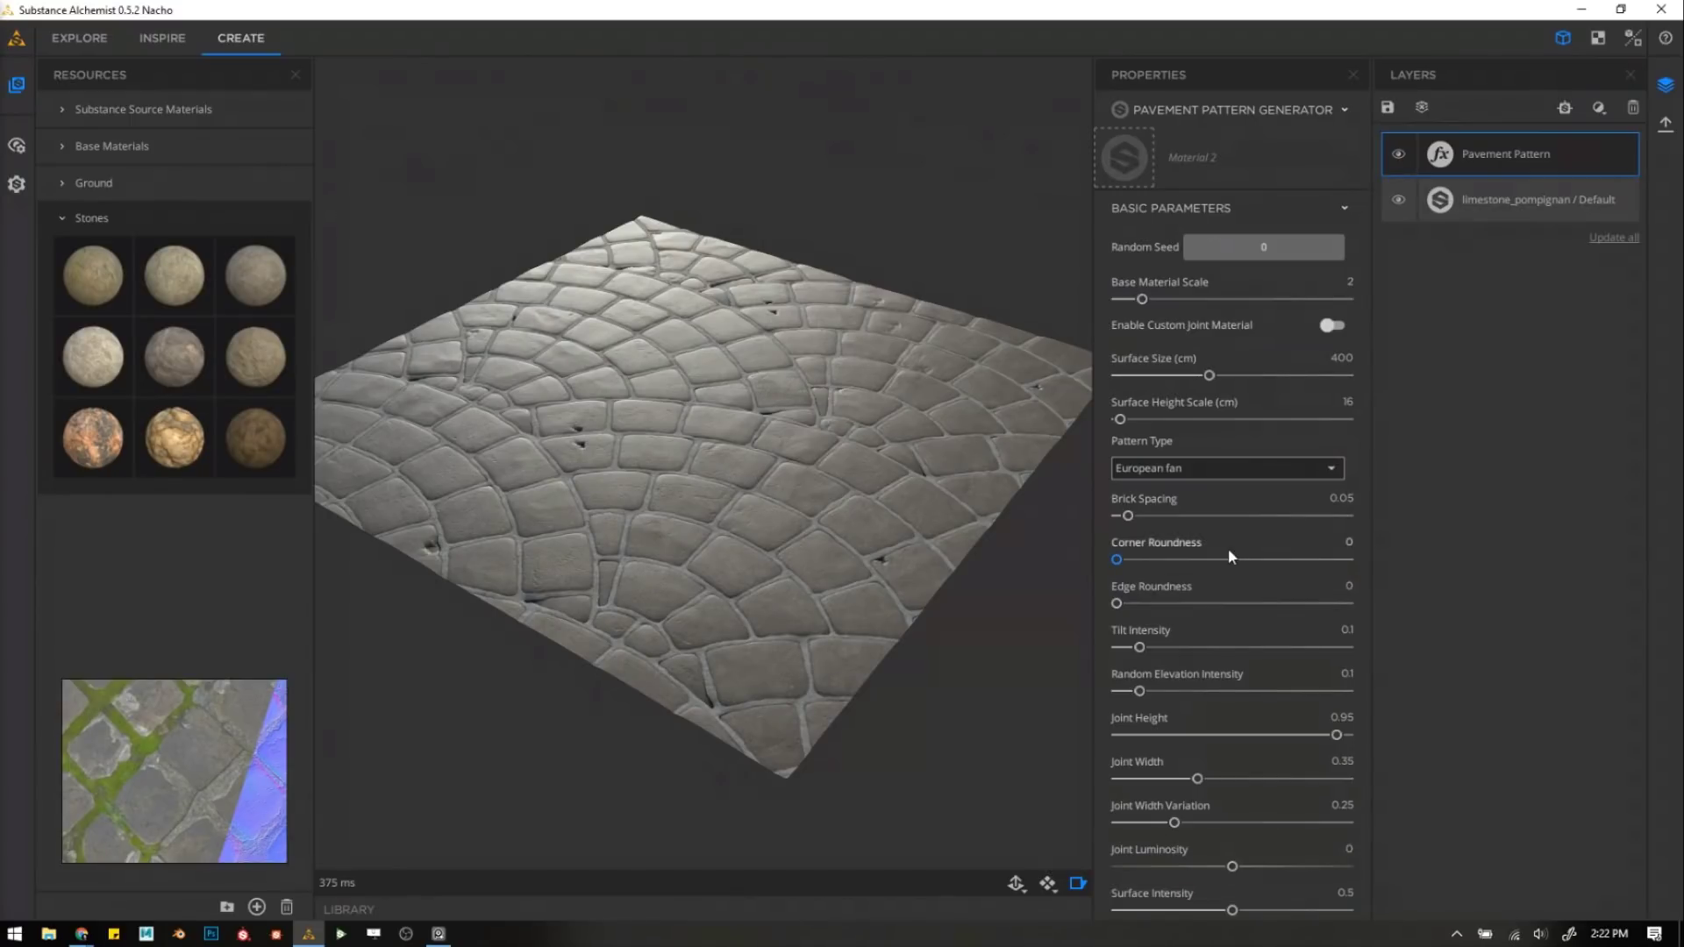
Set the pattern's Fan X subdivision to 10 and Fan Y subdivision to 8.
{"action": "scroll", "coordinate": [1218, 497], "scroll_direction": "down", "scroll_amount": 4}
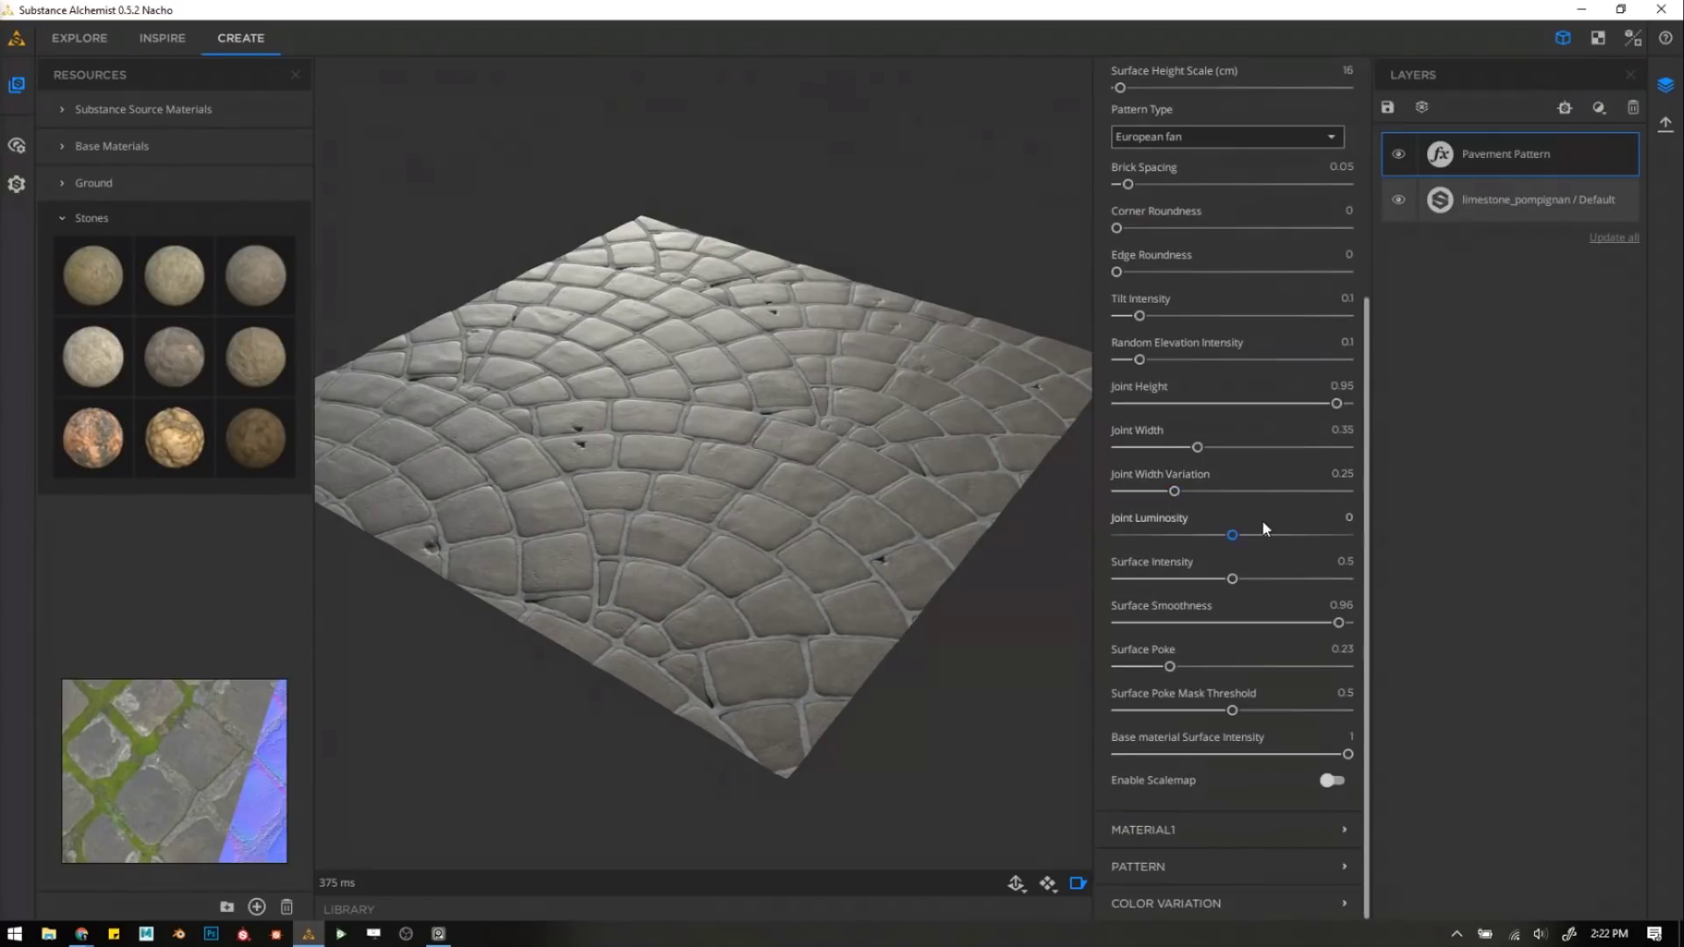
{"action": "left_click", "coordinate": [1186, 867]}
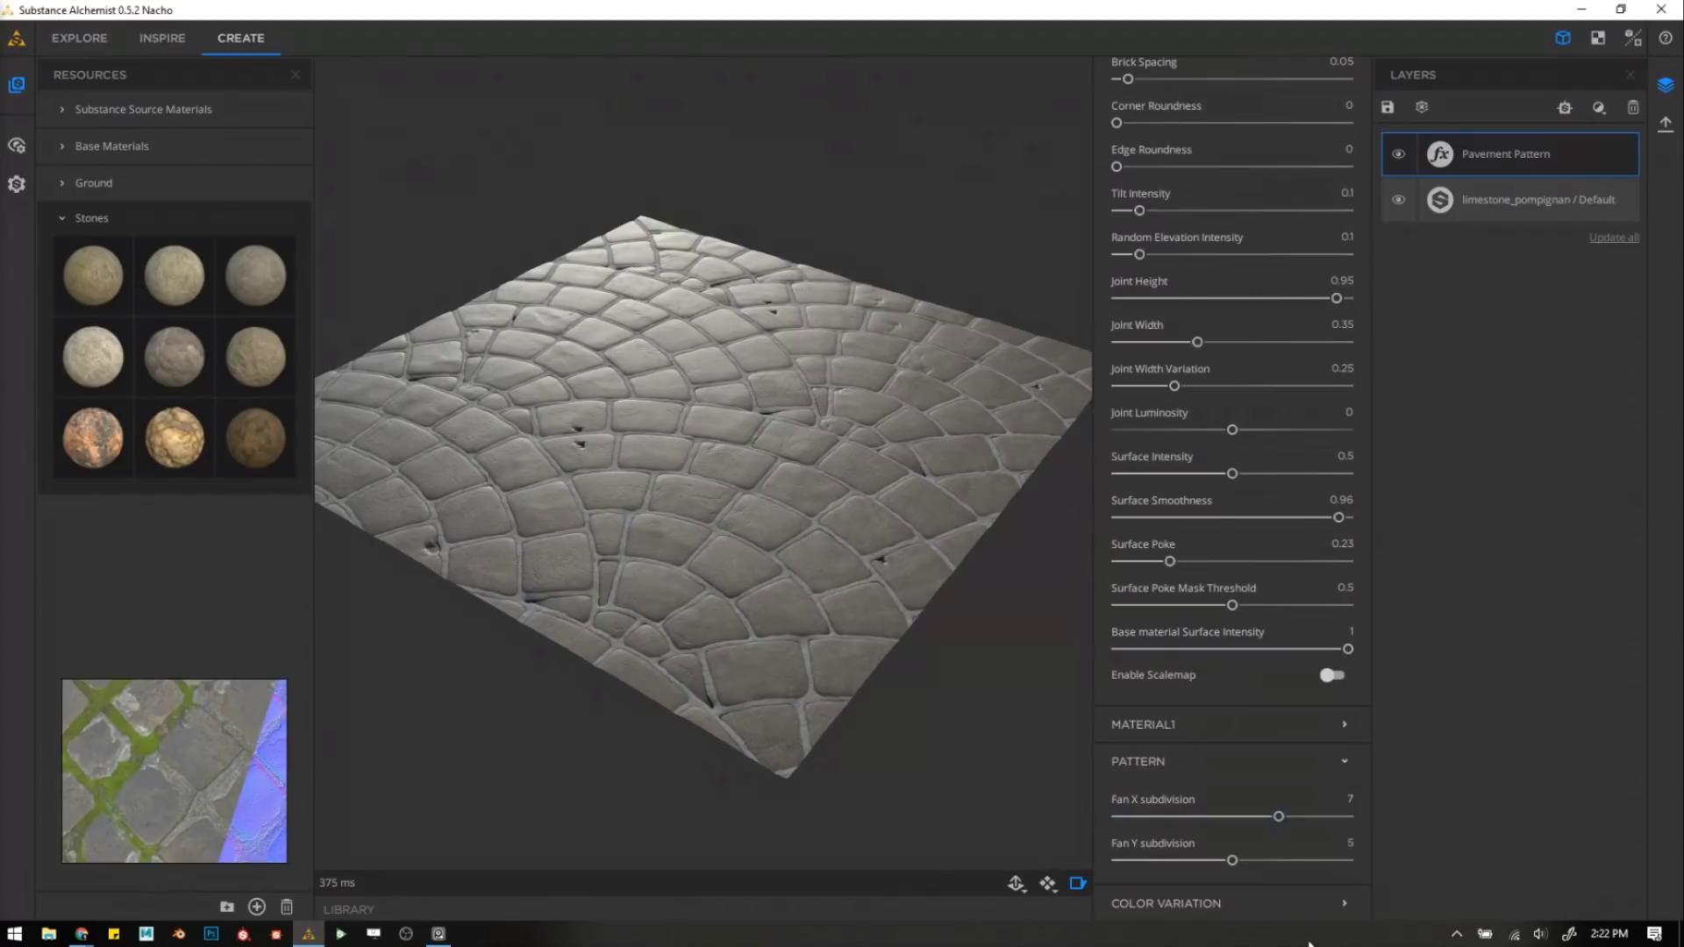
{"action": "left_click_drag", "start_coordinate": [1282, 817], "coordinate": [1352, 818]}
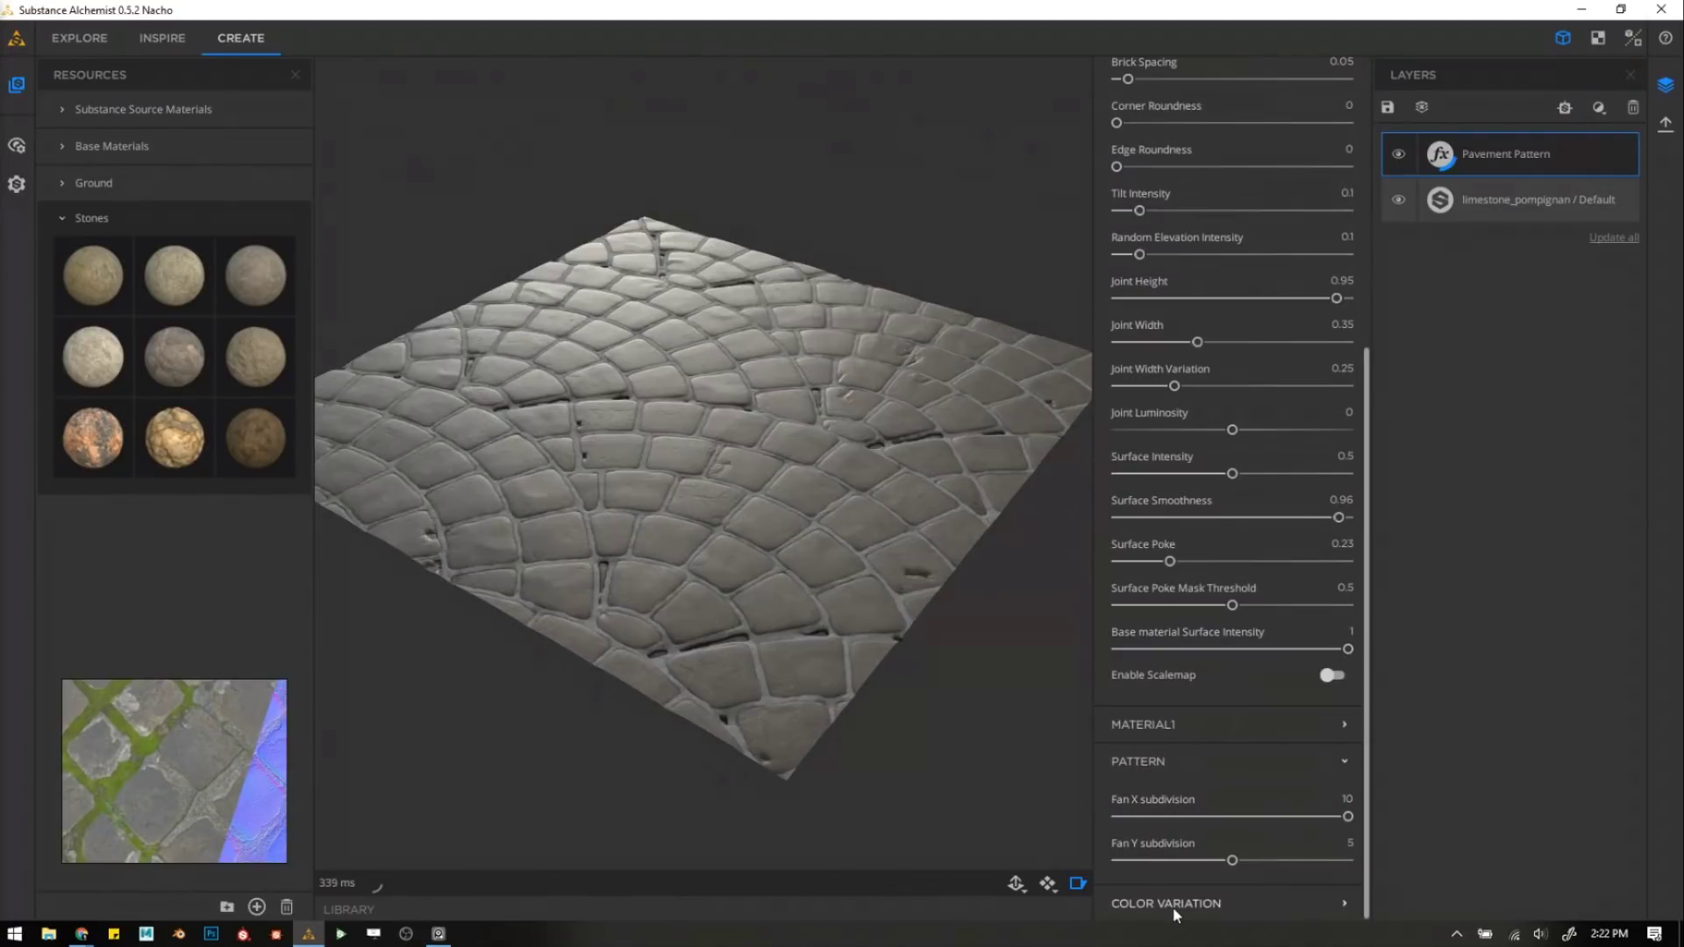
{"action": "left_click_drag", "start_coordinate": [1231, 862], "coordinate": [1301, 862]}
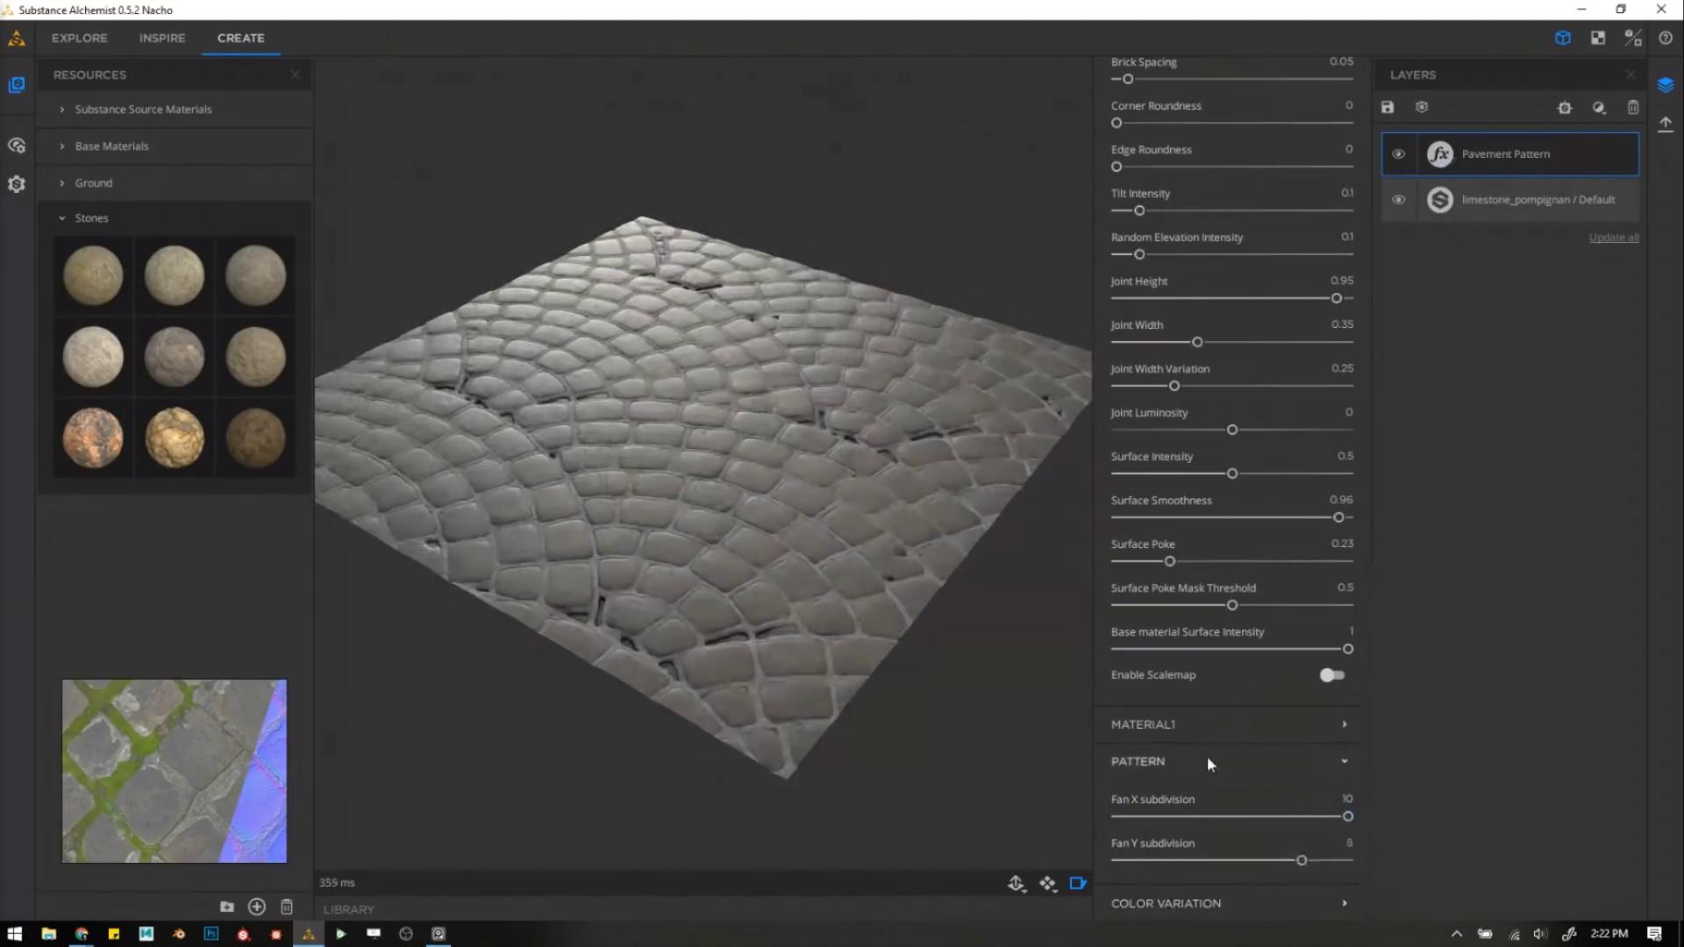
Randomize the pavement pattern's Random Seed twice to get a different stone arrangement.
{"action": "scroll", "coordinate": [1228, 676], "scroll_direction": "up", "scroll_amount": 5}
{"action": "left_click", "coordinate": [1231, 254]}
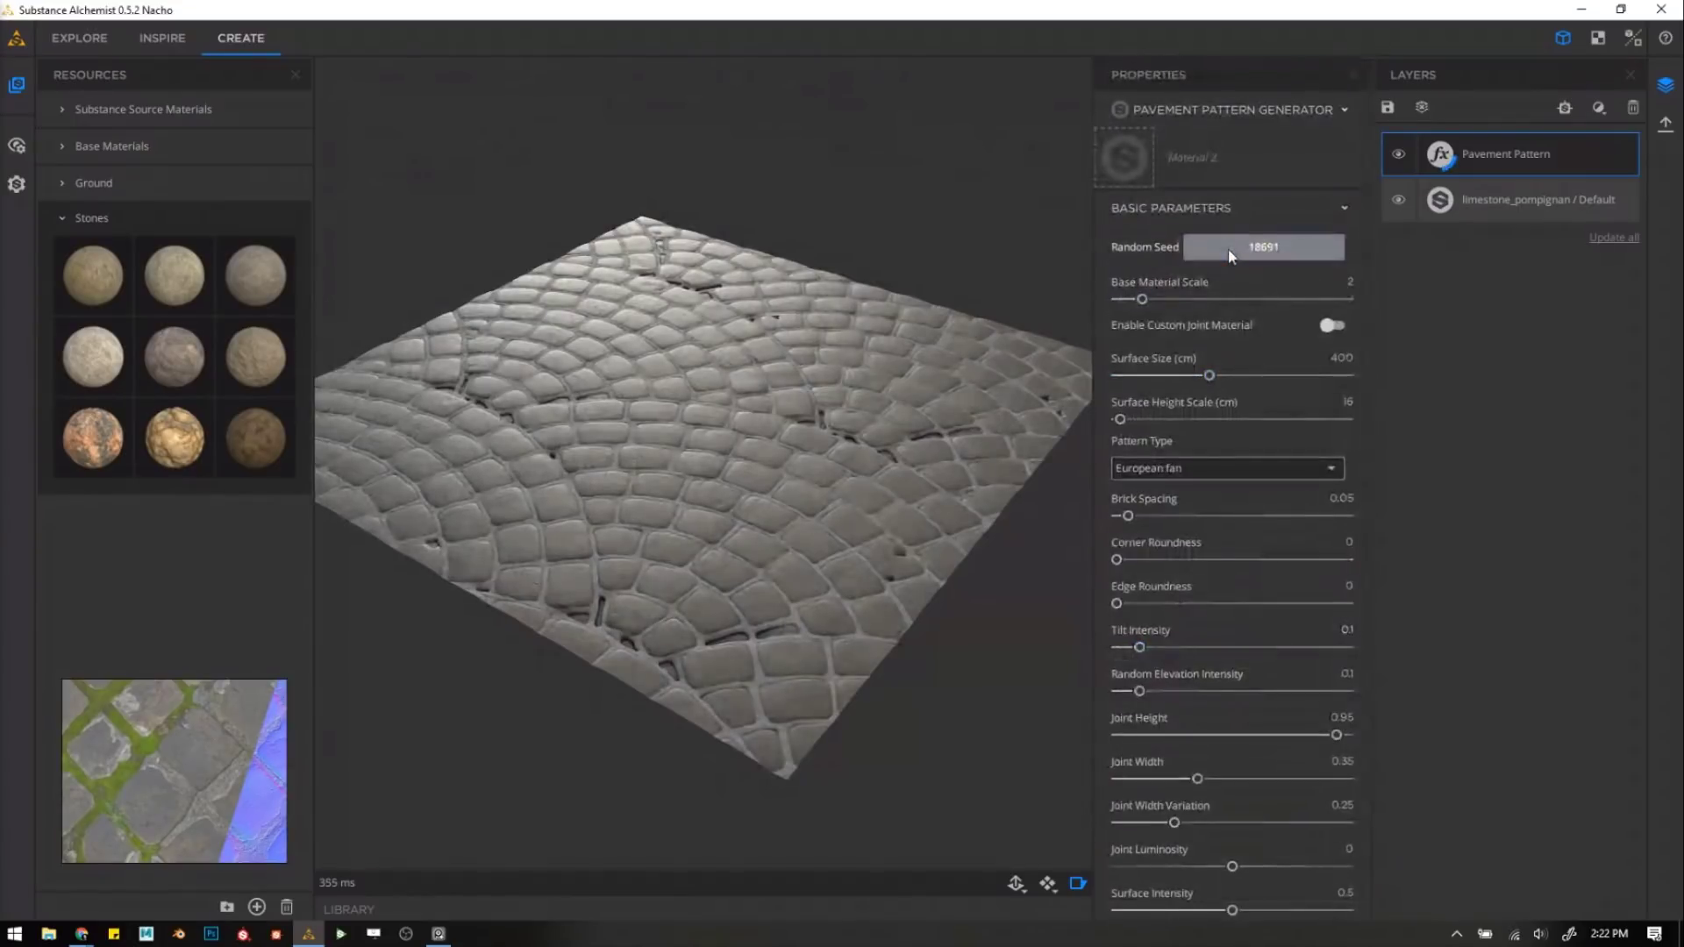
{"action": "left_click", "coordinate": [1231, 254]}
{"action": "scroll", "coordinate": [759, 537], "scroll_direction": "up", "scroll_amount": 5}
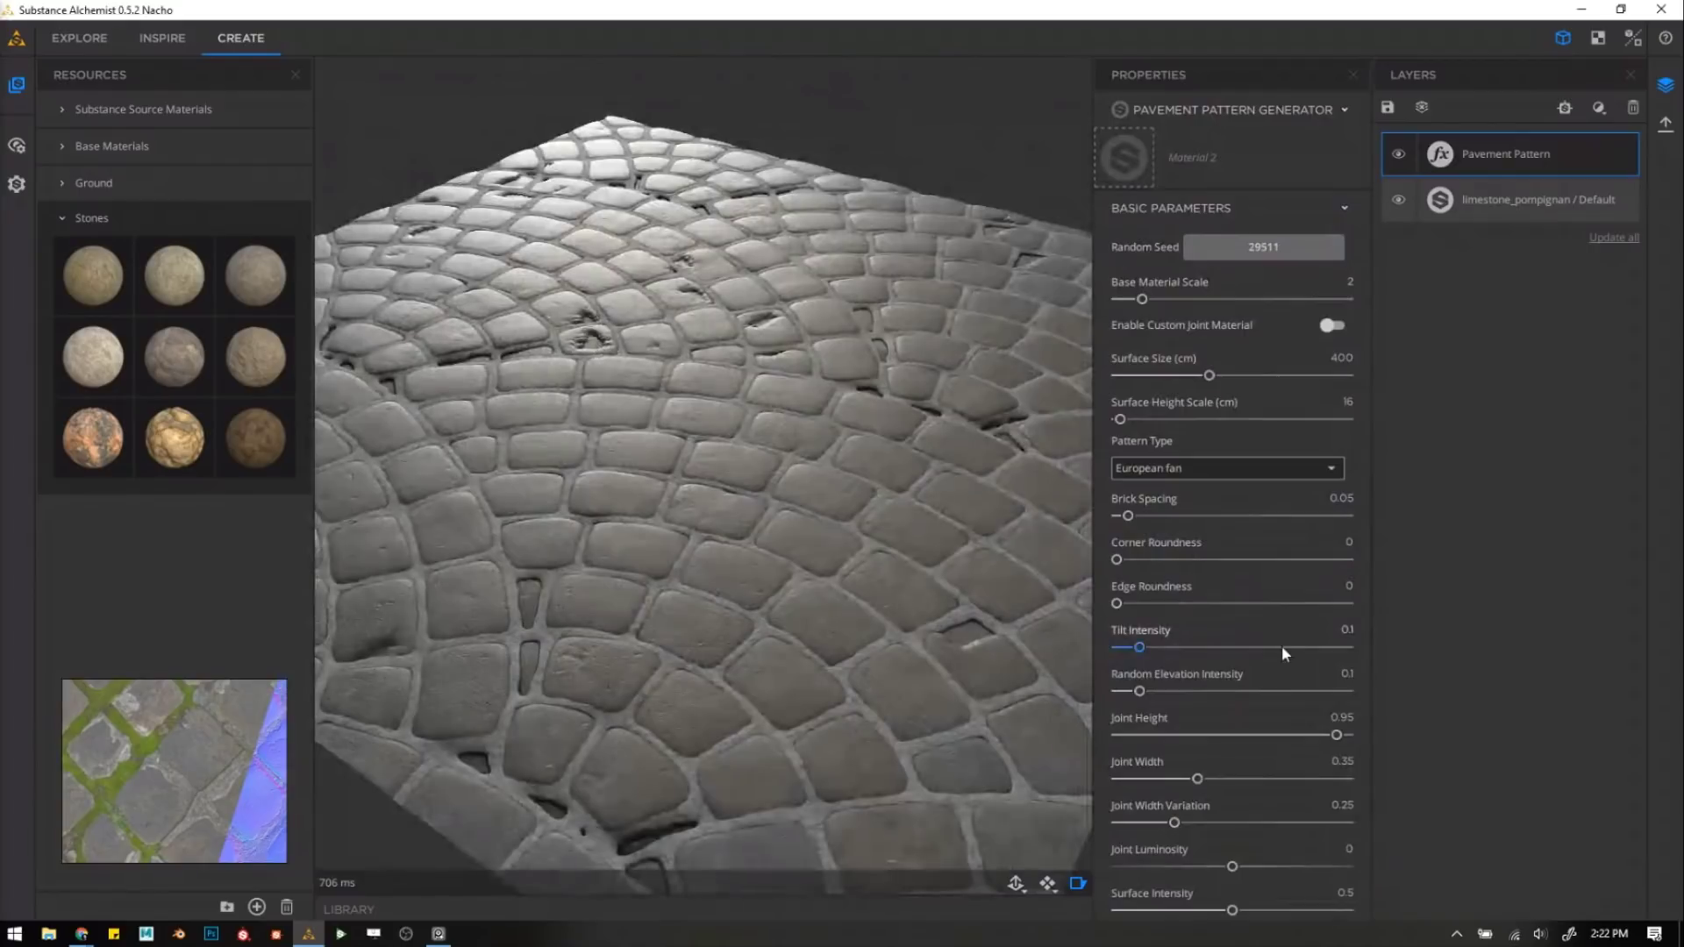
Set the pavement's Surface Intensity to 0.17, Brick Spacing to 0.12, Corner Roundness to 0.2 and Edge Roundness to 0.36.
{"action": "scroll", "coordinate": [1250, 646], "scroll_direction": "down", "scroll_amount": 3}
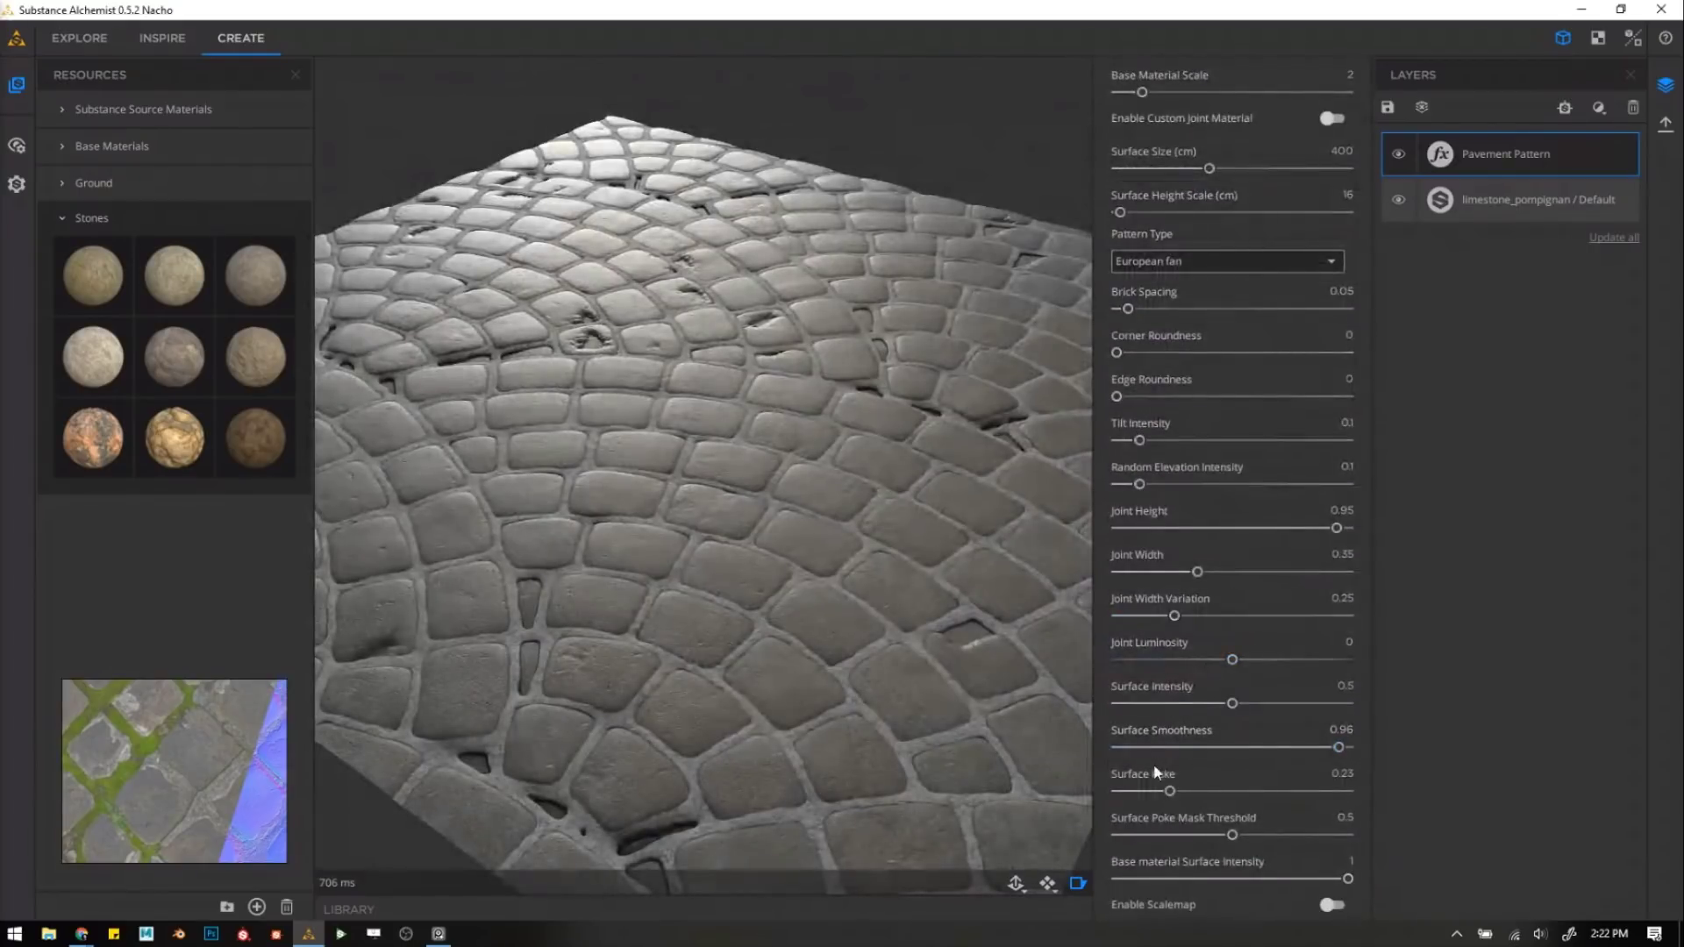
{"action": "left_click_drag", "start_coordinate": [1191, 707], "coordinate": [1157, 694]}
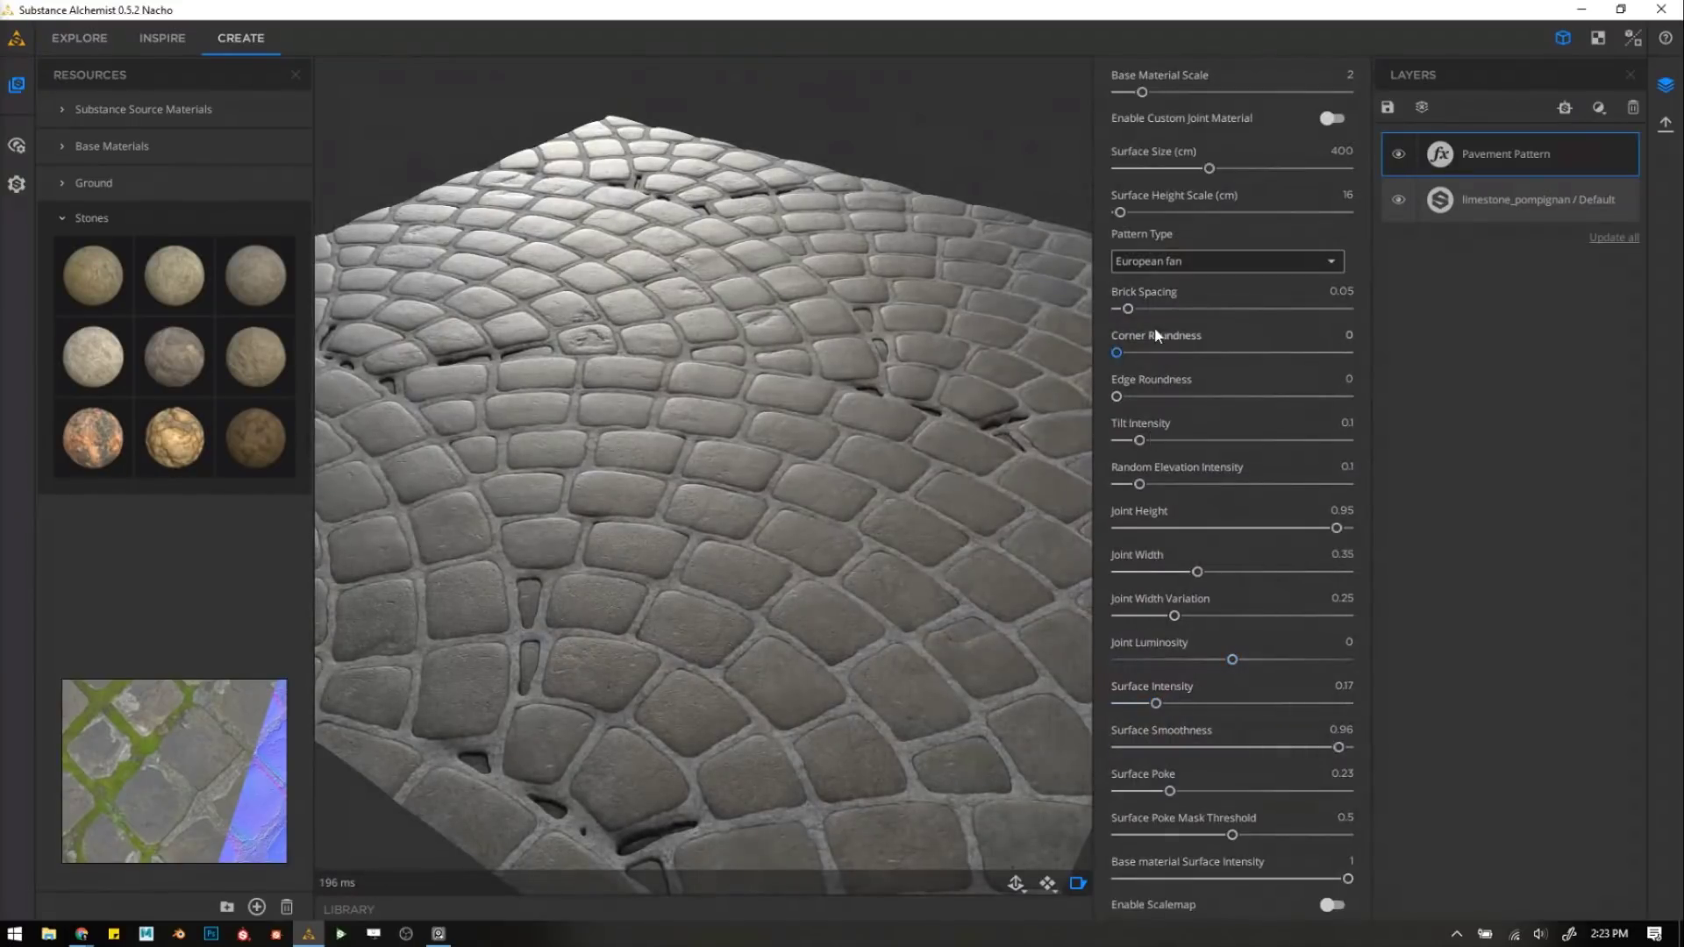
{"action": "left_click_drag", "start_coordinate": [1131, 309], "coordinate": [1200, 397]}
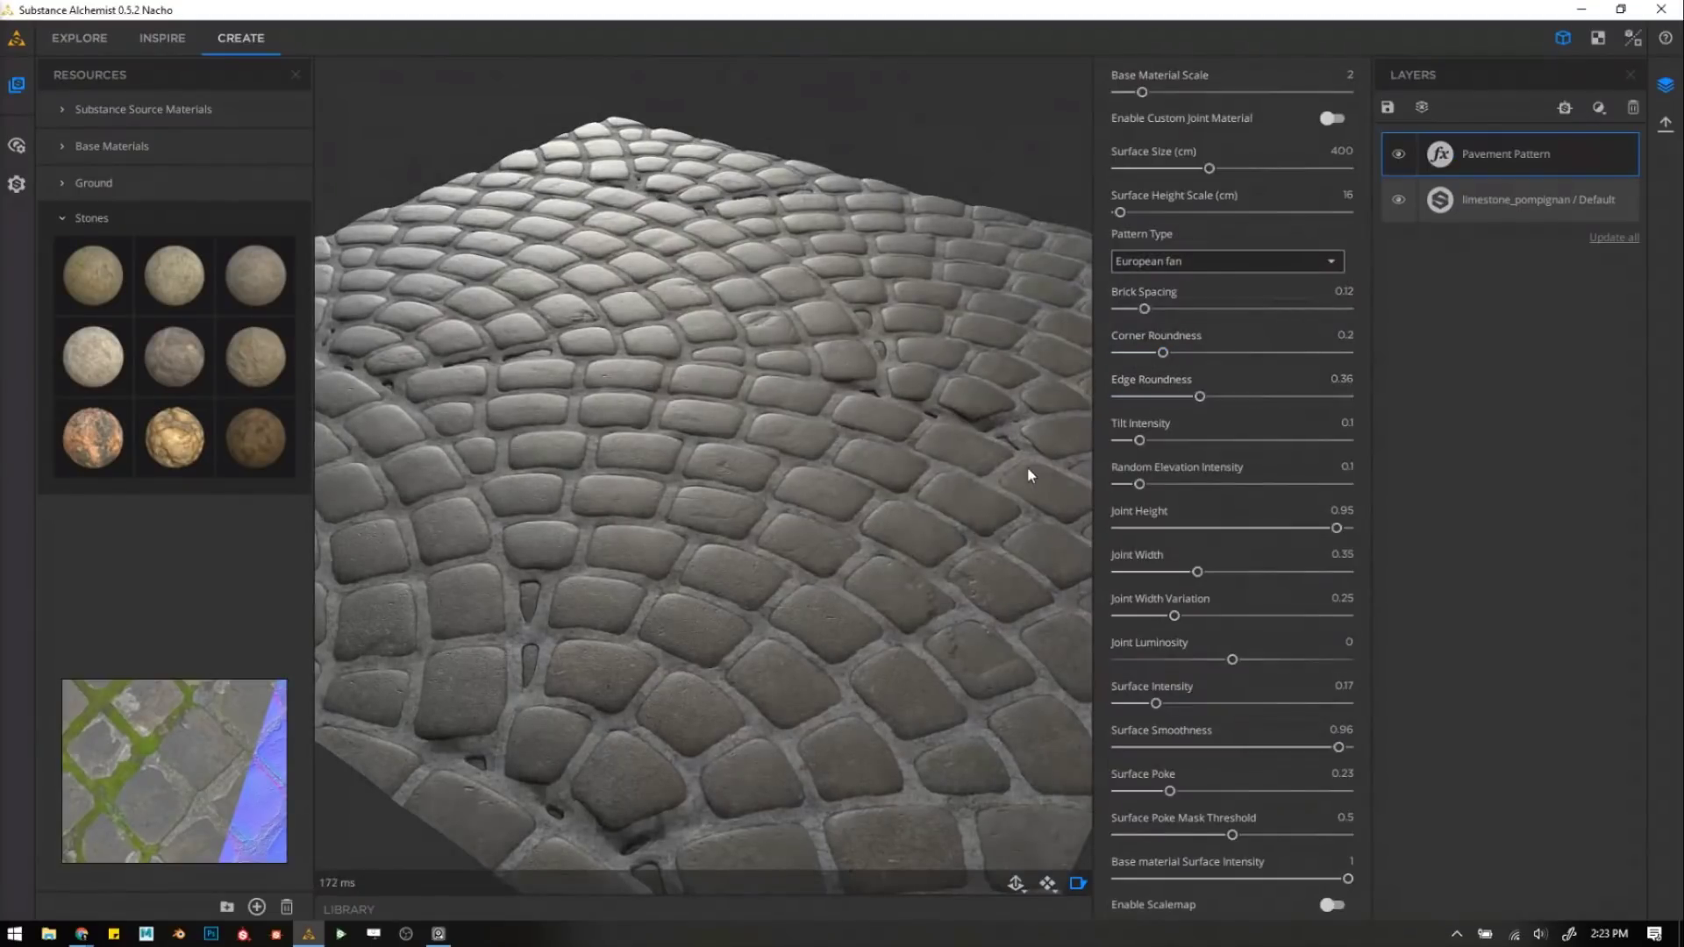
Set the stones' Tilt Intensity and Random Elevation Intensity both to 0.41, trying the maximum tilt of 1 along the way.
{"action": "left_click_drag", "start_coordinate": [677, 574], "coordinate": [623, 336]}
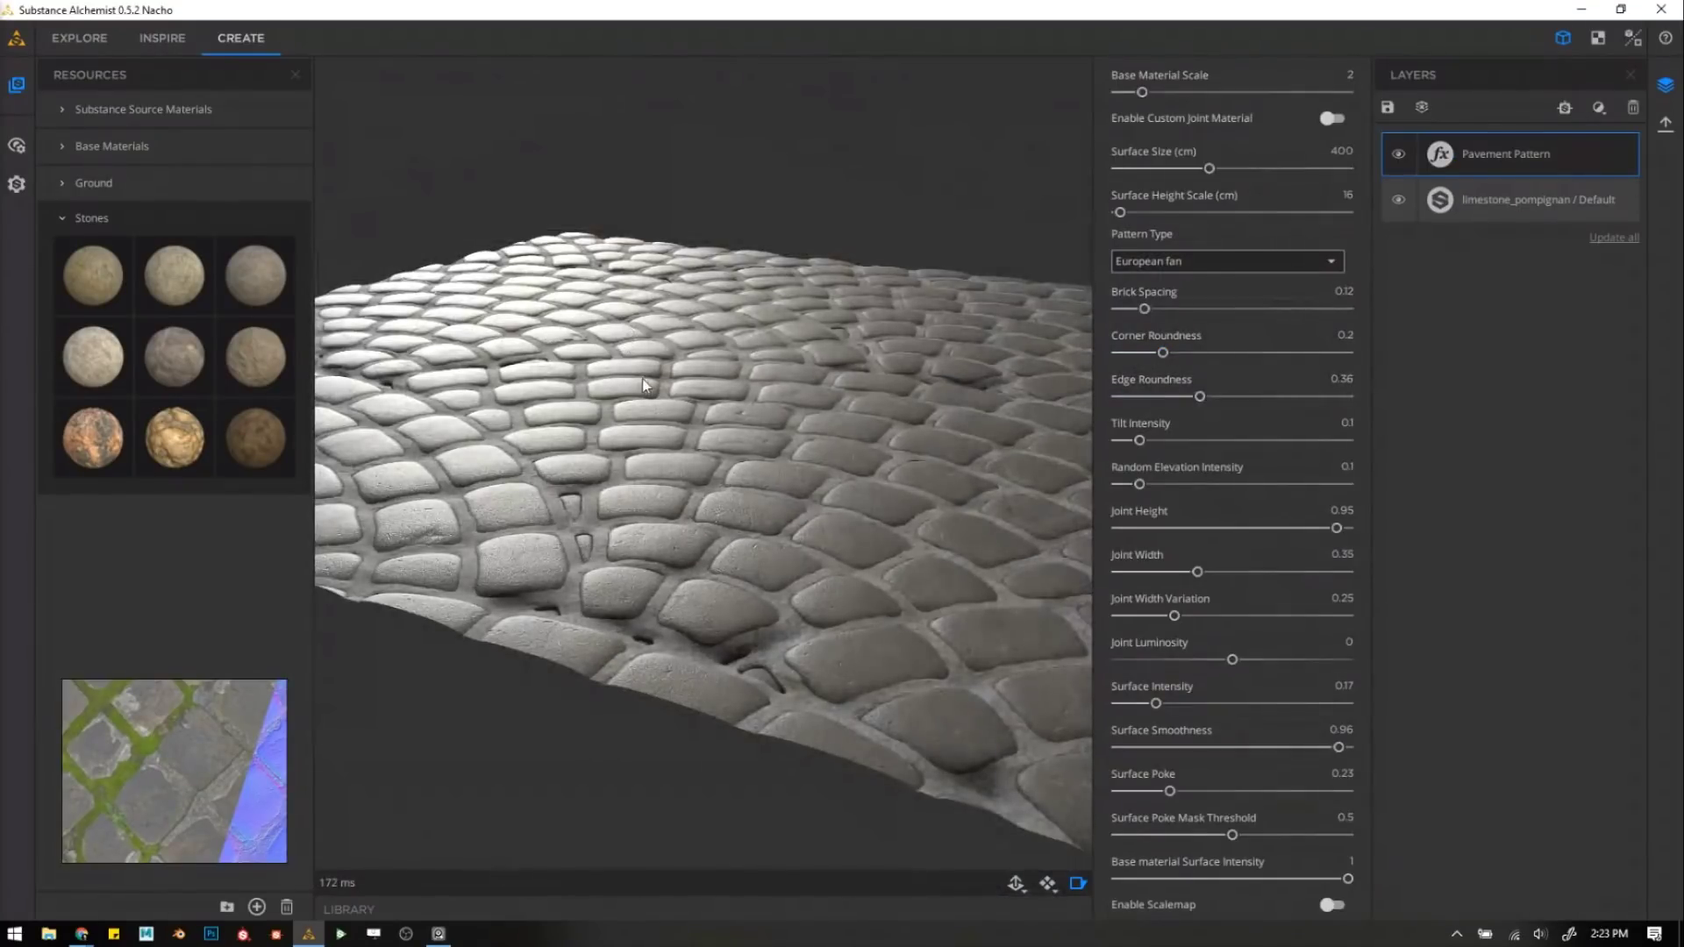
{"action": "left_click_drag", "start_coordinate": [693, 395], "coordinate": [840, 356]}
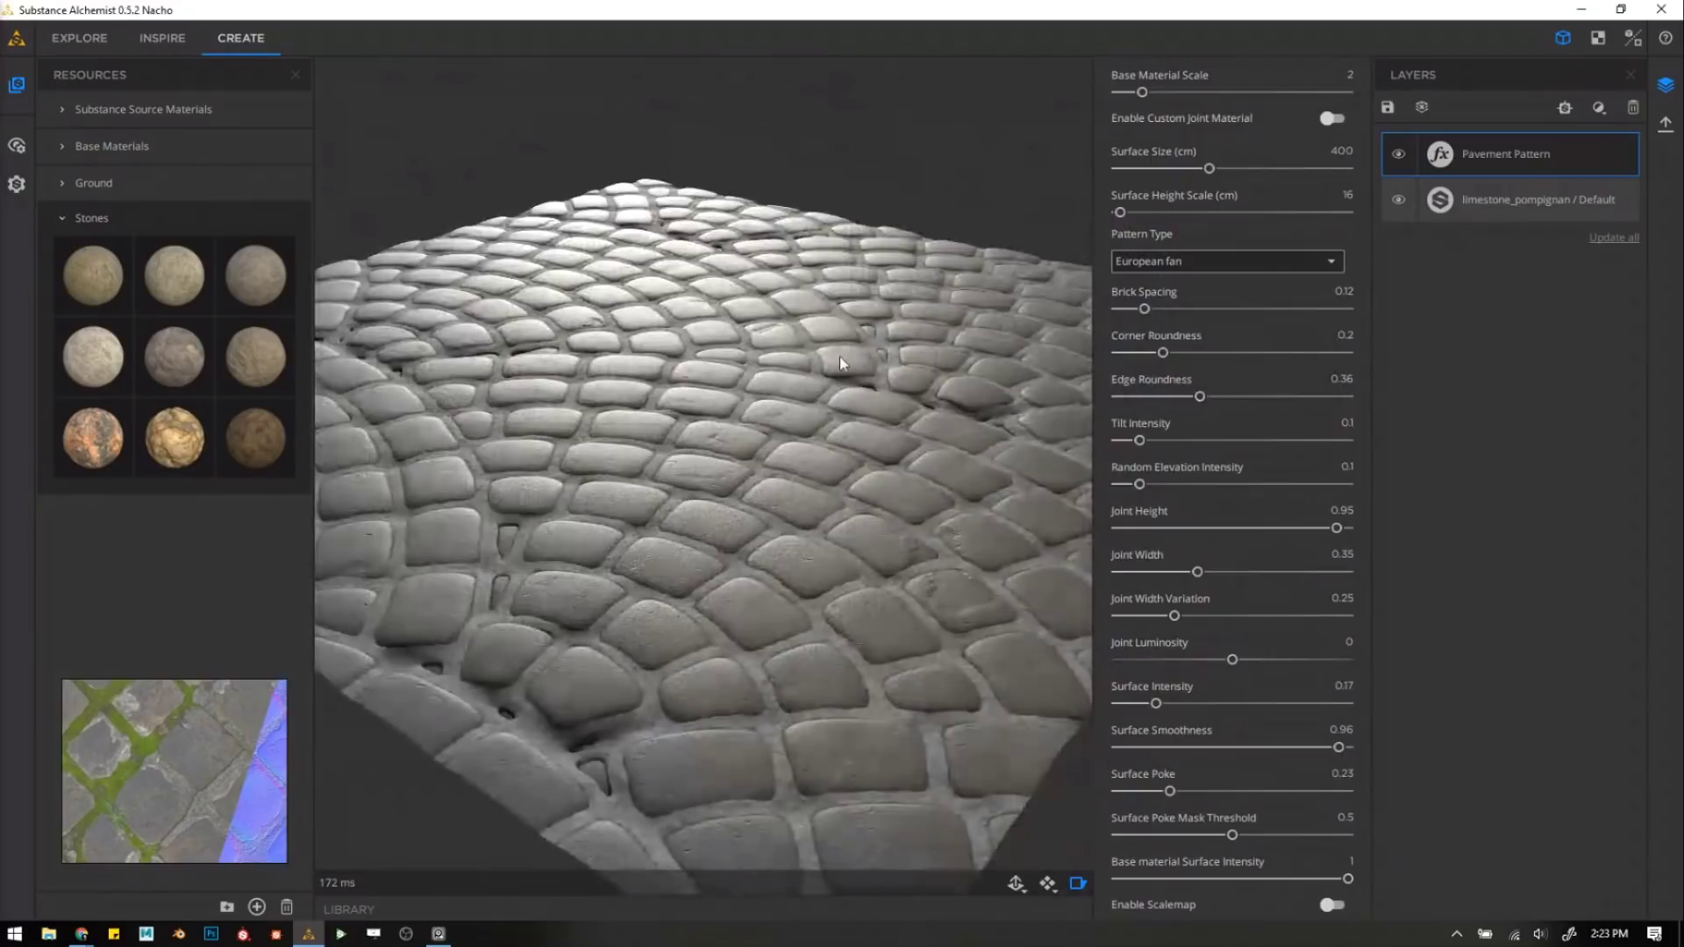
{"action": "left_click", "coordinate": [1229, 440]}
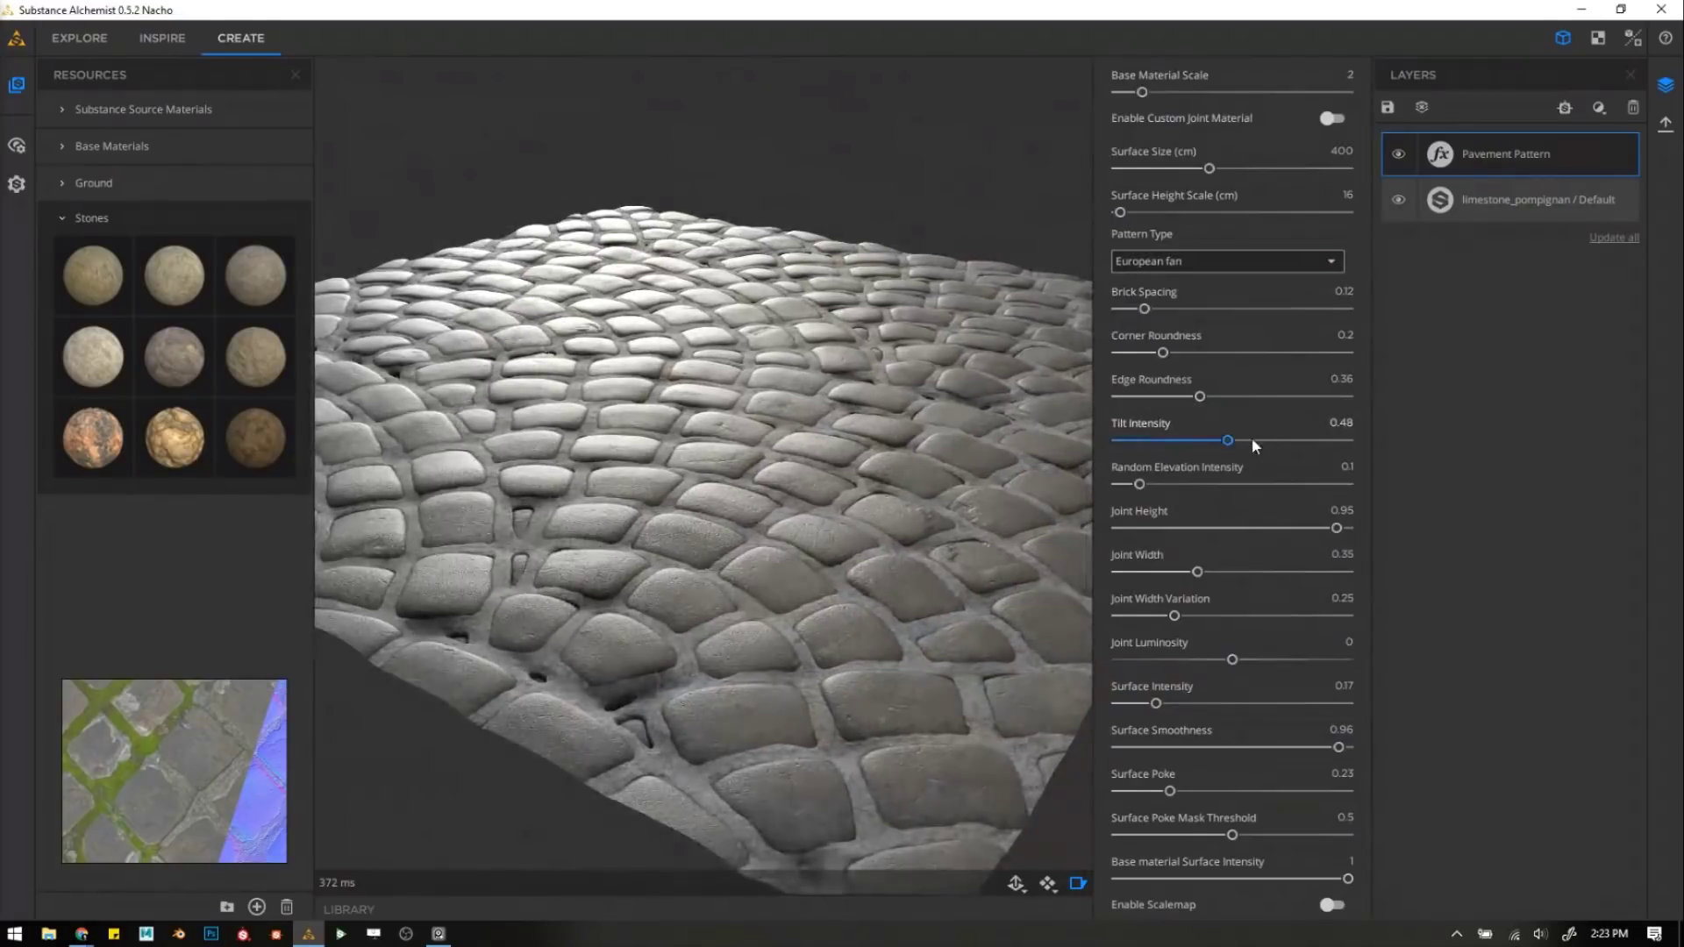
{"action": "left_click_drag", "start_coordinate": [1230, 440], "coordinate": [1364, 440]}
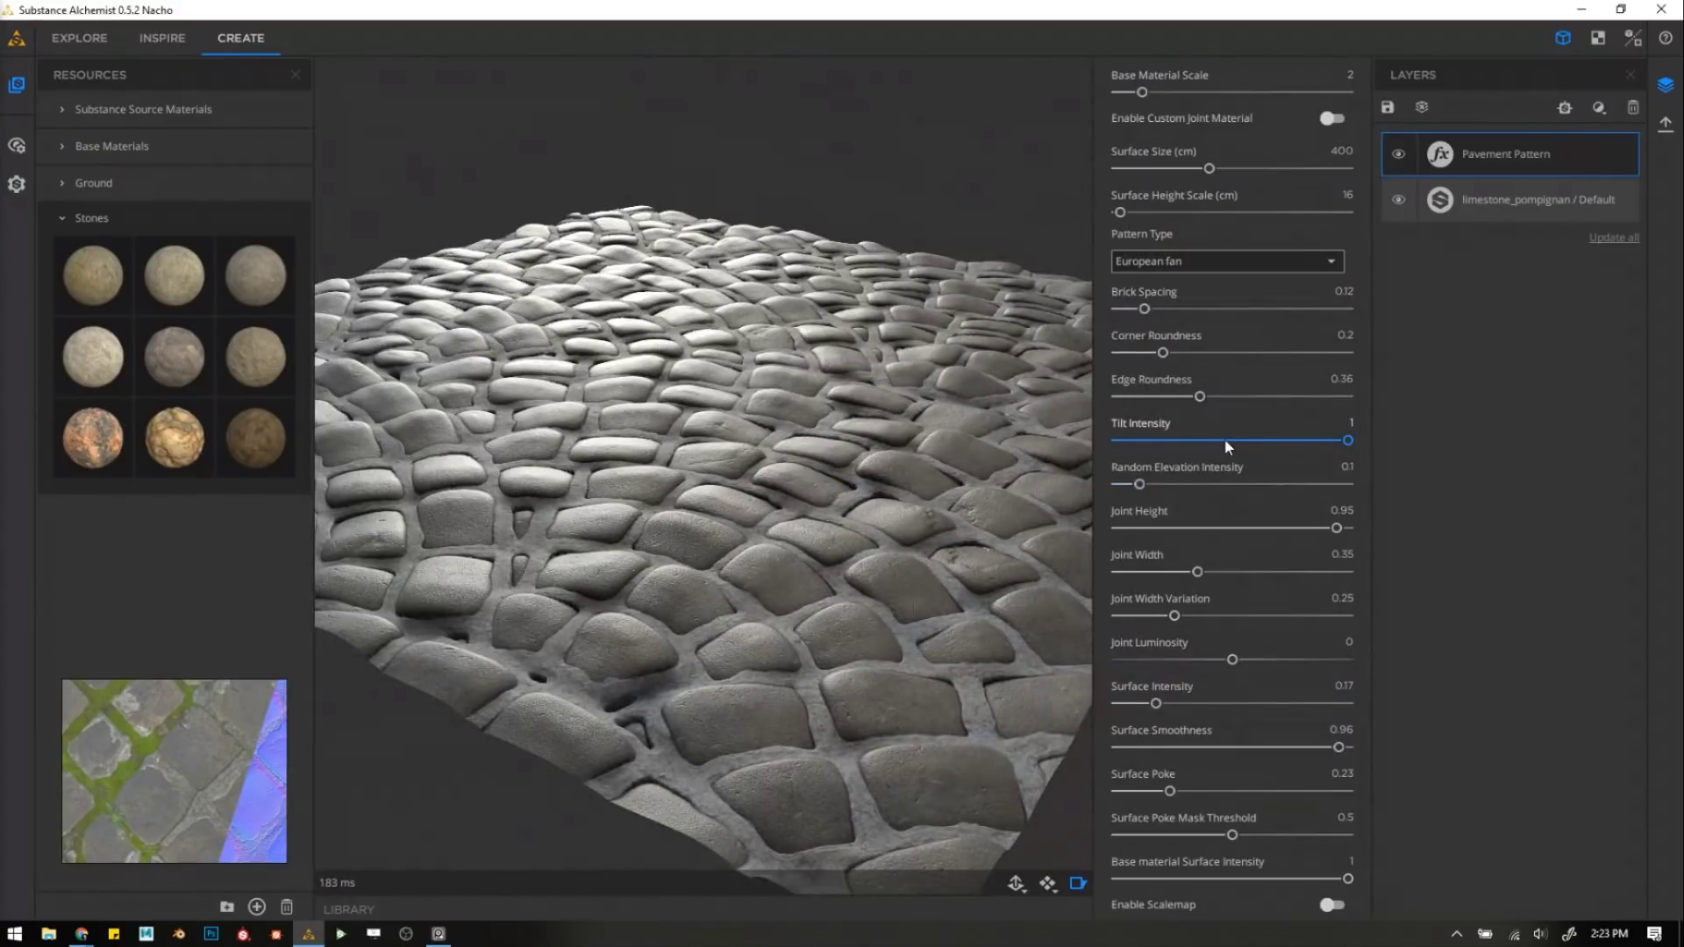
{"action": "left_click_drag", "start_coordinate": [1224, 441], "coordinate": [1212, 443]}
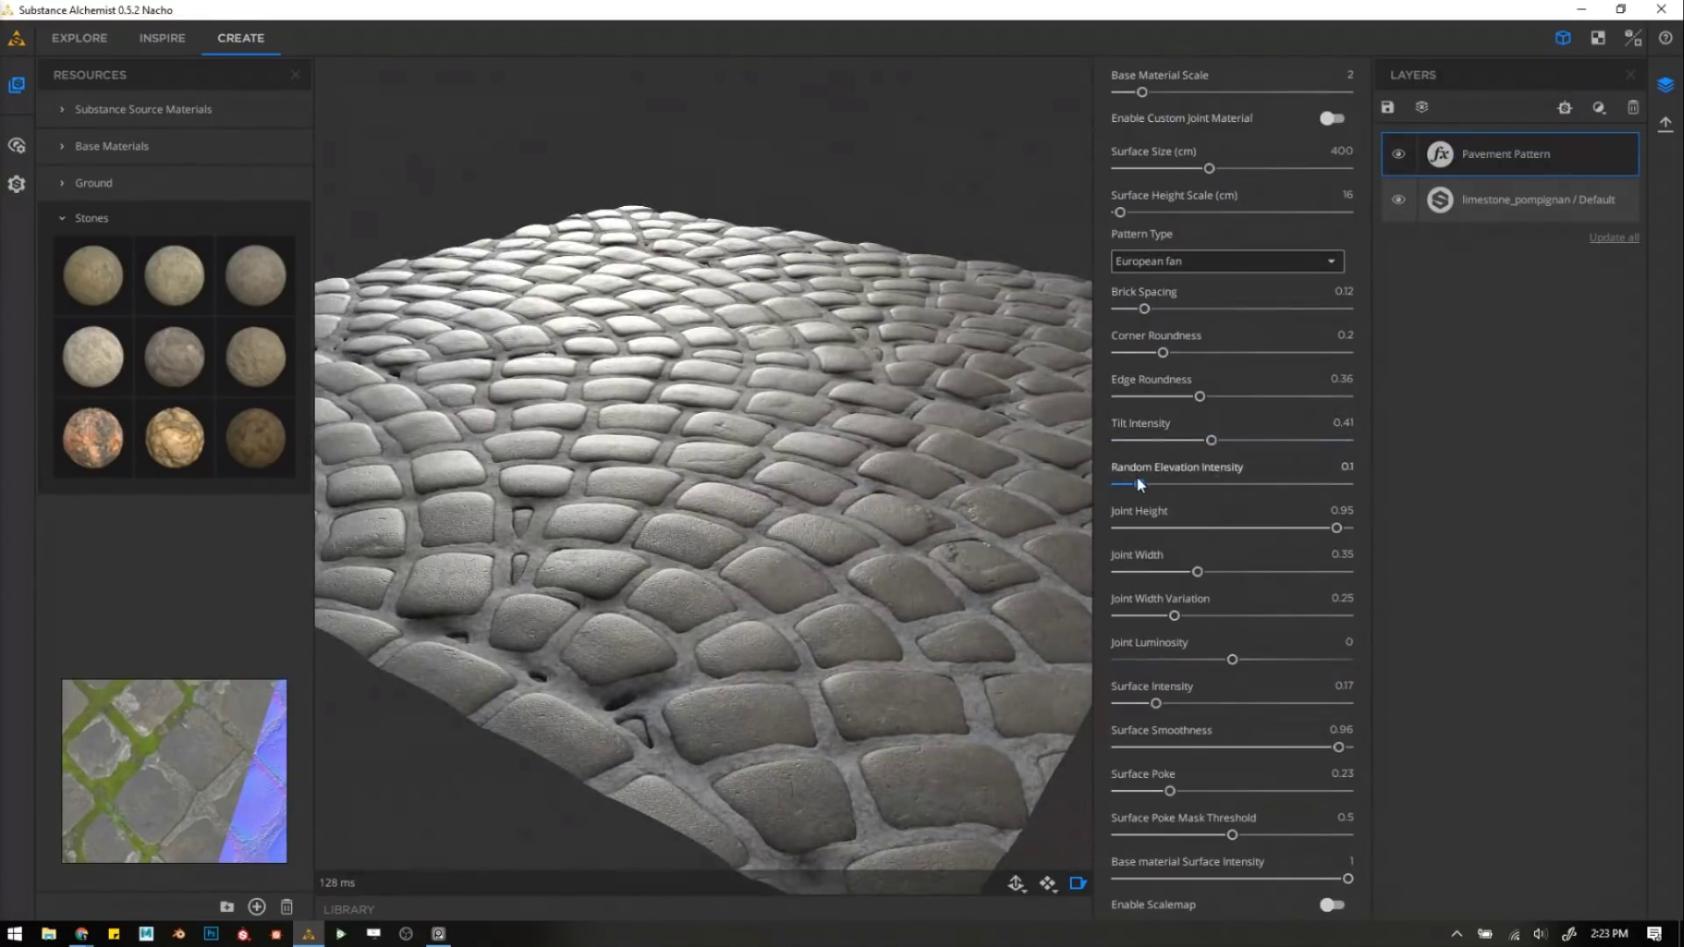
{"action": "left_click_drag", "start_coordinate": [1142, 480], "coordinate": [1211, 482]}
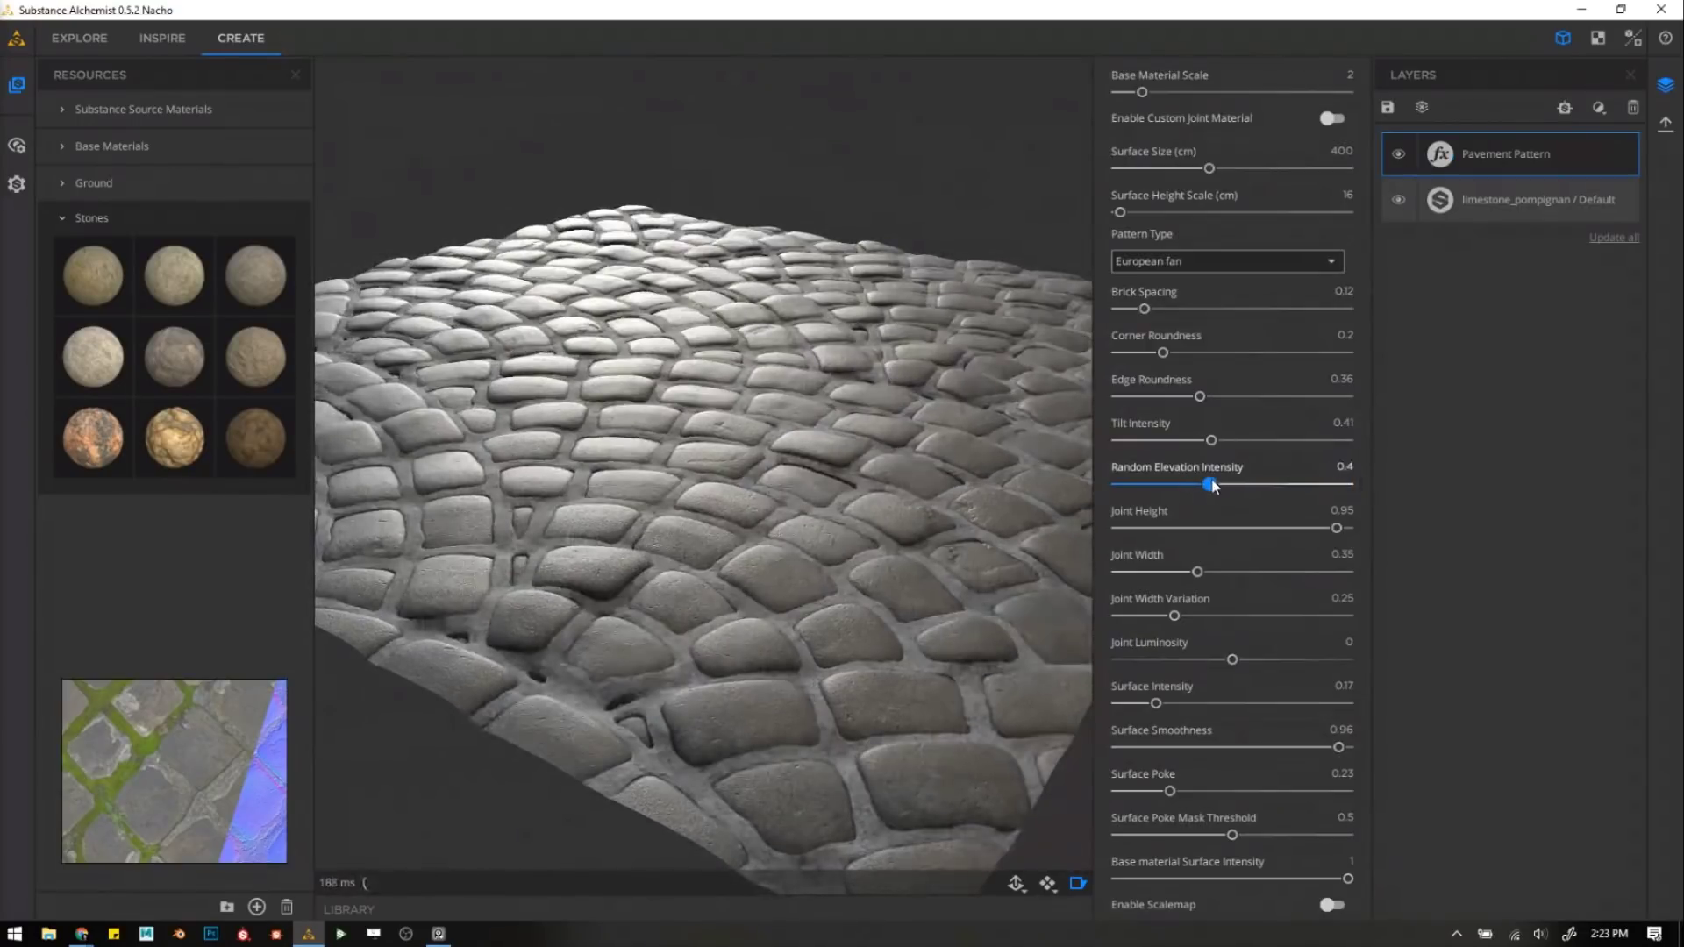
{"action": "mouse_move", "coordinate": [796, 455]}
{"action": "left_mouse_down"}
{"action": "mouse_move", "coordinate": [790, 477]}
{"action": "mouse_move", "coordinate": [797, 451]}
{"action": "left_mouse_up"}
{"action": "scroll", "coordinate": [1250, 465], "scroll_direction": "down", "scroll_amount": 3}
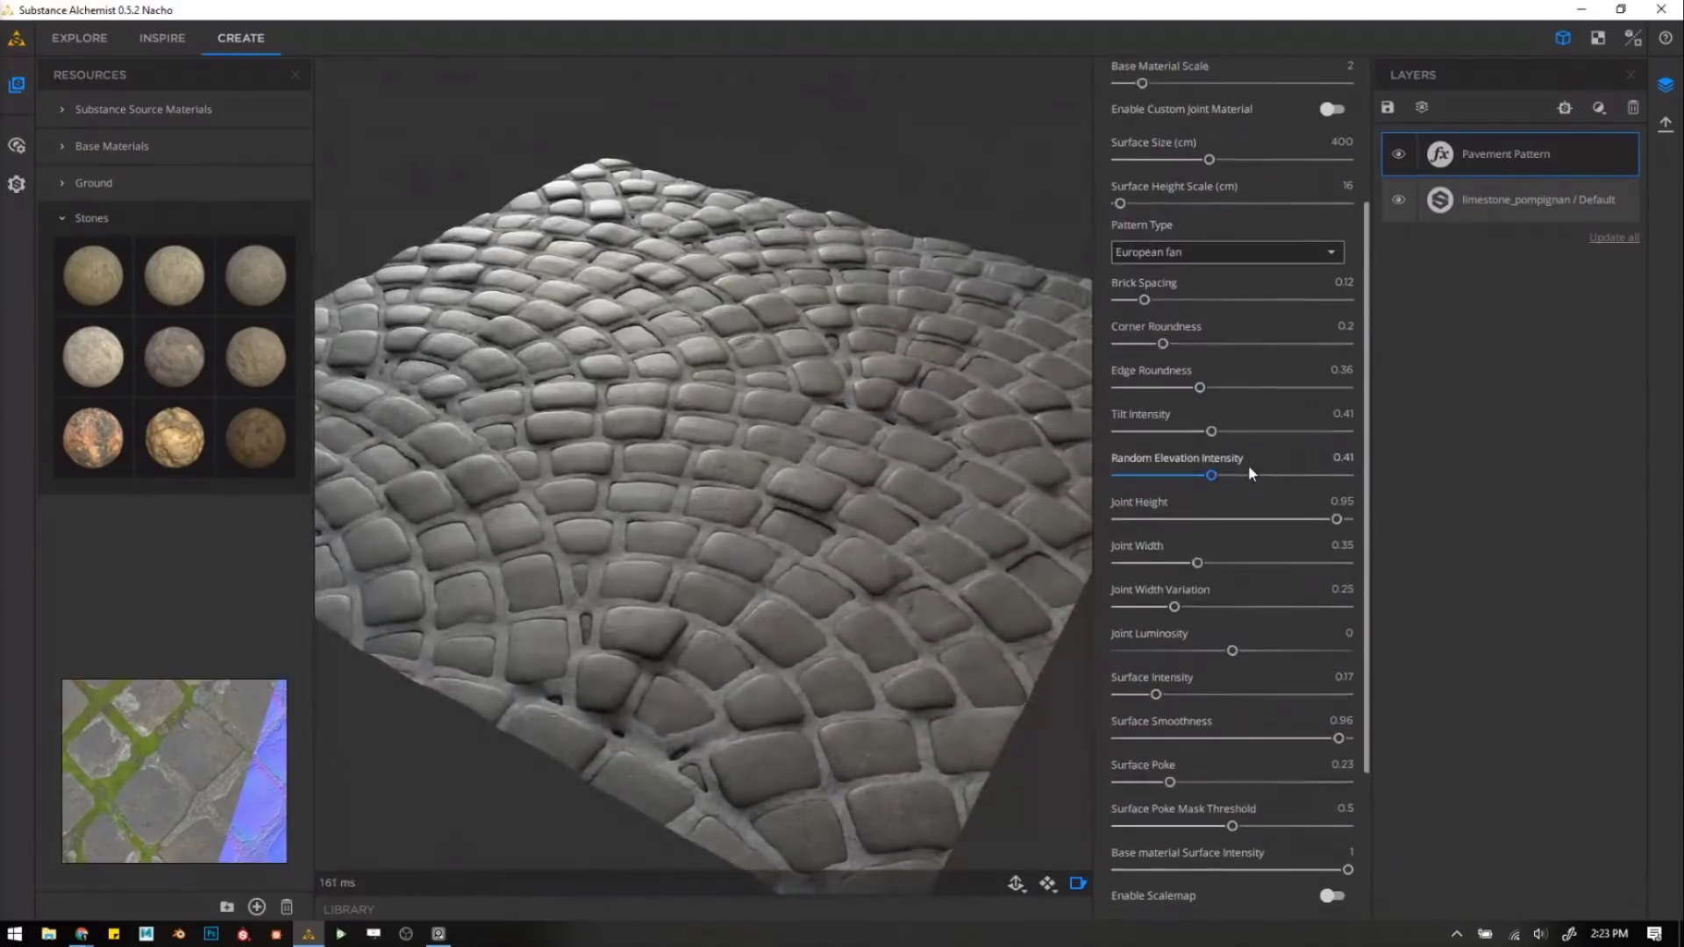
Assign Stone Grey Flat as Material 2 of the pavement pattern and enable the custom joint material.
{"action": "scroll", "coordinate": [1247, 465], "scroll_direction": "up", "scroll_amount": 4}
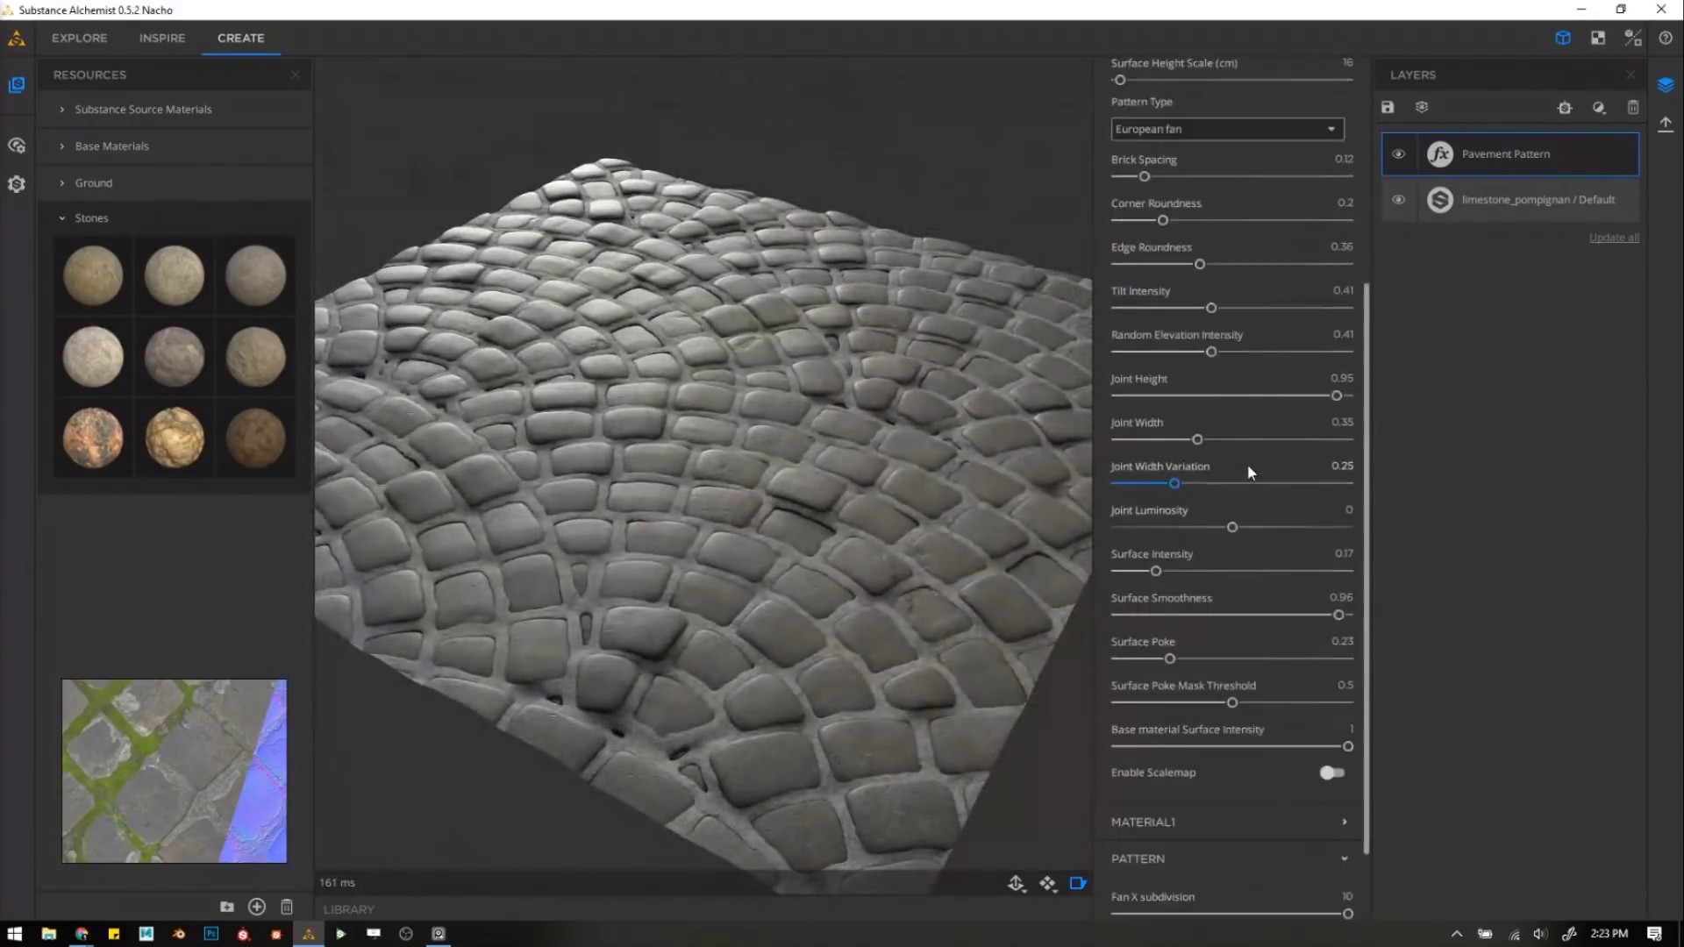
{"action": "scroll", "coordinate": [677, 460], "scroll_direction": "up", "scroll_amount": 5}
{"action": "scroll", "coordinate": [677, 461], "scroll_direction": "up", "scroll_amount": 2}
{"action": "scroll", "coordinate": [671, 461], "scroll_direction": "down", "scroll_amount": 2}
{"action": "left_click_drag", "start_coordinate": [681, 404], "coordinate": [693, 465]}
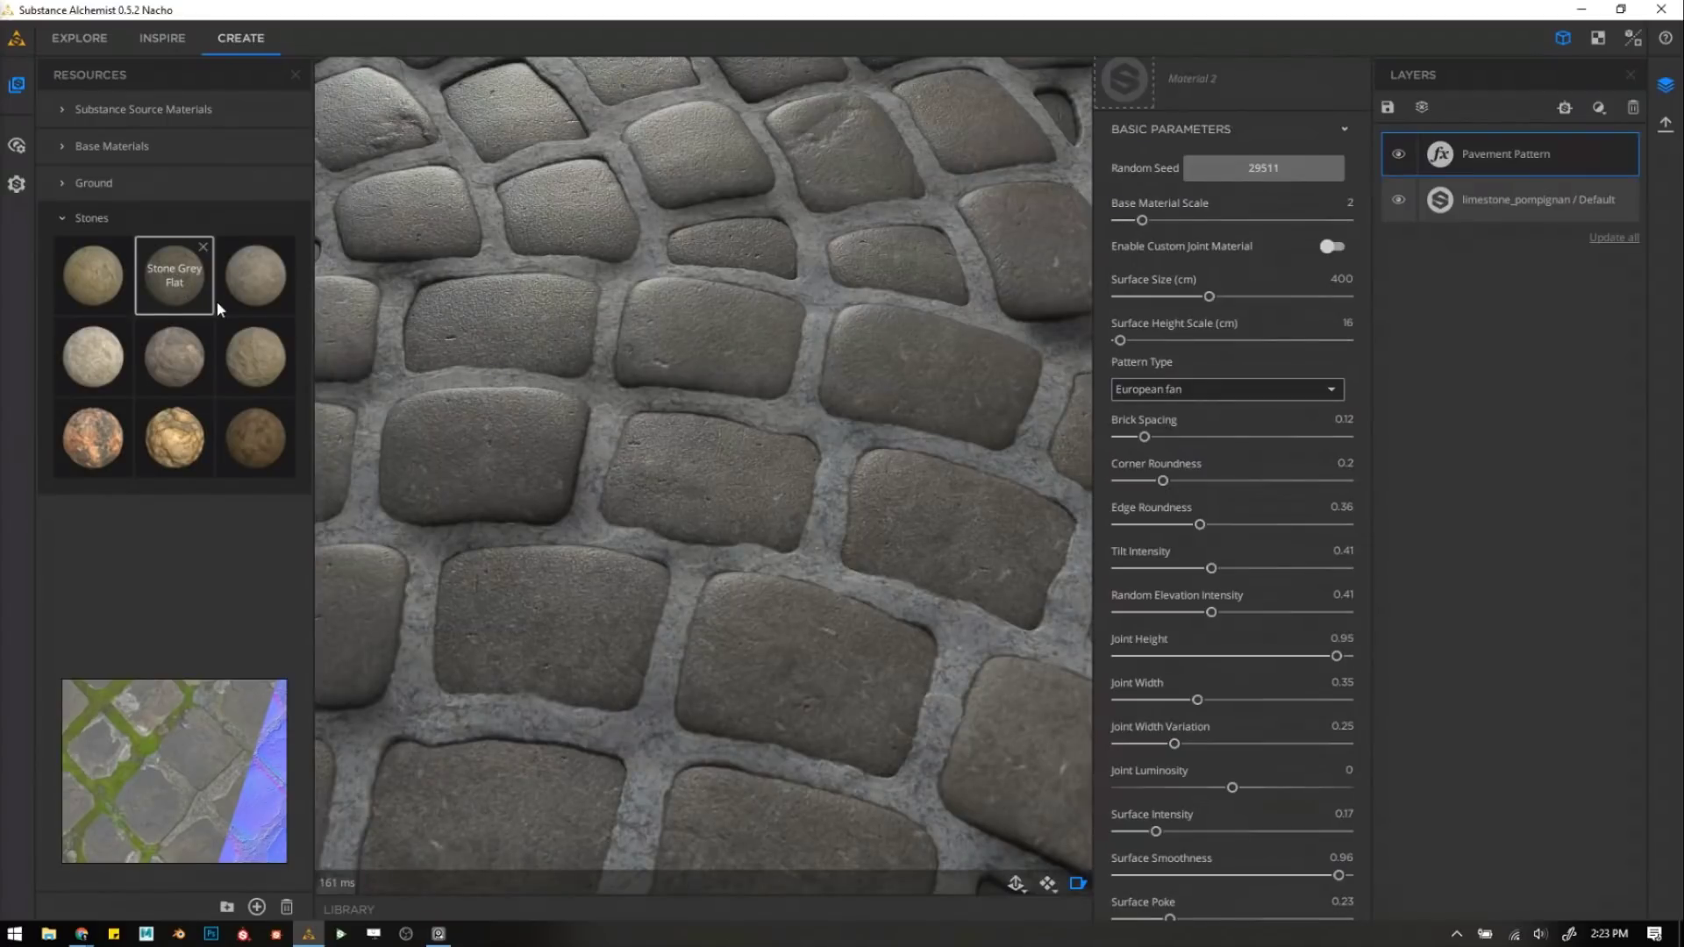
{"action": "scroll", "coordinate": [1347, 390], "scroll_direction": "up", "scroll_amount": 2}
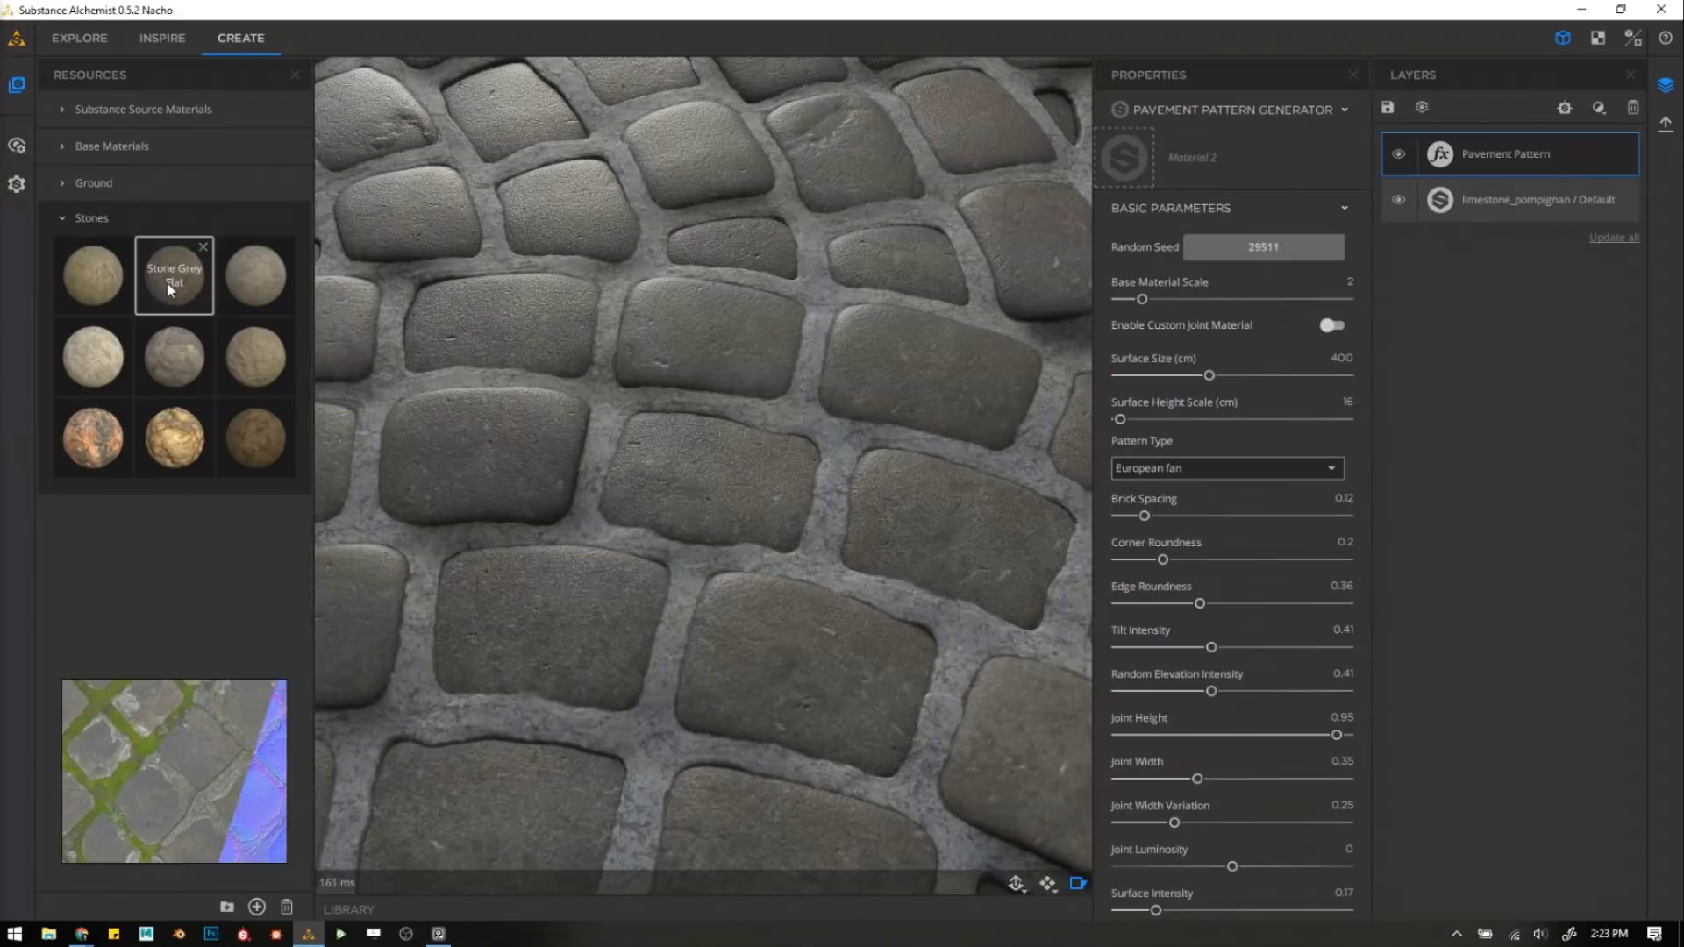
{"action": "left_click_drag", "start_coordinate": [157, 282], "coordinate": [1180, 163]}
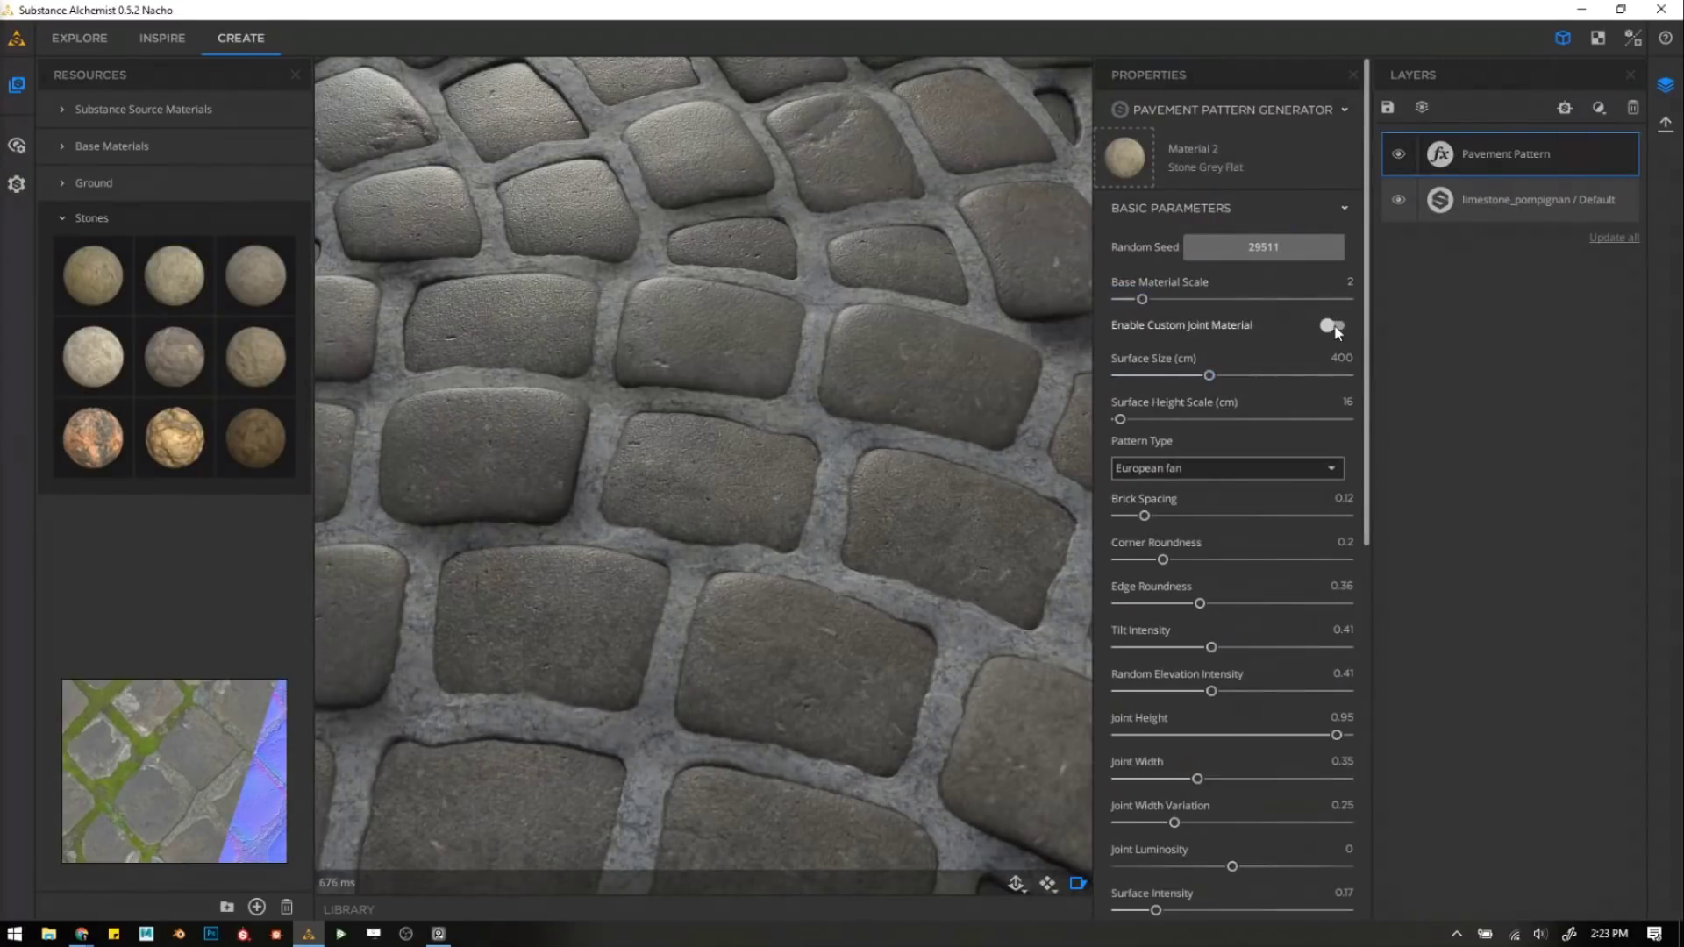
{"action": "left_click", "coordinate": [1203, 337]}
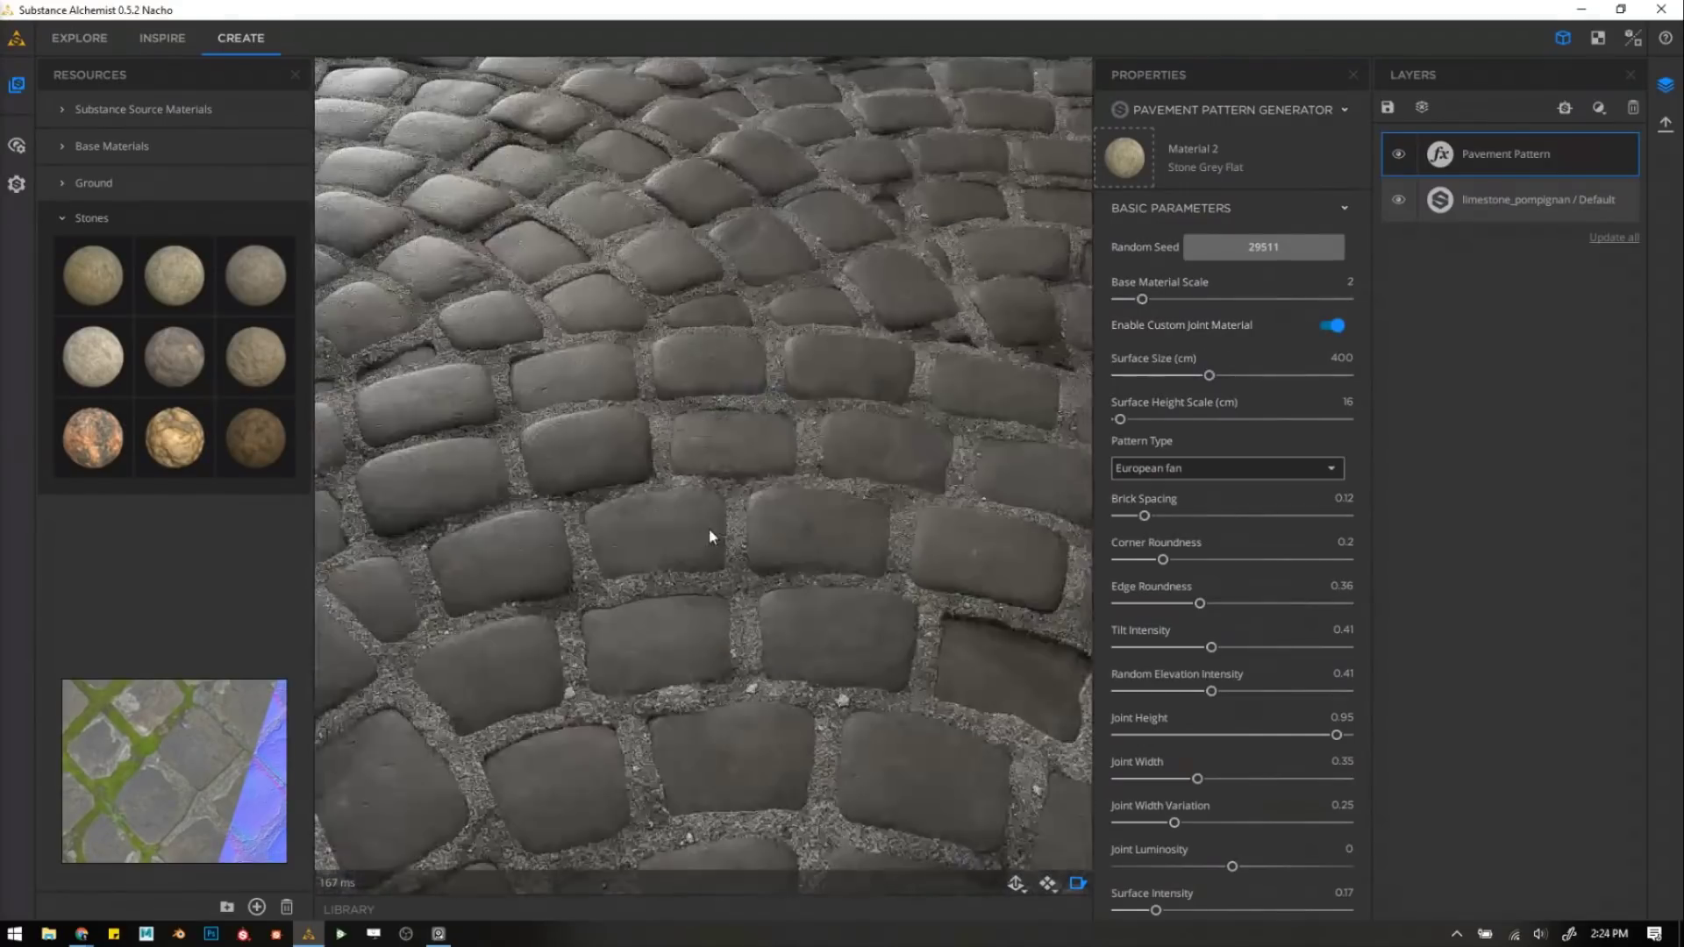
Set the pavement pattern's colour variation to 0.41 saturation and 0.55 lightness.
{"action": "scroll", "coordinate": [709, 529], "scroll_direction": "down", "scroll_amount": 3}
{"action": "mouse_move", "coordinate": [707, 524]}
{"action": "left_mouse_down"}
{"action": "mouse_move", "coordinate": [692, 534]}
{"action": "mouse_move", "coordinate": [703, 496]}
{"action": "mouse_move", "coordinate": [684, 492]}
{"action": "mouse_move", "coordinate": [702, 526]}
{"action": "mouse_move", "coordinate": [688, 515]}
{"action": "left_mouse_up"}
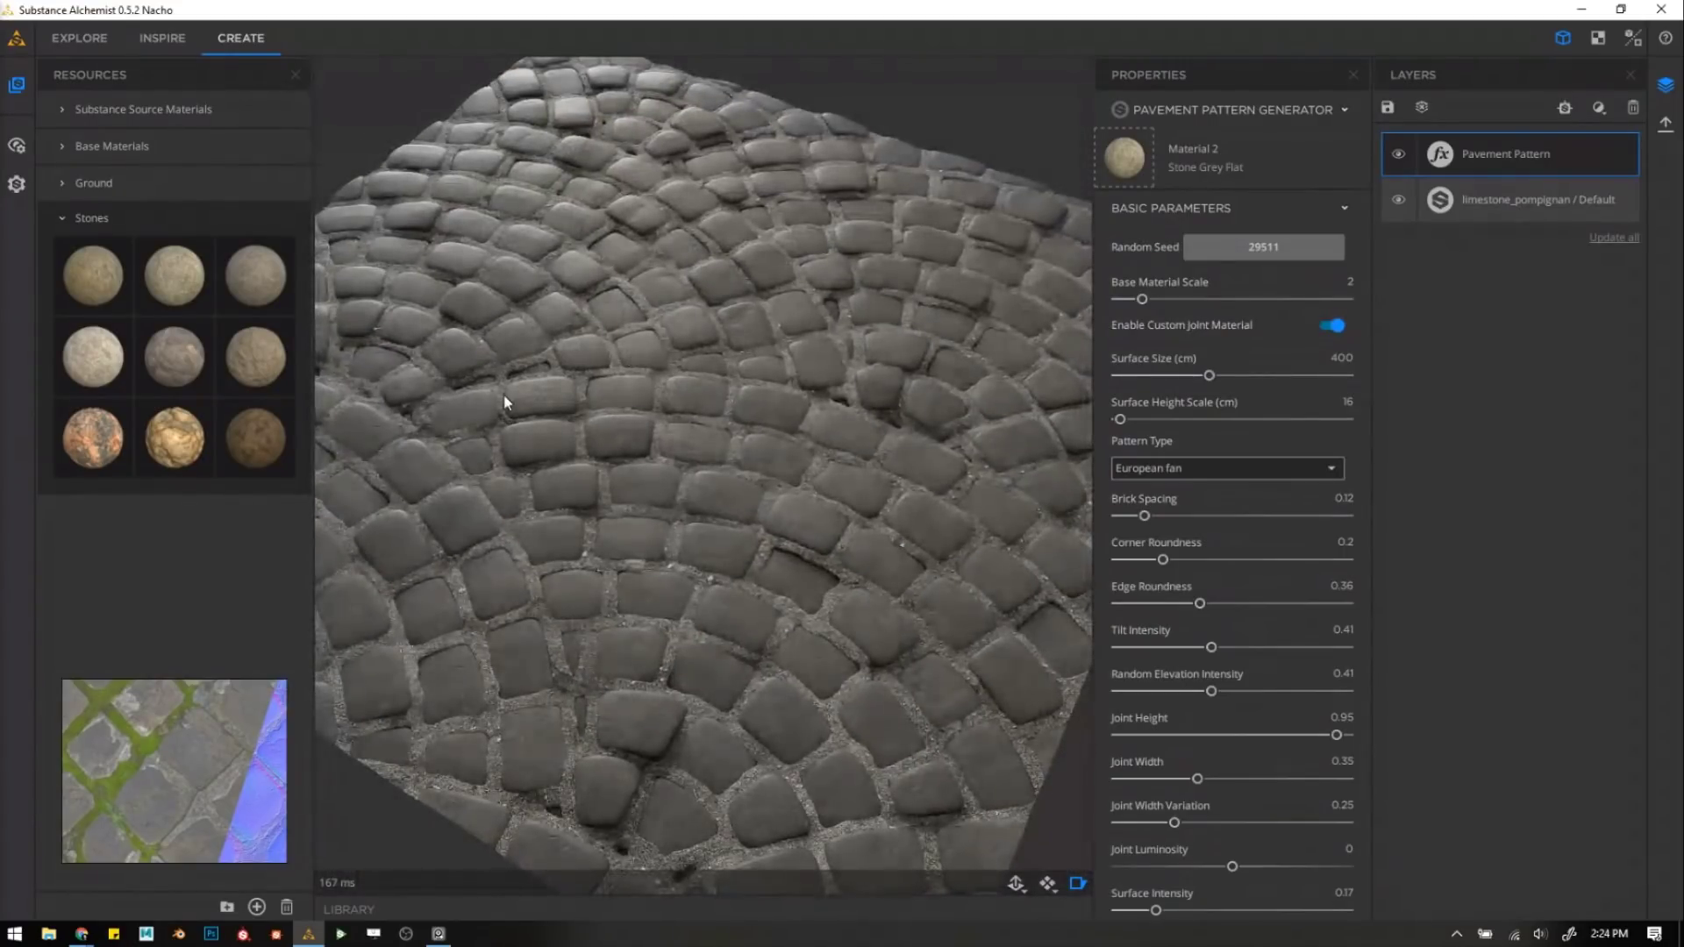
{"action": "scroll", "coordinate": [1239, 508], "scroll_direction": "down", "scroll_amount": 10}
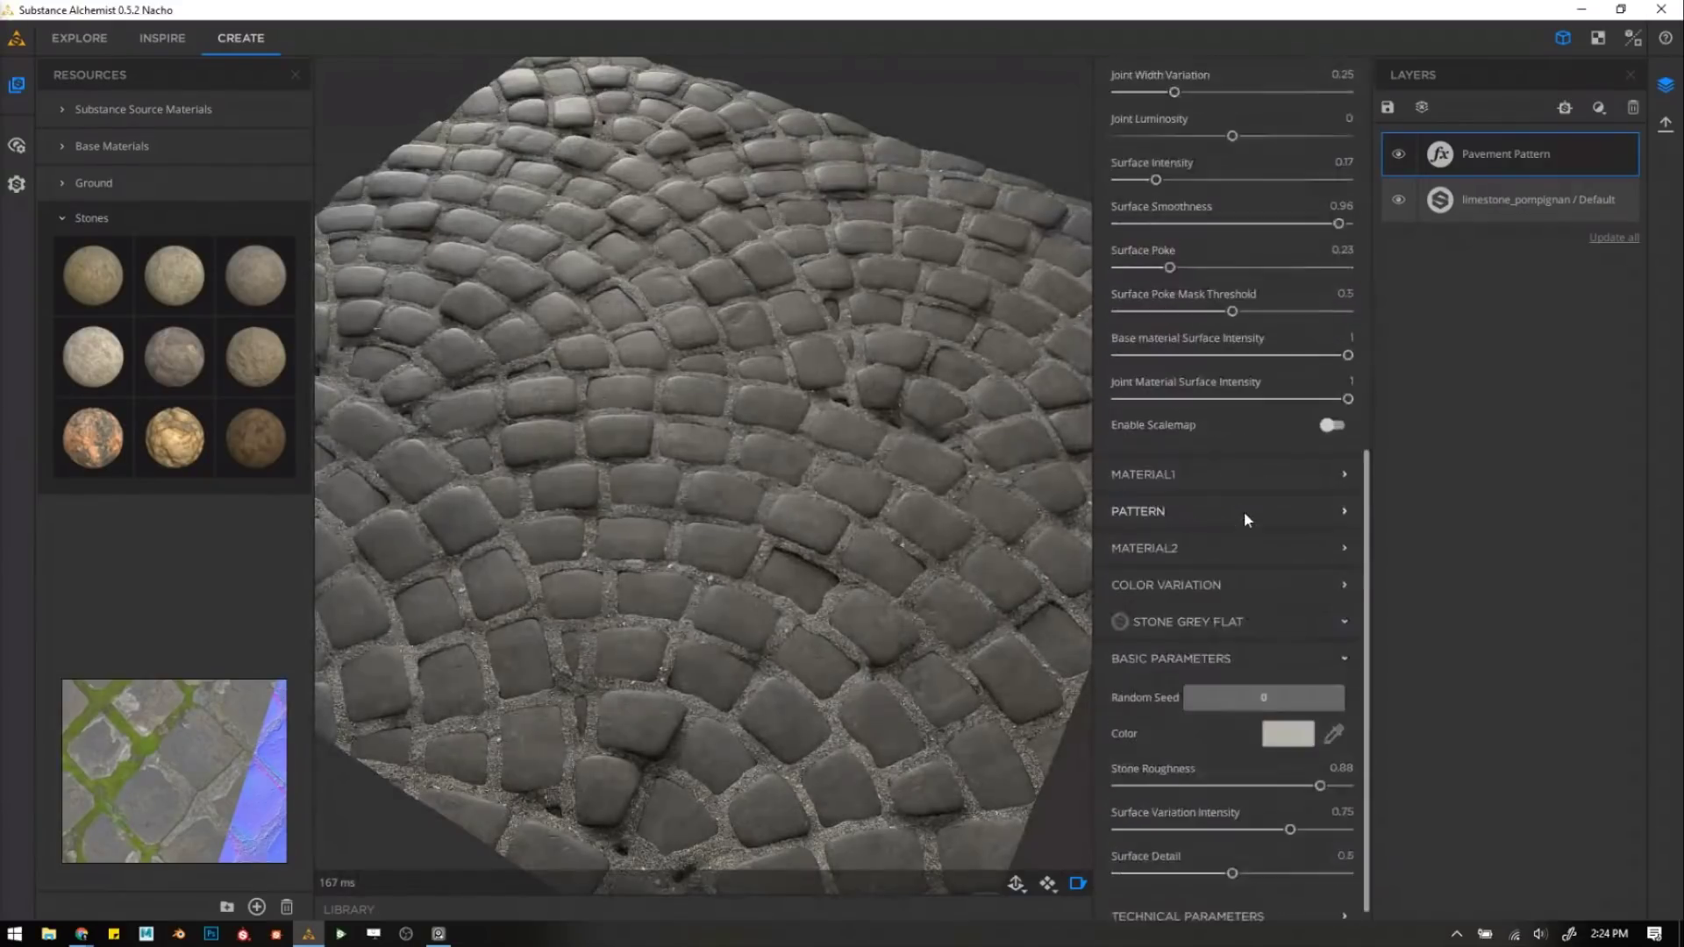
{"action": "left_click", "coordinate": [1218, 571]}
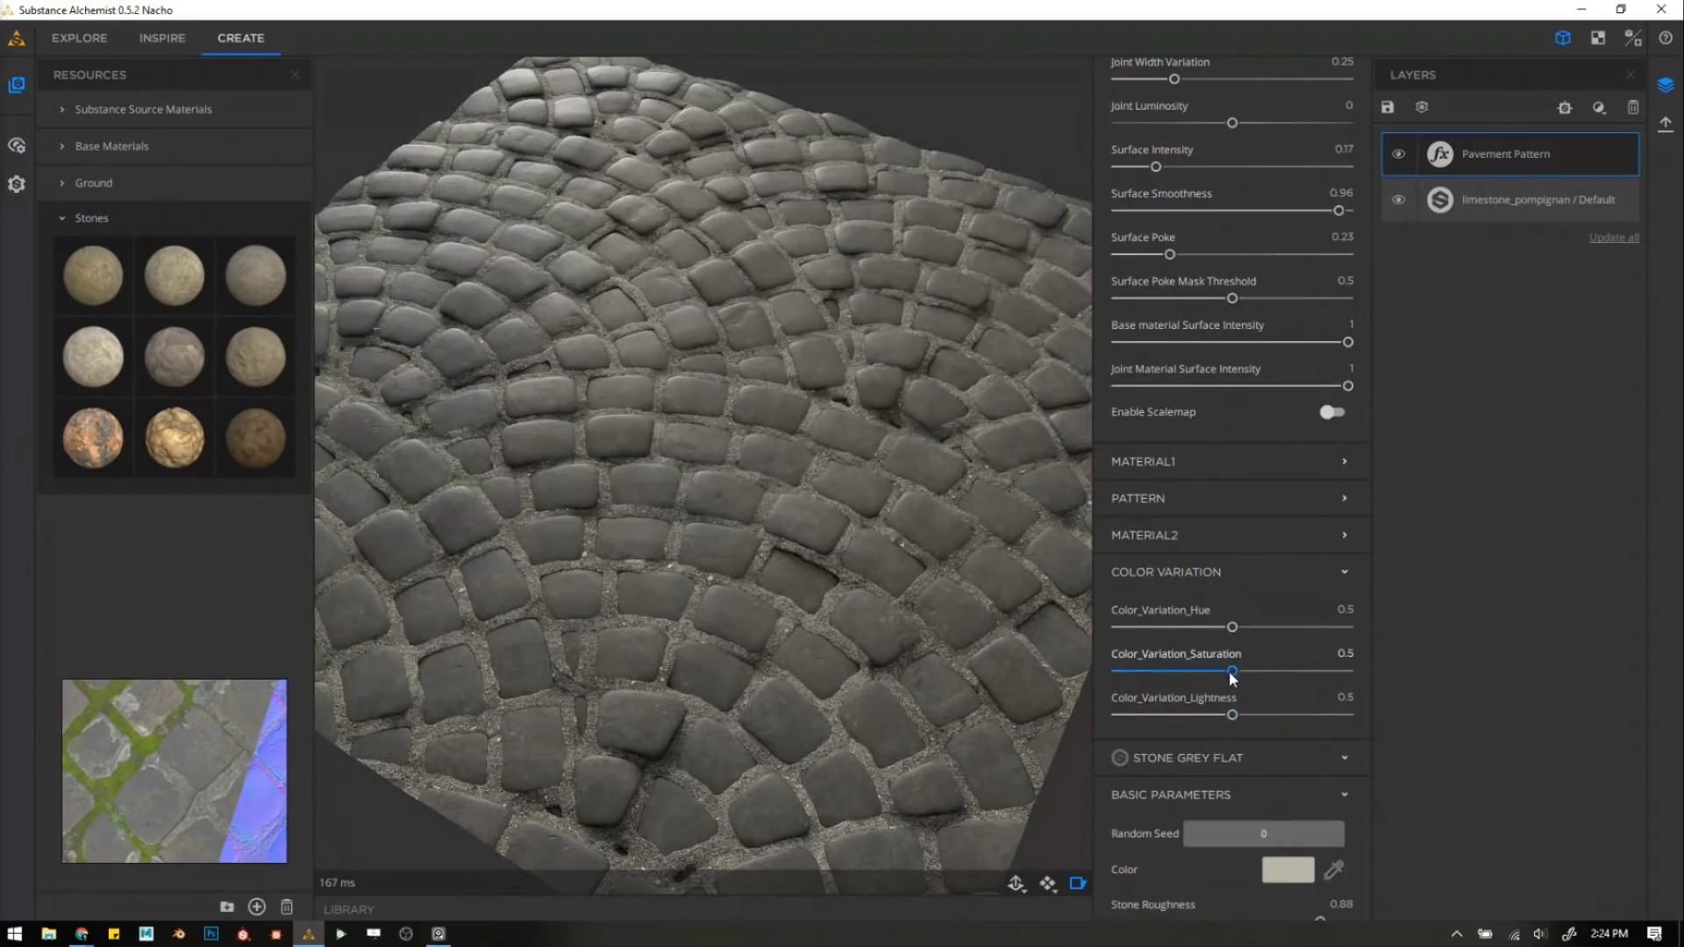
{"action": "left_click_drag", "start_coordinate": [1229, 668], "coordinate": [1244, 715]}
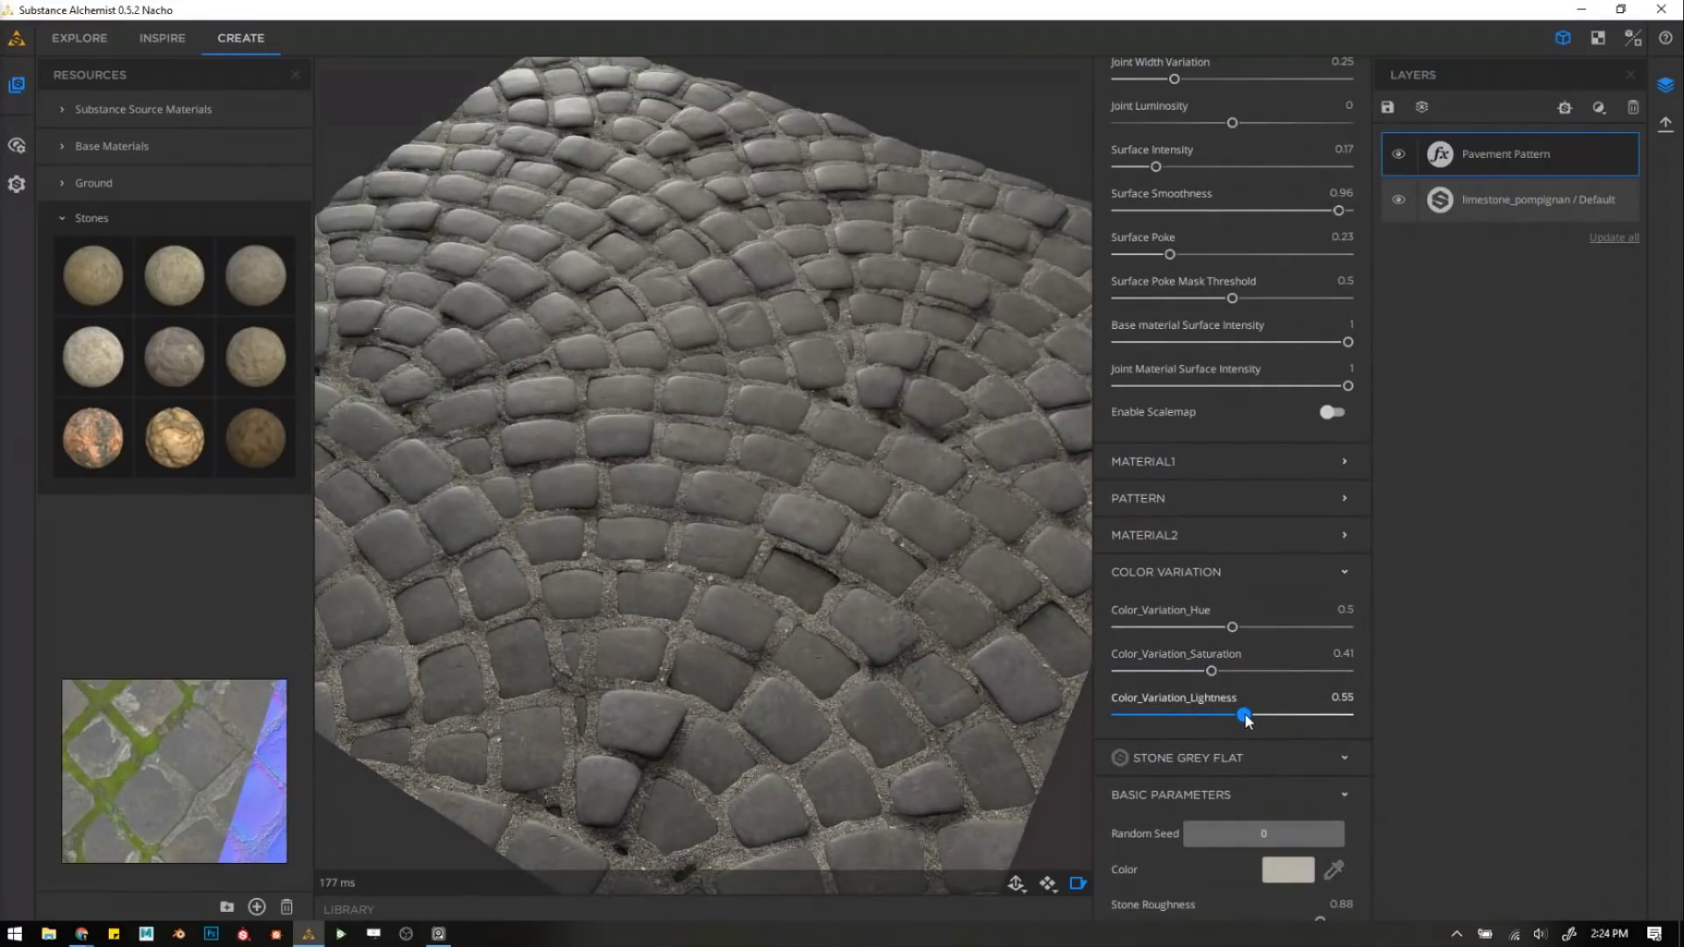
Examine the pavement's stone colours, relief and joints from several angles and distances.
{"action": "left_click_drag", "start_coordinate": [688, 475], "coordinate": [717, 505]}
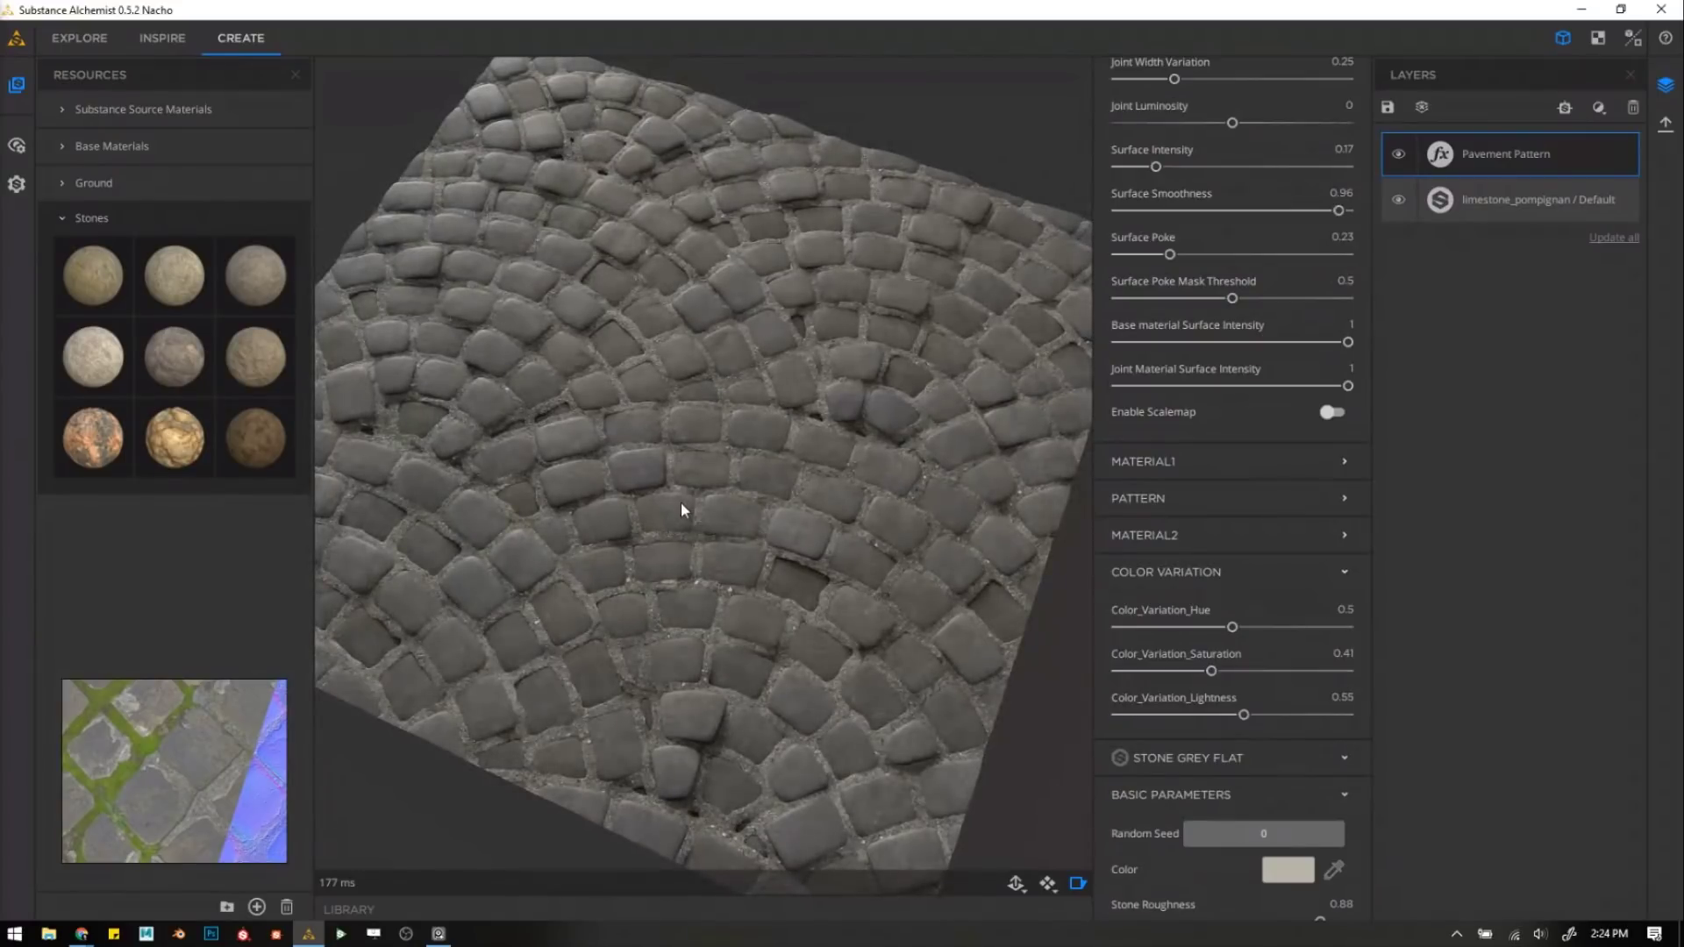
{"action": "left_click_drag", "start_coordinate": [731, 507], "coordinate": [718, 498]}
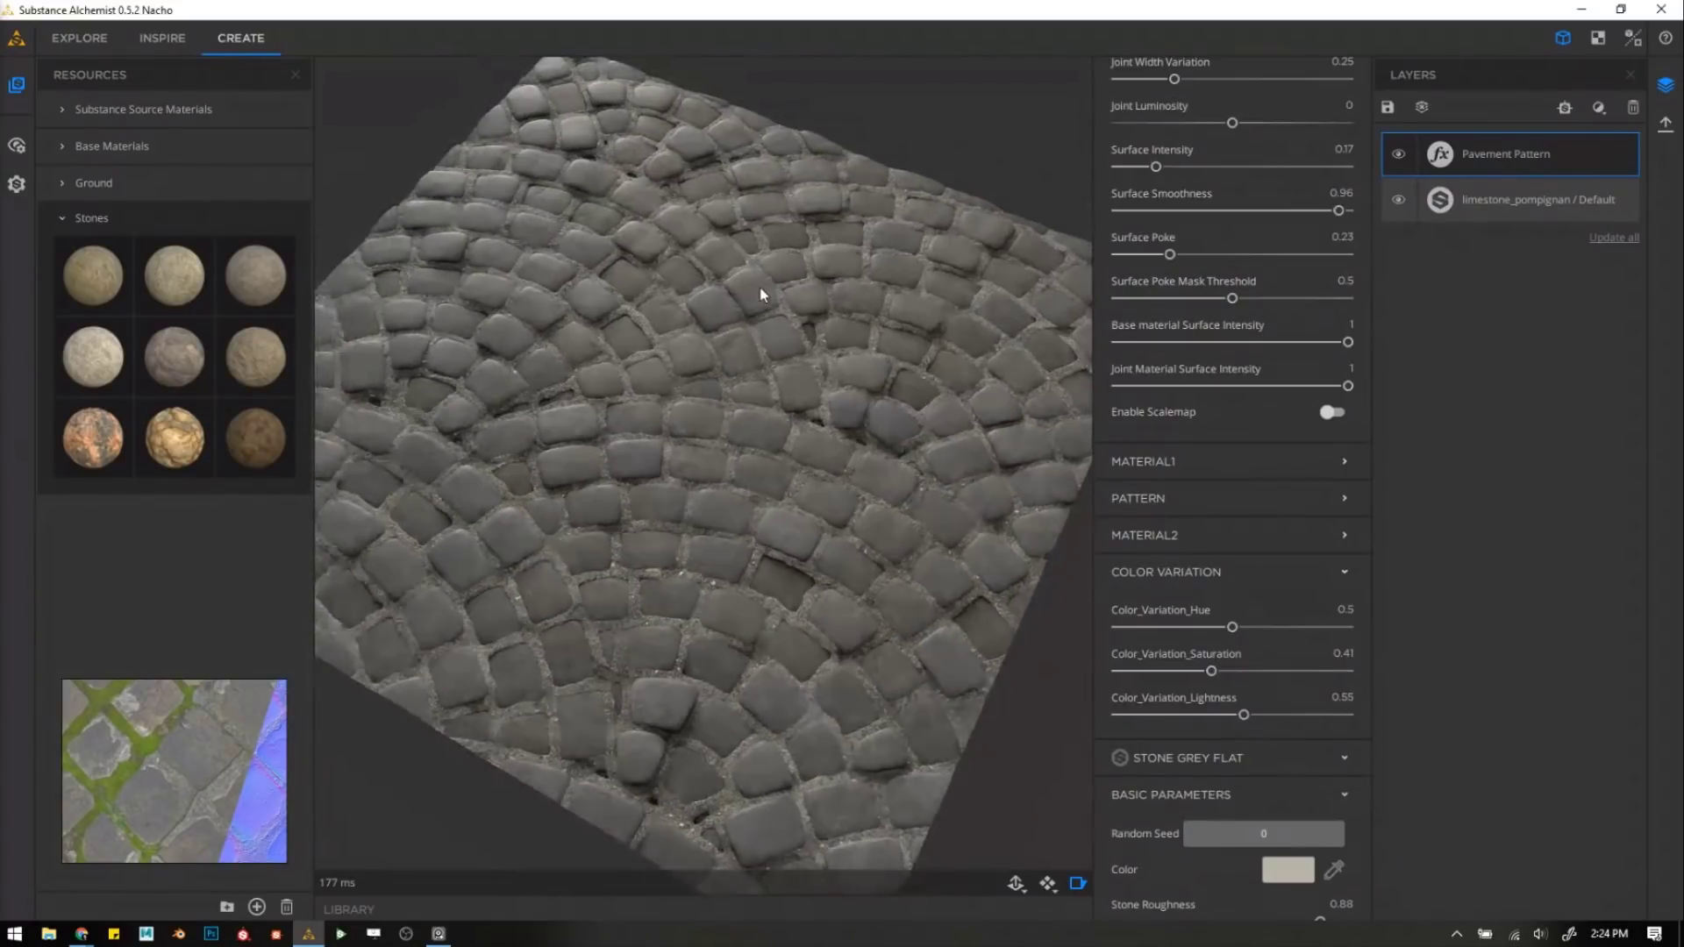
{"action": "left_click_drag", "start_coordinate": [808, 582], "coordinate": [756, 621]}
{"action": "left_click_drag", "start_coordinate": [839, 434], "coordinate": [858, 420]}
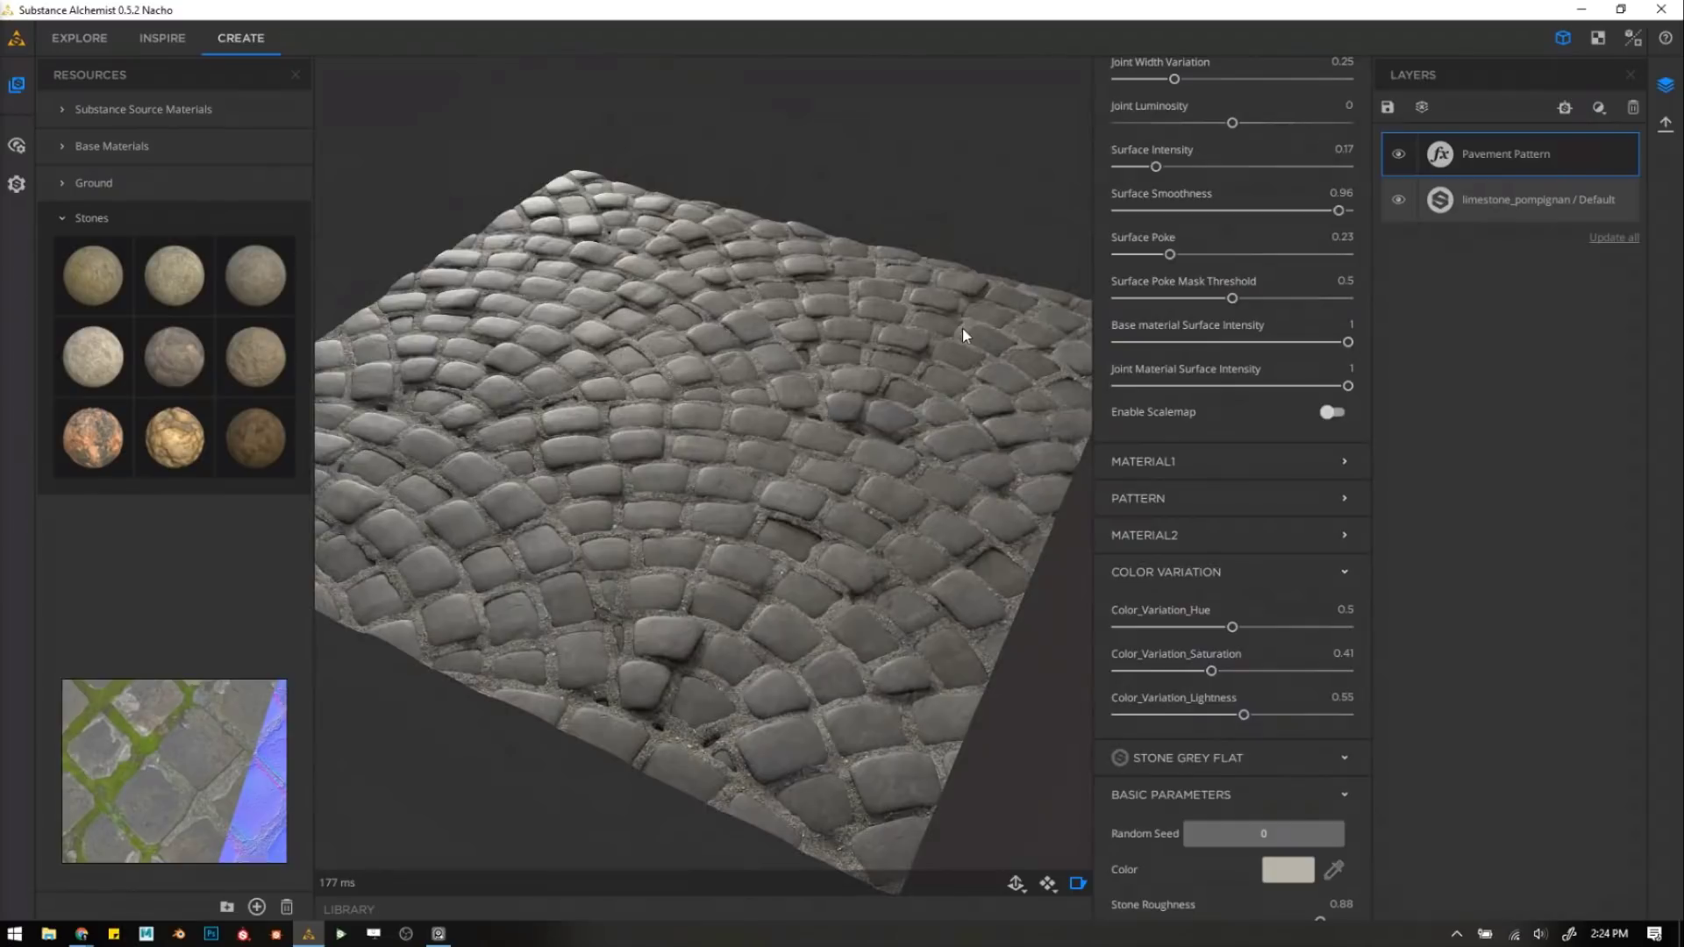
{"action": "scroll", "coordinate": [891, 403], "scroll_direction": "up", "scroll_amount": 3}
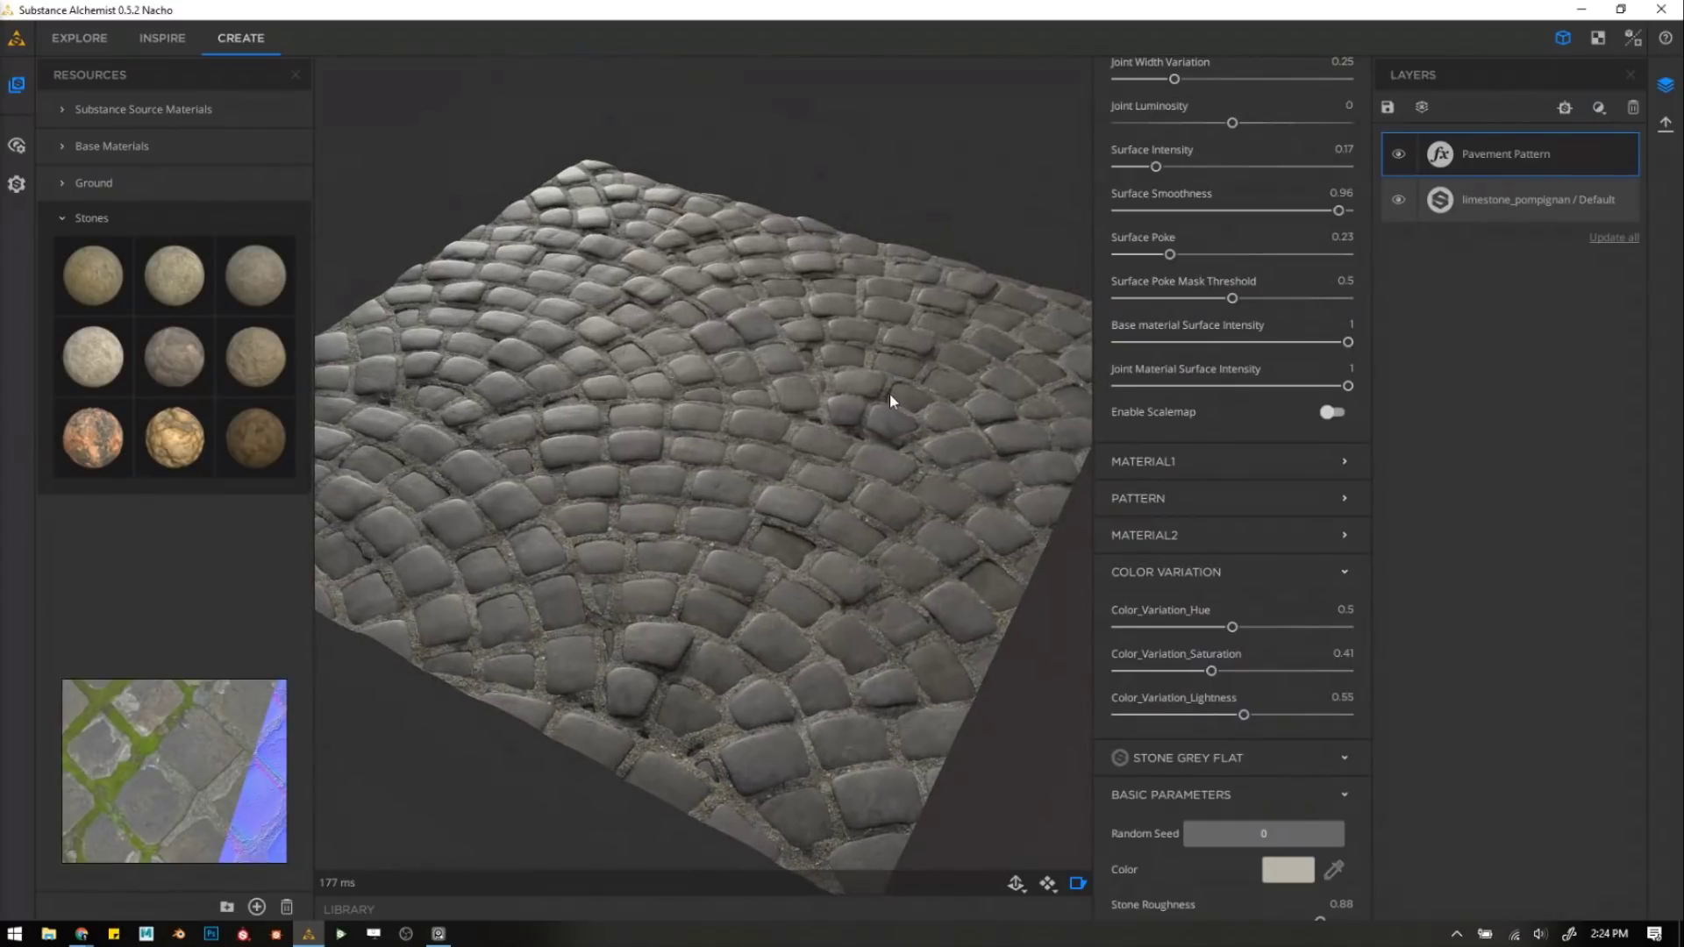
{"action": "left_click", "coordinate": [1599, 109]}
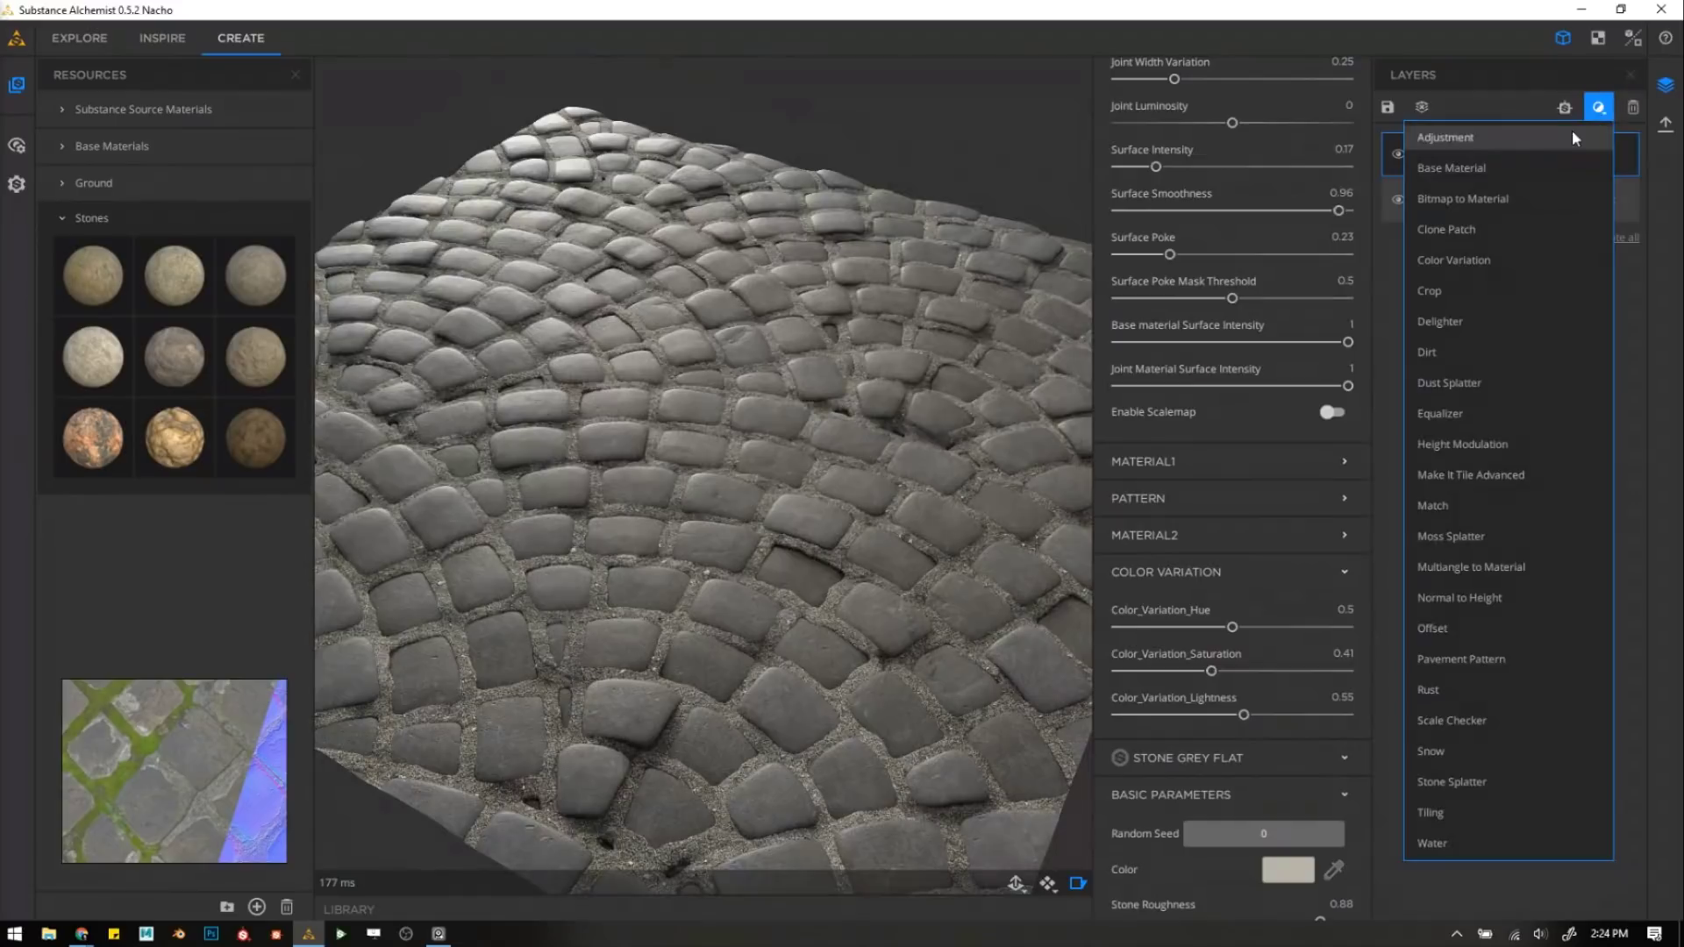
{"action": "left_click_drag", "start_coordinate": [801, 388], "coordinate": [756, 391]}
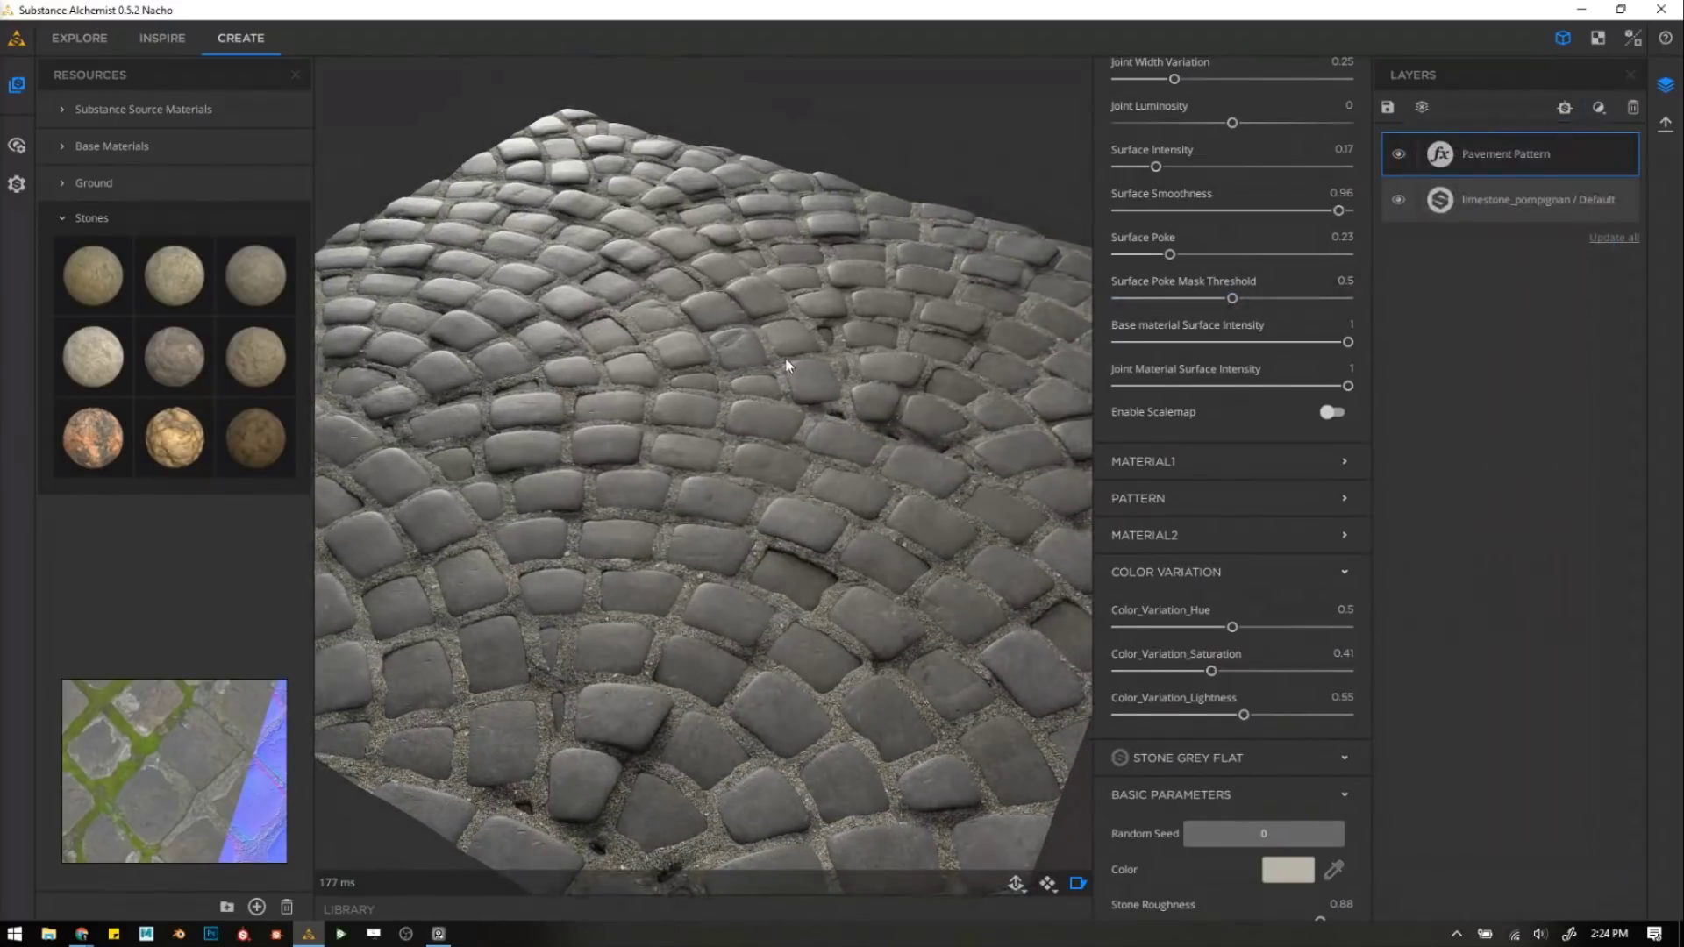
{"action": "scroll", "coordinate": [787, 358], "scroll_direction": "down", "scroll_amount": 2}
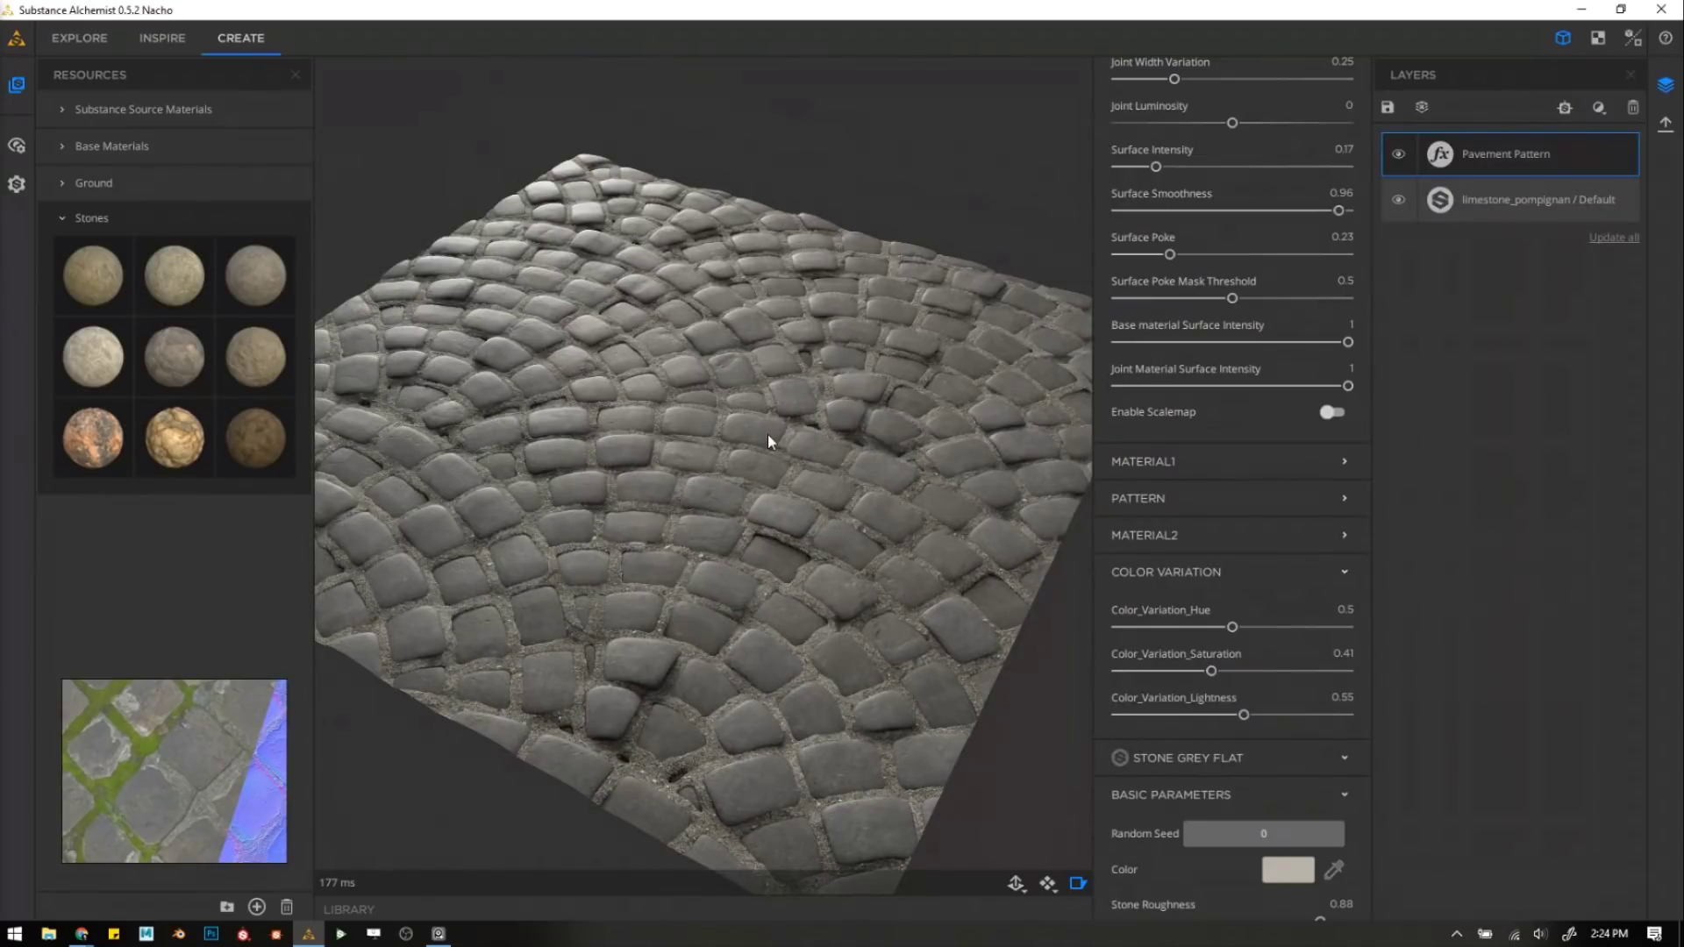
{"action": "left_click_drag", "start_coordinate": [766, 434], "coordinate": [486, 347]}
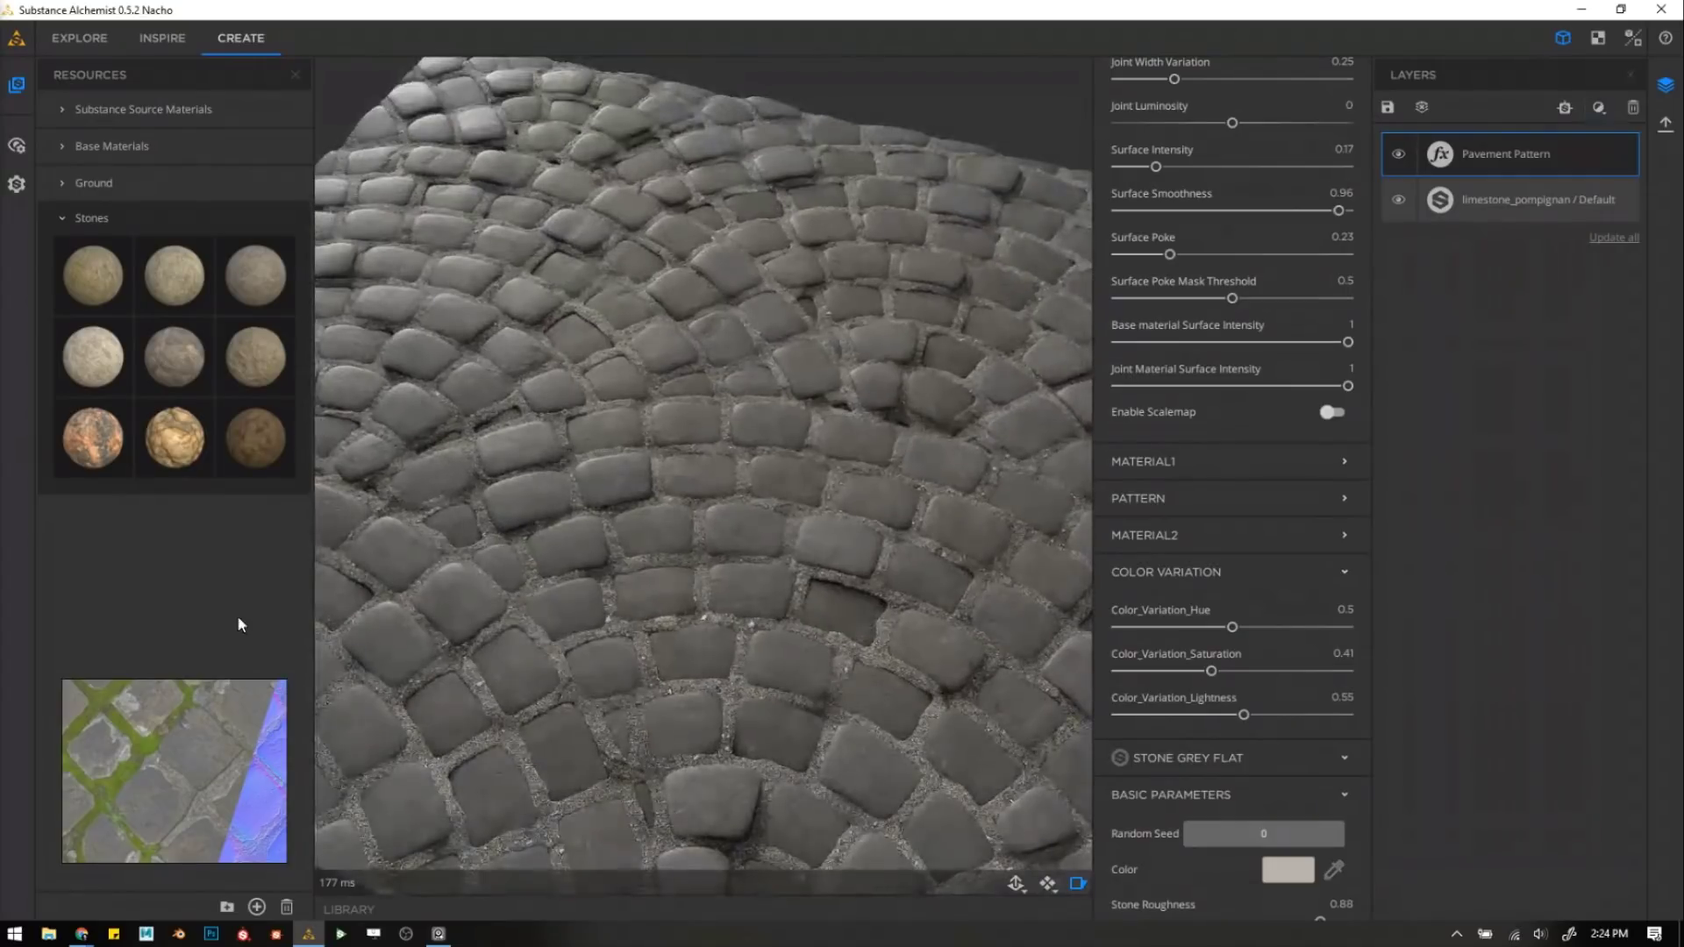
{"action": "left_click_drag", "start_coordinate": [935, 596], "coordinate": [887, 519]}
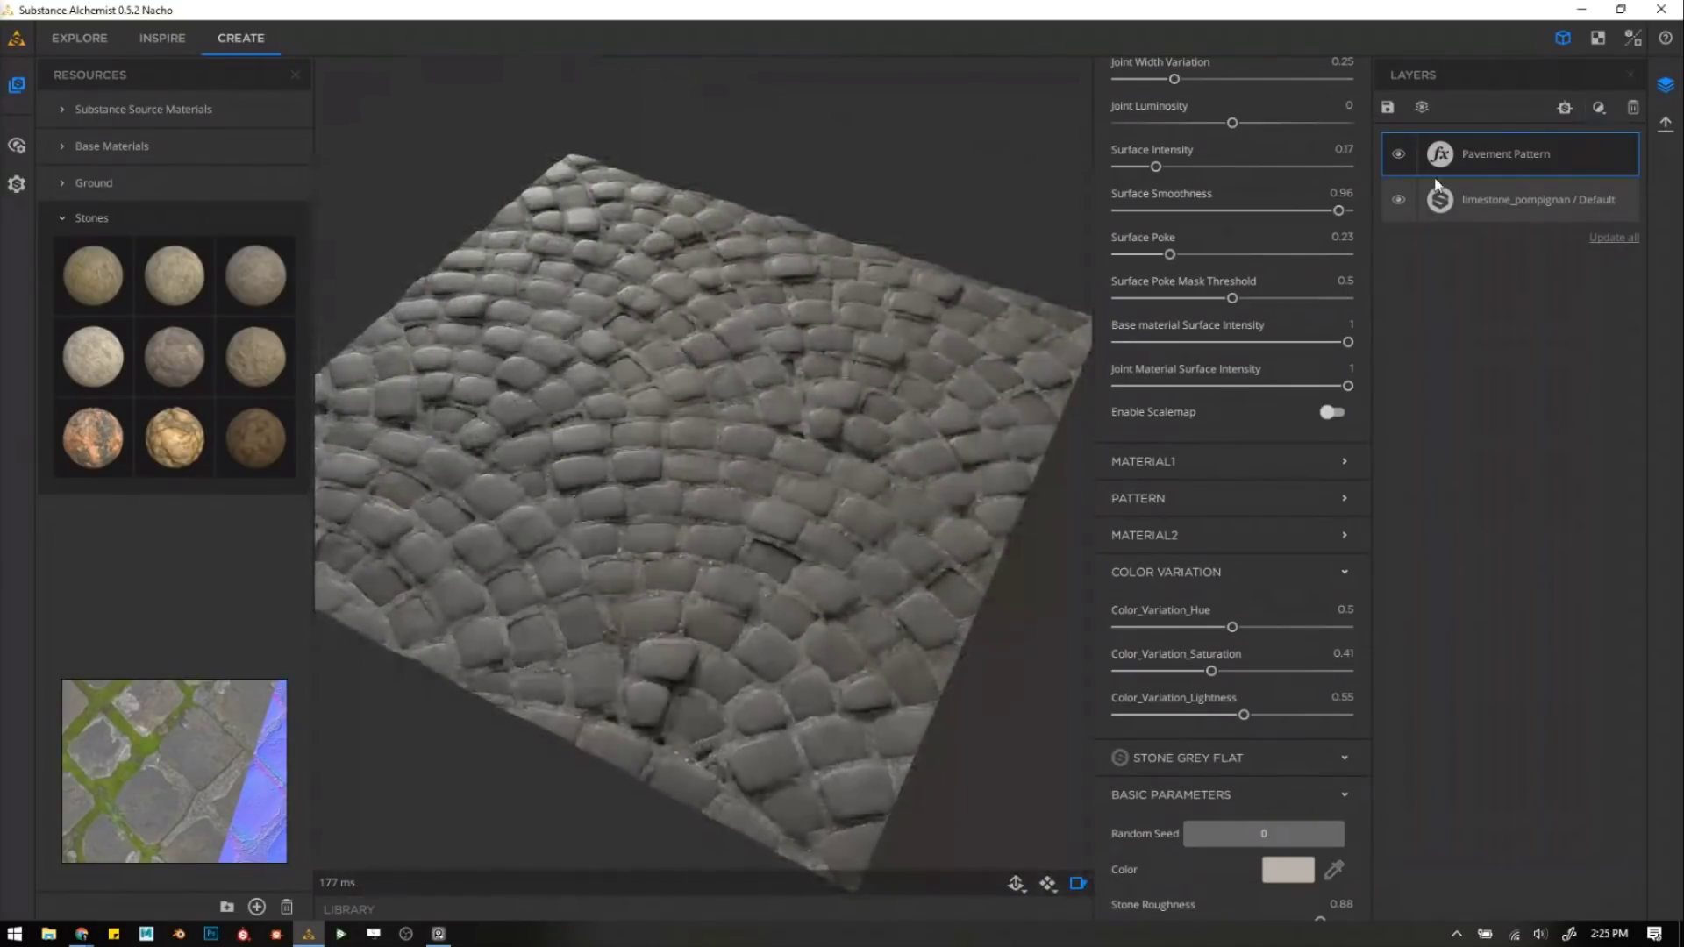
Add an Offset filter above the pavement pattern and set its Tile value to 2.
{"action": "left_click", "coordinate": [1599, 107]}
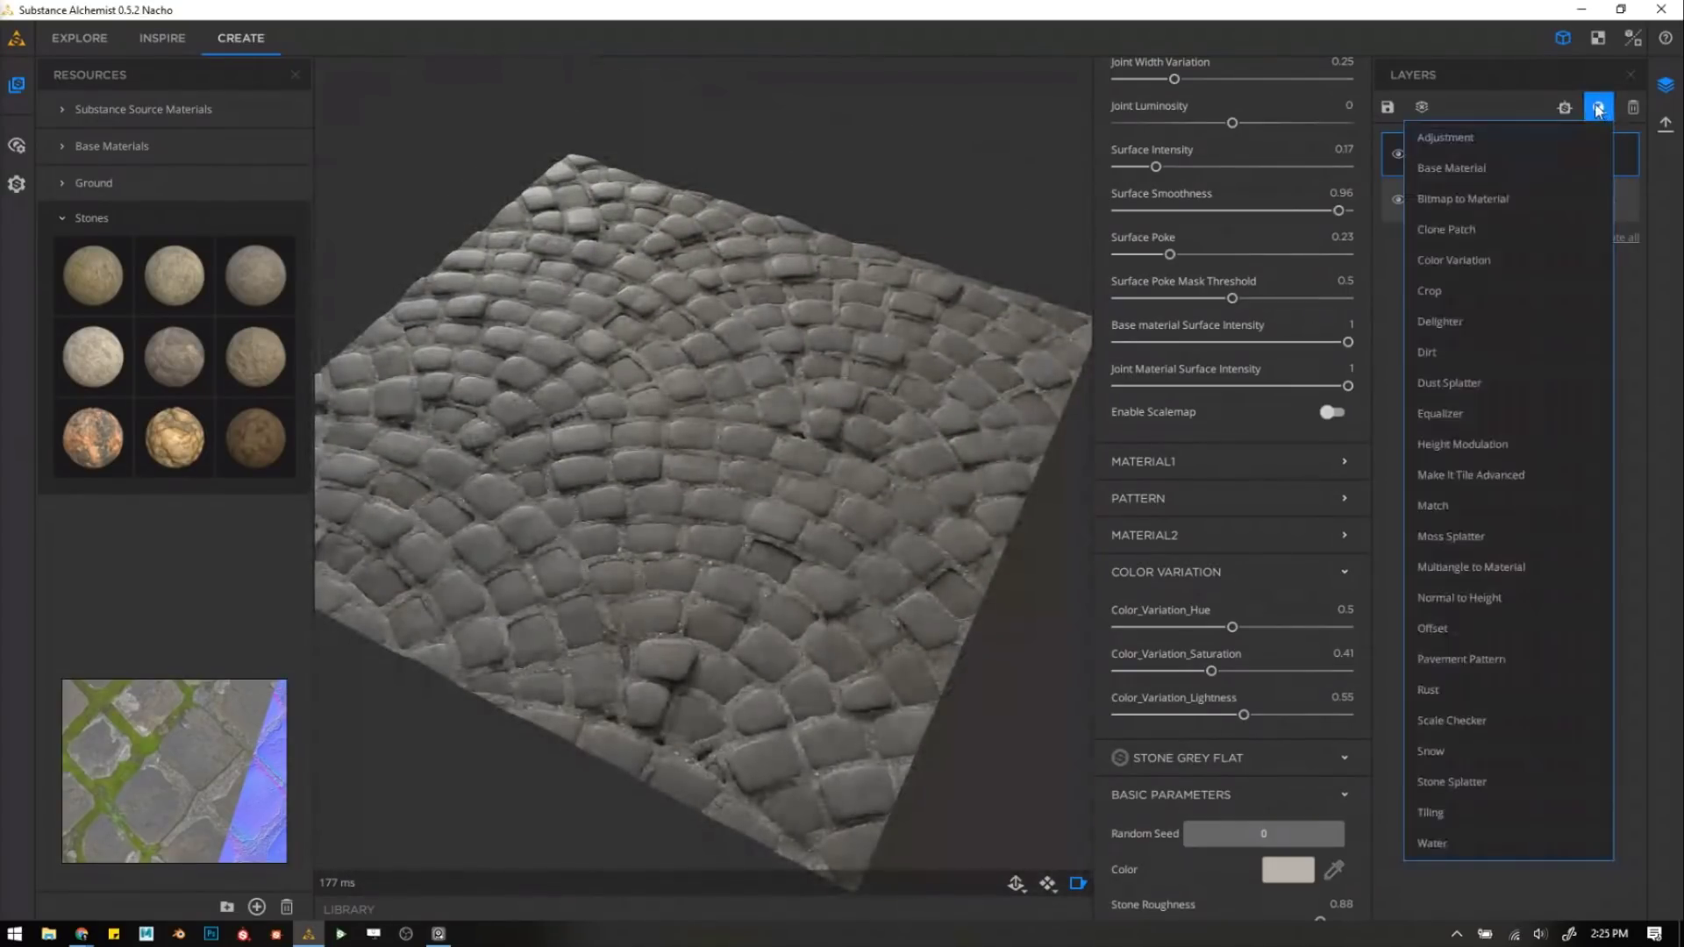
{"action": "left_click", "coordinate": [1466, 627]}
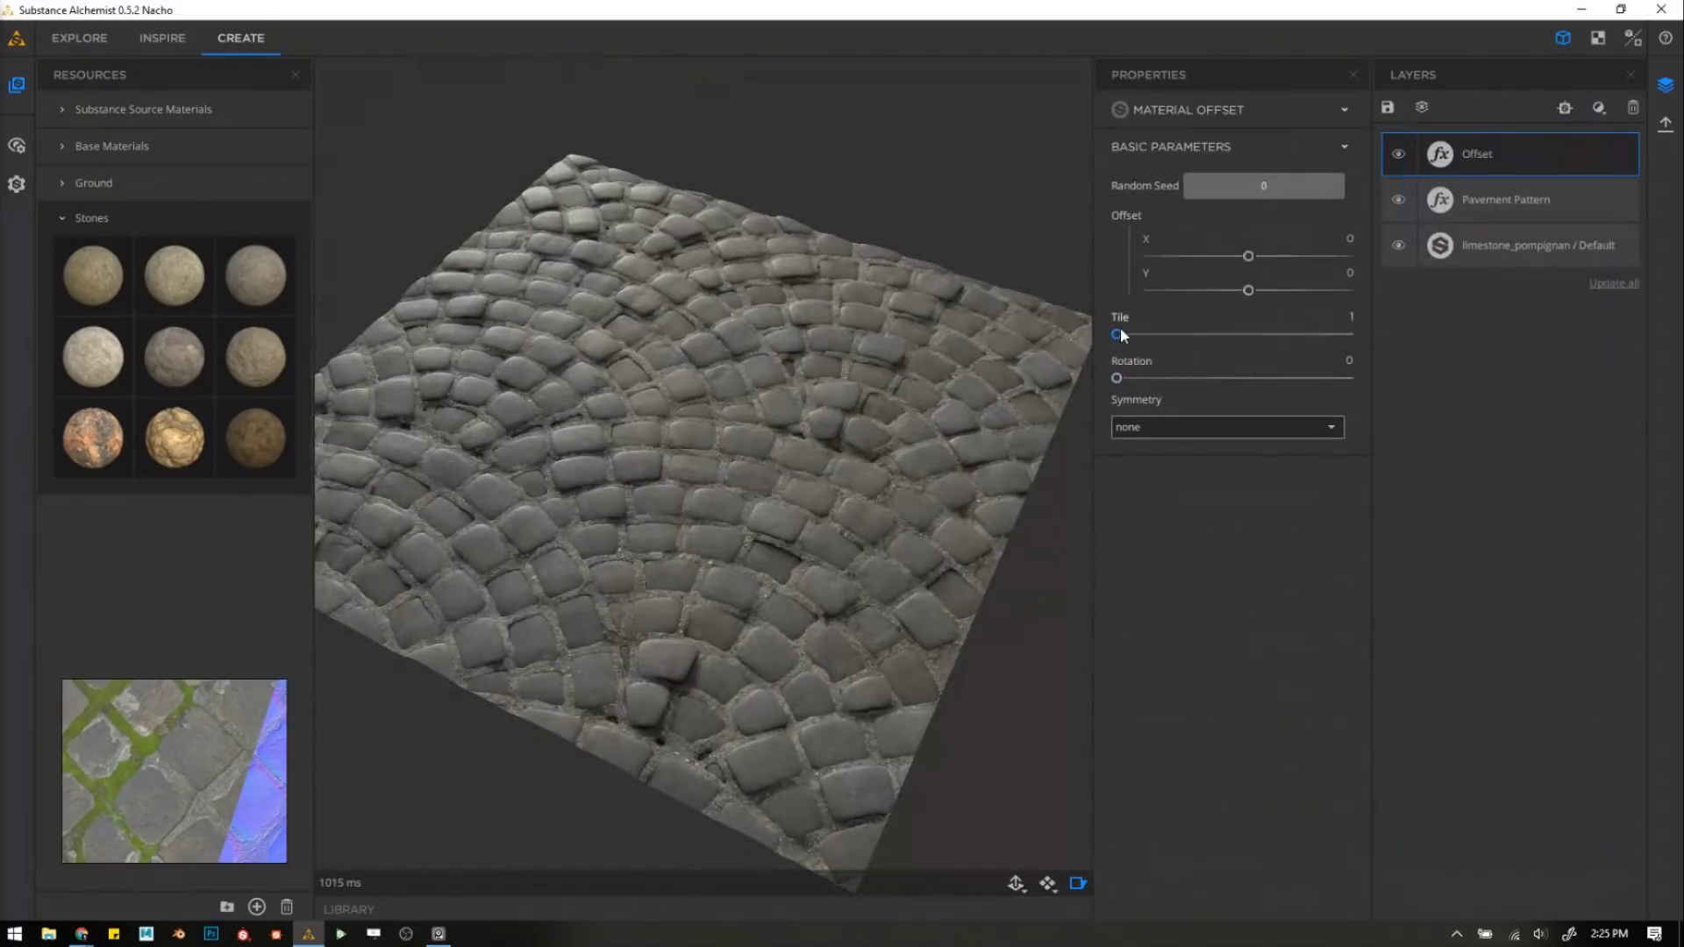
{"action": "left_click_drag", "start_coordinate": [1117, 334], "coordinate": [1128, 334]}
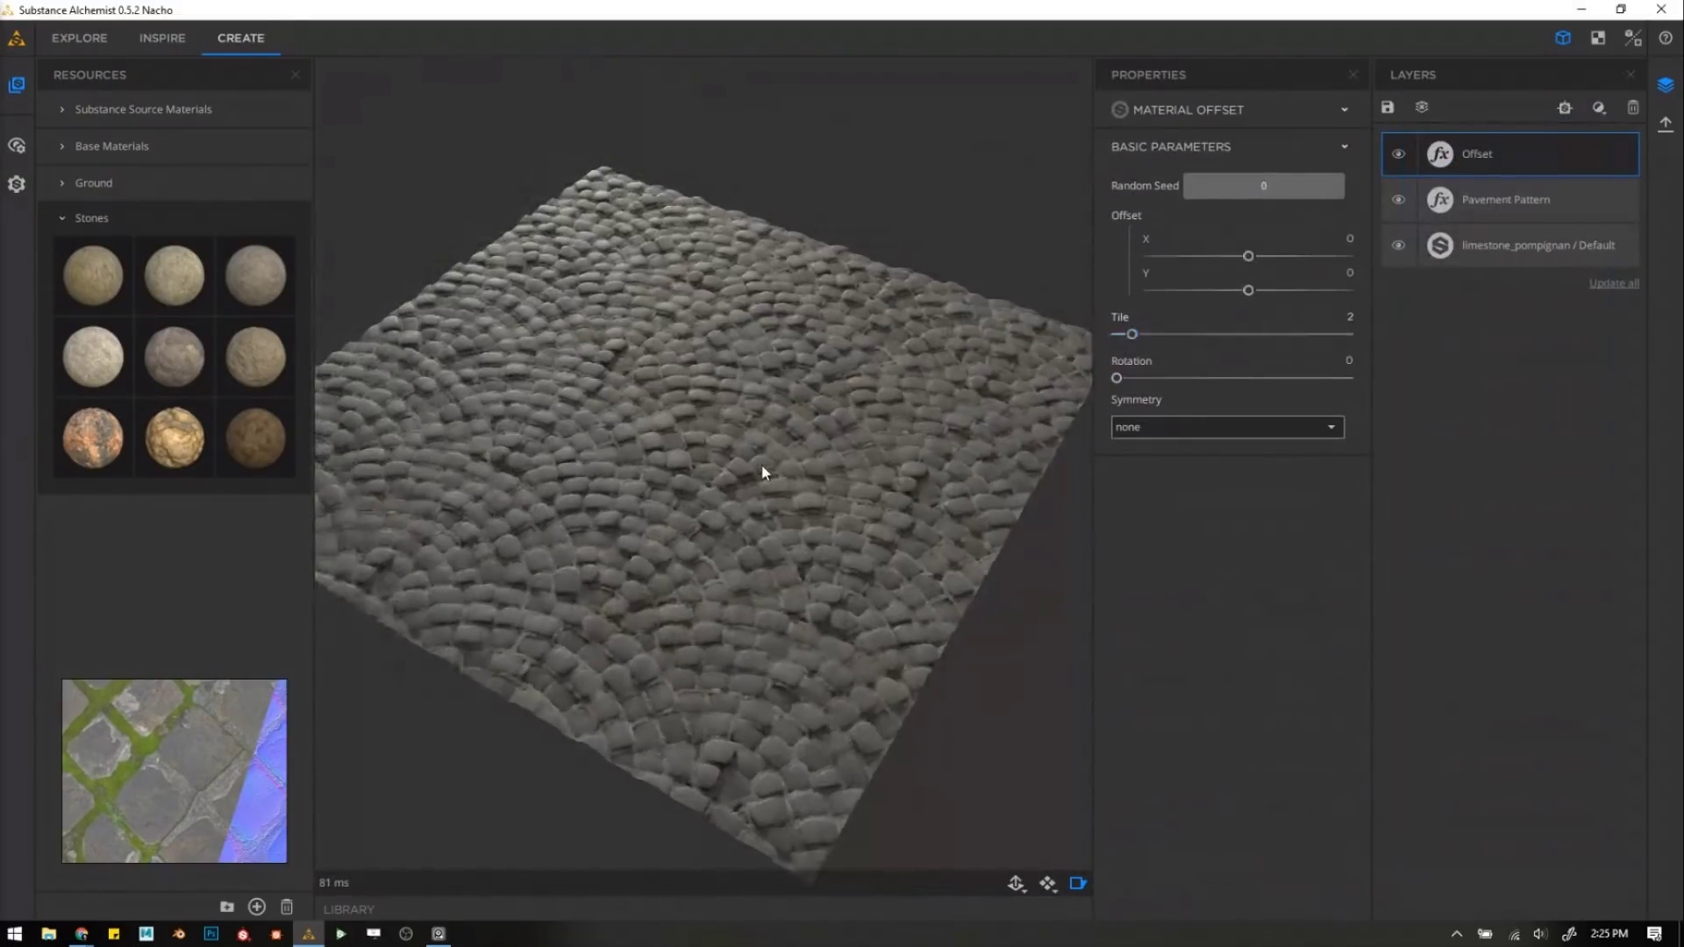
Lower the viewport's Displacement amplitude to 0.17 to suit the smaller tiled stones.
{"action": "scroll", "coordinate": [761, 464], "scroll_direction": "up", "scroll_amount": 4}
{"action": "left_click_drag", "start_coordinate": [761, 463], "coordinate": [883, 650]}
{"action": "left_click", "coordinate": [1014, 881]}
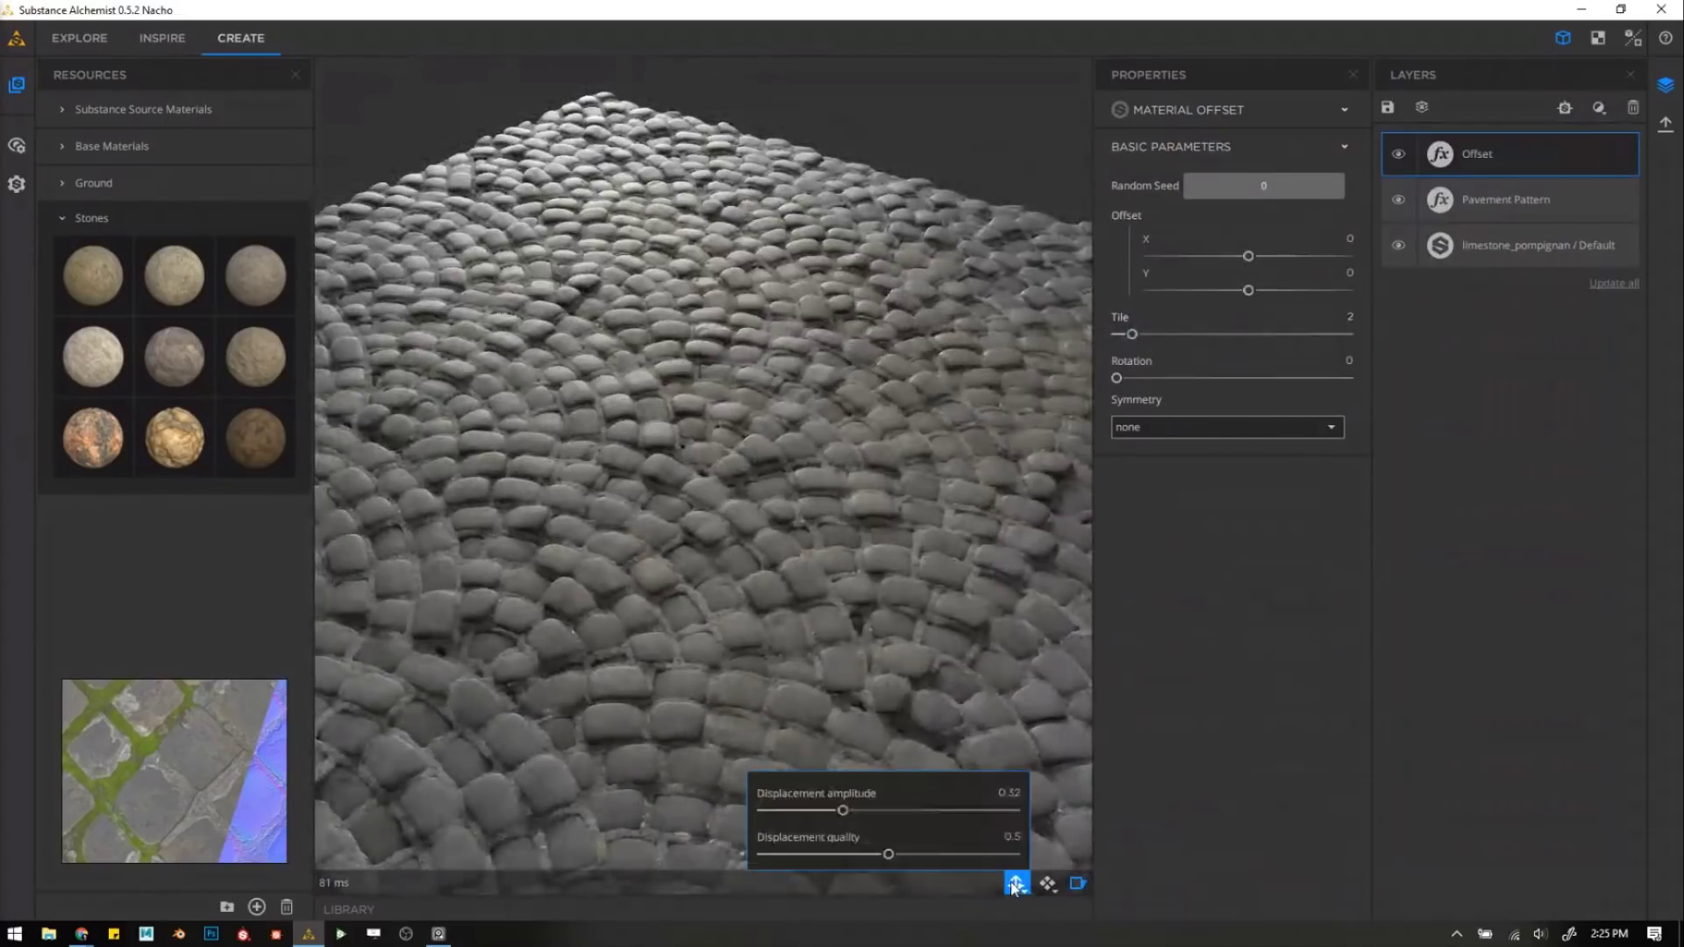
{"action": "left_click_drag", "start_coordinate": [886, 811], "coordinate": [808, 814]}
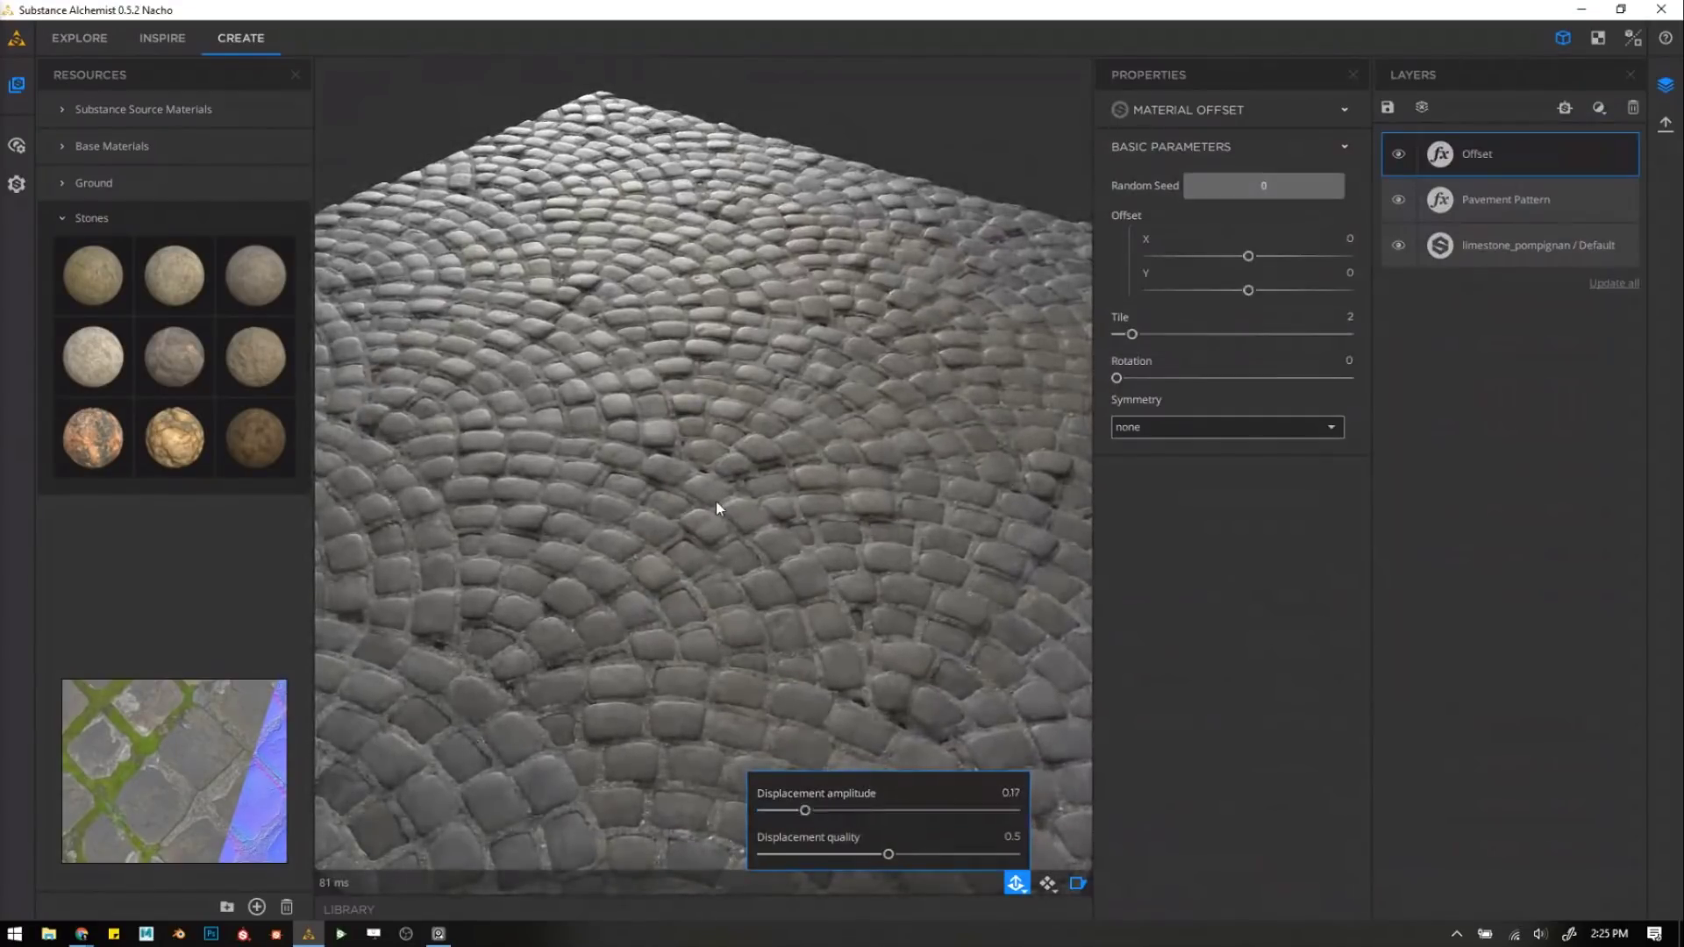
{"action": "left_click_drag", "start_coordinate": [716, 501], "coordinate": [763, 545]}
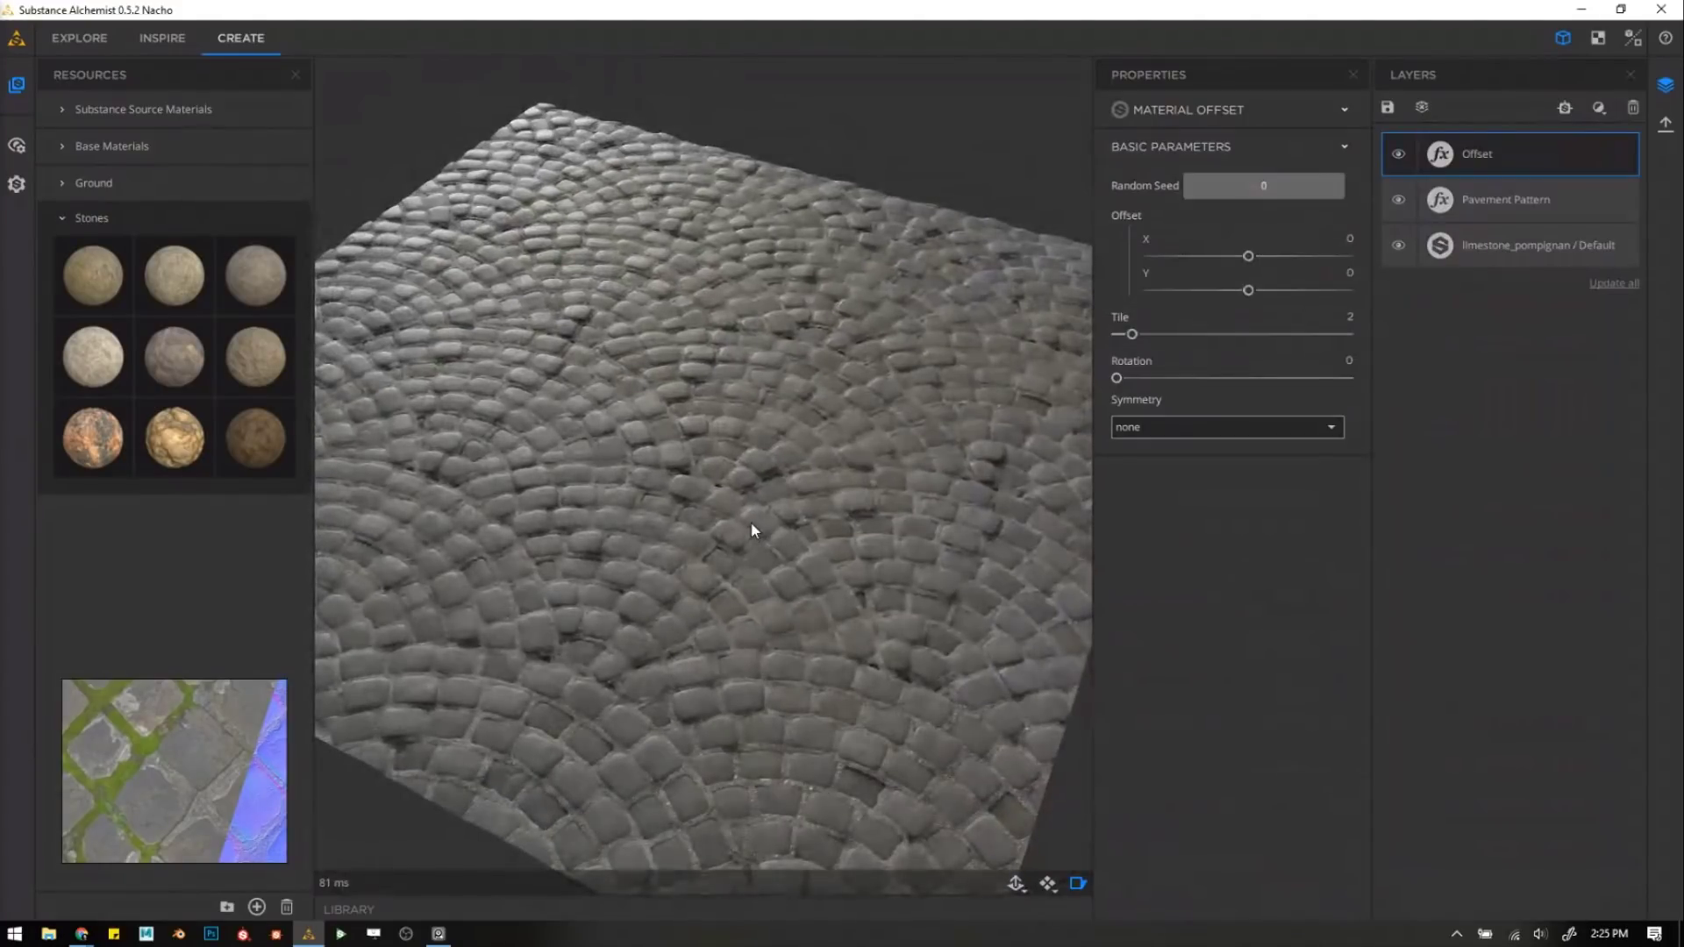
Add a Dust Splatter filter on top with Dust Depth 0.05 and Dust Quantity 0.4.
{"action": "left_click", "coordinate": [1600, 109]}
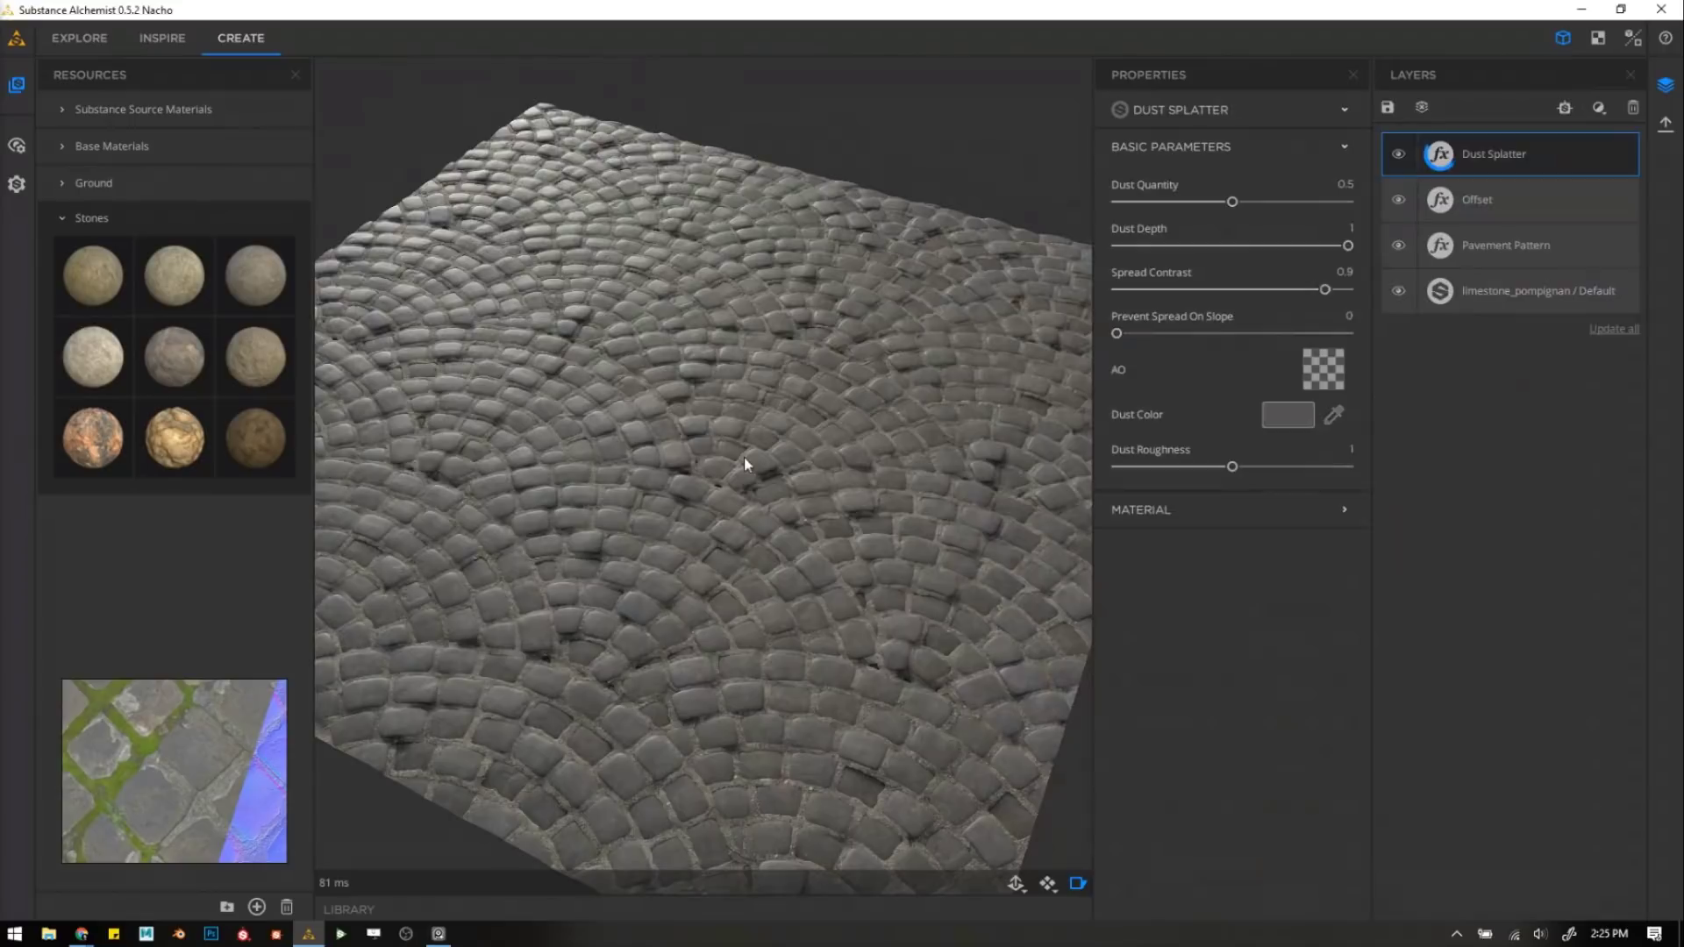
{"action": "scroll", "coordinate": [728, 456], "scroll_direction": "up", "scroll_amount": 6}
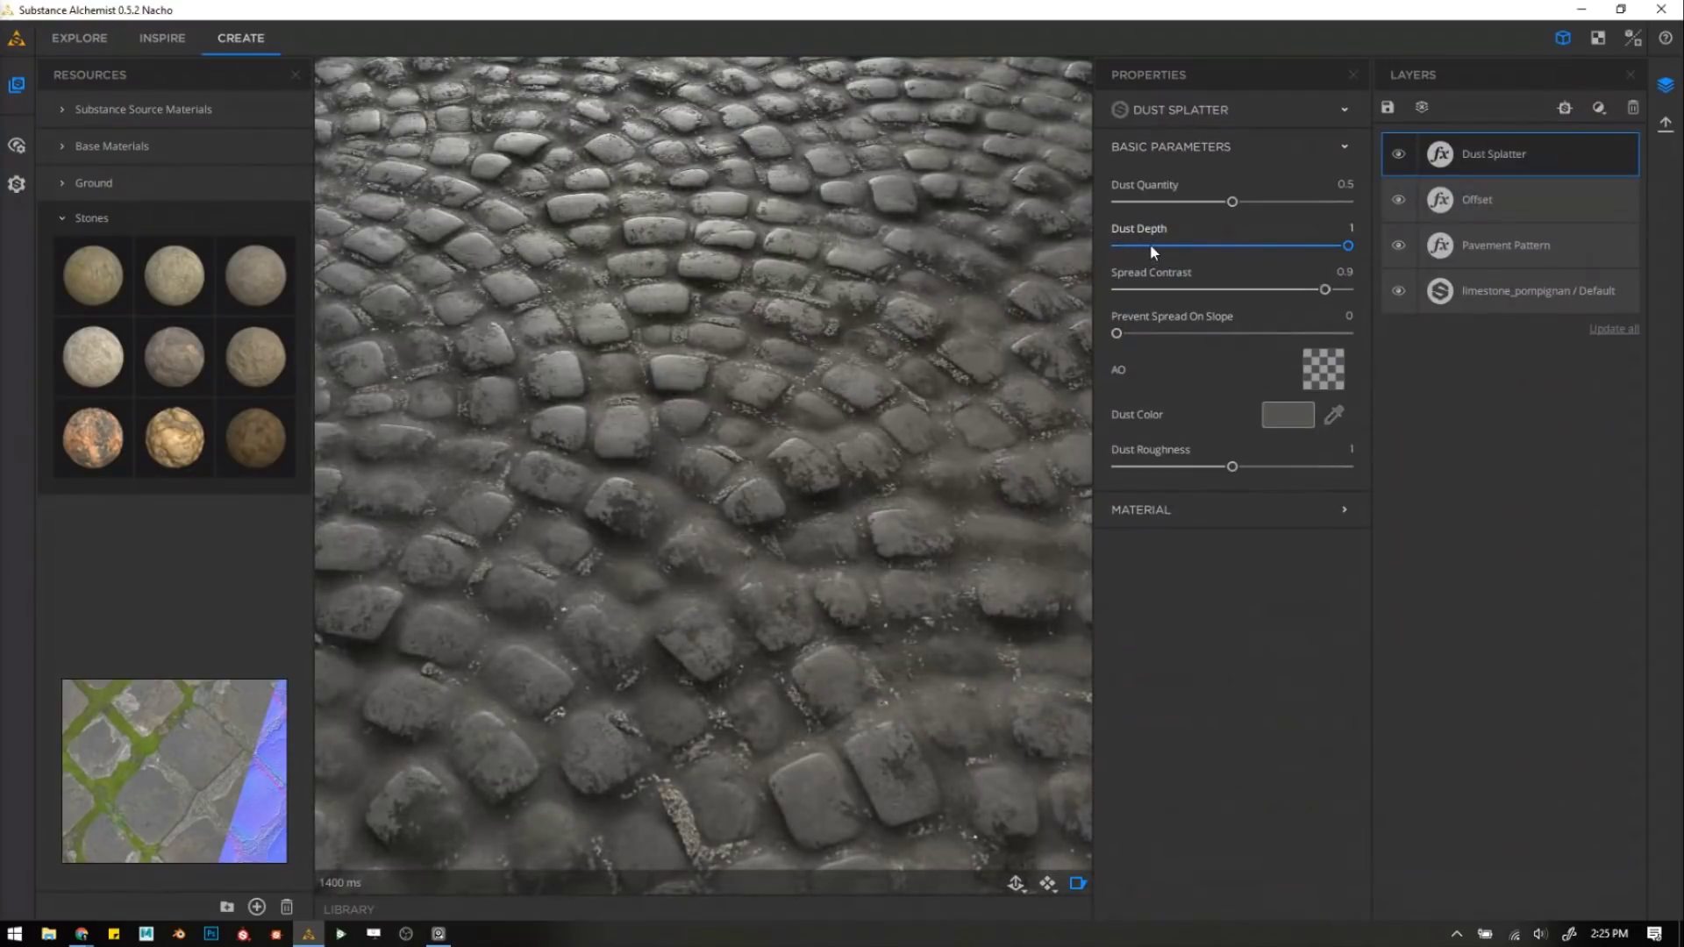
{"action": "left_click", "coordinate": [1127, 247]}
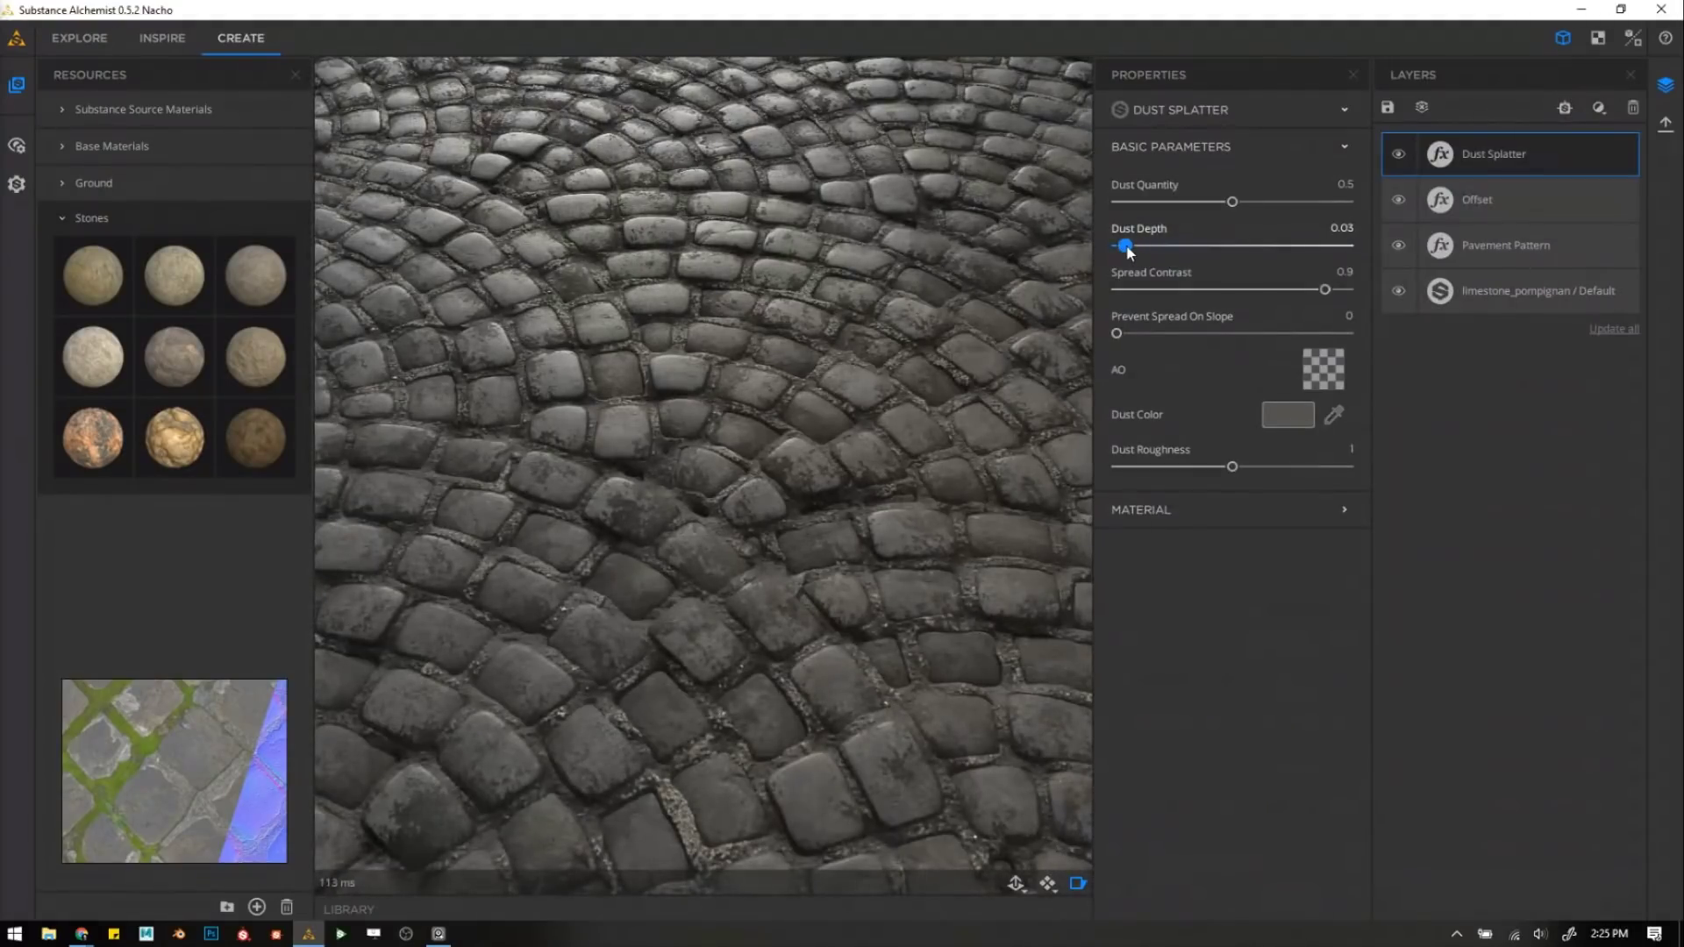
{"action": "left_click", "coordinate": [1130, 245]}
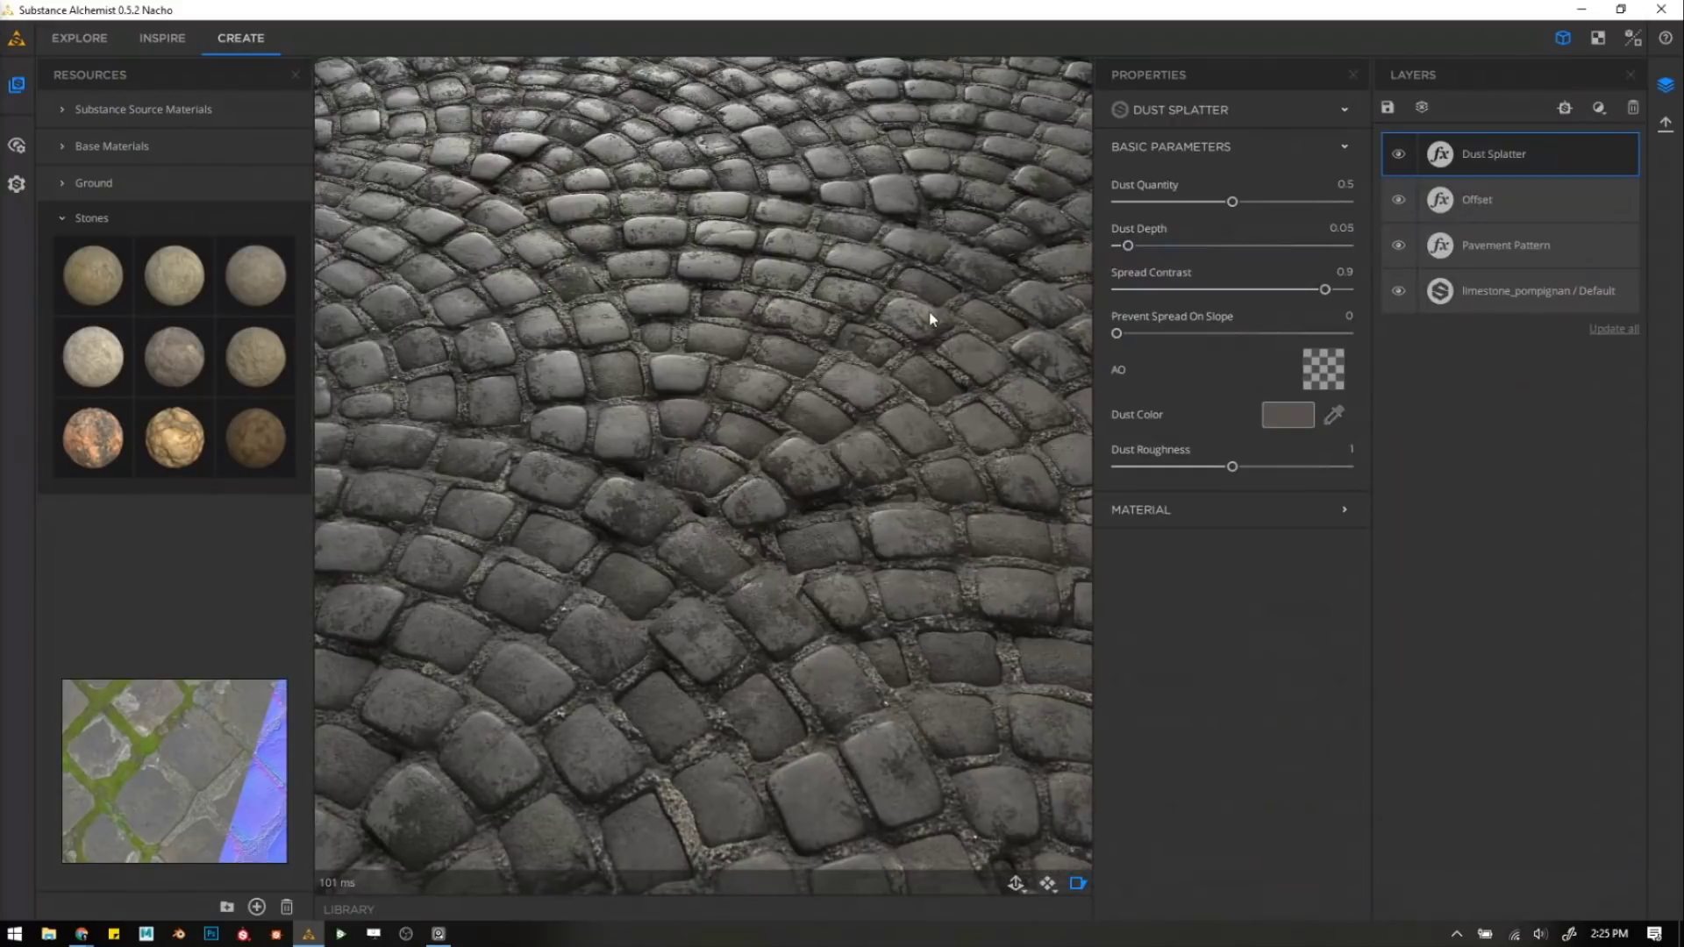
{"action": "left_click_drag", "start_coordinate": [1216, 203], "coordinate": [1209, 202]}
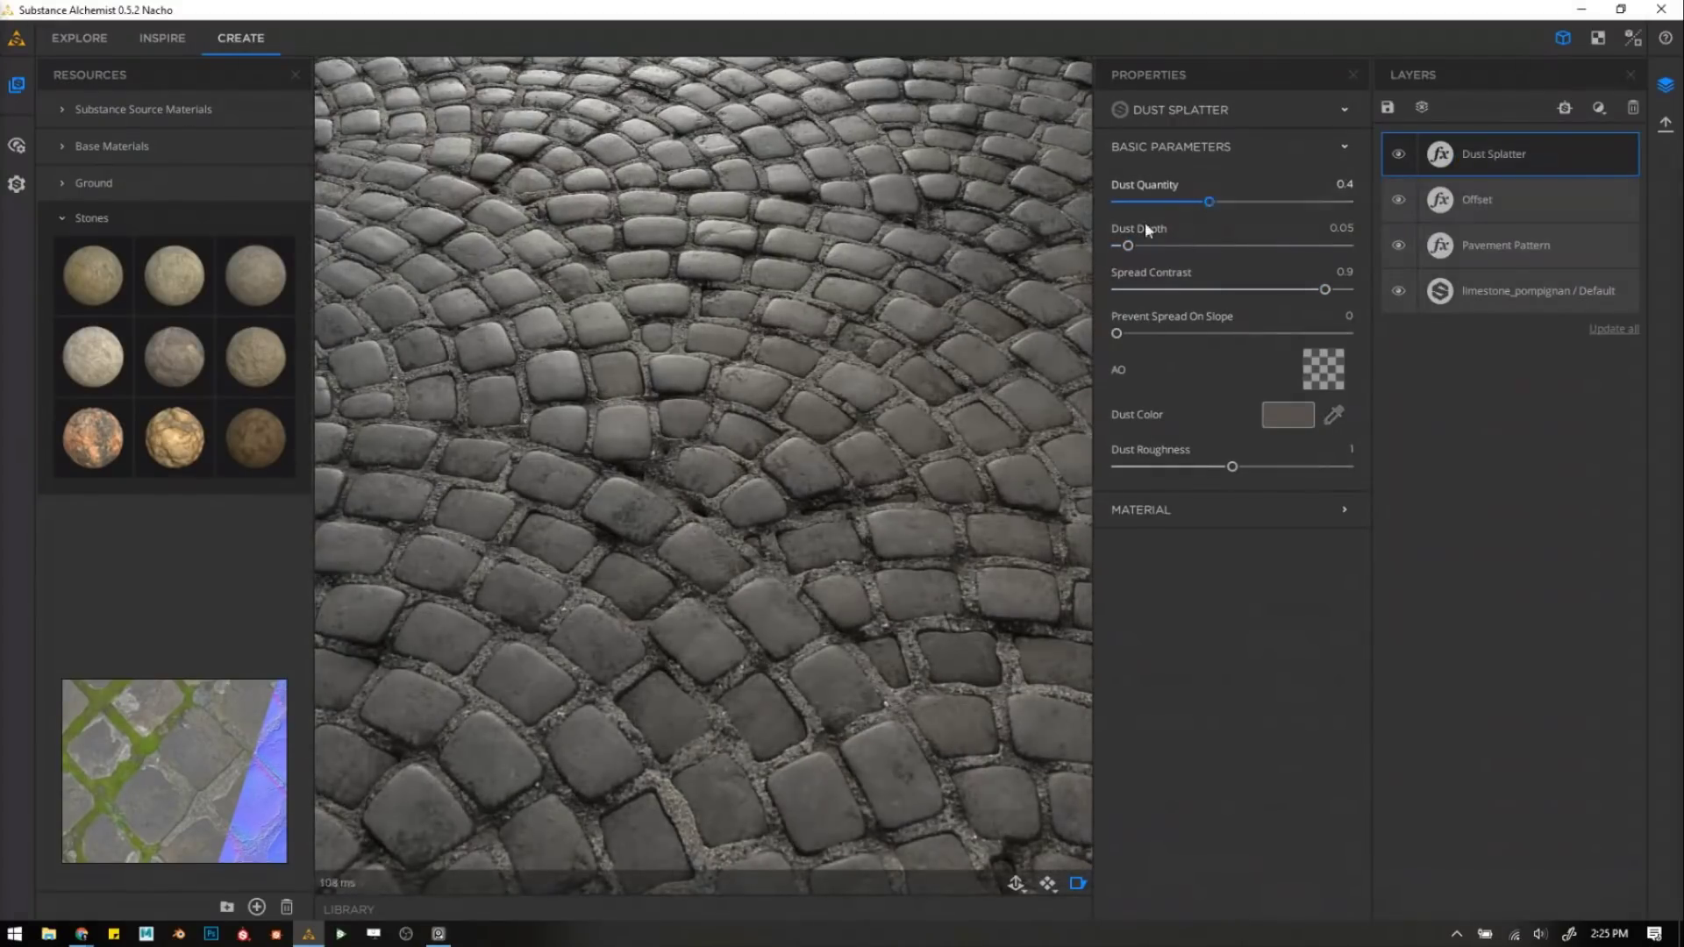
Change the Dust Splatter's Dust Color to a muted olive green.
{"action": "left_click", "coordinate": [1288, 414]}
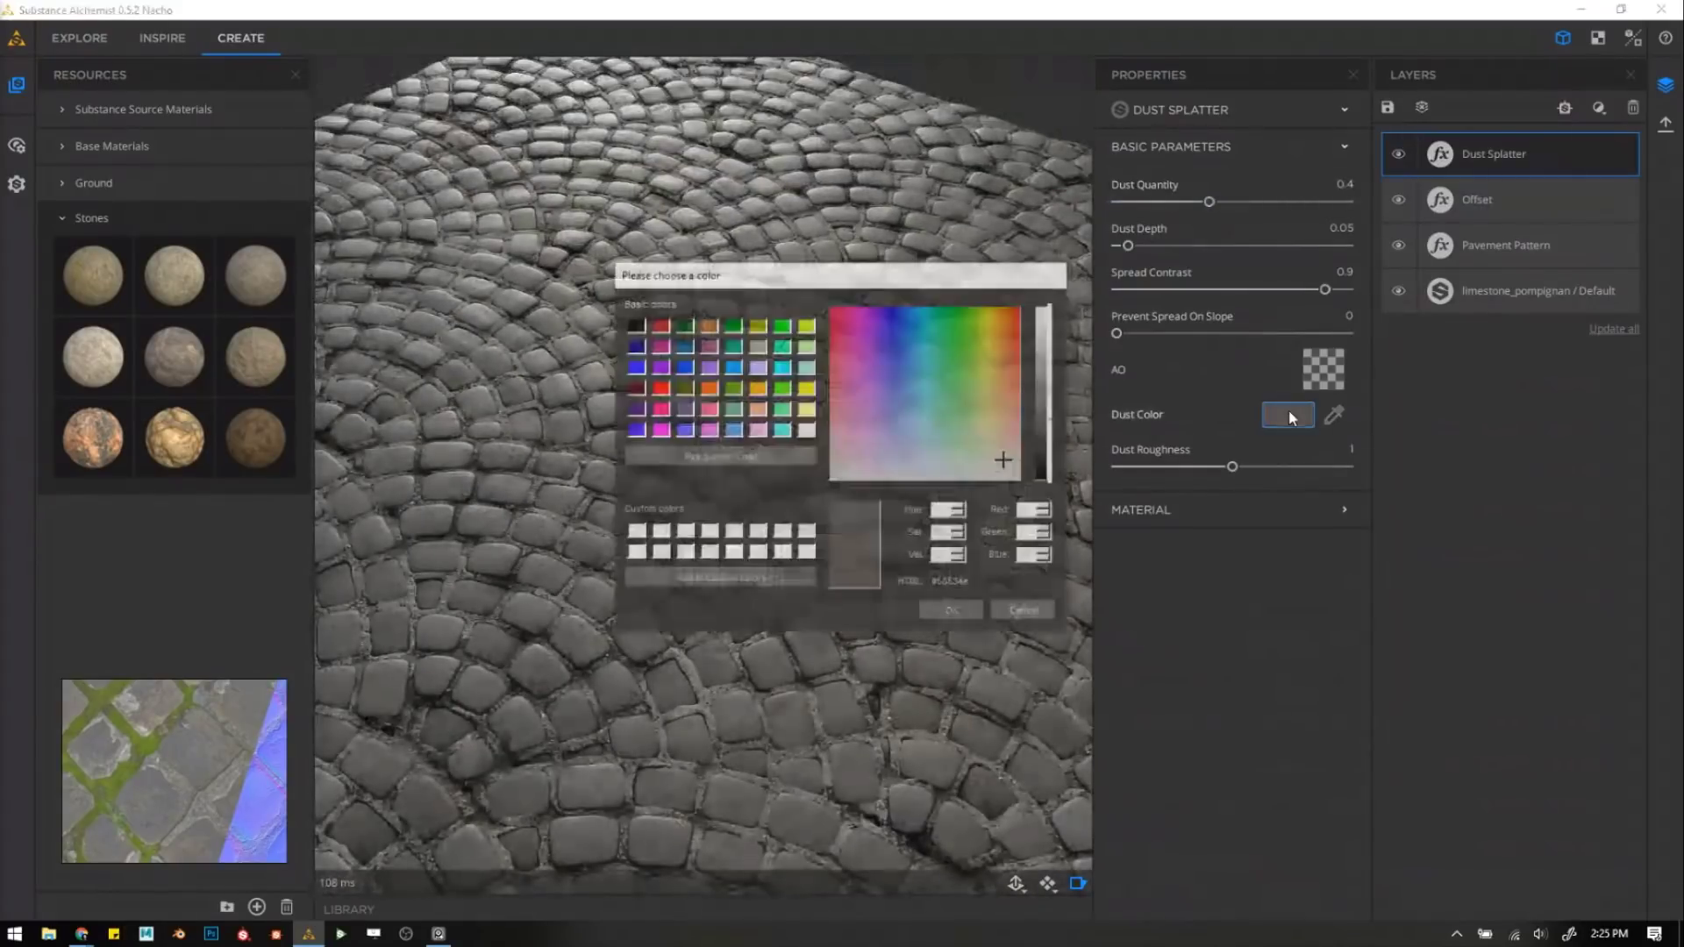
{"action": "left_click_drag", "start_coordinate": [1013, 458], "coordinate": [986, 443]}
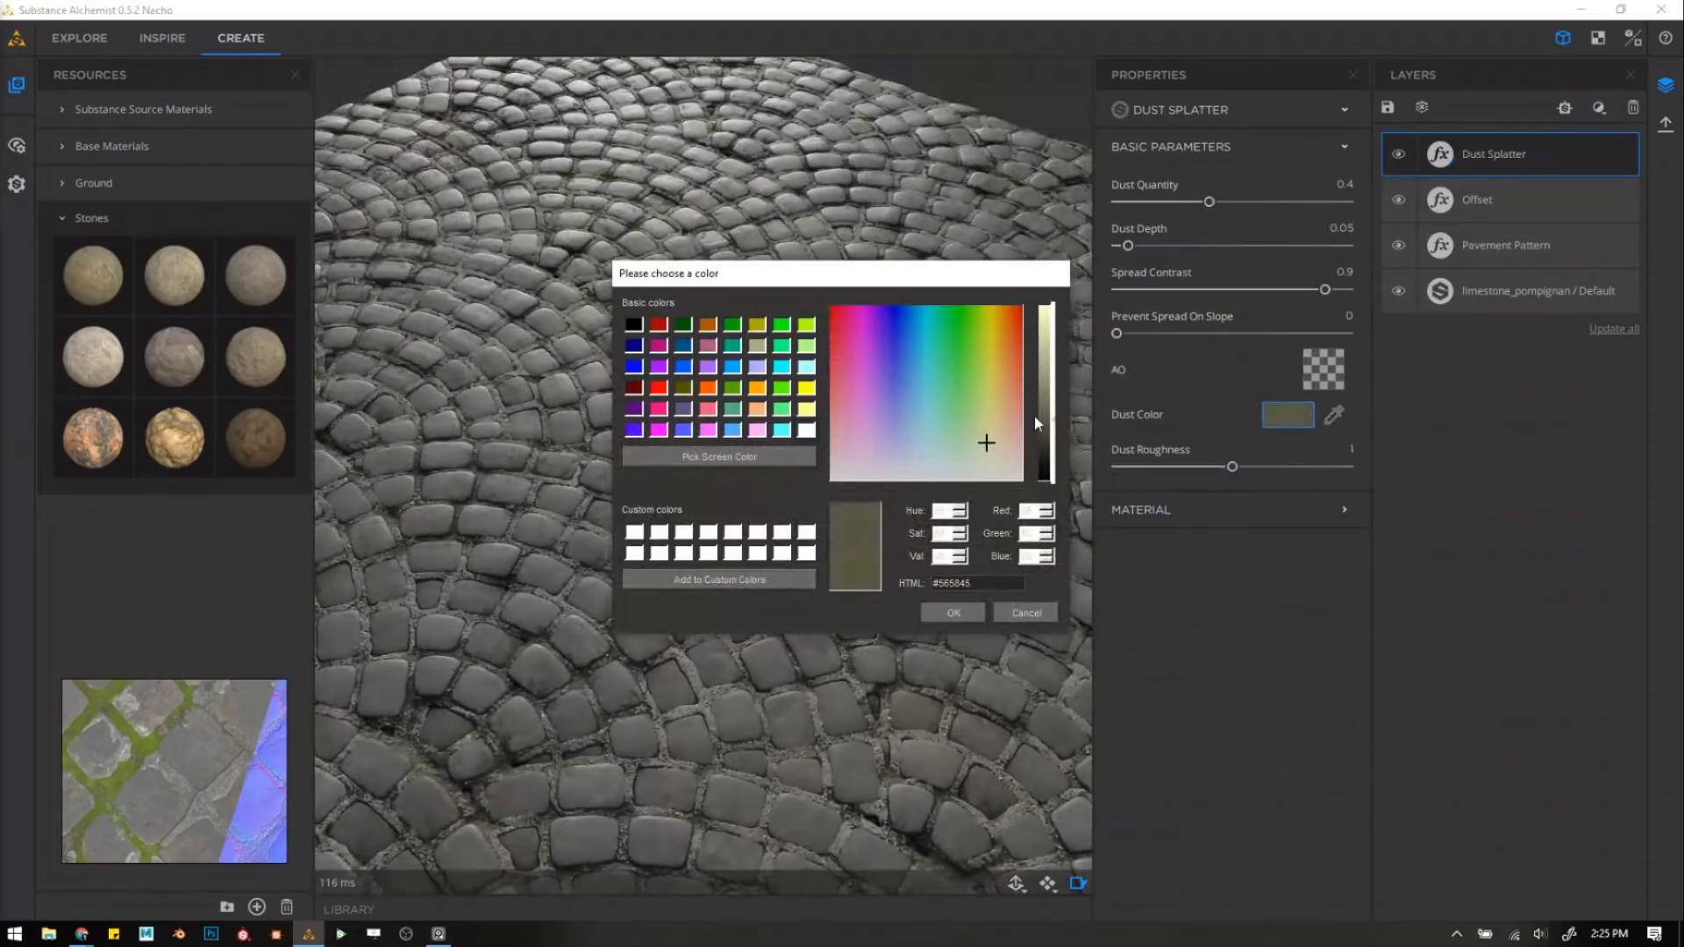
{"action": "left_click", "coordinate": [954, 613]}
Set the Limestone Roughness of the limestone_pompignan base layer to 0.33 for shinier stones.
{"action": "left_click_drag", "start_coordinate": [834, 519], "coordinate": [814, 471]}
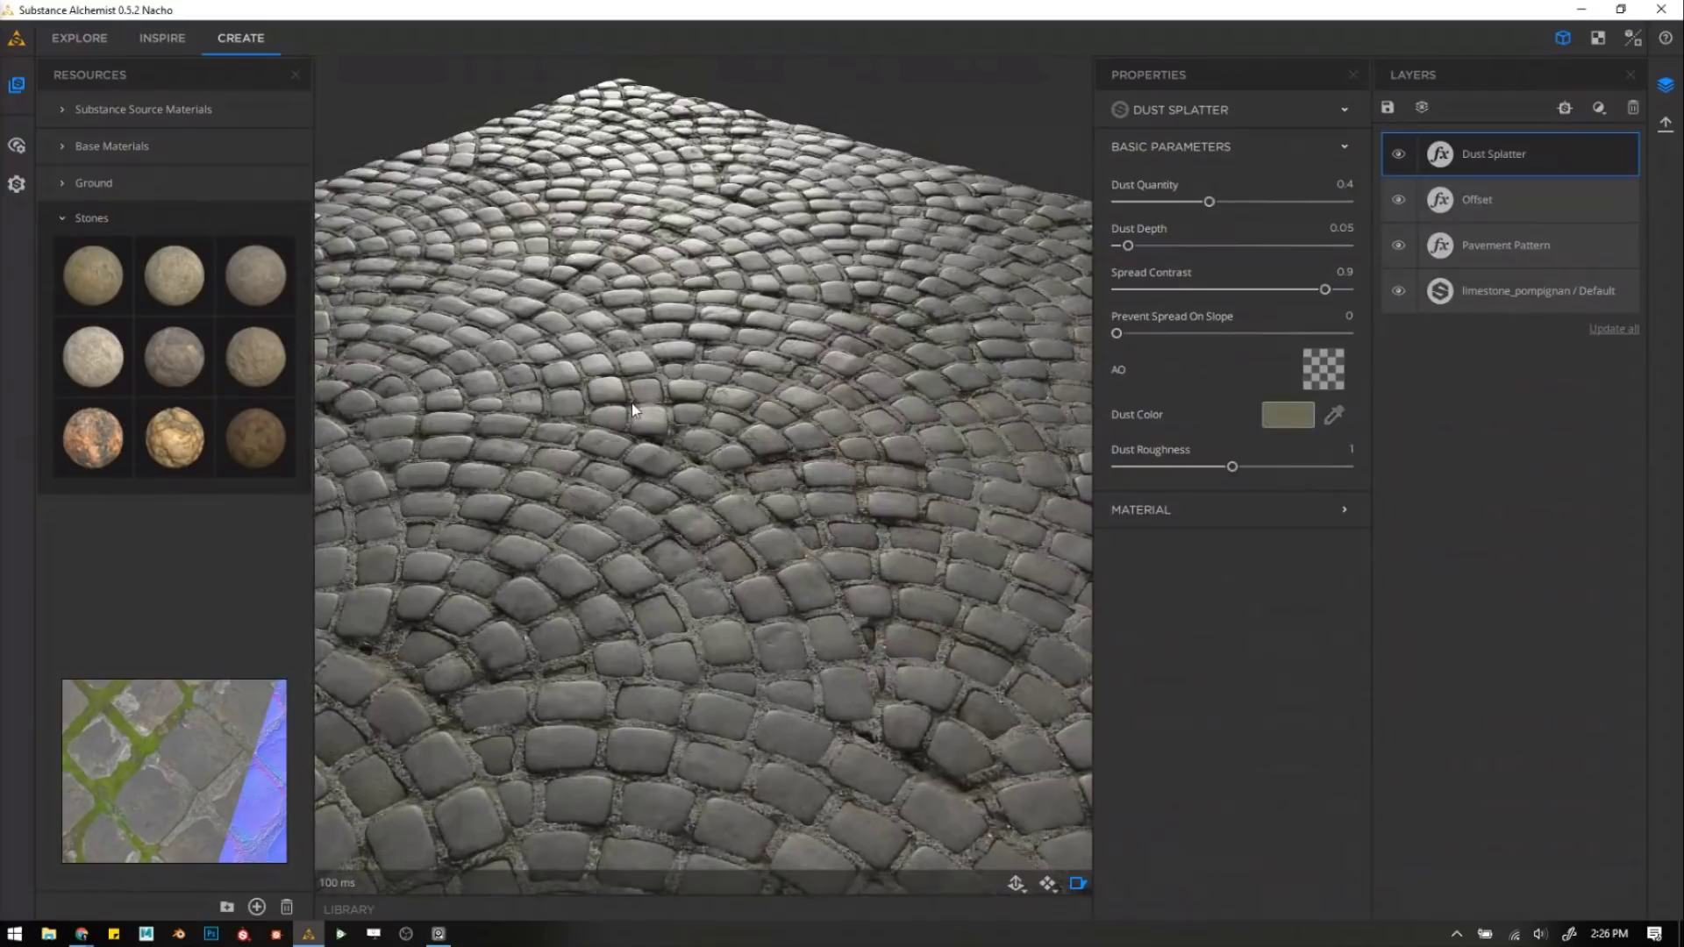
{"action": "left_click", "coordinate": [1533, 296]}
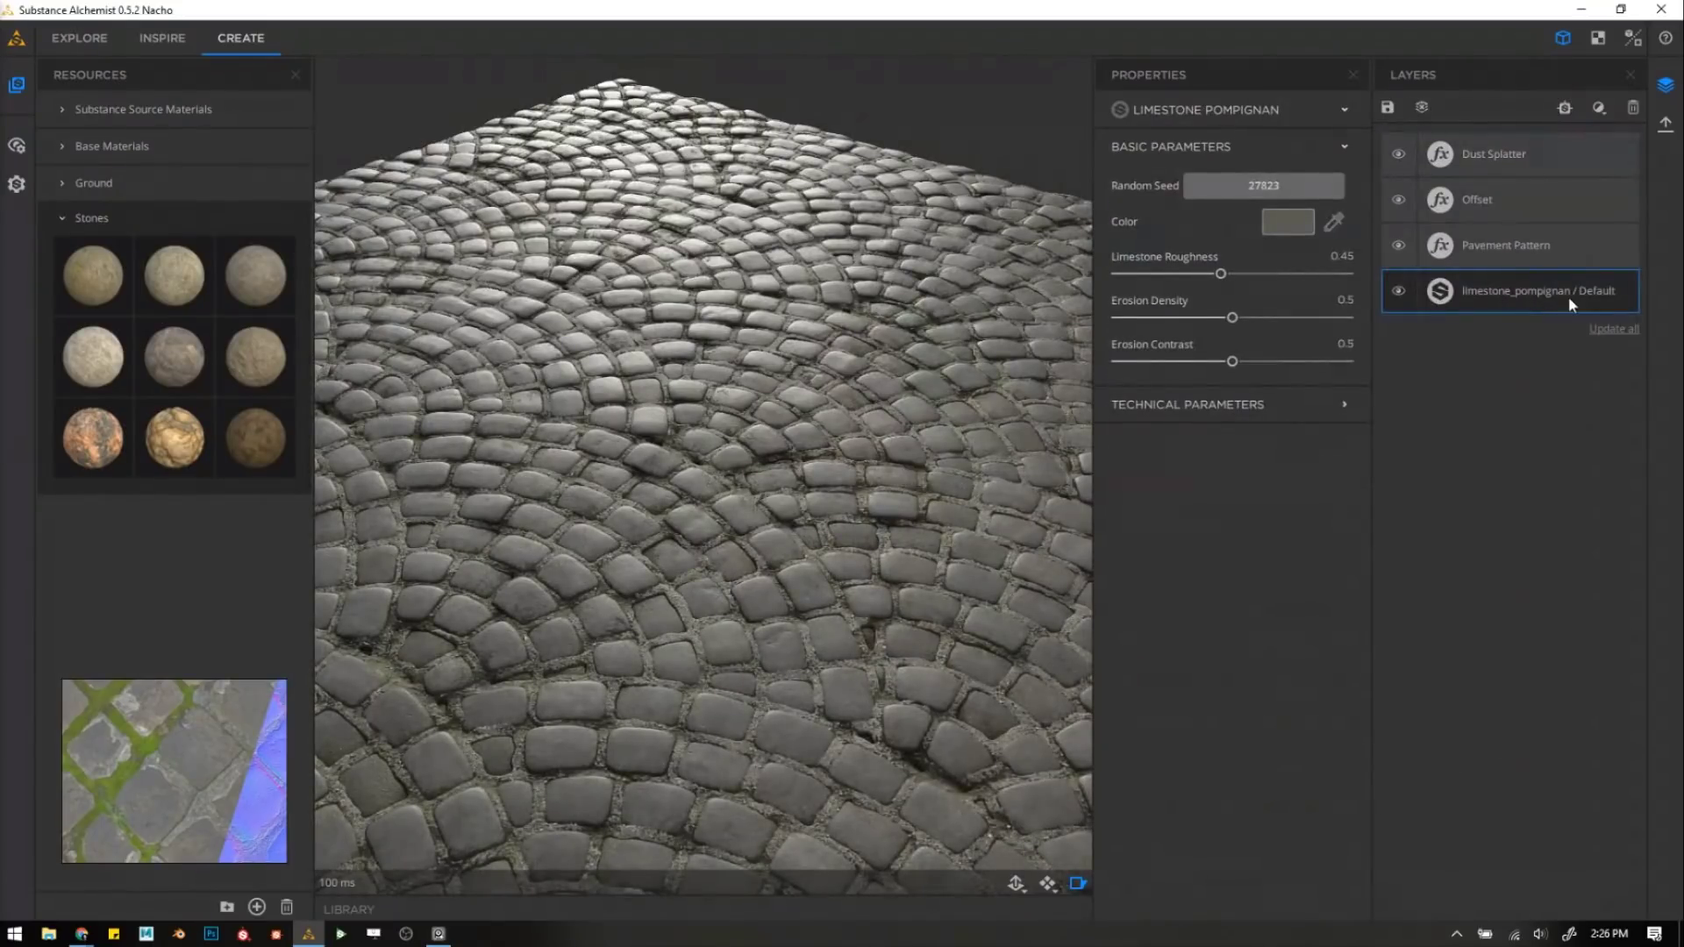
{"action": "left_click", "coordinate": [1193, 272]}
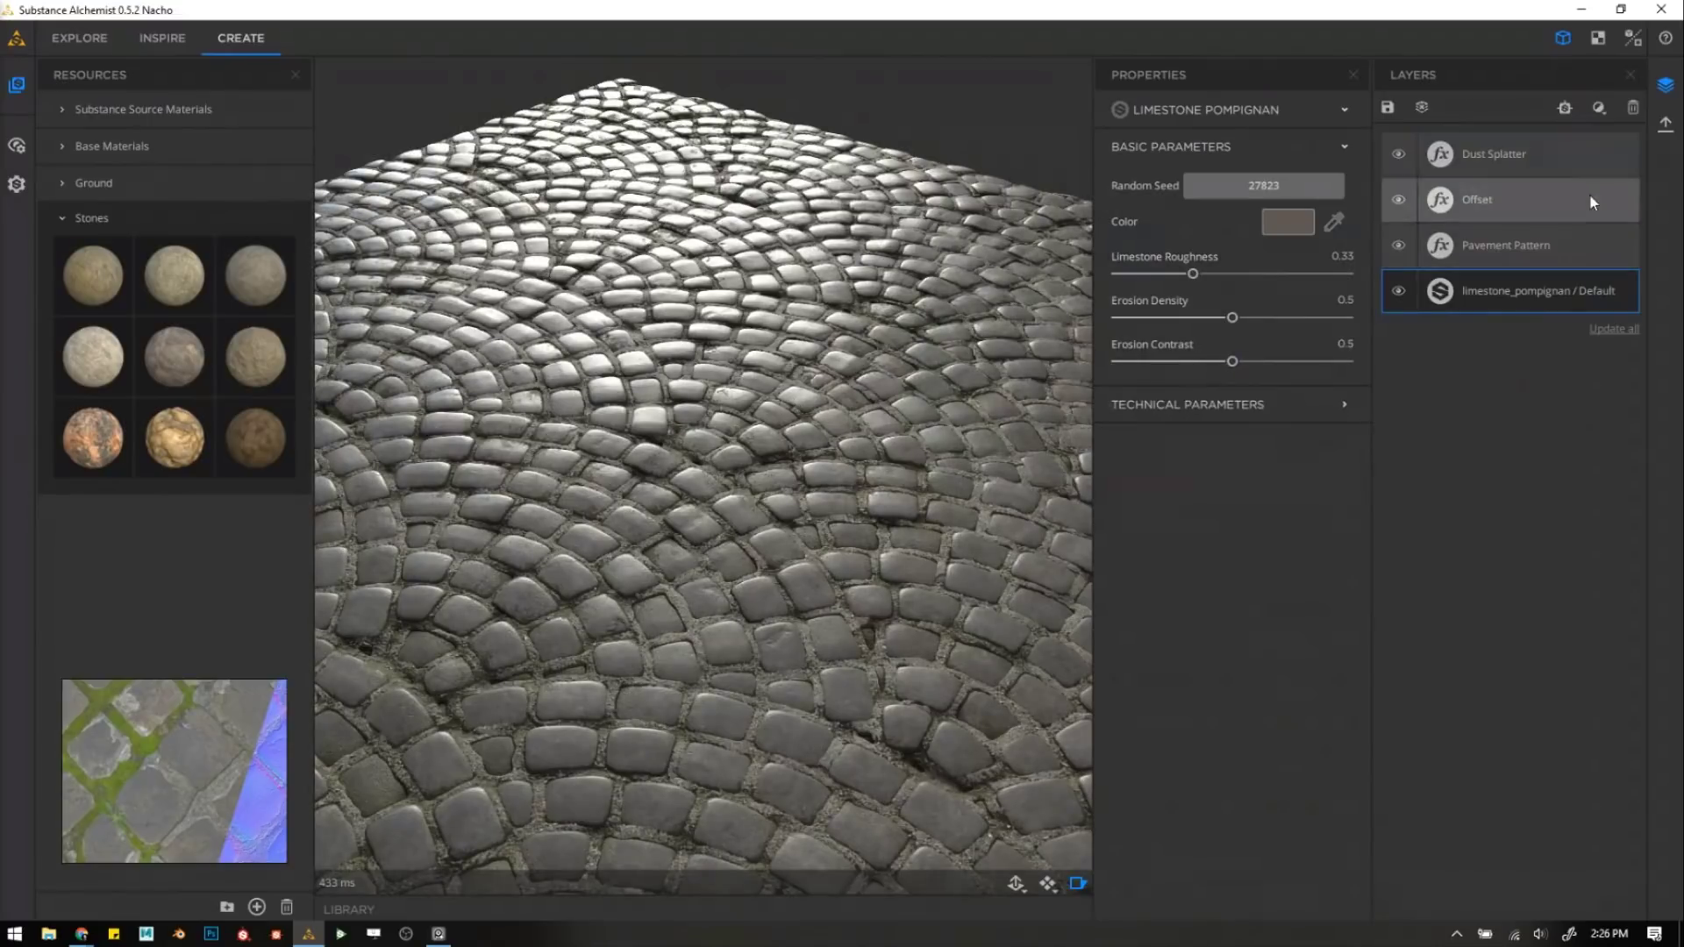
Add a Dirt filter above the Dust Splatter layer and set its Dirt Quantity to 0.02.
{"action": "left_click", "coordinate": [1508, 155]}
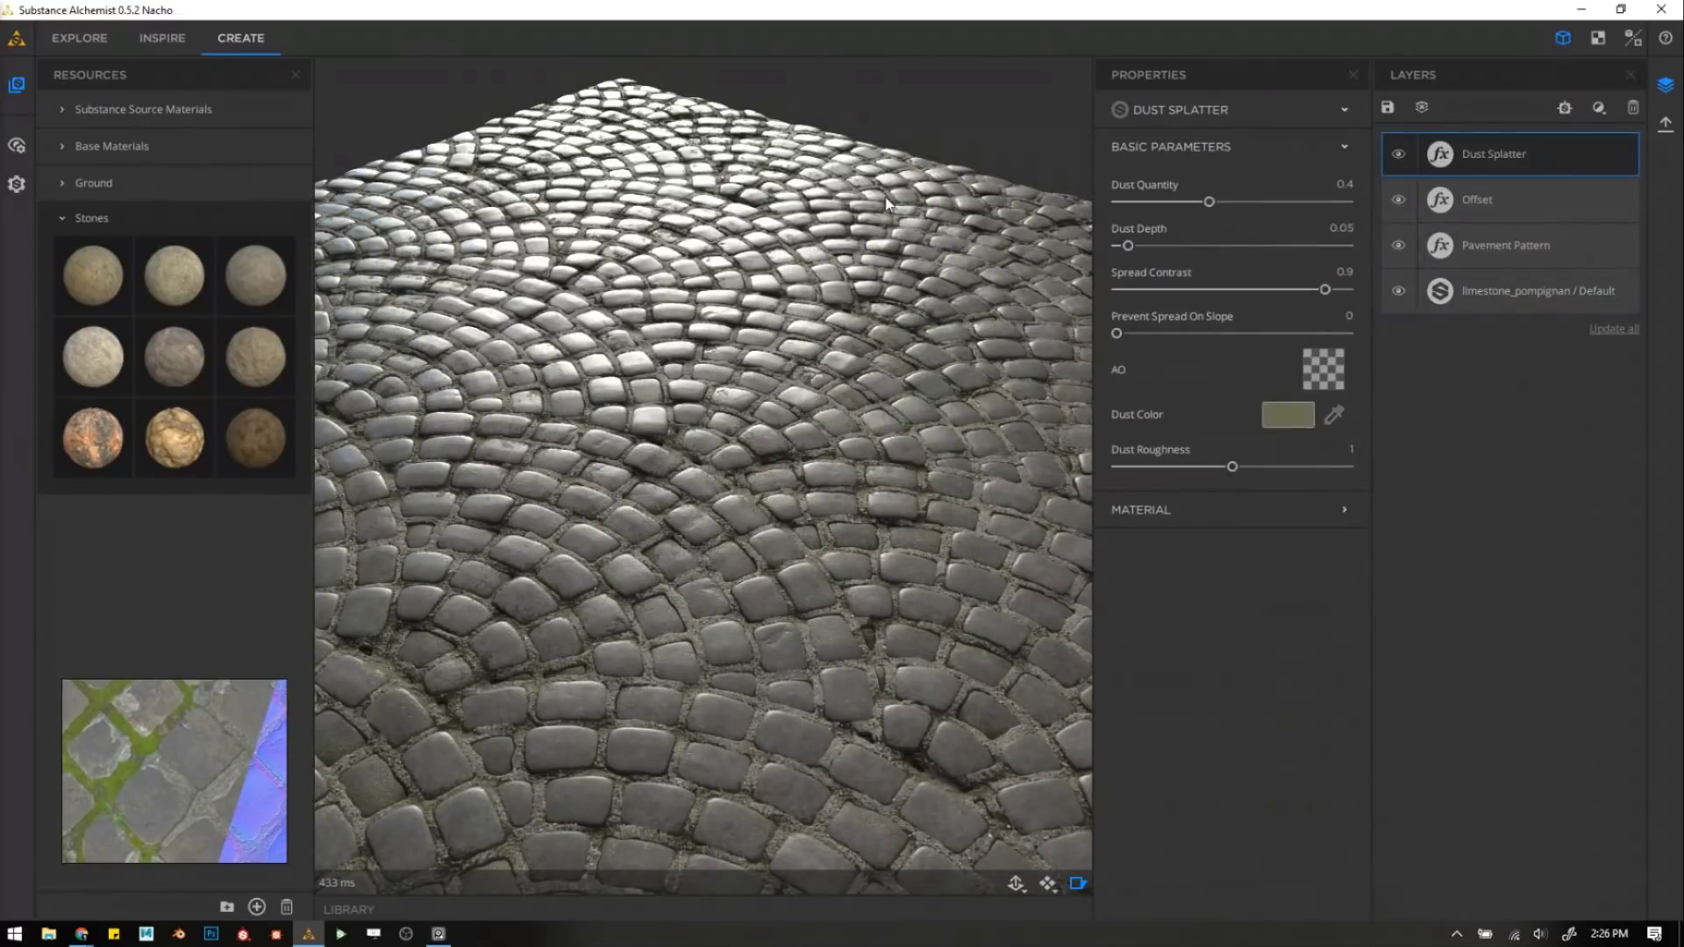
{"action": "left_click", "coordinate": [1600, 108]}
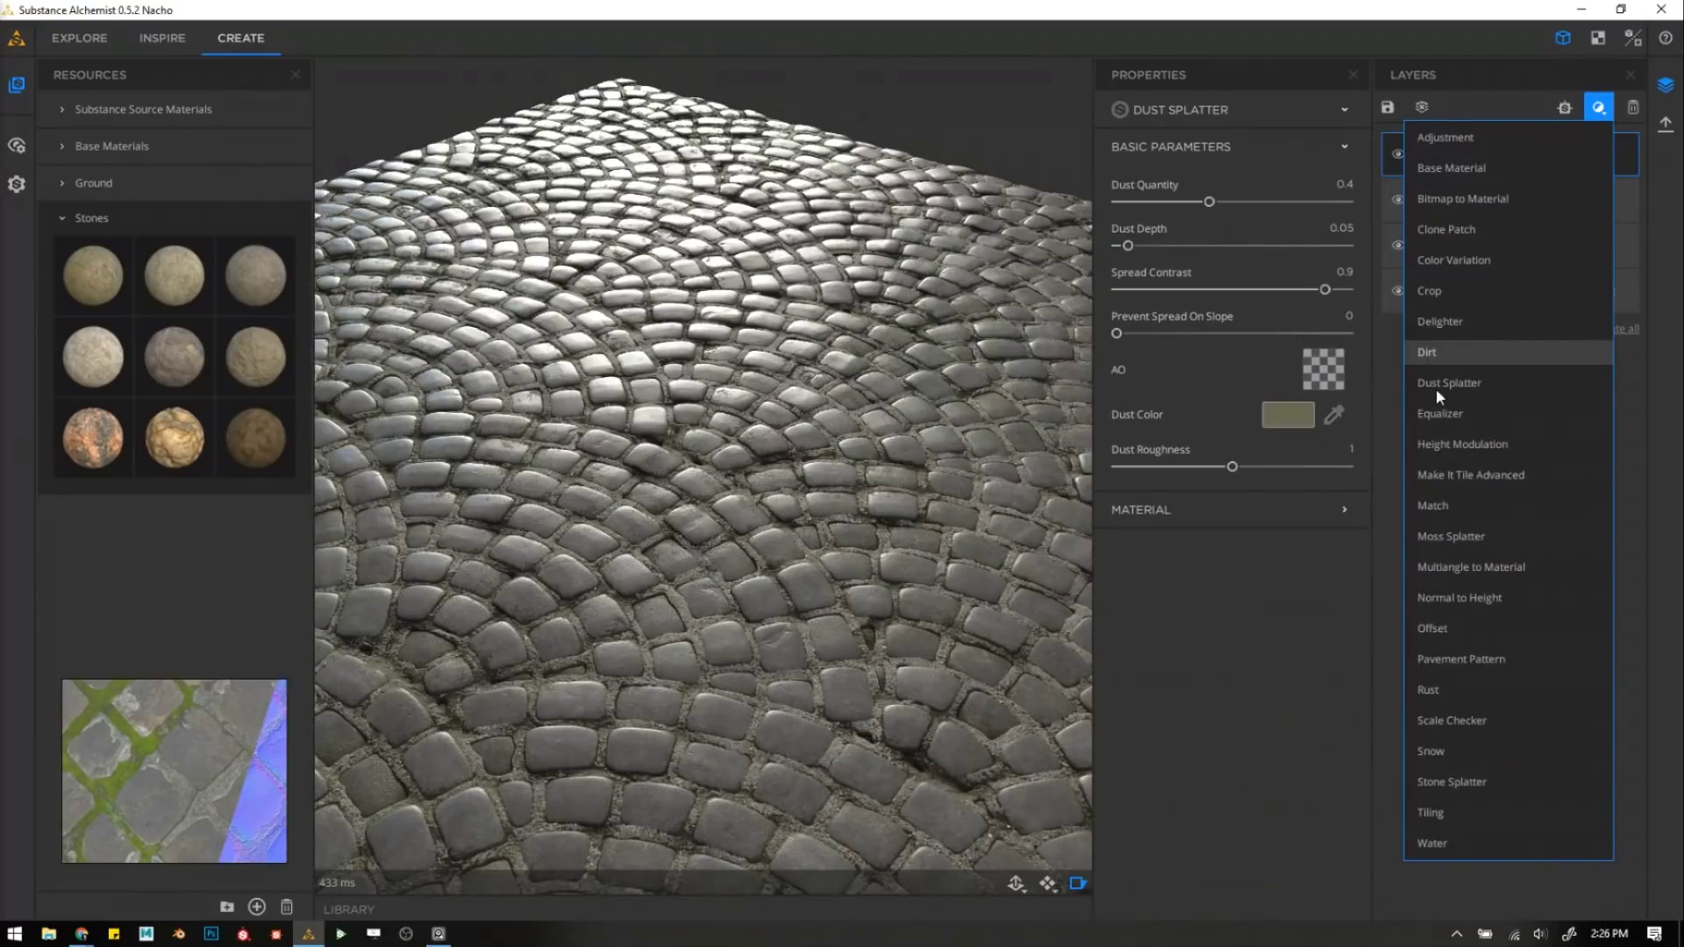
{"action": "left_click", "coordinate": [1435, 356]}
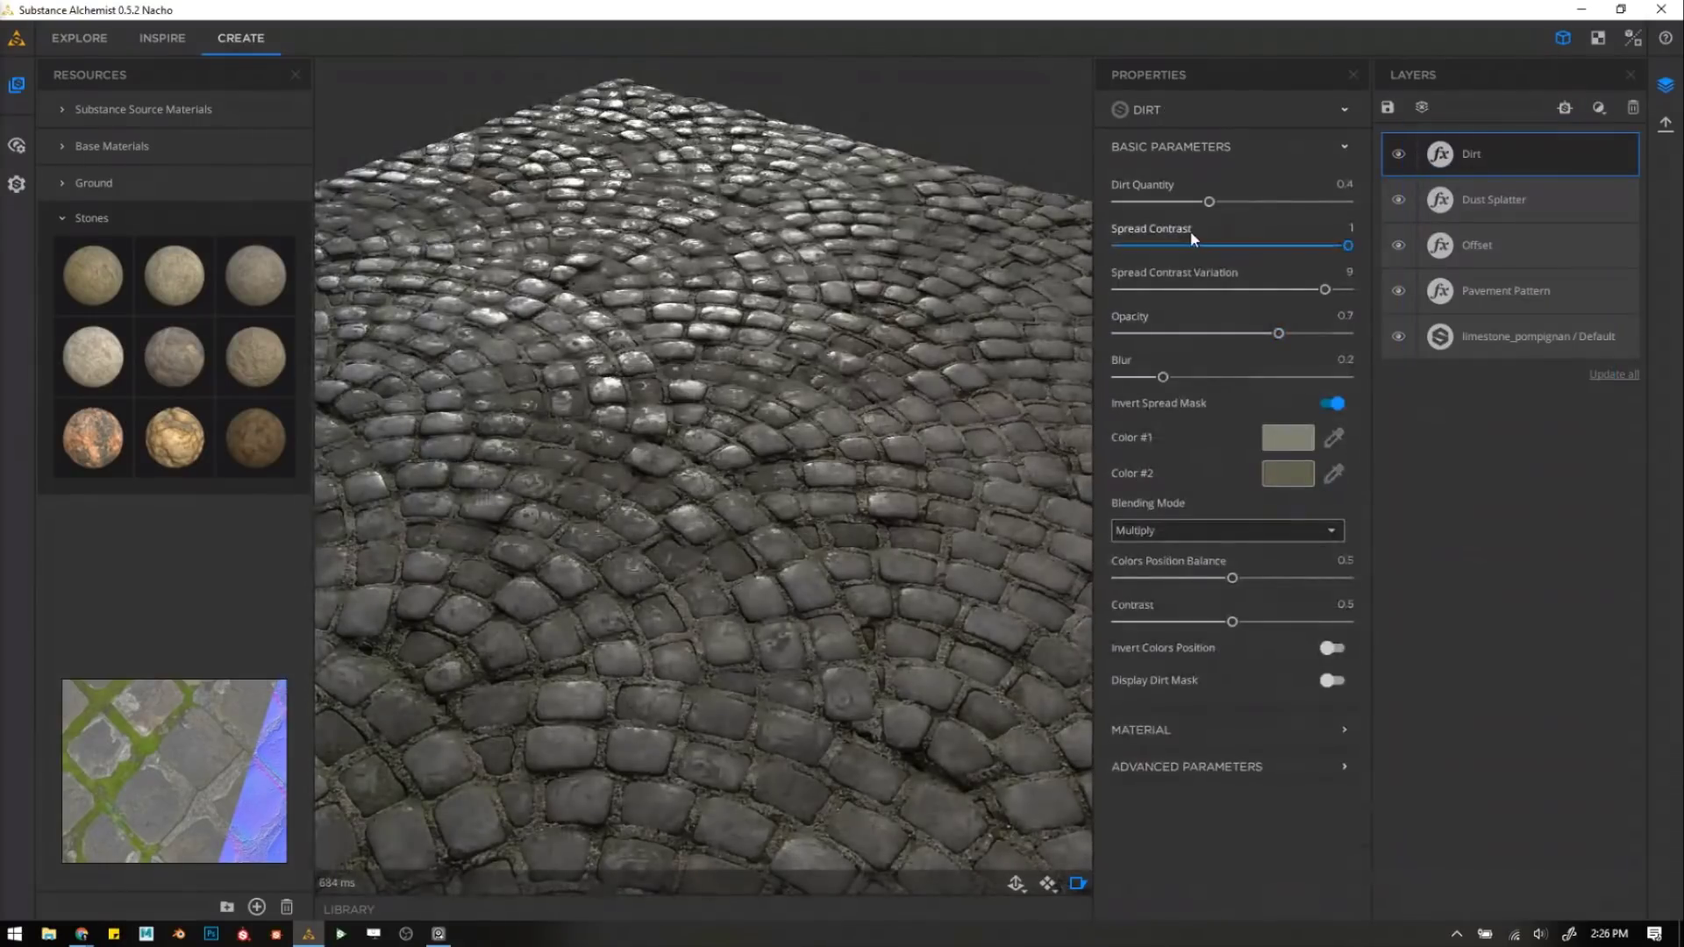
{"action": "left_click_drag", "start_coordinate": [1209, 202], "coordinate": [1120, 206]}
{"action": "left_click_drag", "start_coordinate": [760, 290], "coordinate": [718, 469]}
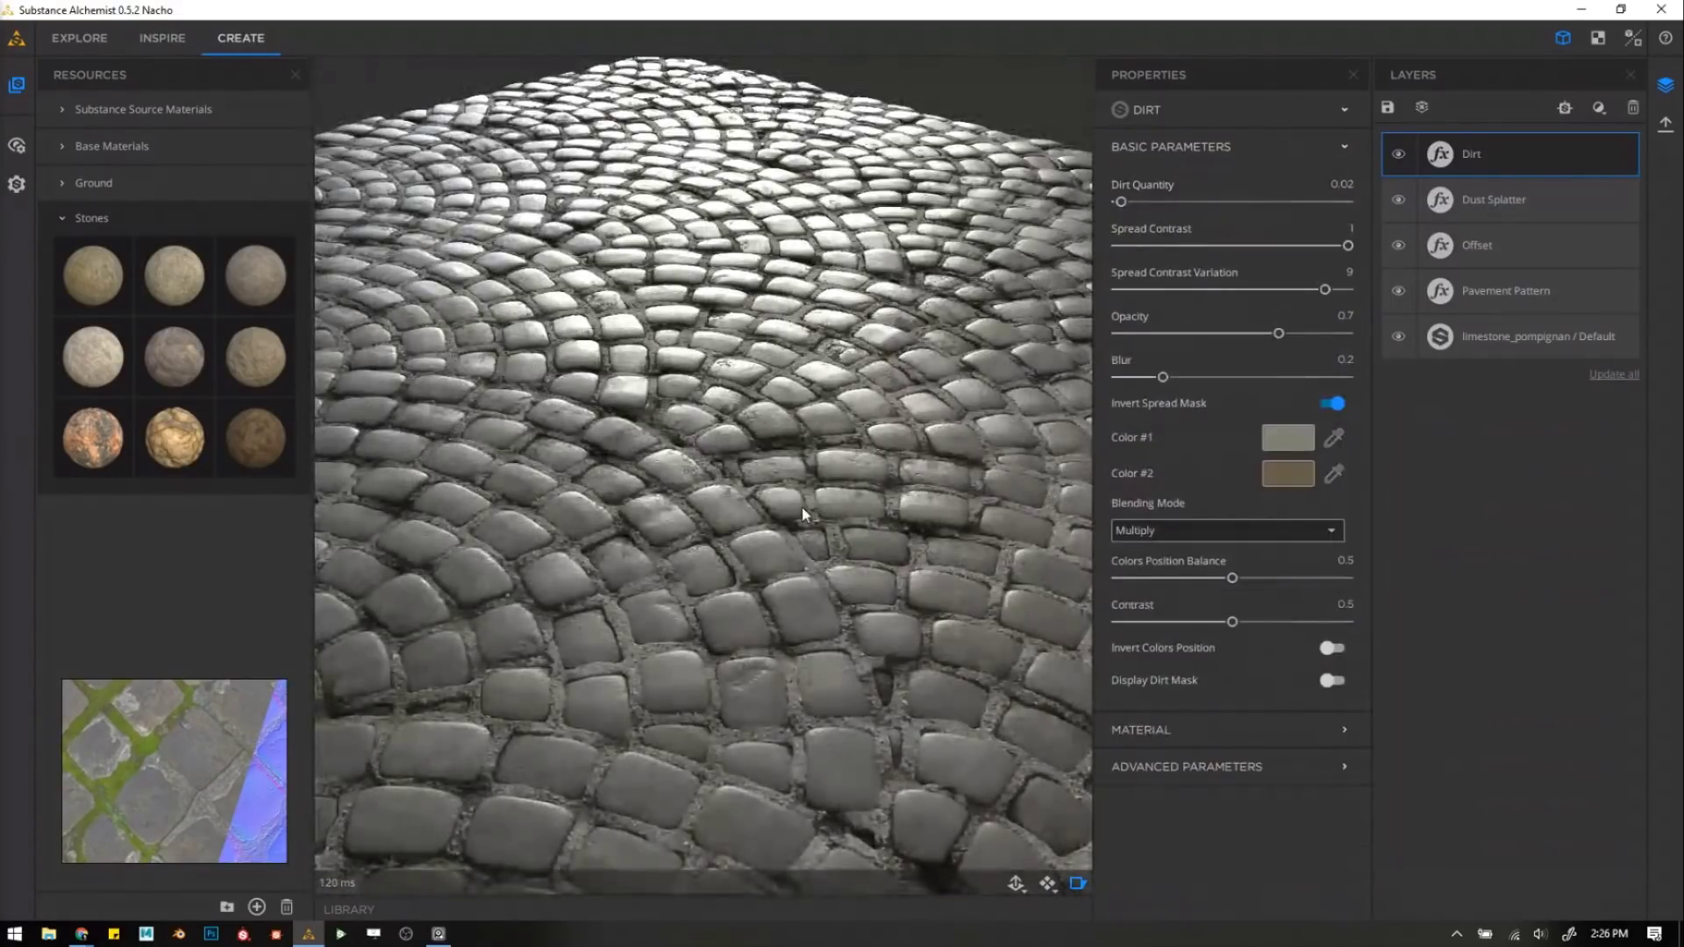
{"action": "scroll", "coordinate": [801, 481], "scroll_direction": "down", "scroll_amount": 5}
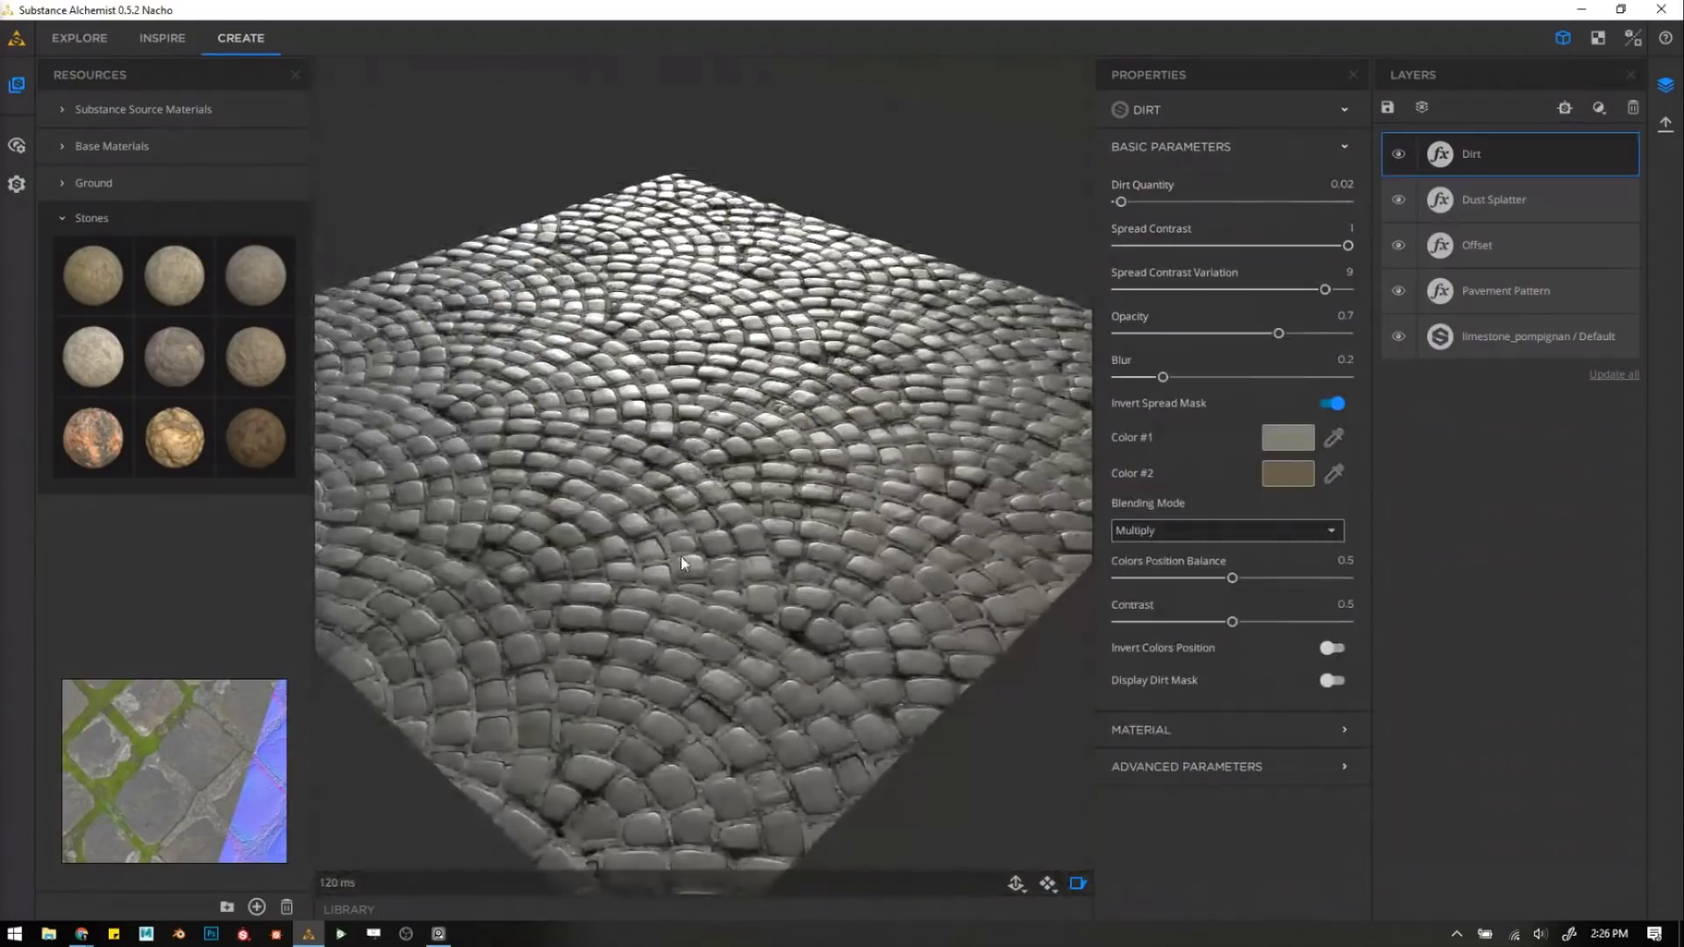
{"action": "left_click_drag", "start_coordinate": [683, 563], "coordinate": [733, 527]}
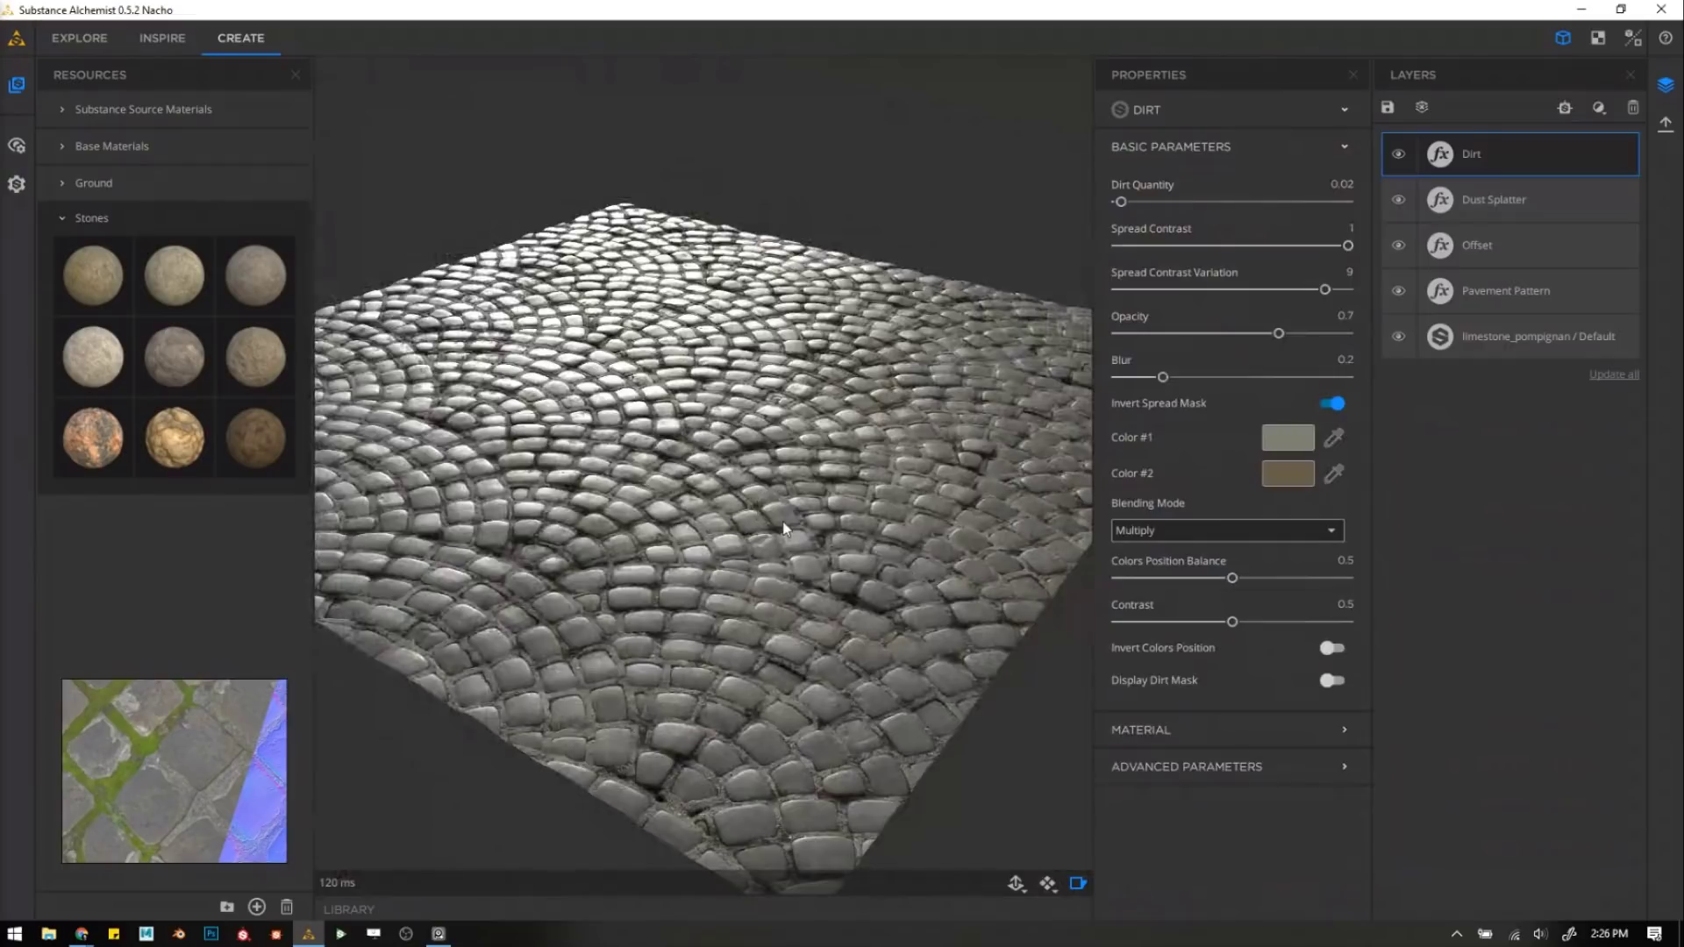
Add a Height Modulation filter above the Dirt layer with Bump Amplitude 0.15 and Bump Scale 0.07.
{"action": "left_click", "coordinate": [1599, 109]}
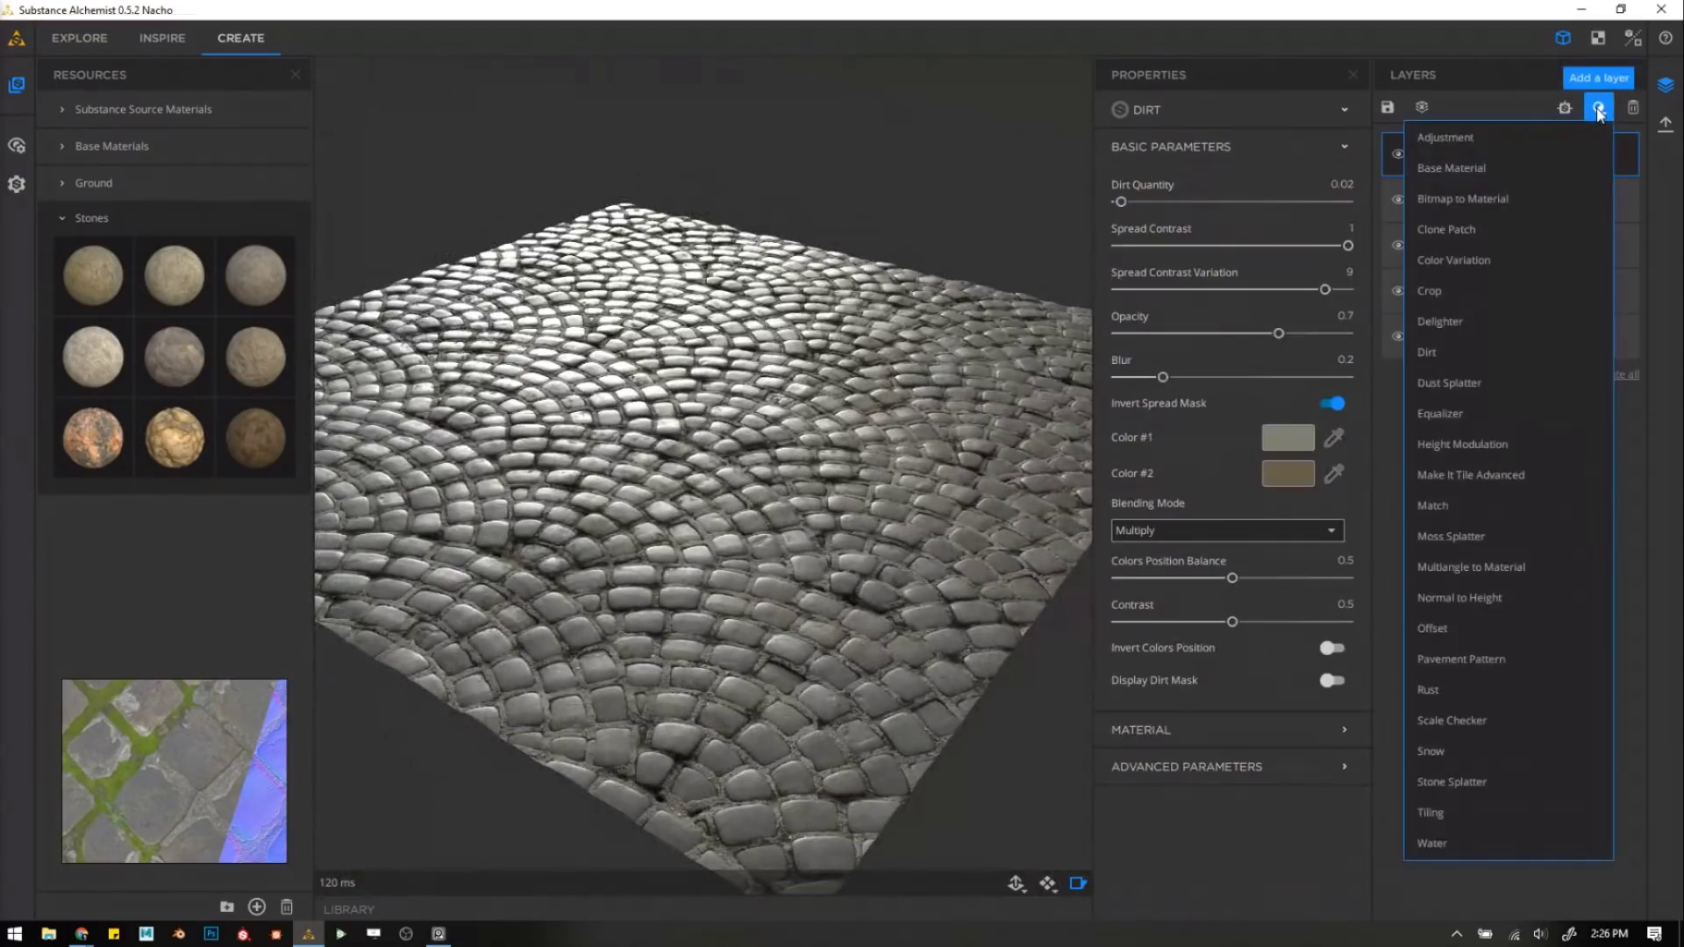
{"action": "left_click", "coordinate": [1458, 444]}
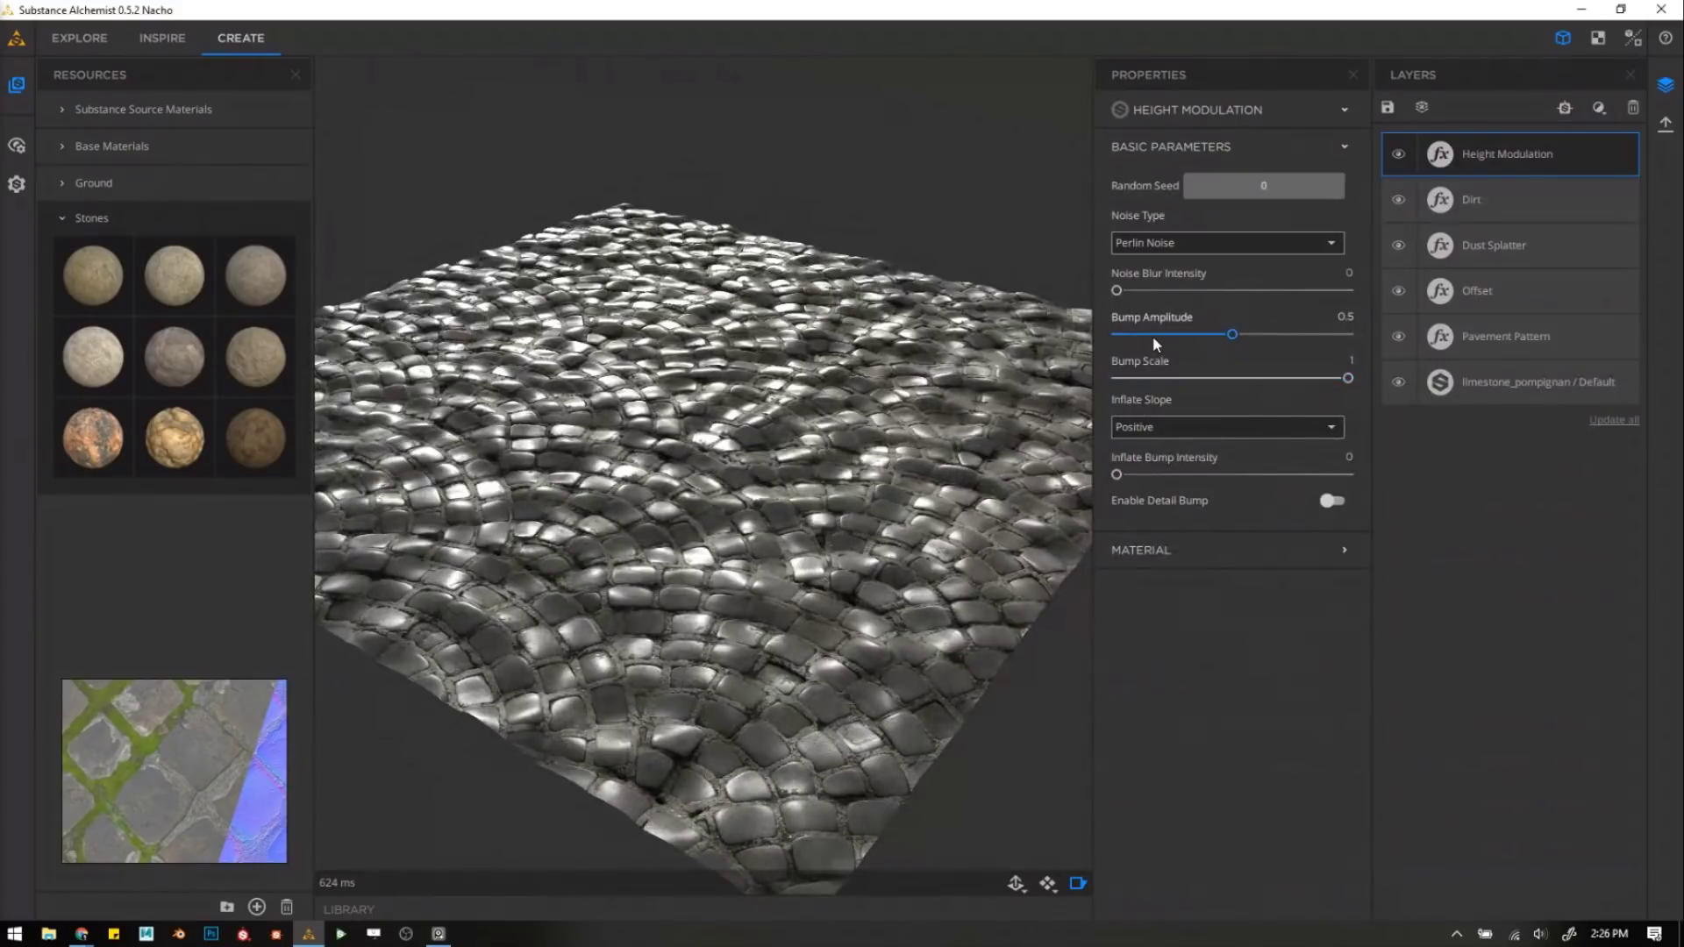
{"action": "mouse_move", "coordinate": [1155, 335]}
{"action": "left_mouse_down"}
{"action": "mouse_move", "coordinate": [1138, 334]}
{"action": "mouse_move", "coordinate": [1133, 378]}
{"action": "mouse_move", "coordinate": [1152, 335]}
{"action": "left_mouse_up"}
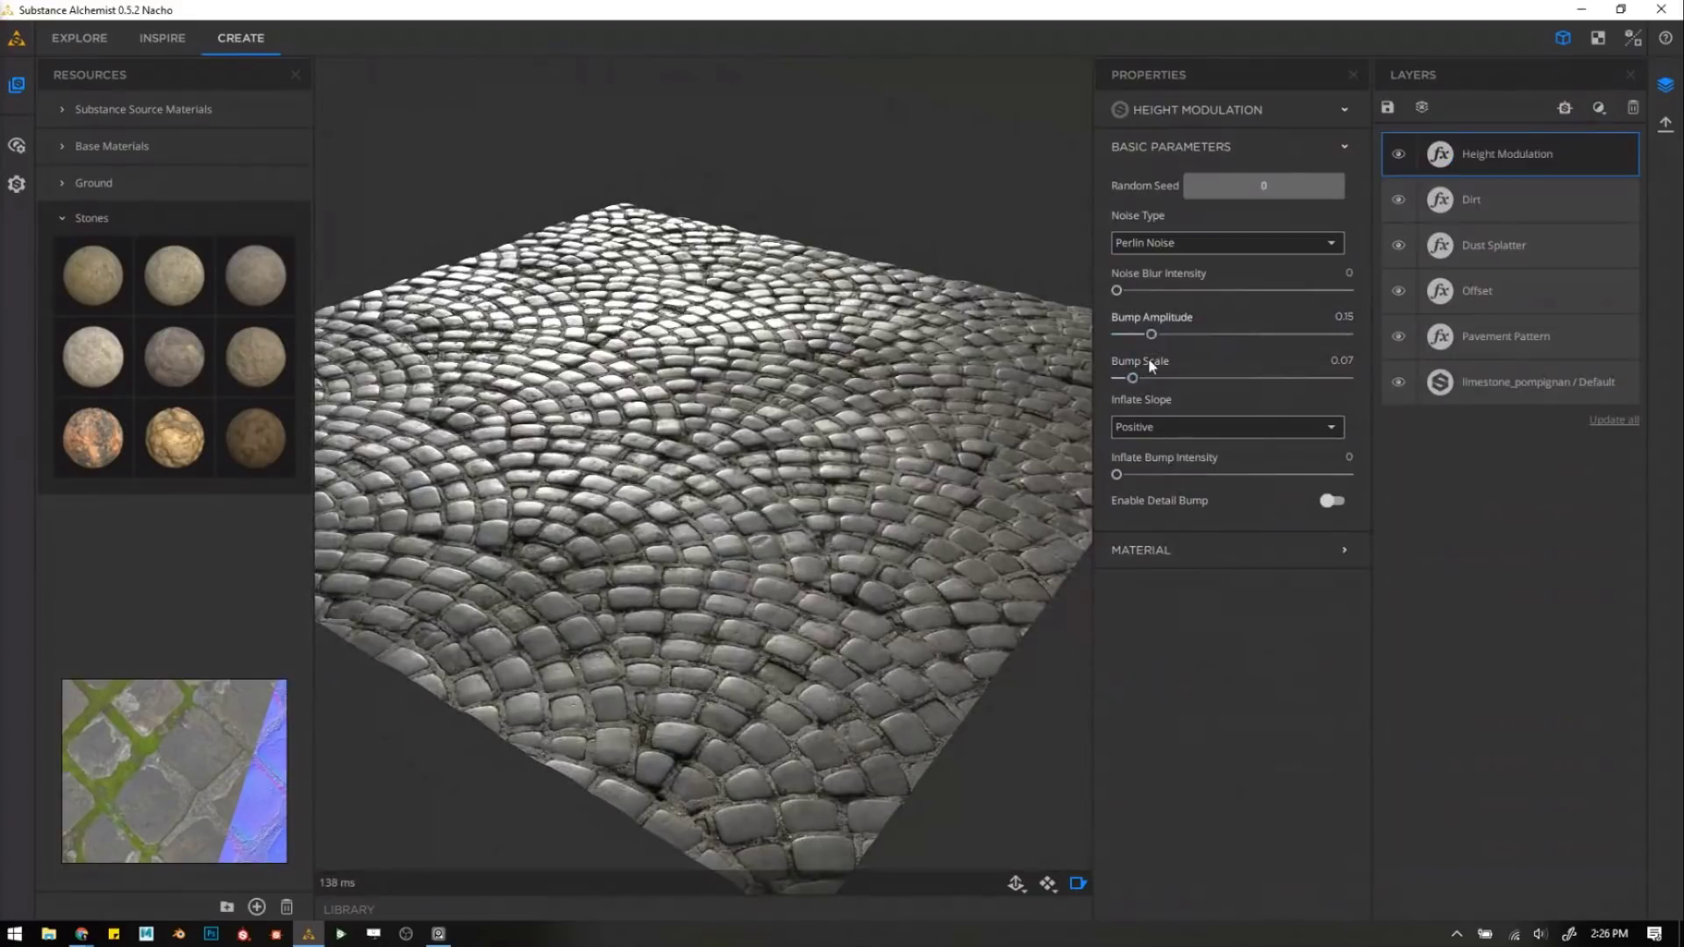
{"action": "left_click_drag", "start_coordinate": [1016, 406], "coordinate": [759, 470]}
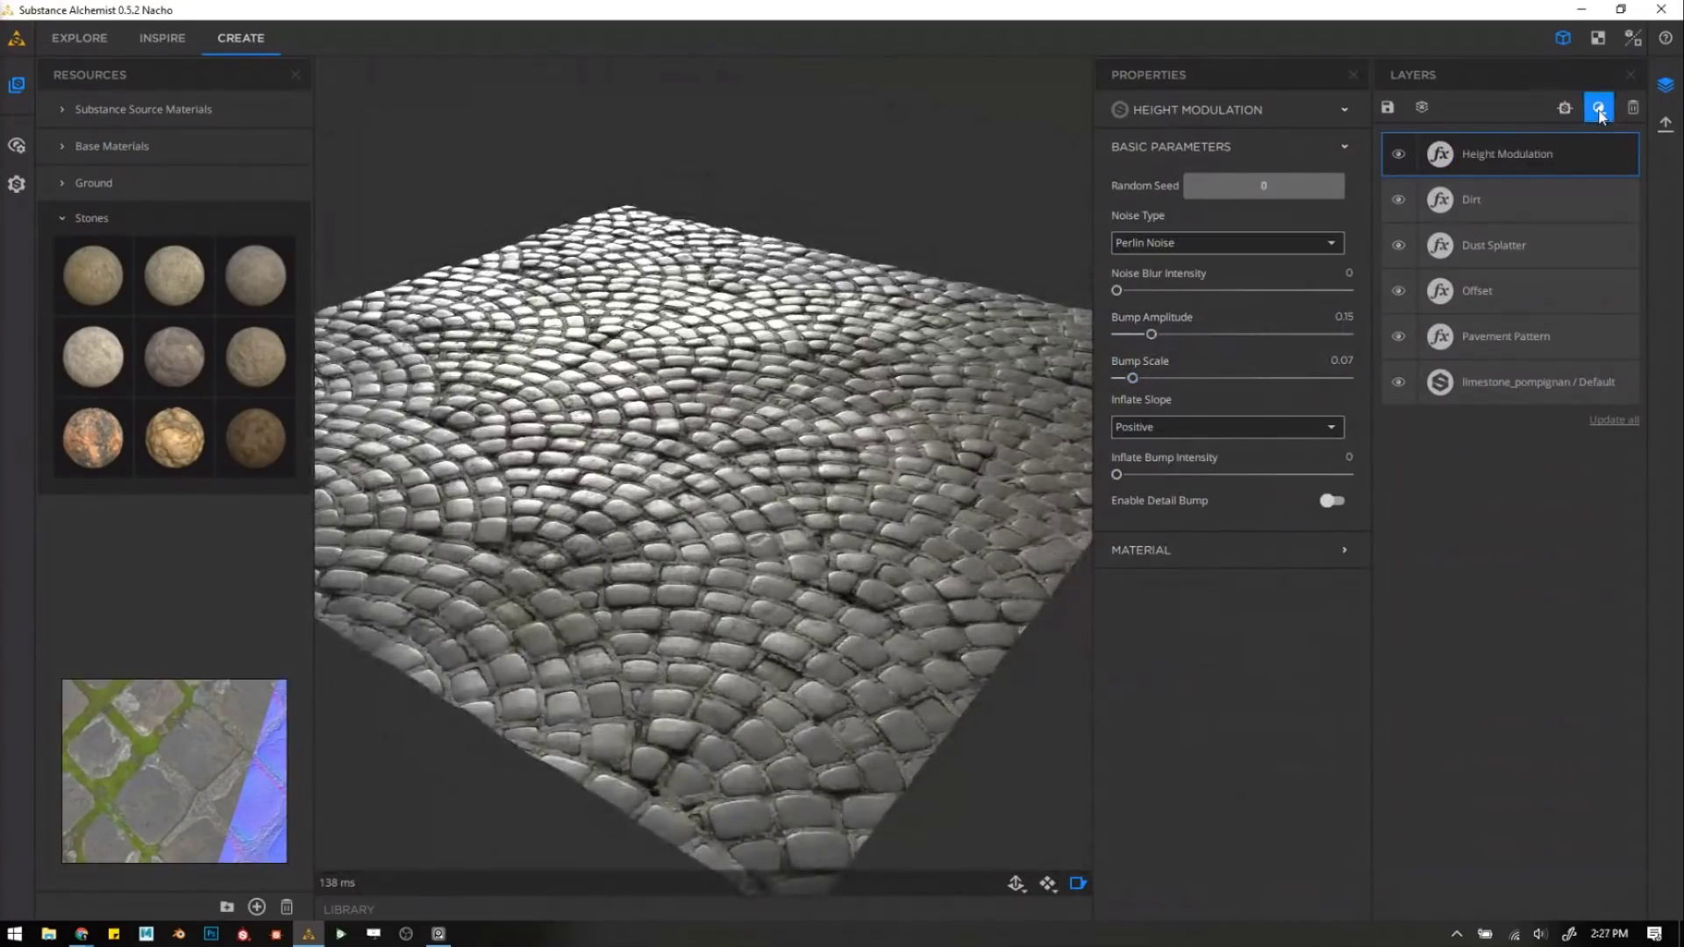
Add a Water filter on top of the stack and set the Height Modulation layer's Bump Amplitude to 0.21.
{"action": "left_click", "coordinate": [1600, 107]}
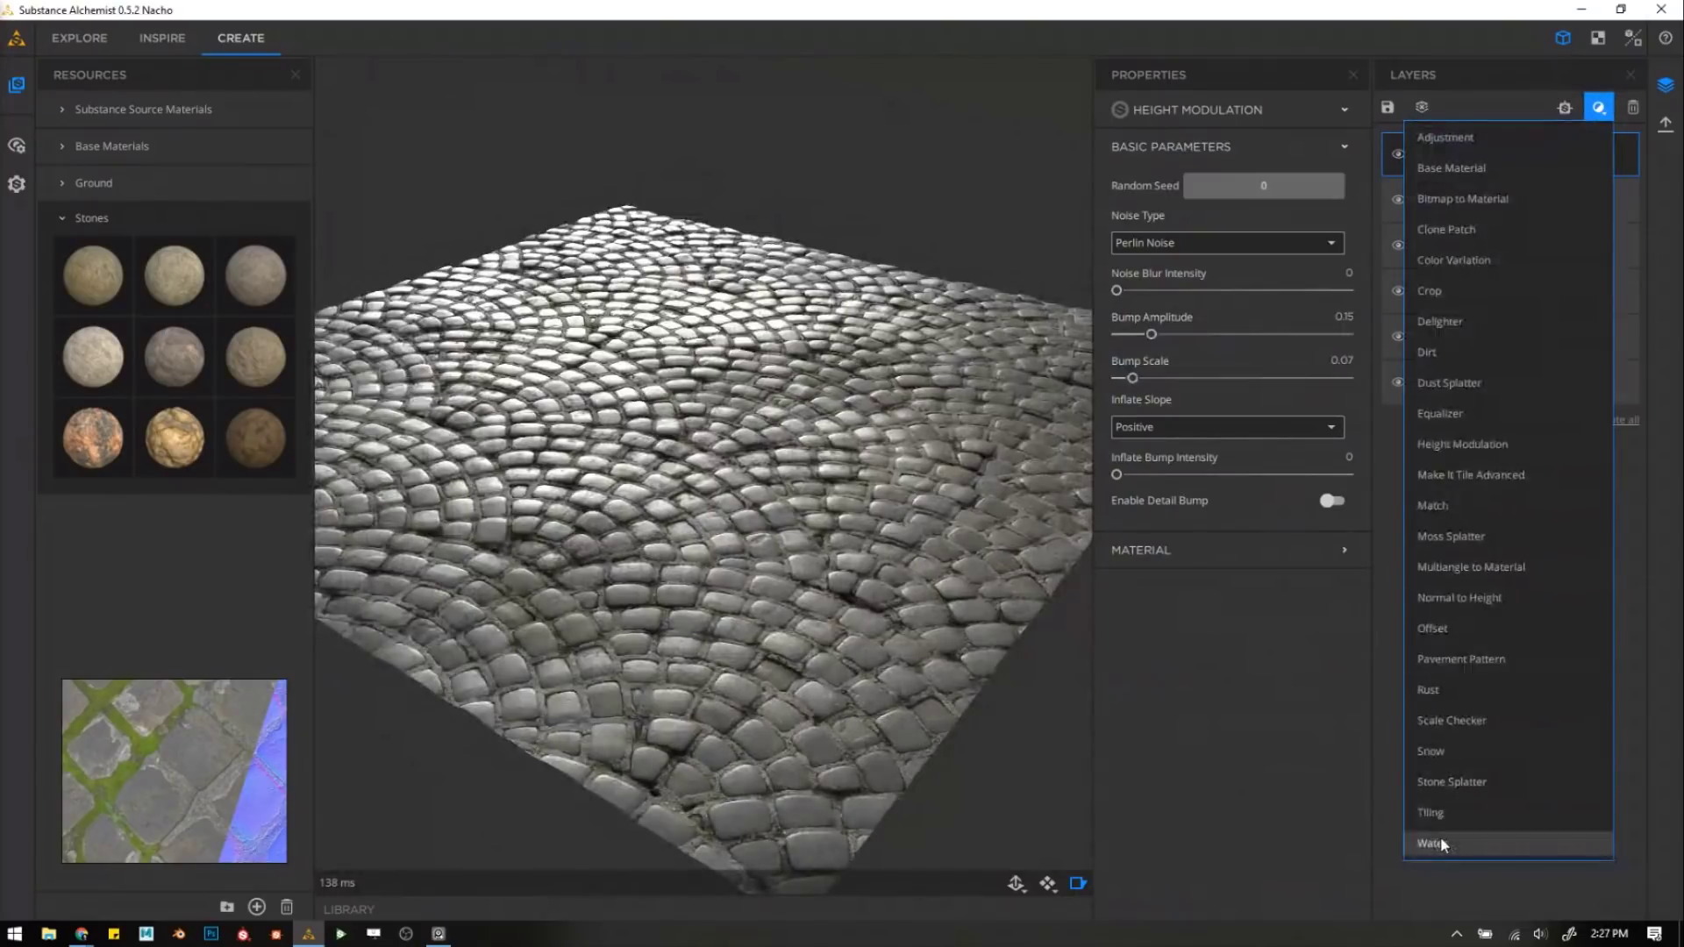
{"action": "left_click", "coordinate": [1439, 843]}
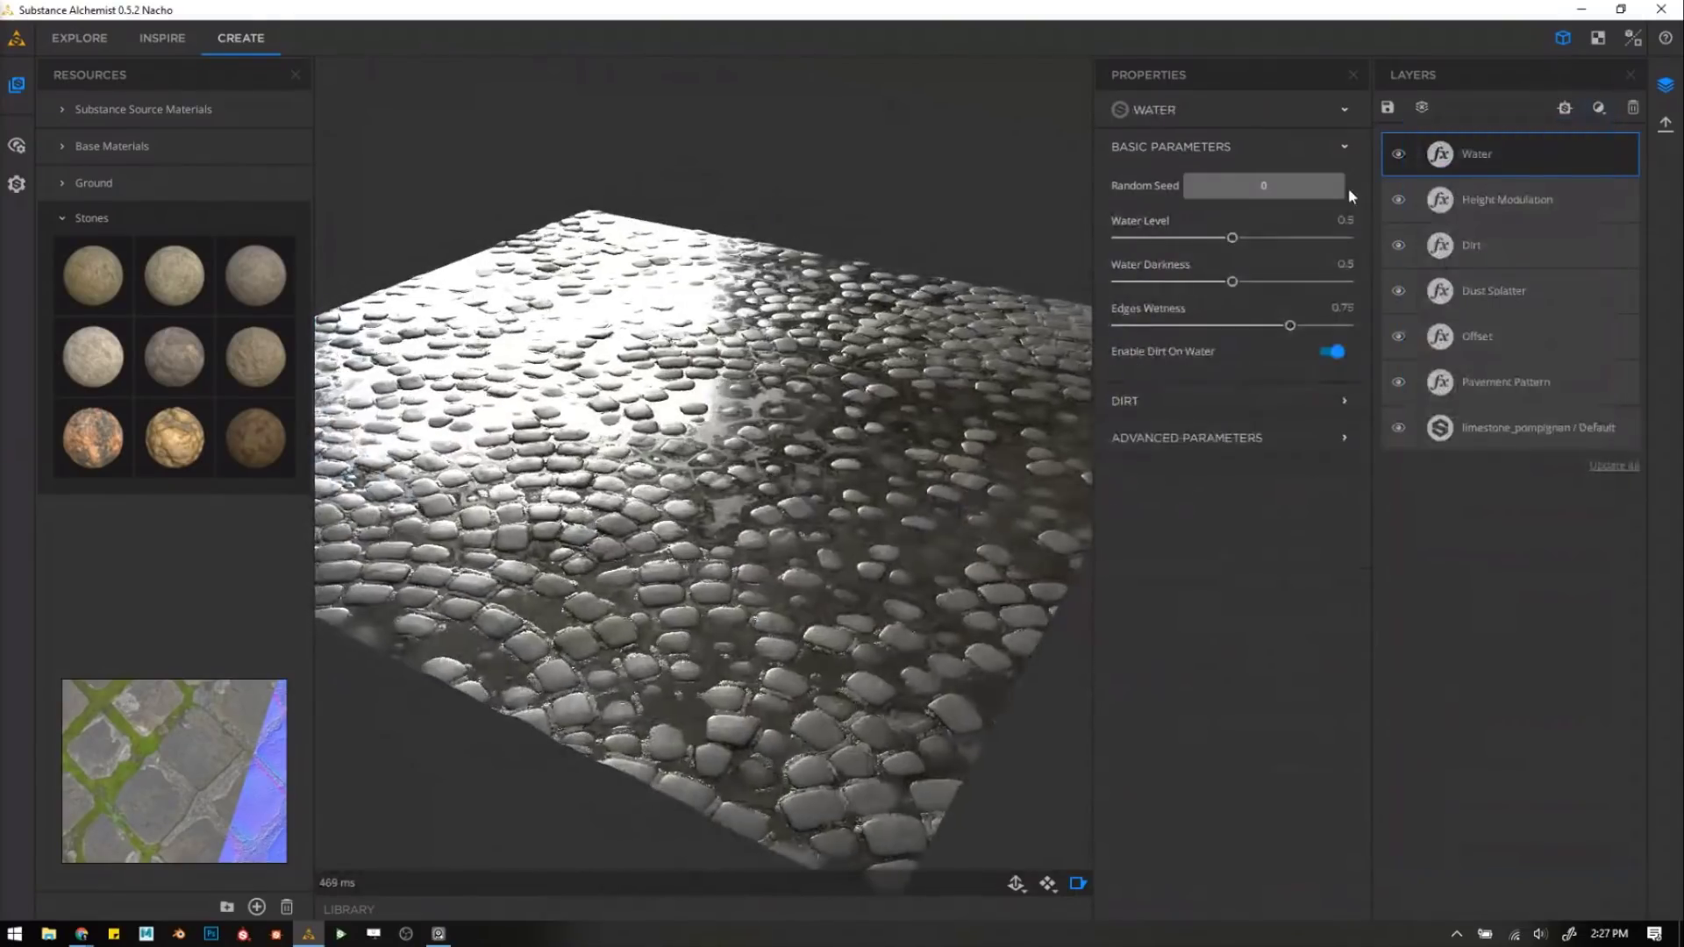
{"action": "left_click", "coordinate": [1406, 217]}
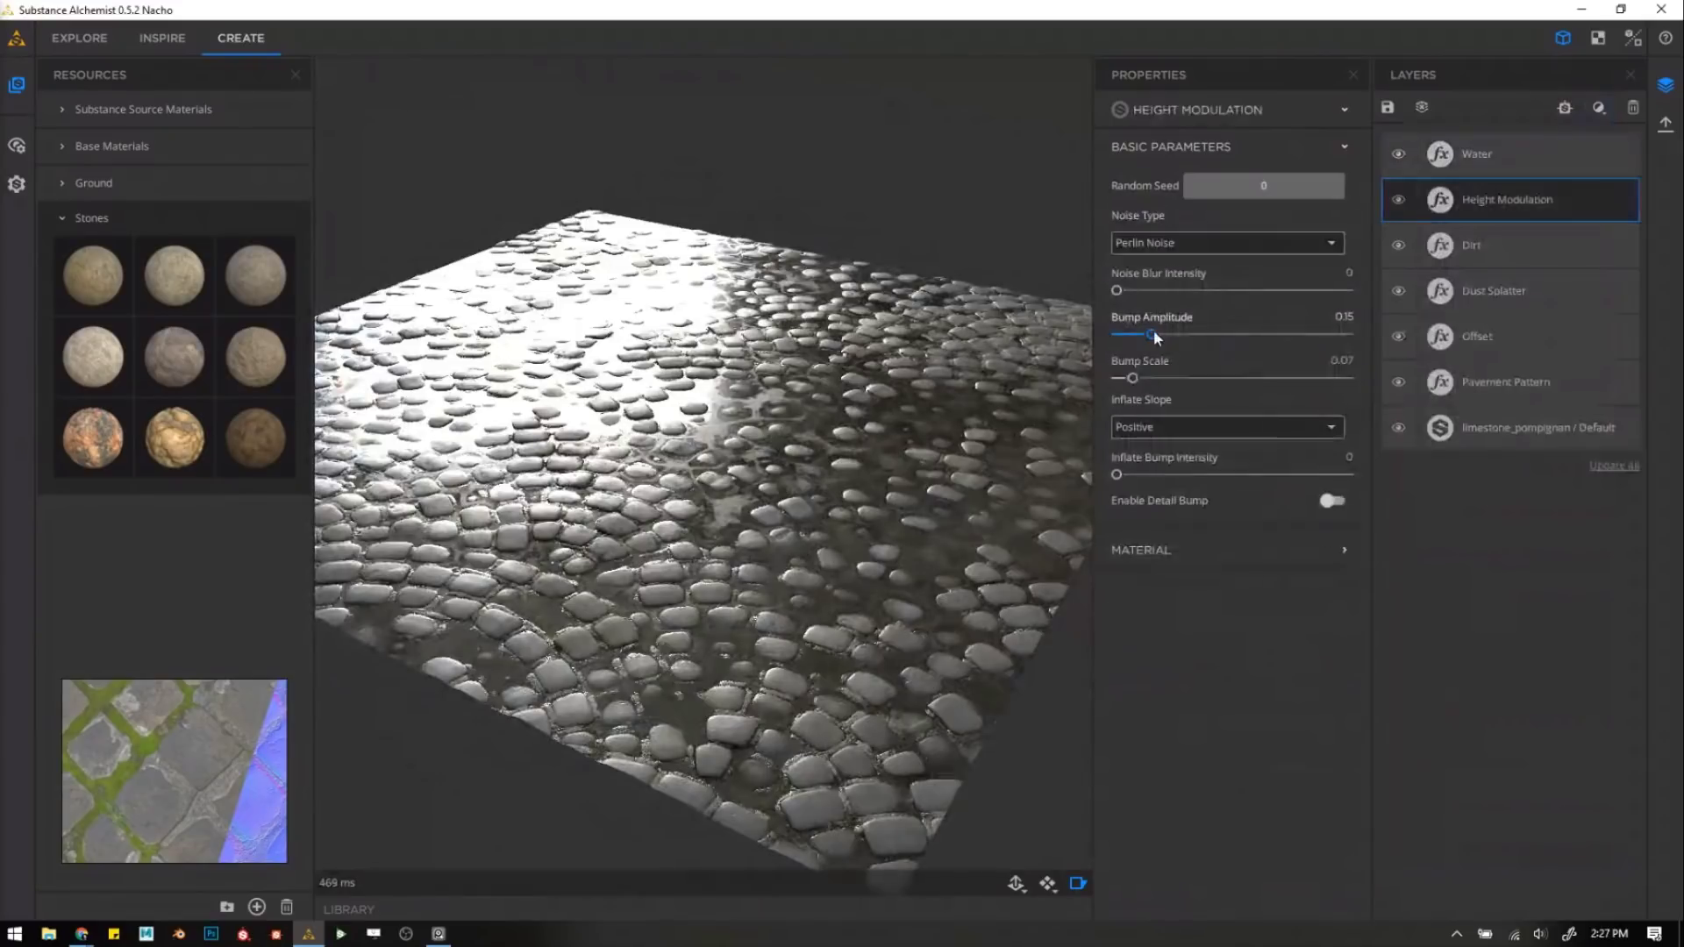
{"action": "left_click_drag", "start_coordinate": [1154, 343], "coordinate": [1166, 343]}
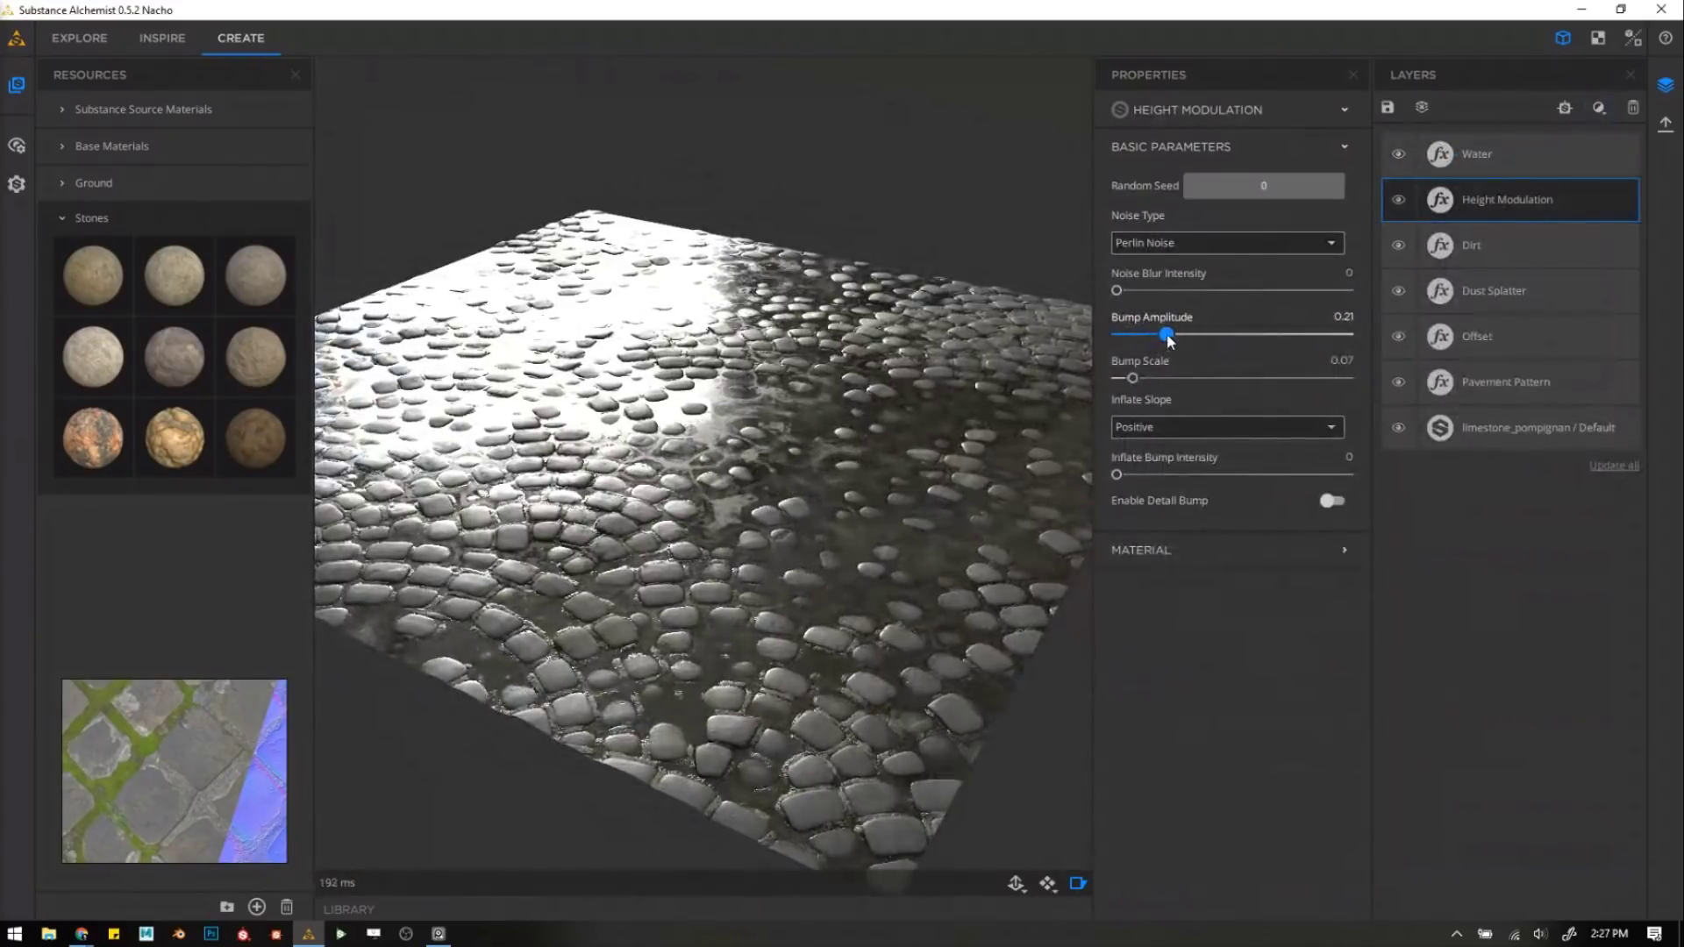
{"action": "left_click_drag", "start_coordinate": [822, 446], "coordinate": [798, 449]}
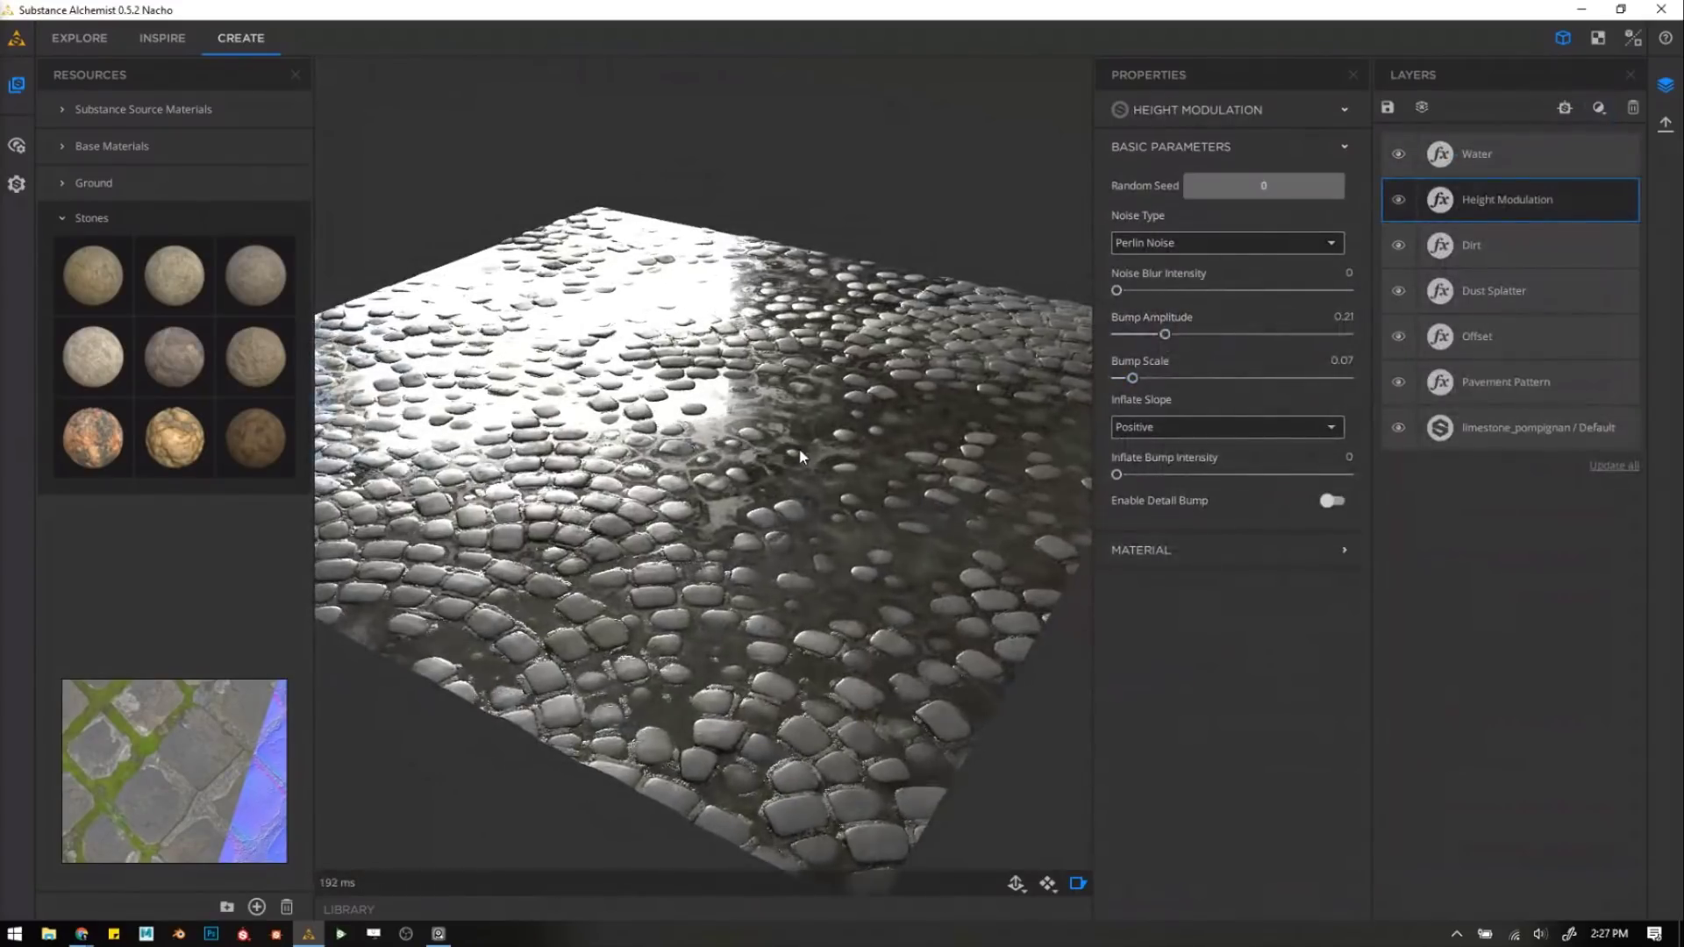
Set the Water layer's Water Level to 0.34 so that only small puddles remain between the stones.
{"action": "left_click", "coordinate": [1503, 160]}
{"action": "left_click_drag", "start_coordinate": [808, 413], "coordinate": [864, 473]}
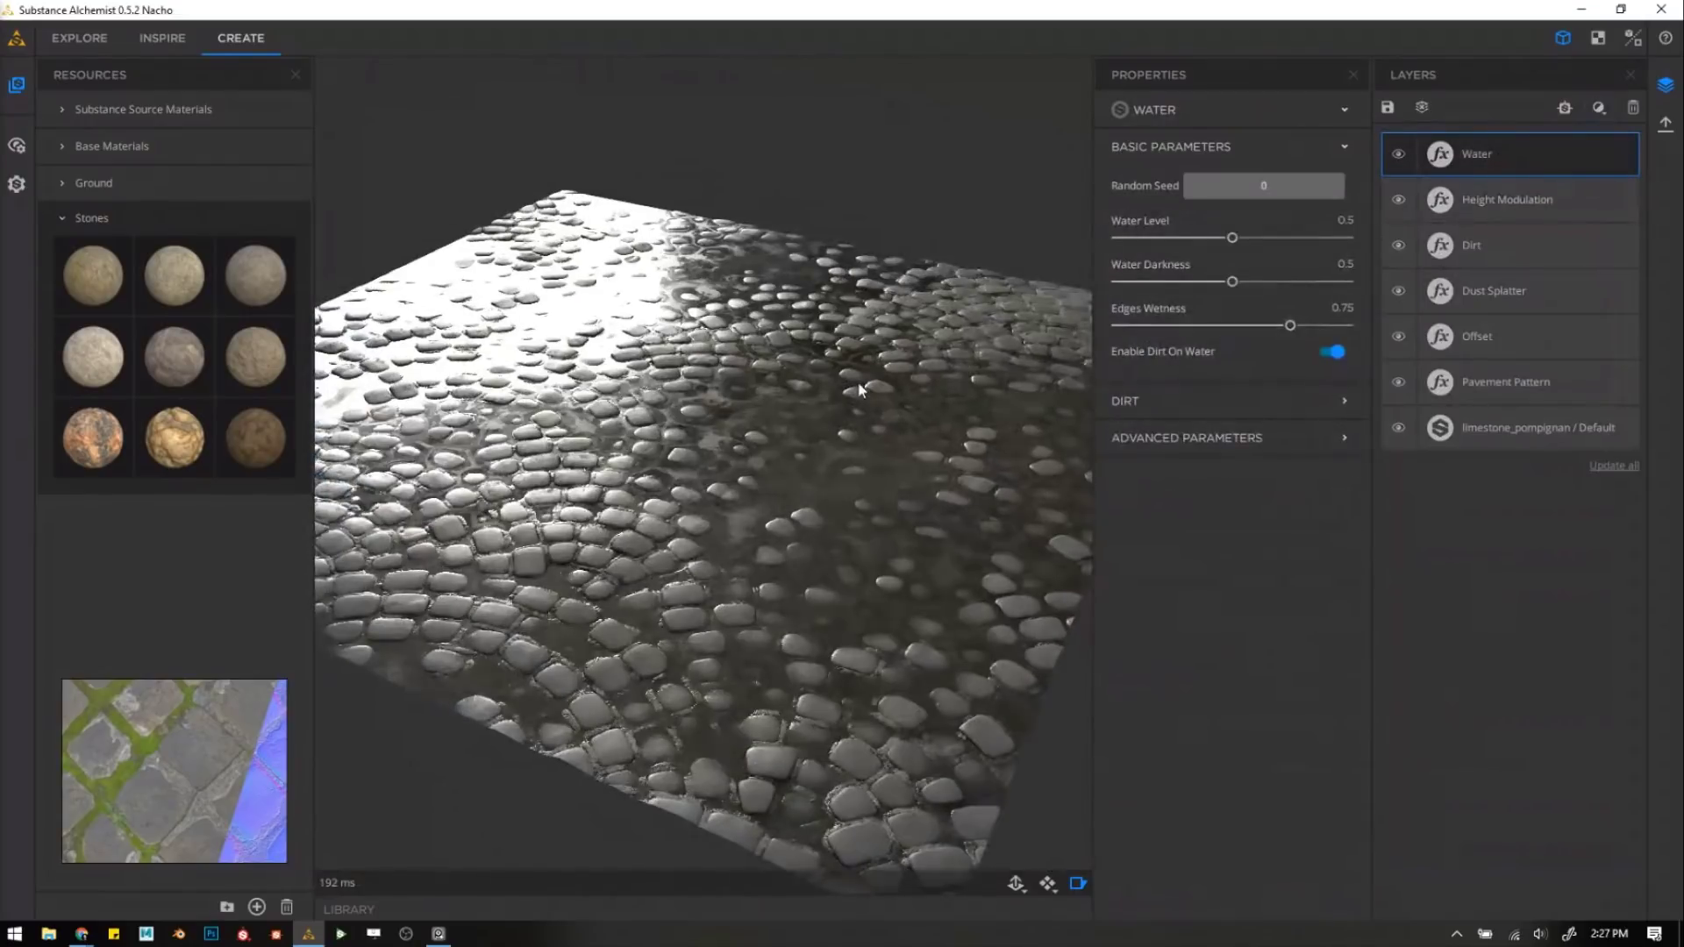
{"action": "left_click_drag", "start_coordinate": [809, 394], "coordinate": [797, 390]}
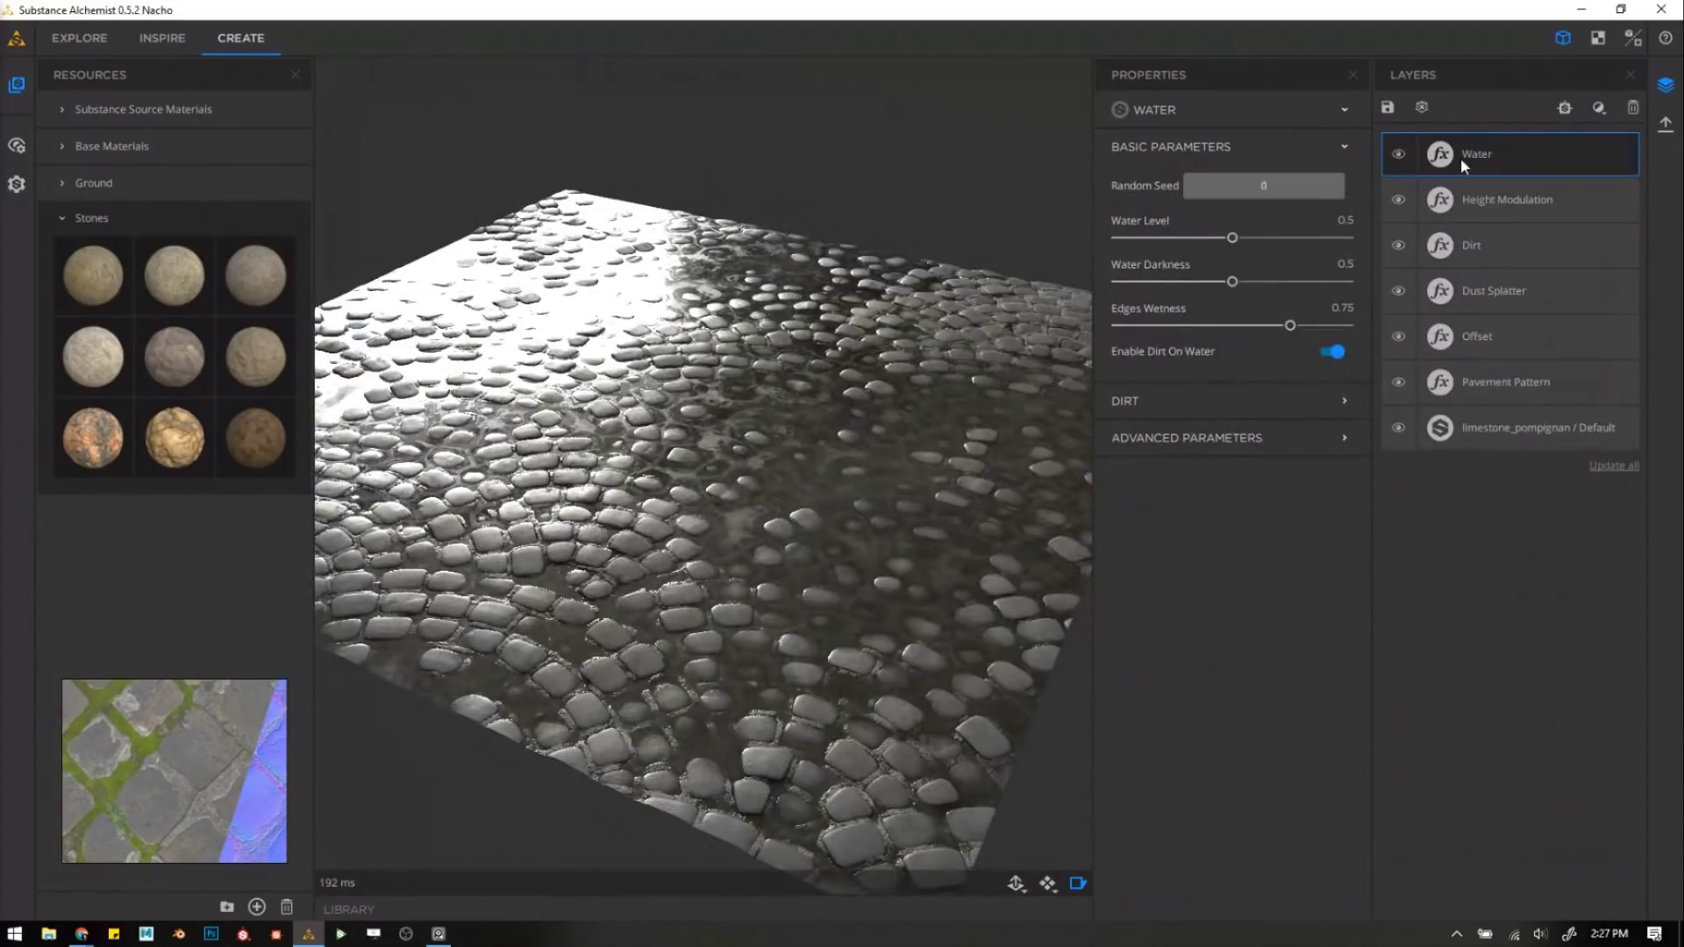
{"action": "left_click_drag", "start_coordinate": [1216, 238], "coordinate": [1196, 238]}
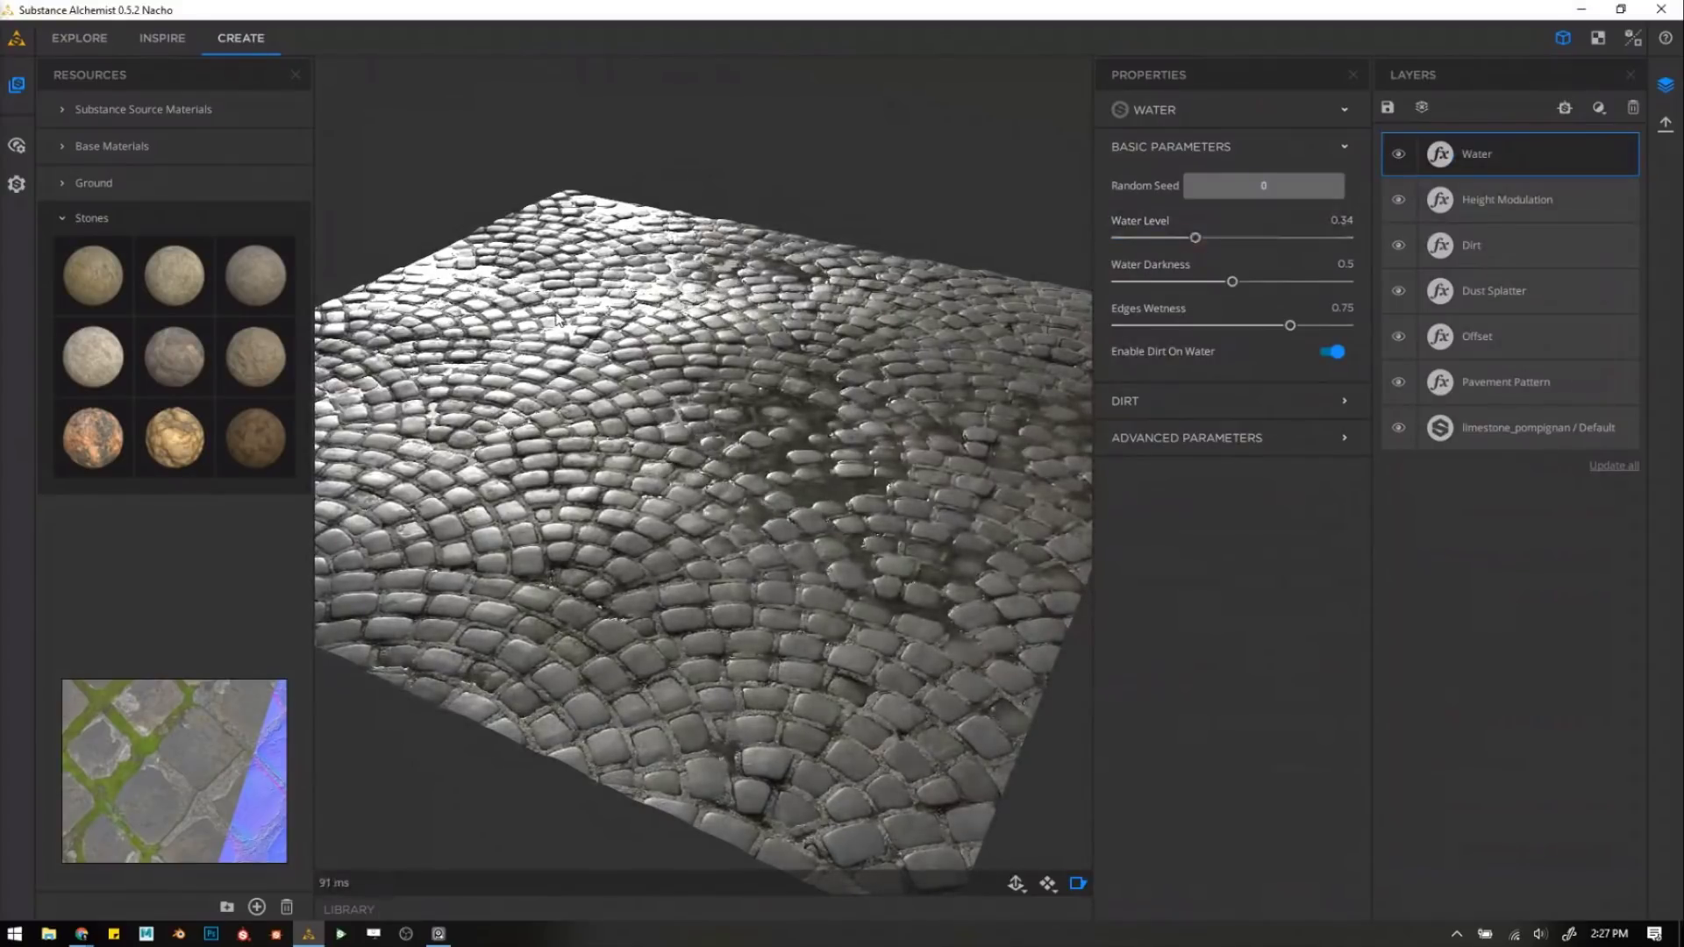
{"action": "left_click_drag", "start_coordinate": [1063, 521], "coordinate": [1031, 530]}
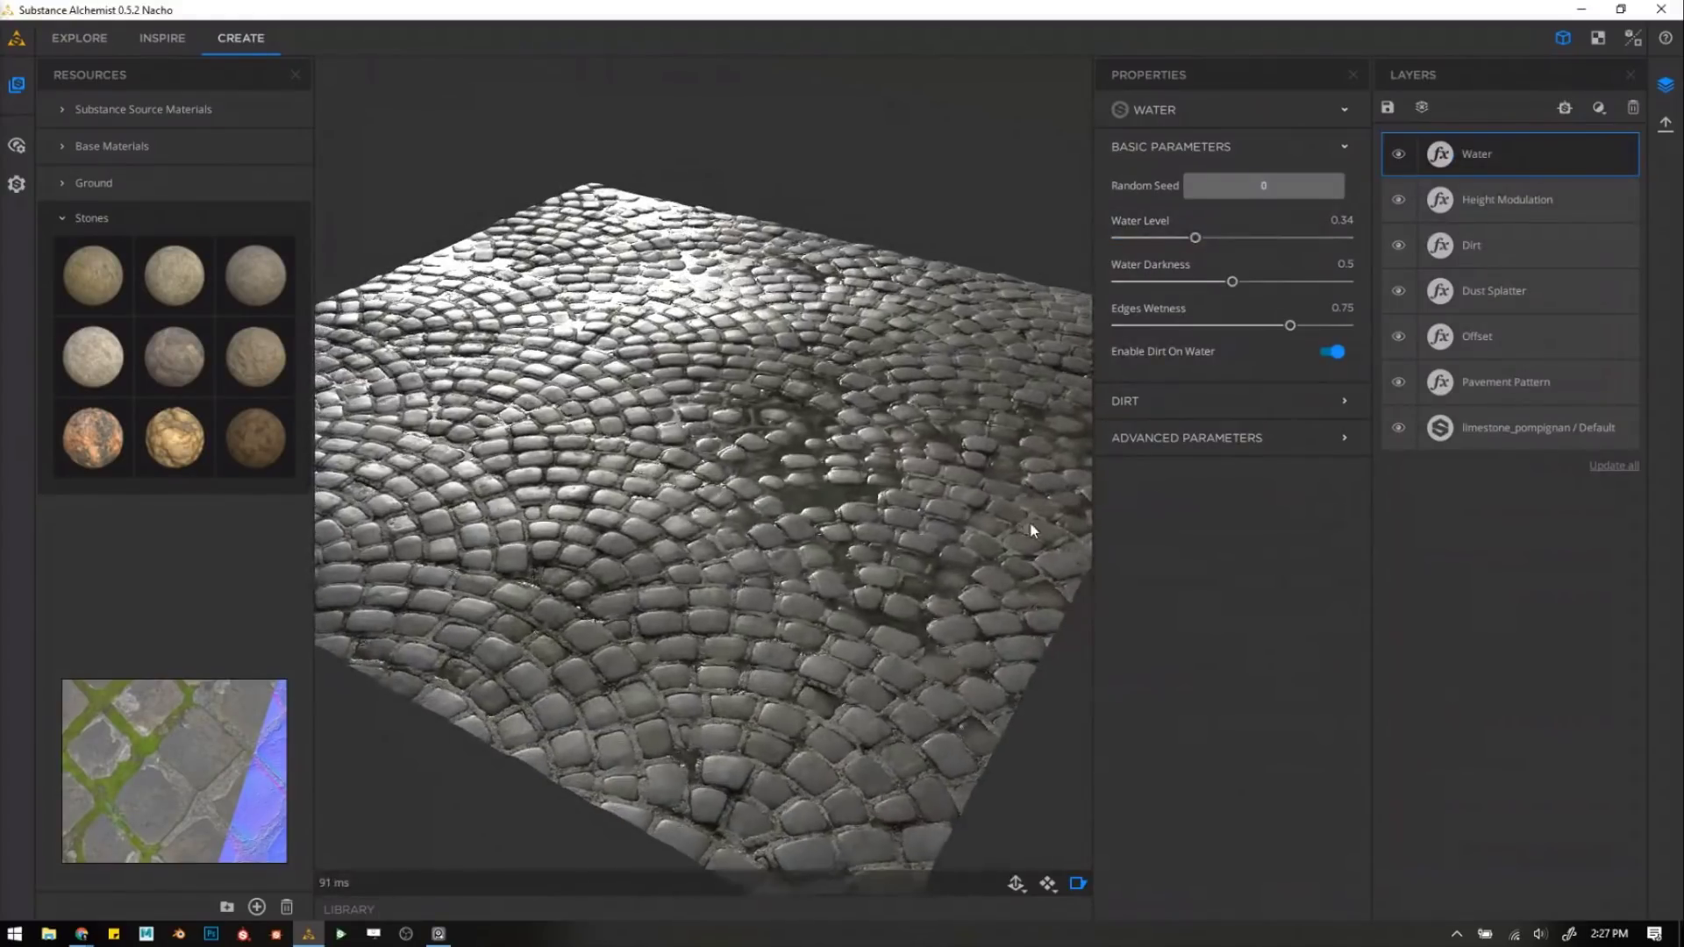
Randomize the Height Modulation layer's Random Seed to 6332 and inspect the new puddle distribution up close.
{"action": "left_click", "coordinate": [1507, 199]}
{"action": "left_click", "coordinate": [1293, 180]}
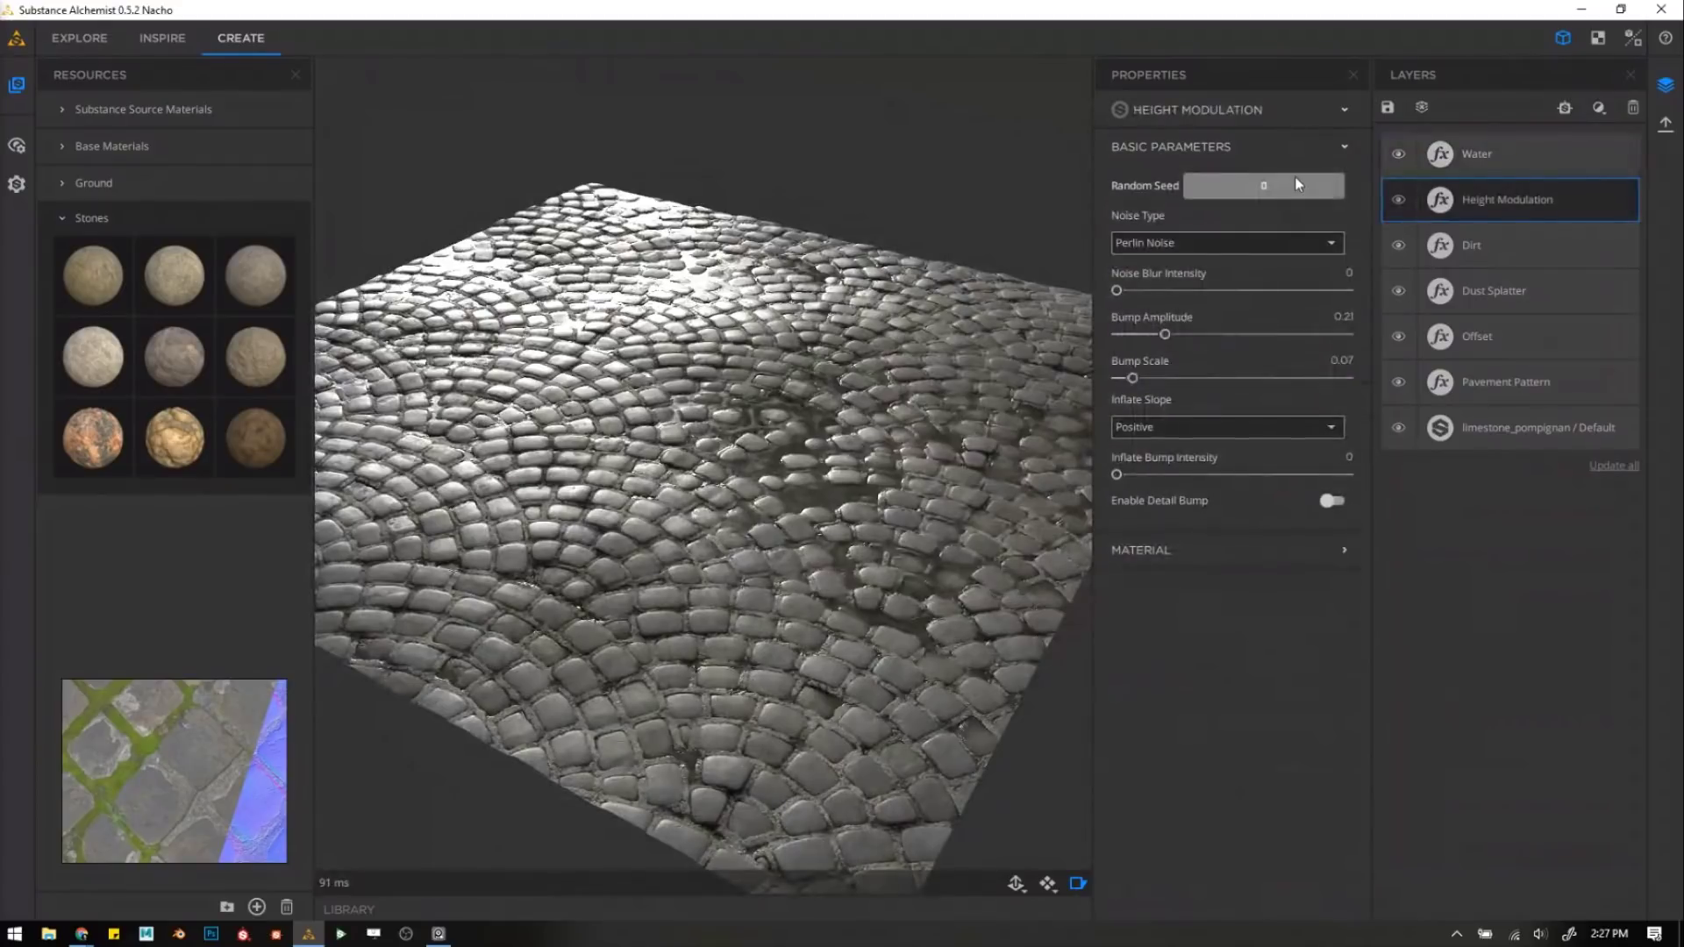
{"action": "left_click", "coordinate": [1288, 178]}
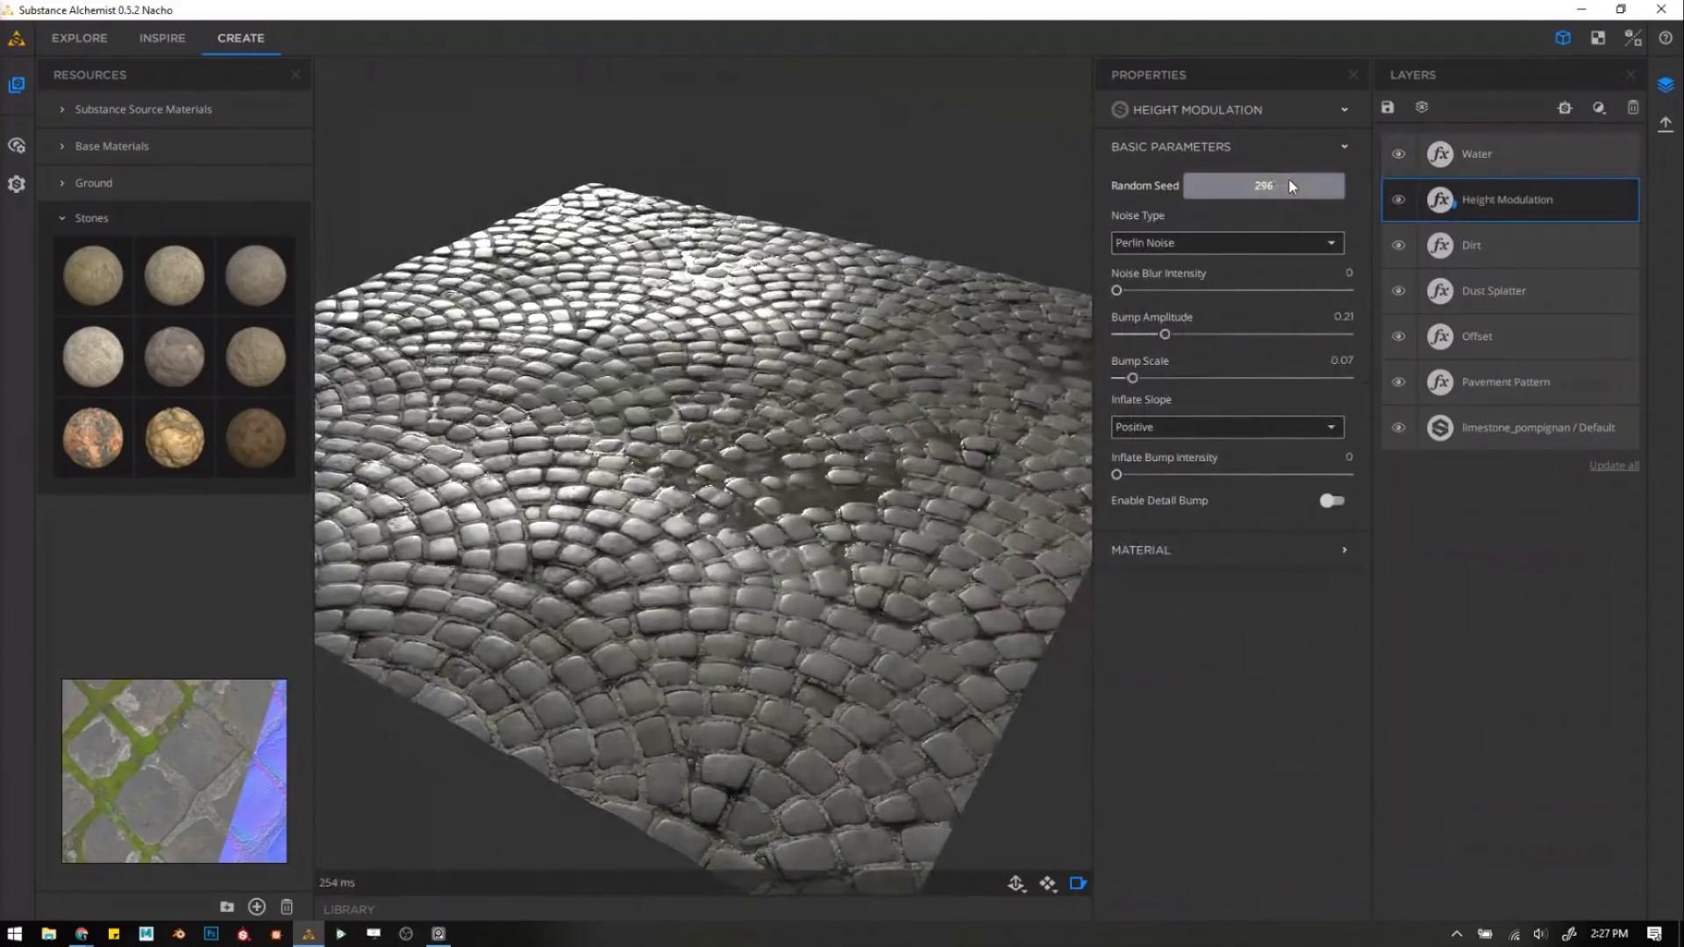
{"action": "left_click", "coordinate": [1288, 179]}
{"action": "mouse_move", "coordinate": [729, 422]}
{"action": "left_mouse_down"}
{"action": "mouse_move", "coordinate": [737, 444]}
{"action": "mouse_move", "coordinate": [774, 447]}
{"action": "mouse_move", "coordinate": [730, 456]}
{"action": "left_mouse_up"}
{"action": "scroll", "coordinate": [729, 457], "scroll_direction": "down", "scroll_amount": 3}
{"action": "scroll", "coordinate": [731, 435], "scroll_direction": "up", "scroll_amount": 4}
{"action": "scroll", "coordinate": [732, 436], "scroll_direction": "up", "scroll_amount": 3}
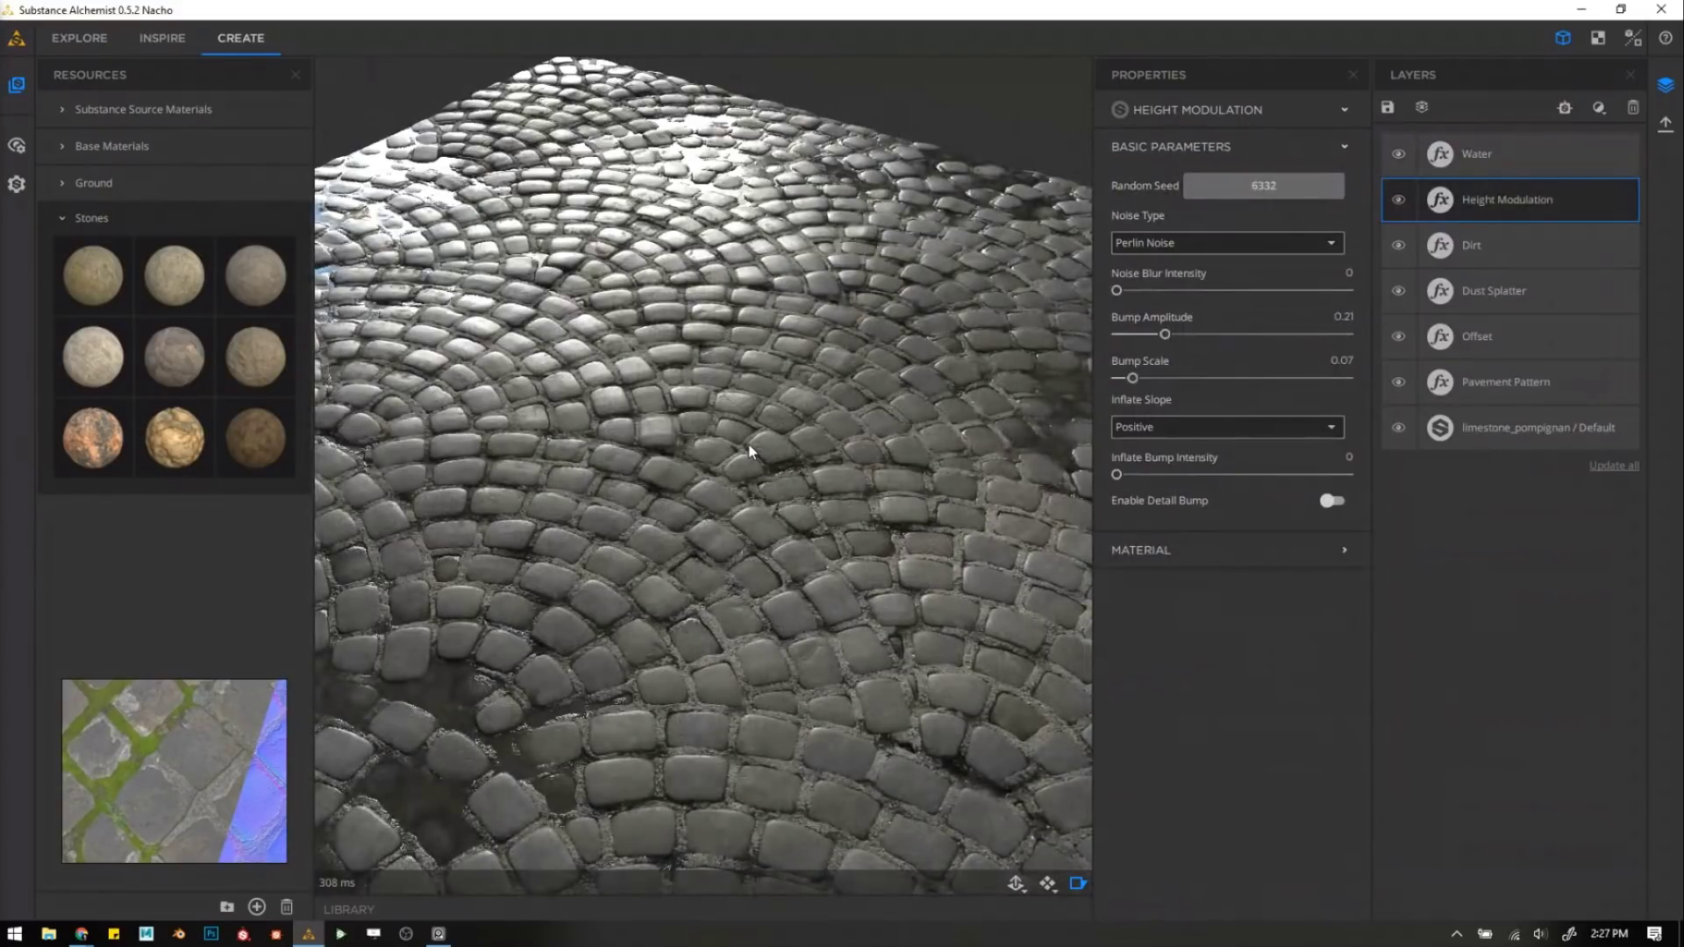
{"action": "scroll", "coordinate": [700, 496], "scroll_direction": "down", "scroll_amount": 5}
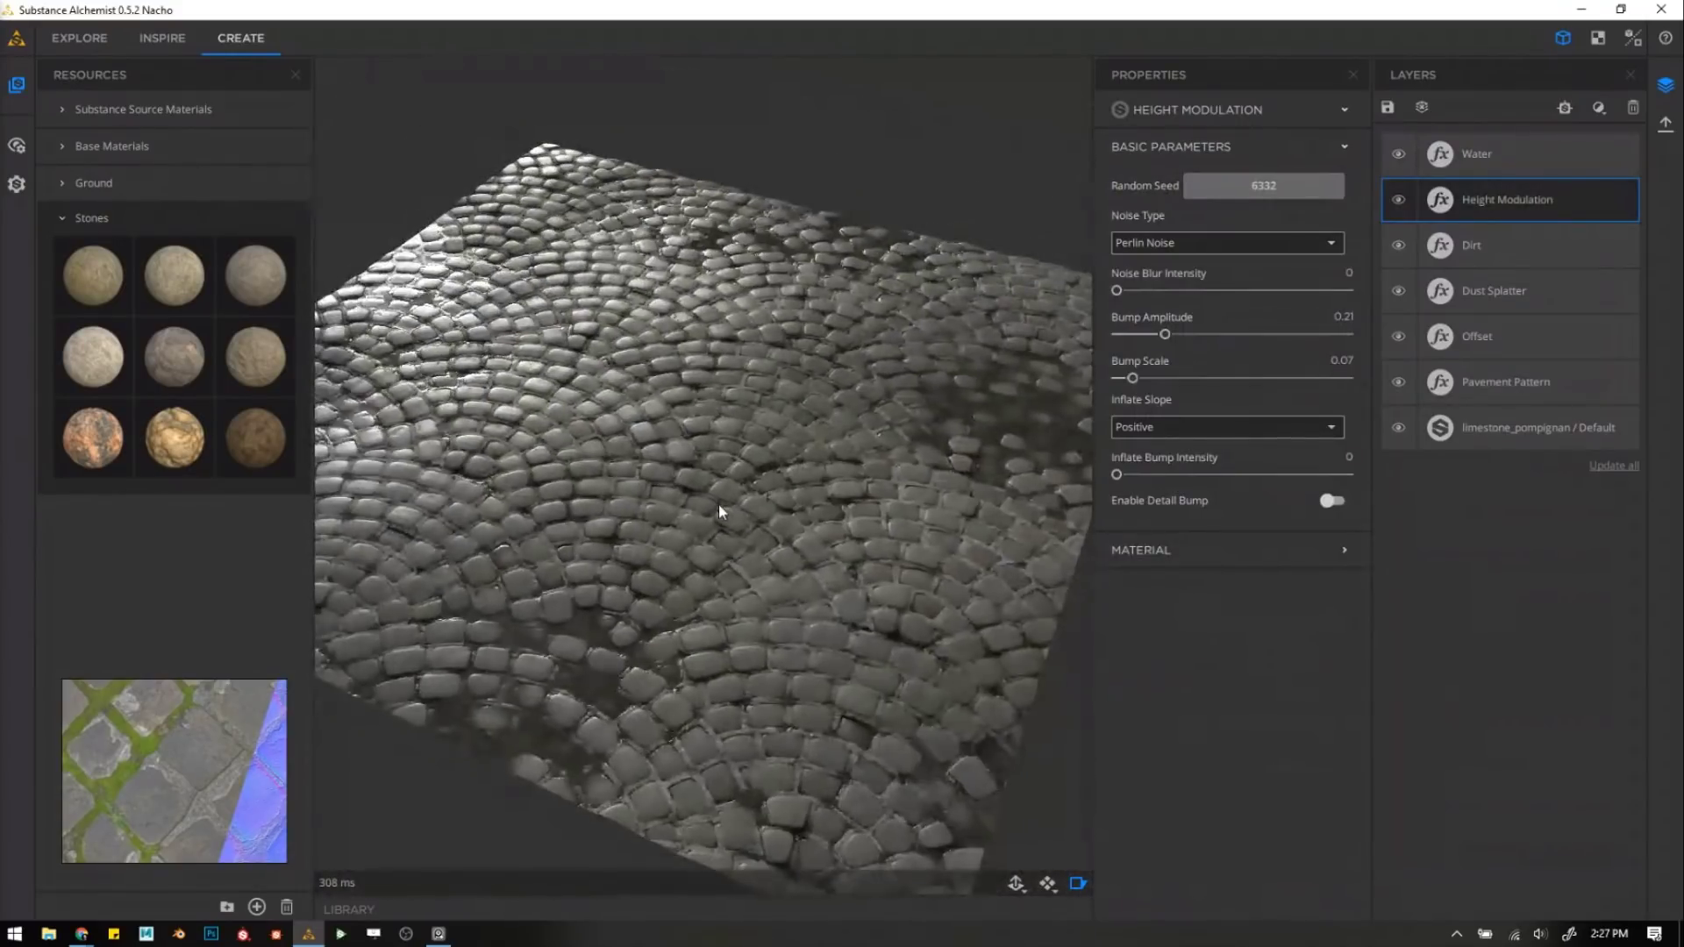
{"action": "left_click_drag", "start_coordinate": [710, 506], "coordinate": [695, 480]}
{"action": "scroll", "coordinate": [697, 479], "scroll_direction": "up", "scroll_amount": 4}
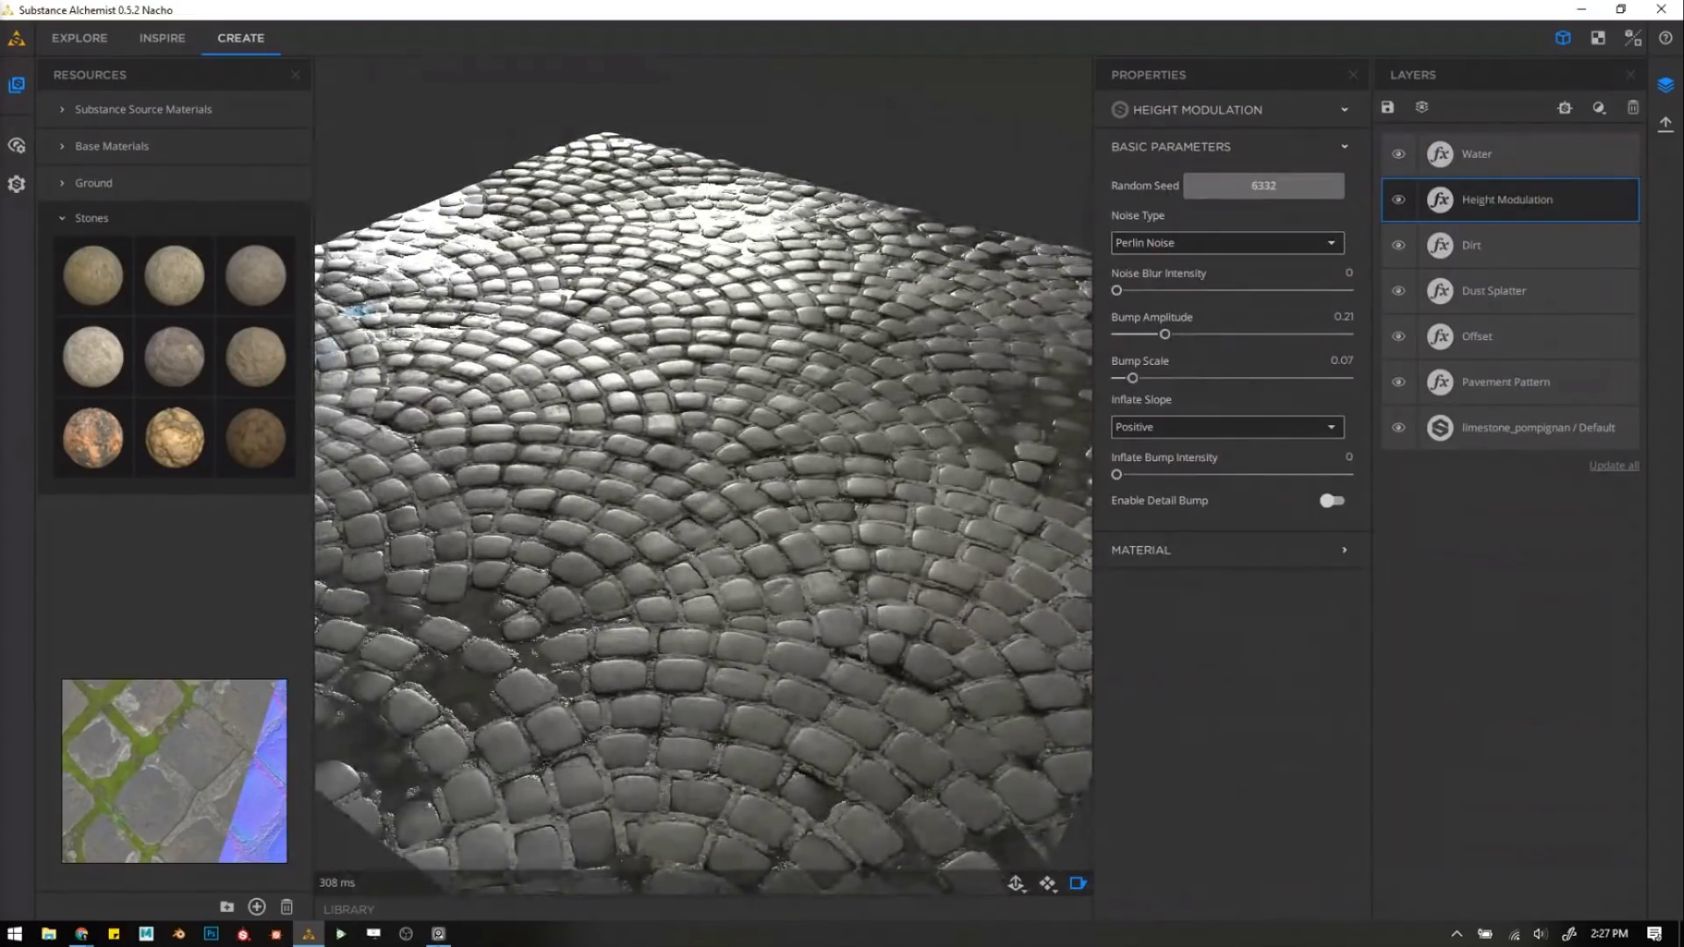
Open the library and save the material to the collection folder with the name "pavement".
{"action": "left_click", "coordinate": [452, 908]}
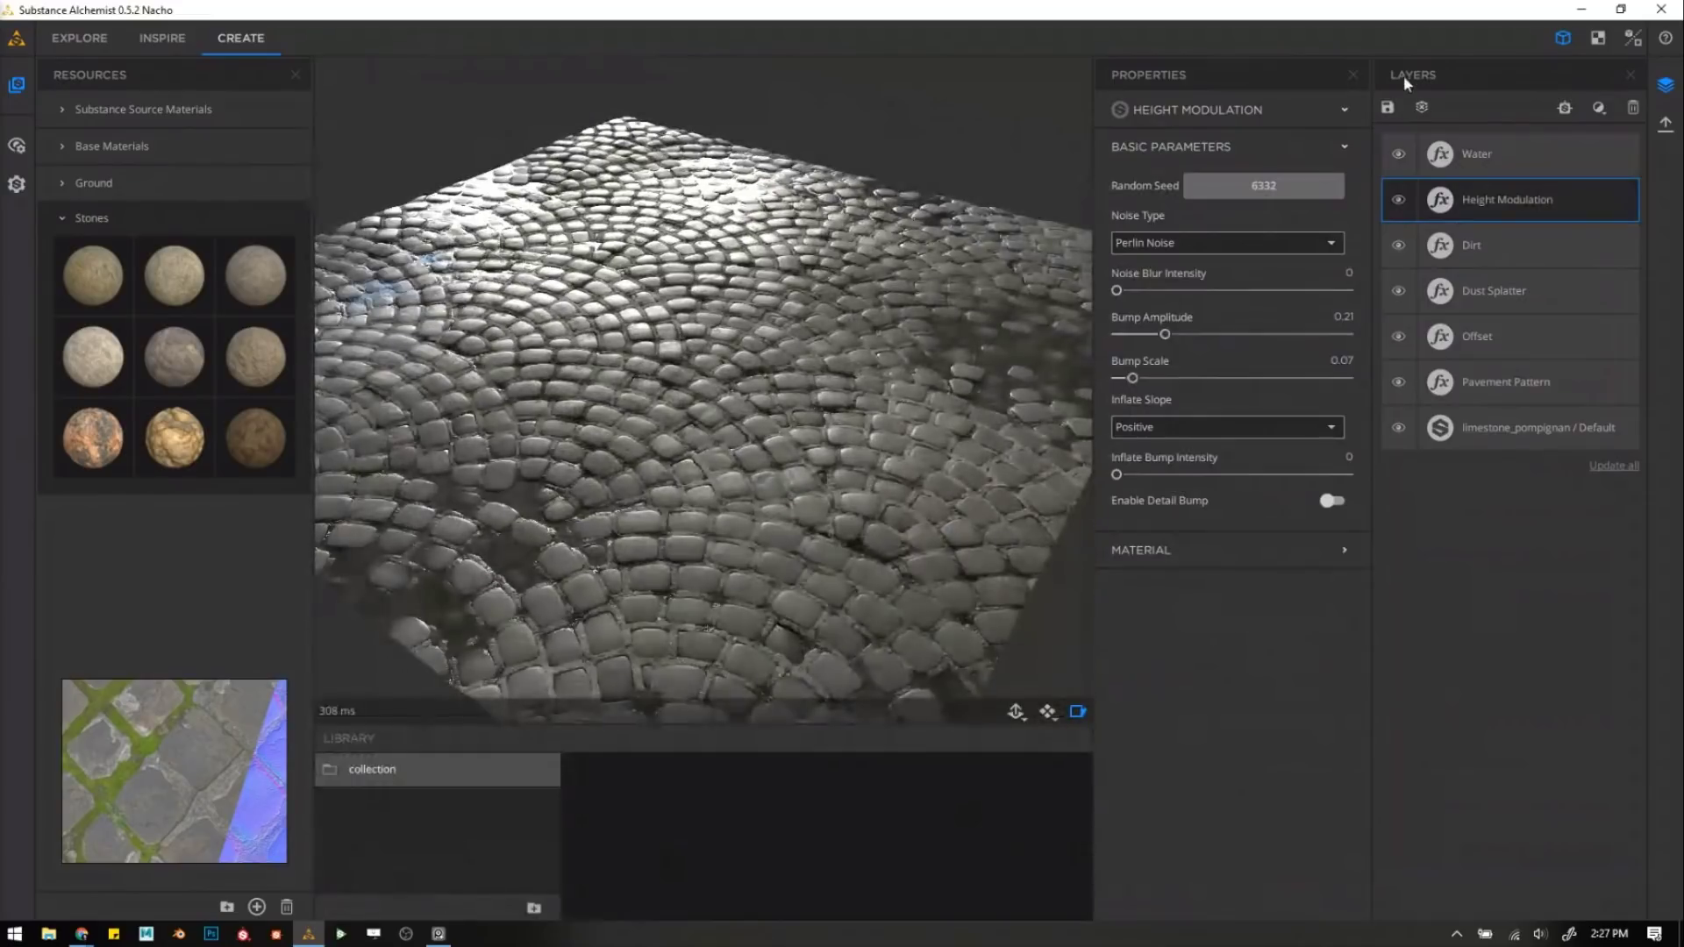
{"action": "left_click", "coordinate": [1388, 107]}
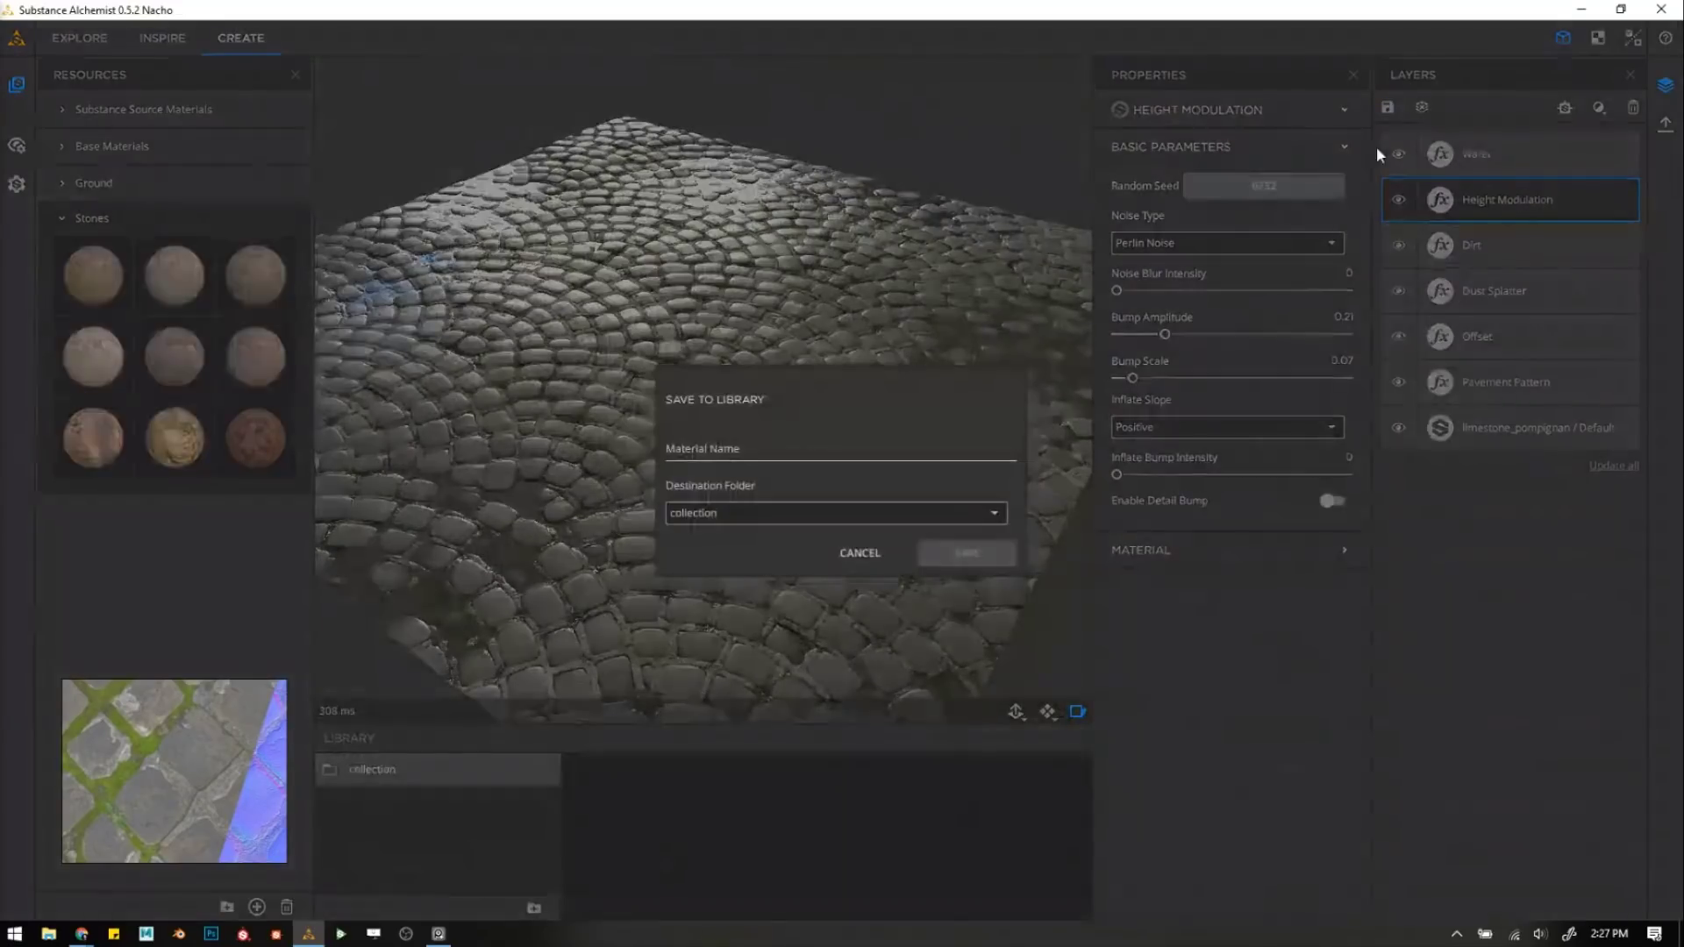
{"action": "left_click", "coordinate": [763, 451]}
{"action": "type", "text": "pavement"}
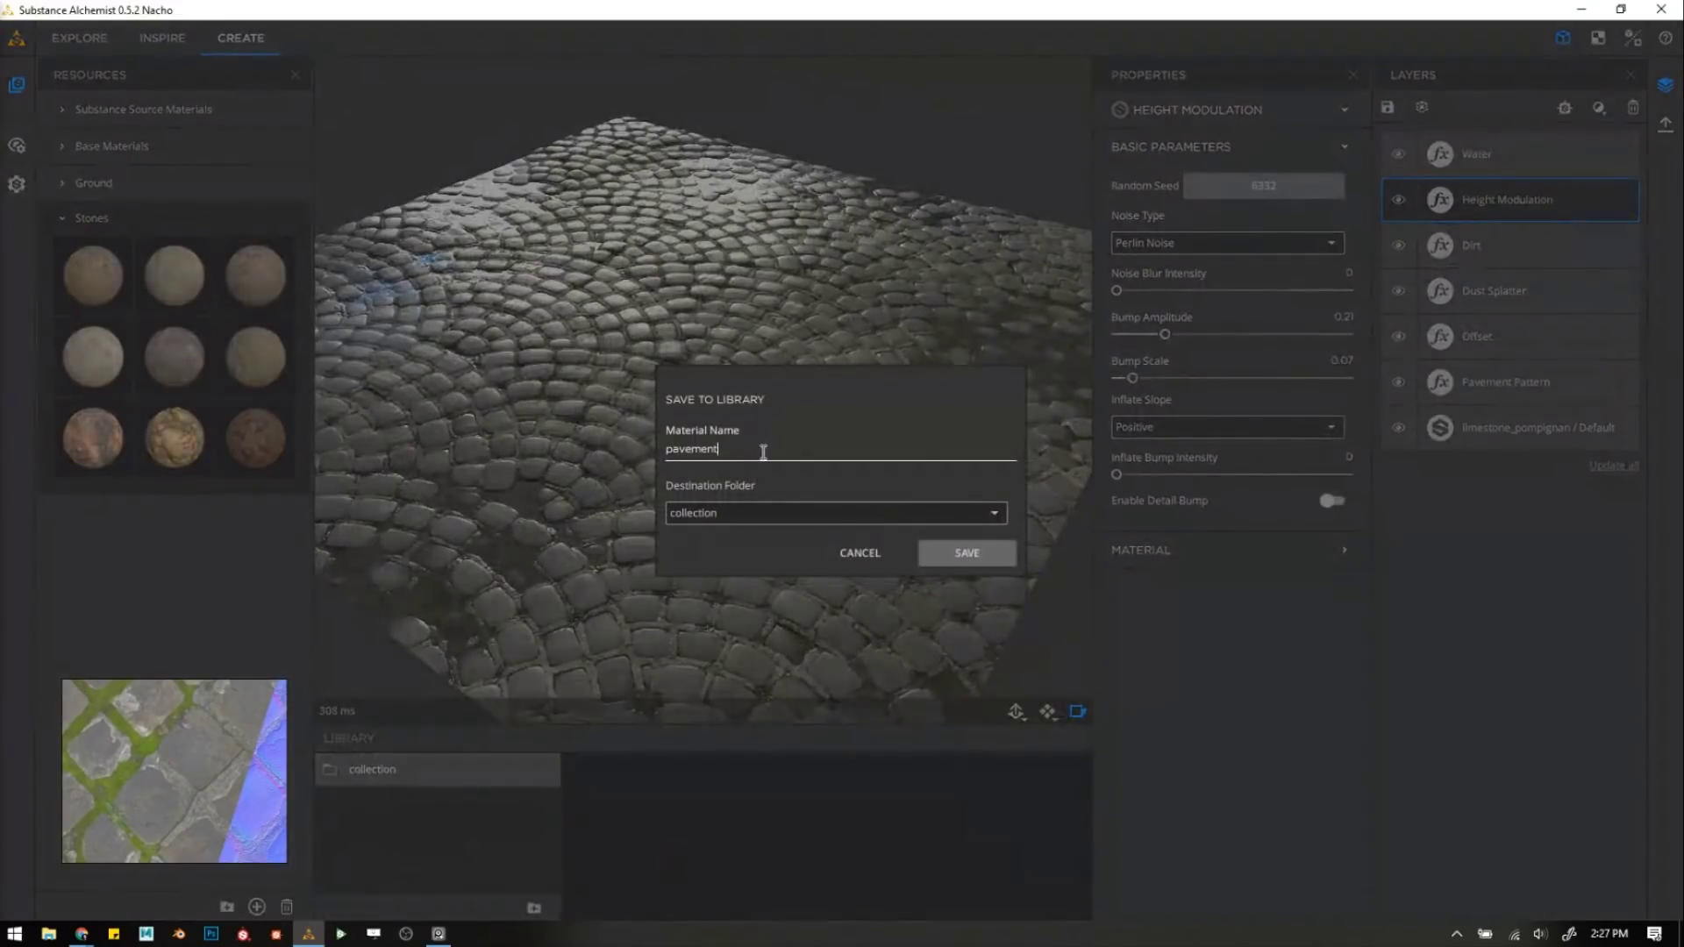
{"action": "left_click", "coordinate": [967, 553]}
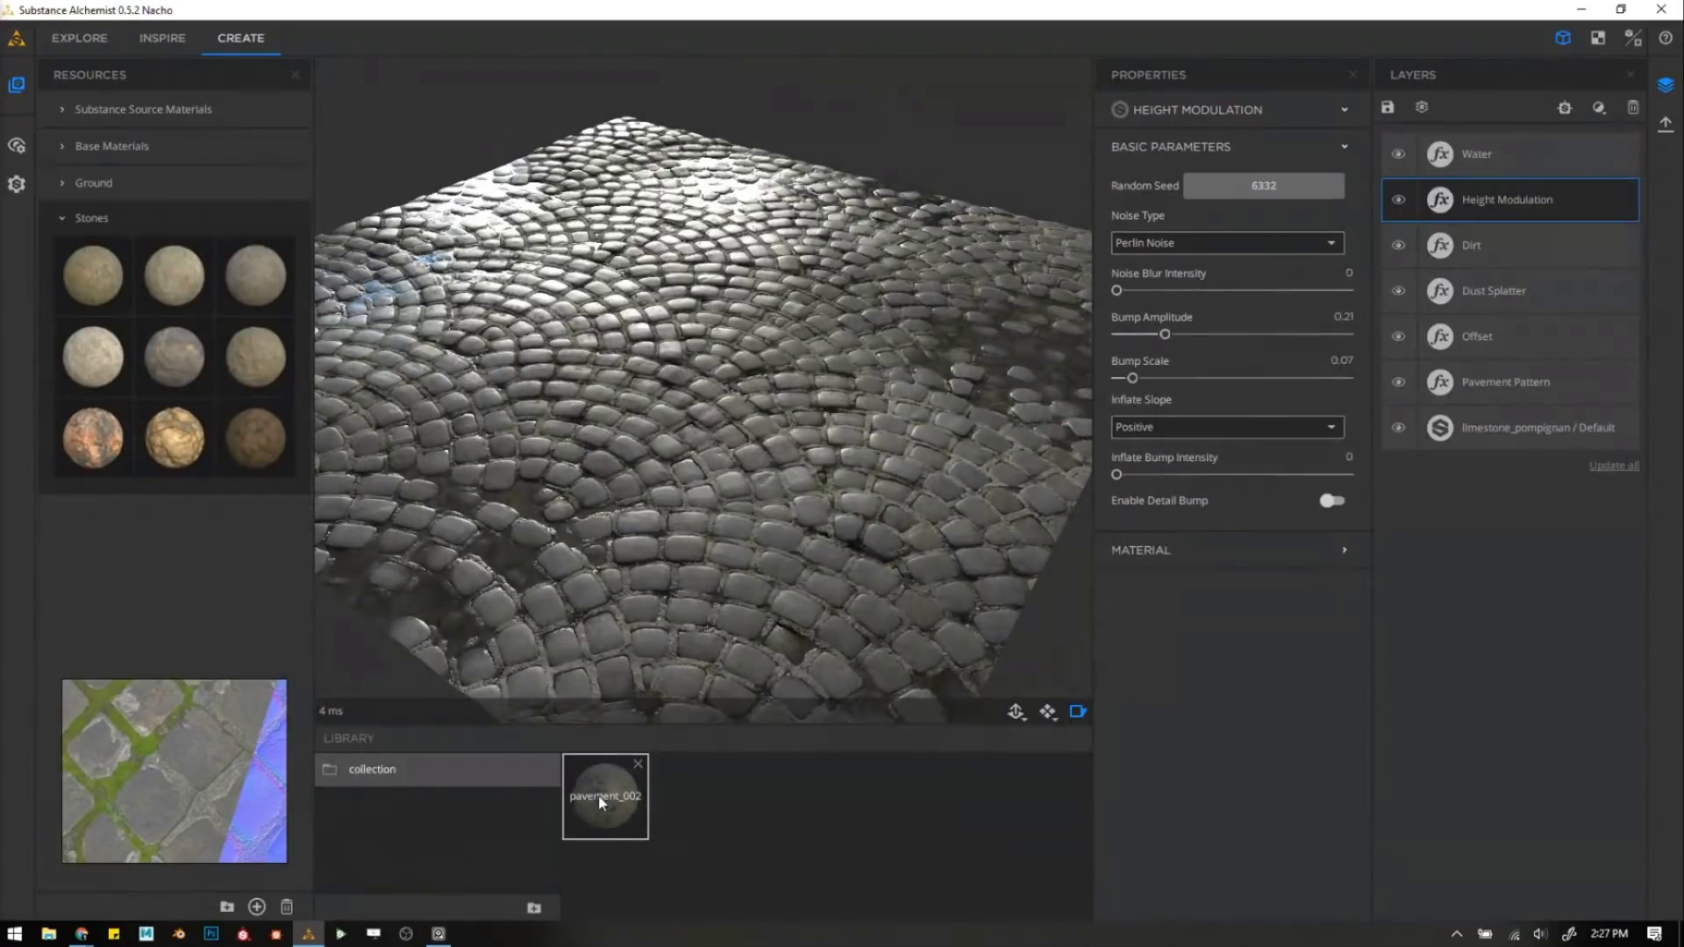
Clear the layer stack, reload the saved pavement material from the library, and collapse the library.
{"action": "left_click", "coordinate": [1423, 108]}
{"action": "left_click", "coordinate": [974, 531]}
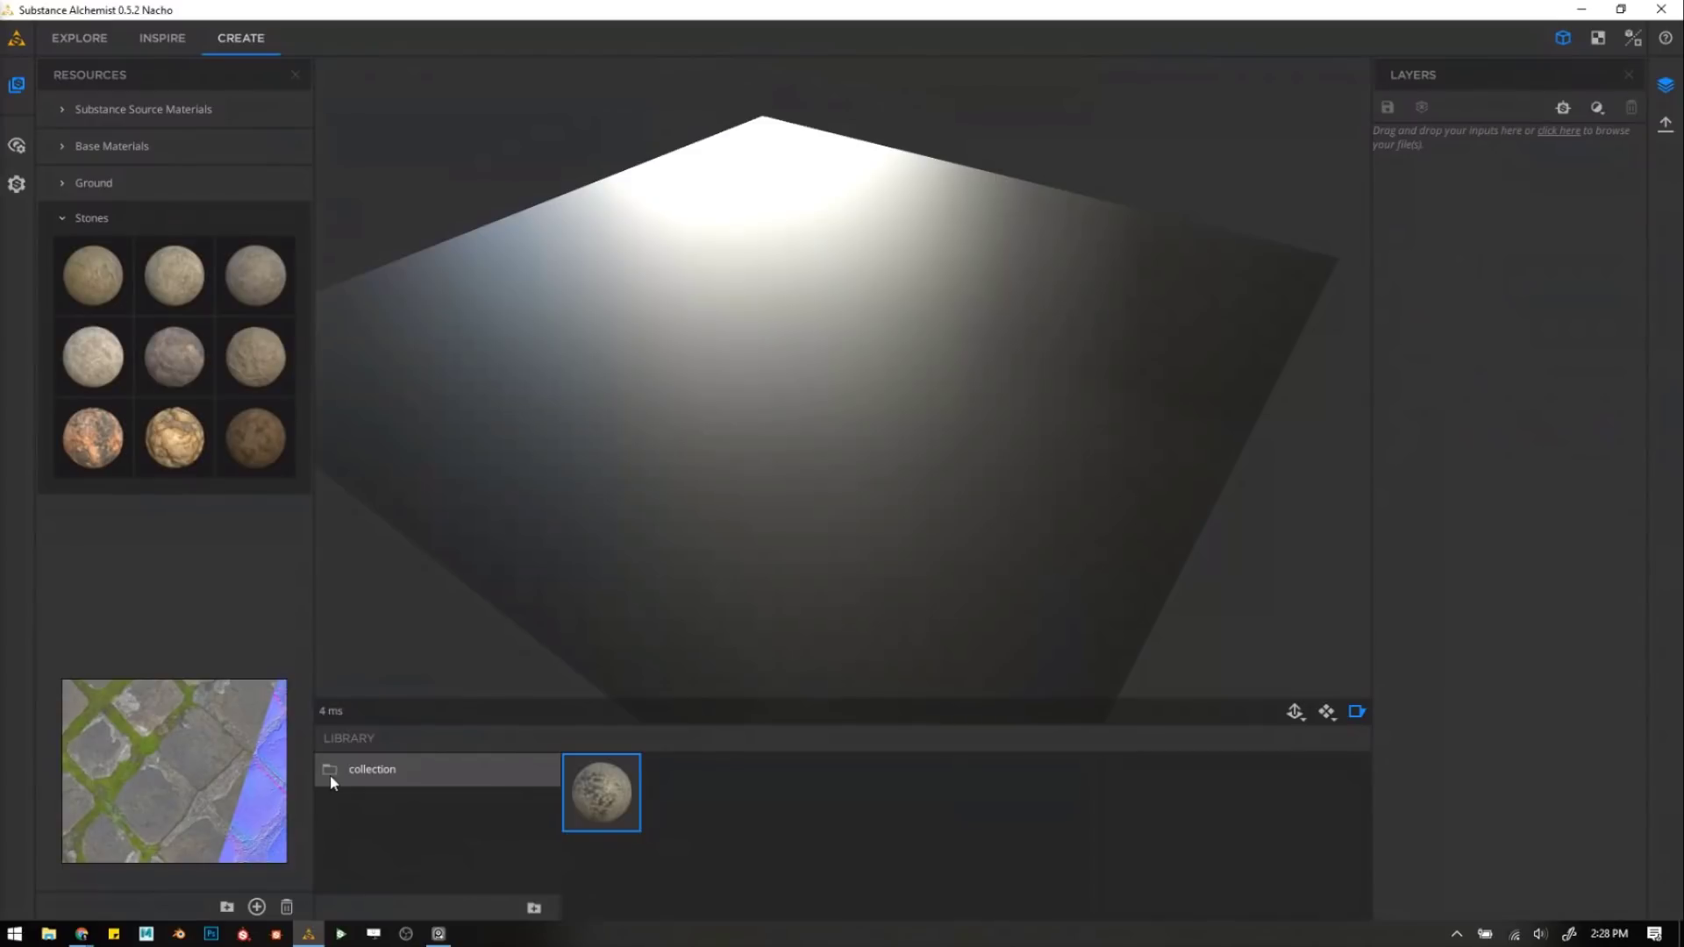
{"action": "left_click", "coordinate": [612, 759]}
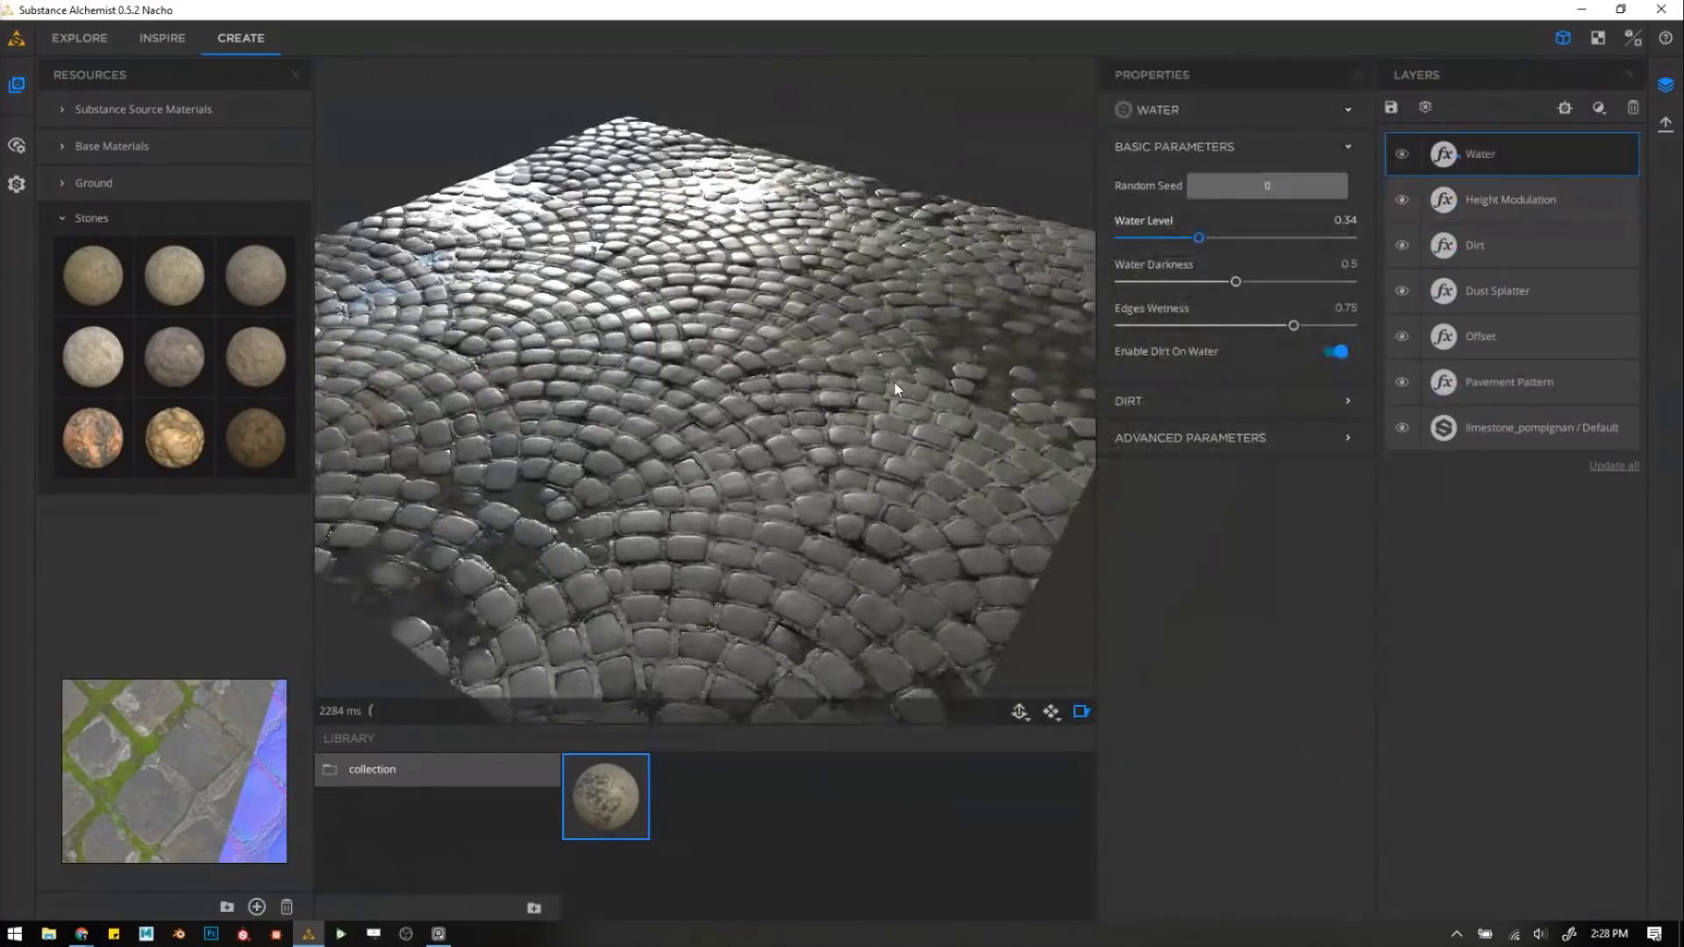
{"action": "left_click_drag", "start_coordinate": [887, 392], "coordinate": [874, 390]}
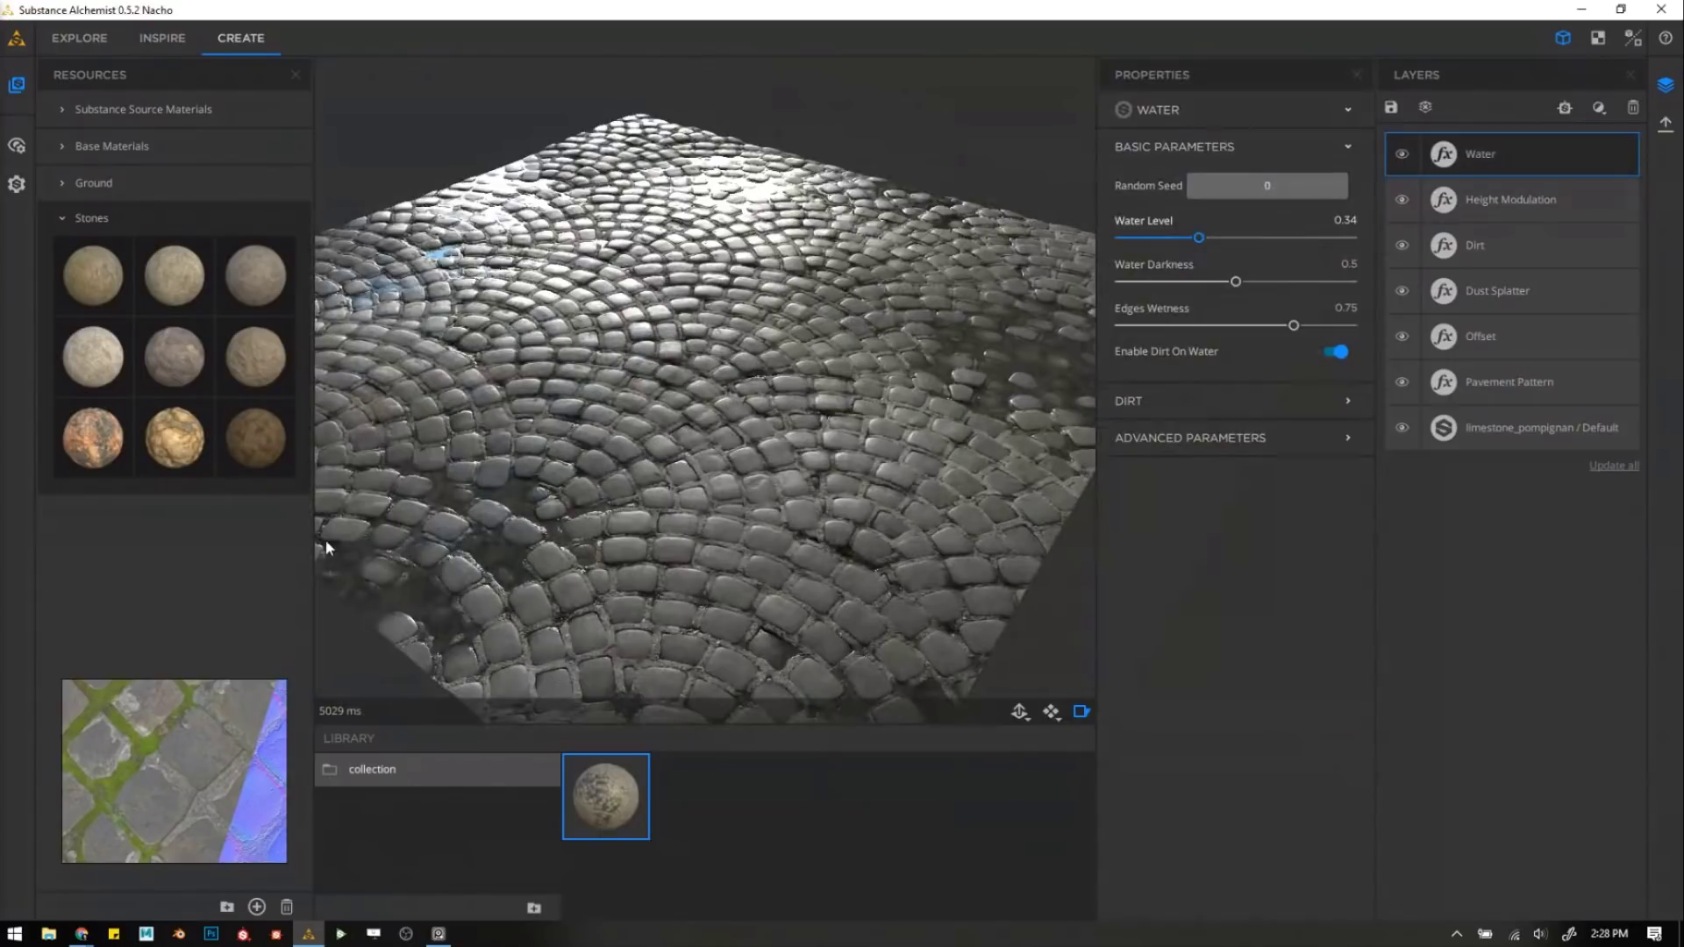
{"action": "left_click_drag", "start_coordinate": [758, 312], "coordinate": [743, 319]}
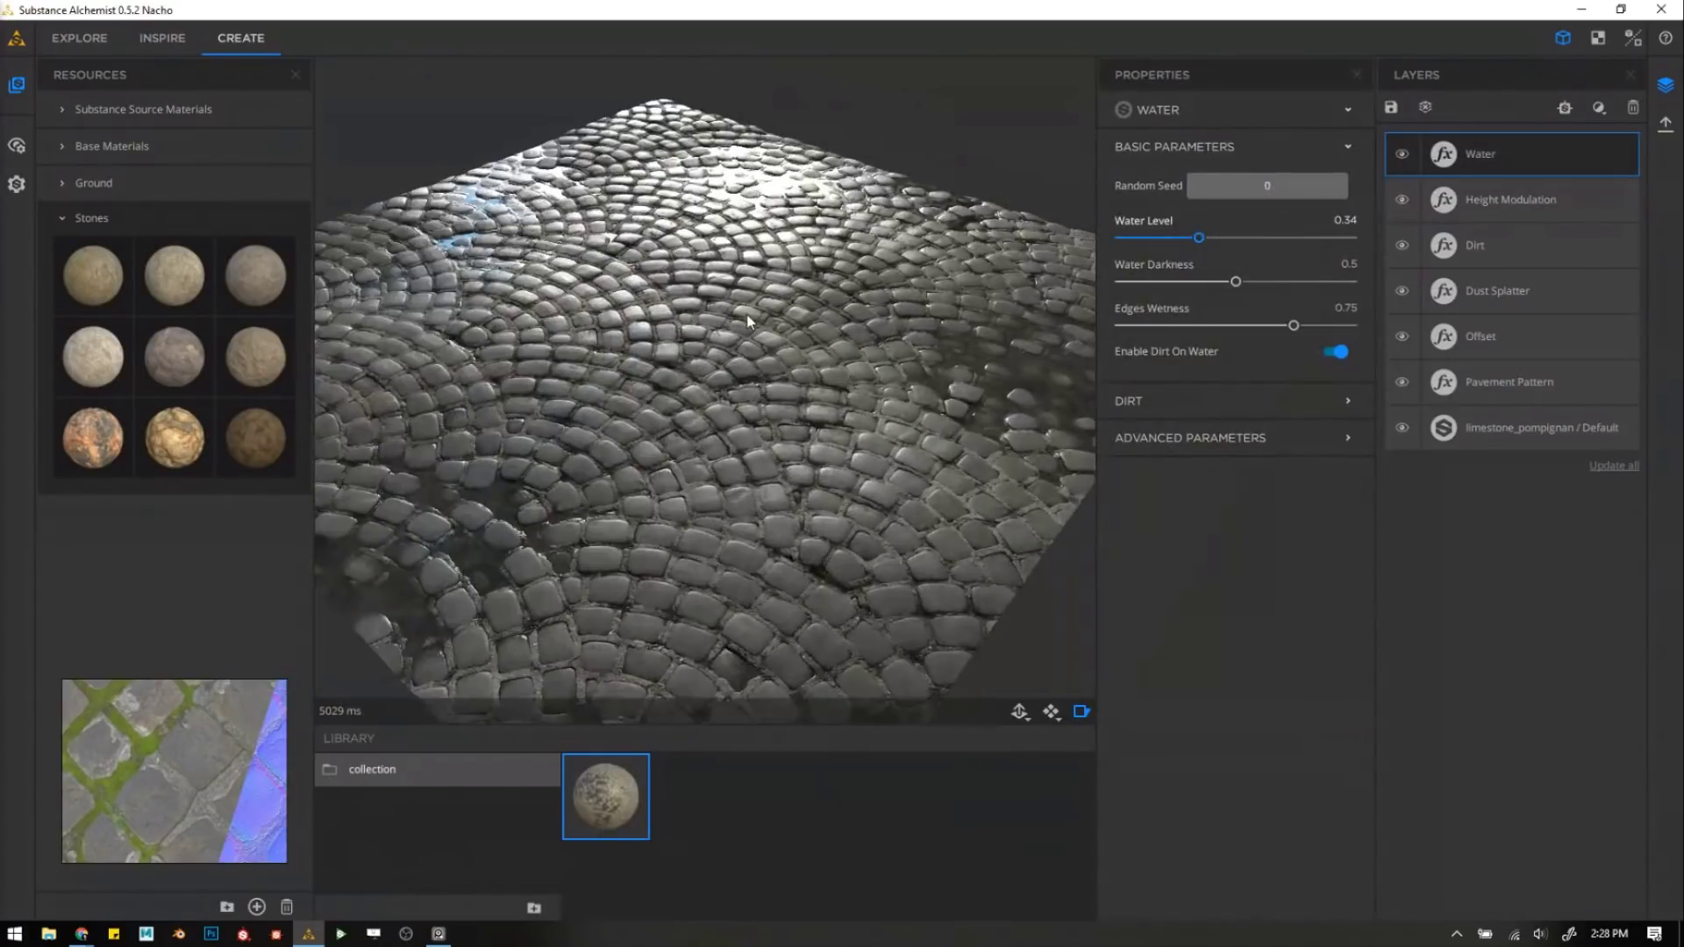
{"action": "left_click_drag", "start_coordinate": [753, 740], "coordinate": [752, 903]}
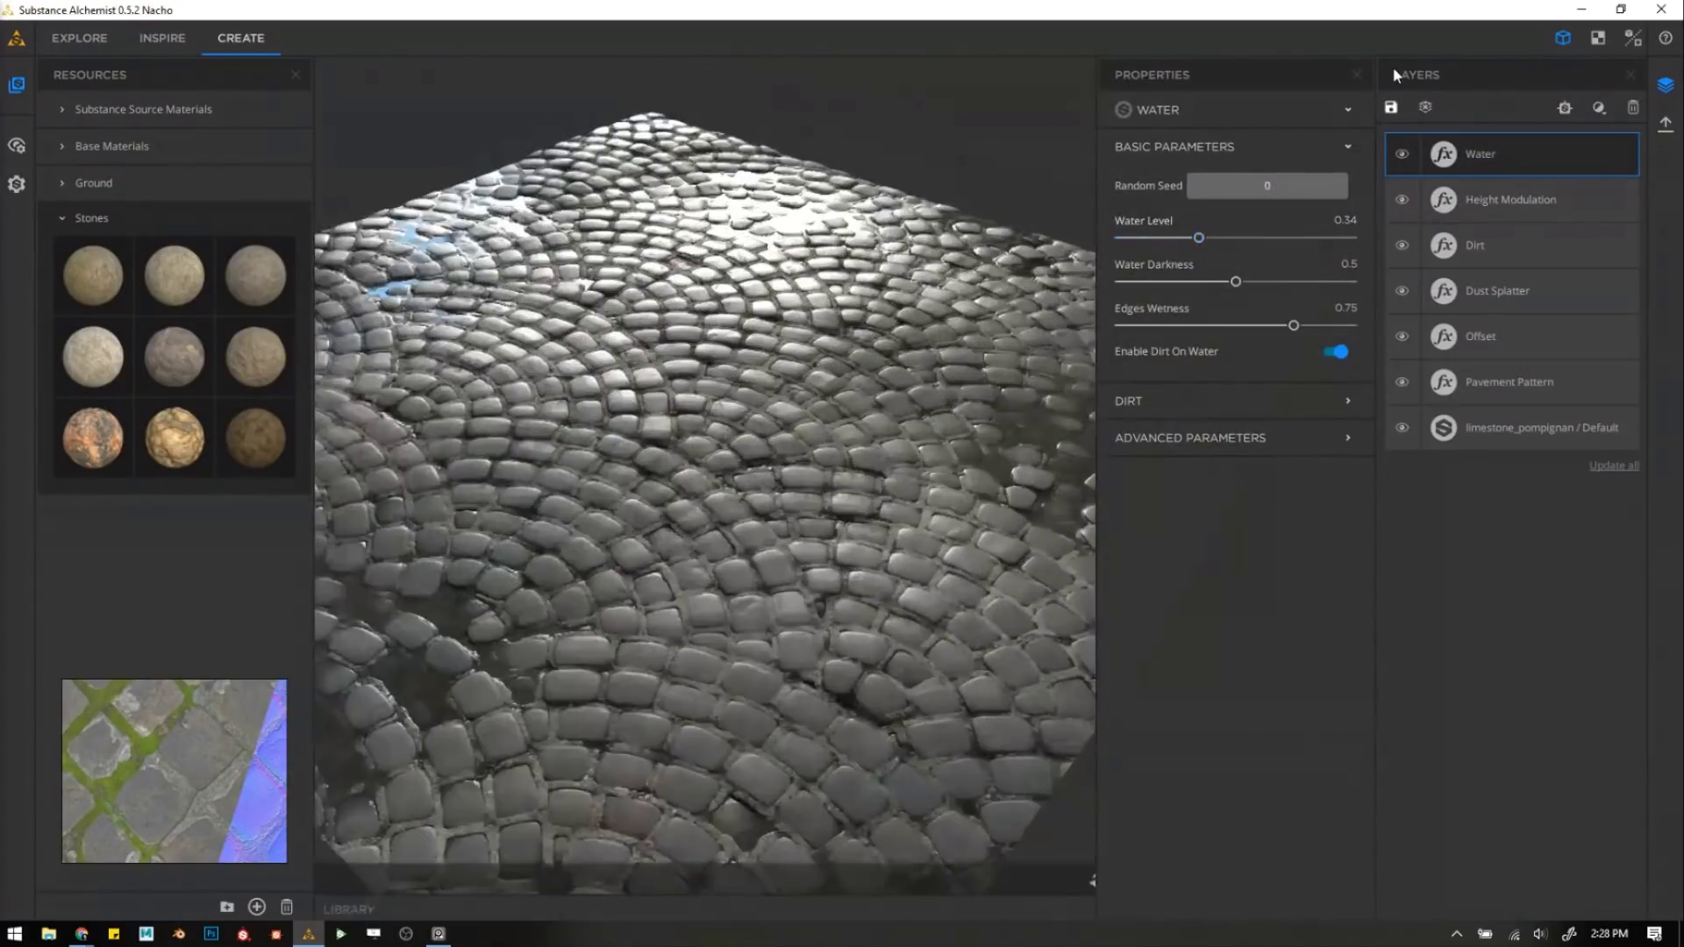
Clear the pavement layer stack to start a new material and collapse the Stones resource category.
{"action": "left_click", "coordinate": [1423, 109]}
{"action": "left_click", "coordinate": [933, 538]}
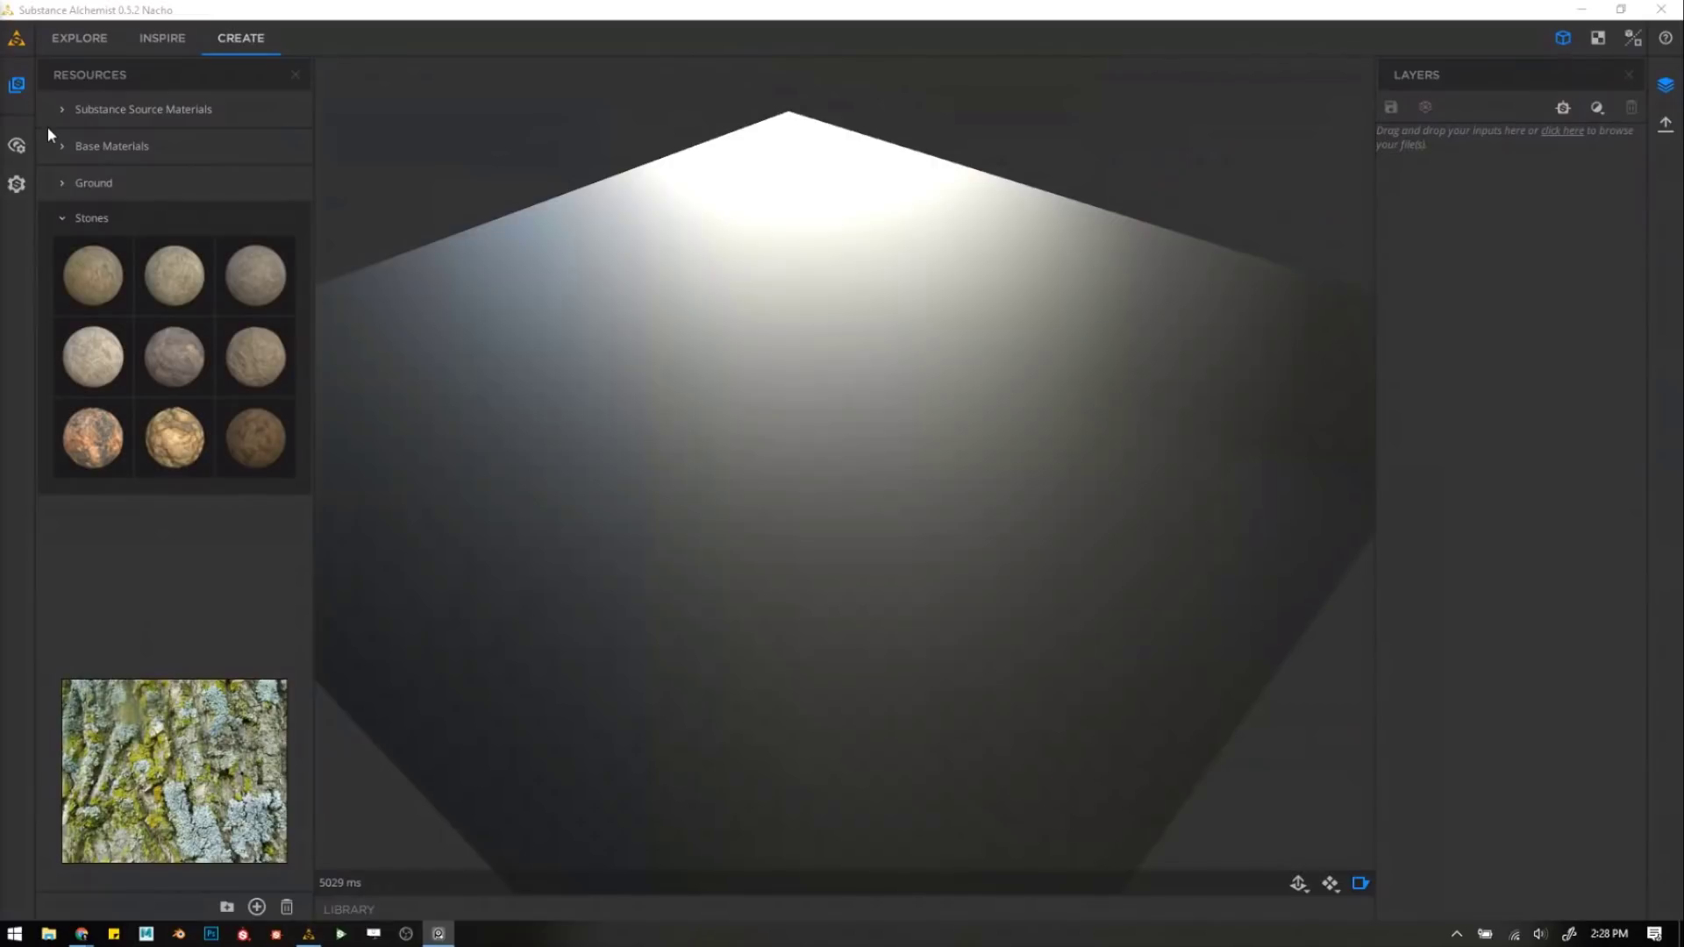
{"action": "left_click", "coordinate": [77, 217]}
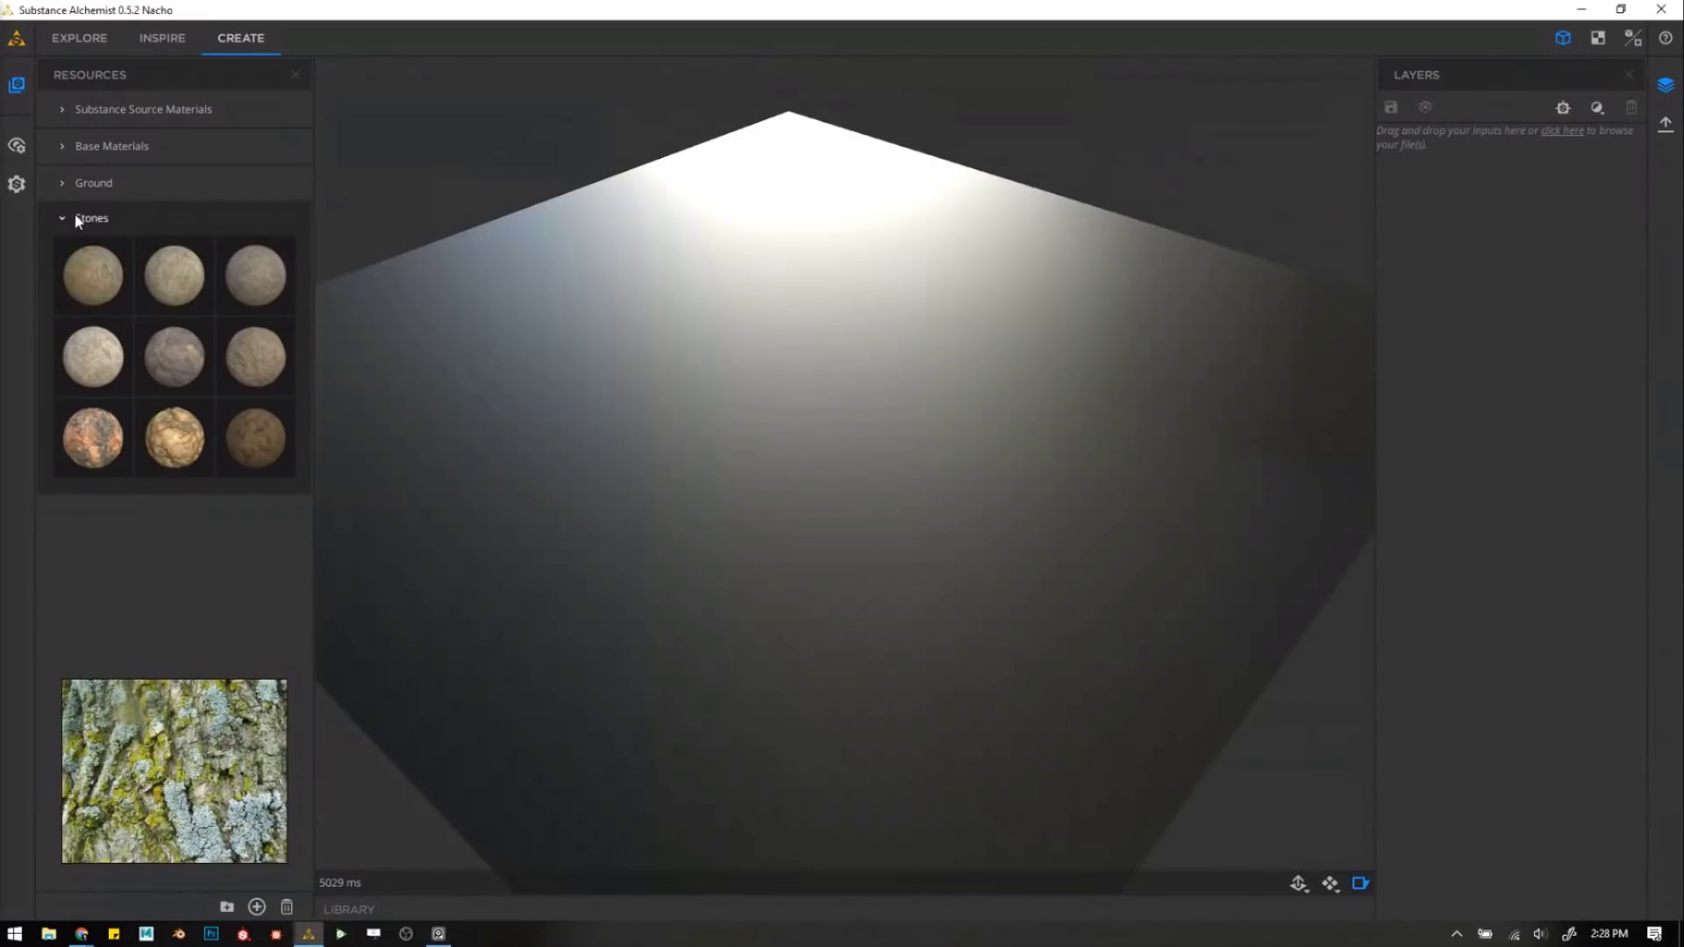
Change the preview mesh to Cylinder in the viewer settings and view it from the side.
{"action": "left_click", "coordinate": [16, 147]}
{"action": "left_click", "coordinate": [153, 187]}
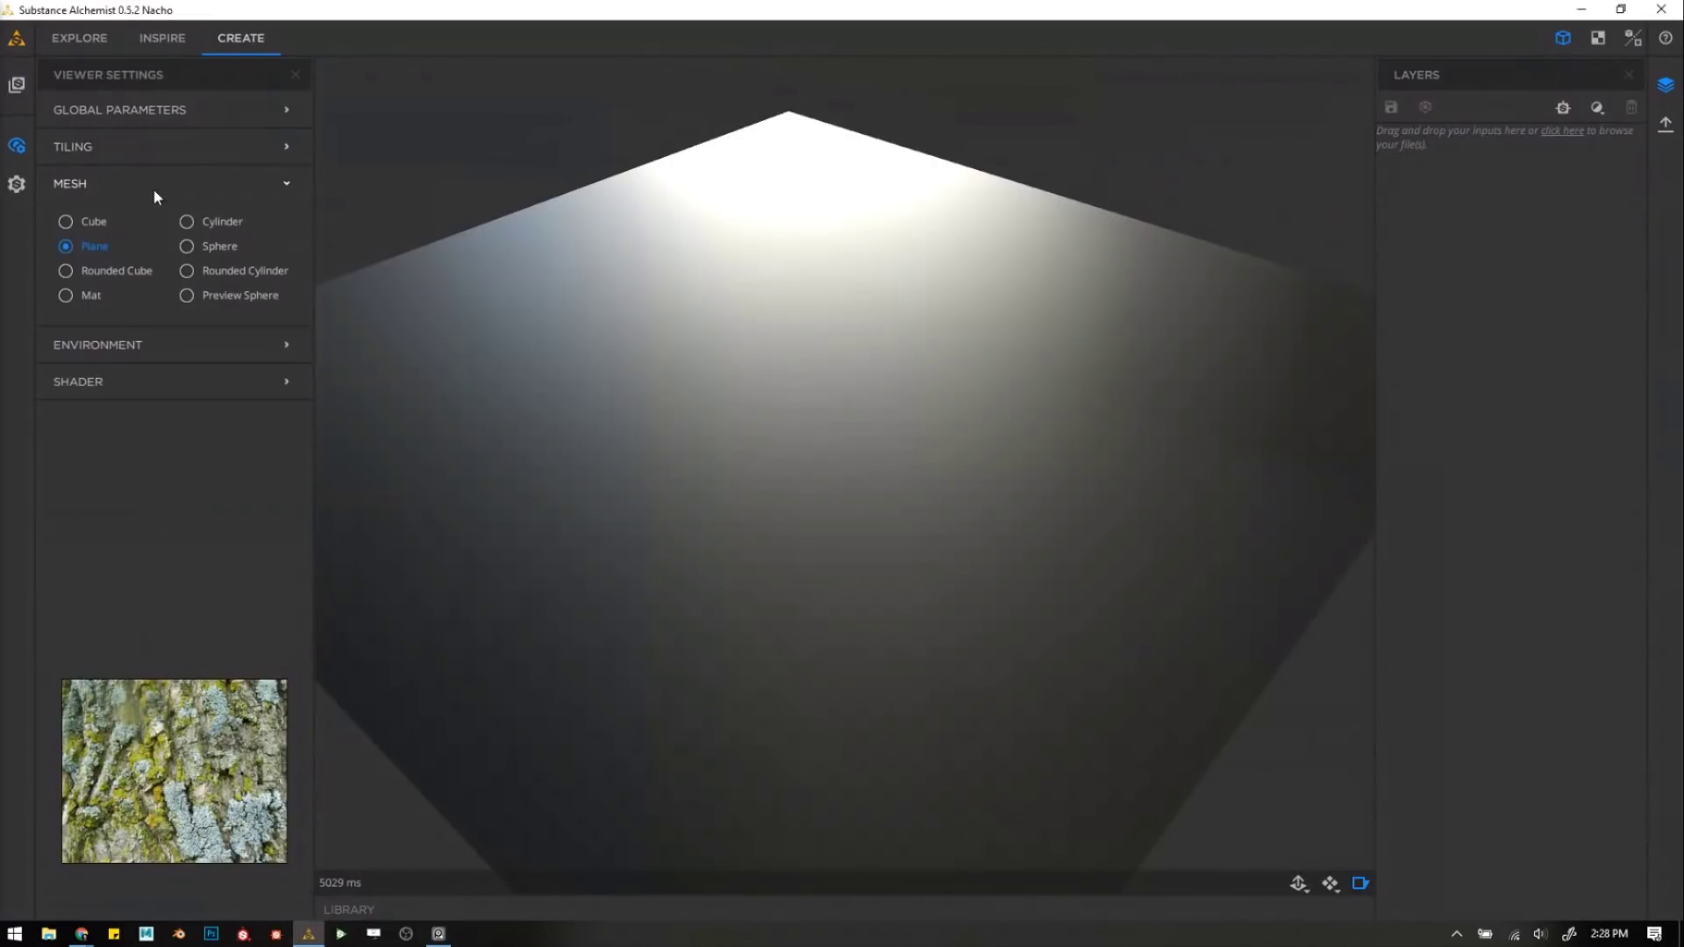
{"action": "left_click", "coordinate": [219, 223]}
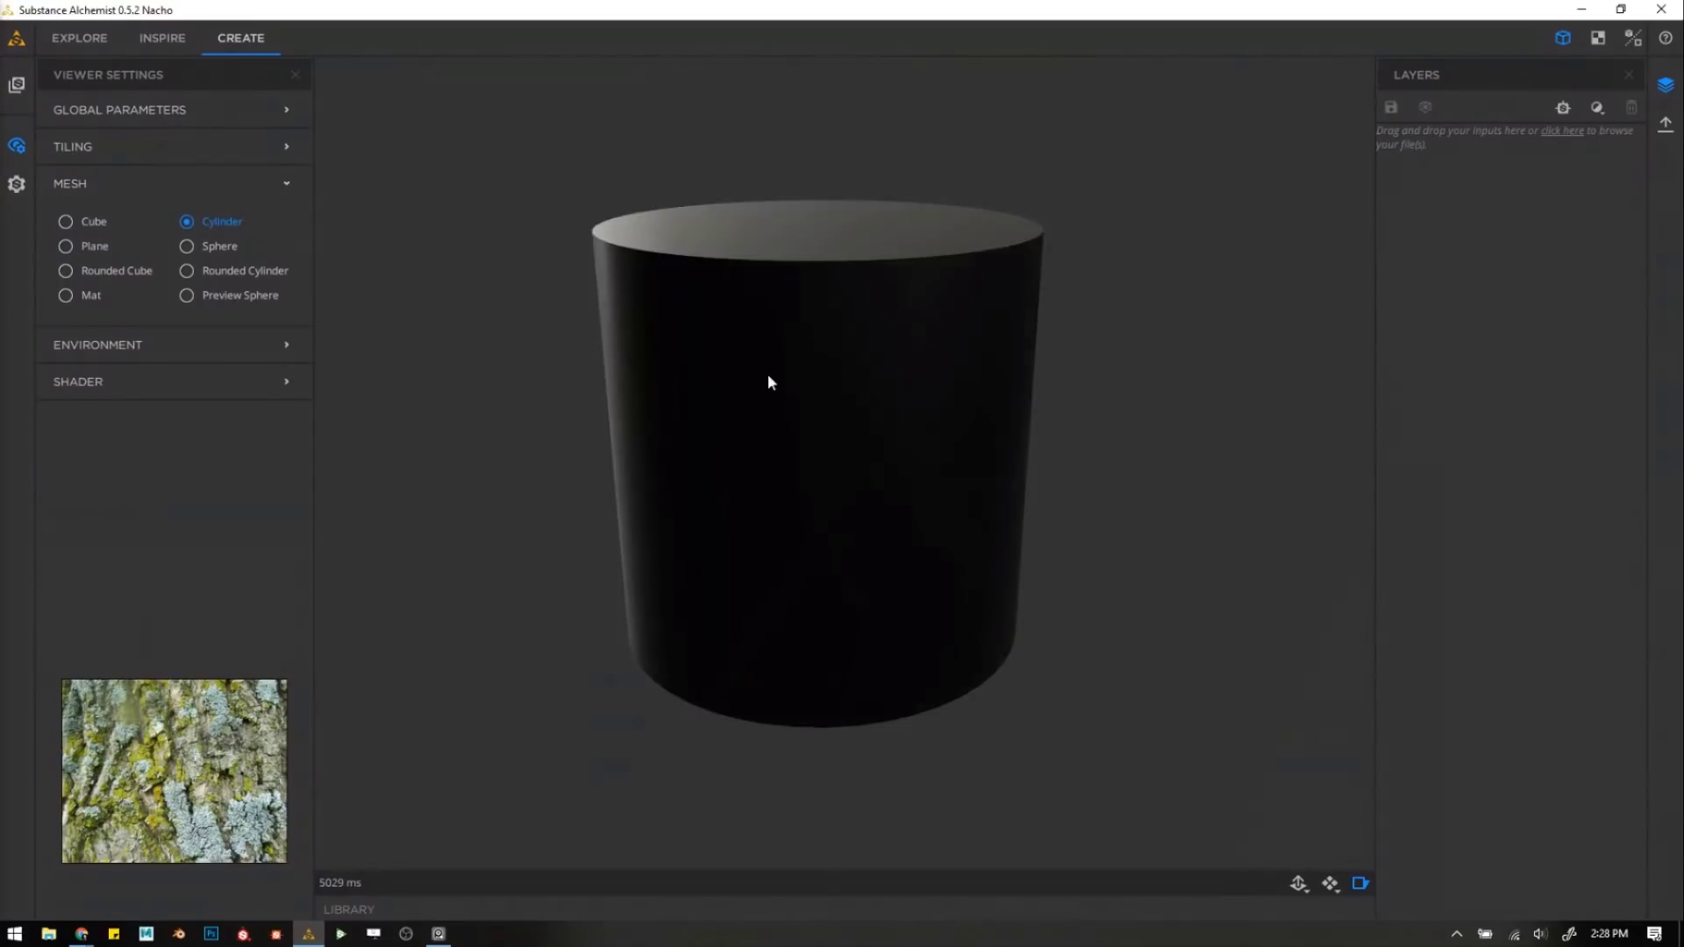
{"action": "left_click_drag", "start_coordinate": [769, 375], "coordinate": [959, 428]}
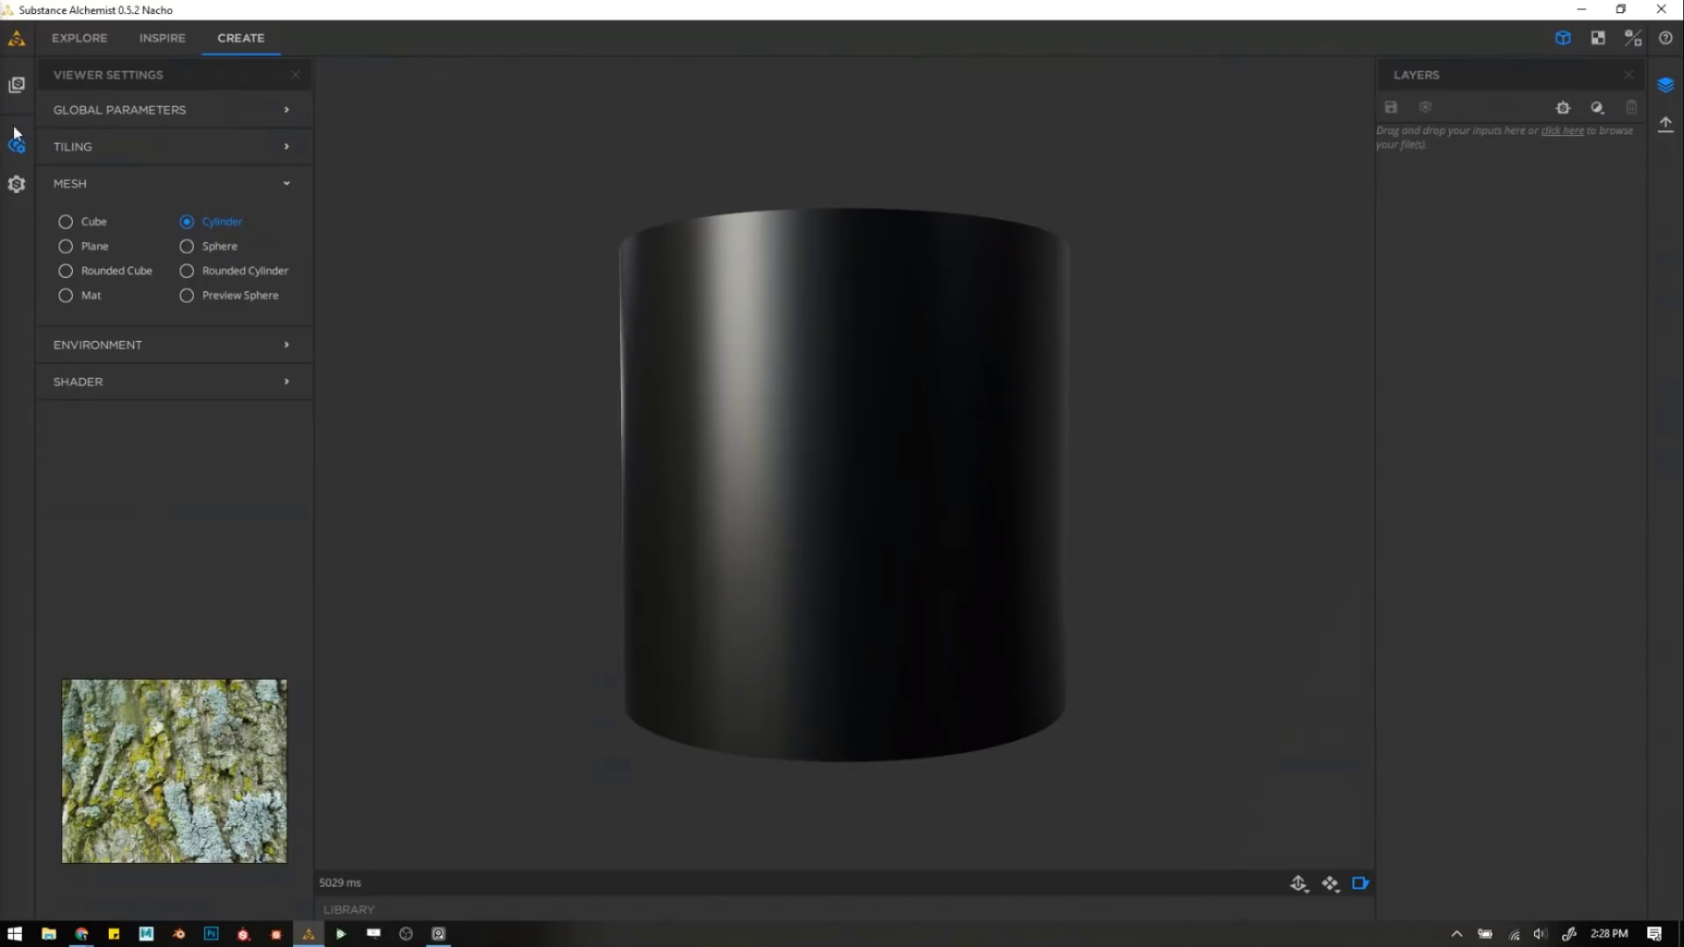
Apply the bark_pine material from the Substance Source Materials resources to the cylinder as the base layer.
{"action": "left_click", "coordinate": [18, 85]}
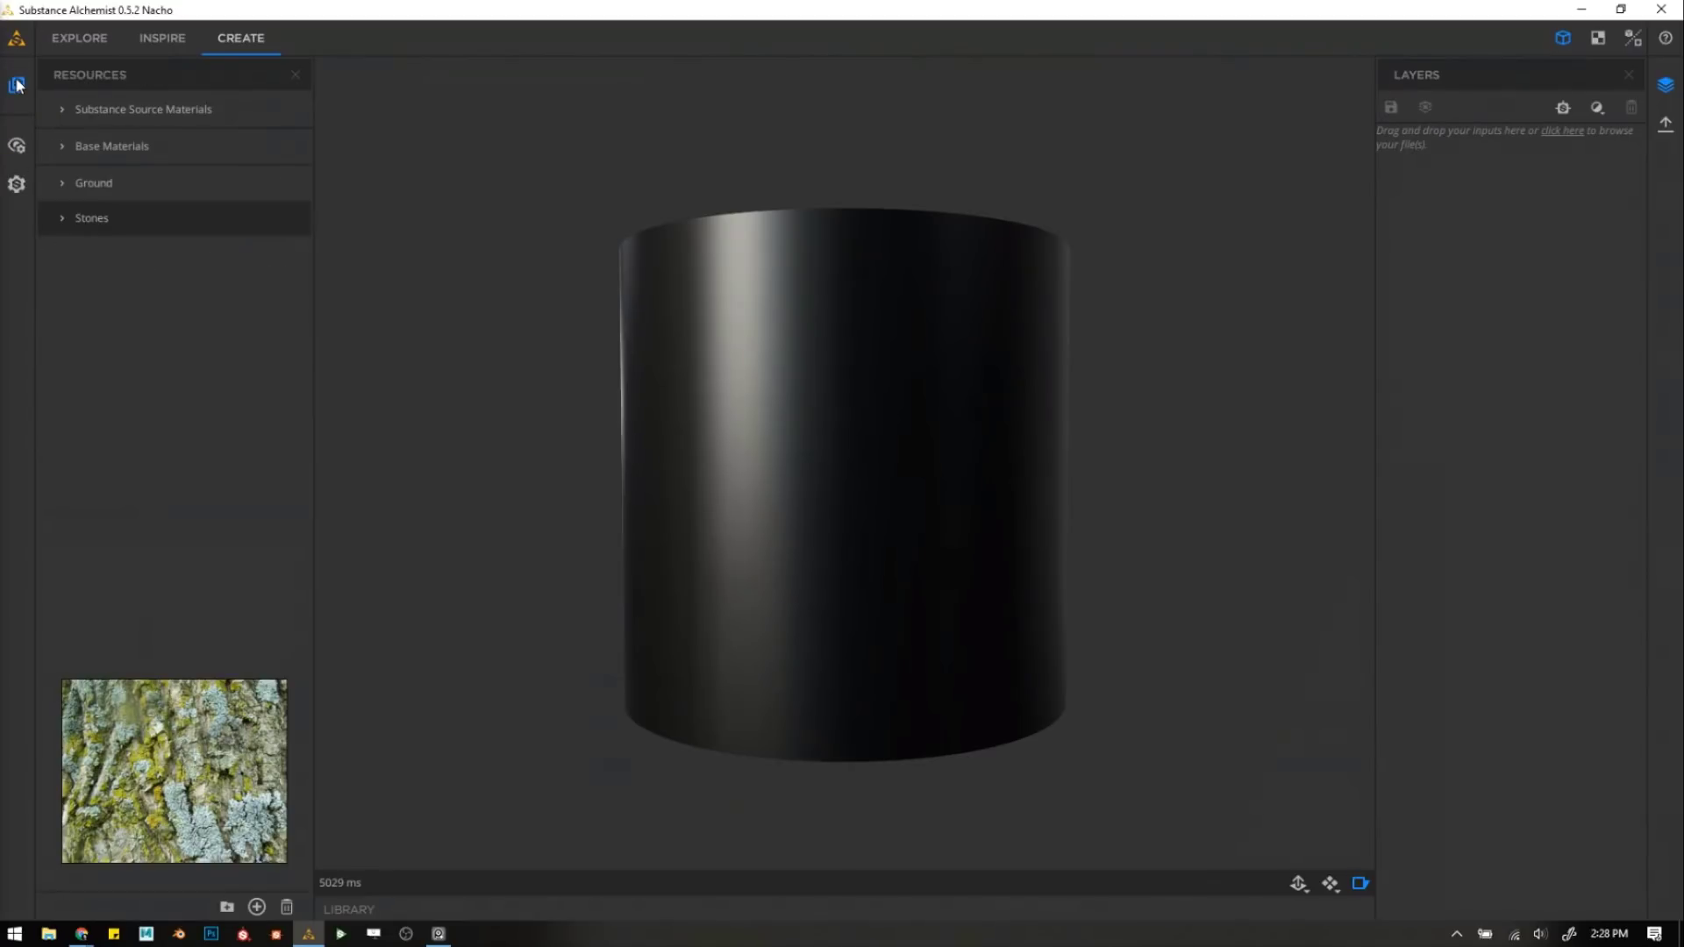
{"action": "left_click", "coordinate": [103, 114]}
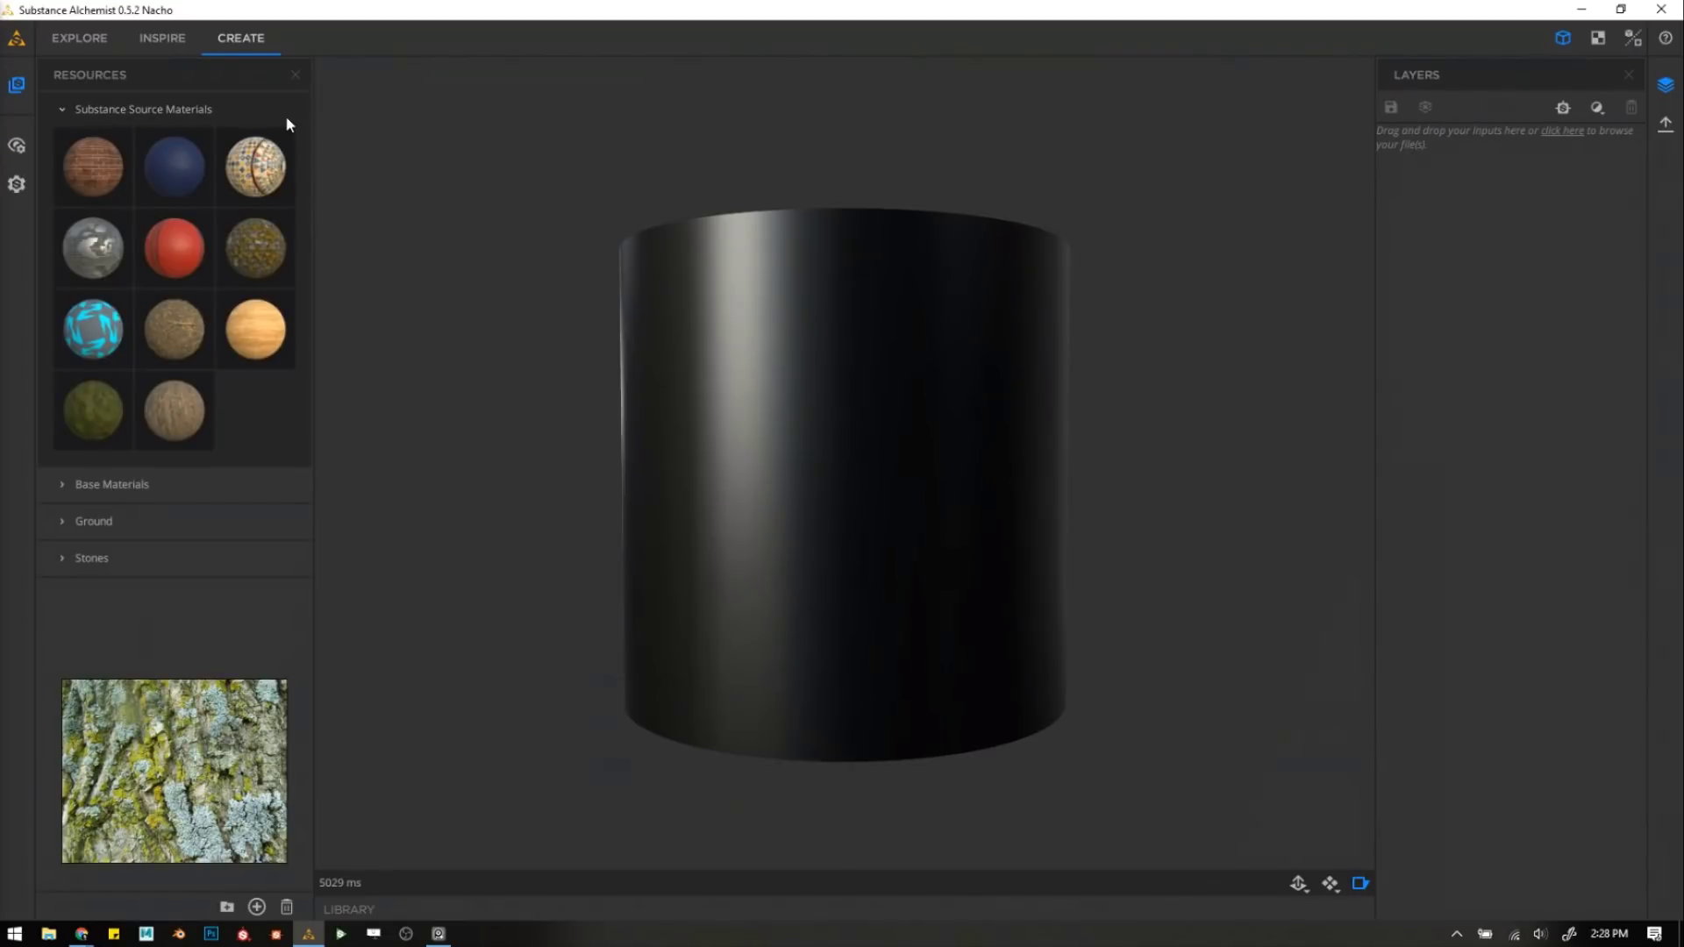
{"action": "left_click_drag", "start_coordinate": [193, 416], "coordinate": [996, 427]}
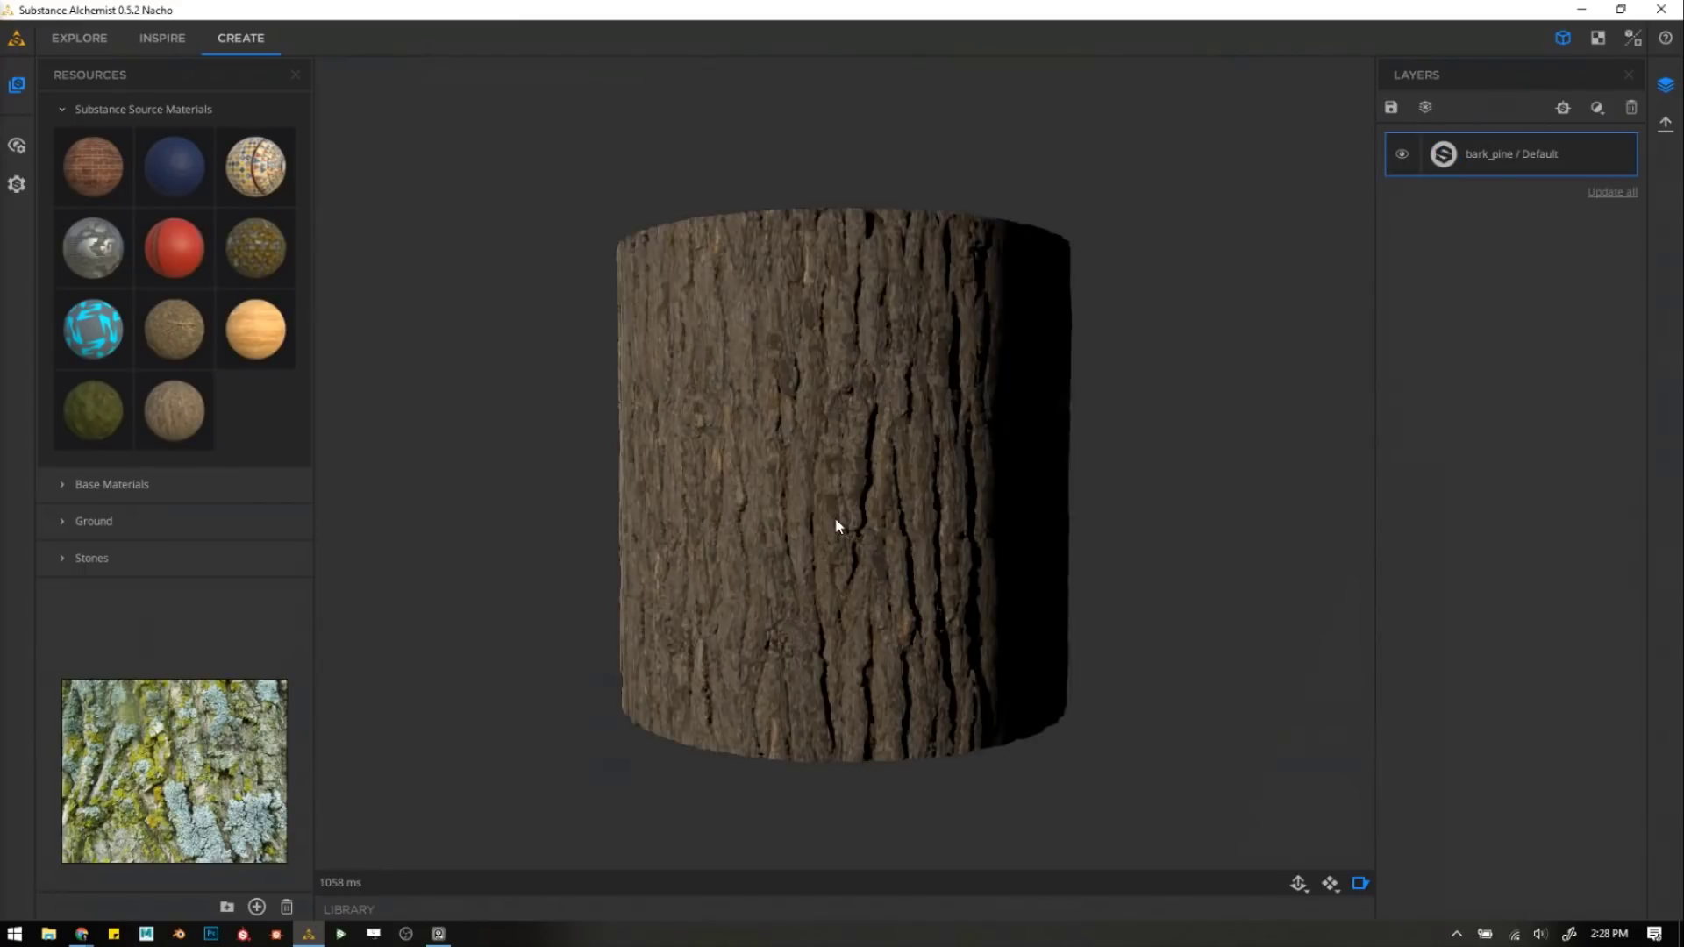
Open the bark_pine layer's parameters, randomize its Random Seed to 13966, and raise its Roughness to 0.7.
{"action": "left_click_drag", "start_coordinate": [835, 525], "coordinate": [1090, 579]}
{"action": "scroll", "coordinate": [913, 649], "scroll_direction": "up", "scroll_amount": 3}
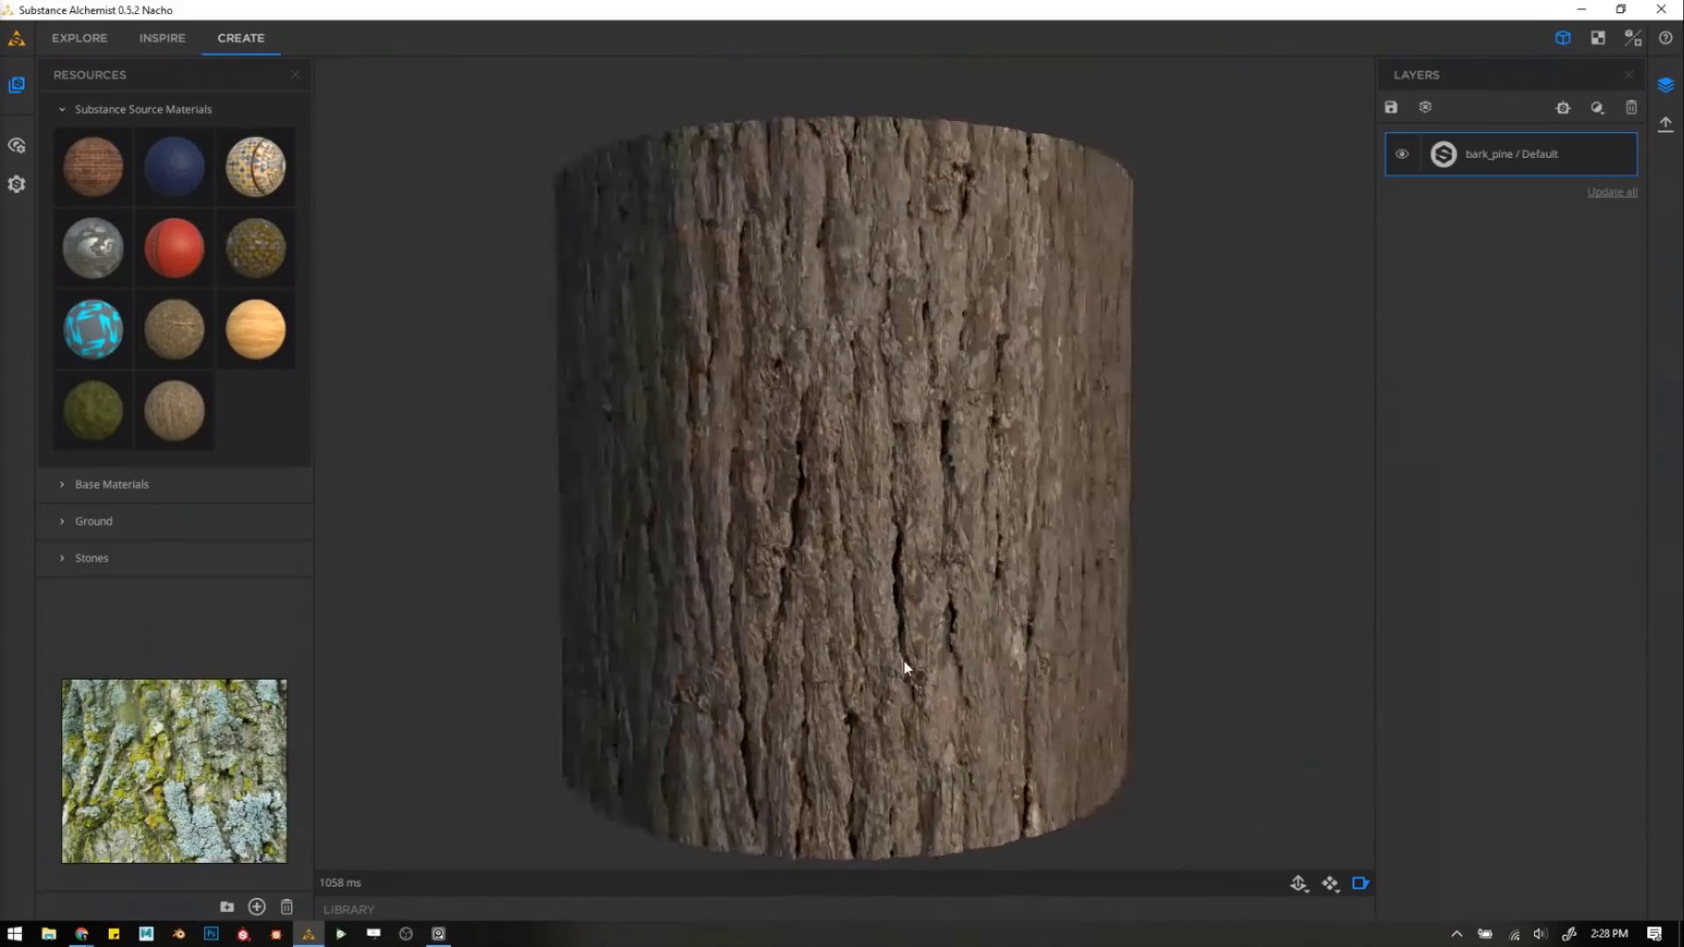
{"action": "left_click_drag", "start_coordinate": [901, 656], "coordinate": [877, 610]}
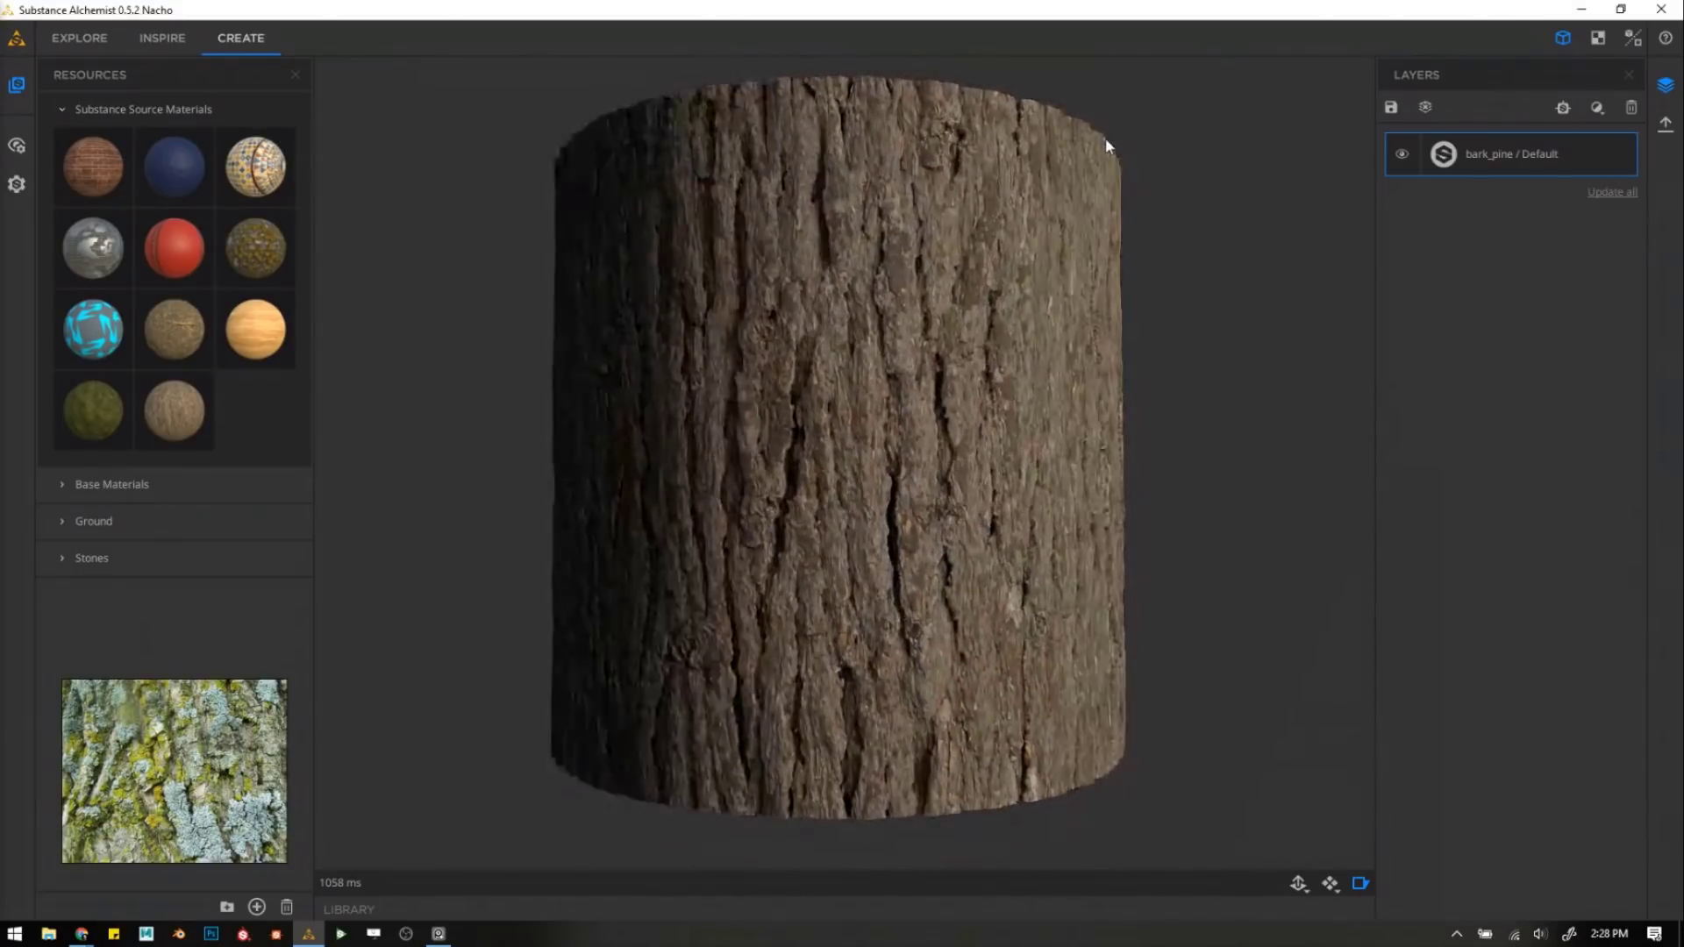
{"action": "left_click", "coordinate": [1495, 157]}
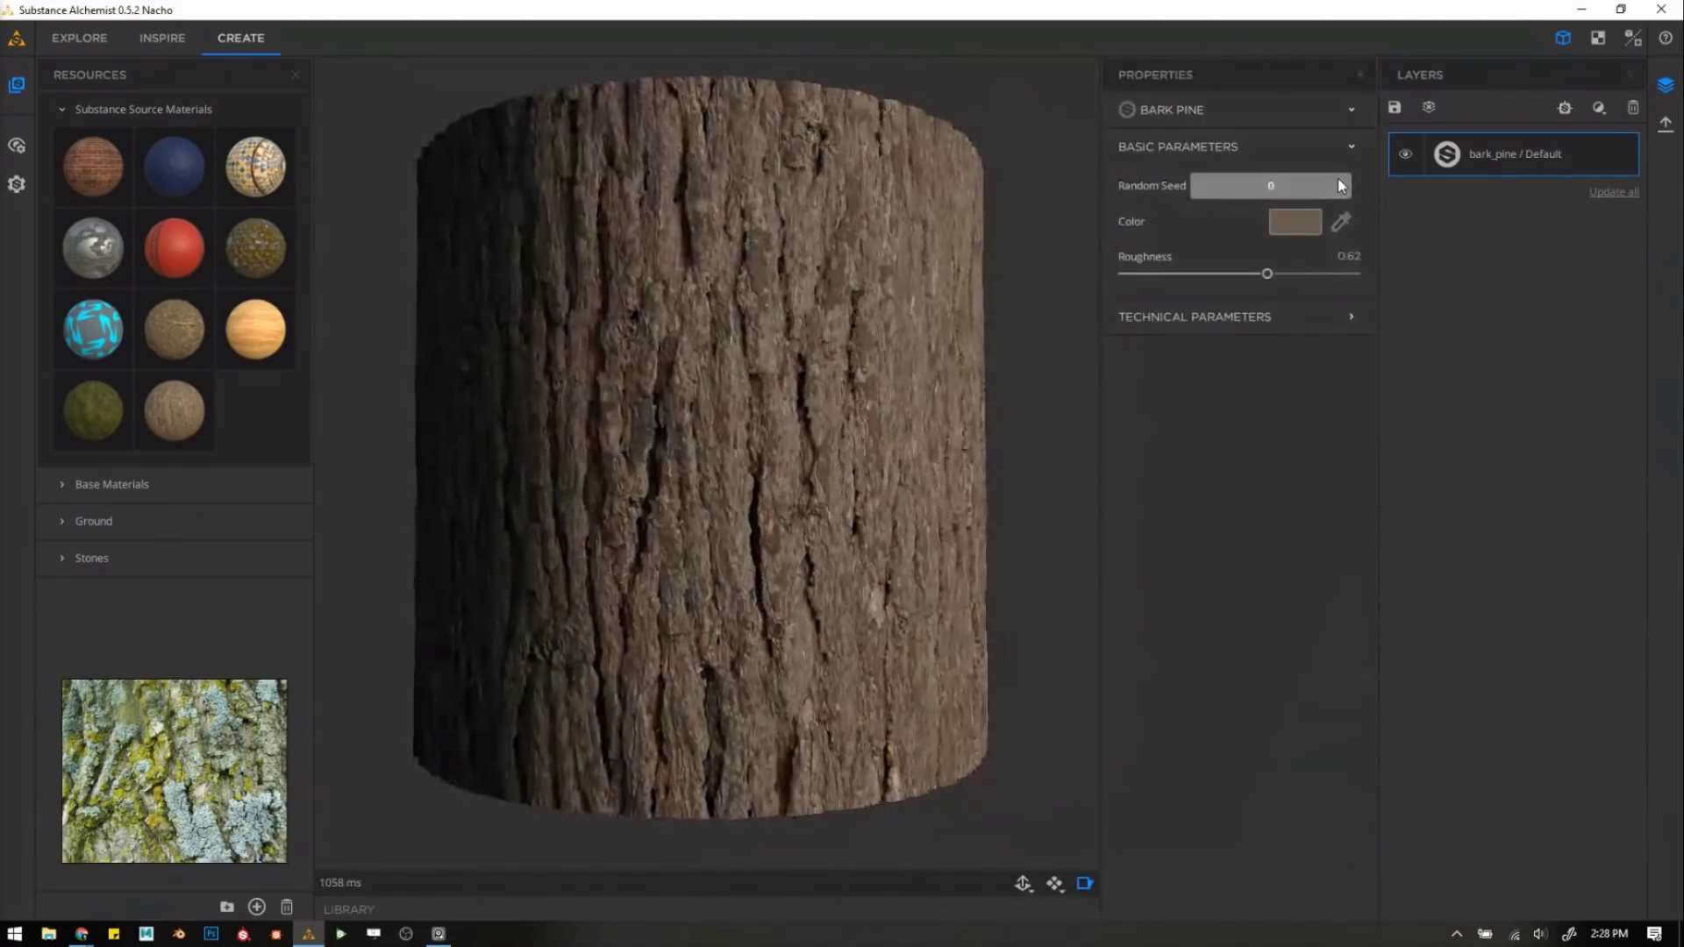
{"action": "left_click", "coordinate": [1268, 188]}
{"action": "left_click", "coordinate": [1290, 197]}
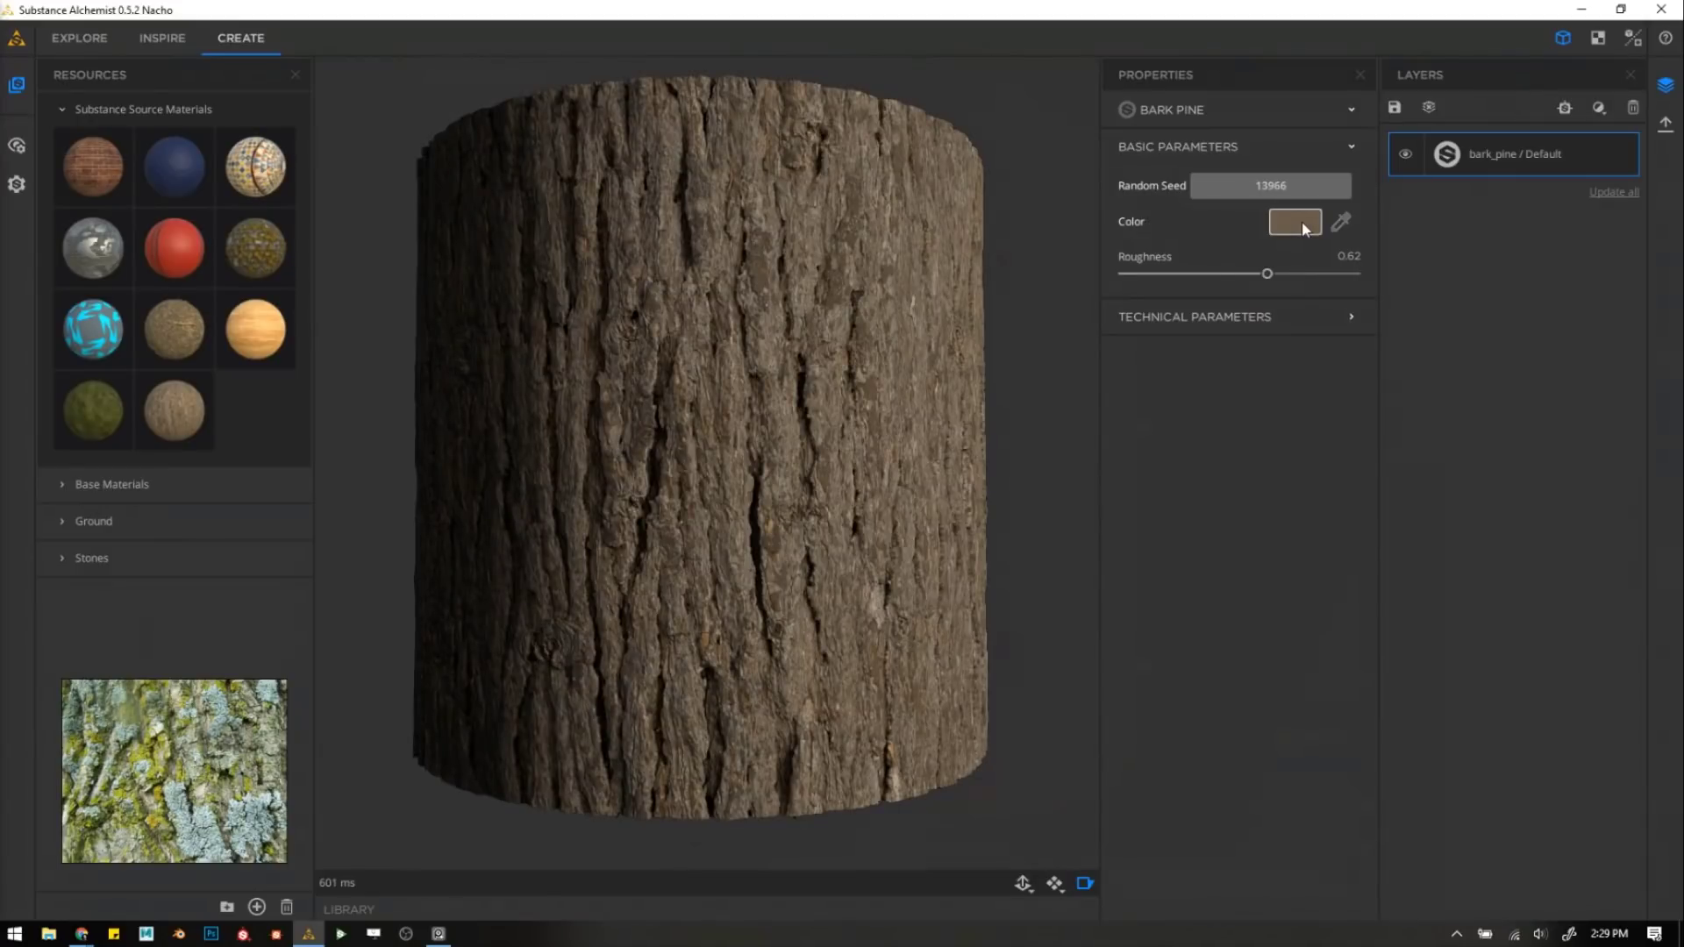
{"action": "mouse_move", "coordinate": [1268, 277]}
{"action": "left_mouse_down"}
{"action": "mouse_move", "coordinate": [1175, 282]}
{"action": "mouse_move", "coordinate": [1286, 274]}
{"action": "left_mouse_up"}
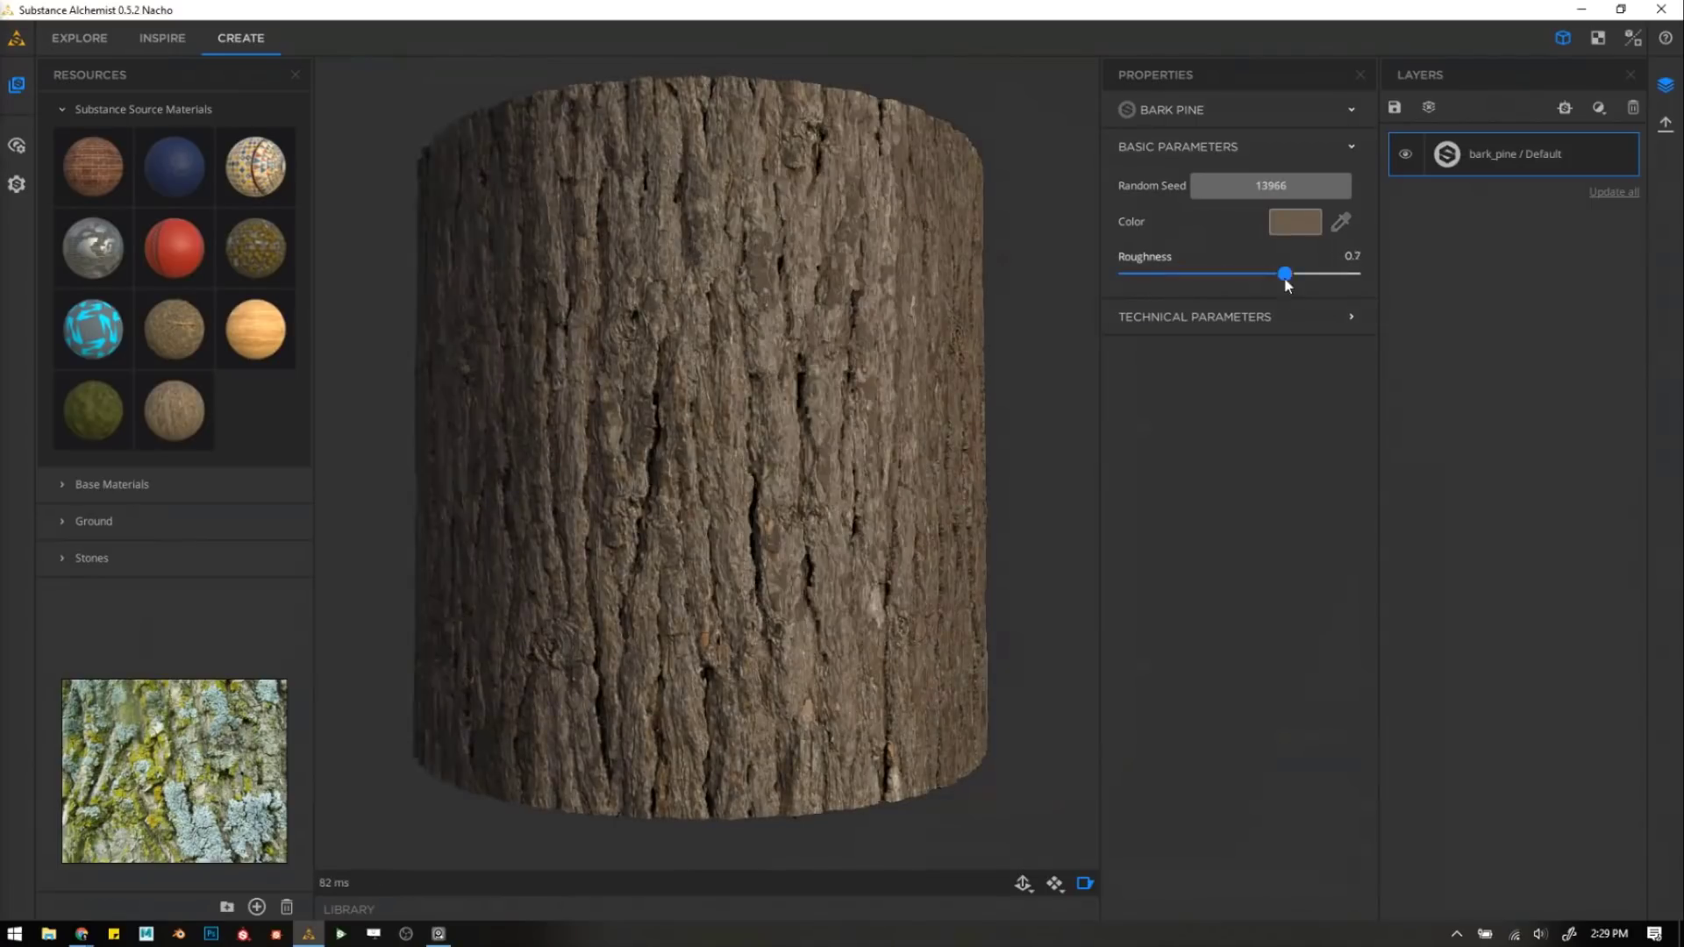
Change the pine bark's color to a lighter, less saturated grey-brown to match the lichen-covered bark reference photo.
{"action": "left_click", "coordinate": [1295, 222]}
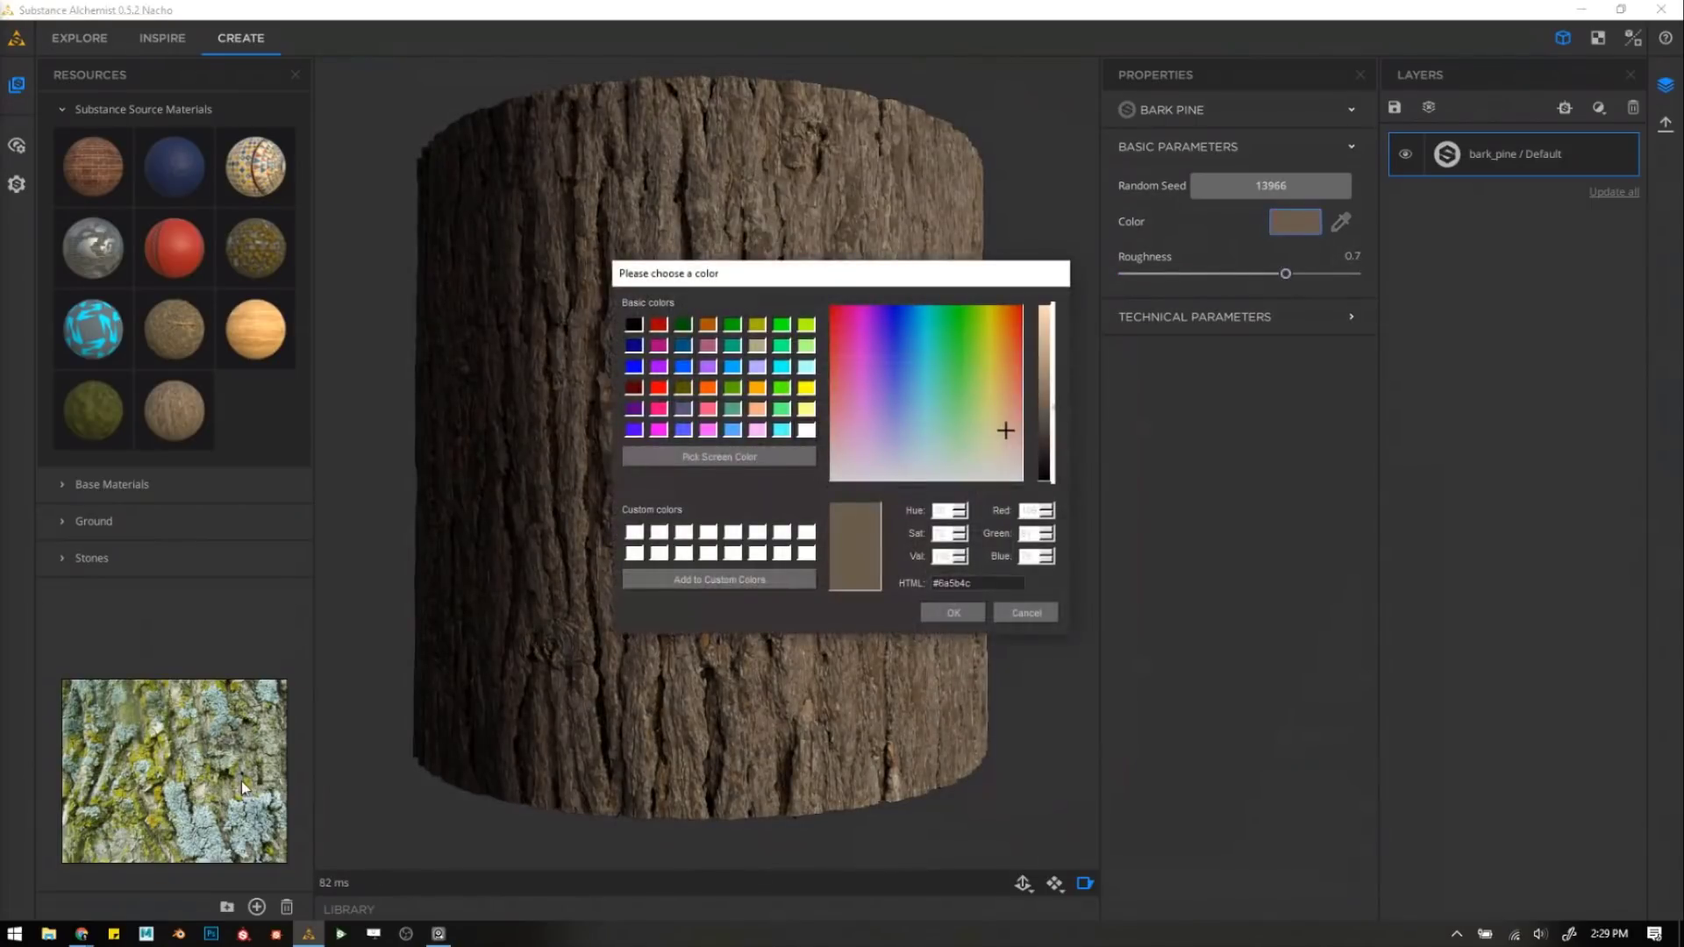
{"action": "left_click", "coordinate": [994, 450]}
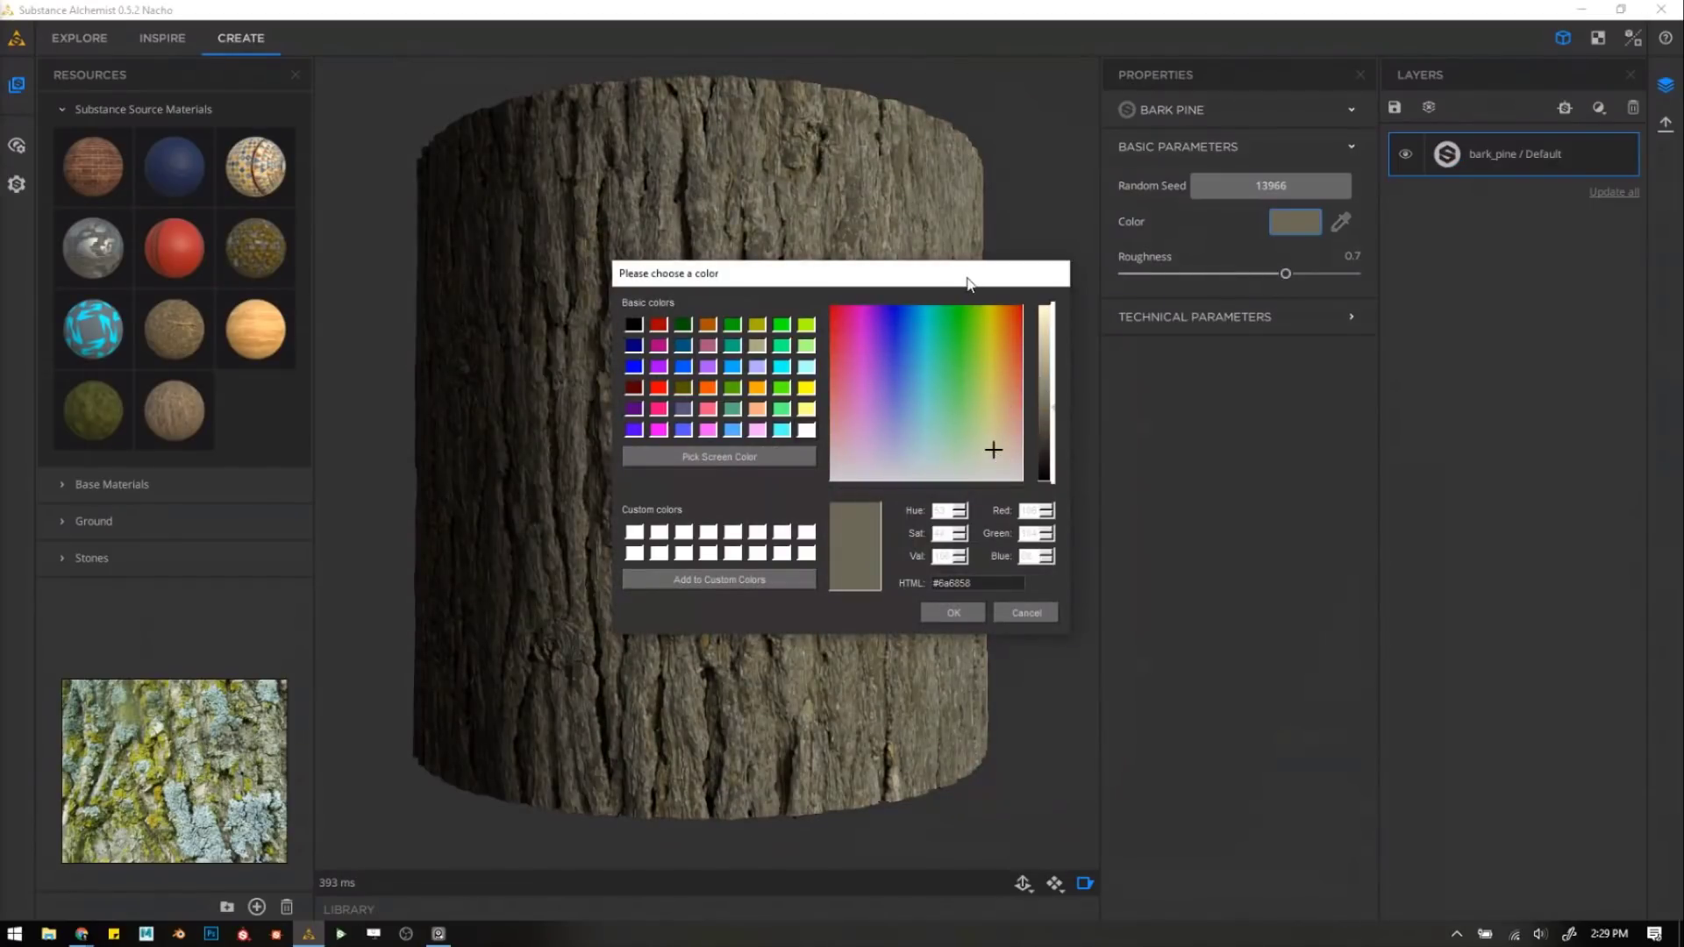
{"action": "left_click_drag", "start_coordinate": [967, 282], "coordinate": [527, 179]}
{"action": "left_click", "coordinate": [554, 355]}
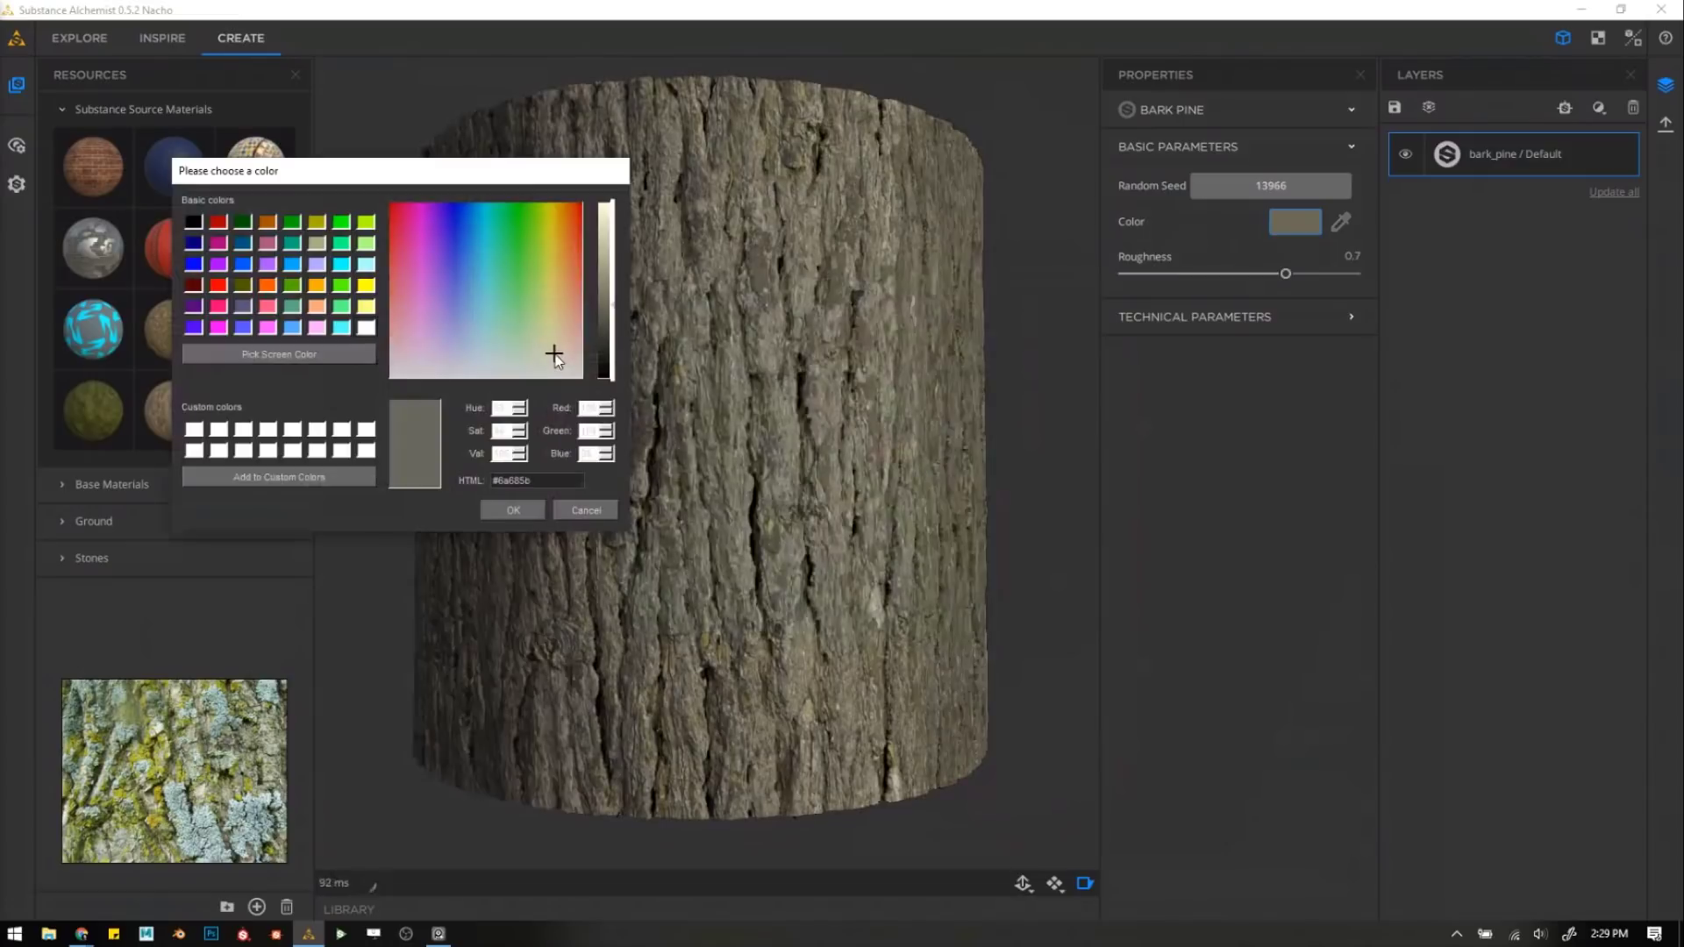
{"action": "left_click", "coordinate": [555, 355]}
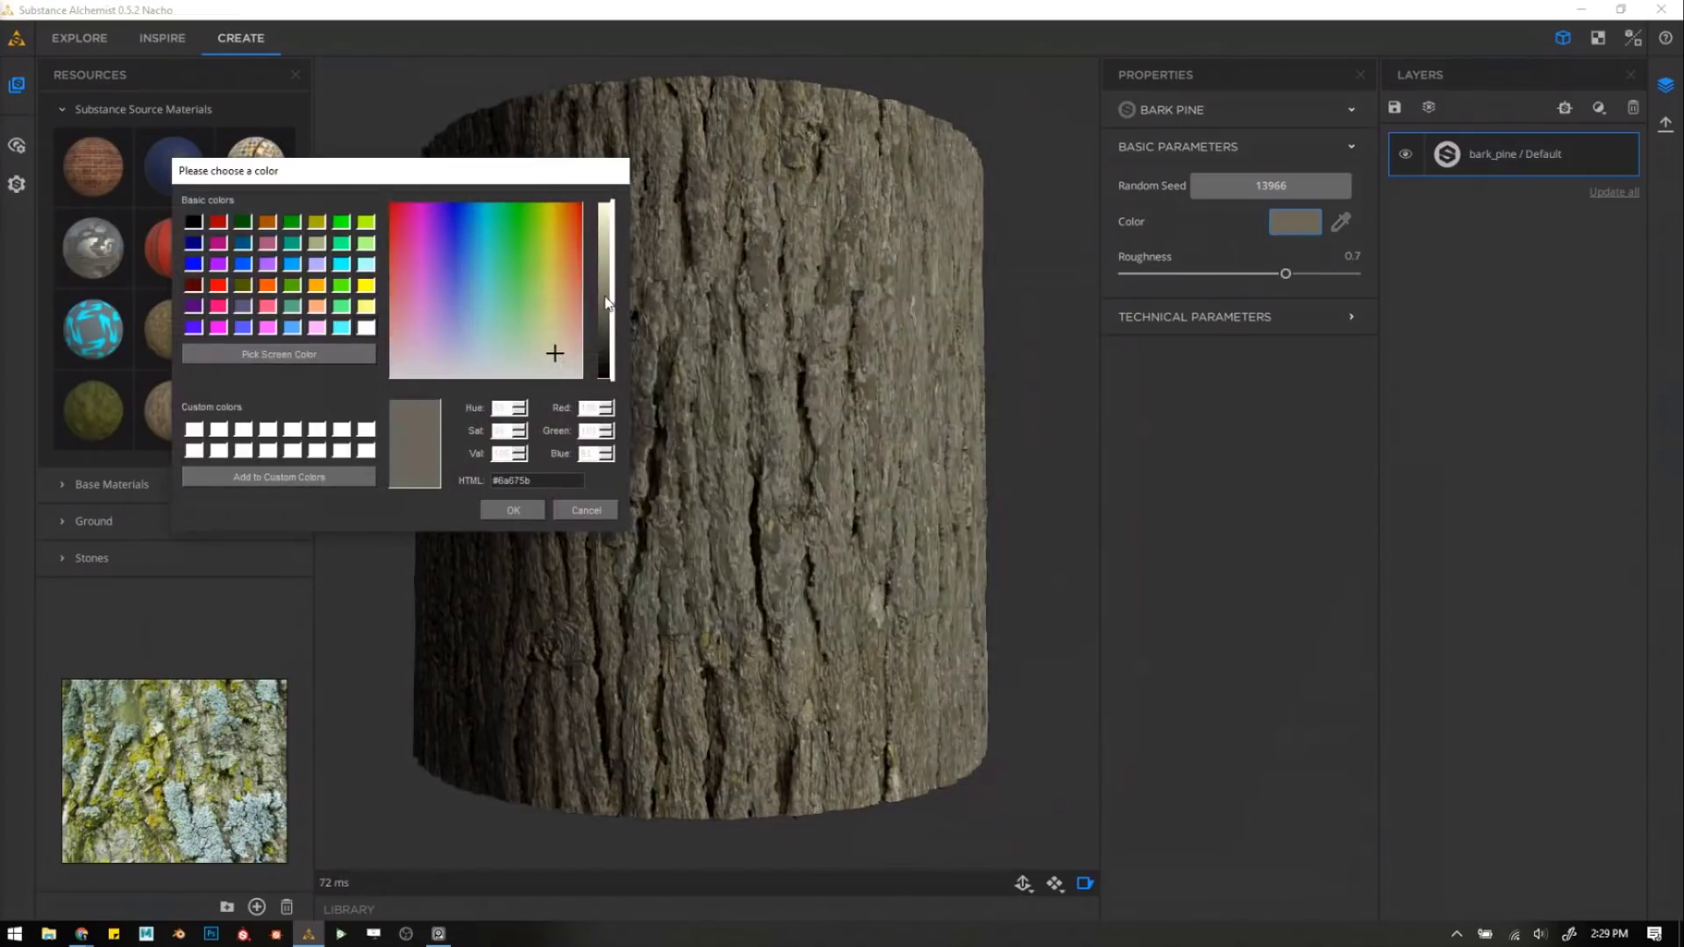
{"action": "left_click_drag", "start_coordinate": [606, 303], "coordinate": [606, 290]}
{"action": "left_click", "coordinate": [516, 510]}
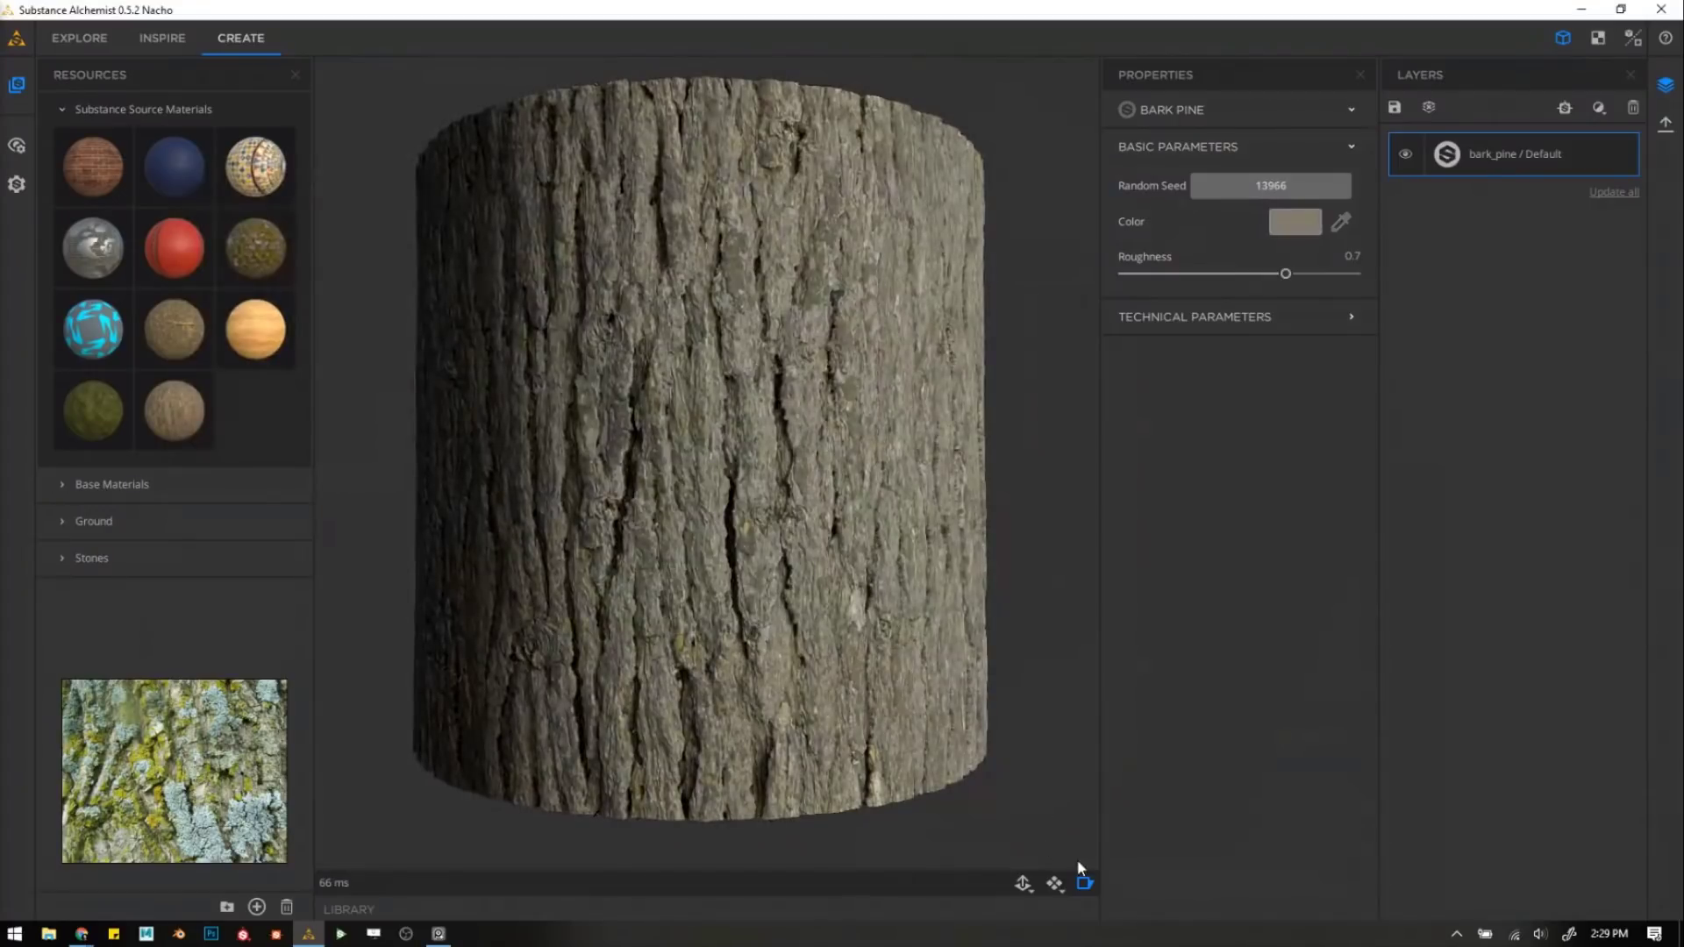
Turn off the viewport's strong shadow effect and inspect the bark up close.
{"action": "left_click", "coordinate": [1091, 884]}
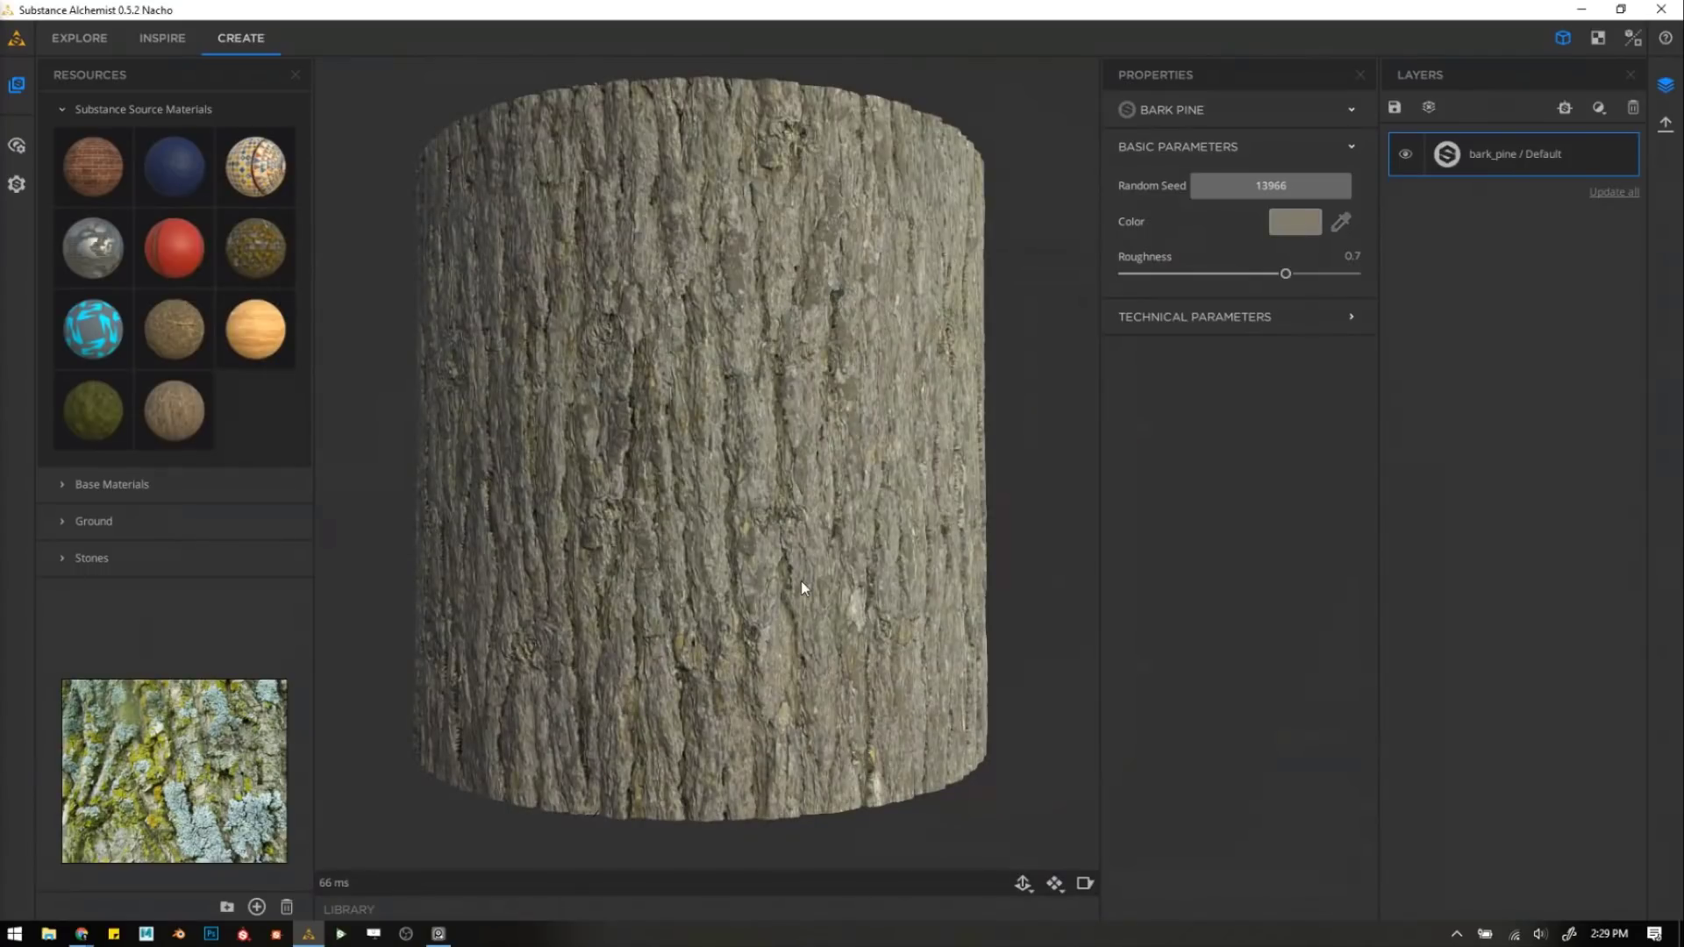
{"action": "left_click_drag", "start_coordinate": [754, 403], "coordinate": [751, 413]}
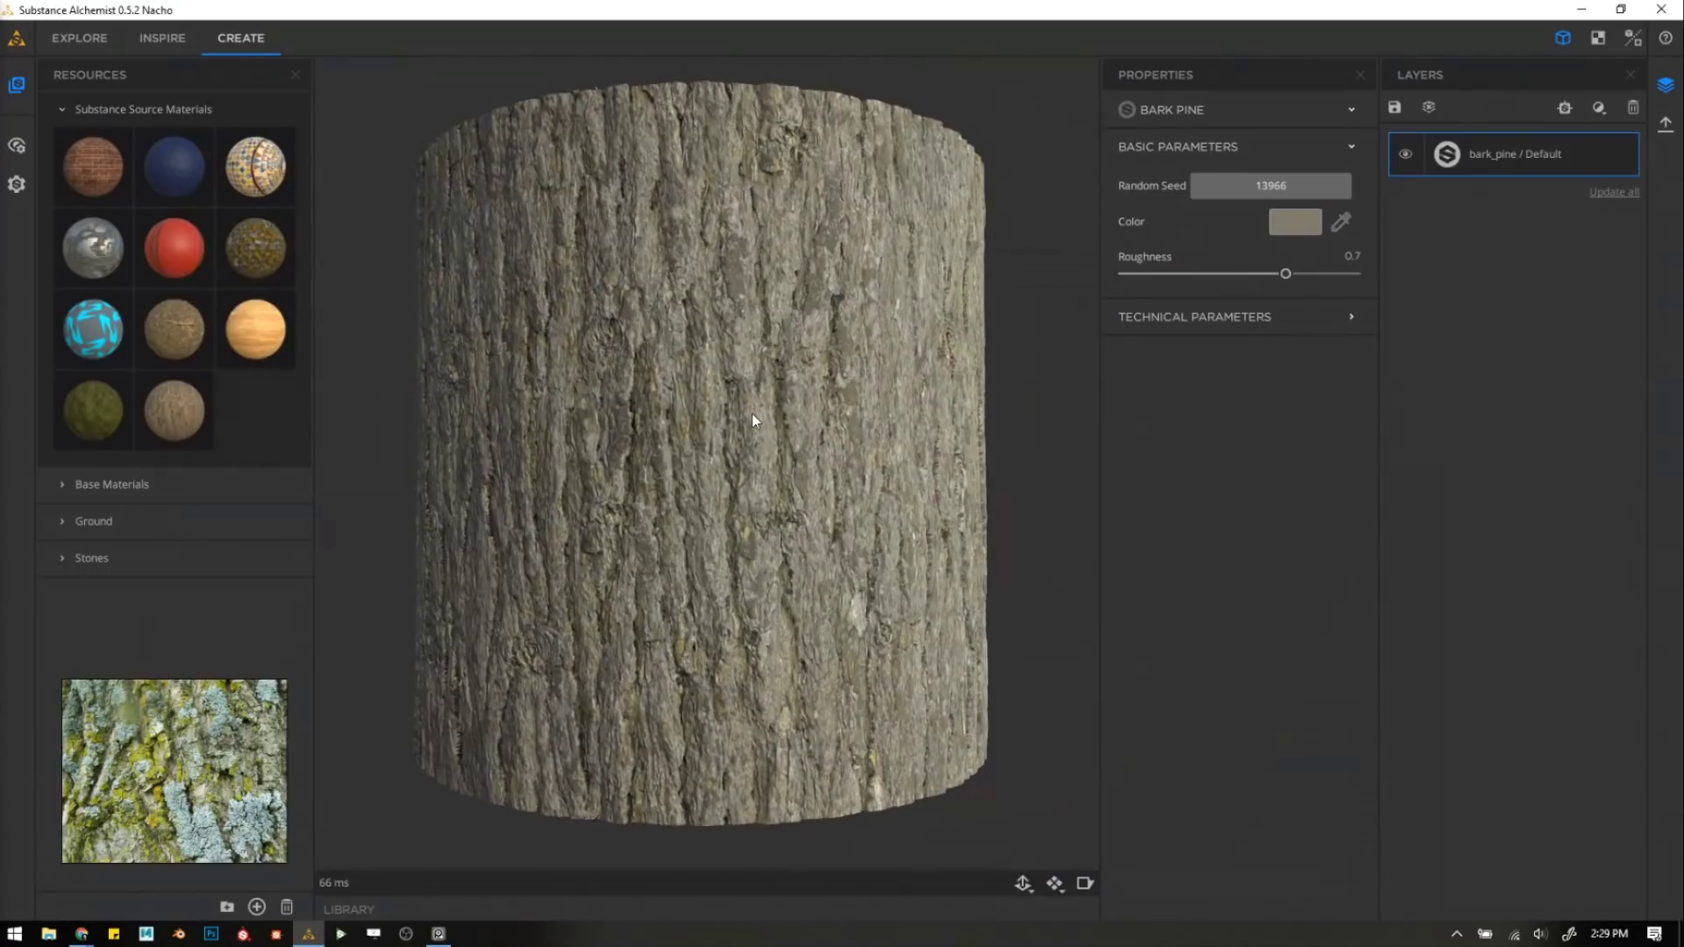
{"action": "scroll", "coordinate": [783, 455], "scroll_direction": "up", "scroll_amount": 3}
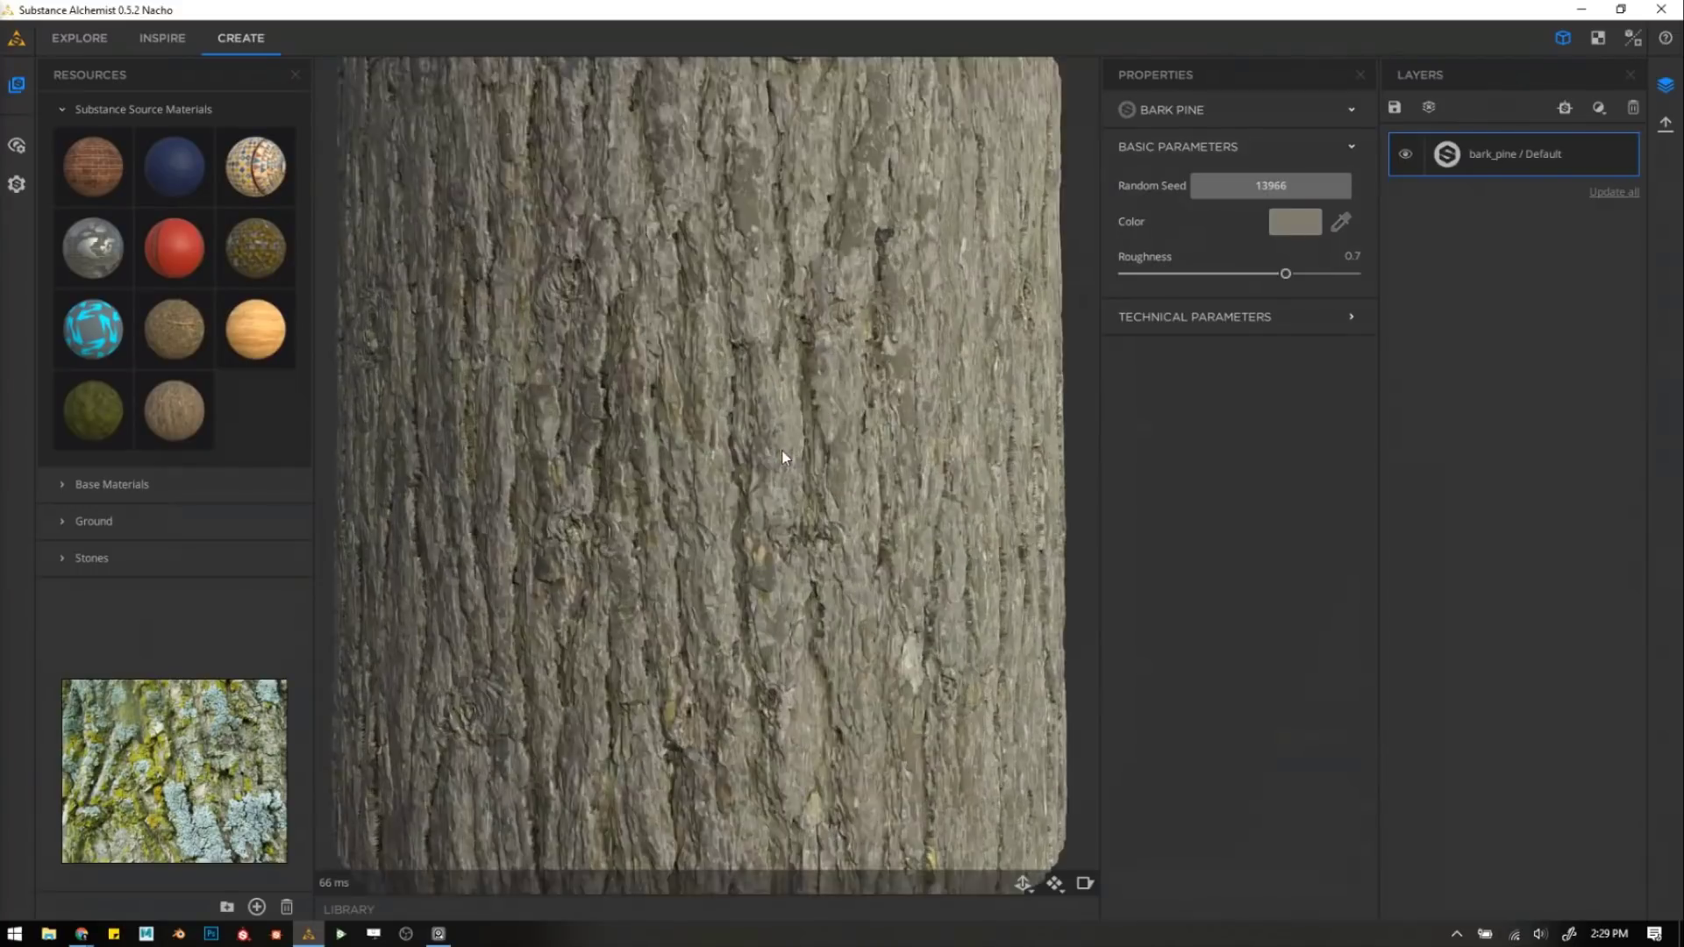
{"action": "left_click_drag", "start_coordinate": [638, 525], "coordinate": [679, 558]}
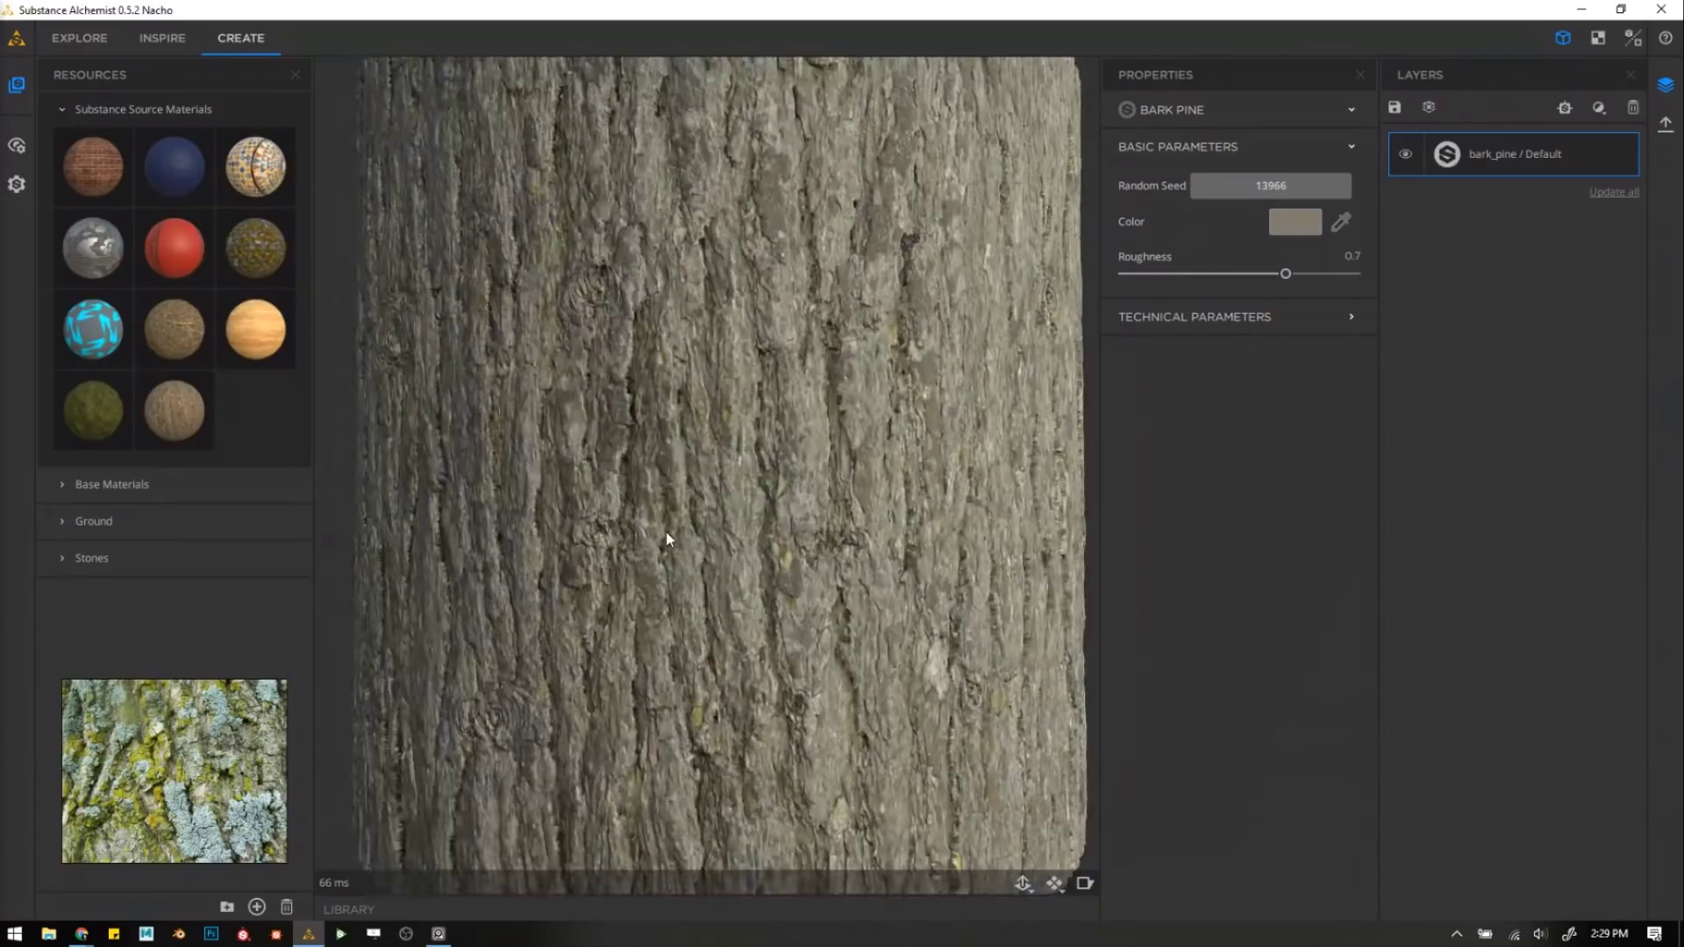
Compare with the reference photo, blend the moss material over the pine bark, and set the Height Offset to 0.43.
{"action": "middle_click_drag", "start_coordinate": [215, 744], "coordinate": [251, 717]}
{"action": "middle_click_drag", "start_coordinate": [122, 770], "coordinate": [164, 785]}
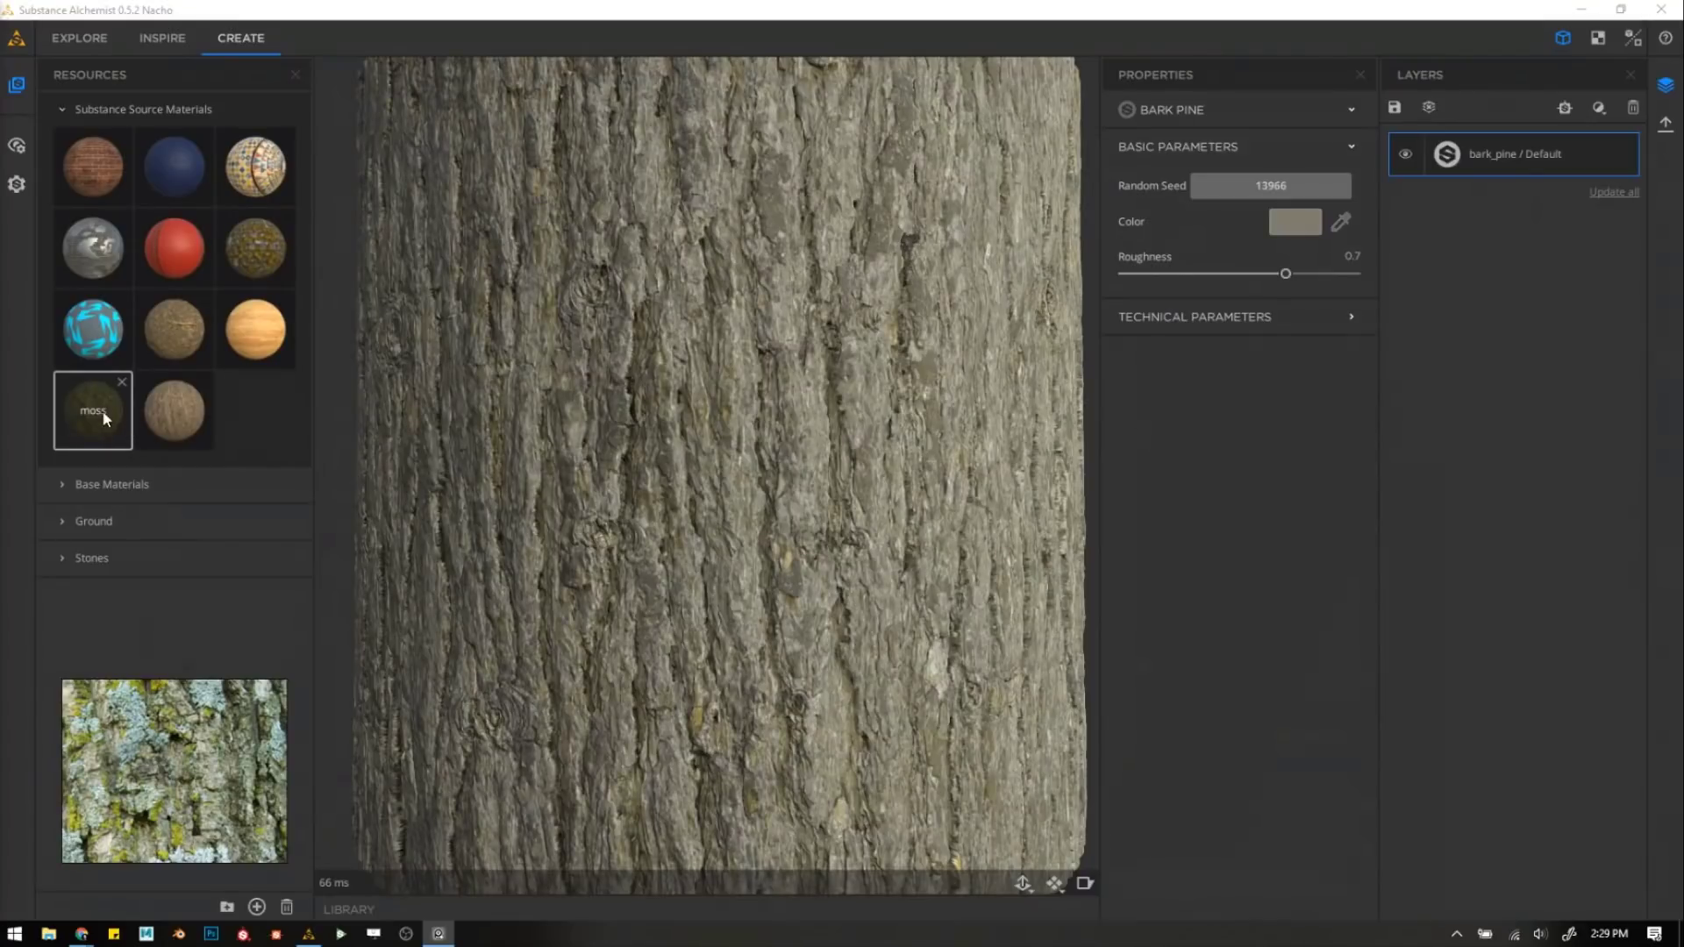
{"action": "left_click_drag", "start_coordinate": [102, 409], "coordinate": [679, 593]}
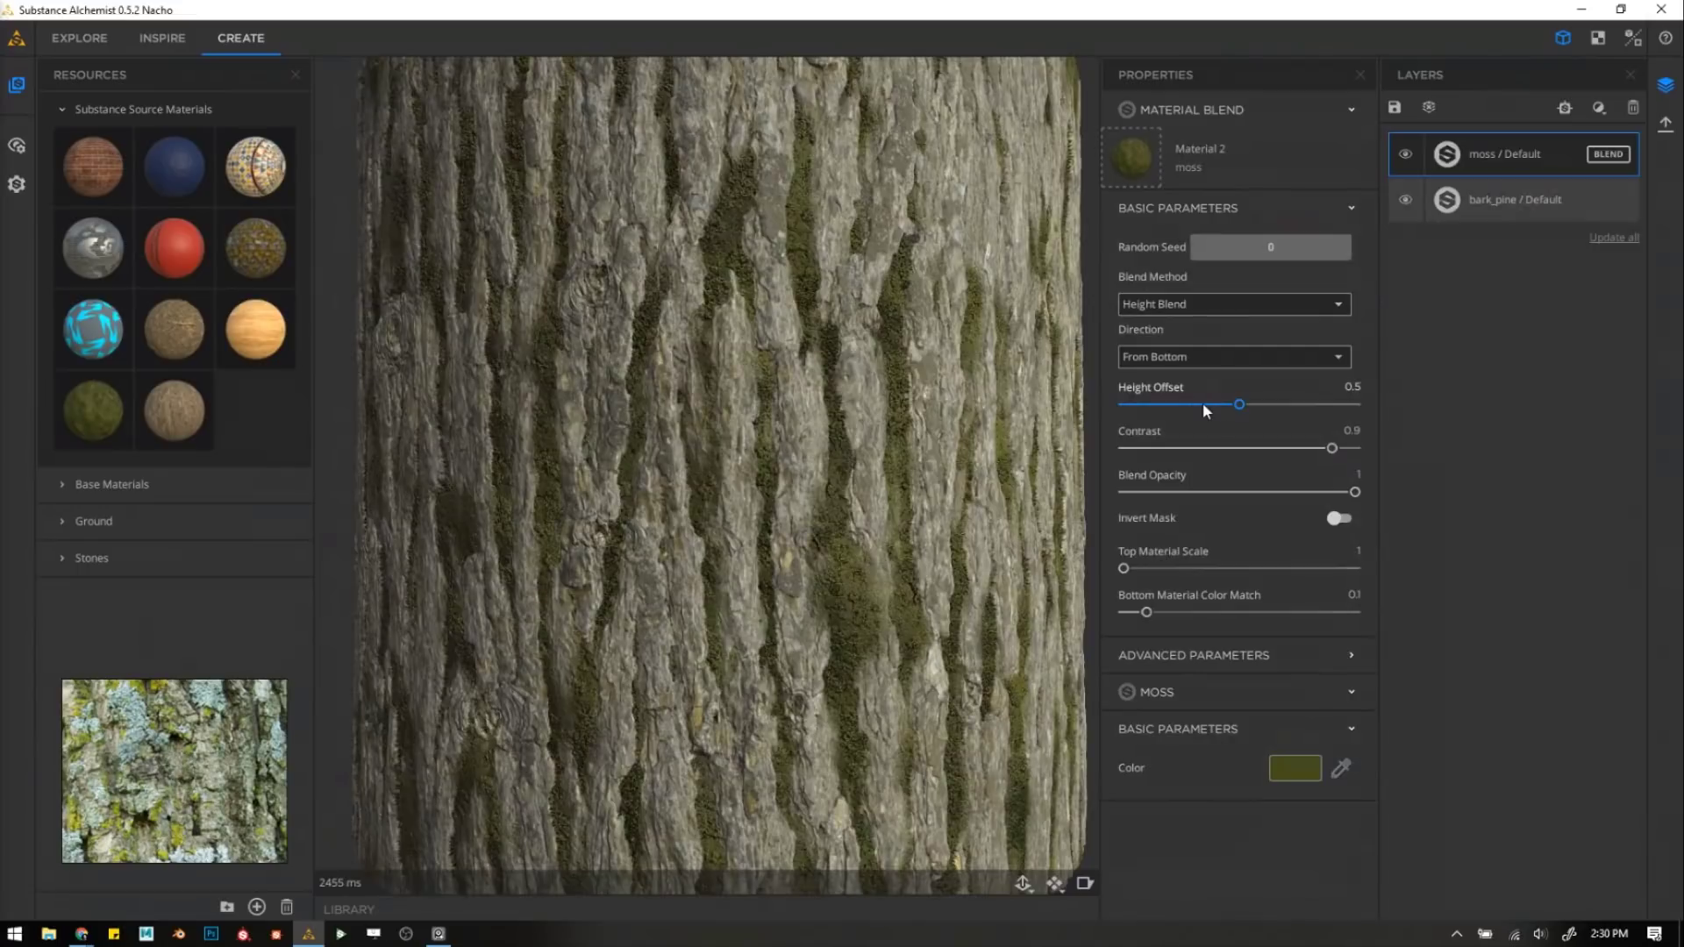
{"action": "mouse_move", "coordinate": [1203, 403]}
{"action": "left_mouse_down"}
{"action": "mouse_move", "coordinate": [1163, 416]}
{"action": "mouse_move", "coordinate": [1268, 414]}
{"action": "mouse_move", "coordinate": [1223, 413]}
{"action": "left_mouse_up"}
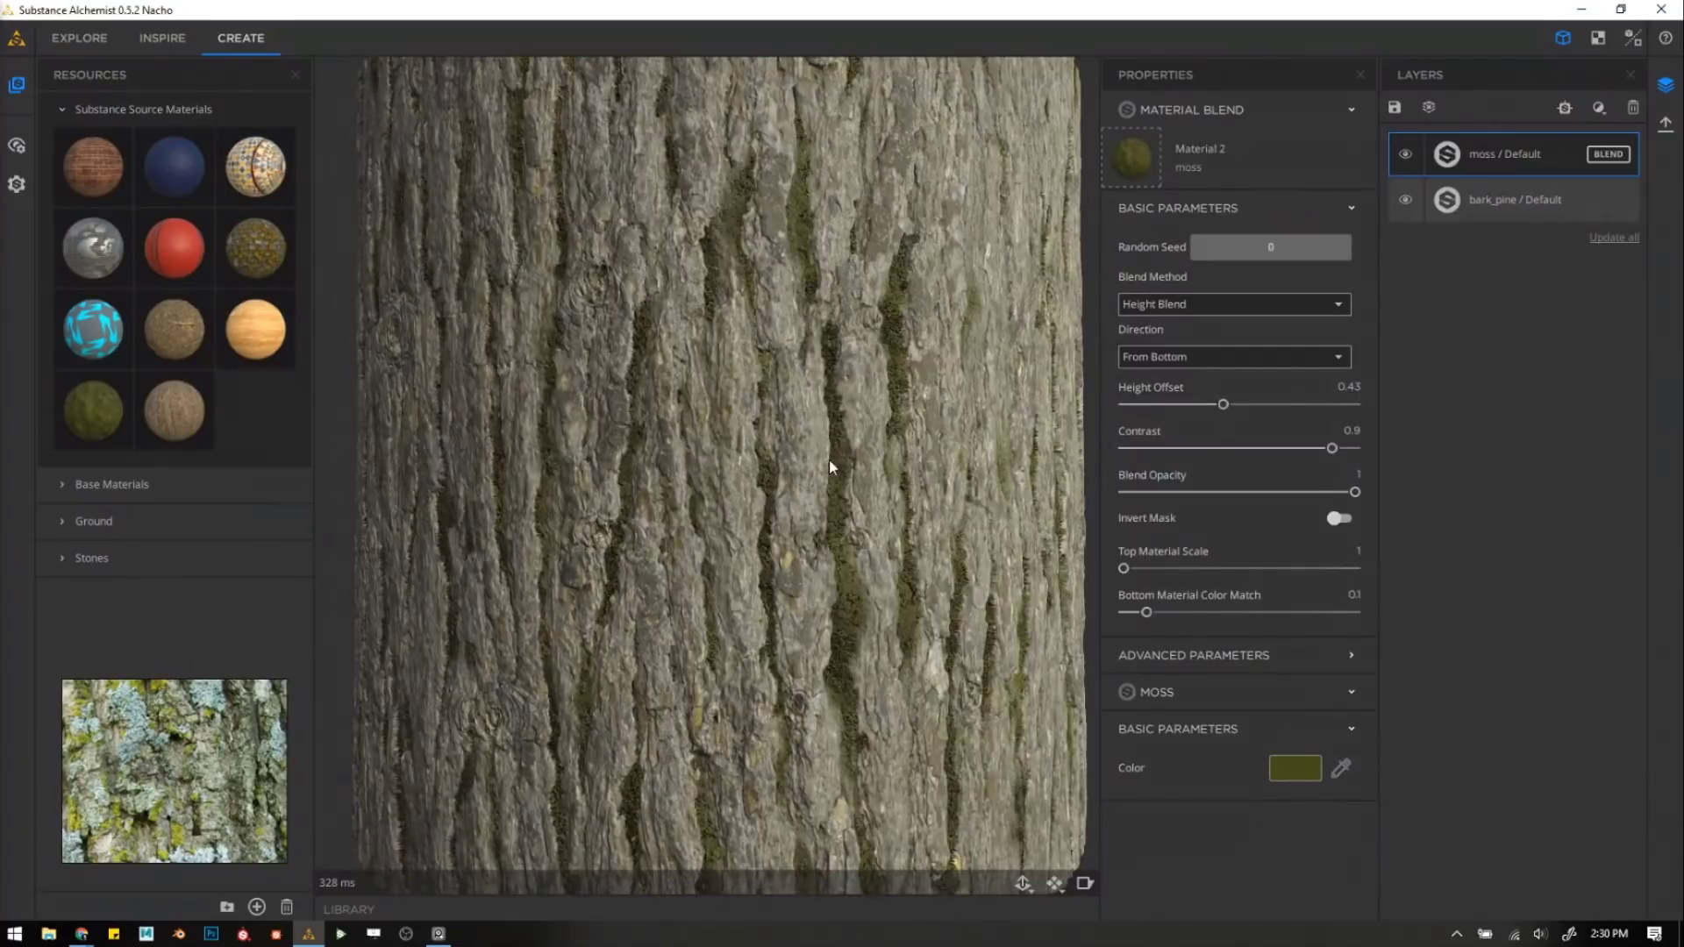
Switch the moss layer's Blend Method to Ambient Occlusion Blend and set its Balance to 0.78.
{"action": "left_click", "coordinate": [1184, 305]}
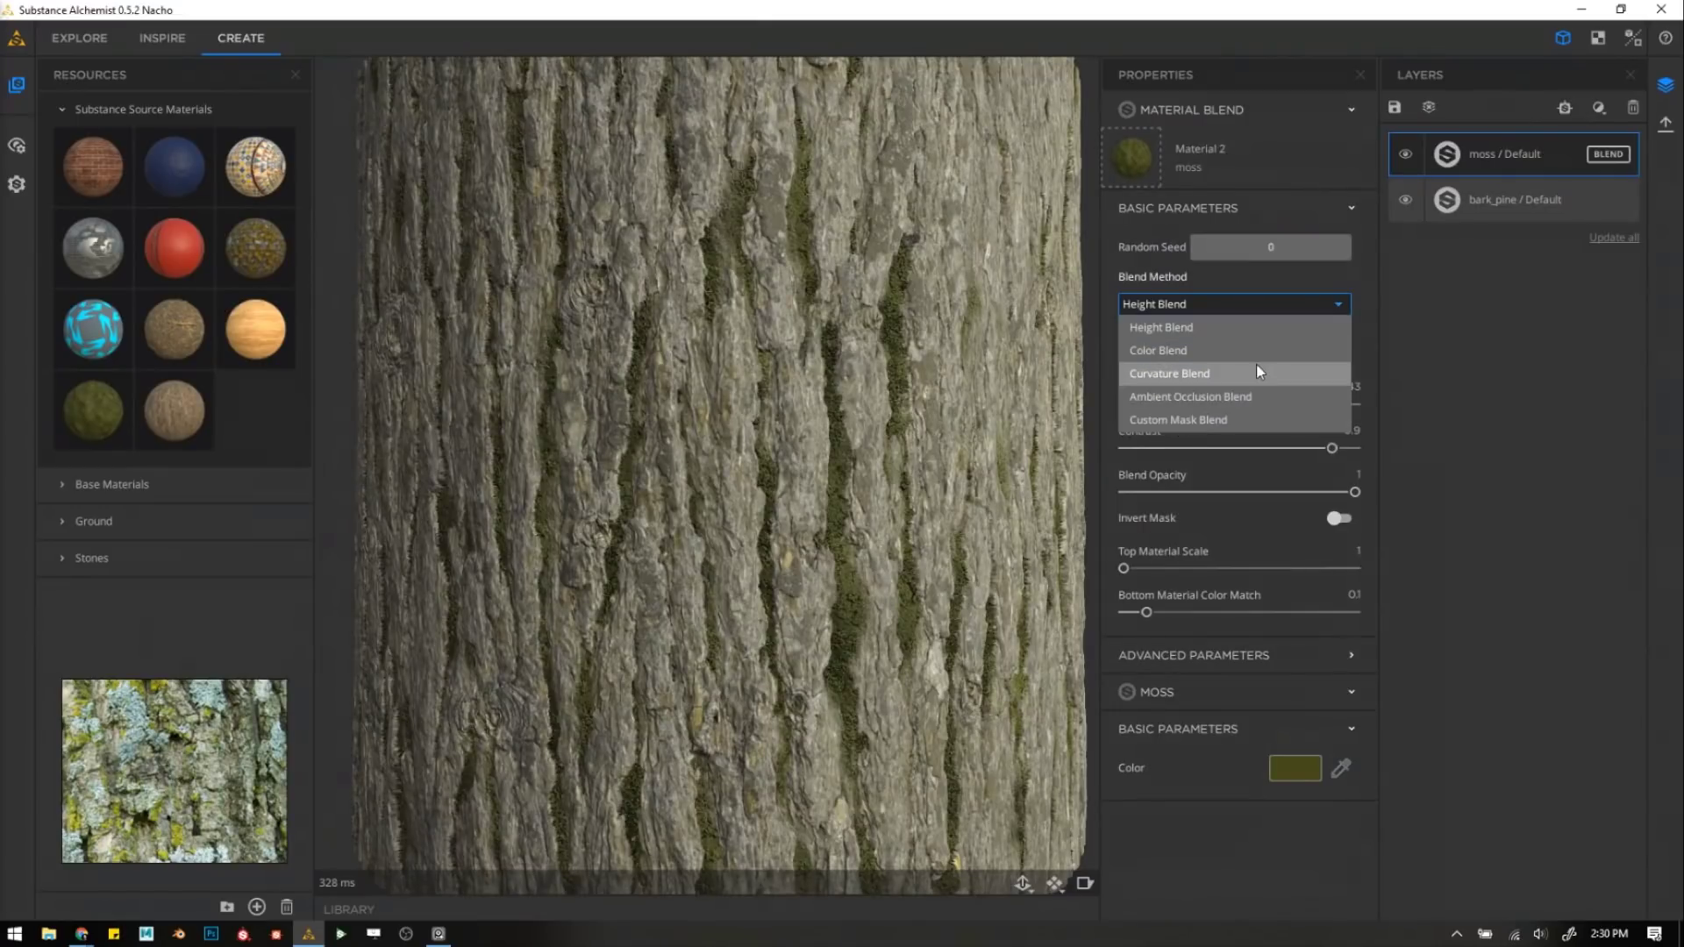
{"action": "left_click", "coordinate": [1250, 401]}
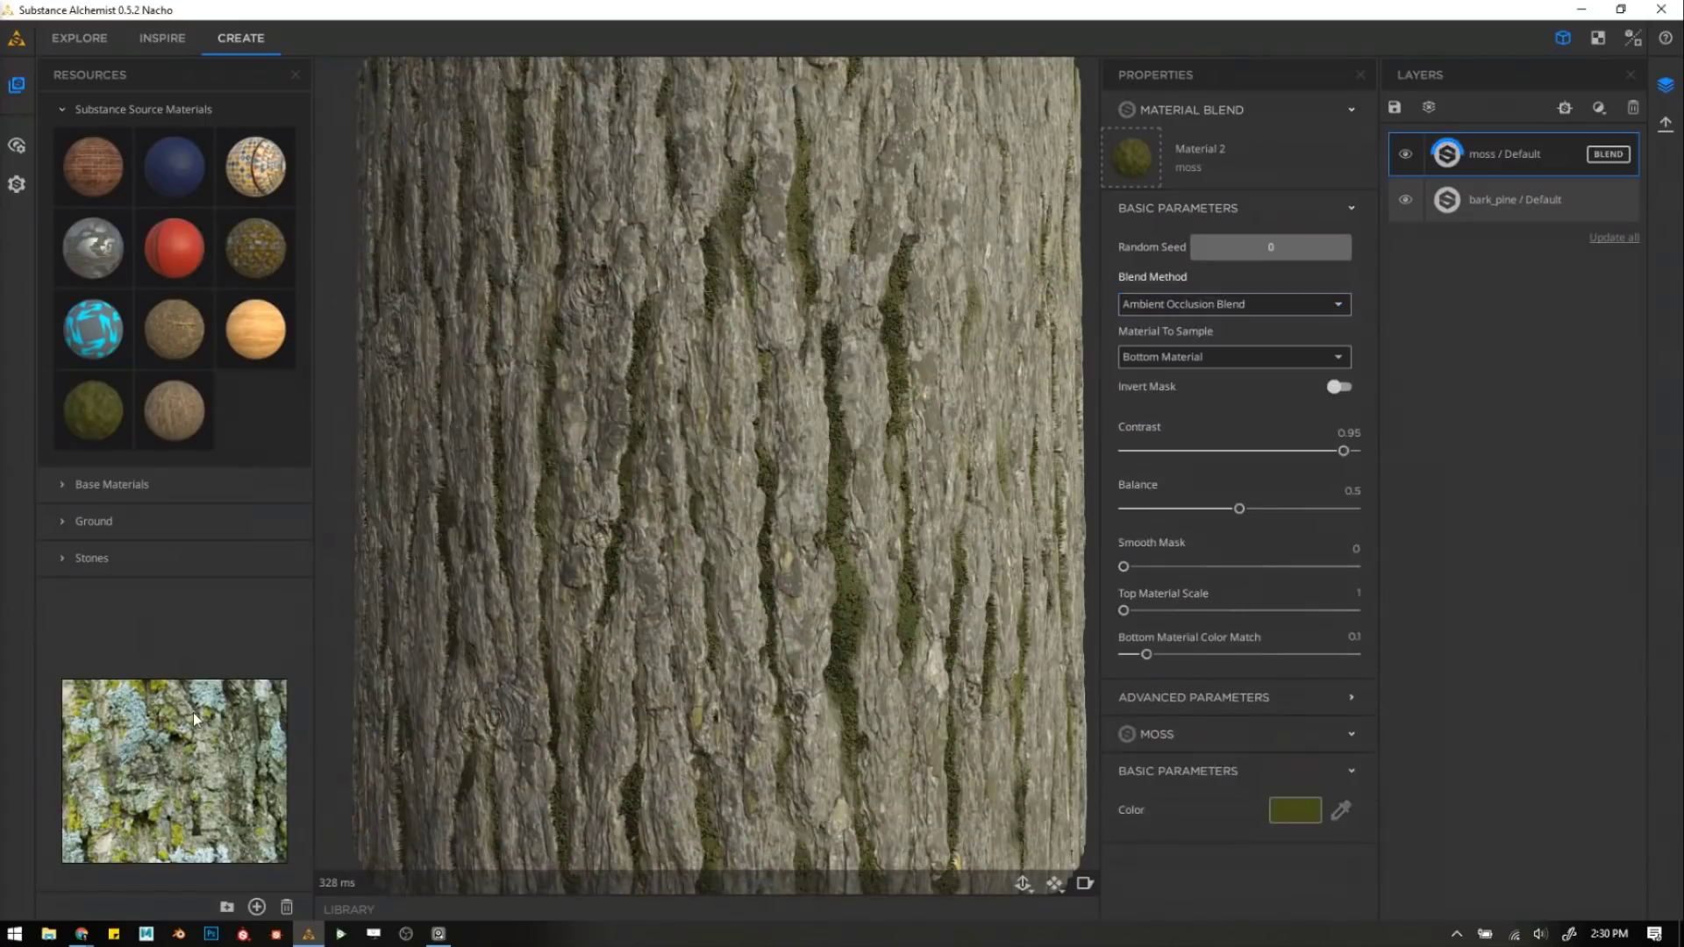
{"action": "scroll", "coordinate": [207, 732], "scroll_direction": "down", "scroll_amount": 4}
{"action": "scroll", "coordinate": [161, 774], "scroll_direction": "up", "scroll_amount": 3}
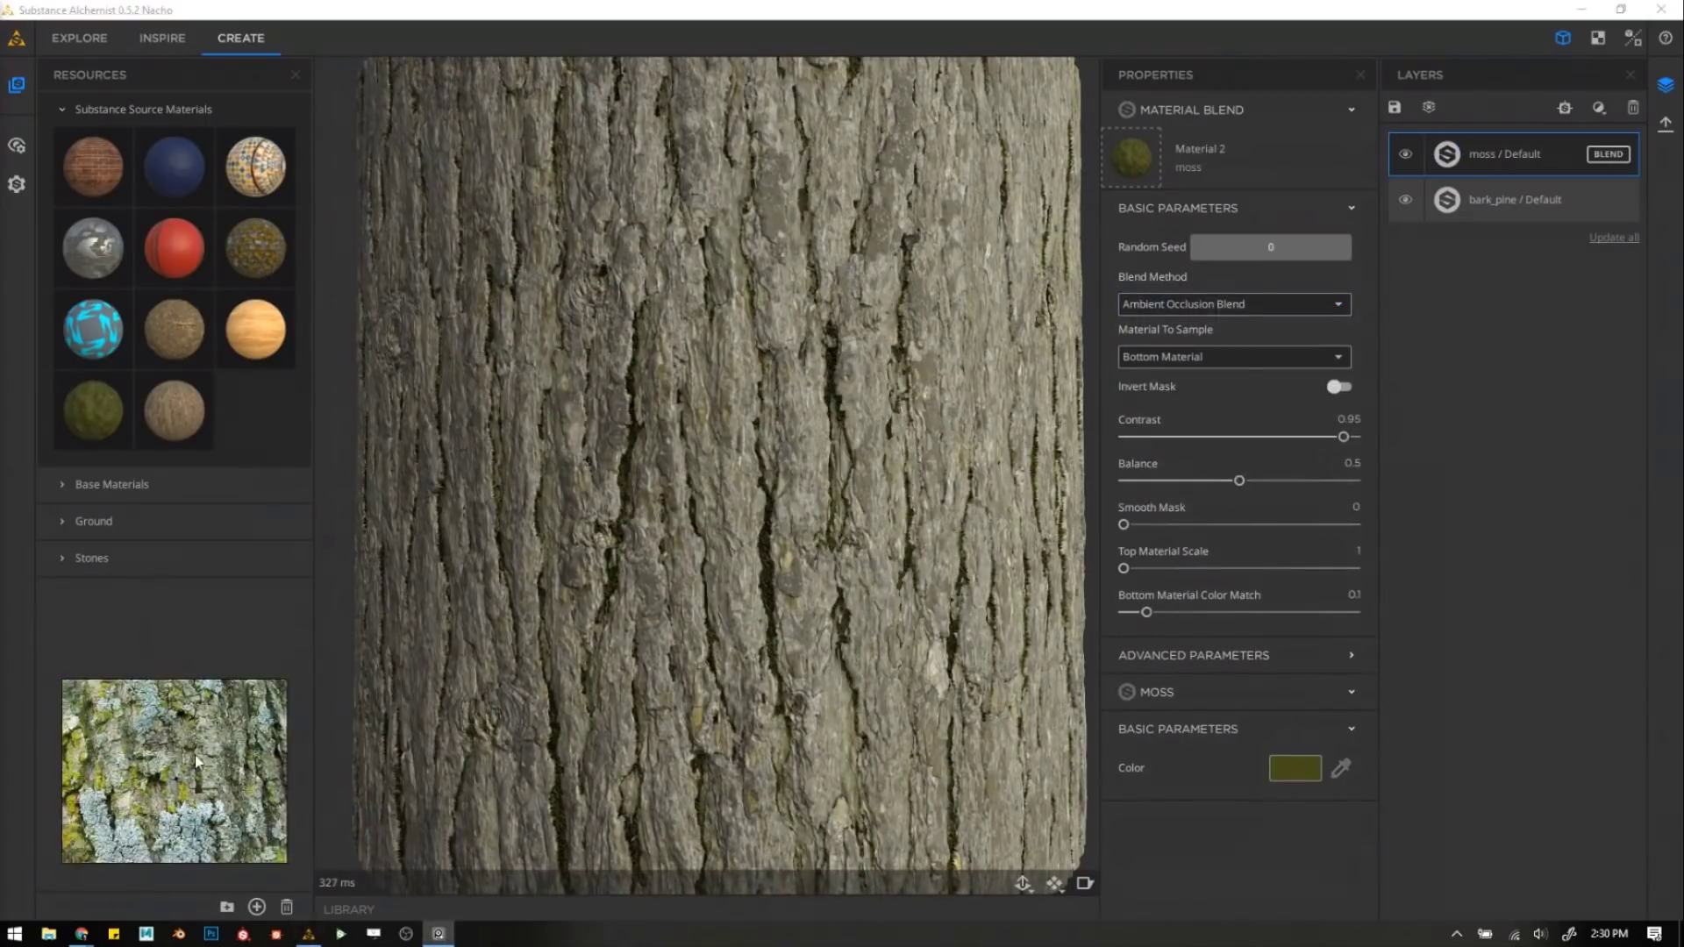
{"action": "left_click", "coordinate": [707, 440]}
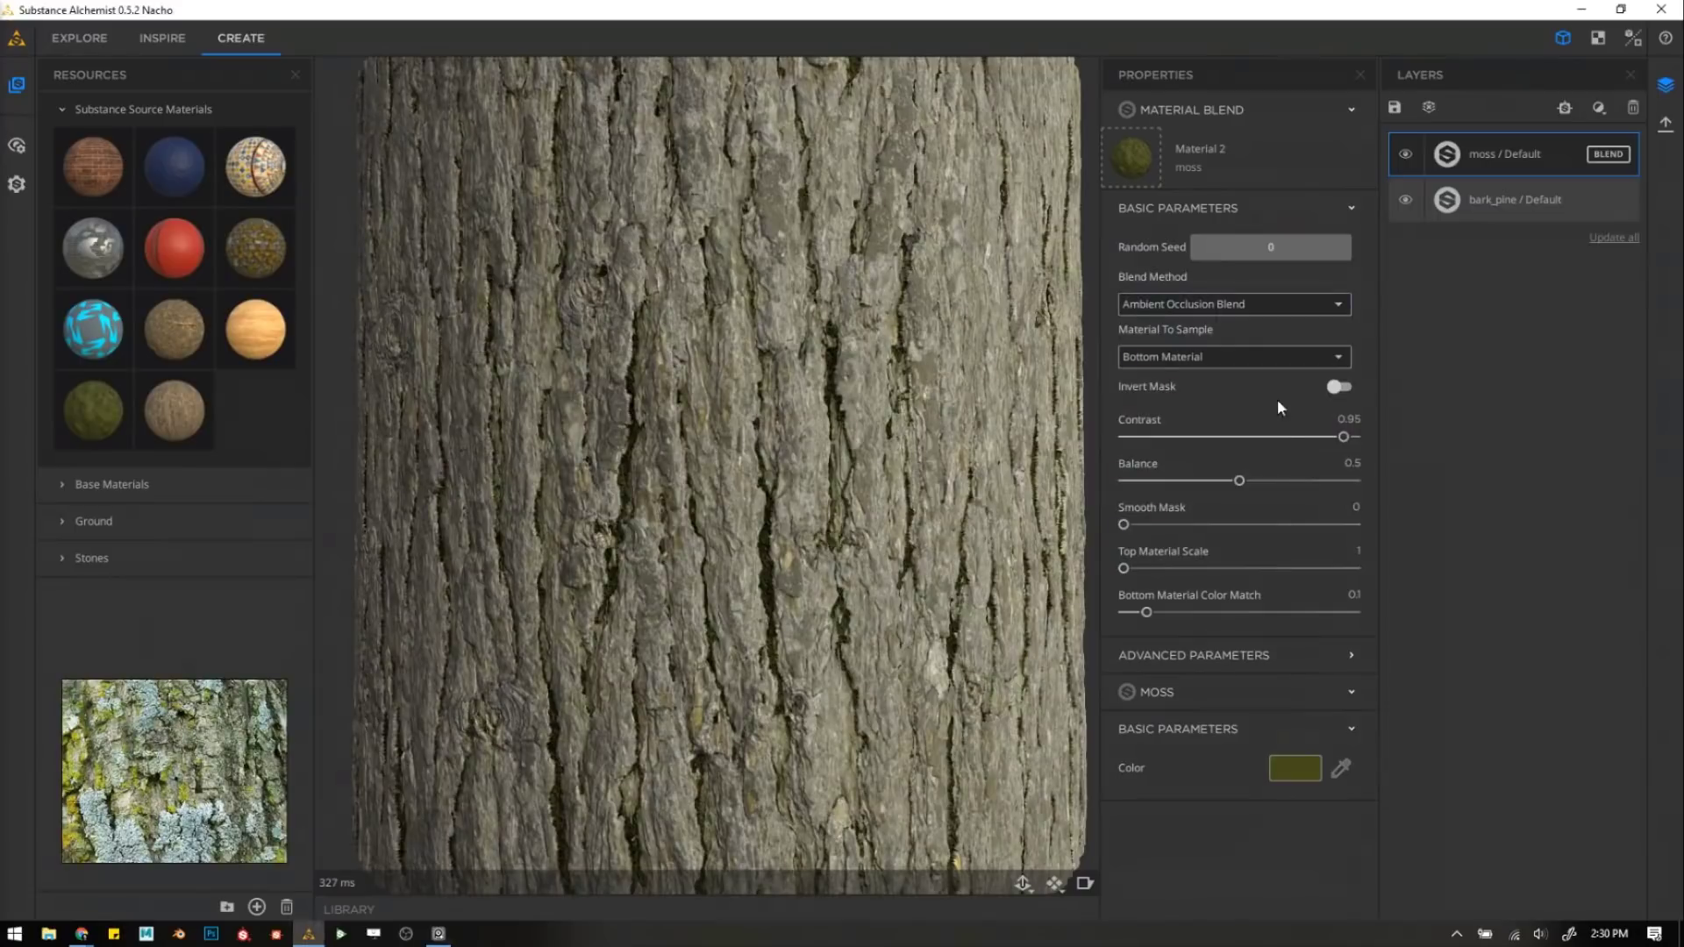
{"action": "left_click_drag", "start_coordinate": [1238, 480], "coordinate": [1304, 480]}
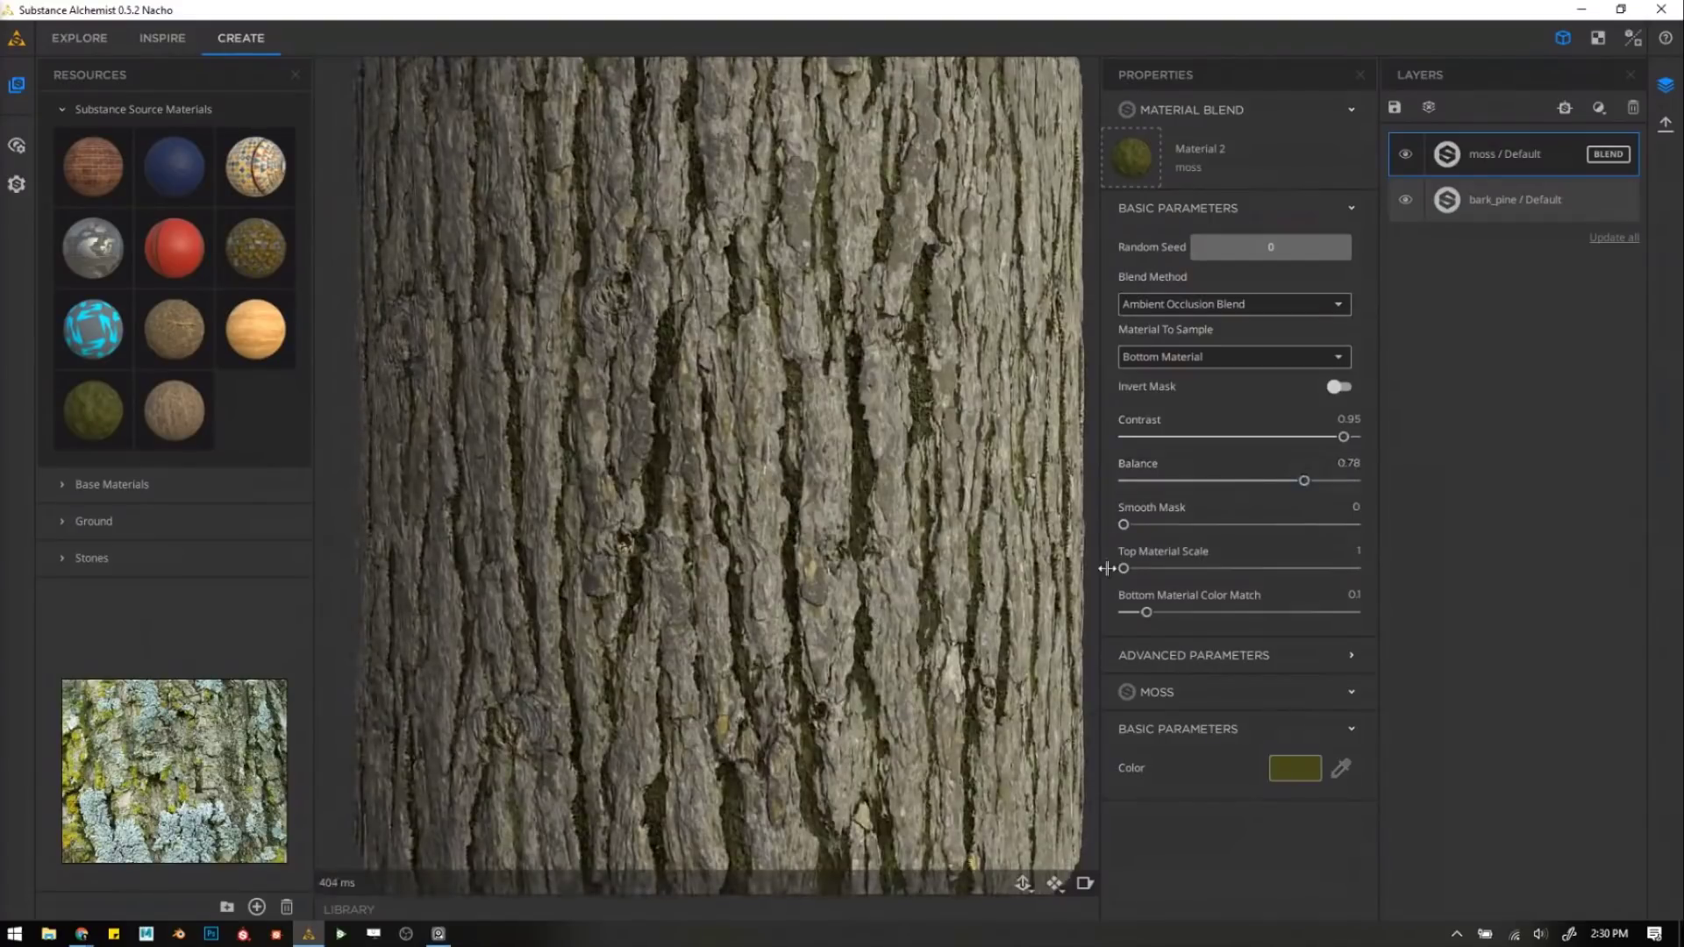
{"action": "scroll", "coordinate": [876, 480], "scroll_direction": "up", "scroll_amount": 1}
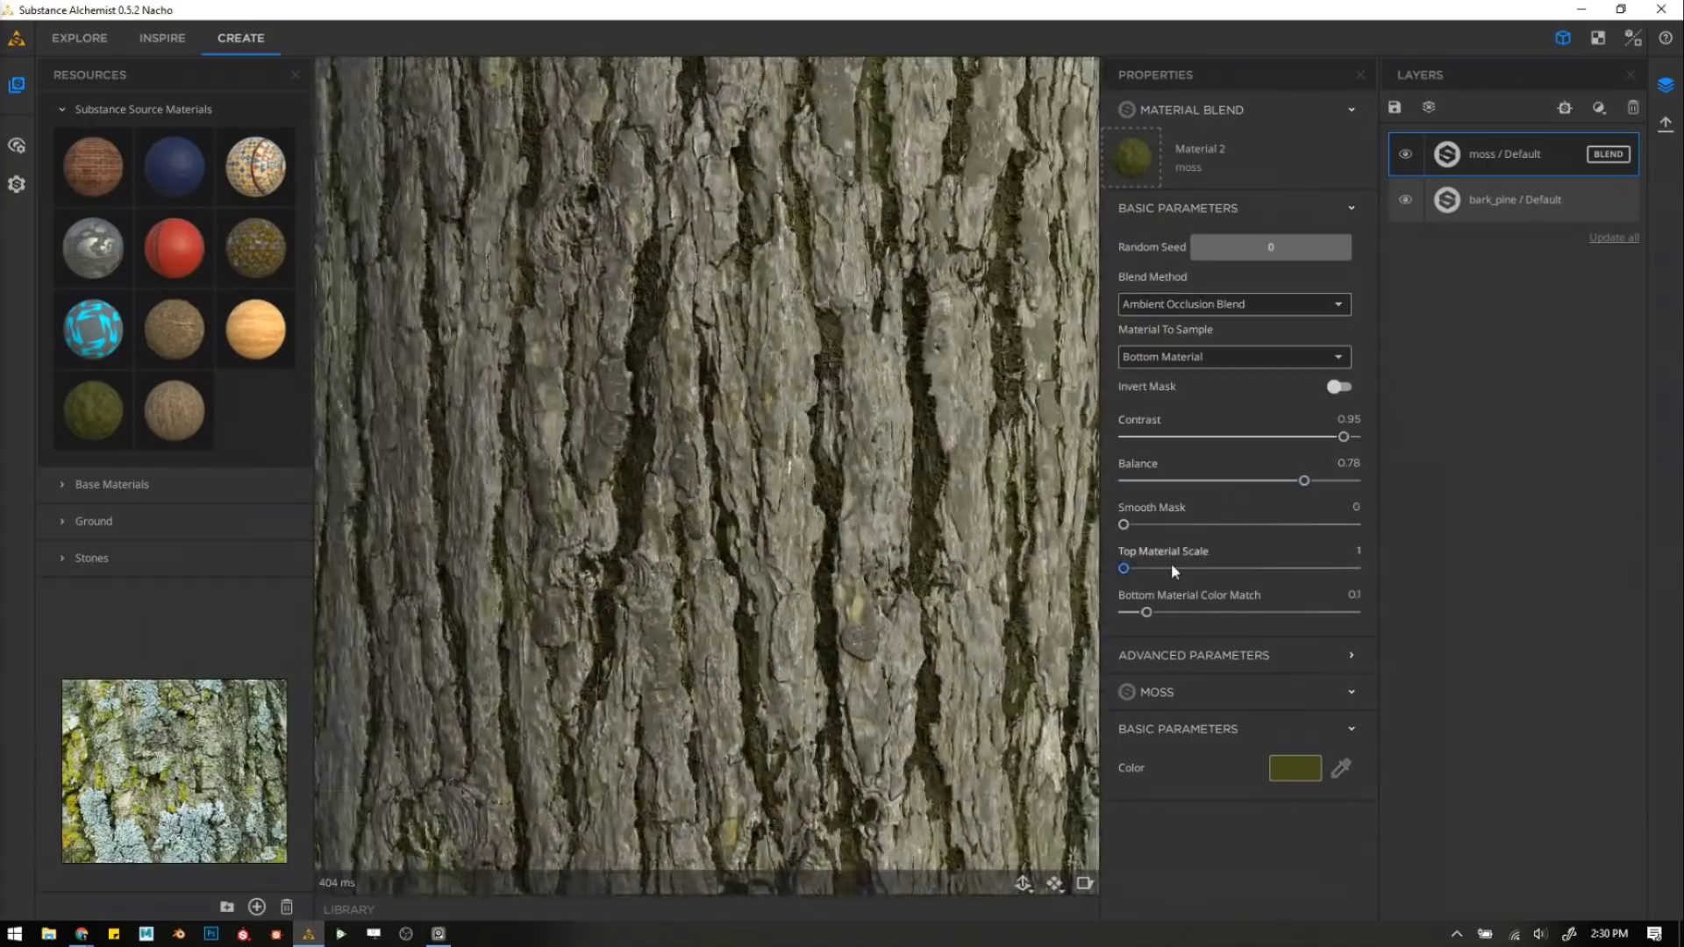
Set the moss layer's top material scale to 4 and recolor the moss a muted brownish olive, starting from a sample of the reference photo.
{"action": "left_click_drag", "start_coordinate": [1145, 572], "coordinate": [1201, 569]}
{"action": "scroll", "coordinate": [952, 519], "scroll_direction": "down", "scroll_amount": 2}
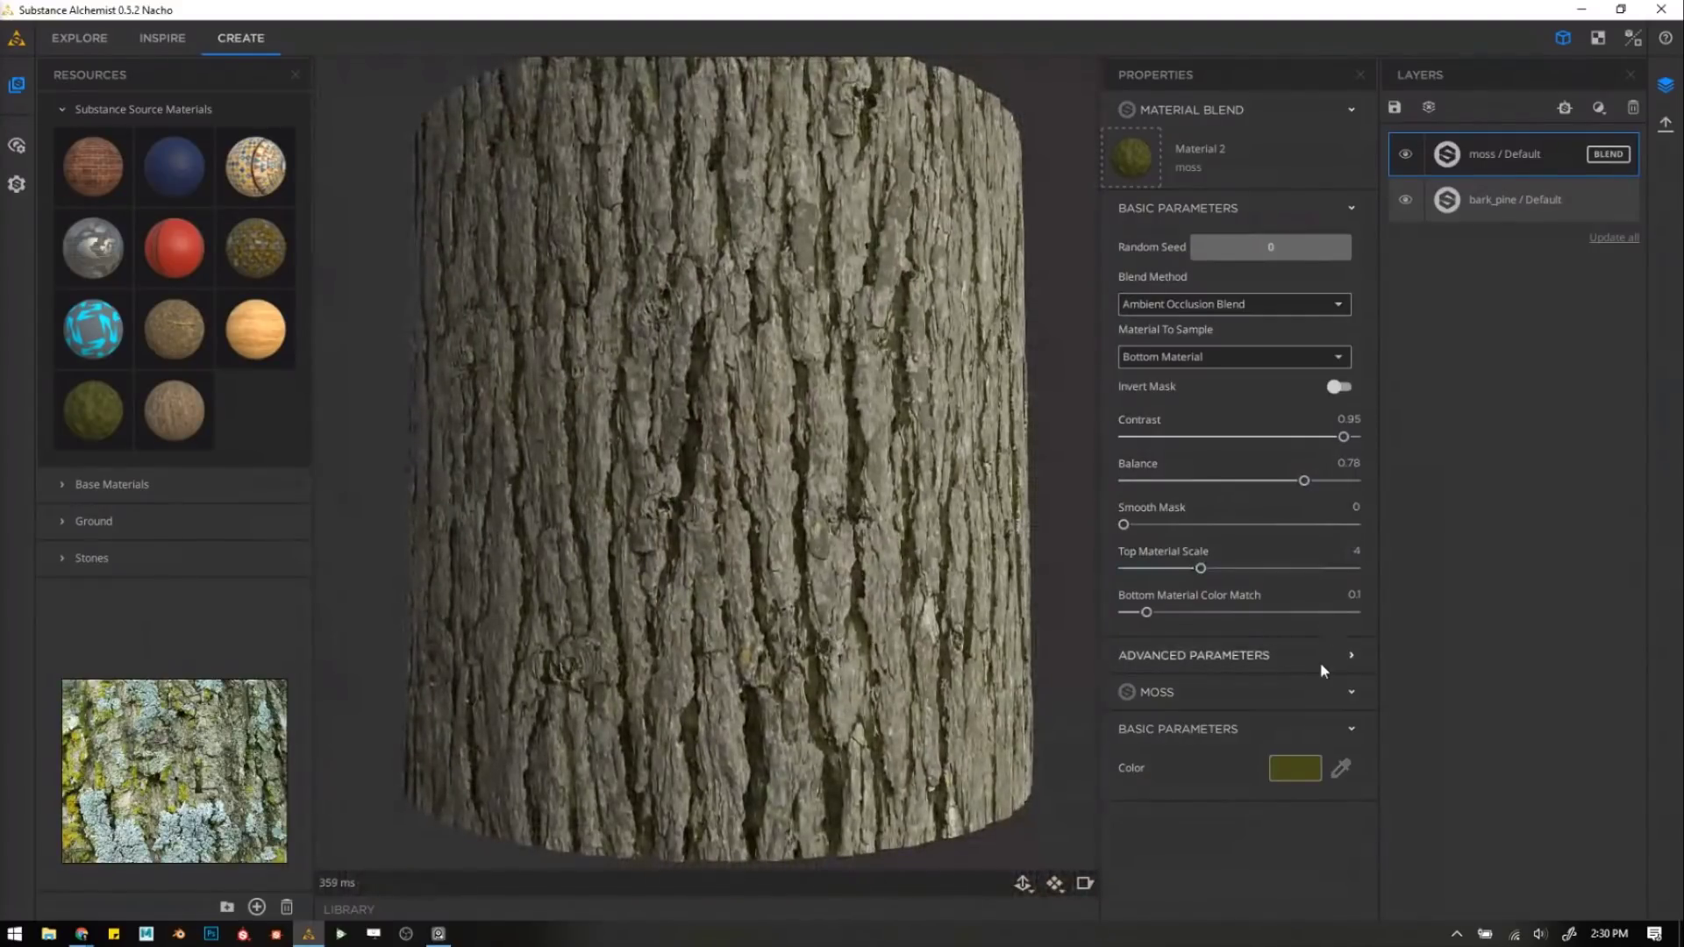
{"action": "left_click", "coordinate": [1303, 771]}
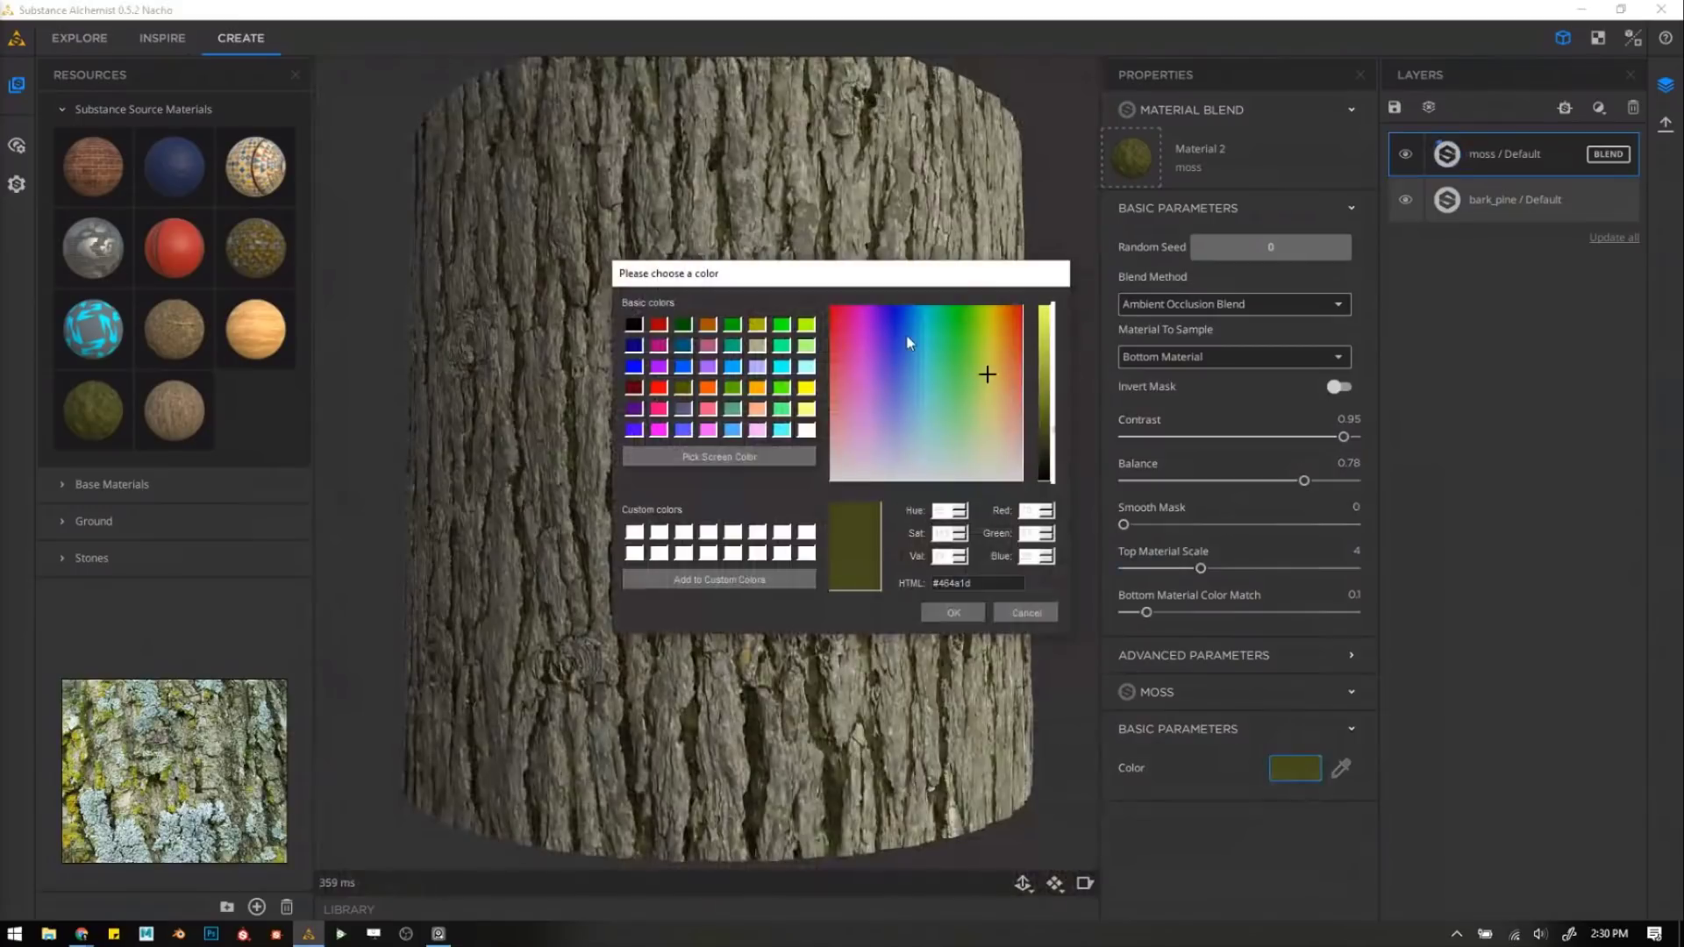
{"action": "left_click", "coordinate": [755, 457]}
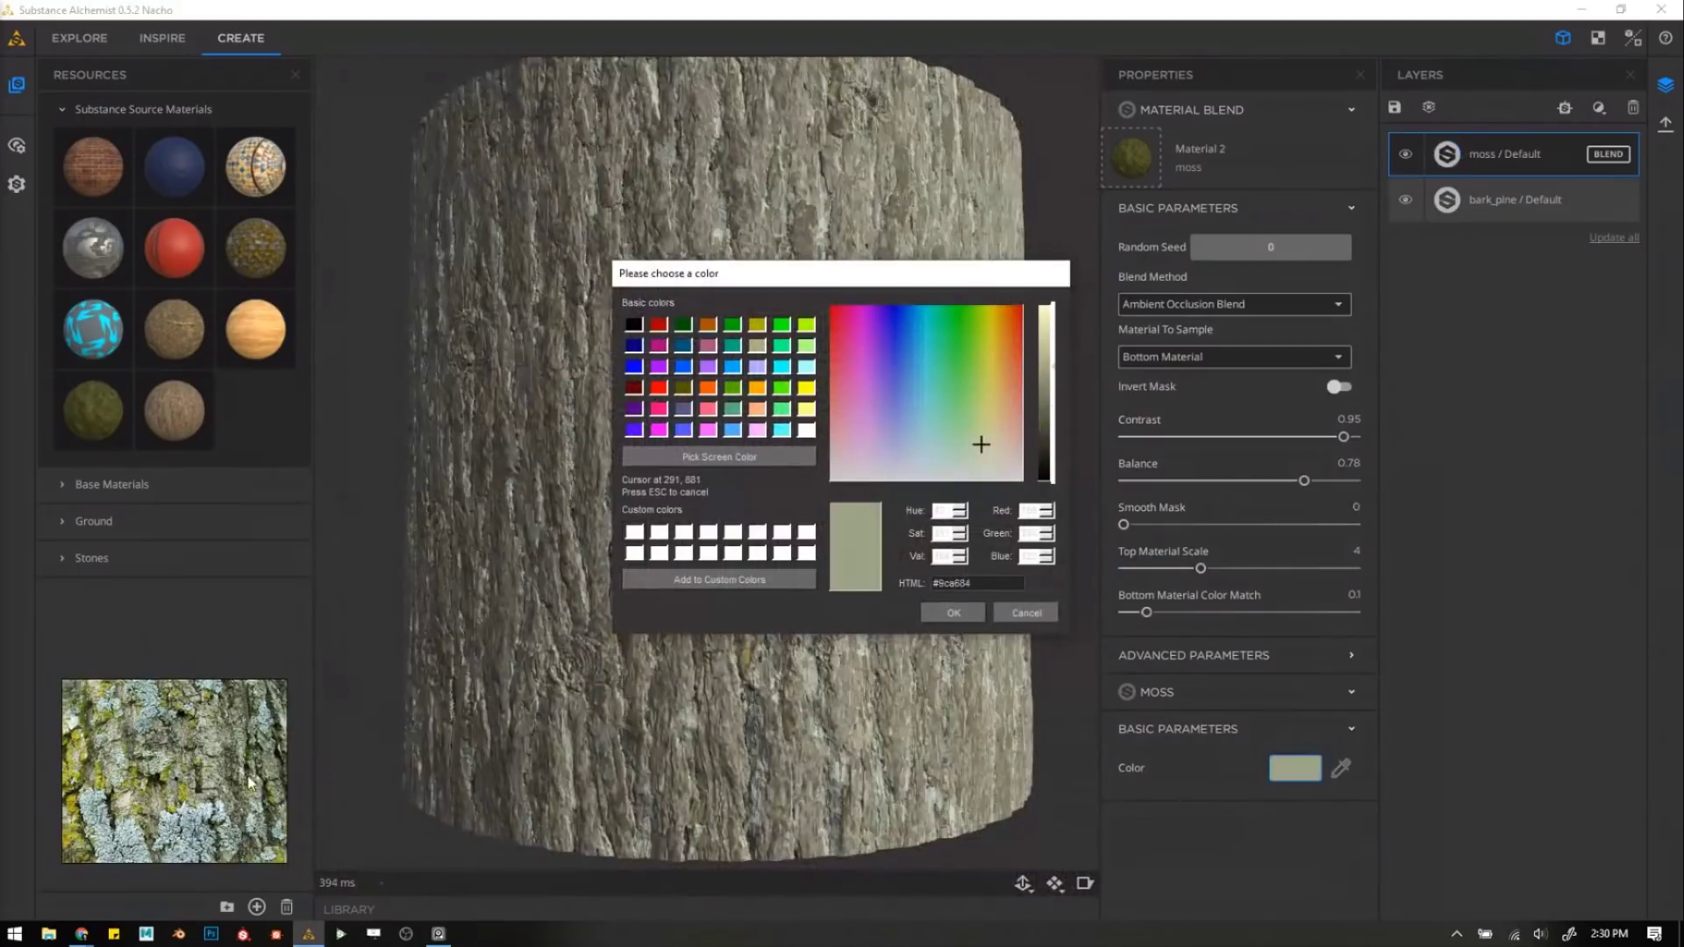
{"action": "left_click", "coordinate": [246, 714]}
{"action": "left_click", "coordinate": [1061, 427]}
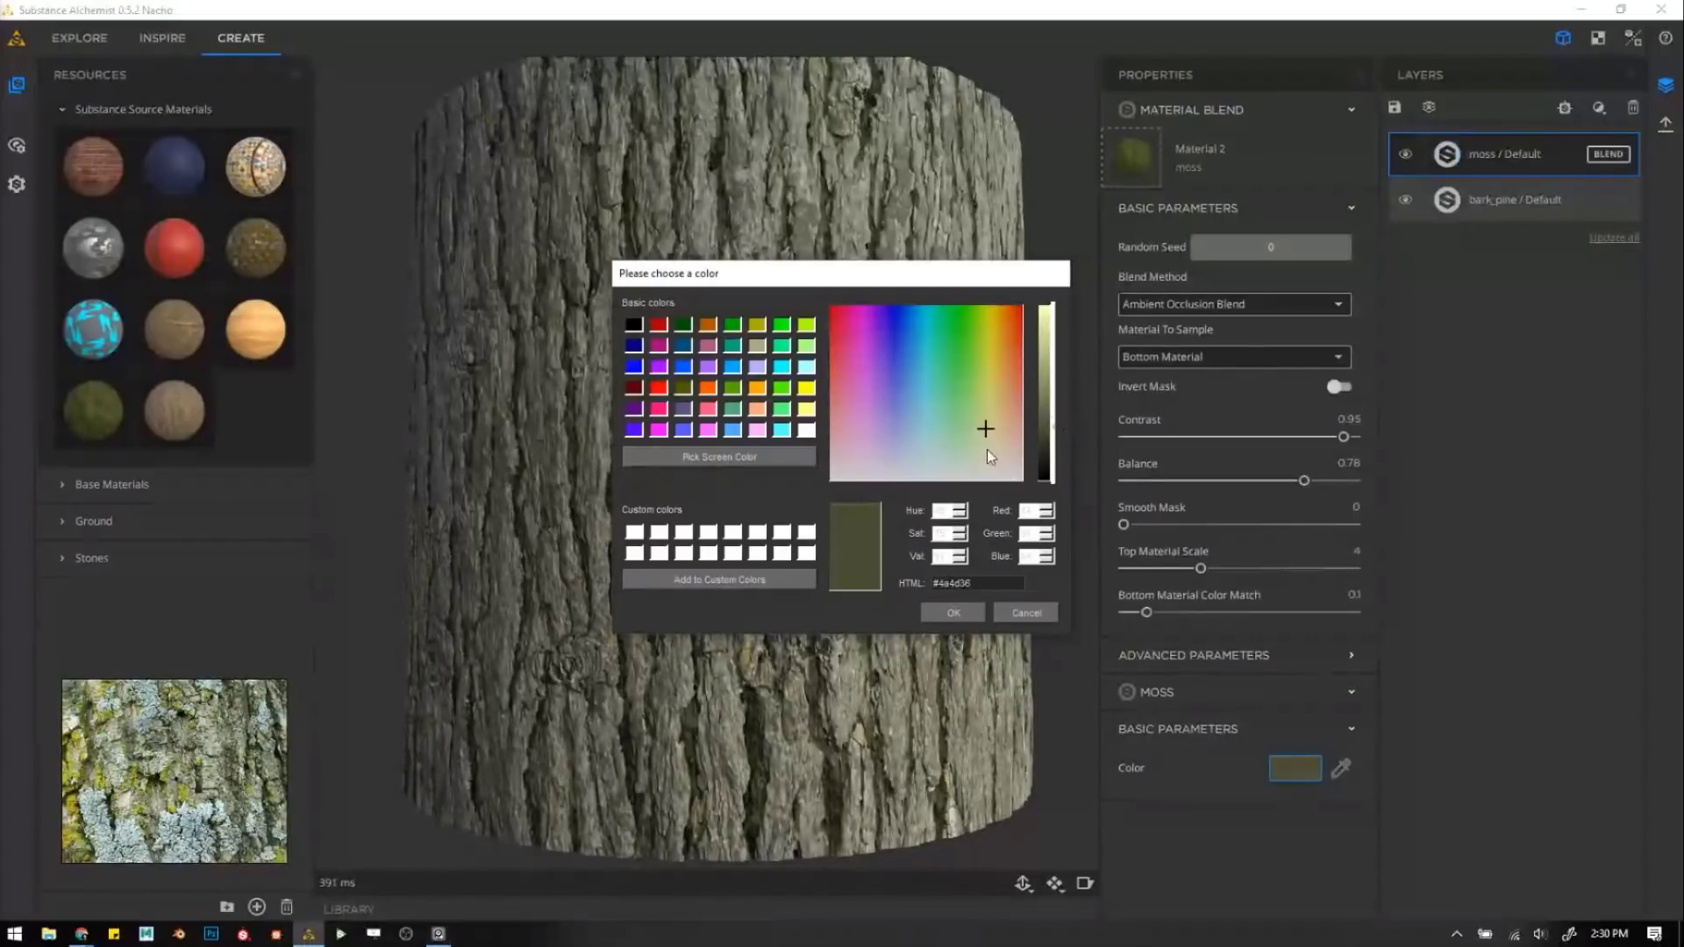
{"action": "left_click", "coordinate": [987, 448]}
{"action": "left_click", "coordinate": [954, 612]}
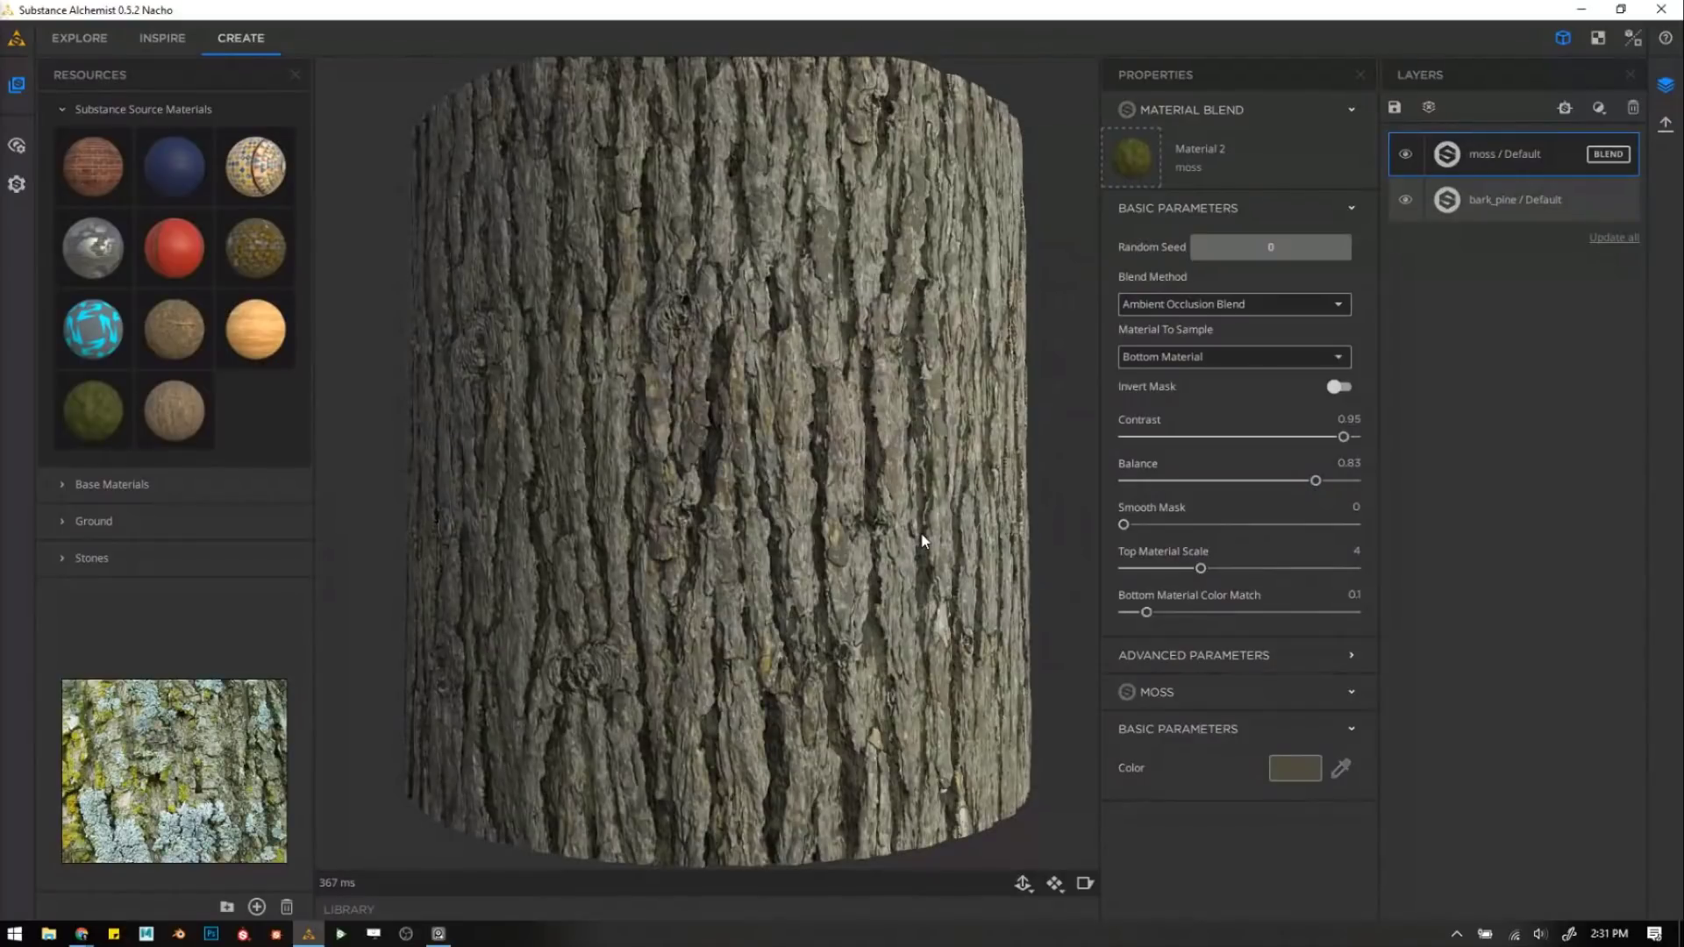
Add a second moss layer over the bark and set its blend method to Curvature Blend.
{"action": "left_click_drag", "start_coordinate": [69, 420], "coordinate": [783, 531]}
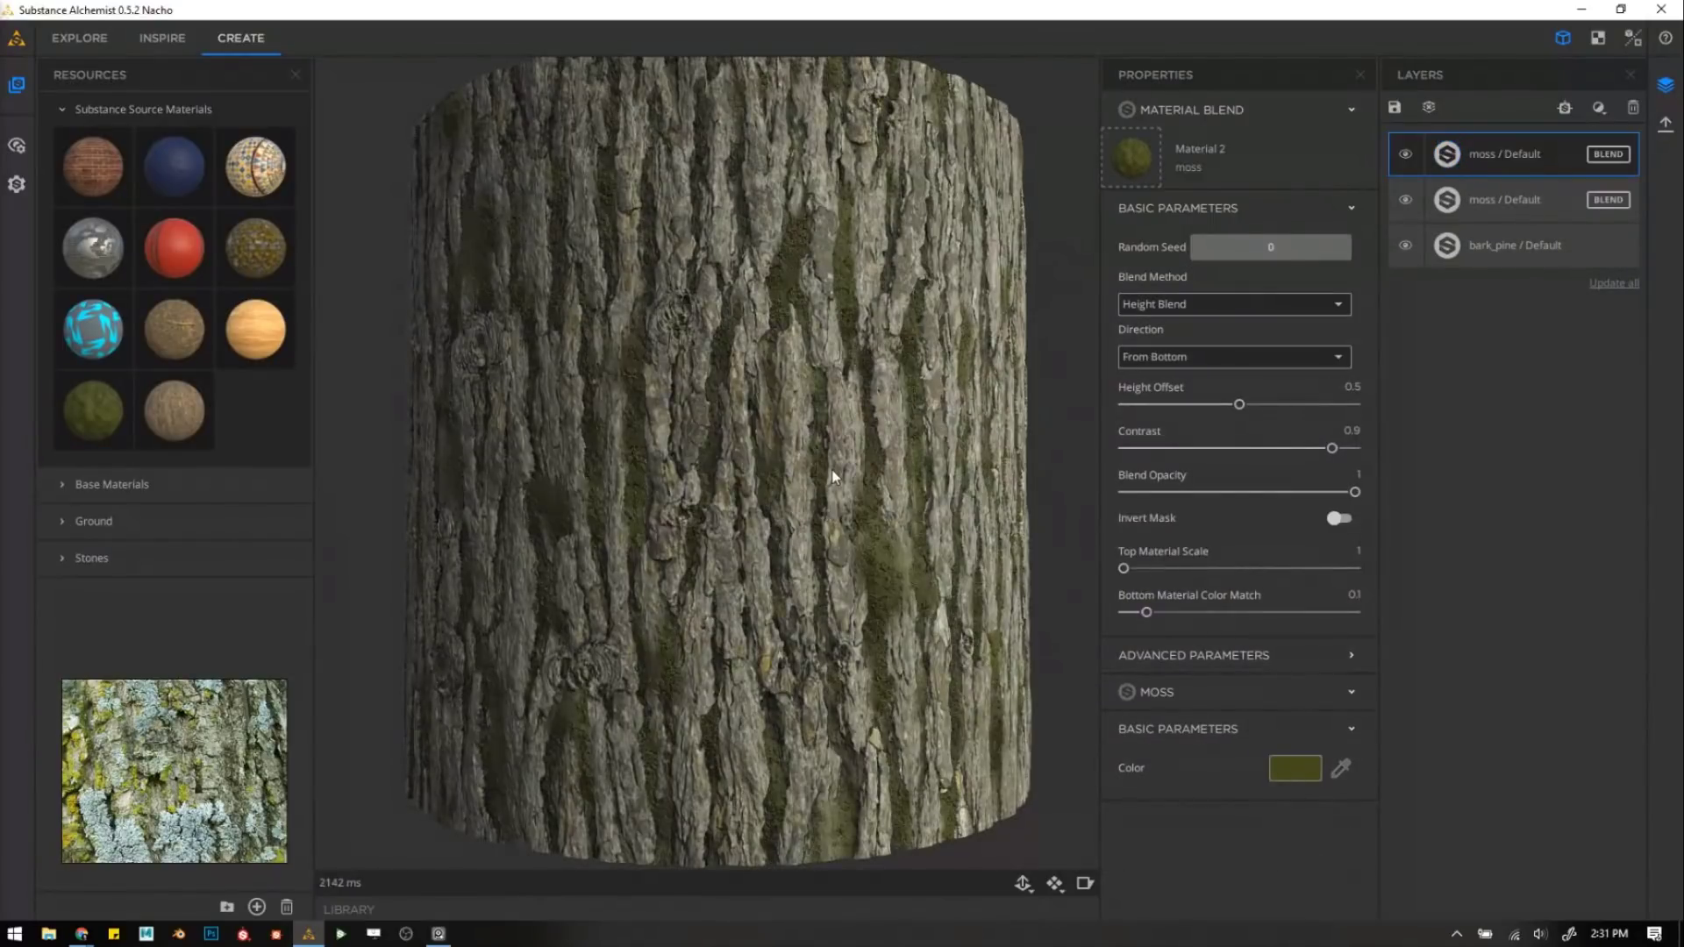
{"action": "left_click", "coordinate": [1177, 307]}
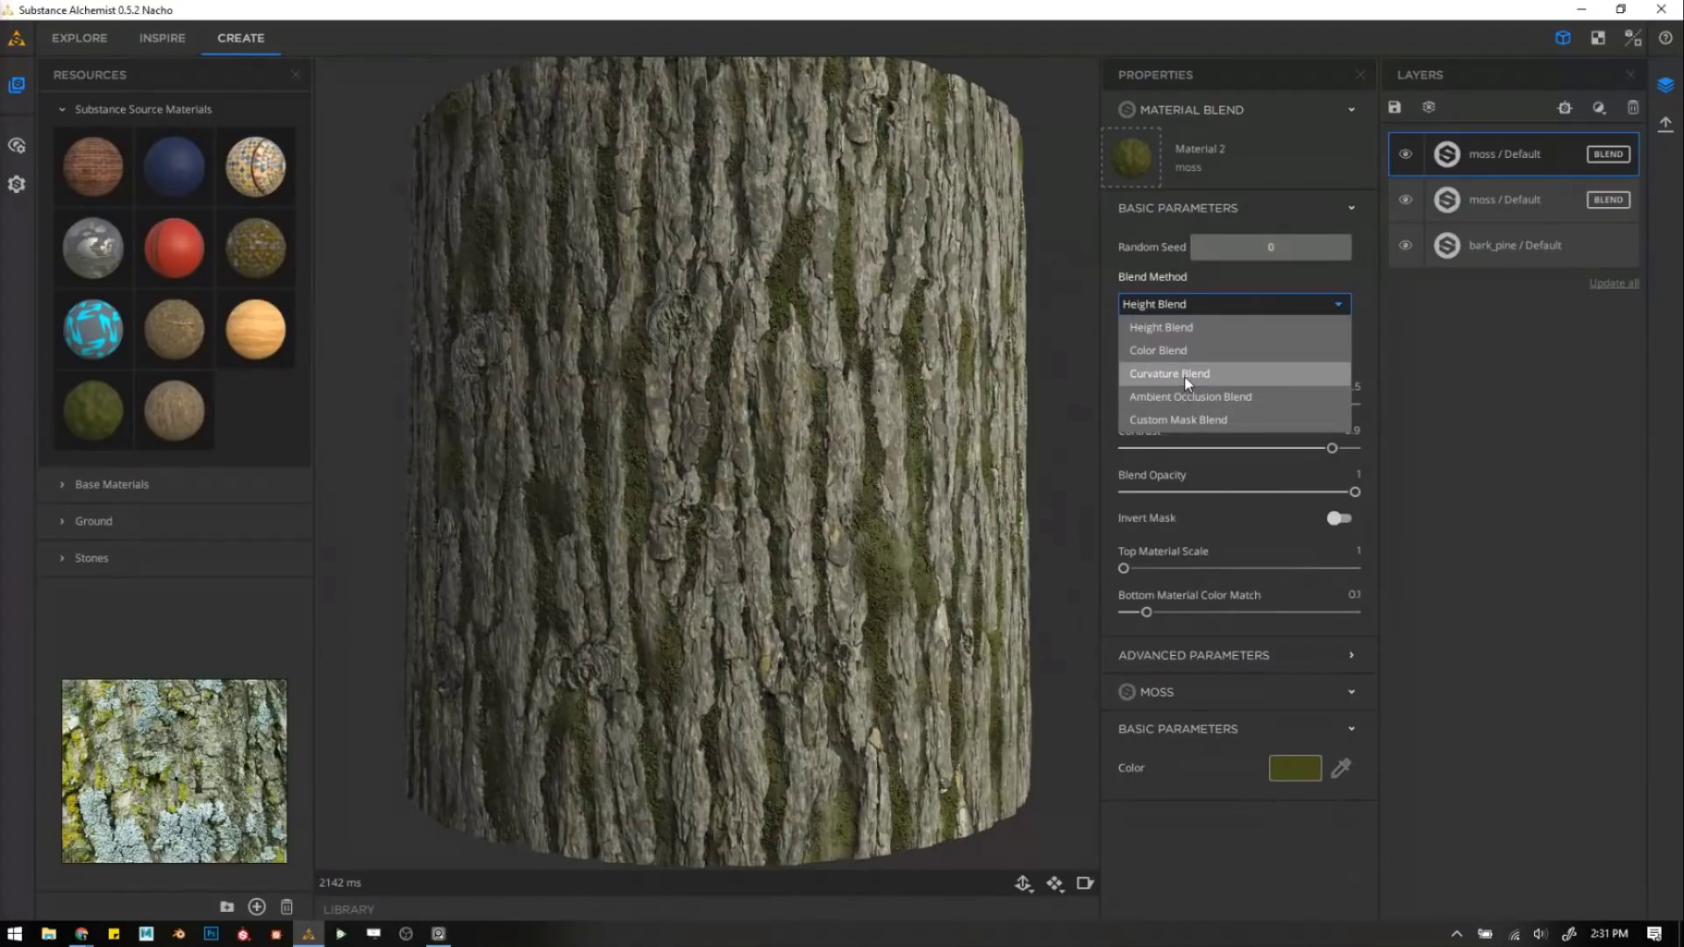
{"action": "left_click", "coordinate": [1172, 374]}
{"action": "scroll", "coordinate": [768, 363], "scroll_direction": "up", "scroll_amount": 5}
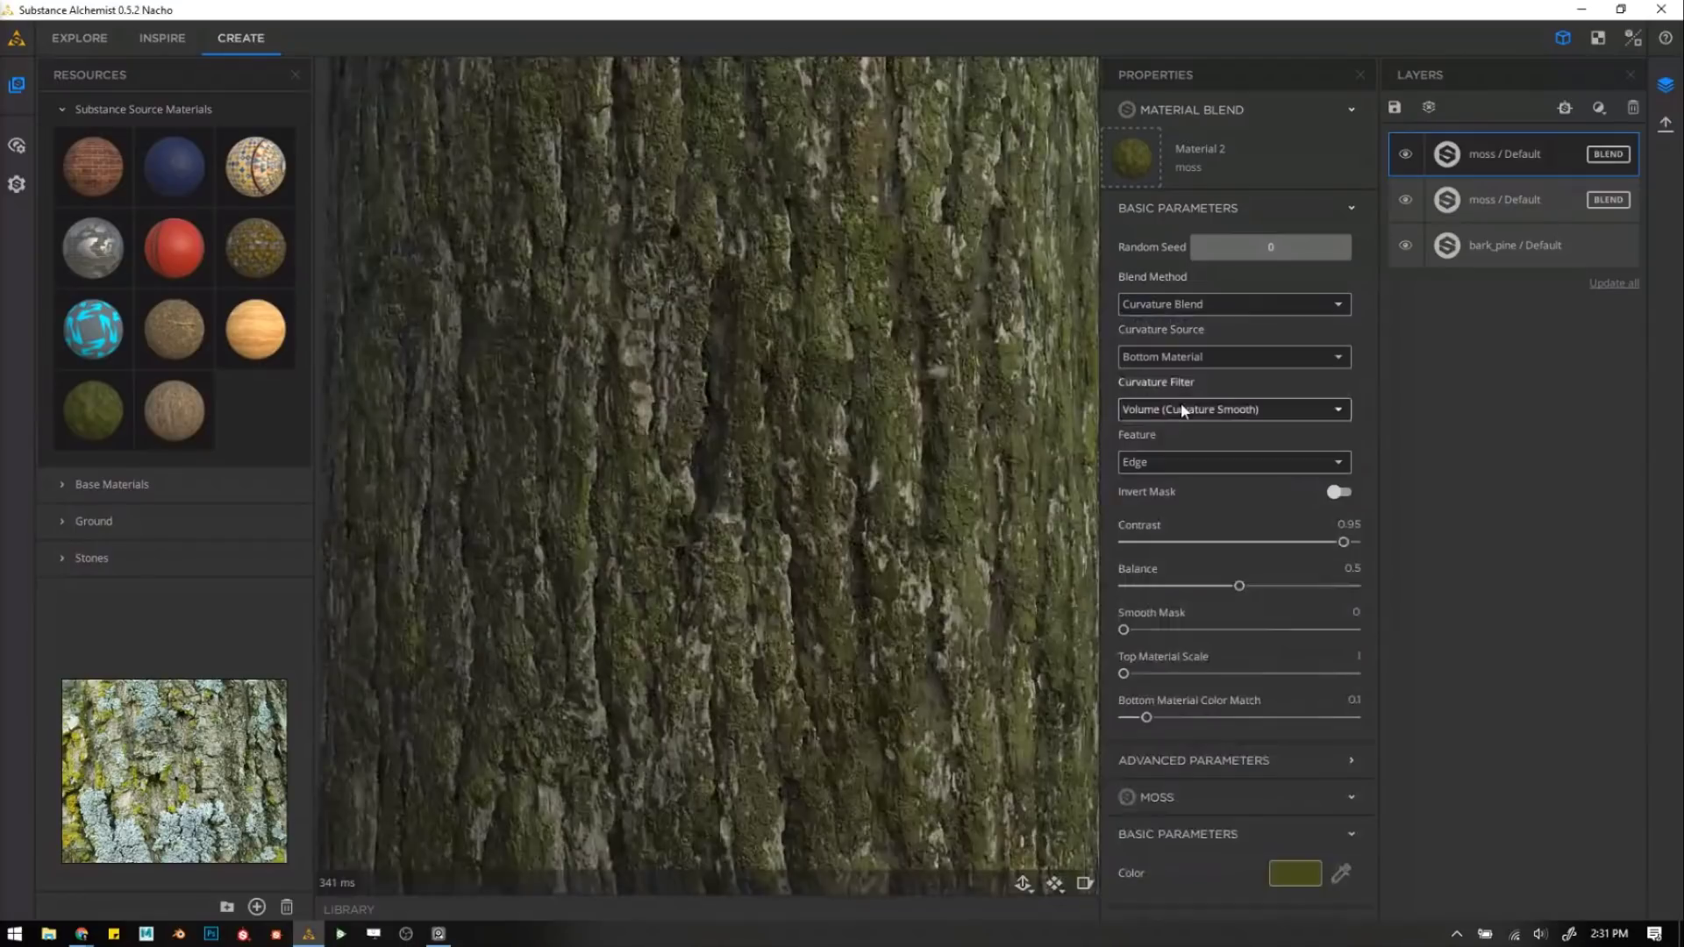
Set the curvature filter to Volume And Details (Smooth + Classic) with a details intensity of 1.
{"action": "left_click", "coordinate": [1182, 407]}
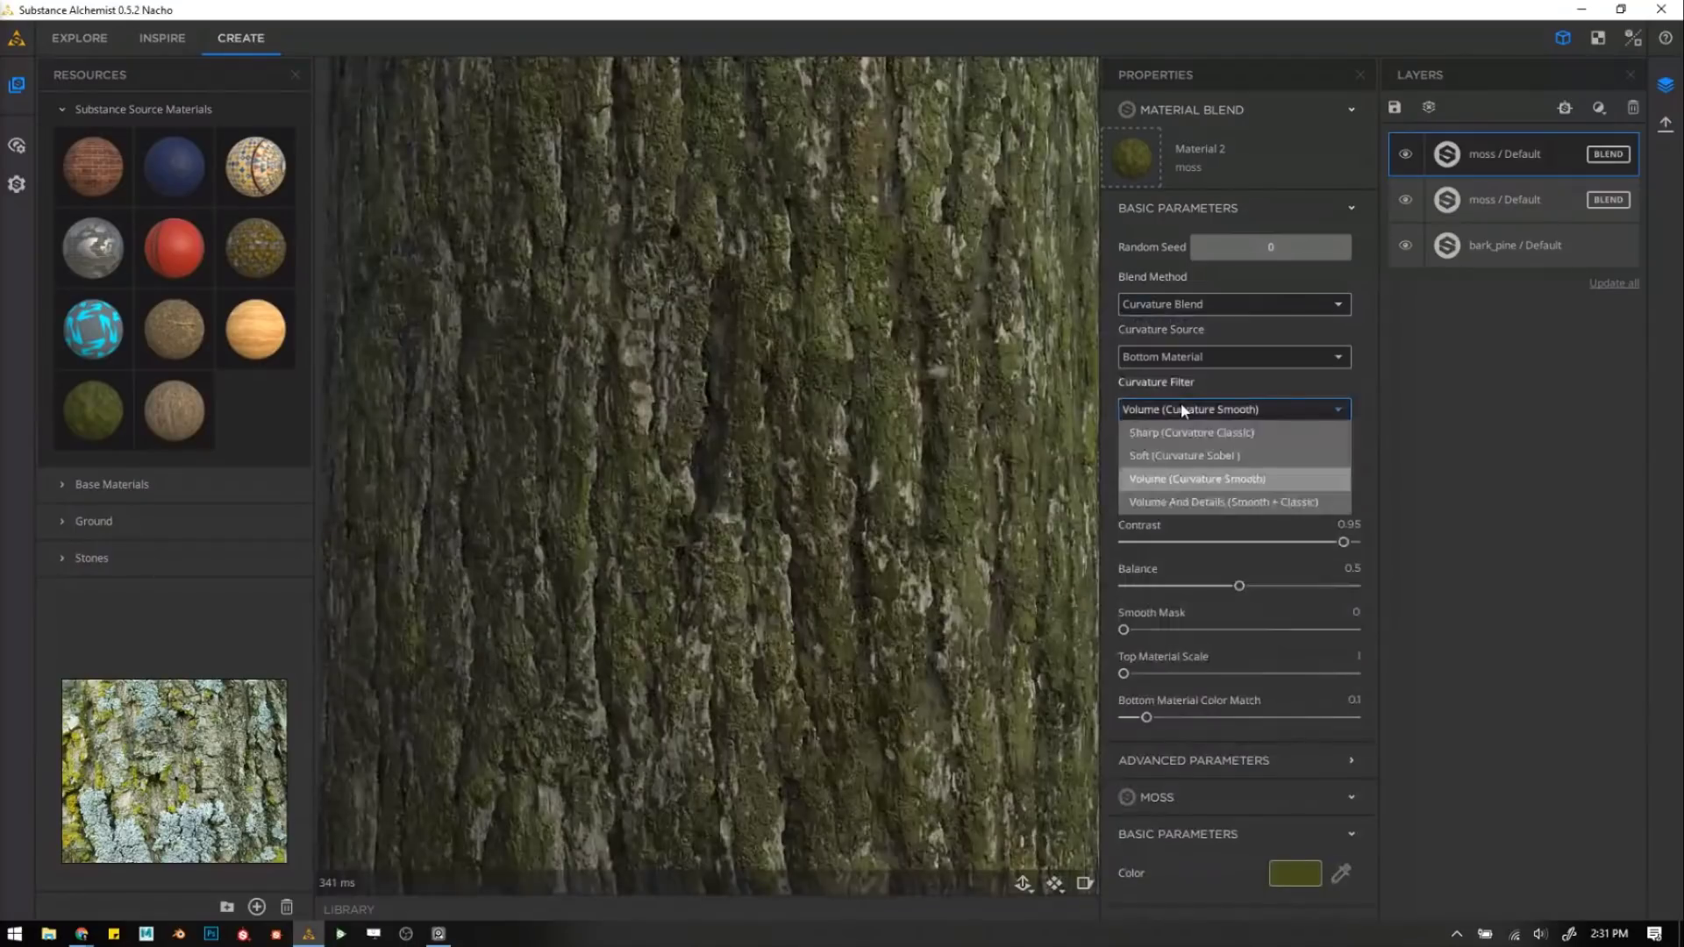
{"action": "left_click", "coordinate": [1172, 507]}
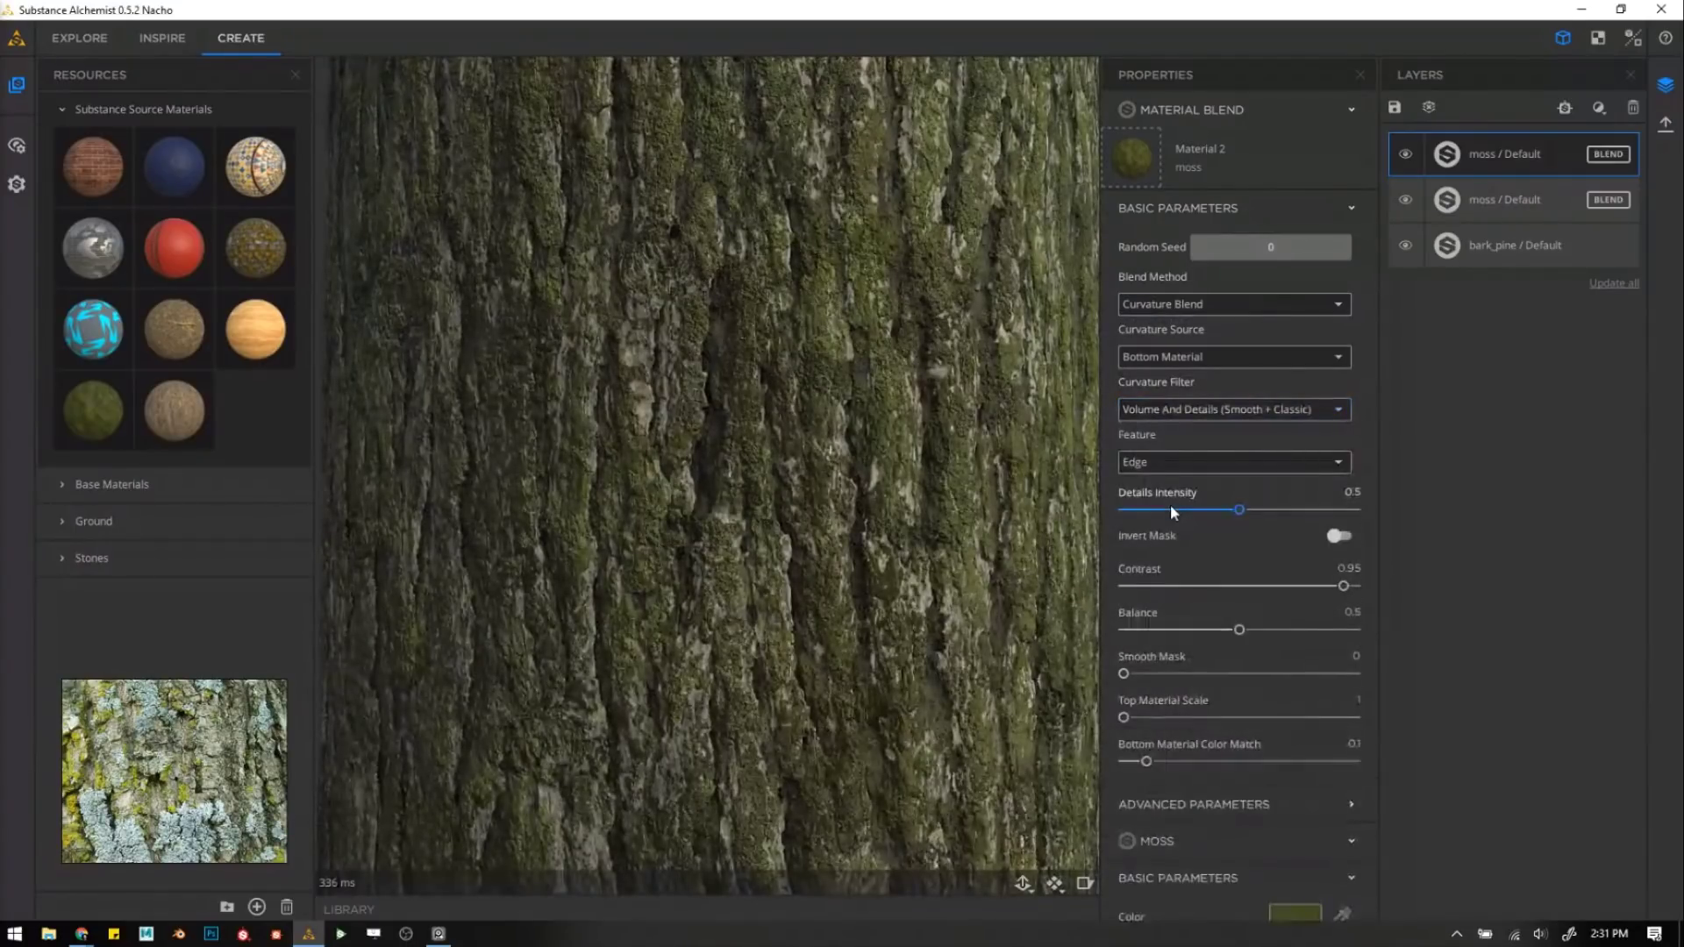
{"action": "left_click_drag", "start_coordinate": [1239, 510], "coordinate": [1358, 509]}
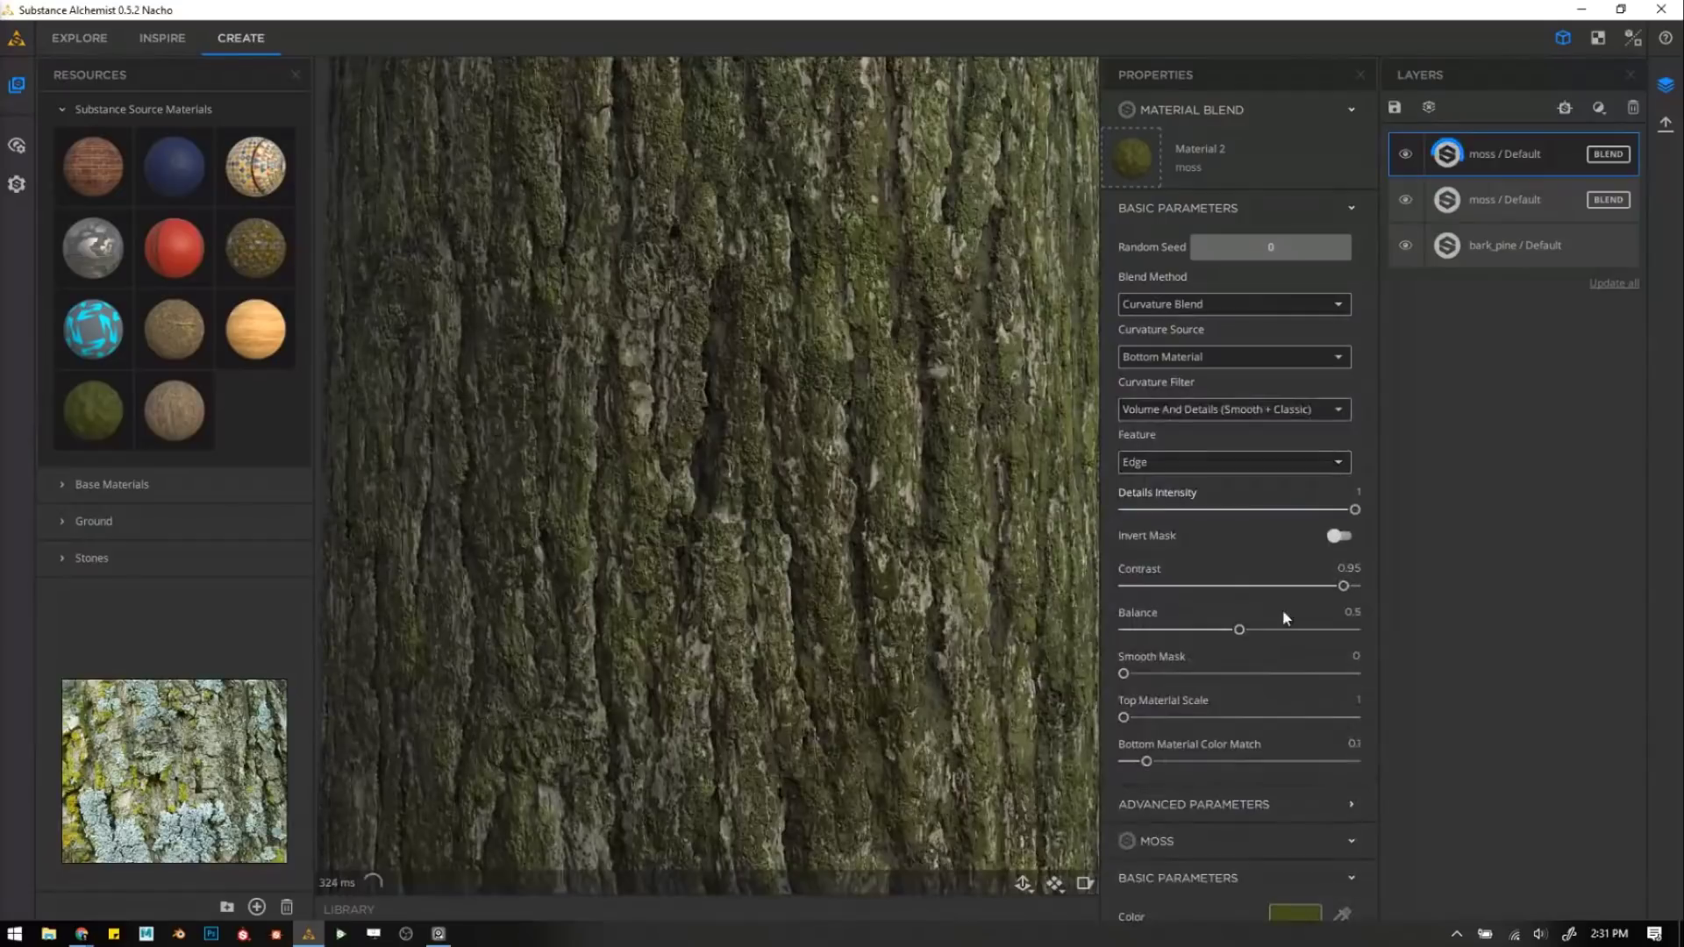
Set the new moss layer's balance to 0.38 and its top material scale to 2.
{"action": "left_click", "coordinate": [1210, 628]}
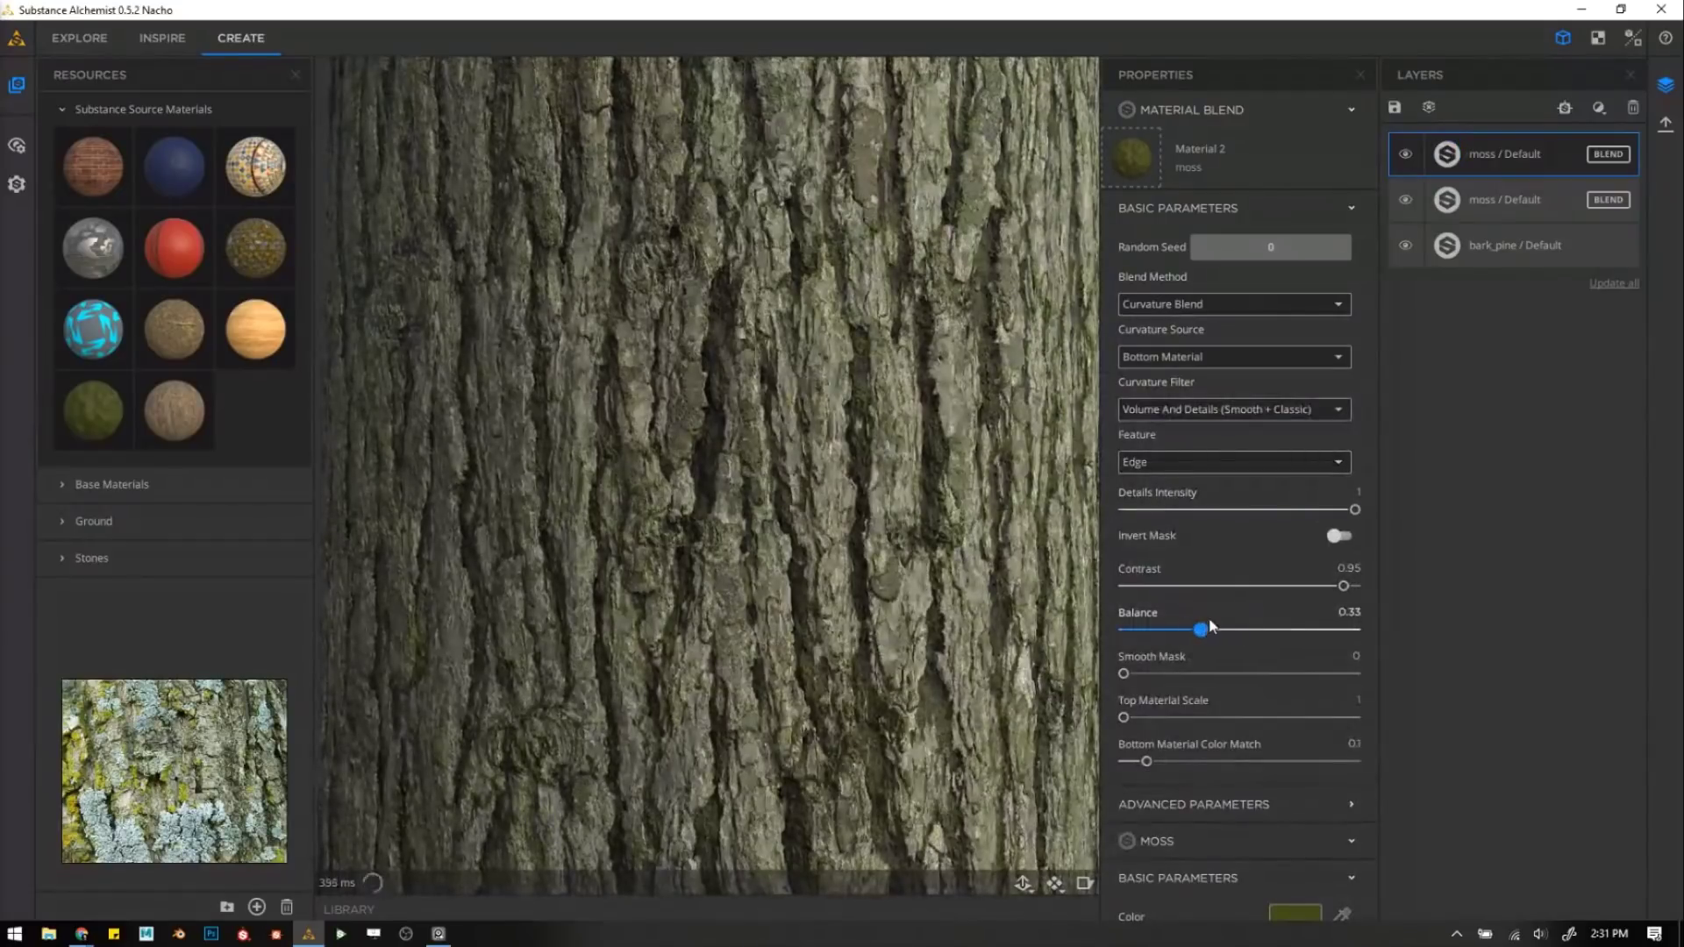
{"action": "left_click", "coordinate": [1212, 629]}
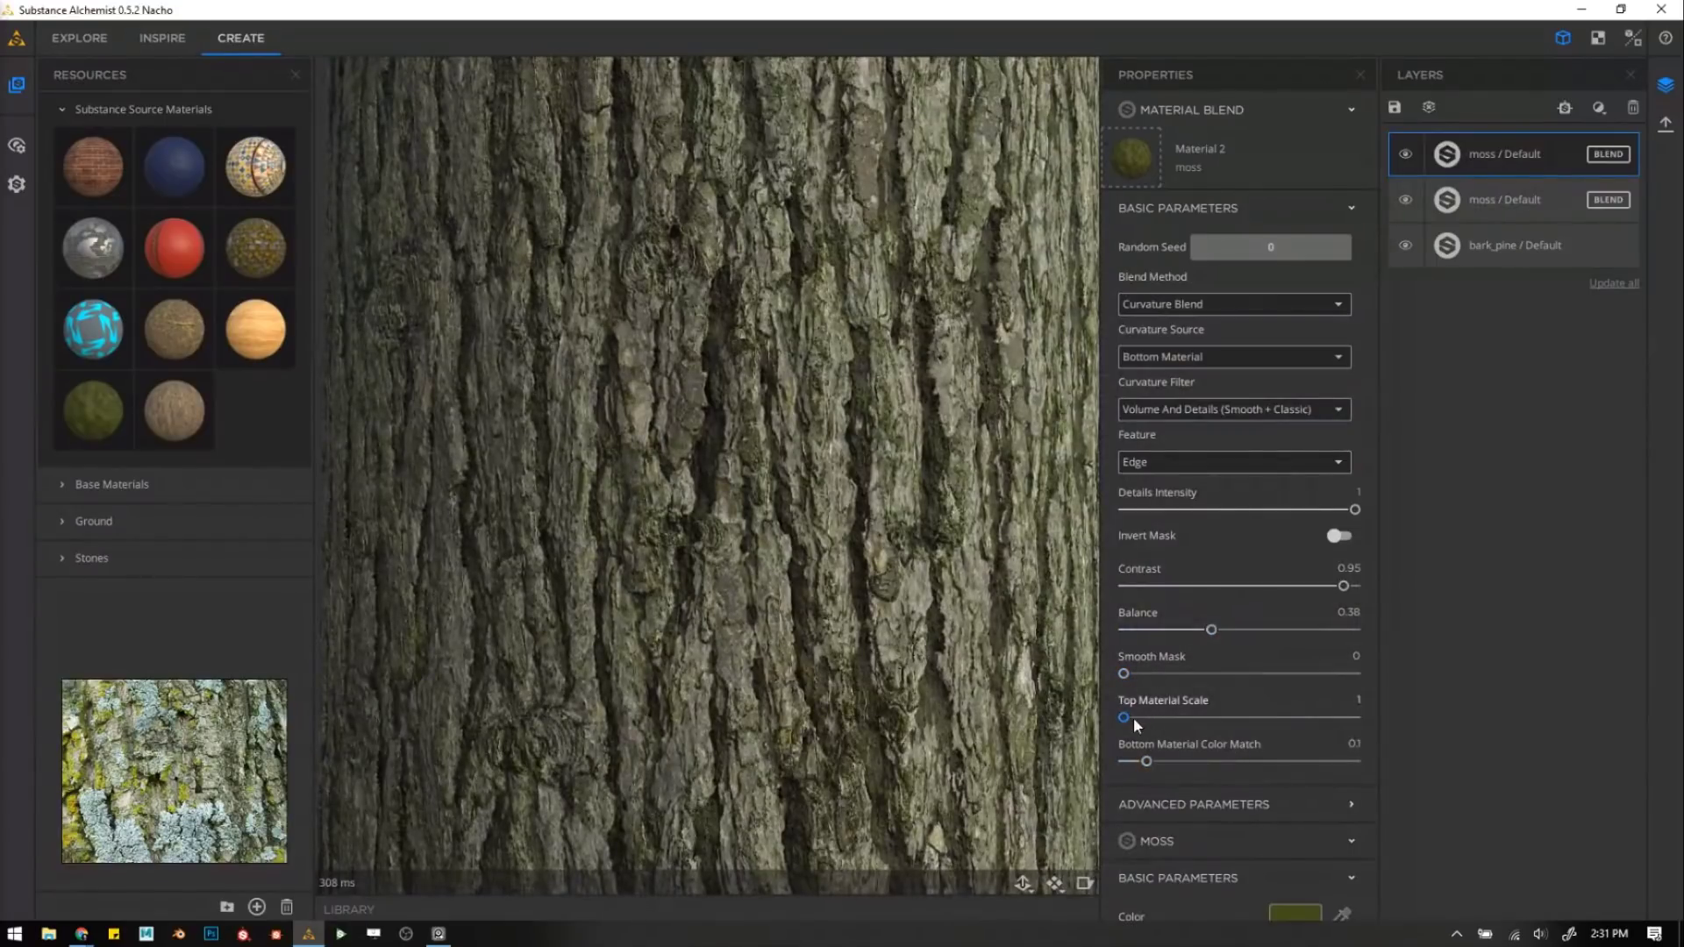
{"action": "left_click_drag", "start_coordinate": [1131, 718], "coordinate": [1148, 717]}
{"action": "left_click_drag", "start_coordinate": [777, 492], "coordinate": [791, 488]}
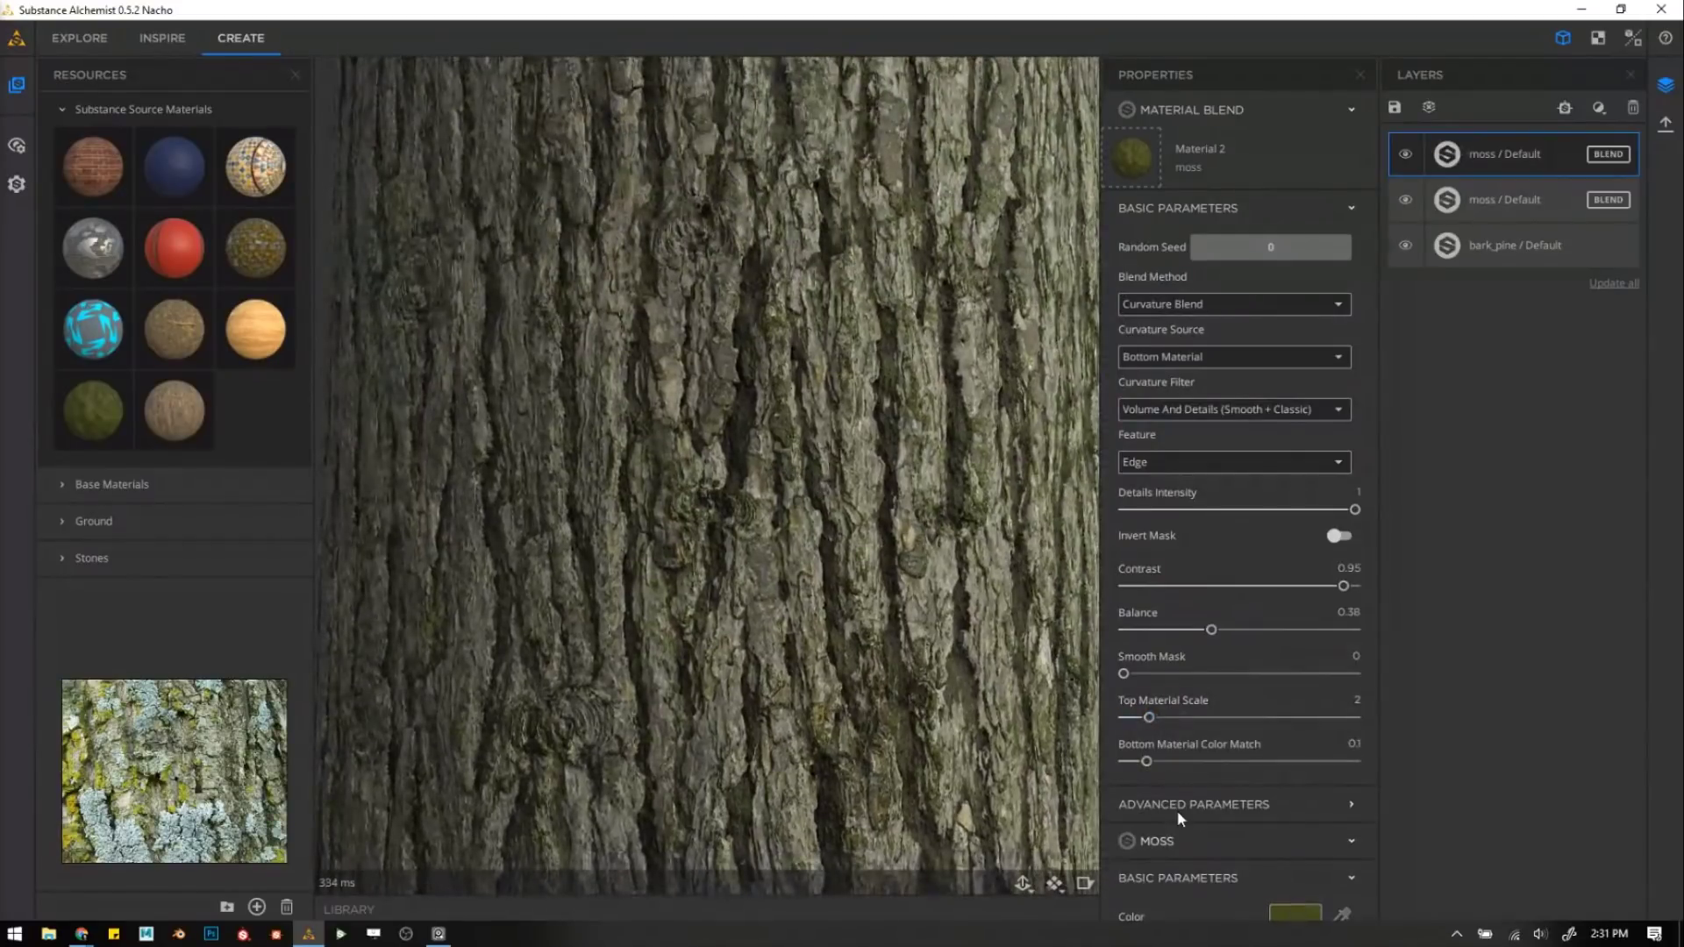
Brighten the second moss layer's color to a yellowish olive and compare the bark with the reference photo.
{"action": "left_click", "coordinate": [1310, 915]}
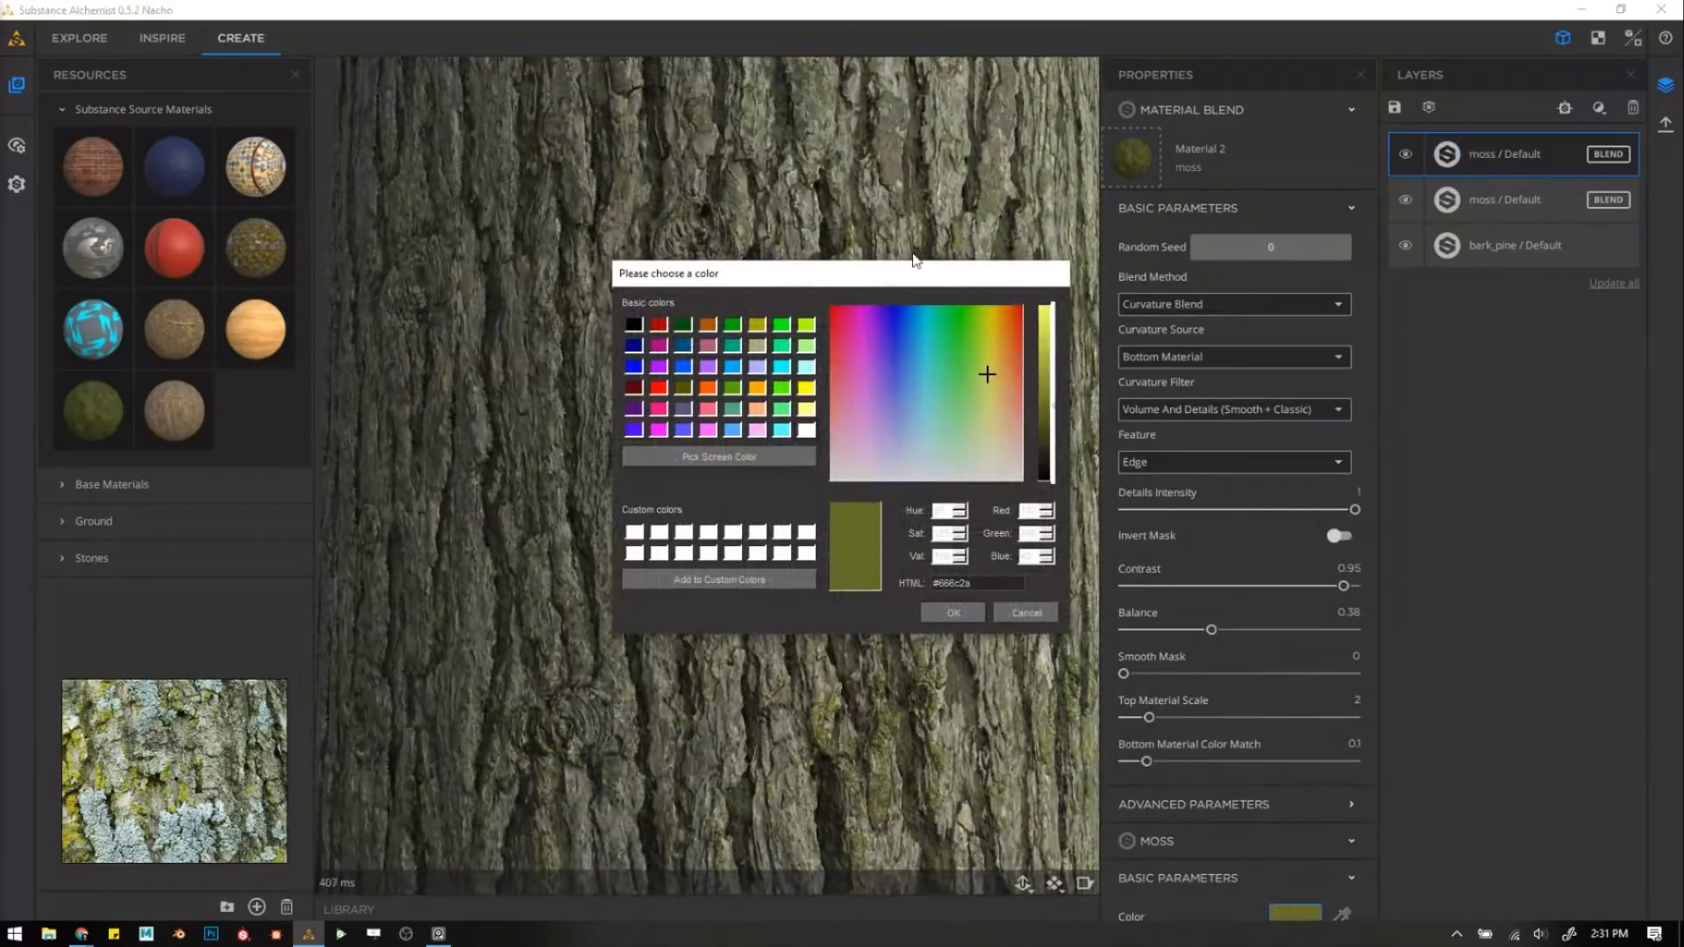
{"action": "left_click_drag", "start_coordinate": [932, 275], "coordinate": [461, 140]}
{"action": "left_click", "coordinate": [496, 481]}
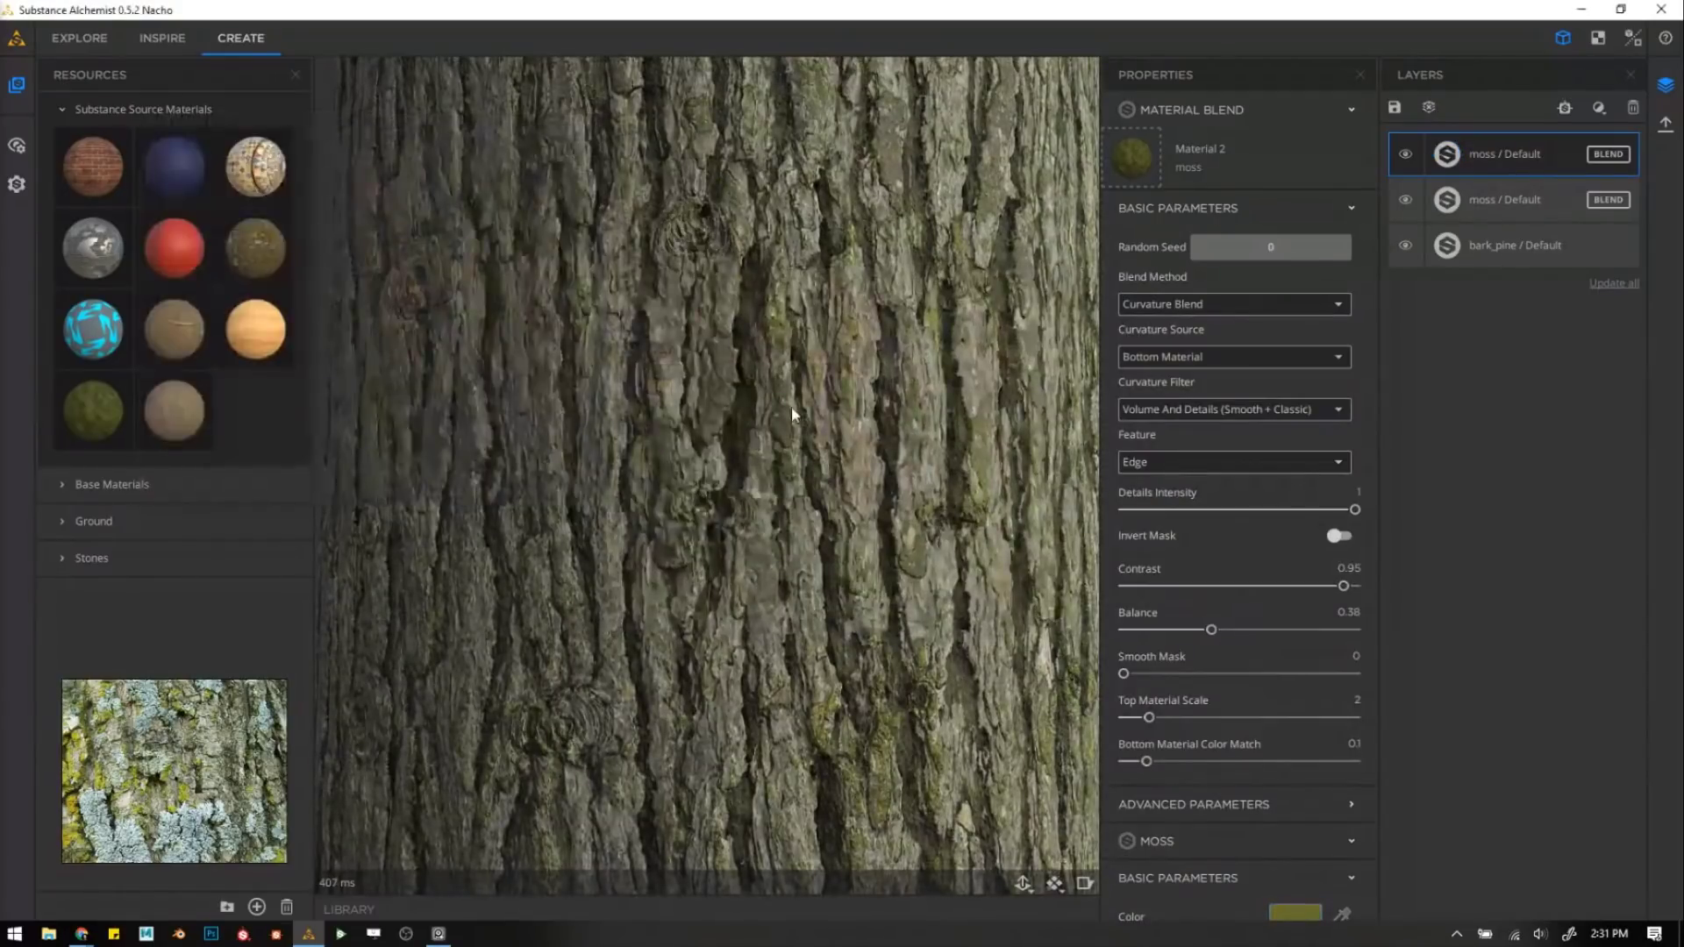
{"action": "scroll", "coordinate": [792, 422], "scroll_direction": "down", "scroll_amount": 3}
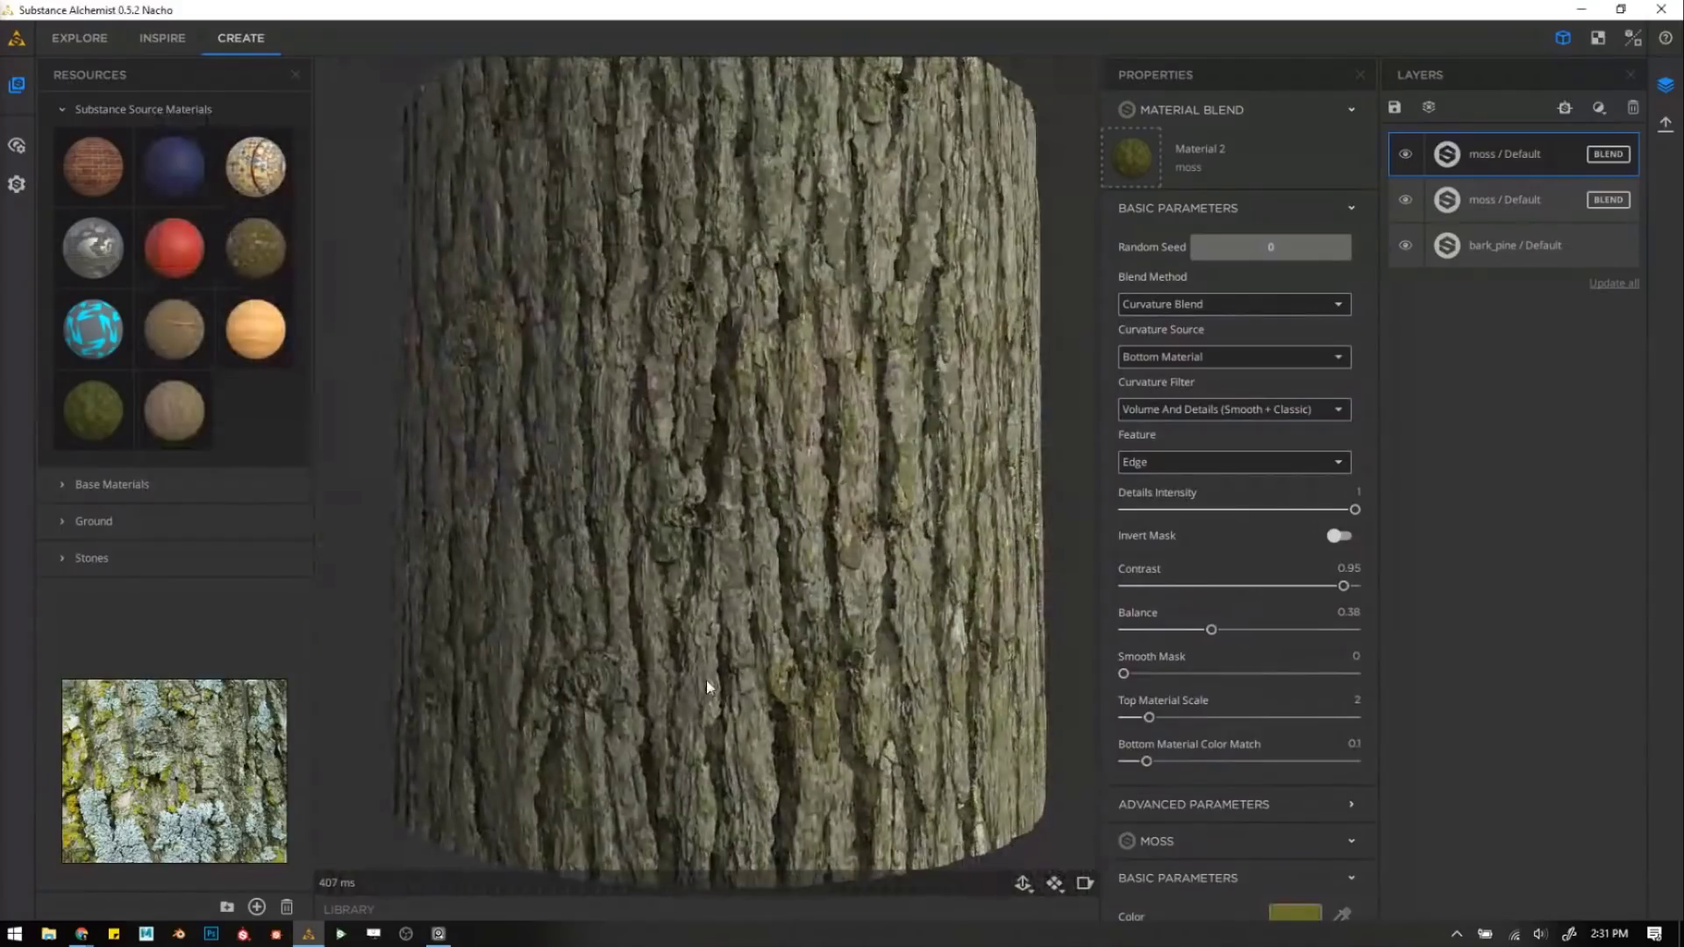
{"action": "middle_click_drag", "start_coordinate": [104, 780], "coordinate": [201, 764]}
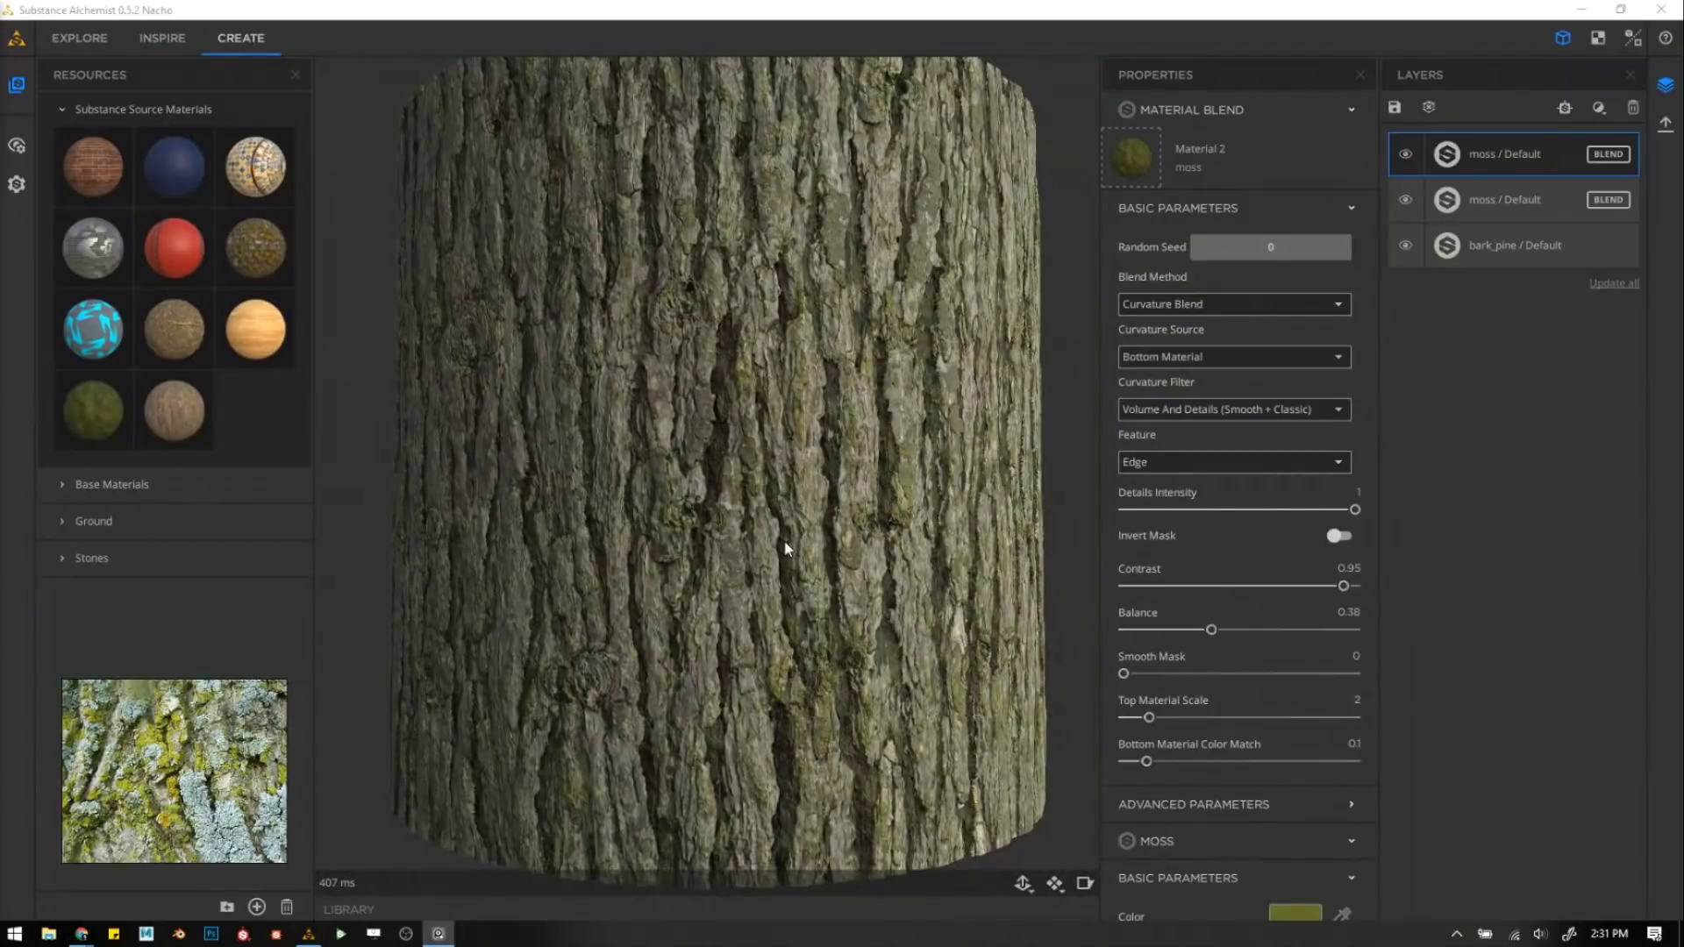
Switch to the Substance Share site in Chrome and search it for "moss".
{"action": "key", "text": "alt+Tab"}
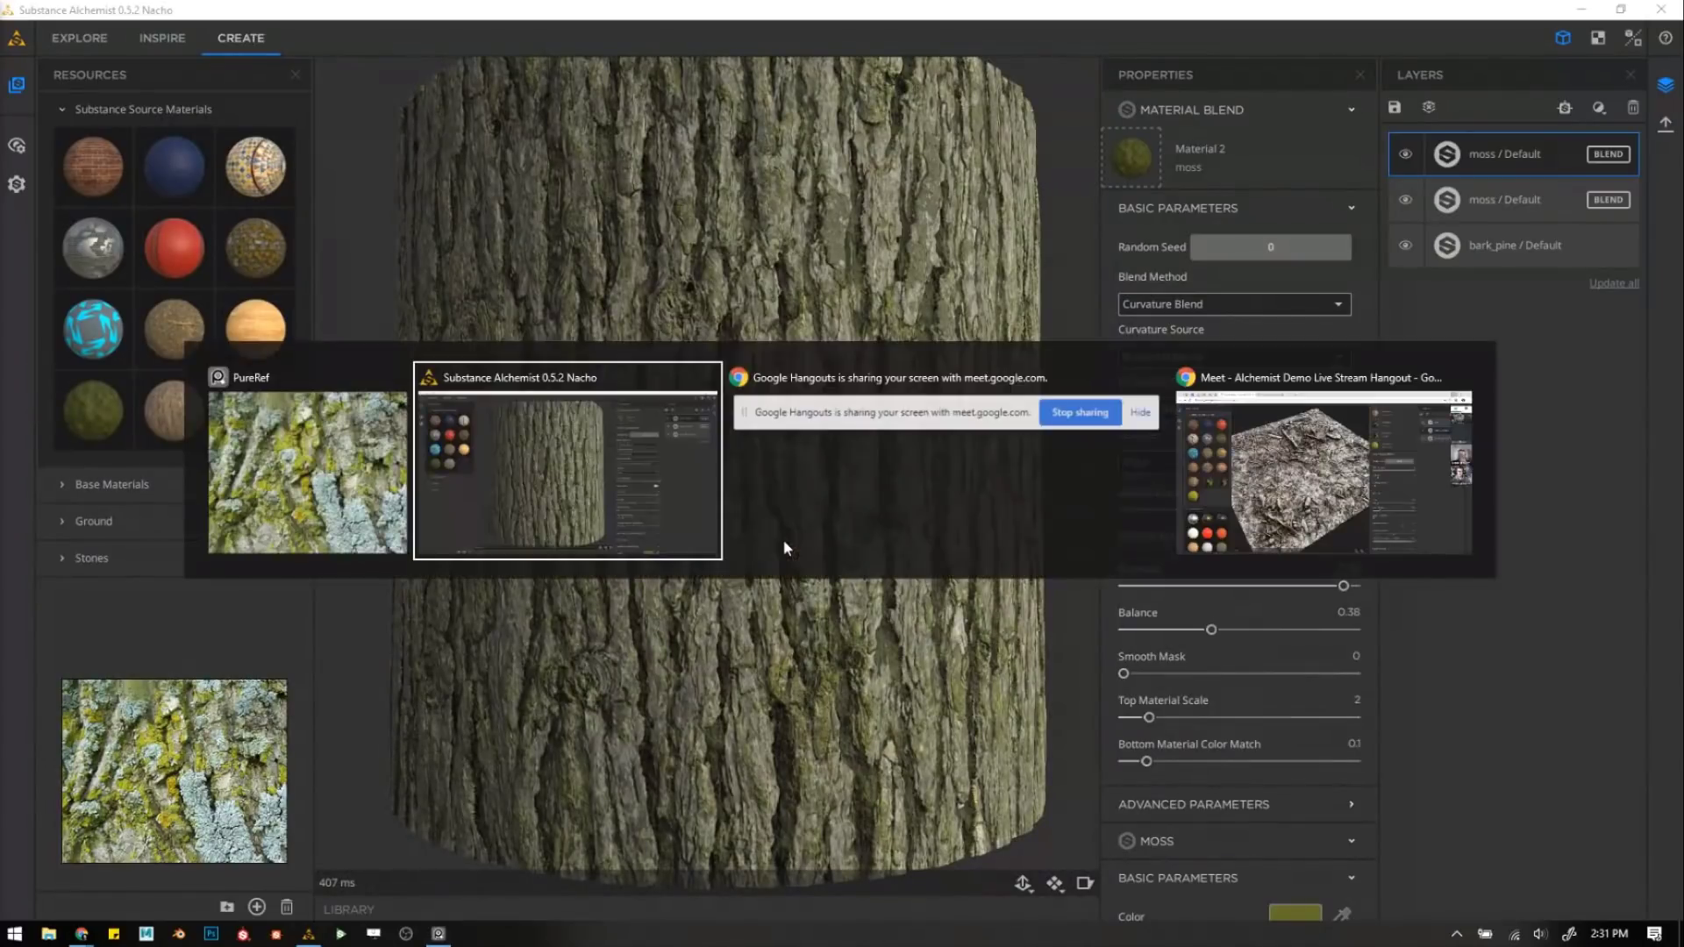
{"action": "left_click", "coordinate": [1355, 548]}
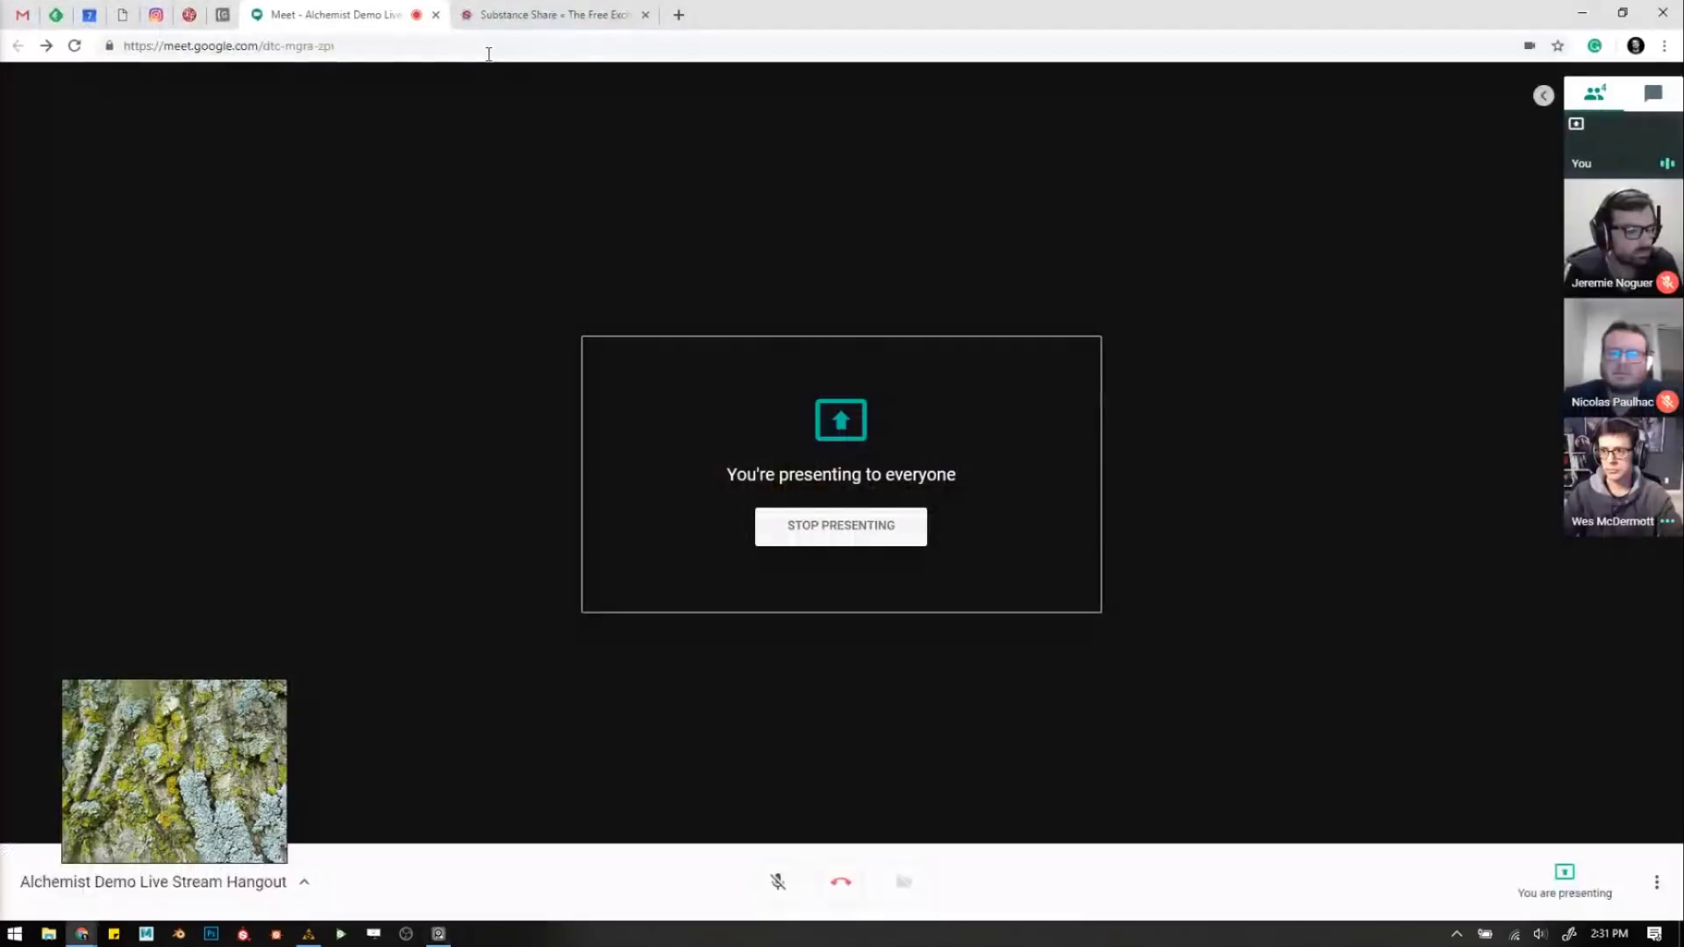
{"action": "left_click", "coordinate": [529, 14]}
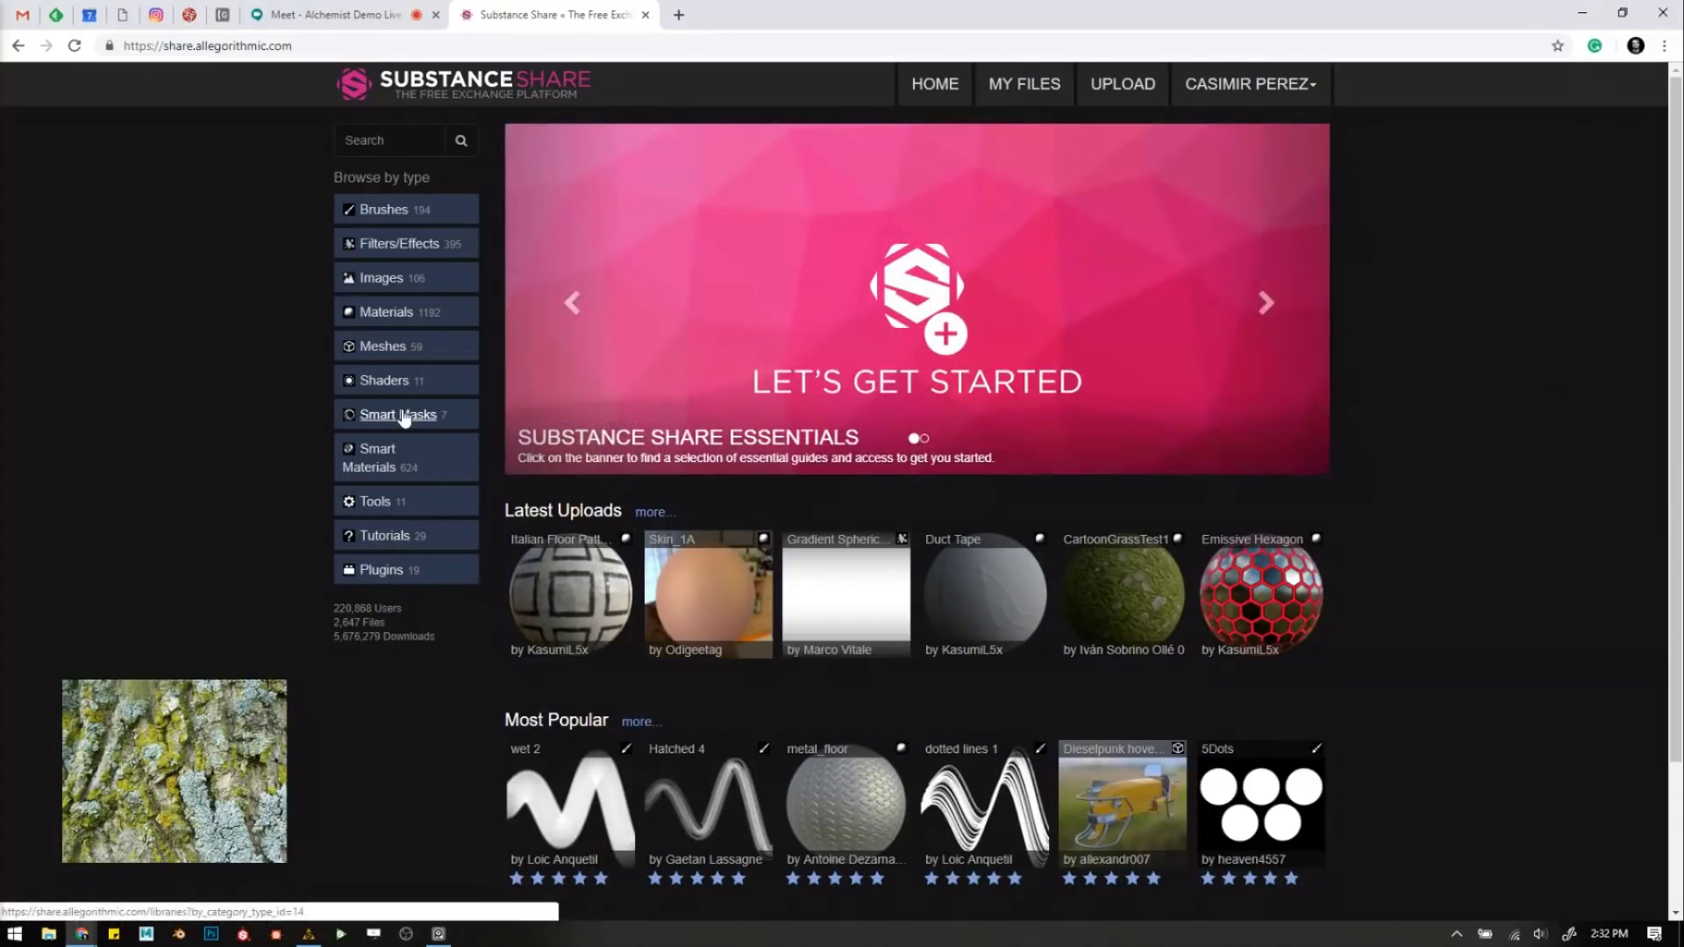
{"action": "left_click", "coordinate": [411, 142]}
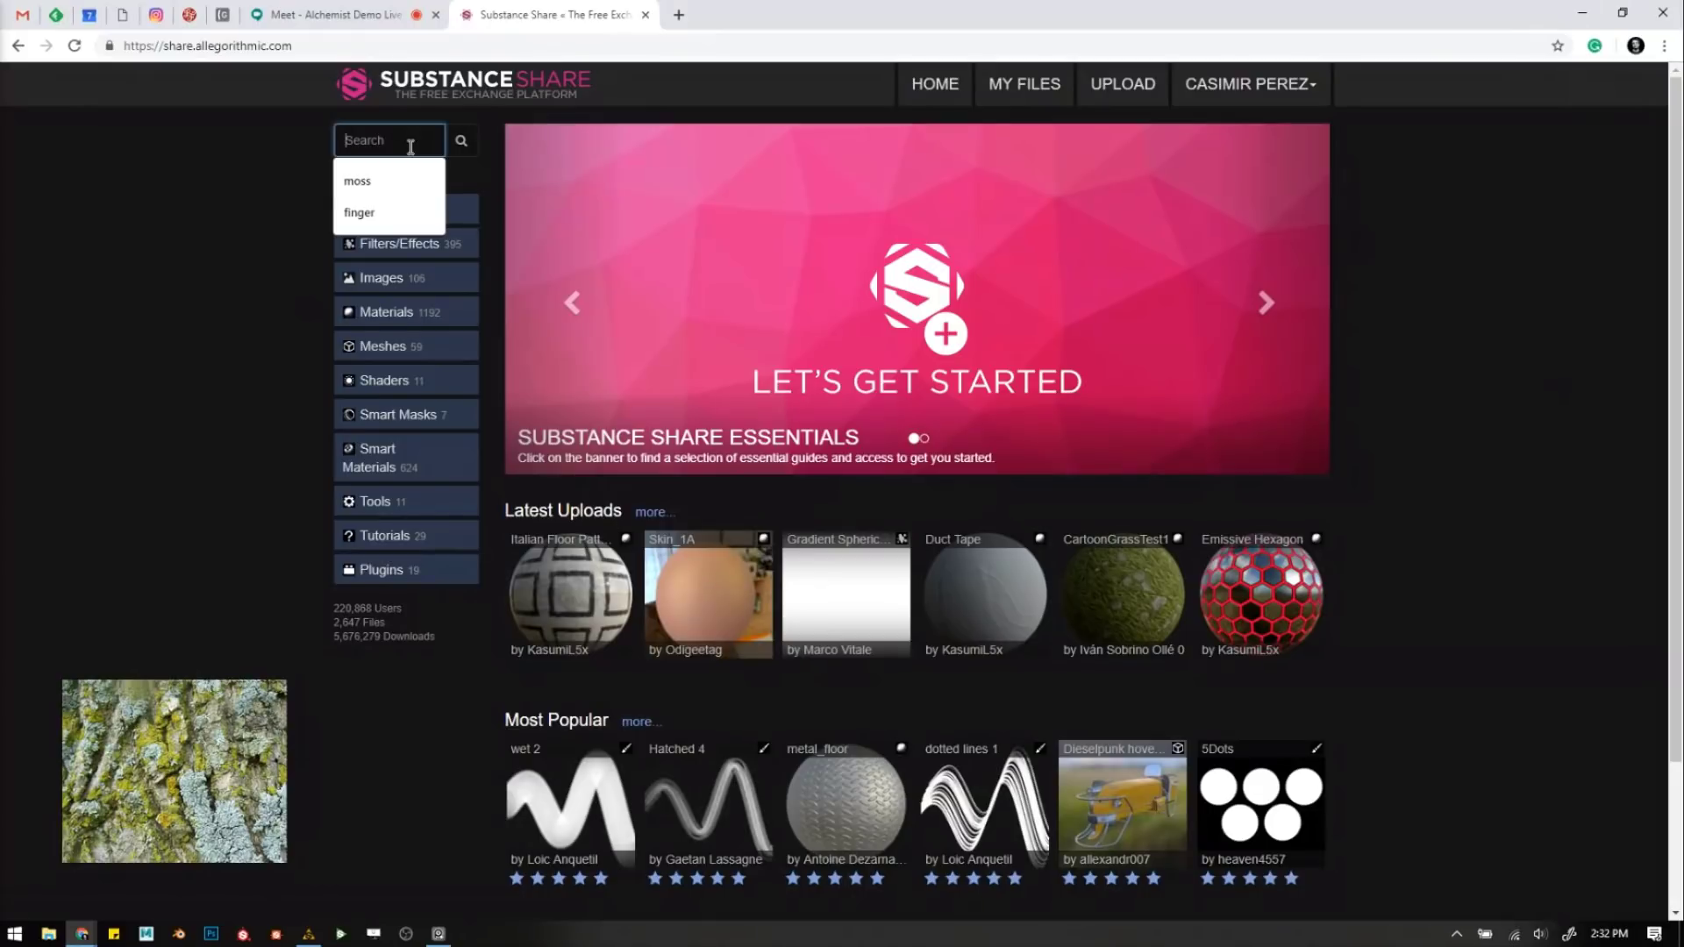
{"action": "left_click", "coordinate": [391, 175]}
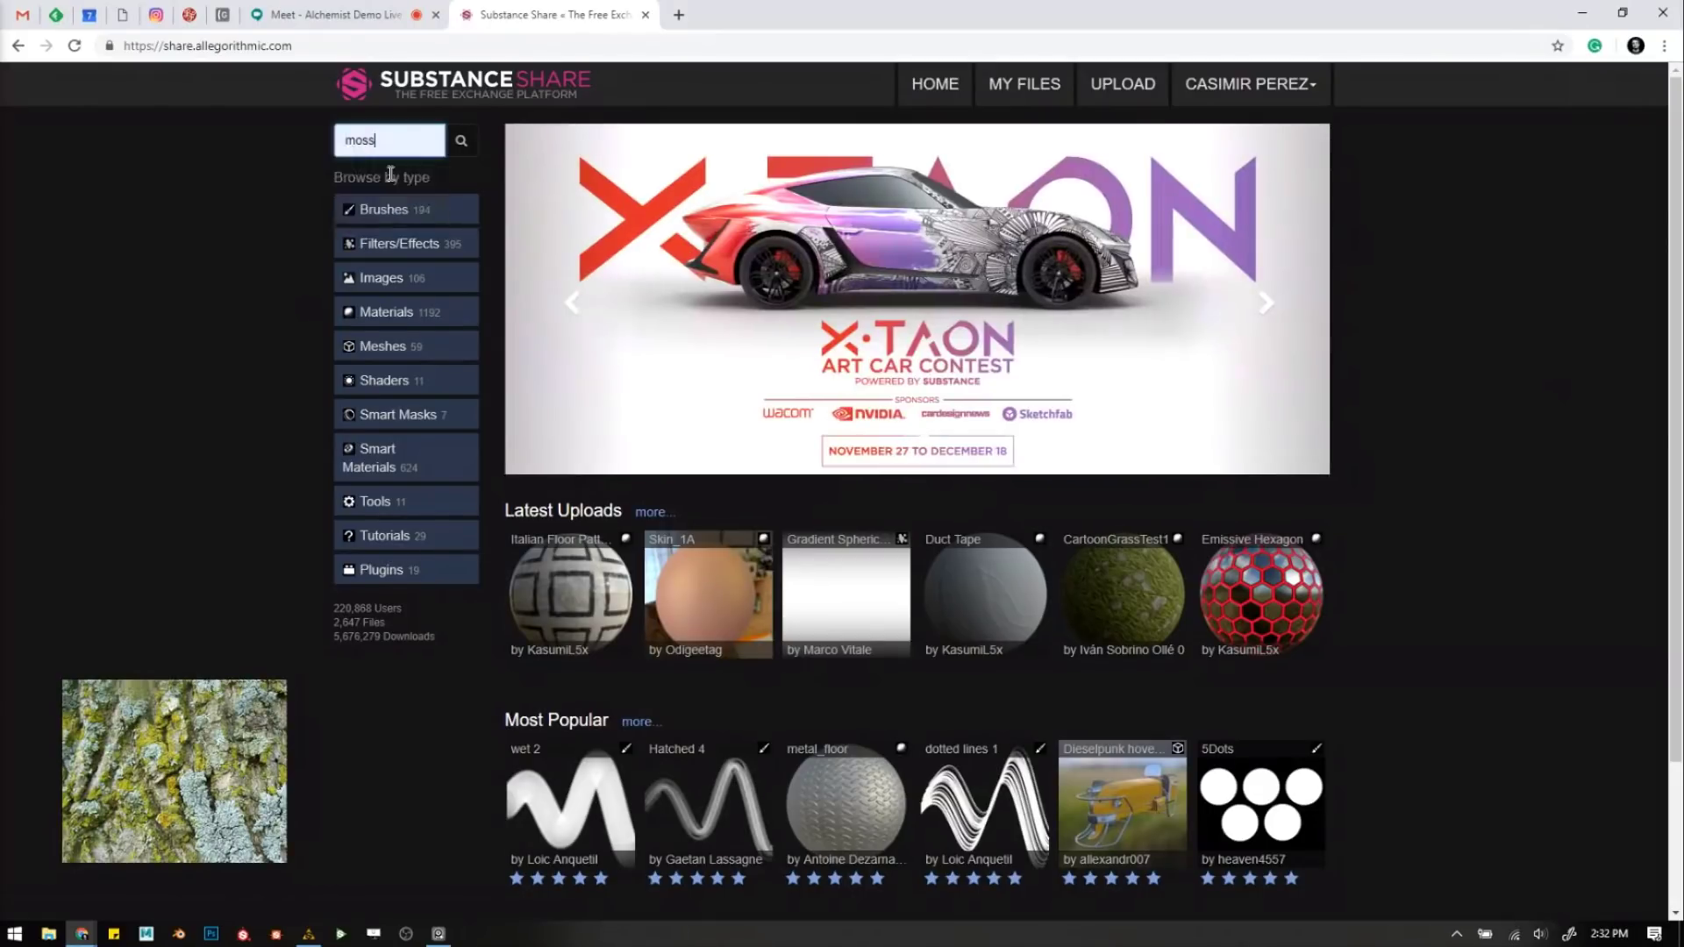
{"action": "left_click", "coordinate": [457, 140]}
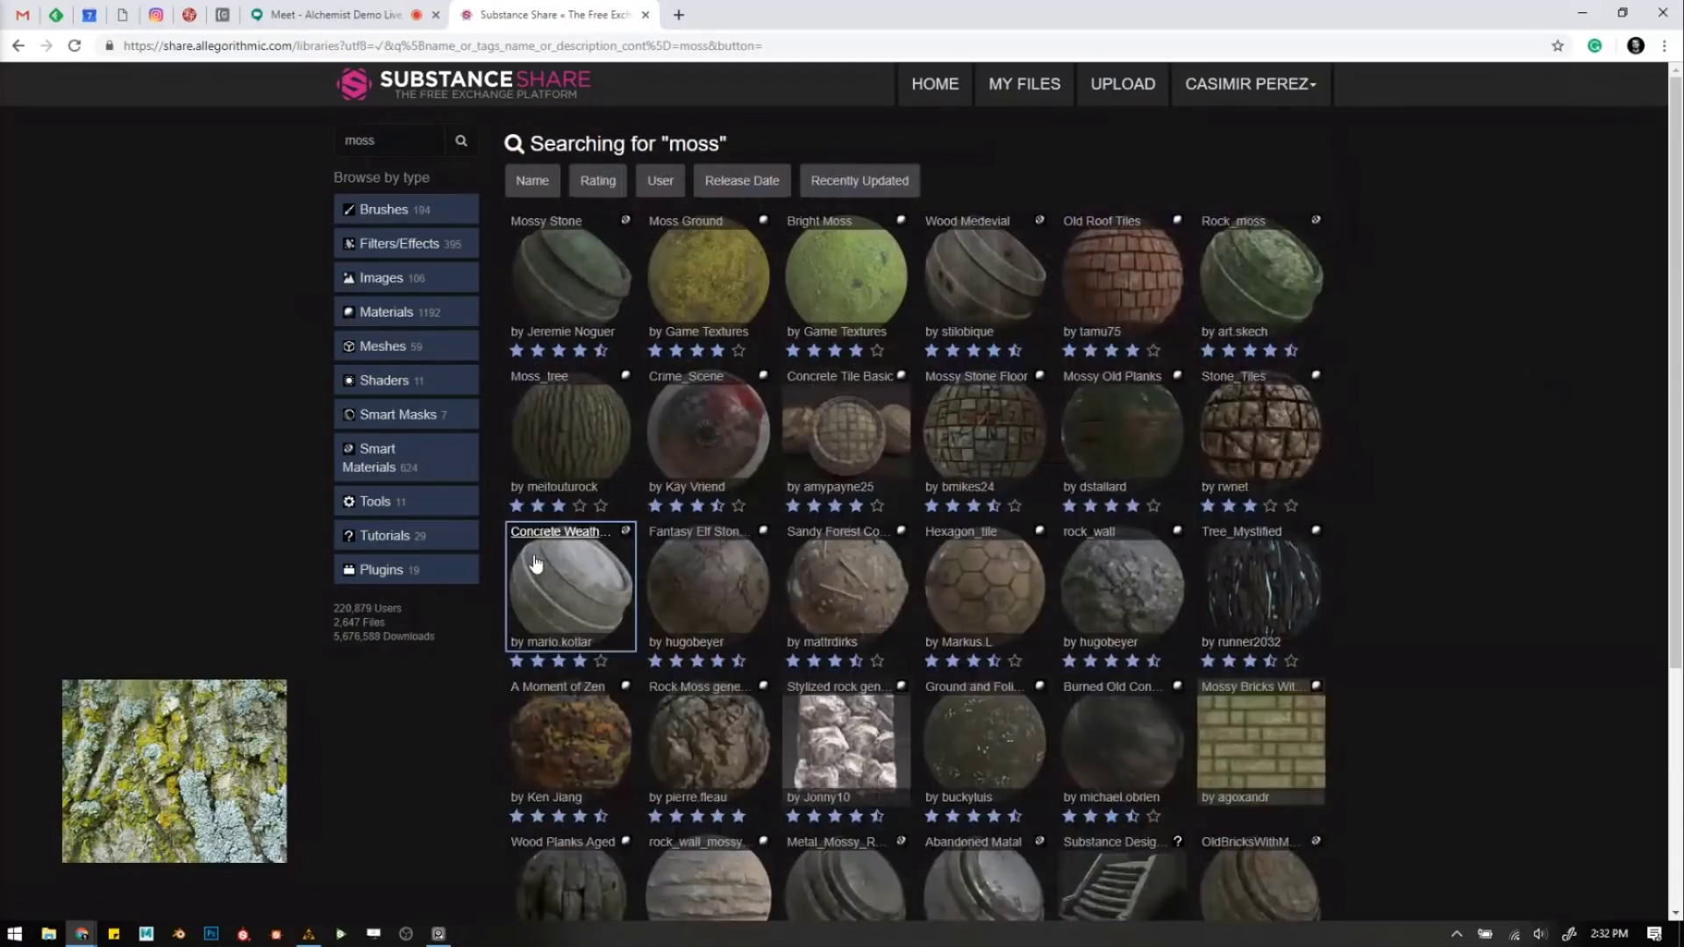
Browse the moss search results through to the second page and open the yellow Moss material.
{"action": "scroll", "coordinate": [781, 688], "scroll_direction": "down", "scroll_amount": 4}
{"action": "scroll", "coordinate": [781, 688], "scroll_direction": "up", "scroll_amount": 4}
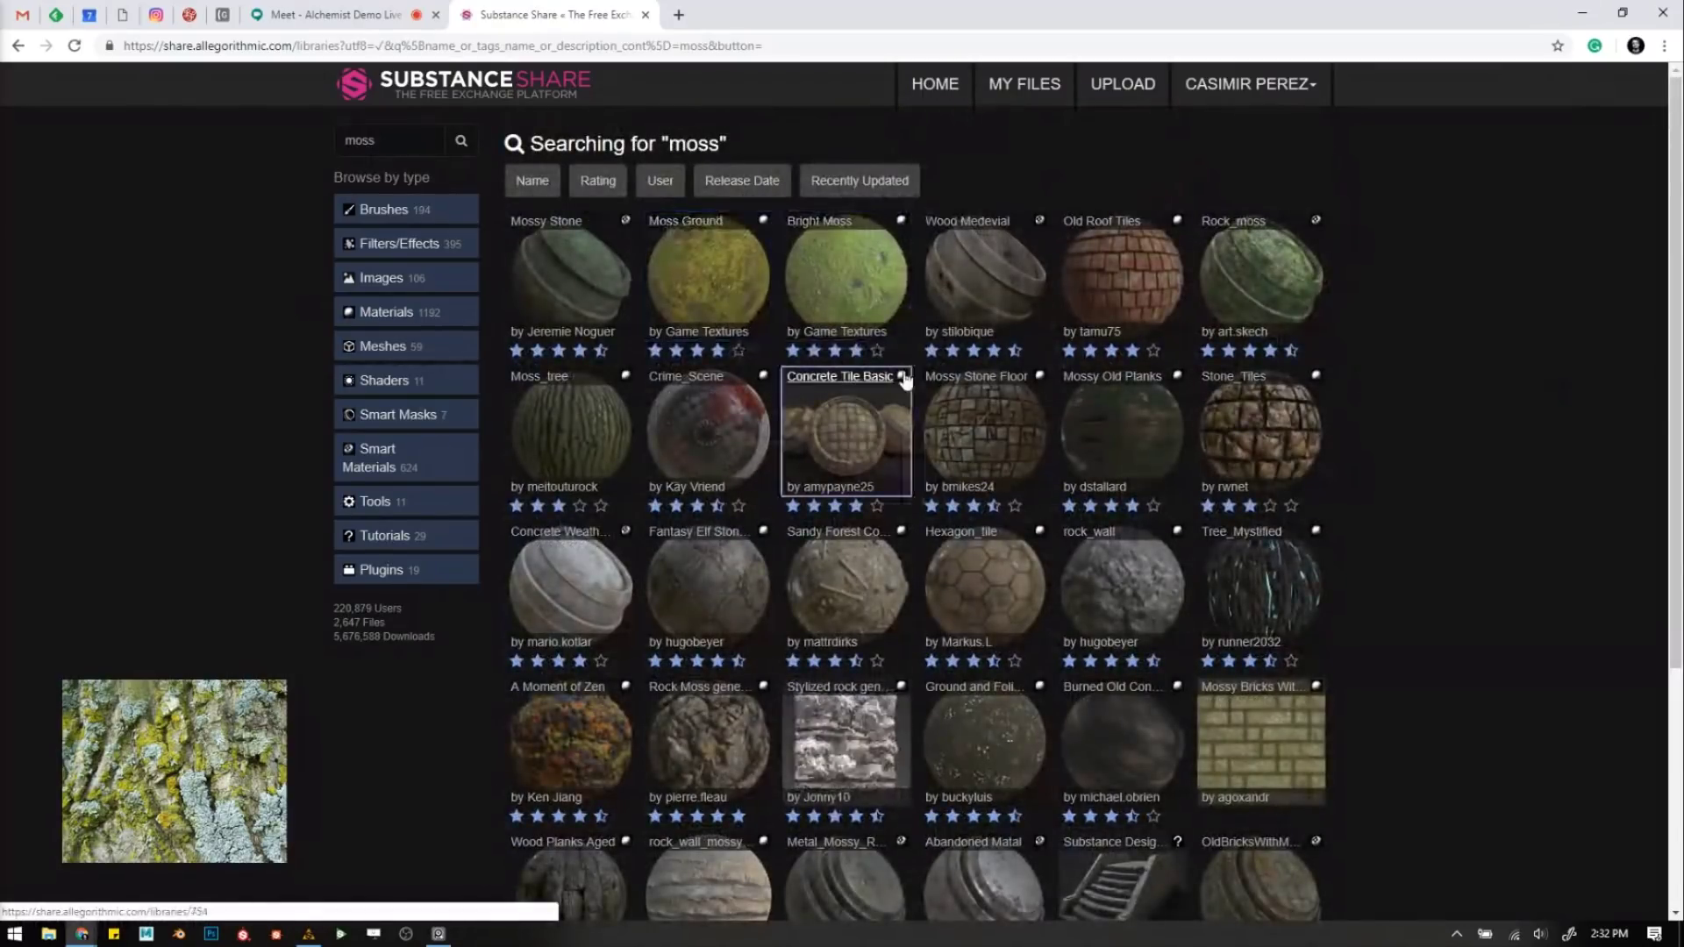
{"action": "scroll", "coordinate": [783, 689], "scroll_direction": "down", "scroll_amount": 4}
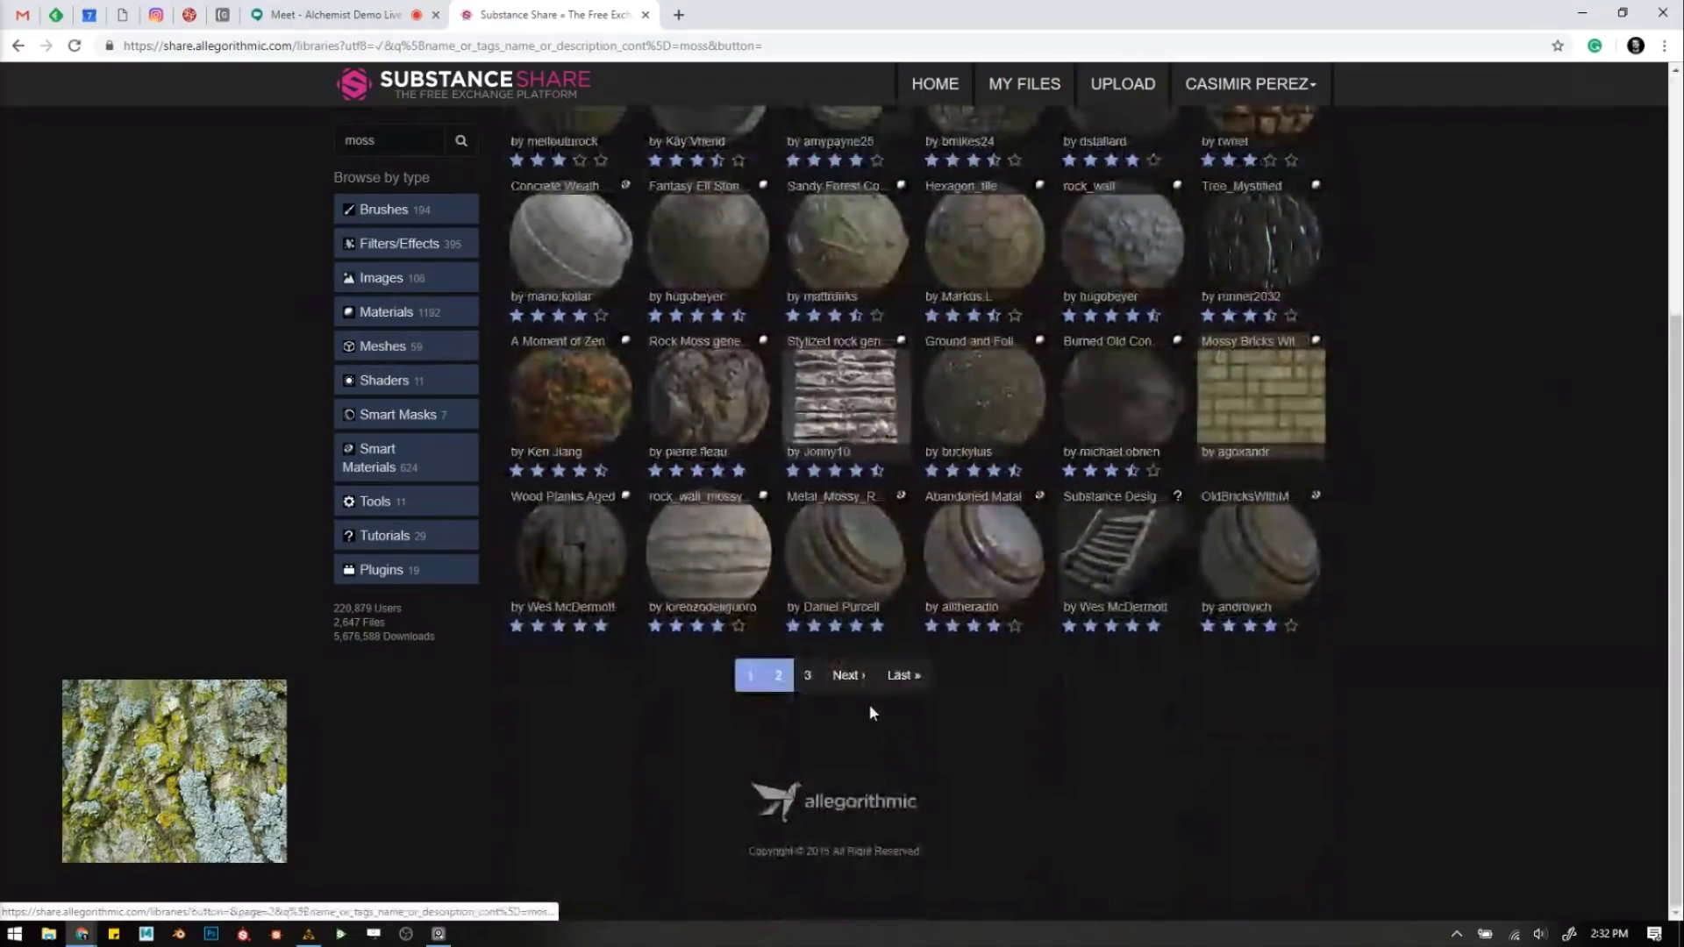
{"action": "left_click", "coordinate": [846, 675]}
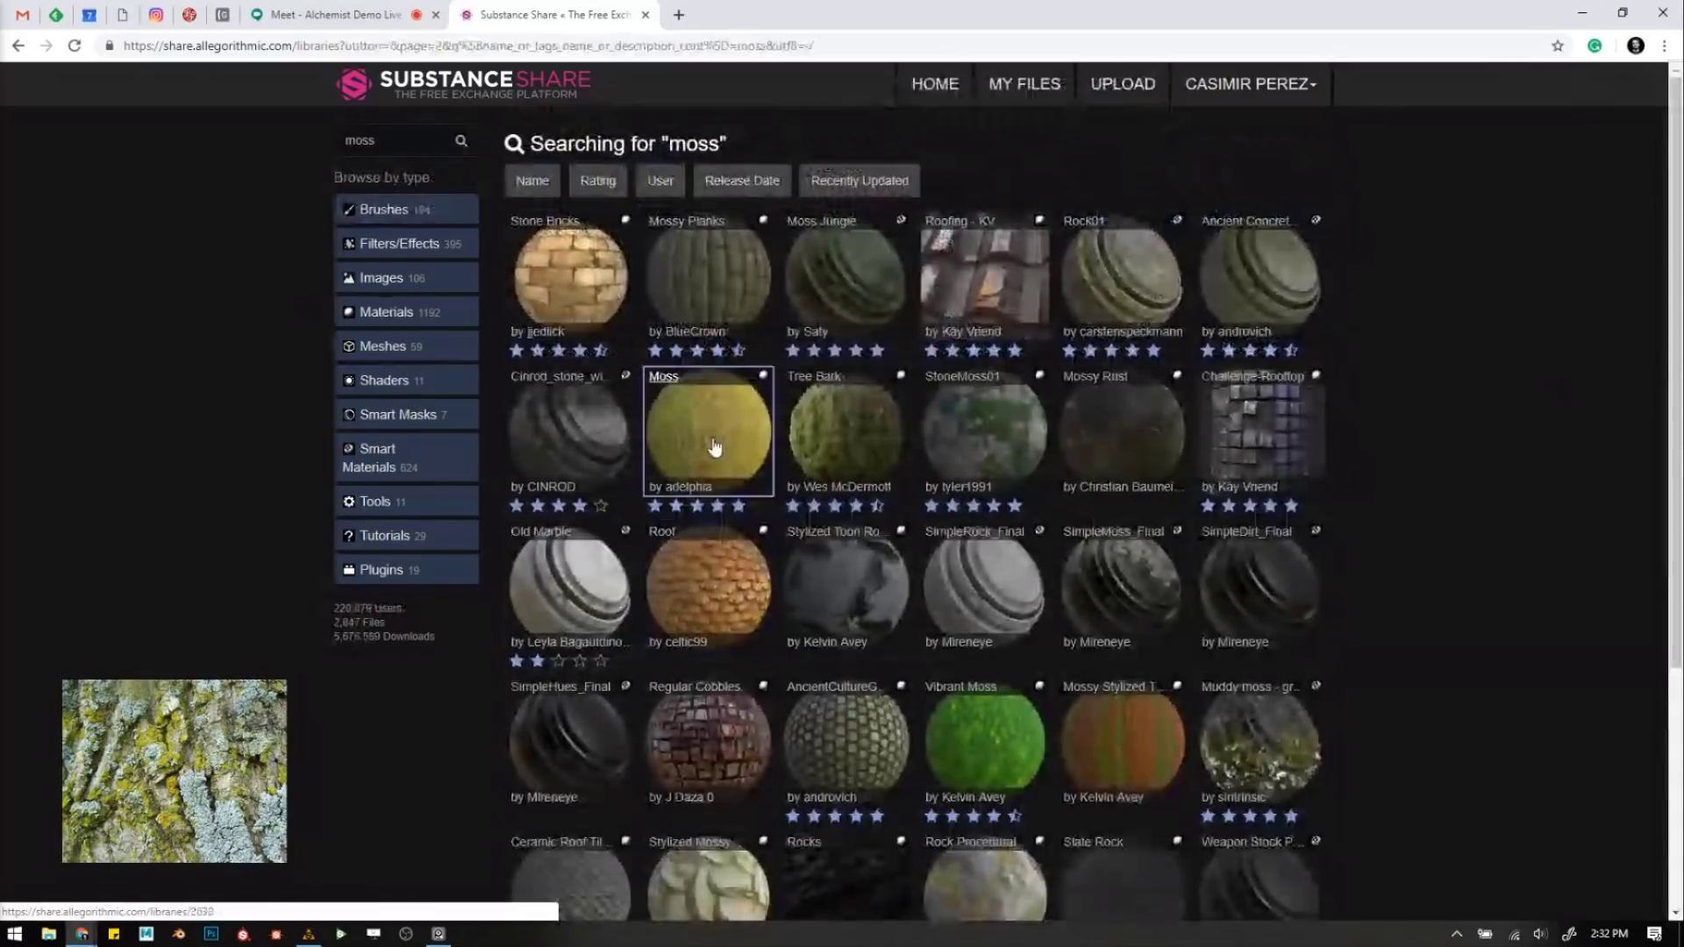
{"action": "left_click", "coordinate": [715, 448]}
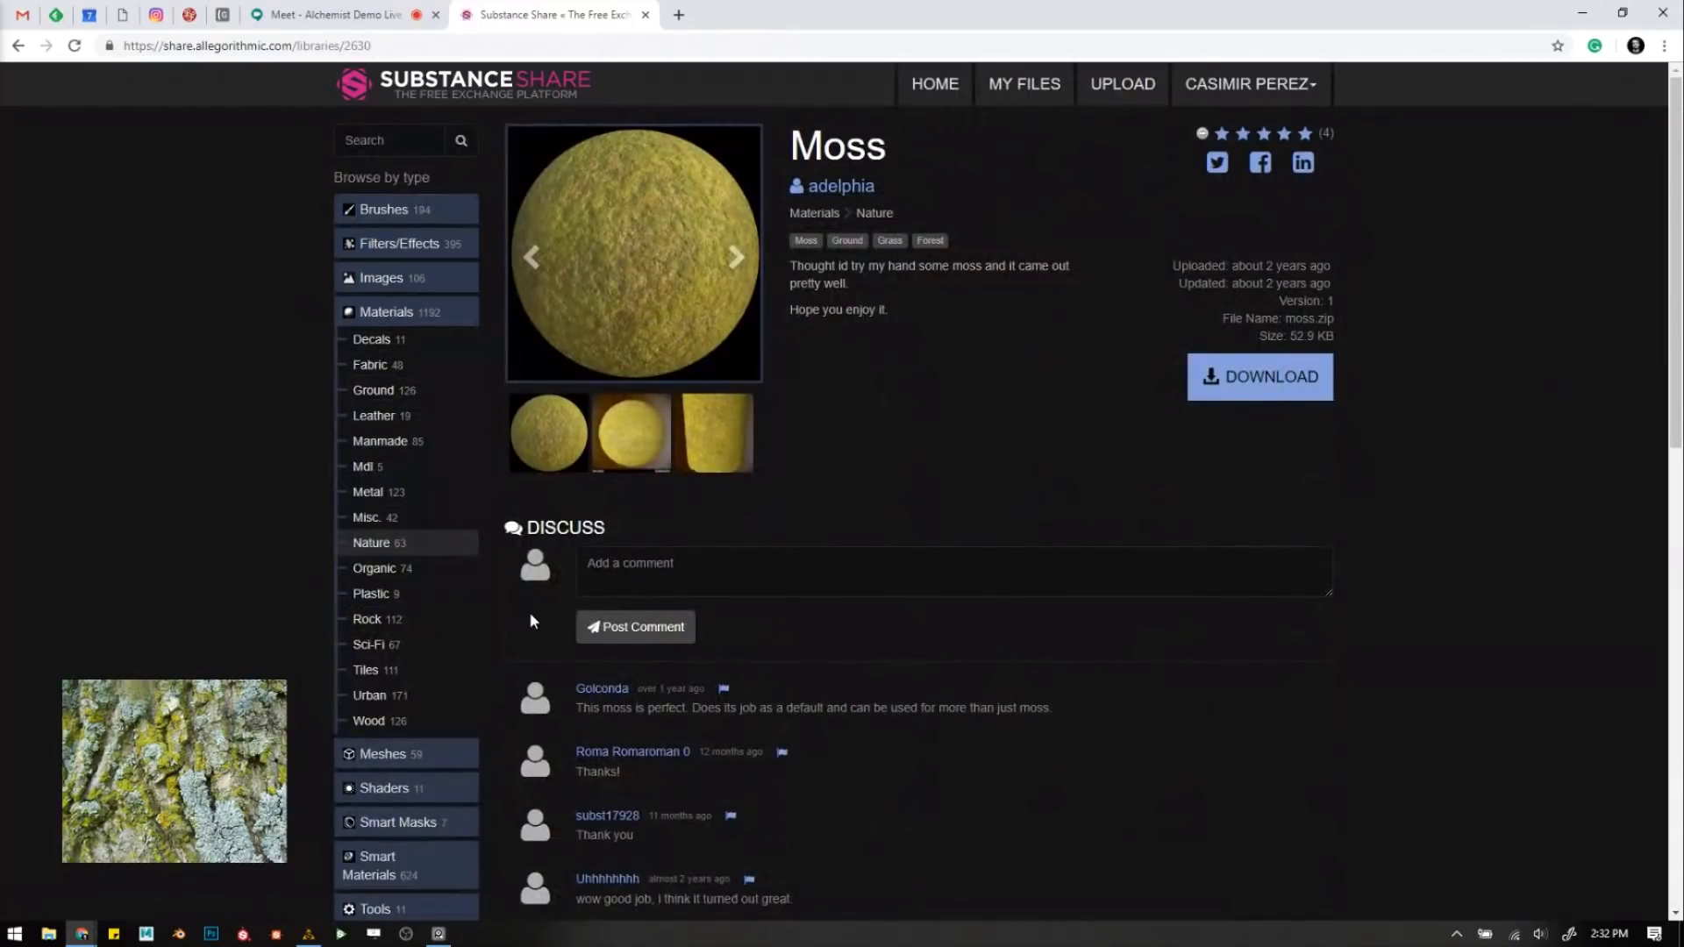
Download moss.zip and open the moss folder inside the archive.
{"action": "left_click", "coordinate": [1272, 395]}
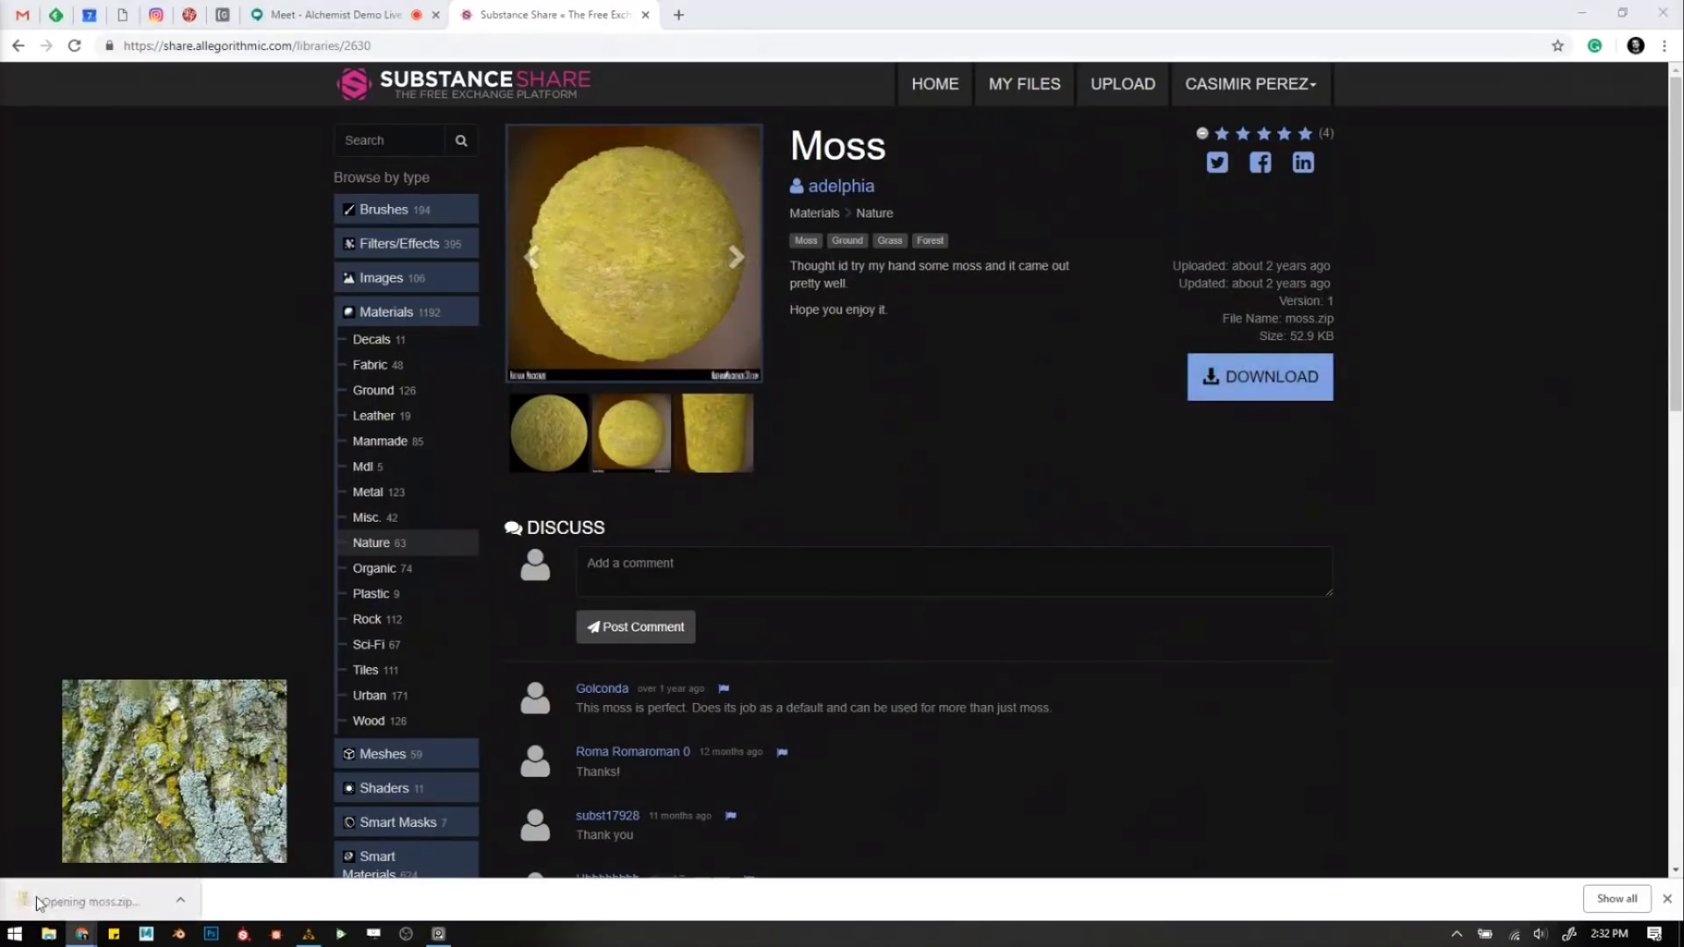
{"action": "left_click", "coordinate": [62, 901]}
{"action": "double_click", "coordinate": [654, 387]}
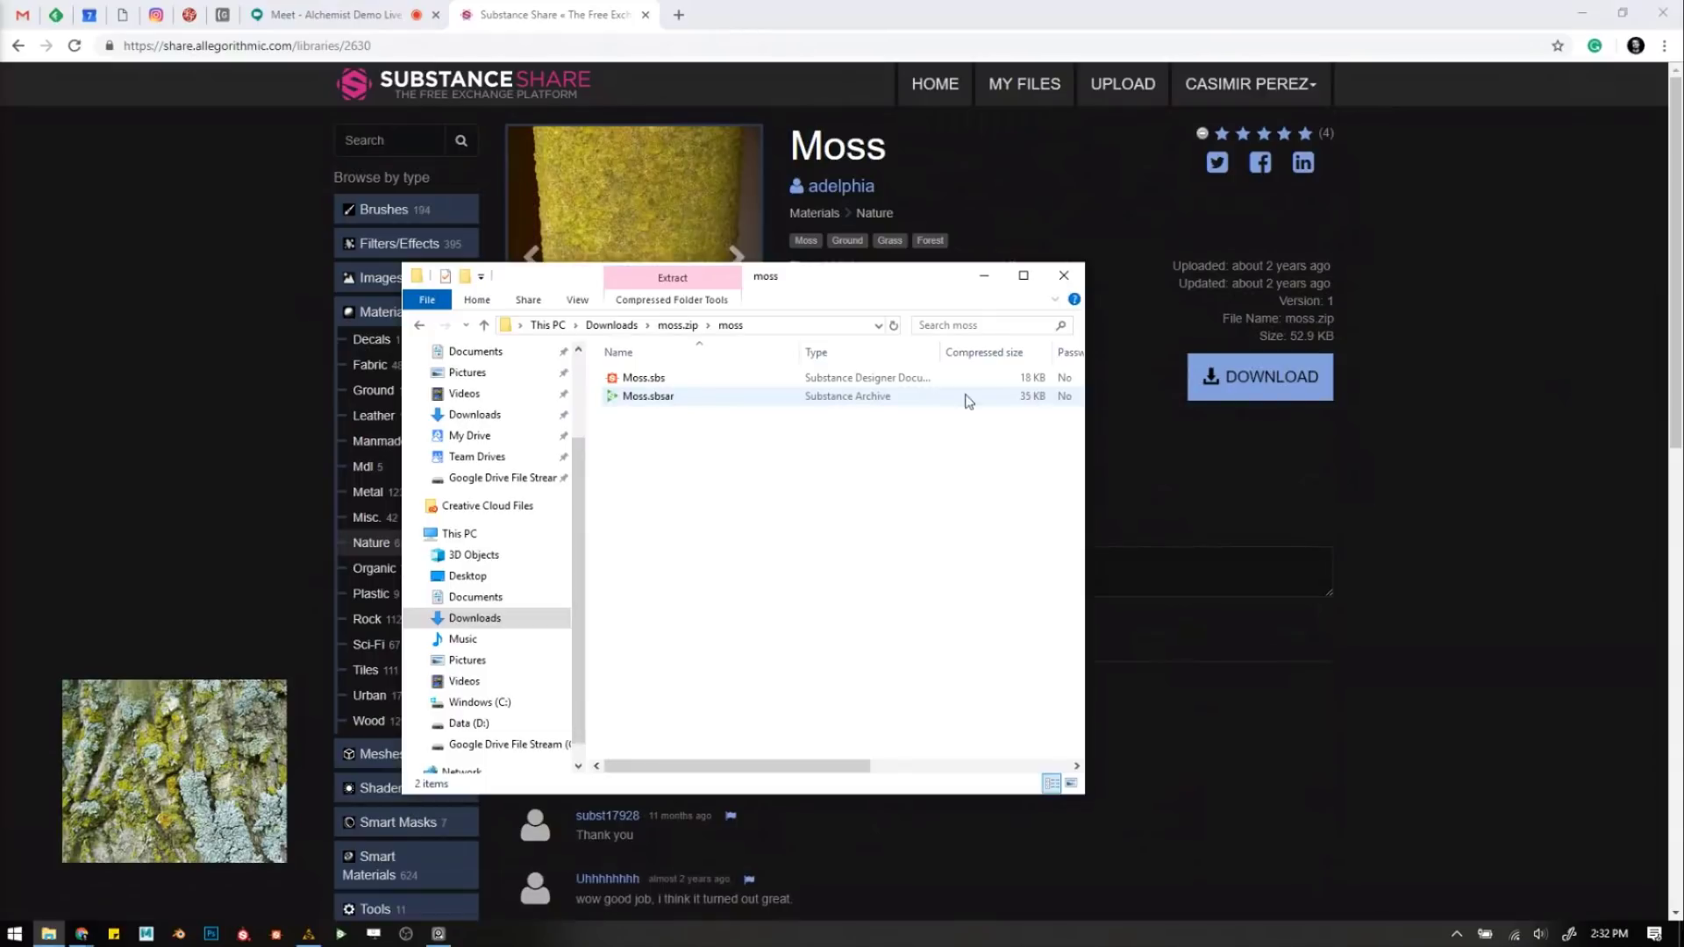
Copy Moss.sbsar to the Desktop, replacing the existing file, and open the Desktop folder.
{"action": "left_click_drag", "start_coordinate": [632, 397], "coordinate": [471, 581]}
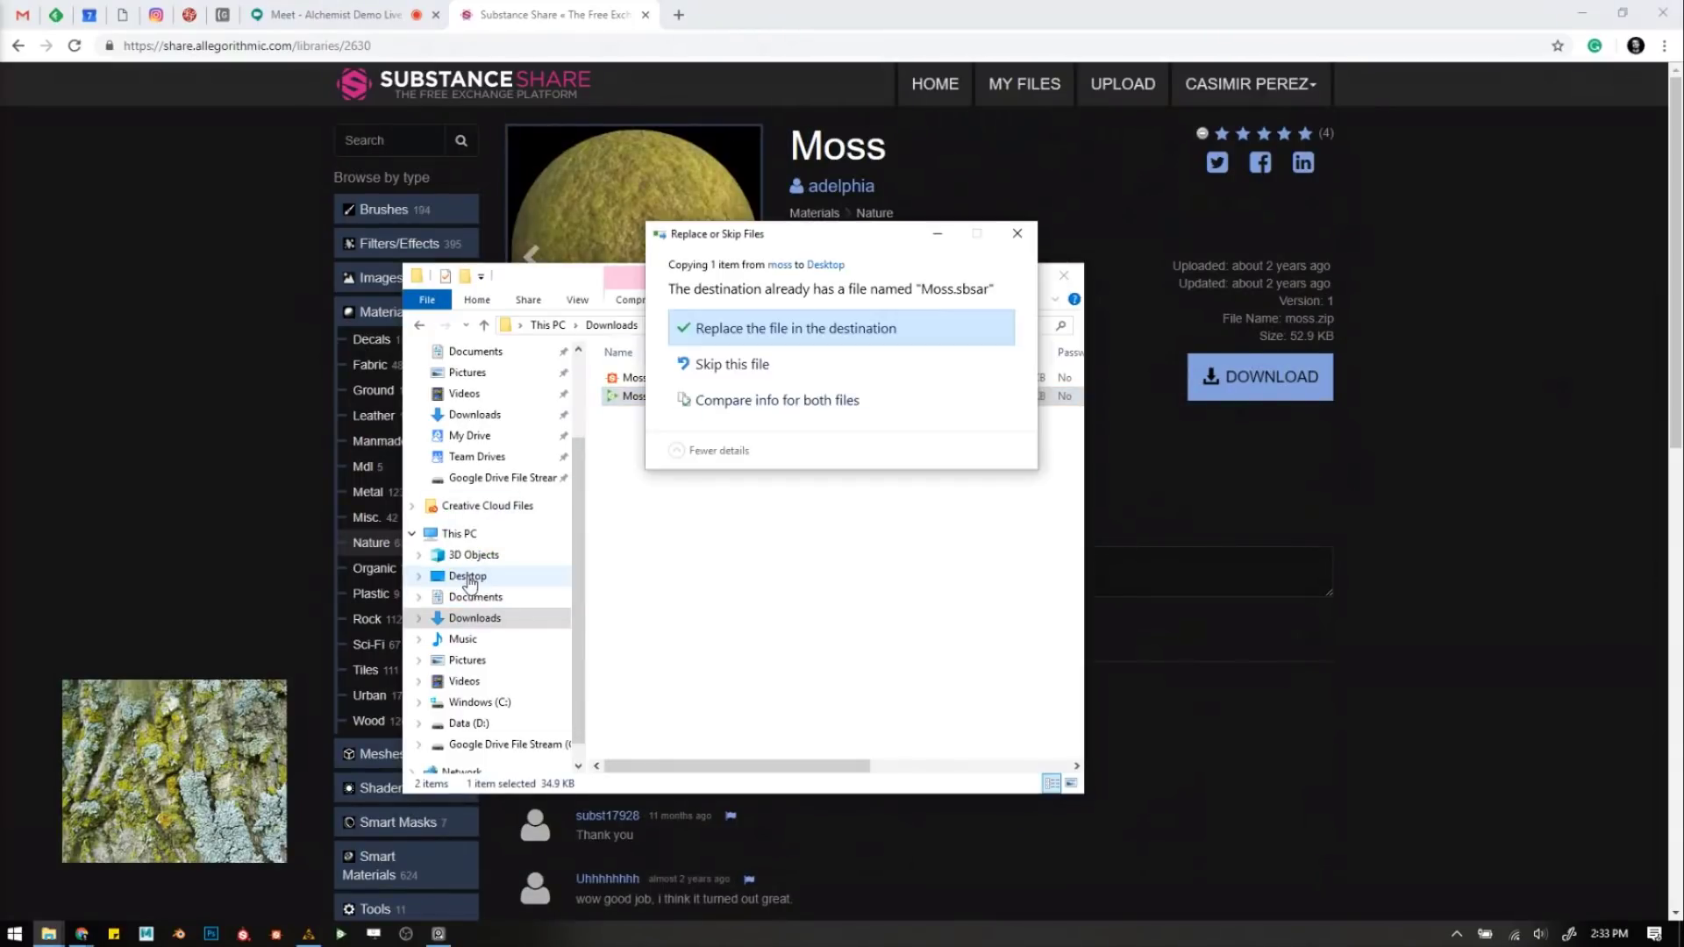
{"action": "left_click", "coordinate": [755, 327]}
{"action": "left_click", "coordinate": [468, 576]}
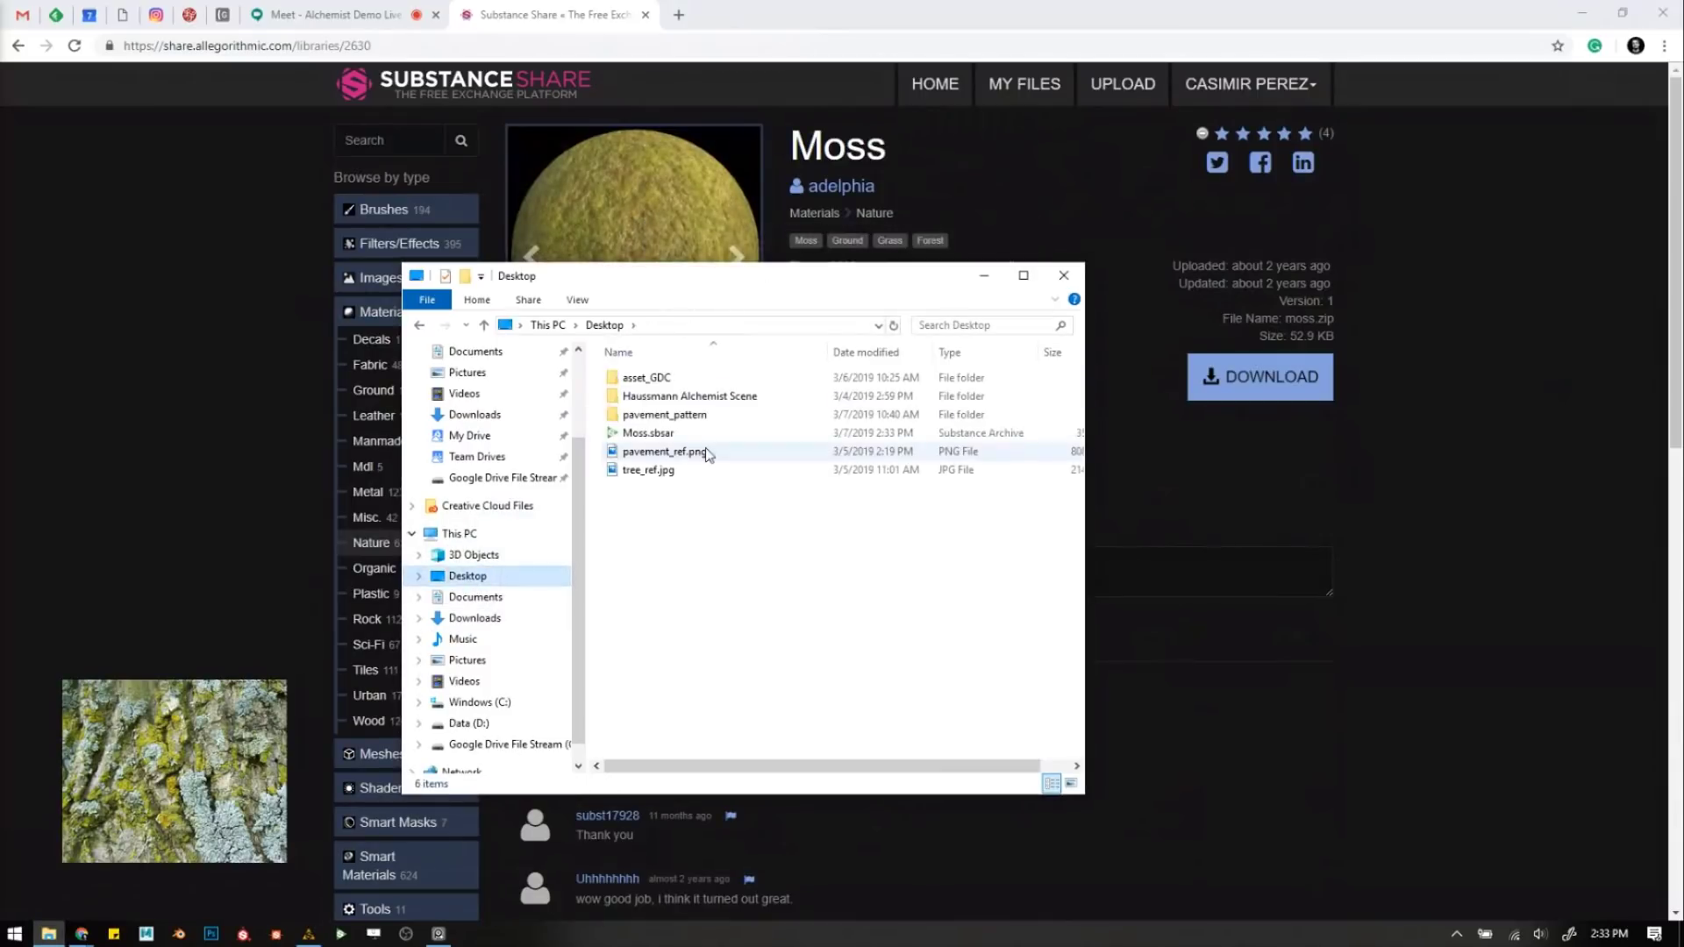
Import Moss.sbsar from the Desktop into Substance Alchemist and add it as a new top layer.
{"action": "left_click_drag", "start_coordinate": [1085, 490], "coordinate": [1249, 488]}
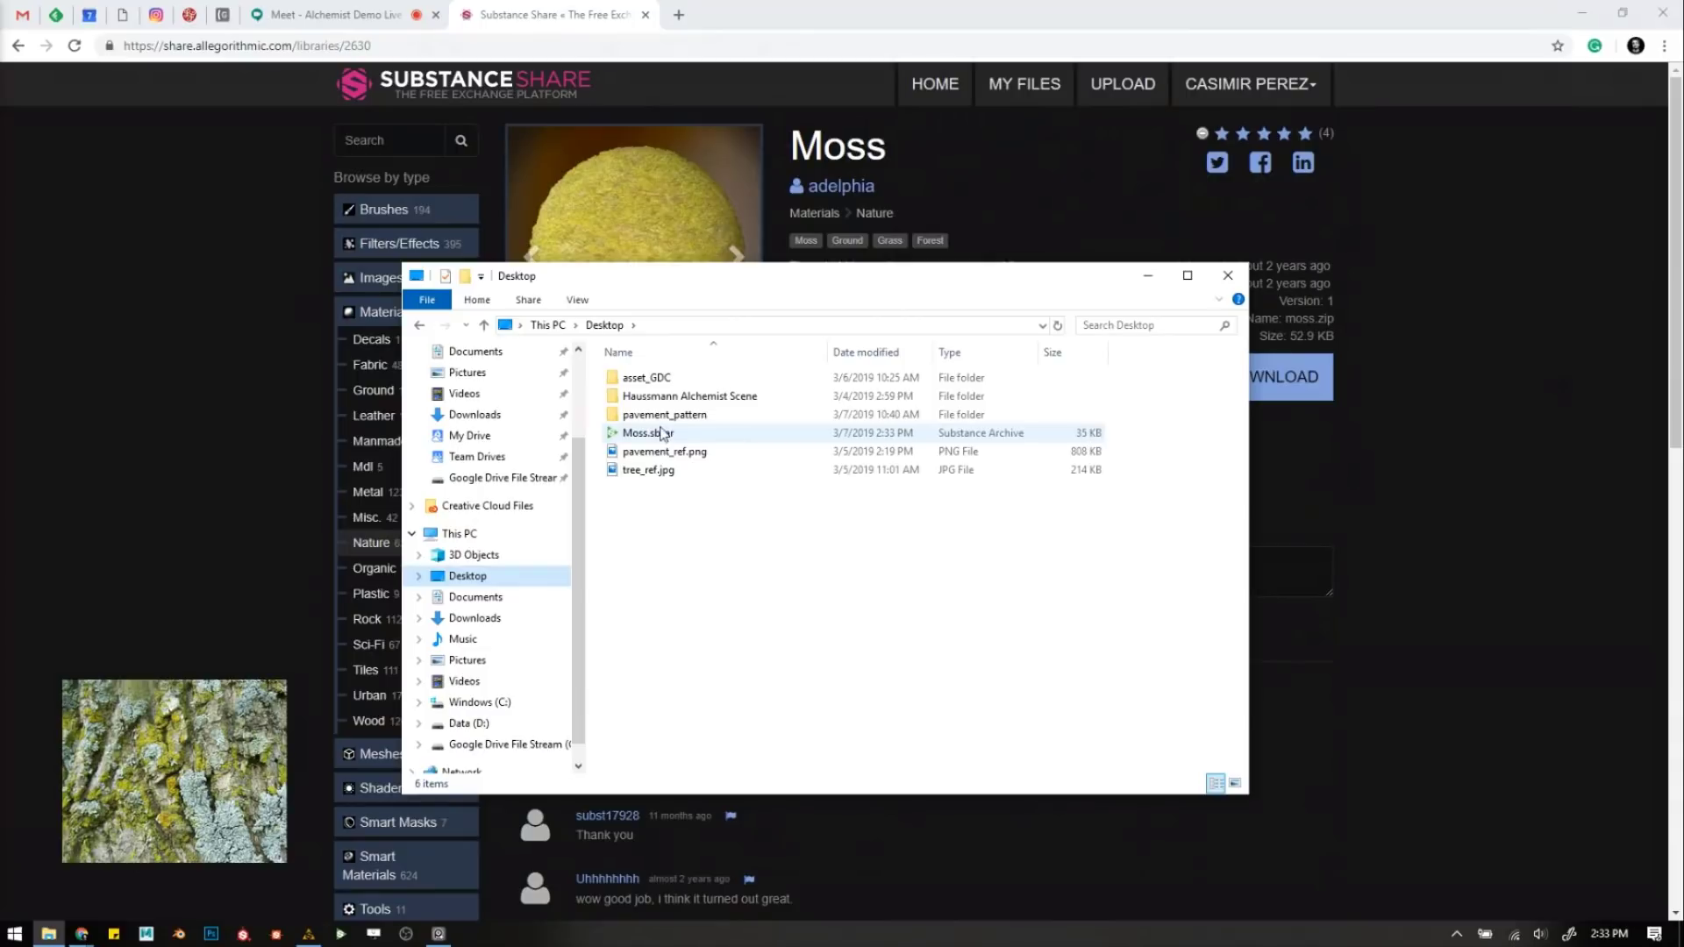
{"action": "left_click_drag", "start_coordinate": [653, 436], "coordinate": [233, 421]}
{"action": "key", "text": "alt+Tab"}
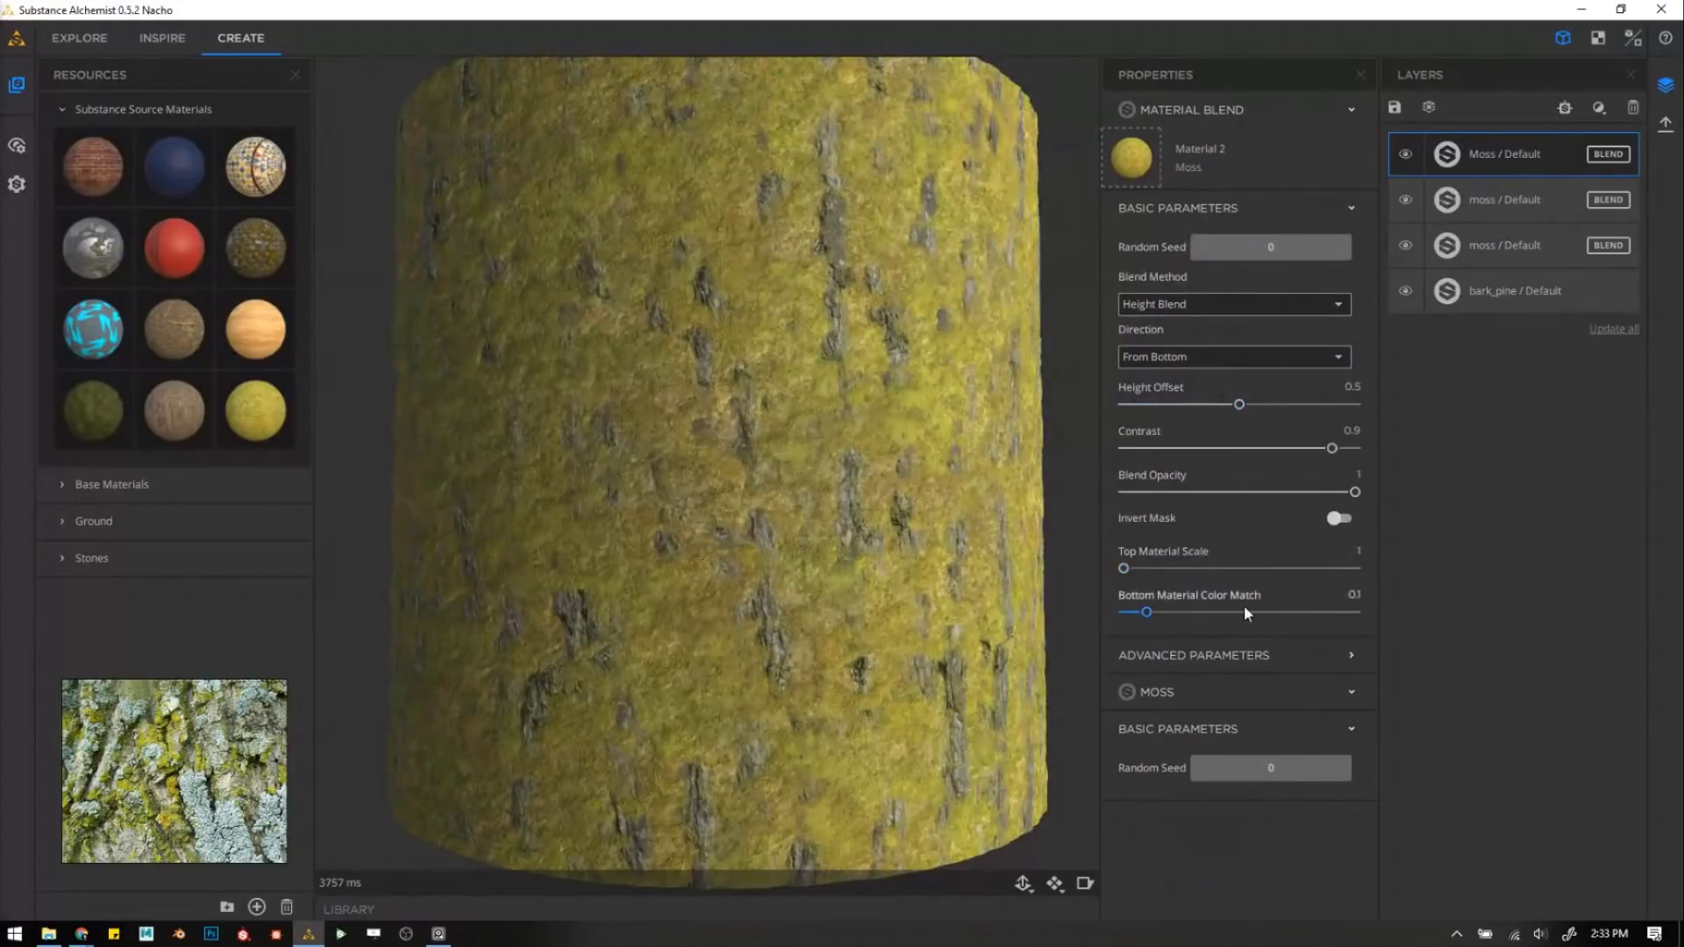
Change the blend method of the top Moss layer to Curvature Blend.
{"action": "left_click", "coordinate": [1168, 307]}
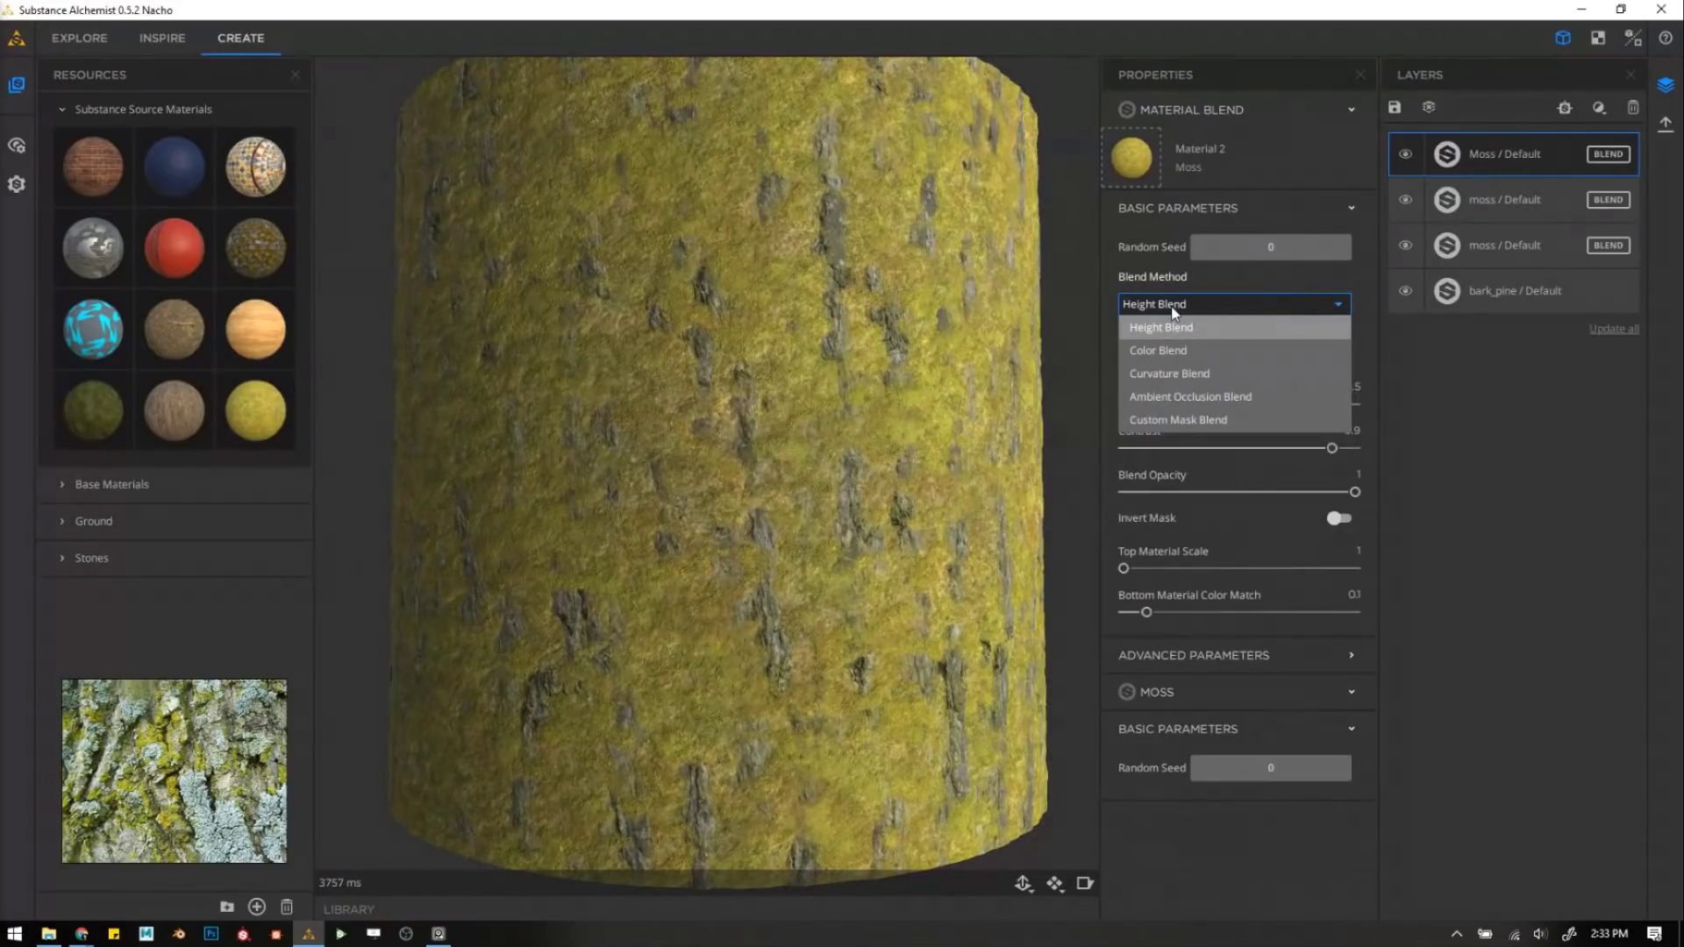
{"action": "key", "text": "Down"}
{"action": "key", "text": "Down"}
{"action": "key", "text": "Return"}
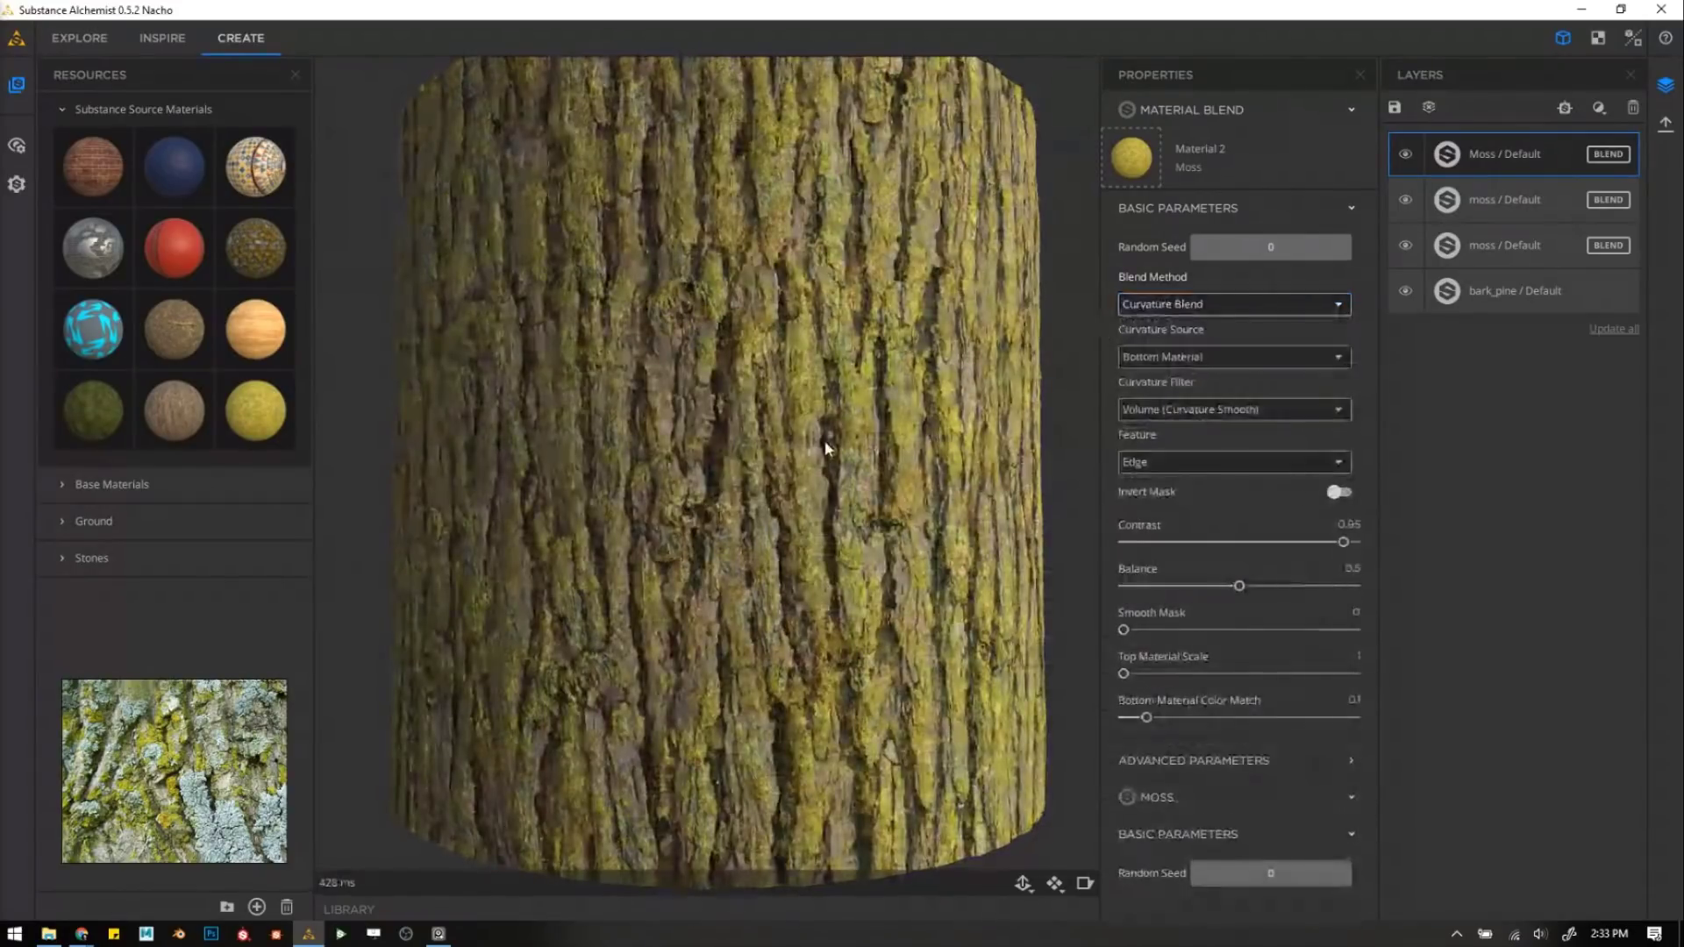
Set the Moss layer's curvature blend to Contrast 1, Smooth Mask 0.61 and Balance 0.43.
{"action": "scroll", "coordinate": [824, 449], "scroll_direction": "up", "scroll_amount": 5}
{"action": "left_click_drag", "start_coordinate": [1163, 630], "coordinate": [1234, 588]}
{"action": "left_click", "coordinate": [1355, 543]}
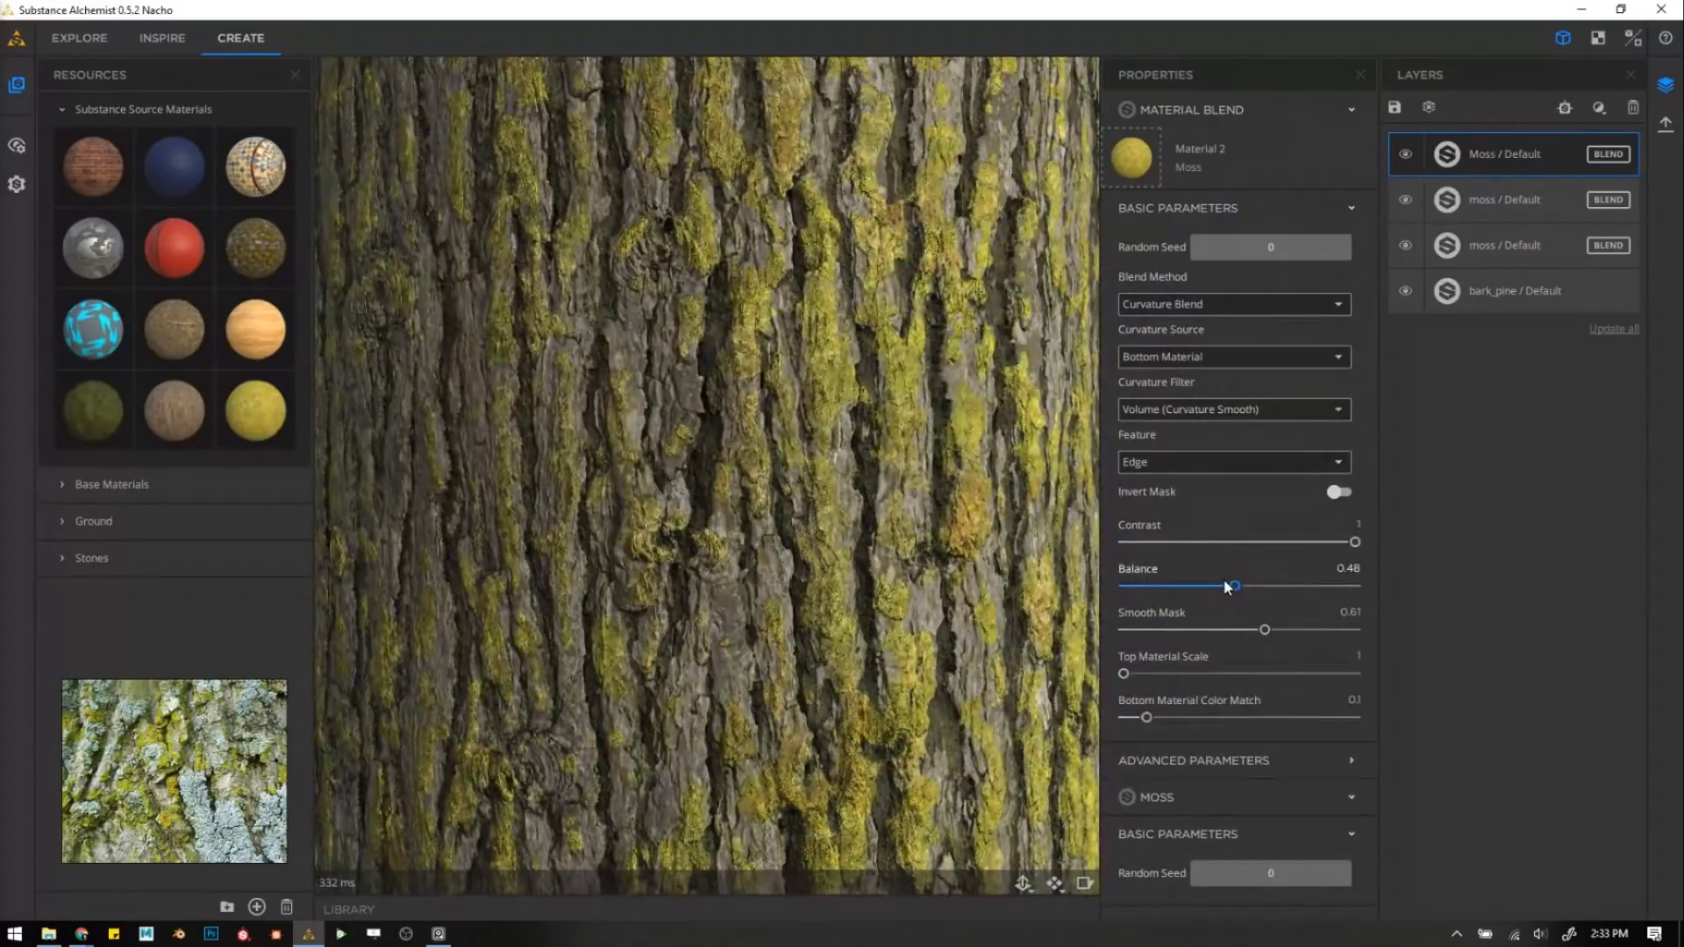
{"action": "left_click_drag", "start_coordinate": [1236, 587], "coordinate": [1226, 591]}
{"action": "scroll", "coordinate": [816, 433], "scroll_direction": "down", "scroll_amount": 5}
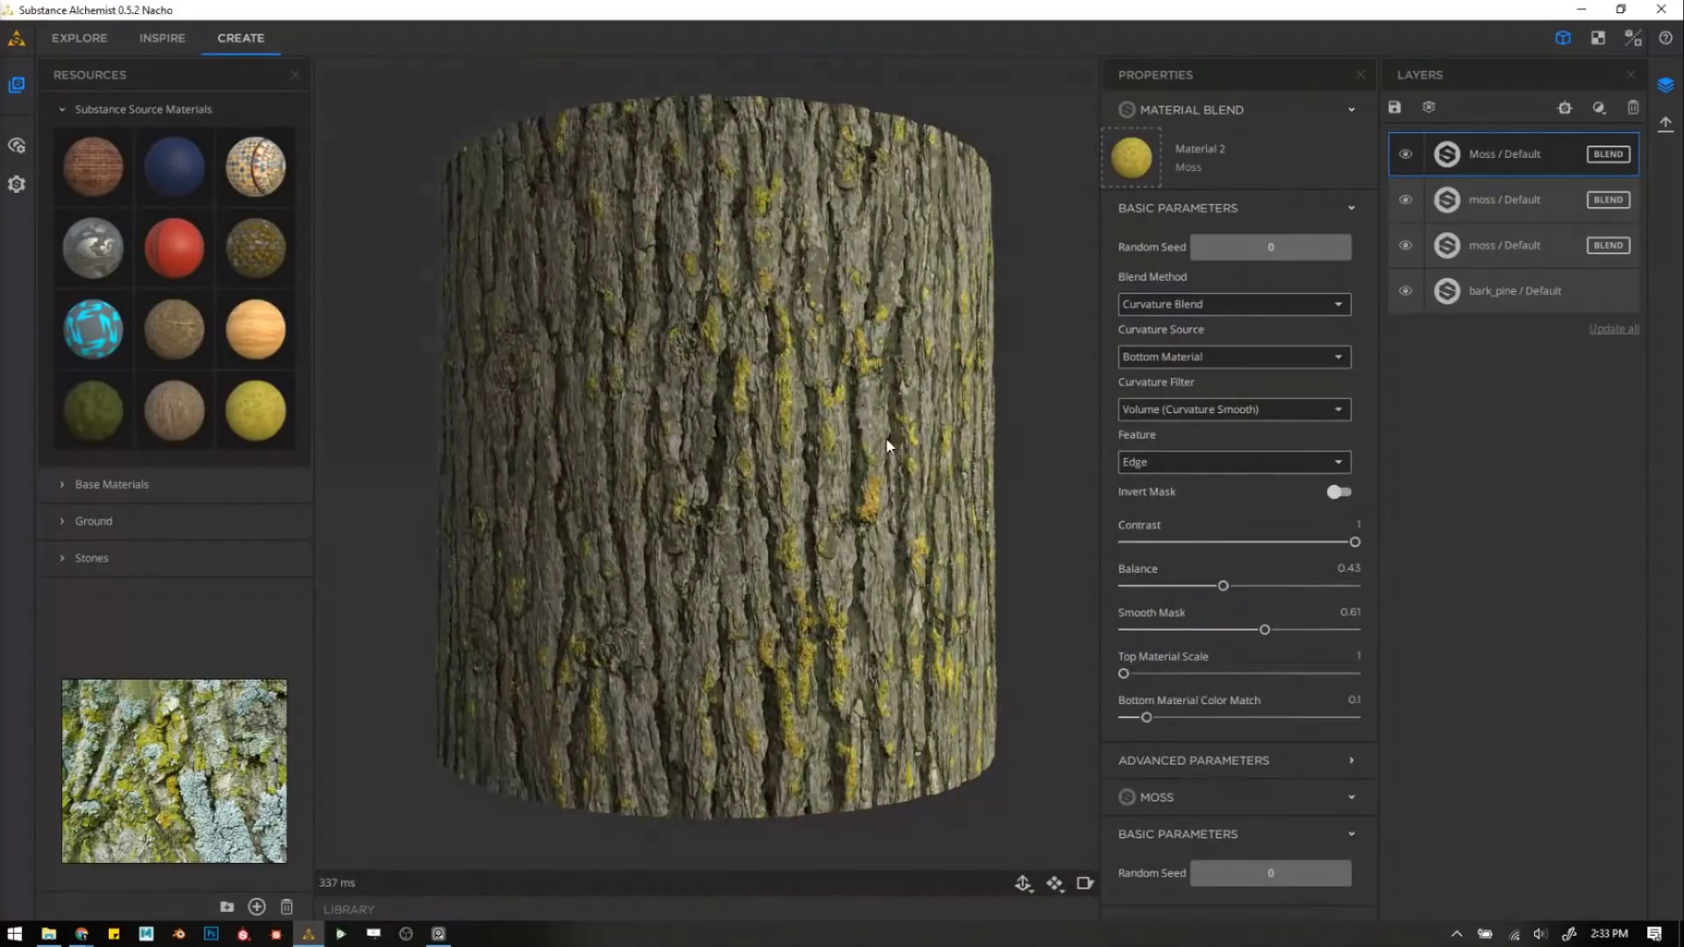
Add a Moss Splatter layer on top of the stack and keep its growth method at From Bottom.
{"action": "middle_click_drag", "start_coordinate": [207, 800], "coordinate": [156, 731]}
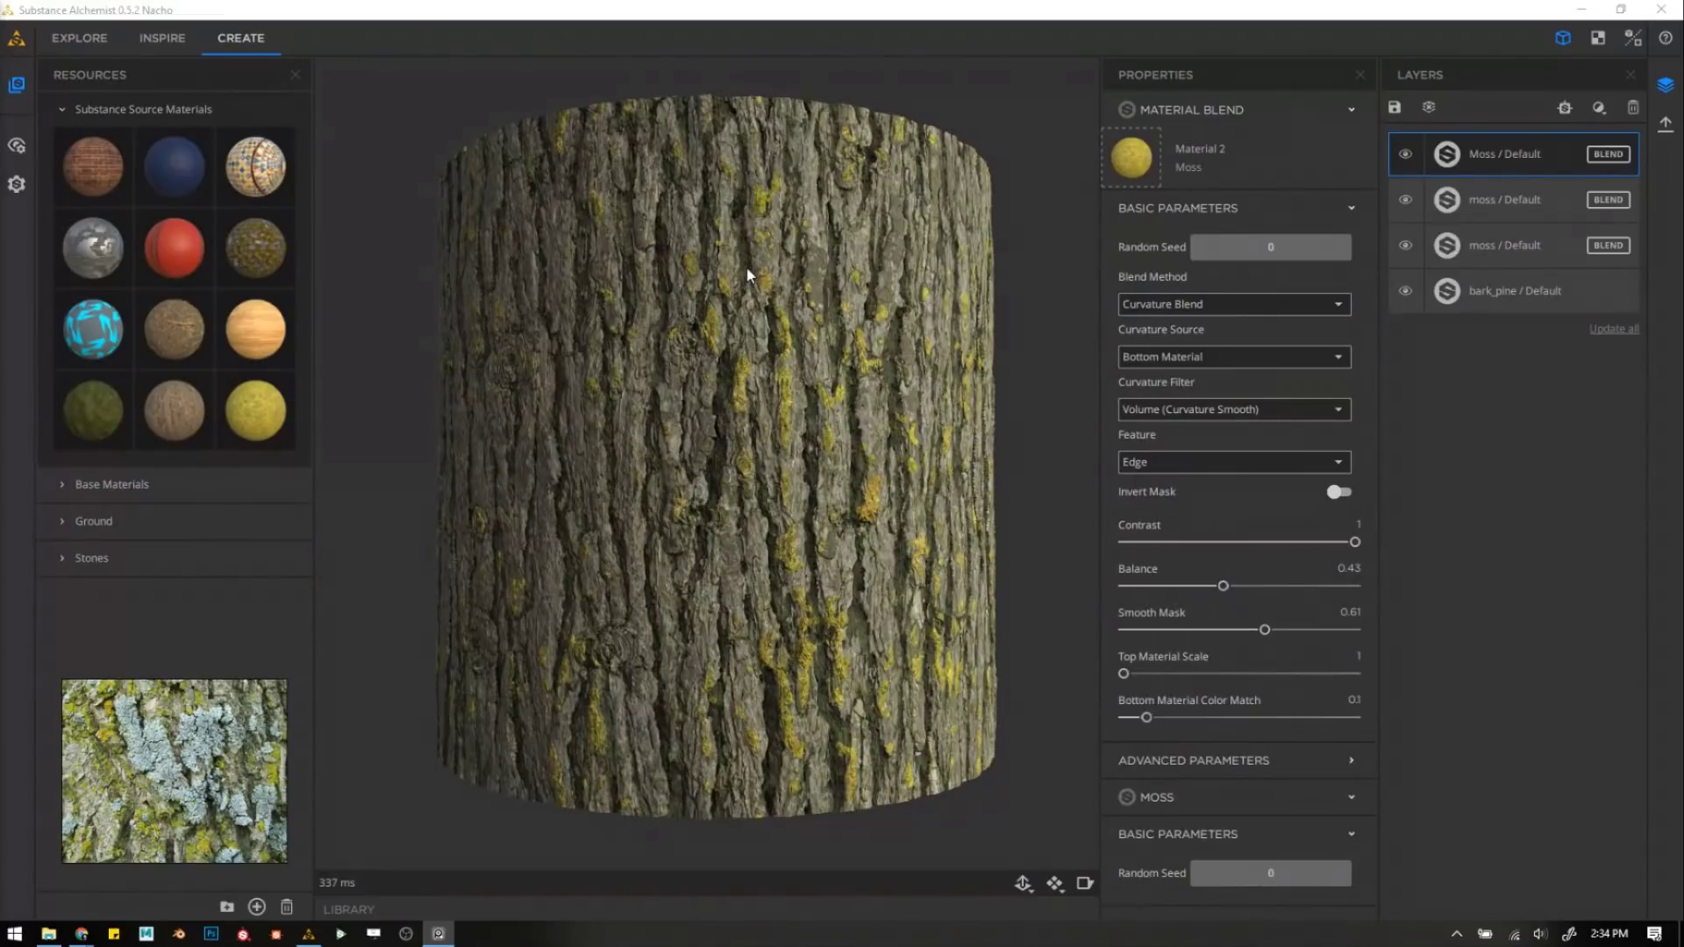
{"action": "left_click", "coordinate": [1611, 109]}
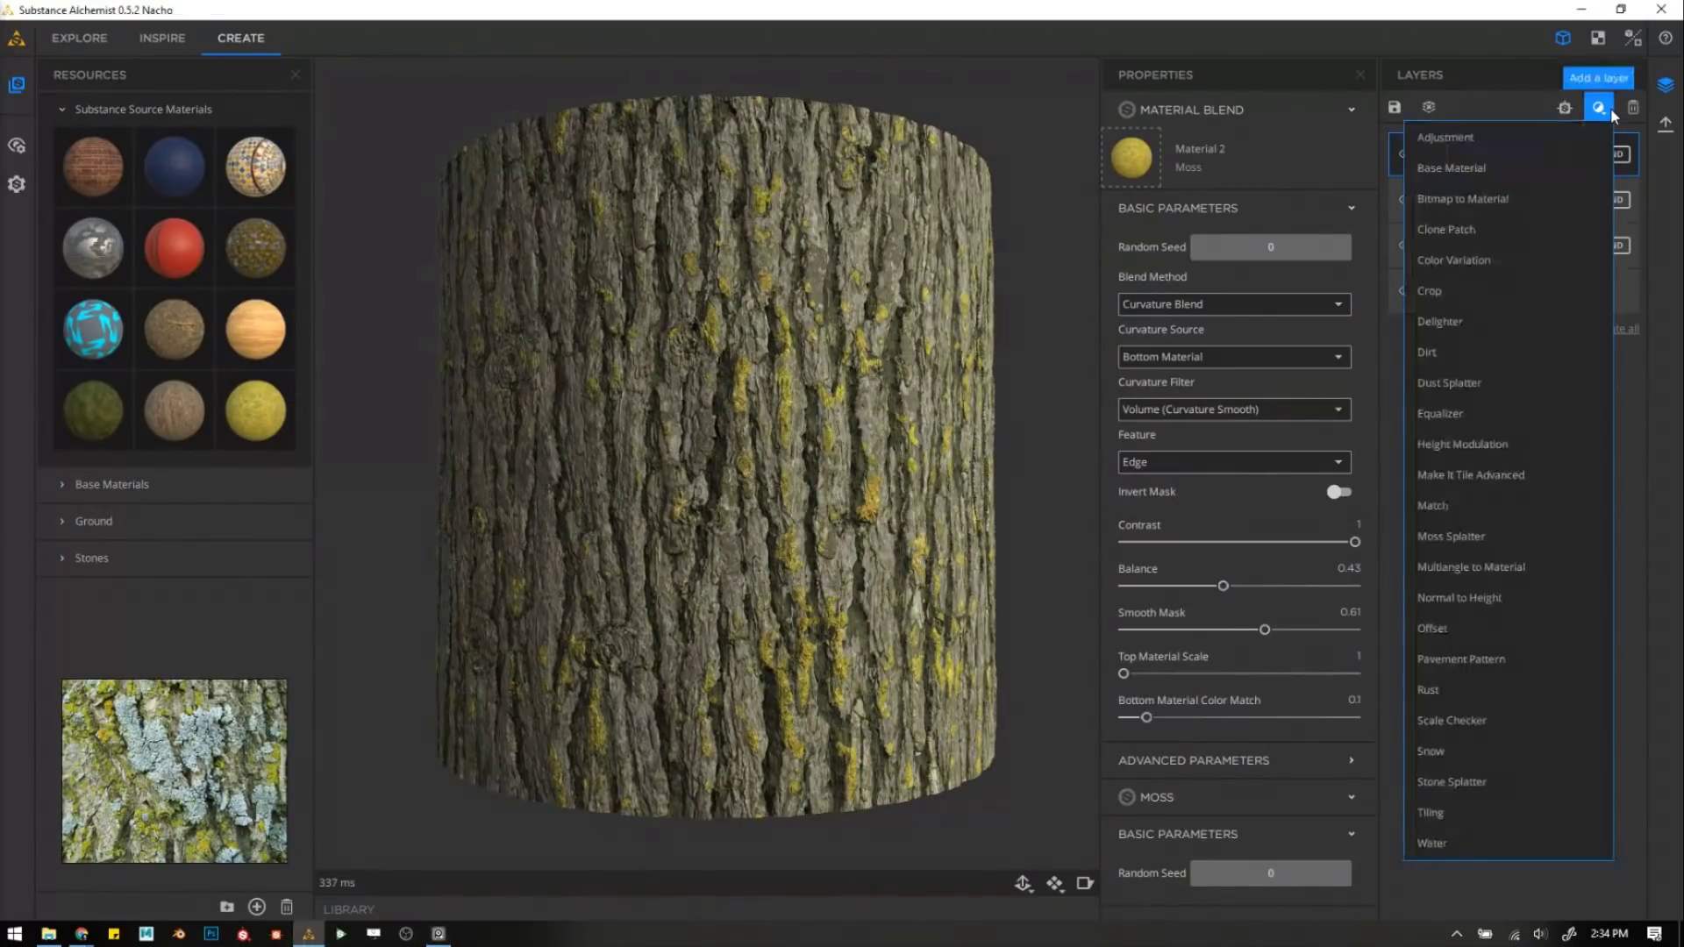
{"action": "left_click", "coordinate": [1468, 541]}
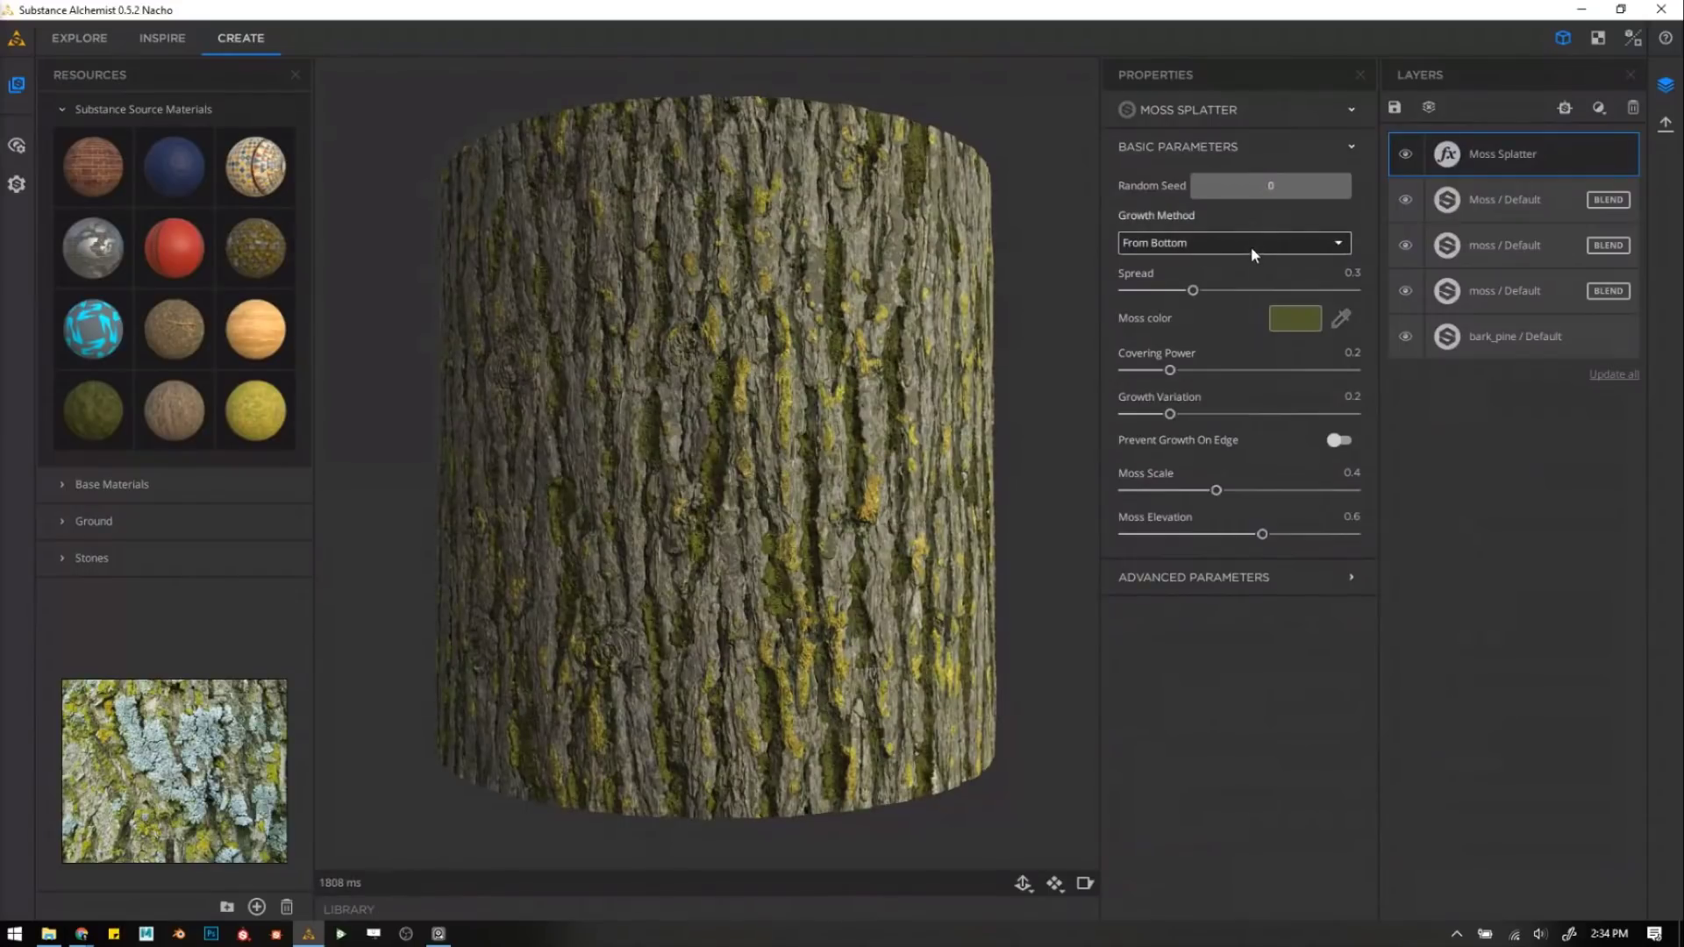
{"action": "left_click", "coordinate": [1200, 242]}
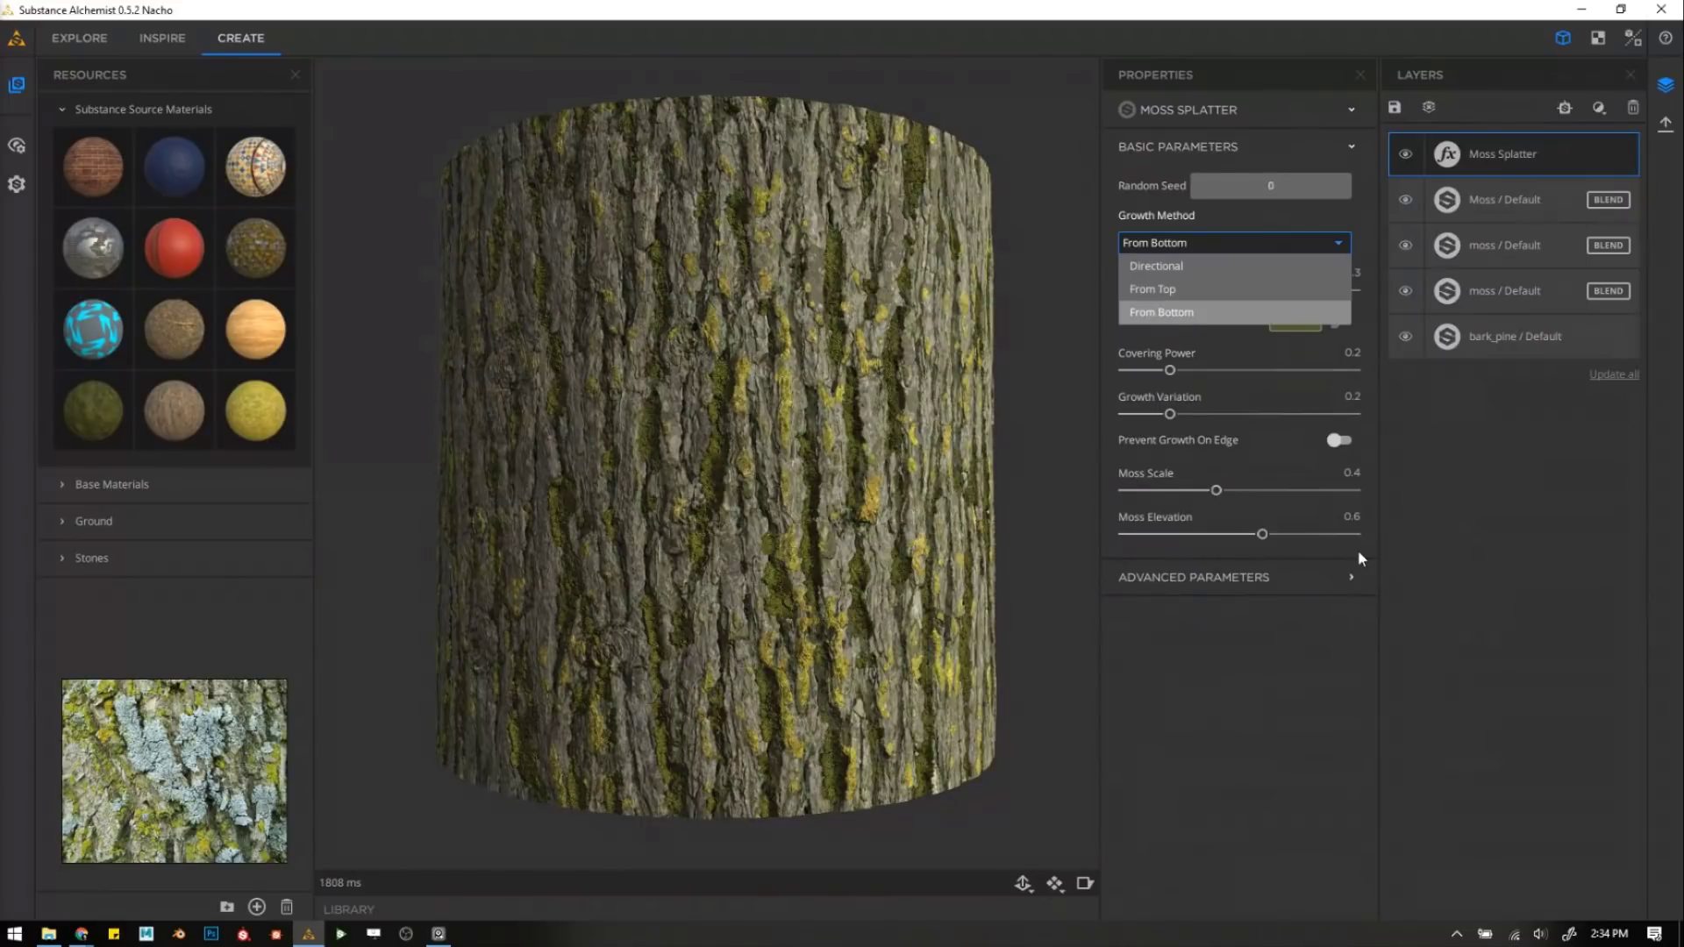
{"action": "left_click", "coordinate": [1362, 484]}
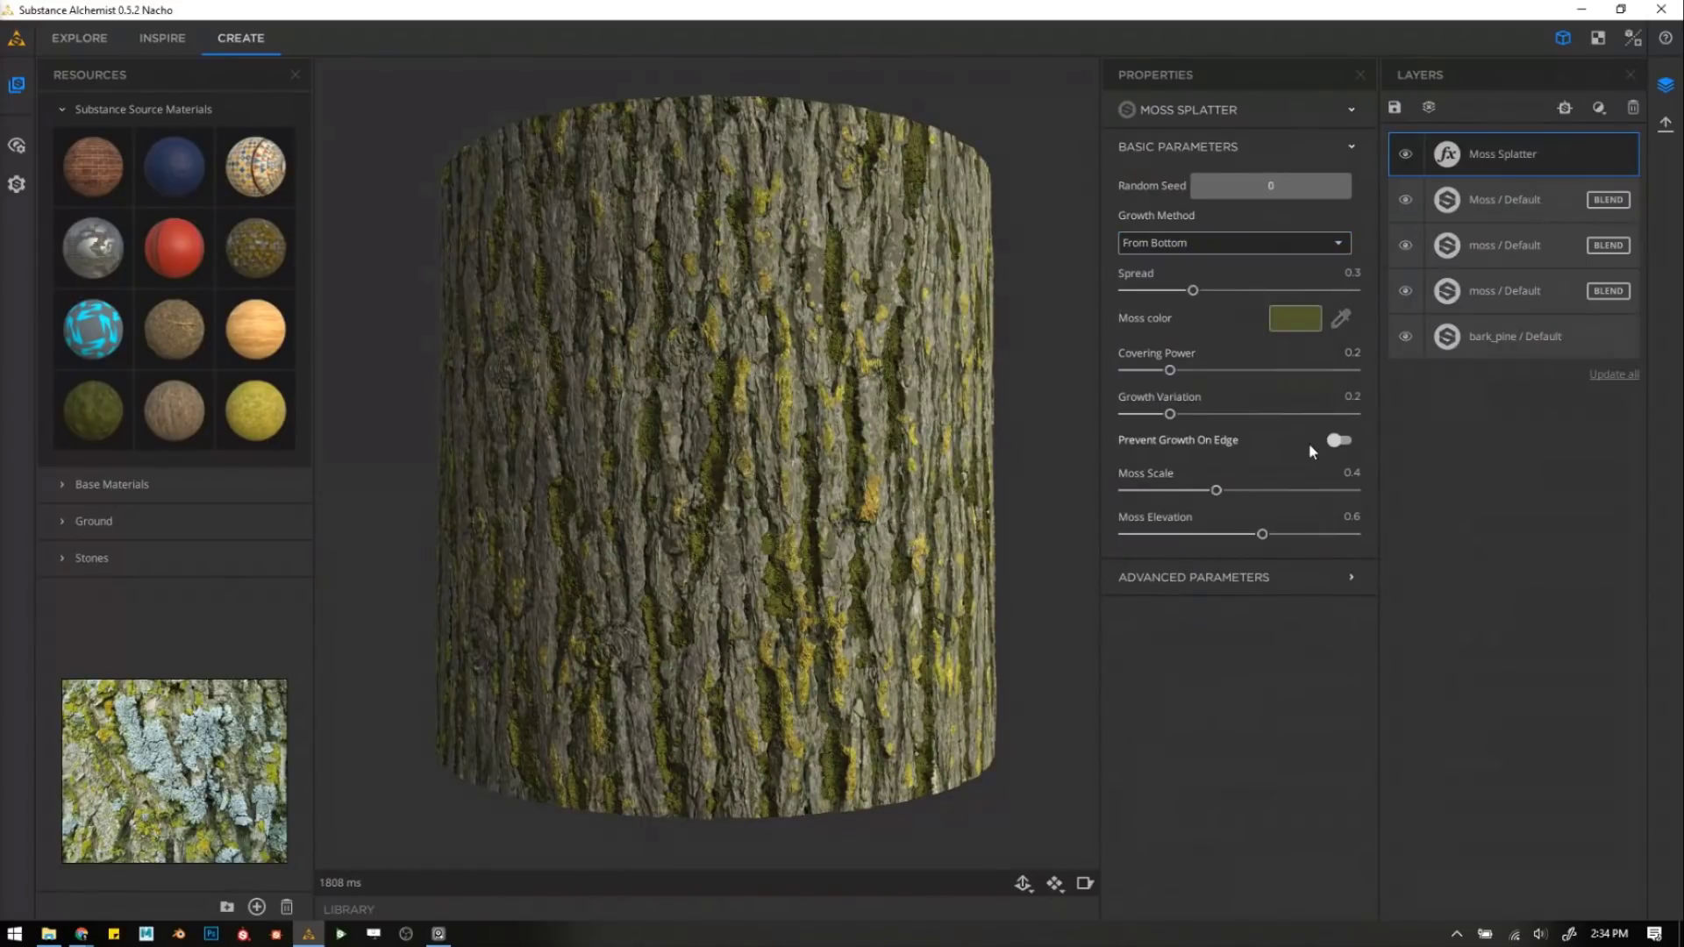
Enable Prevent Growth On Edge for the splatter and set Spread 0.66, Covering Power 0, Growth Variation 0.77 and Random Seed 4036.
{"action": "left_click", "coordinate": [1334, 443]}
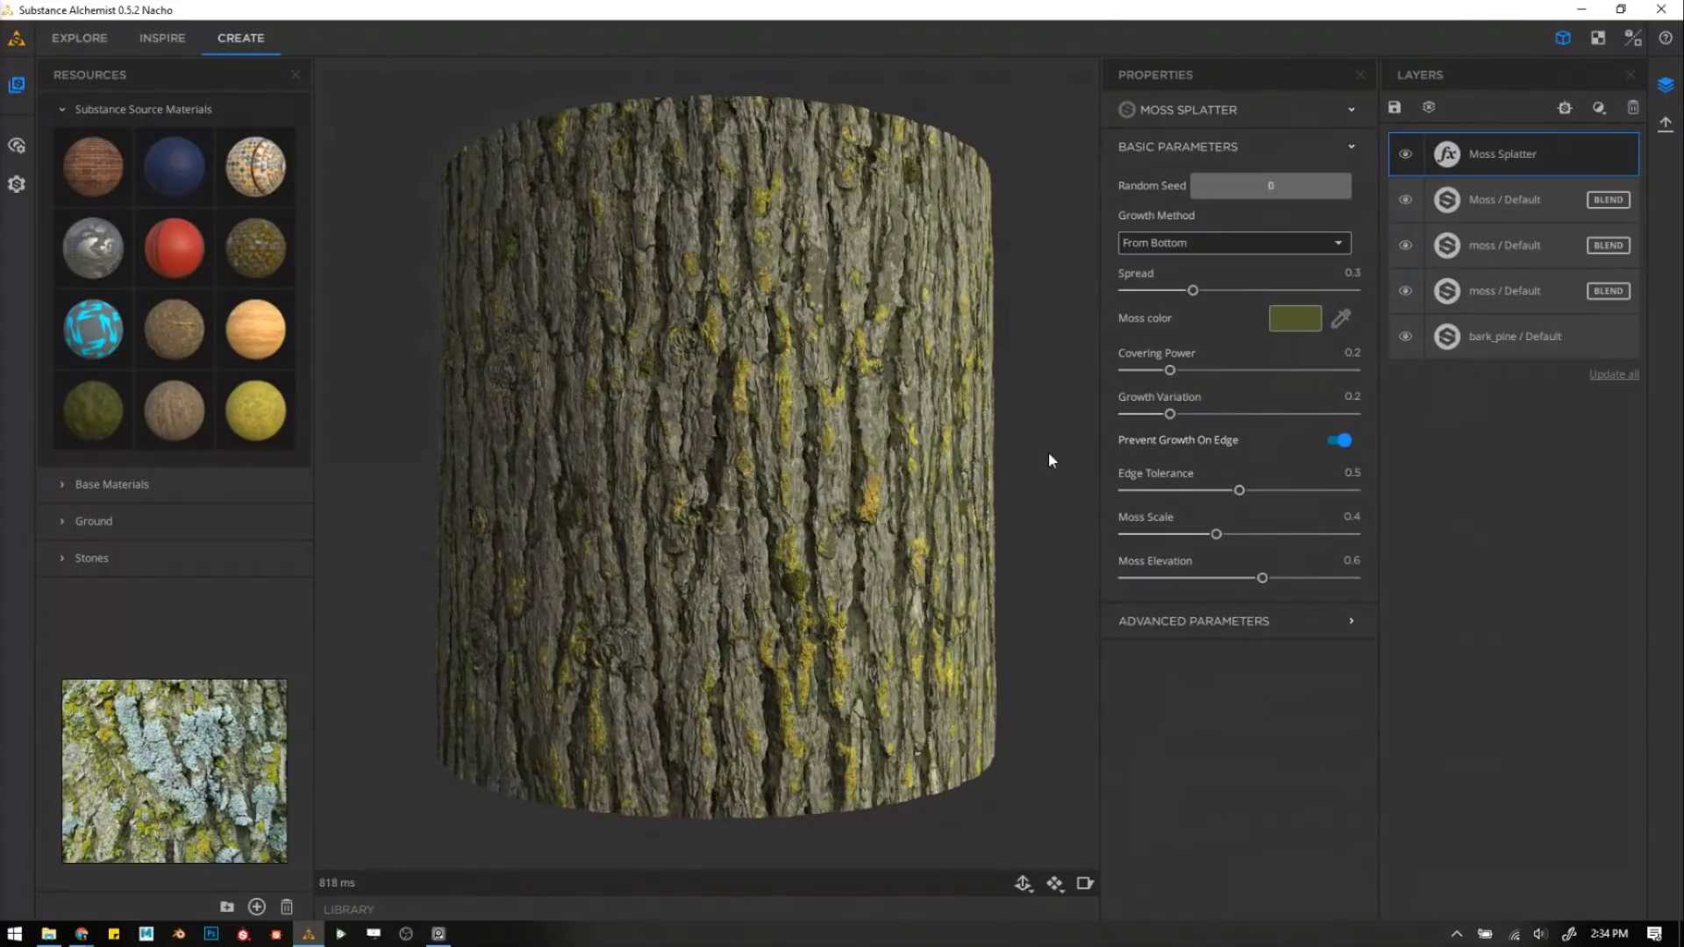
{"action": "left_click_drag", "start_coordinate": [1198, 295], "coordinate": [1253, 292]}
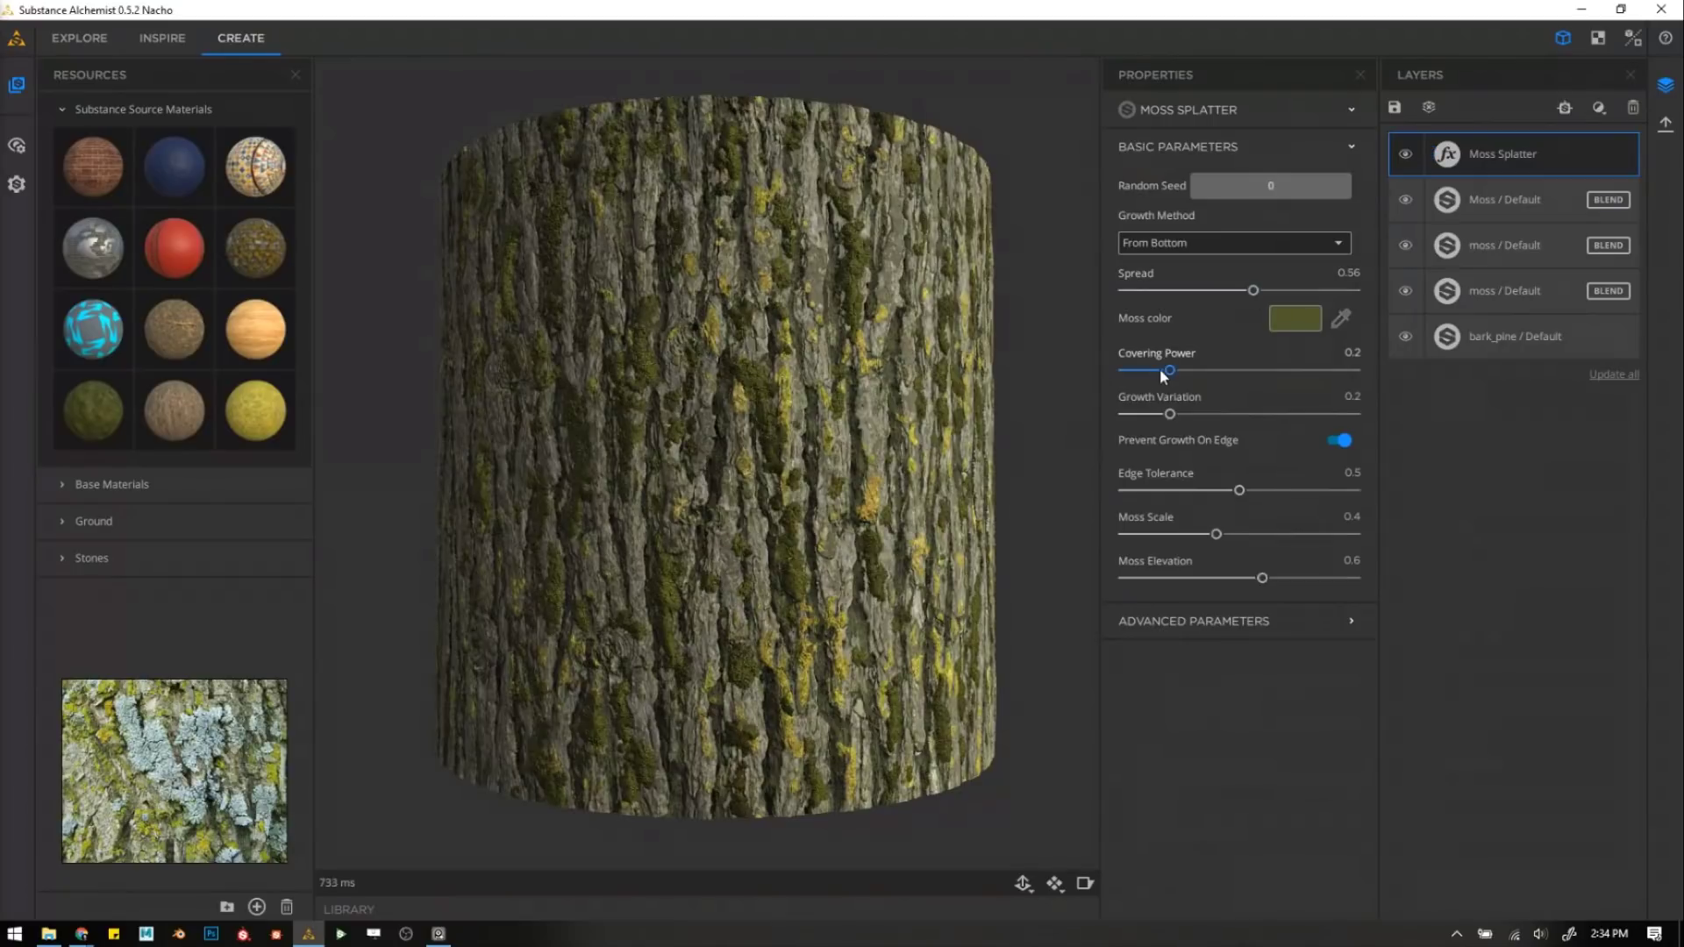
{"action": "left_click_drag", "start_coordinate": [1170, 370], "coordinate": [1302, 414]}
{"action": "left_click_drag", "start_coordinate": [1254, 292], "coordinate": [1277, 291]}
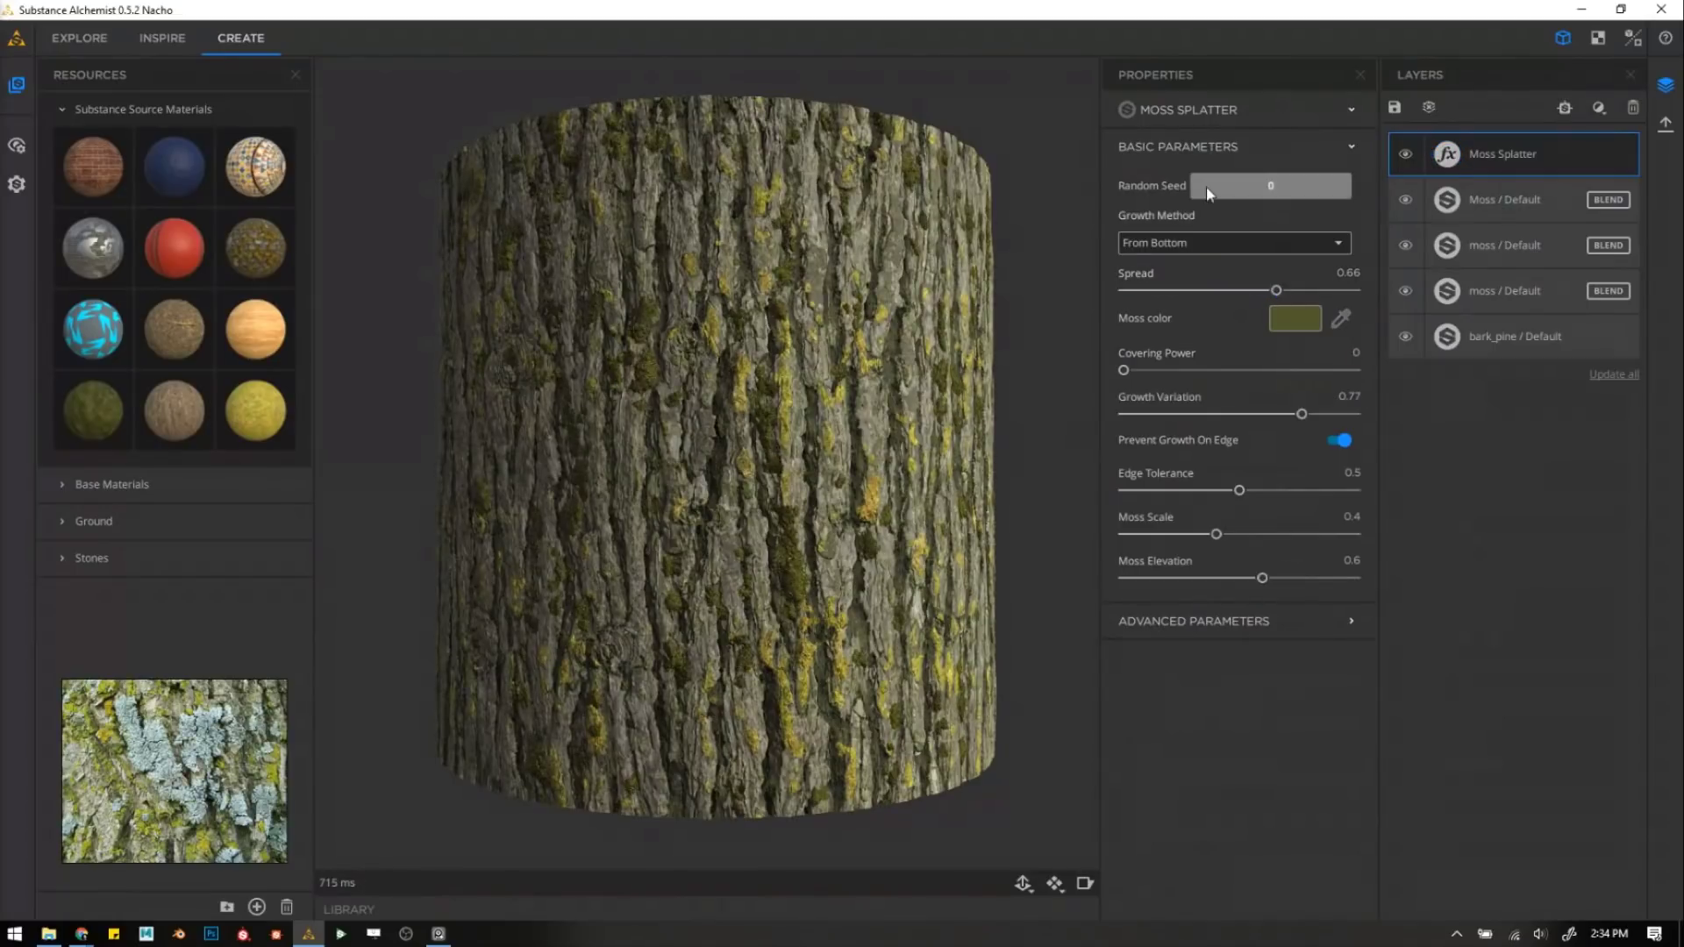
{"action": "left_click", "coordinate": [1273, 188]}
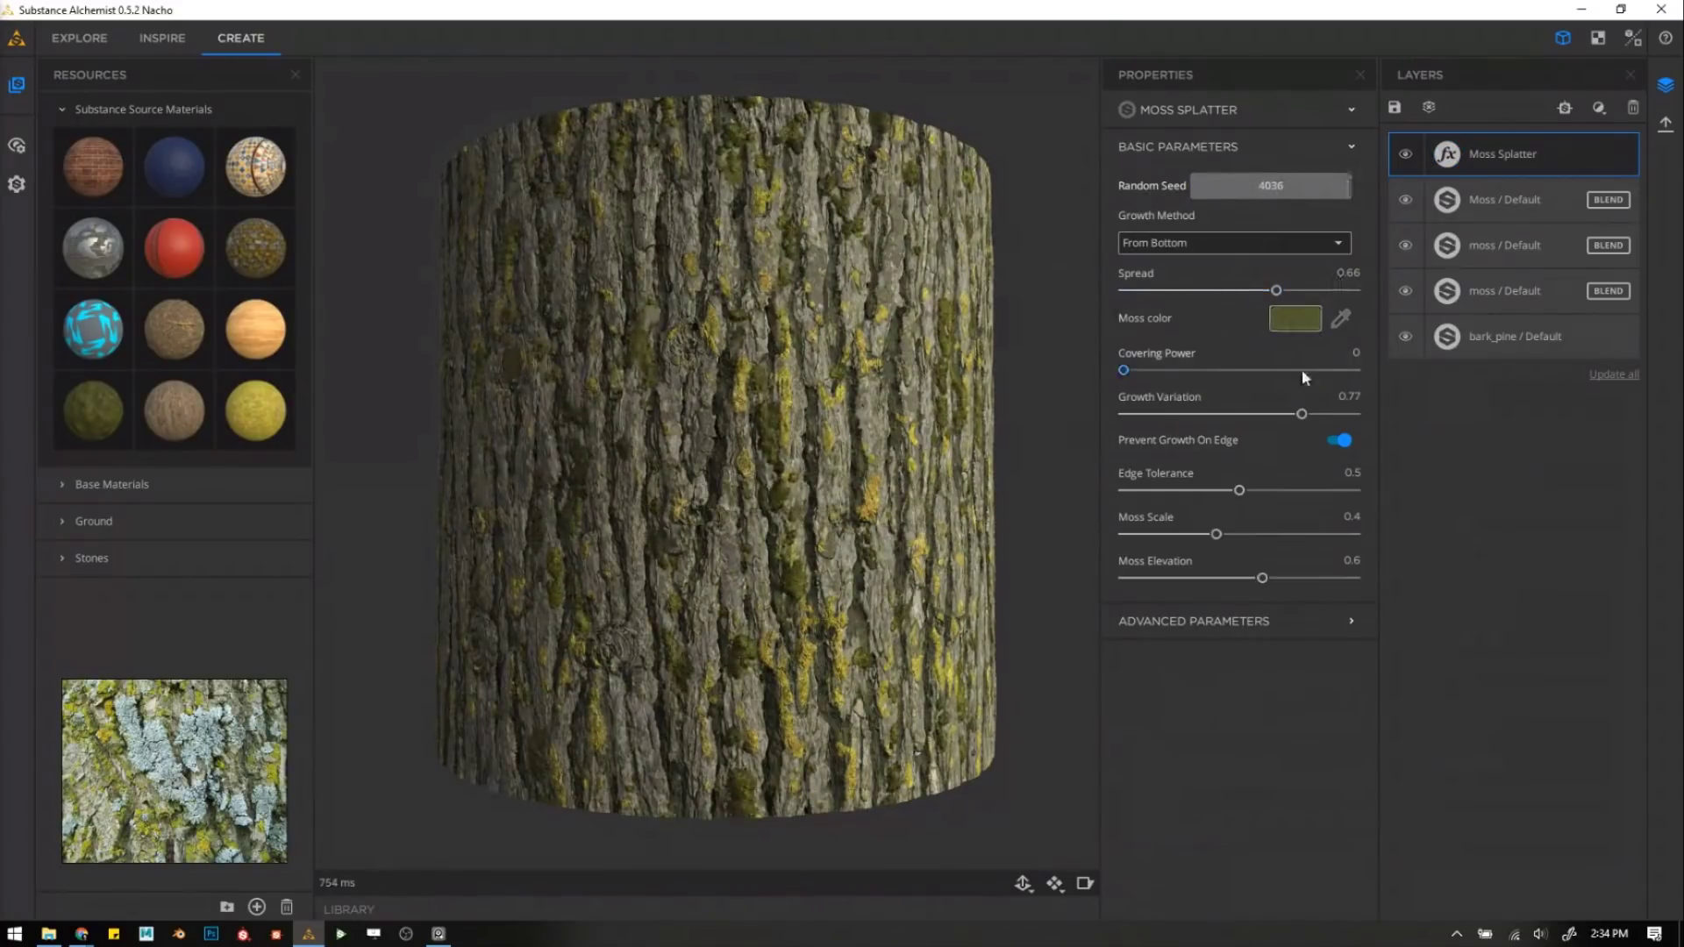
Change the splatter's moss color to the light grey #a1a7a7 to match the lichen in the reference photo.
{"action": "left_click", "coordinate": [1296, 319]}
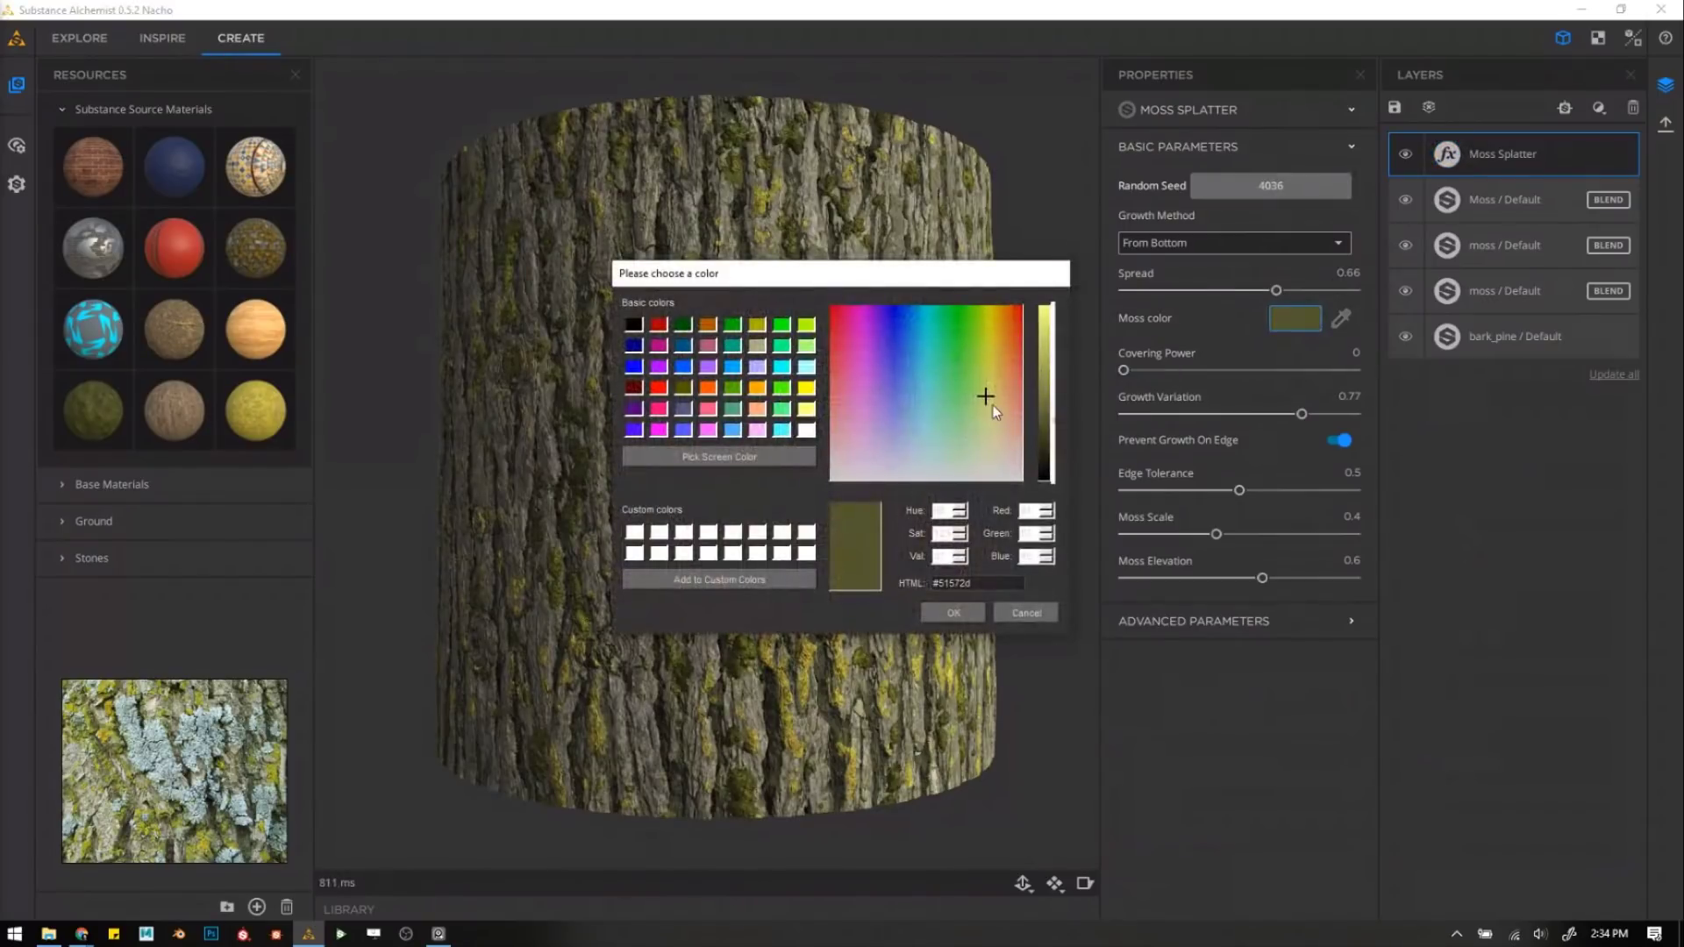
{"action": "left_click_drag", "start_coordinate": [913, 468], "coordinate": [928, 468]}
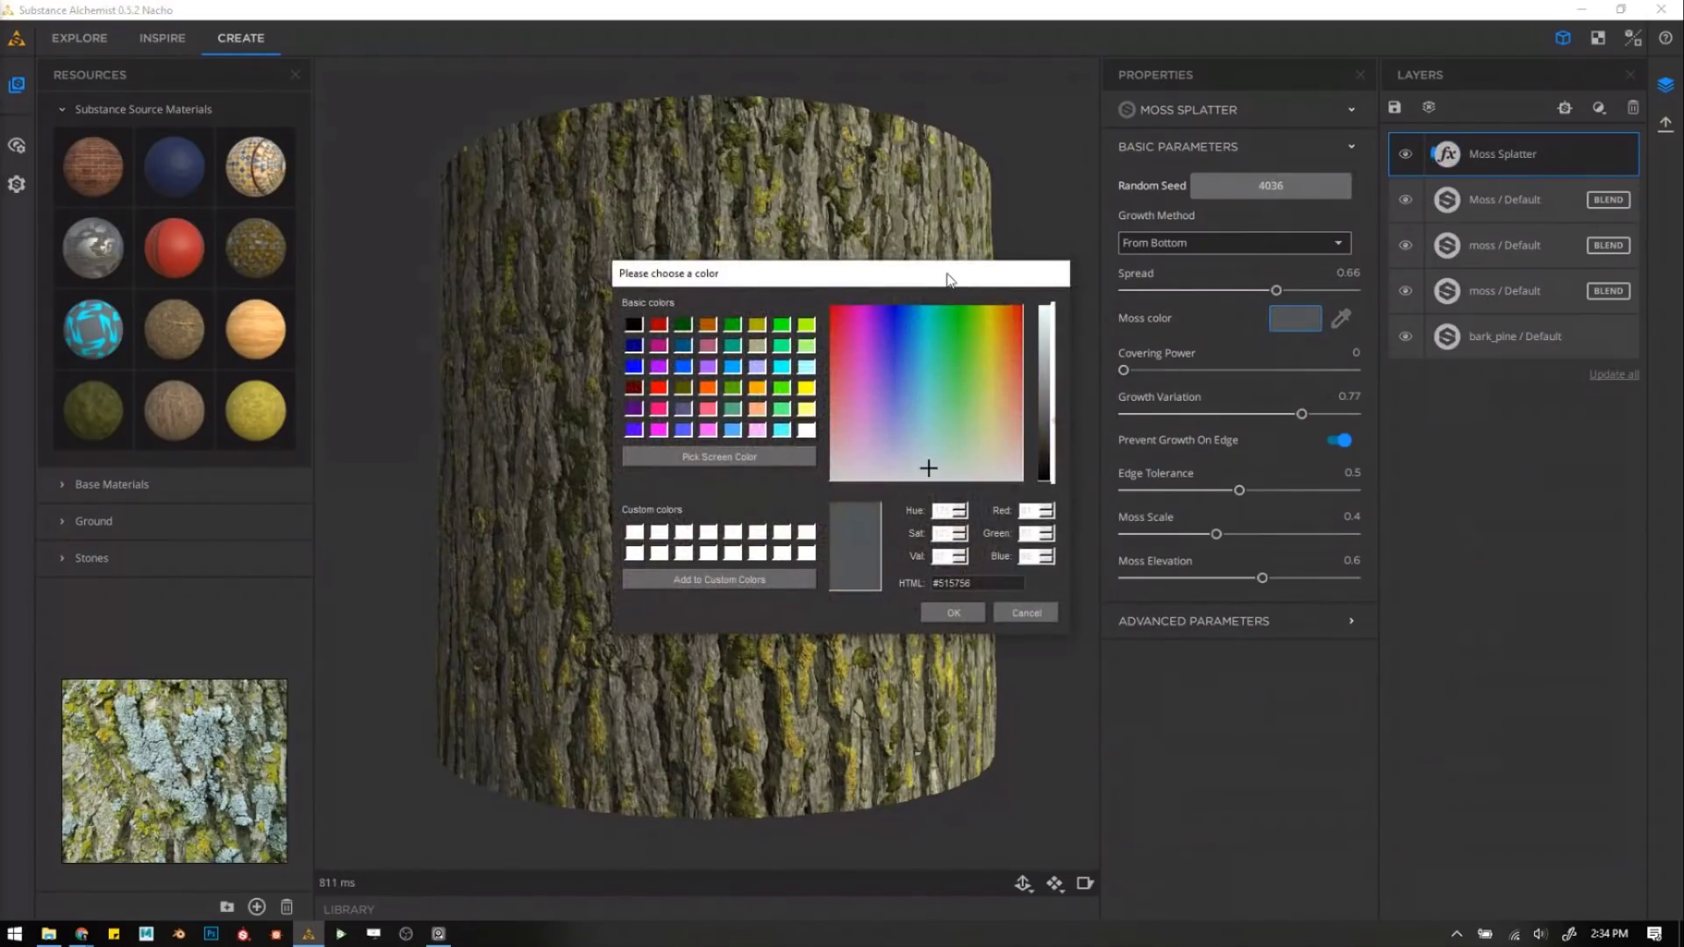
{"action": "left_click_drag", "start_coordinate": [947, 279], "coordinate": [388, 223]}
{"action": "left_click", "coordinate": [496, 323]}
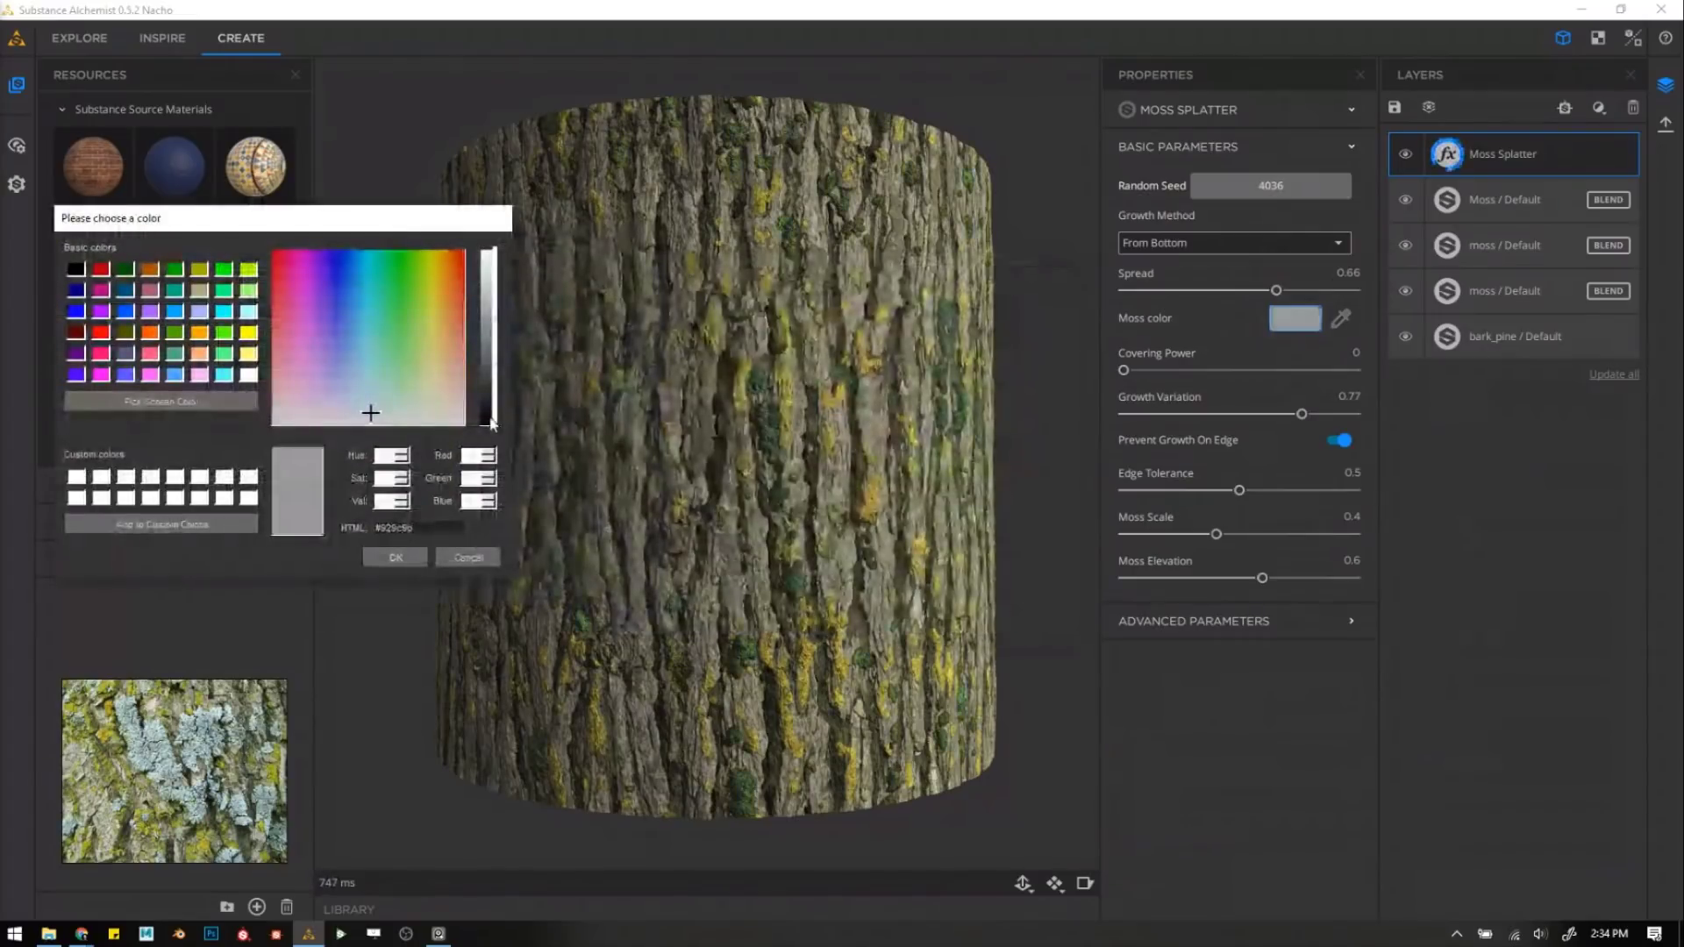
{"action": "left_click_drag", "start_coordinate": [500, 341], "coordinate": [494, 312]}
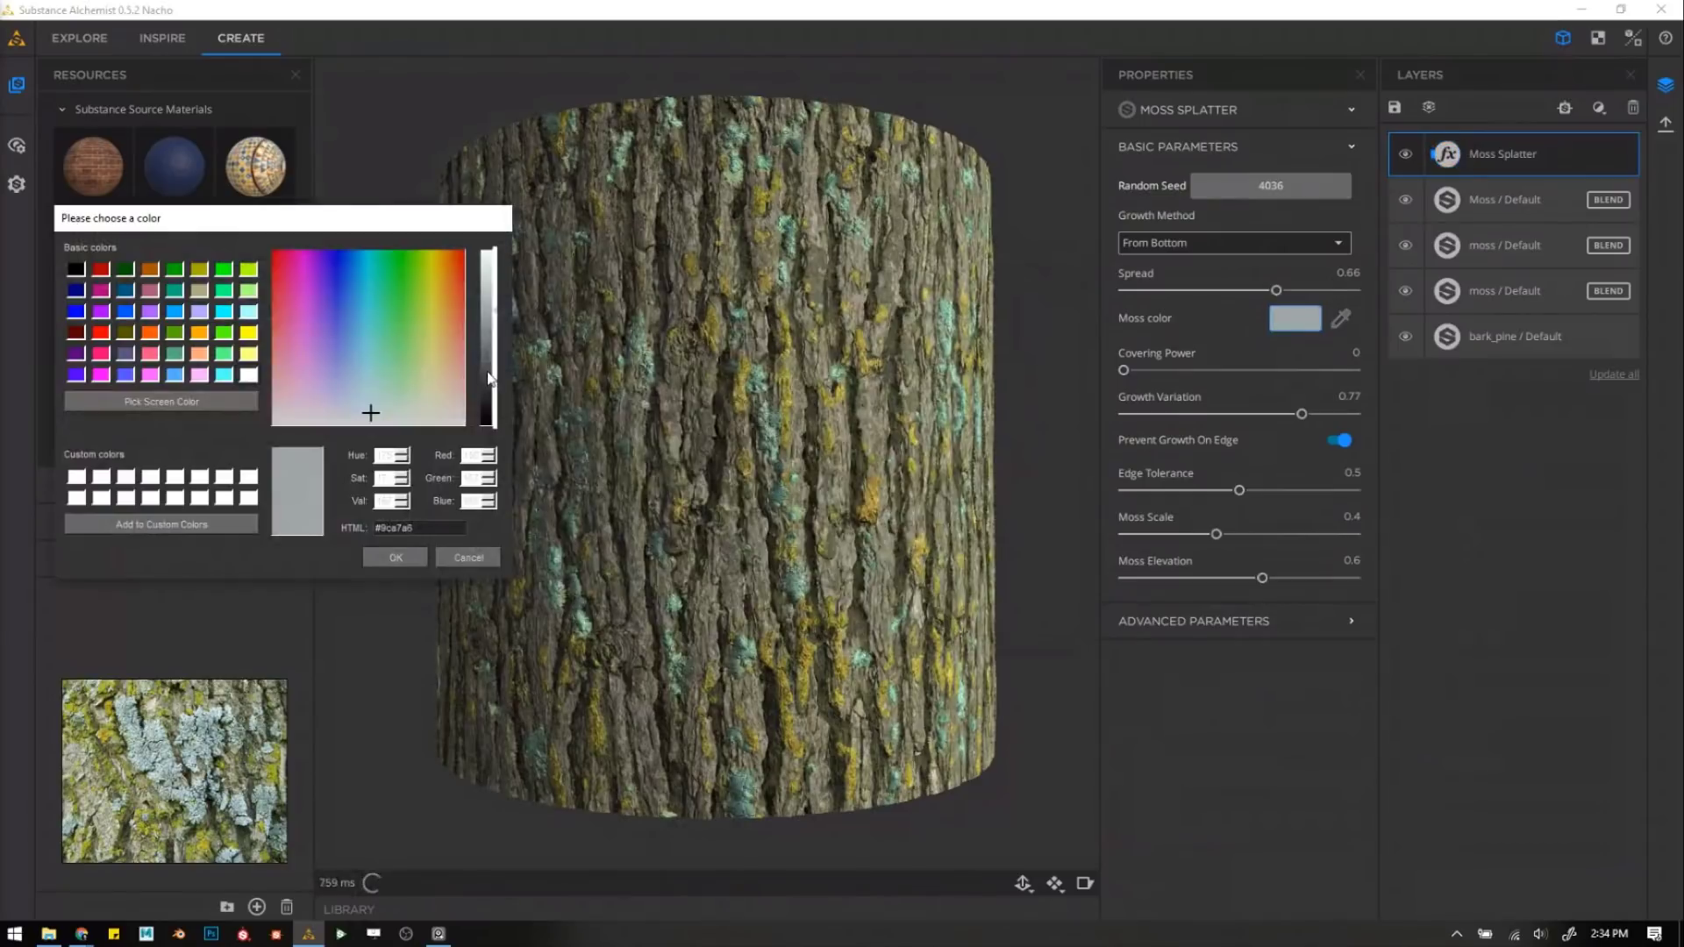
{"action": "left_click", "coordinate": [369, 419]}
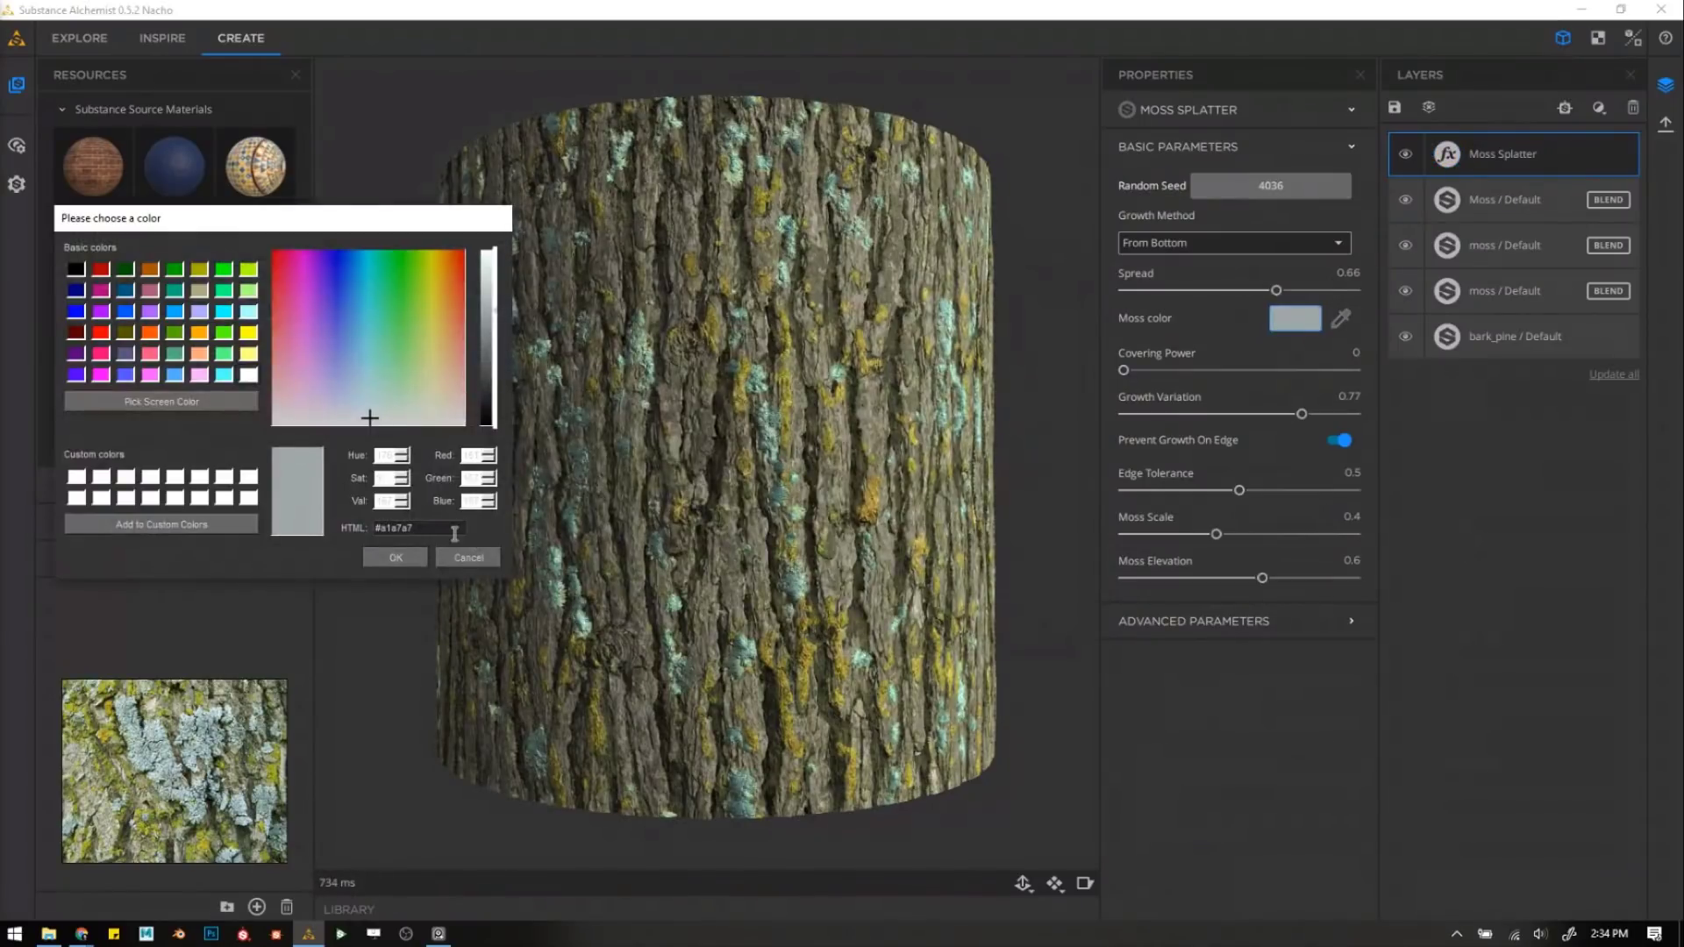
{"action": "left_click", "coordinate": [375, 558]}
Compare the moss patches on the bark cylinder with the lichen in the reference photo.
{"action": "left_click", "coordinate": [1085, 883]}
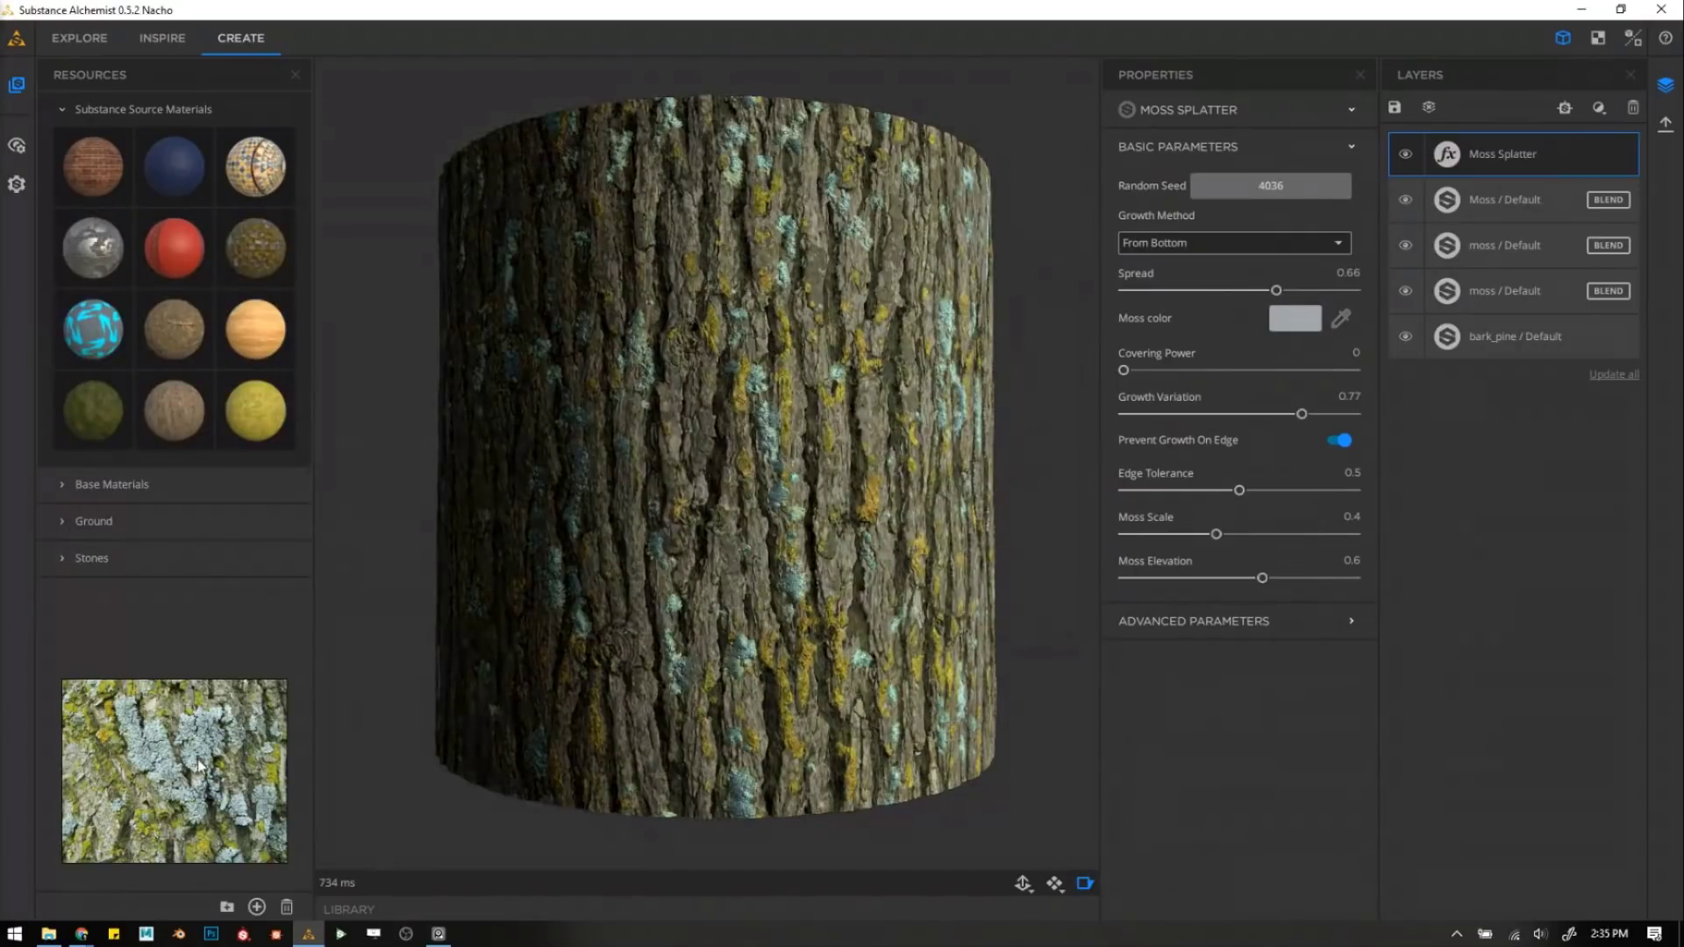
{"action": "scroll", "coordinate": [197, 765], "scroll_direction": "down", "scroll_amount": 4}
{"action": "middle_click_drag", "start_coordinate": [657, 460], "coordinate": [651, 469]}
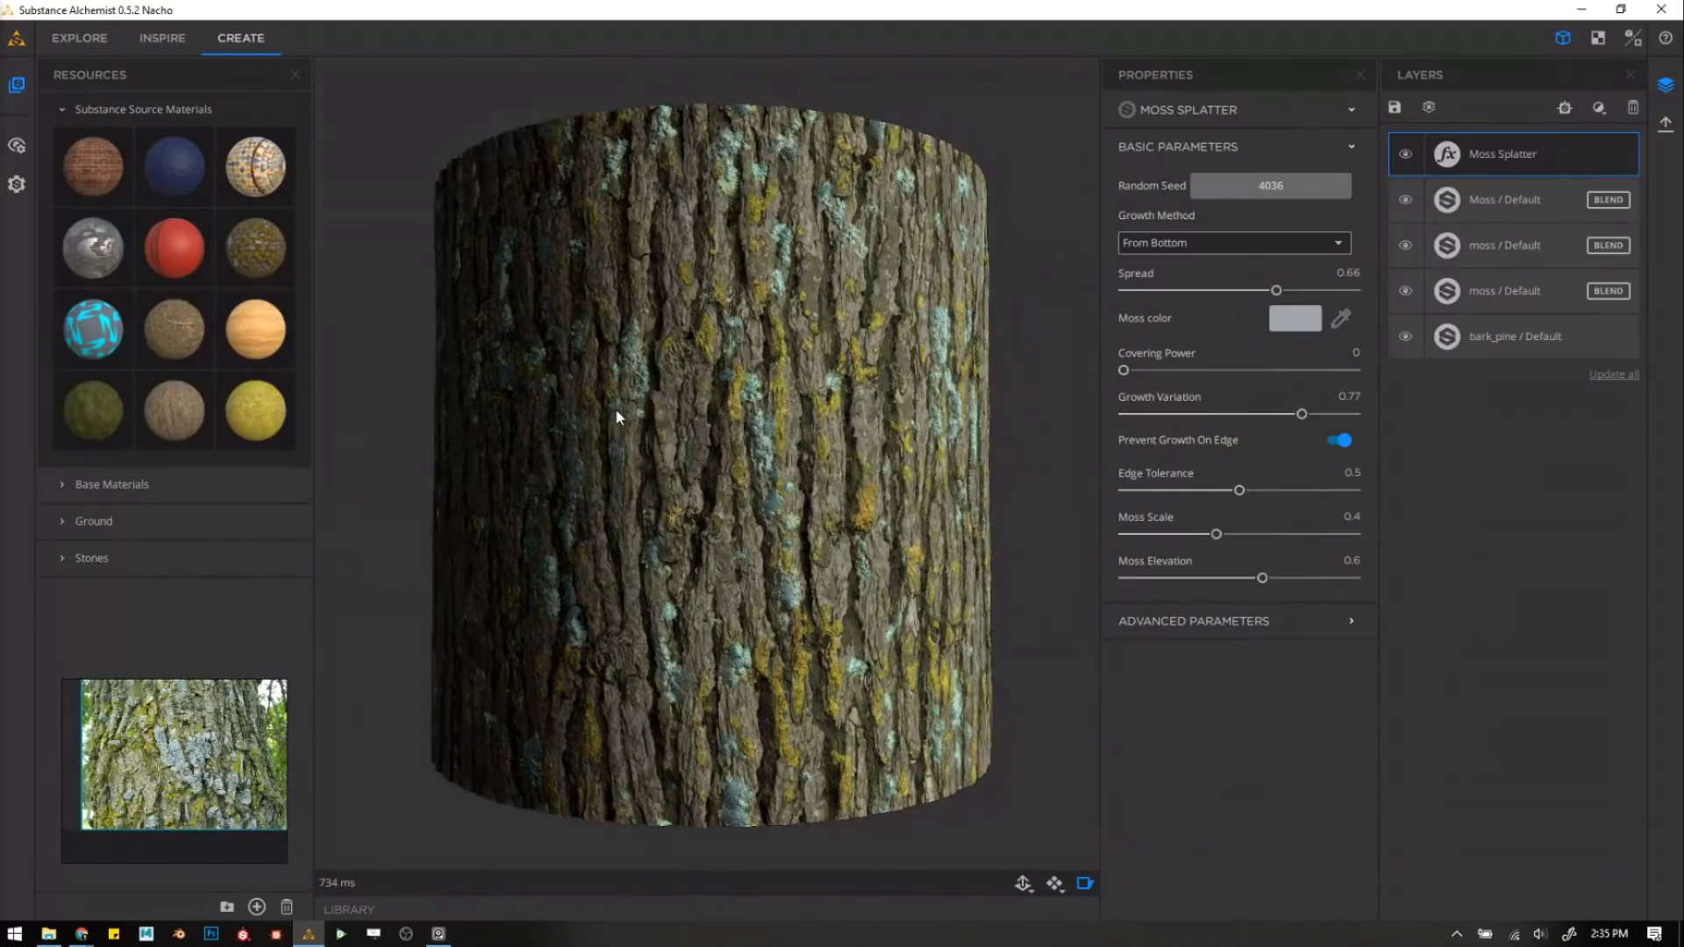
{"action": "scroll", "coordinate": [202, 766], "scroll_direction": "up", "scroll_amount": 3}
{"action": "scroll", "coordinate": [202, 772], "scroll_direction": "up", "scroll_amount": 3}
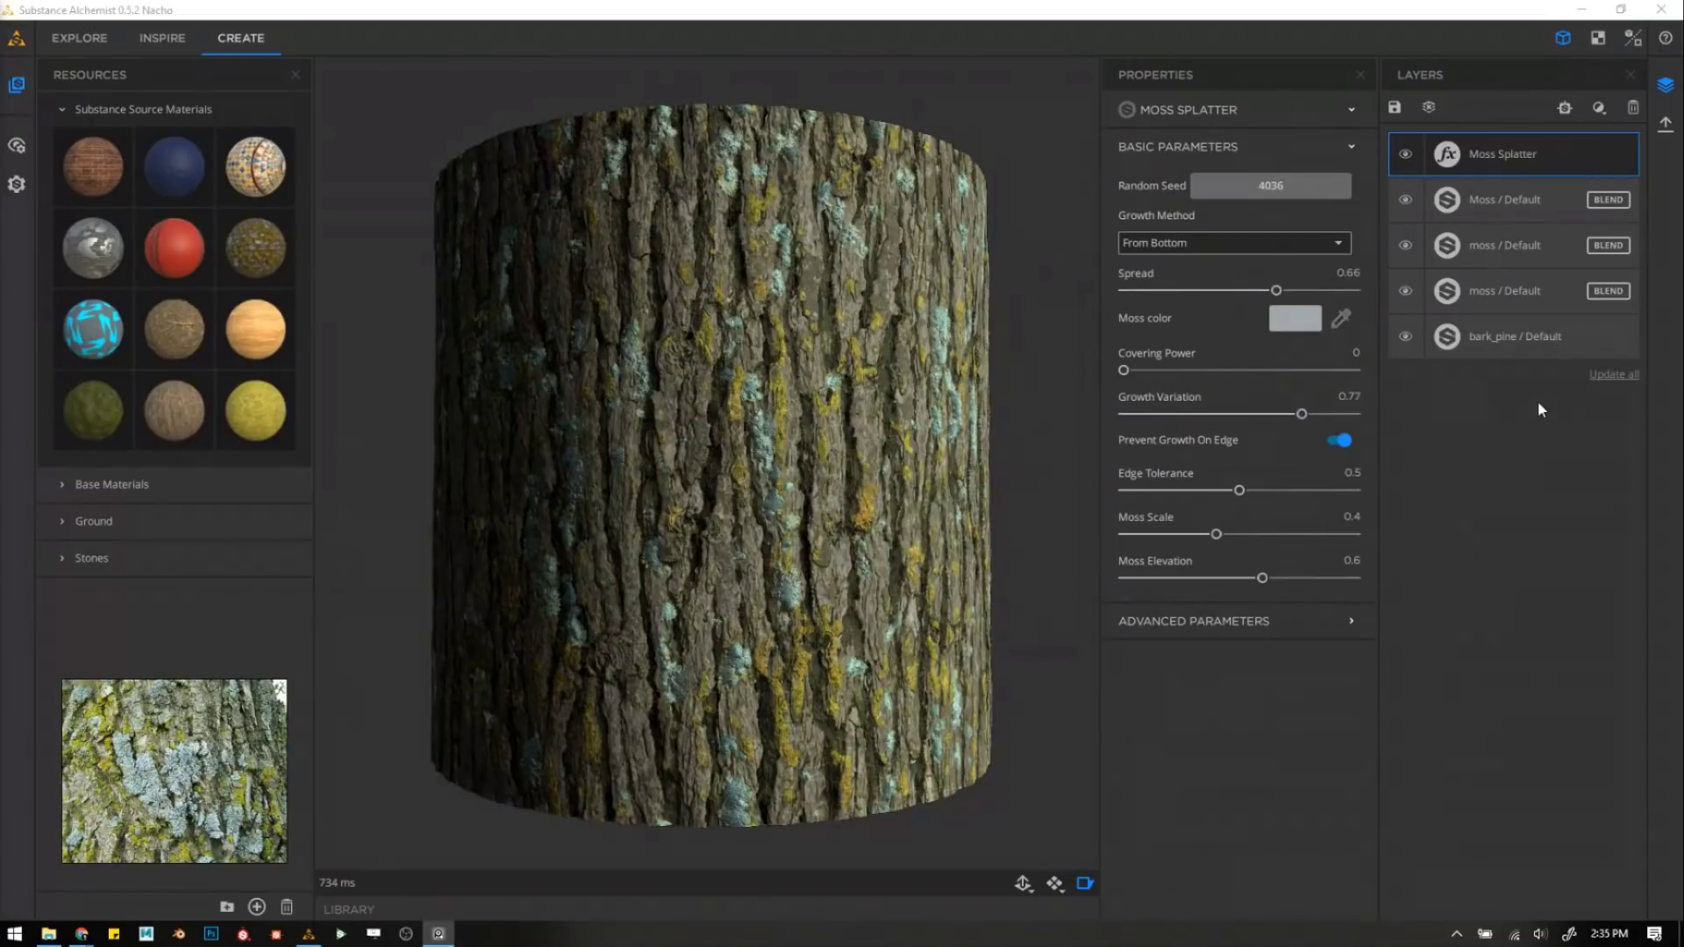
Save the material to the library under the name "bark".
{"action": "left_click", "coordinate": [1428, 107]}
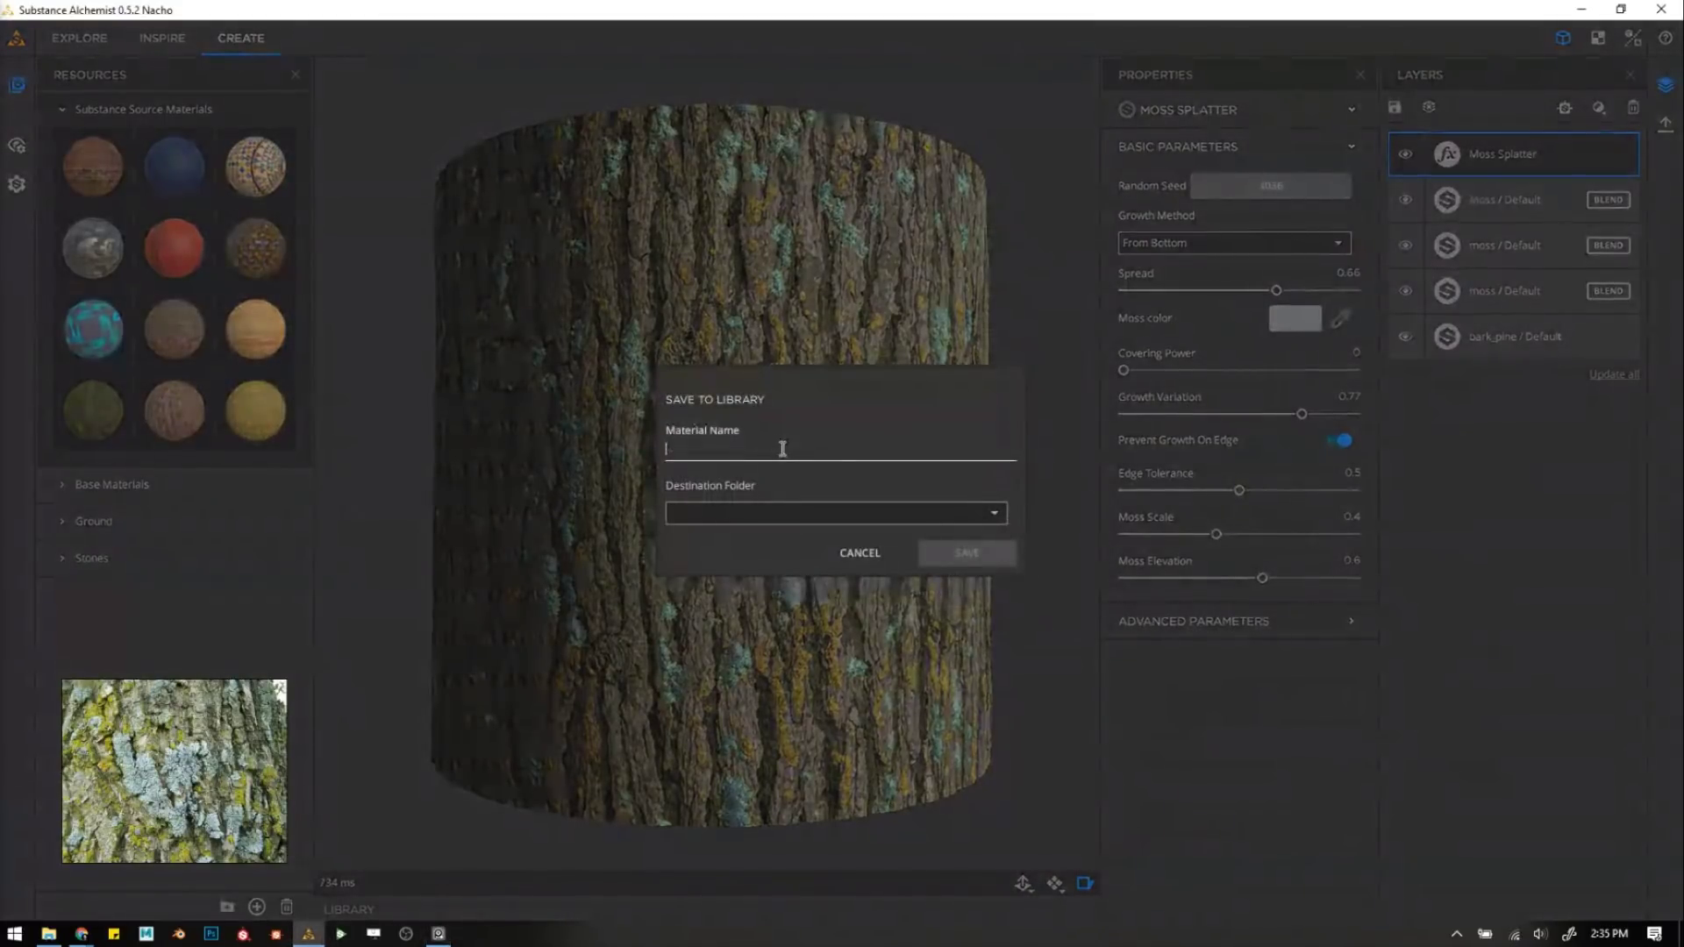
{"action": "type", "text": "bark"}
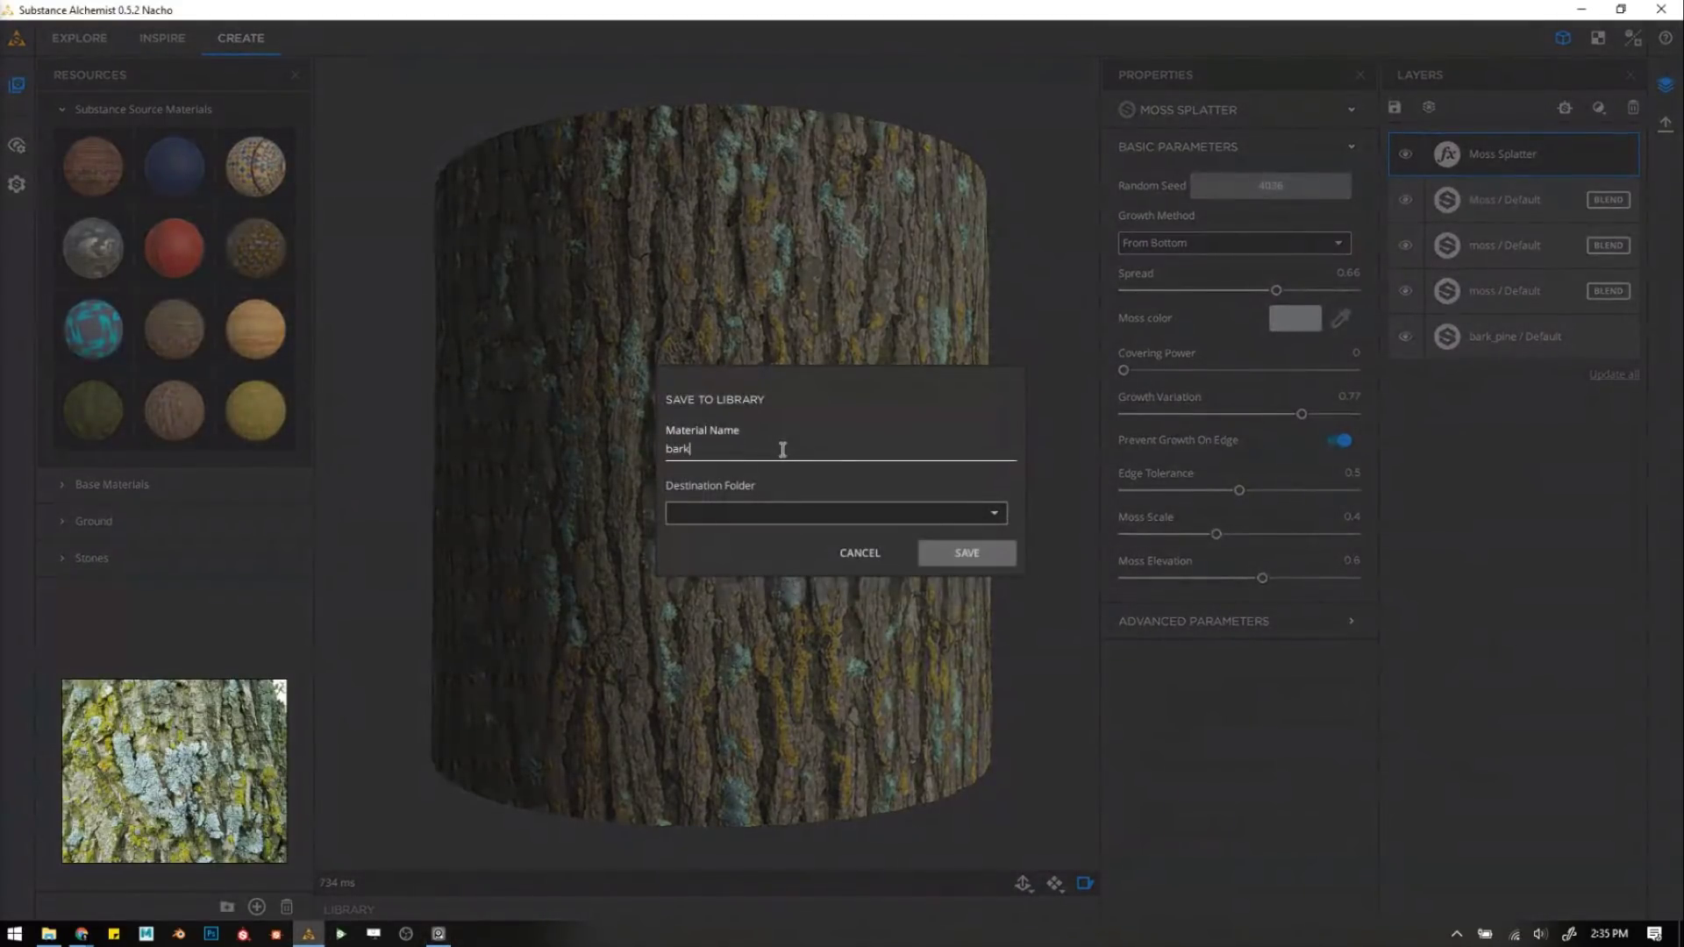
{"action": "left_click", "coordinate": [963, 552]}
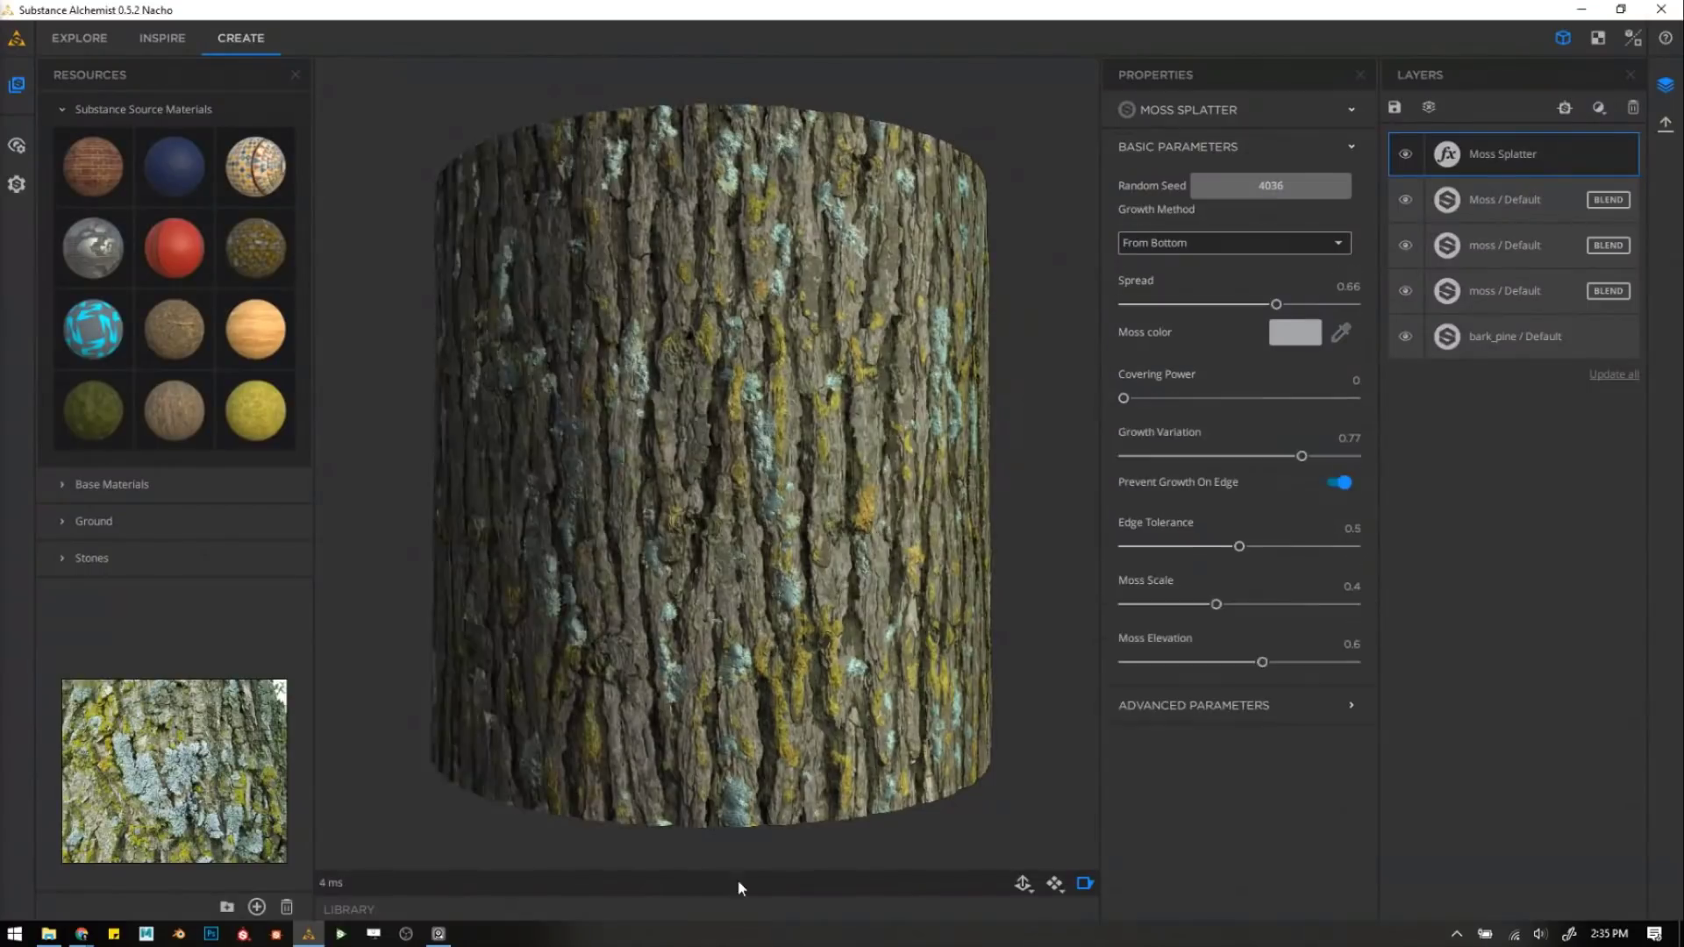
Open the export settings for the library's collection folder, review the available file formats and close them without exporting.
{"action": "left_click", "coordinate": [714, 907]}
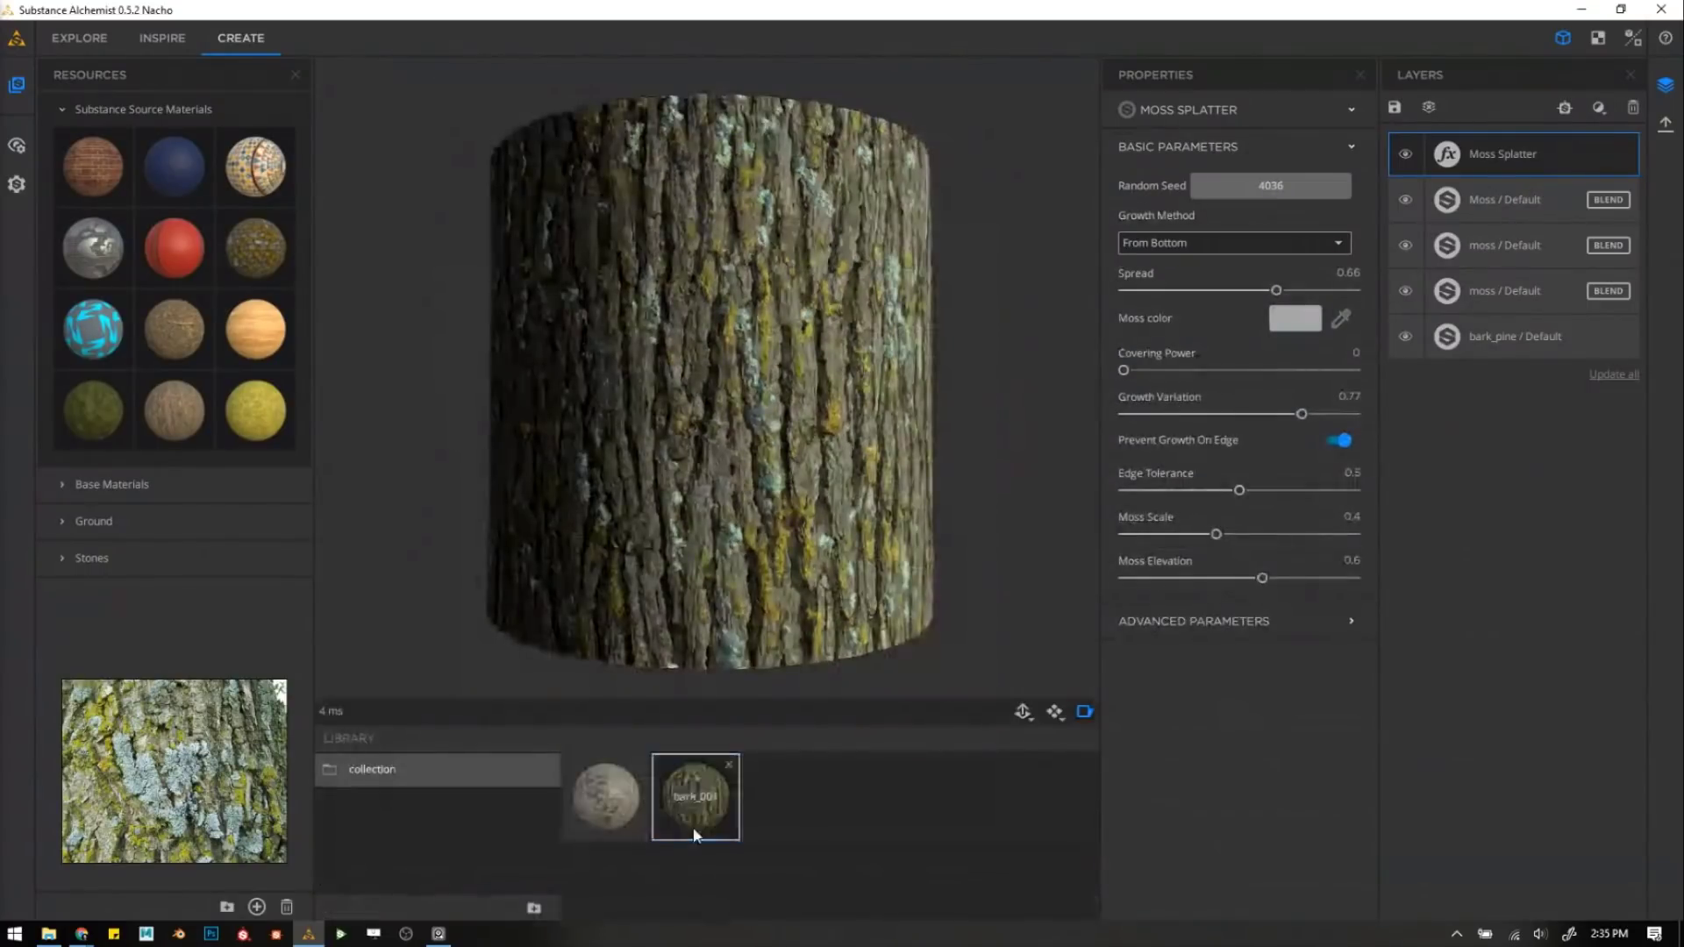
{"action": "right_click", "coordinate": [414, 776]}
{"action": "left_click", "coordinate": [471, 823]}
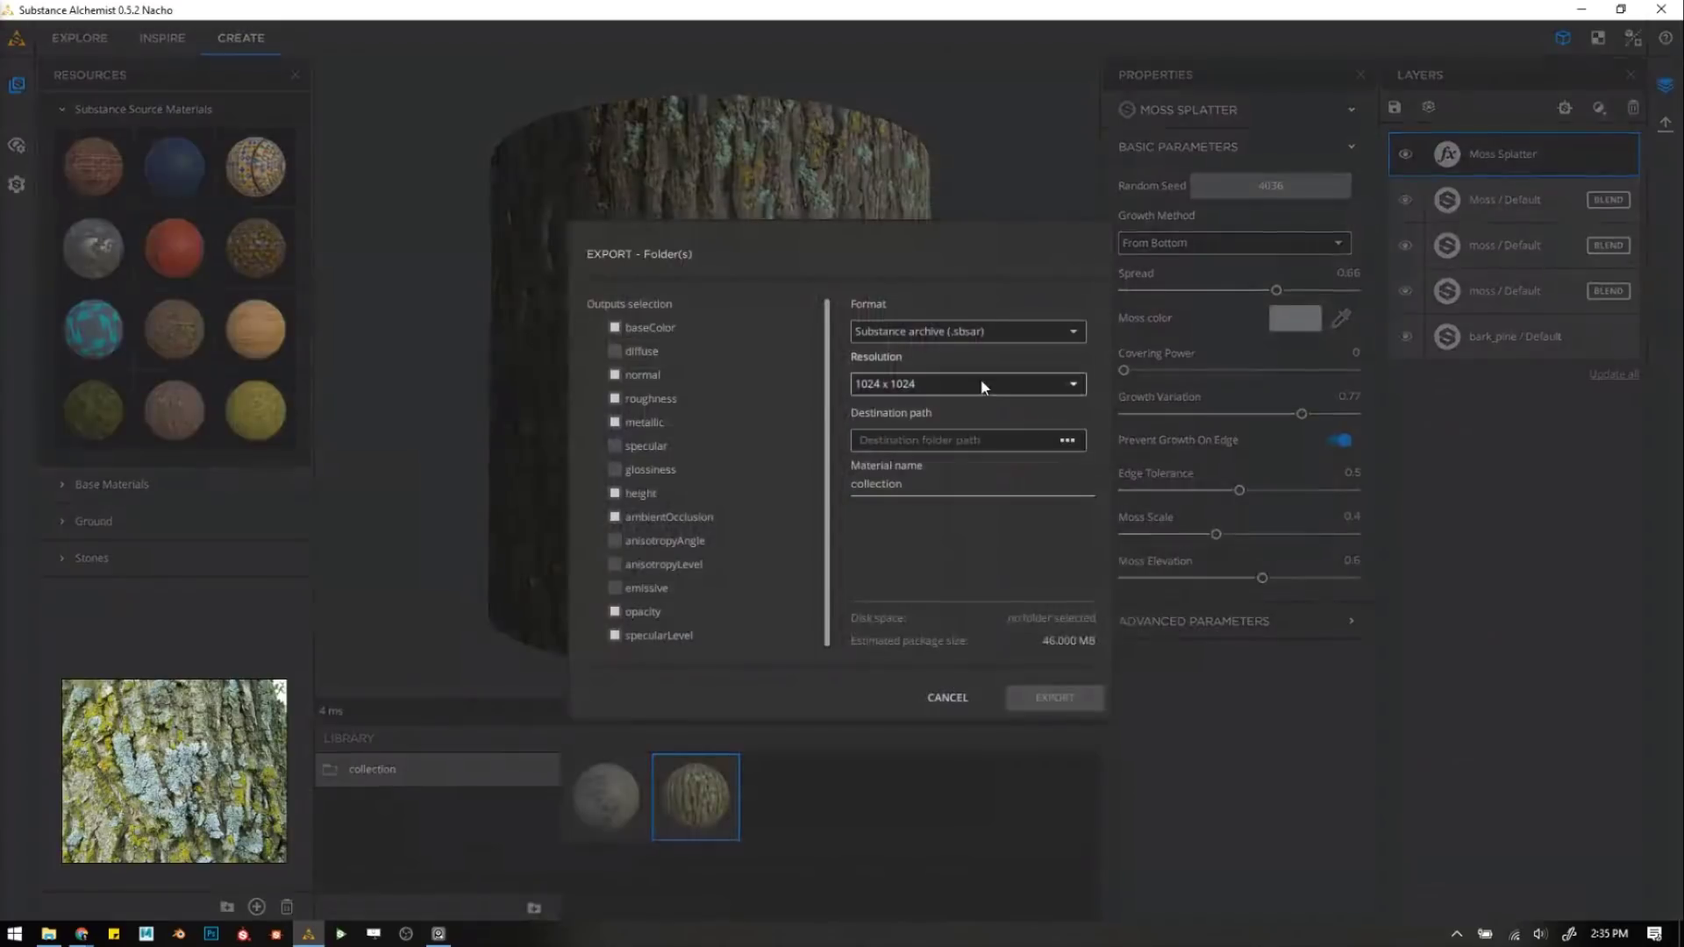
{"action": "left_click", "coordinate": [949, 328]}
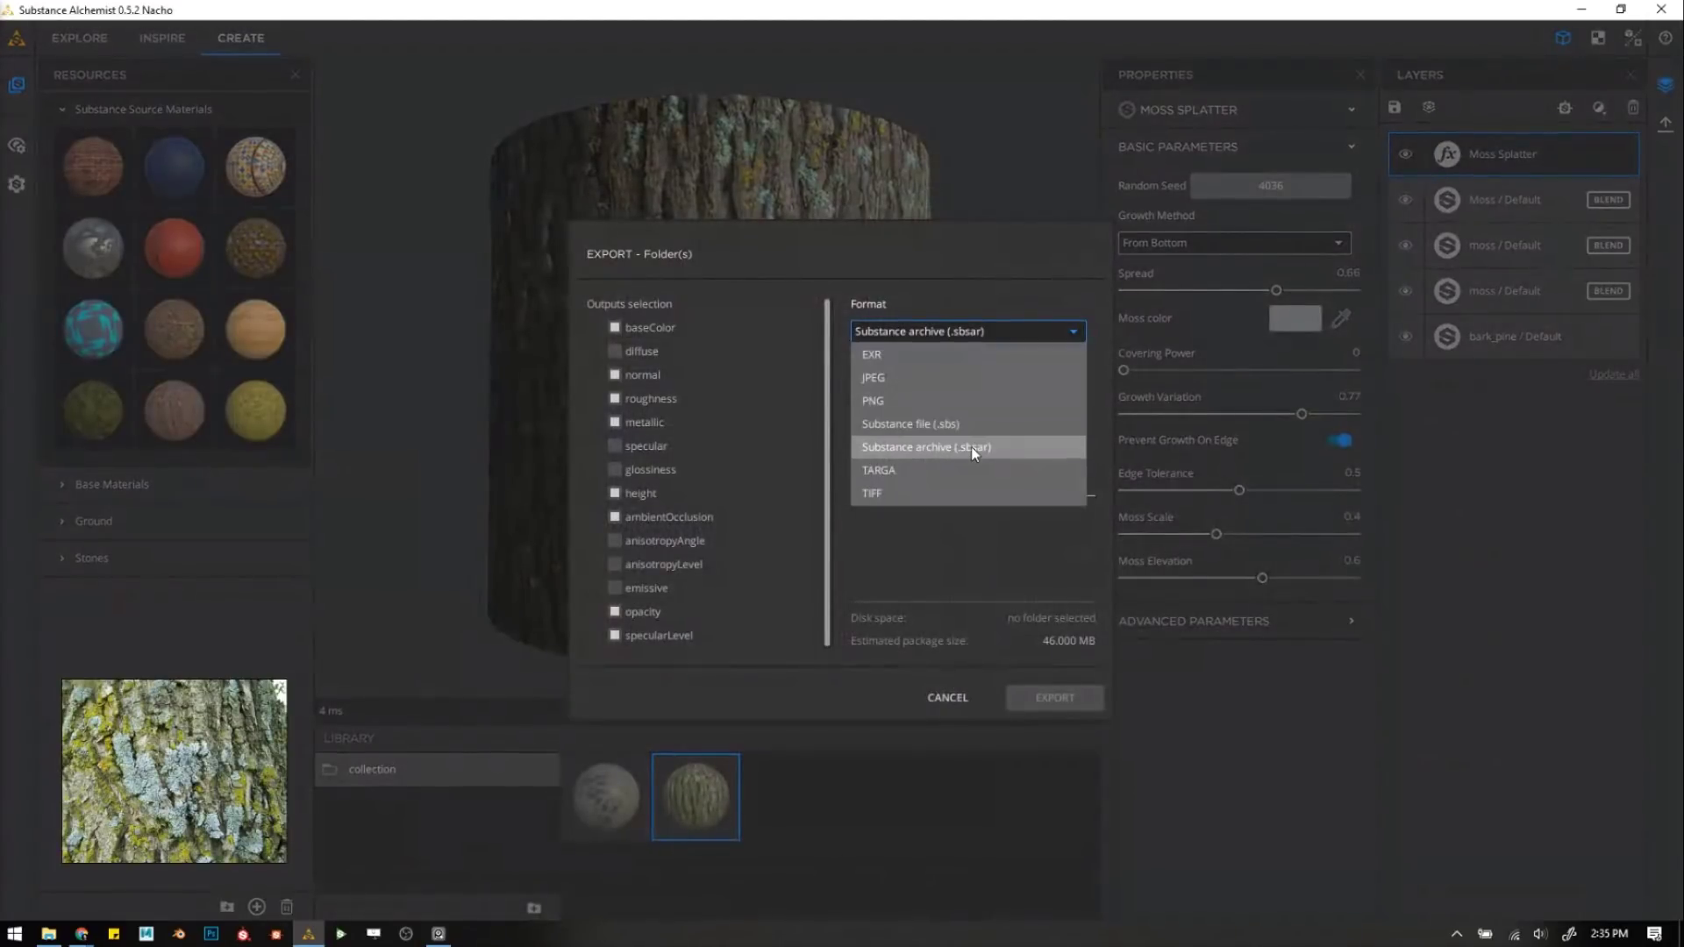
{"action": "left_click", "coordinate": [844, 549]}
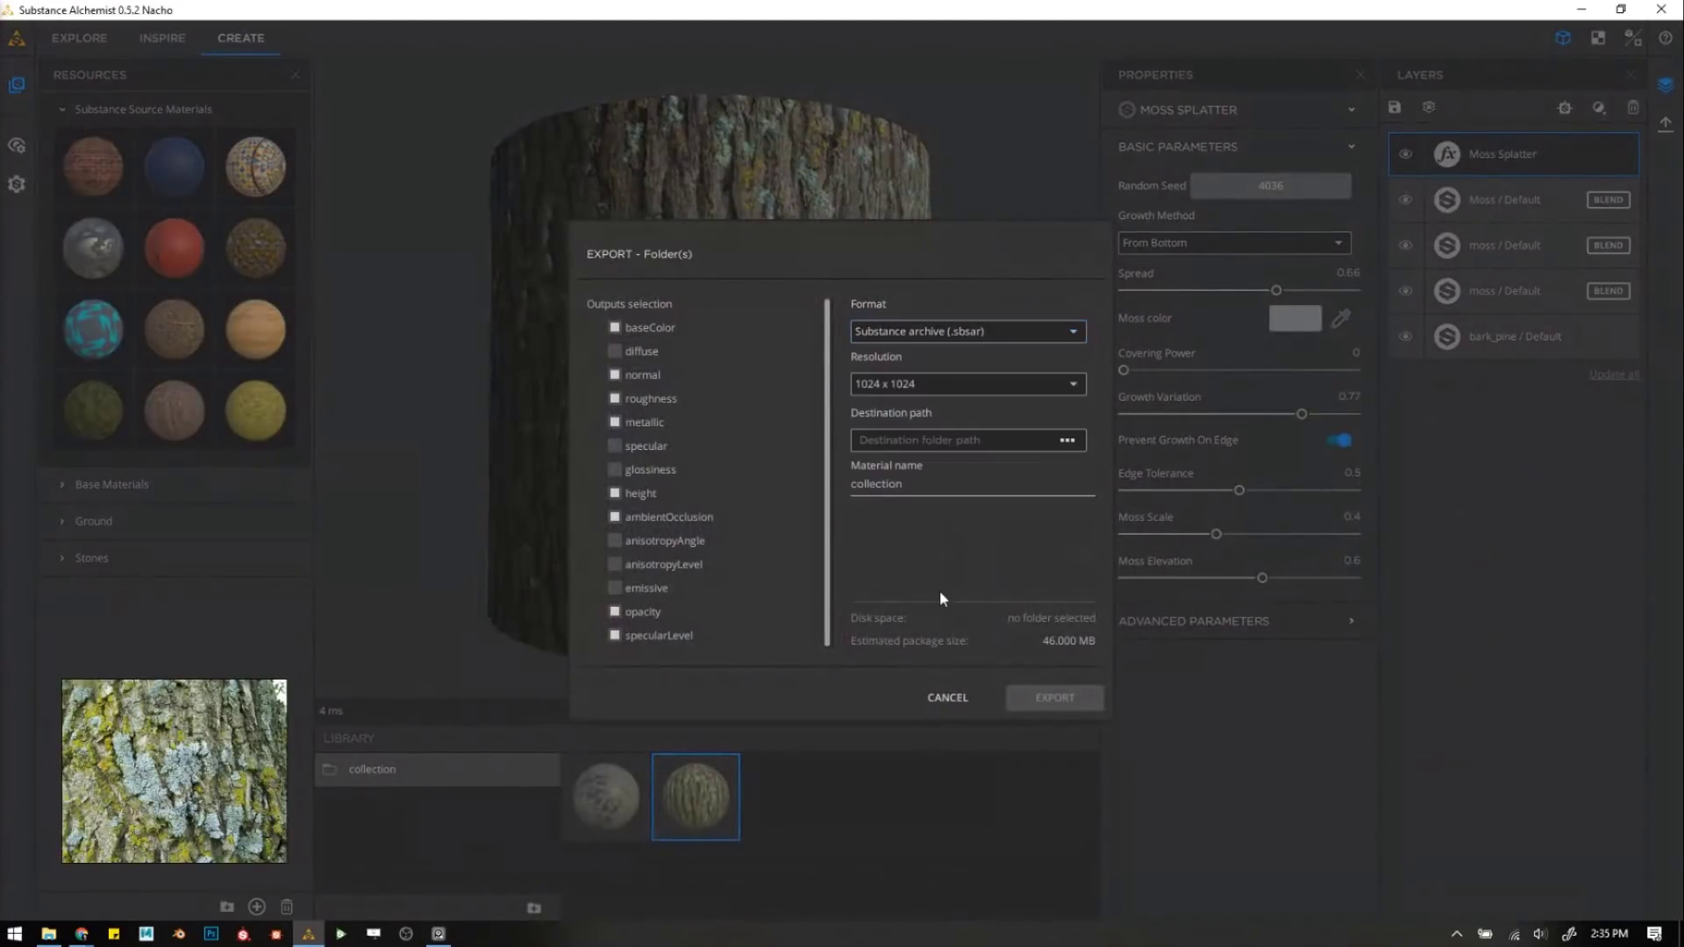
{"action": "left_click", "coordinate": [950, 697]}
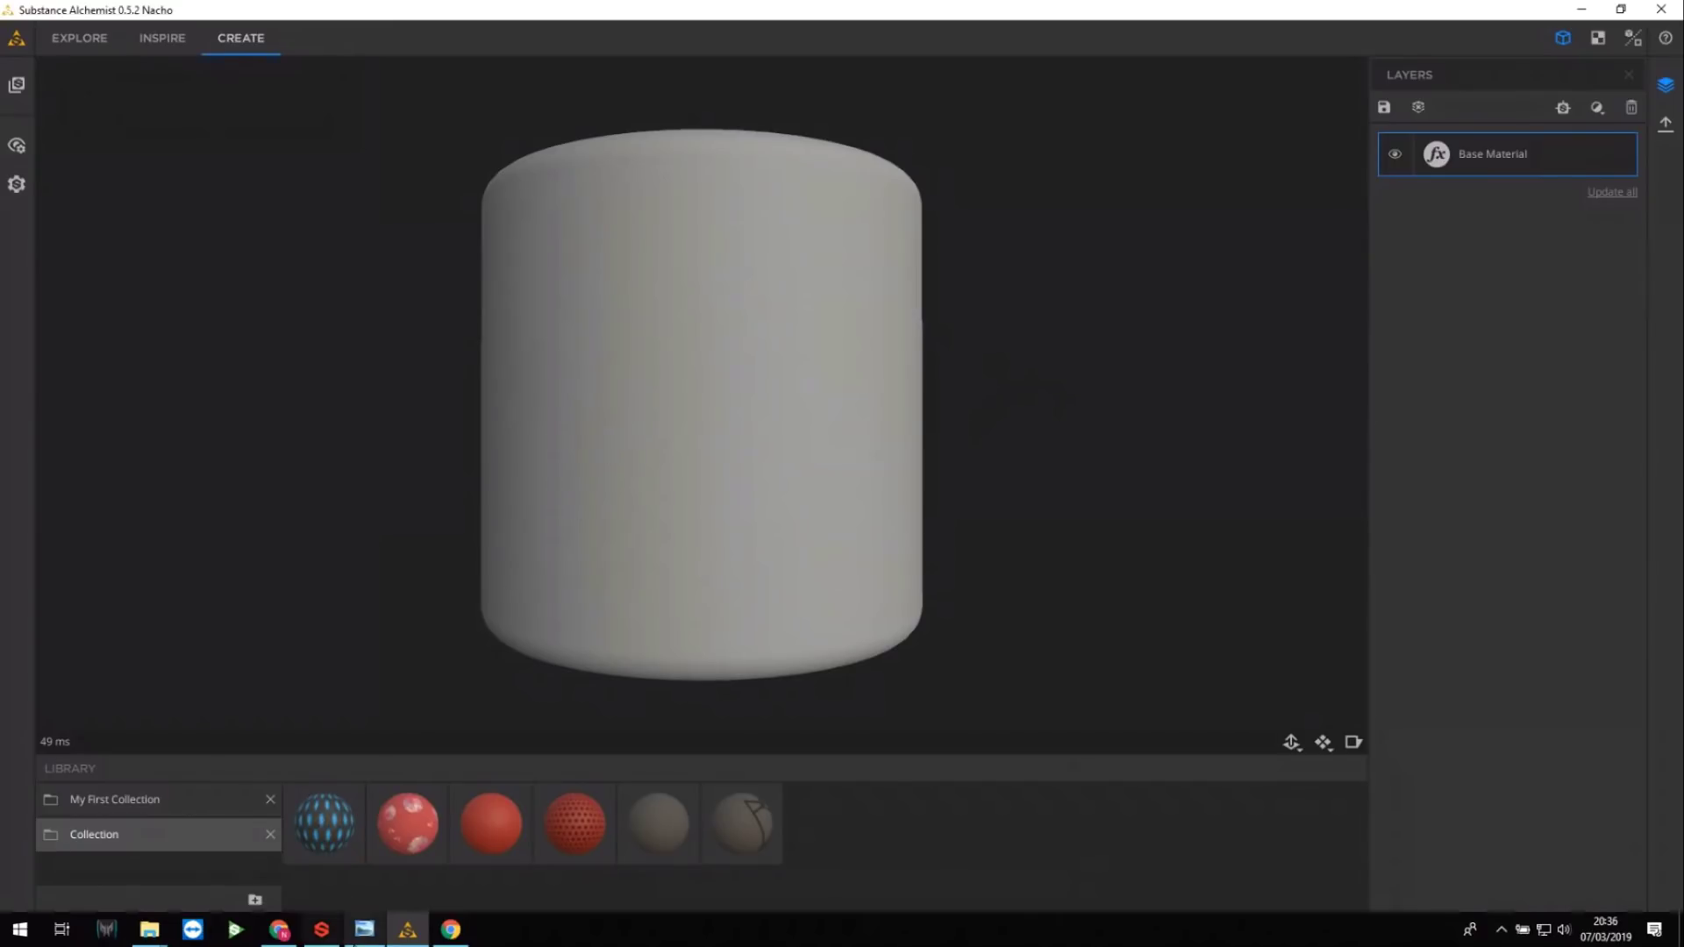
View the fabric scan photo Fabric04_A2.tif in the photo viewer and minimize it again.
{"action": "left_click", "coordinate": [362, 931]}
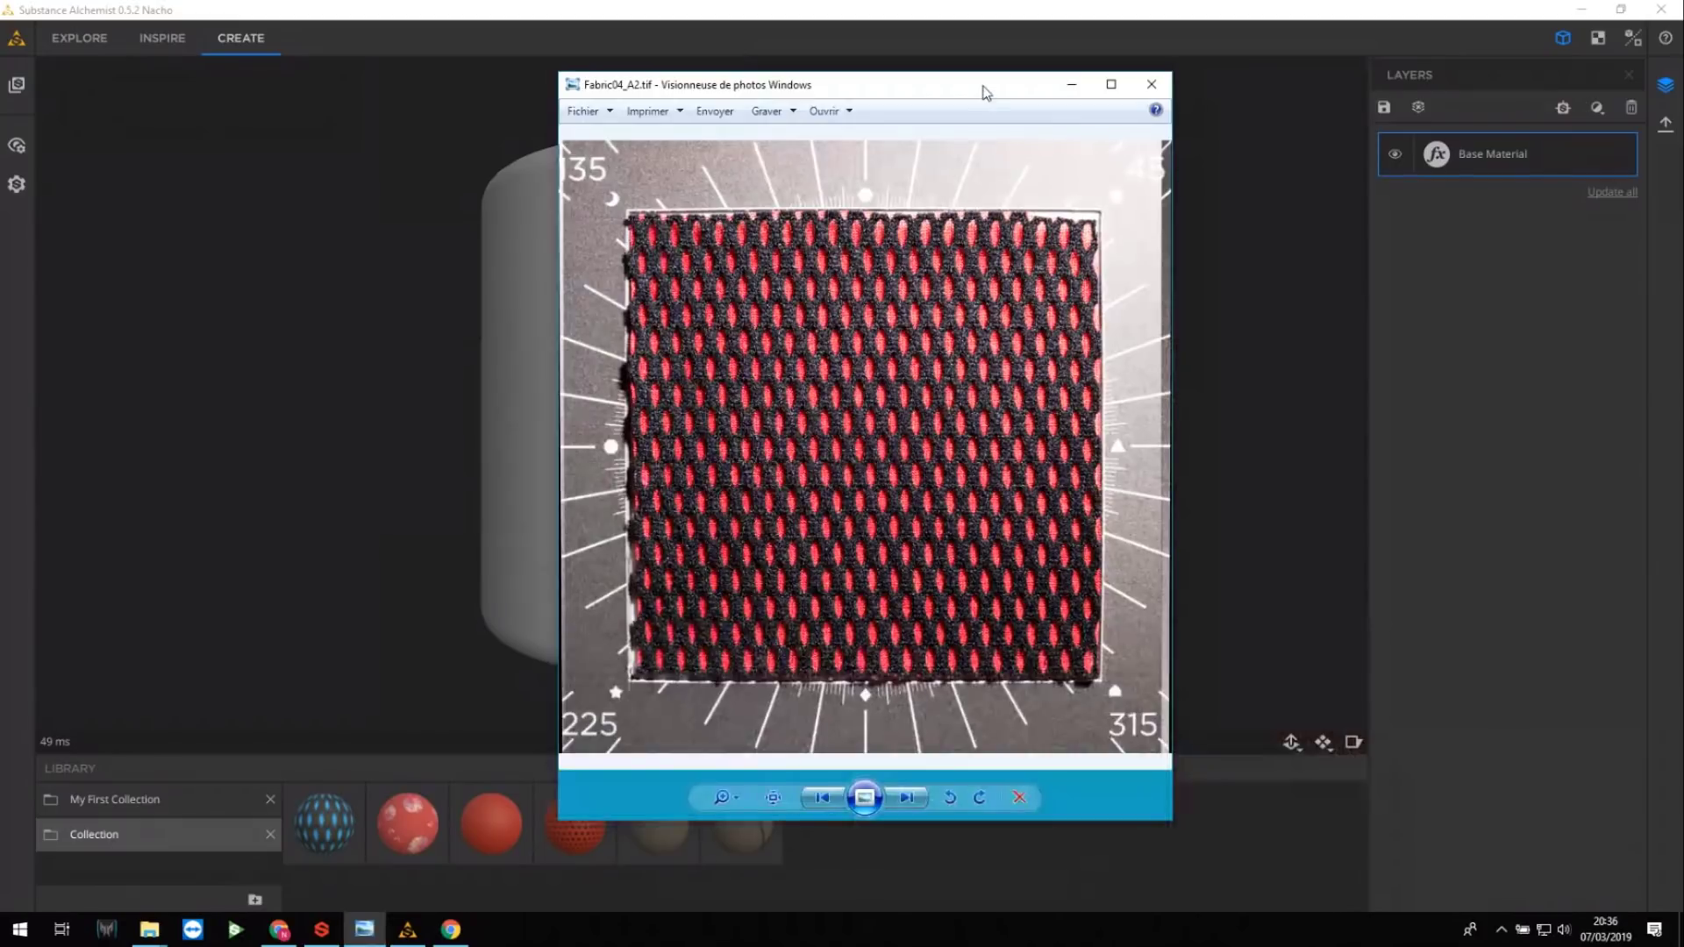
{"action": "left_click_drag", "start_coordinate": [982, 91], "coordinate": [1101, 70]}
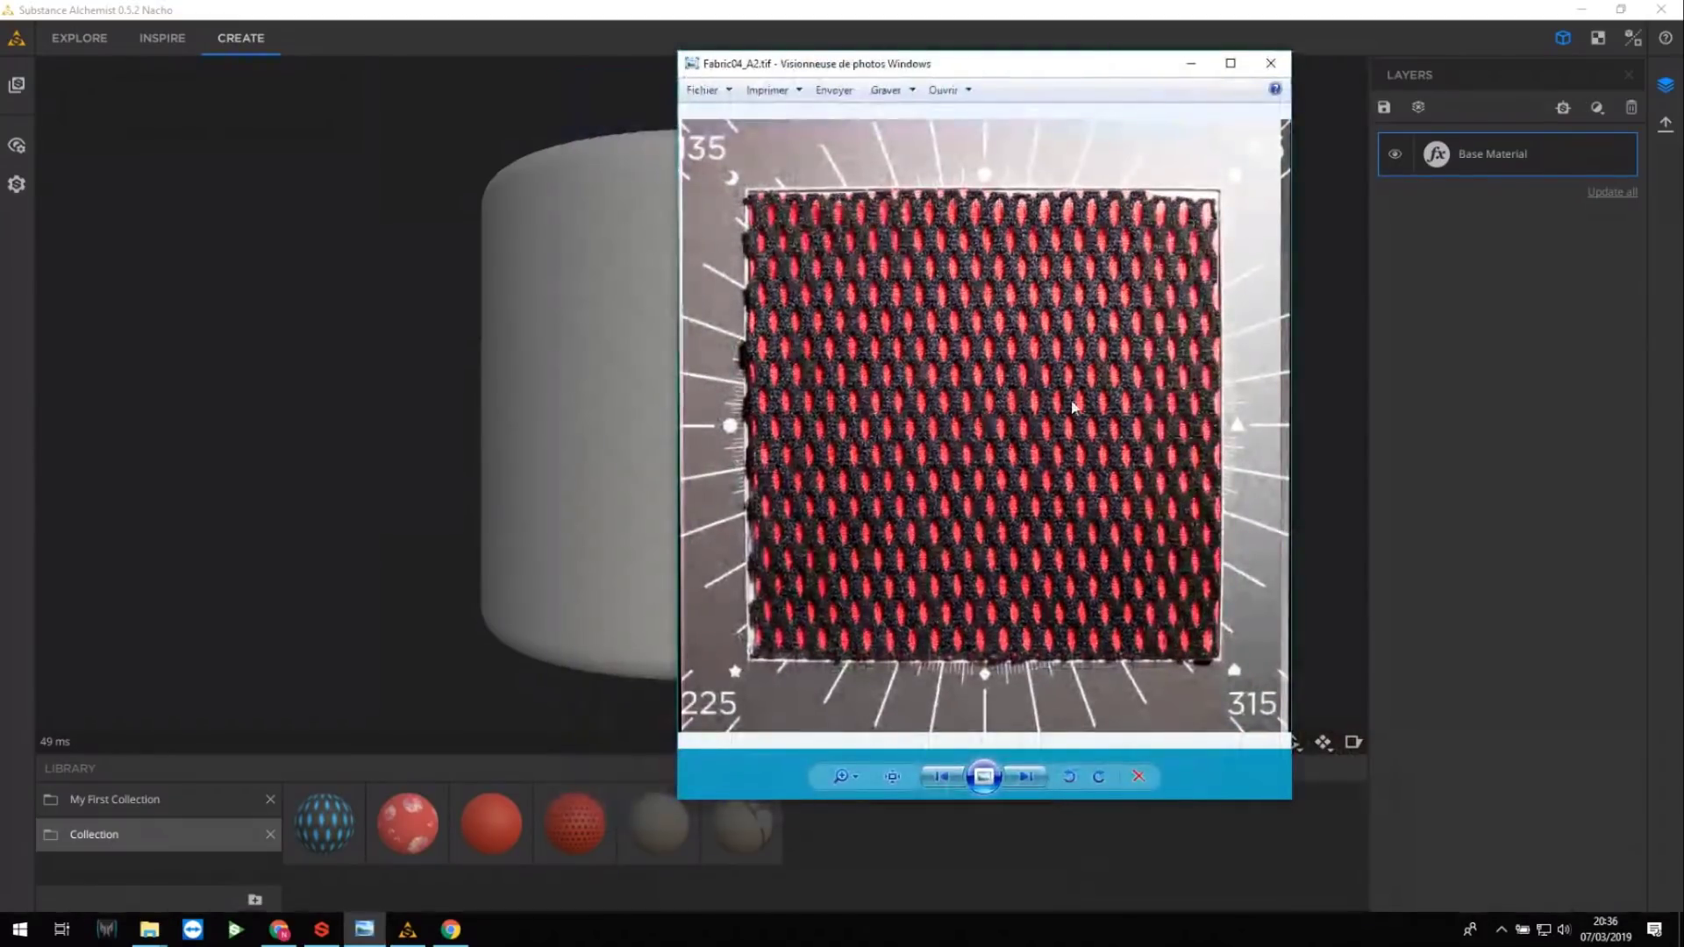
{"action": "left_click", "coordinate": [1190, 64]}
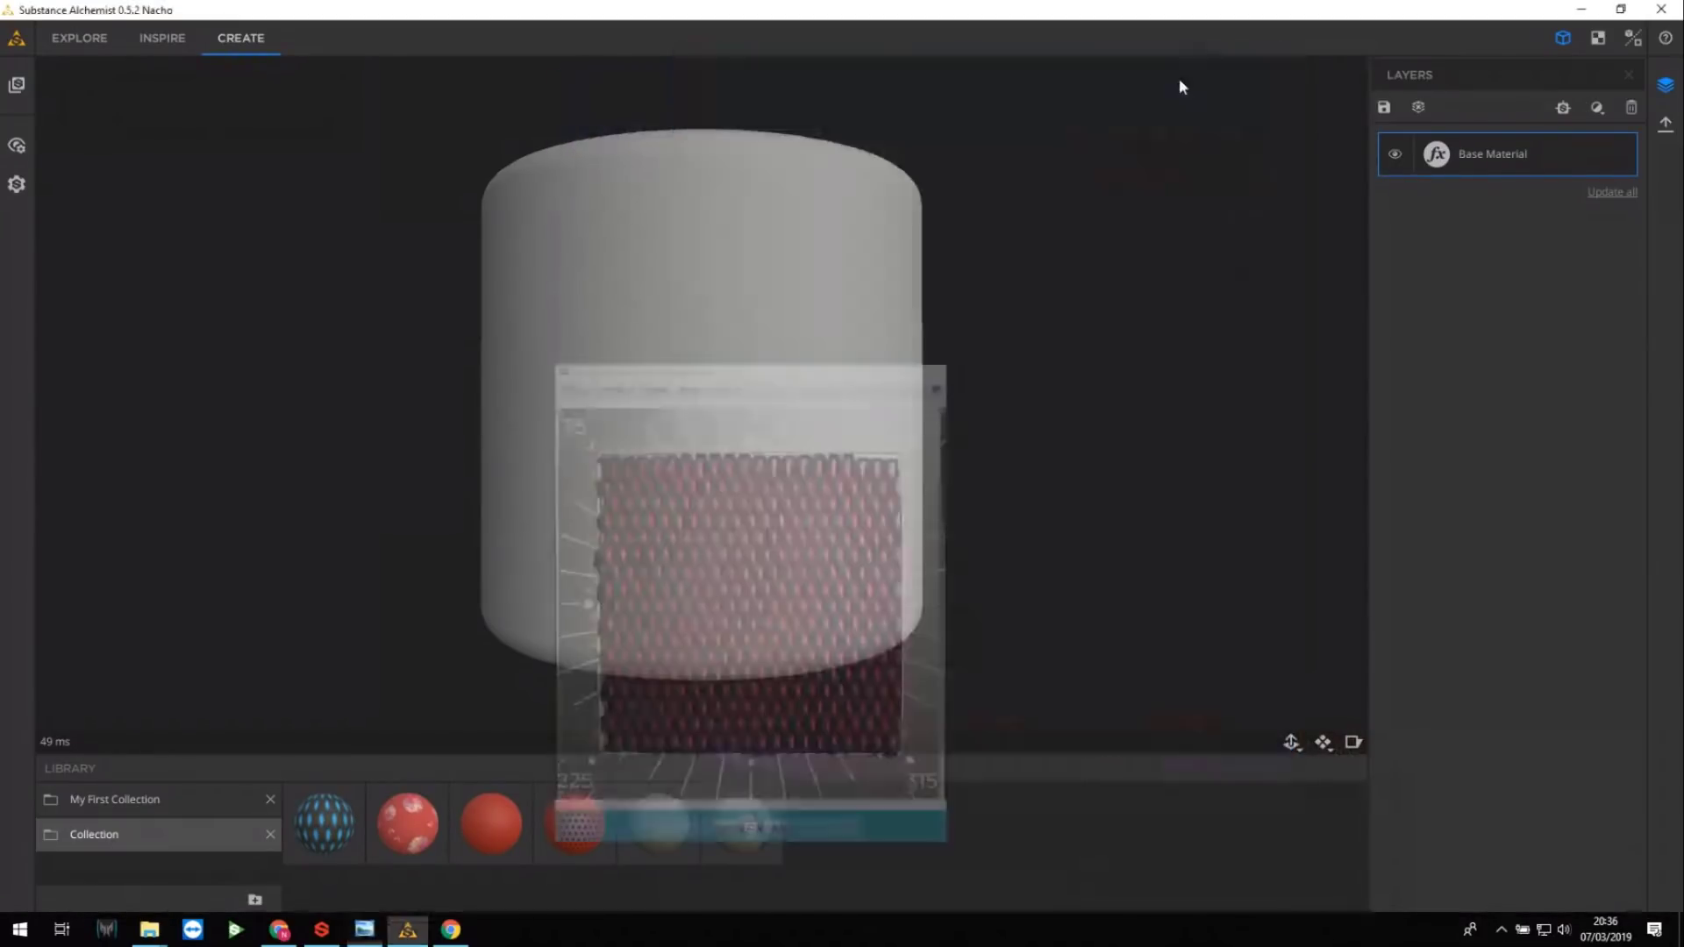
Import the scans Fabric04_A1.tif to Fabric04_A8.tif from the Texray Fabric folder into Substance Alchemist using the Multiangle to material template.
{"action": "mouse_move", "coordinate": [149, 929]}
{"action": "left_click", "coordinate": [105, 864]}
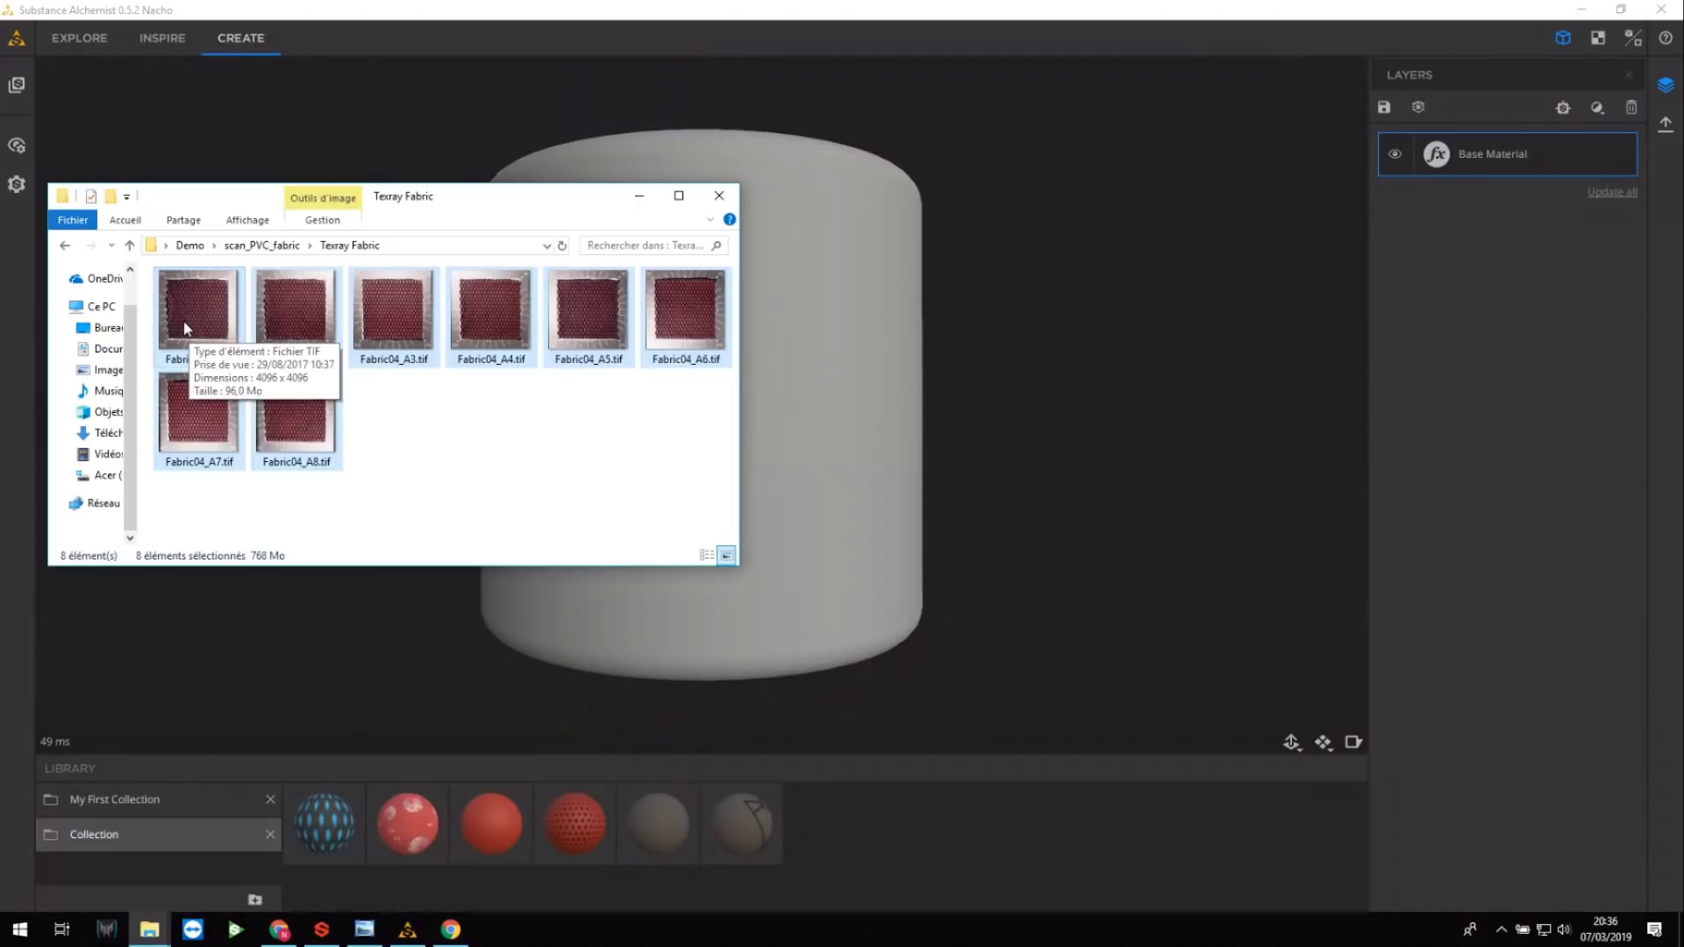
{"action": "left_click_drag", "start_coordinate": [182, 321], "coordinate": [865, 330]}
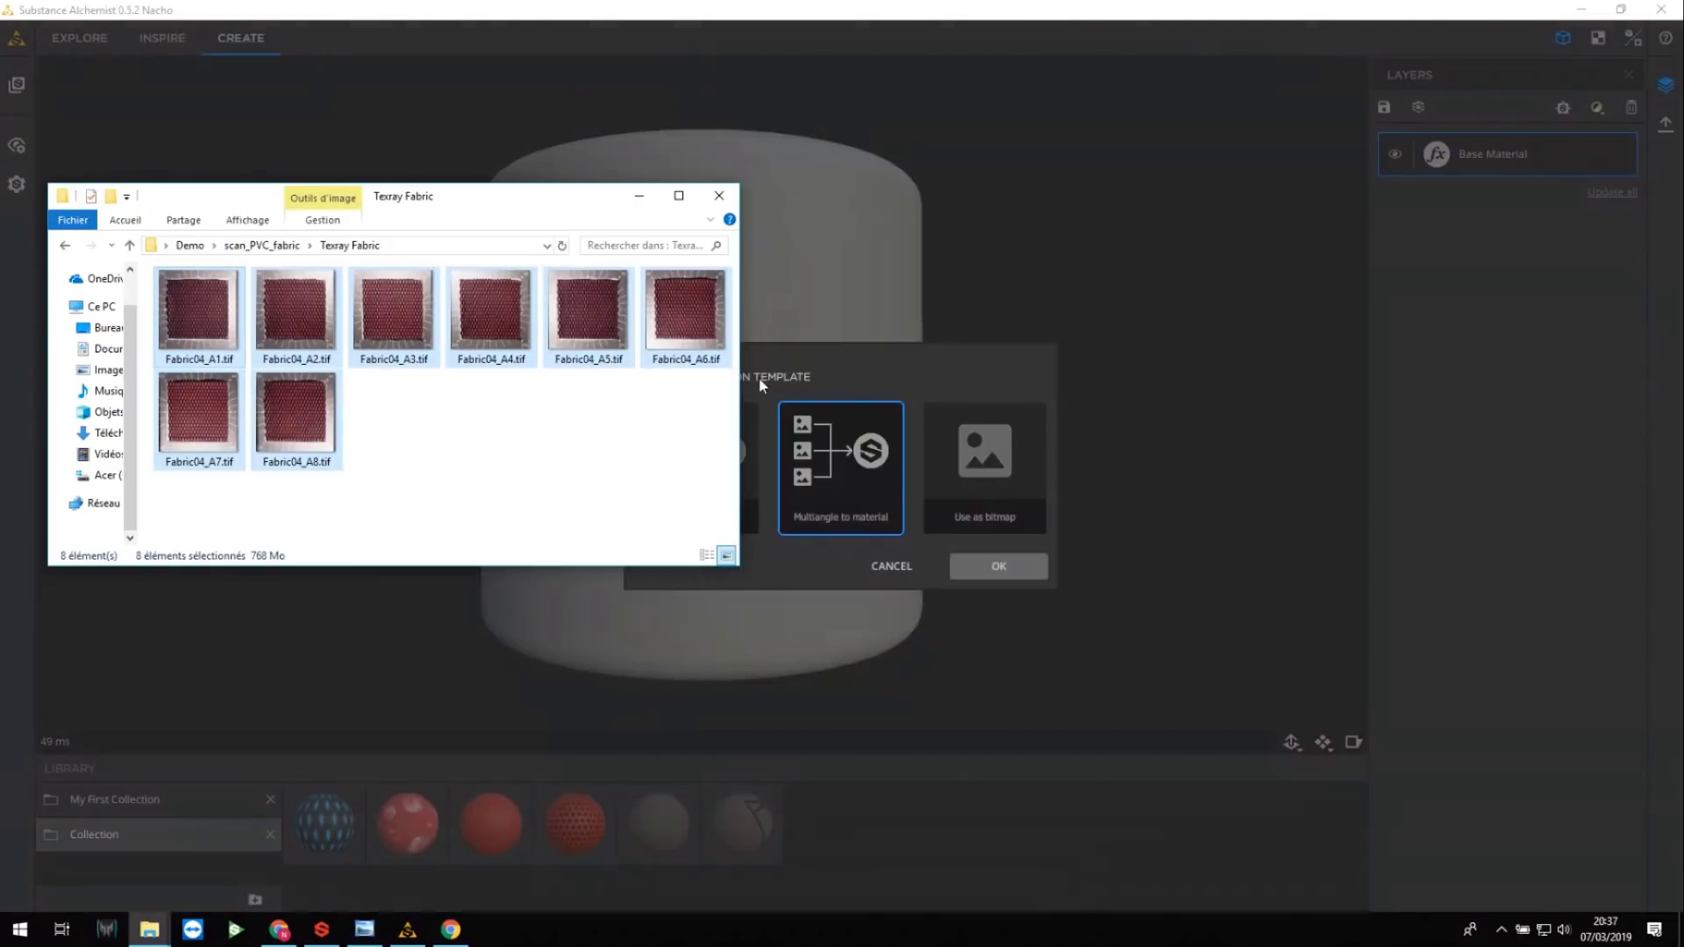
{"action": "left_click", "coordinate": [878, 355]}
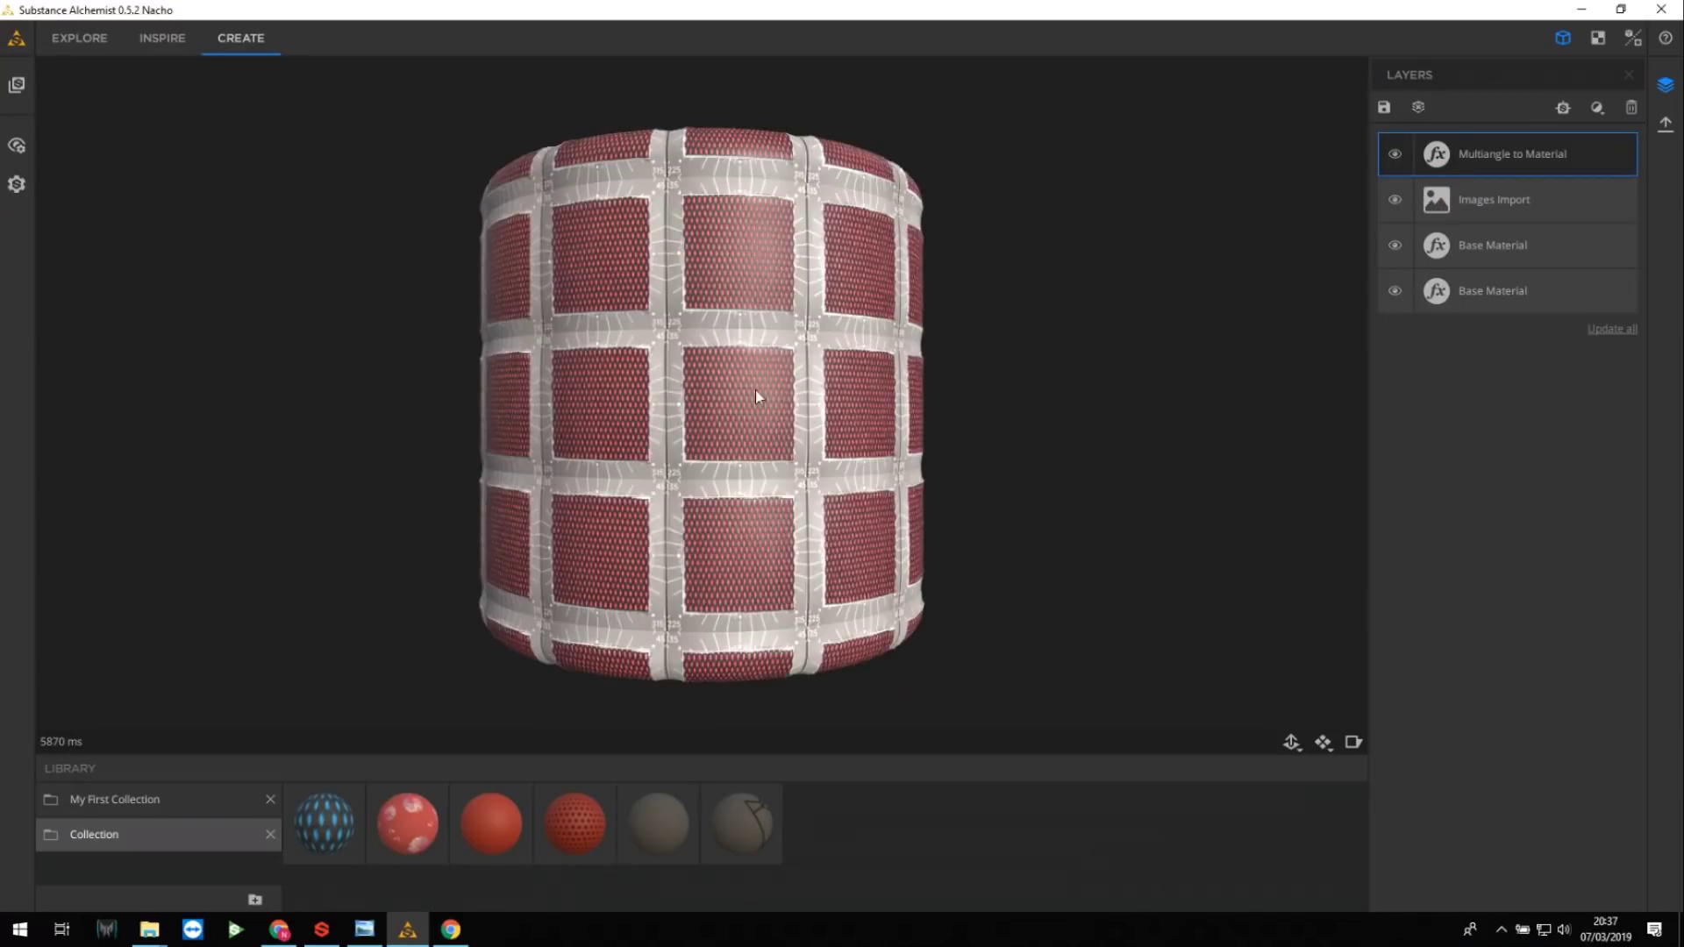
Examine the generated fabric material on the cylinder up close and from several angles.
{"action": "scroll", "coordinate": [752, 427], "scroll_direction": "up", "scroll_amount": 3}
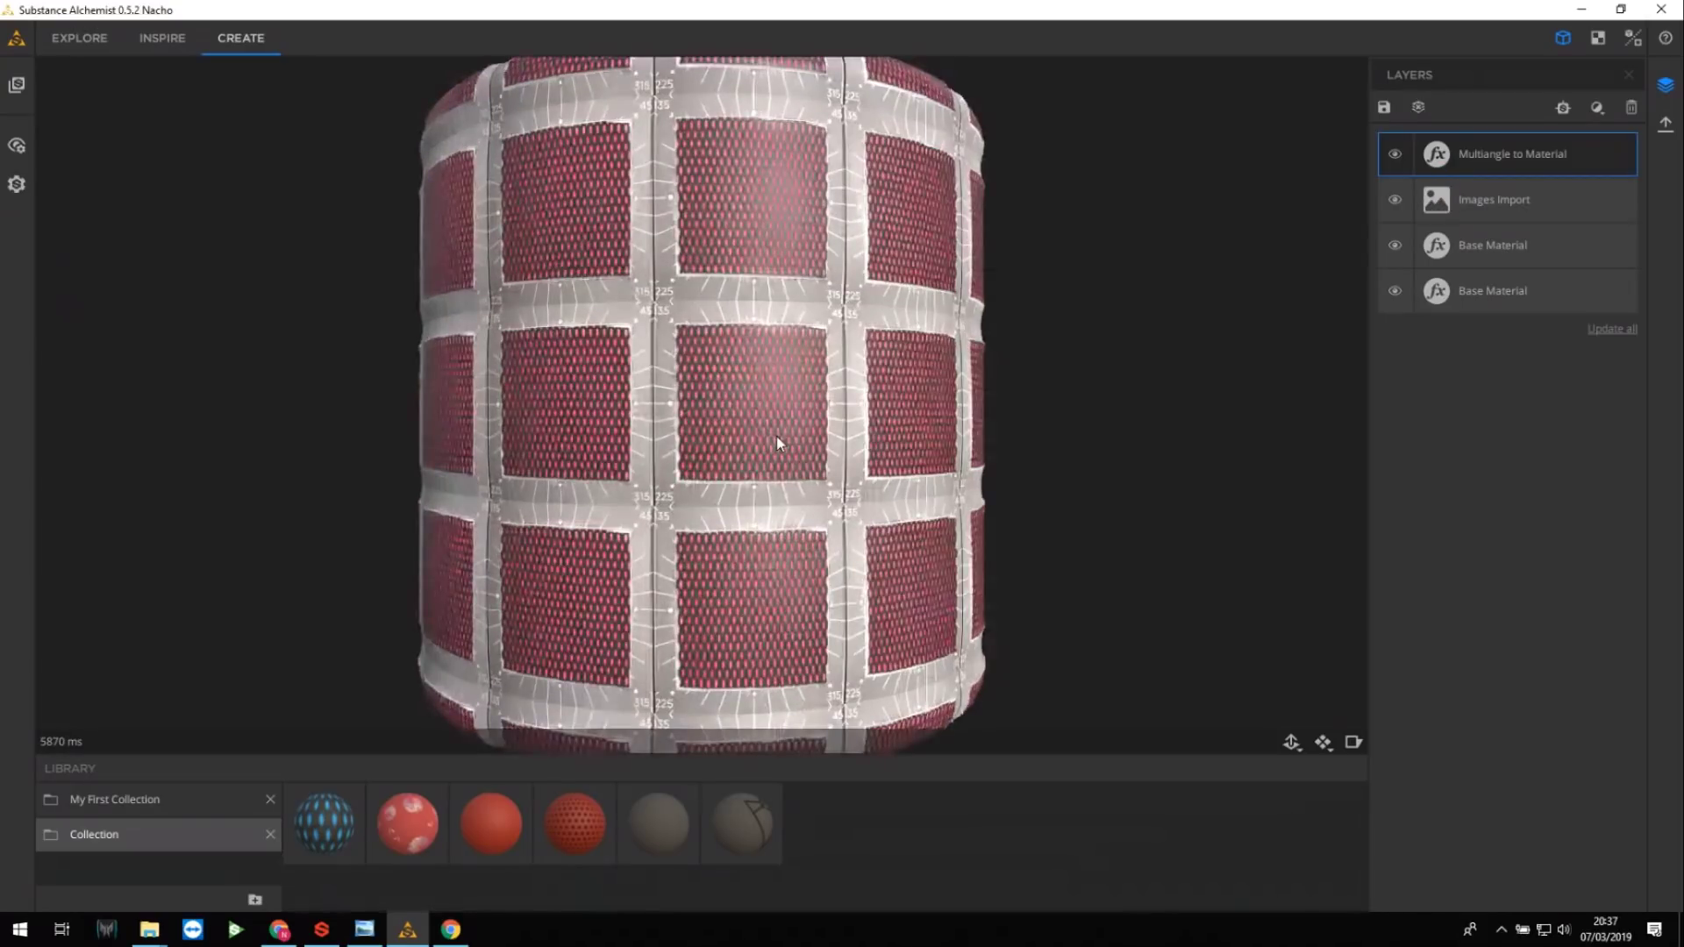
{"action": "scroll", "coordinate": [776, 437], "scroll_direction": "down", "scroll_amount": 2}
{"action": "middle_click_drag", "start_coordinate": [776, 437], "coordinate": [564, 404]}
{"action": "left_click_drag", "start_coordinate": [564, 404], "coordinate": [569, 438]}
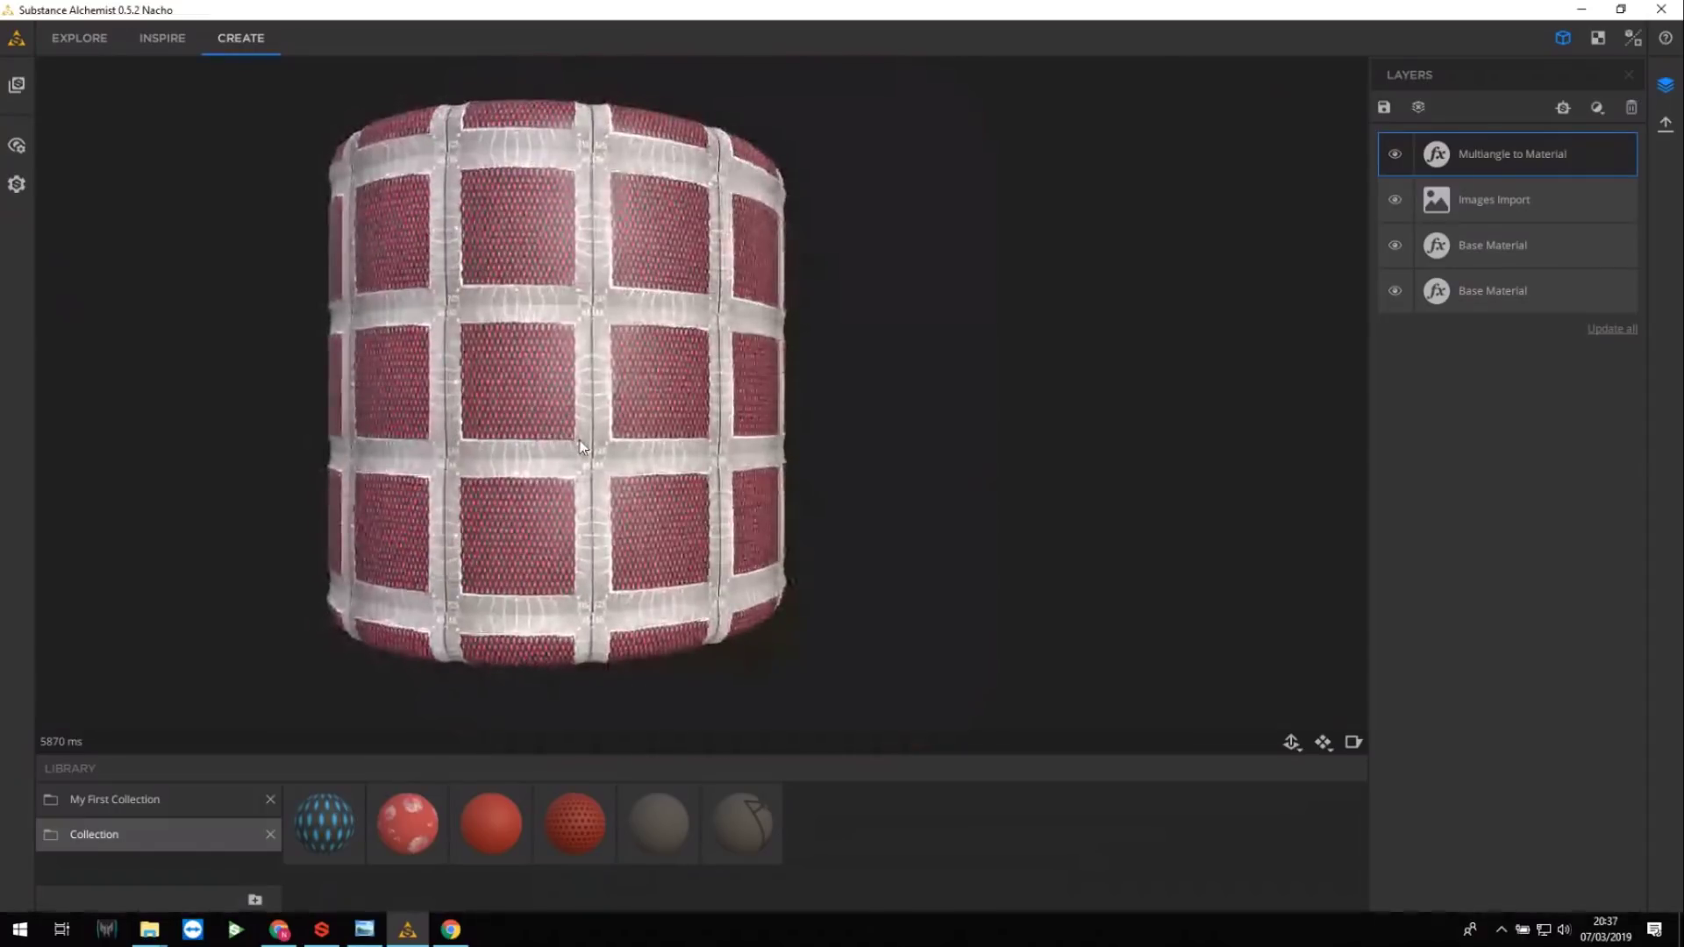
{"action": "scroll", "coordinate": [605, 452], "scroll_direction": "up", "scroll_amount": 4}
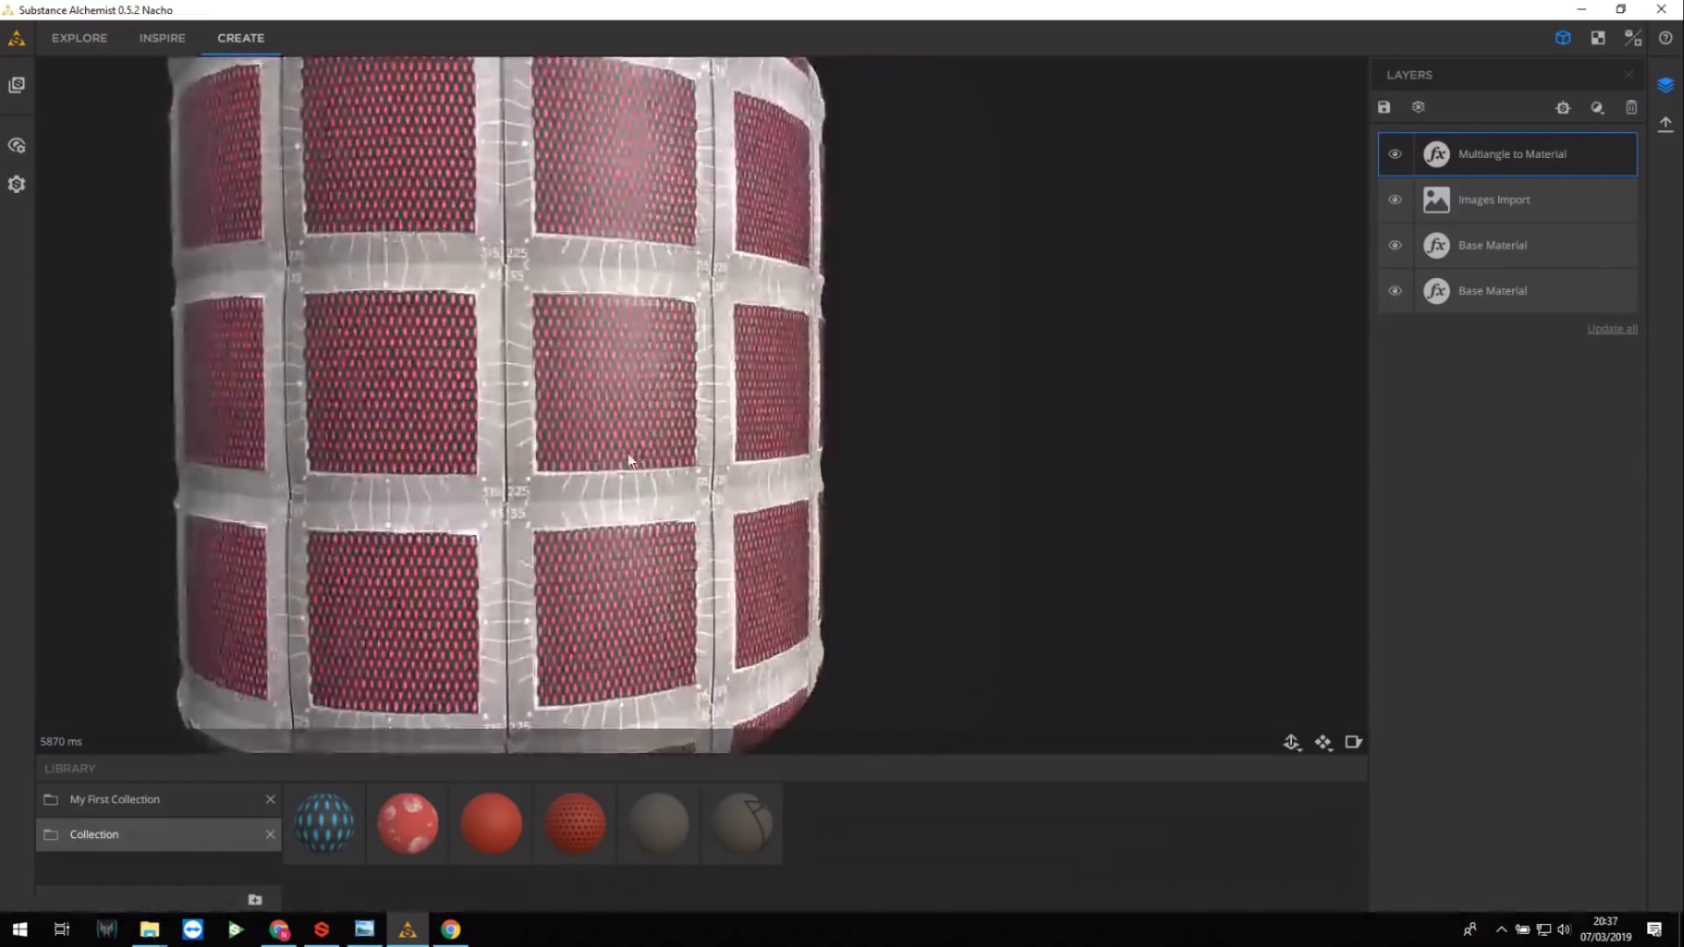
{"action": "left_click_drag", "start_coordinate": [629, 461], "coordinate": [667, 419]}
{"action": "scroll", "coordinate": [568, 406], "scroll_direction": "down", "scroll_amount": 4}
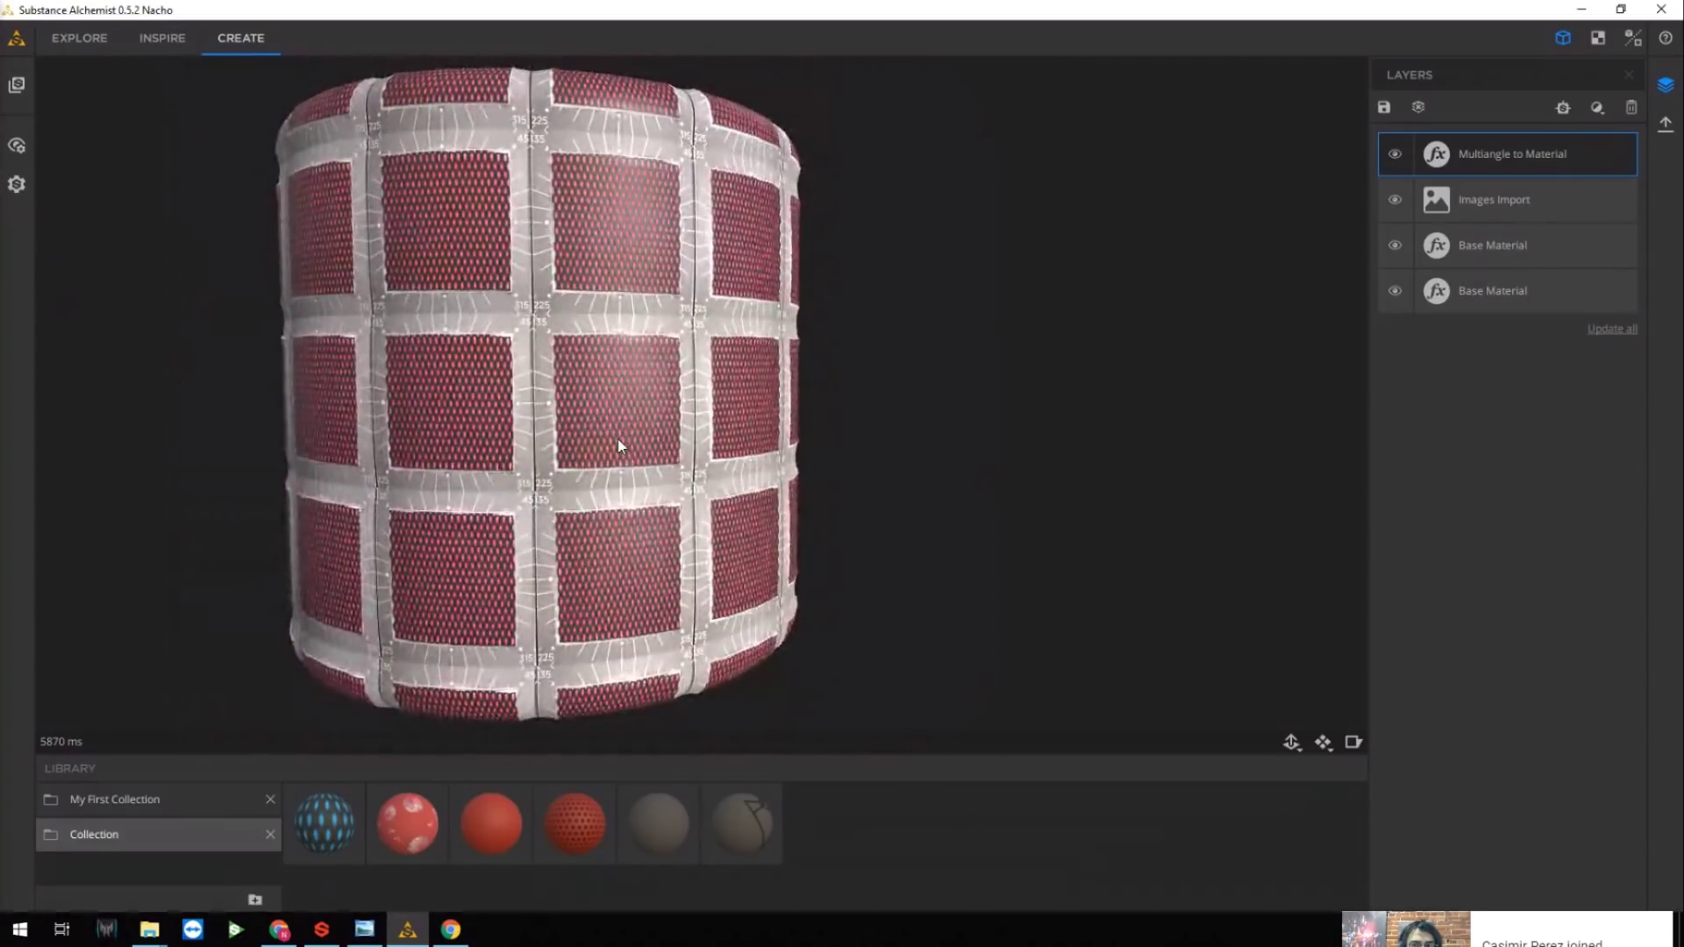
{"action": "left_click_drag", "start_coordinate": [617, 445], "coordinate": [676, 445]}
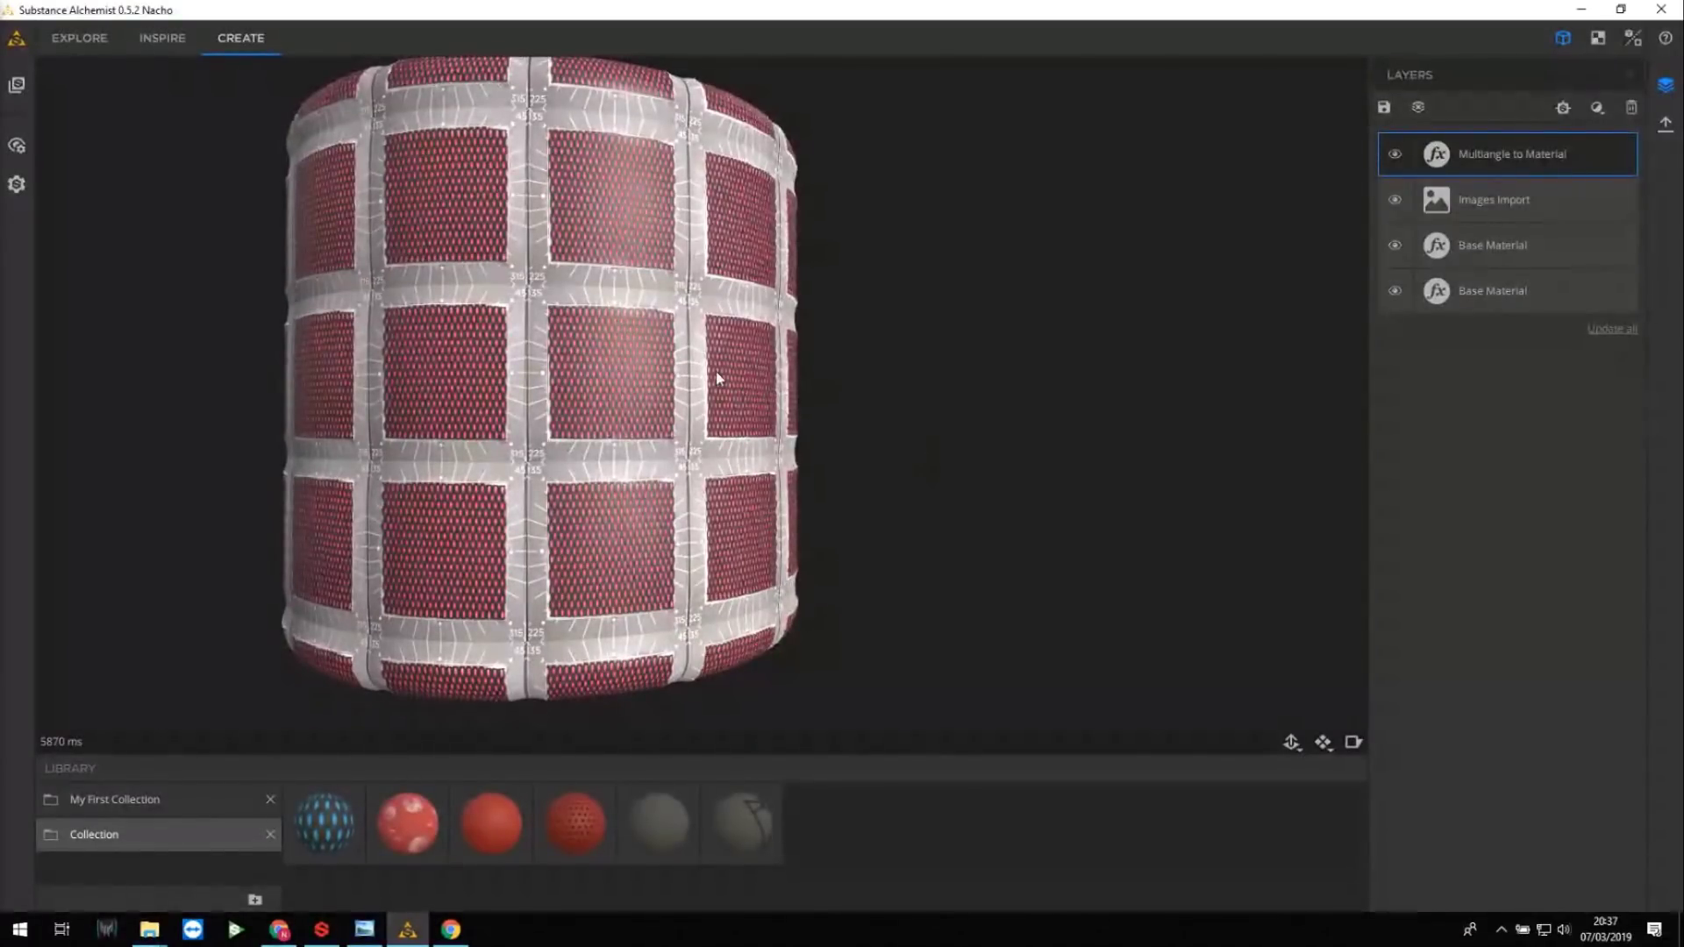
Display the Multiangle to Material layer's roughness map beside the 3D preview and set the roughness position to 0.67.
{"action": "left_click", "coordinate": [1468, 154]}
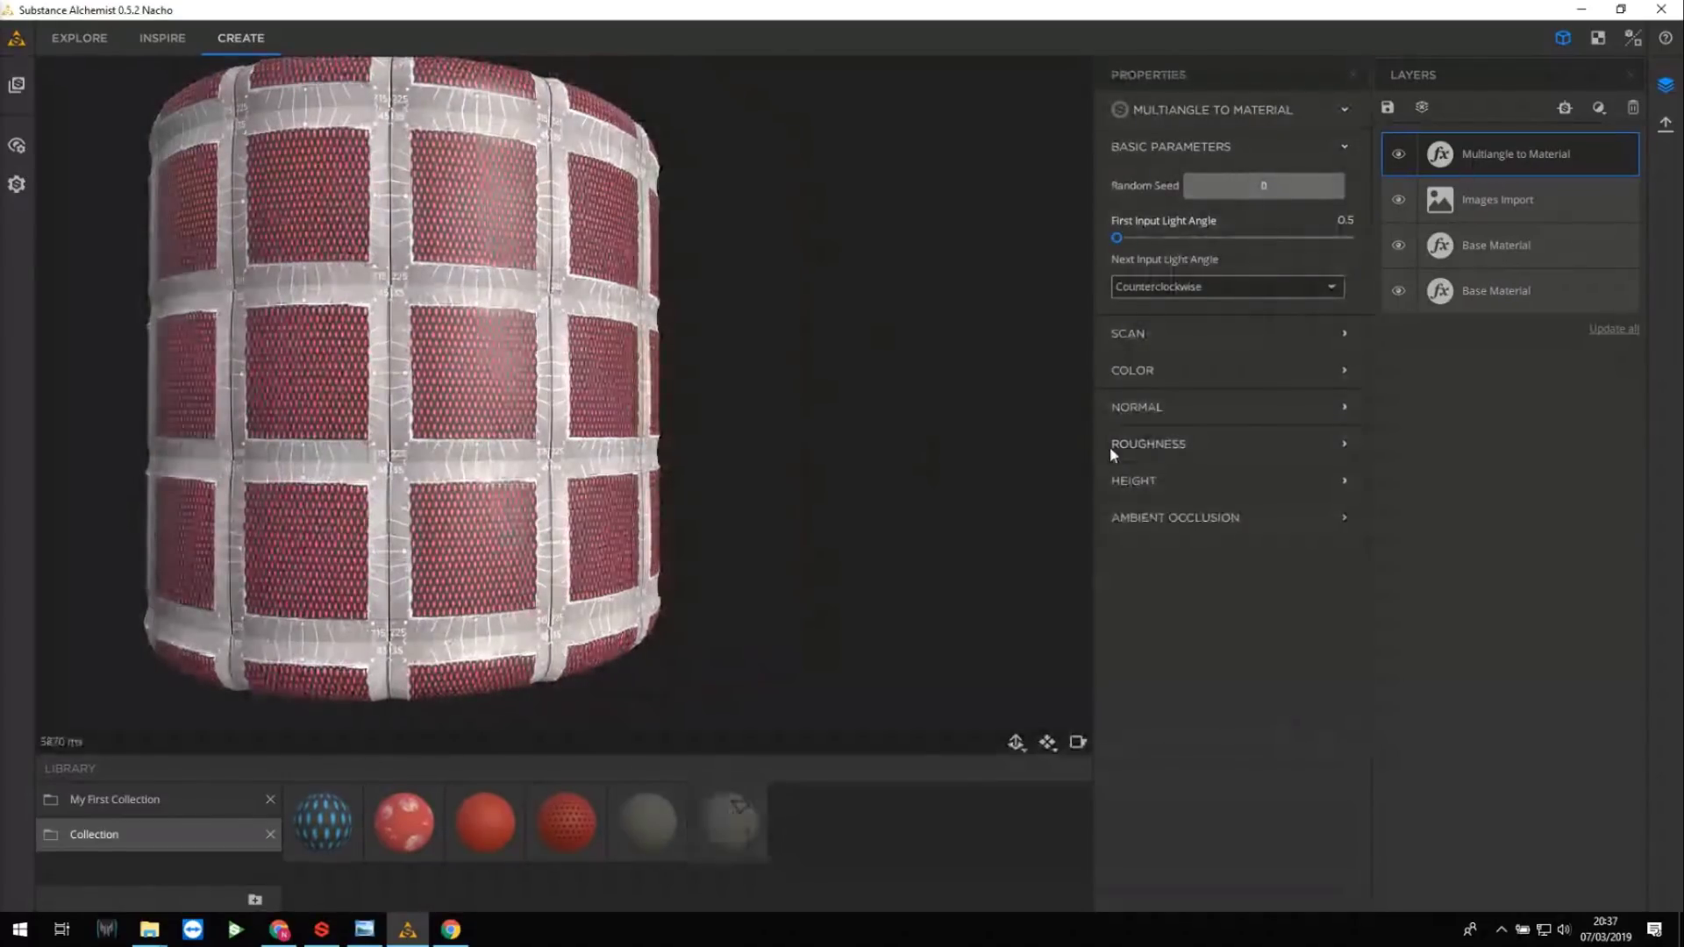
{"action": "left_click", "coordinate": [1633, 38]}
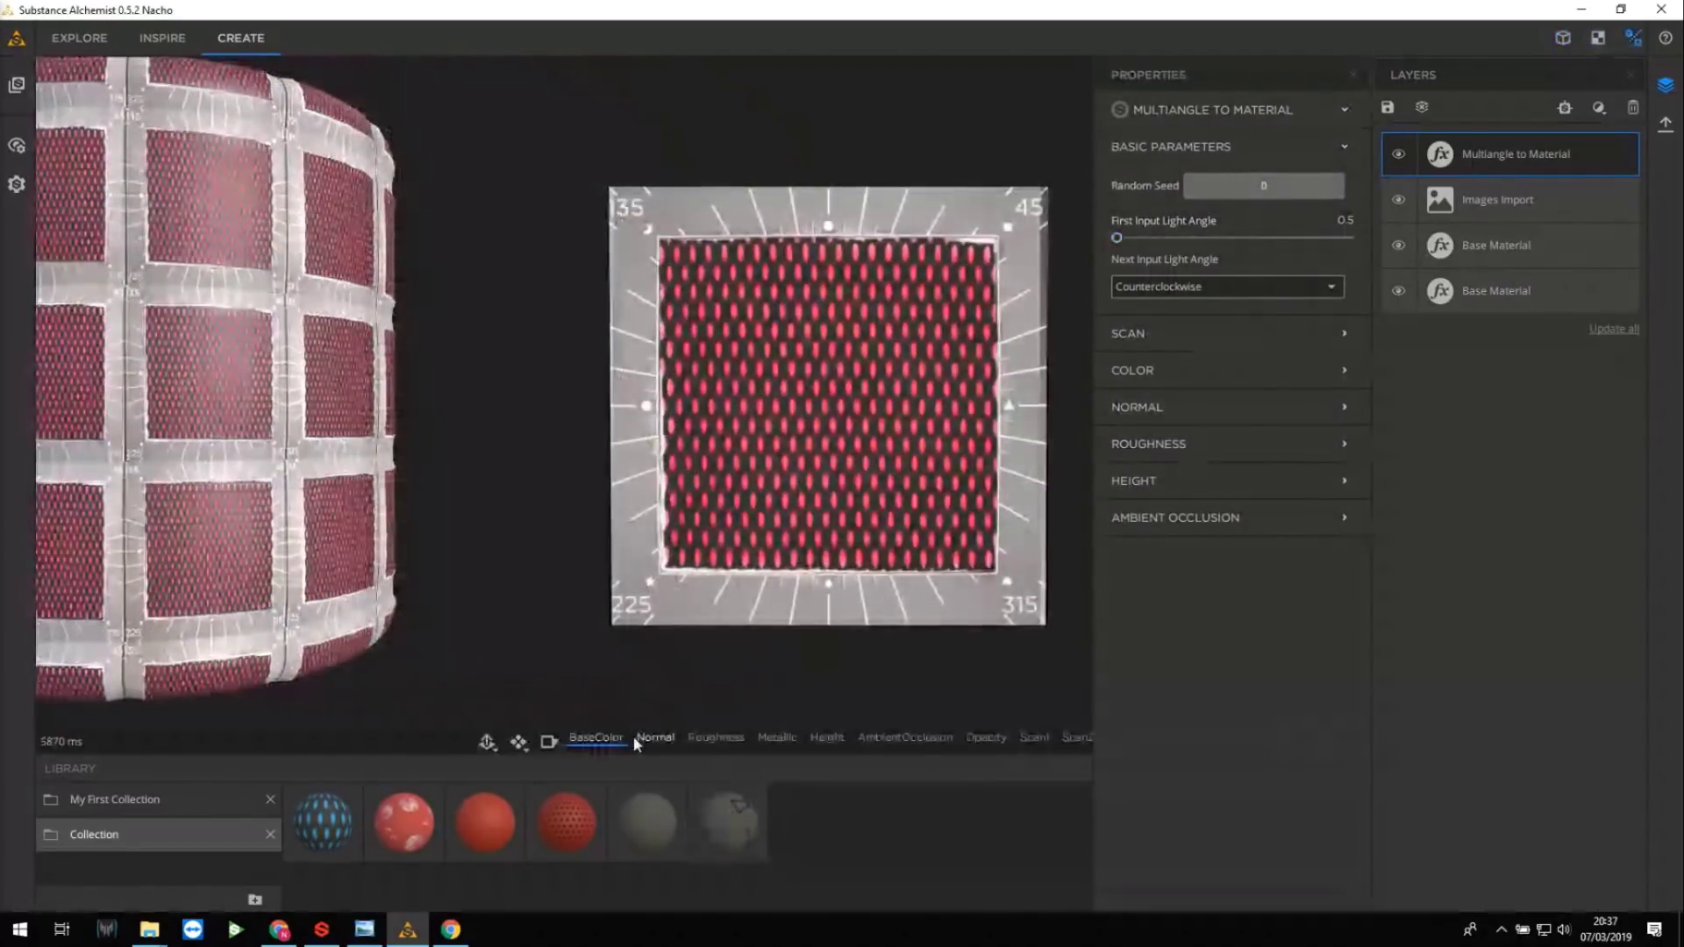
{"action": "scroll", "coordinate": [272, 517], "scroll_direction": "down", "scroll_amount": 4}
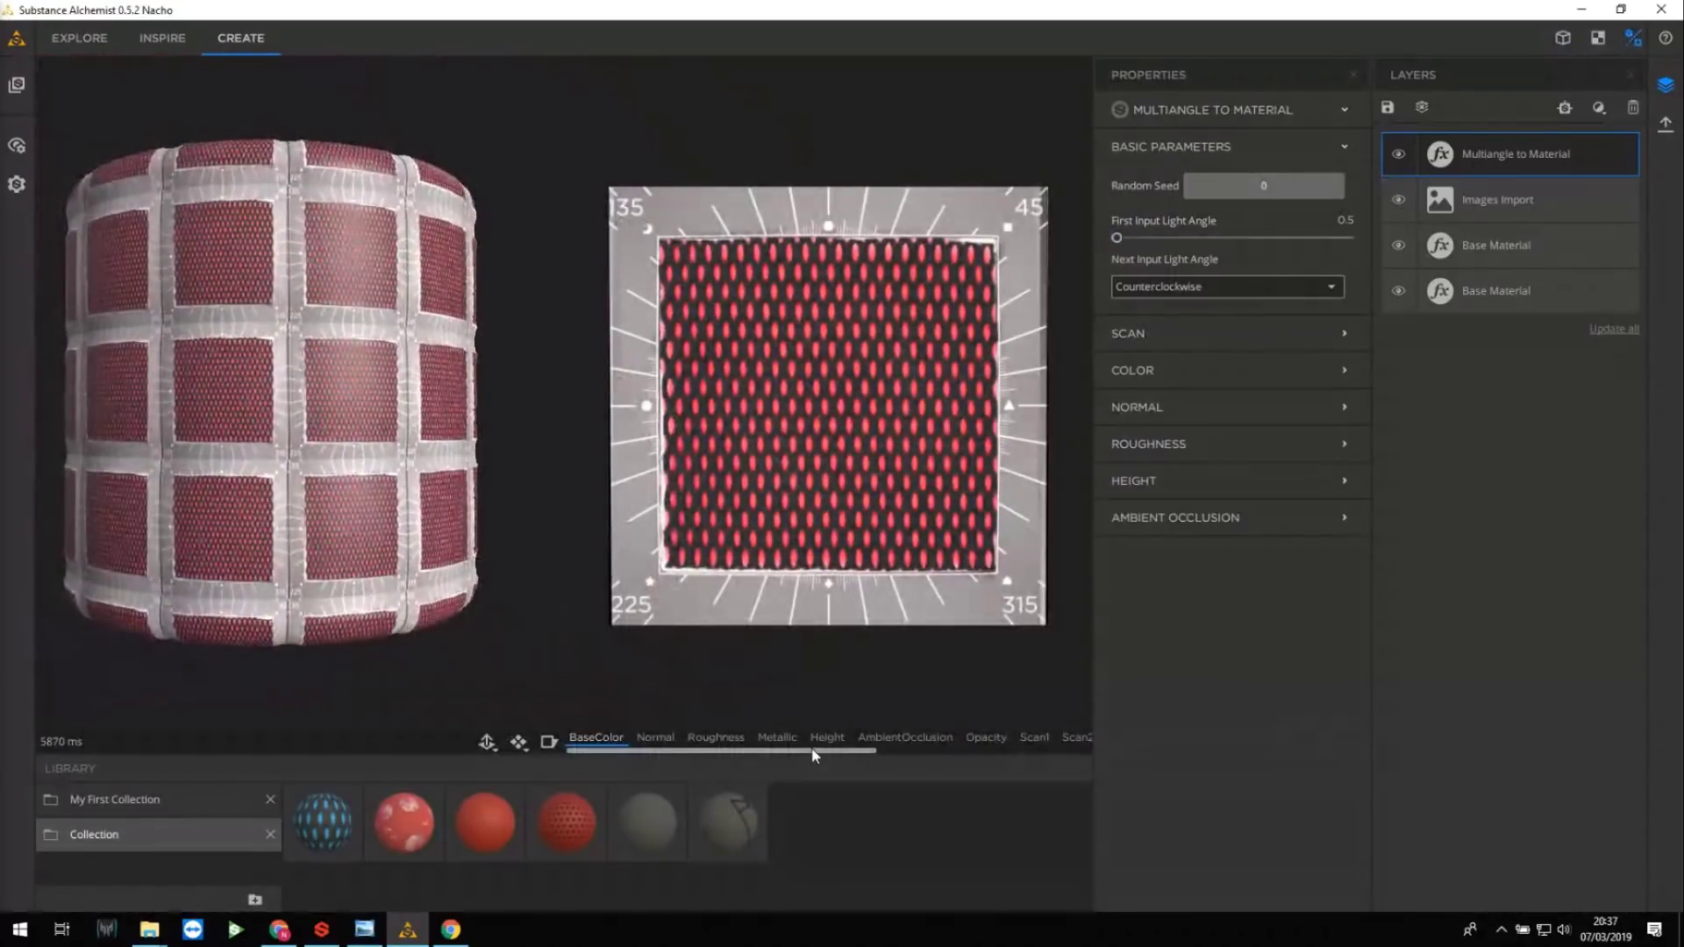
{"action": "left_click", "coordinate": [717, 743]}
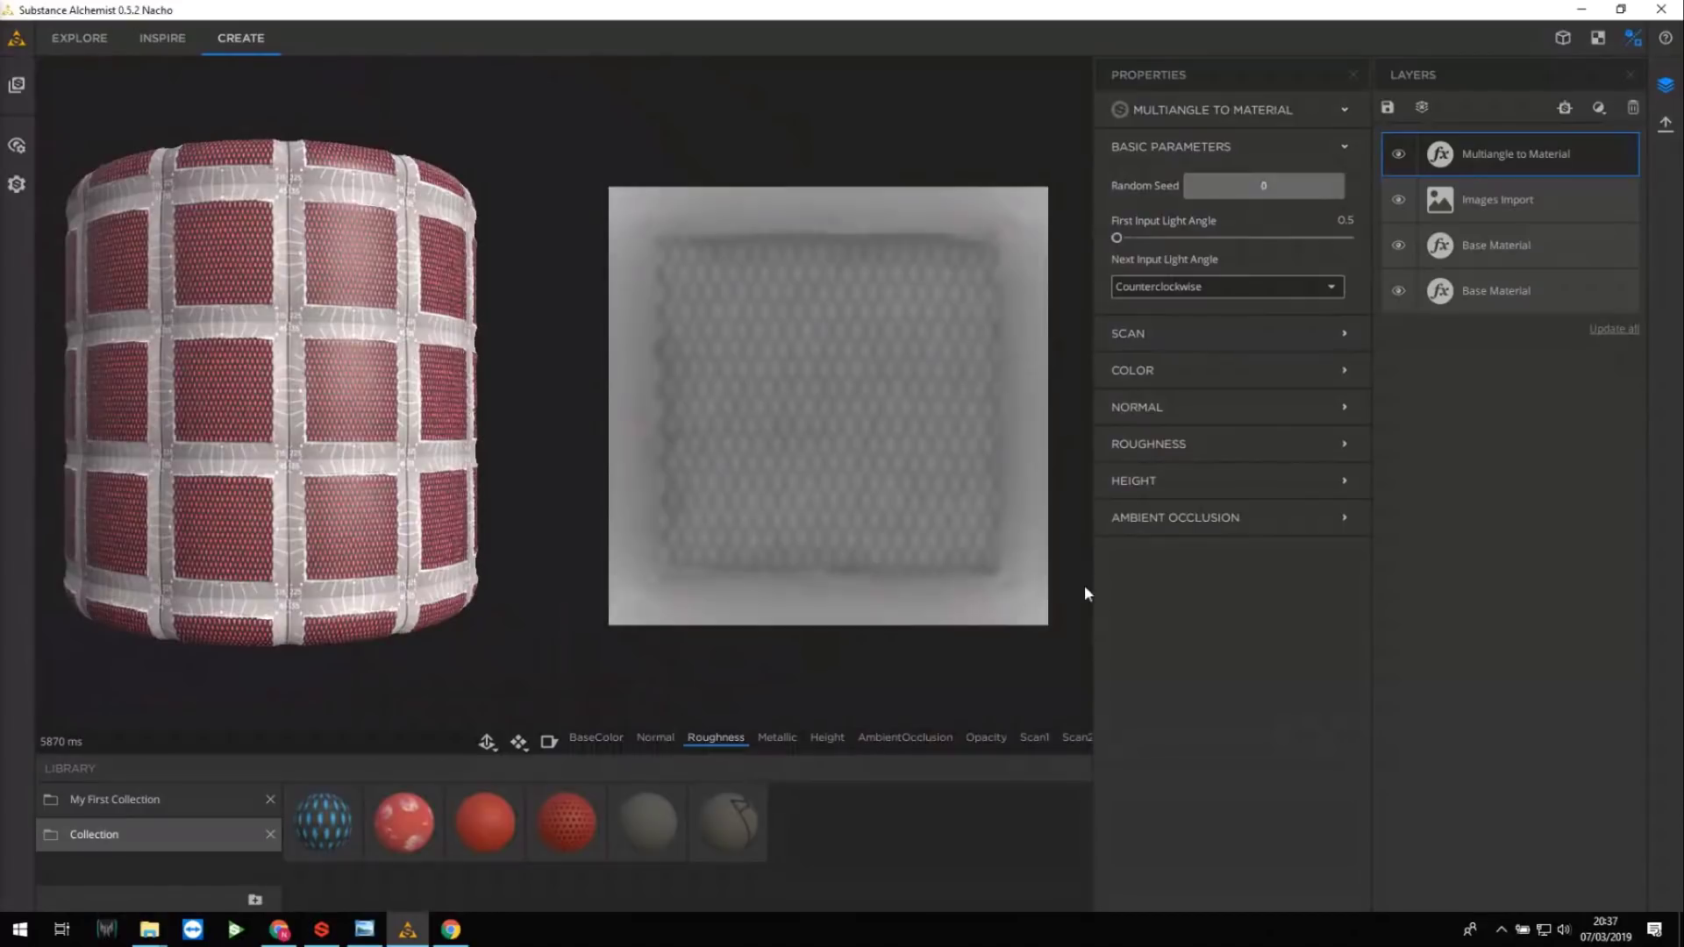
{"action": "left_click", "coordinate": [1205, 436]}
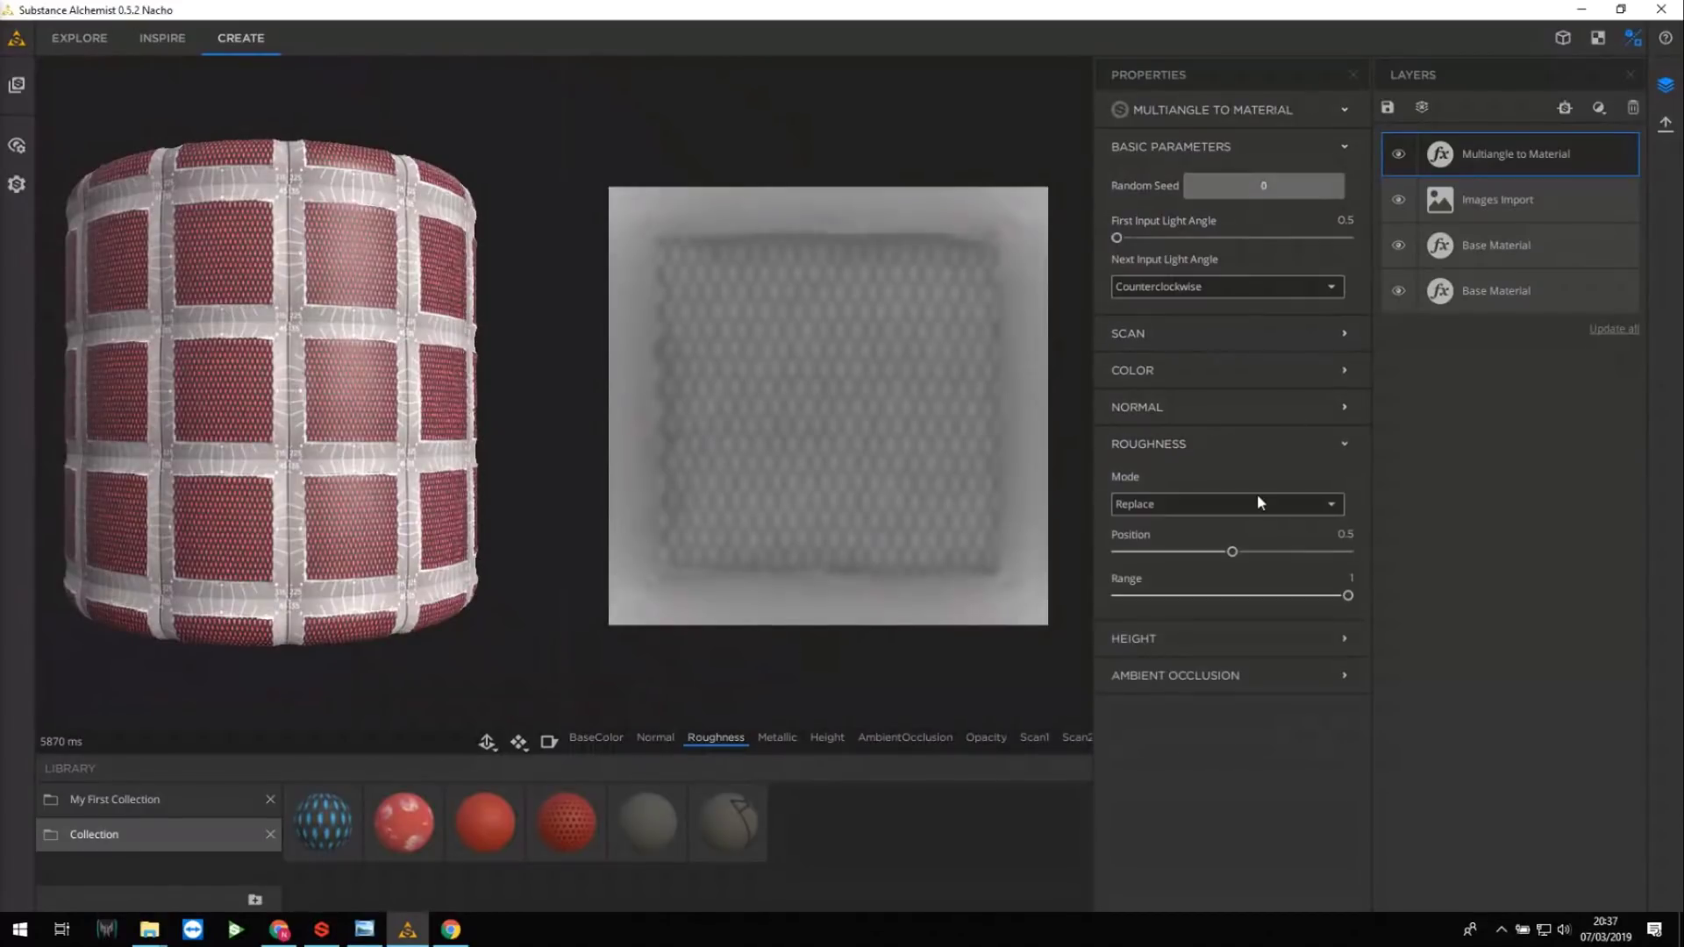
{"action": "left_click", "coordinate": [1271, 551]}
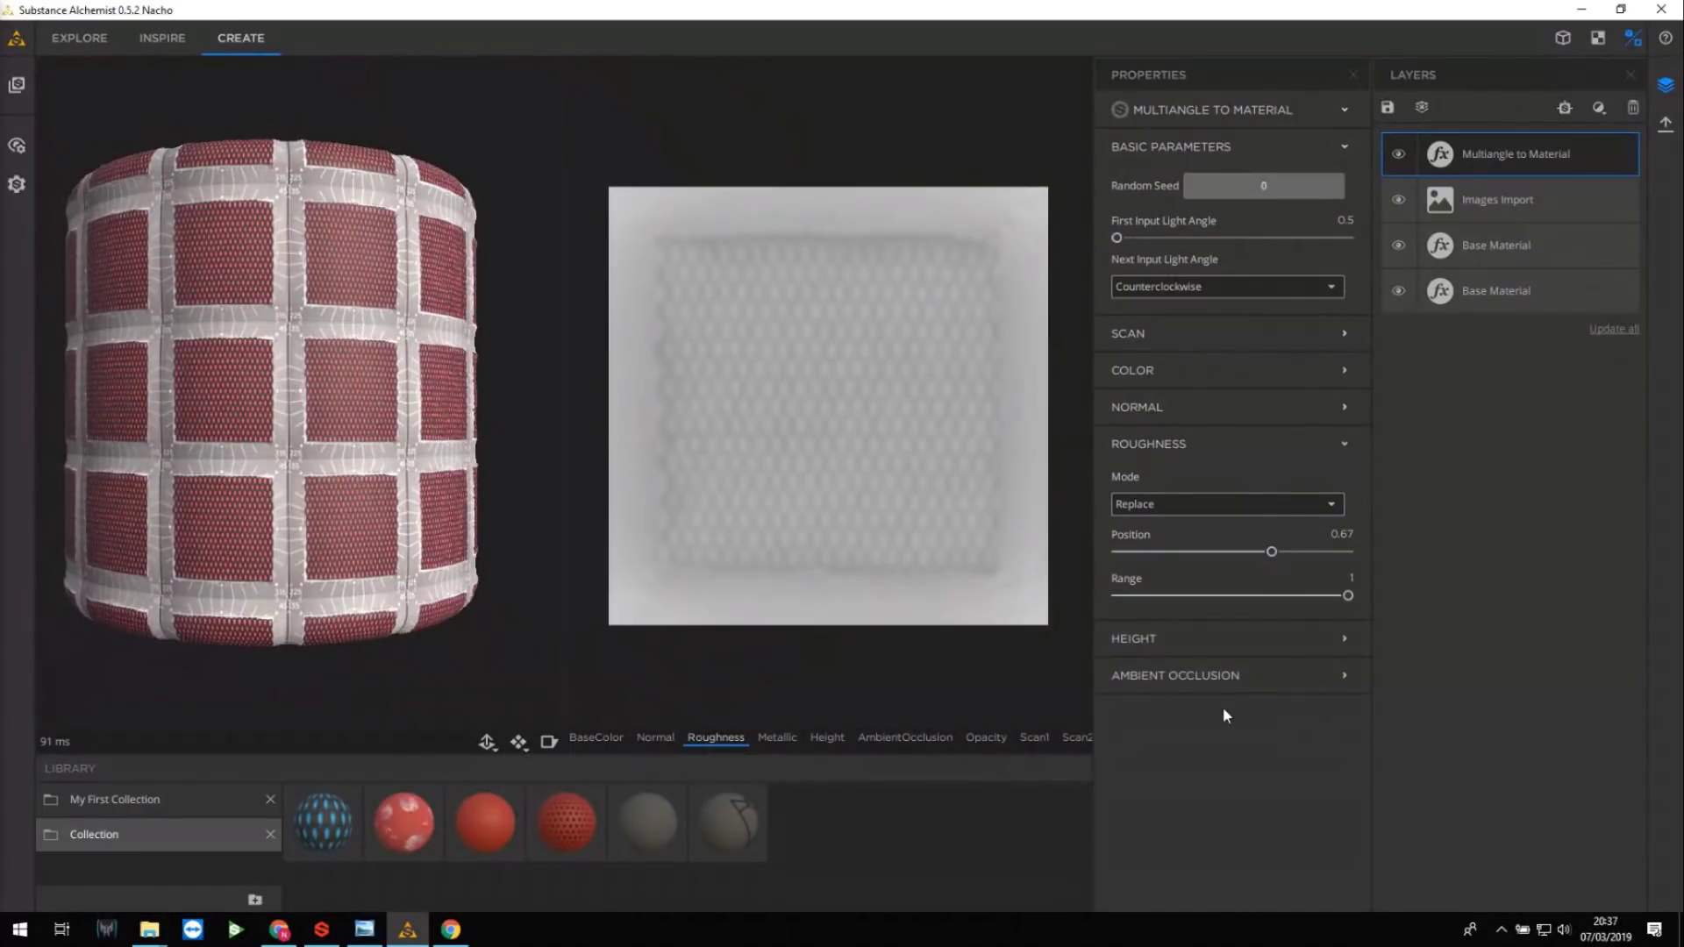
{"action": "middle_click_drag", "start_coordinate": [447, 448], "coordinate": [575, 439]}
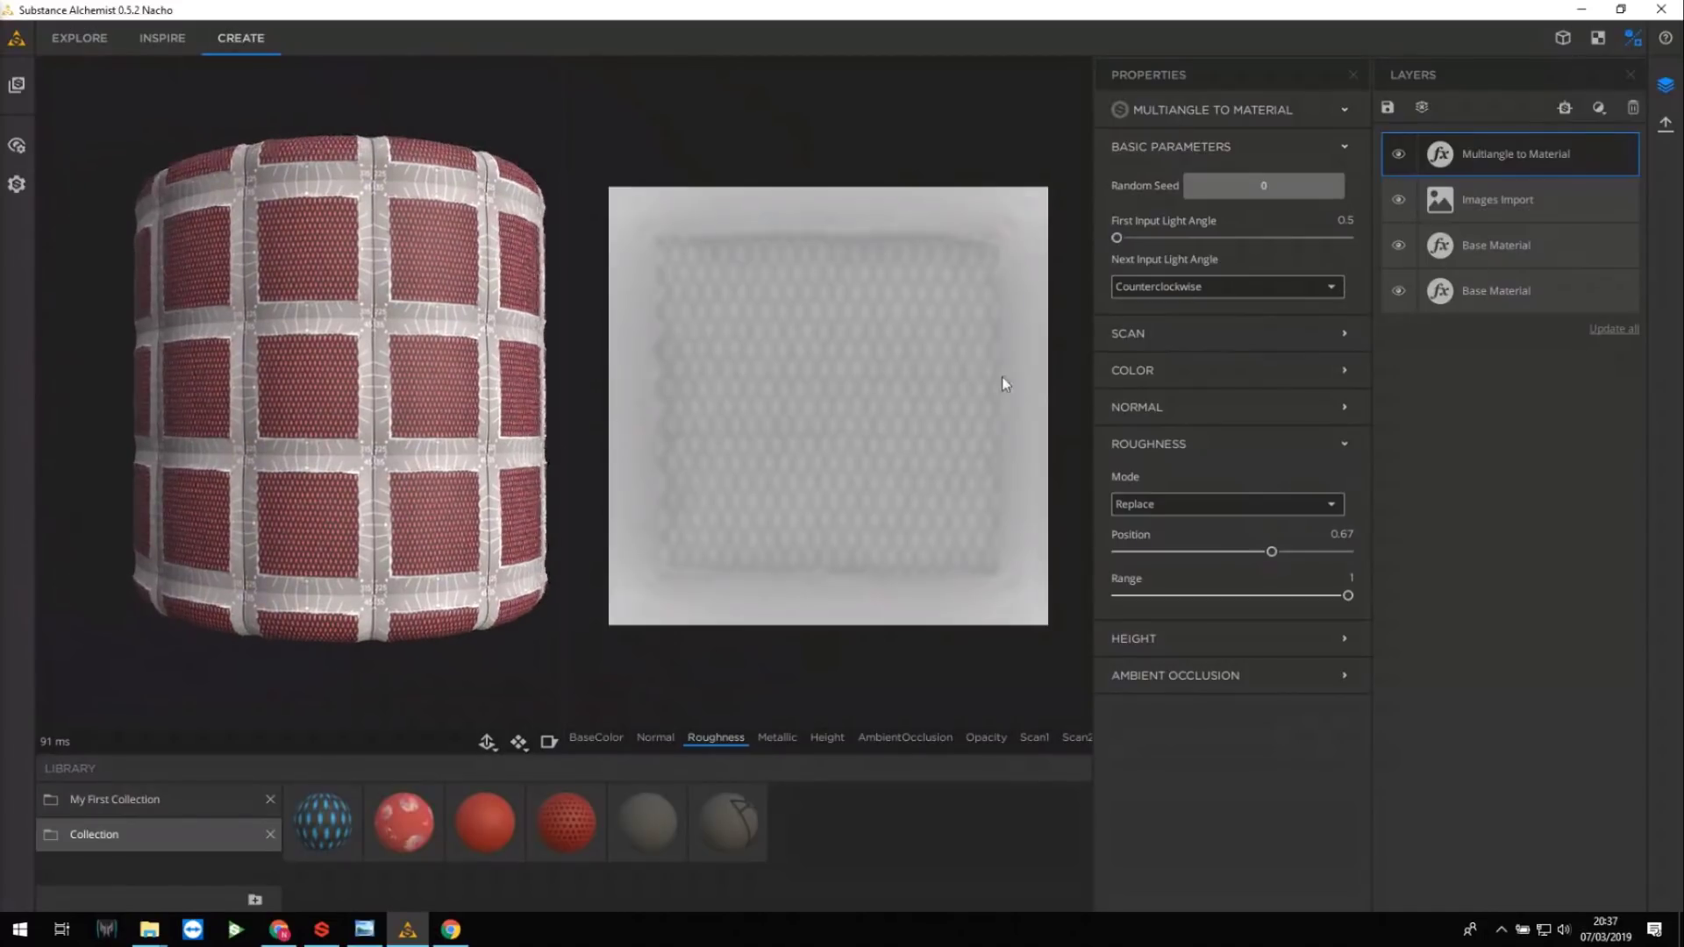
Add a Crop filter above the Multiangle to Material layer and tighten its frame on all four sides, well inside the red fabric.
{"action": "left_click", "coordinate": [1598, 108]}
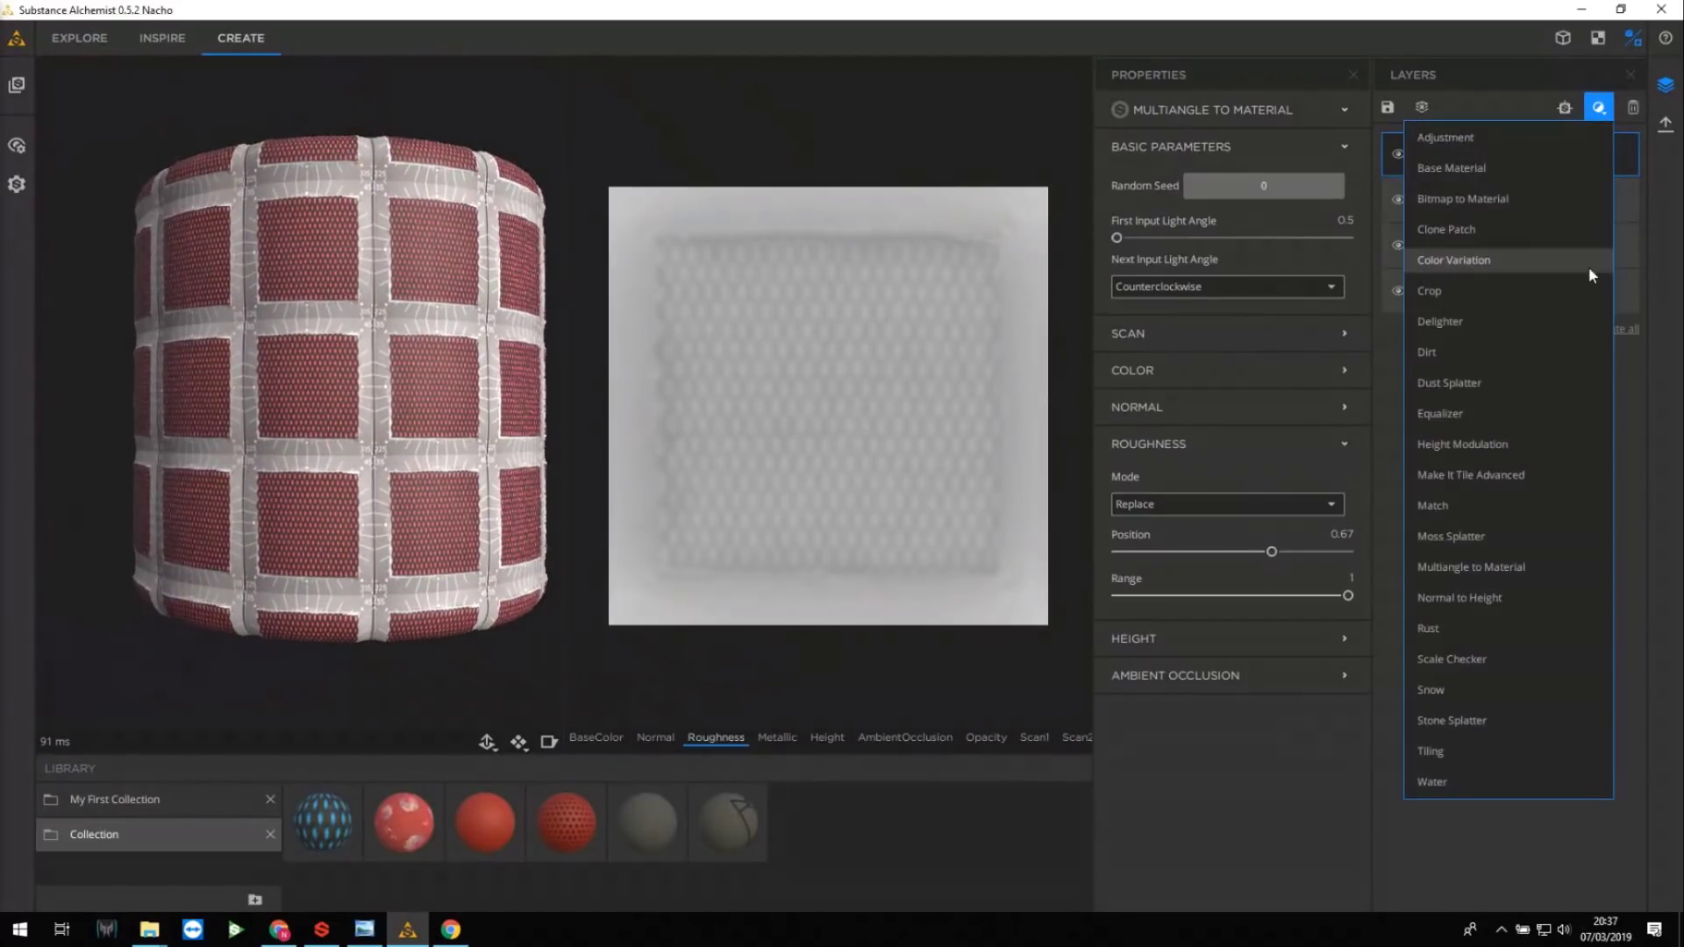
{"action": "left_click", "coordinate": [1455, 296]}
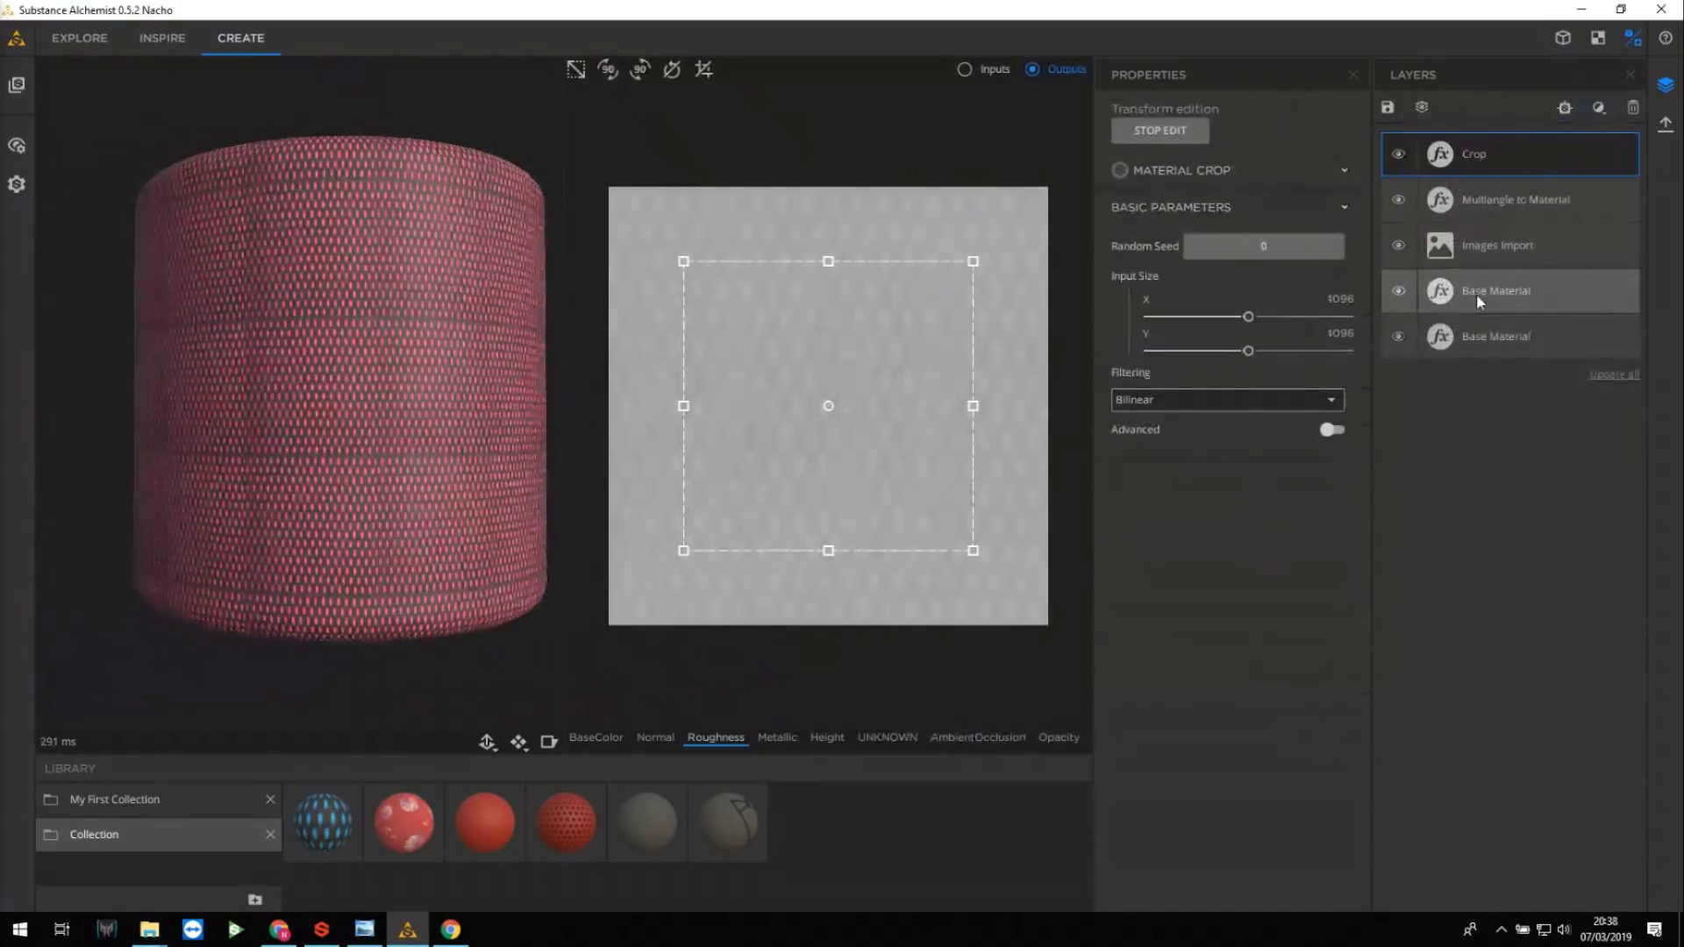
{"action": "left_click", "coordinate": [597, 737]}
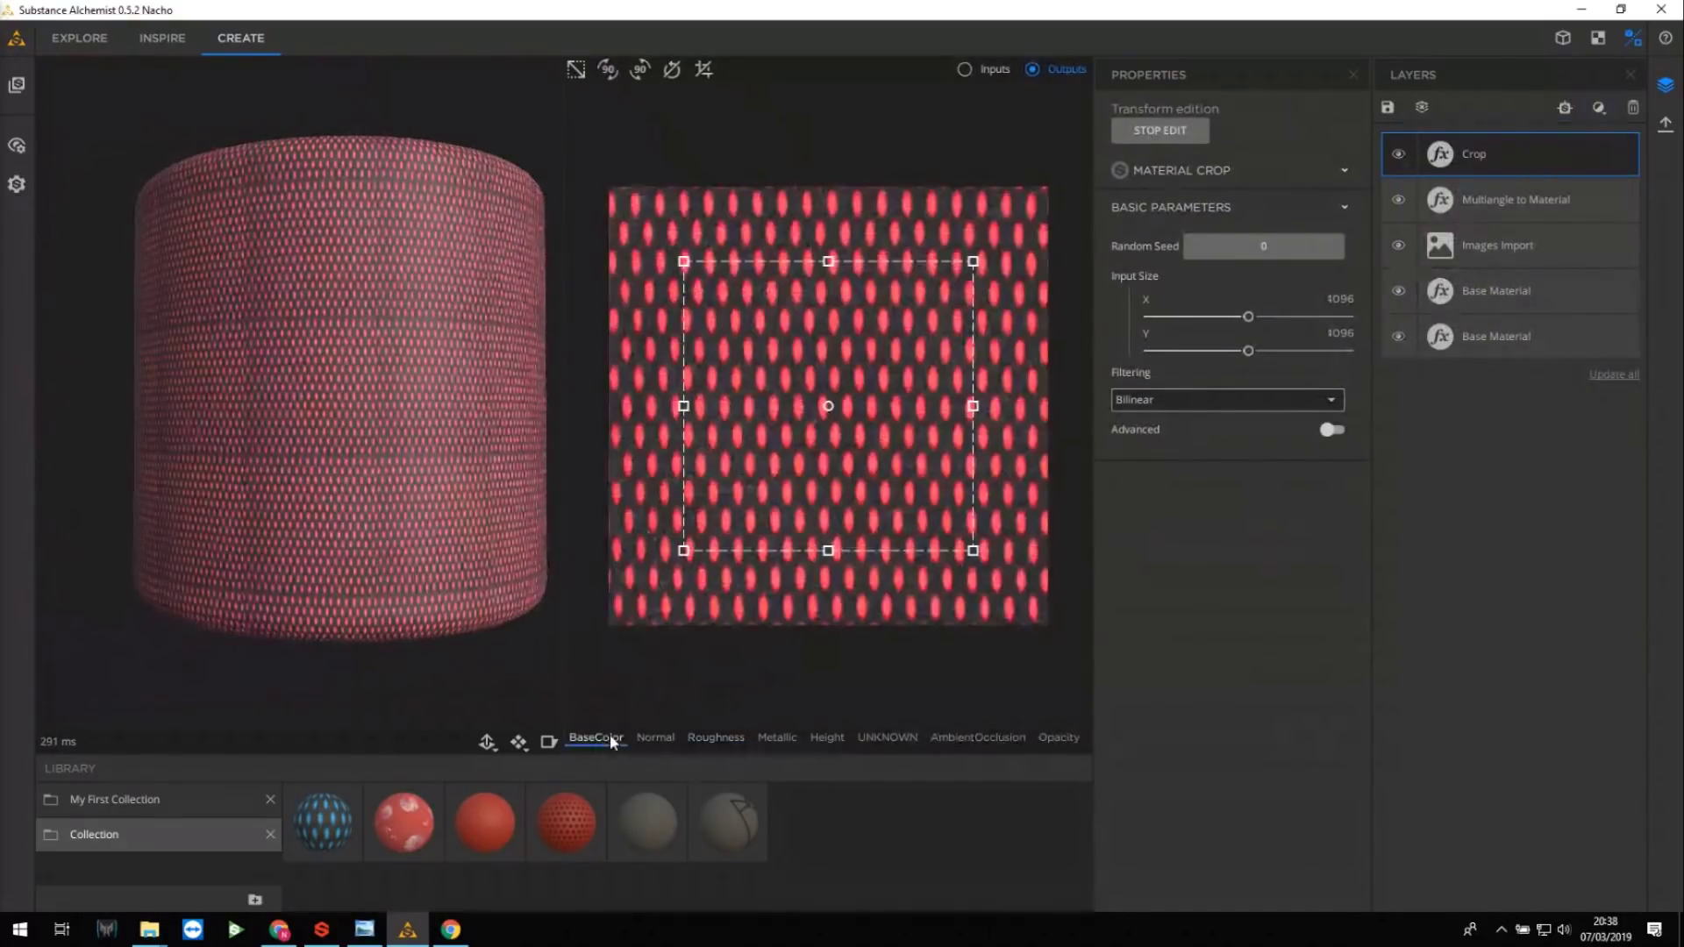
{"action": "left_click", "coordinate": [987, 69]}
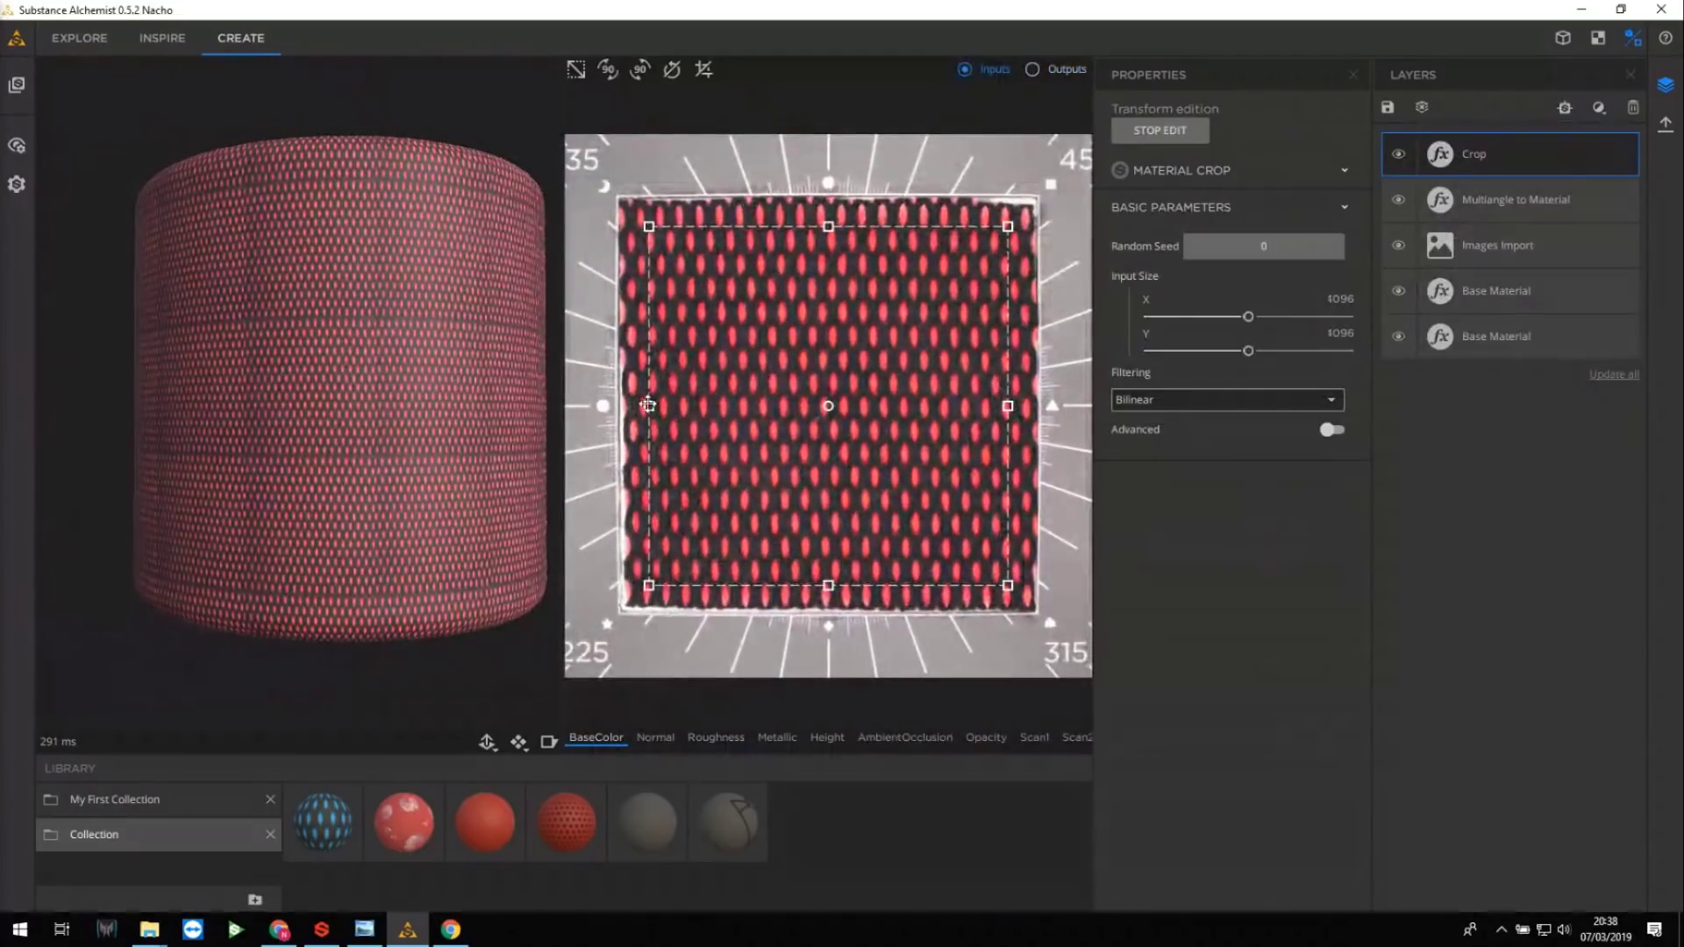
{"action": "left_click_drag", "start_coordinate": [649, 406], "coordinate": [663, 406]}
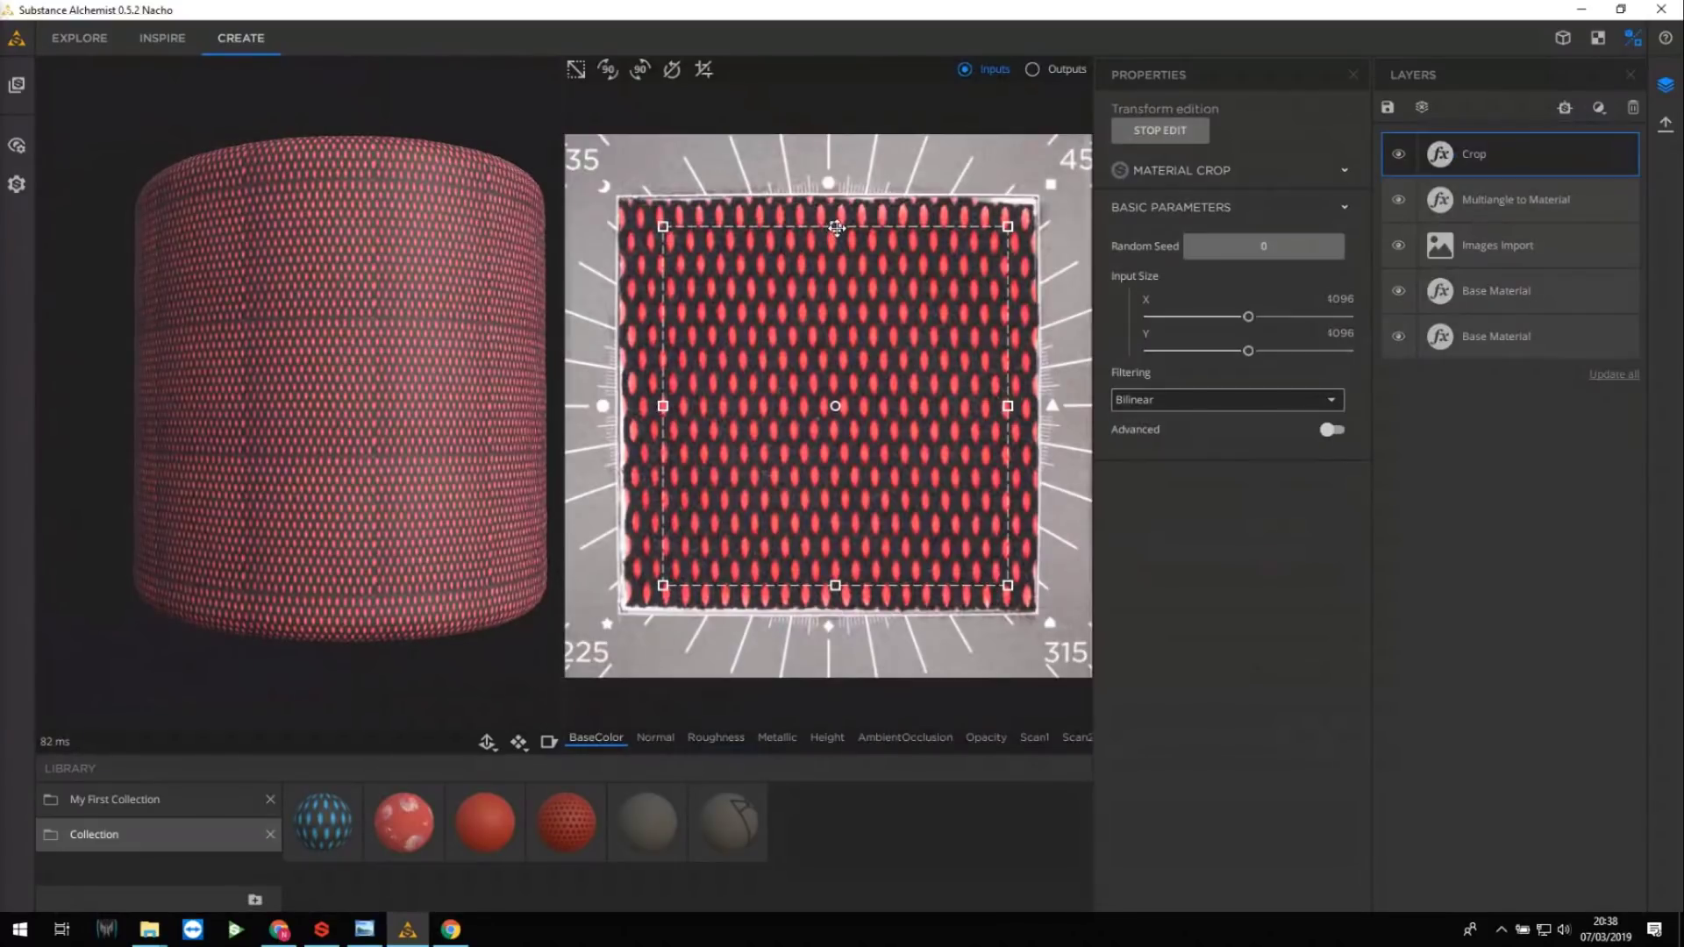
{"action": "left_click_drag", "start_coordinate": [836, 226], "coordinate": [835, 254]}
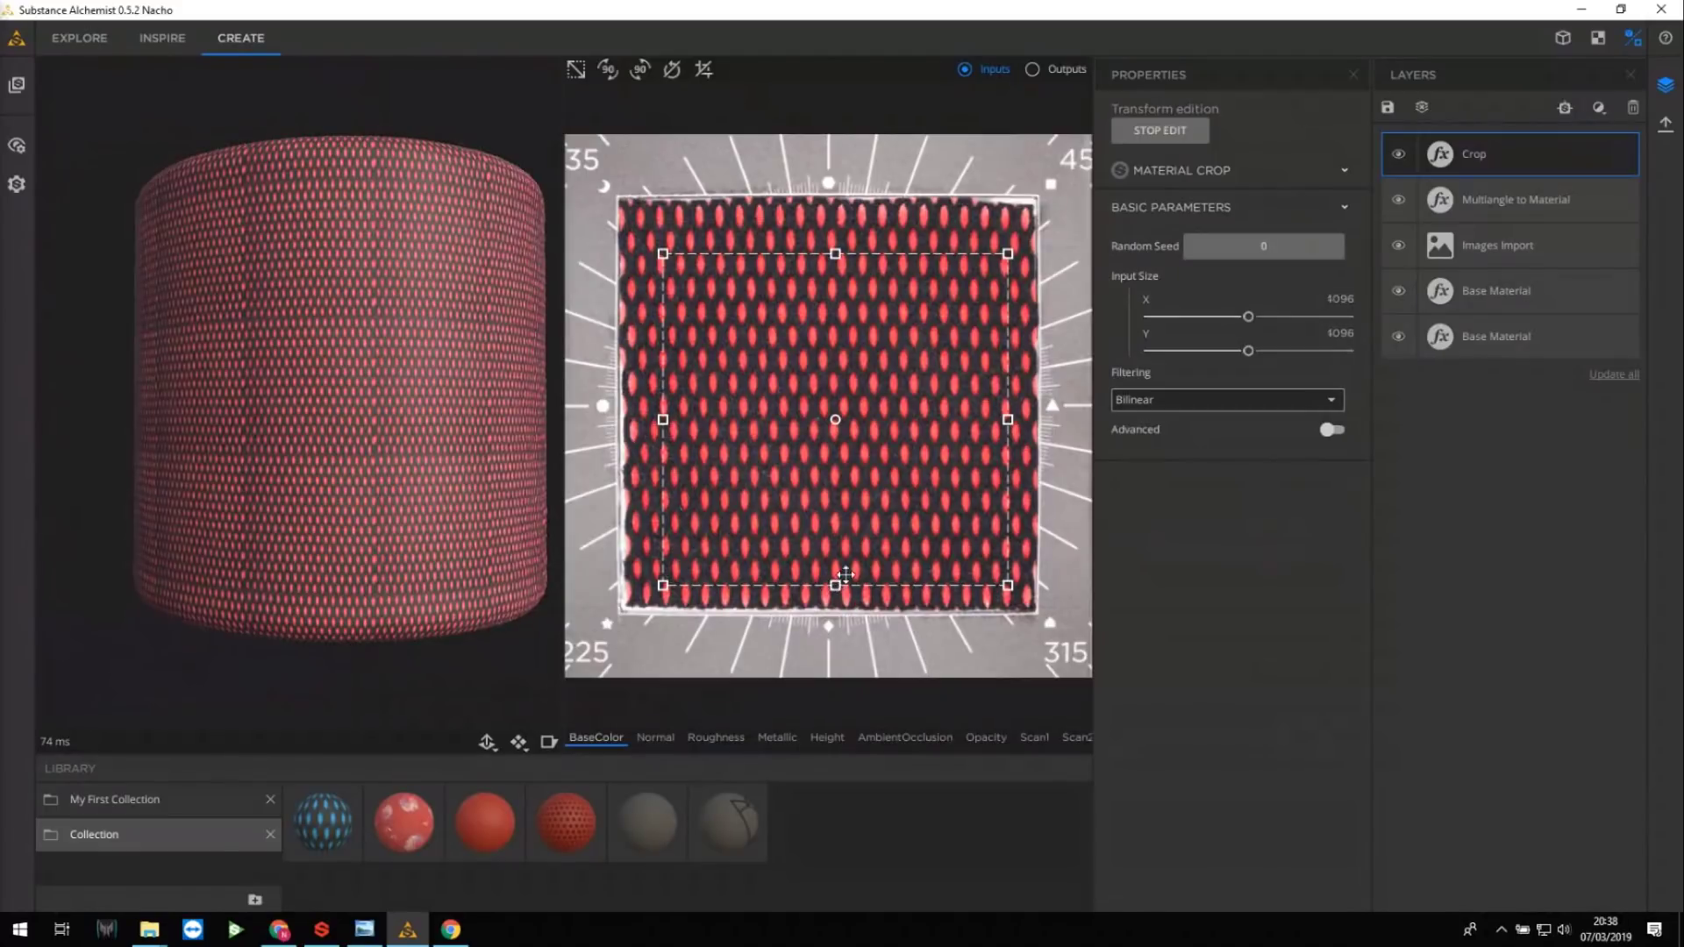
{"action": "left_click_drag", "start_coordinate": [842, 585], "coordinate": [855, 560]}
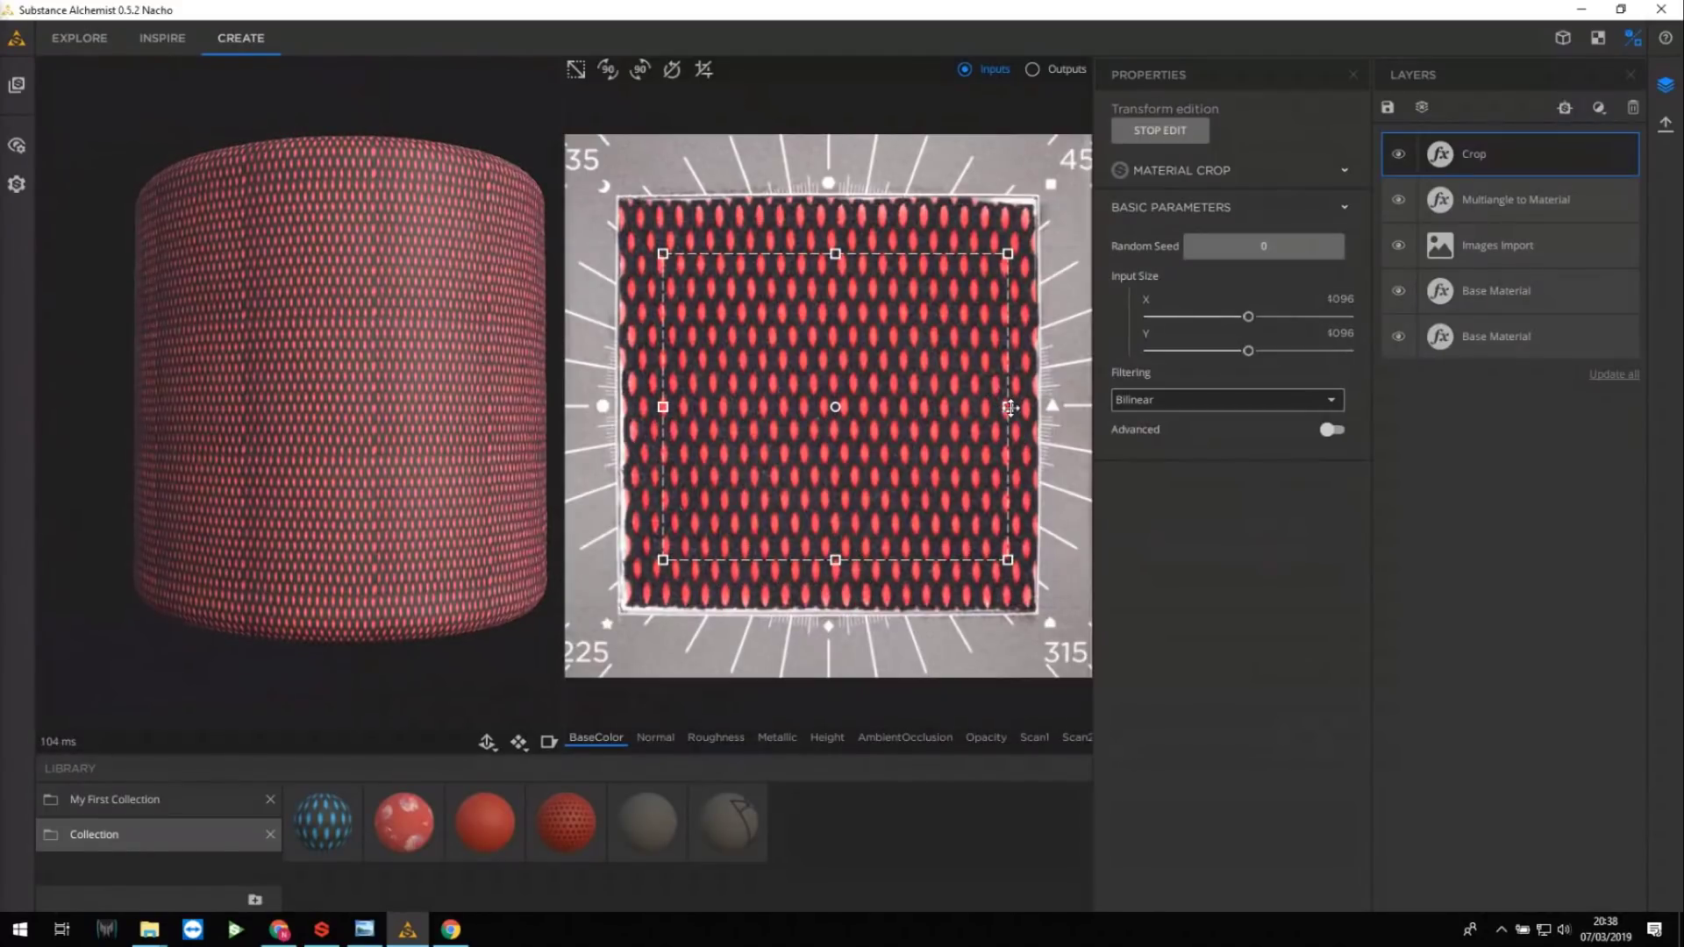
{"action": "left_click_drag", "start_coordinate": [1008, 406], "coordinate": [992, 407]}
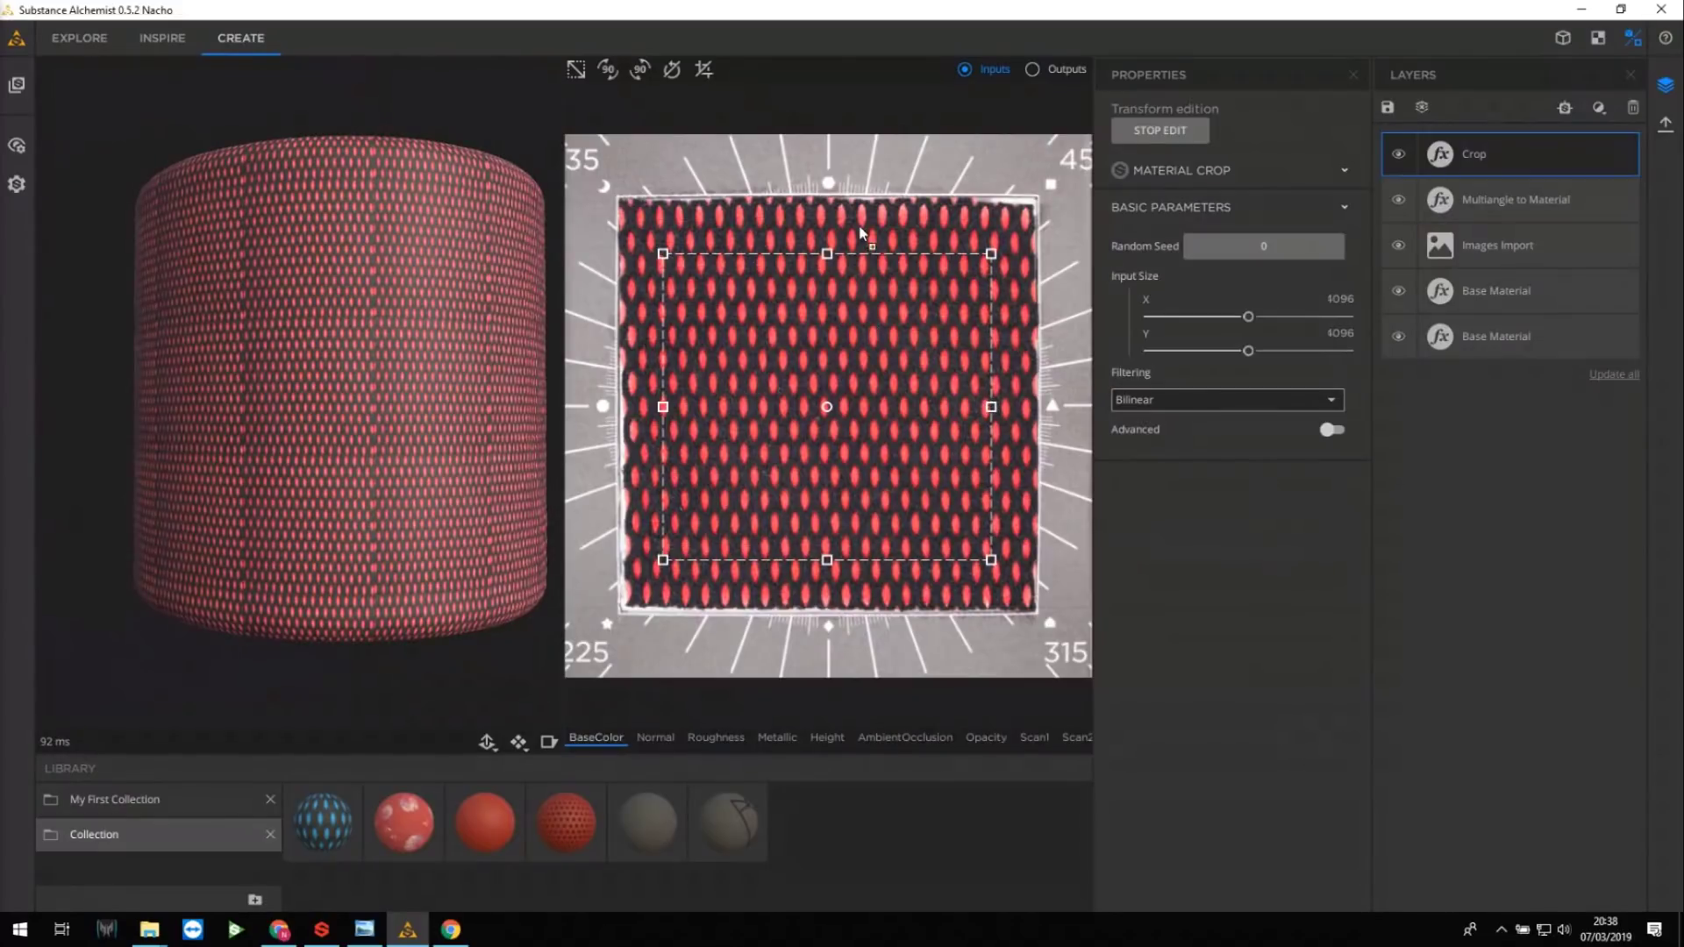
{"action": "left_click", "coordinate": [1032, 73]}
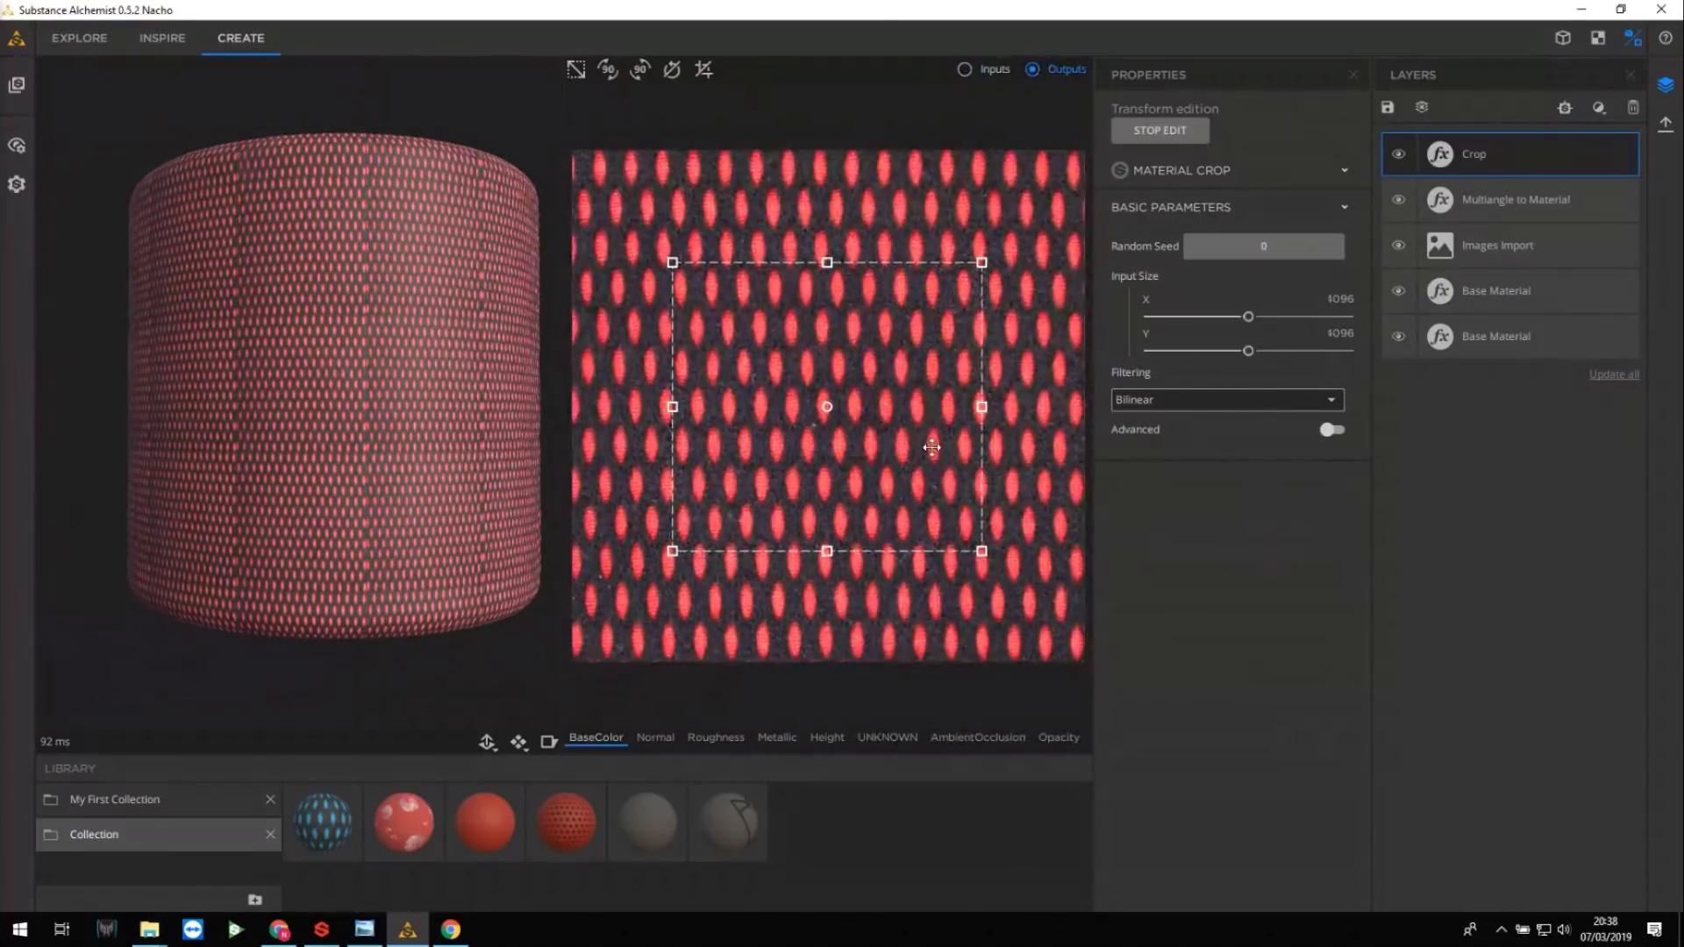
Add an Equalizer filter above the Crop layer and check the fabric's evenness and seams on the cylinder.
{"action": "left_click", "coordinate": [1599, 107]}
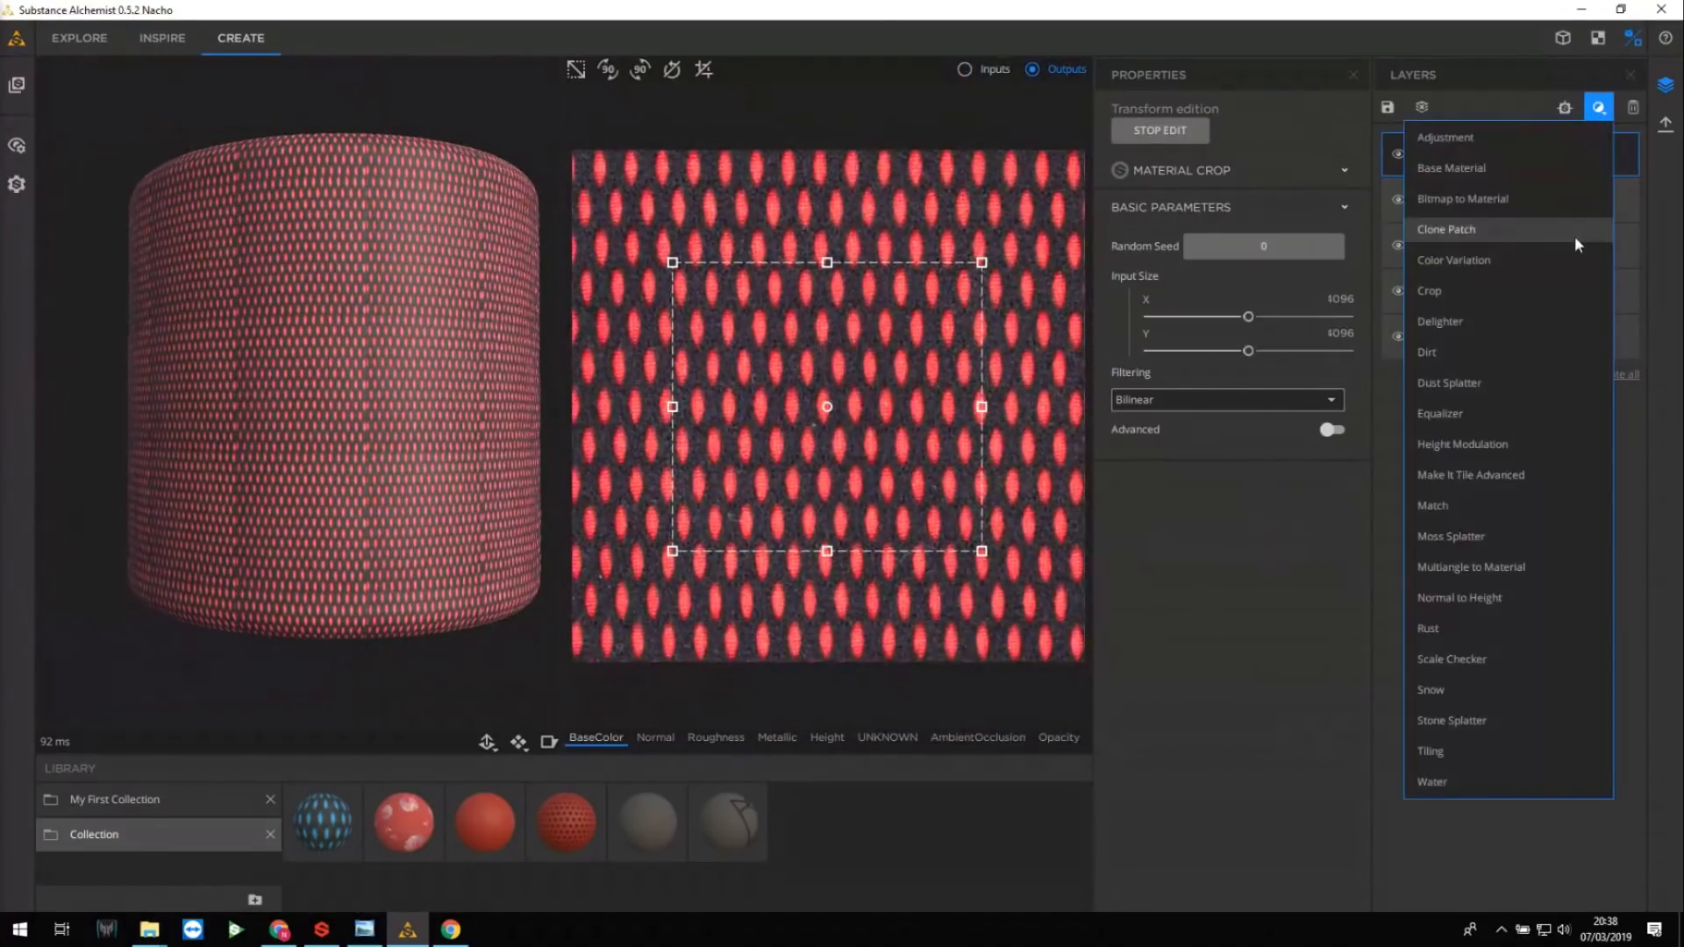
{"action": "left_click", "coordinate": [1414, 428]}
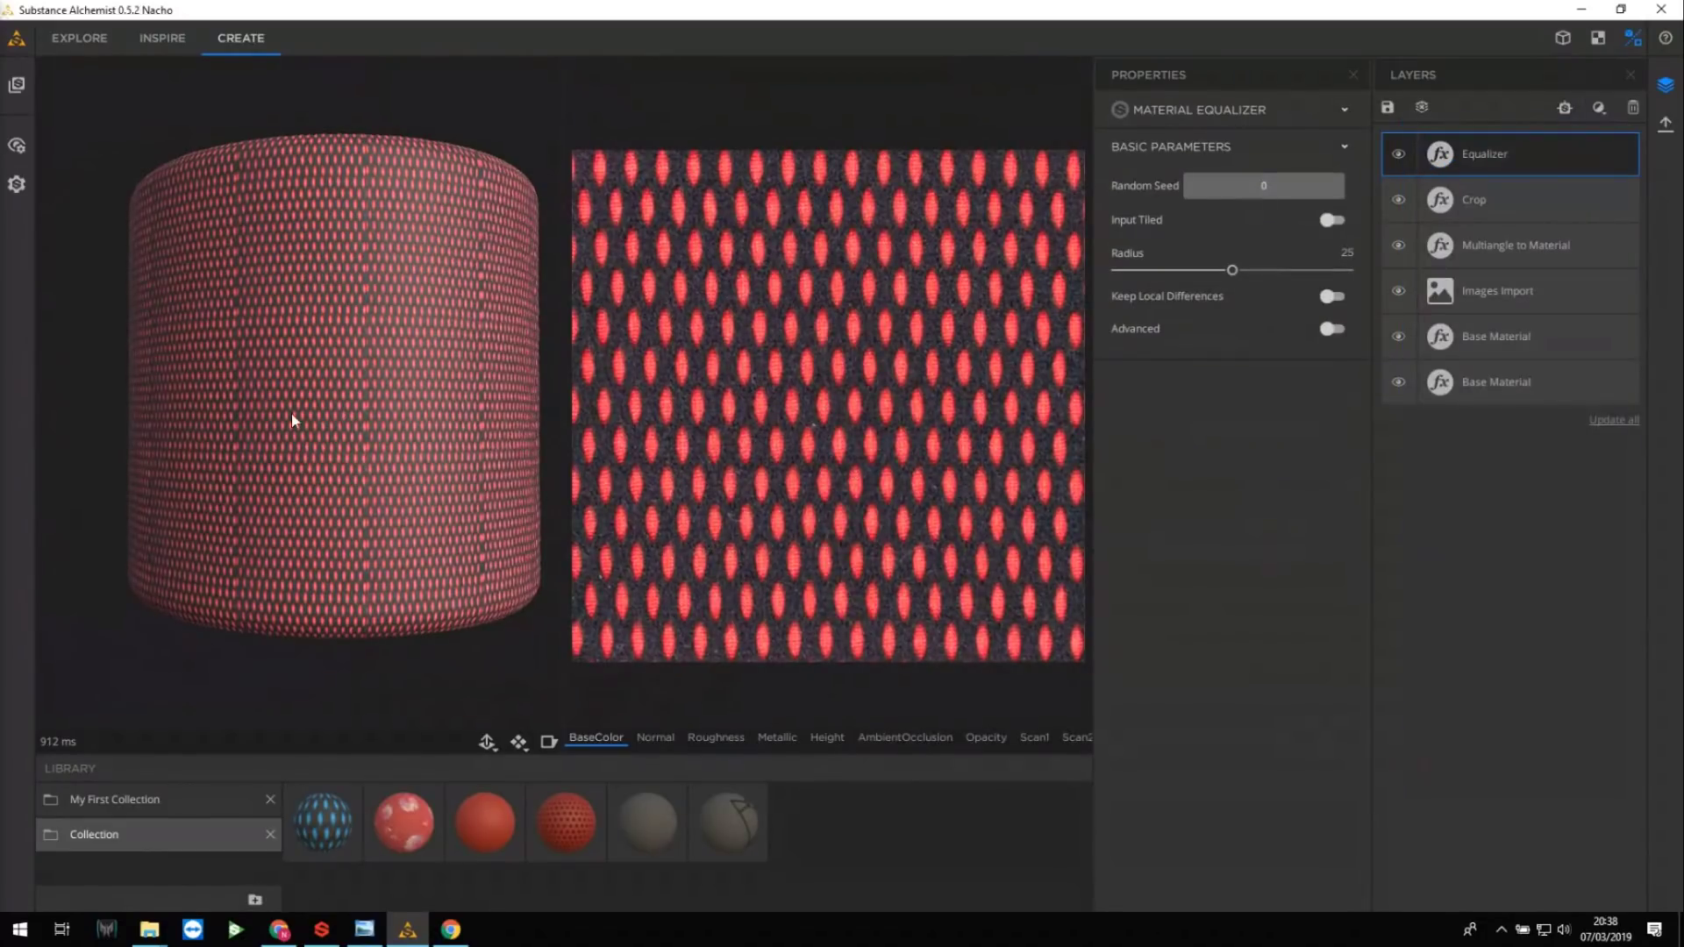
{"action": "scroll", "coordinate": [291, 414], "scroll_direction": "up", "scroll_amount": 3}
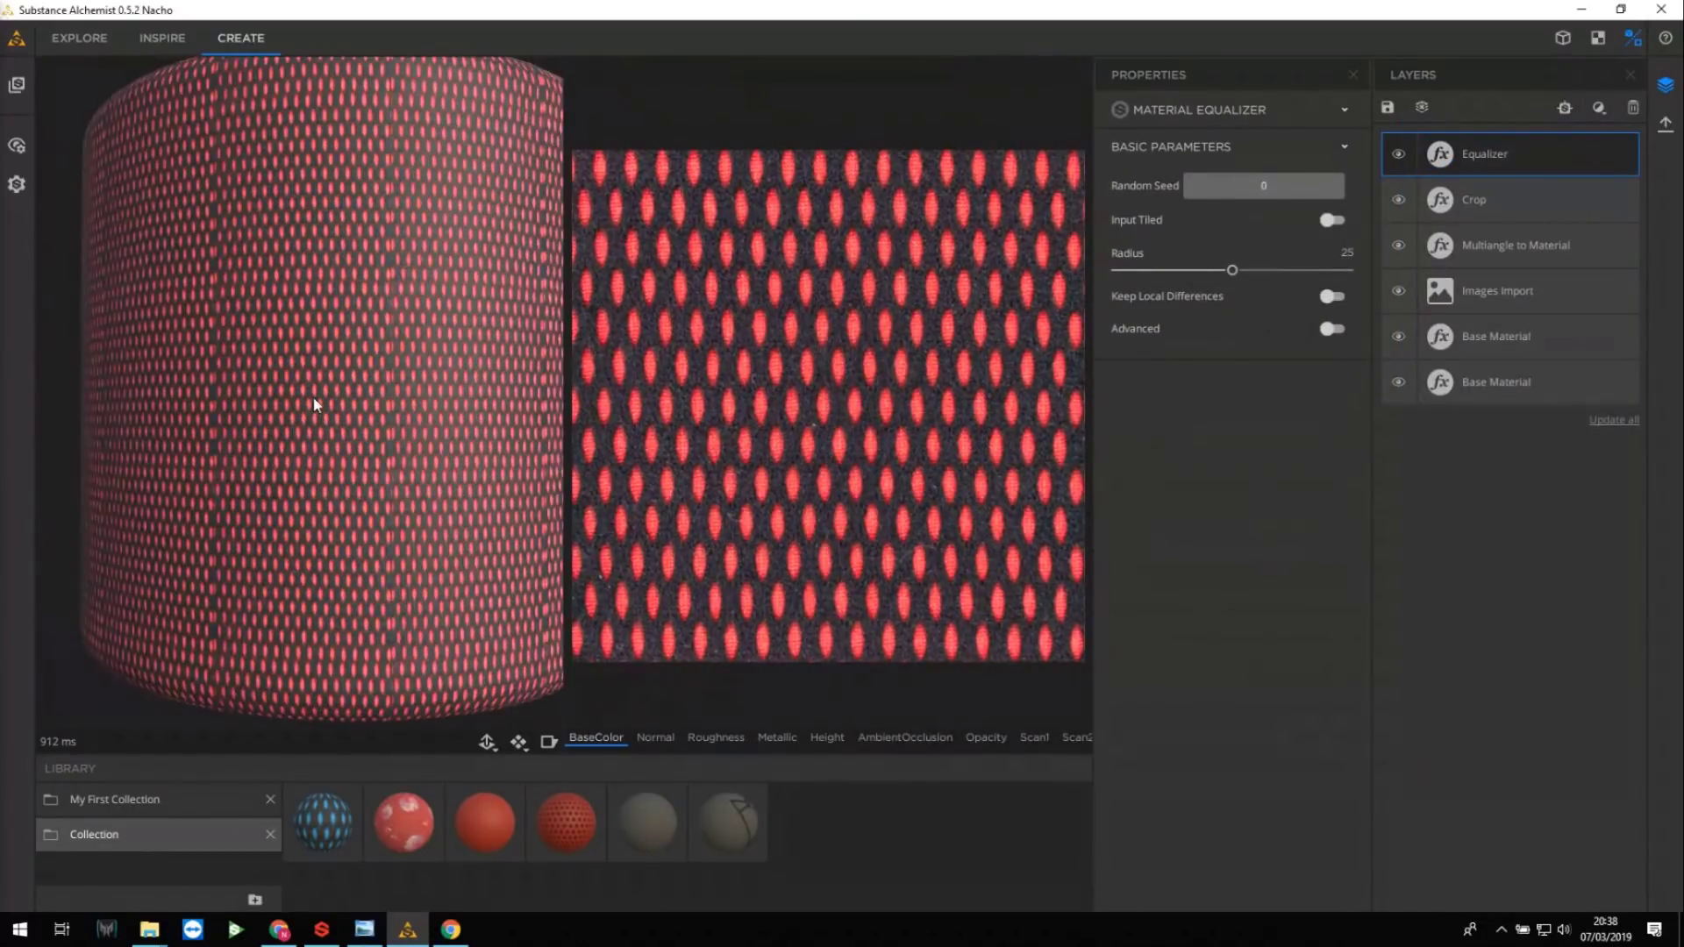
{"action": "left_click_drag", "start_coordinate": [314, 404], "coordinate": [314, 268]}
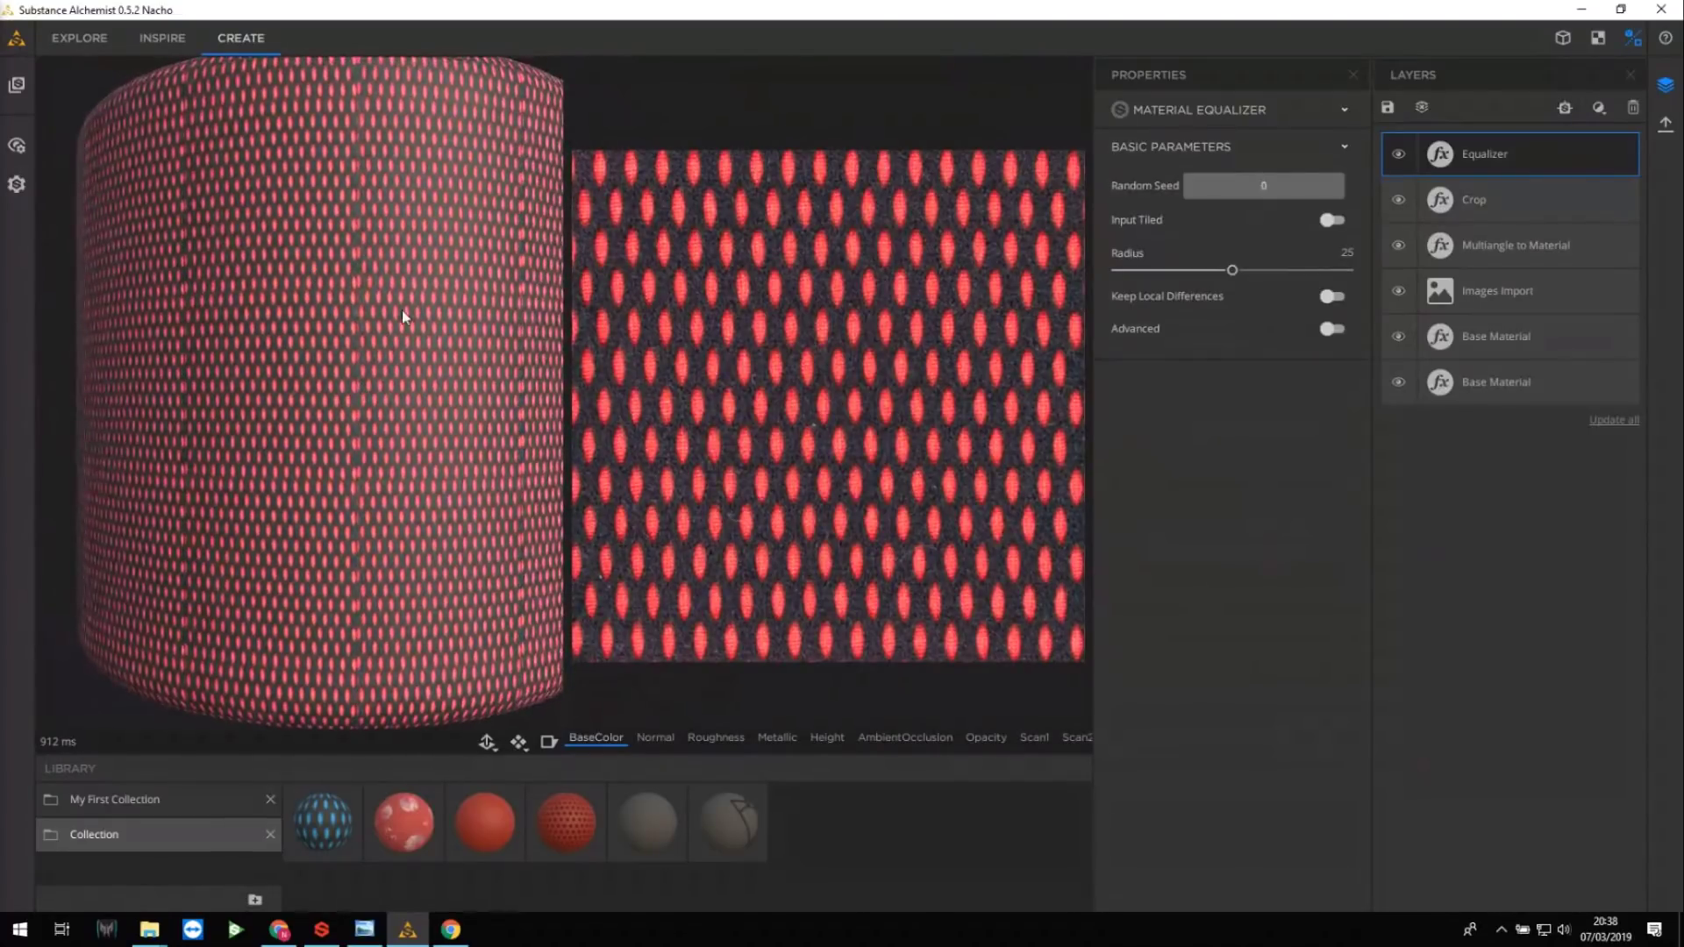
{"action": "left_click_drag", "start_coordinate": [377, 328], "coordinate": [344, 352]}
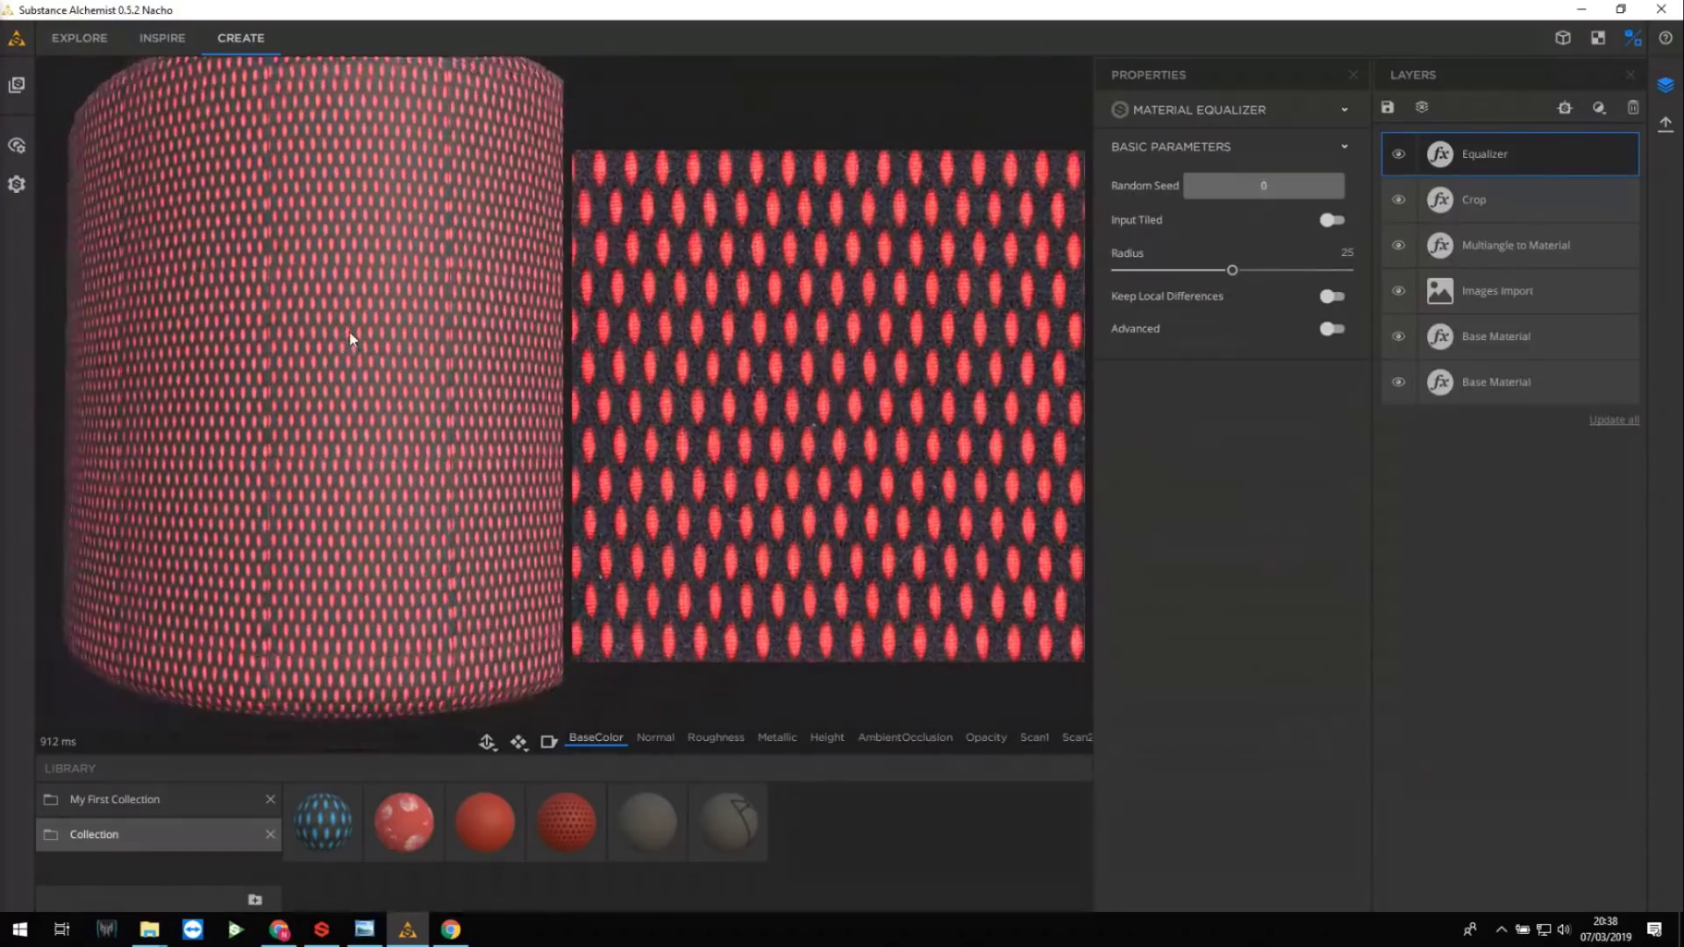
Add a Tiling filter above the Equalizer layer and set its edge detection threshold to 0.05.
{"action": "left_click", "coordinate": [1599, 108]}
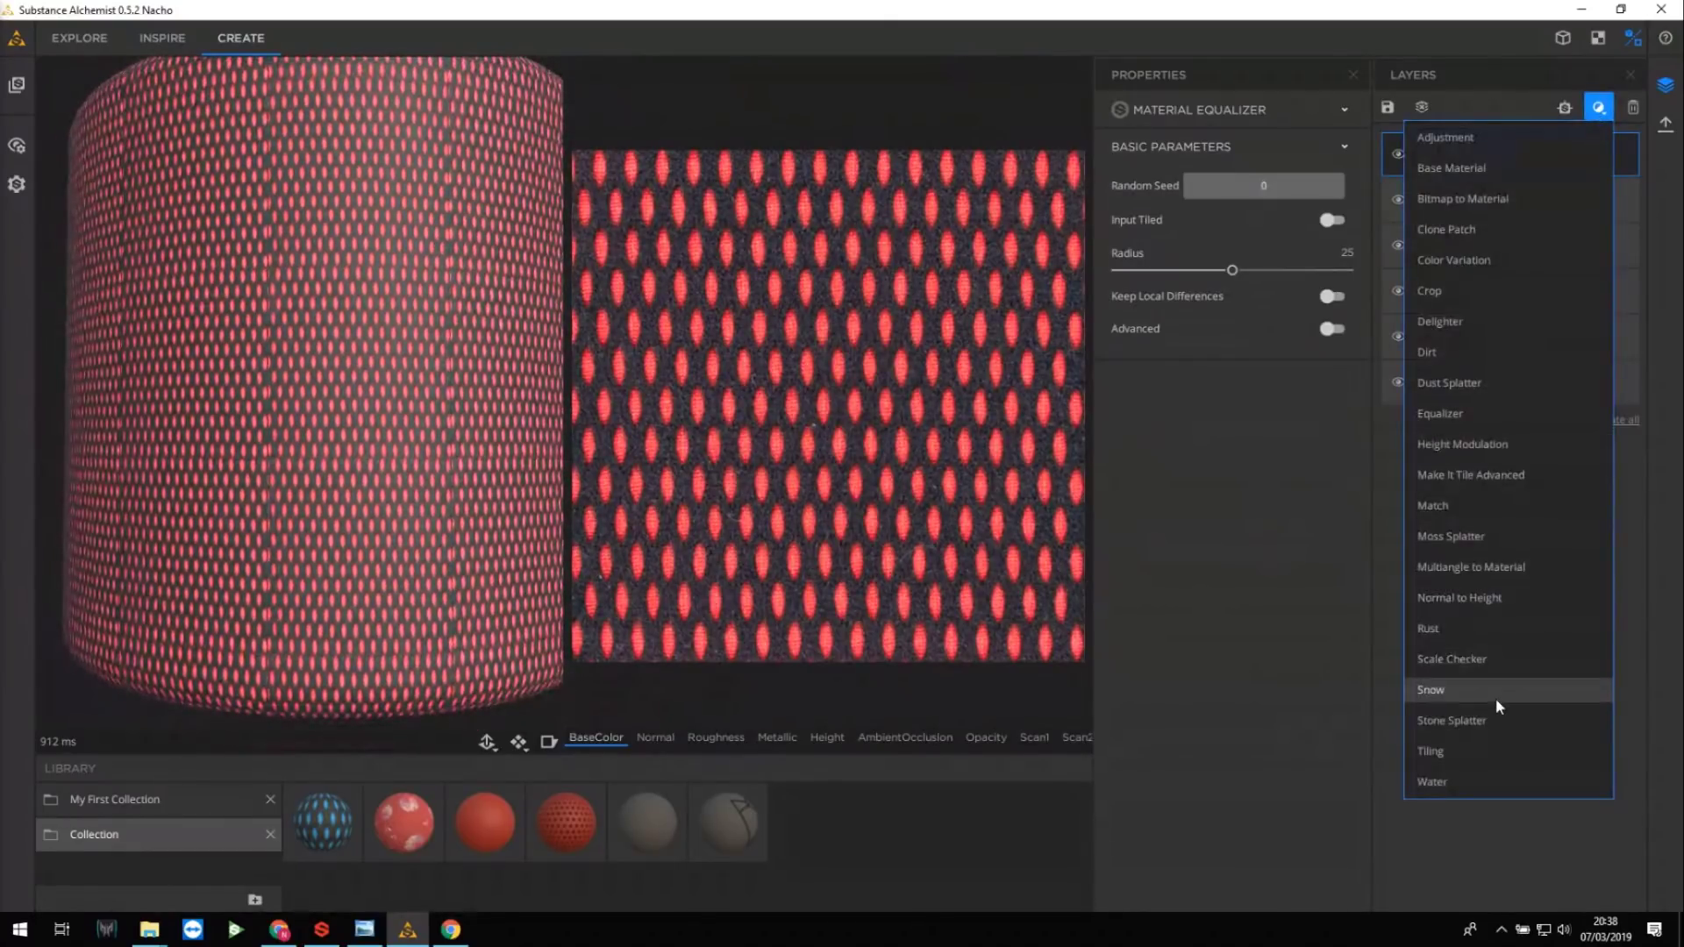
{"action": "left_click", "coordinate": [1481, 747]}
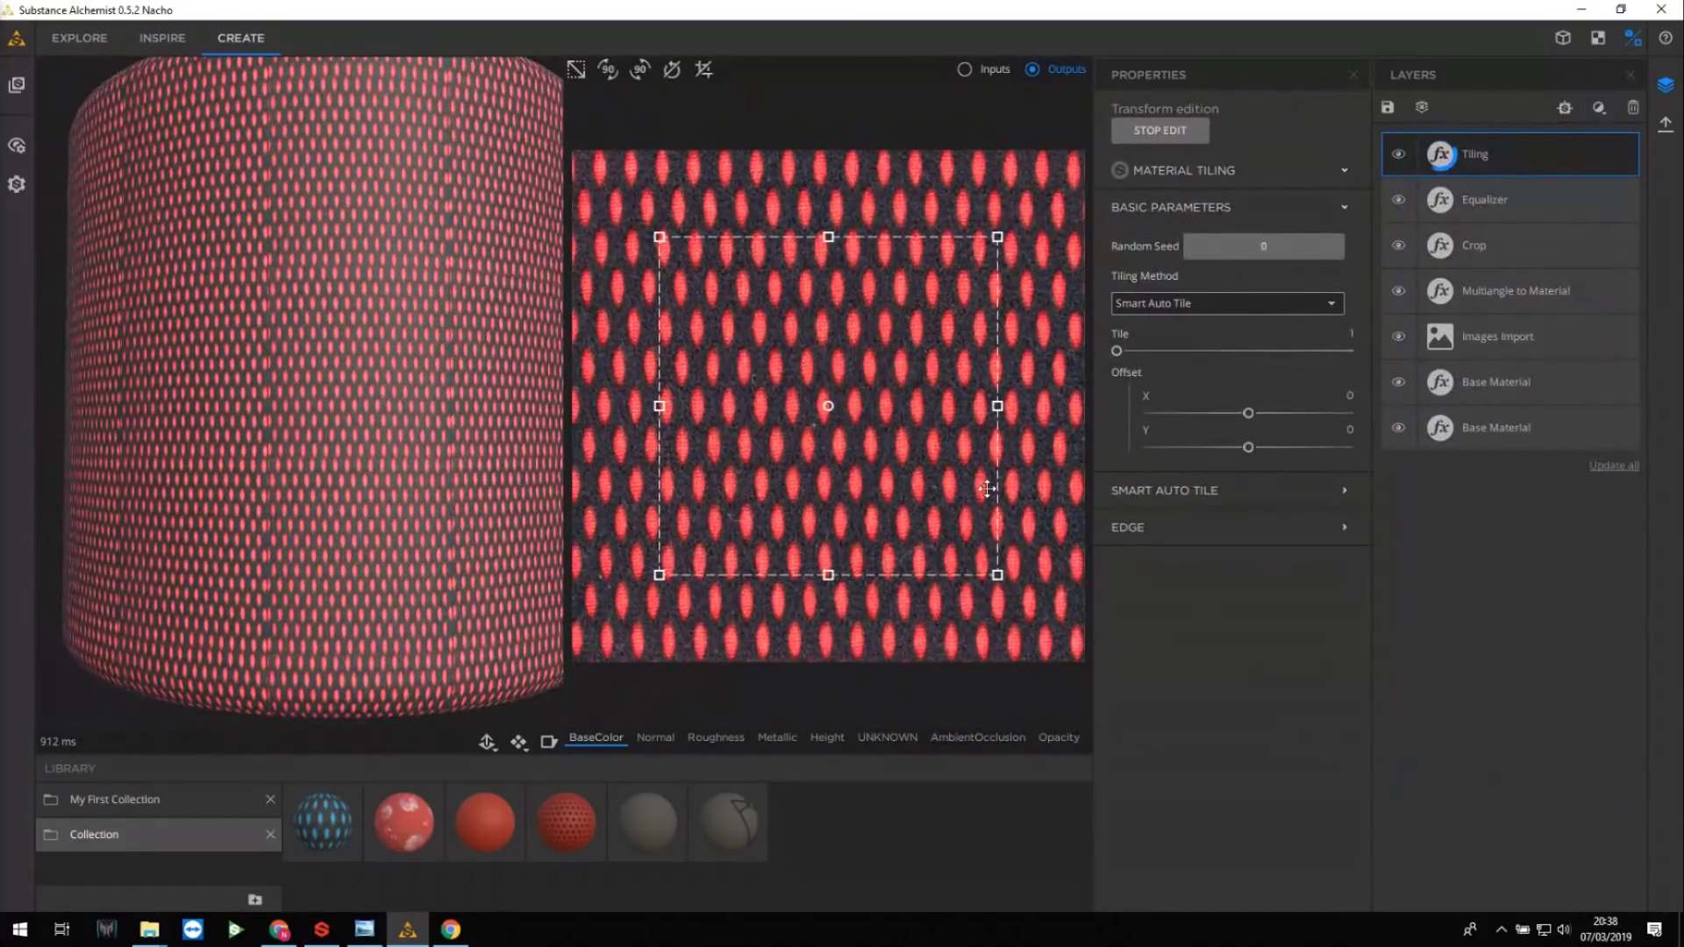
{"action": "scroll", "coordinate": [324, 407], "scroll_direction": "up", "scroll_amount": 5}
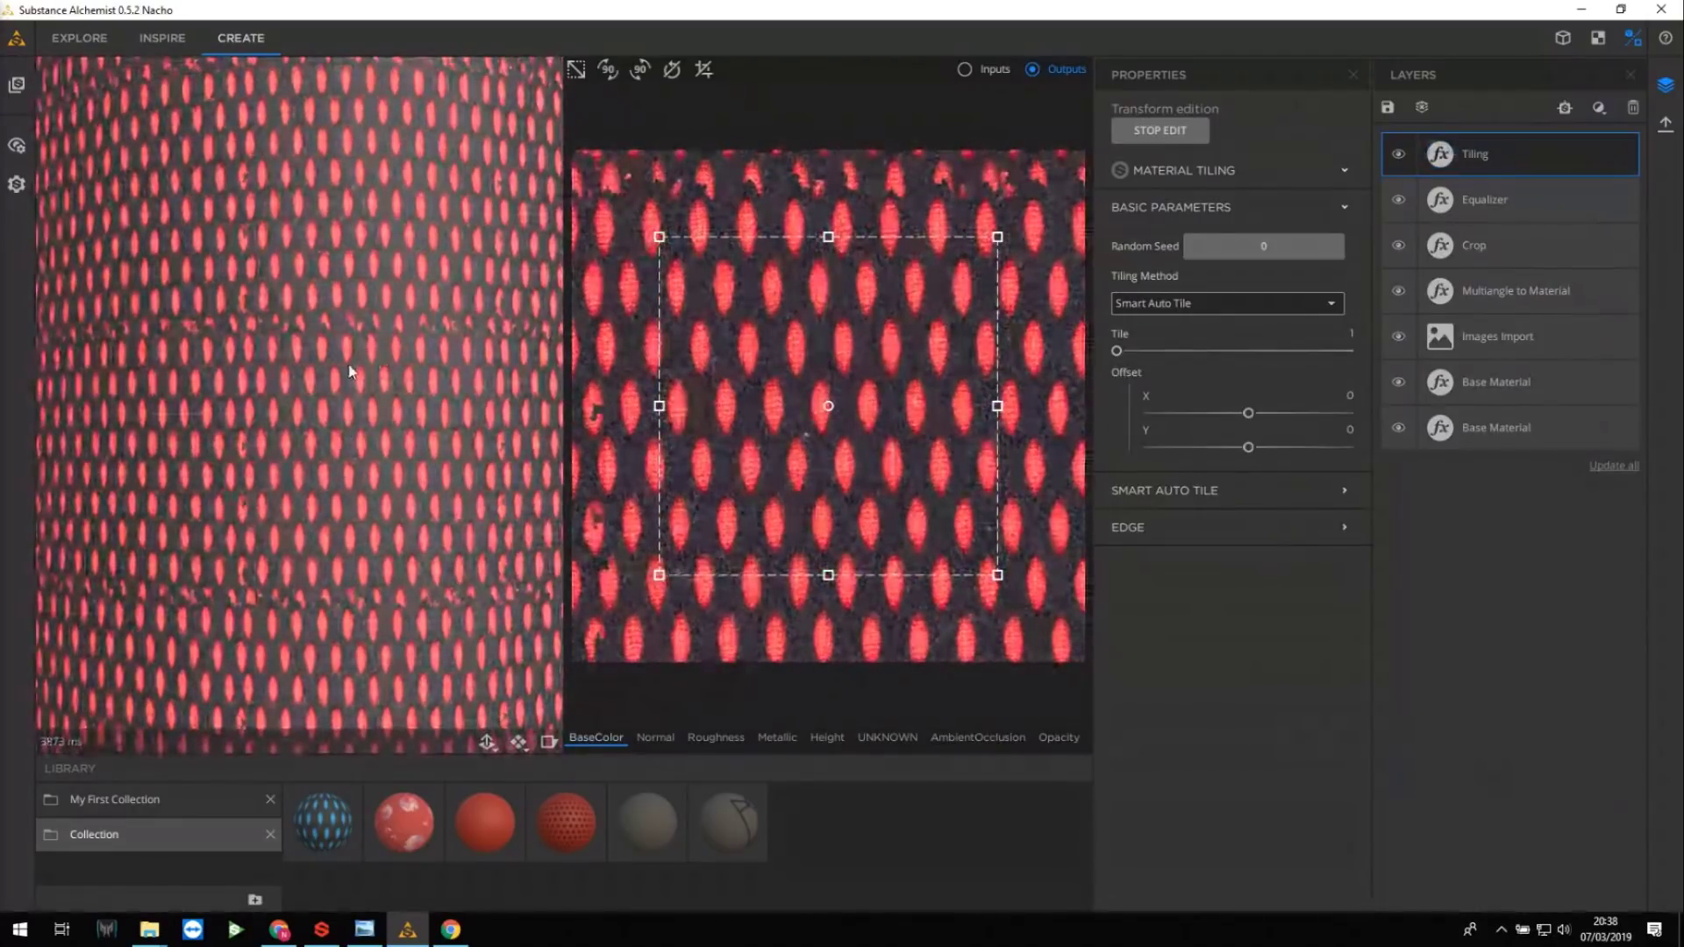
{"action": "left_click", "coordinate": [1148, 541]}
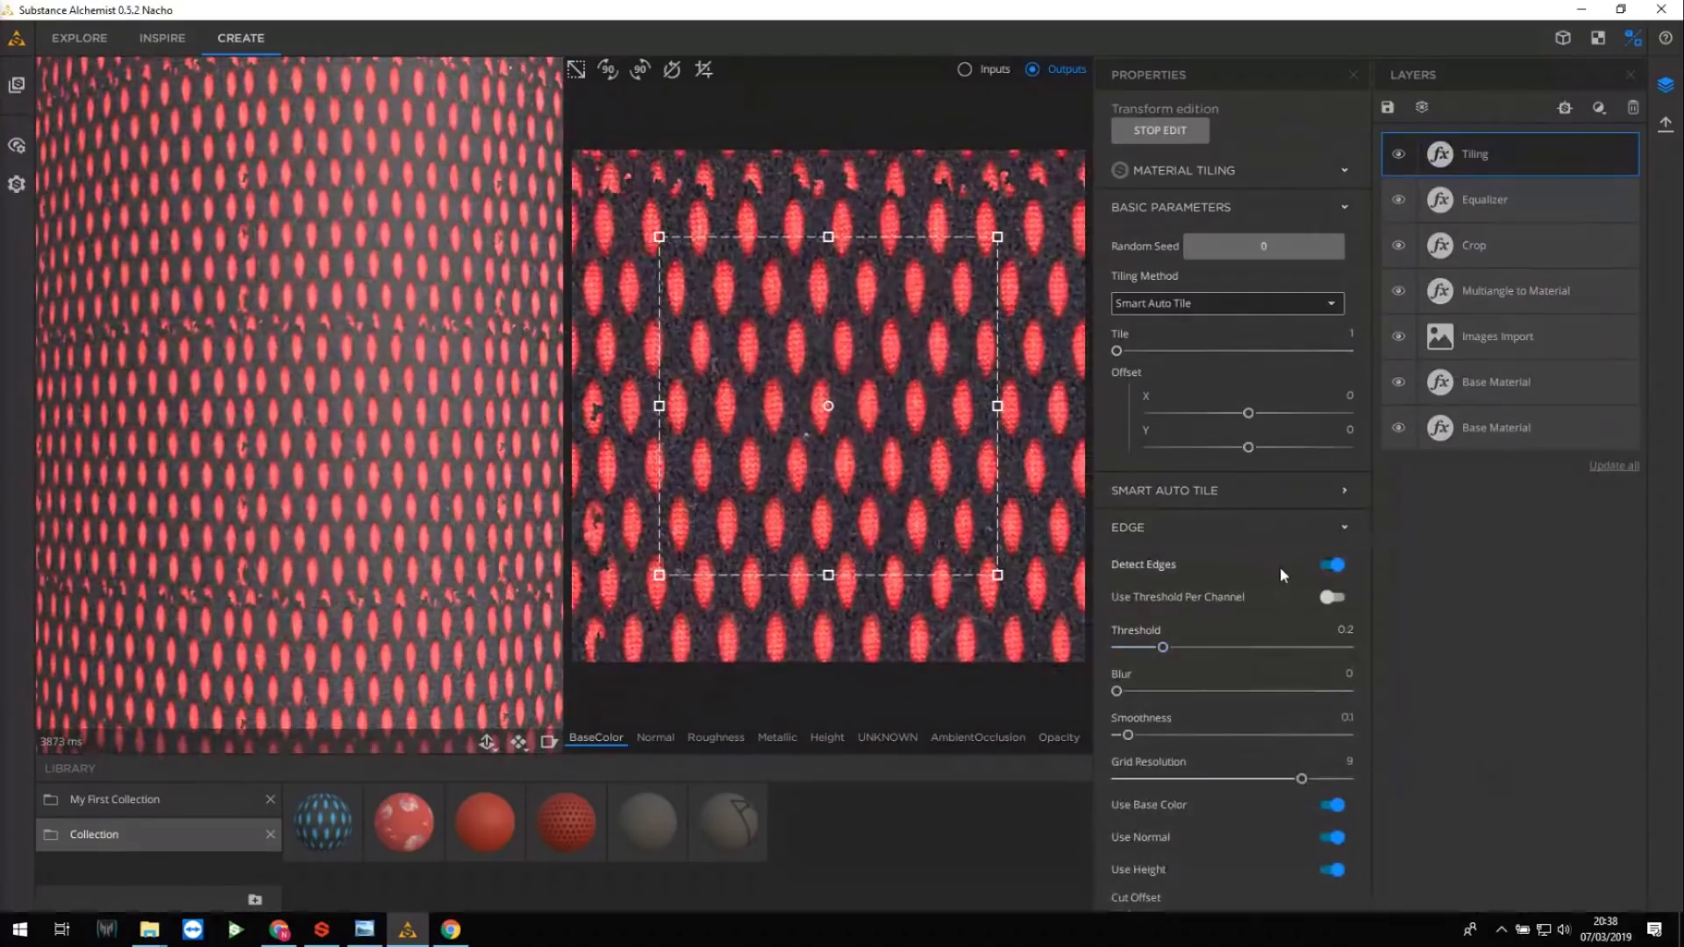
{"action": "left_click_drag", "start_coordinate": [1163, 648], "coordinate": [1129, 648]}
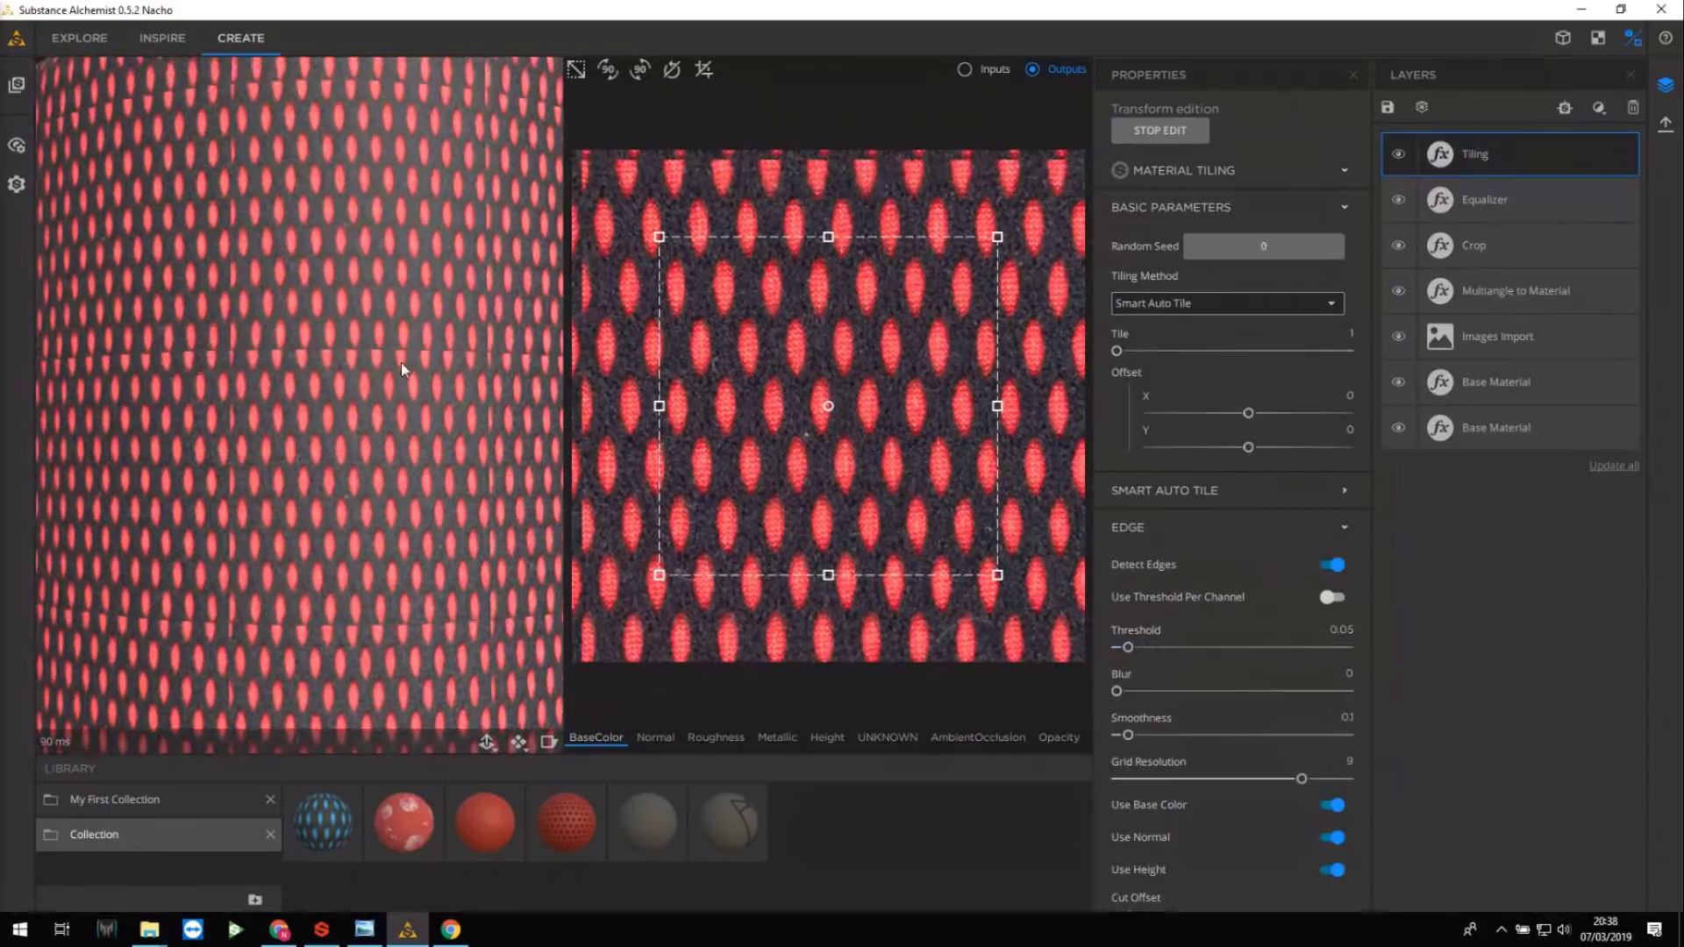
Move the left and top edges of the tiling frame inward to align the fabric pattern across its seams.
{"action": "scroll", "coordinate": [298, 363], "scroll_direction": "up", "scroll_amount": 3}
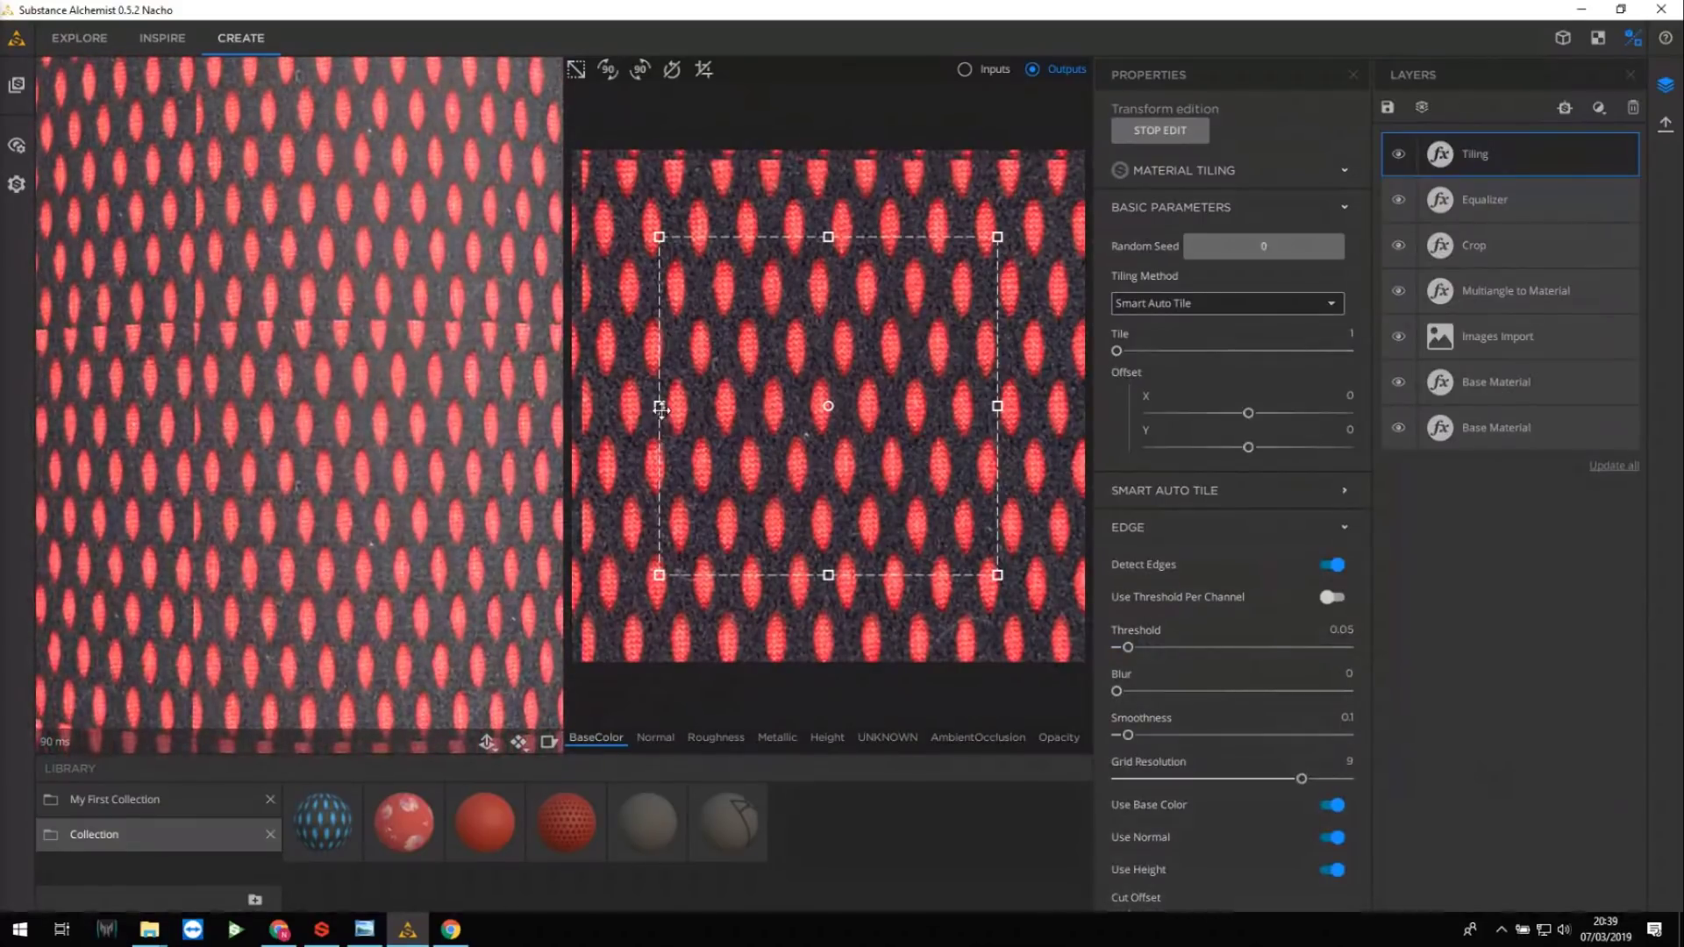
{"action": "left_click_drag", "start_coordinate": [658, 407], "coordinate": [681, 404]}
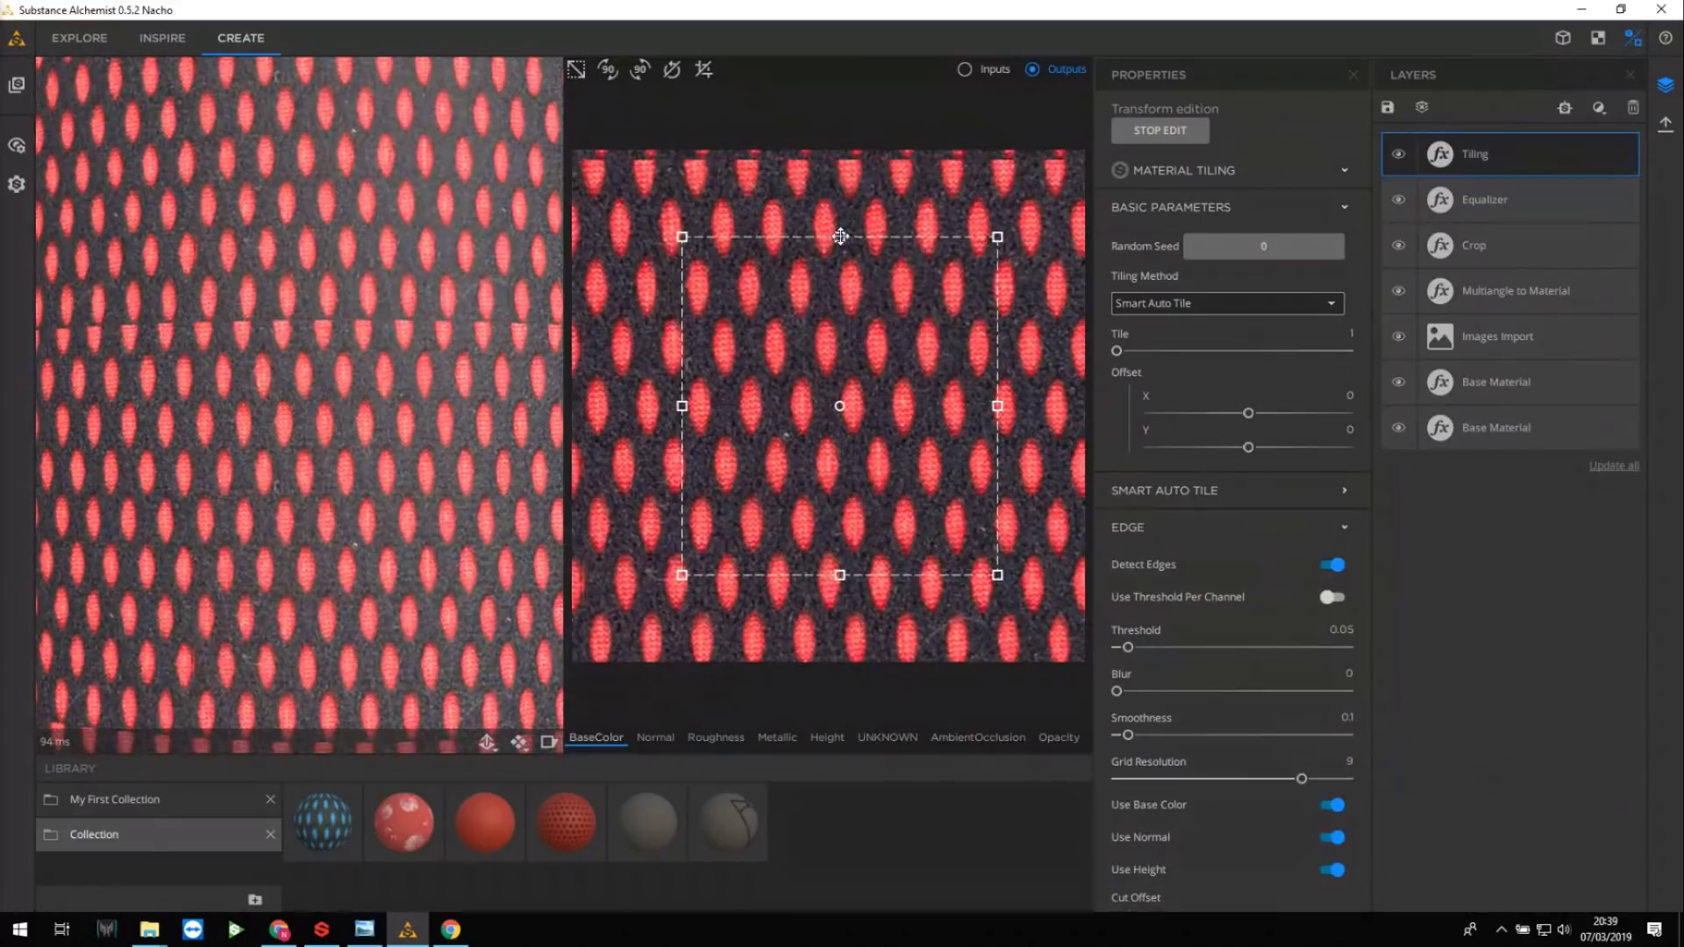
{"action": "left_click_drag", "start_coordinate": [840, 237], "coordinate": [836, 262]}
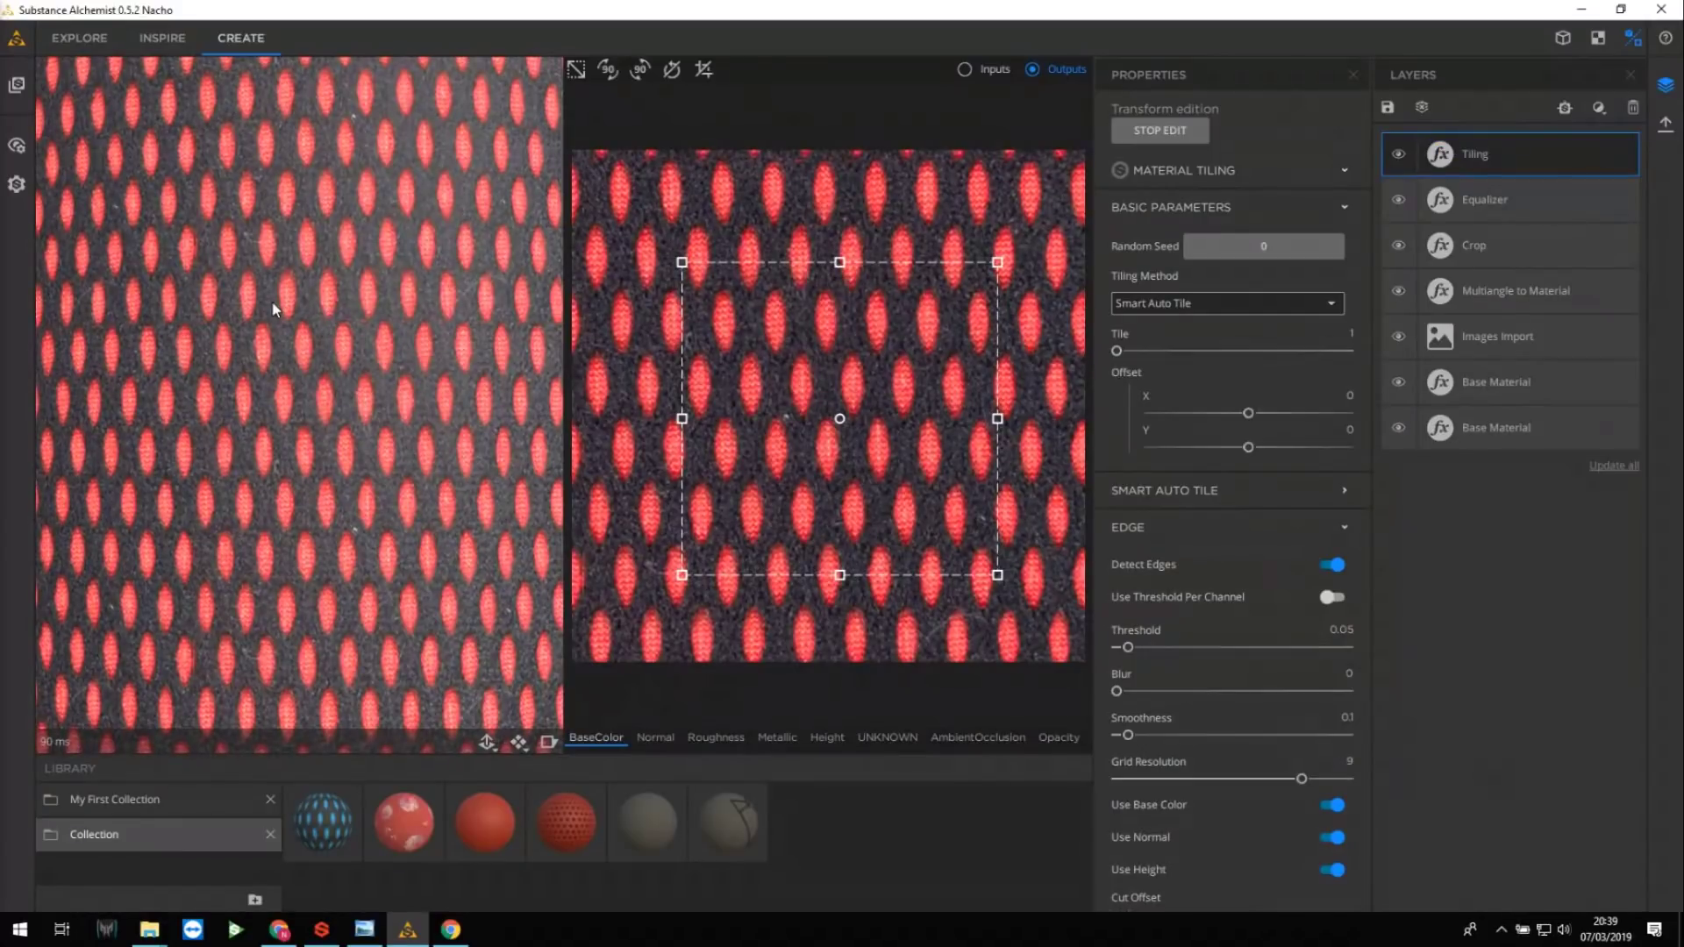
{"action": "scroll", "coordinate": [295, 306], "scroll_direction": "down", "scroll_amount": 3}
{"action": "scroll", "coordinate": [298, 312], "scroll_direction": "down", "scroll_amount": 3}
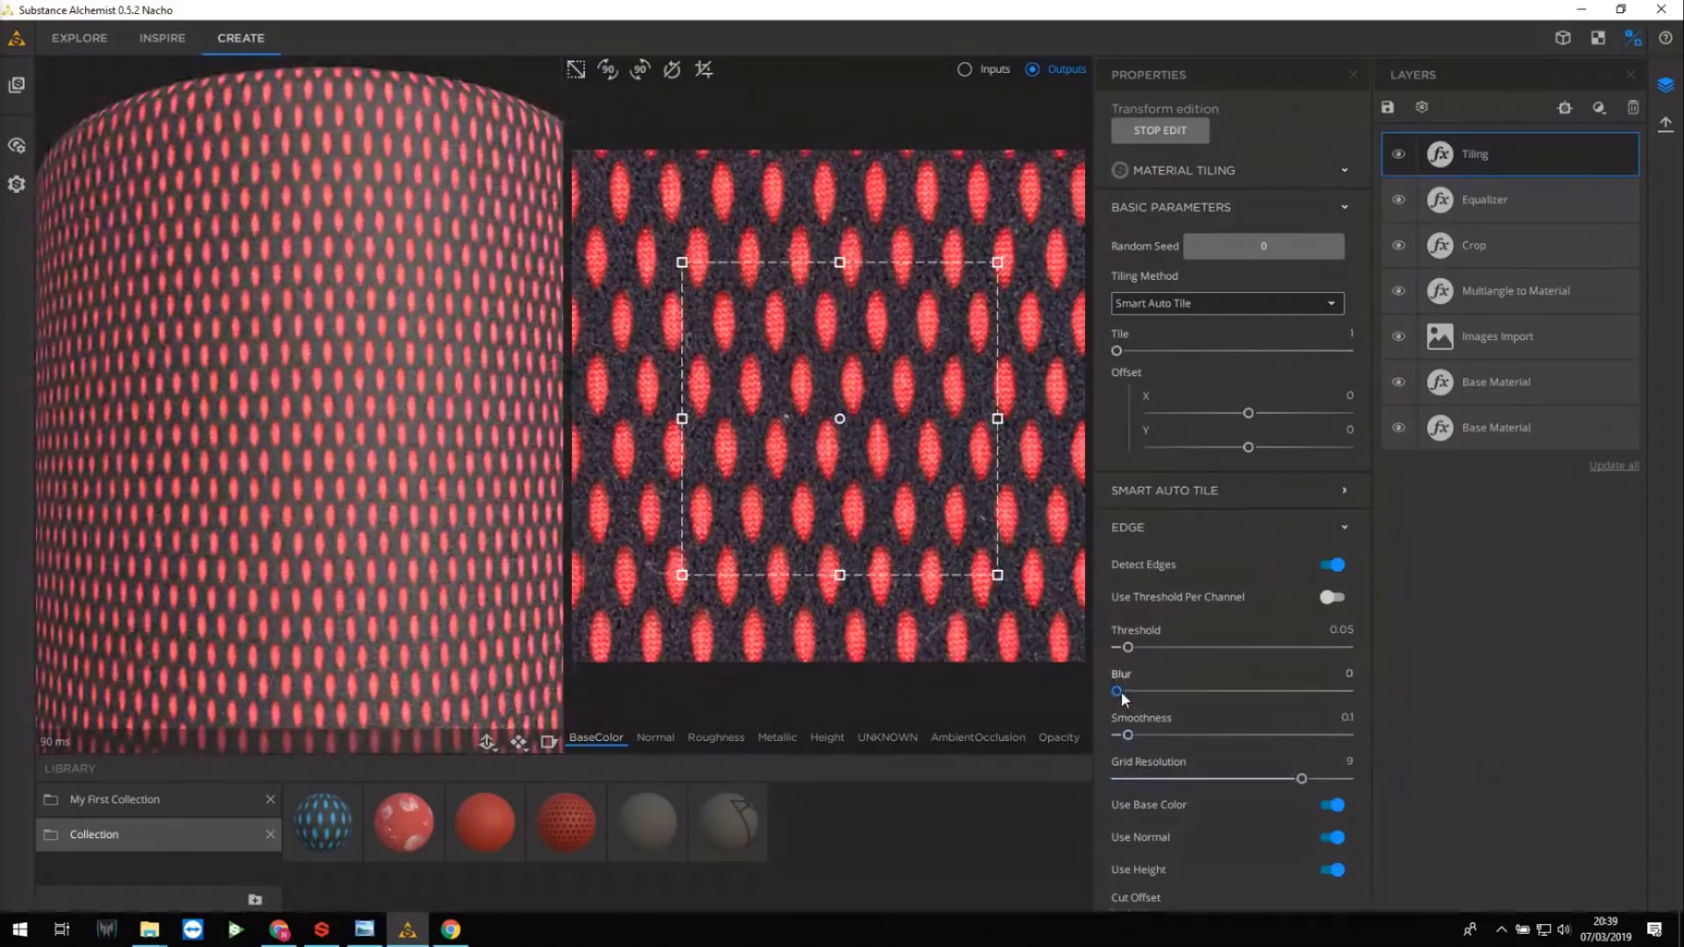
Set the Tiling filter's edge blur to 0.37 and show only the 3D view.
{"action": "left_click_drag", "start_coordinate": [1122, 691], "coordinate": [1161, 692]}
{"action": "scroll", "coordinate": [466, 487], "scroll_direction": "down", "scroll_amount": 2}
{"action": "left_click", "coordinate": [1563, 38]}
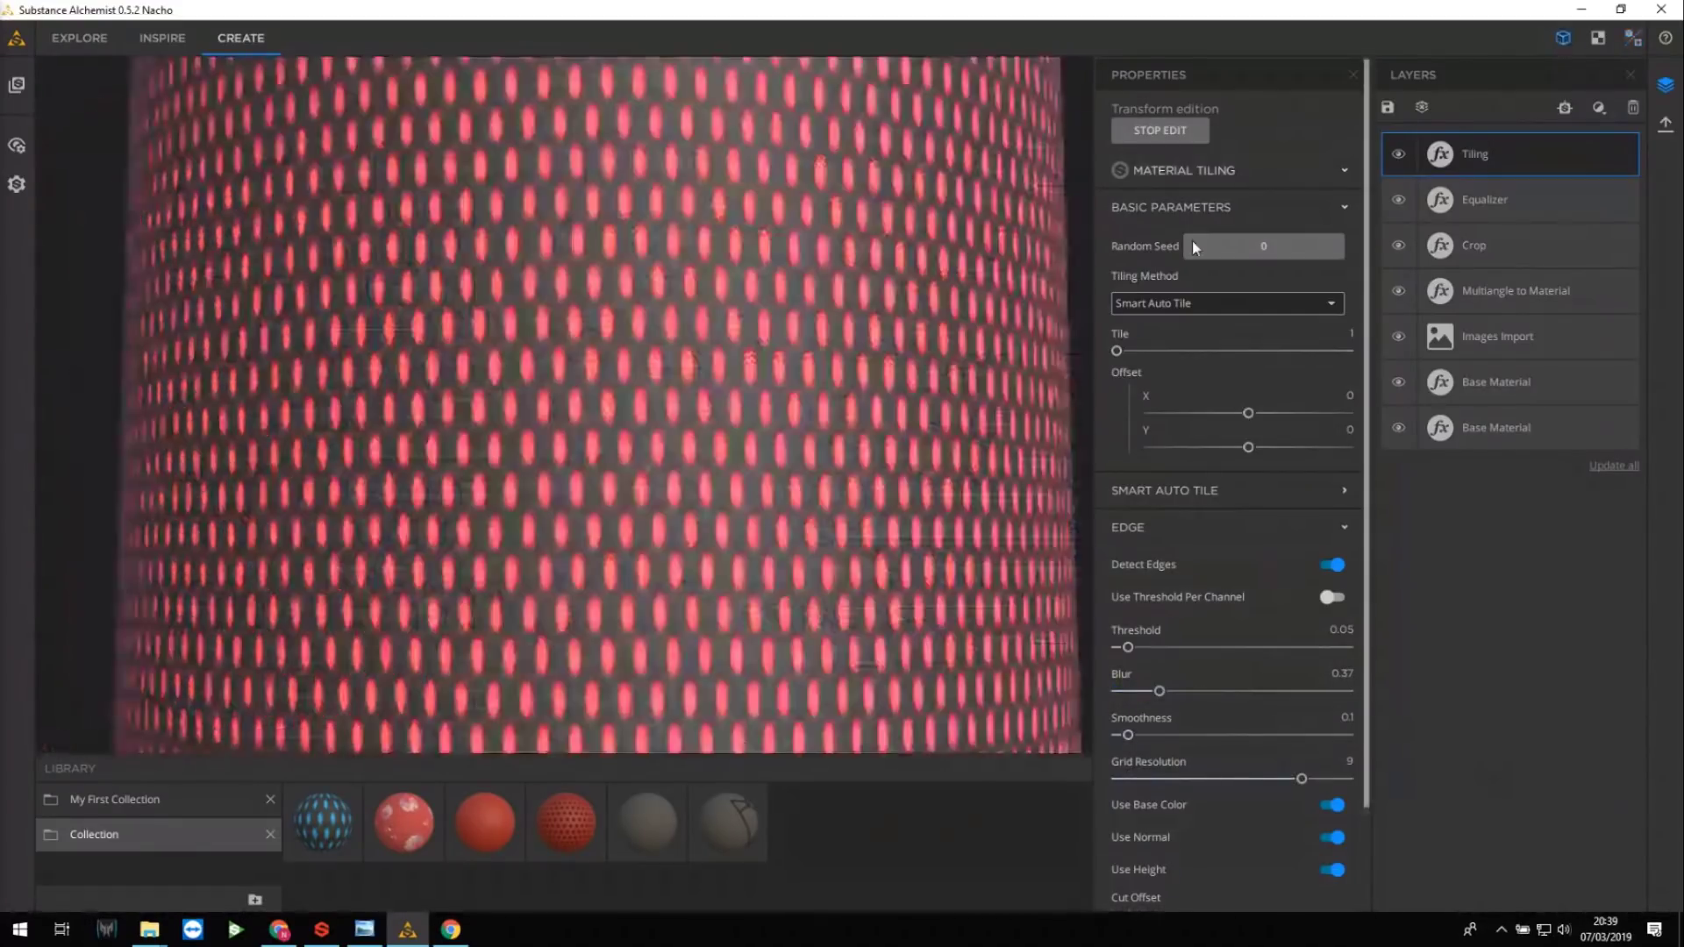
Examine the fabric pattern's tiling and seams over the whole cylinder from several angles and distances.
{"action": "scroll", "coordinate": [752, 444], "scroll_direction": "down", "scroll_amount": 3}
{"action": "left_click_drag", "start_coordinate": [646, 561], "coordinate": [623, 436]}
{"action": "scroll", "coordinate": [629, 541], "scroll_direction": "up", "scroll_amount": 2}
{"action": "scroll", "coordinate": [638, 476], "scroll_direction": "up", "scroll_amount": 2}
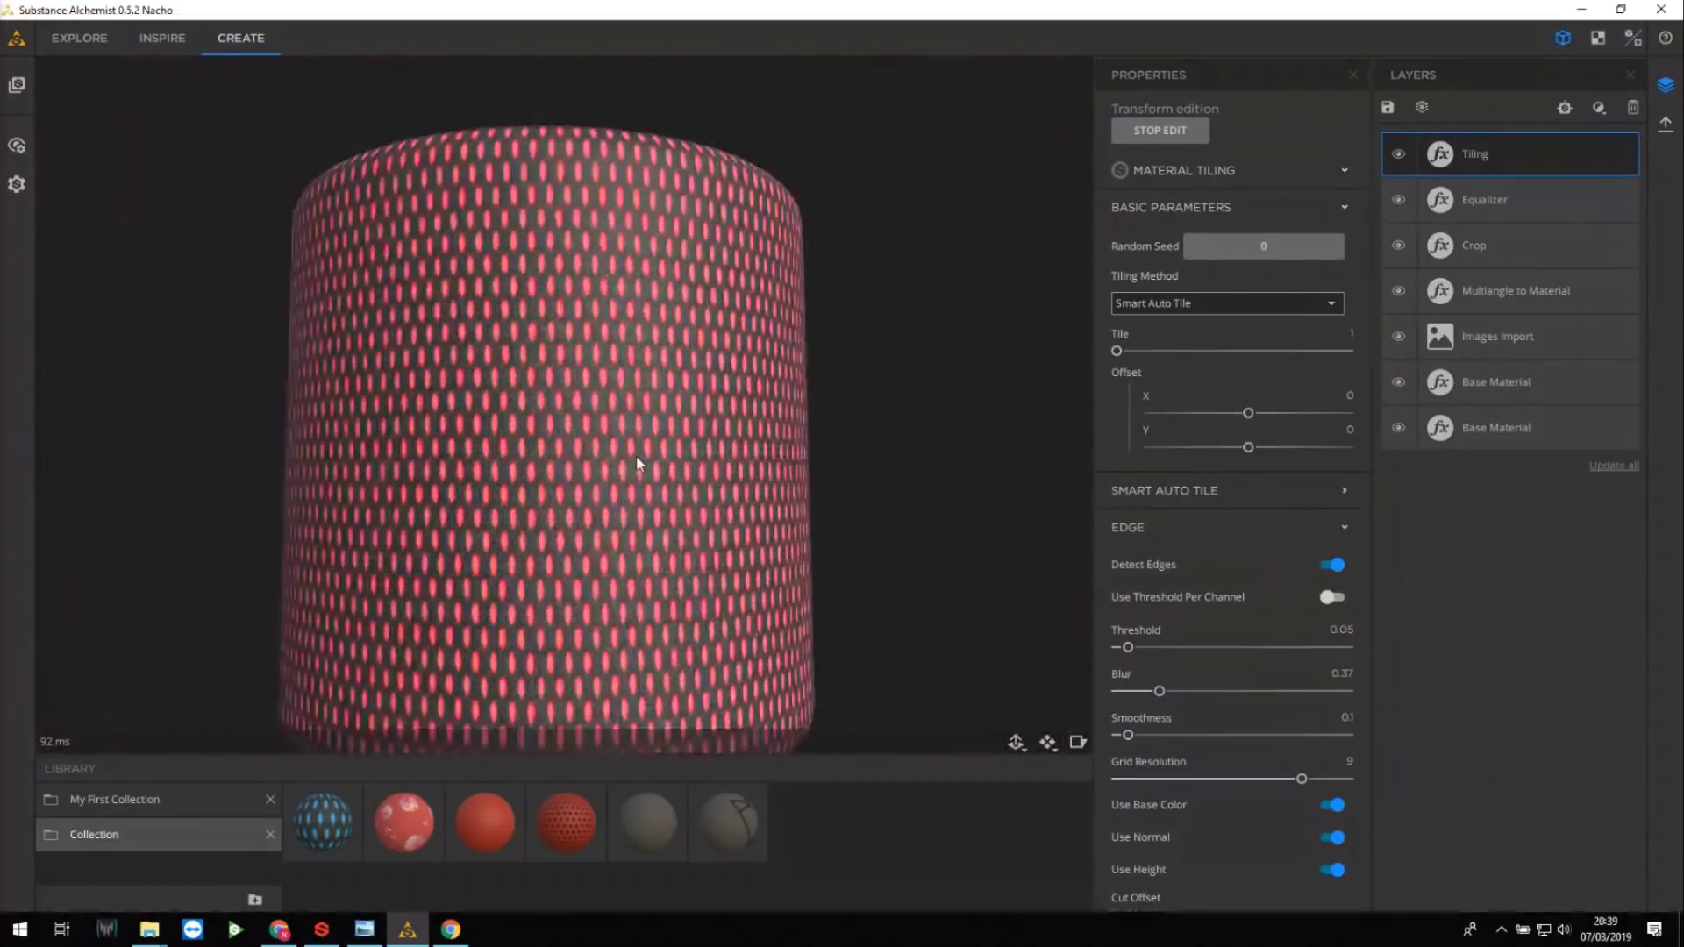
{"action": "middle_click_drag", "start_coordinate": [635, 461], "coordinate": [634, 389]}
{"action": "scroll", "coordinate": [610, 395], "scroll_direction": "down", "scroll_amount": 2}
{"action": "left_click_drag", "start_coordinate": [604, 399], "coordinate": [647, 385]}
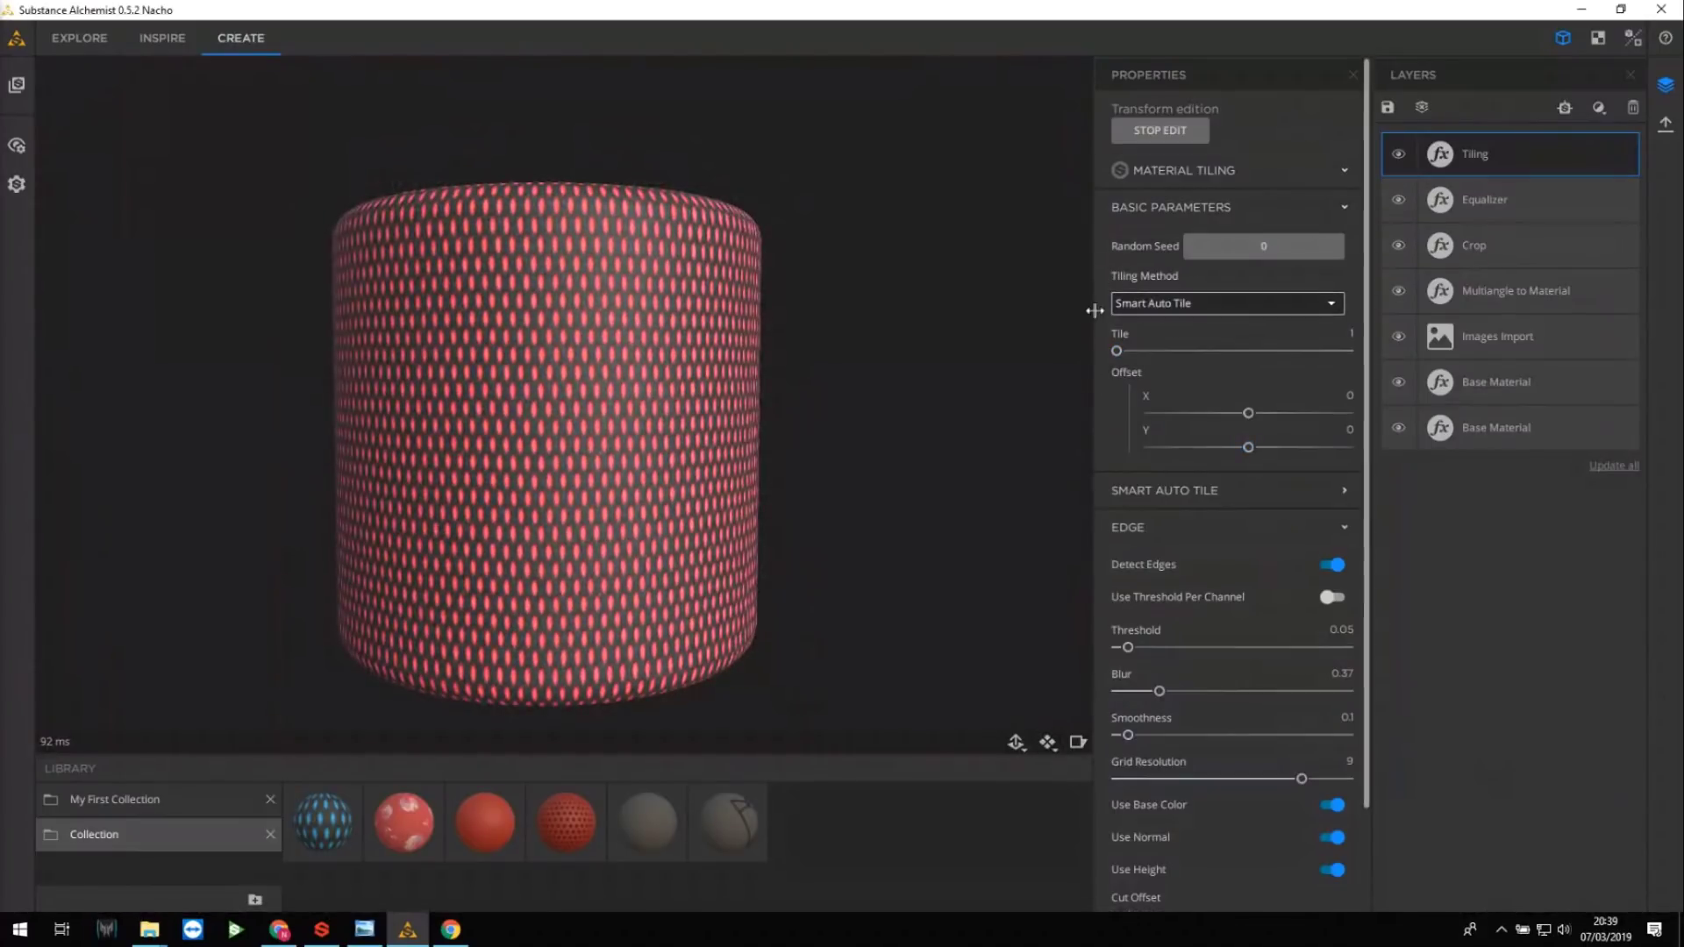
{"action": "scroll", "coordinate": [593, 489], "scroll_direction": "up", "scroll_amount": 2}
{"action": "middle_click_drag", "start_coordinate": [595, 529], "coordinate": [599, 482]}
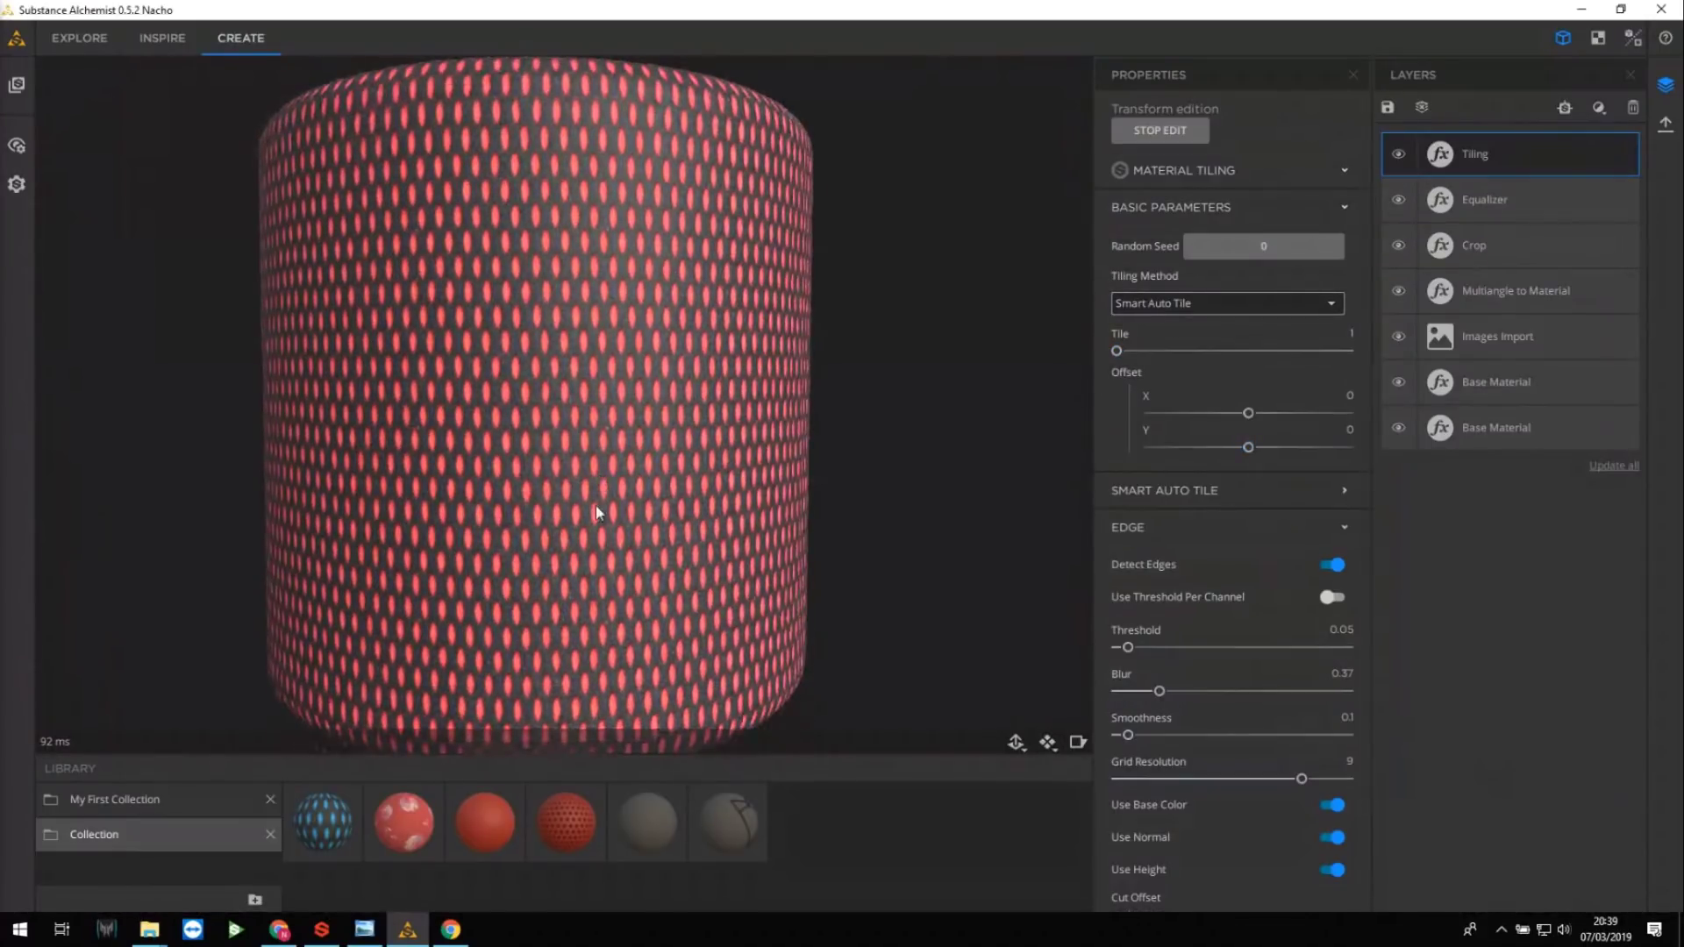
{"action": "left_click_drag", "start_coordinate": [596, 506], "coordinate": [596, 476]}
{"action": "scroll", "coordinate": [646, 346], "scroll_direction": "down", "scroll_amount": 2}
{"action": "left_click_drag", "start_coordinate": [645, 344], "coordinate": [692, 421]}
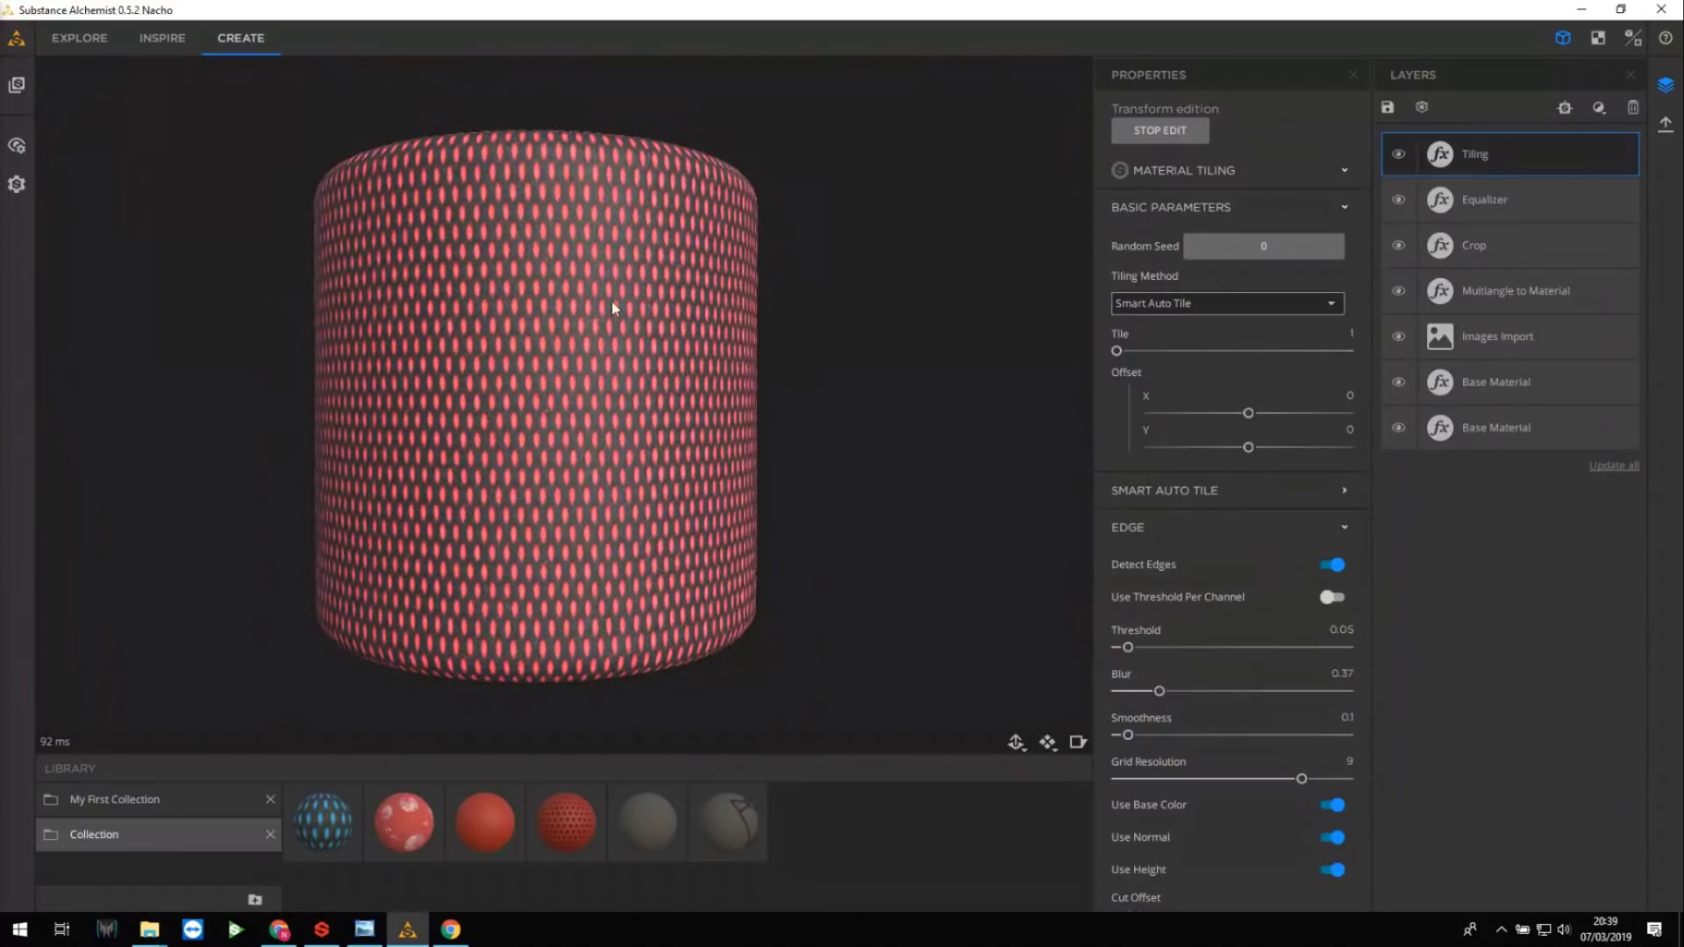
Add a Color Variation filter above the Tiling layer and set its color count to 2.
{"action": "left_click", "coordinate": [1353, 76]}
{"action": "left_click", "coordinate": [1598, 108]}
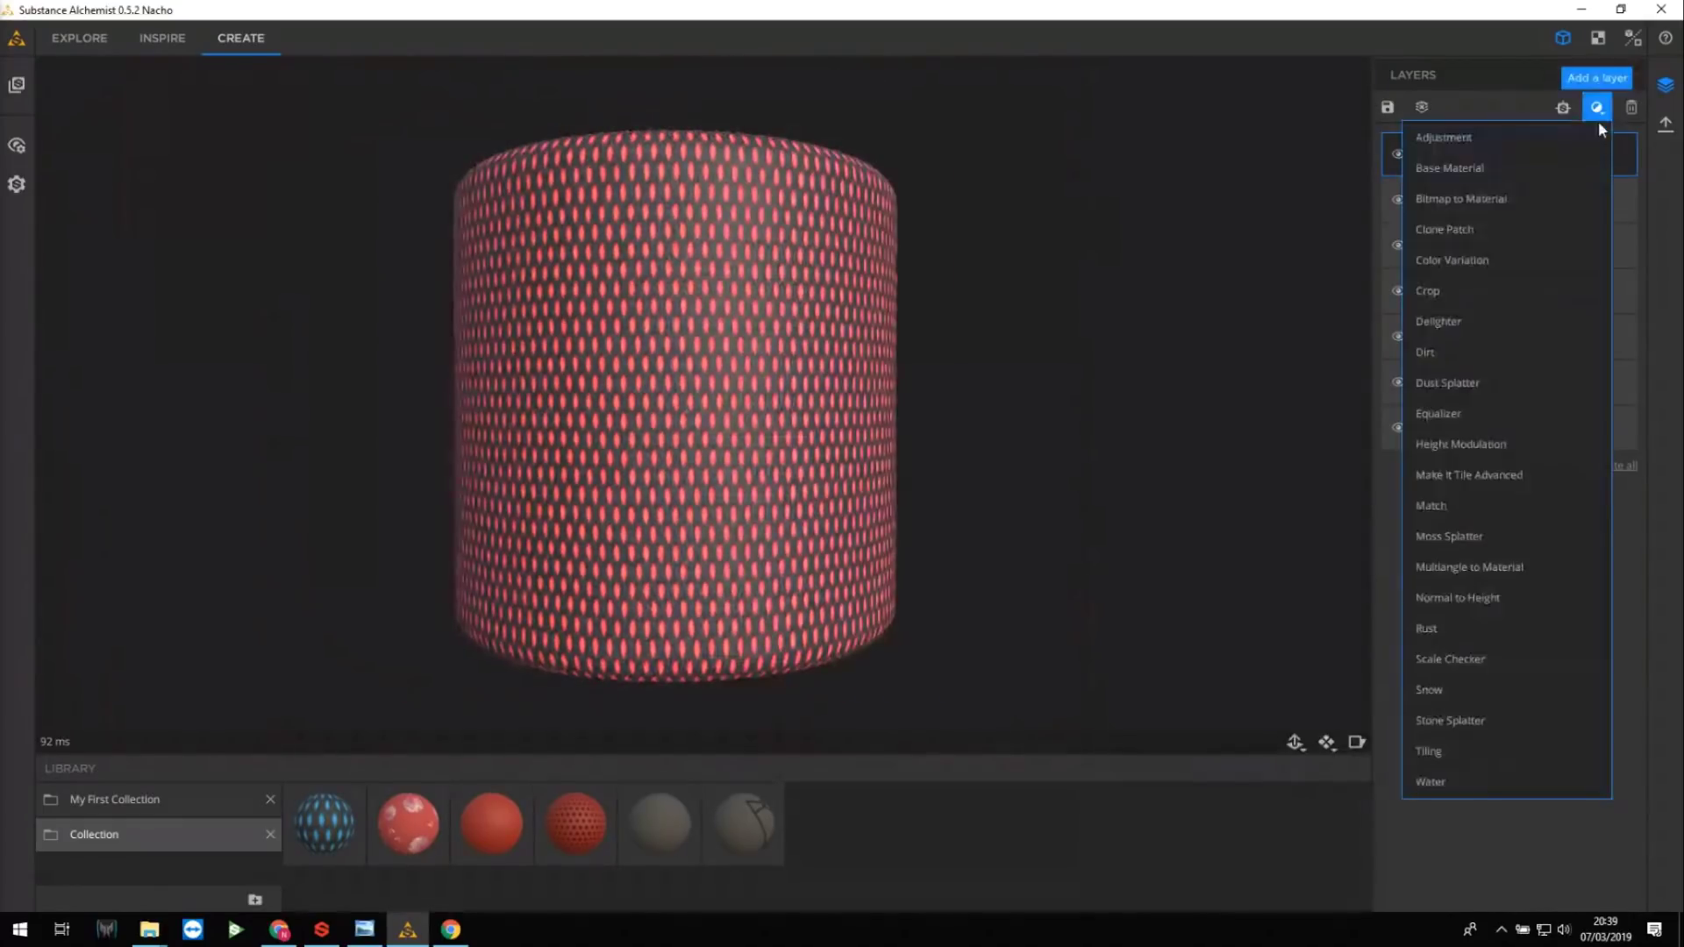
{"action": "left_click", "coordinate": [1511, 260]}
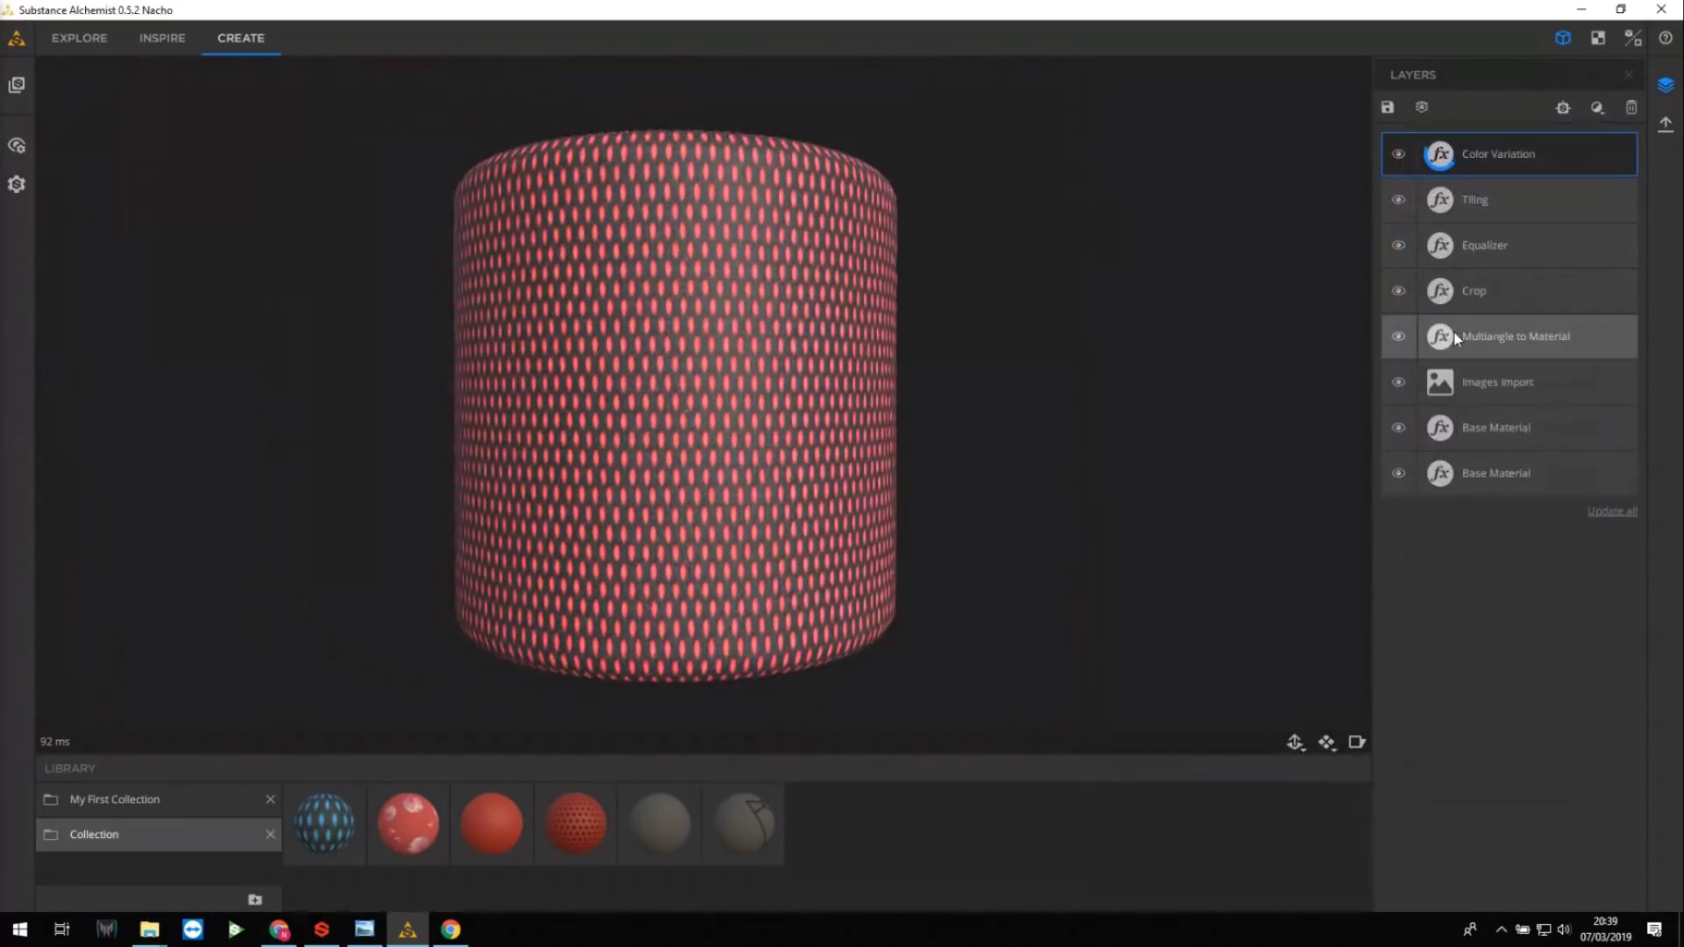
{"action": "left_click", "coordinate": [1519, 157]}
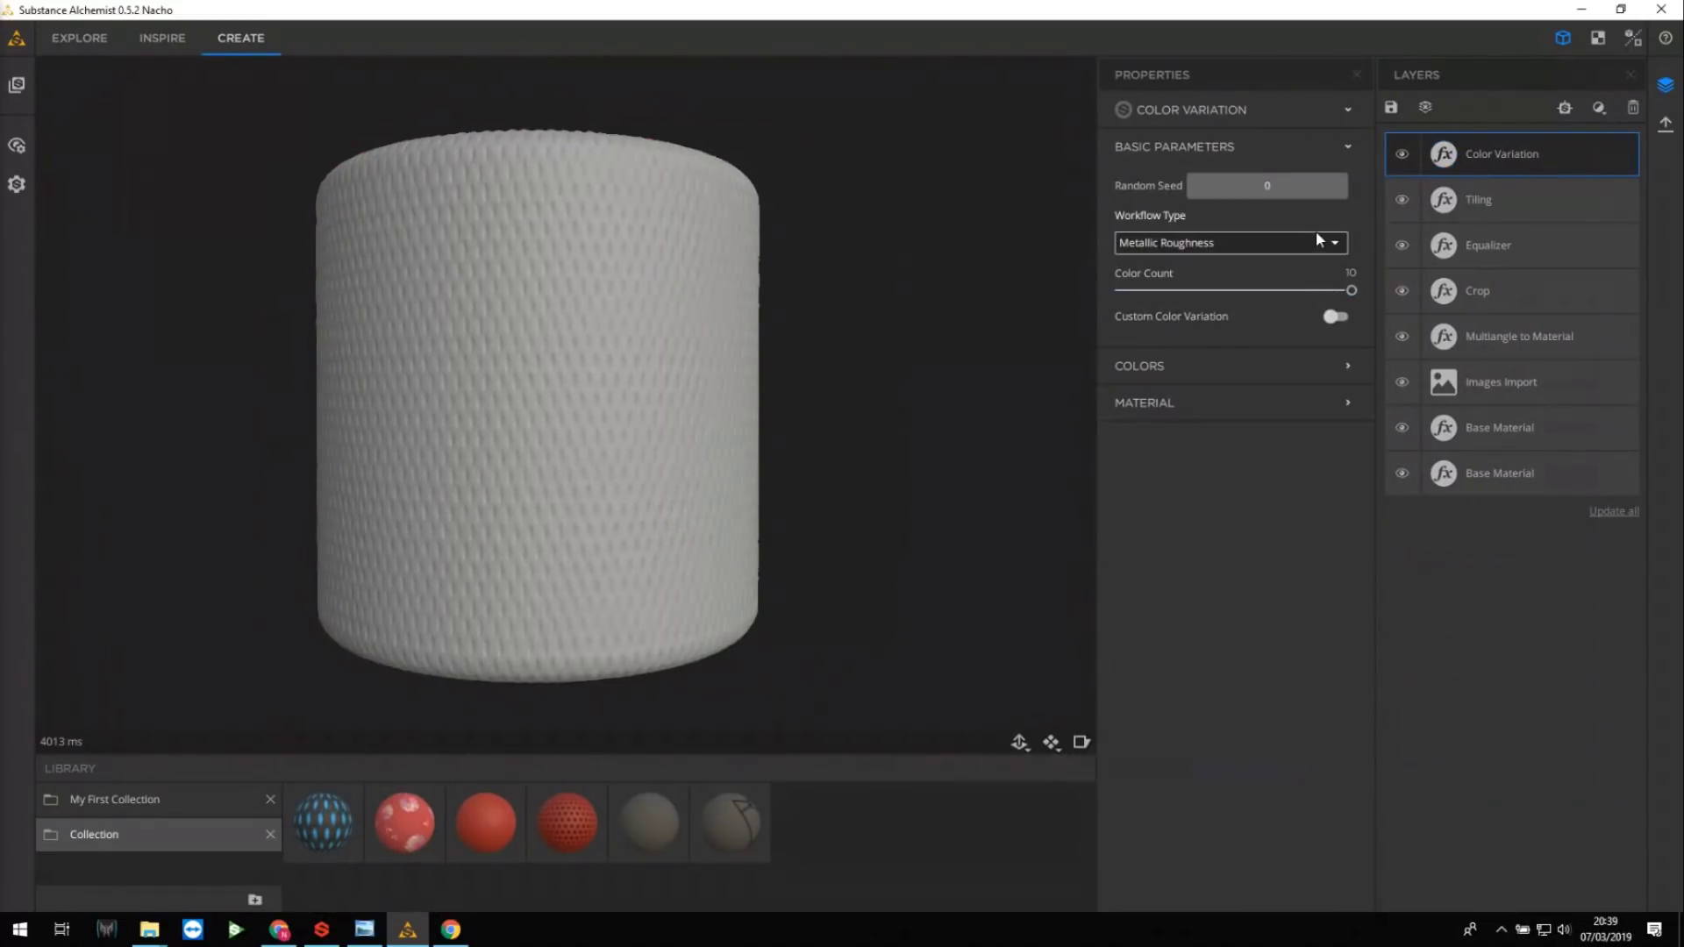
{"action": "left_click_drag", "start_coordinate": [1352, 291], "coordinate": [1150, 292]}
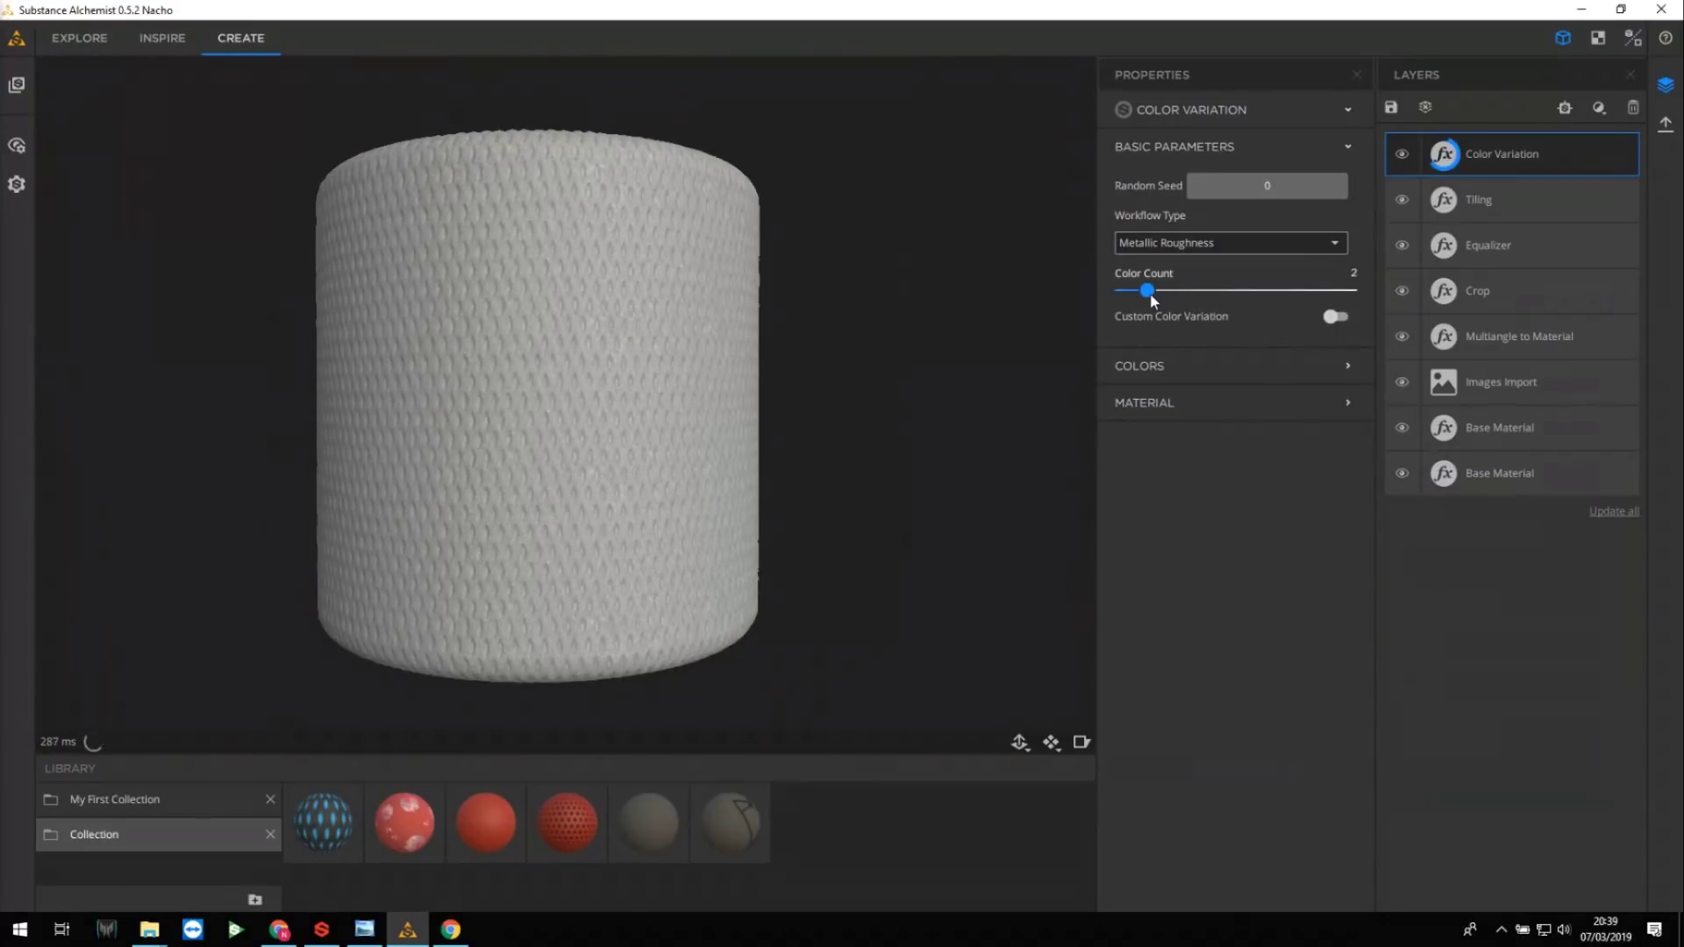
{"action": "scroll", "coordinate": [592, 363], "scroll_direction": "up", "scroll_amount": 3}
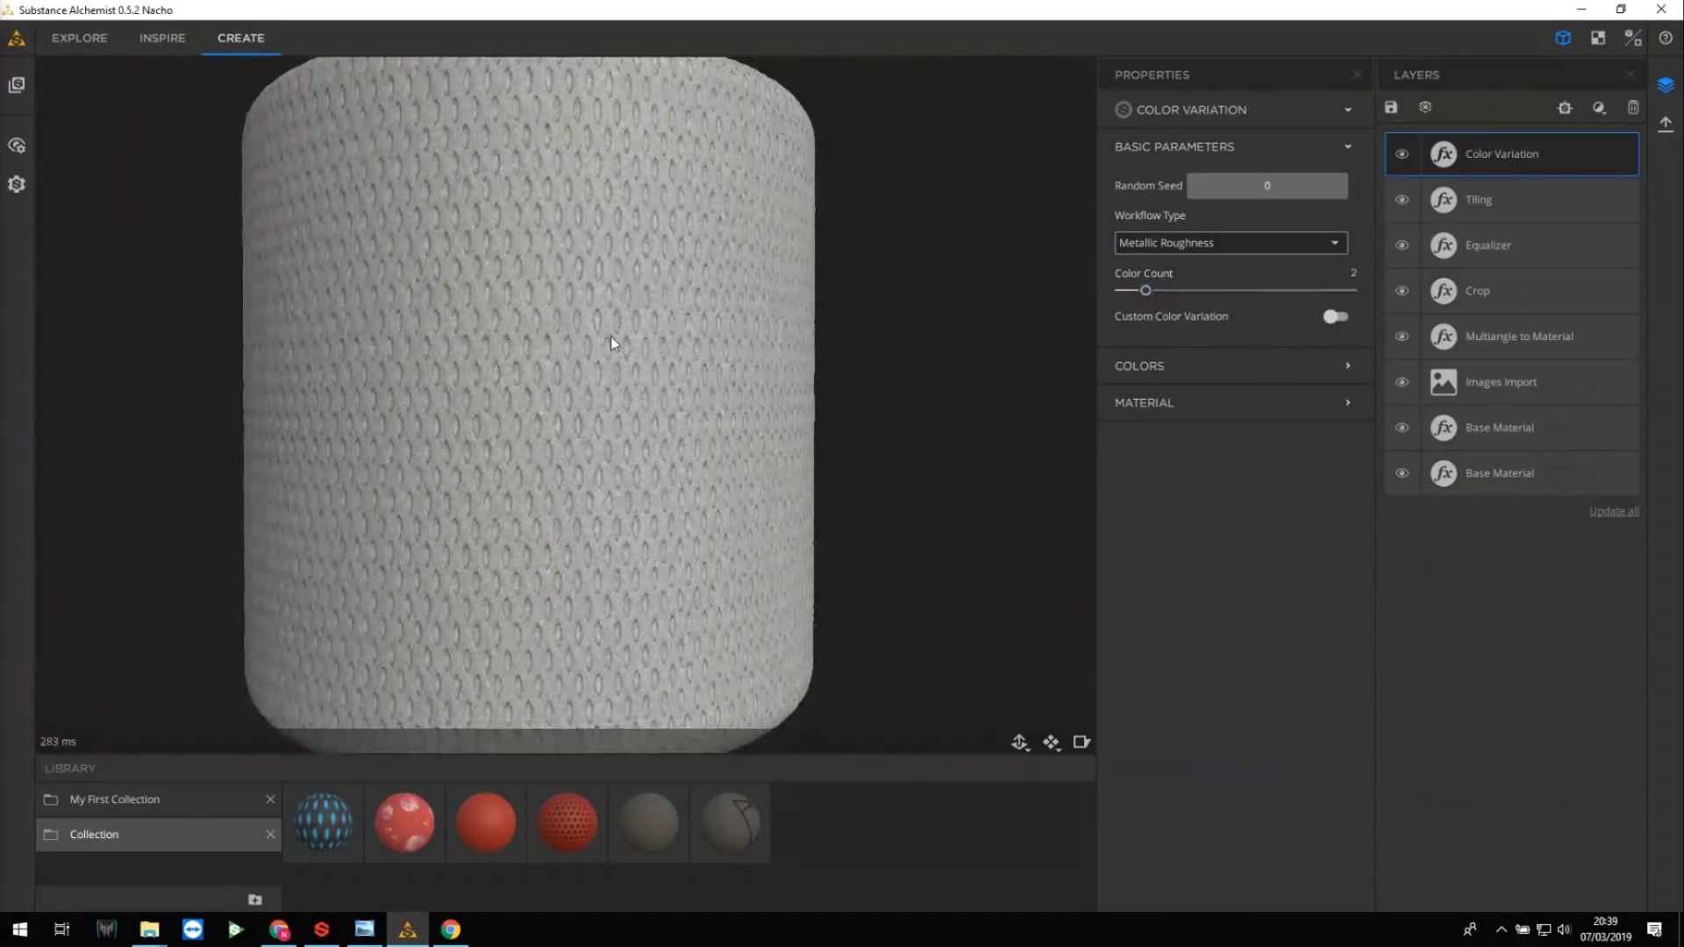
{"action": "left_click_drag", "start_coordinate": [619, 373], "coordinate": [604, 346]}
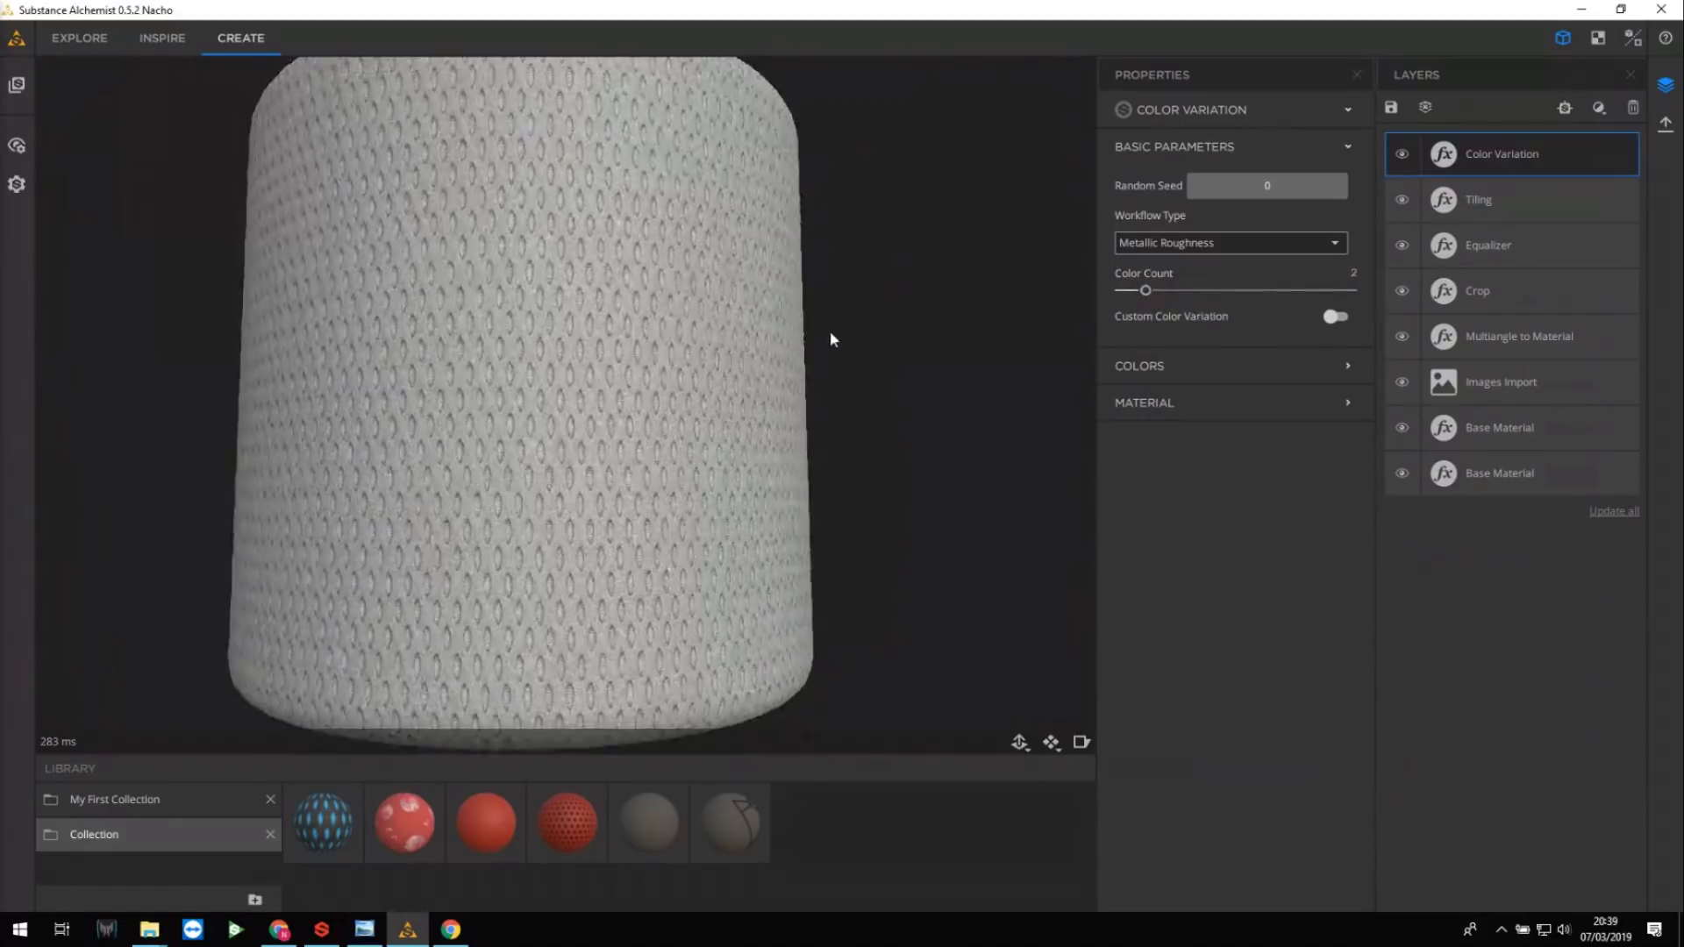
{"action": "left_click_drag", "start_coordinate": [740, 308], "coordinate": [754, 334]}
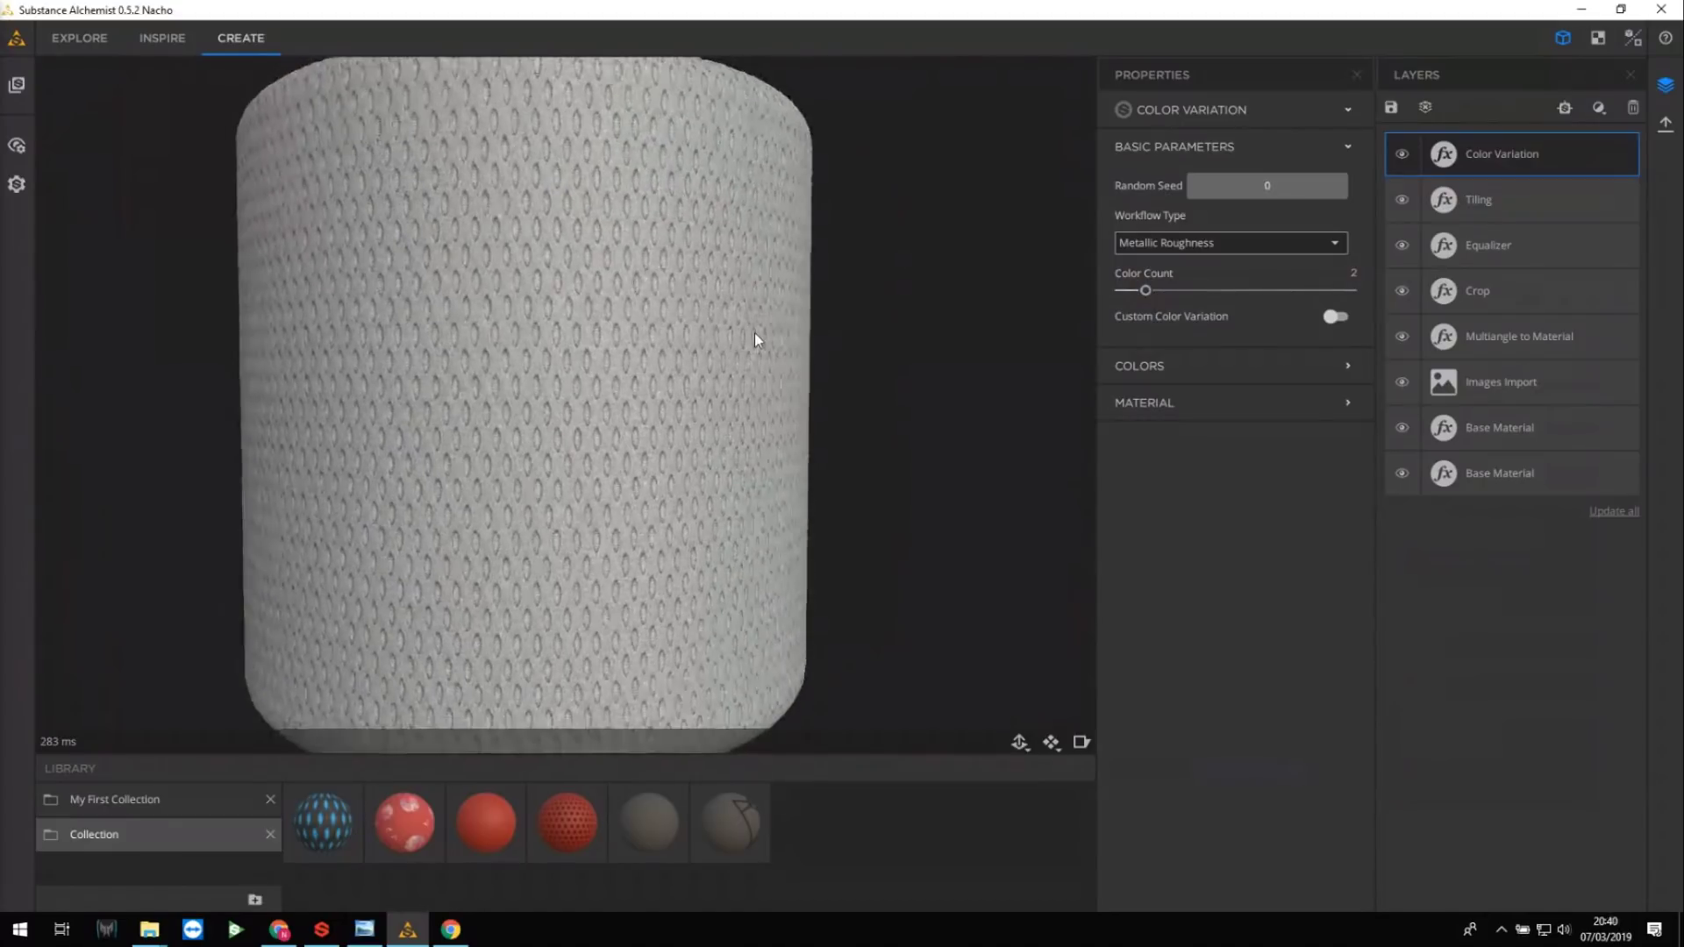
Set the first variation color to dark grey #1f1f1f and the second to blue #264598.
{"action": "left_click", "coordinate": [1209, 368]}
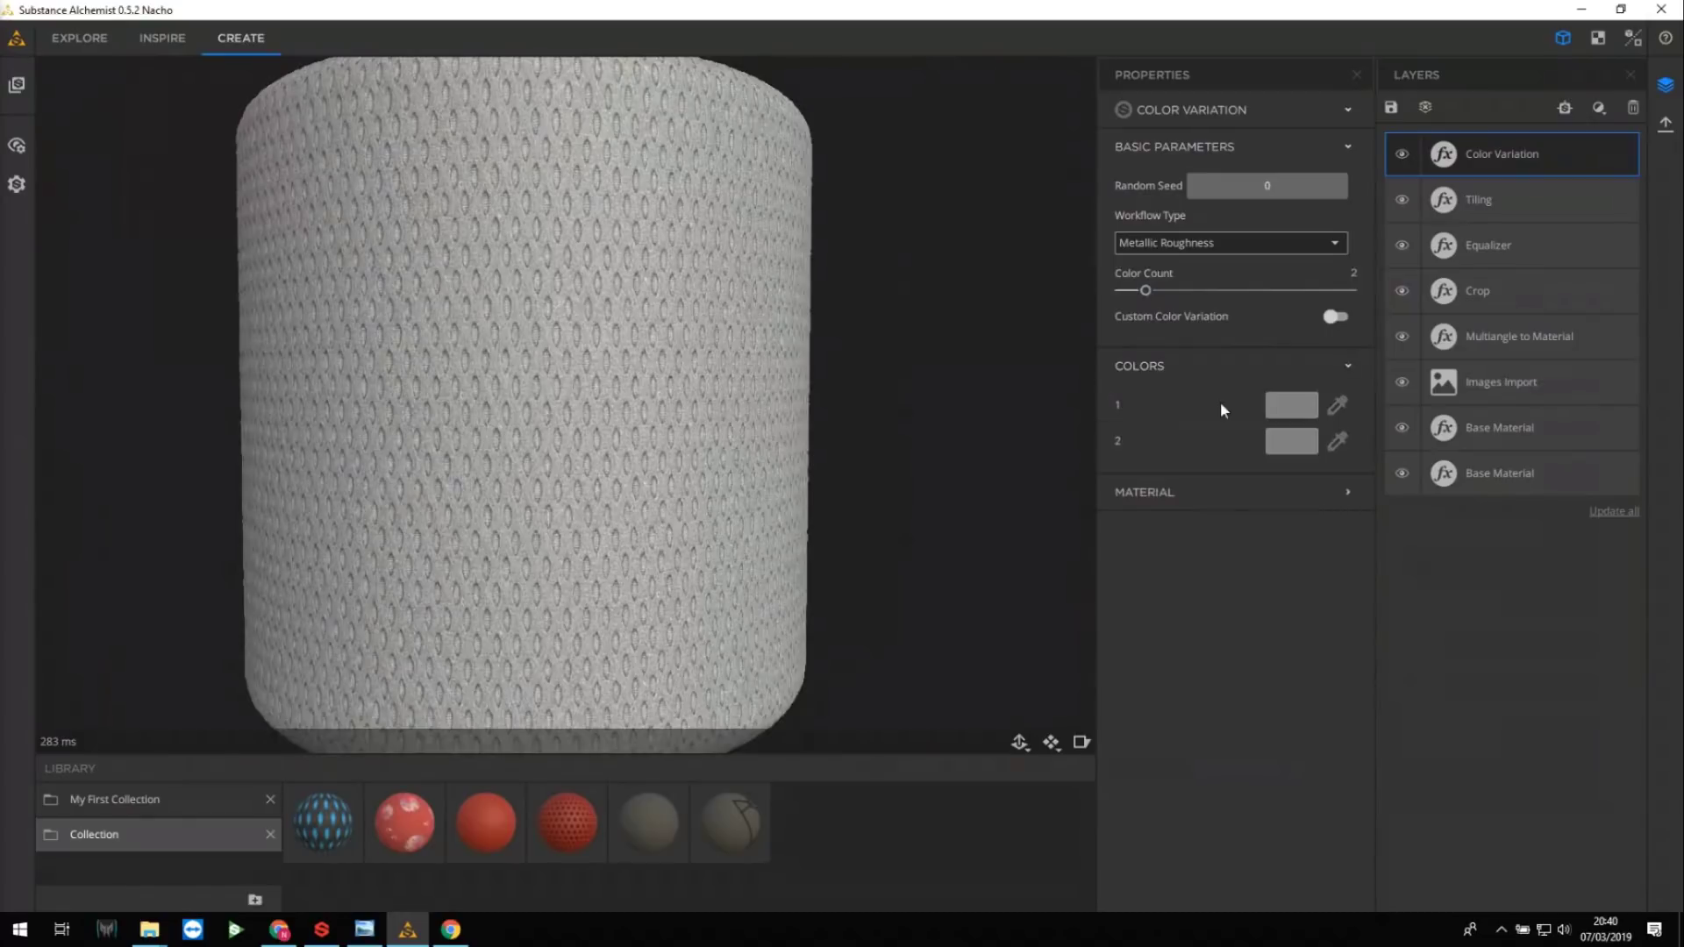
{"action": "left_click", "coordinate": [1292, 405]}
{"action": "left_click", "coordinate": [1051, 450]}
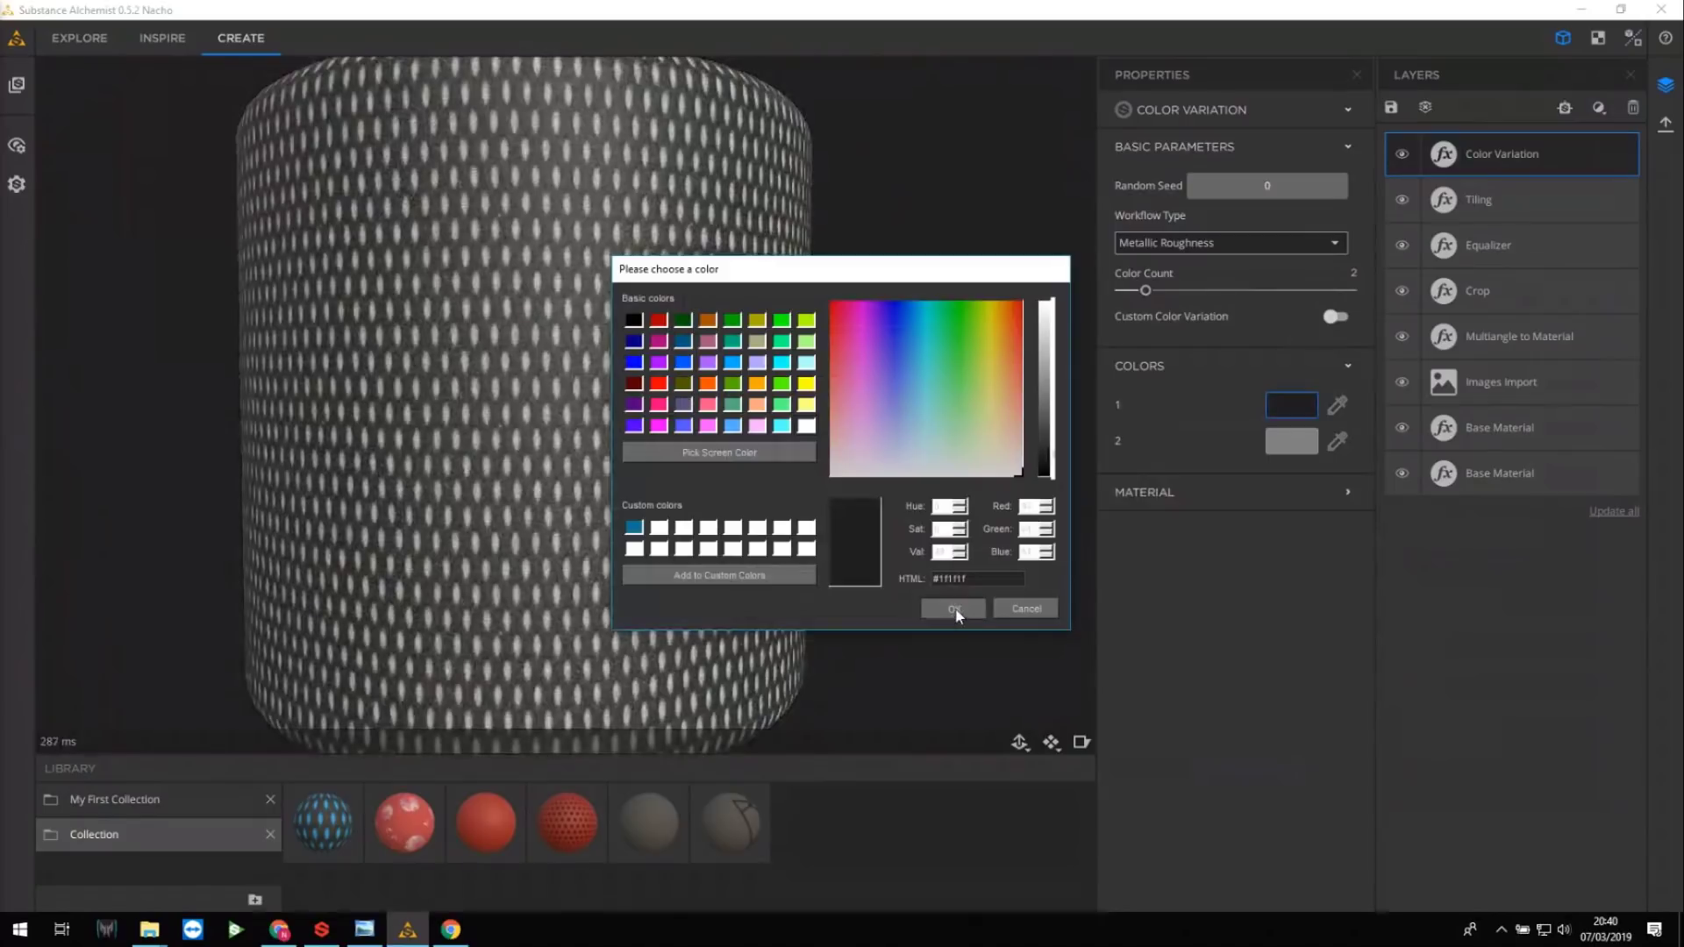
{"action": "left_click", "coordinate": [954, 608]}
{"action": "left_click", "coordinate": [1279, 445]}
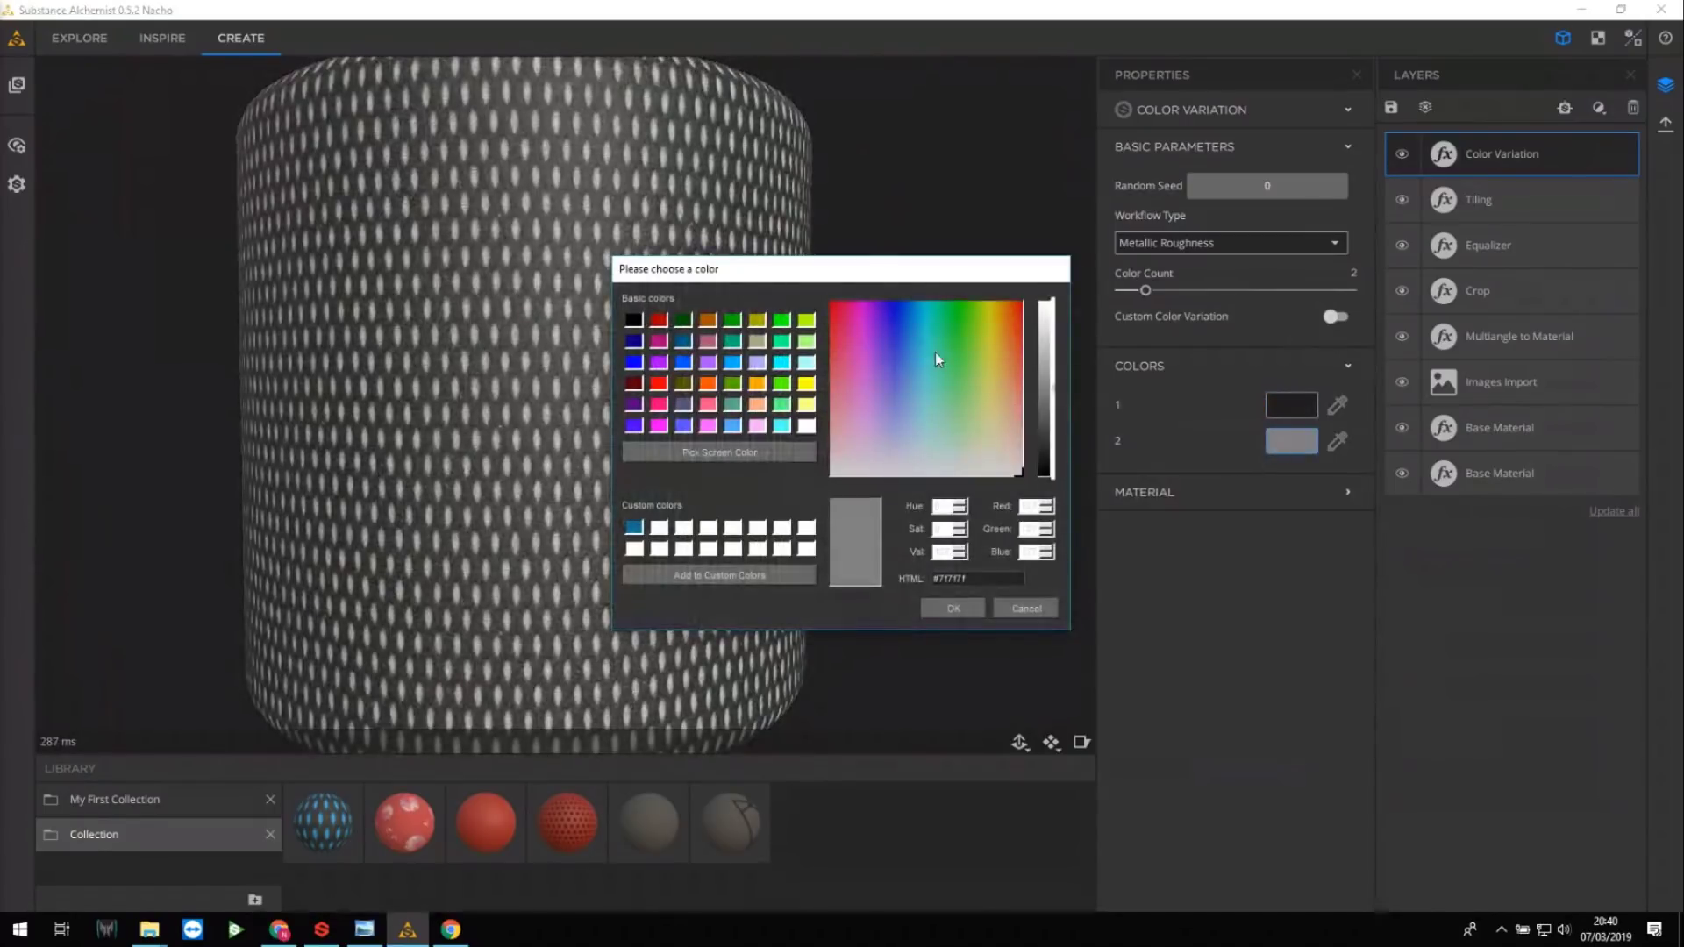
{"action": "left_click_drag", "start_coordinate": [935, 353], "coordinate": [902, 344]}
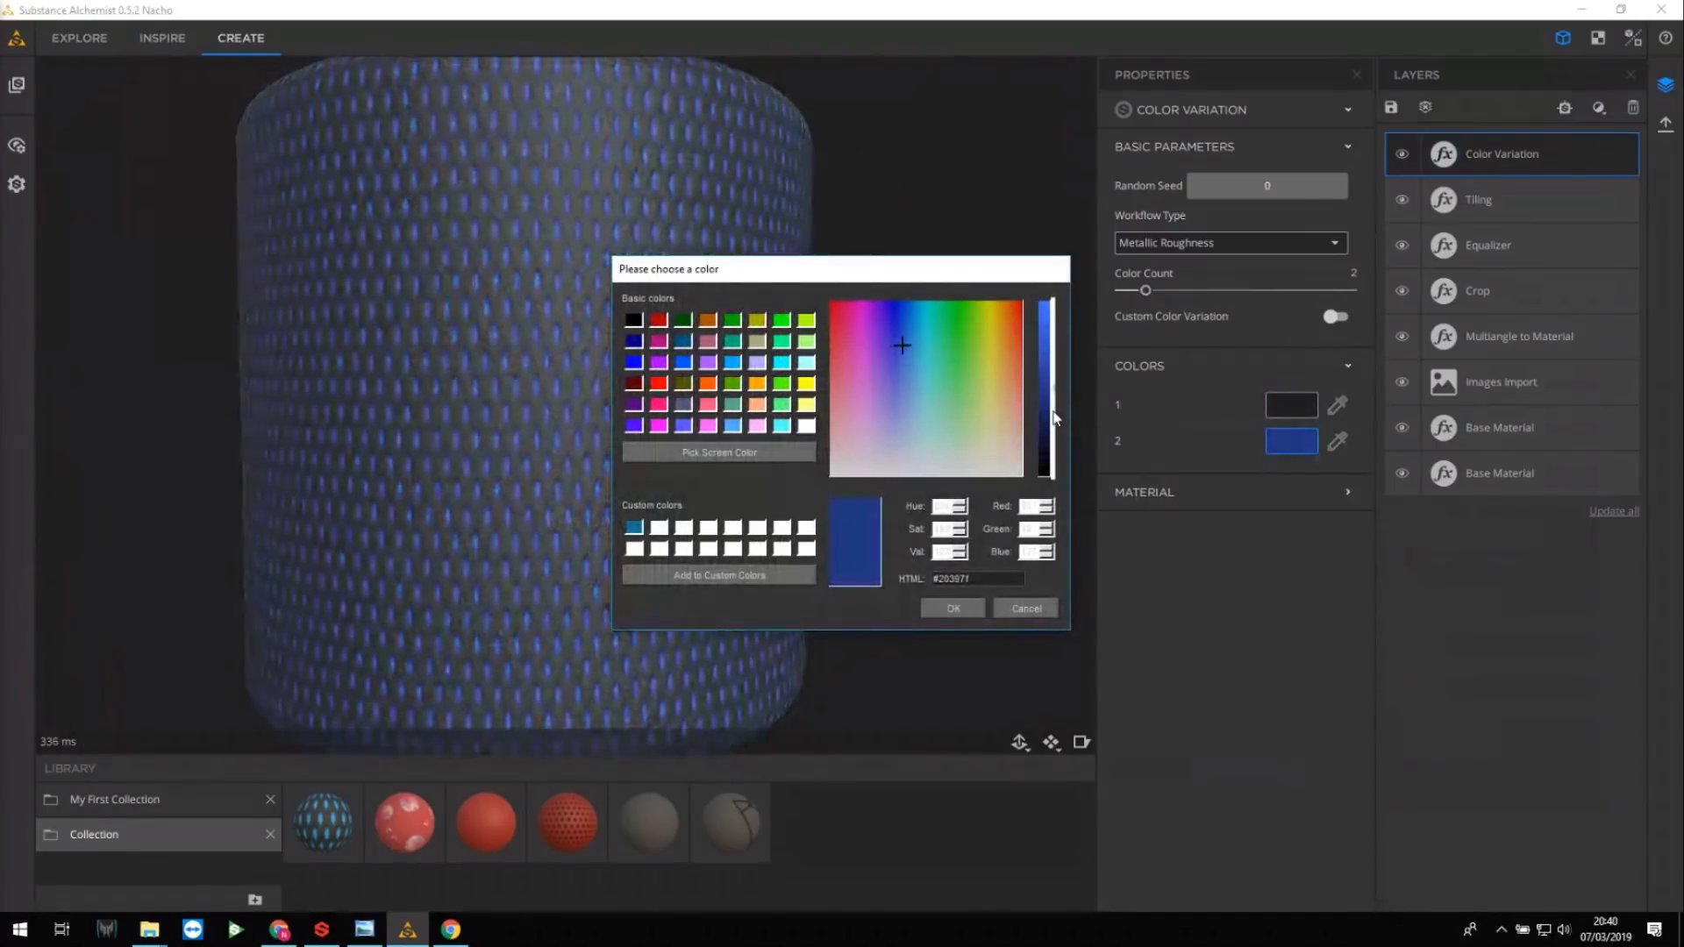
{"action": "left_click_drag", "start_coordinate": [1054, 418], "coordinate": [1053, 371]}
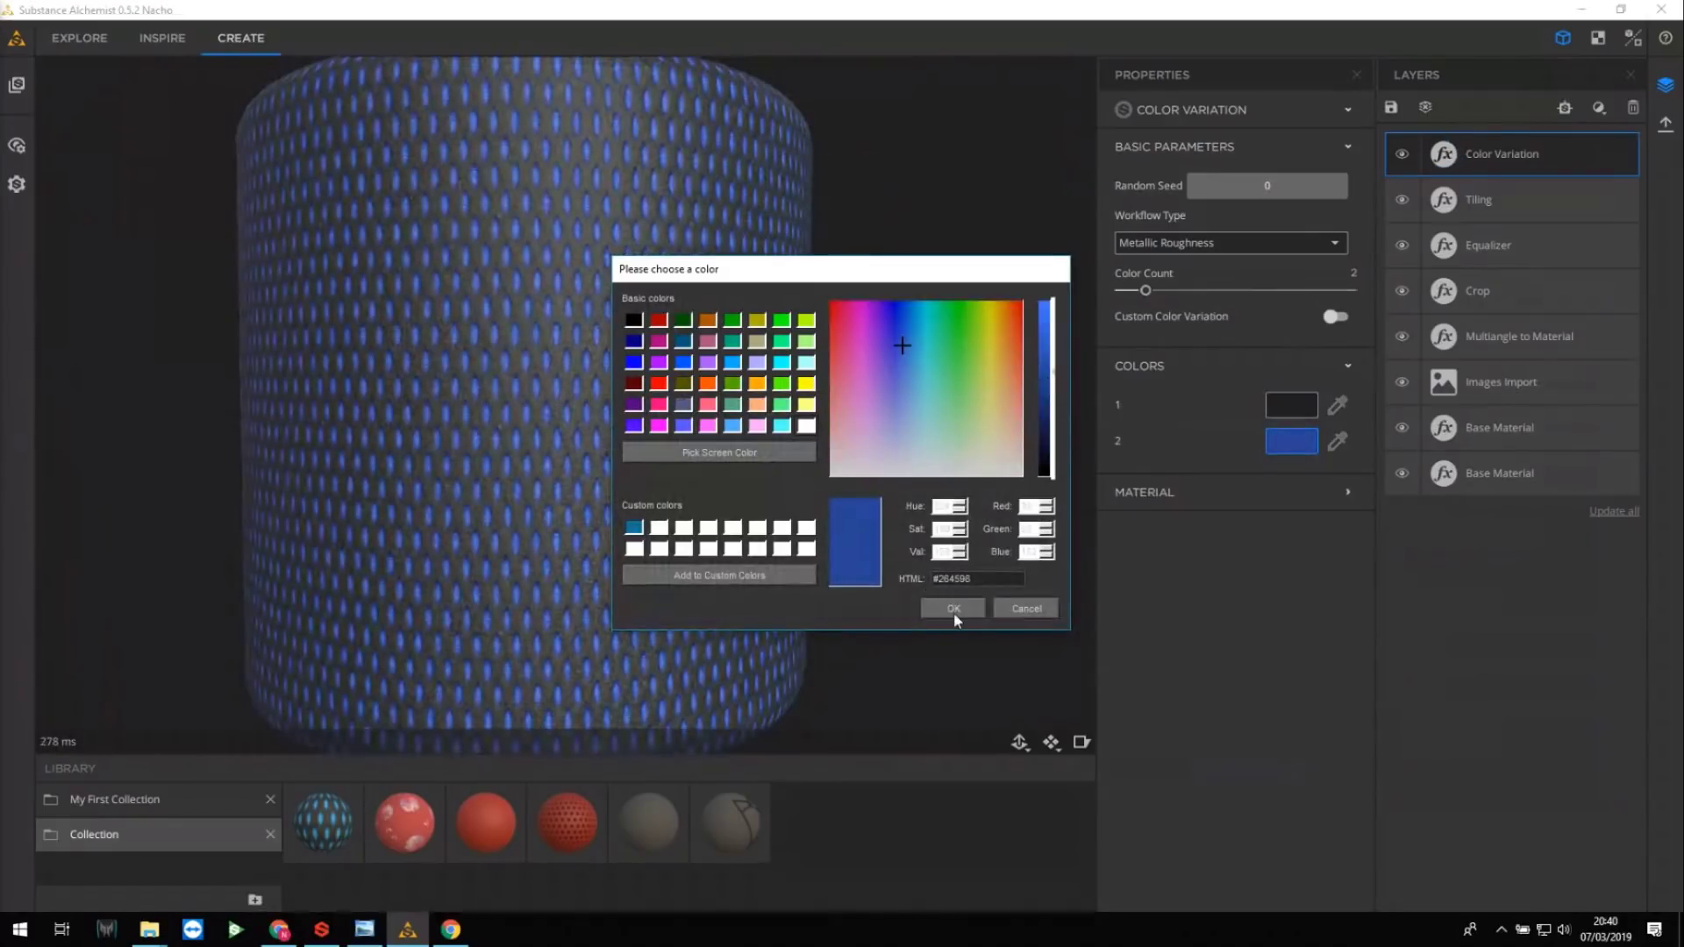
{"action": "left_click", "coordinate": [953, 608]}
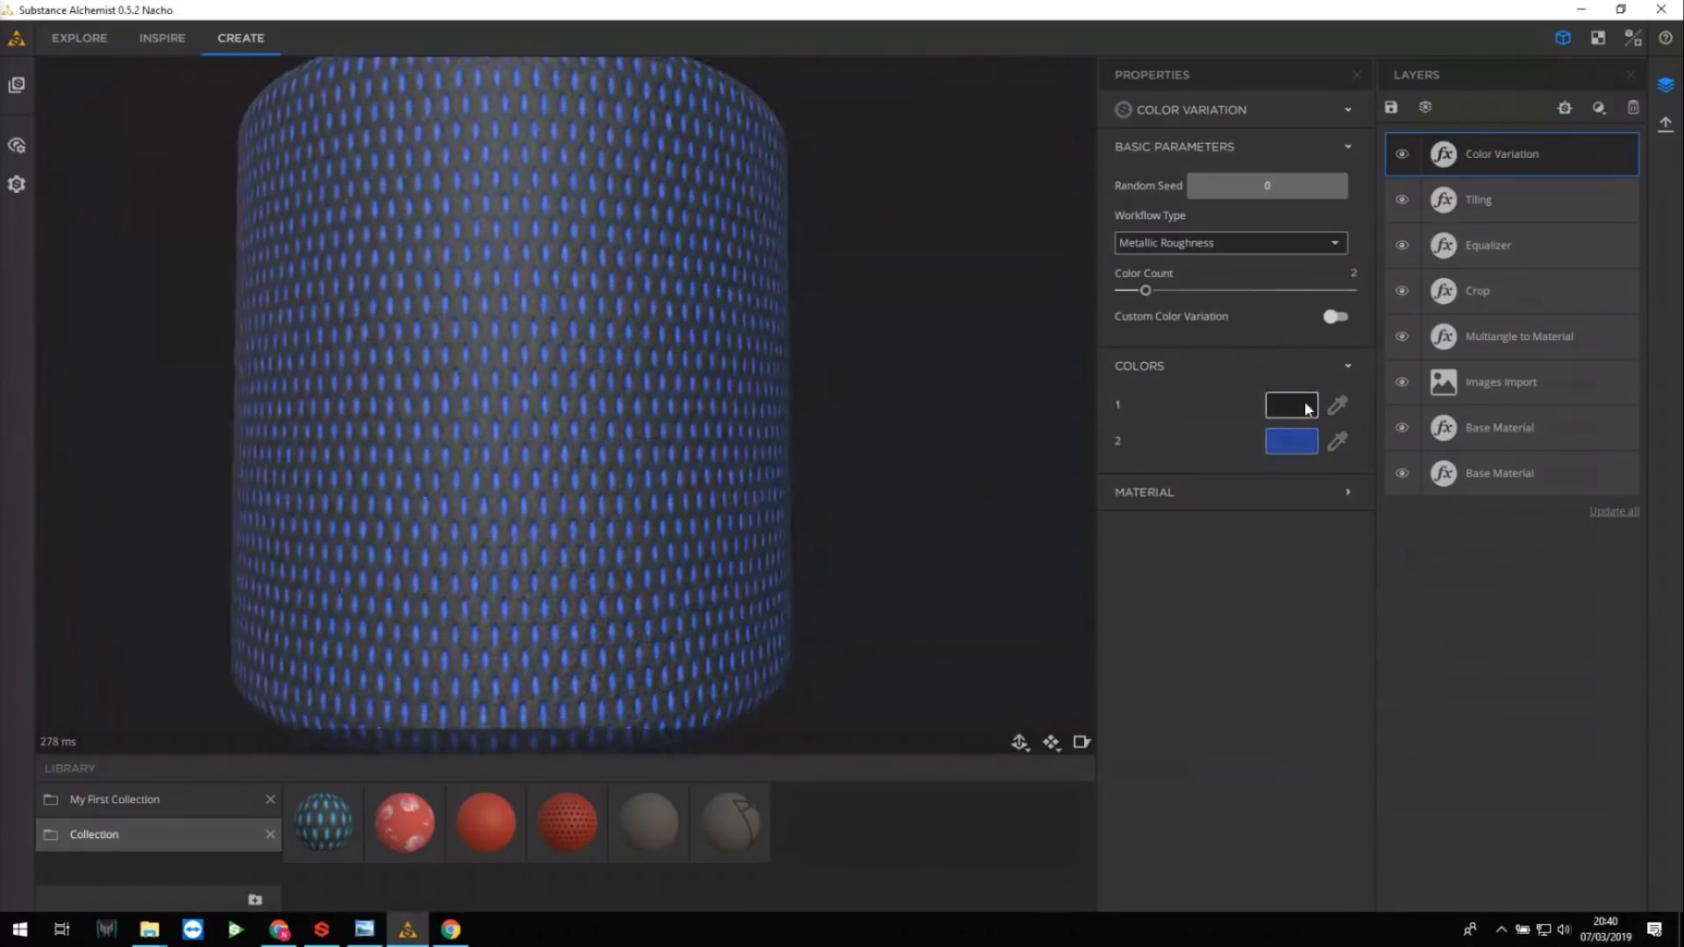
Change the first variation color to blue #154294 and check the recolored fabric on the cylinder.
{"action": "left_click", "coordinate": [1307, 409]}
{"action": "left_click", "coordinate": [904, 326]}
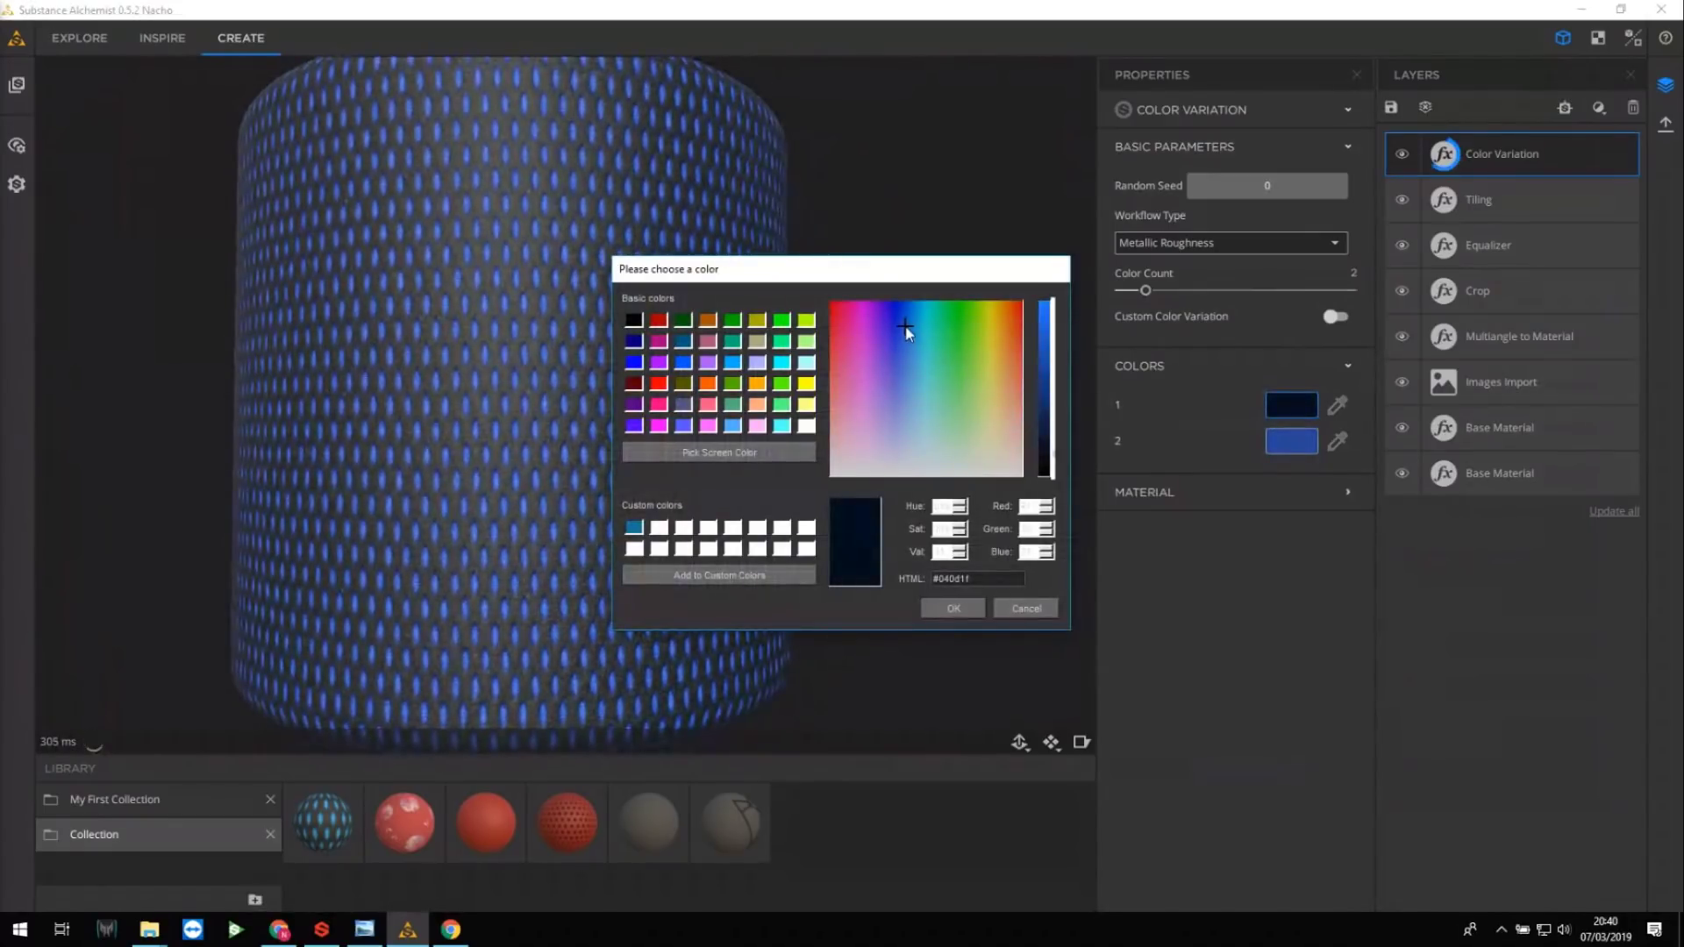
{"action": "left_click", "coordinate": [1054, 394]}
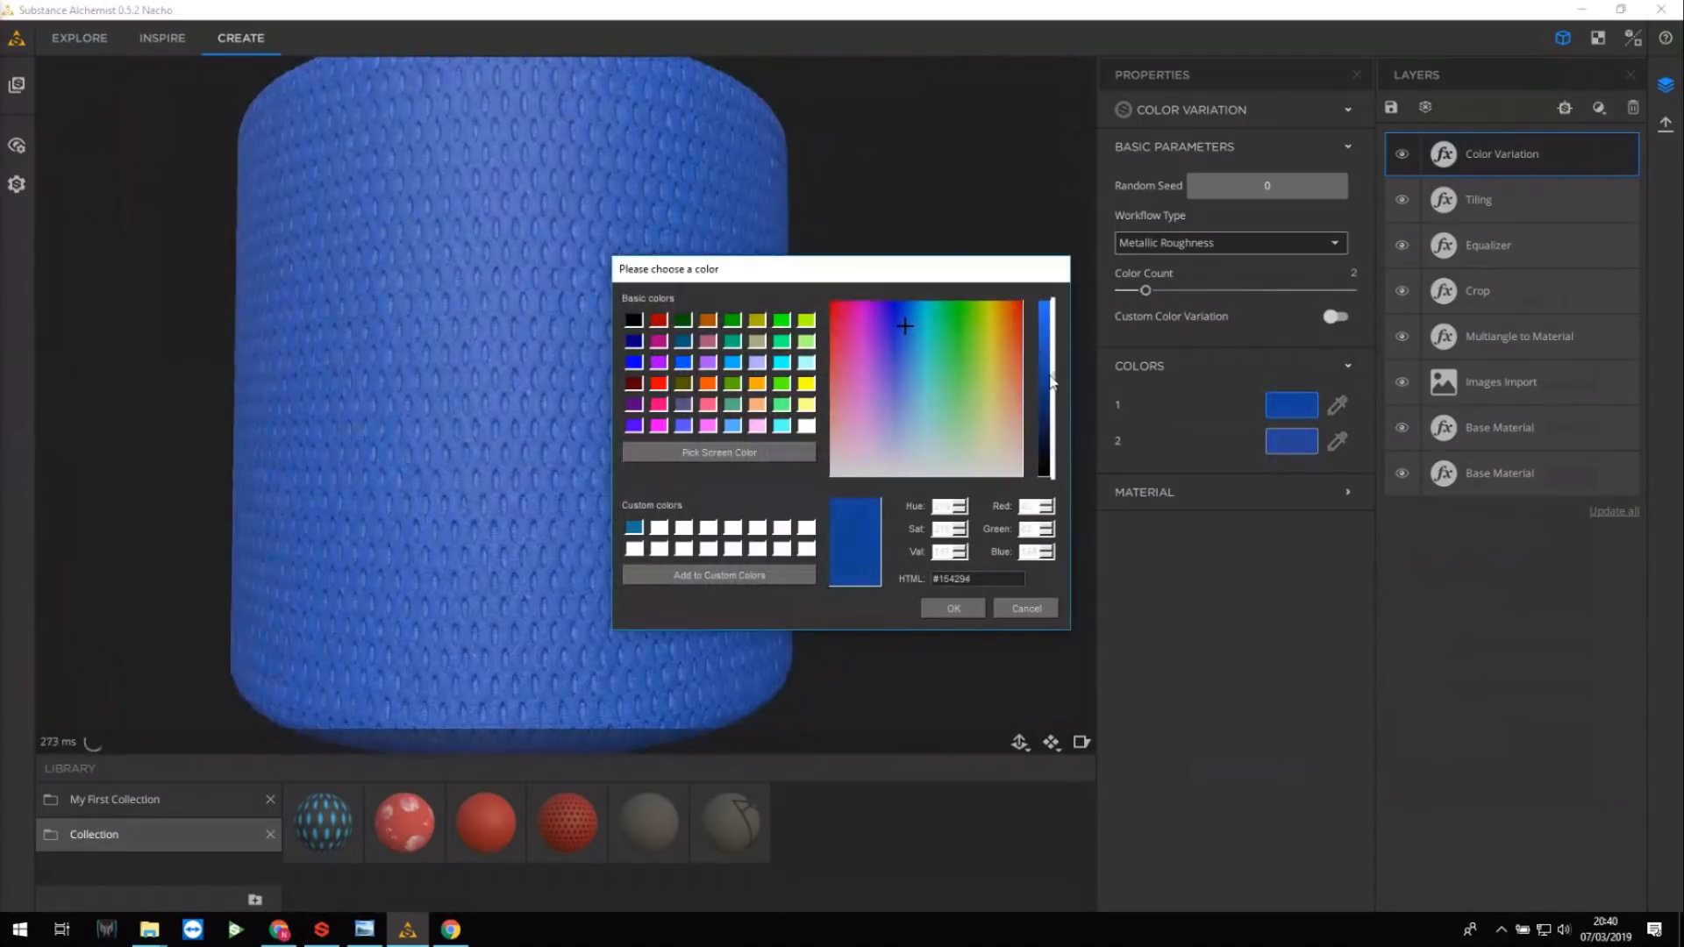
{"action": "left_click", "coordinate": [972, 608]}
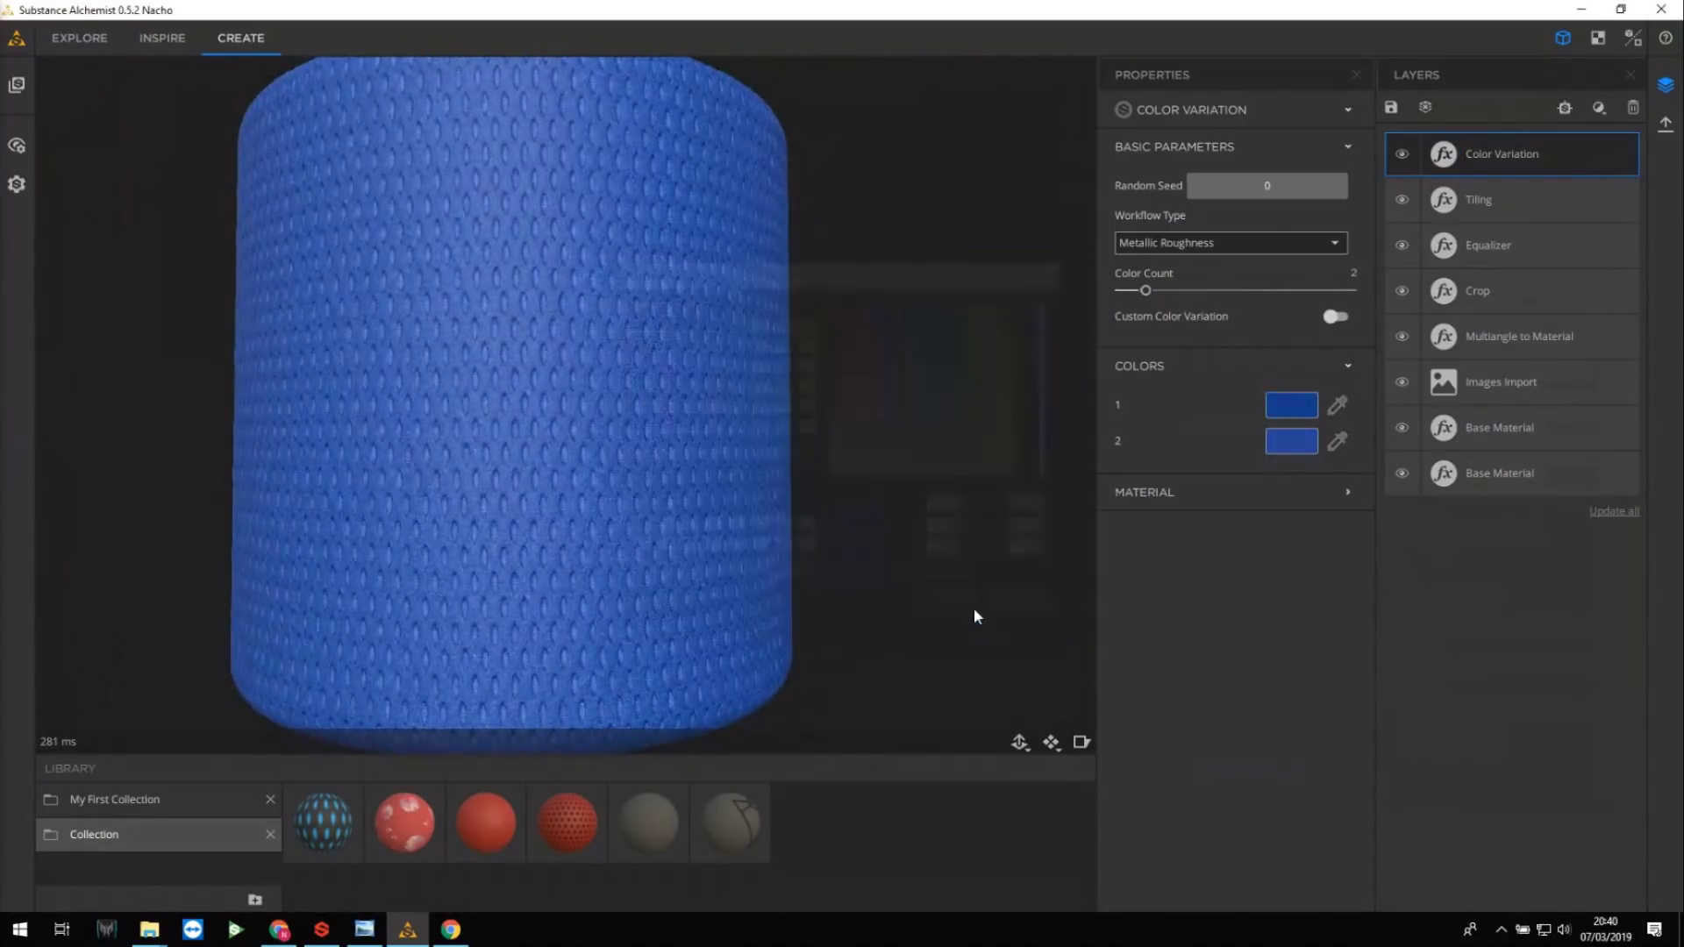
{"action": "left_click", "coordinate": [1356, 75]}
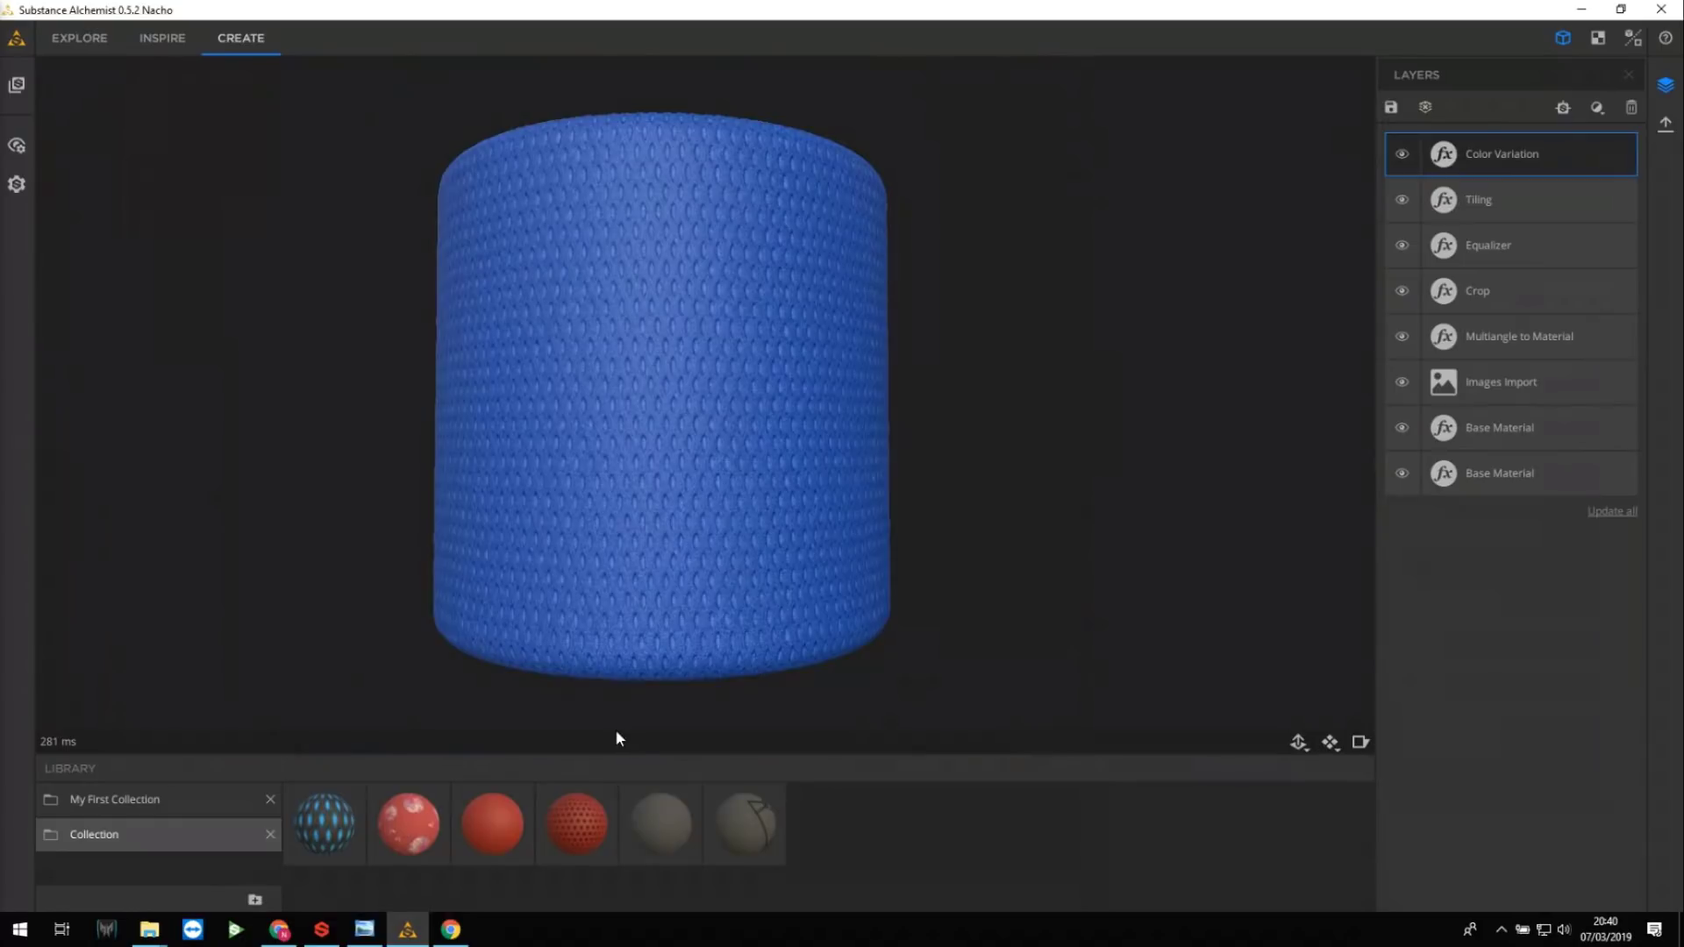
{"action": "left_click_drag", "start_coordinate": [752, 471], "coordinate": [751, 496]}
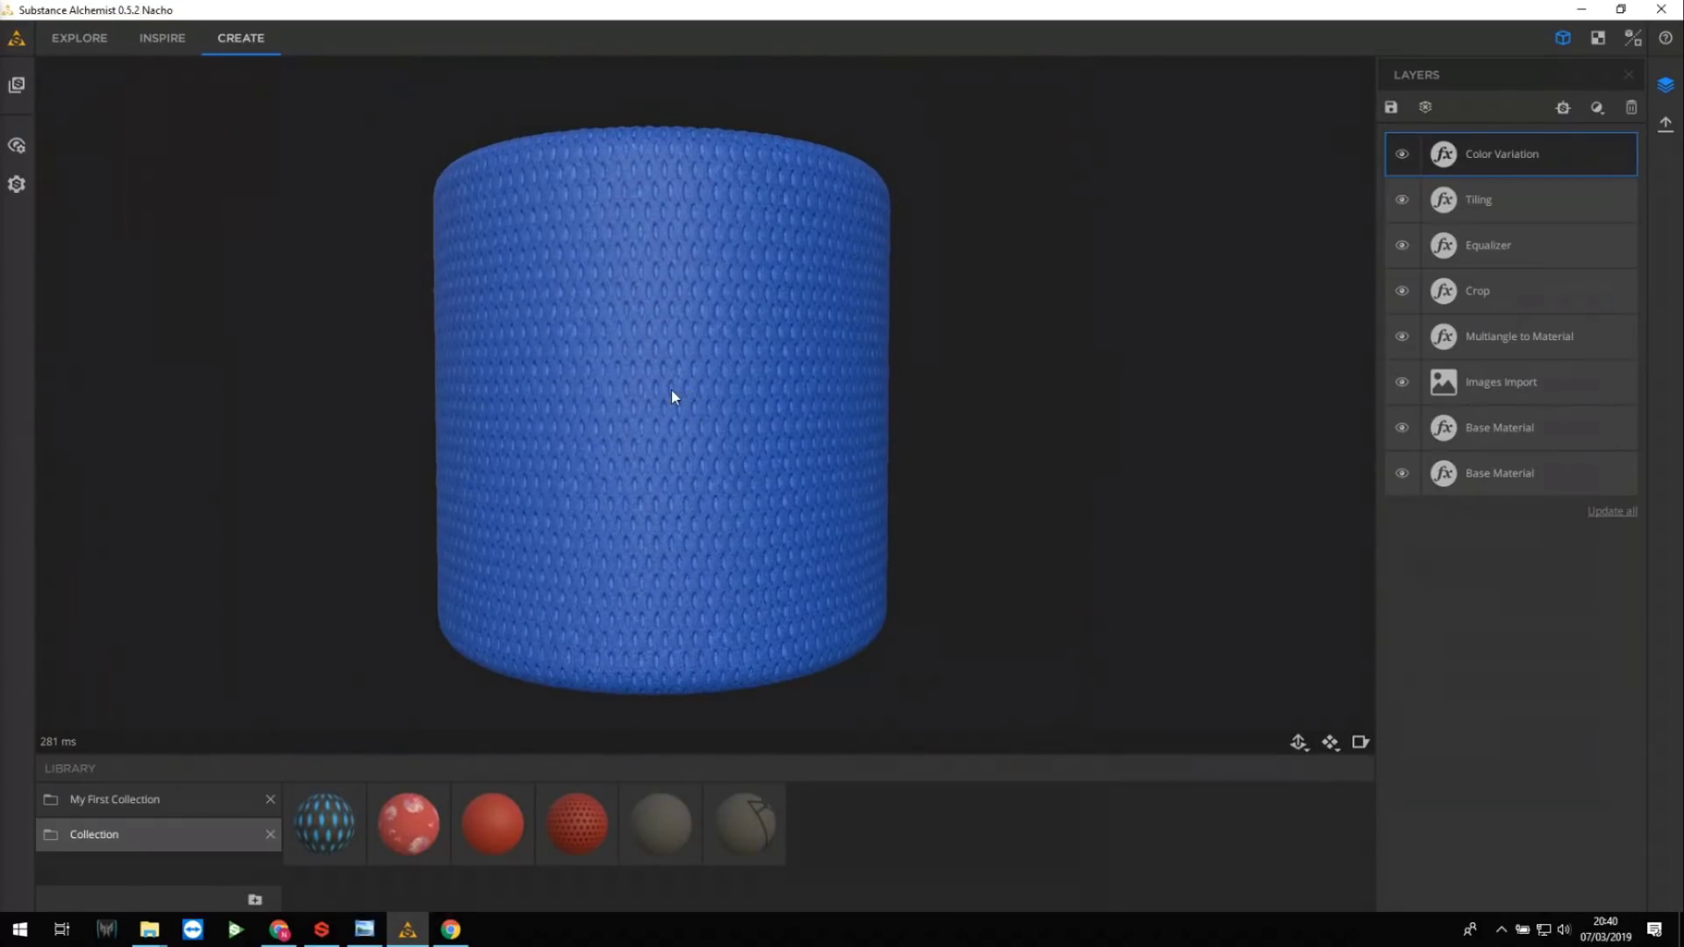
{"action": "left_click_drag", "start_coordinate": [628, 377], "coordinate": [801, 426]}
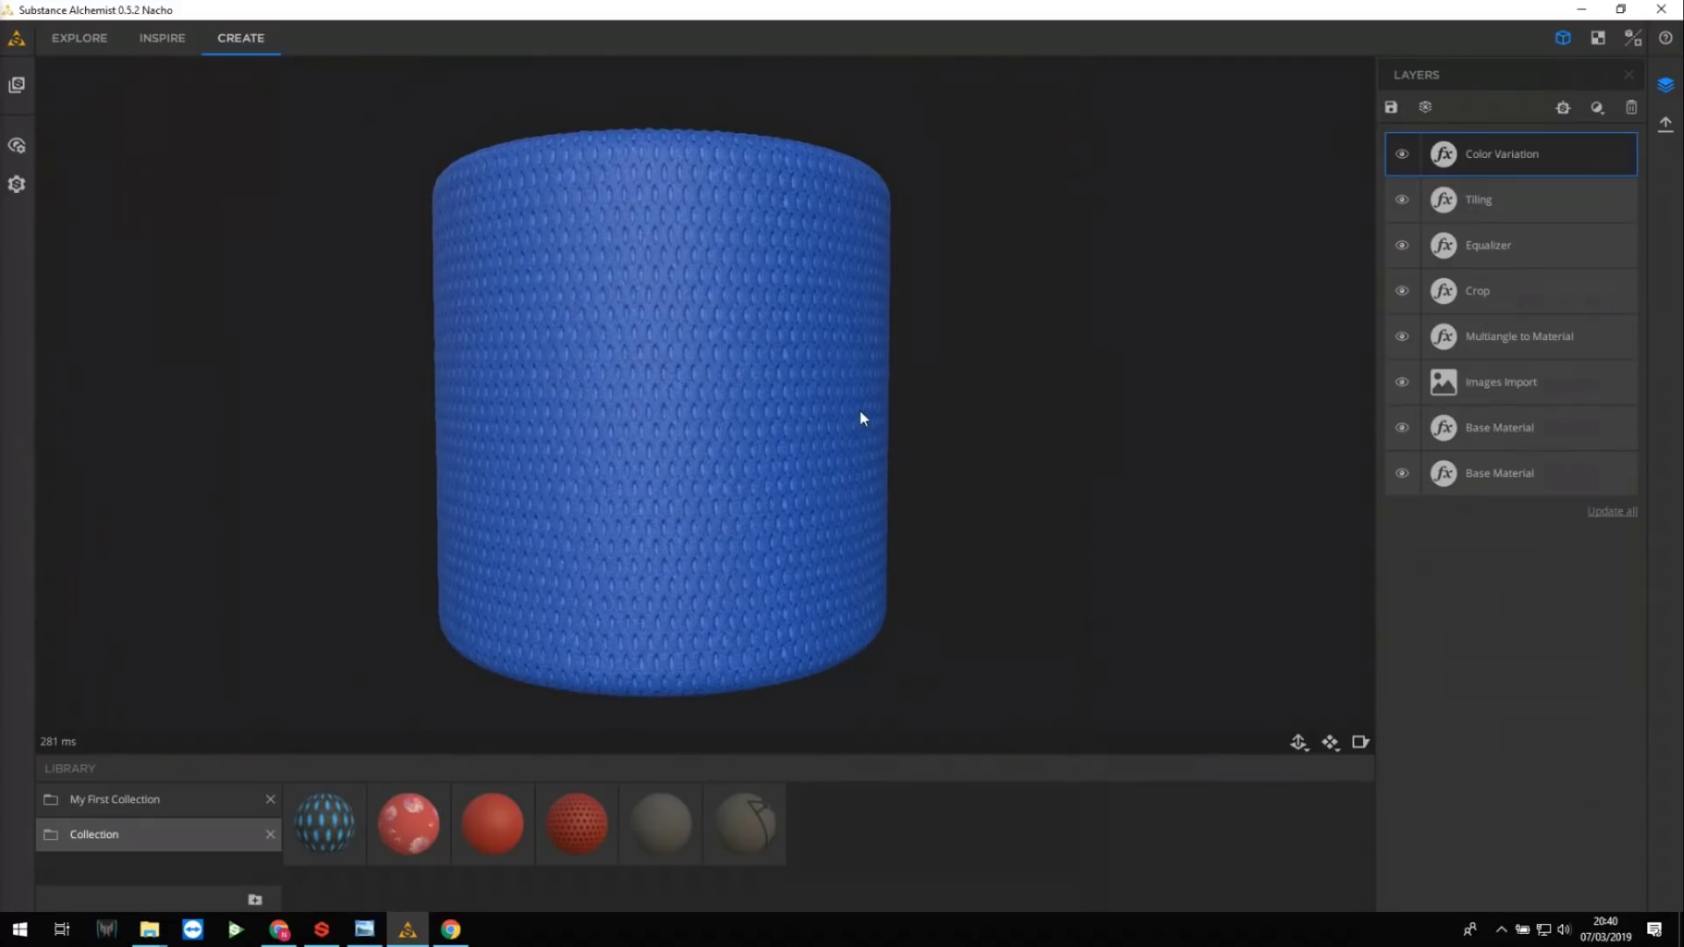
Start a new material without saving, clearing the current layer stack, and switch to the Inspire workspace.
{"action": "left_click", "coordinate": [1393, 108]}
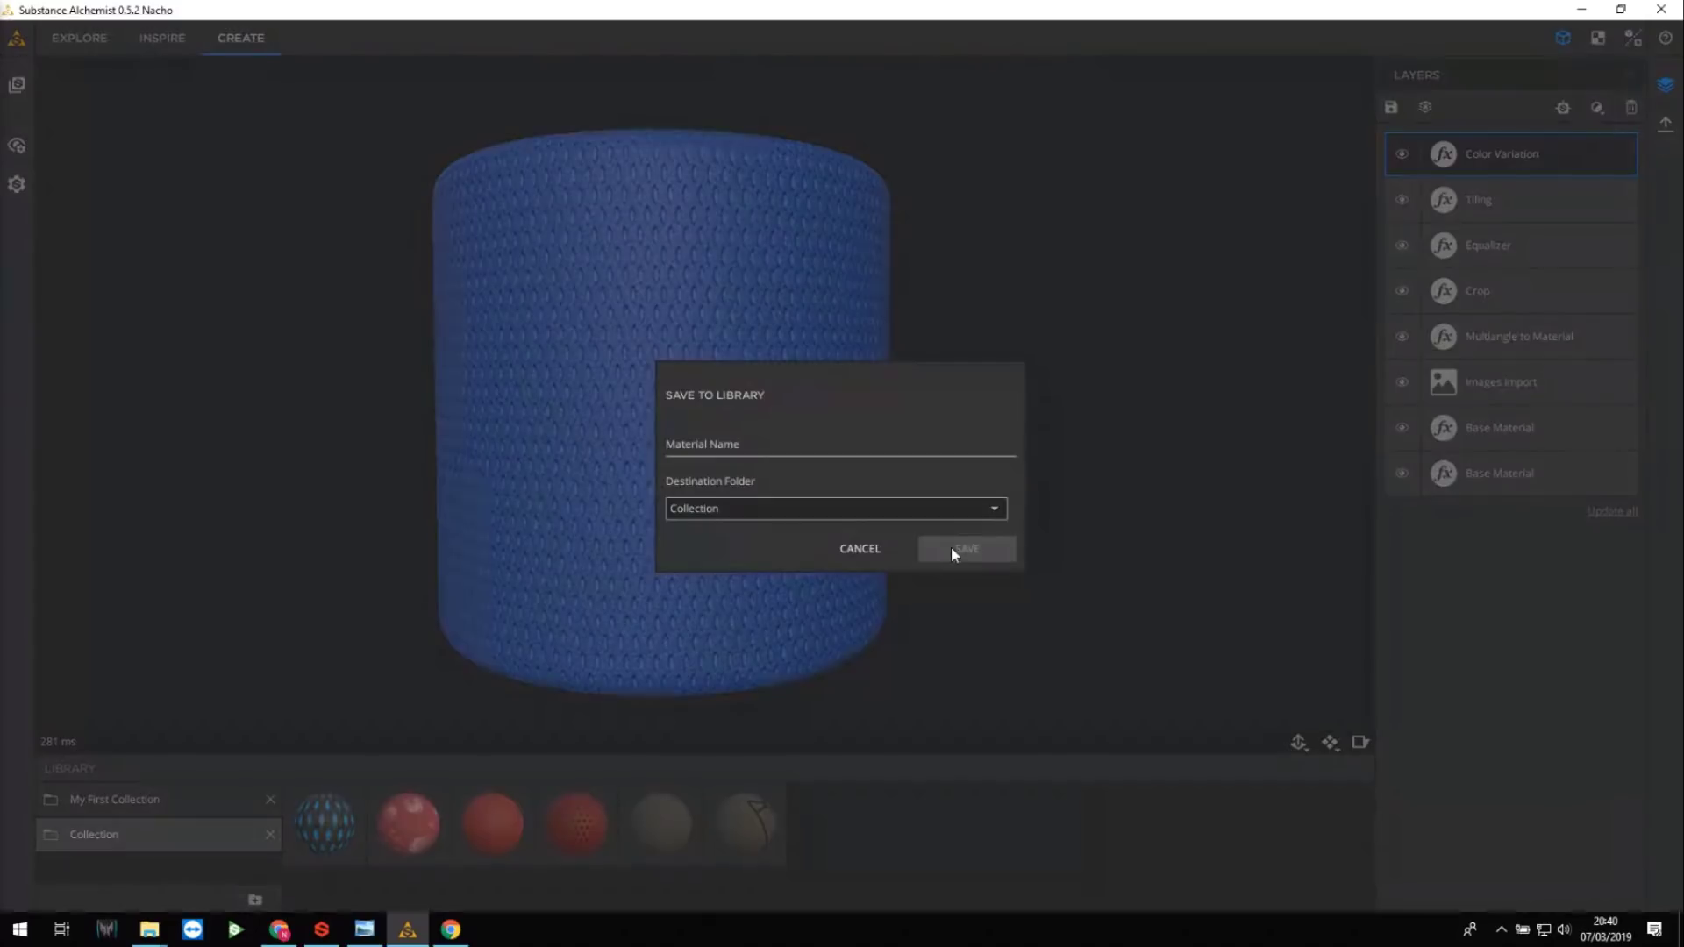
{"action": "left_click", "coordinate": [858, 548]}
{"action": "left_click", "coordinate": [1424, 107]}
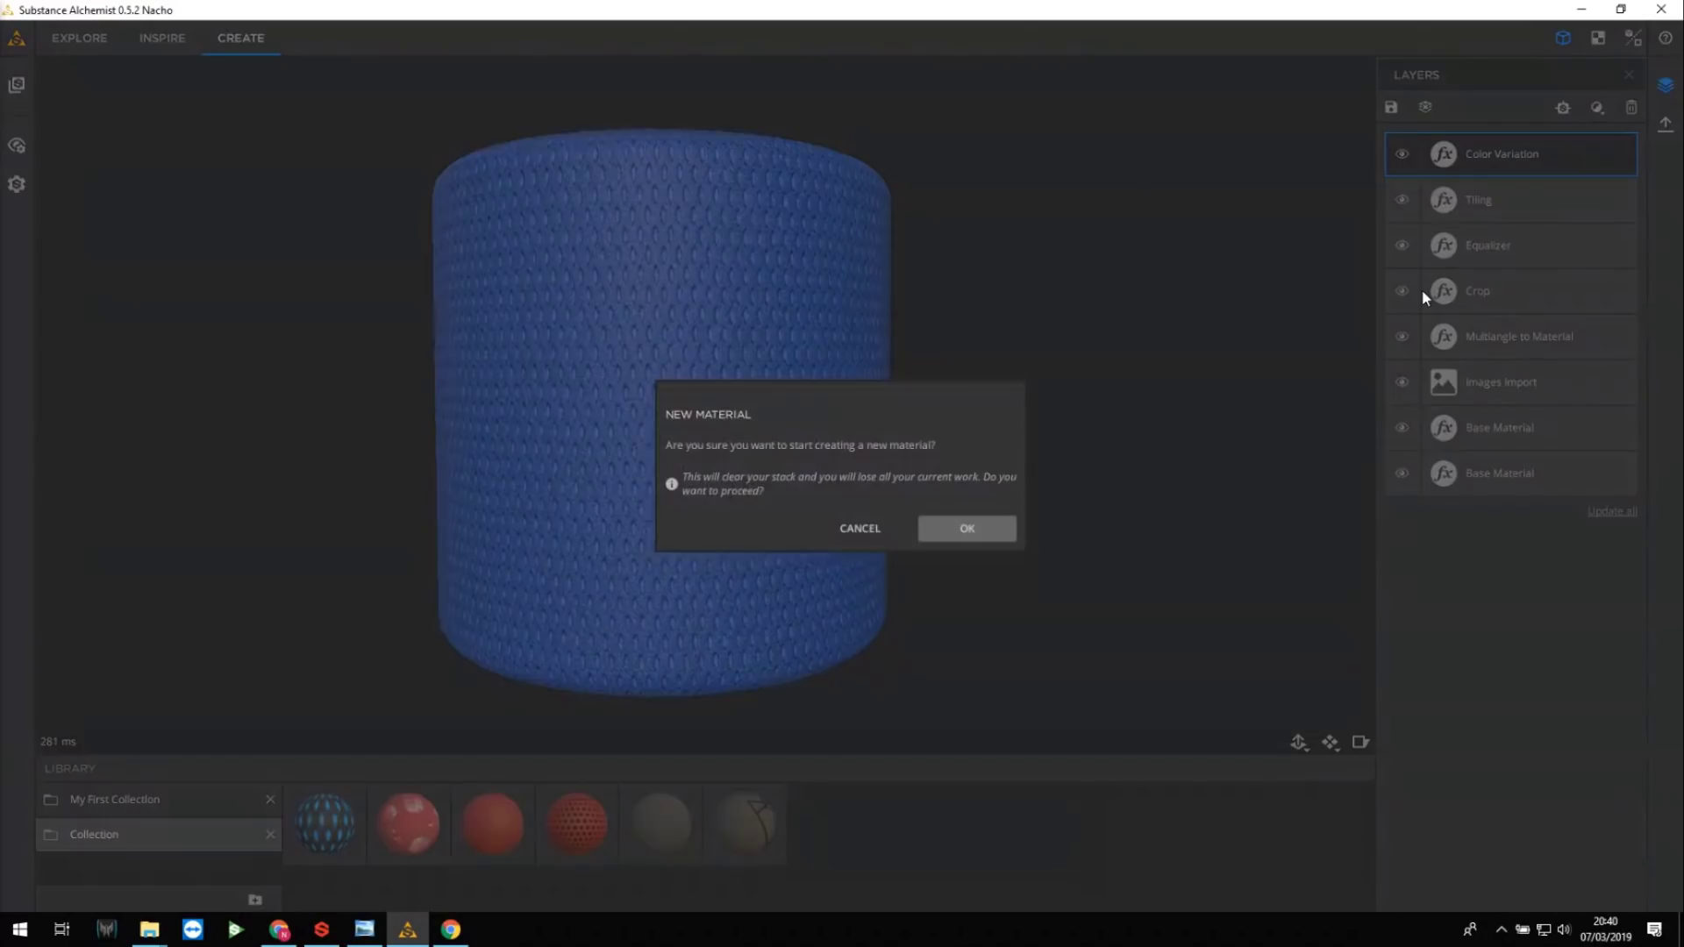
{"action": "left_click", "coordinate": [976, 528]}
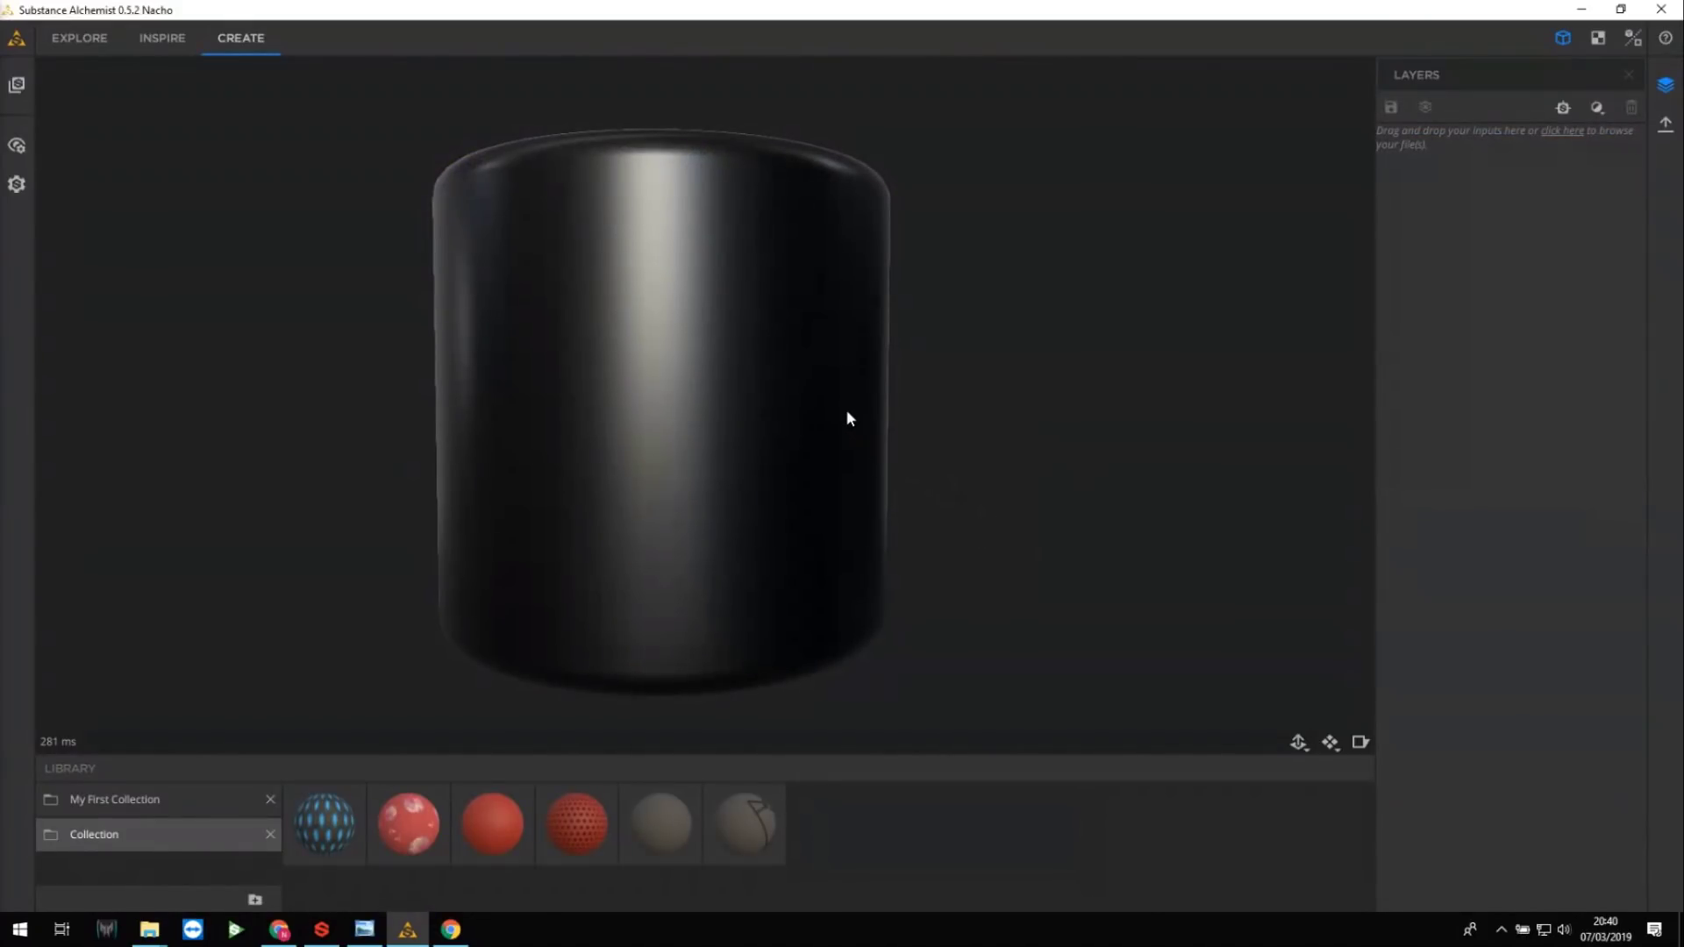
{"action": "left_click", "coordinate": [166, 39]}
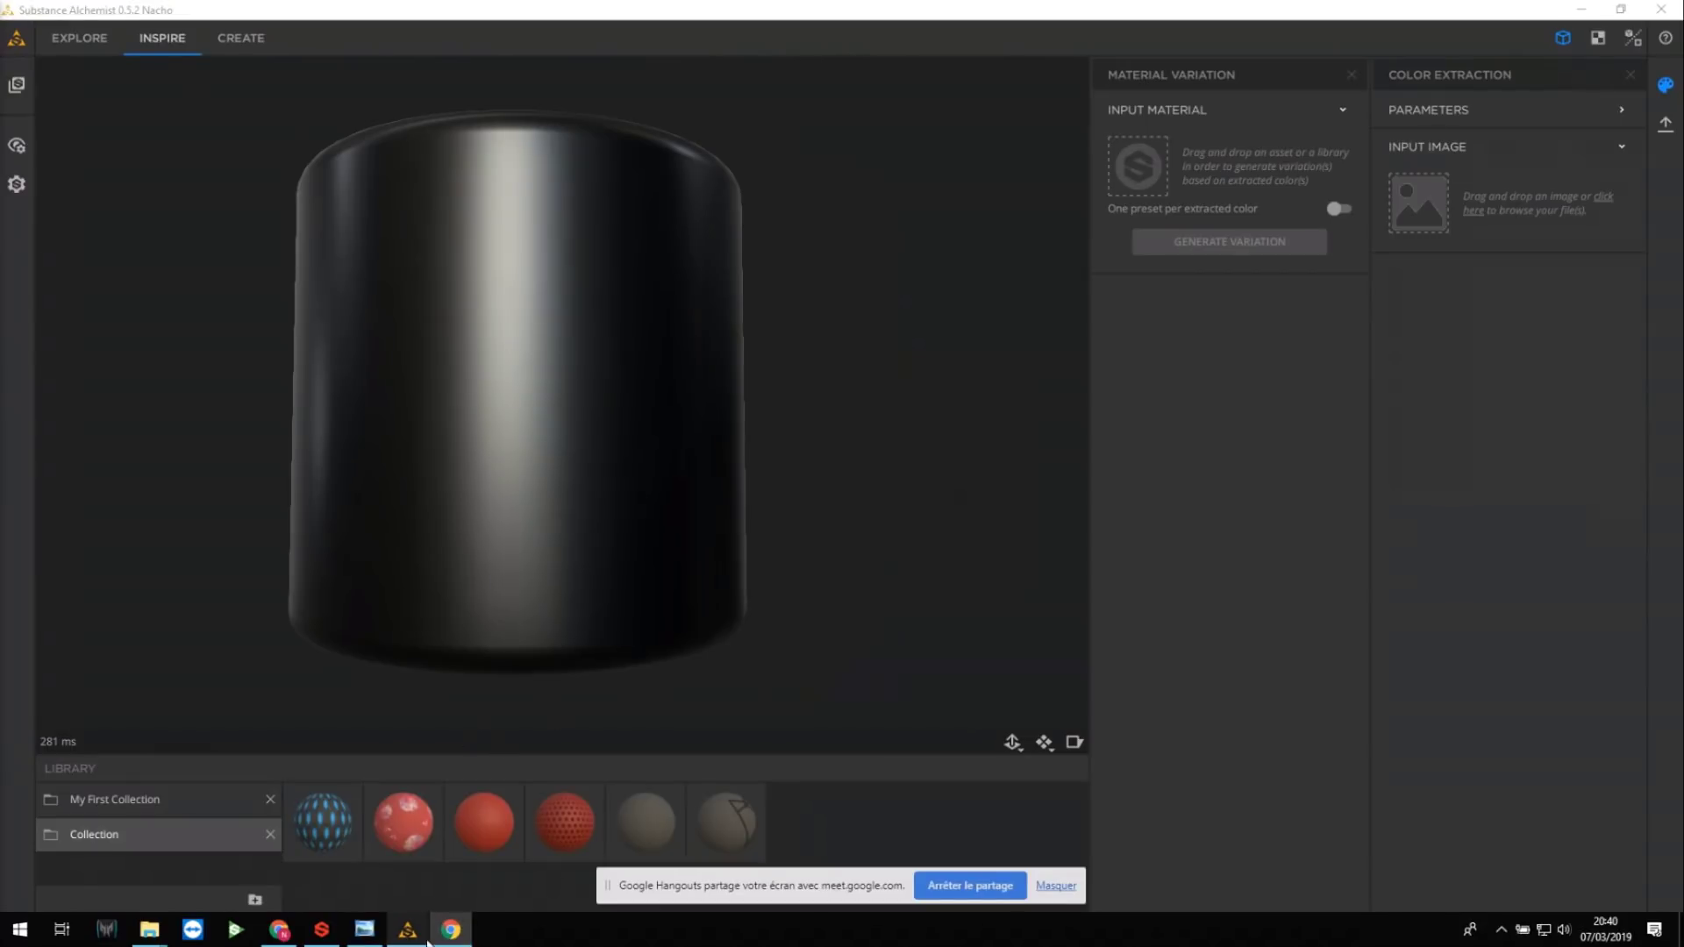
Switch to Chrome and browse the printed fabric materials in Substance Source's Fabric category.
{"action": "mouse_move", "coordinate": [439, 941]}
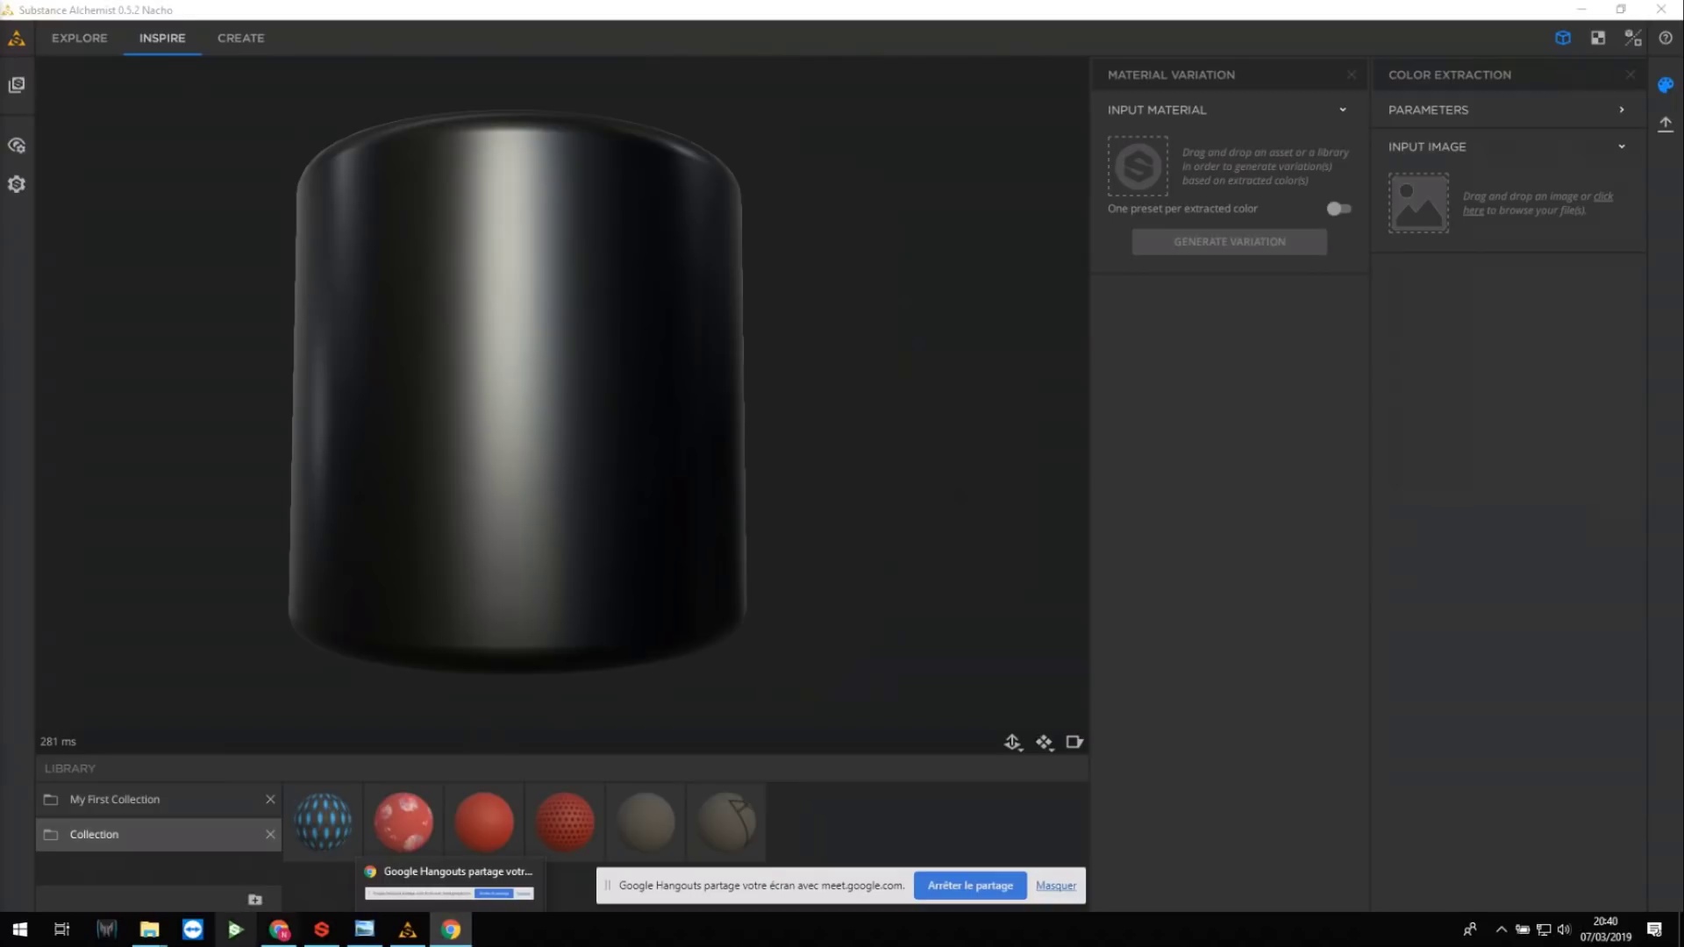
{"action": "mouse_move", "coordinate": [279, 932]}
{"action": "left_click", "coordinate": [307, 847]}
{"action": "left_click", "coordinate": [491, 18]}
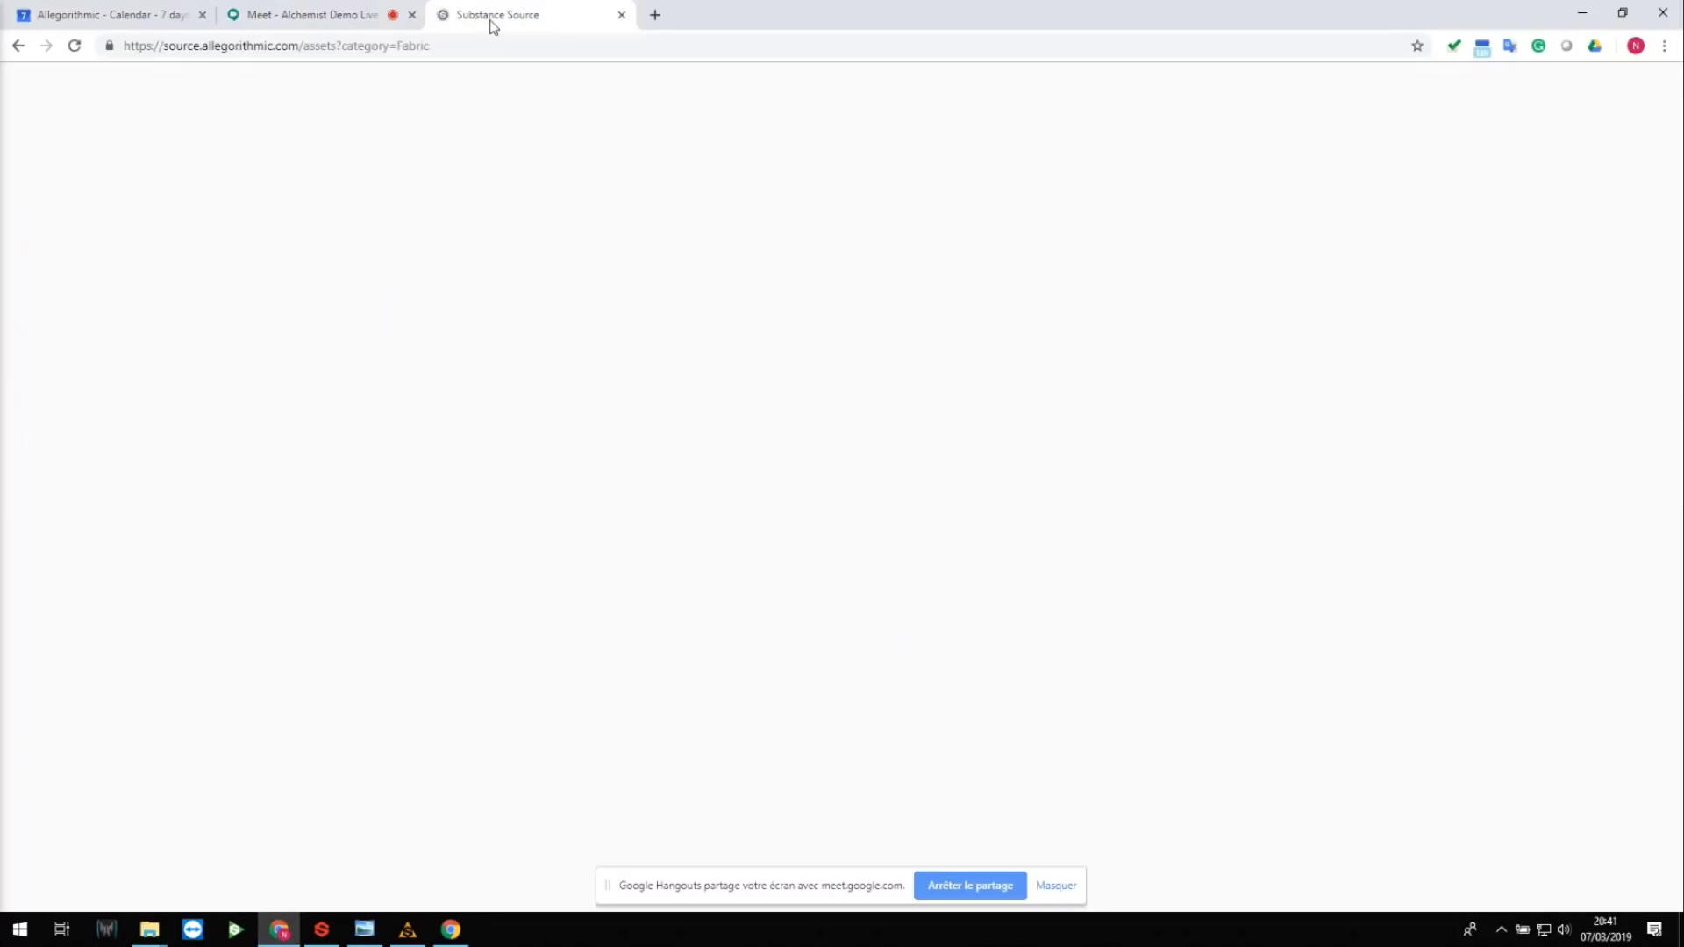
{"action": "mouse_move", "coordinate": [321, 488]}
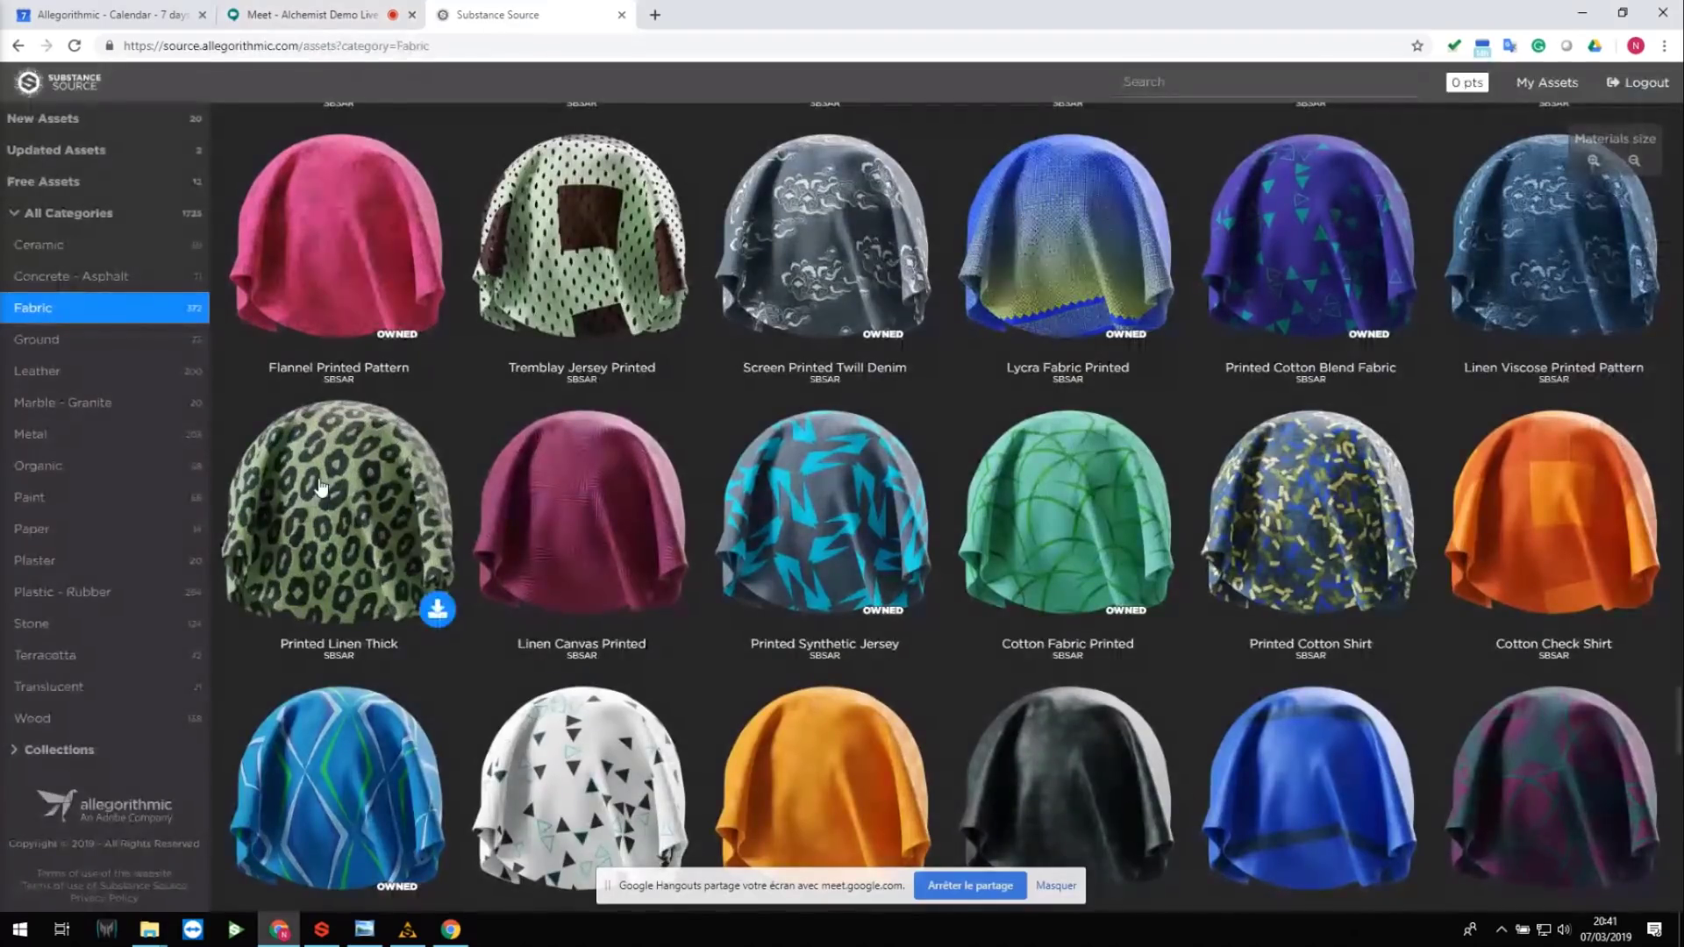
{"action": "scroll", "coordinate": [614, 491], "scroll_direction": "down", "scroll_amount": 1}
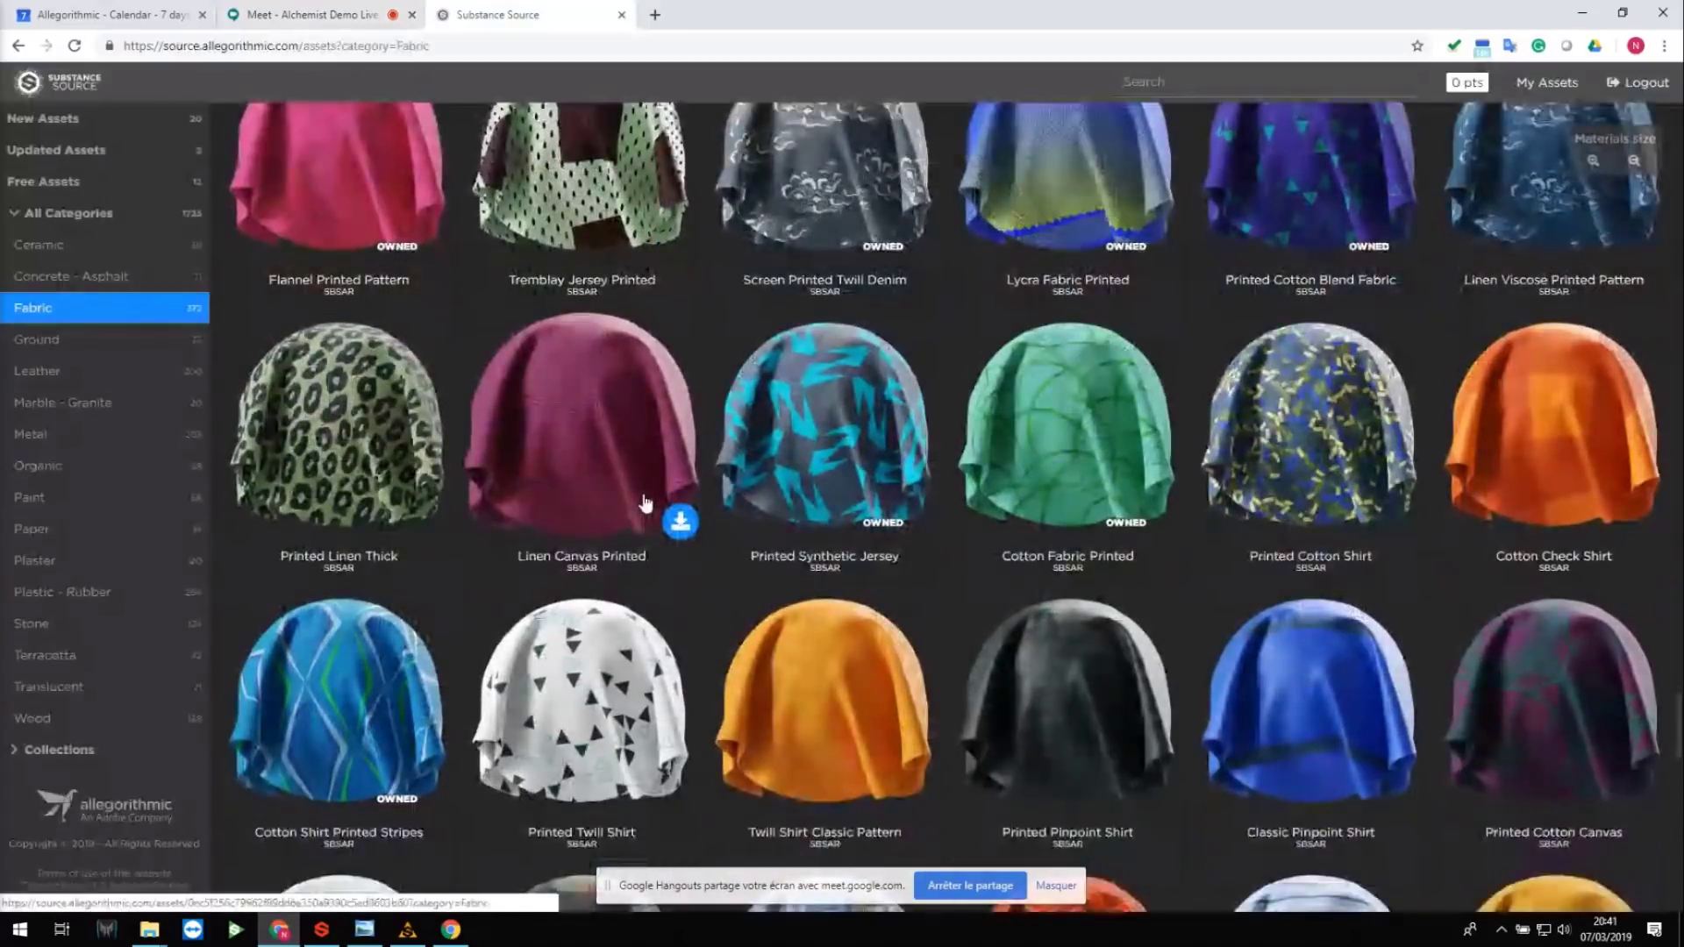
{"action": "scroll", "coordinate": [647, 474], "scroll_direction": "down", "scroll_amount": 2}
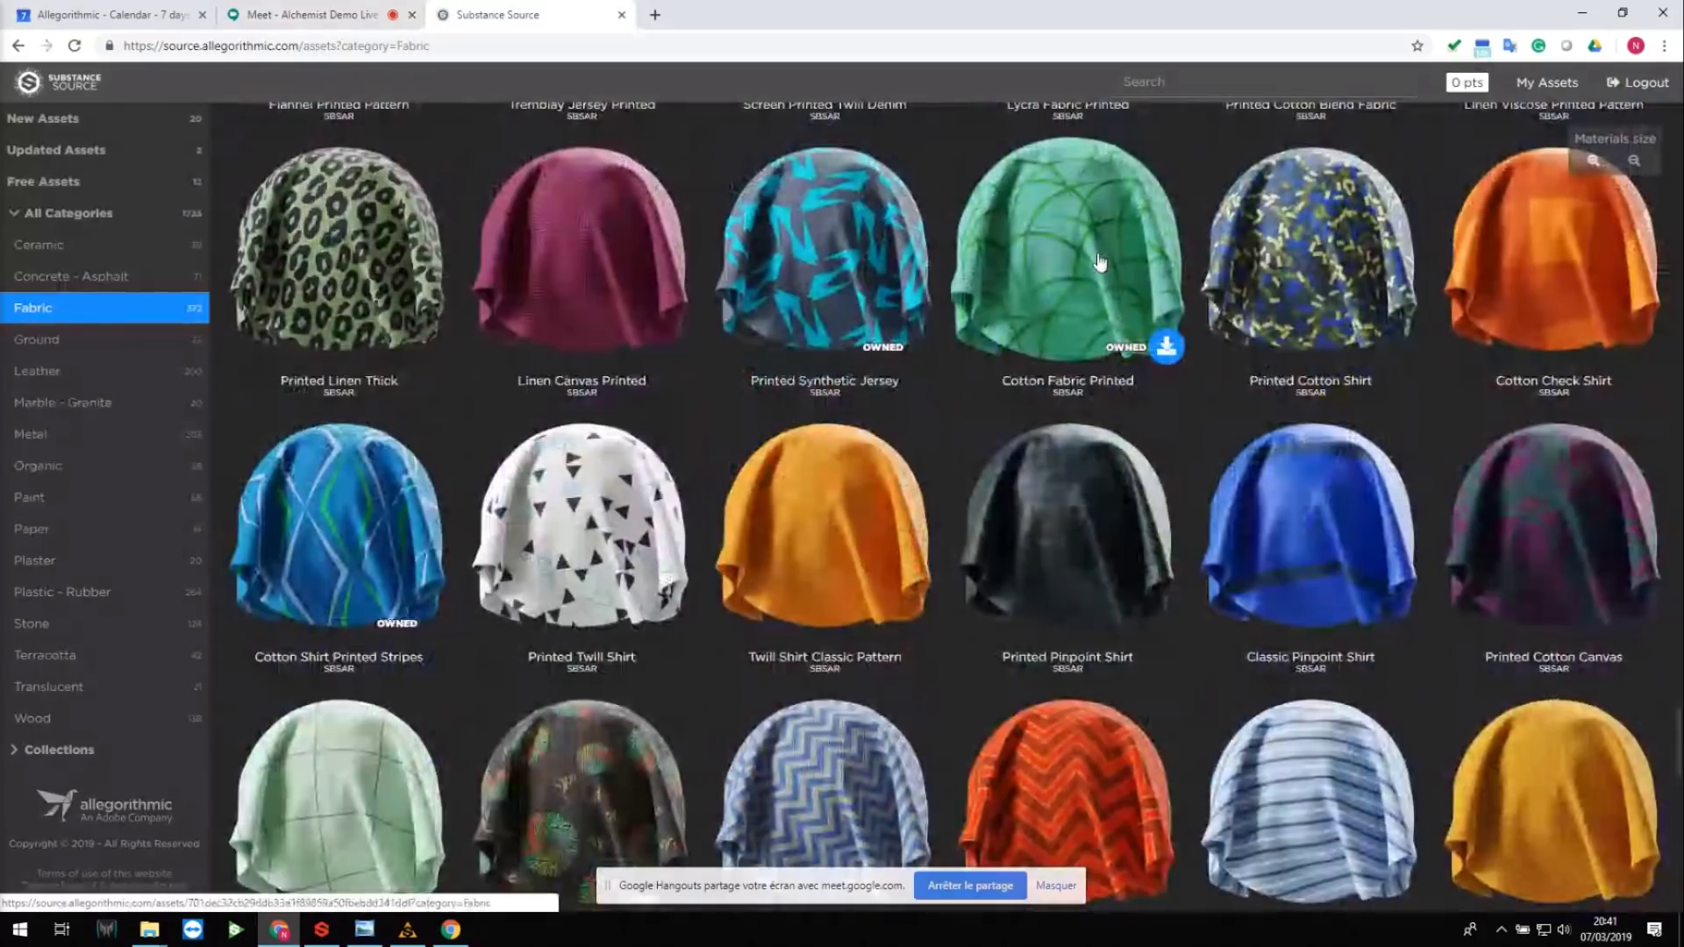
Return to Substance Alchemist, load Cotton Fabric Printed as the variation's input material, and set the texture scale to 1 in U and V.
{"action": "left_click", "coordinate": [407, 930]}
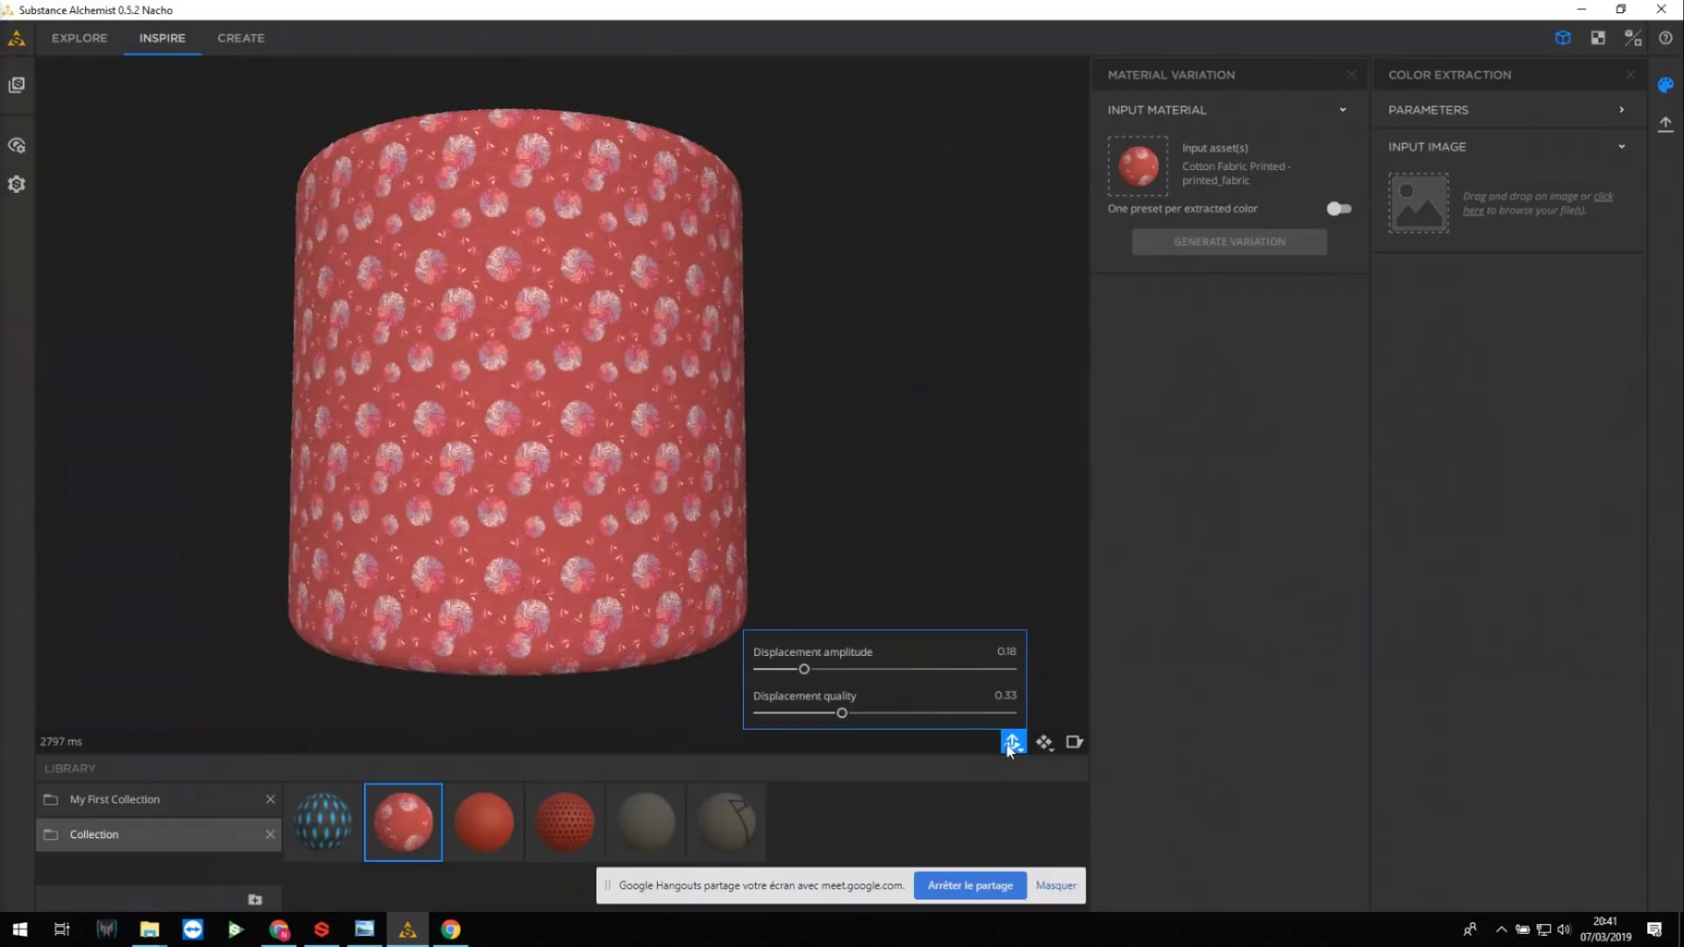
{"action": "mouse_move", "coordinate": [1044, 743]}
{"action": "left_click_drag", "start_coordinate": [814, 673], "coordinate": [790, 713]}
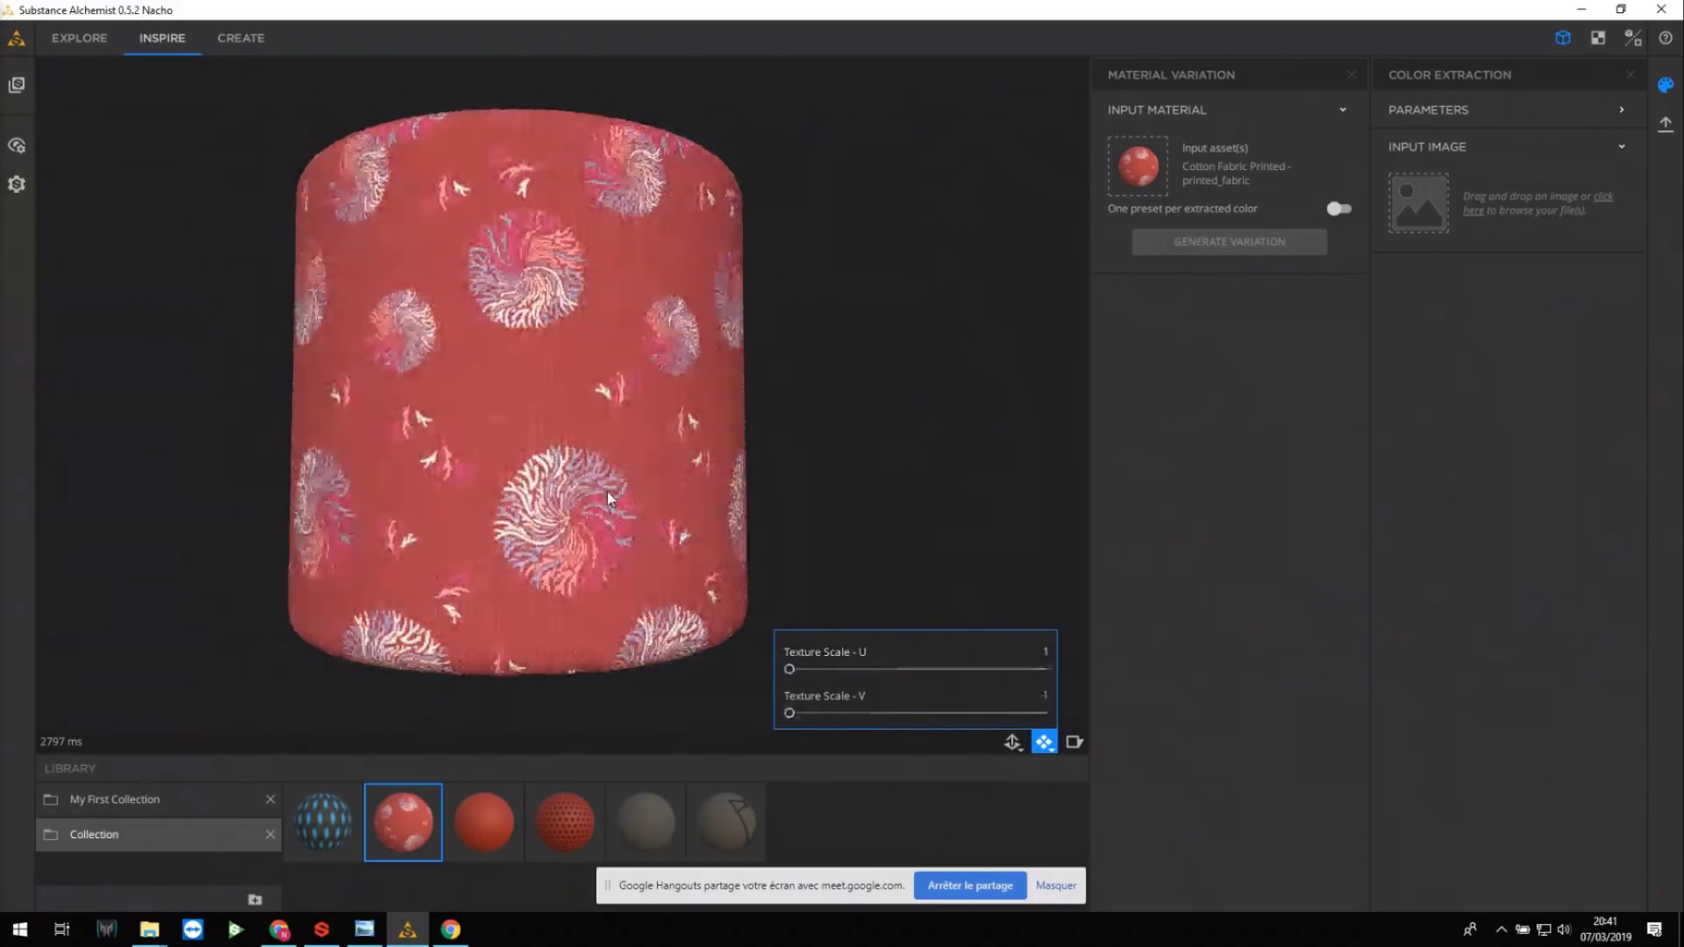
Inspect the printed fabric on the cylinder from several angles and expand the color extraction parameters.
{"action": "mouse_move", "coordinate": [662, 528]}
{"action": "left_mouse_down"}
{"action": "mouse_move", "coordinate": [637, 558]}
{"action": "mouse_move", "coordinate": [635, 531]}
{"action": "left_mouse_up"}
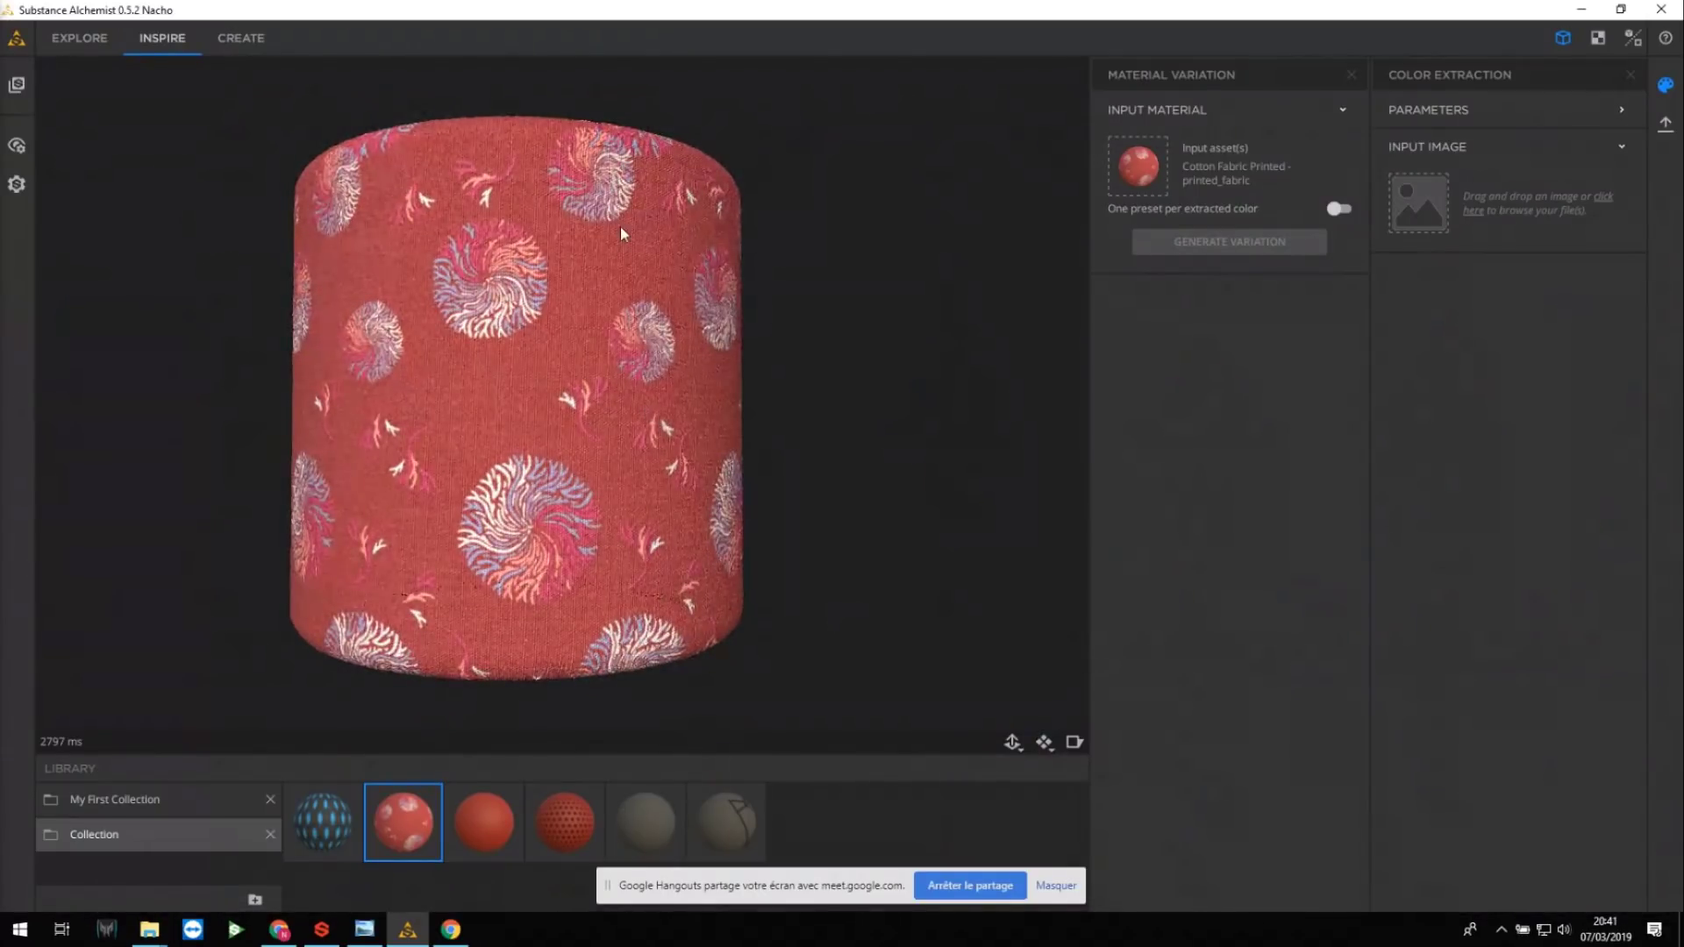
{"action": "left_click_drag", "start_coordinate": [619, 226], "coordinate": [549, 301]}
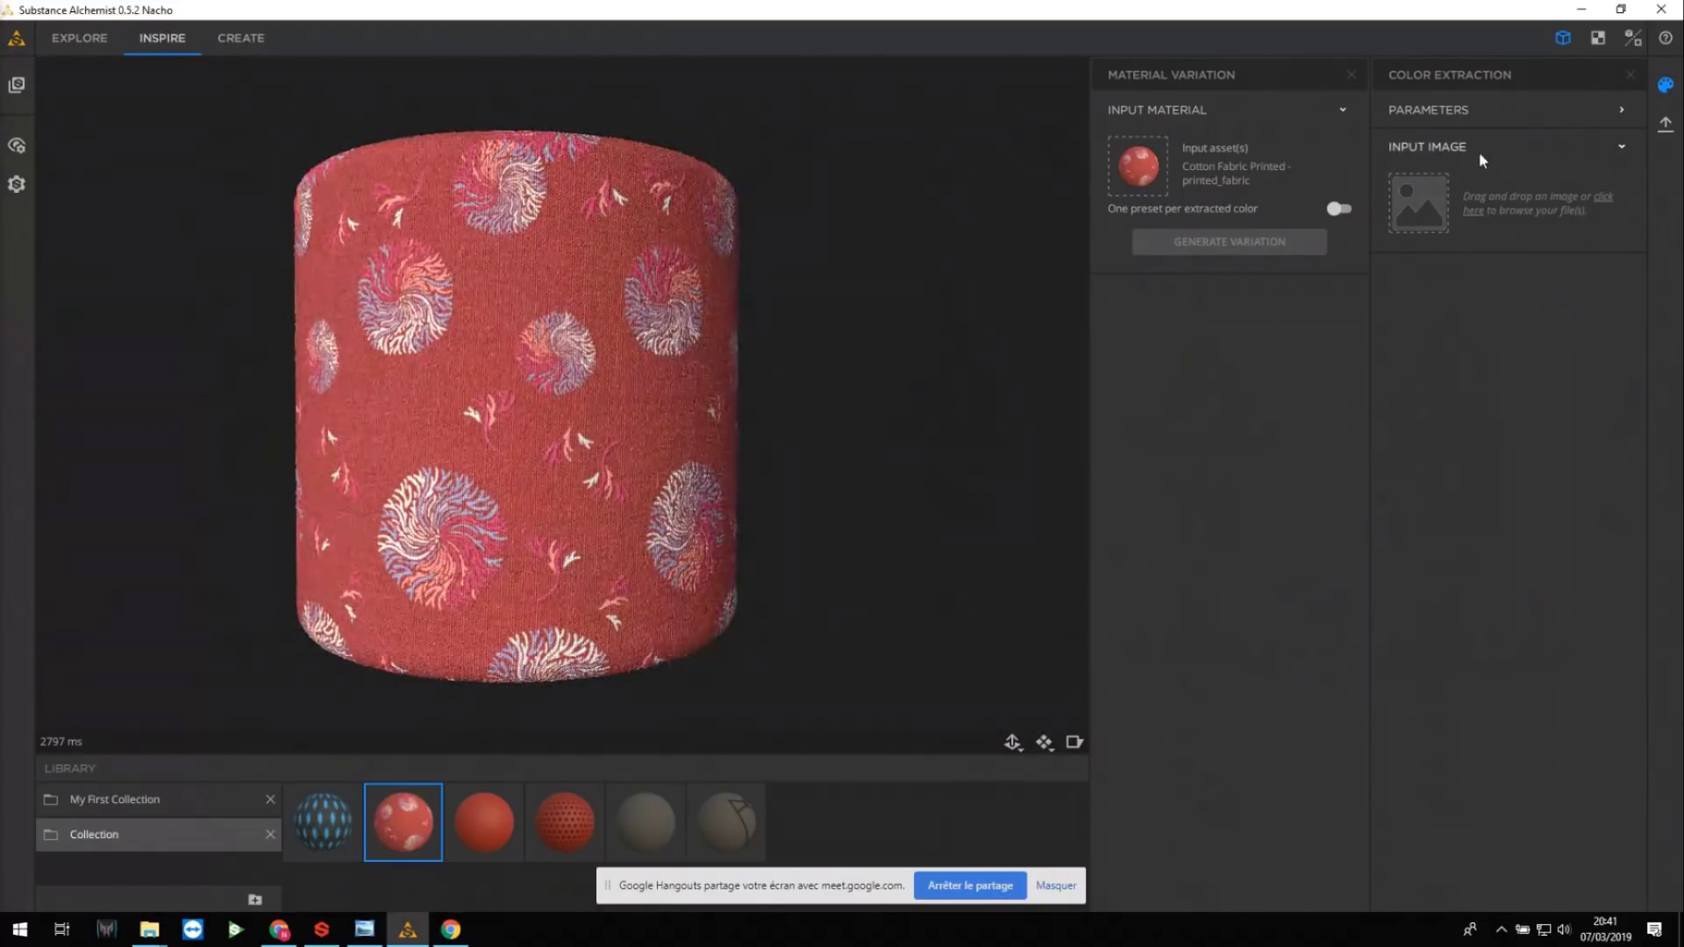
{"action": "left_click", "coordinate": [1523, 107]}
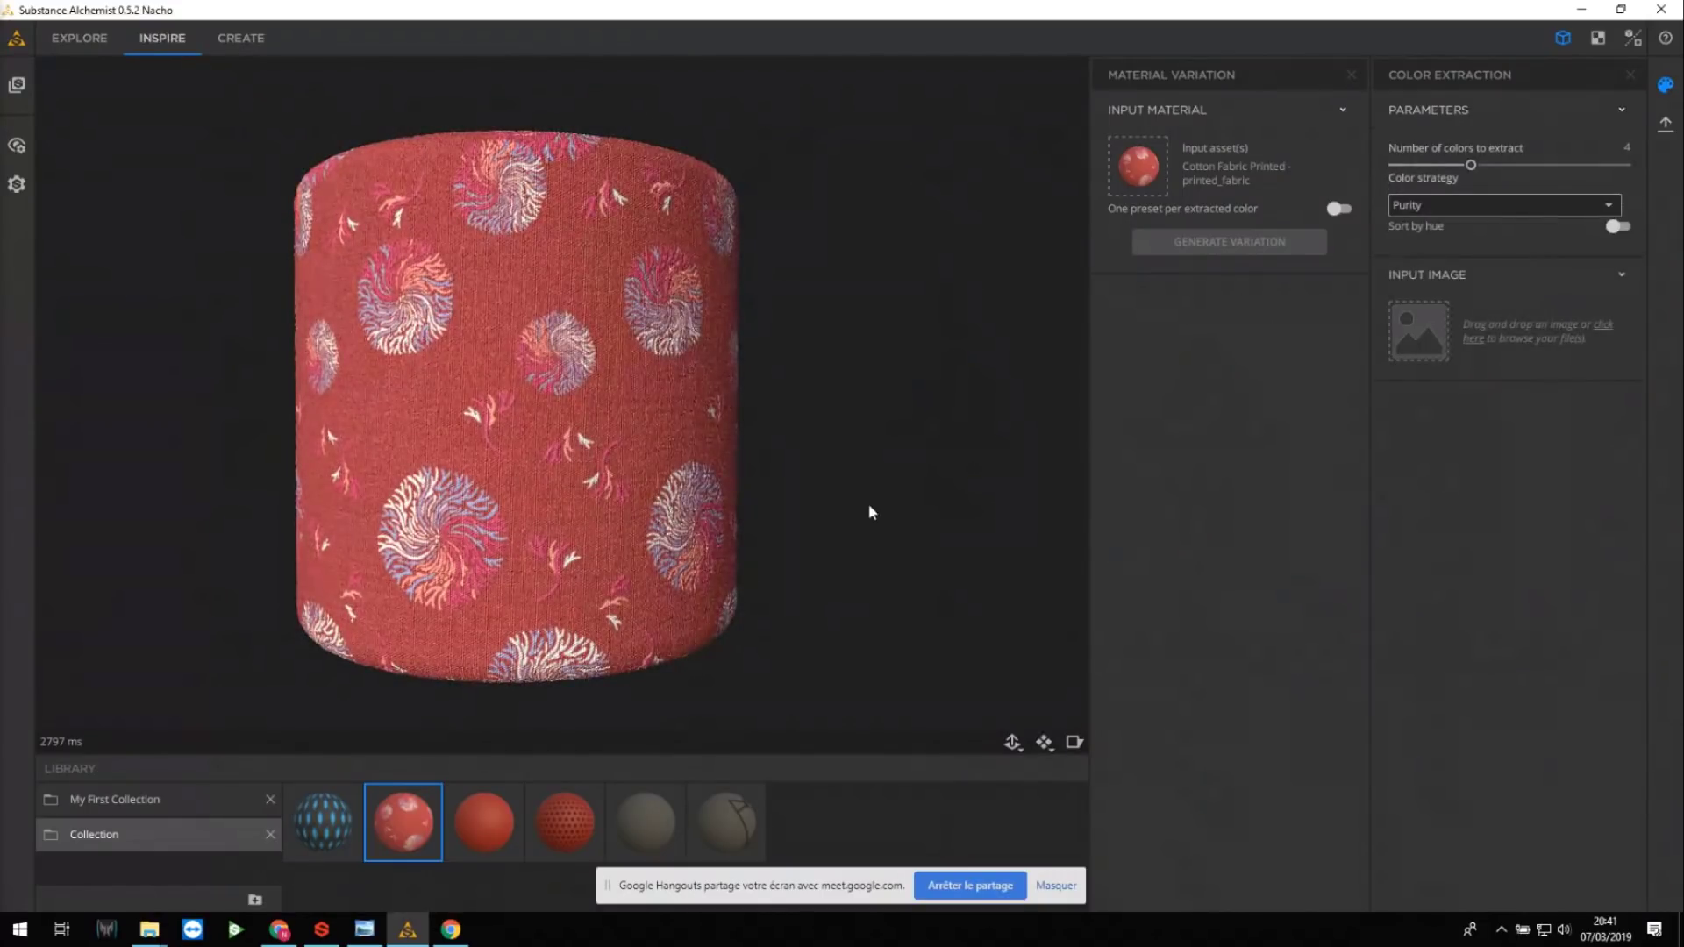
{"action": "left_click_drag", "start_coordinate": [708, 509], "coordinate": [711, 492]}
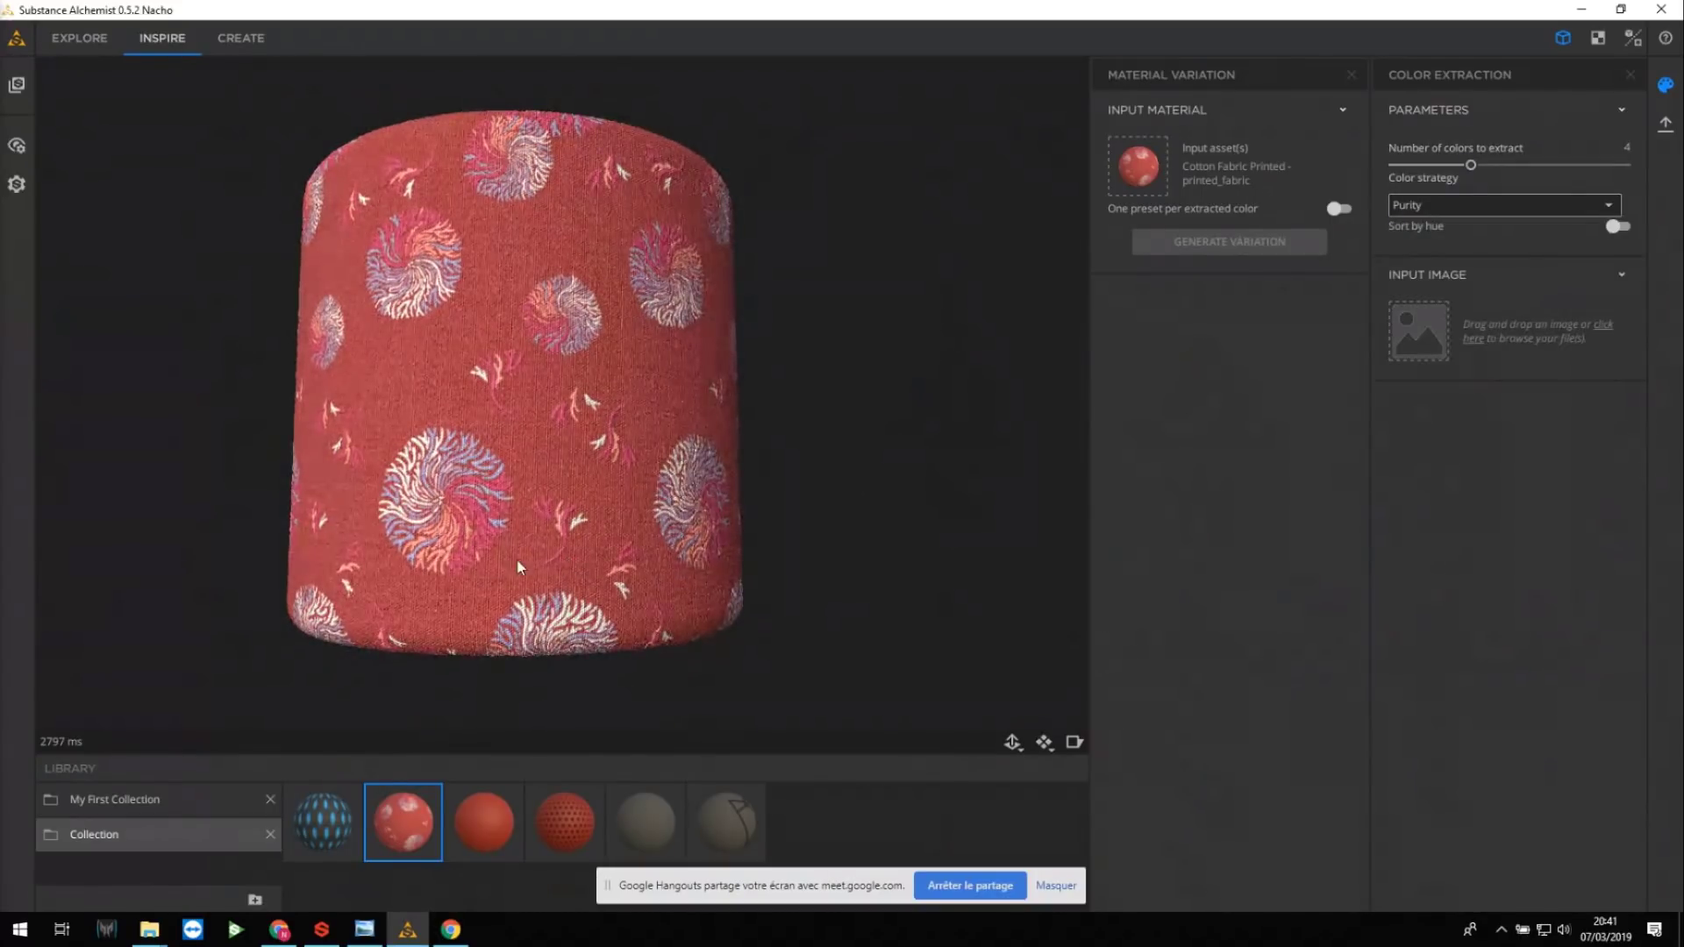
{"action": "left_click_drag", "start_coordinate": [496, 531], "coordinate": [530, 561]}
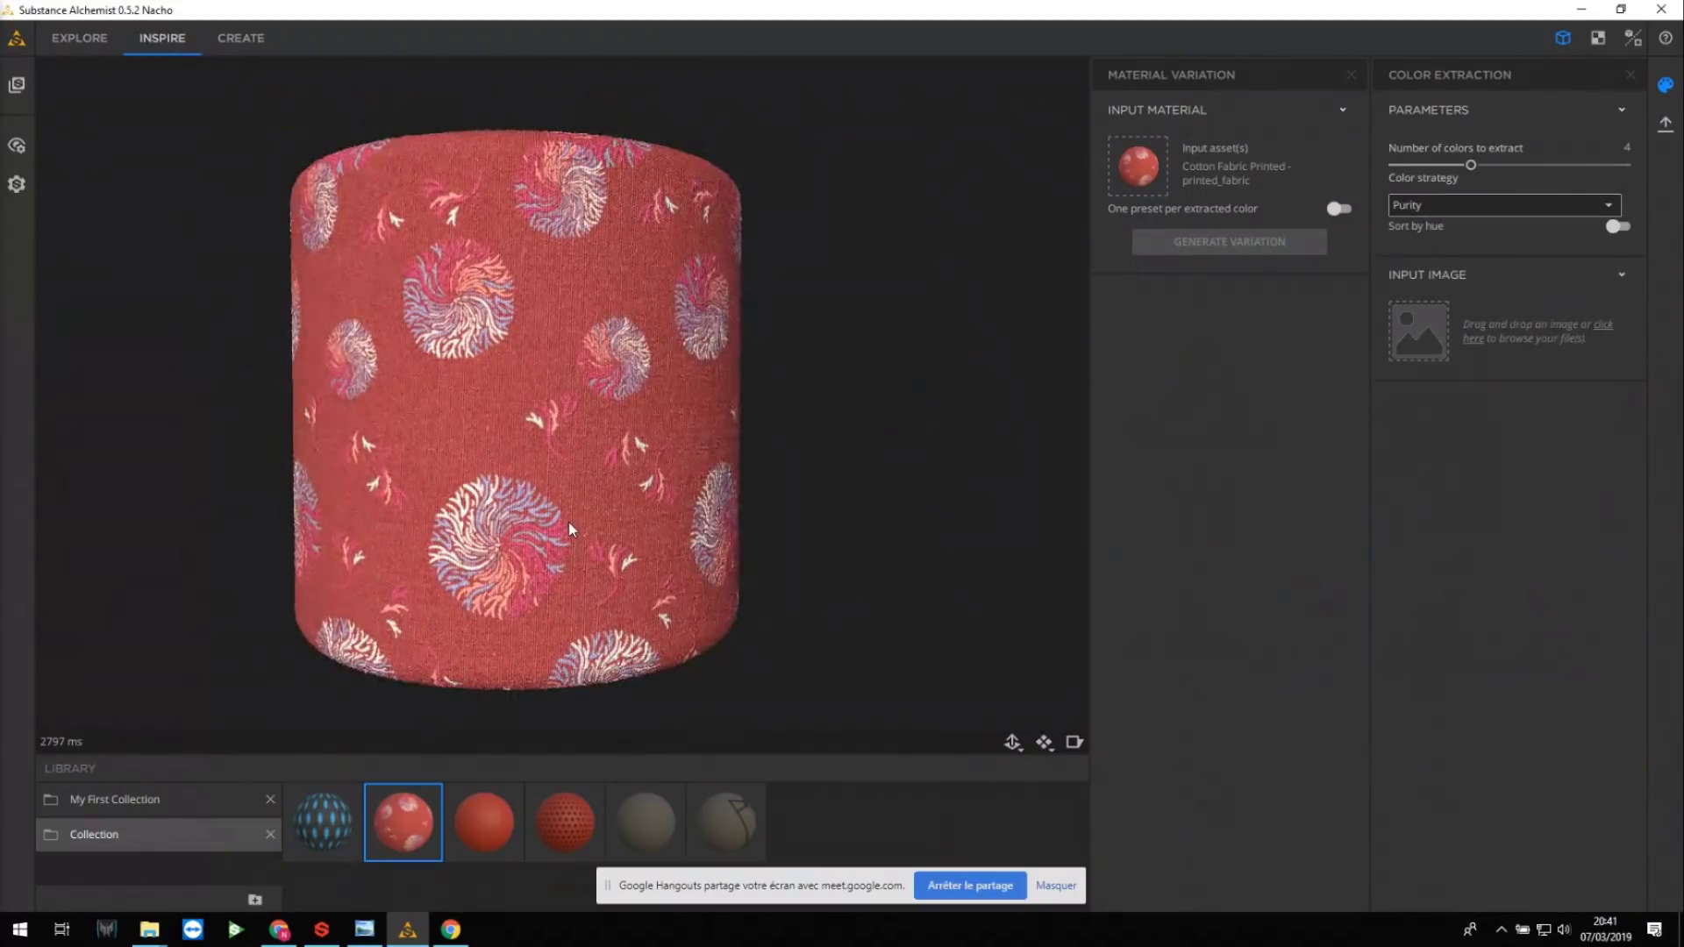
{"action": "left_click_drag", "start_coordinate": [568, 529], "coordinate": [574, 517]}
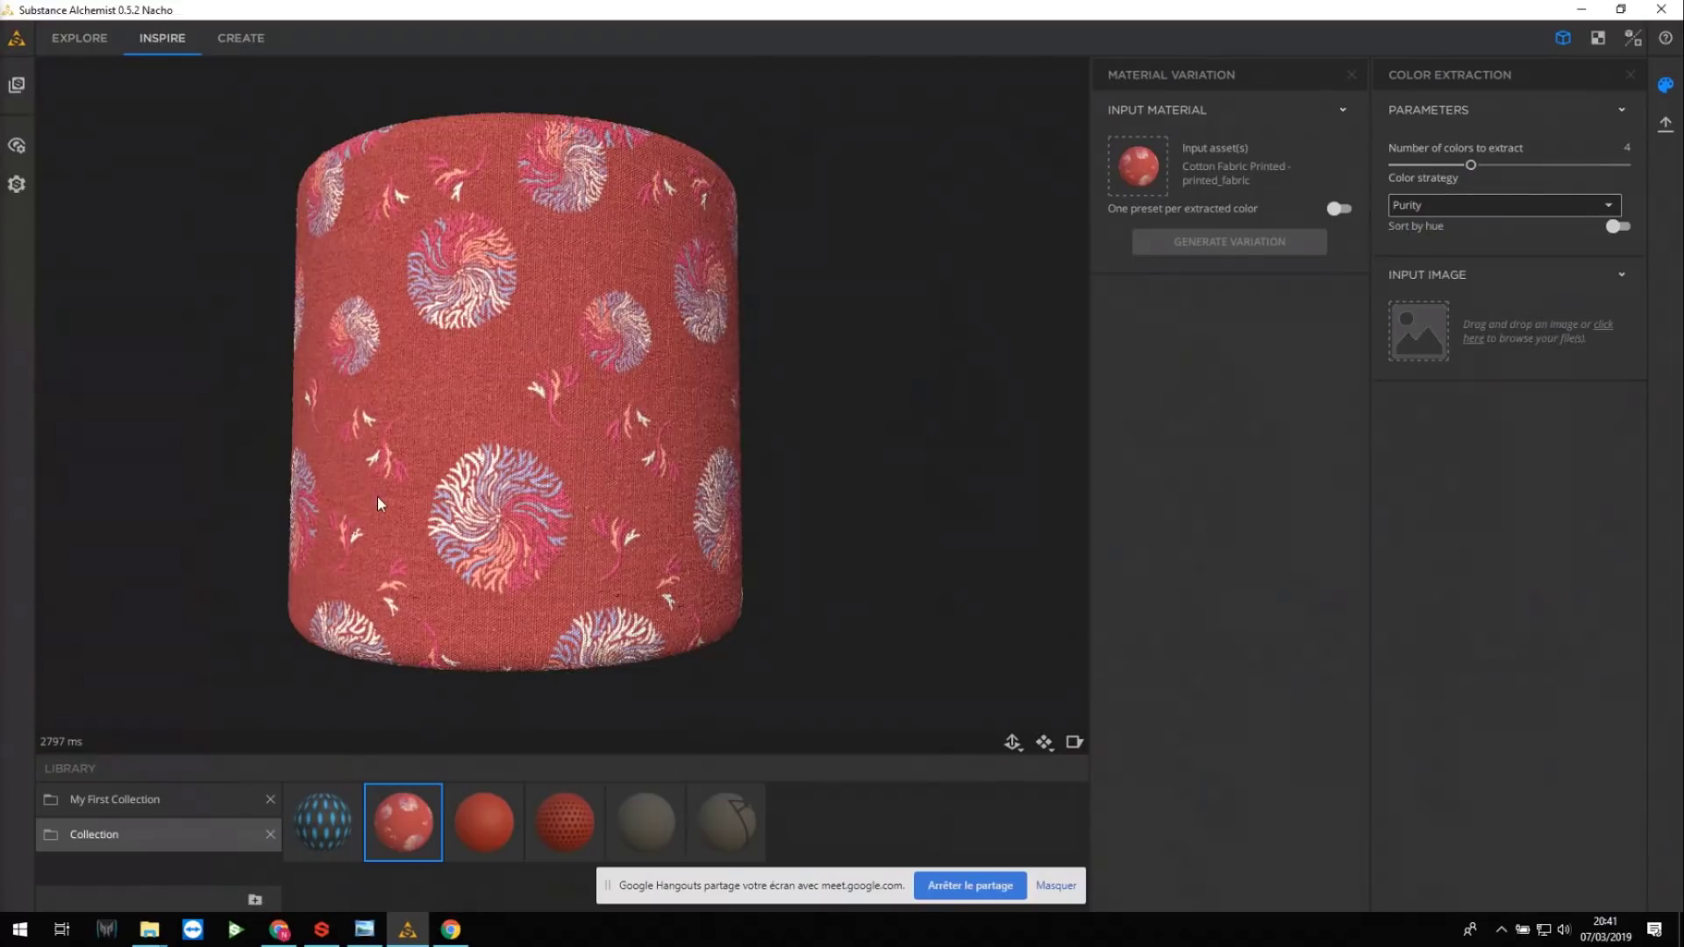
{"action": "left_click_drag", "start_coordinate": [378, 498], "coordinate": [402, 504]}
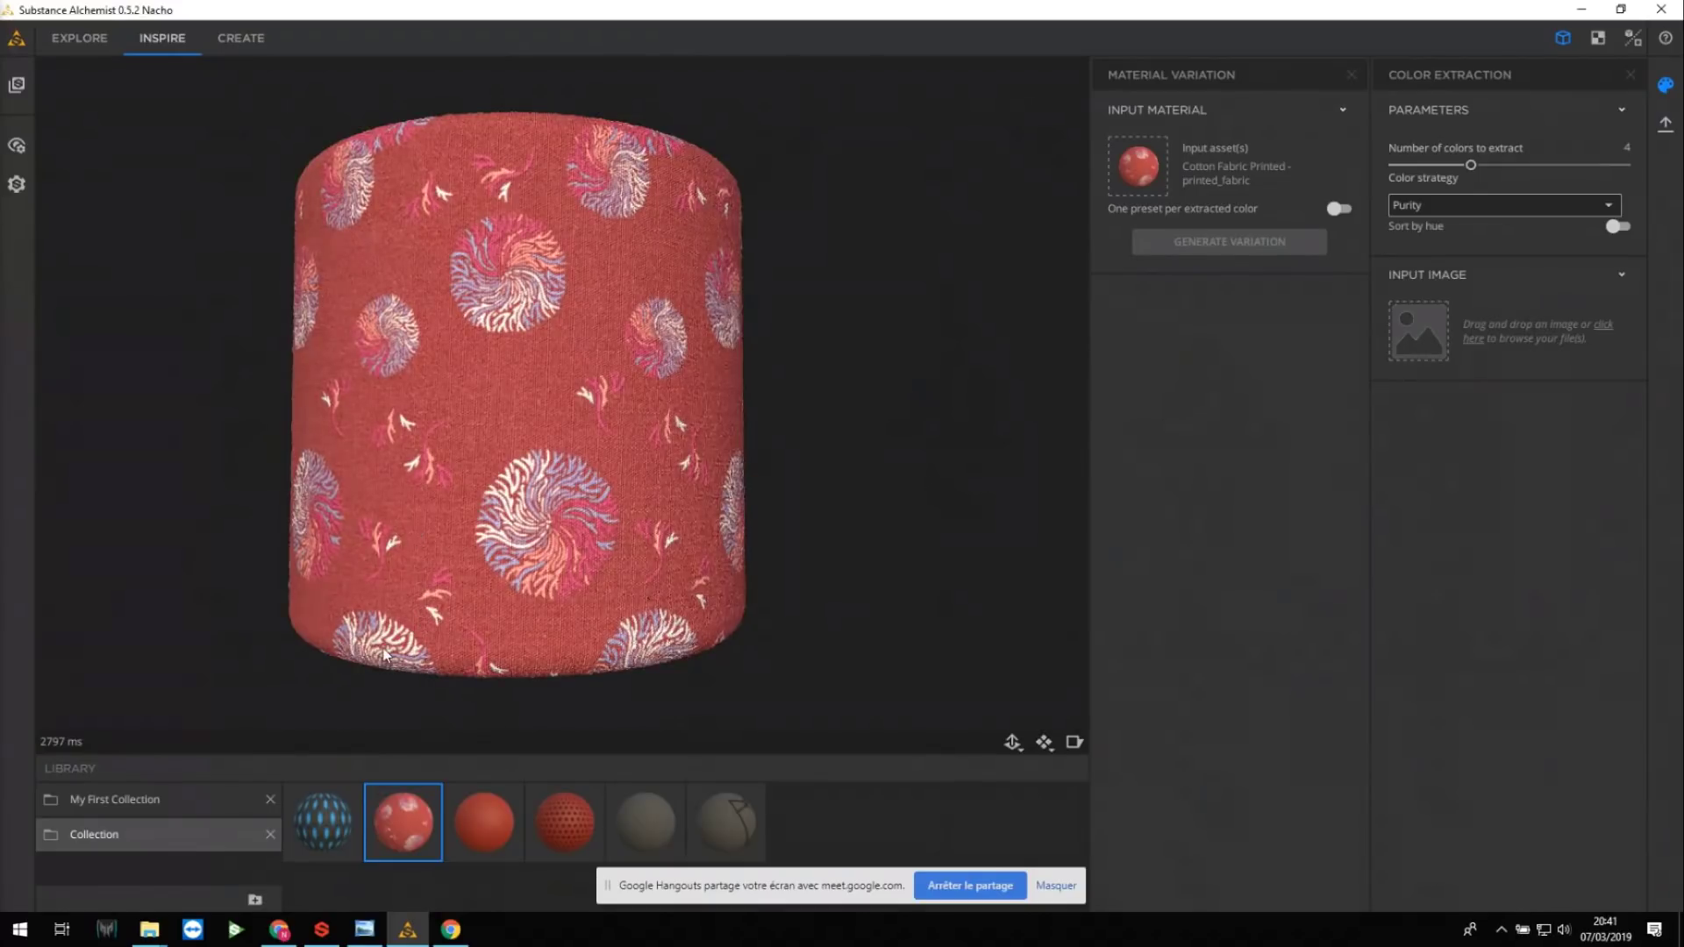
Switch to File Explorer, browse the test folder of inspiration references, and preview shutterstock_689989231.jpg in Photos before closing it.
{"action": "left_click", "coordinate": [150, 929]}
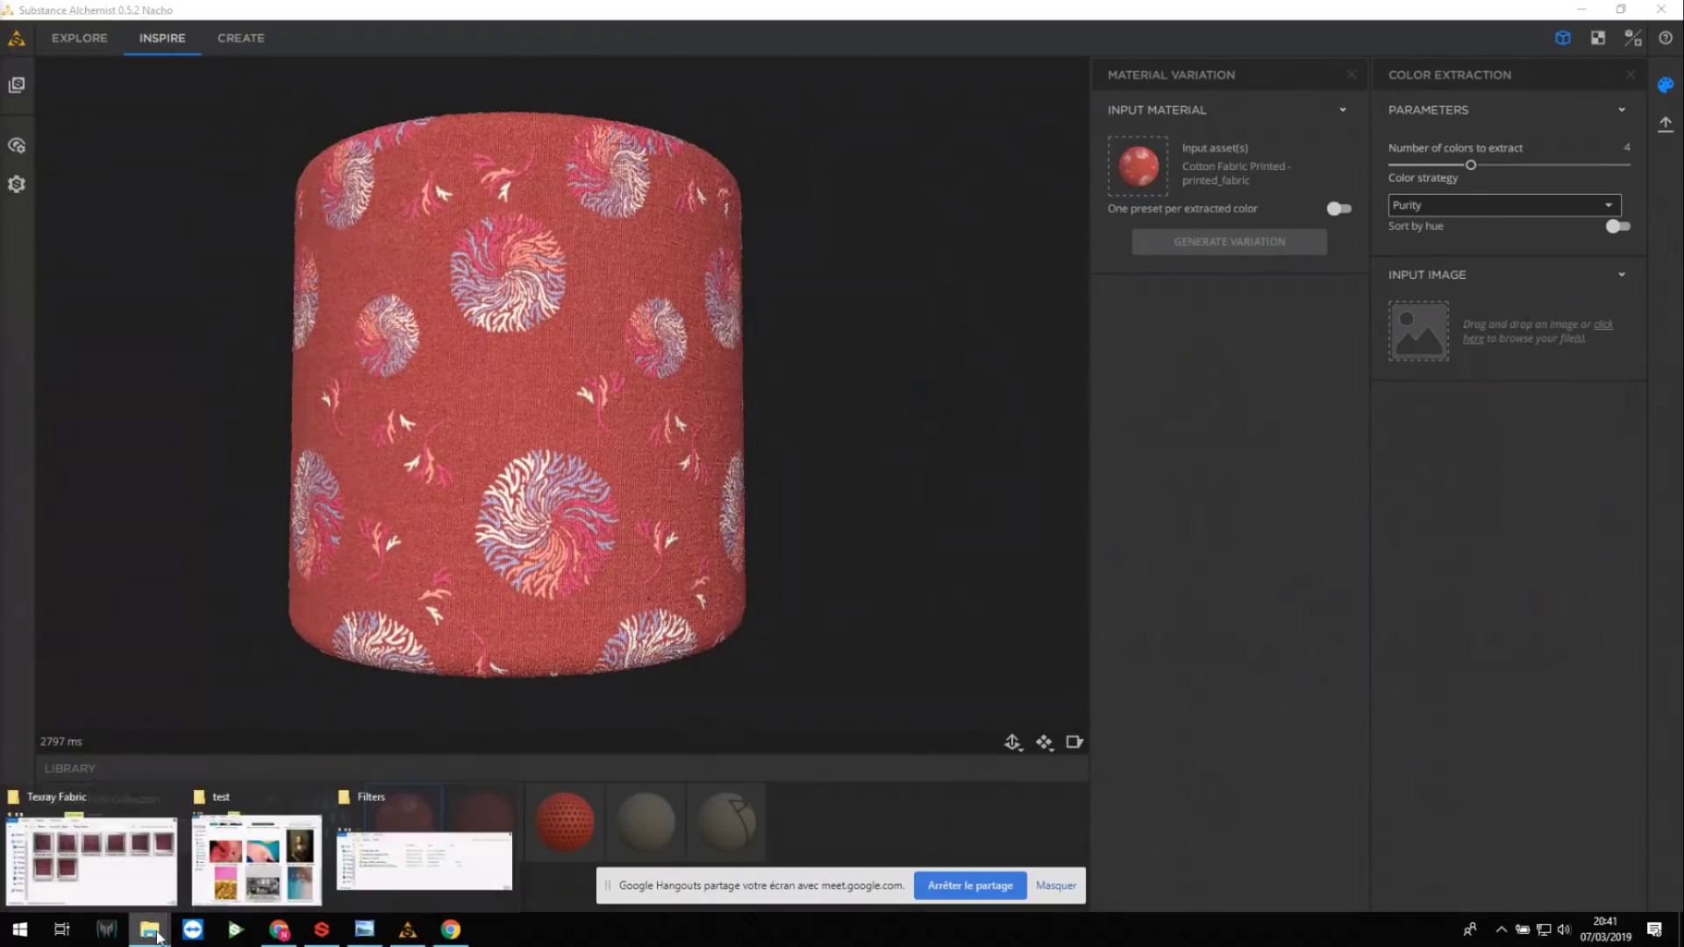
{"action": "left_click", "coordinate": [227, 887]}
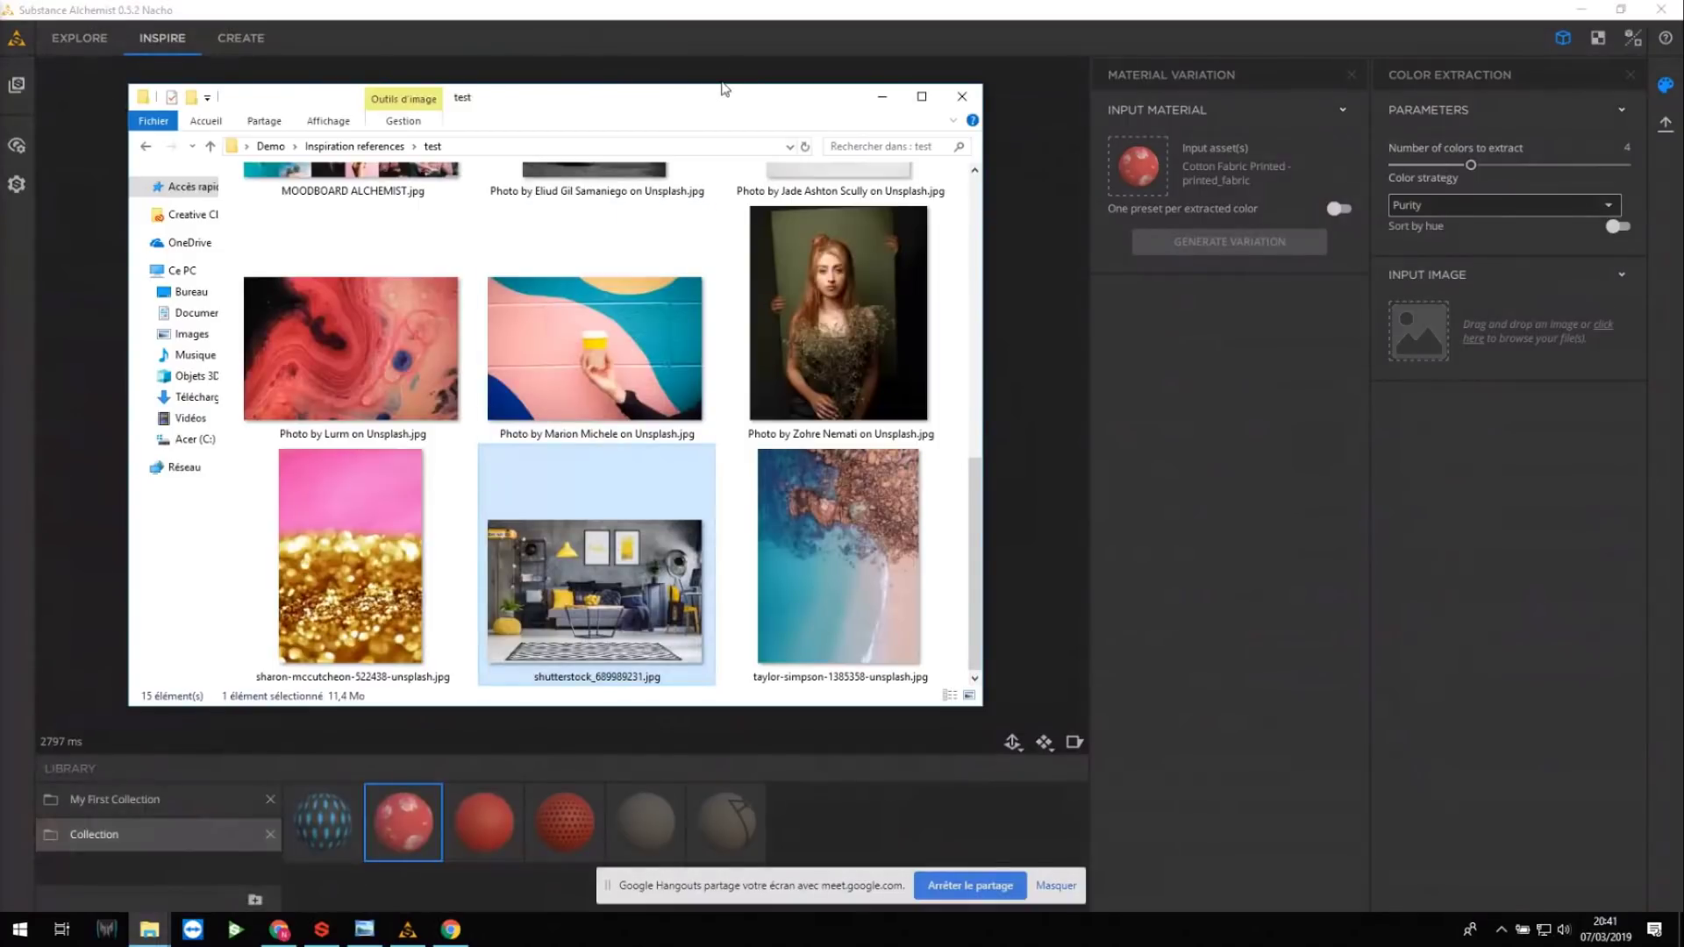
{"action": "left_click_drag", "start_coordinate": [711, 104], "coordinate": [709, 94]}
{"action": "scroll", "coordinate": [715, 364], "scroll_direction": "up", "scroll_amount": 5}
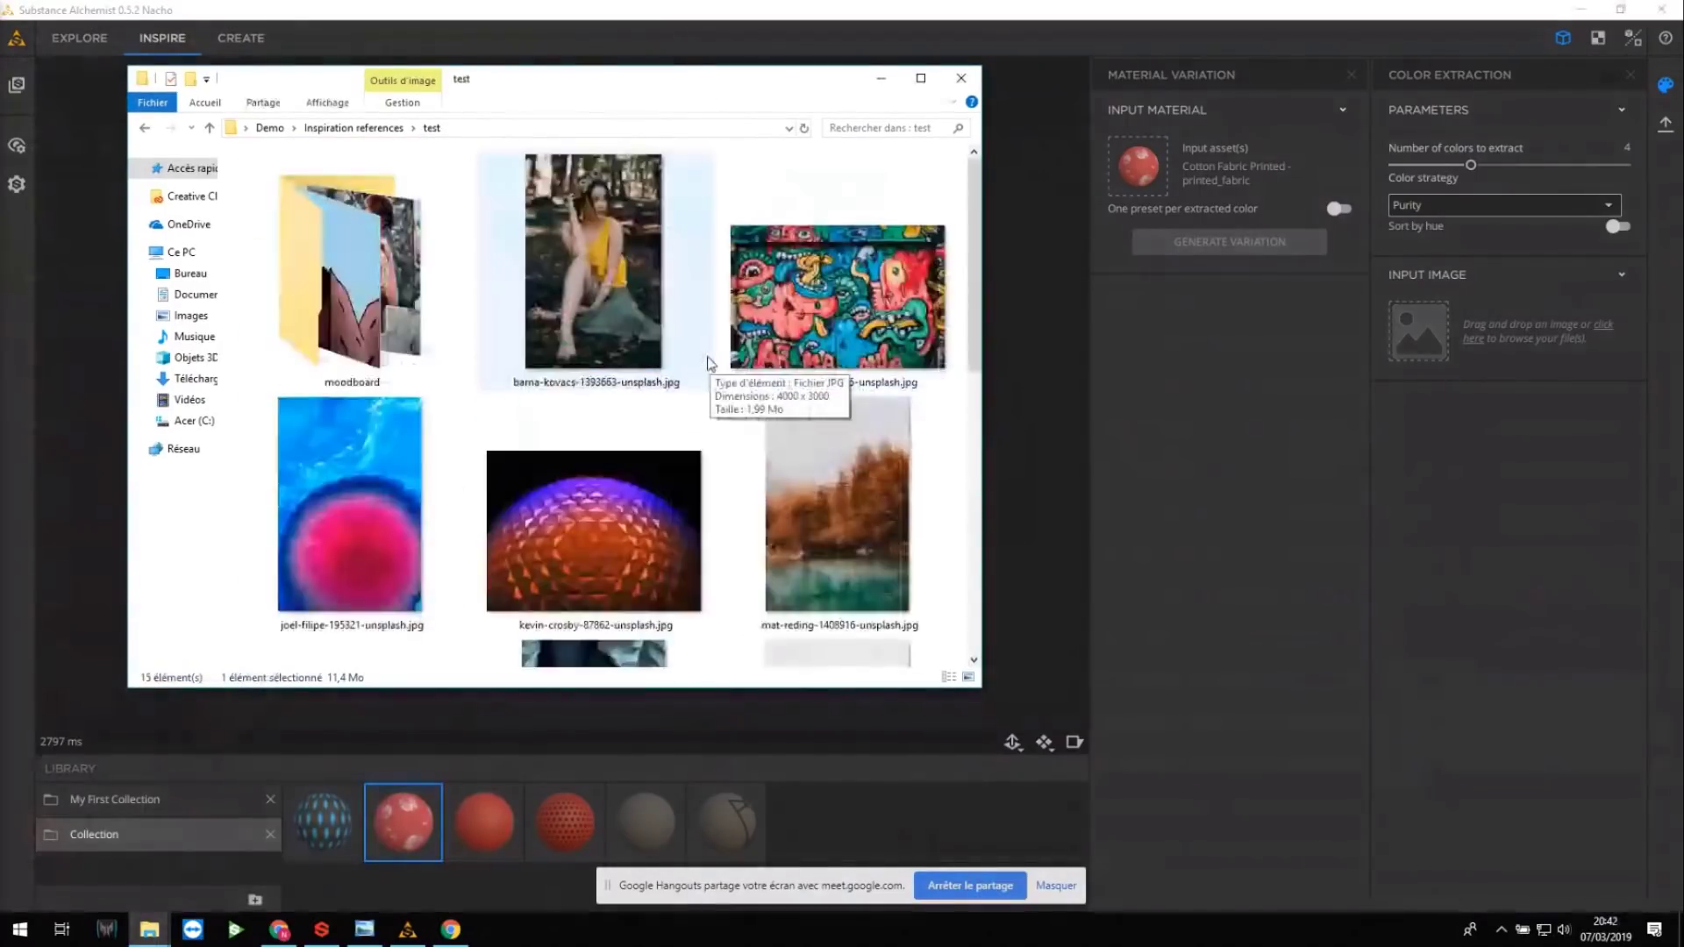
{"action": "scroll", "coordinate": [695, 355], "scroll_direction": "down", "scroll_amount": 6}
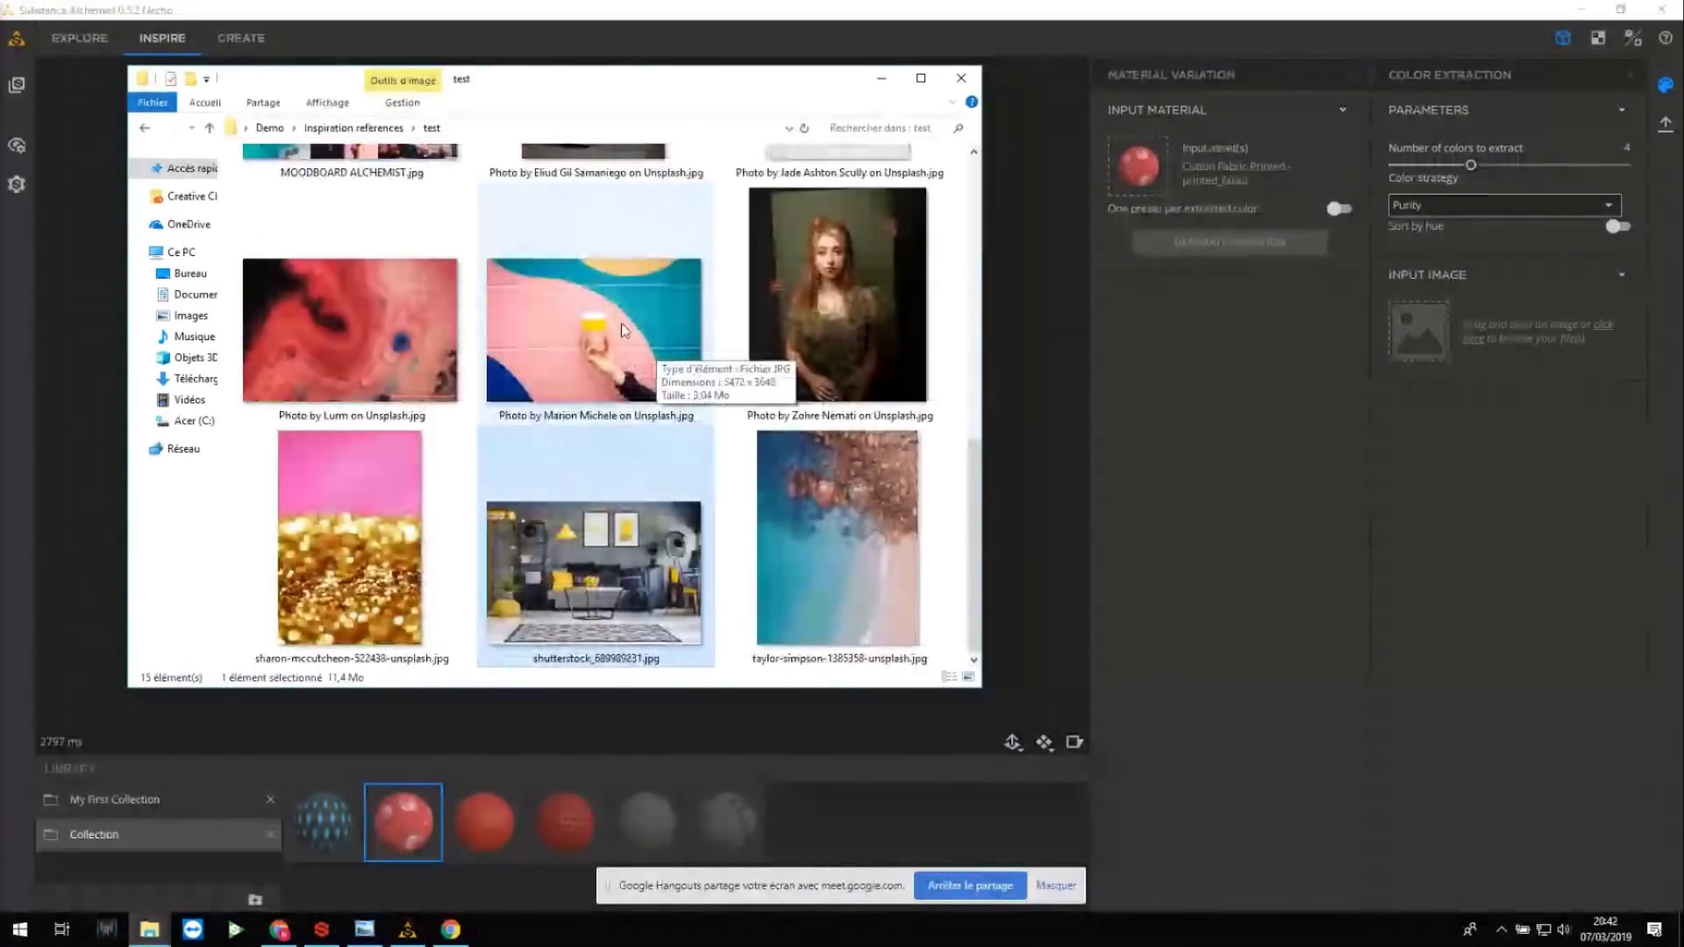
{"action": "left_click_drag", "start_coordinate": [940, 154], "coordinate": [1131, 140]}
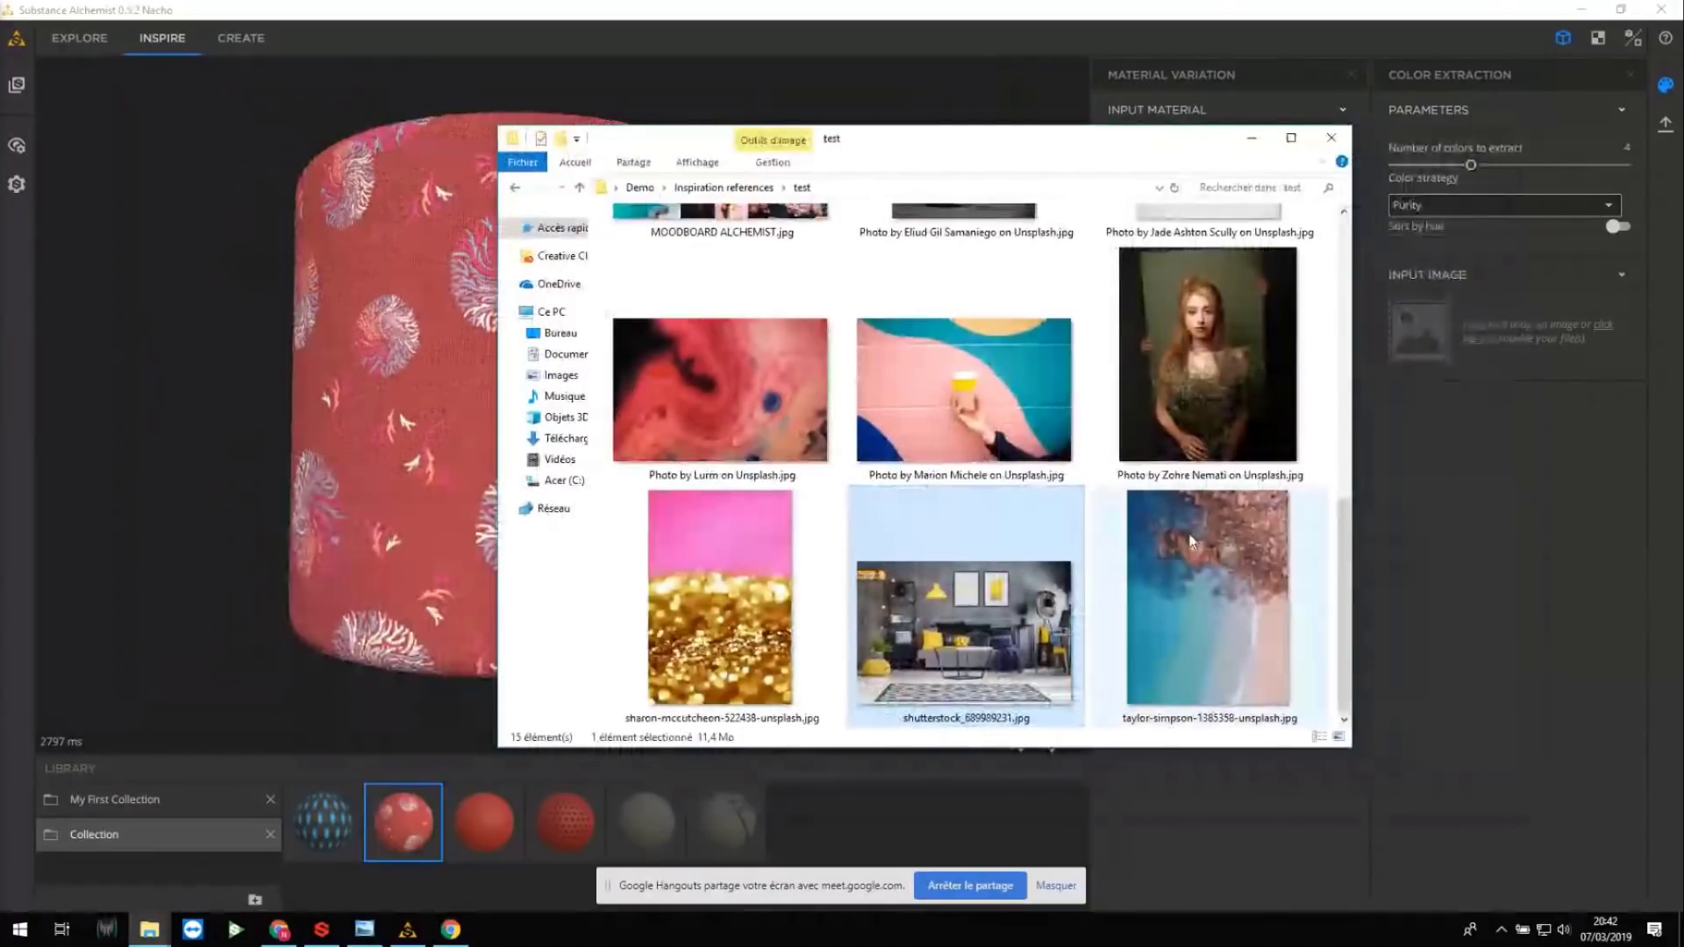
{"action": "double_click", "coordinate": [970, 598]}
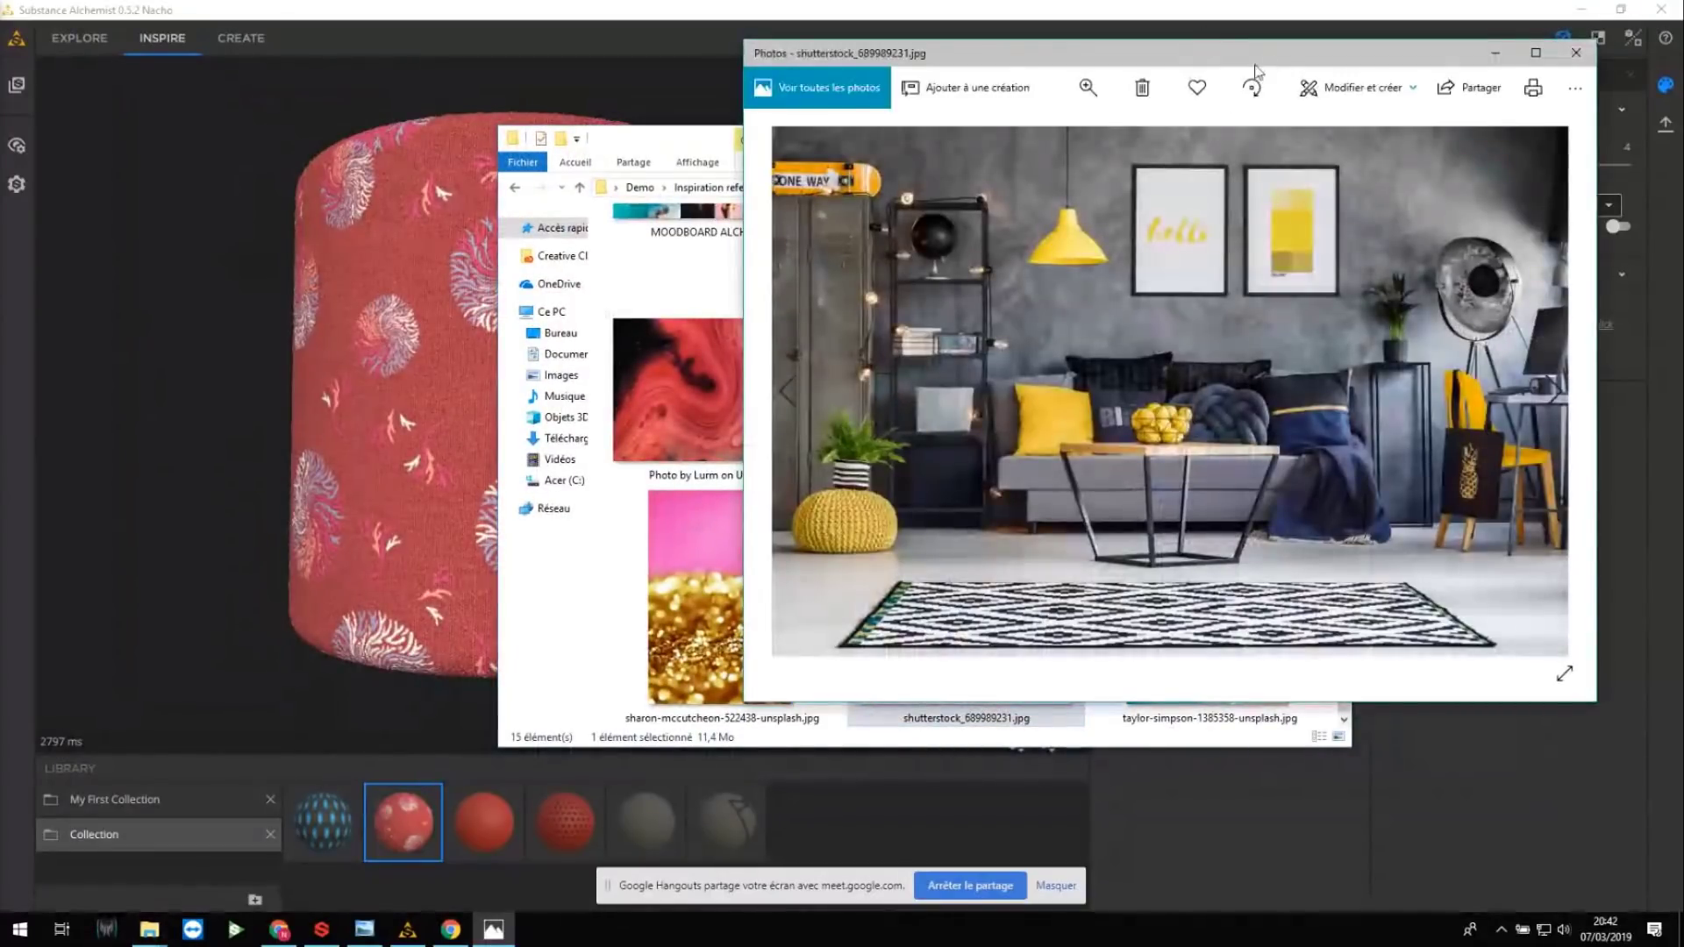
{"action": "left_click_drag", "start_coordinate": [1255, 68], "coordinate": [961, 82]}
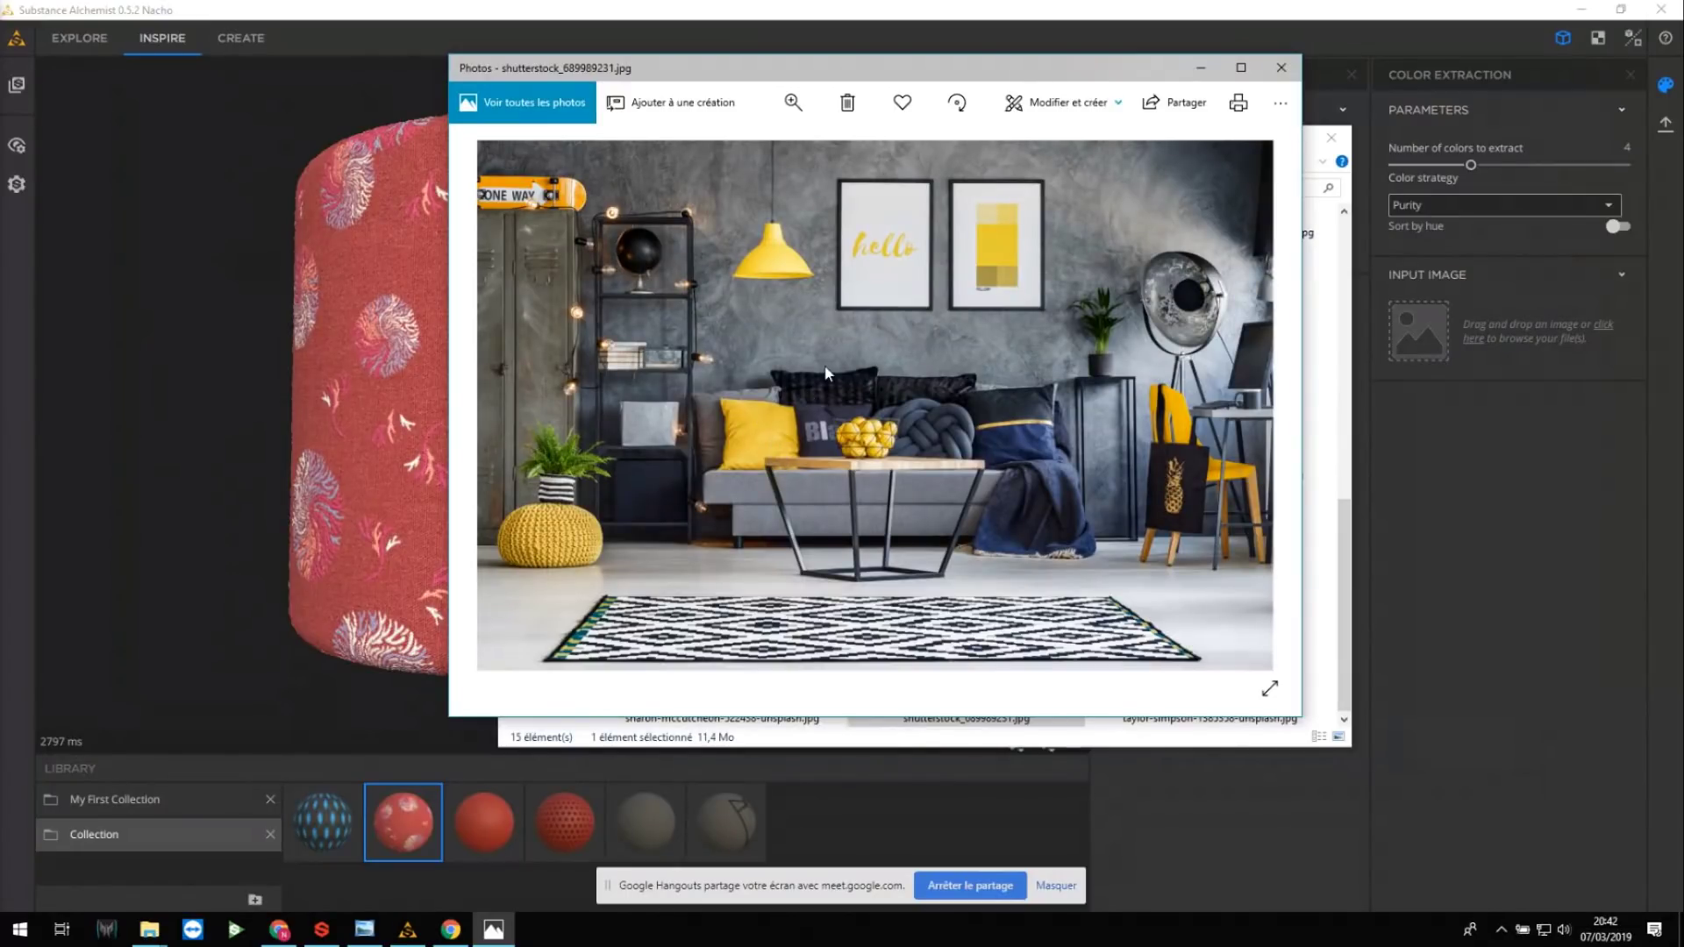
{"action": "left_click", "coordinate": [1291, 76]}
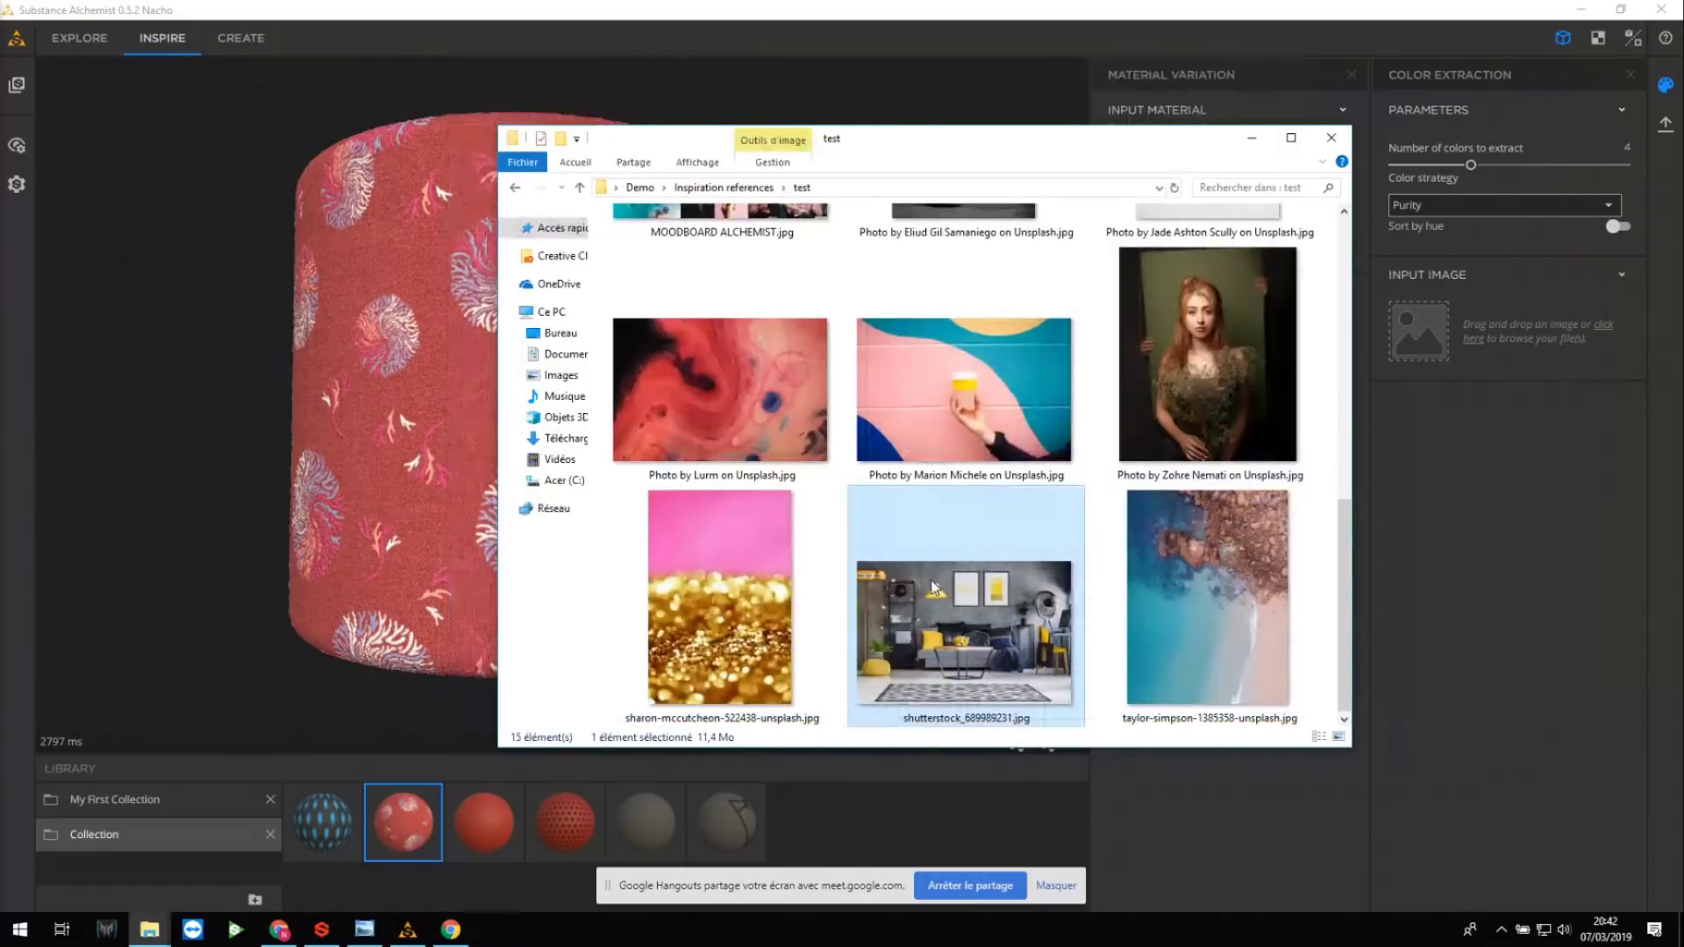
Load shutterstock_689989231.jpg as the color extraction input image and clear all previously generated variations.
{"action": "left_click_drag", "start_coordinate": [932, 588], "coordinate": [1430, 339]}
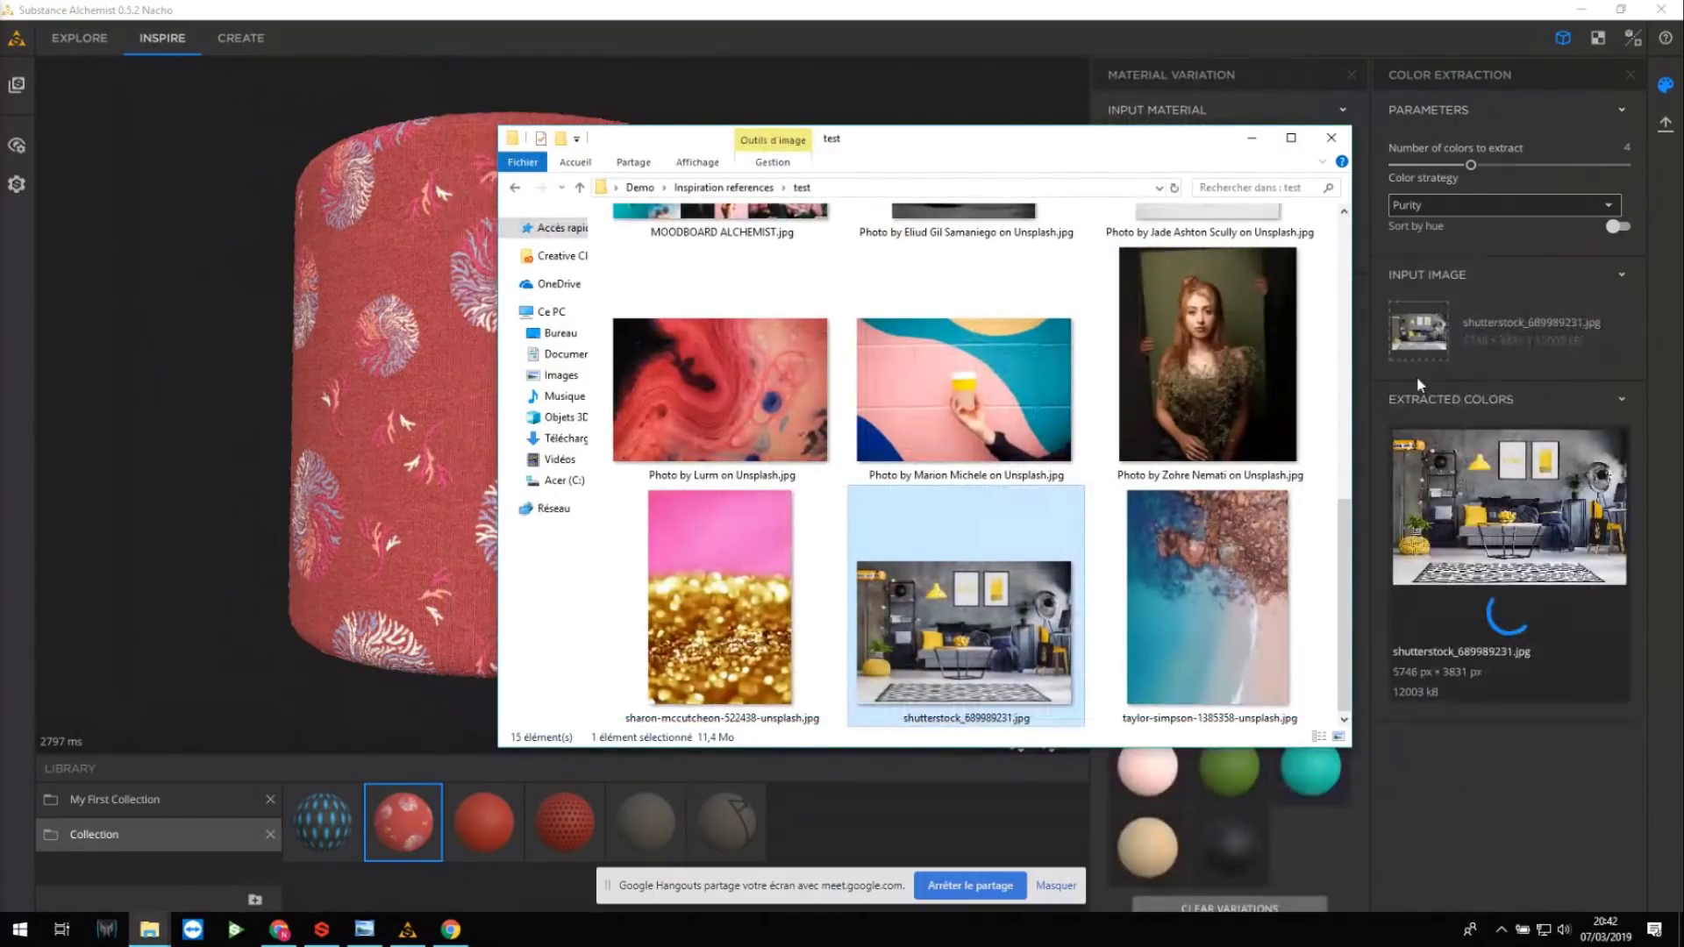
{"action": "left_click", "coordinate": [1500, 293]}
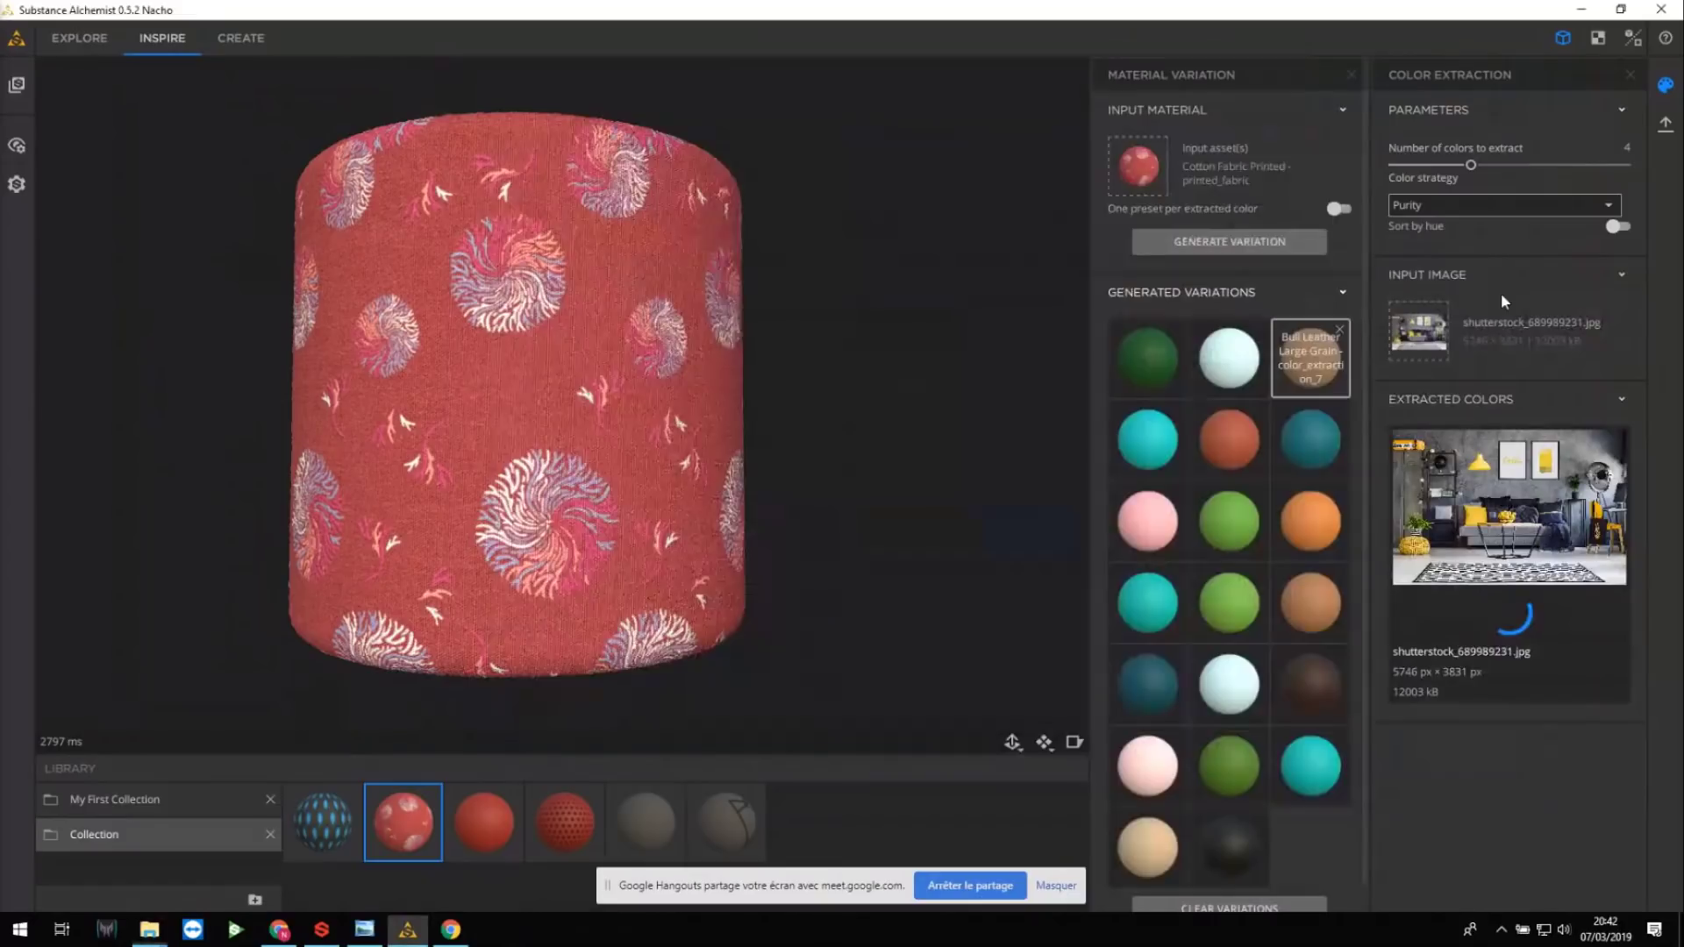
{"action": "left_click", "coordinate": [1209, 909]}
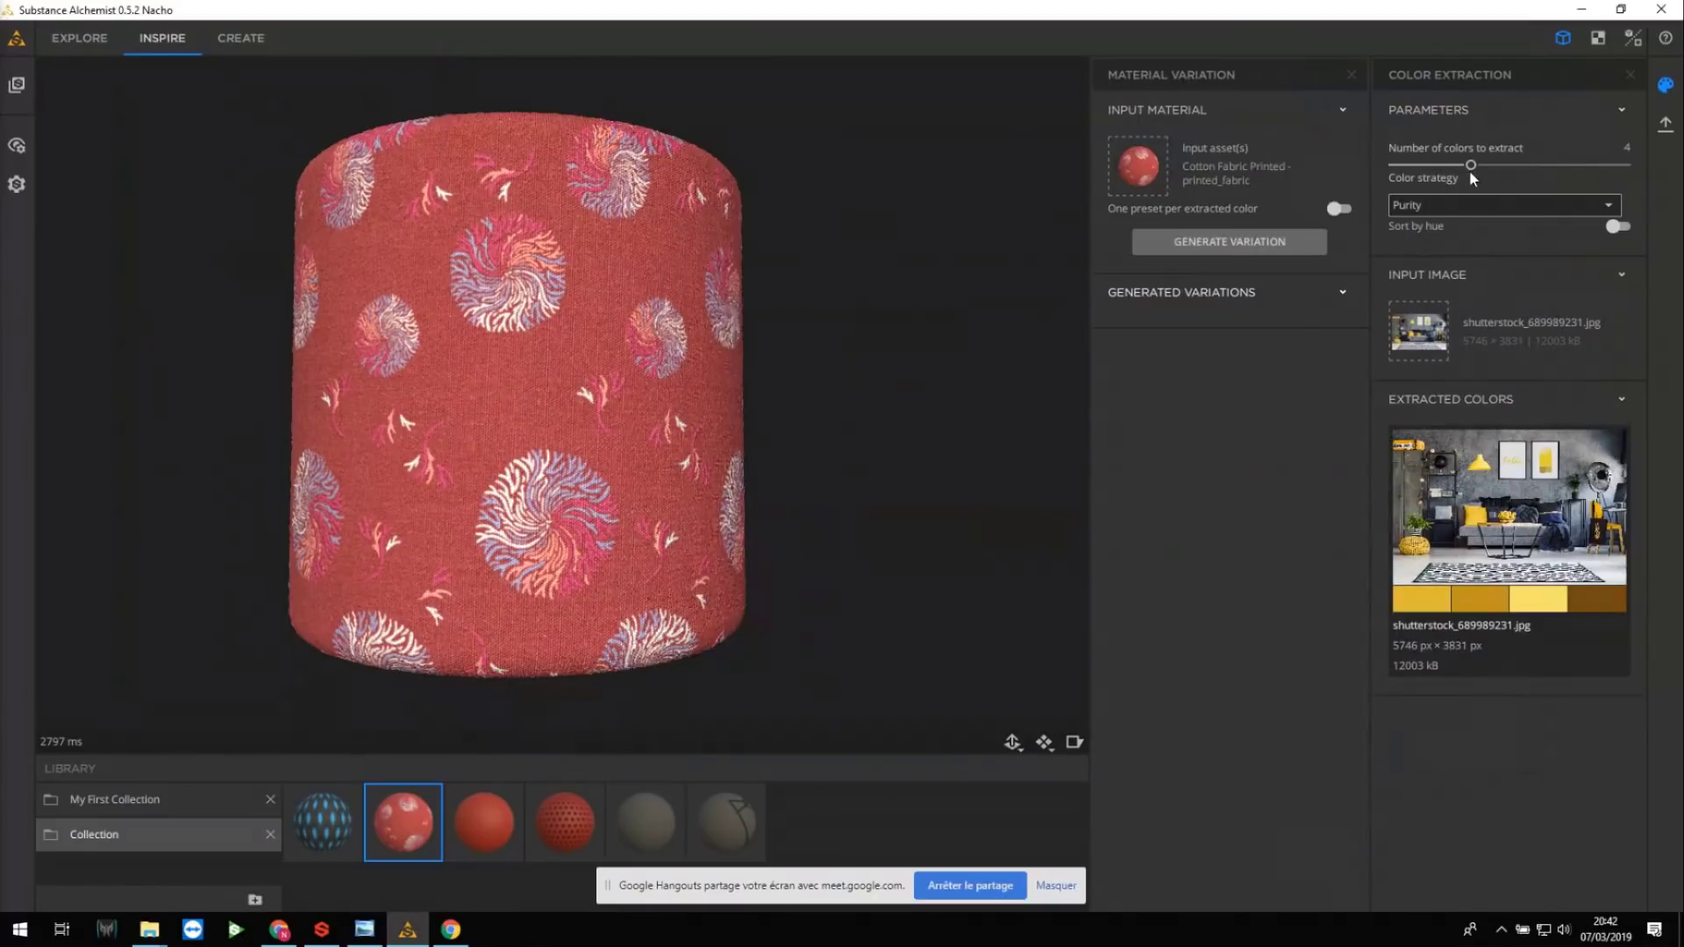
Set the extraction to 6 colors with the Representative strategy and generate a variation of the printed fabric.
{"action": "left_click_drag", "start_coordinate": [1470, 170], "coordinate": [1511, 171]}
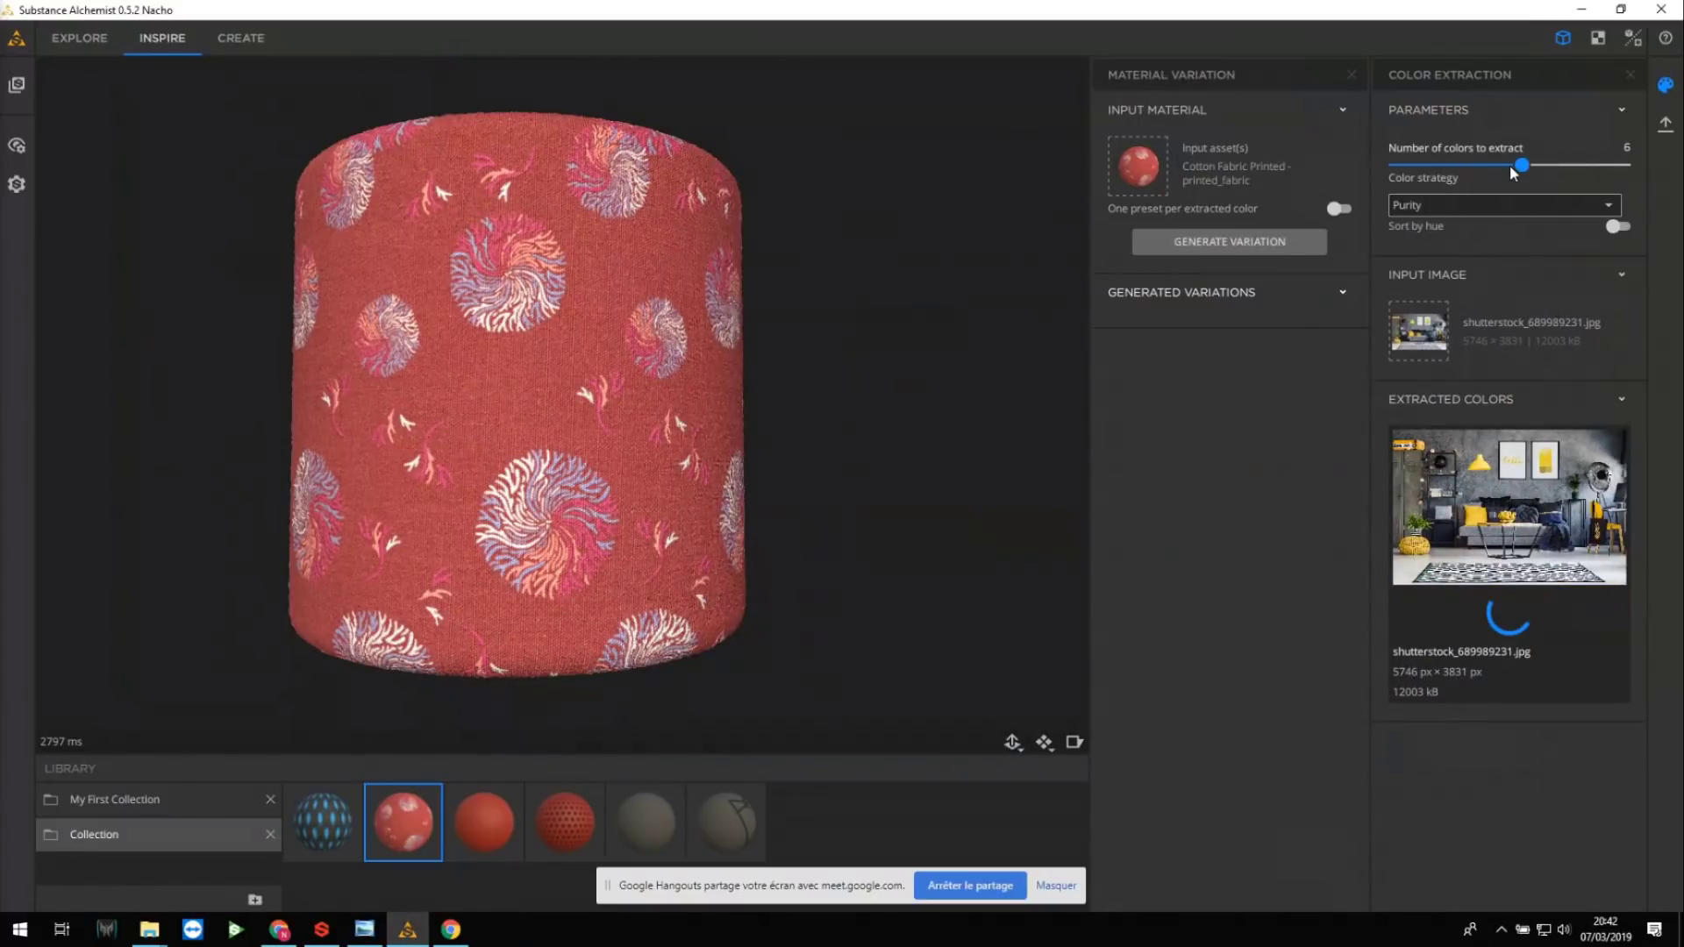
{"action": "left_click", "coordinate": [1482, 206]}
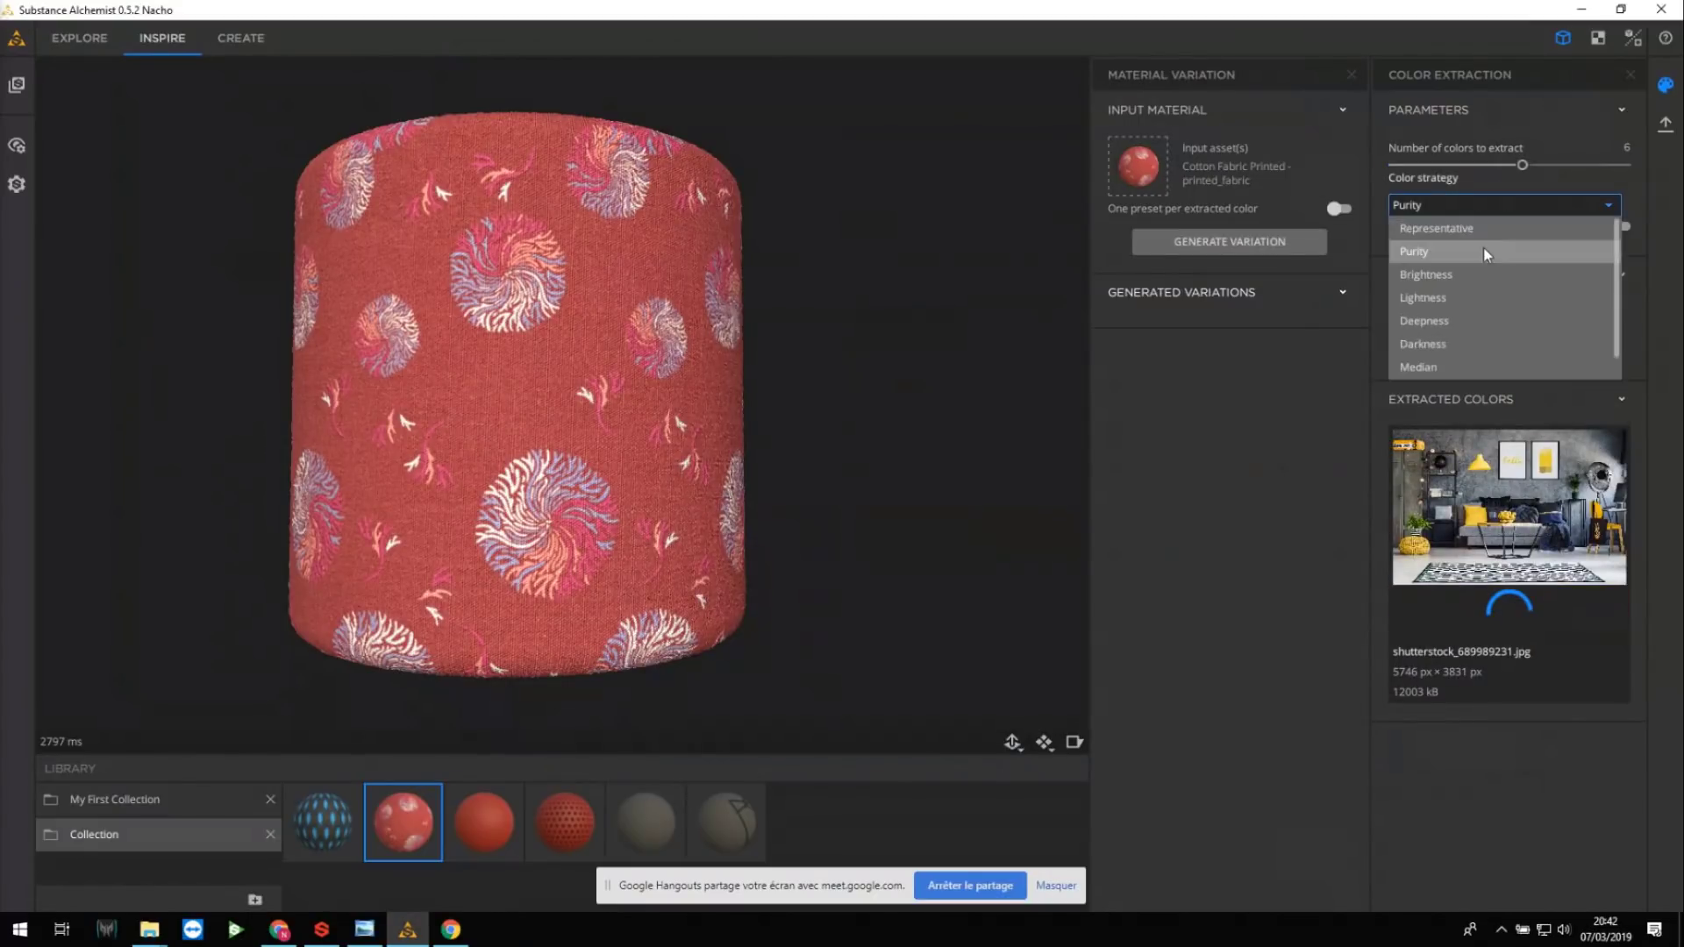
{"action": "left_click", "coordinate": [1482, 238]}
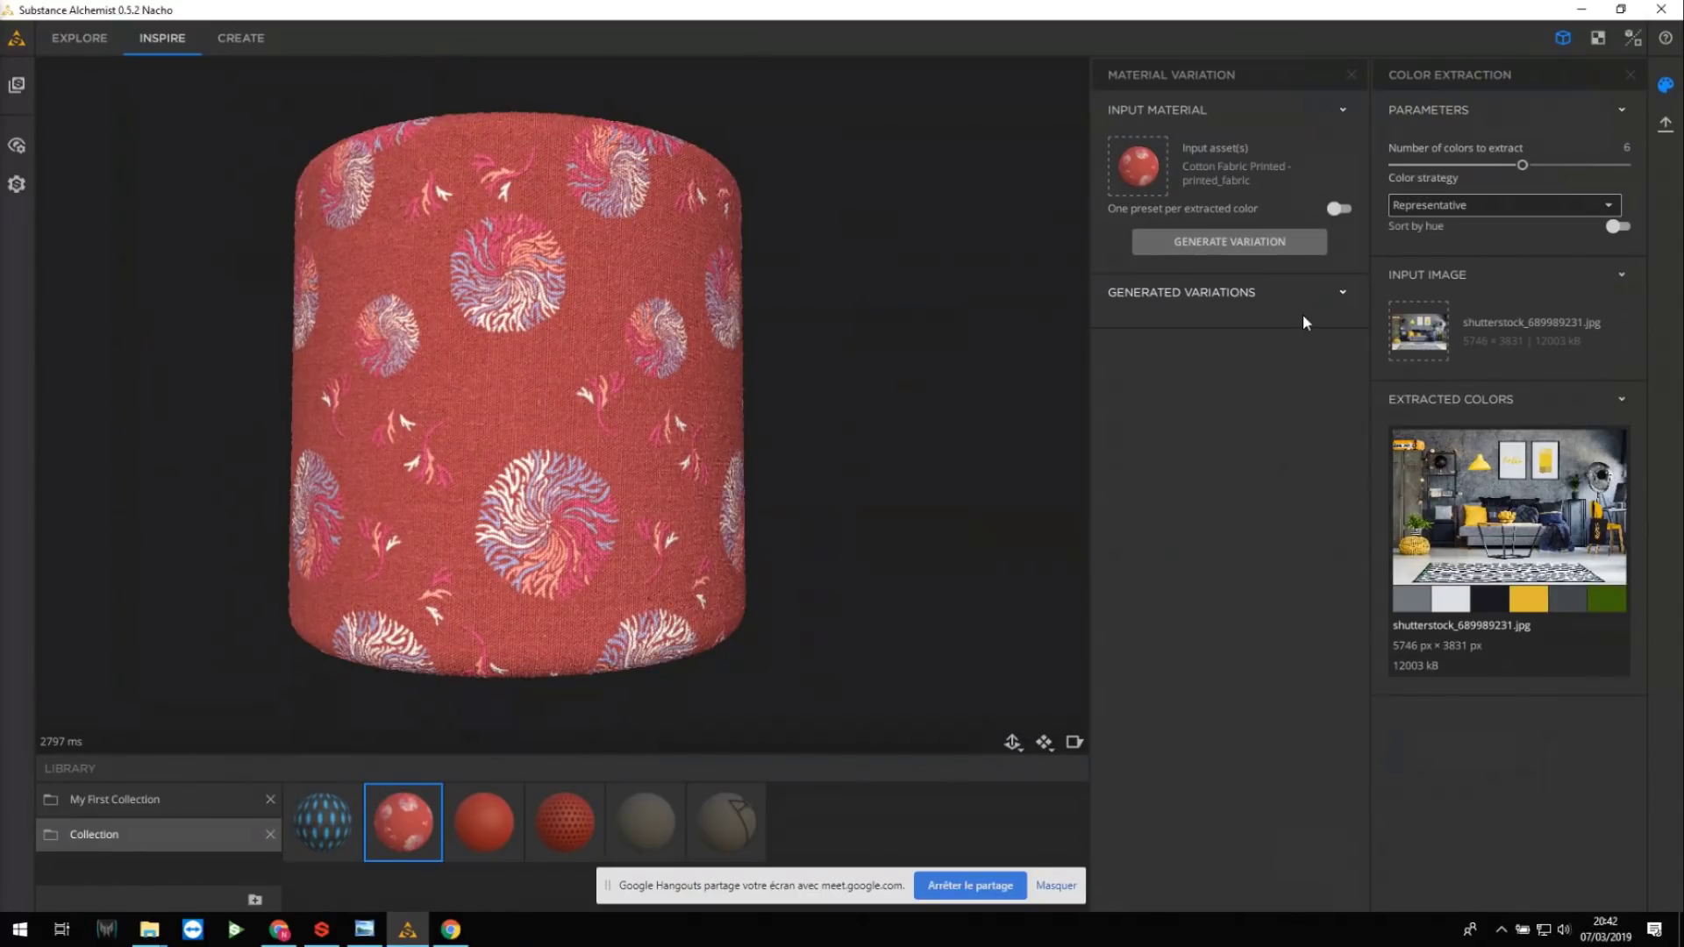
{"action": "left_click", "coordinate": [1249, 247]}
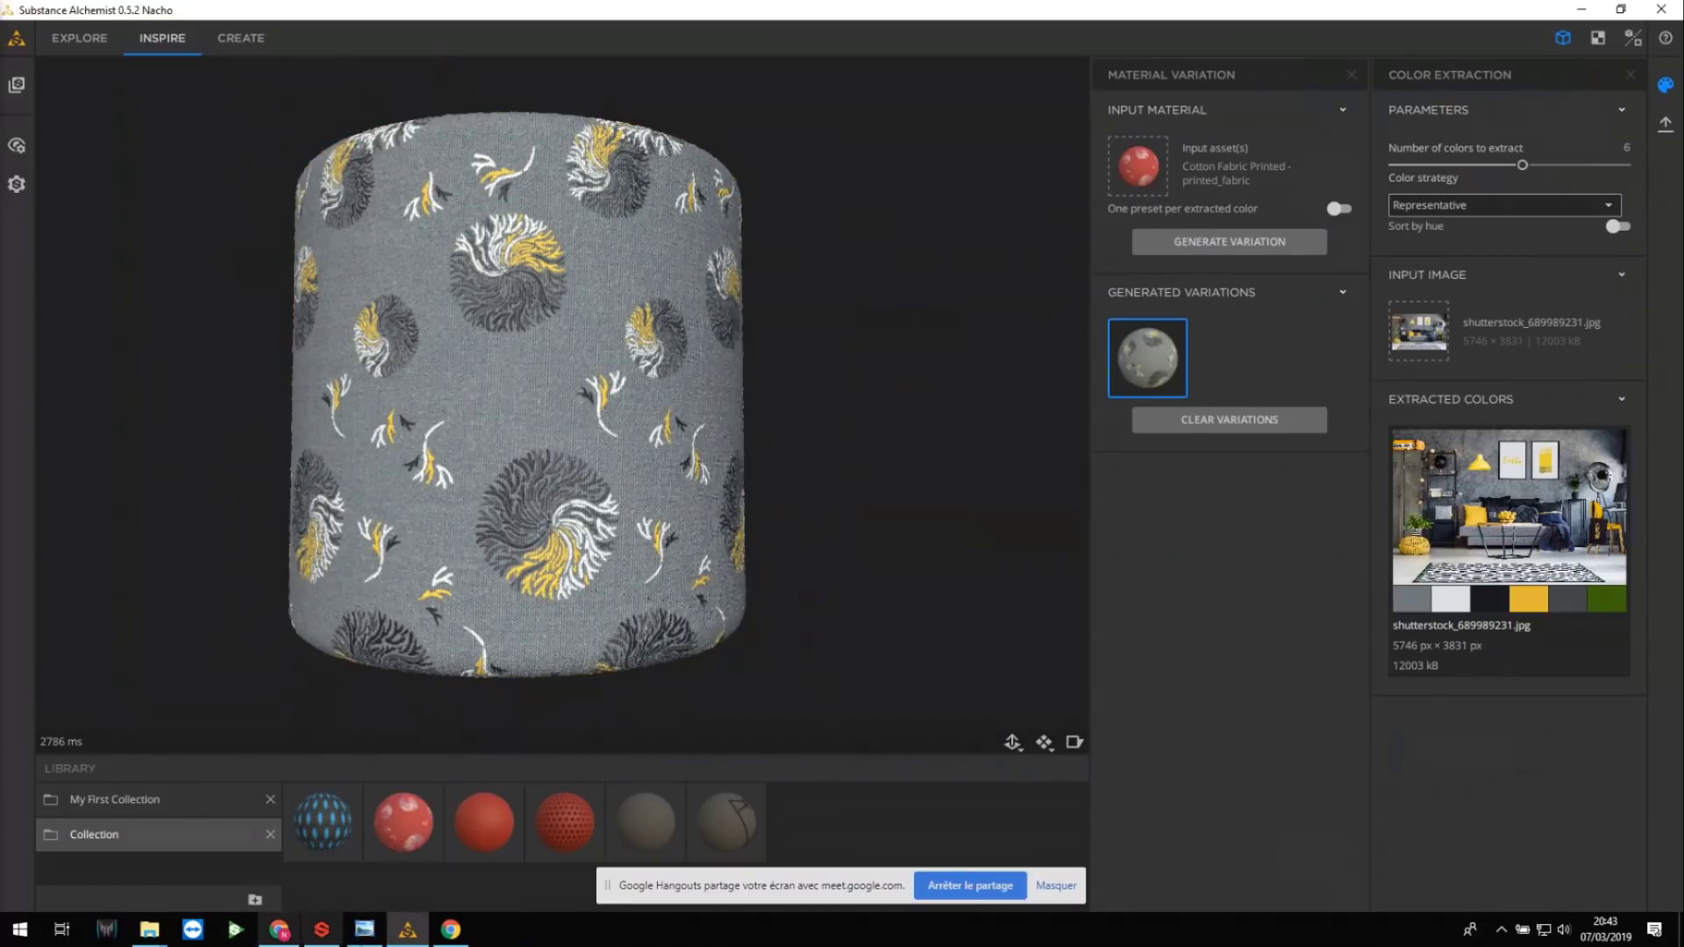
Load the colorful graffiti photo from the test folder as the color extraction image and generate another printed fabric variation.
{"action": "mouse_move", "coordinate": [150, 930]}
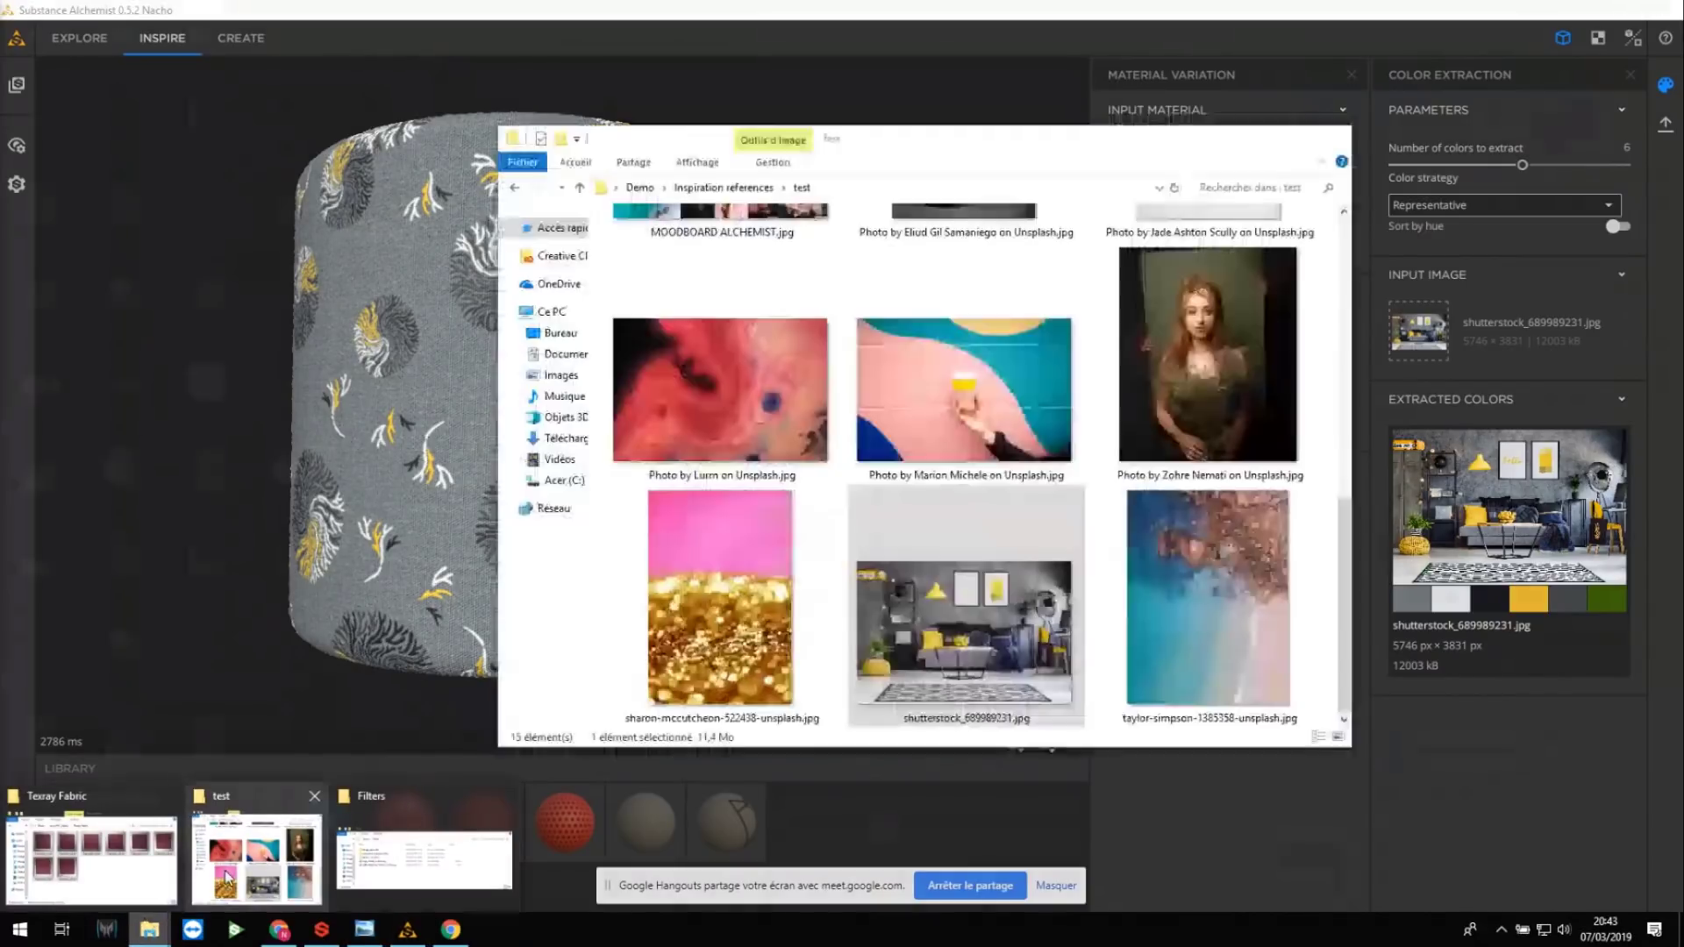
{"action": "left_click", "coordinate": [226, 877]}
{"action": "scroll", "coordinate": [872, 546], "scroll_direction": "up", "scroll_amount": 5}
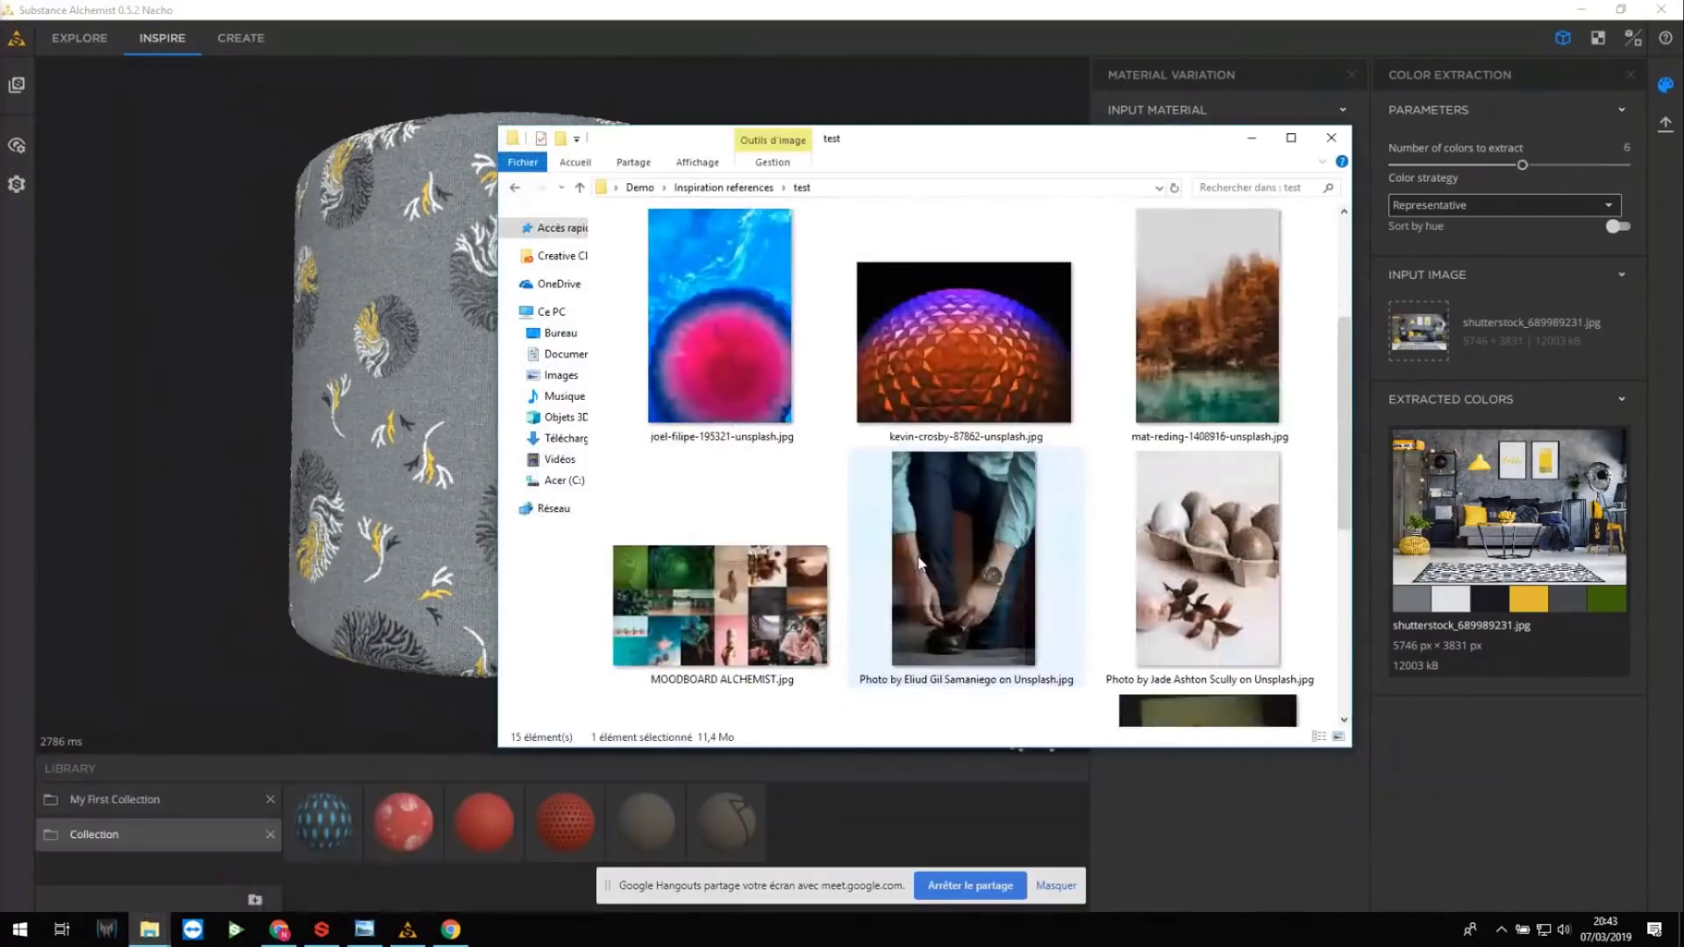
{"action": "scroll", "coordinate": [937, 590], "scroll_direction": "down", "scroll_amount": 3}
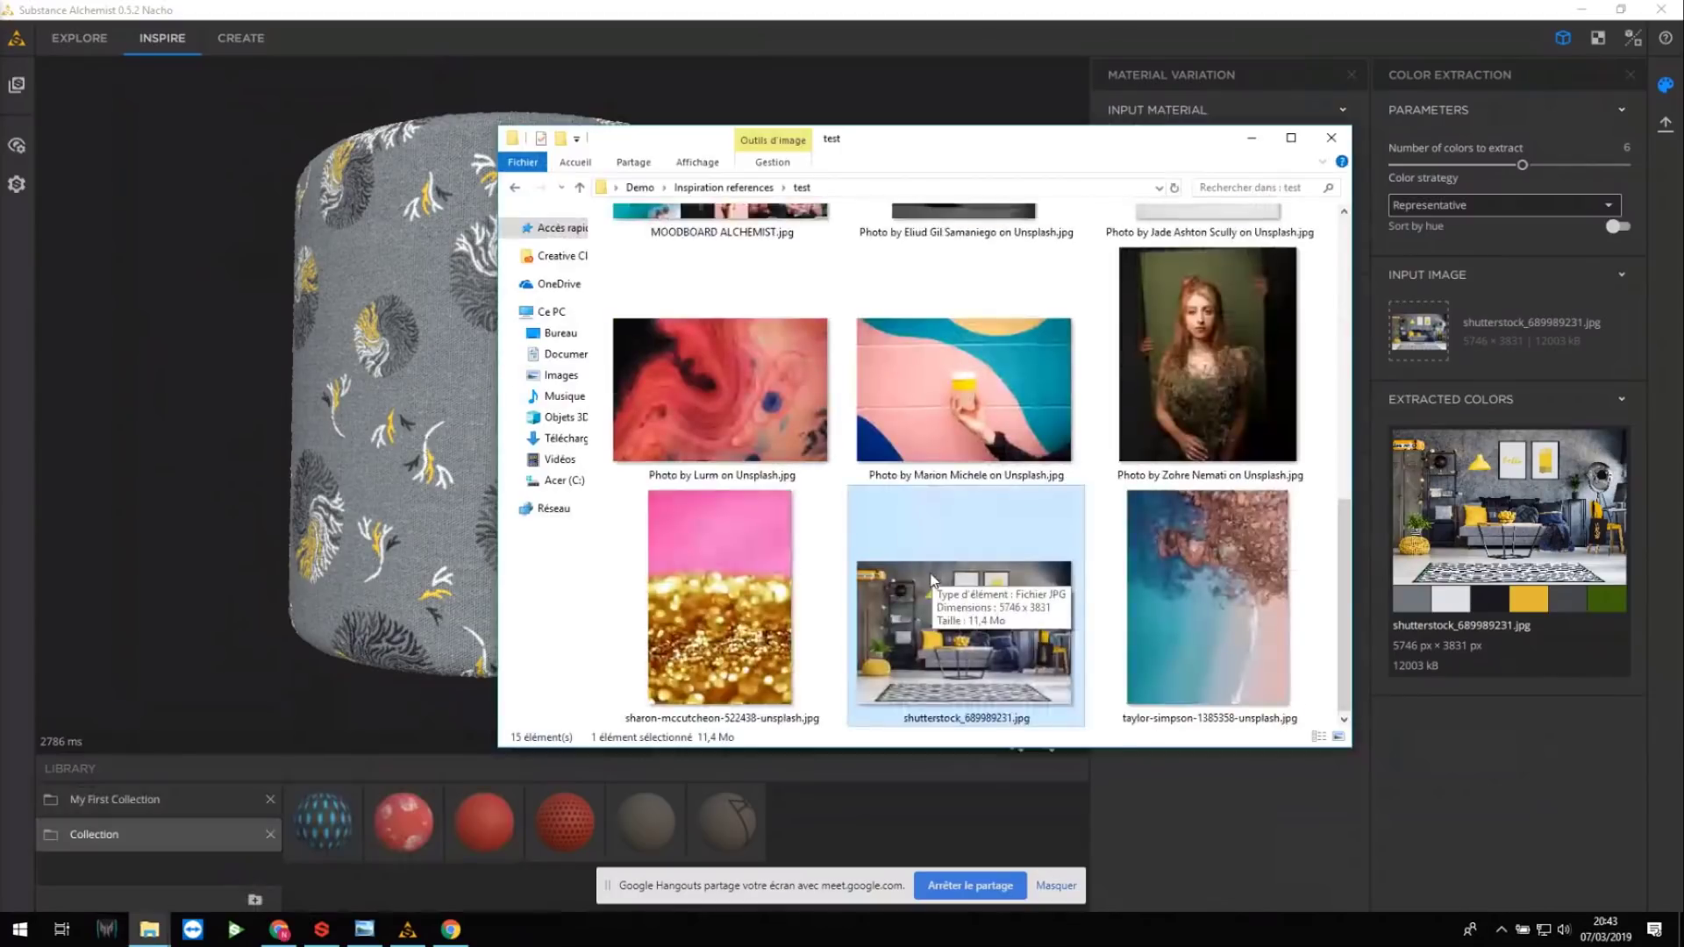
{"action": "scroll", "coordinate": [937, 589], "scroll_direction": "up", "scroll_amount": 6}
{"action": "left_click_drag", "start_coordinate": [1193, 379], "coordinate": [1449, 353]}
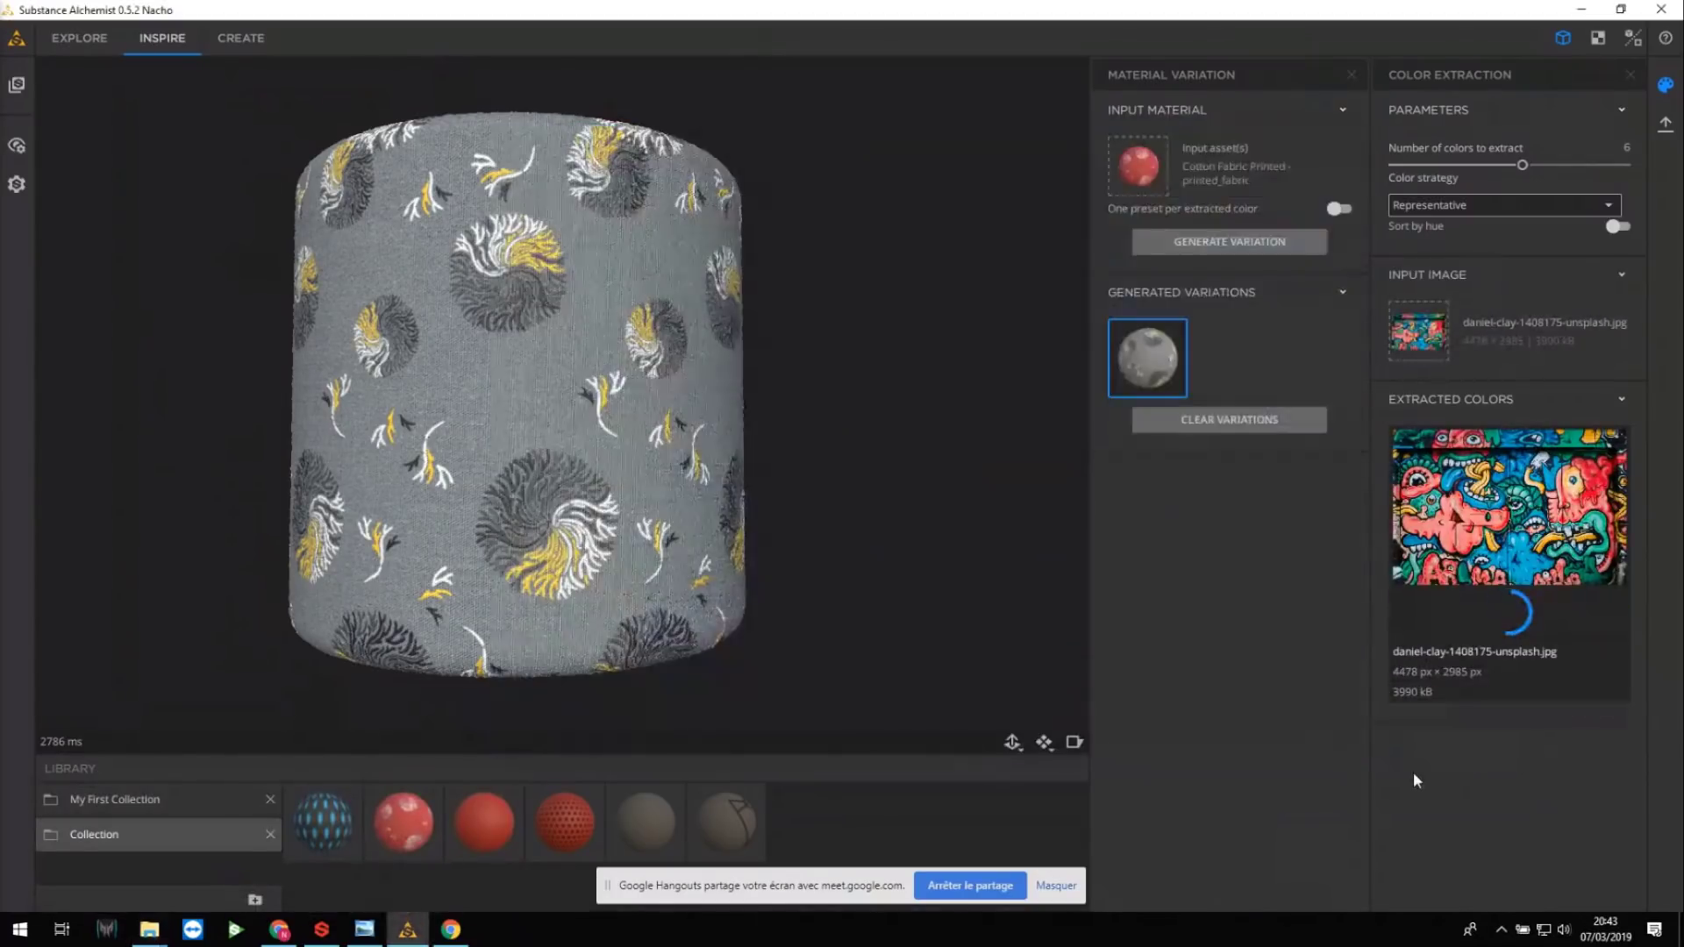
{"action": "left_click", "coordinate": [1414, 772]}
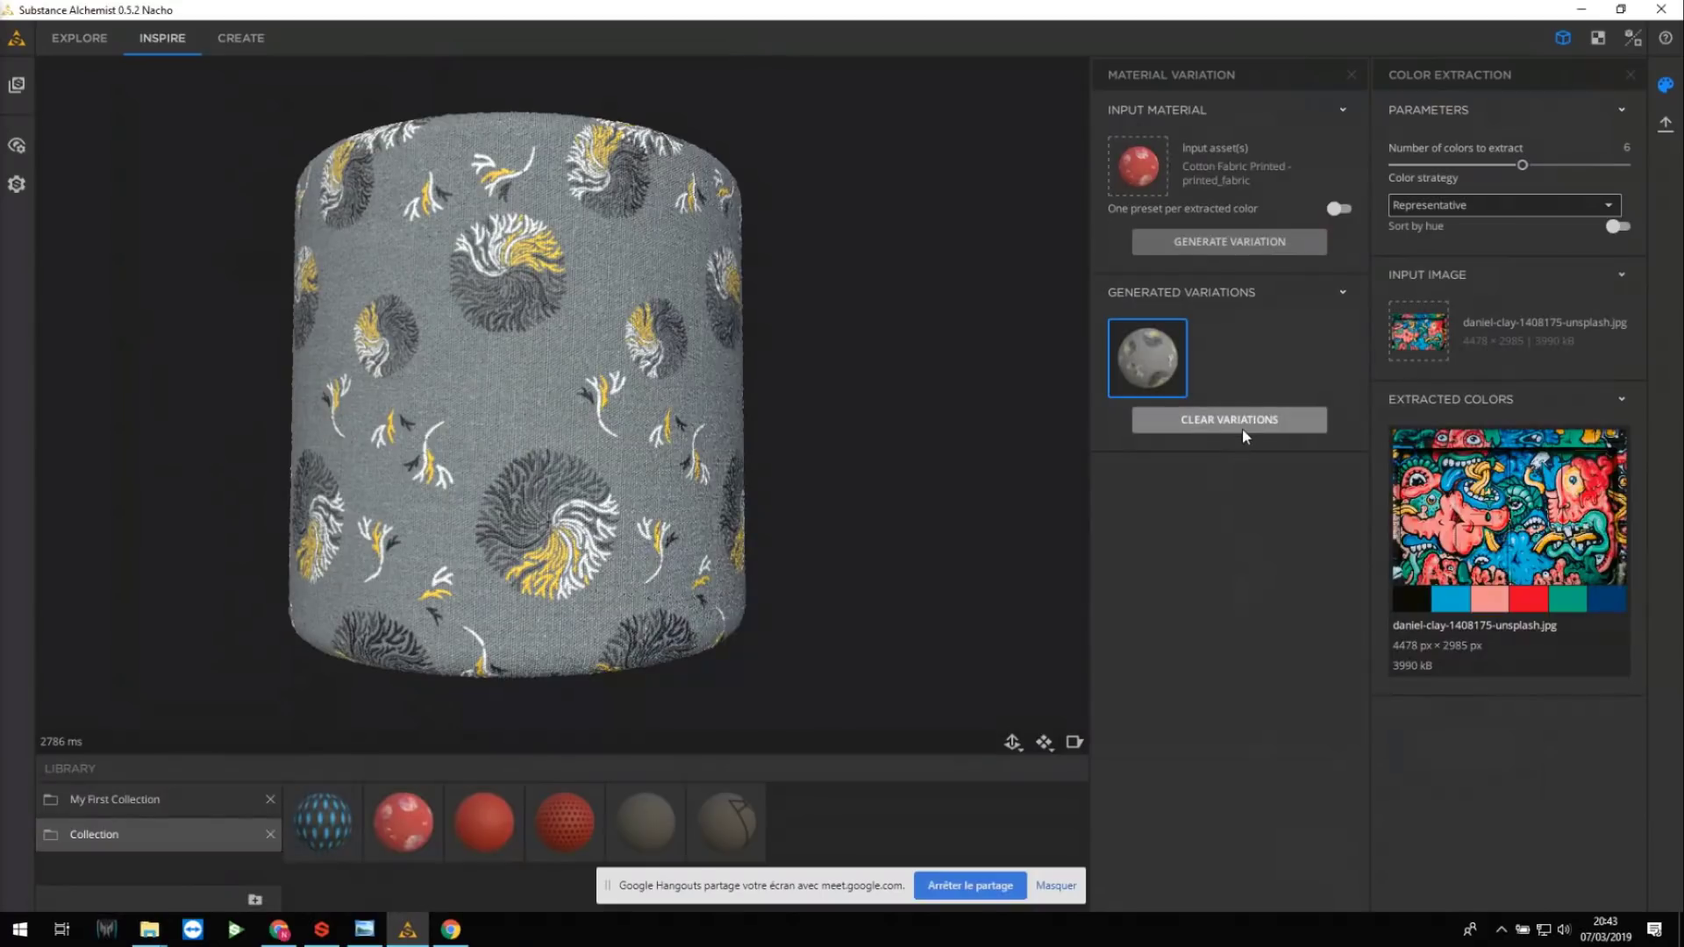
{"action": "left_click", "coordinate": [1230, 242]}
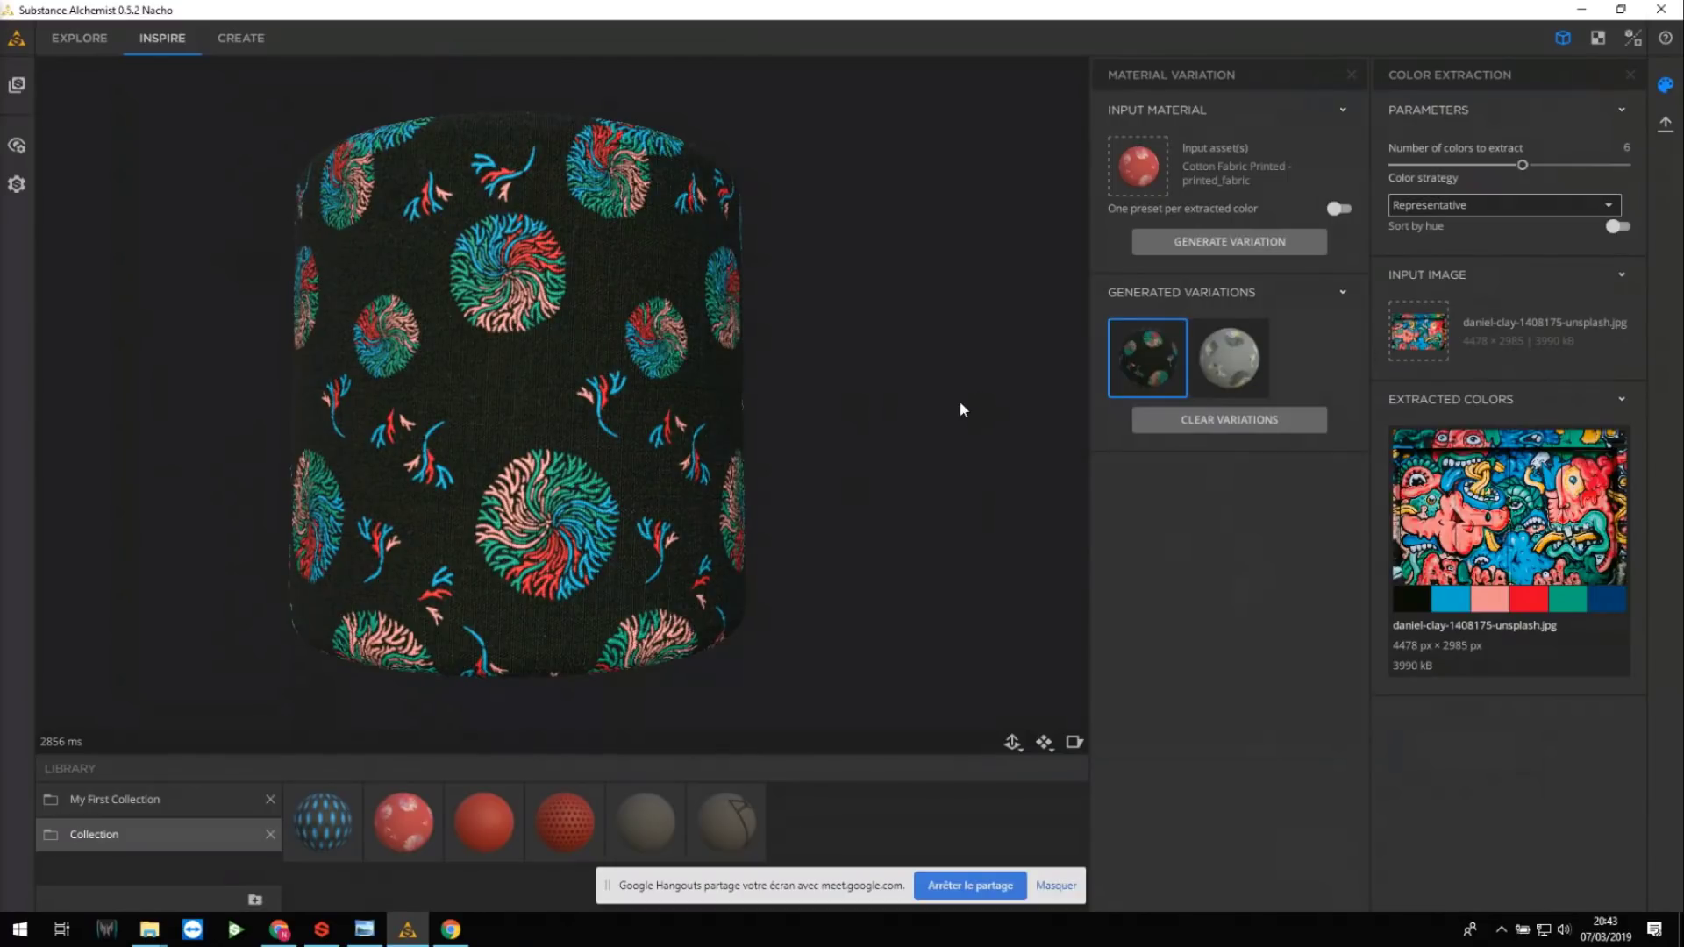
{"action": "left_click_drag", "start_coordinate": [935, 367], "coordinate": [885, 466]}
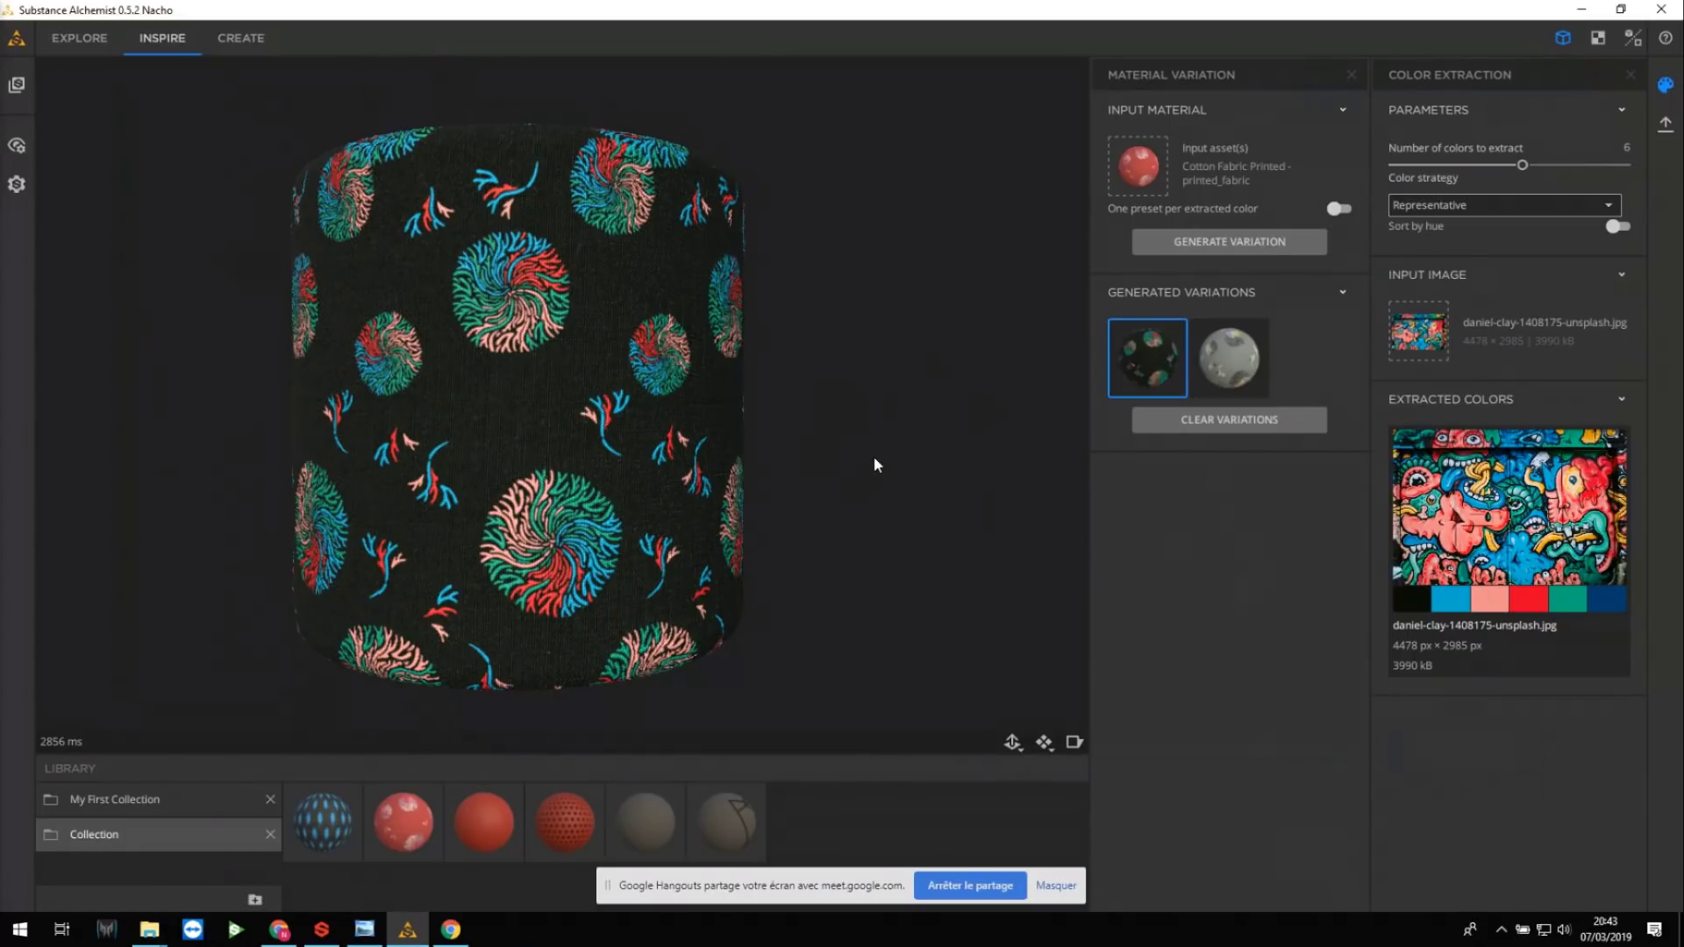
Select the plain red leather as input material, switch to File Explorer and preview MOODBOARD ALCHEMIST.jpg from the test folder in Photos.
{"action": "left_click", "coordinate": [503, 816]}
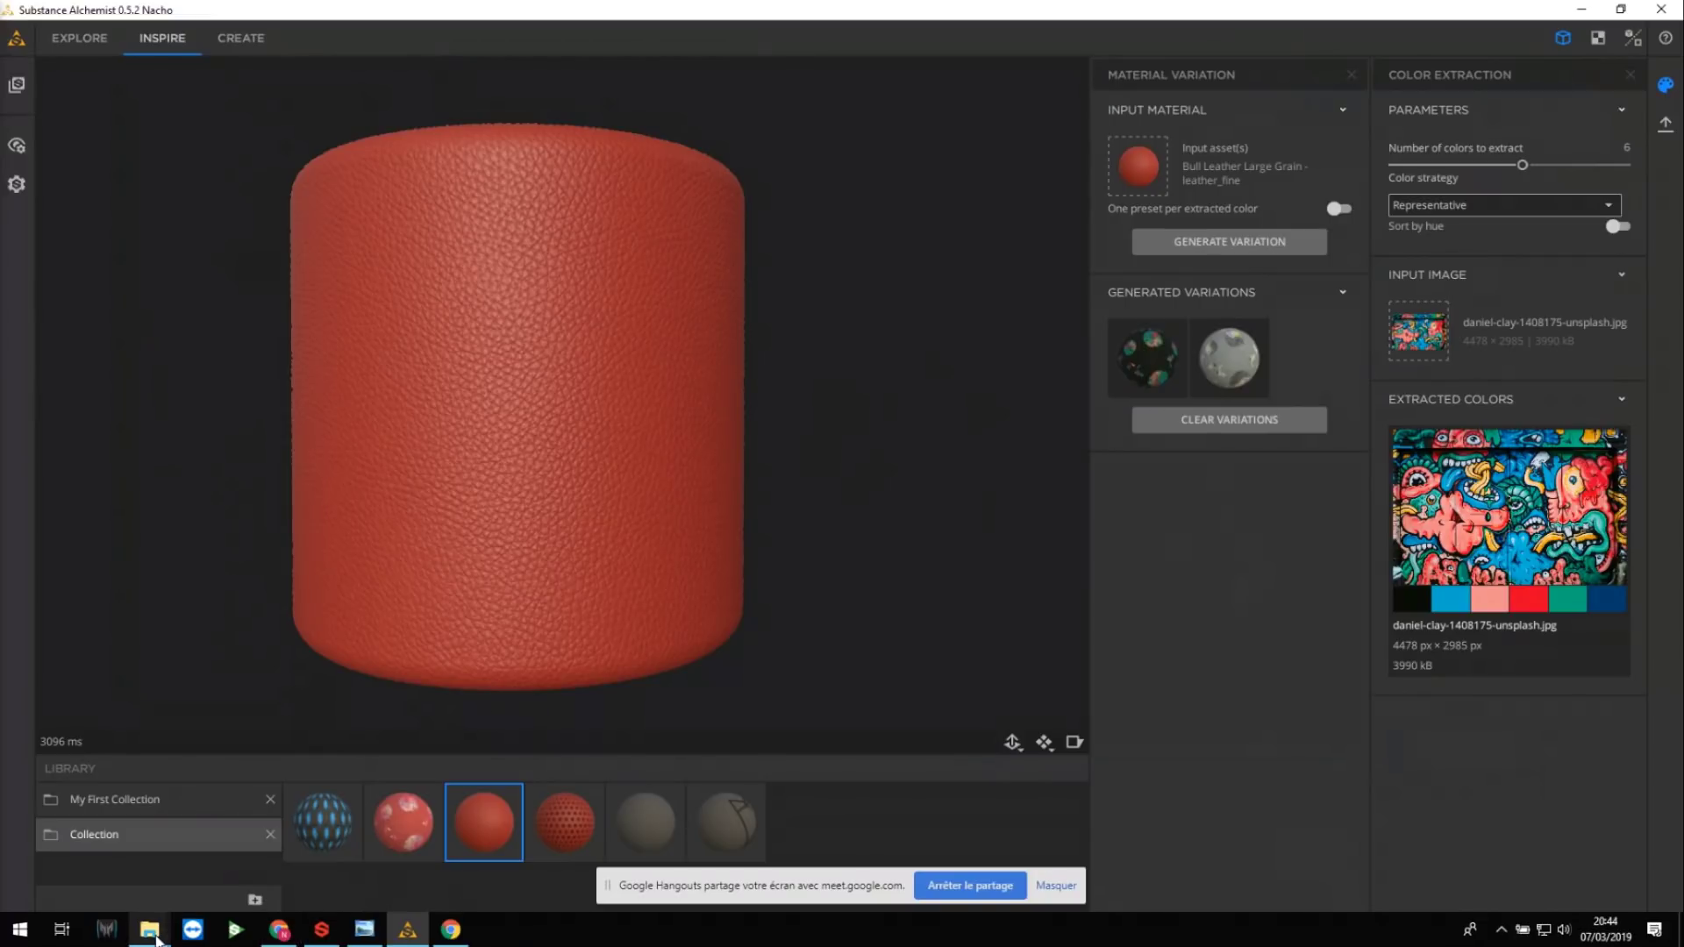
{"action": "mouse_move", "coordinate": [149, 929]}
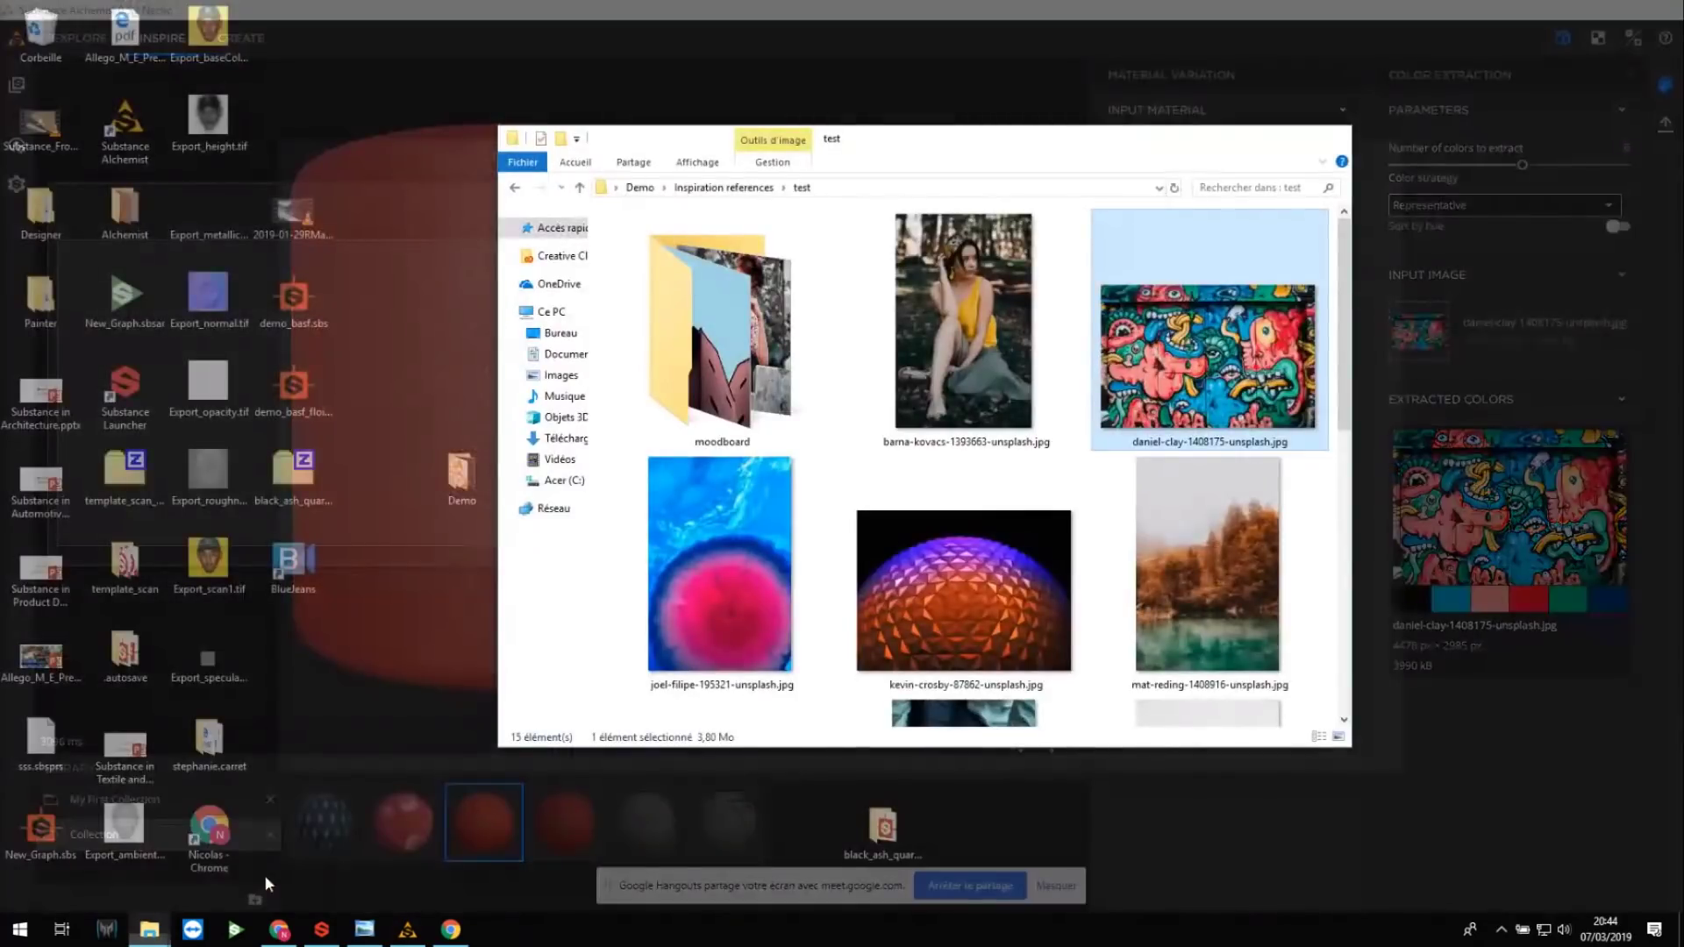
{"action": "left_click", "coordinate": [265, 875]}
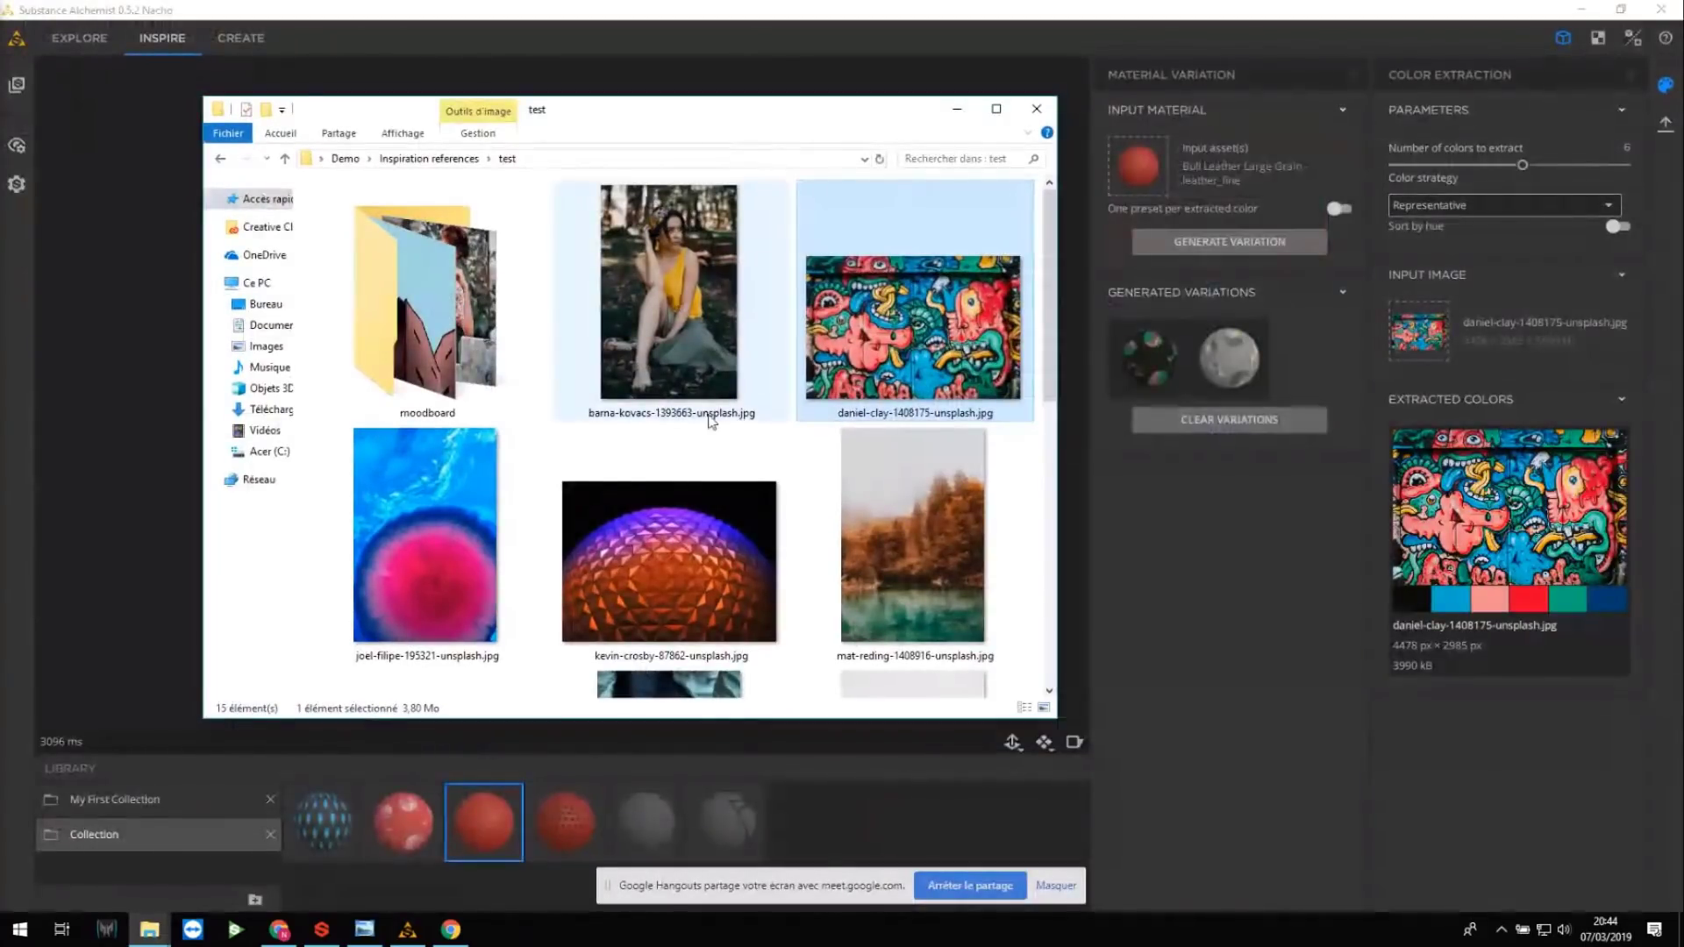
{"action": "scroll", "coordinate": [712, 439], "scroll_direction": "down", "scroll_amount": 5}
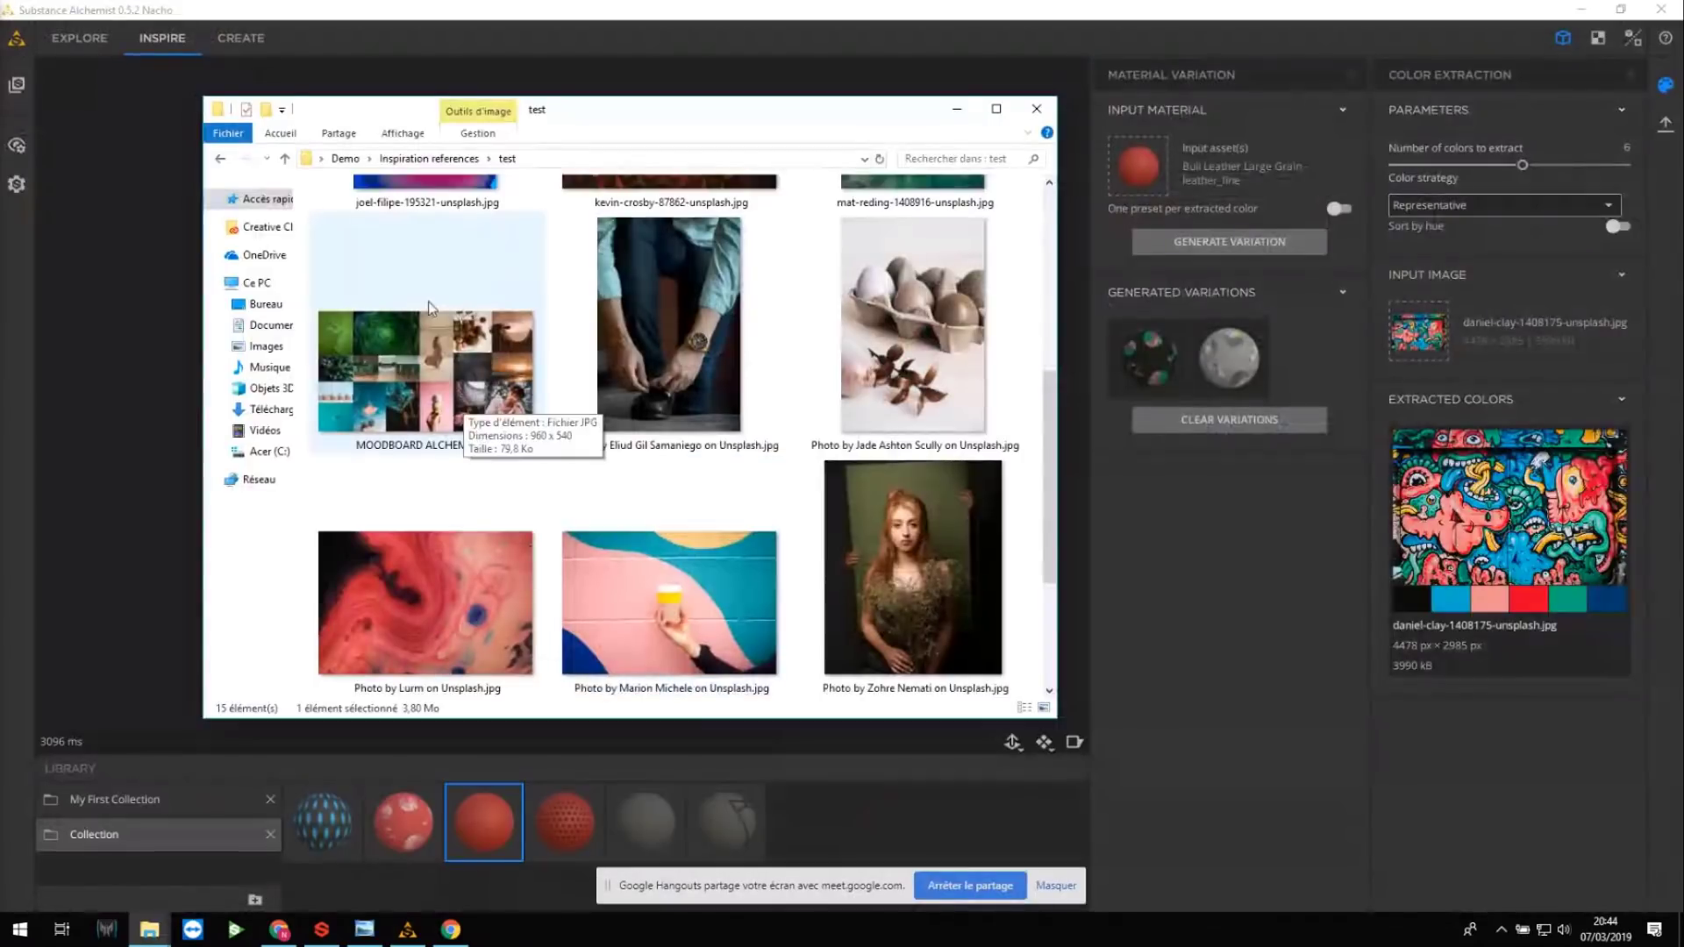
{"action": "left_click", "coordinate": [421, 391]}
{"action": "double_click", "coordinate": [421, 391]}
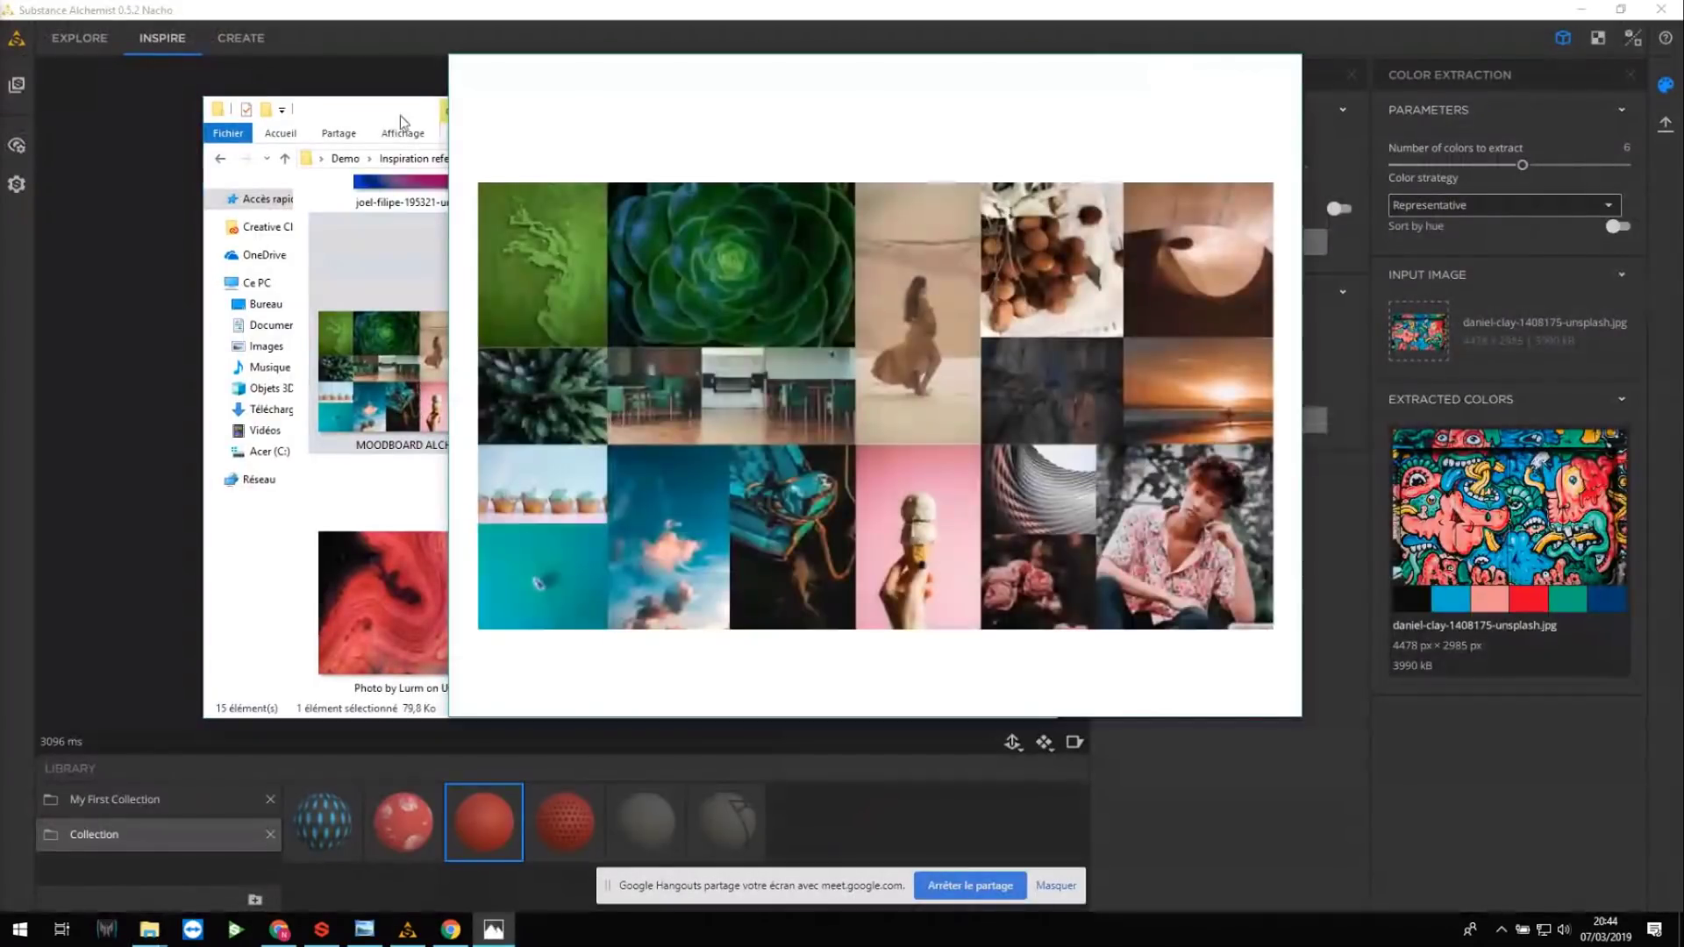
{"action": "left_click_drag", "start_coordinate": [368, 124], "coordinate": [256, 158]}
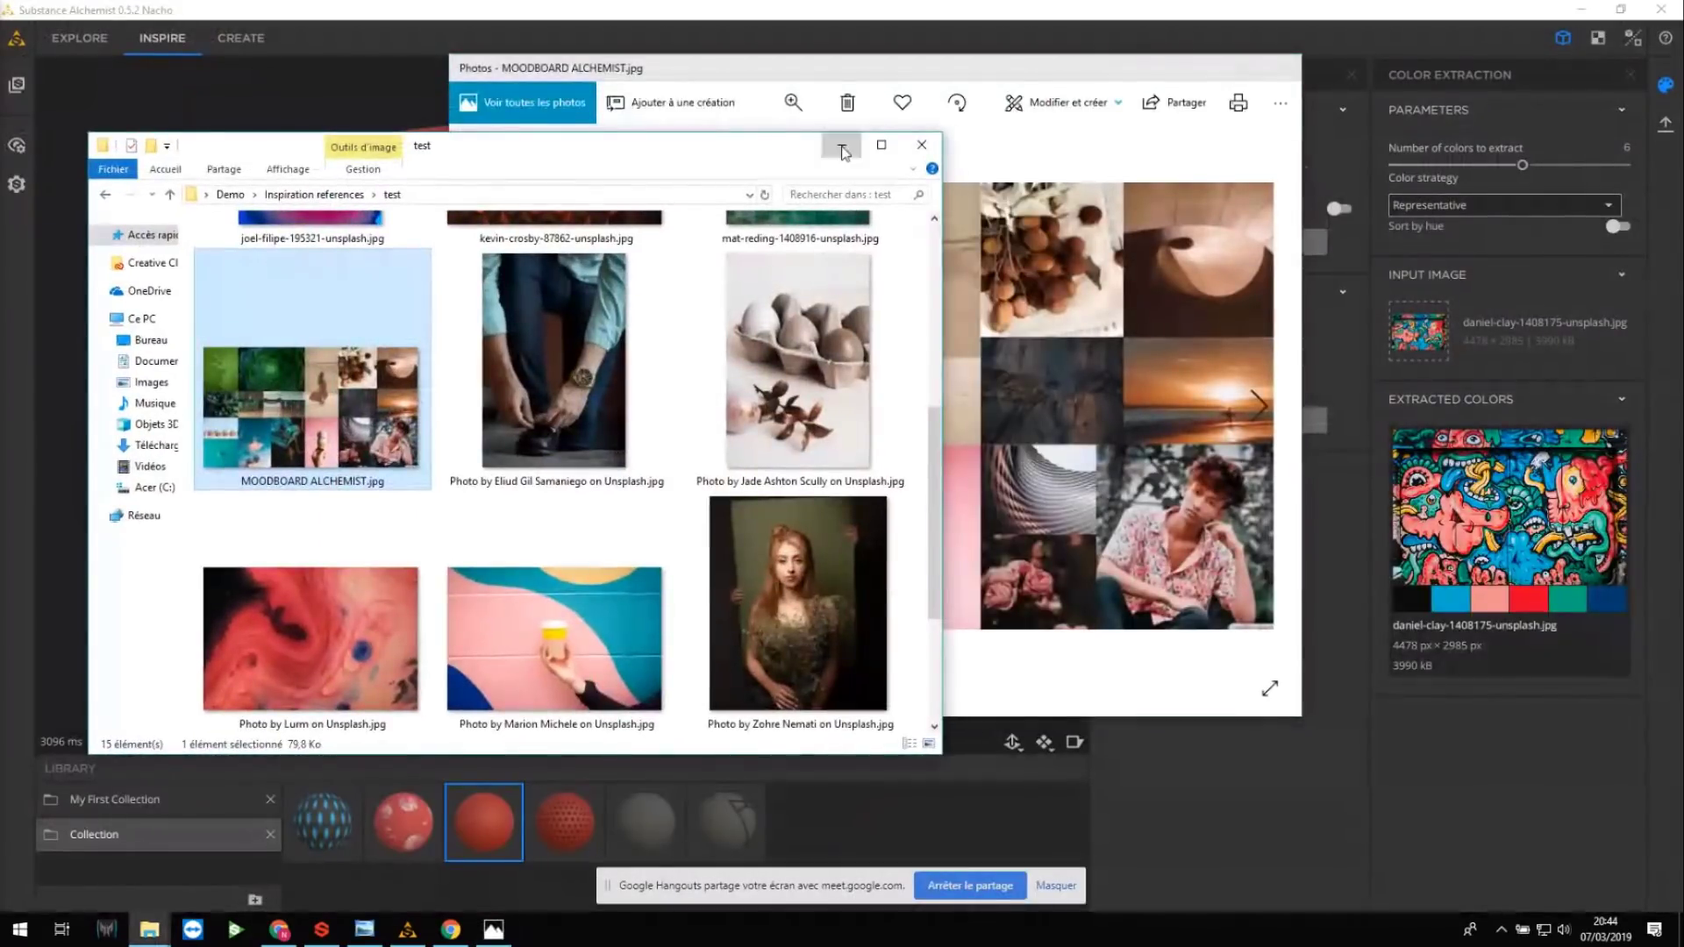
{"action": "left_click", "coordinate": [845, 143]}
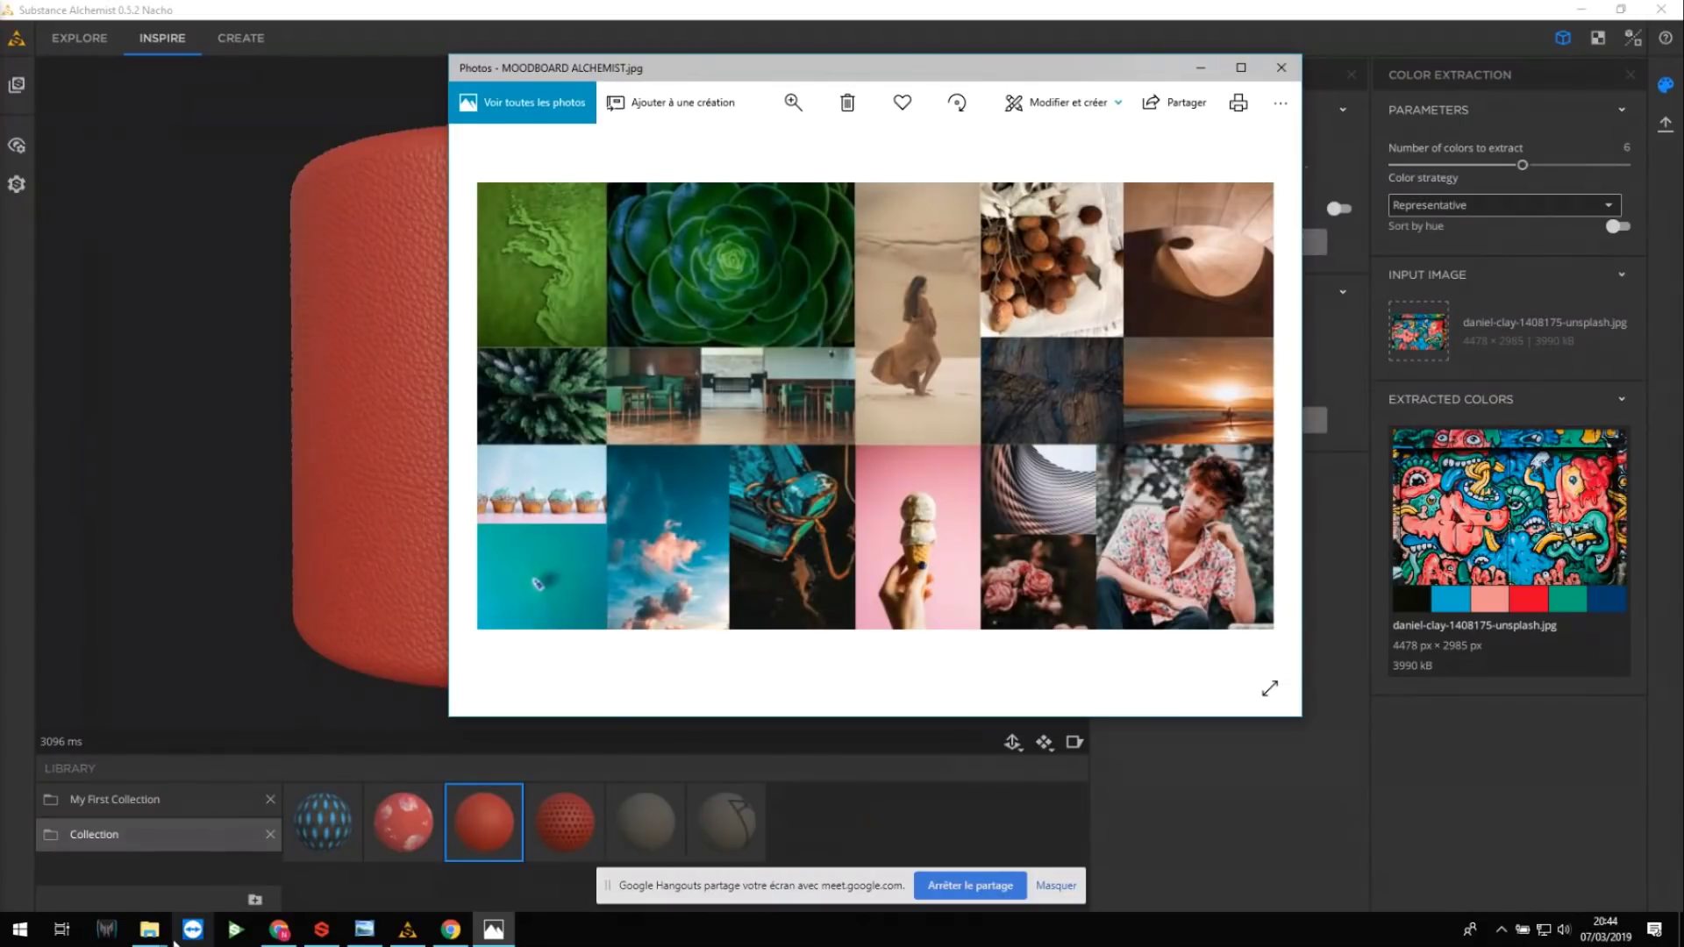
Load MOODBOARD ALCHEMIST.jpg from the test folder as the color extraction input image and return to Substance Alchemist.
{"action": "mouse_move", "coordinate": [162, 940]}
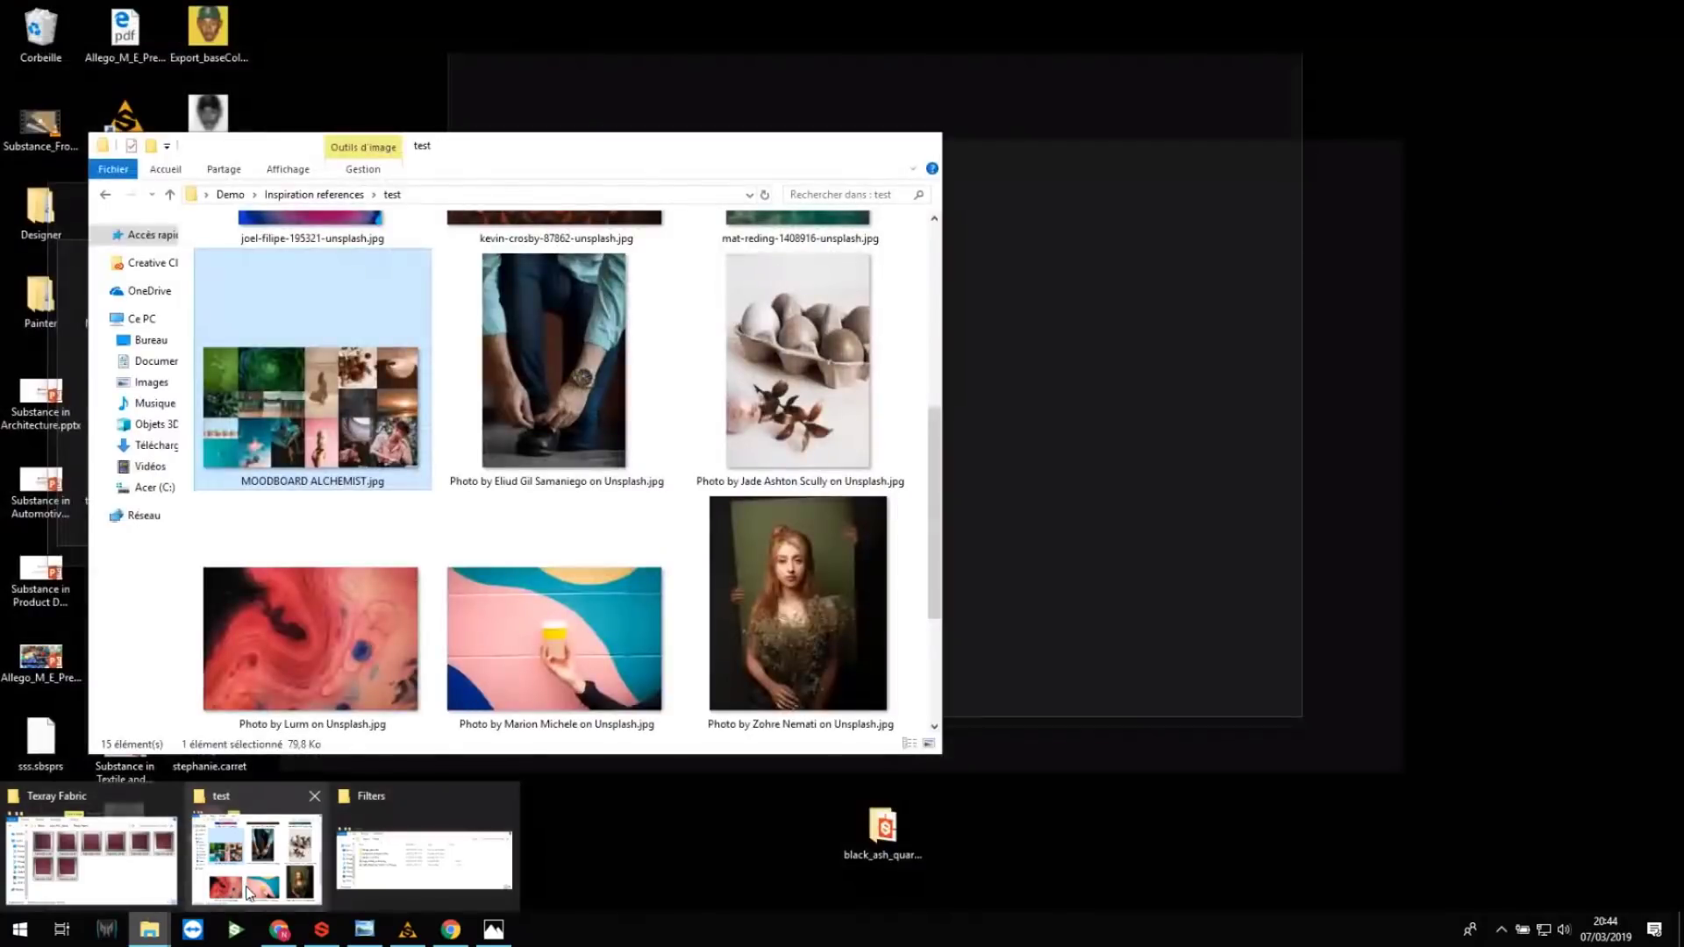
{"action": "left_click", "coordinate": [249, 893]}
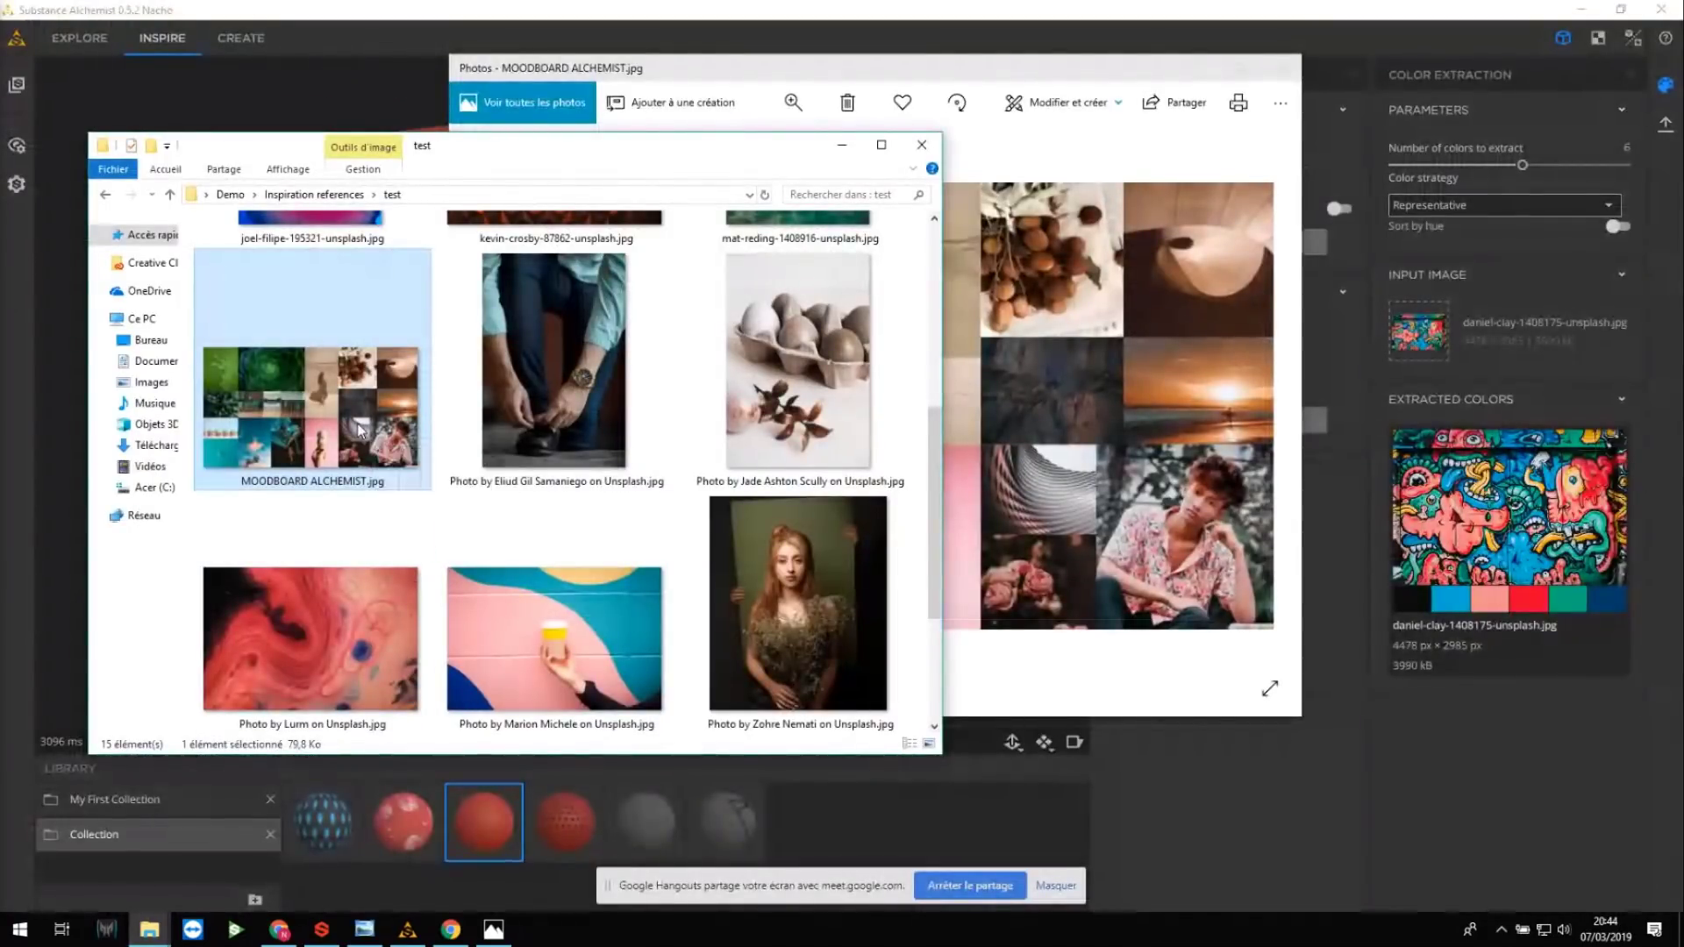
{"action": "left_click_drag", "start_coordinate": [359, 430], "coordinate": [1524, 364]}
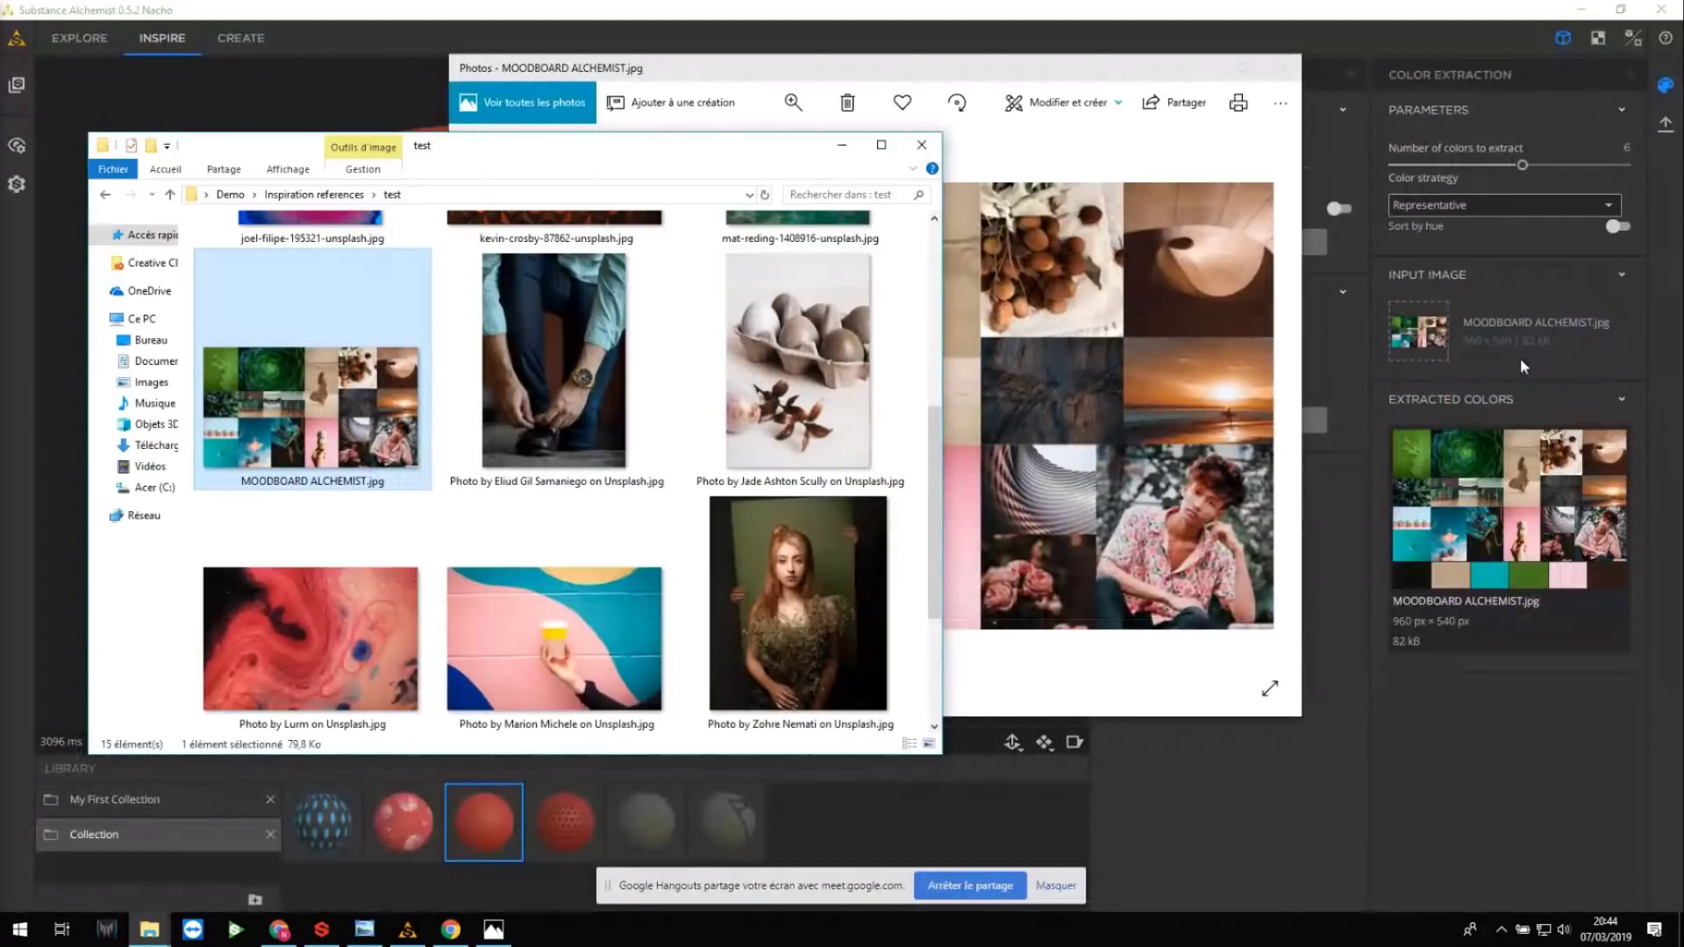
{"action": "left_click", "coordinate": [1451, 736]}
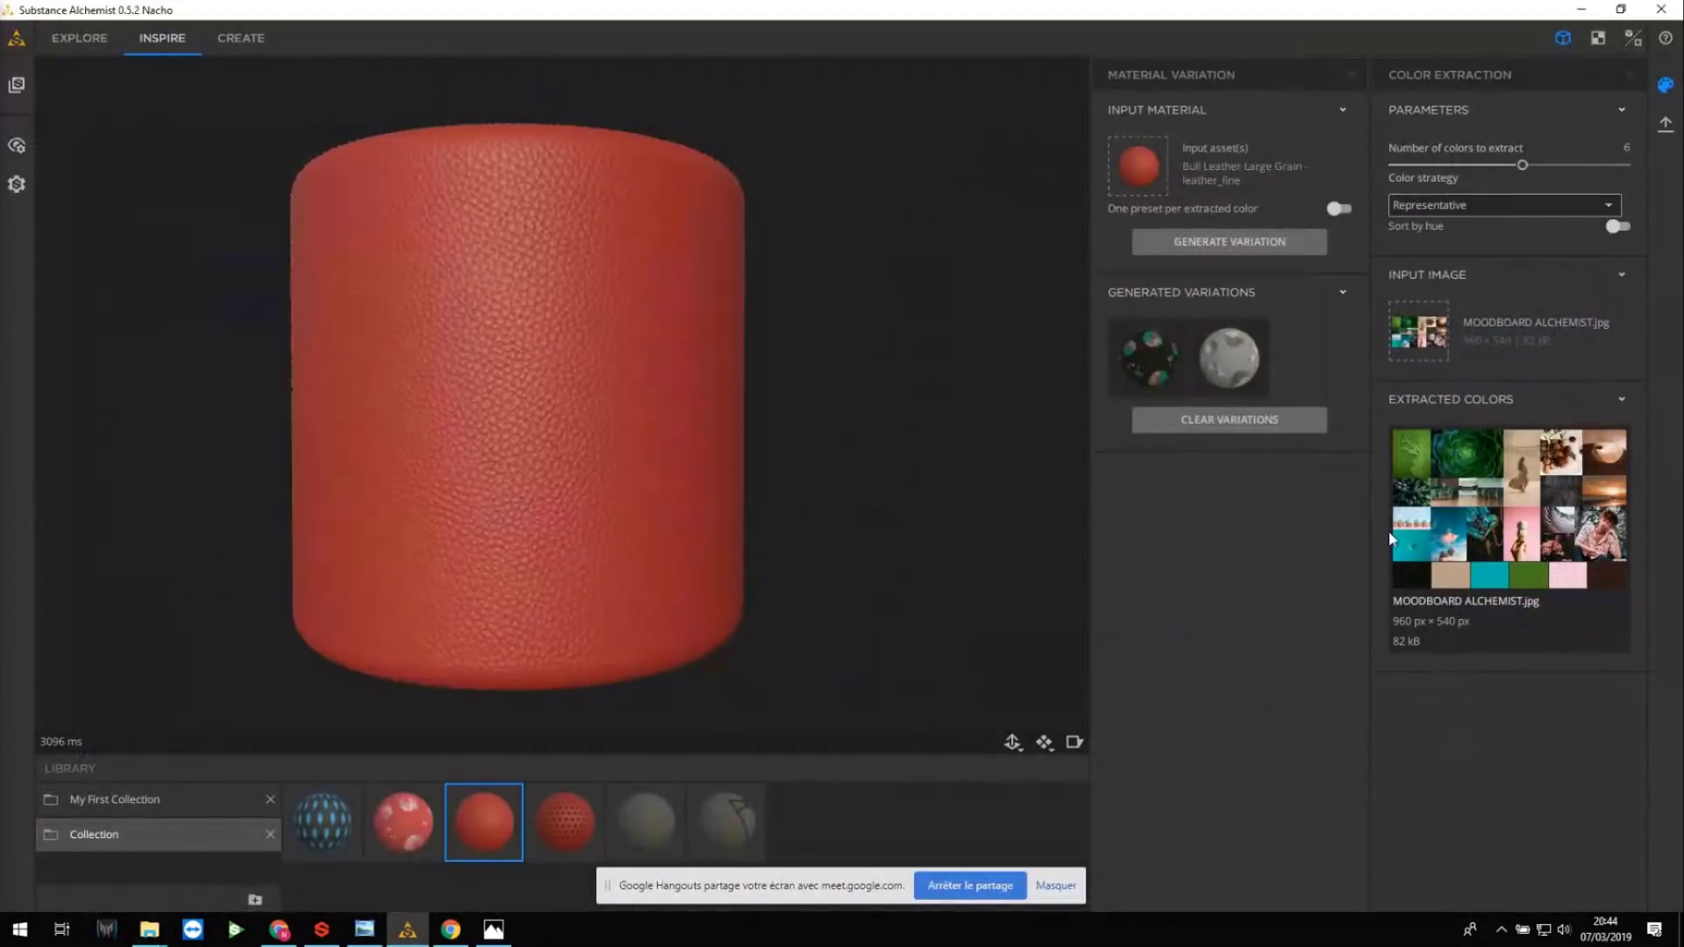
Extract 10 colors, generate one leather variation per extracted color, and display the dark blue one.
{"action": "left_click", "coordinate": [1589, 165]}
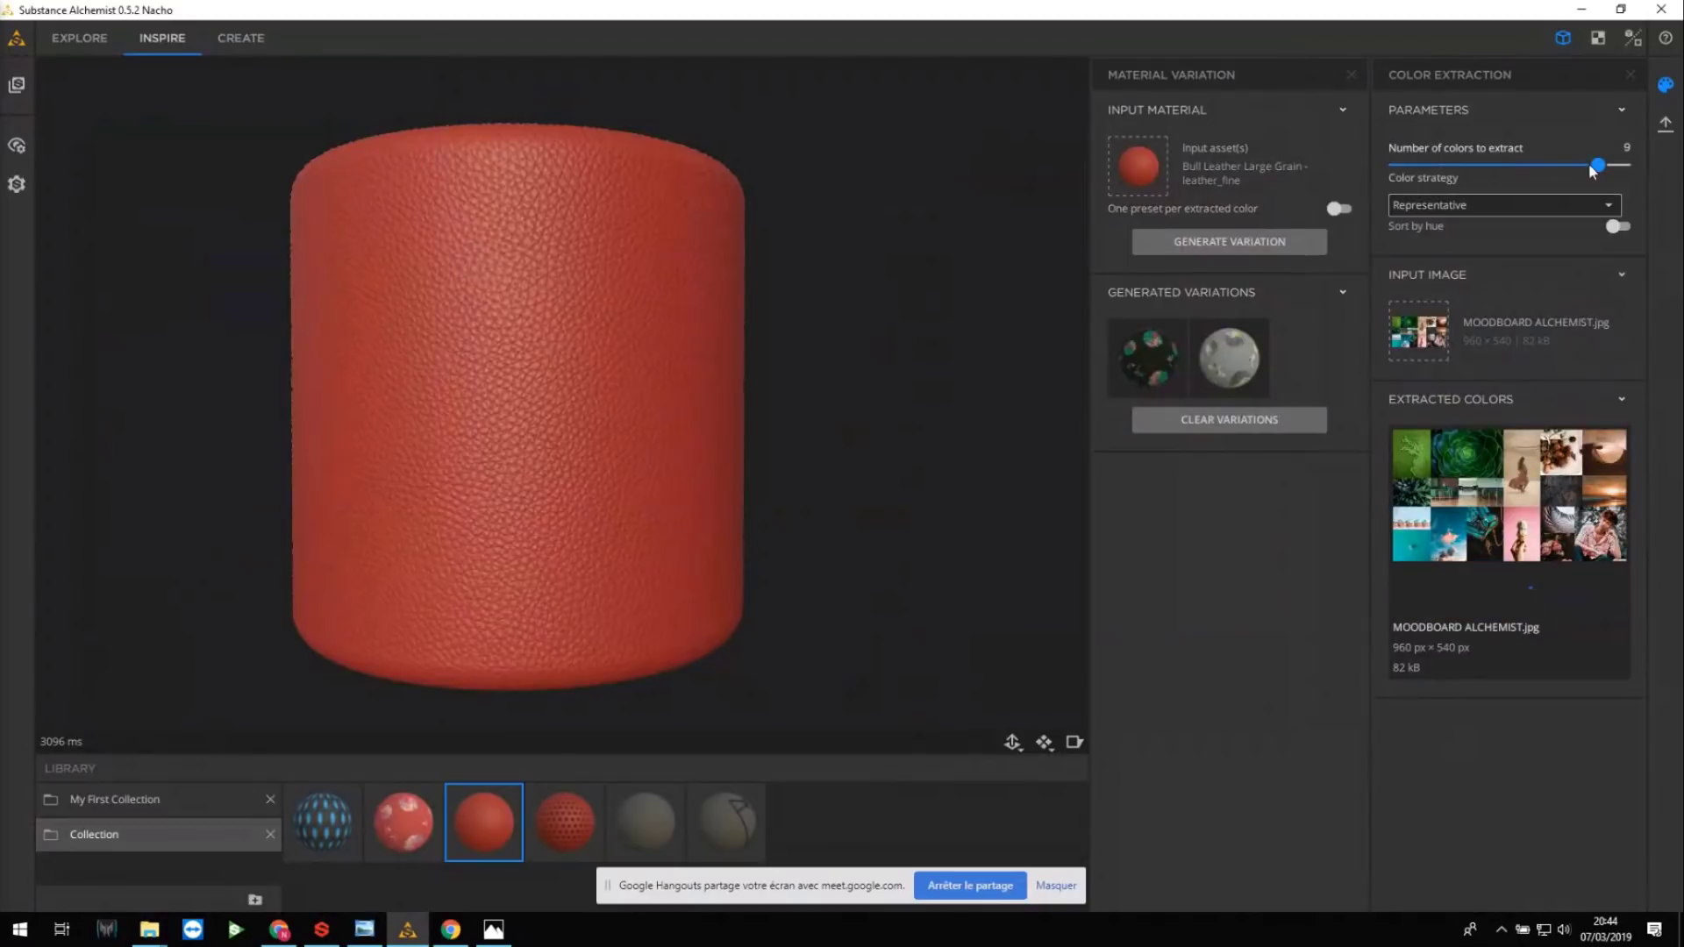
{"action": "left_click_drag", "start_coordinate": [1592, 167], "coordinate": [1619, 165]}
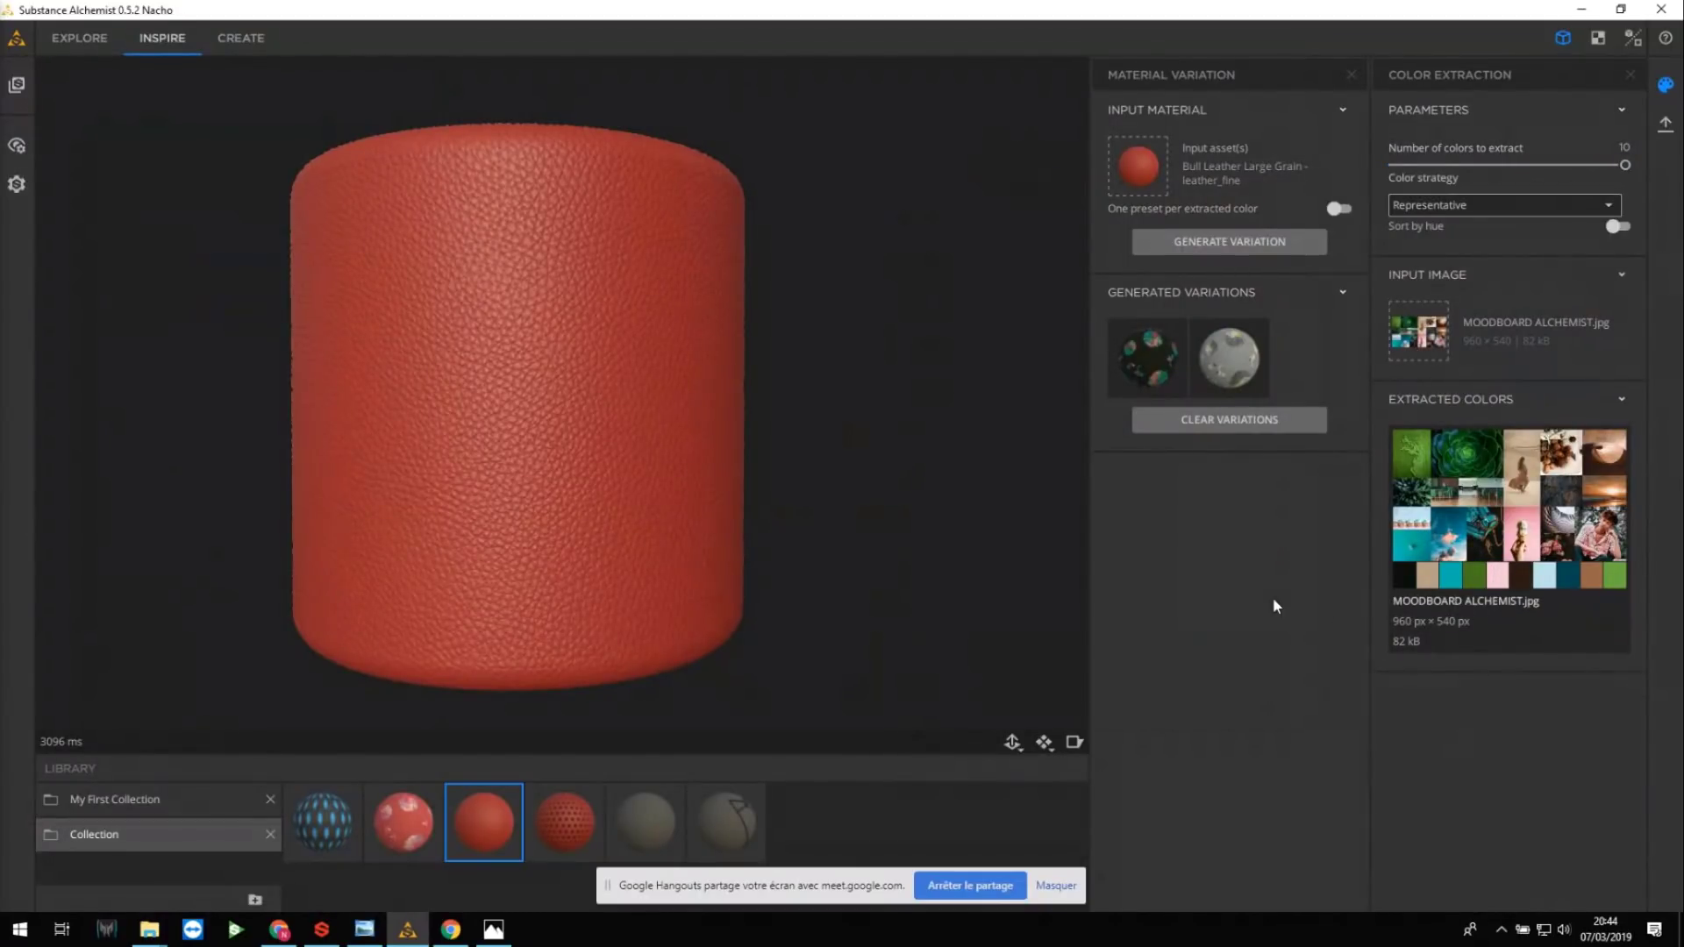
{"action": "left_click", "coordinate": [1337, 209]}
{"action": "left_click", "coordinate": [1255, 253]}
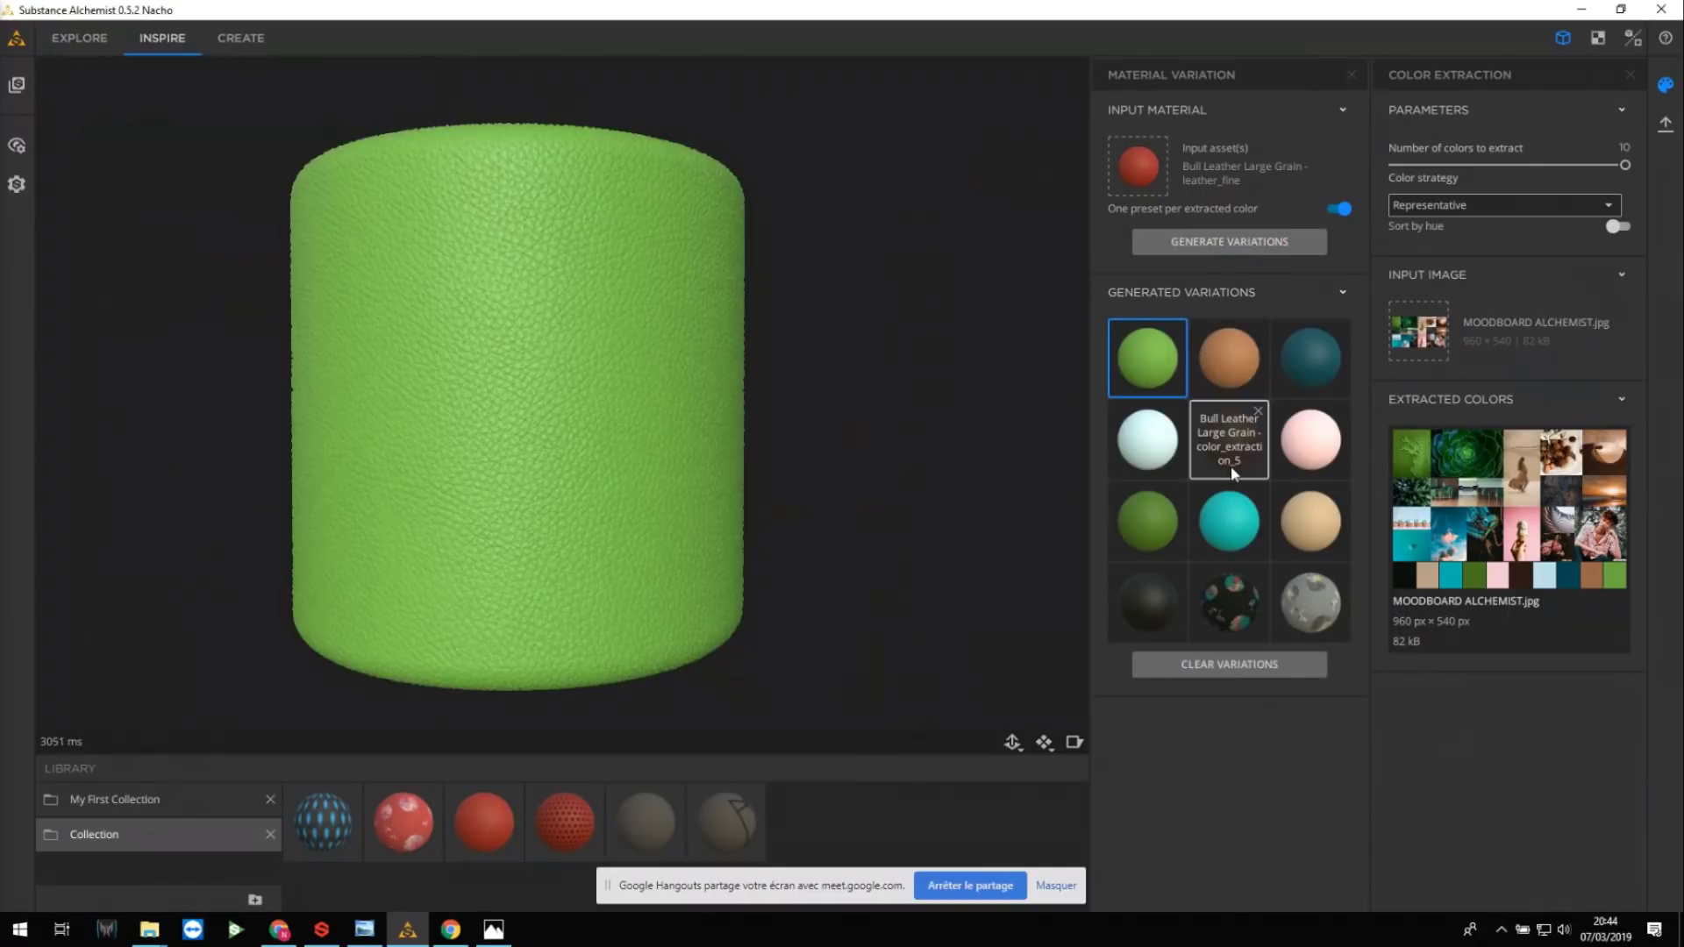
{"action": "left_click", "coordinate": [1320, 361]}
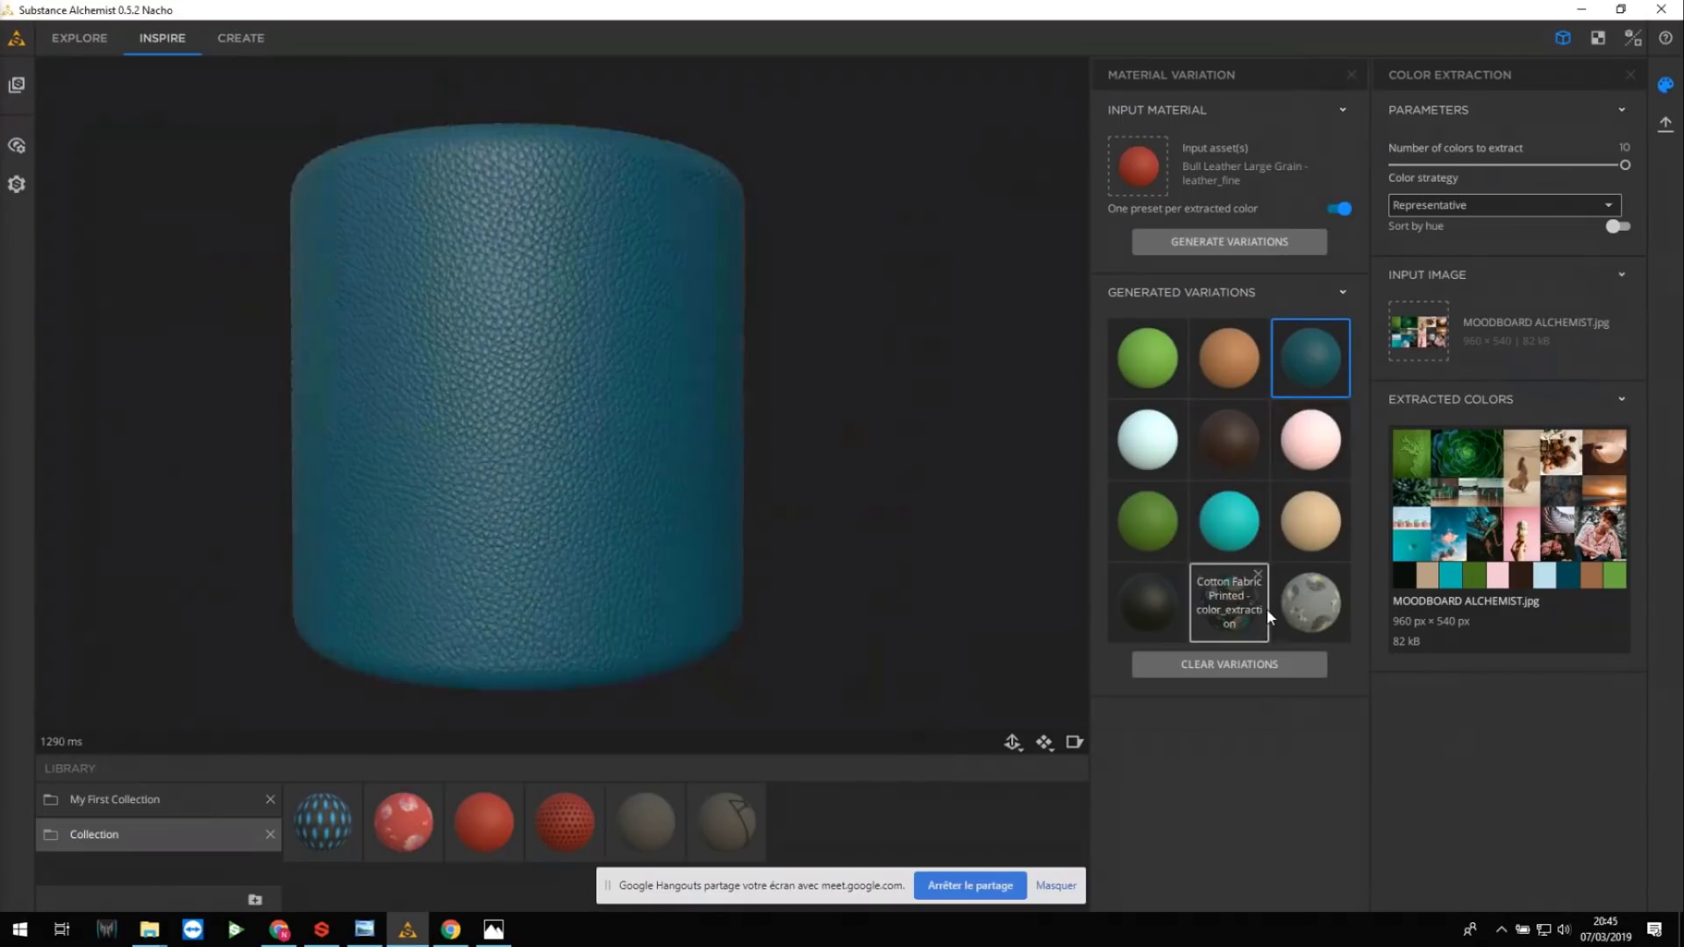
Change the color strategy to Deepness and generate another set of leather variations.
{"action": "left_click", "coordinate": [1476, 208]}
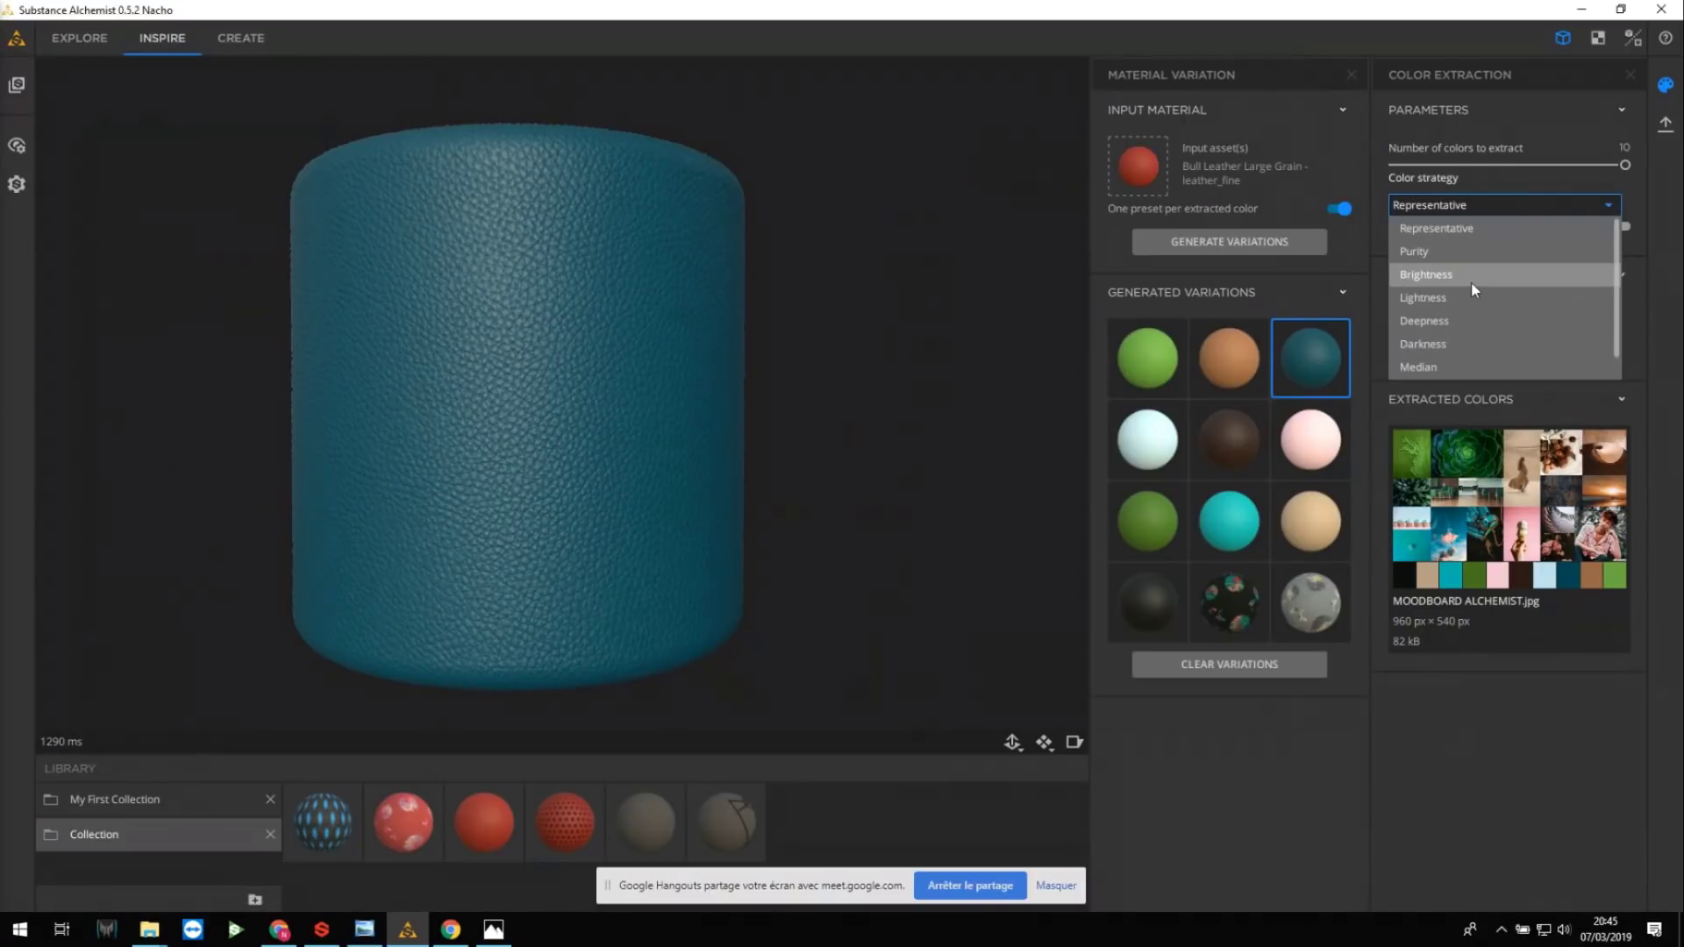
{"action": "left_click", "coordinate": [1468, 318]}
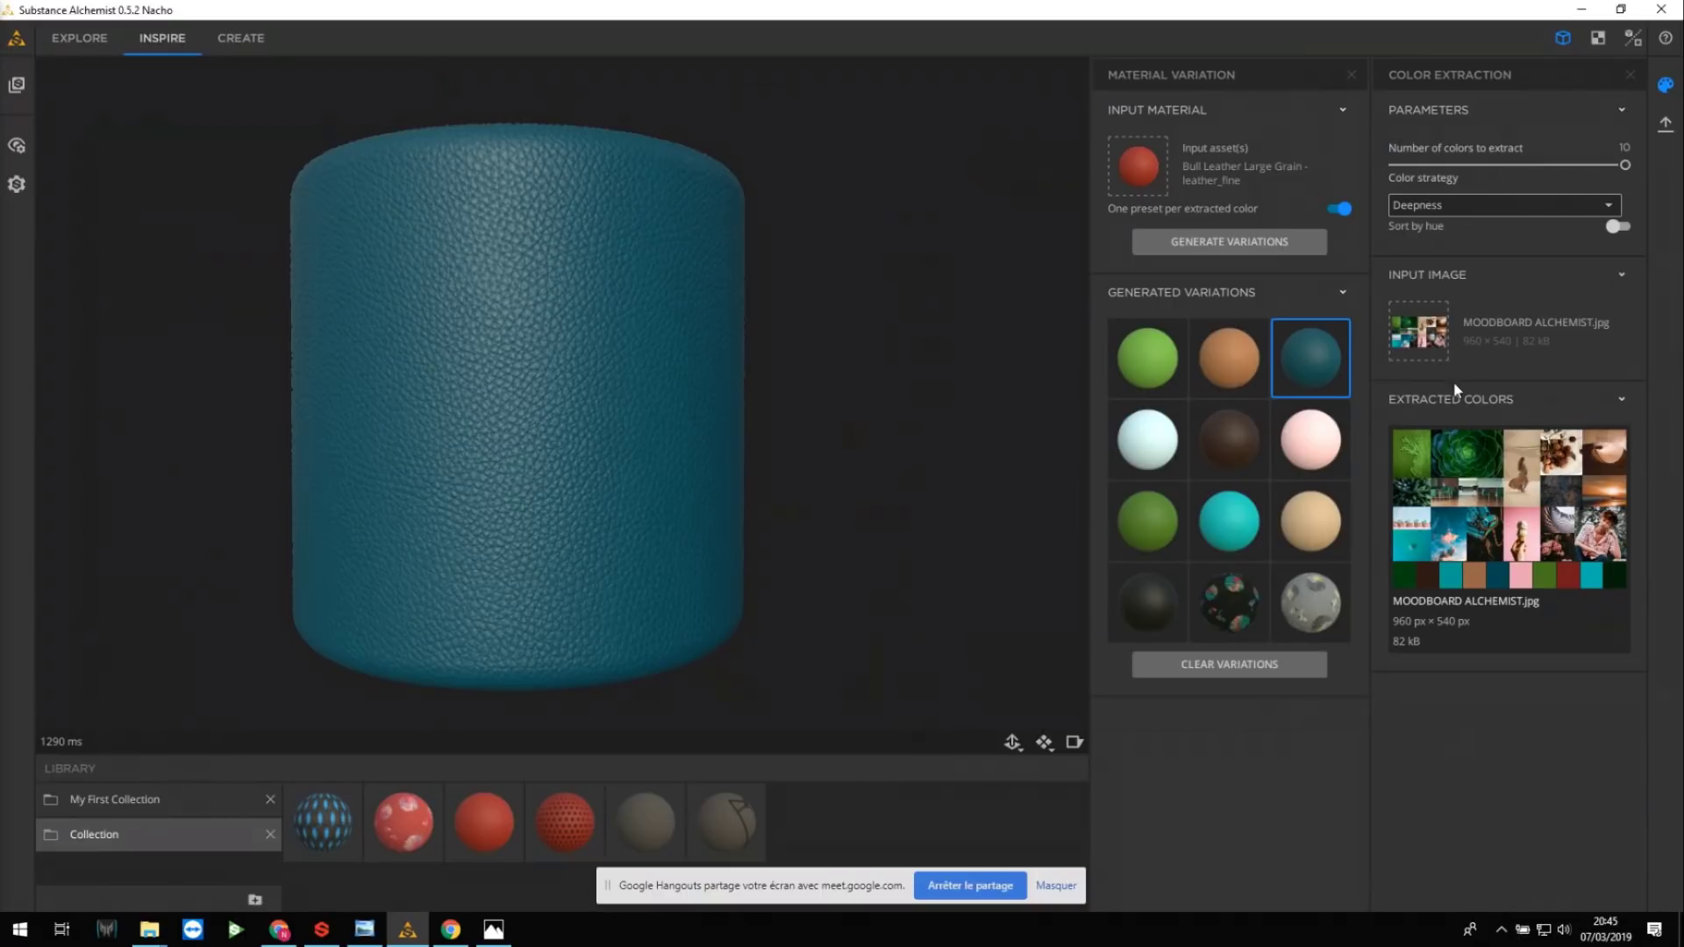
{"action": "left_click", "coordinate": [1279, 252]}
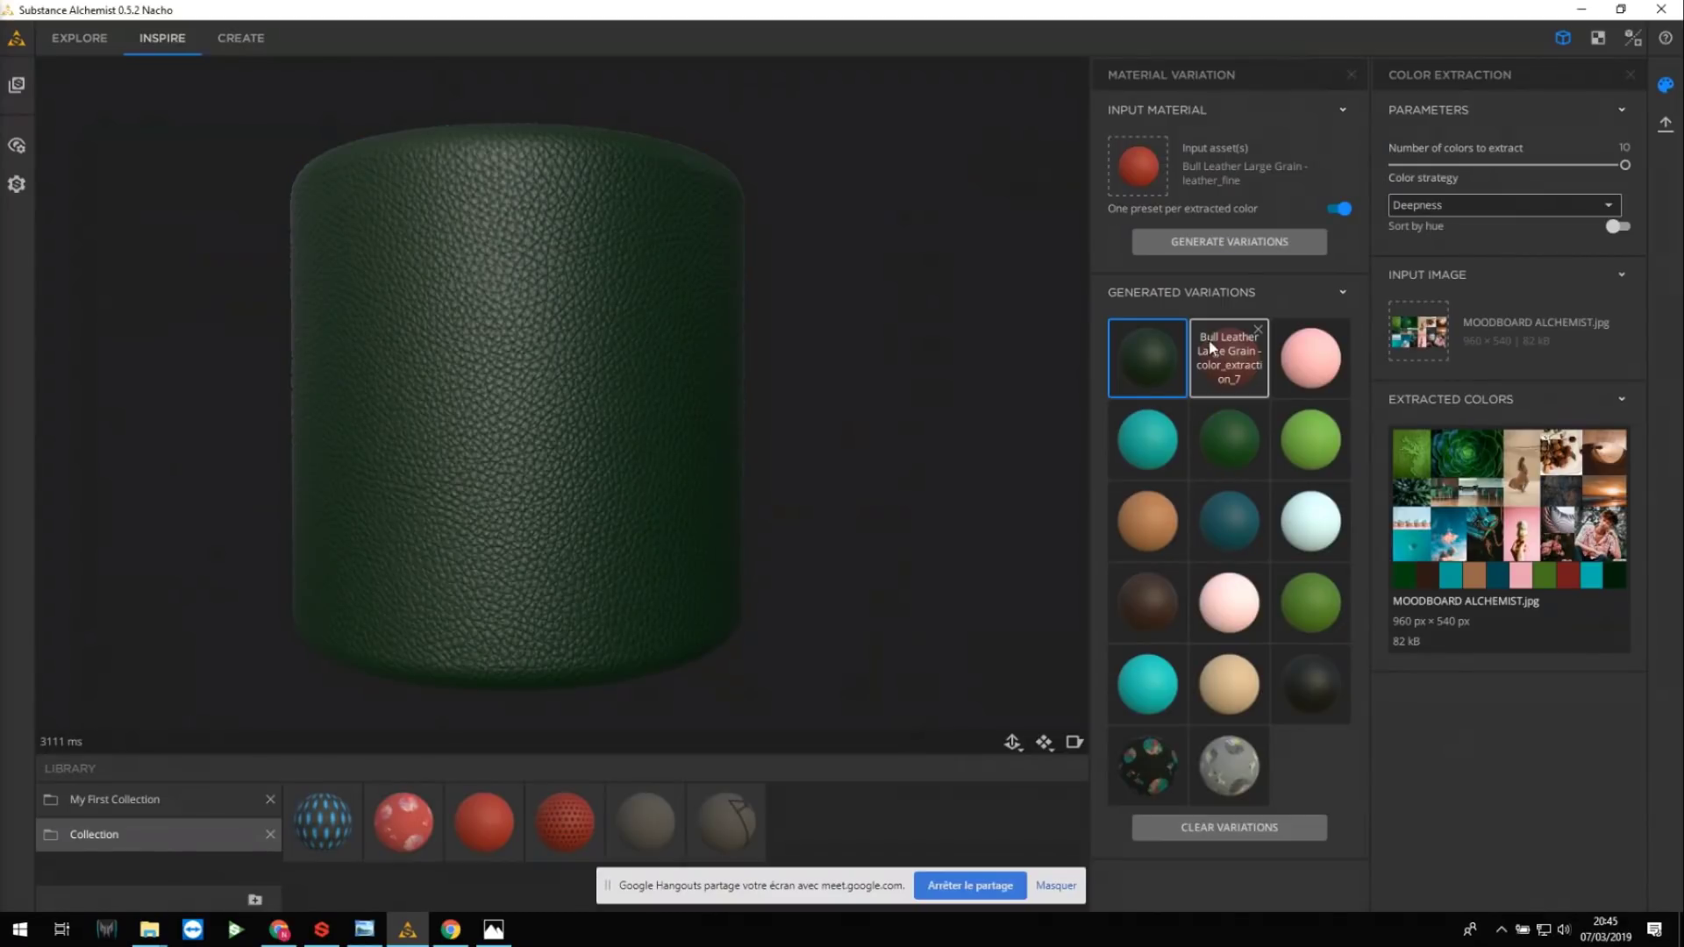
Add the darkest green and the medium-dark green leather variations to the Collection library and hide the screen-sharing notice.
{"action": "left_click_drag", "start_coordinate": [1160, 371], "coordinate": [807, 812]}
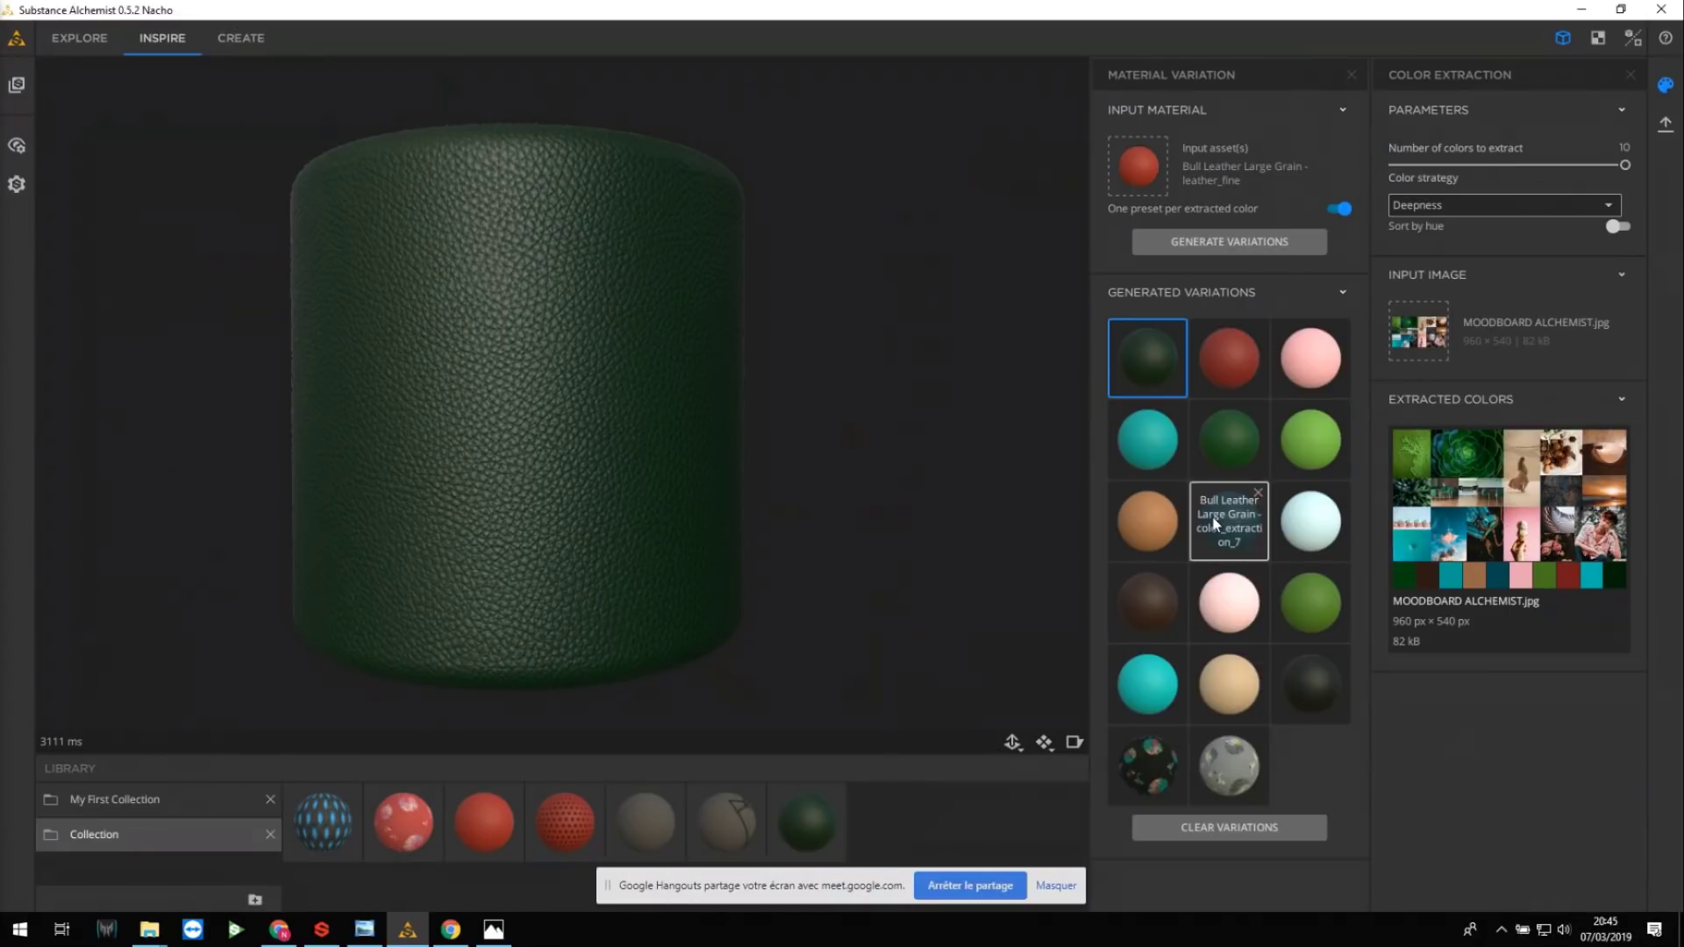
{"action": "left_click_drag", "start_coordinate": [1229, 438], "coordinate": [899, 800]}
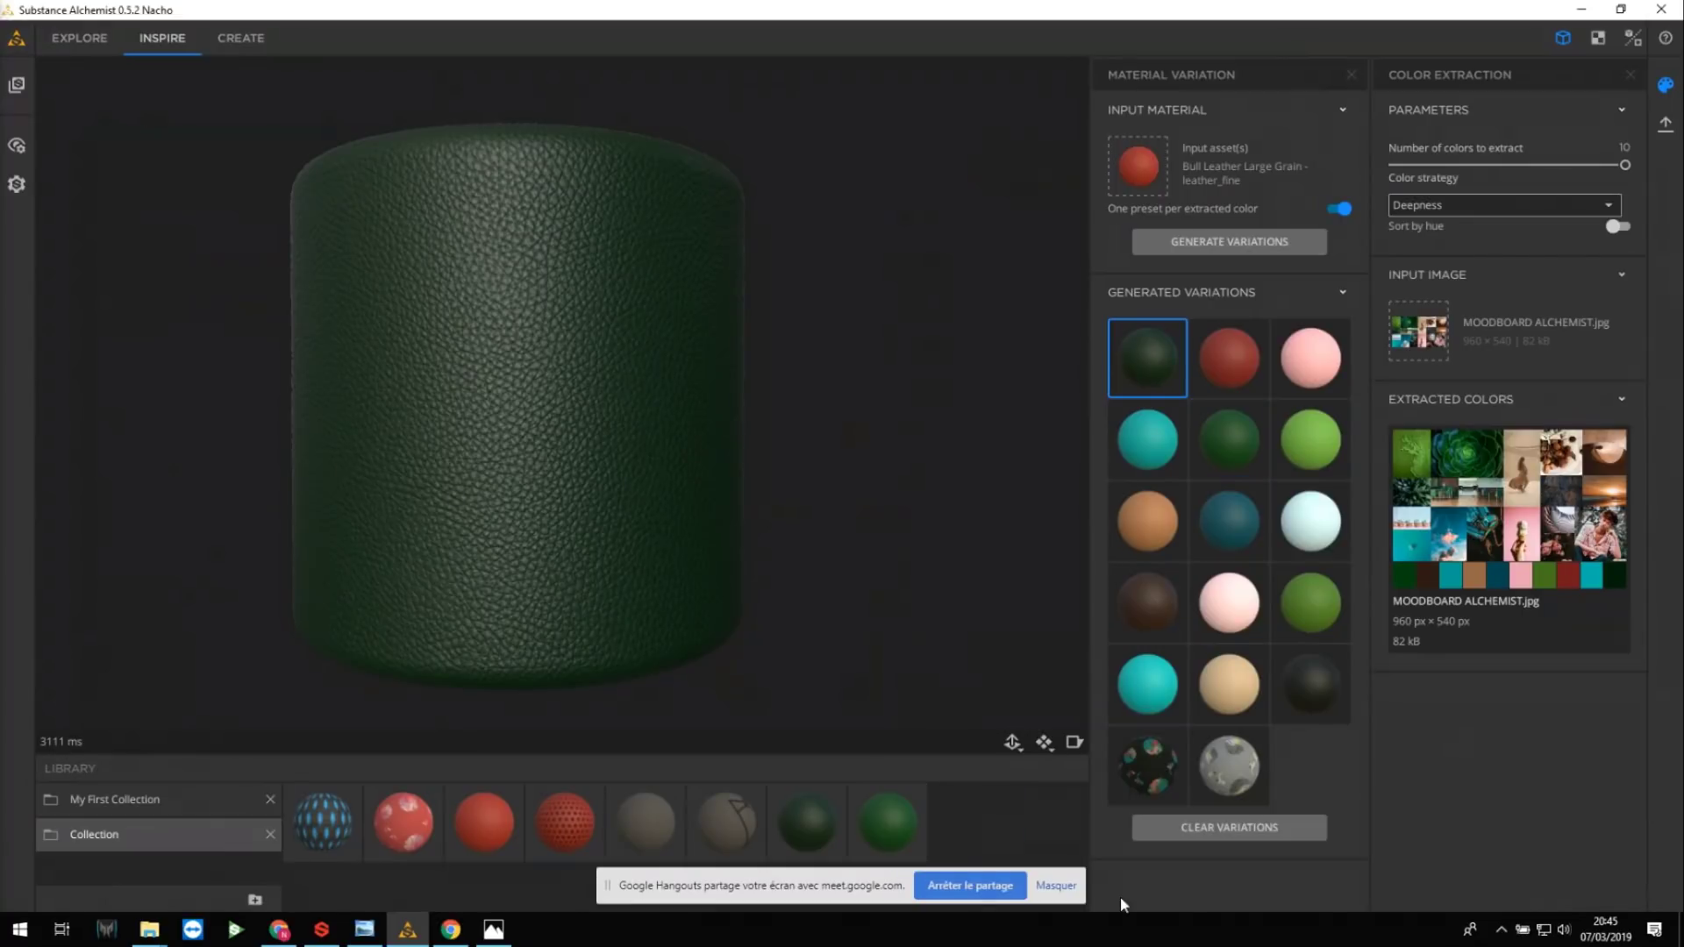
{"action": "left_click", "coordinate": [1055, 886]}
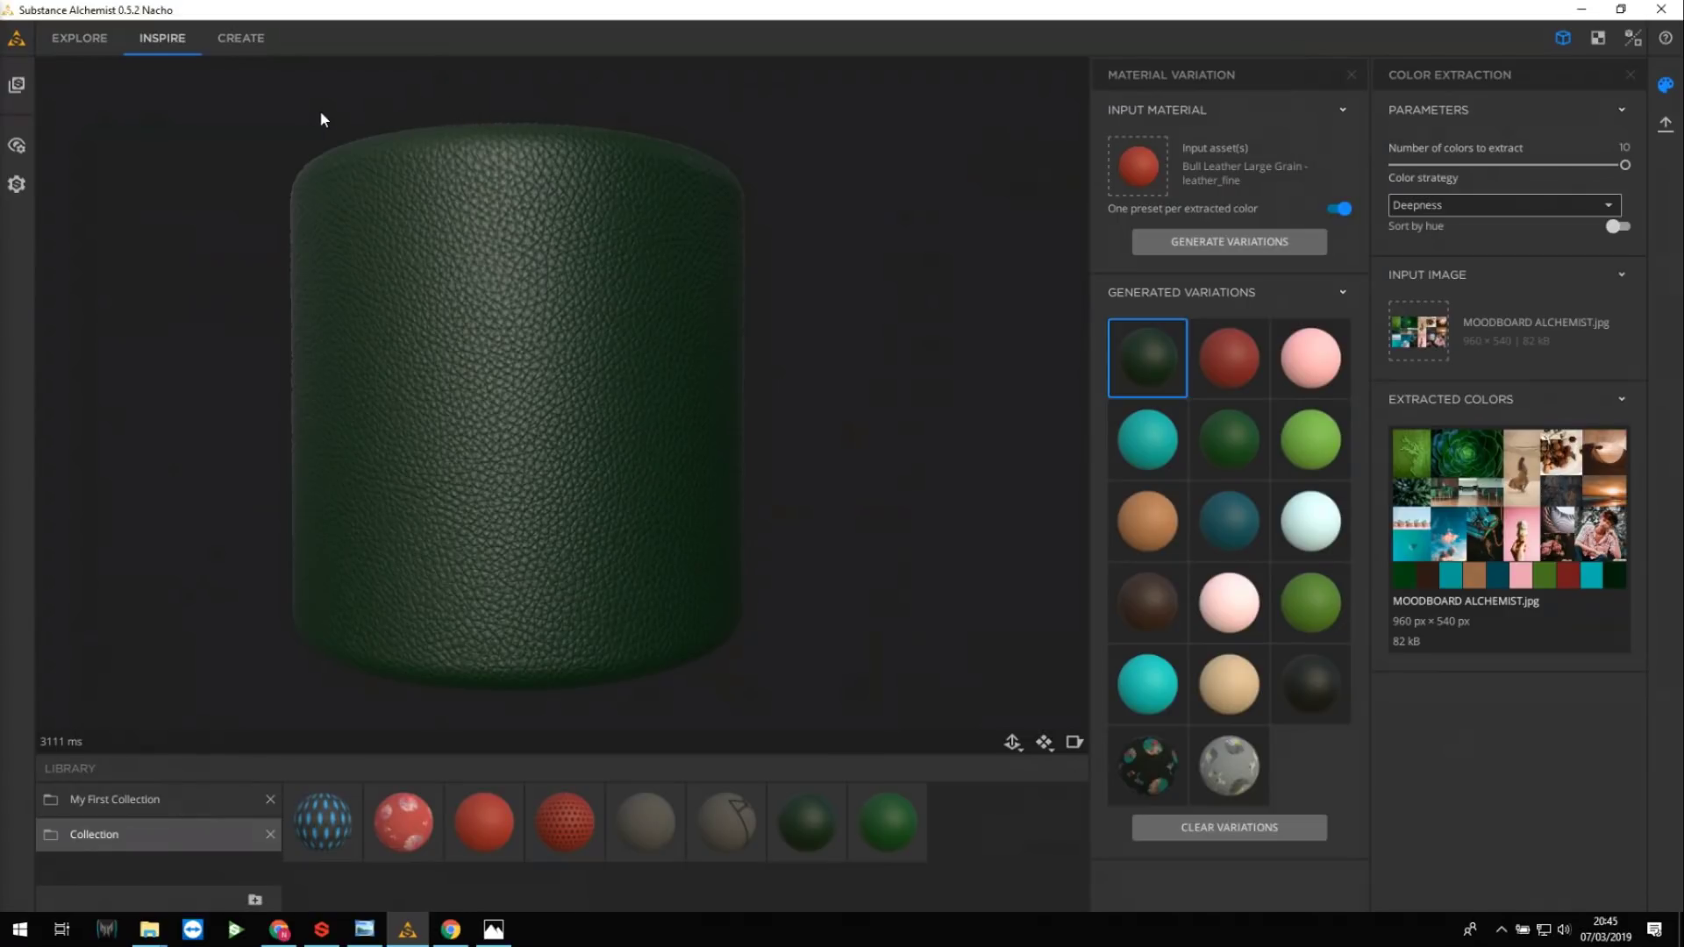
Open the perforated red leather in the Create workspace and make its scale_map and perforation_industrial_filter layers visible.
{"action": "left_click", "coordinate": [243, 41]}
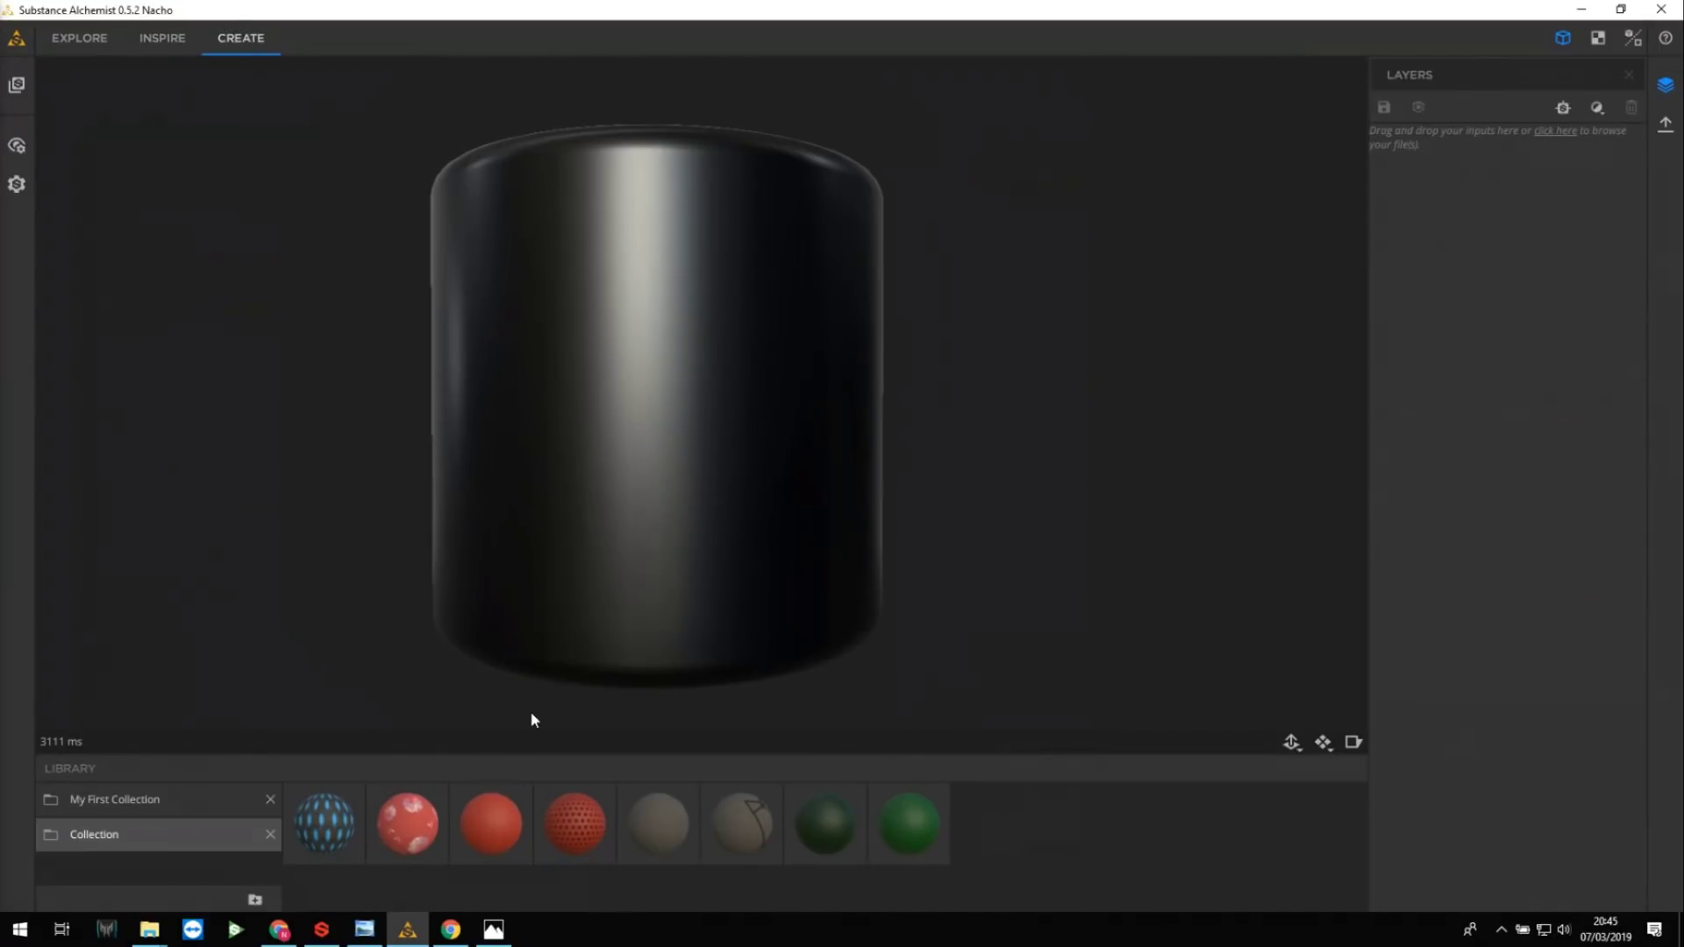
{"action": "left_click", "coordinate": [585, 821]}
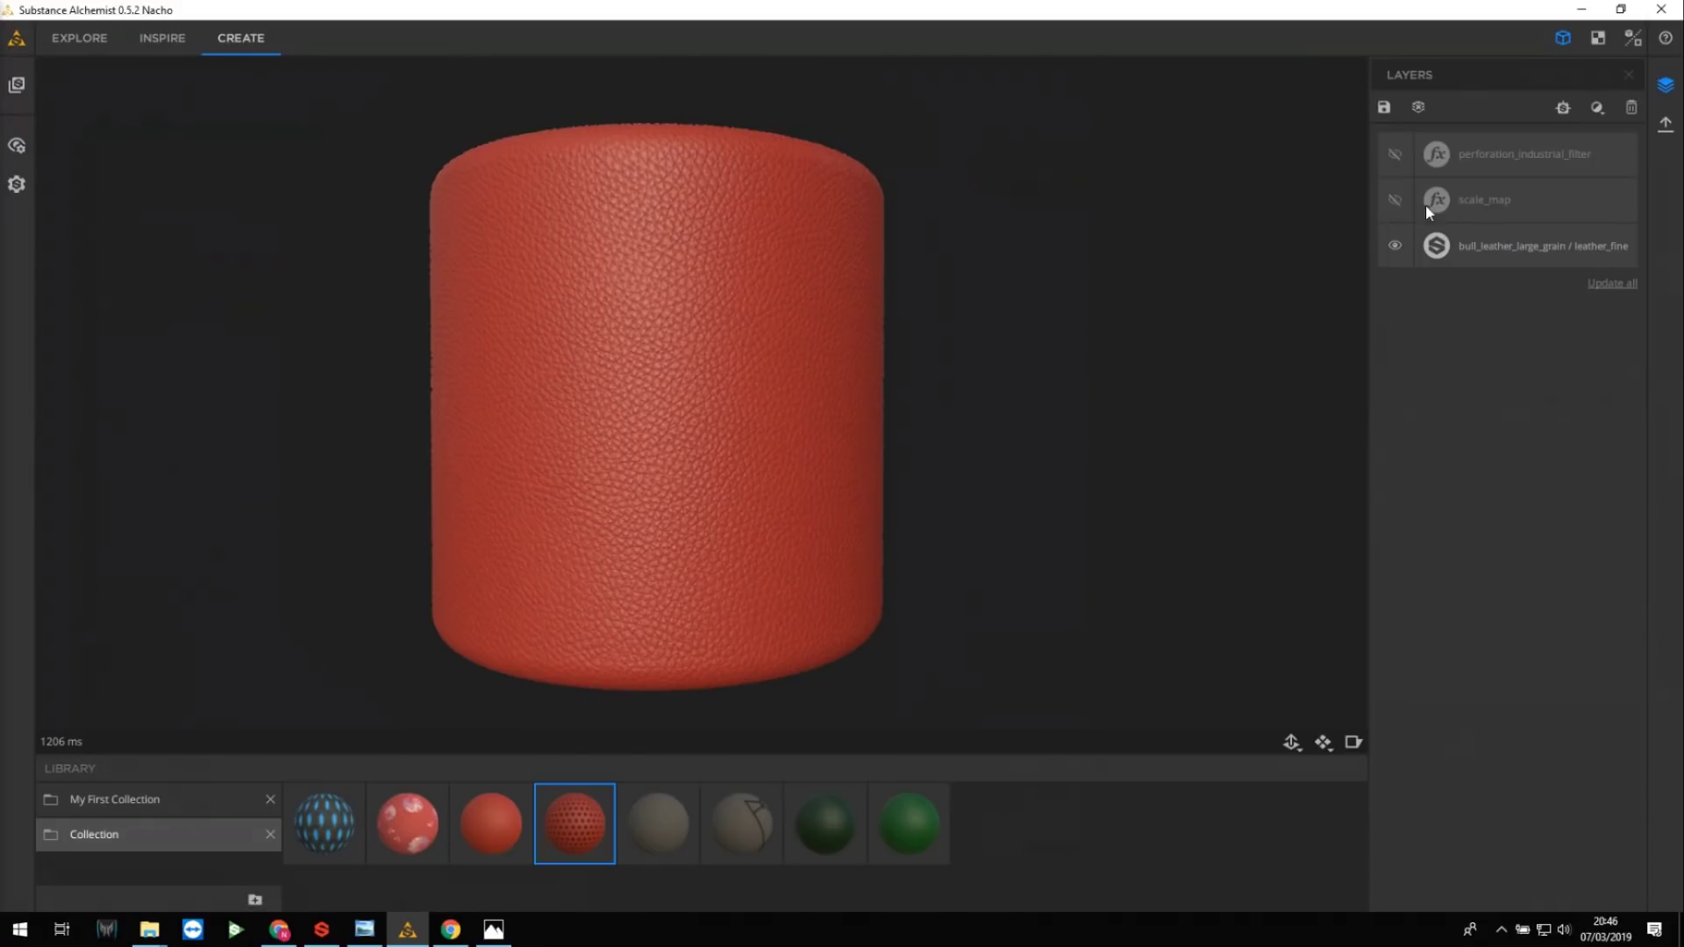
{"action": "left_click", "coordinate": [1396, 198]}
{"action": "left_click", "coordinate": [1393, 155]}
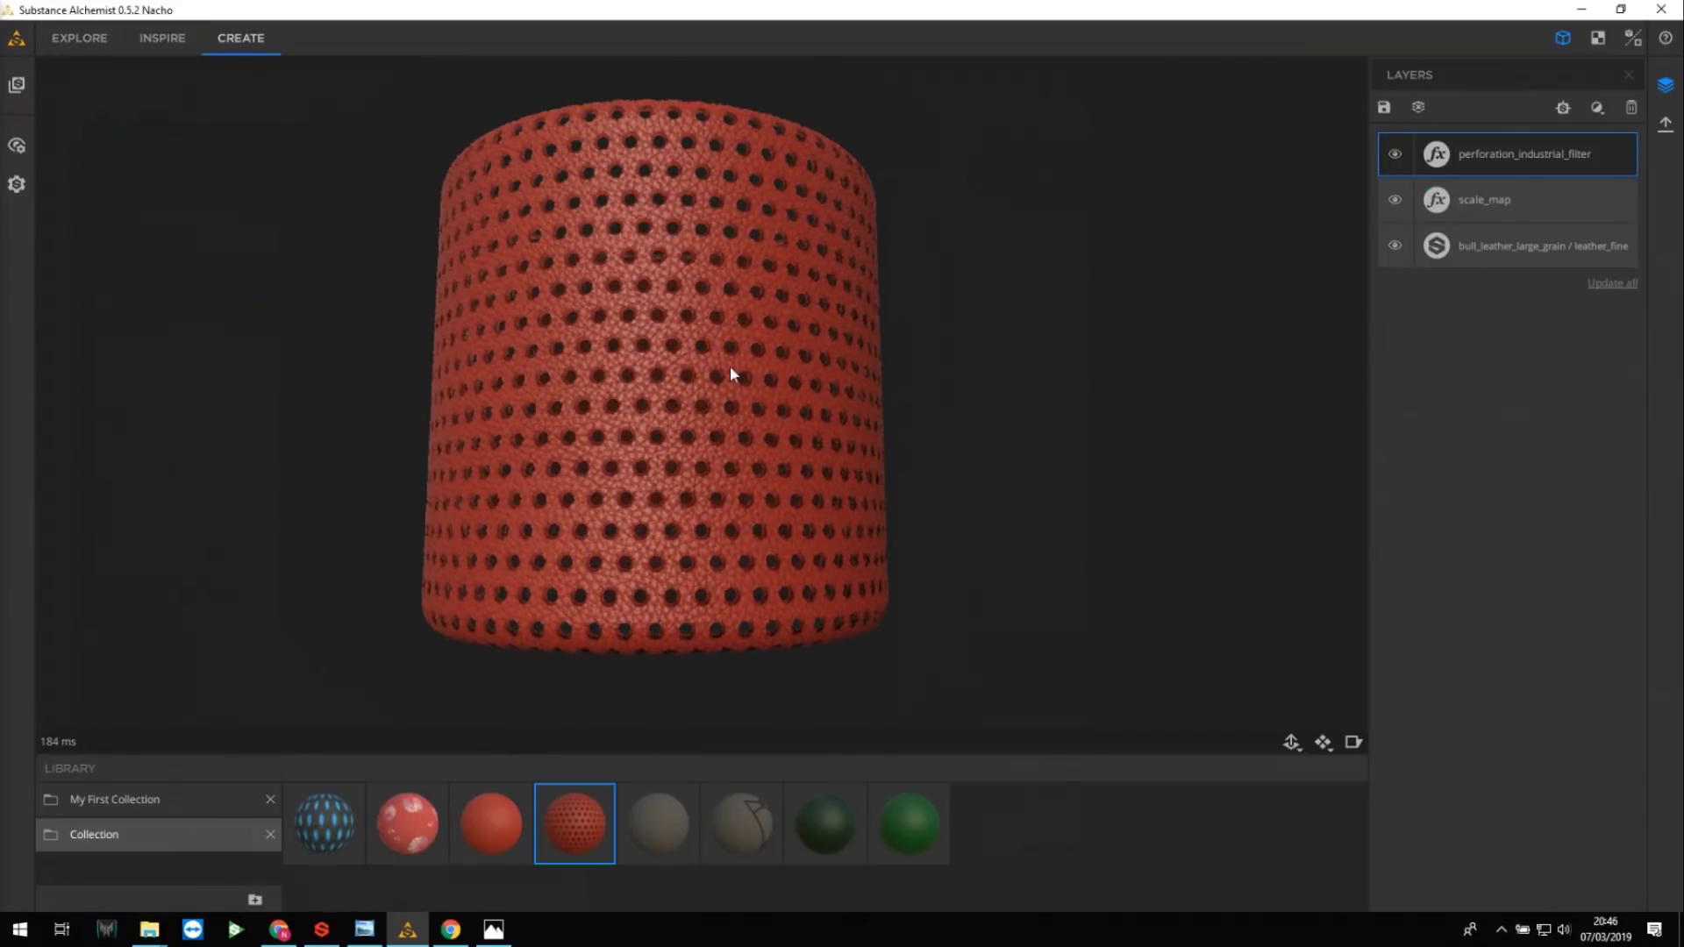
Set the preview's texture scale to 2 in both U and V and inspect the perforated leather up close.
{"action": "left_click", "coordinate": [1291, 742]}
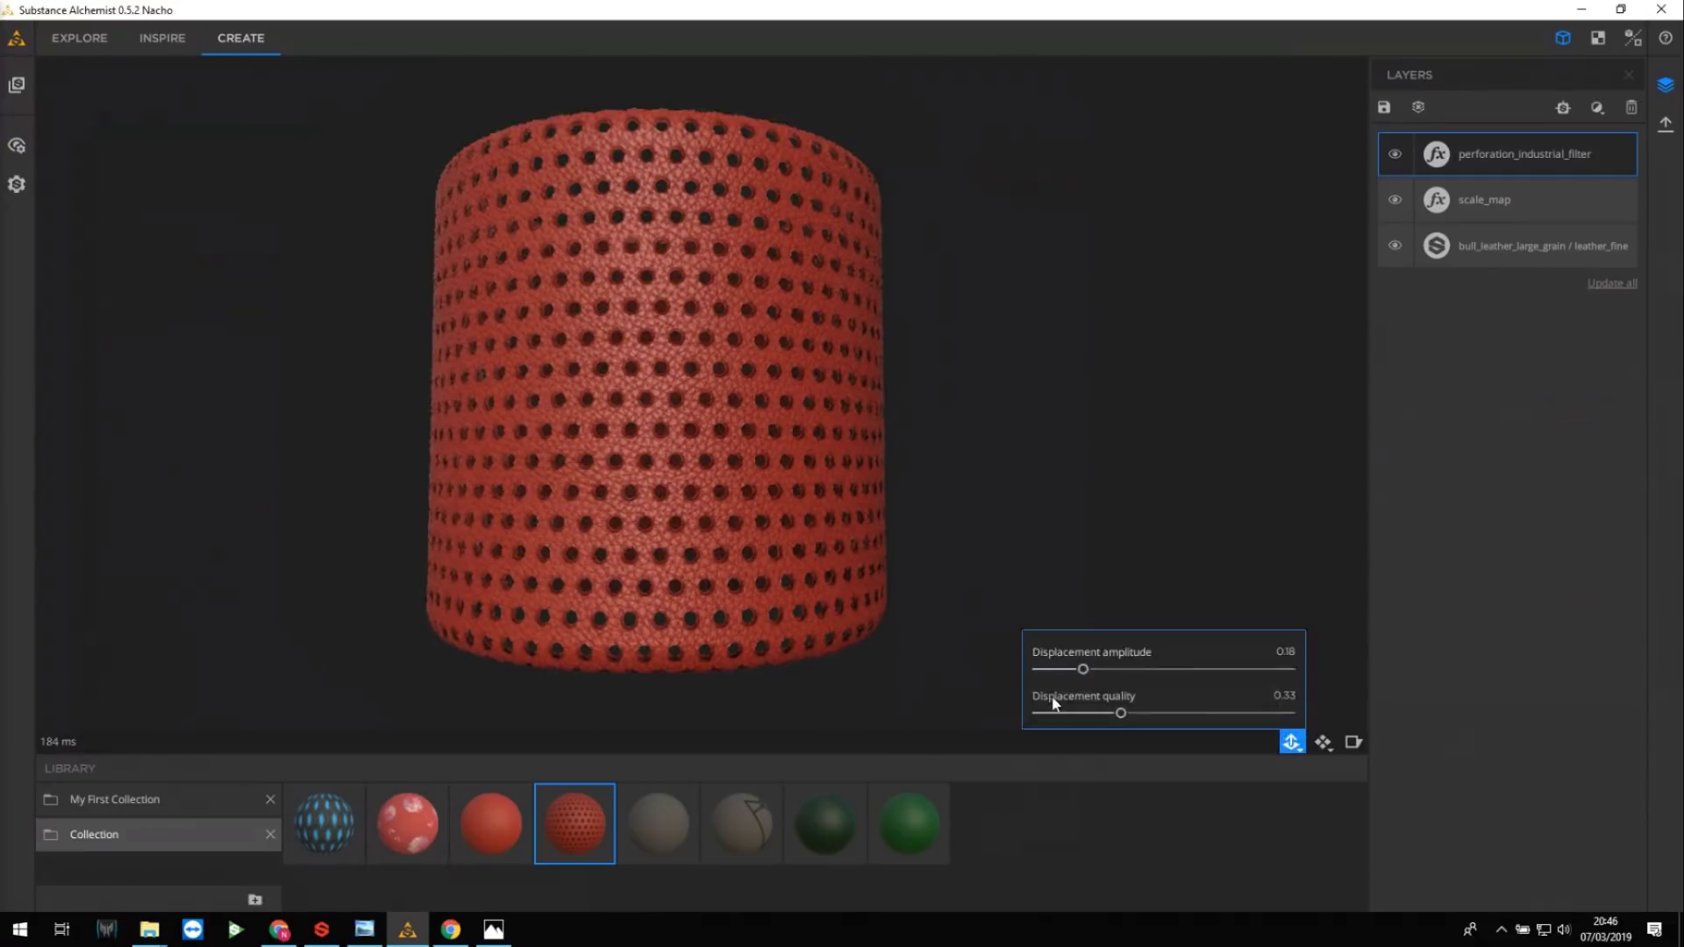
{"action": "left_click", "coordinate": [1323, 742]}
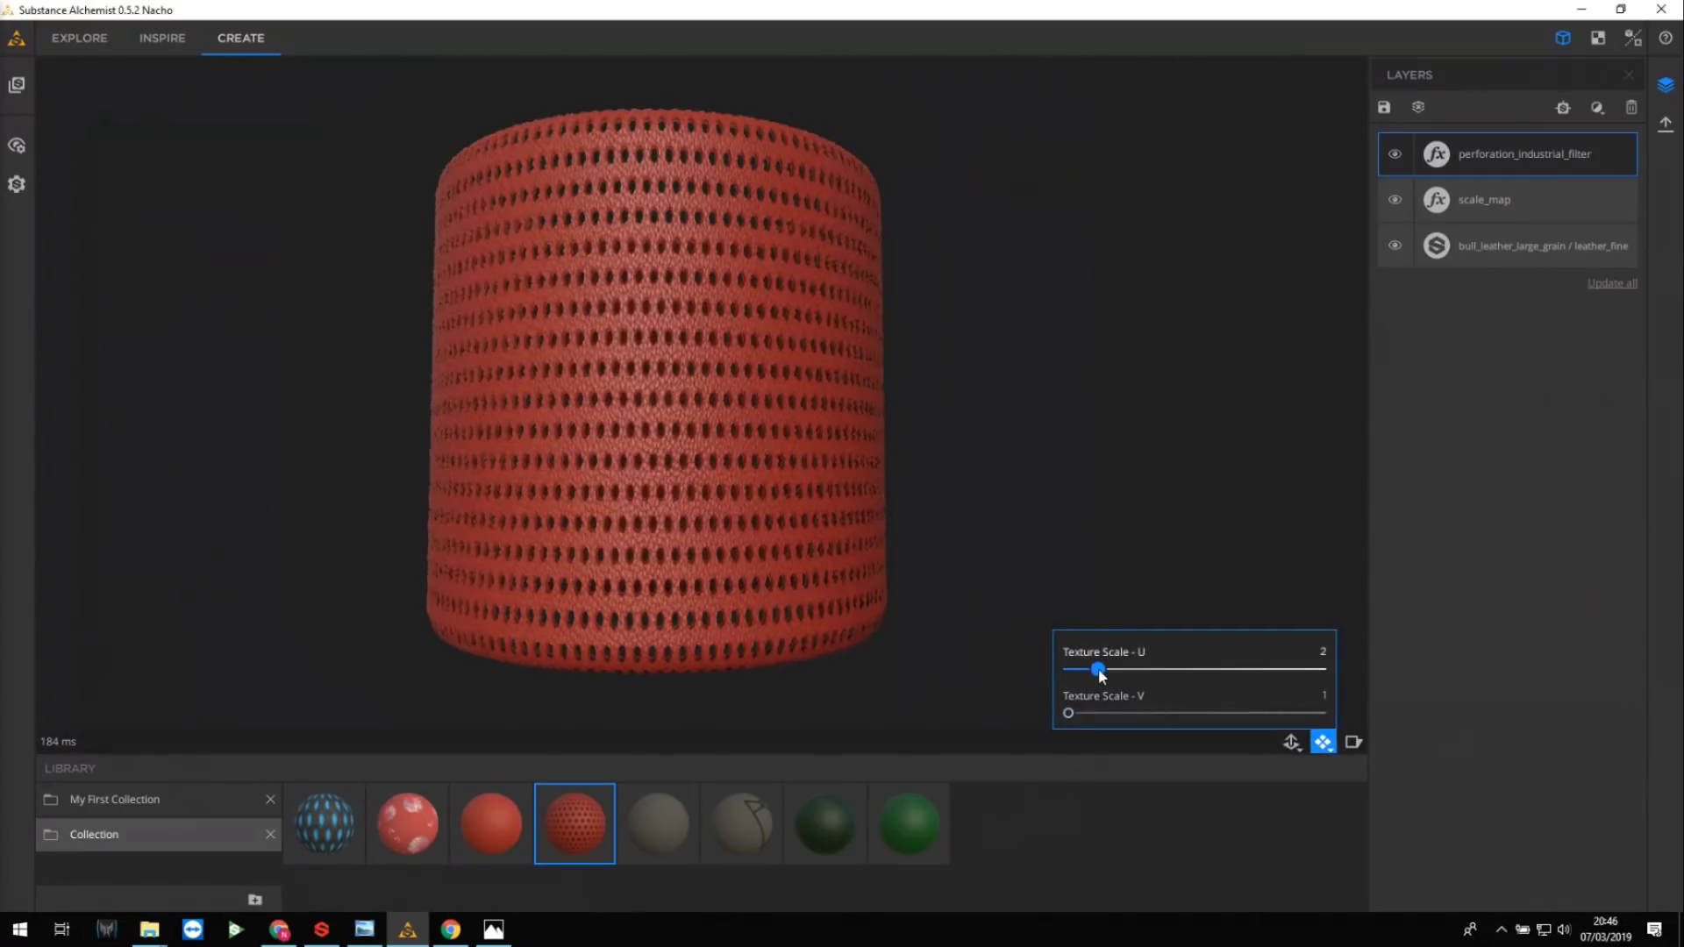
{"action": "left_click", "coordinate": [1093, 713]}
{"action": "left_click_drag", "start_coordinate": [737, 494], "coordinate": [822, 498]}
{"action": "scroll", "coordinate": [753, 425], "scroll_direction": "up", "scroll_amount": 2}
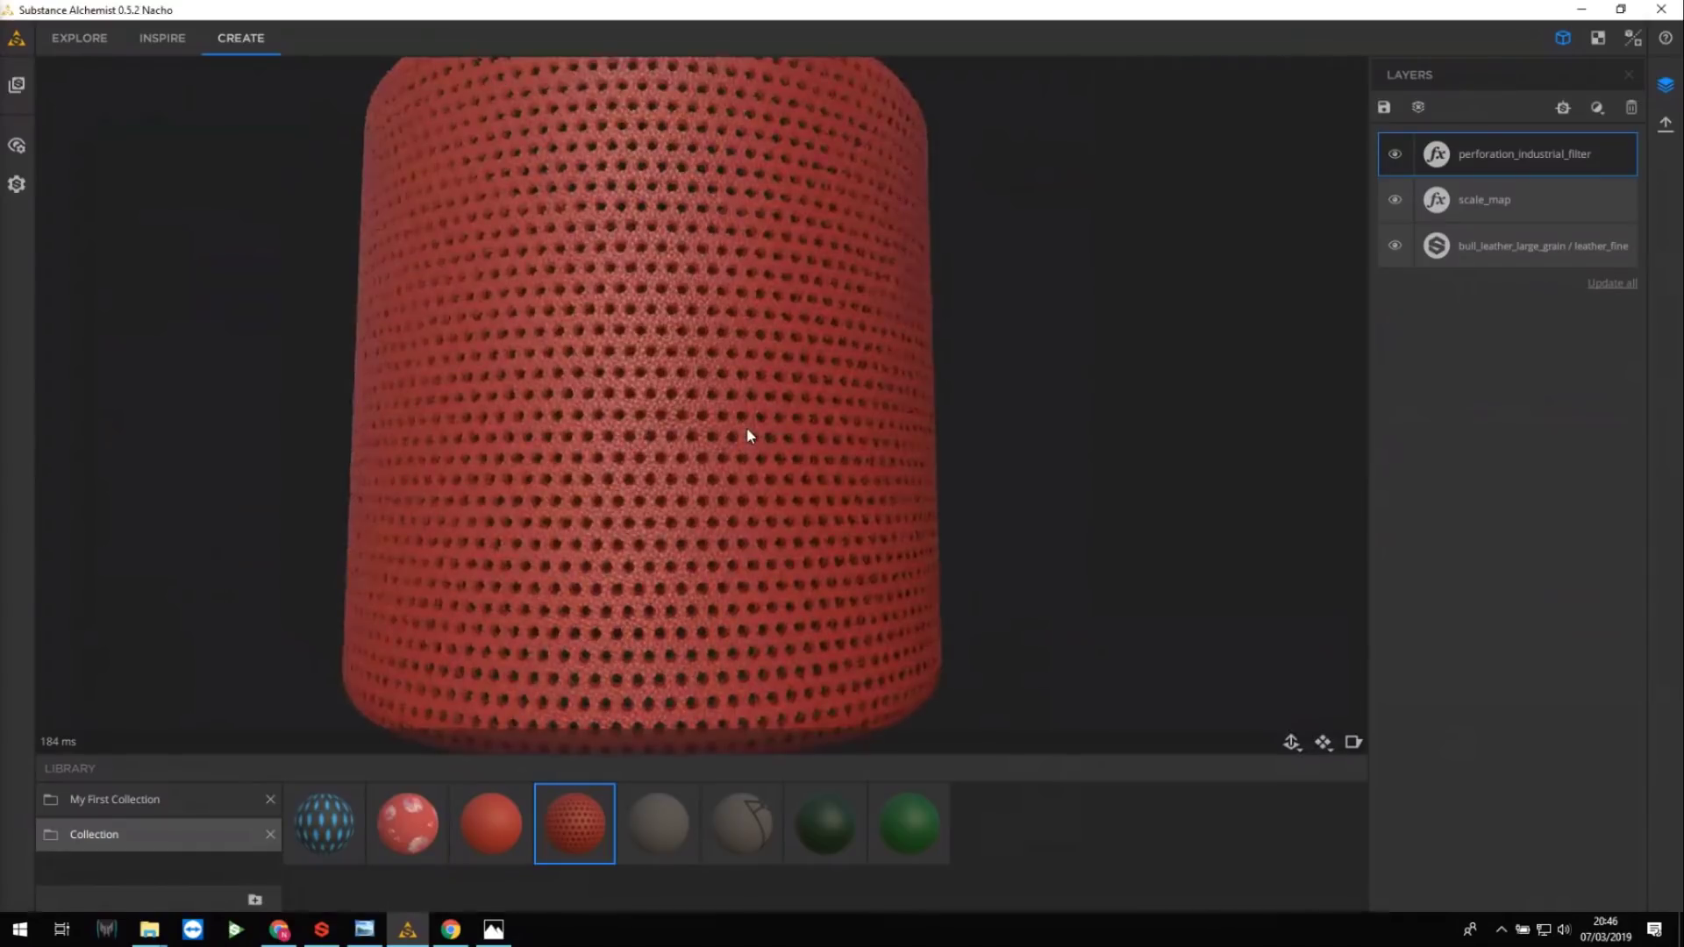
{"action": "scroll", "coordinate": [745, 395], "scroll_direction": "down", "scroll_amount": 2}
{"action": "left_click_drag", "start_coordinate": [745, 362], "coordinate": [753, 384]}
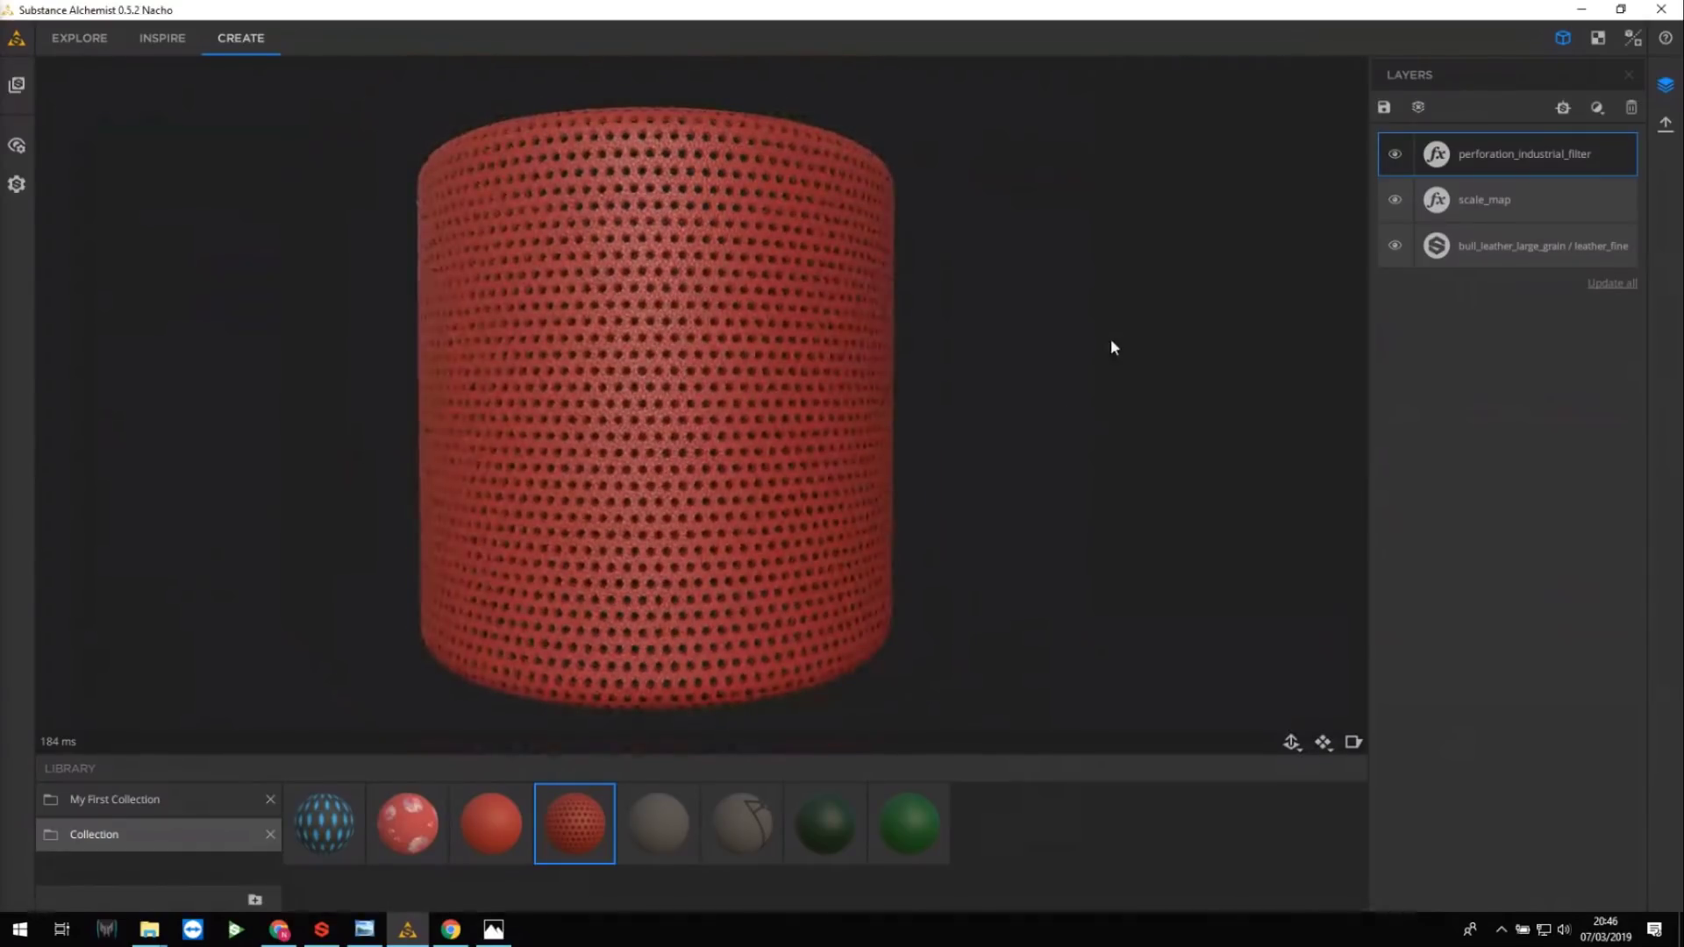
Try the Square pattern in the perforation industrial filter, and restore the Circle pattern.
{"action": "left_click", "coordinate": [1523, 158]}
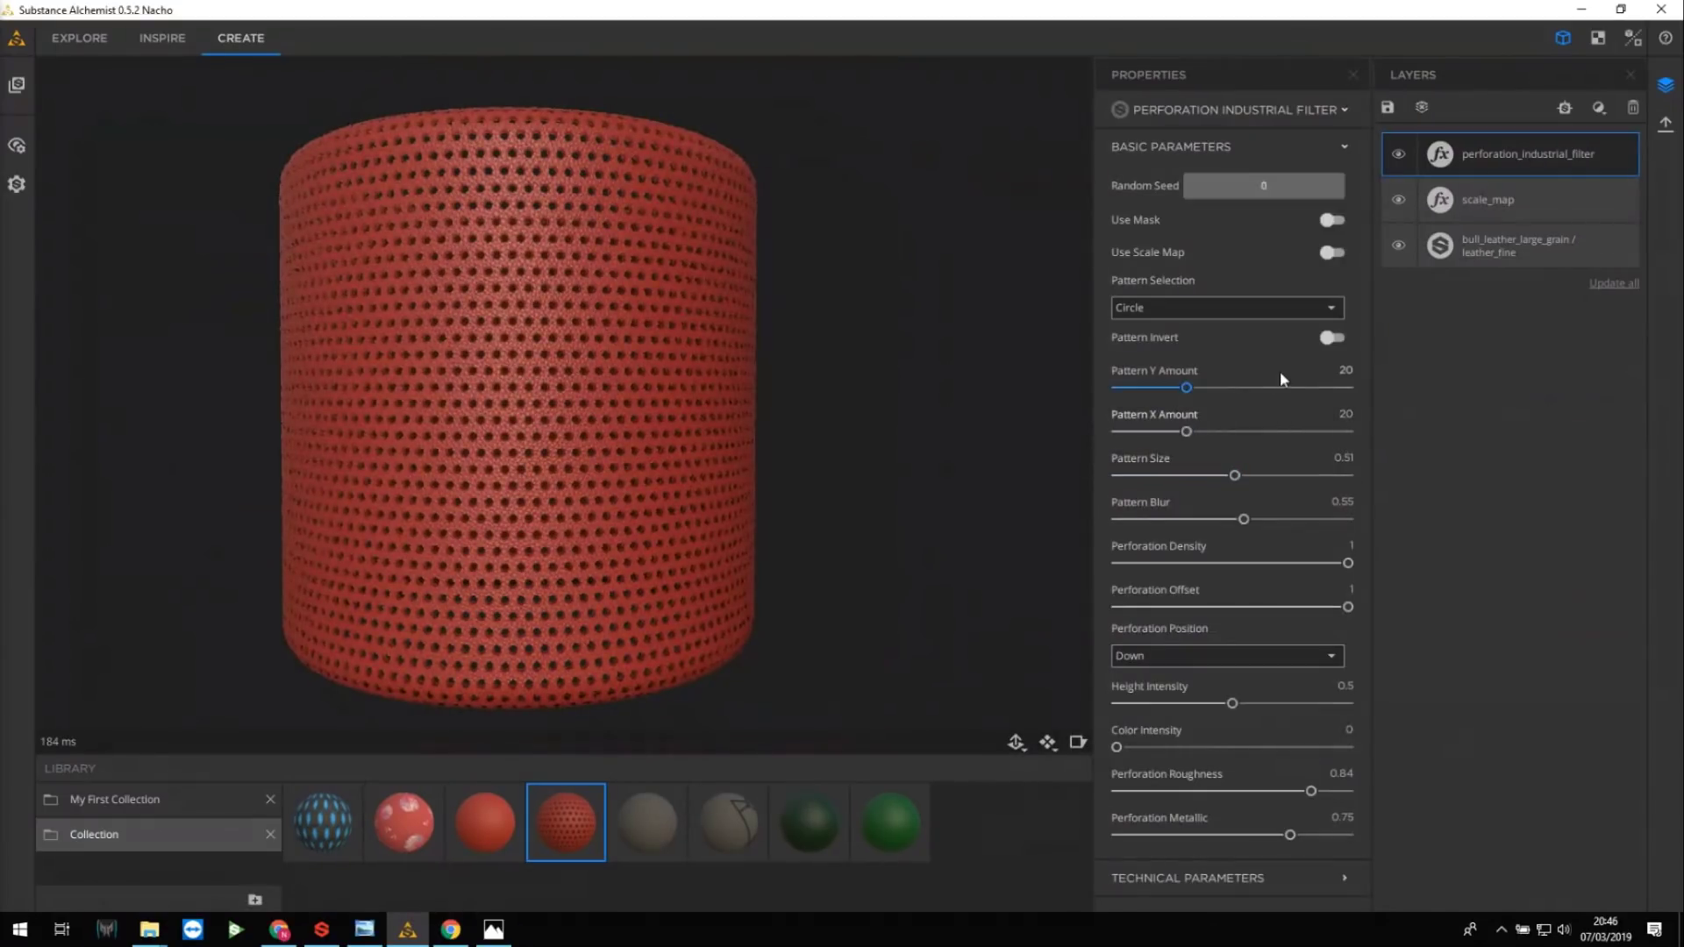
{"action": "left_click", "coordinate": [1191, 305]}
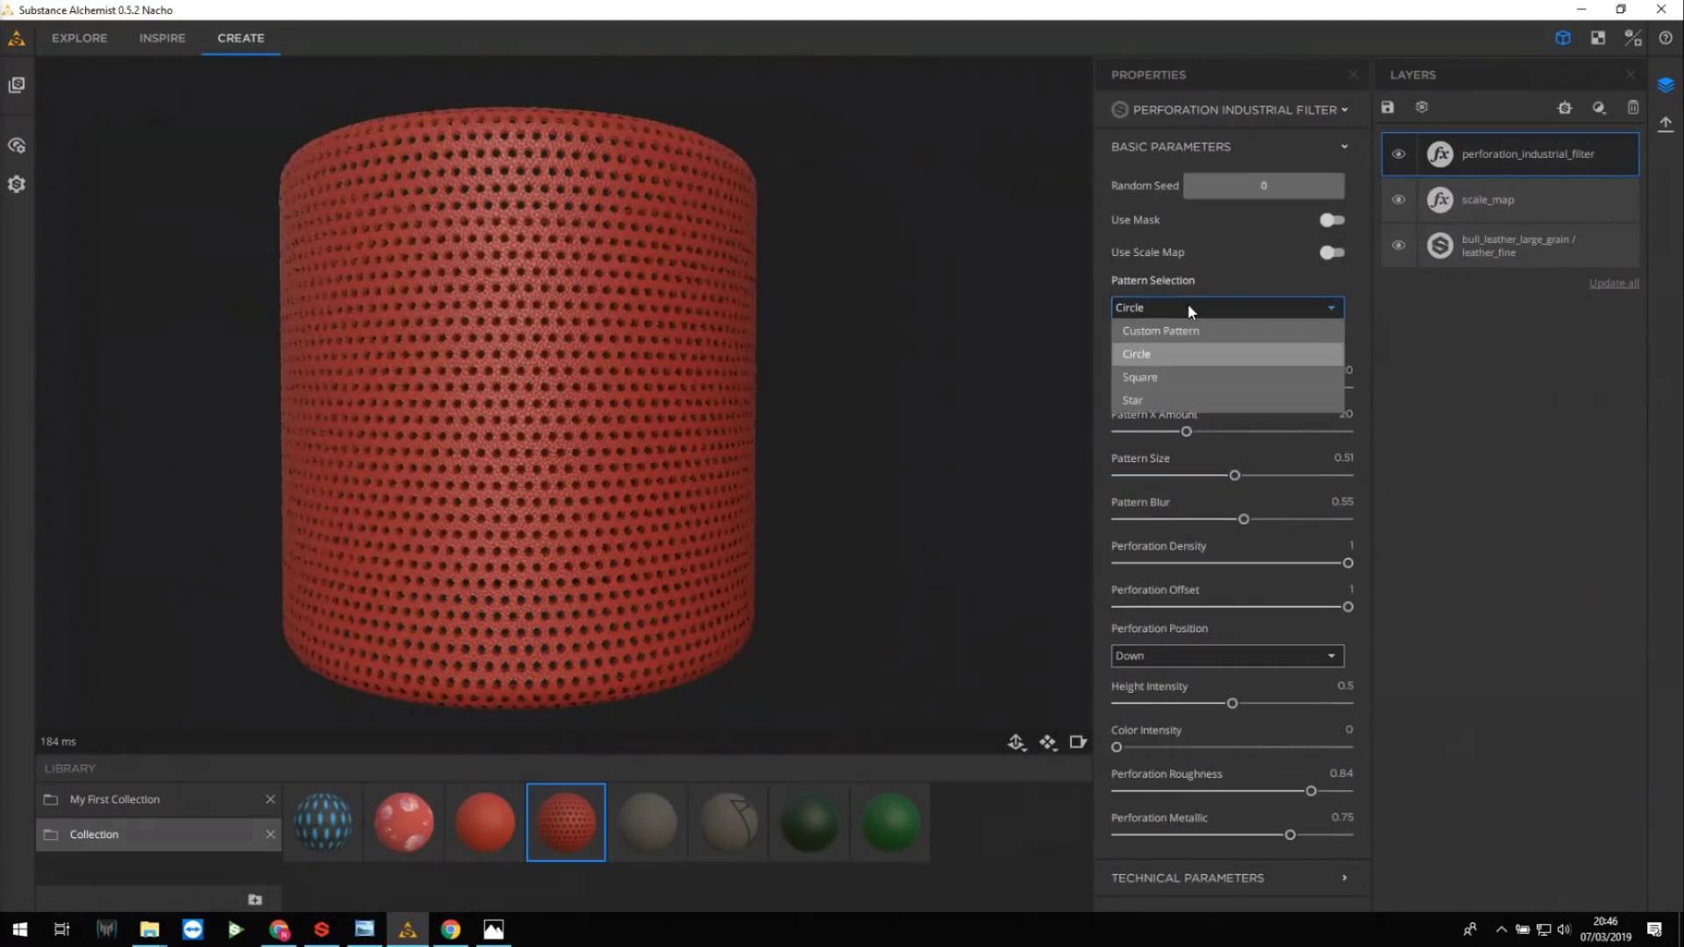
{"action": "left_click", "coordinate": [1187, 377]}
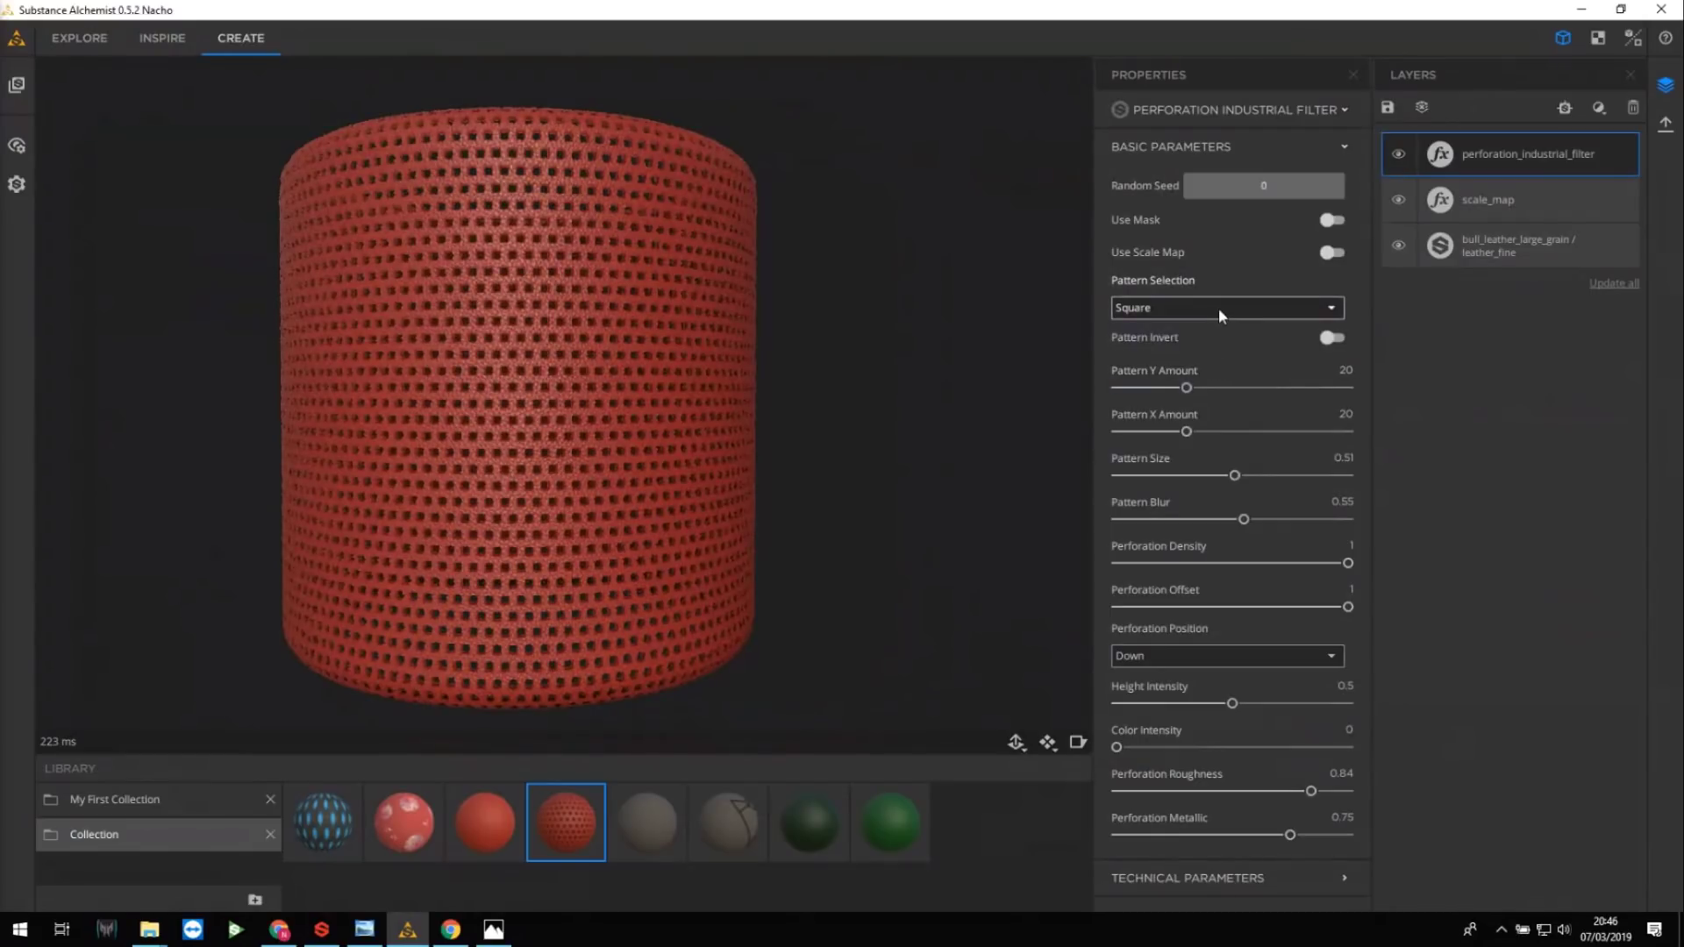
{"action": "left_click", "coordinate": [1219, 308]}
{"action": "left_click", "coordinate": [1207, 344]}
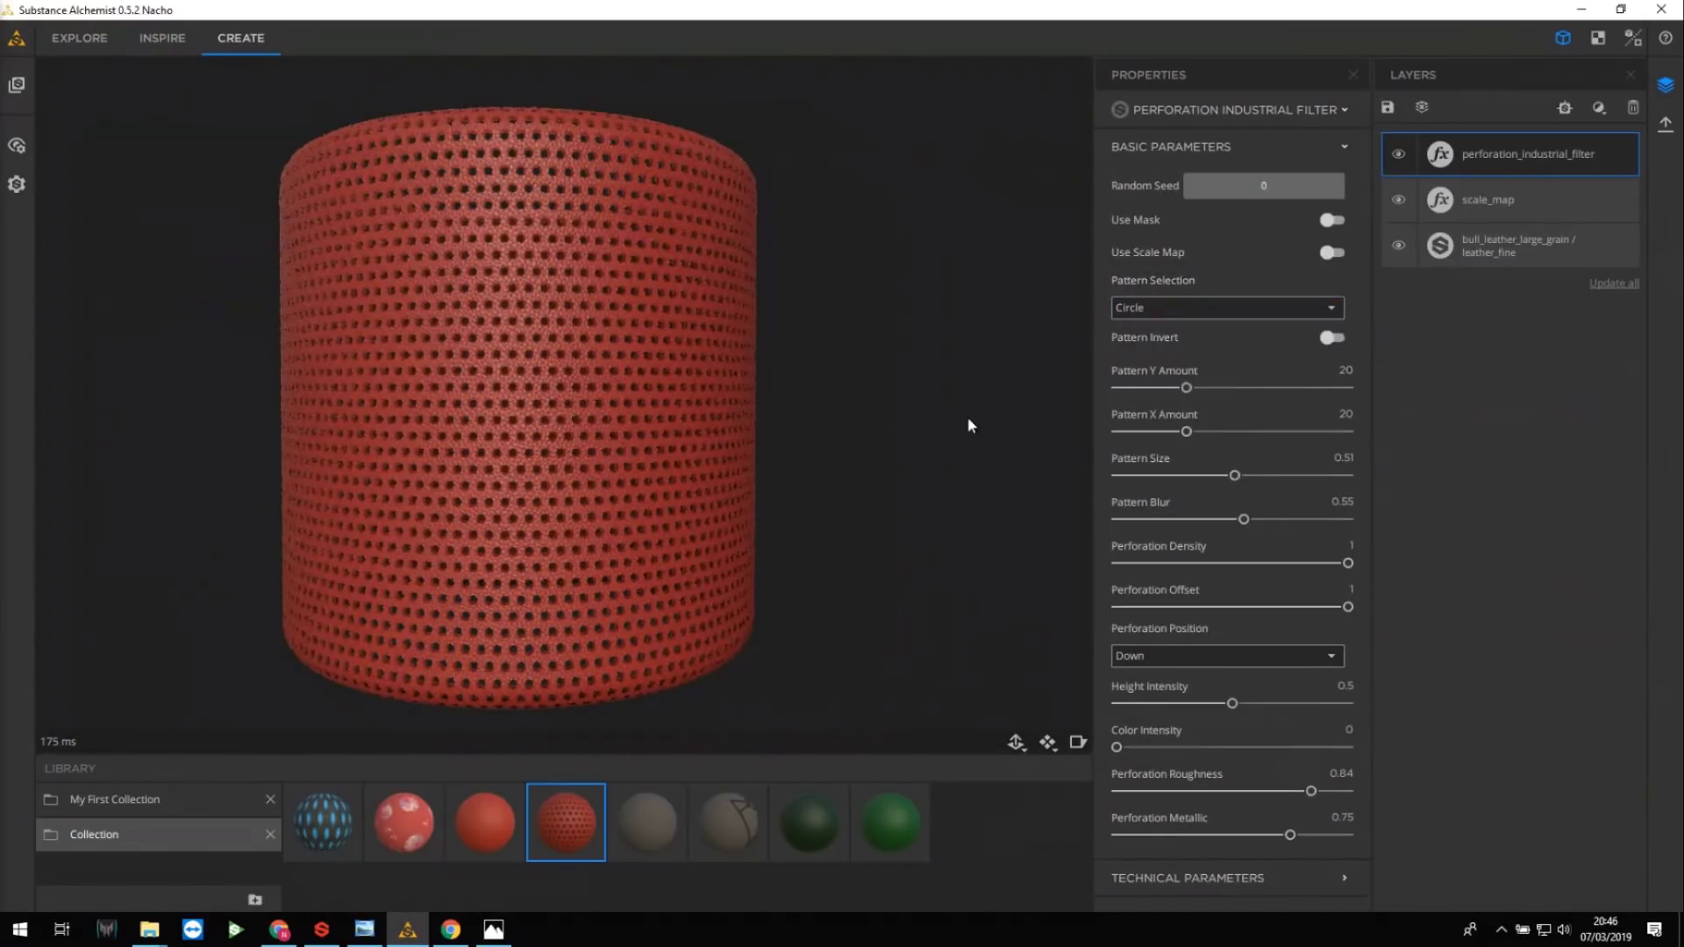
Reduce the perforation filter's pattern size to 0.43 and keep the perforation density at 1.
{"action": "scroll", "coordinate": [583, 401], "scroll_direction": "up", "scroll_amount": 5}
{"action": "middle_click_drag", "start_coordinate": [583, 402], "coordinate": [779, 375]}
{"action": "scroll", "coordinate": [779, 371], "scroll_direction": "down", "scroll_amount": 2}
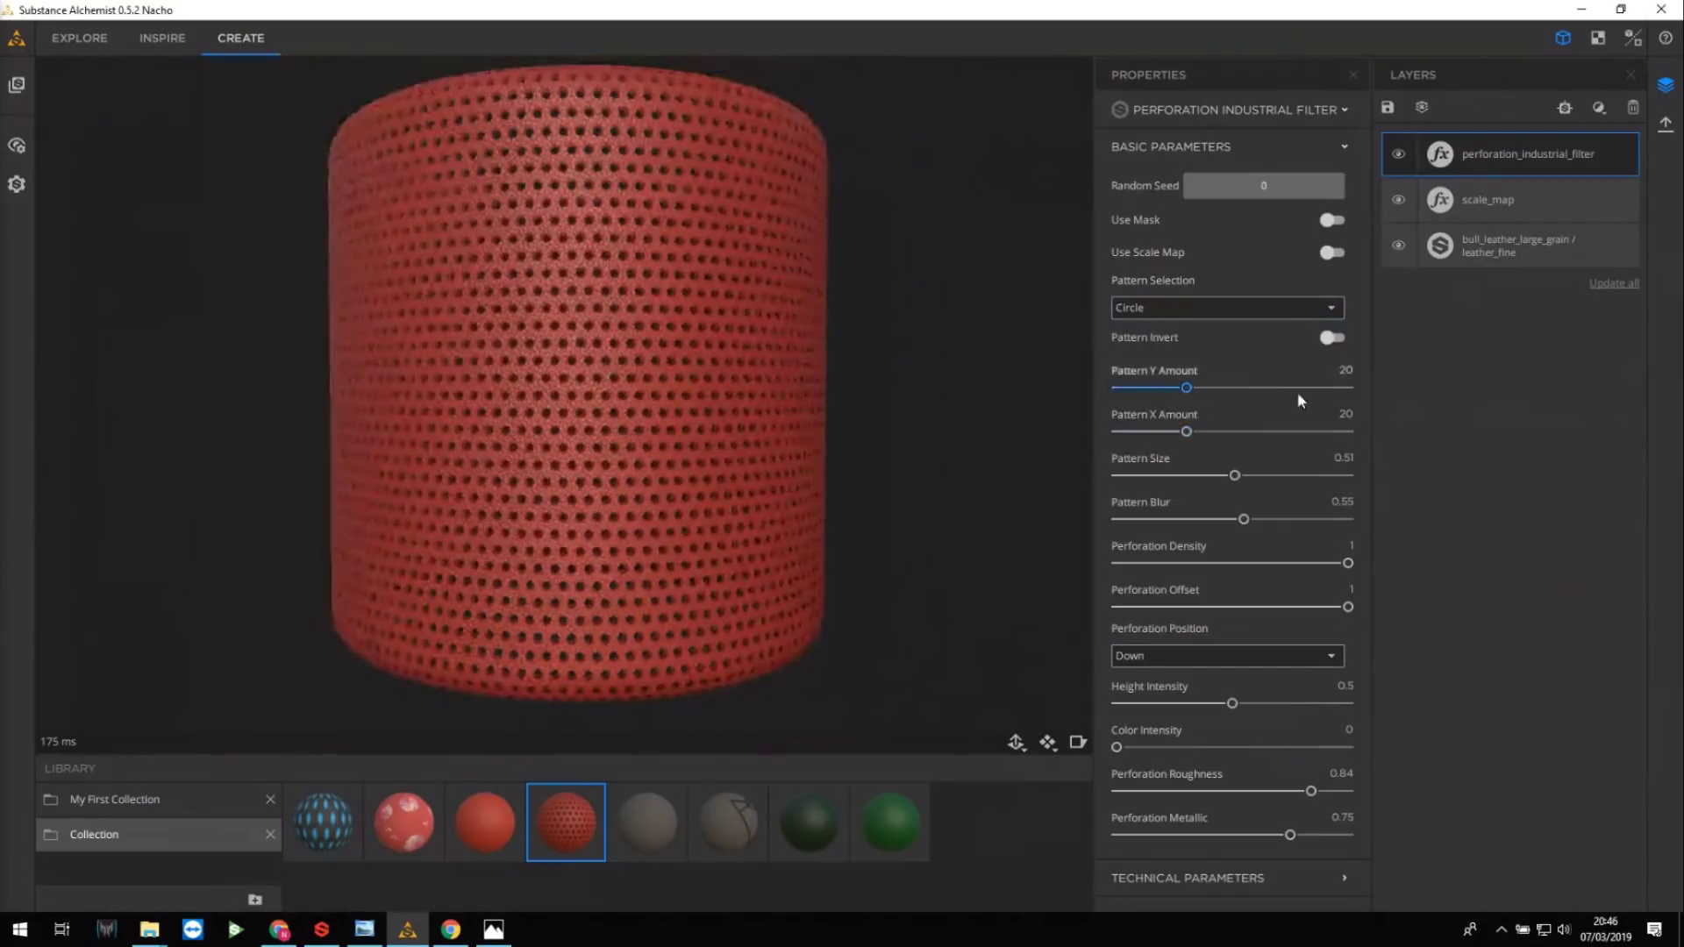
{"action": "mouse_move", "coordinate": [1231, 476]}
{"action": "left_mouse_down"}
{"action": "mouse_move", "coordinate": [1265, 476]}
{"action": "mouse_move", "coordinate": [1217, 476]}
{"action": "left_mouse_up"}
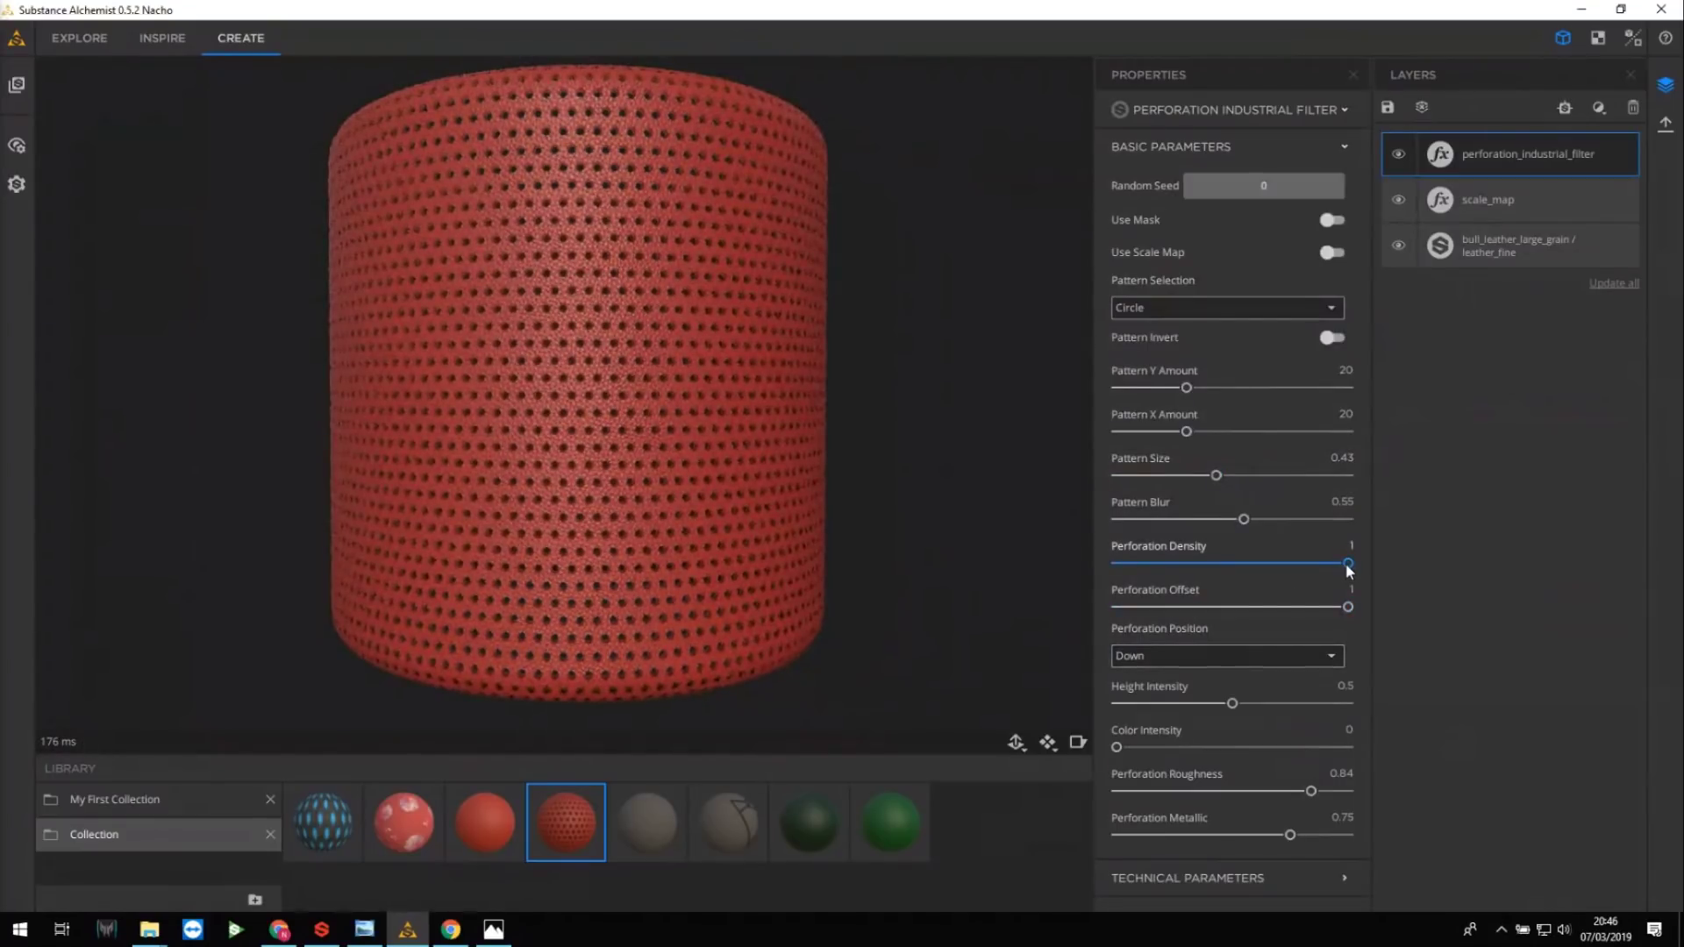
{"action": "mouse_move", "coordinate": [1349, 565]}
{"action": "left_mouse_down"}
{"action": "mouse_move", "coordinate": [1241, 566]}
{"action": "mouse_move", "coordinate": [1365, 566]}
{"action": "left_mouse_up"}
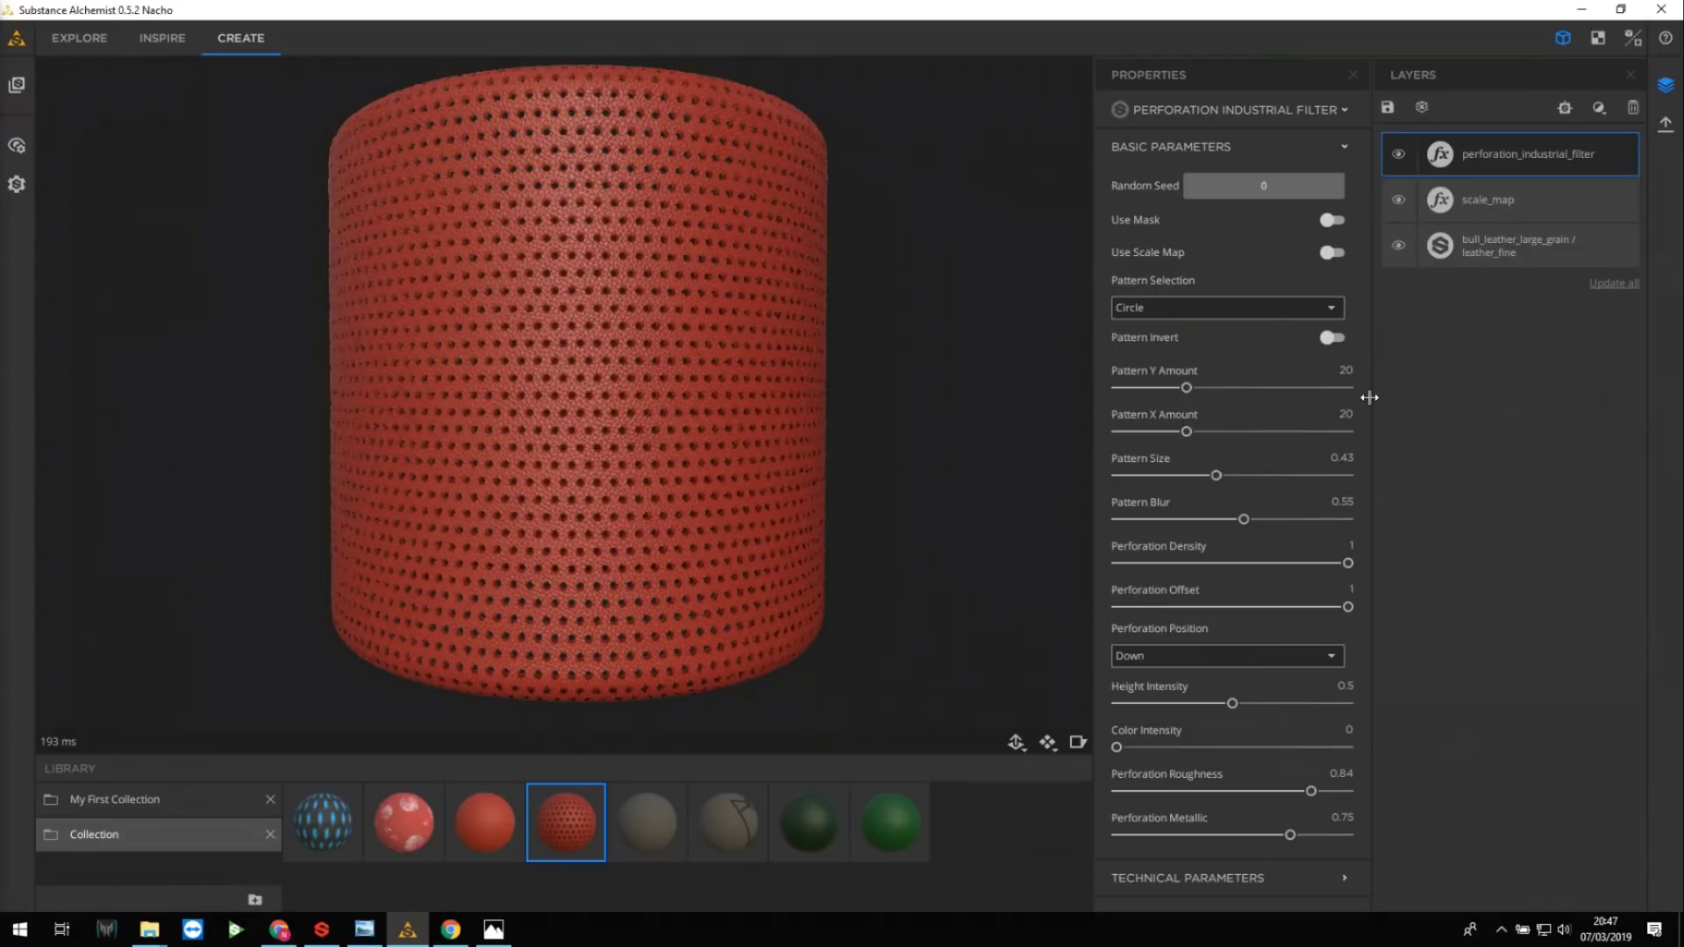
Enable the star-shaped scale map in the perforation industrial filter and set its scale map multiplier to 0.62.
{"action": "left_click", "coordinate": [1330, 254]}
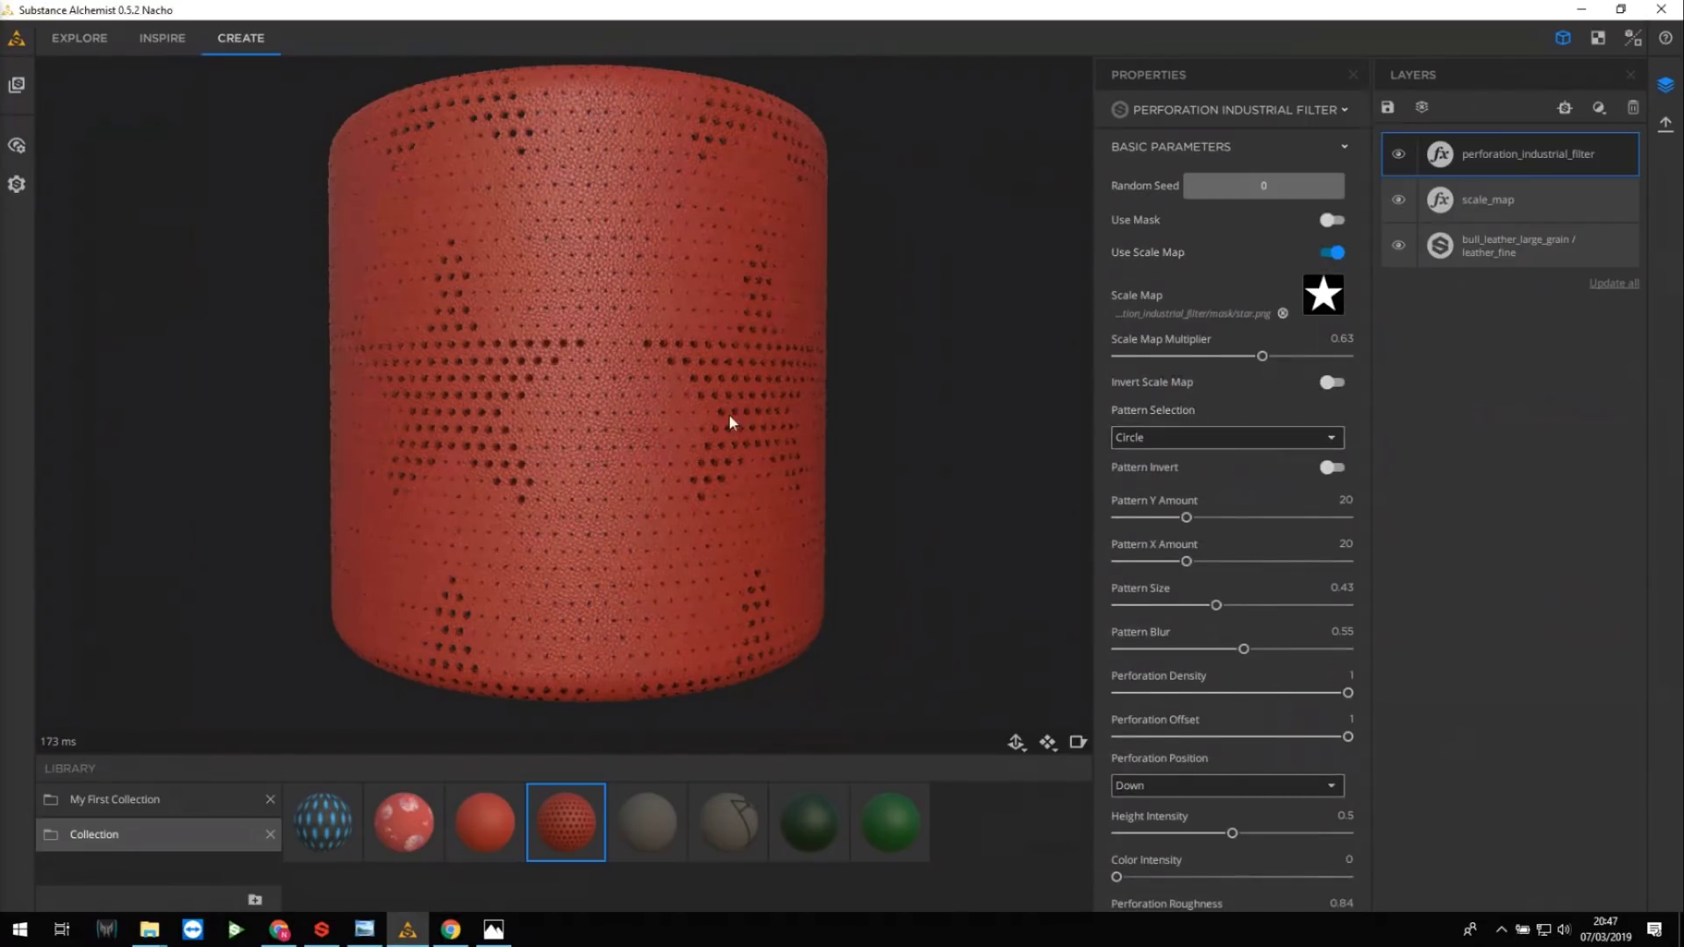
{"action": "left_click_drag", "start_coordinate": [718, 413], "coordinate": [772, 413]}
{"action": "scroll", "coordinate": [837, 415], "scroll_direction": "up", "scroll_amount": 3}
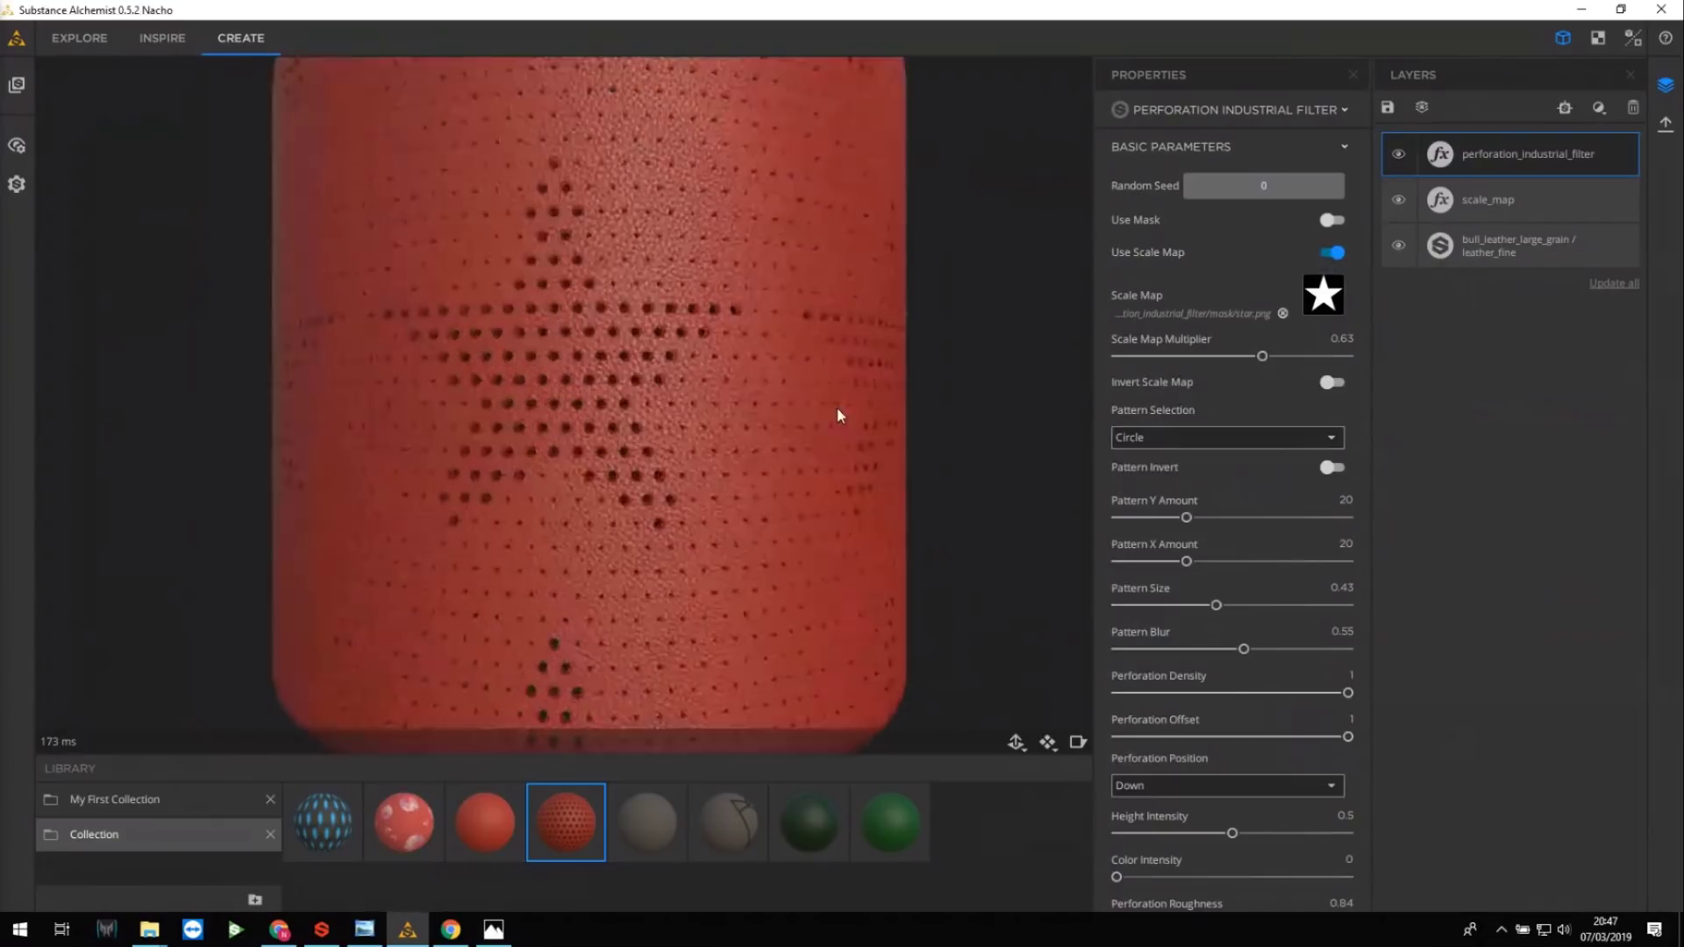
{"action": "mouse_move", "coordinate": [793, 466]}
{"action": "left_mouse_down"}
{"action": "mouse_move", "coordinate": [701, 469]}
{"action": "mouse_move", "coordinate": [773, 460]}
{"action": "left_mouse_up"}
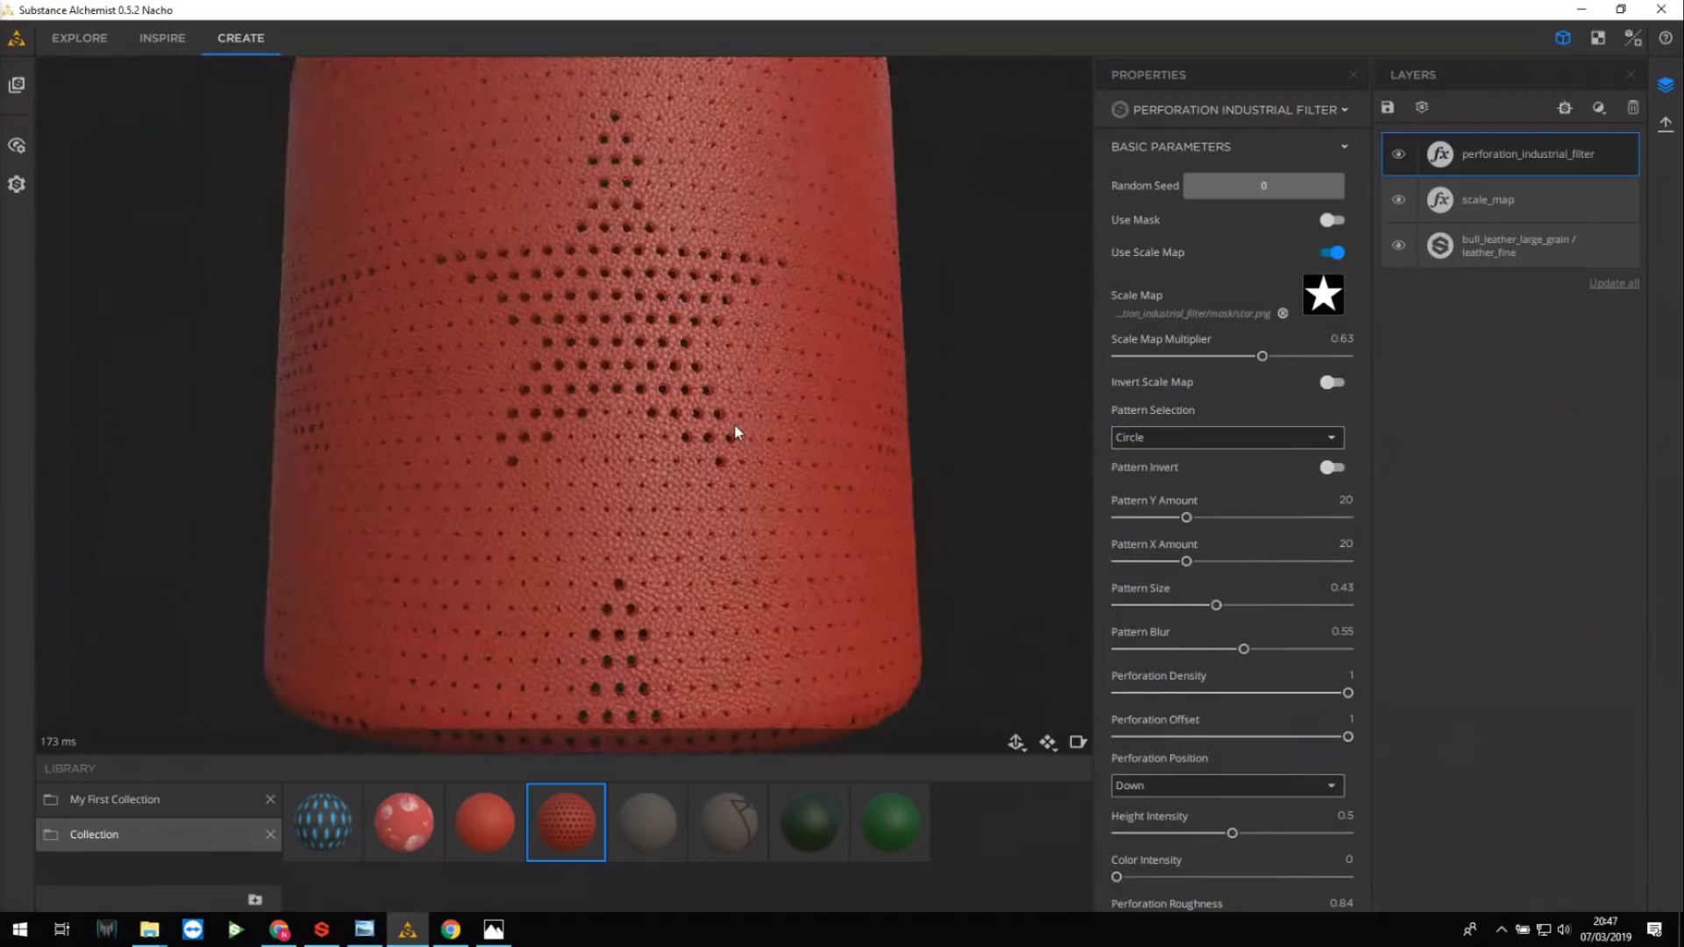
{"action": "scroll", "coordinate": [734, 424], "scroll_direction": "down", "scroll_amount": 3}
{"action": "left_click_drag", "start_coordinate": [689, 372], "coordinate": [697, 412]}
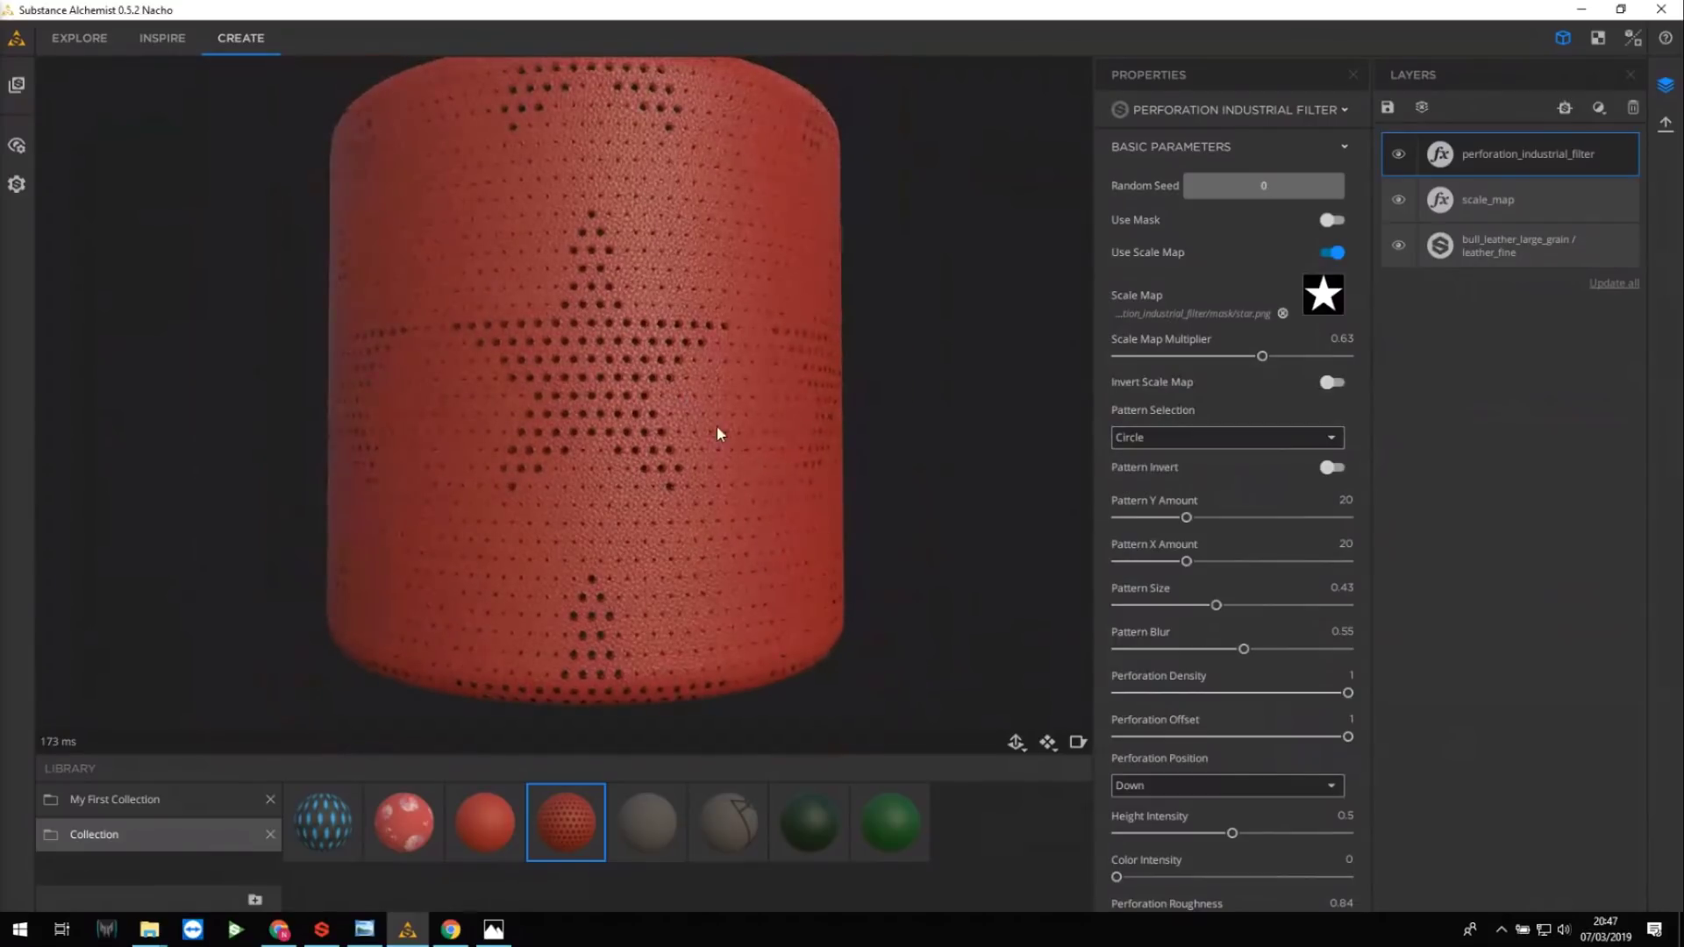
{"action": "scroll", "coordinate": [589, 452], "scroll_direction": "up", "scroll_amount": 3}
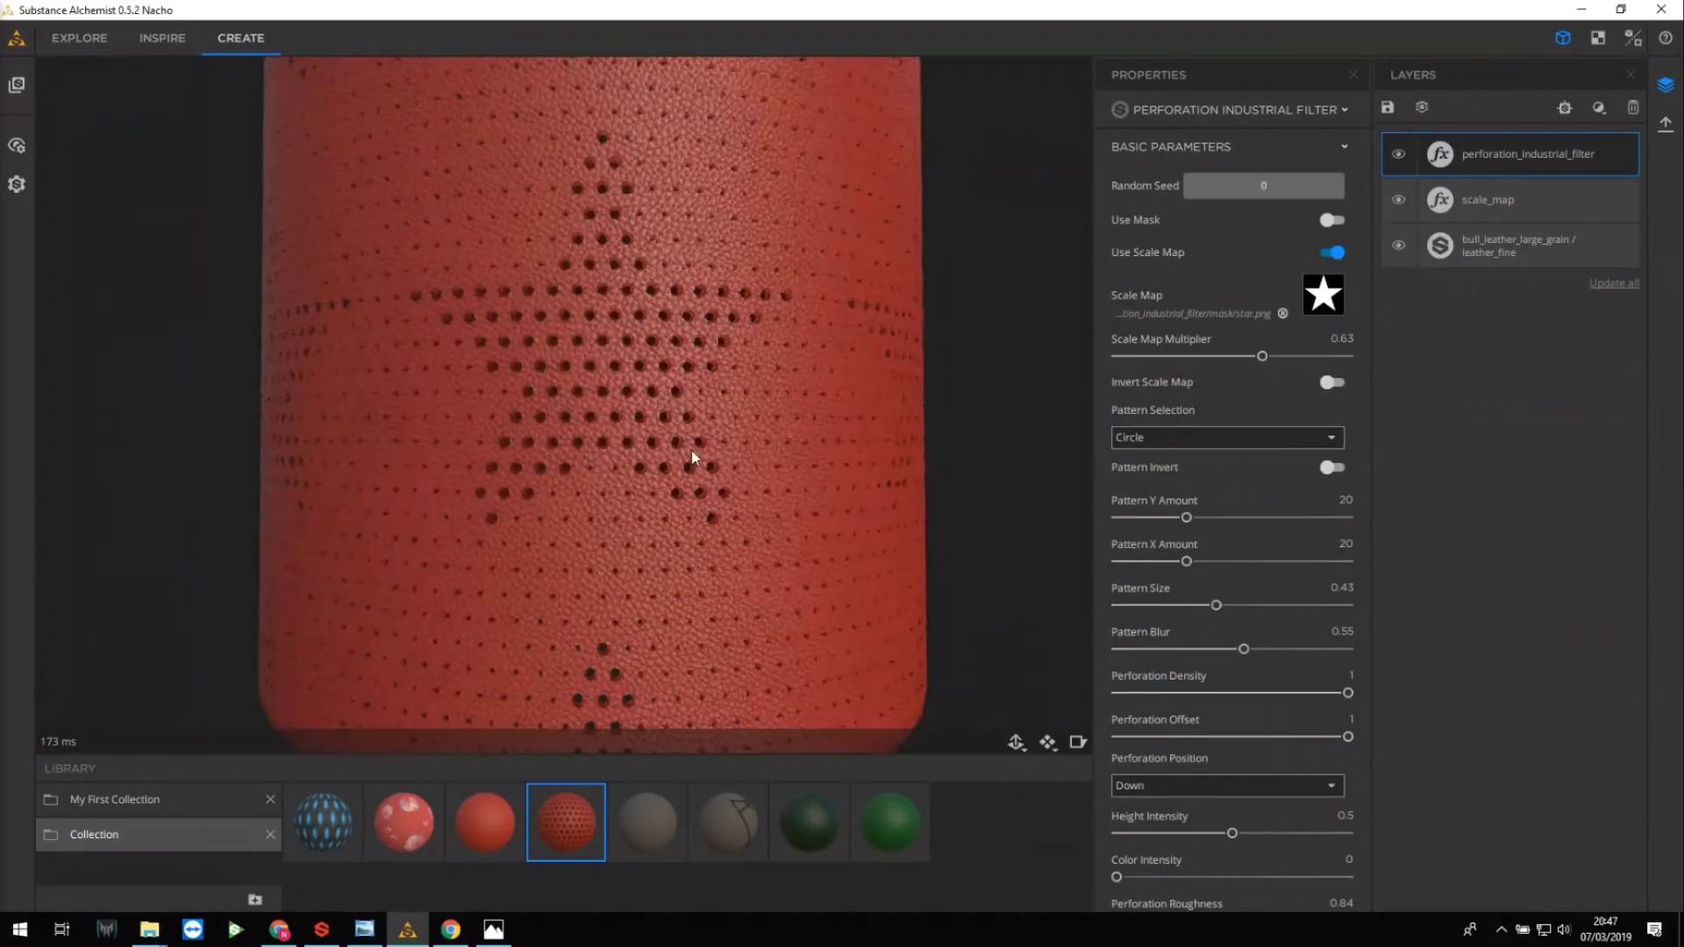
{"action": "scroll", "coordinate": [684, 386], "scroll_direction": "down", "scroll_amount": 2}
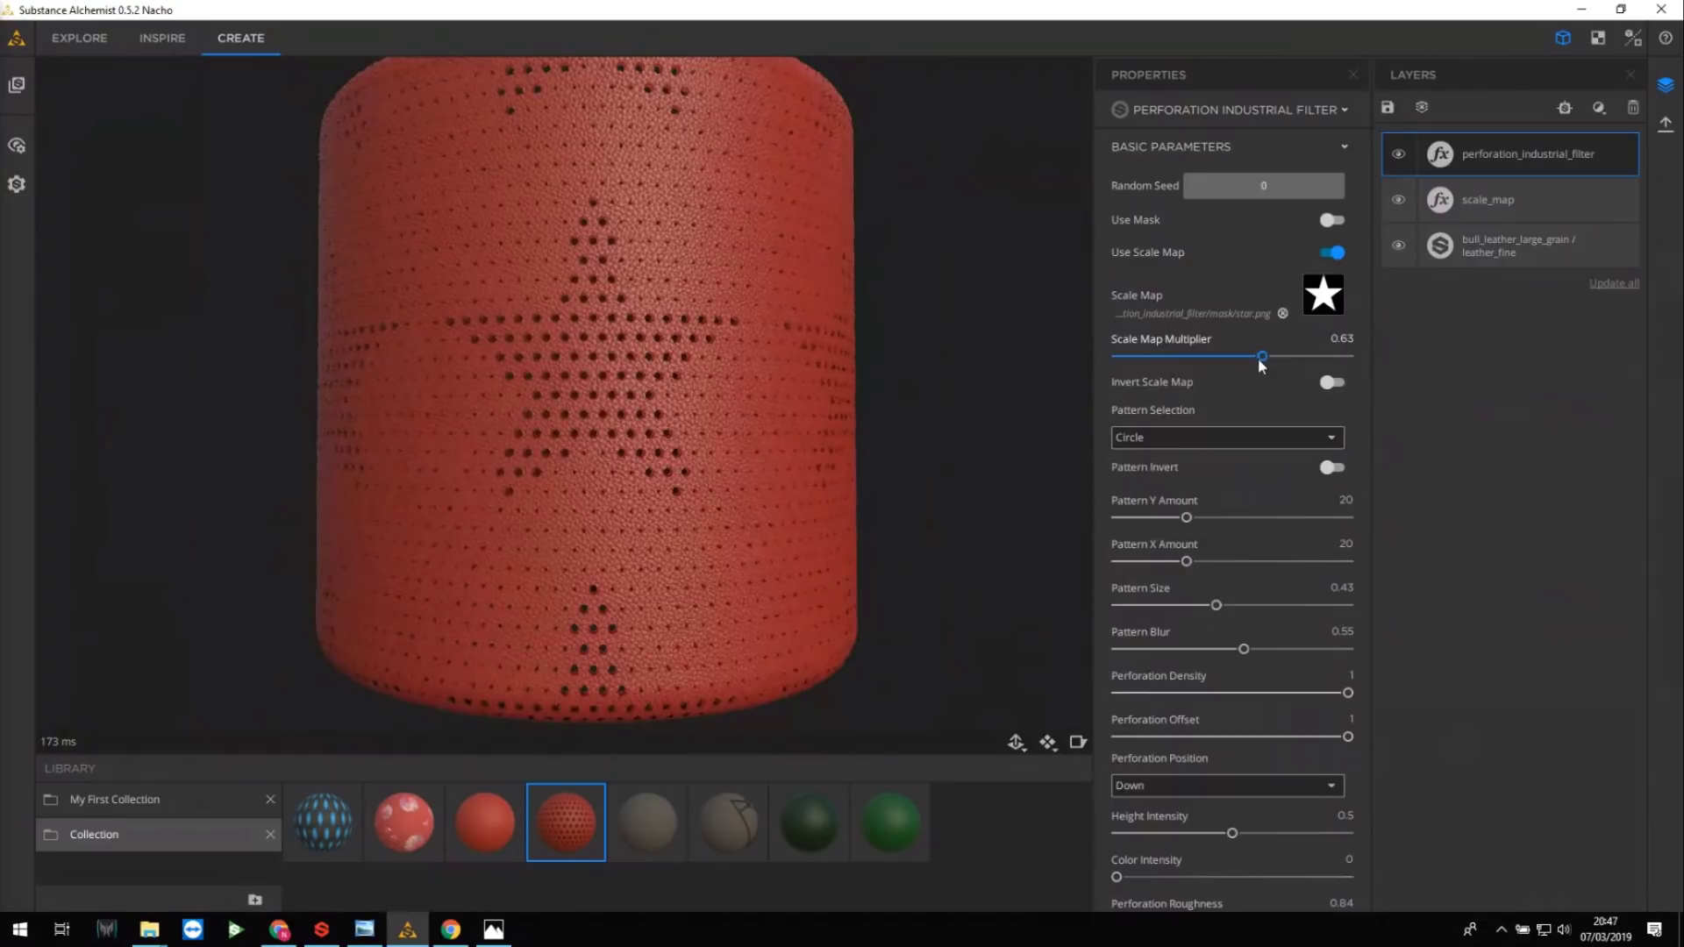
{"action": "mouse_move", "coordinate": [1260, 359]}
{"action": "left_mouse_down"}
{"action": "mouse_move", "coordinate": [1175, 362]}
{"action": "mouse_move", "coordinate": [1256, 363]}
{"action": "left_mouse_up"}
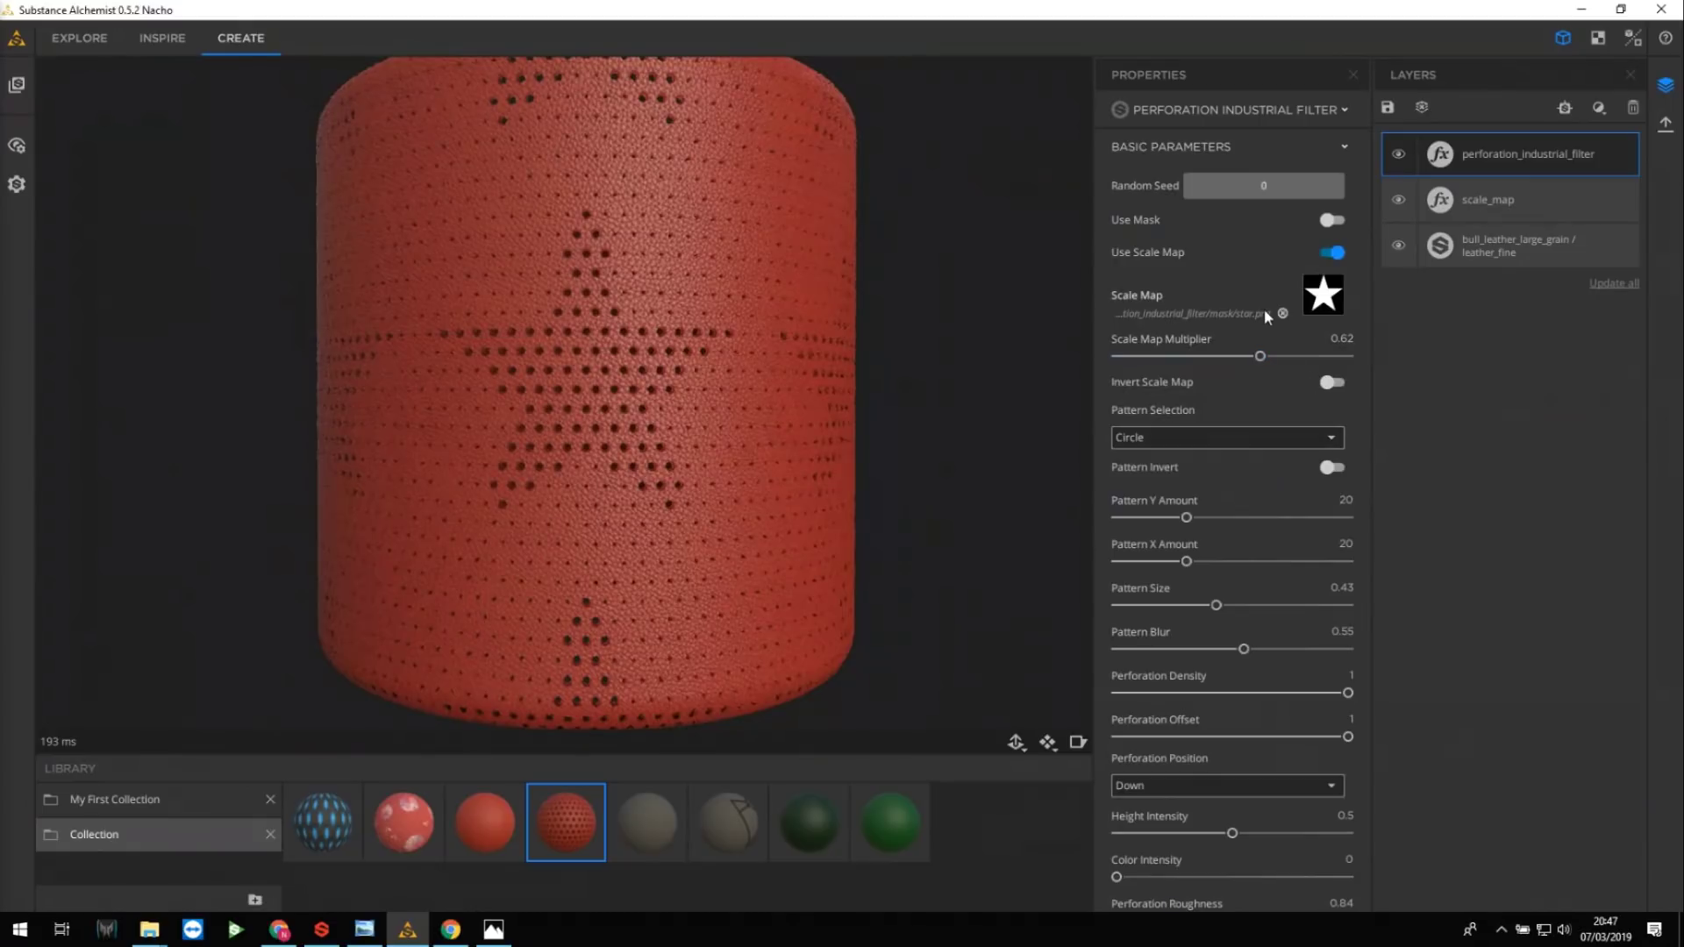
Enable the perforation filter's custom mask with the celtic icon image and inspect the masked perforations.
{"action": "left_click", "coordinate": [1330, 220]}
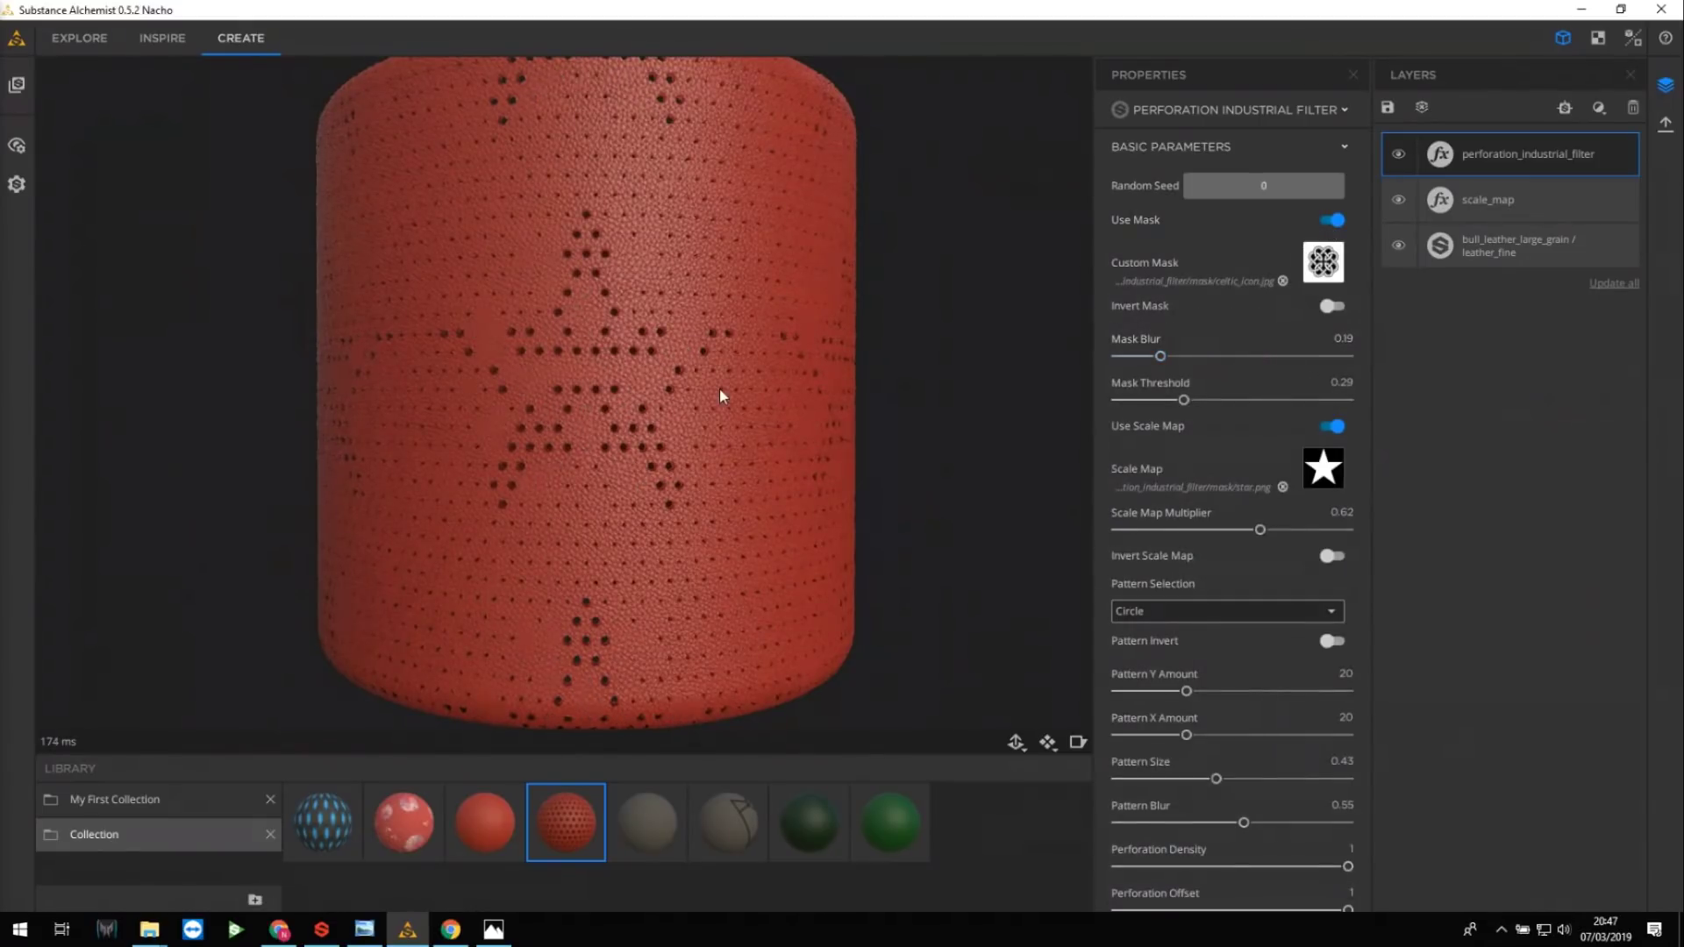
{"action": "mouse_move", "coordinate": [720, 391]}
{"action": "left_mouse_down"}
{"action": "mouse_move", "coordinate": [719, 360]}
{"action": "mouse_move", "coordinate": [710, 376]}
{"action": "left_mouse_up"}
{"action": "left_click_drag", "start_coordinate": [649, 298], "coordinate": [826, 404]}
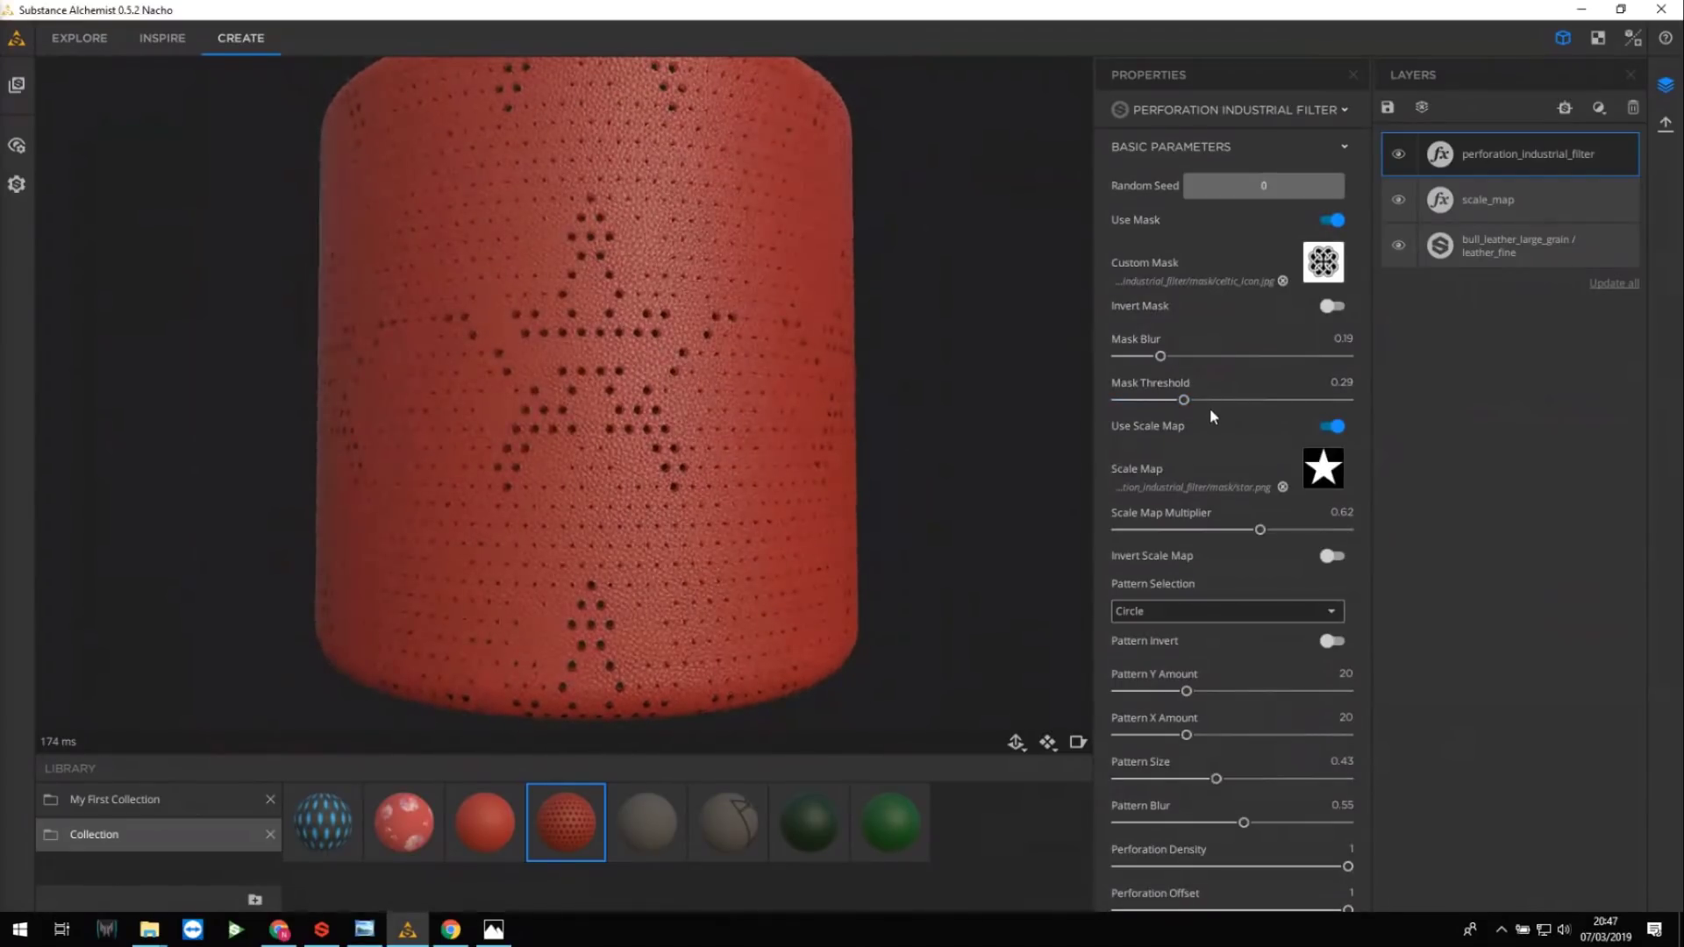
Set the perforation pattern's Y amount and X amount to 40 each and inspect the star close up.
{"action": "left_click", "coordinate": [1344, 673]}
{"action": "type", "text": "40"}
{"action": "key", "text": "Tab"}
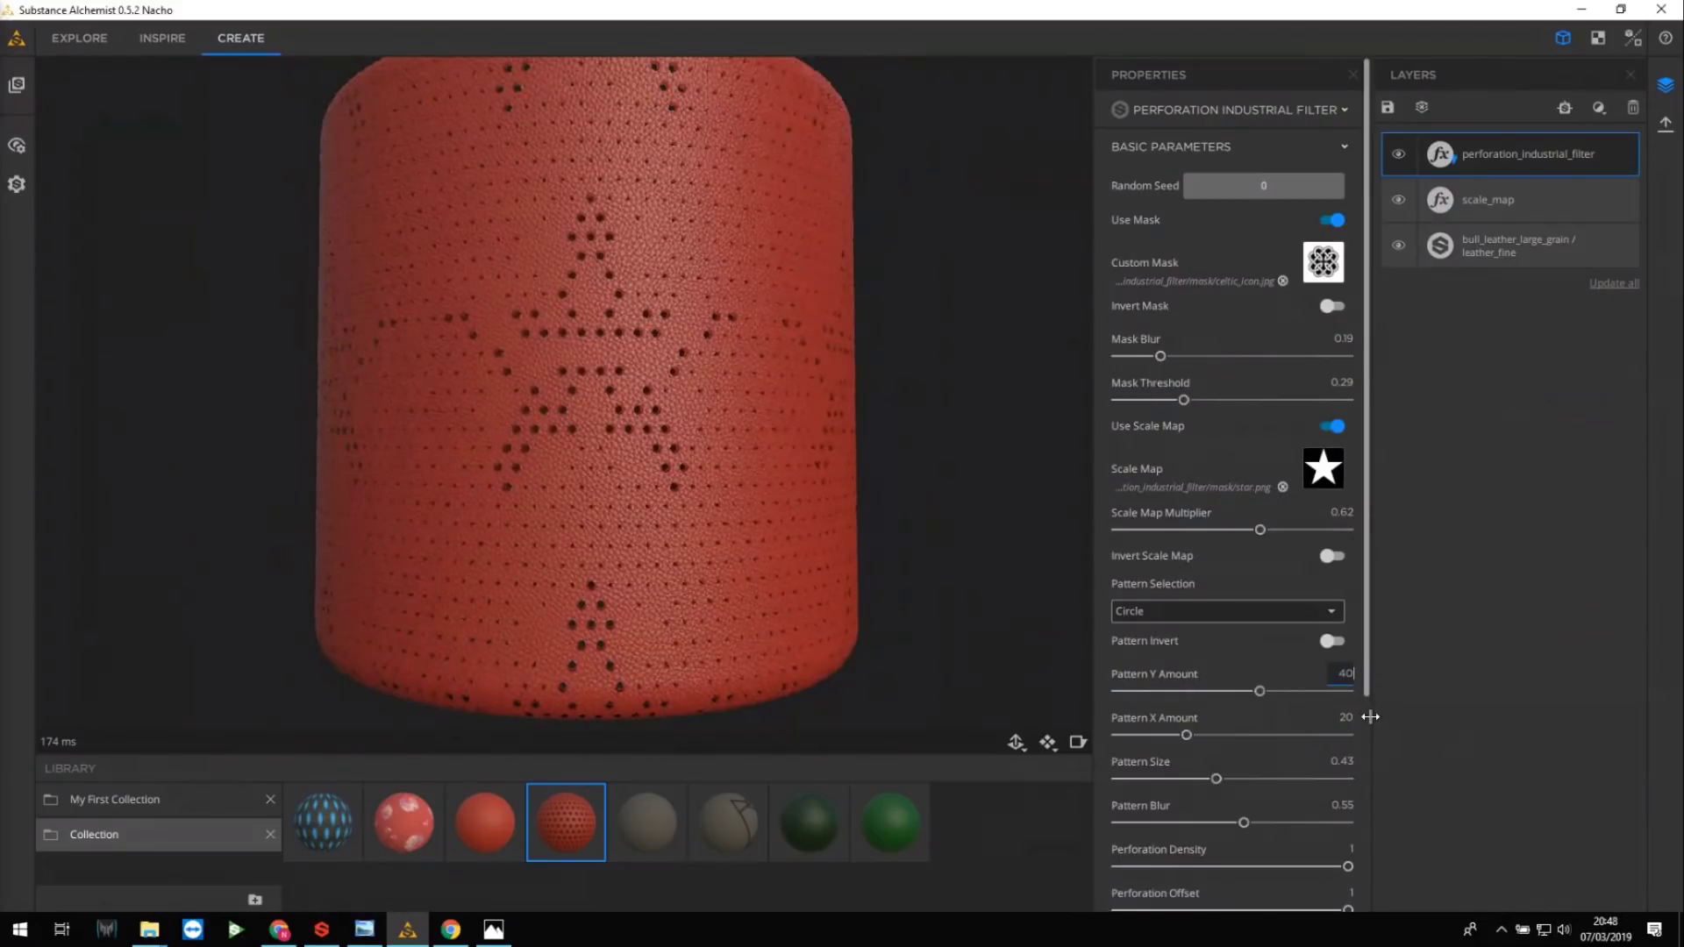
{"action": "type", "text": "40"}
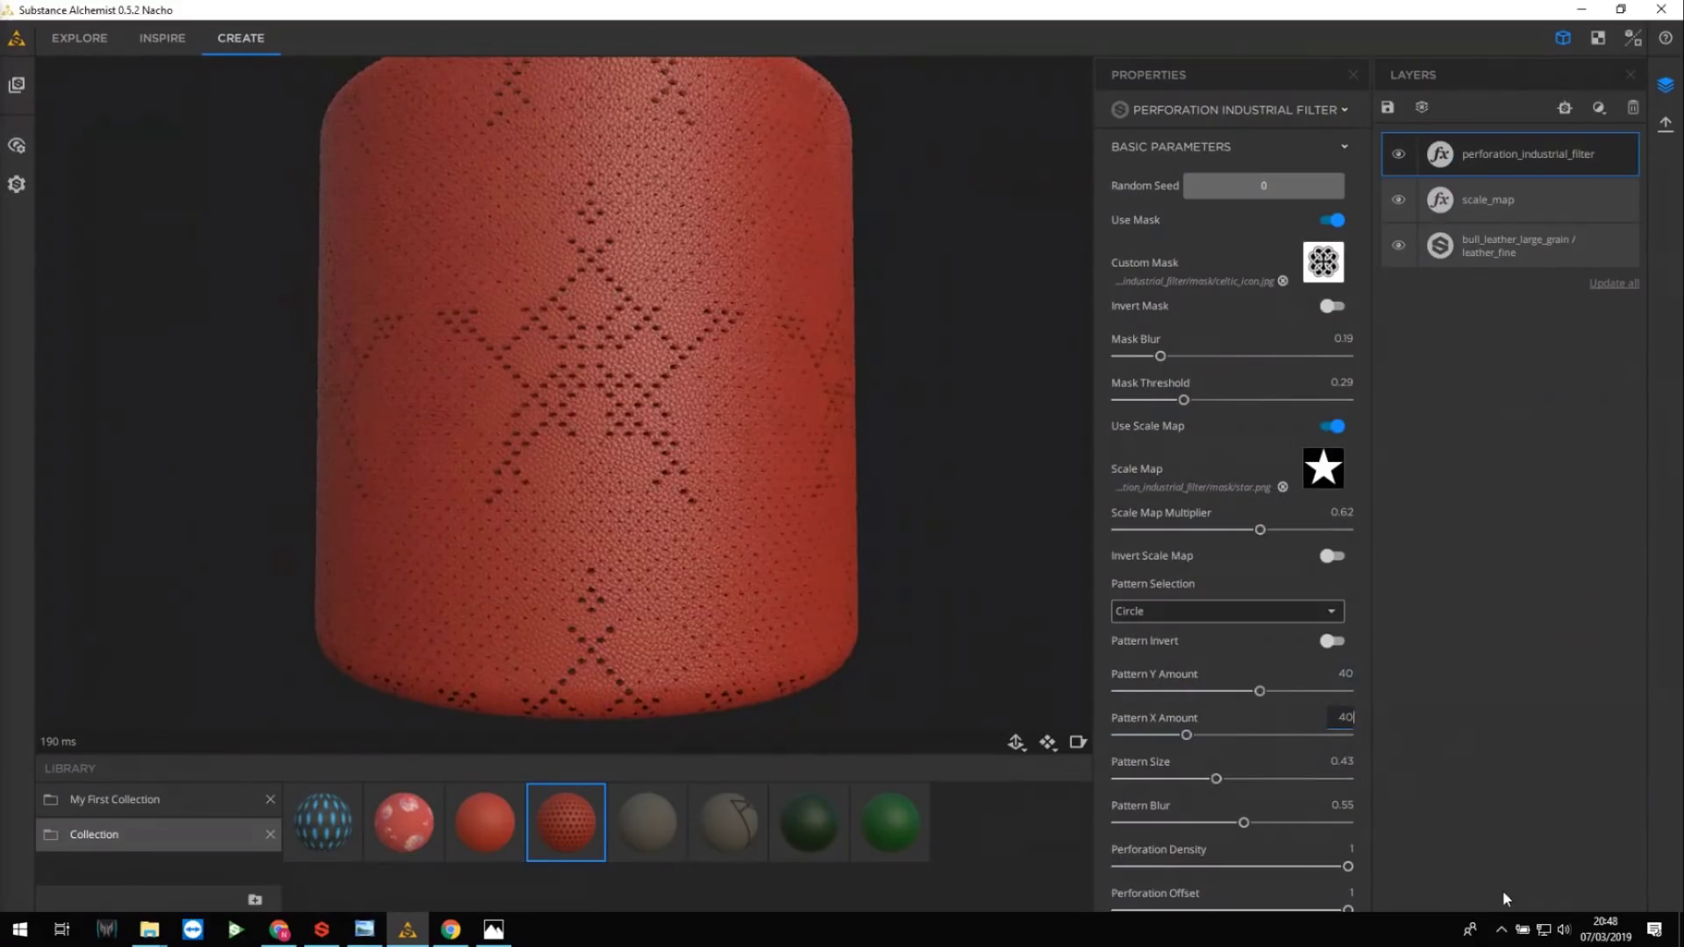
{"action": "scroll", "coordinate": [572, 497], "scroll_direction": "up", "scroll_amount": 3}
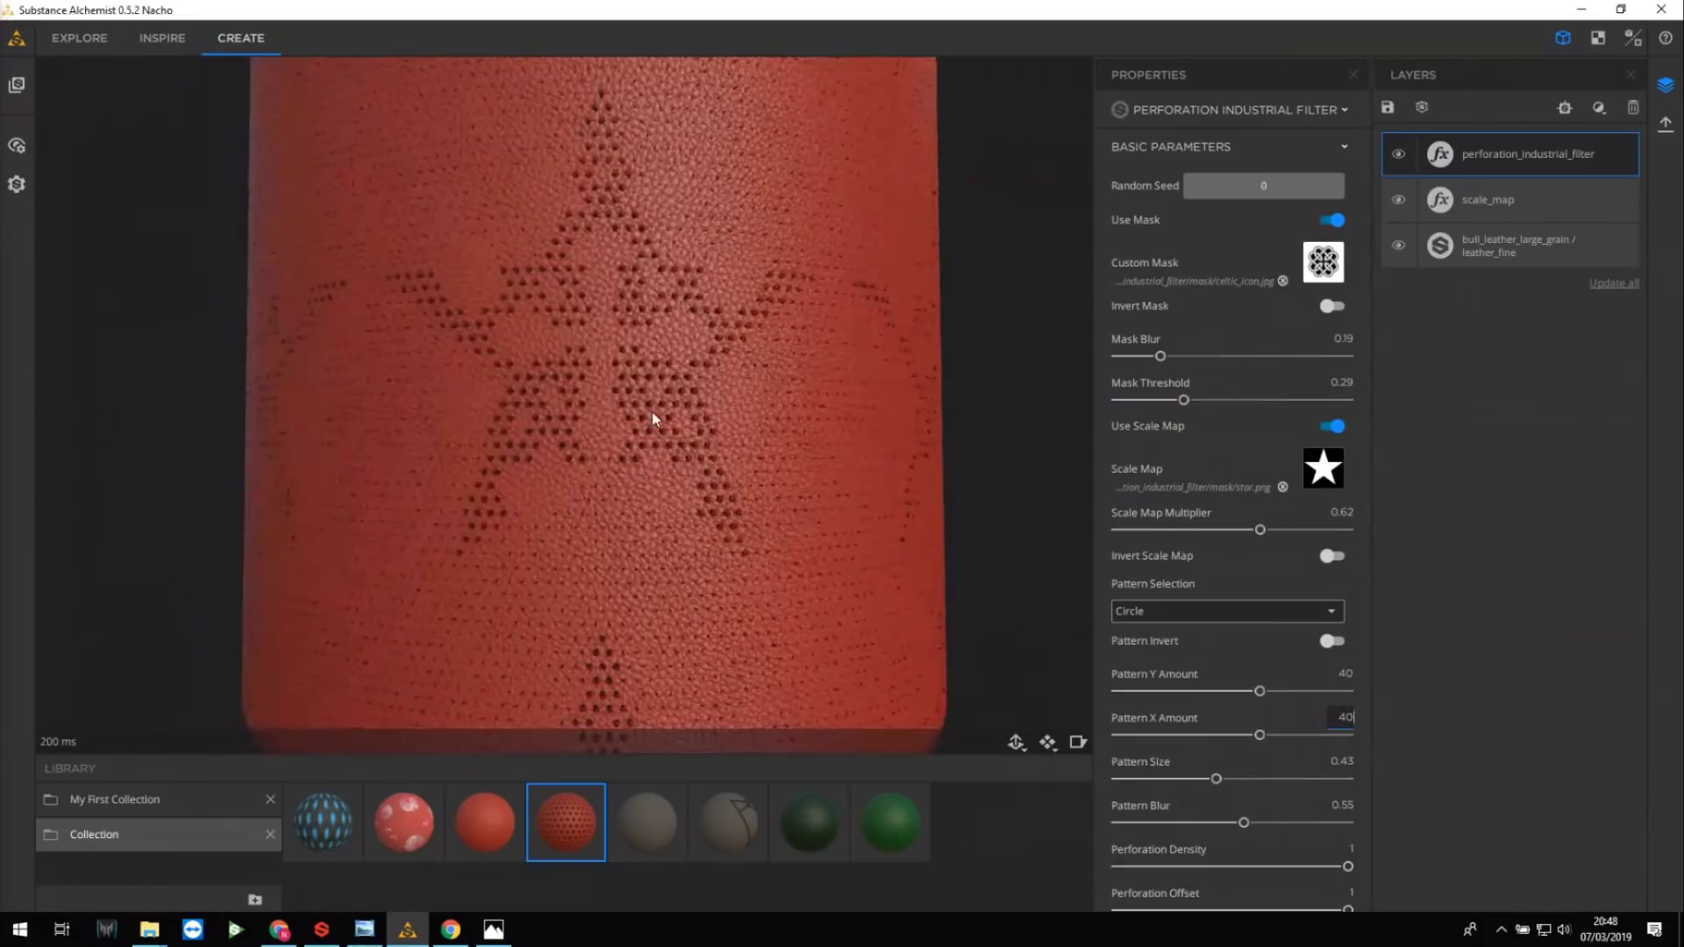
{"action": "scroll", "coordinate": [660, 421], "scroll_direction": "down", "scroll_amount": 3}
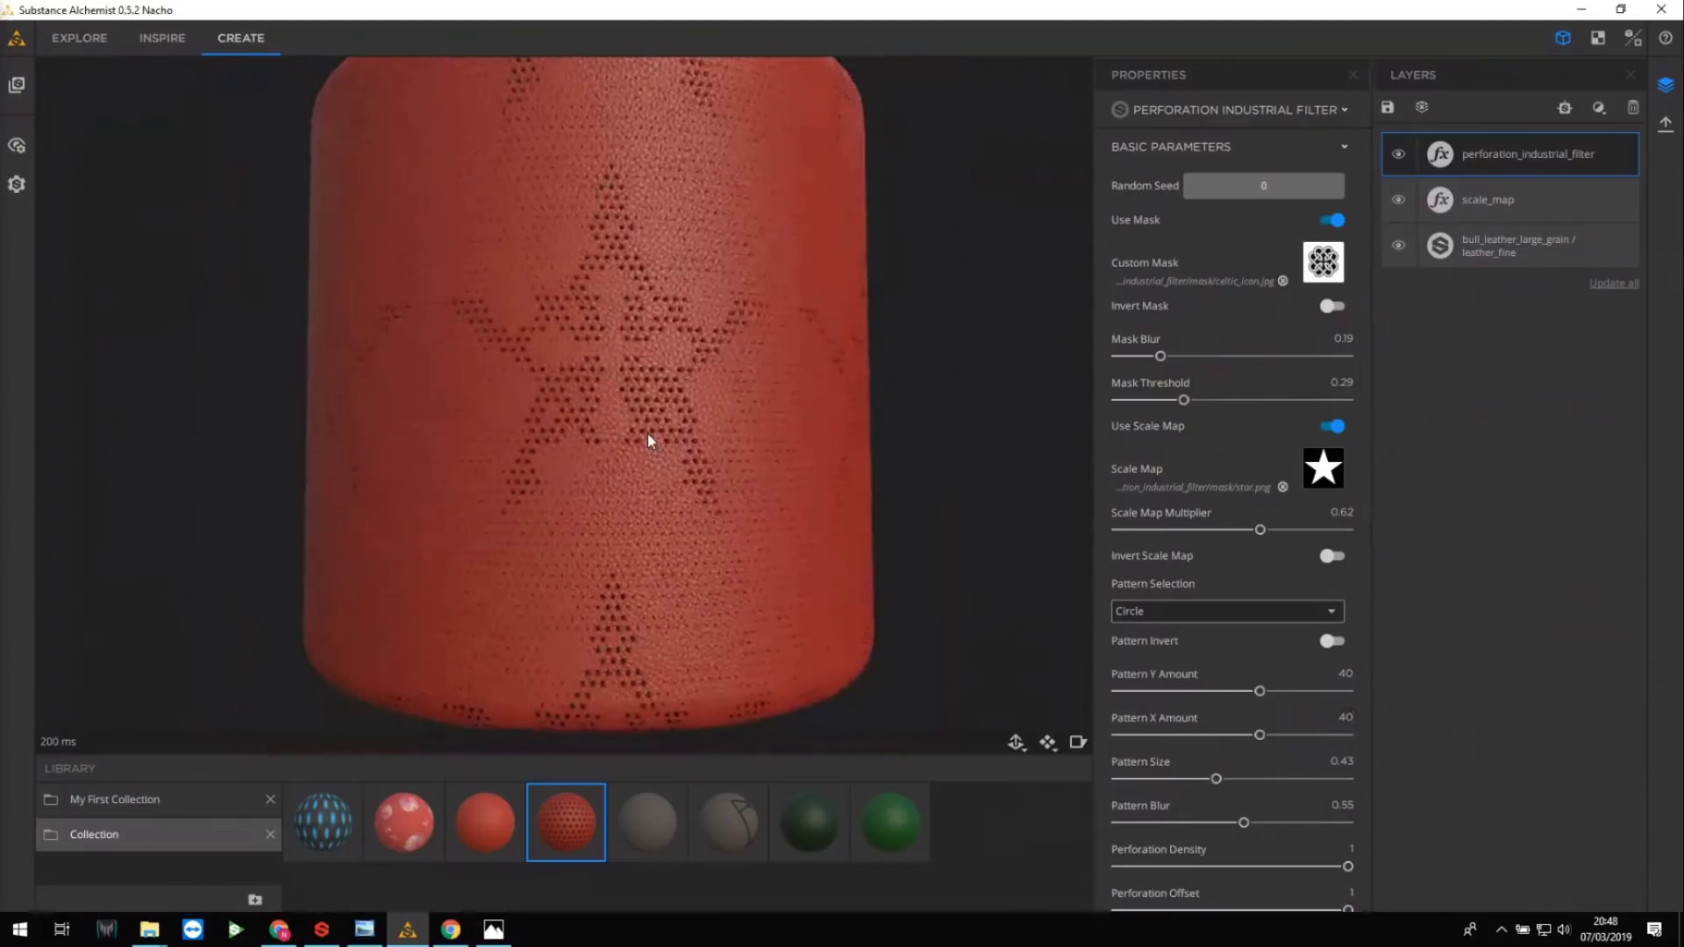
{"action": "scroll", "coordinate": [648, 433], "scroll_direction": "up", "scroll_amount": 3}
{"action": "scroll", "coordinate": [664, 436], "scroll_direction": "down", "scroll_amount": 3}
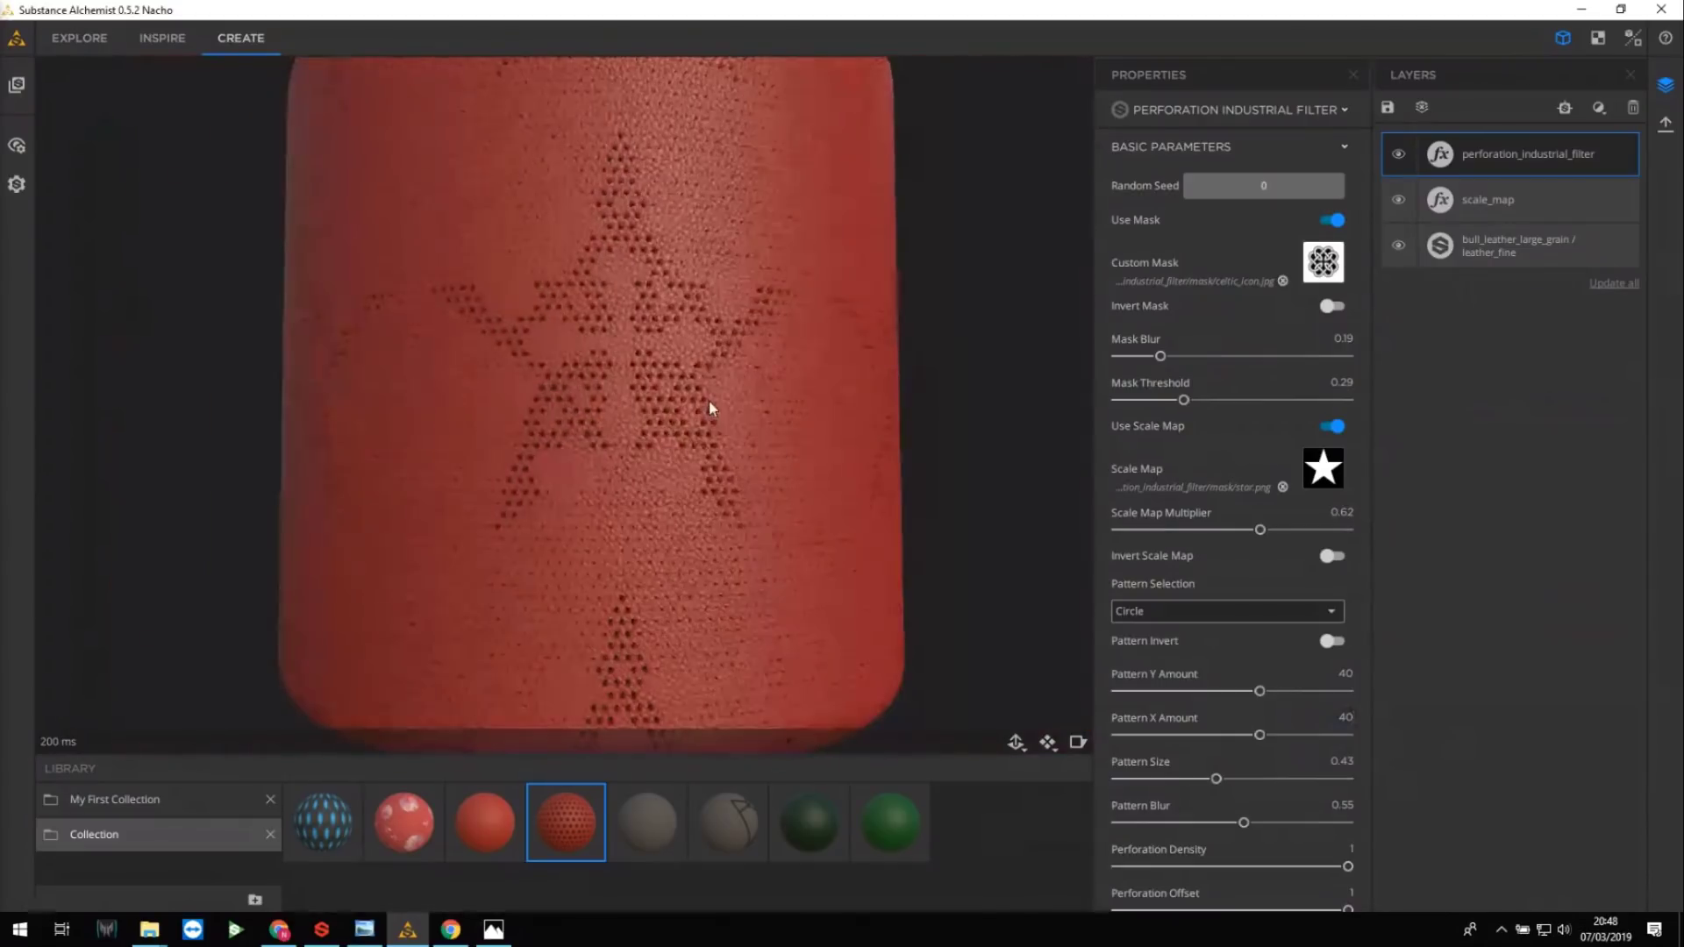
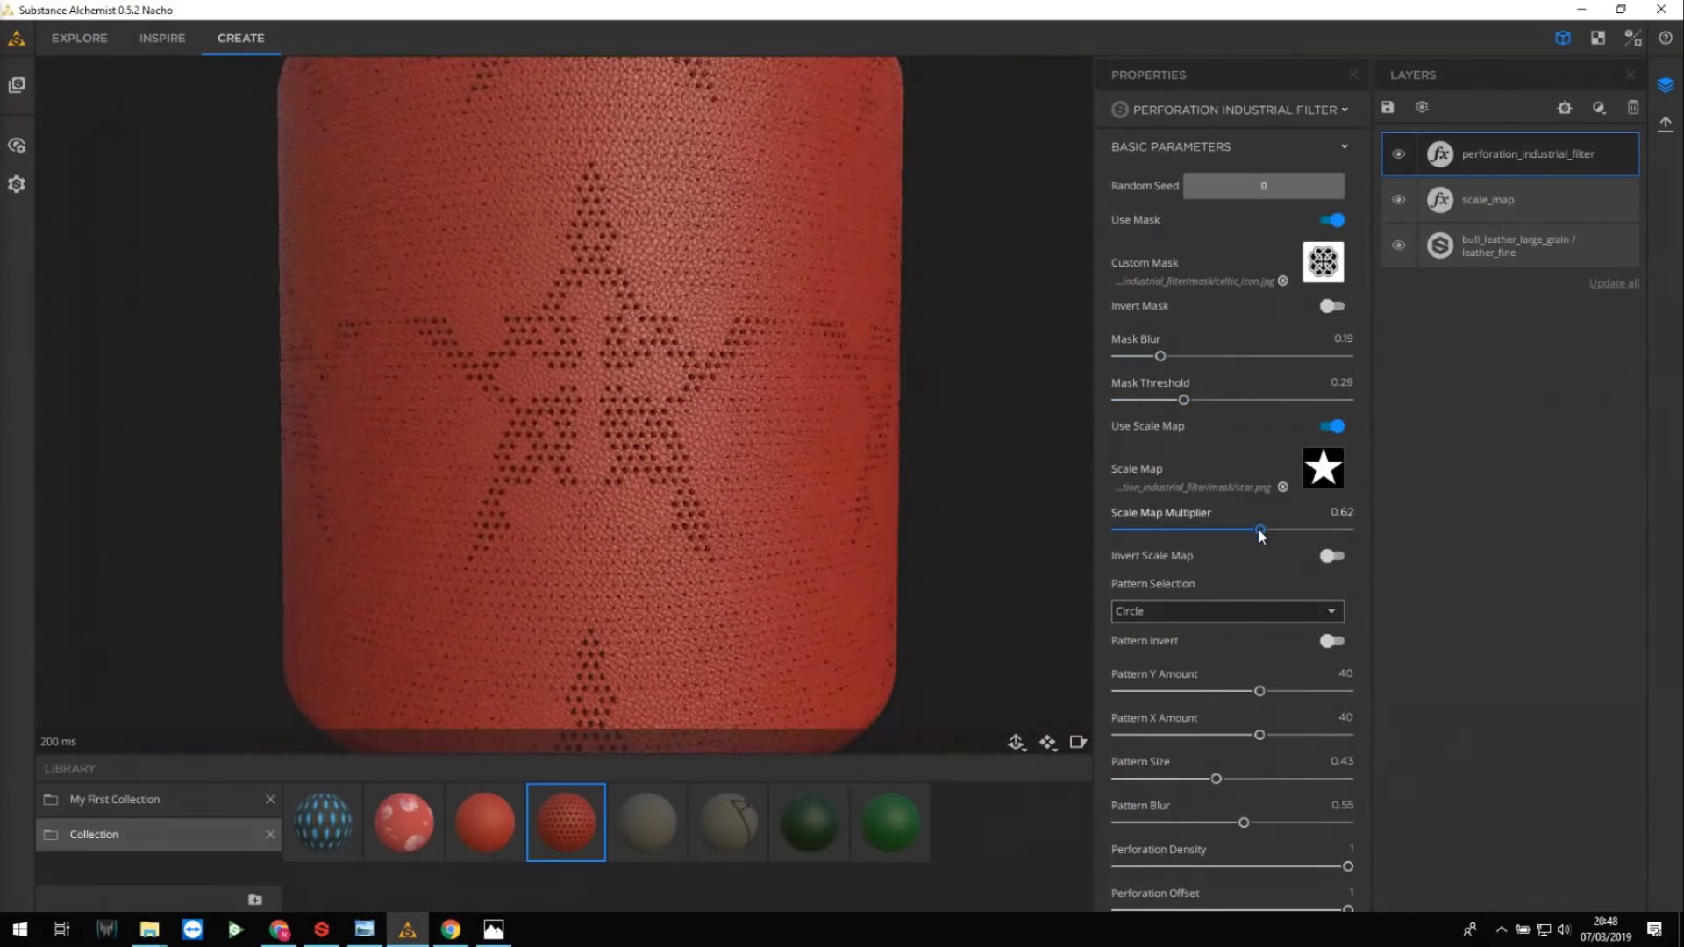
Raise the scale map multiplier to 0.72 and check the star perforations on the cylinder.
{"action": "left_click_drag", "start_coordinate": [1261, 528], "coordinate": [1280, 529]}
{"action": "scroll", "coordinate": [747, 432], "scroll_direction": "down", "scroll_amount": 4}
{"action": "scroll", "coordinate": [719, 449], "scroll_direction": "up", "scroll_amount": 5}
{"action": "scroll", "coordinate": [719, 448], "scroll_direction": "down", "scroll_amount": 5}
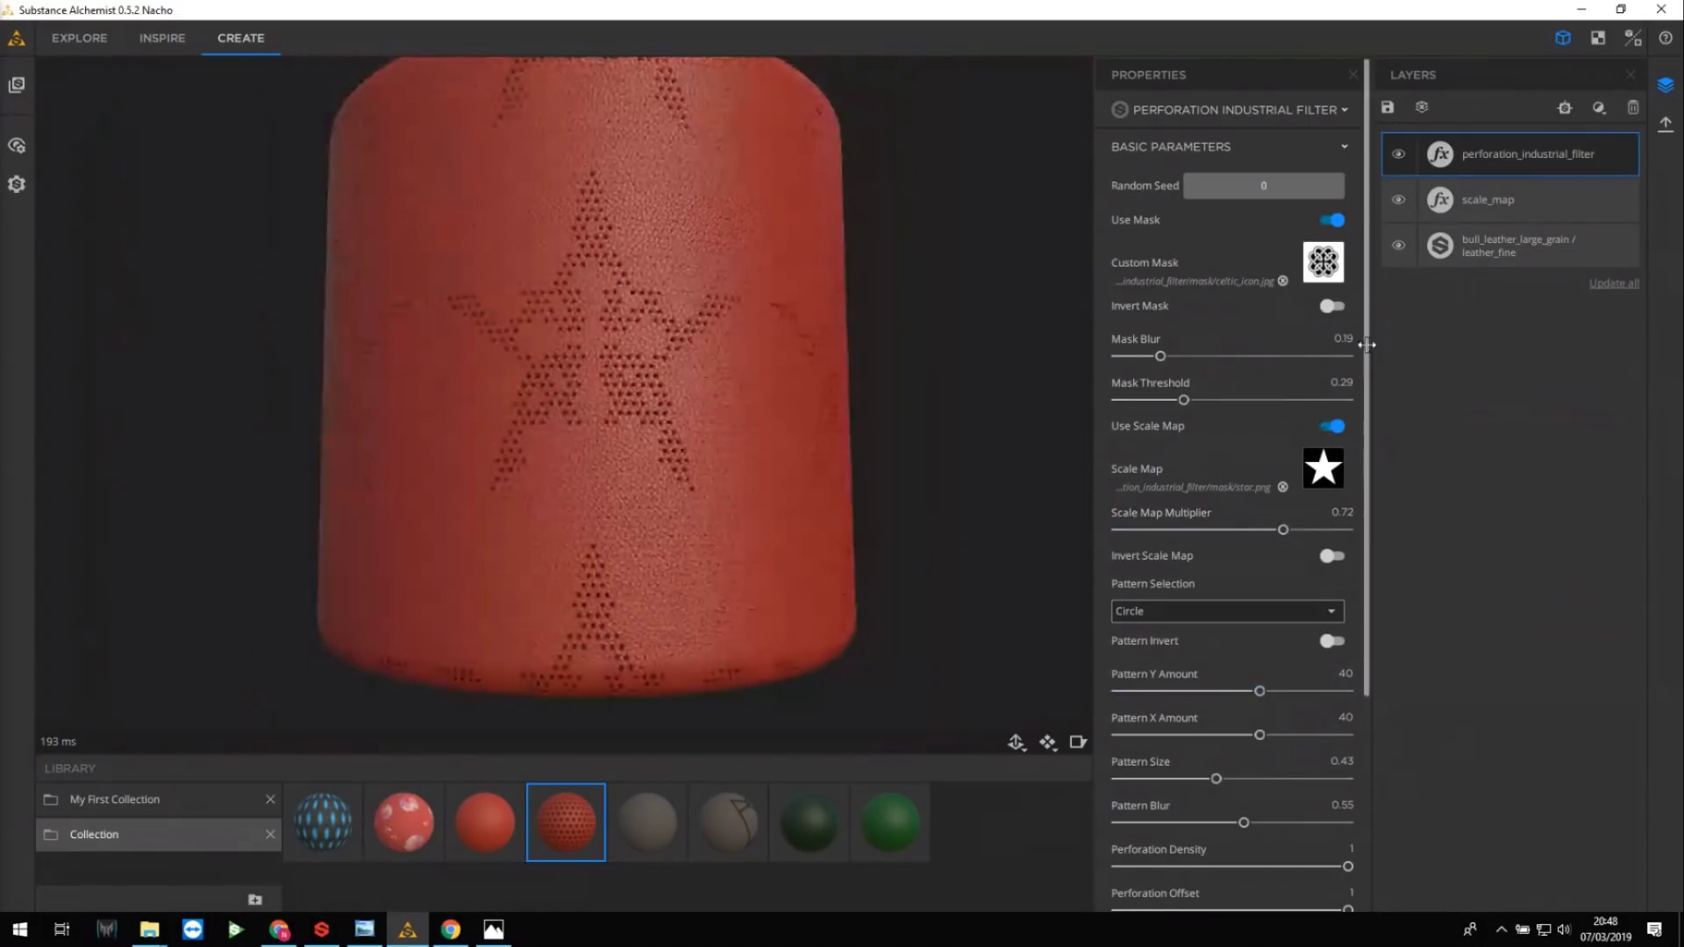
Invert both the custom mask and the scale map of the perforation filter.
{"action": "left_click", "coordinate": [1332, 306]}
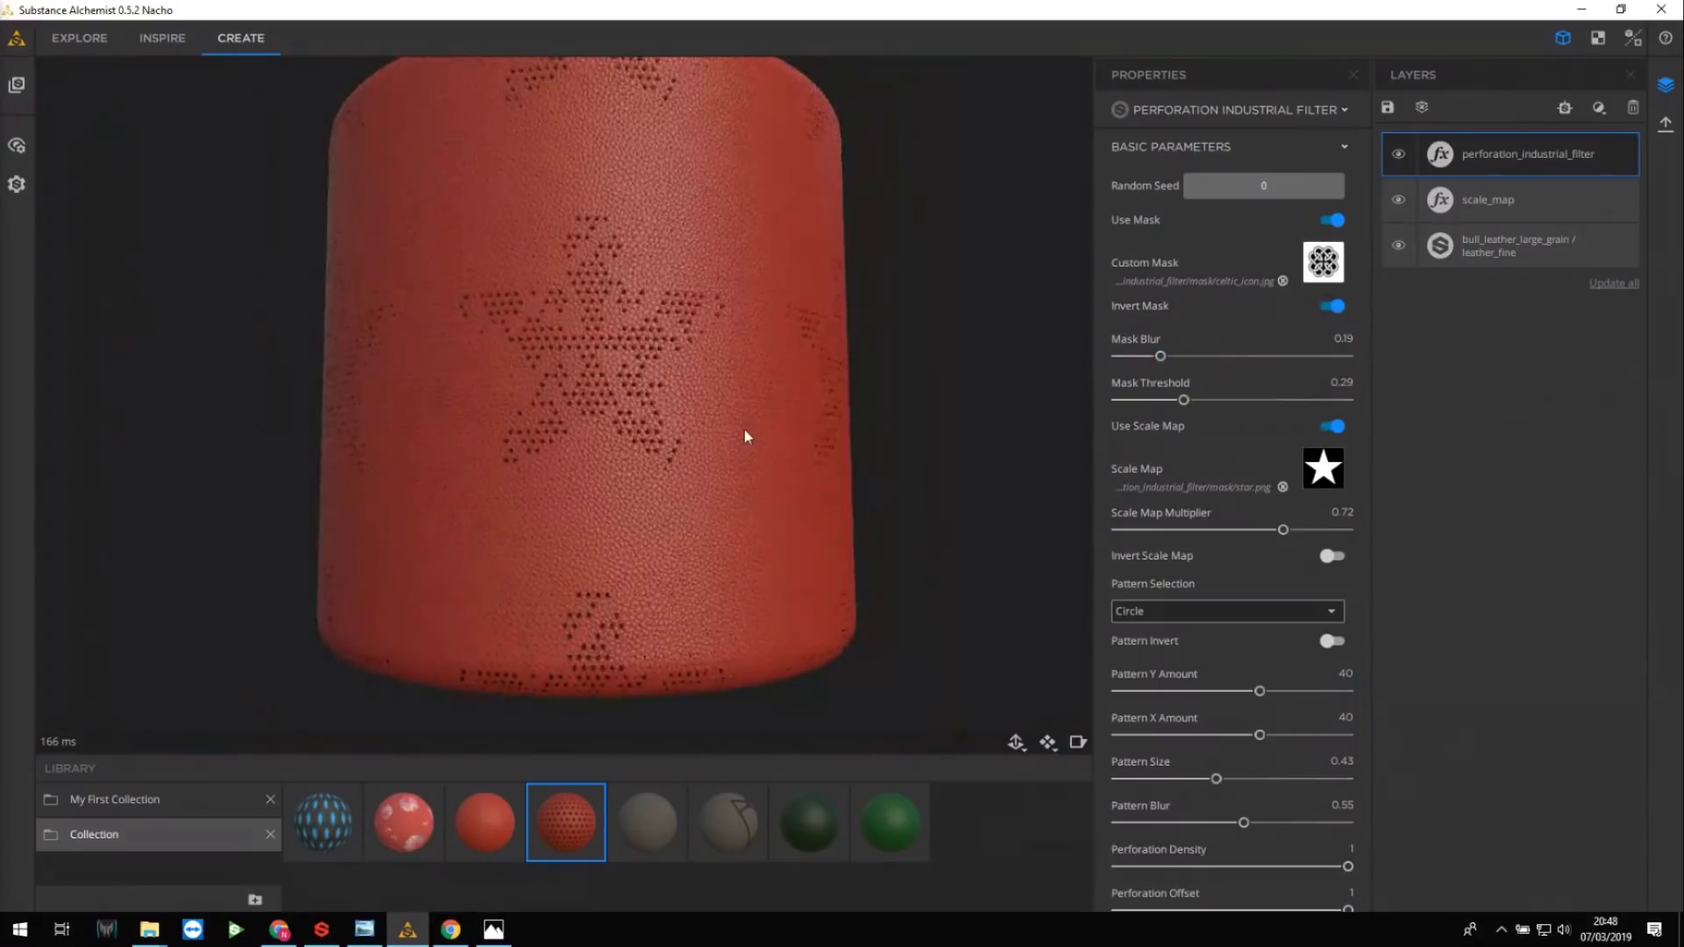
{"action": "left_click_drag", "start_coordinate": [744, 428], "coordinate": [746, 453]}
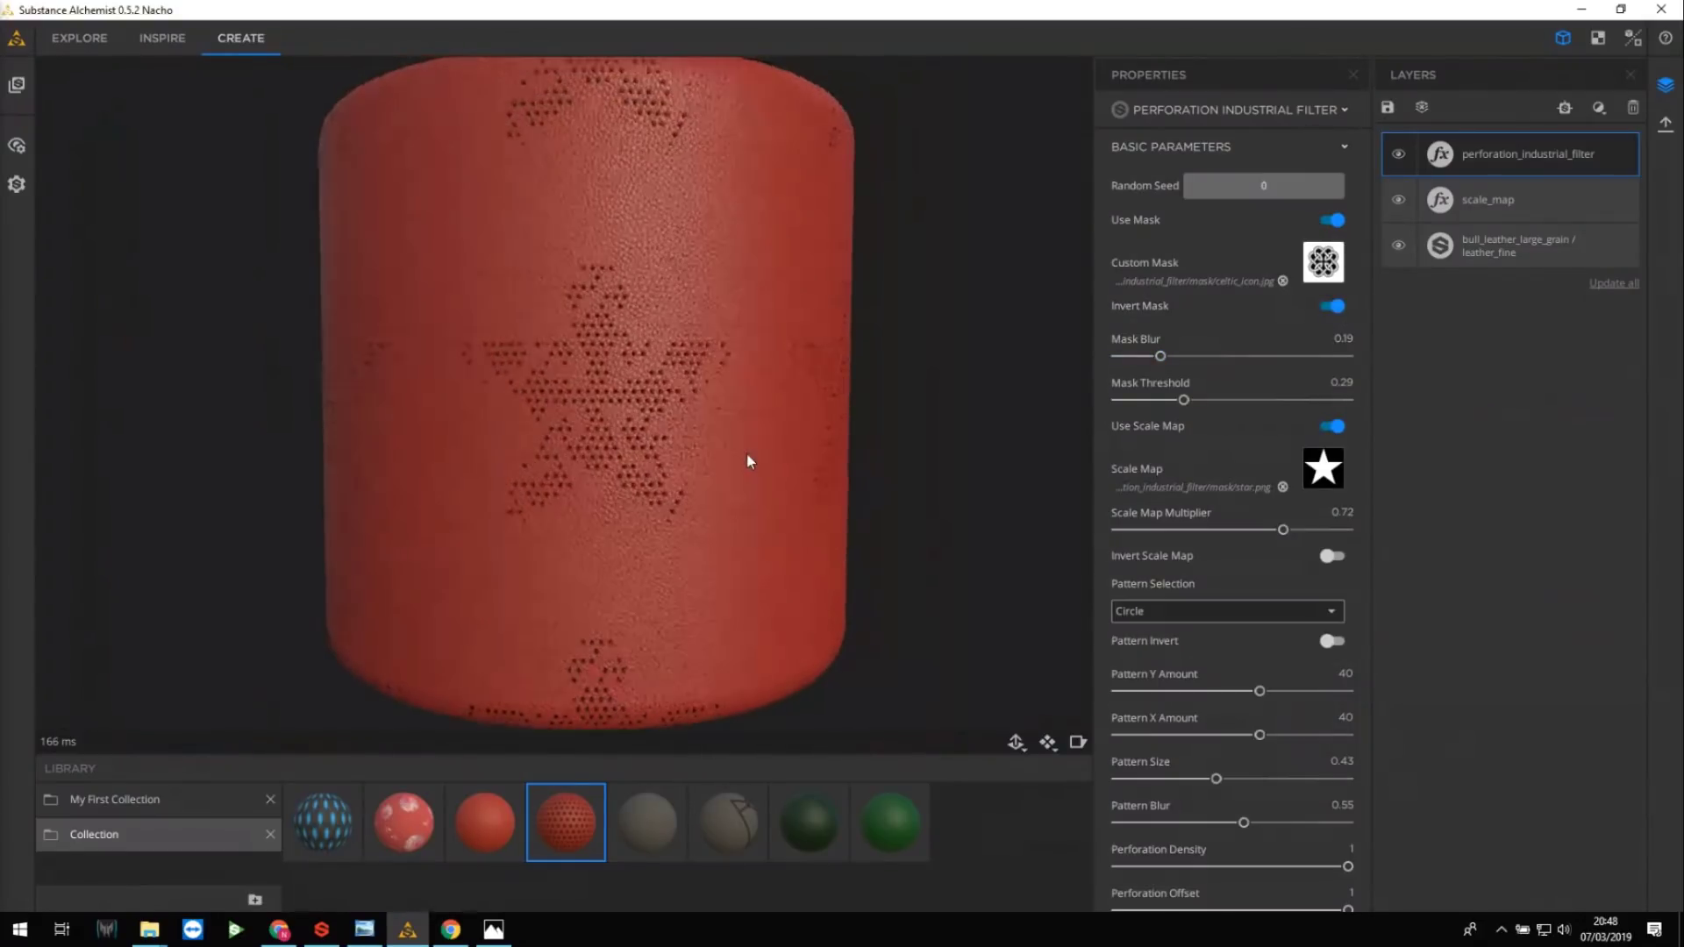
{"action": "left_click", "coordinate": [1332, 556]}
{"action": "left_click_drag", "start_coordinate": [777, 512], "coordinate": [783, 484]}
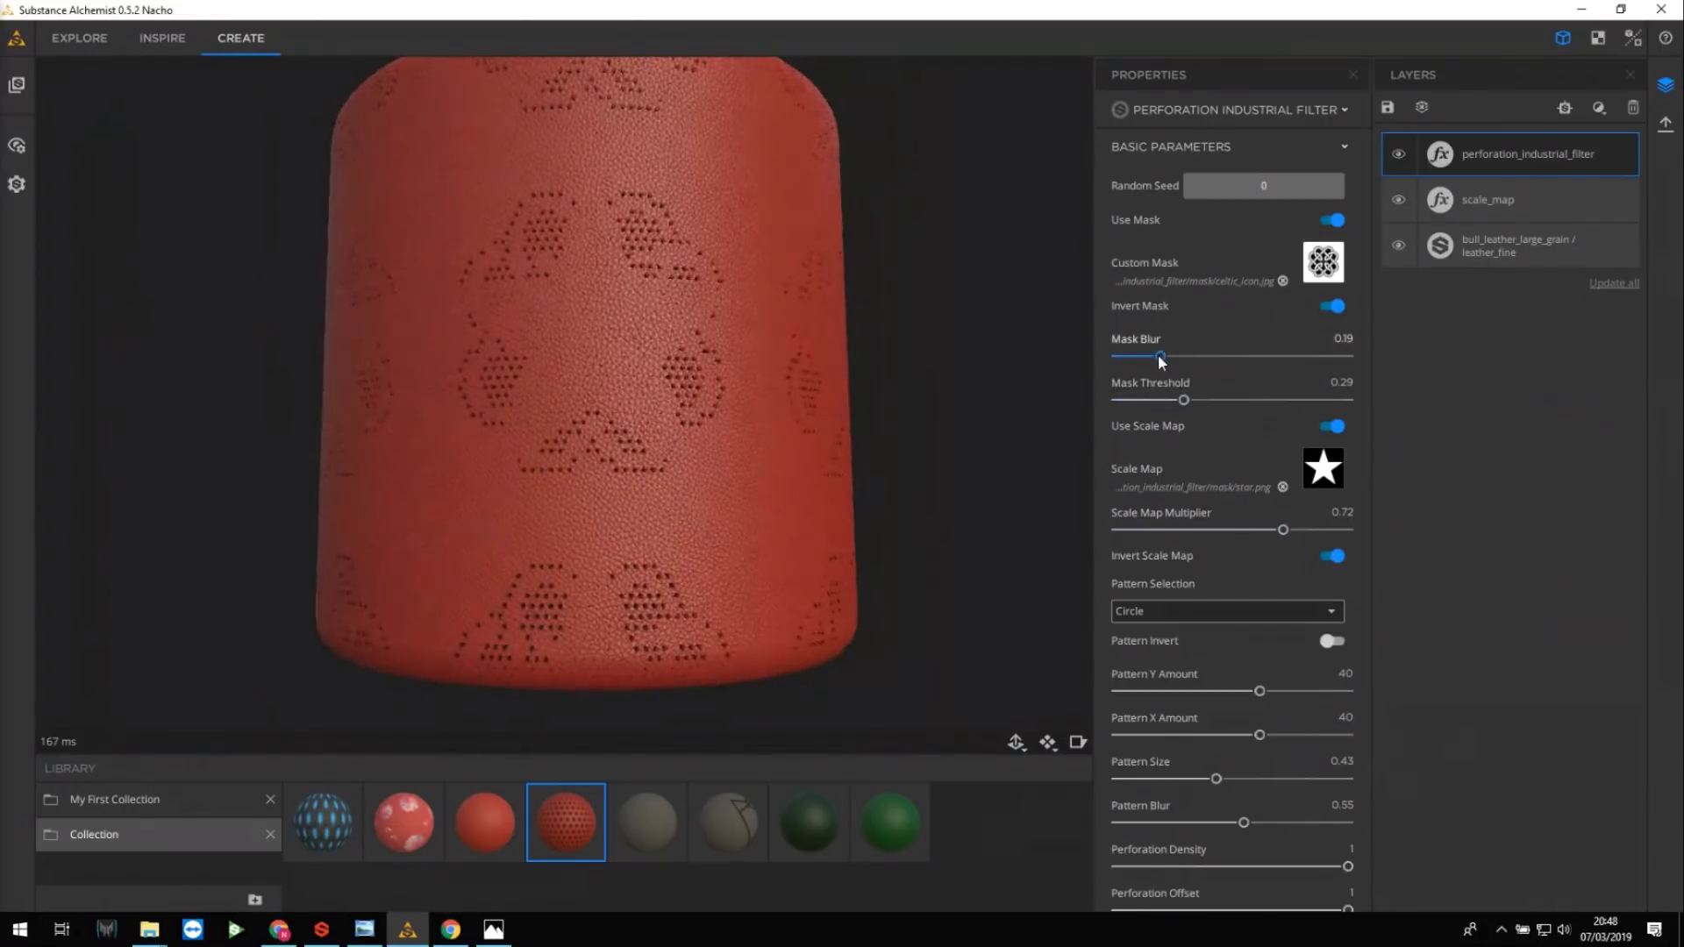
Set the mask blur to 0.2 and the scale map multiplier to 0.34.
{"action": "mouse_move", "coordinate": [1161, 355]}
{"action": "left_mouse_down"}
{"action": "mouse_move", "coordinate": [1189, 356]}
{"action": "mouse_move", "coordinate": [1163, 356]}
{"action": "left_mouse_up"}
{"action": "left_click_drag", "start_coordinate": [780, 486], "coordinate": [763, 515]}
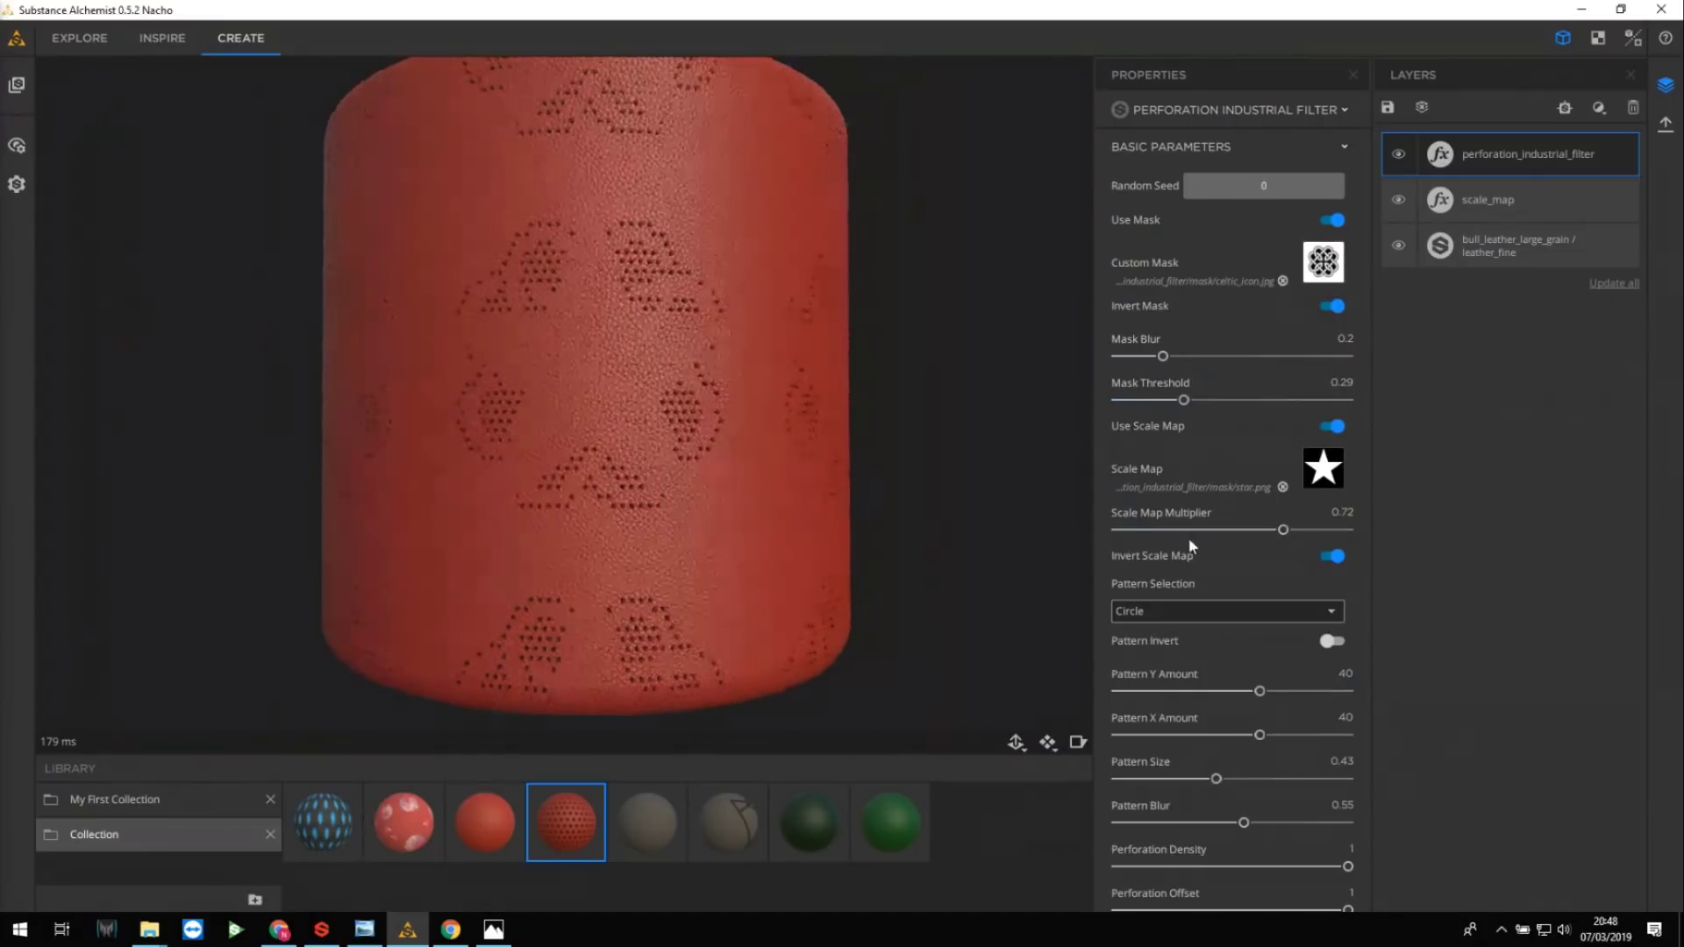
{"action": "left_click_drag", "start_coordinate": [1283, 530], "coordinate": [1195, 529]}
Reduce the perforation density to 0.6 and turn off the mask inversion.
{"action": "scroll", "coordinate": [1200, 728], "scroll_direction": "down", "scroll_amount": 4}
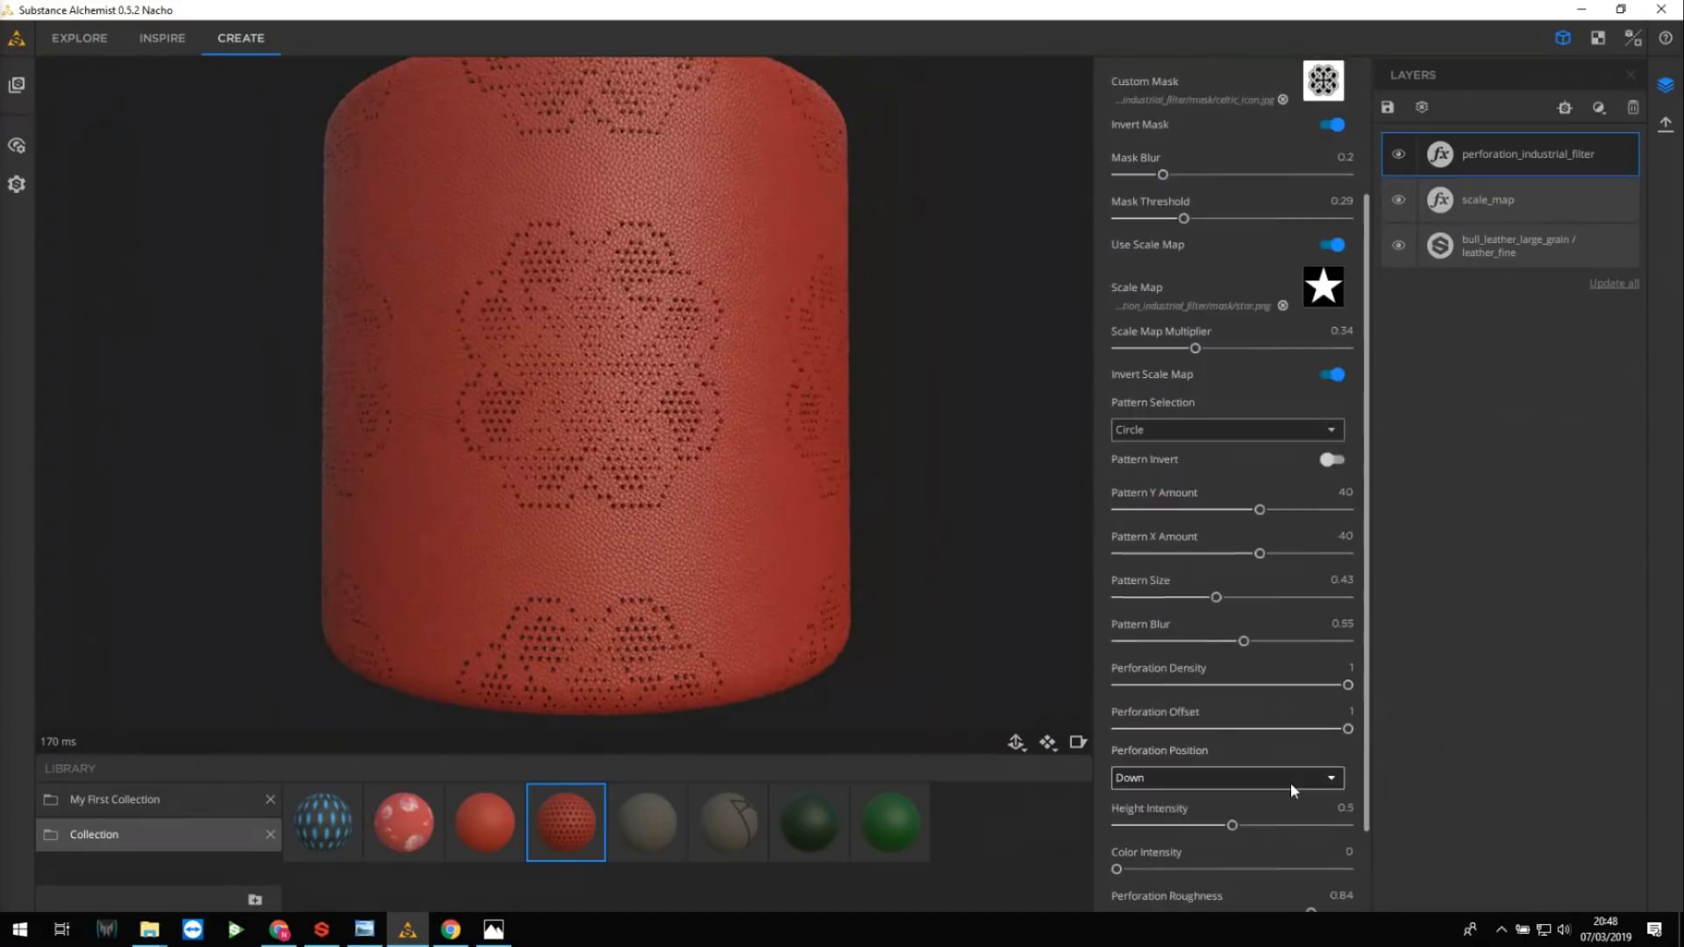
{"action": "left_click_drag", "start_coordinate": [1347, 642], "coordinate": [1256, 641]}
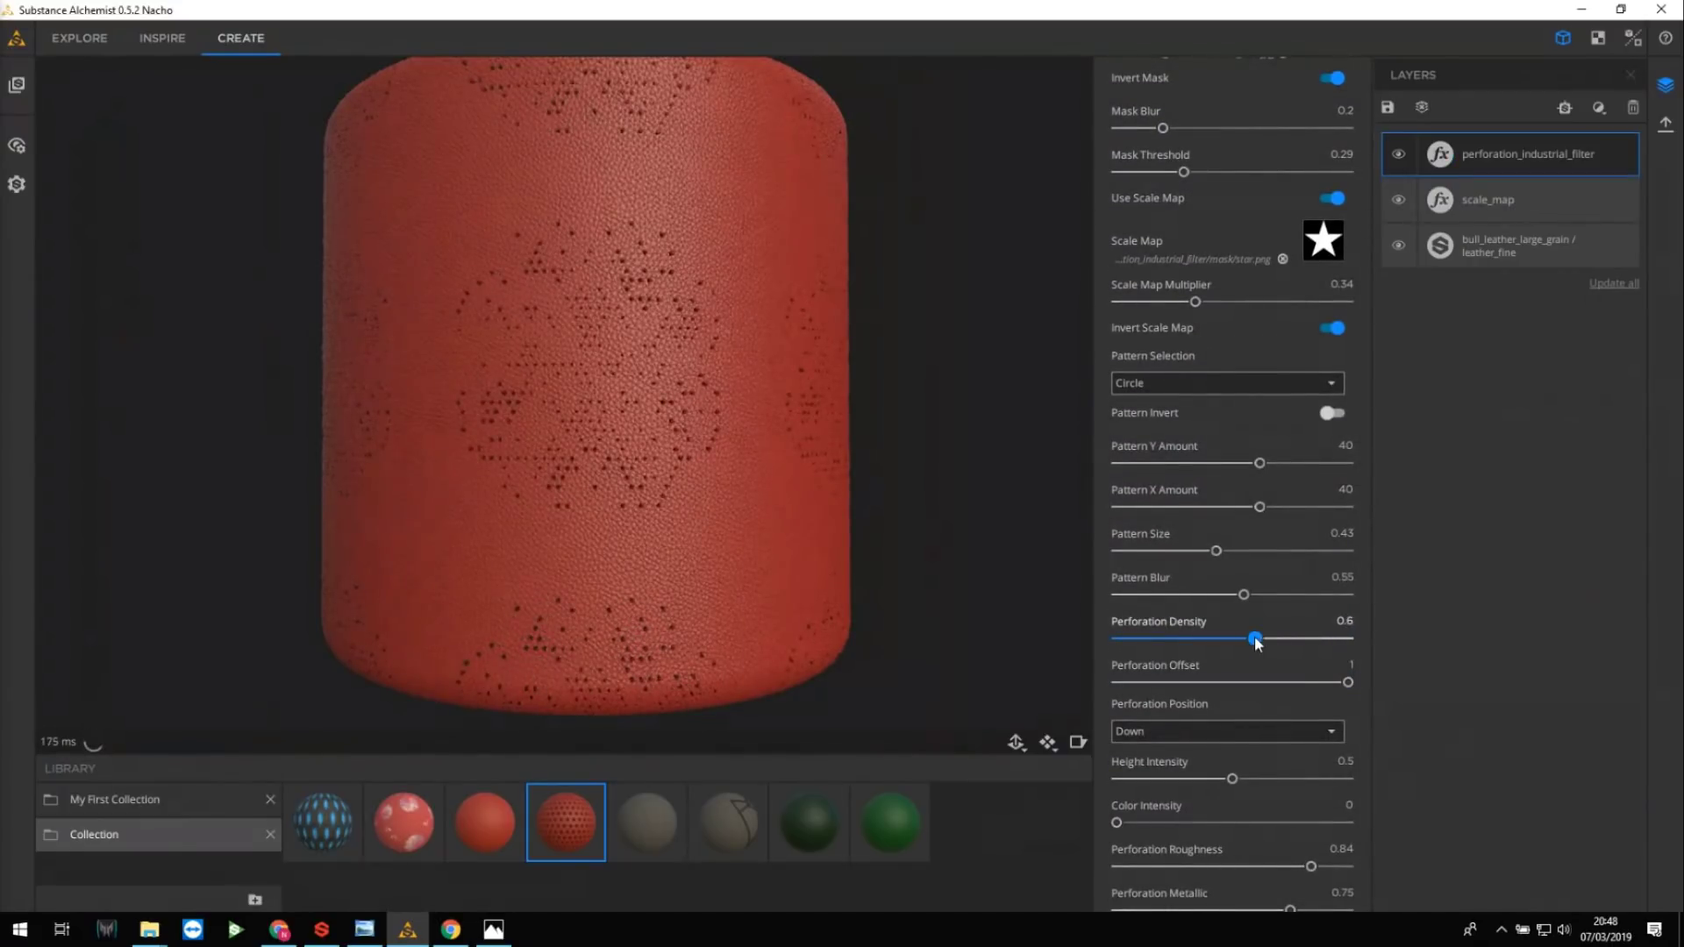
{"action": "scroll", "coordinate": [1303, 238], "scroll_direction": "up", "scroll_amount": 3}
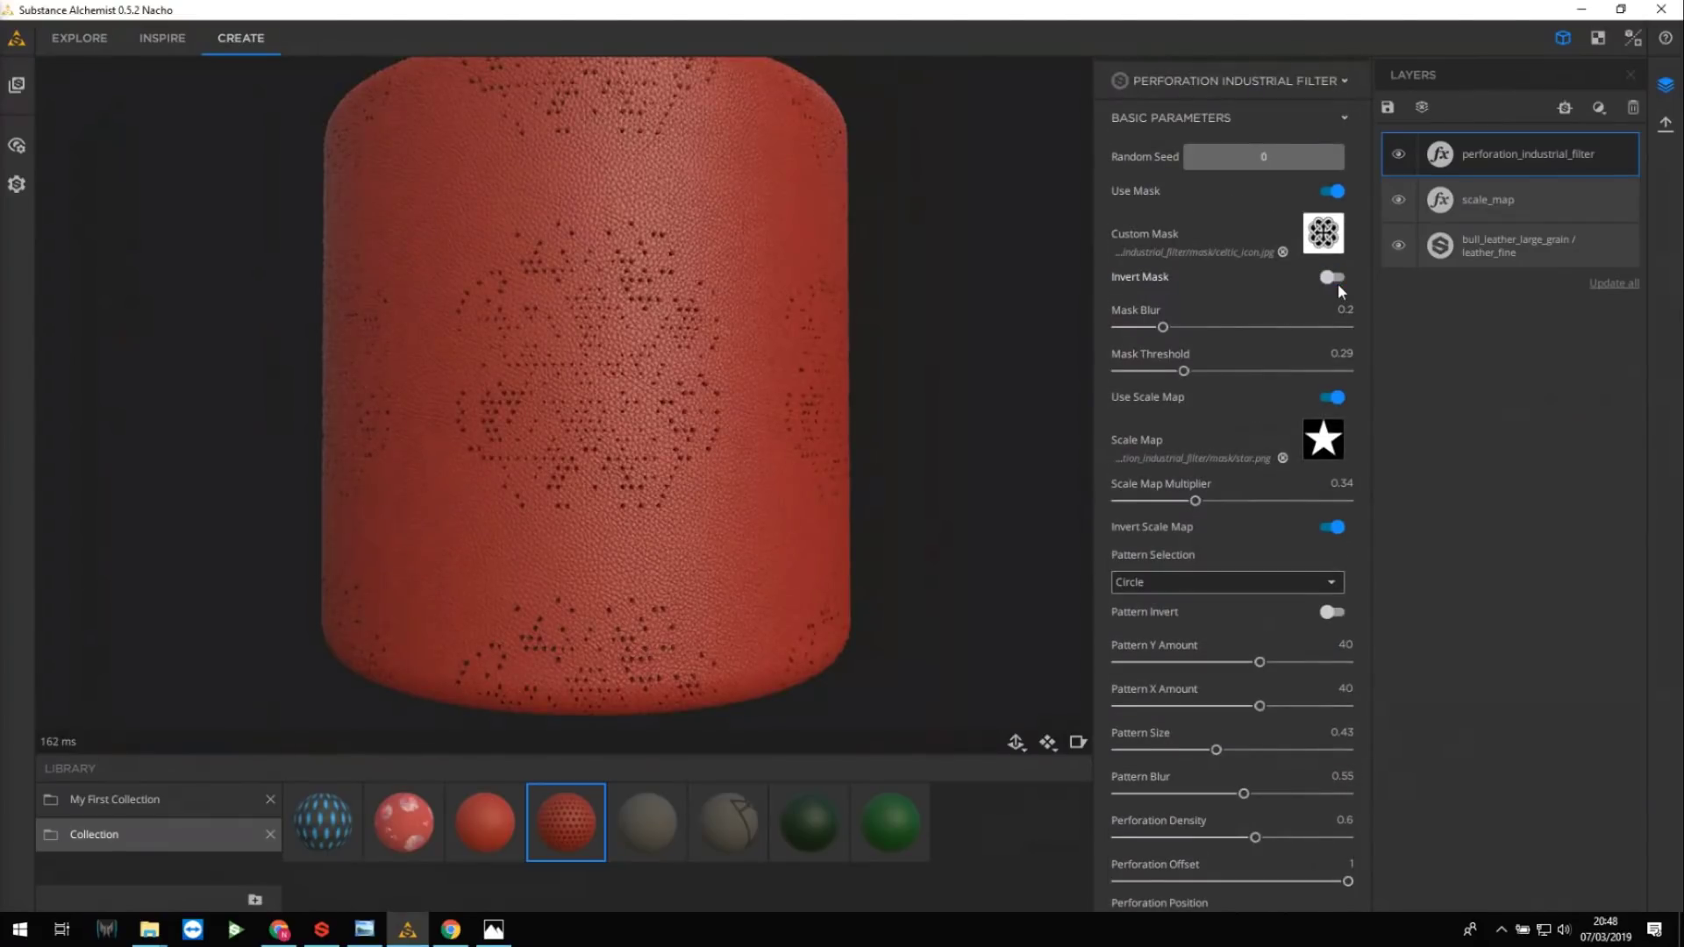
{"action": "scroll", "coordinate": [629, 458], "scroll_direction": "up", "scroll_amount": 3}
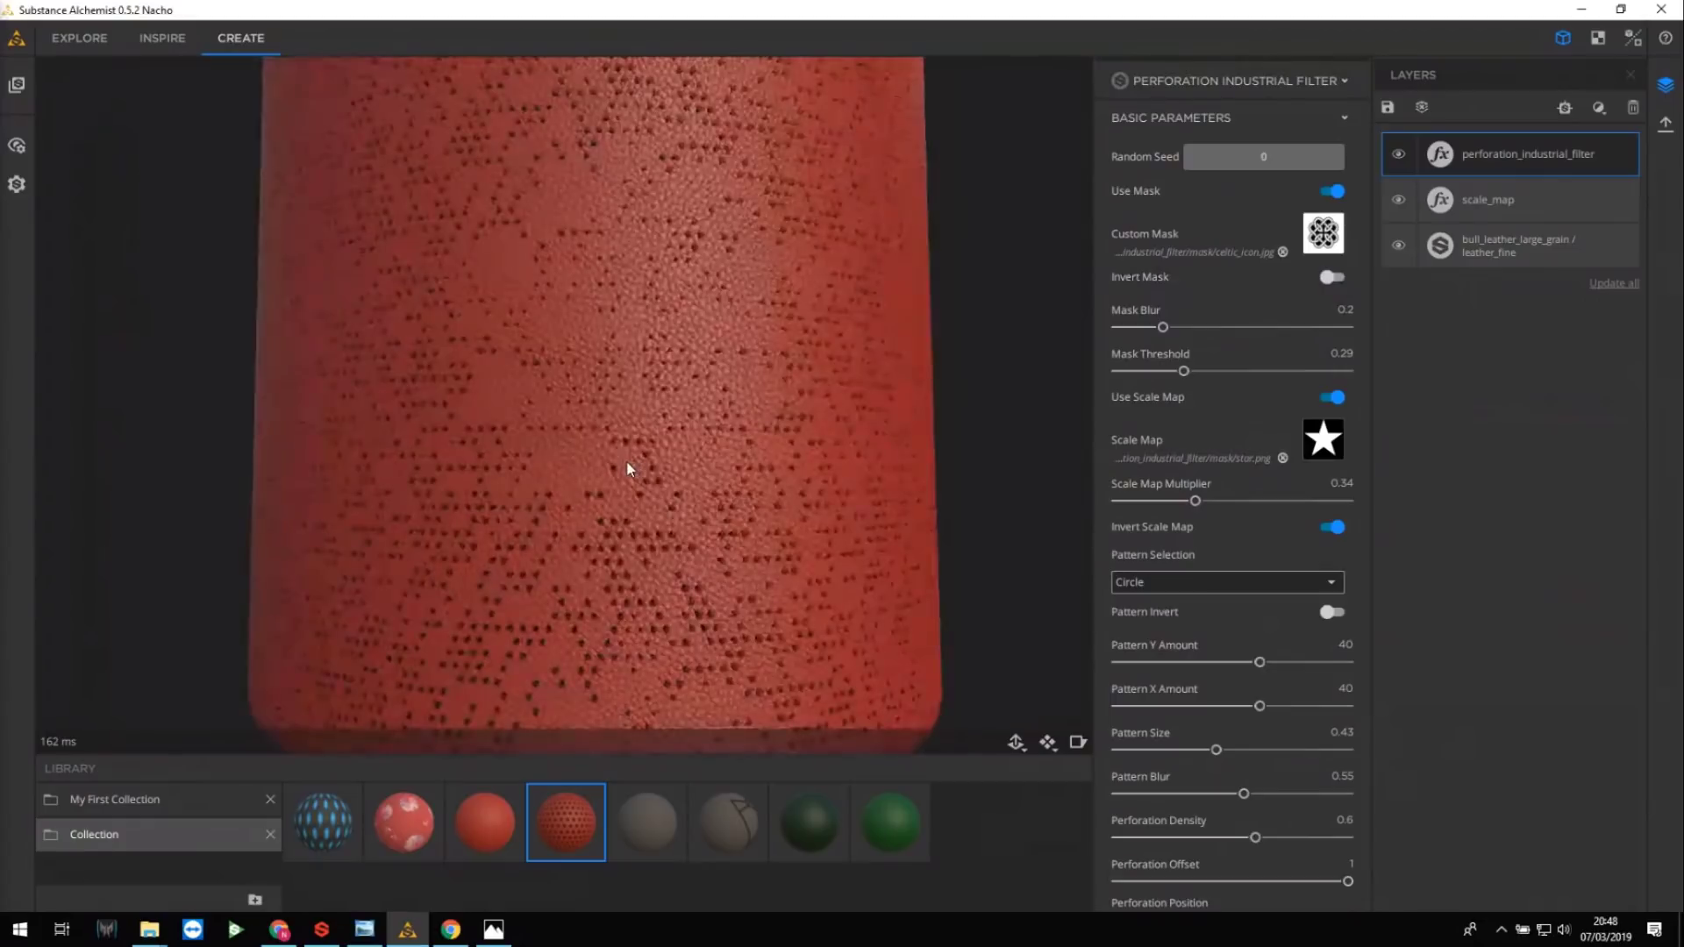
{"action": "scroll", "coordinate": [649, 478], "scroll_direction": "down", "scroll_amount": 3}
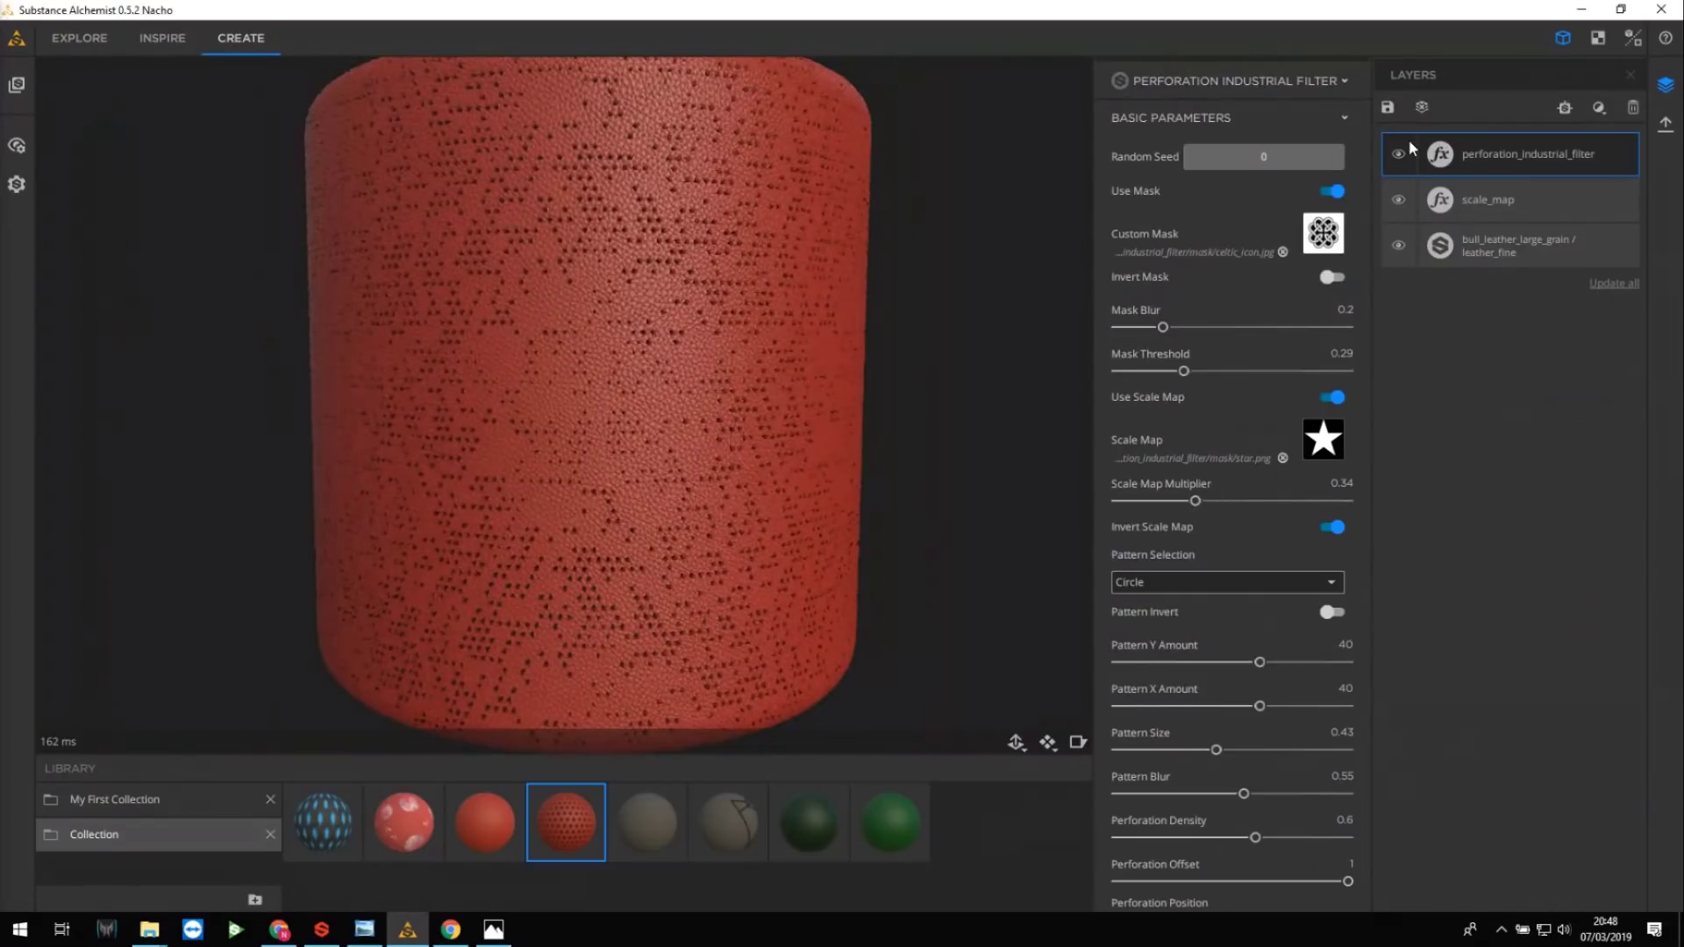
Start a new material, discarding the current stack, and add the plain grey jersey fabric from the Collection as its base layer.
{"action": "left_click", "coordinate": [1422, 107]}
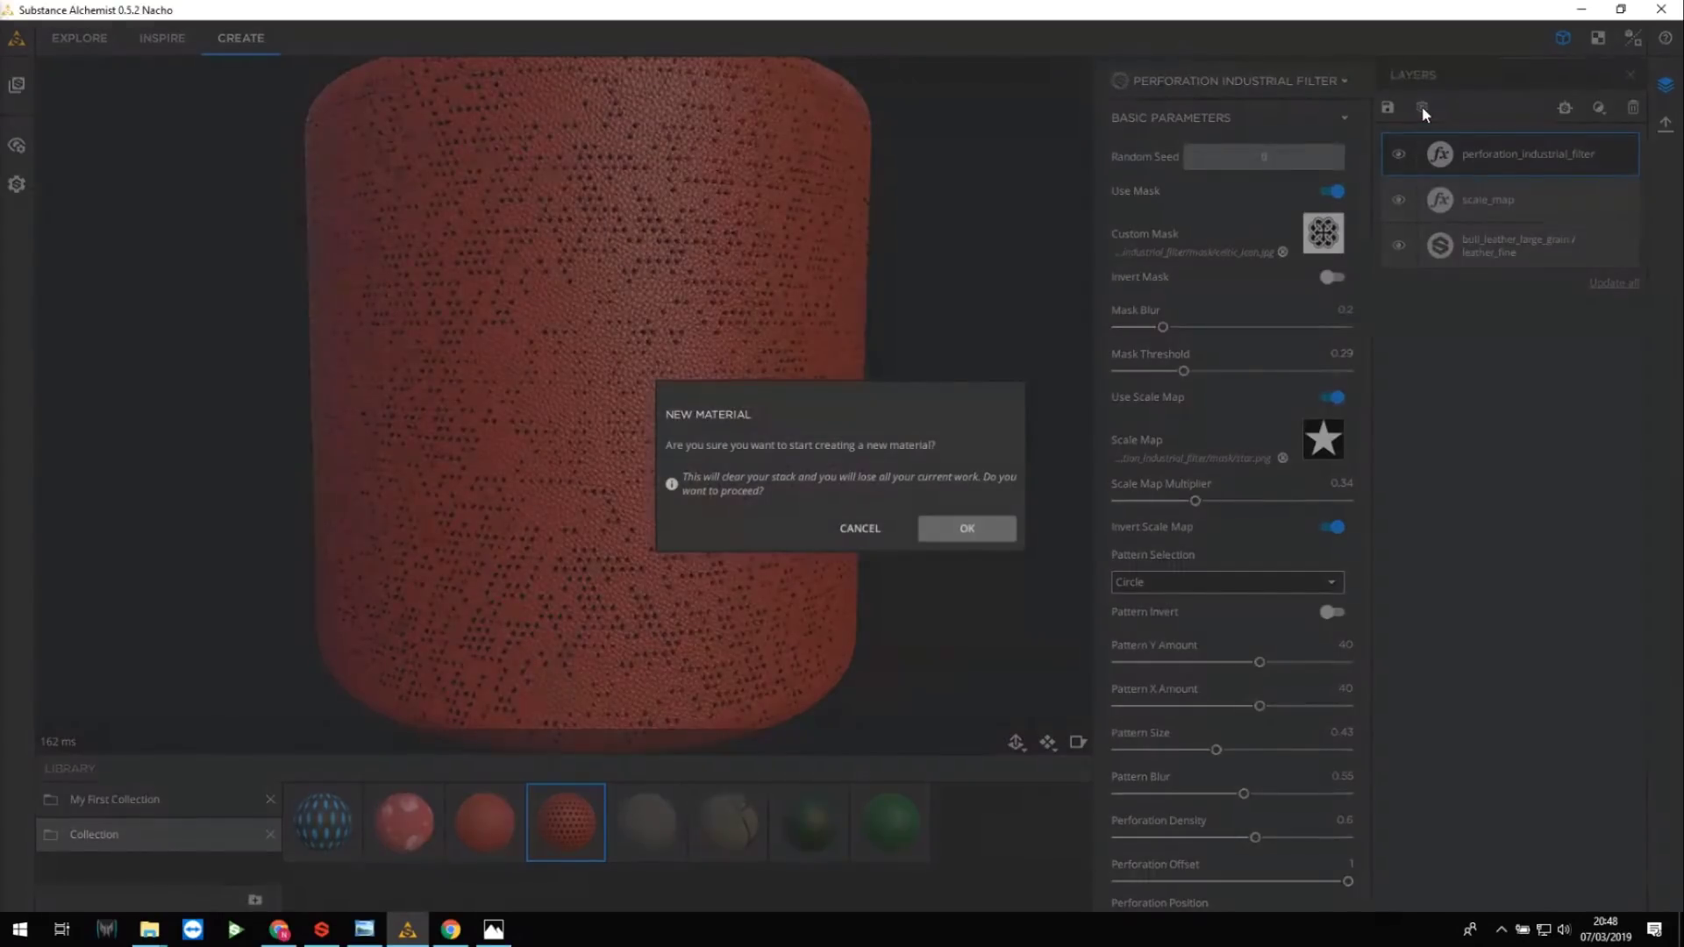
{"action": "left_click", "coordinate": [987, 530]}
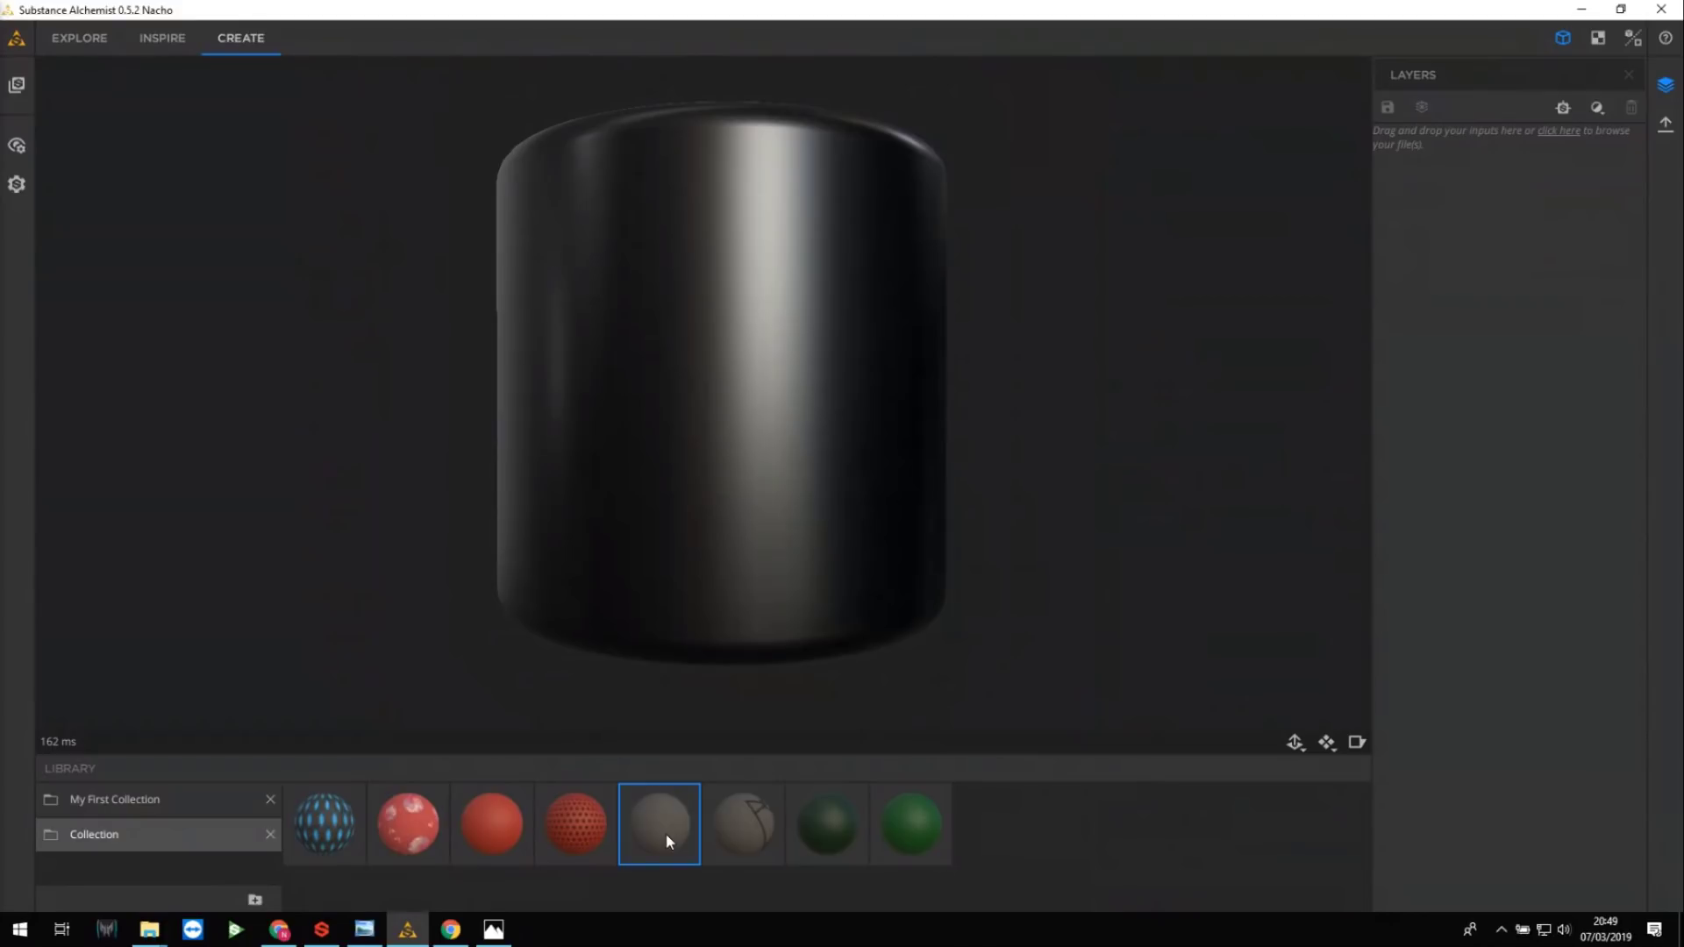
{"action": "left_click_drag", "start_coordinate": [666, 834], "coordinate": [1457, 408]}
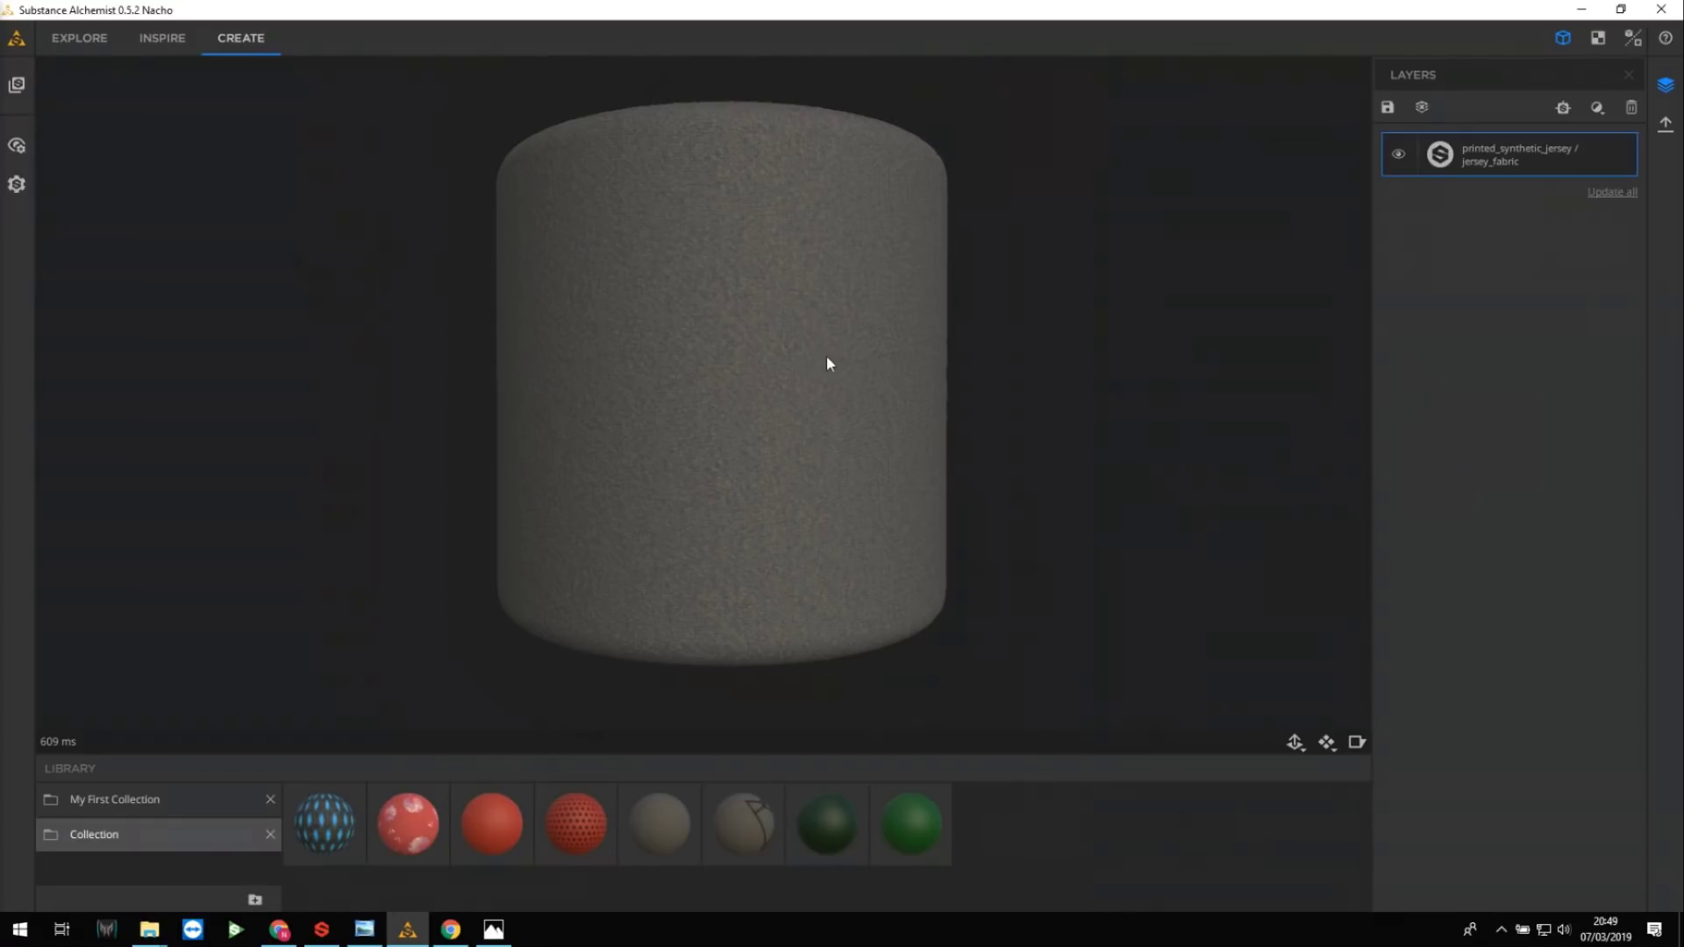
{"action": "left_click_drag", "start_coordinate": [835, 386], "coordinate": [871, 401]}
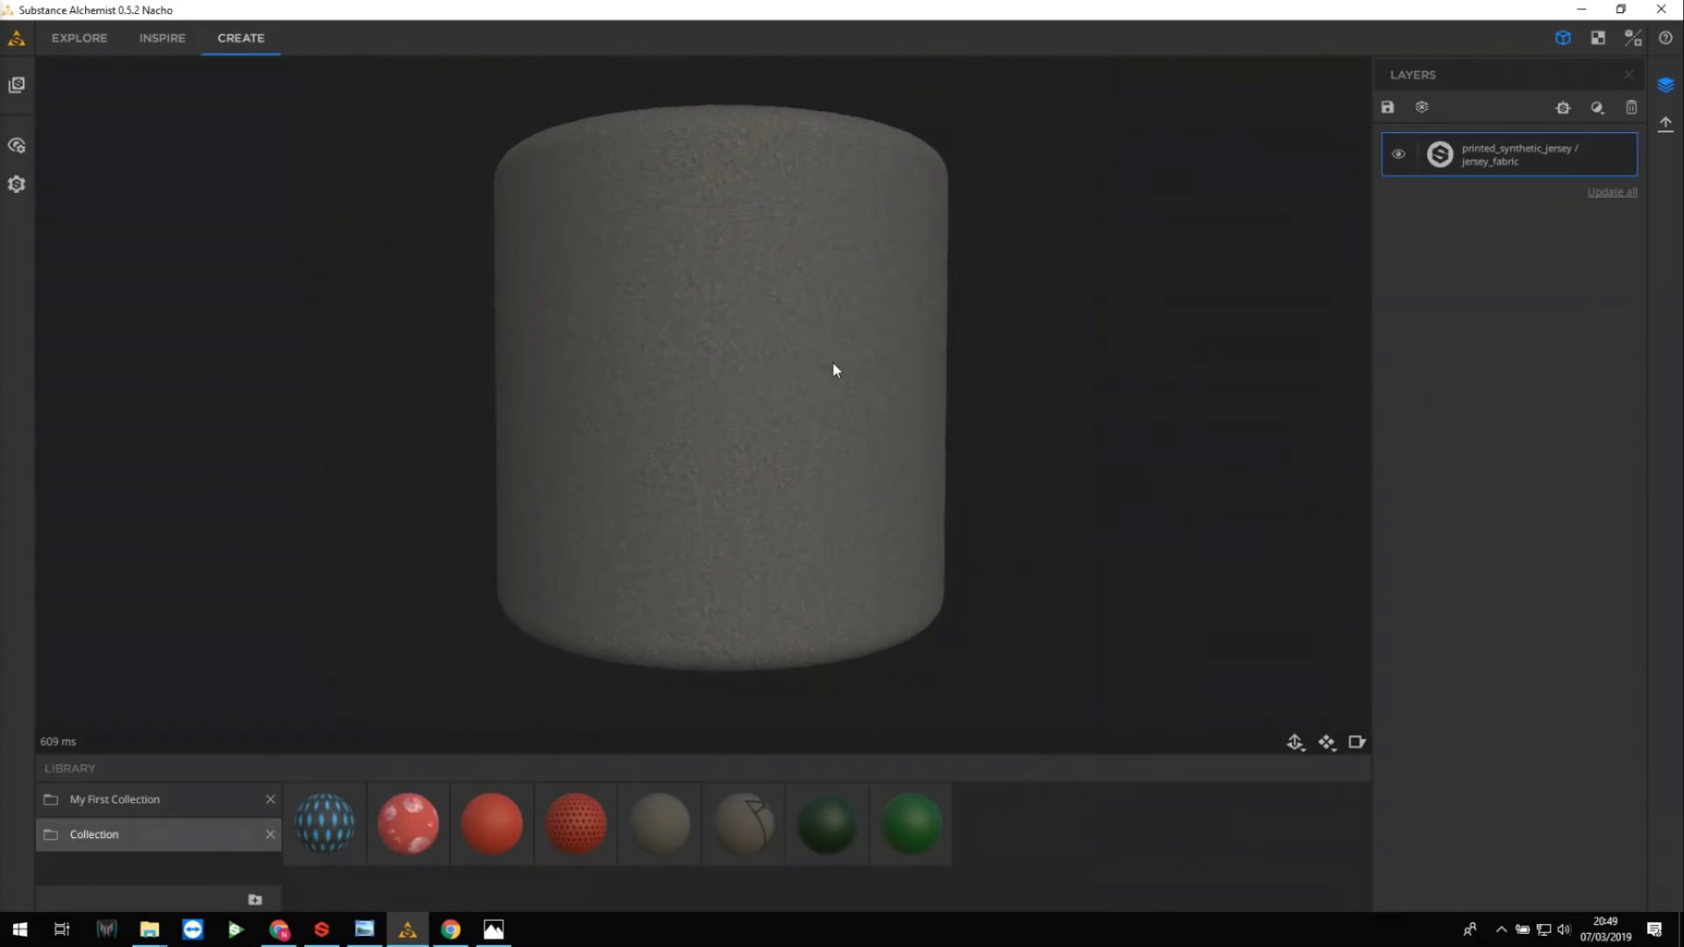
{"action": "scroll", "coordinate": [809, 358], "scroll_direction": "down", "scroll_amount": 2}
{"action": "scroll", "coordinate": [762, 435], "scroll_direction": "up", "scroll_amount": 5}
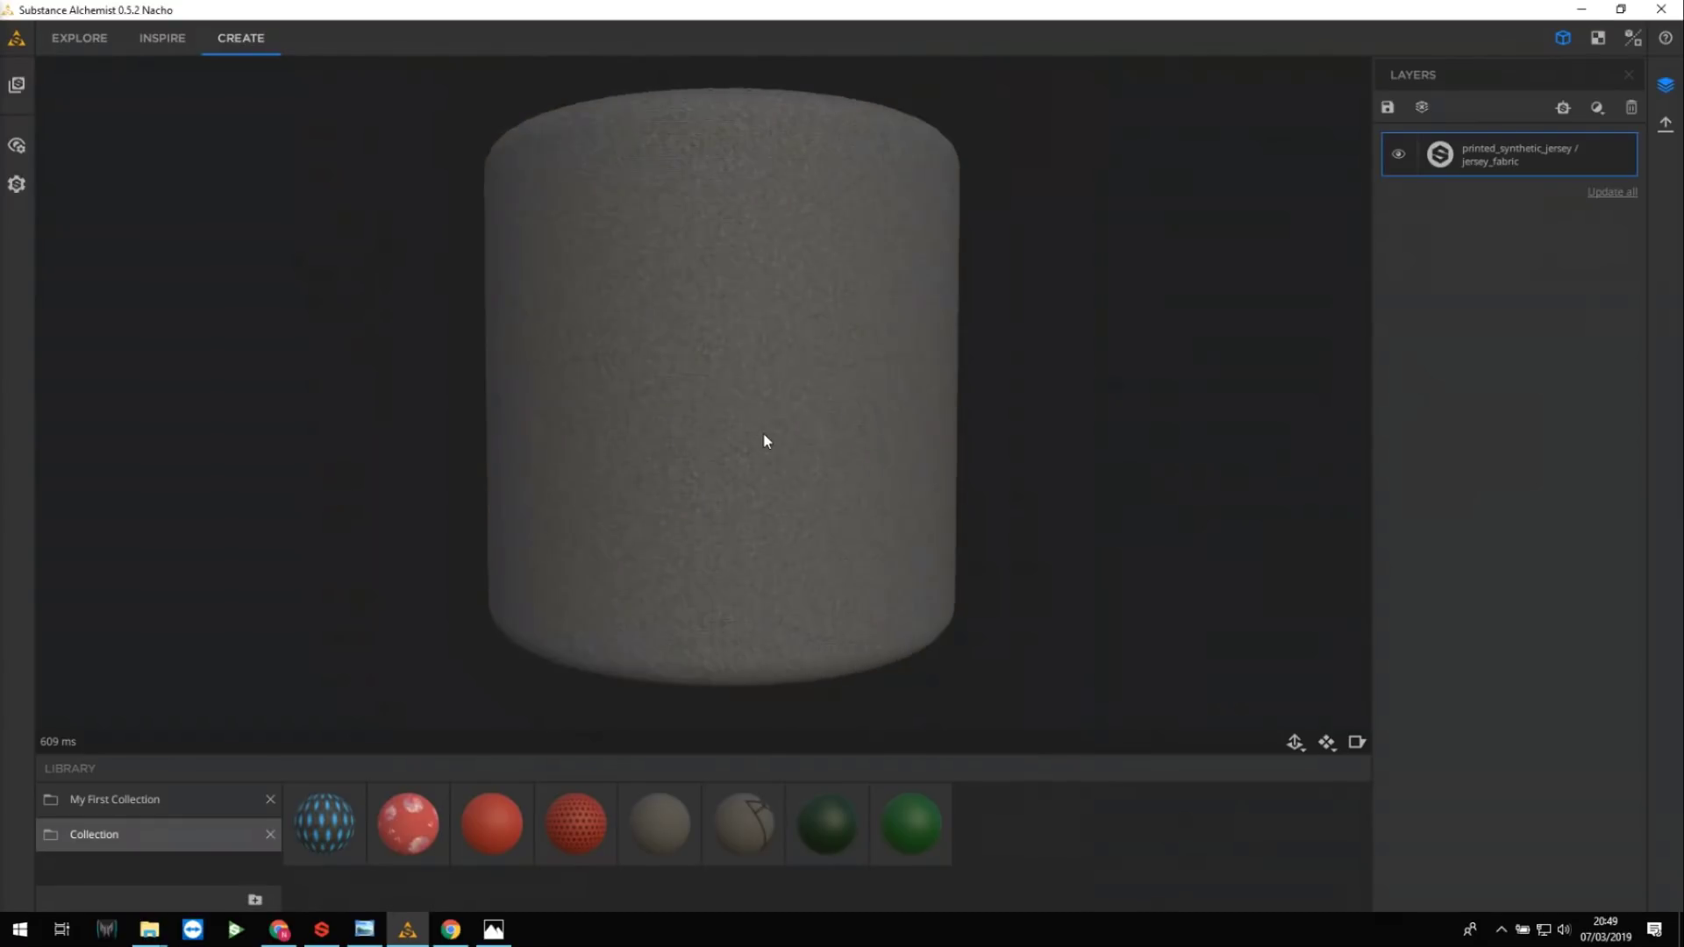
{"action": "scroll", "coordinate": [793, 360], "scroll_direction": "down", "scroll_amount": 2}
{"action": "left_click_drag", "start_coordinate": [785, 367], "coordinate": [765, 309]}
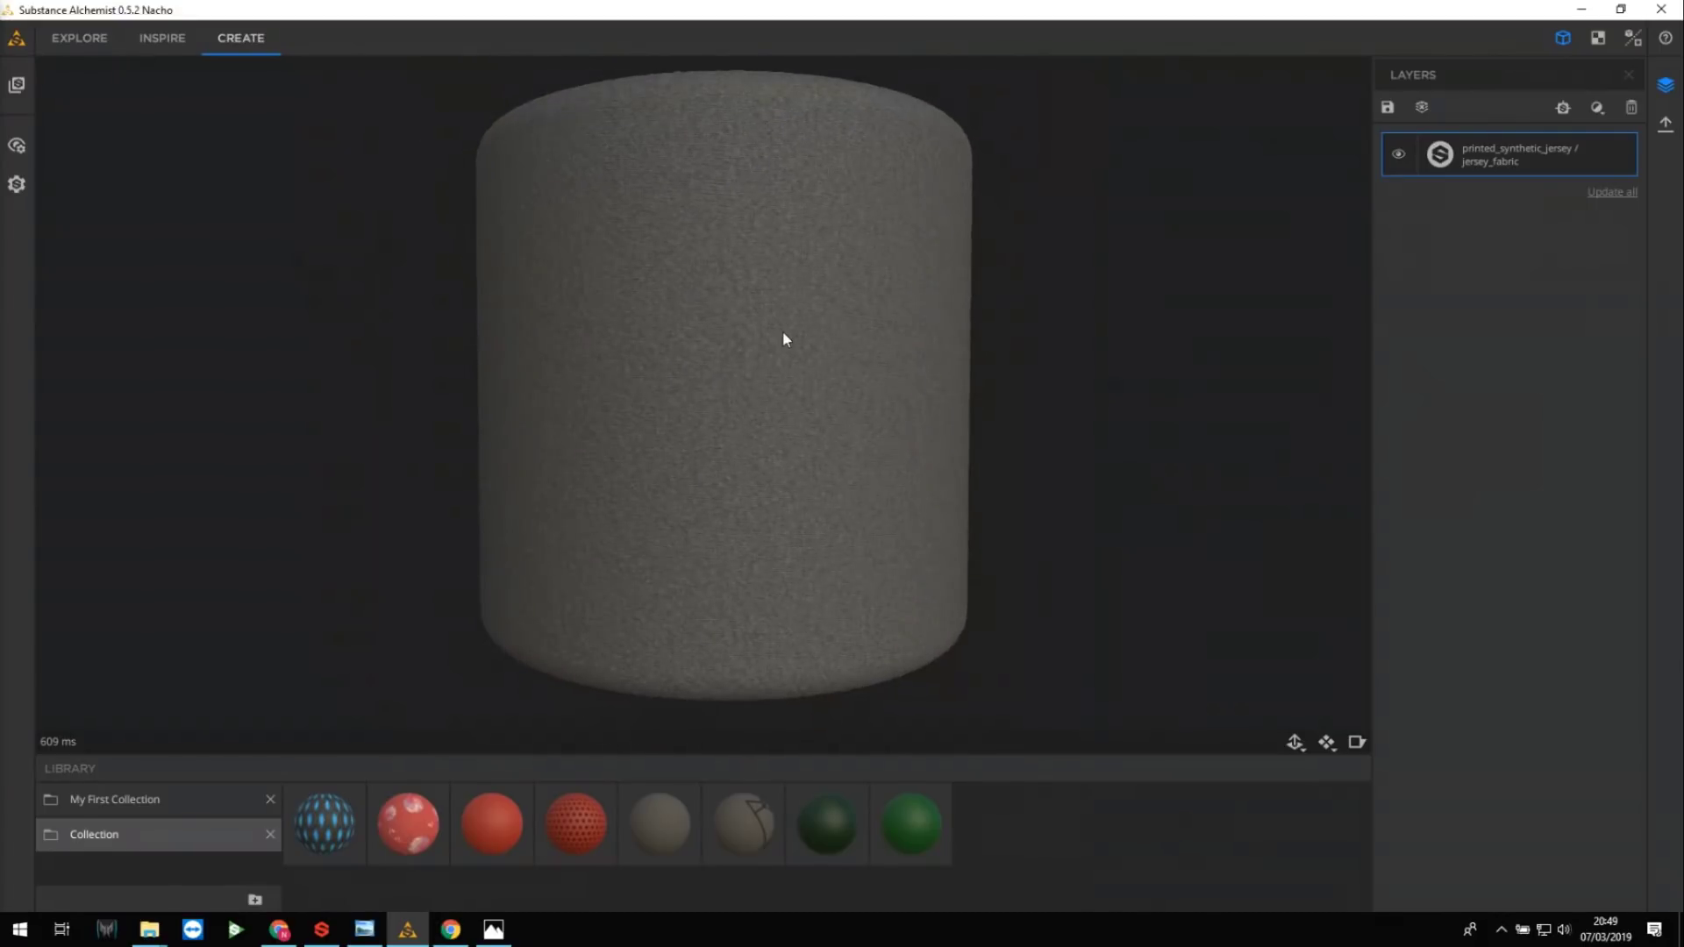
{"action": "scroll", "coordinate": [777, 338], "scroll_direction": "up", "scroll_amount": 2}
{"action": "scroll", "coordinate": [770, 335], "scroll_direction": "down", "scroll_amount": 2}
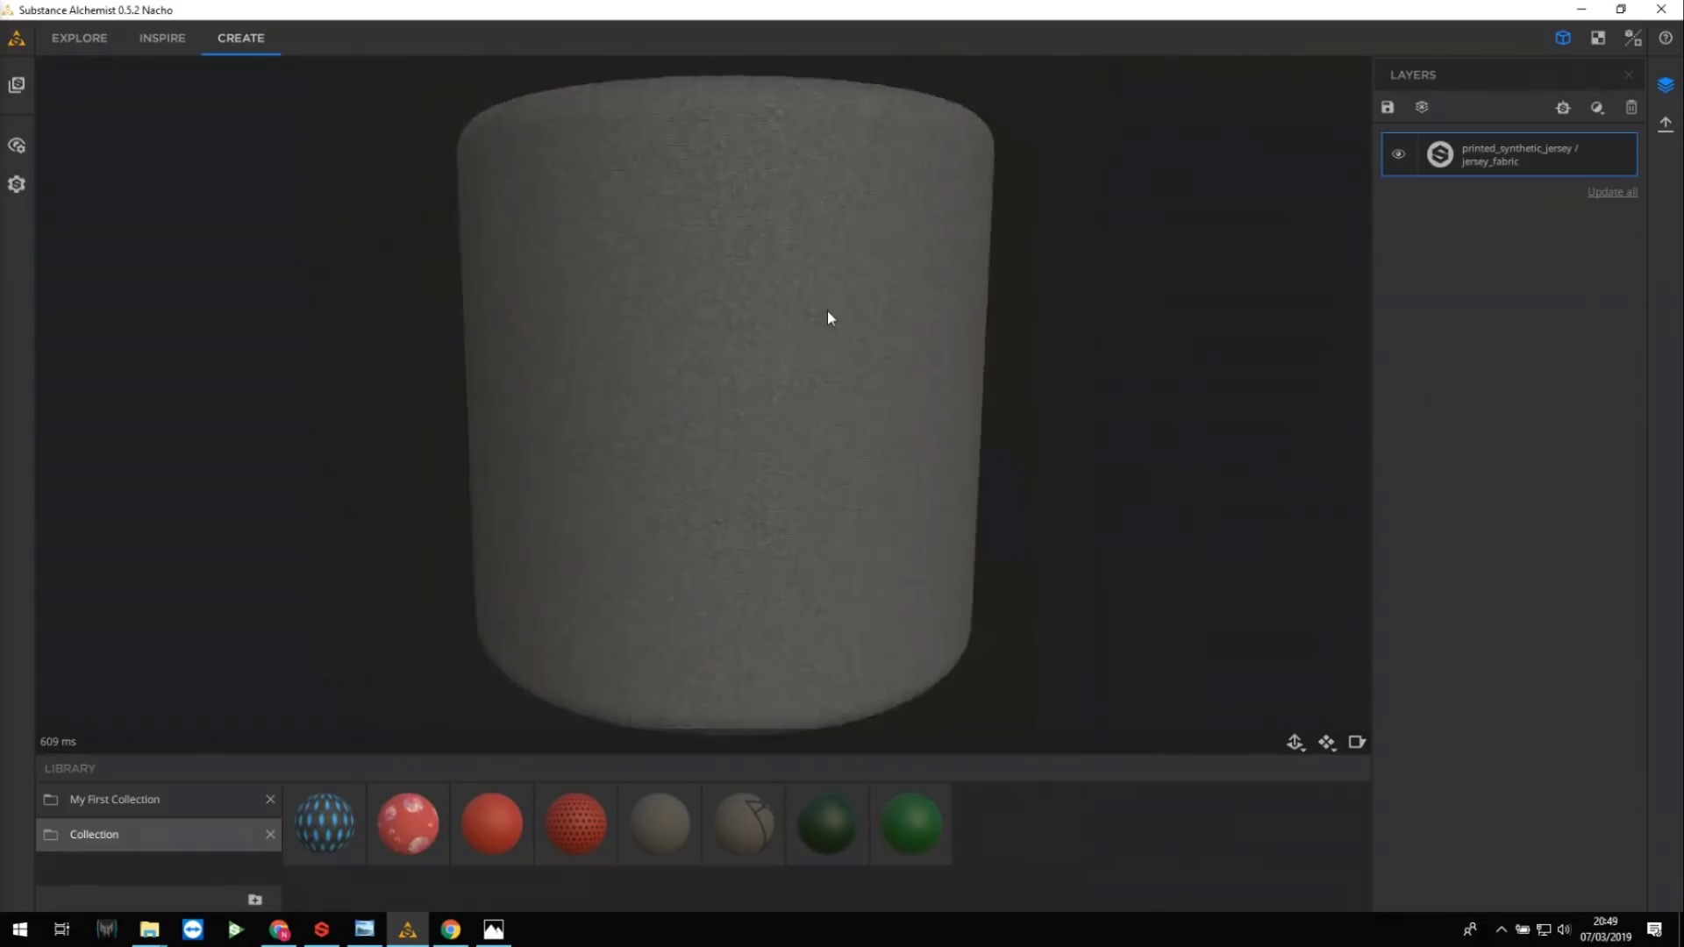
Add the custom badge_generator filter from the Demo\Filters folder above the jersey fabric layer.
{"action": "left_click", "coordinate": [1563, 108]}
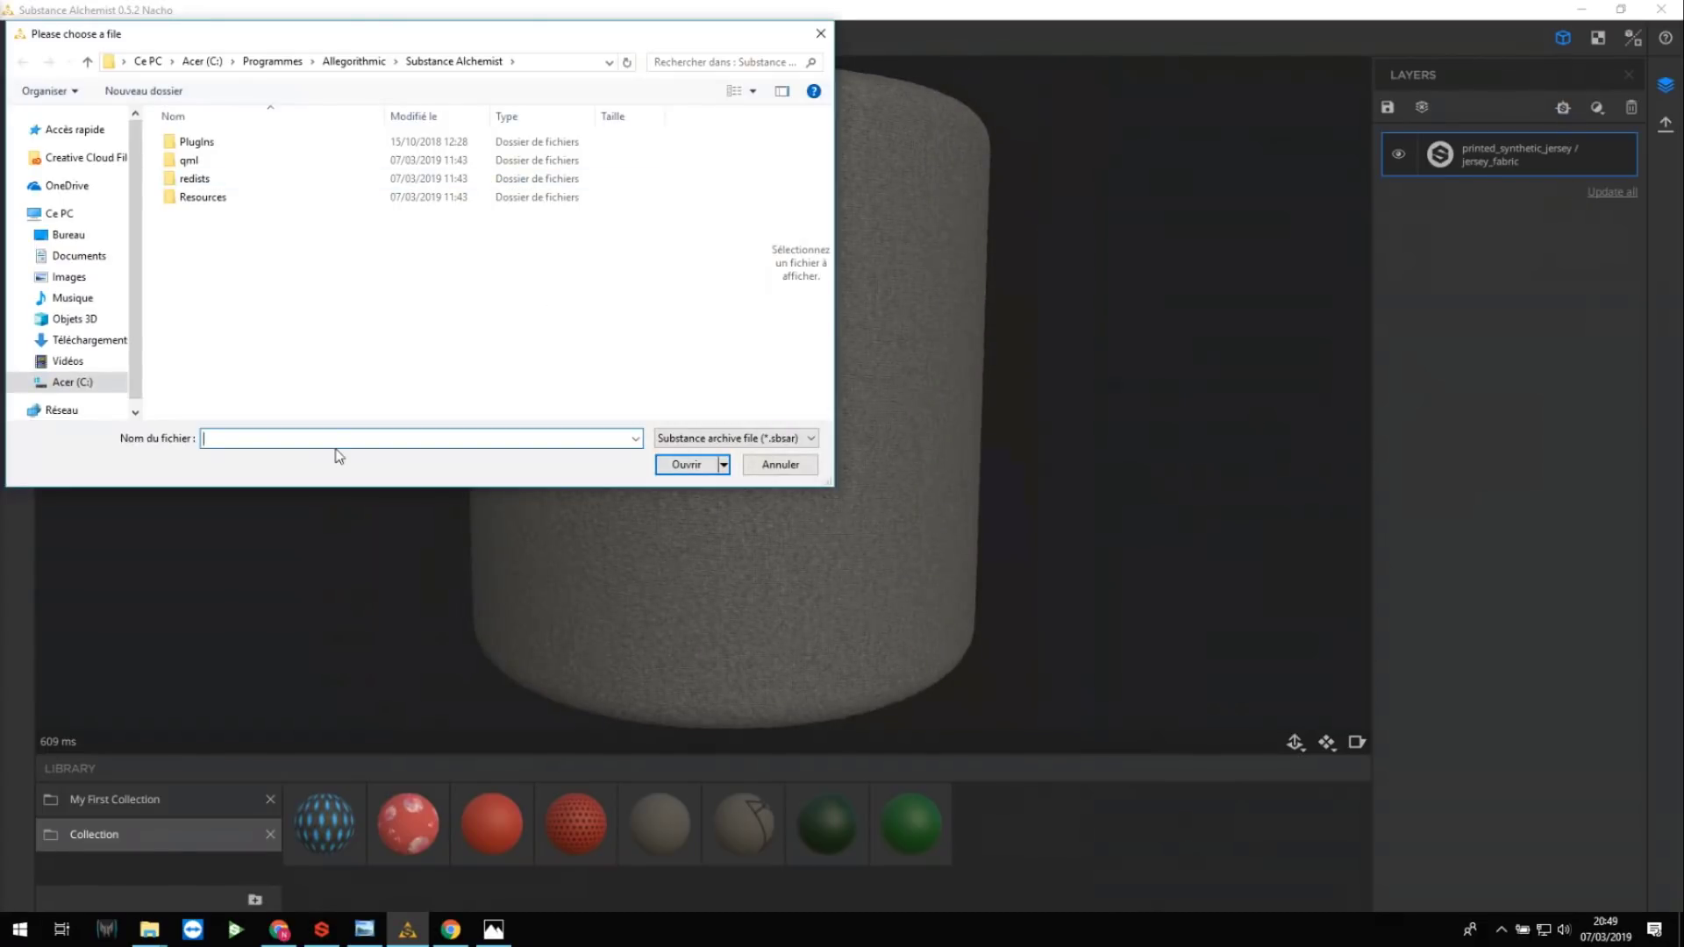
{"action": "type", "text": "C:\\Users\\Allegorithmic\\Desktop\\Demo\\Filters"}
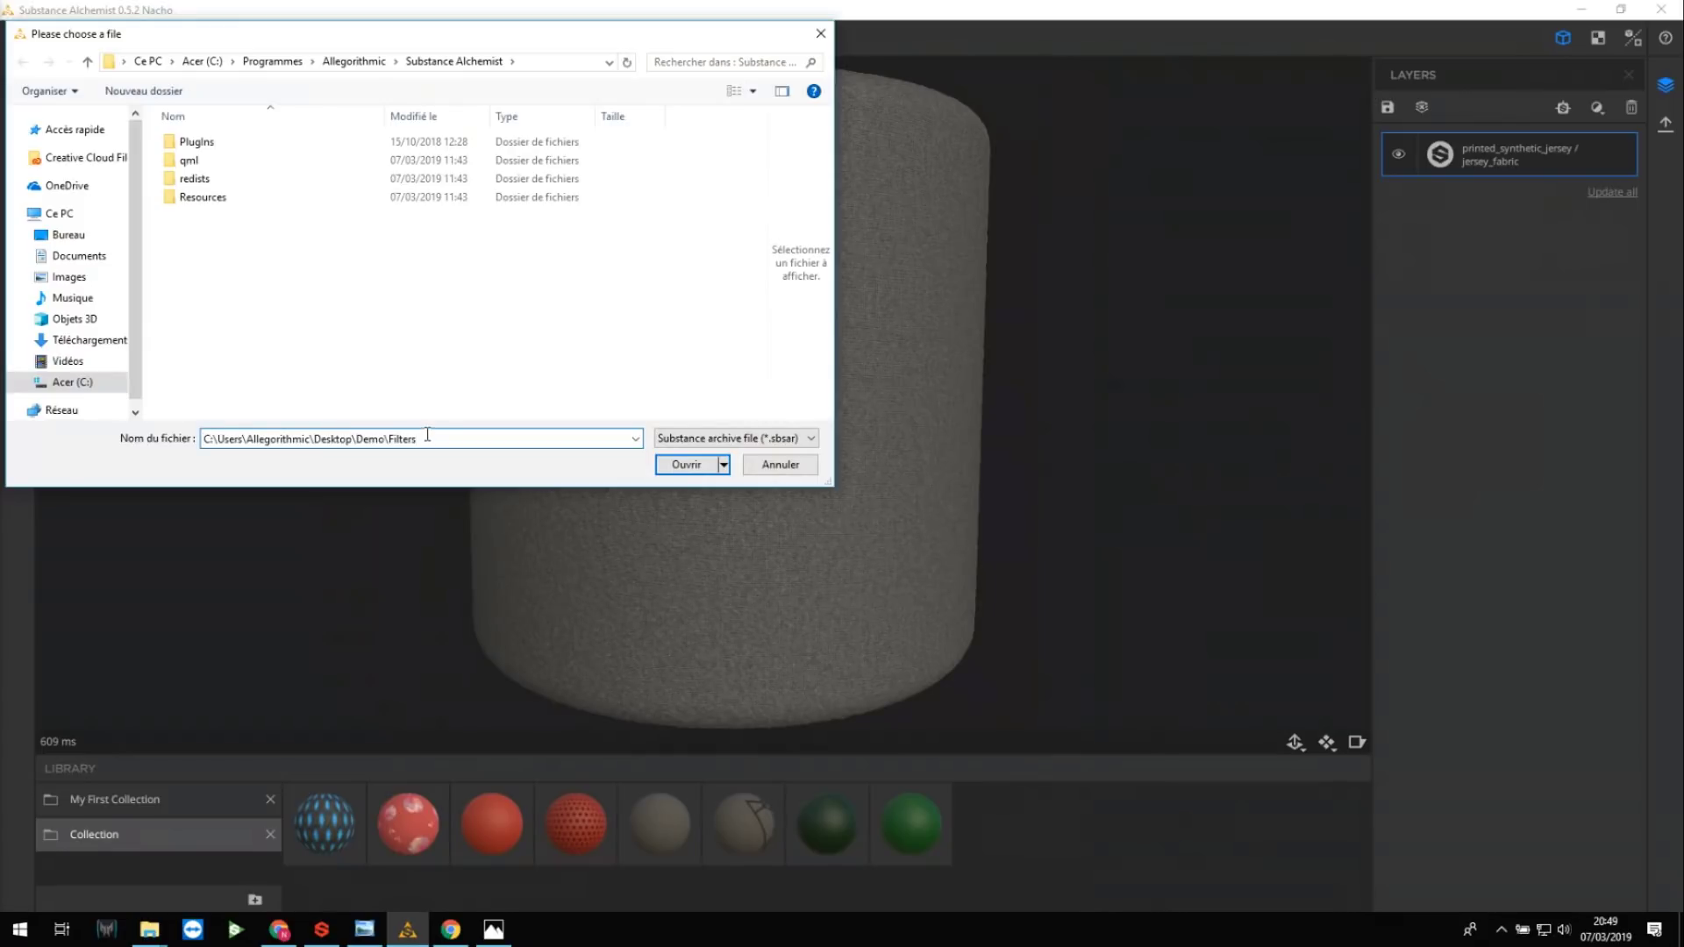
{"action": "key", "text": "Return"}
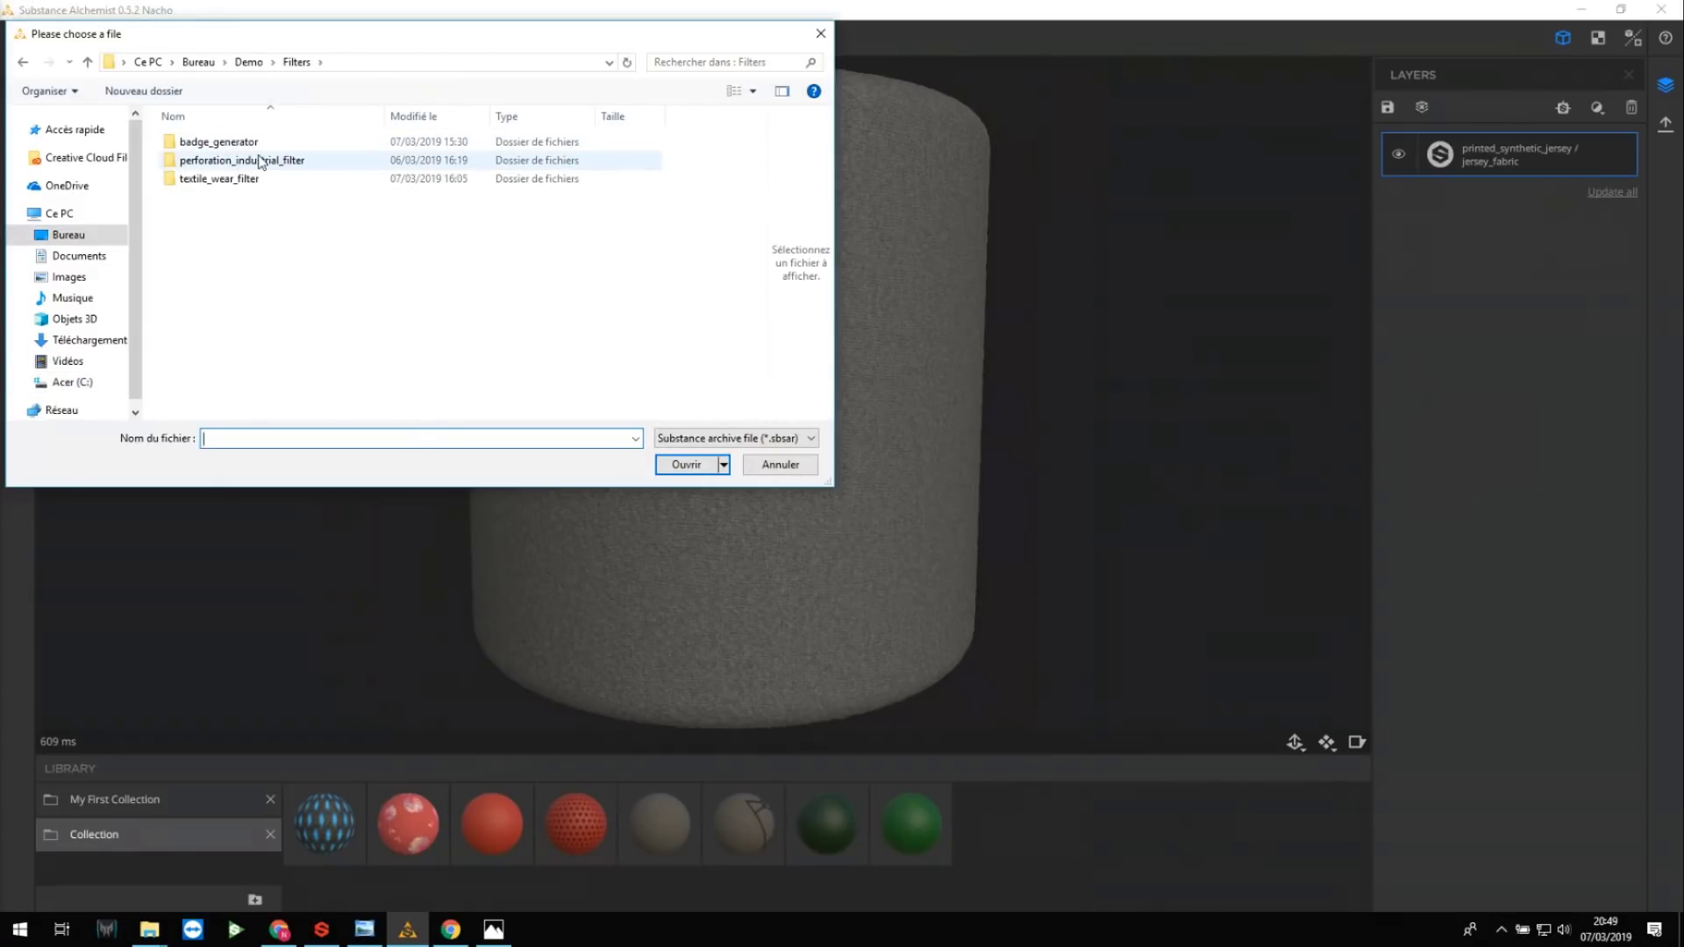
{"action": "double_click", "coordinate": [220, 141]}
{"action": "double_click", "coordinate": [227, 142]}
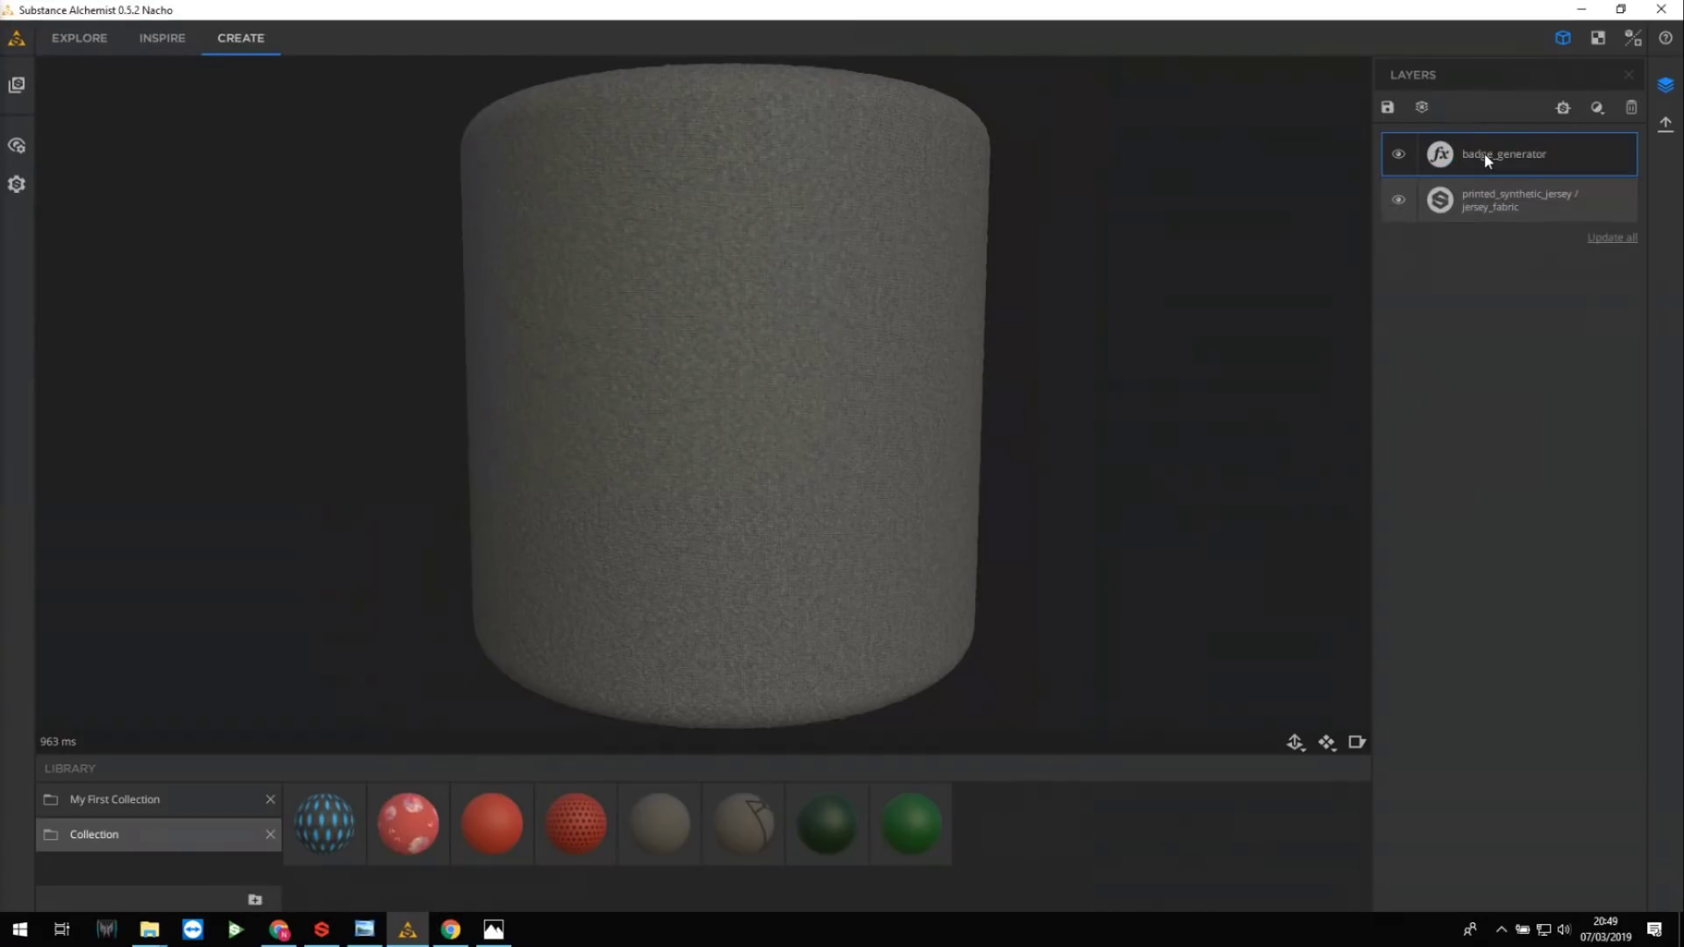
Load SUBSTANCE ALCHEMIST ICON.png from the Demo\Filters folder as the badge generator's image.
{"action": "left_click", "coordinate": [1484, 153]}
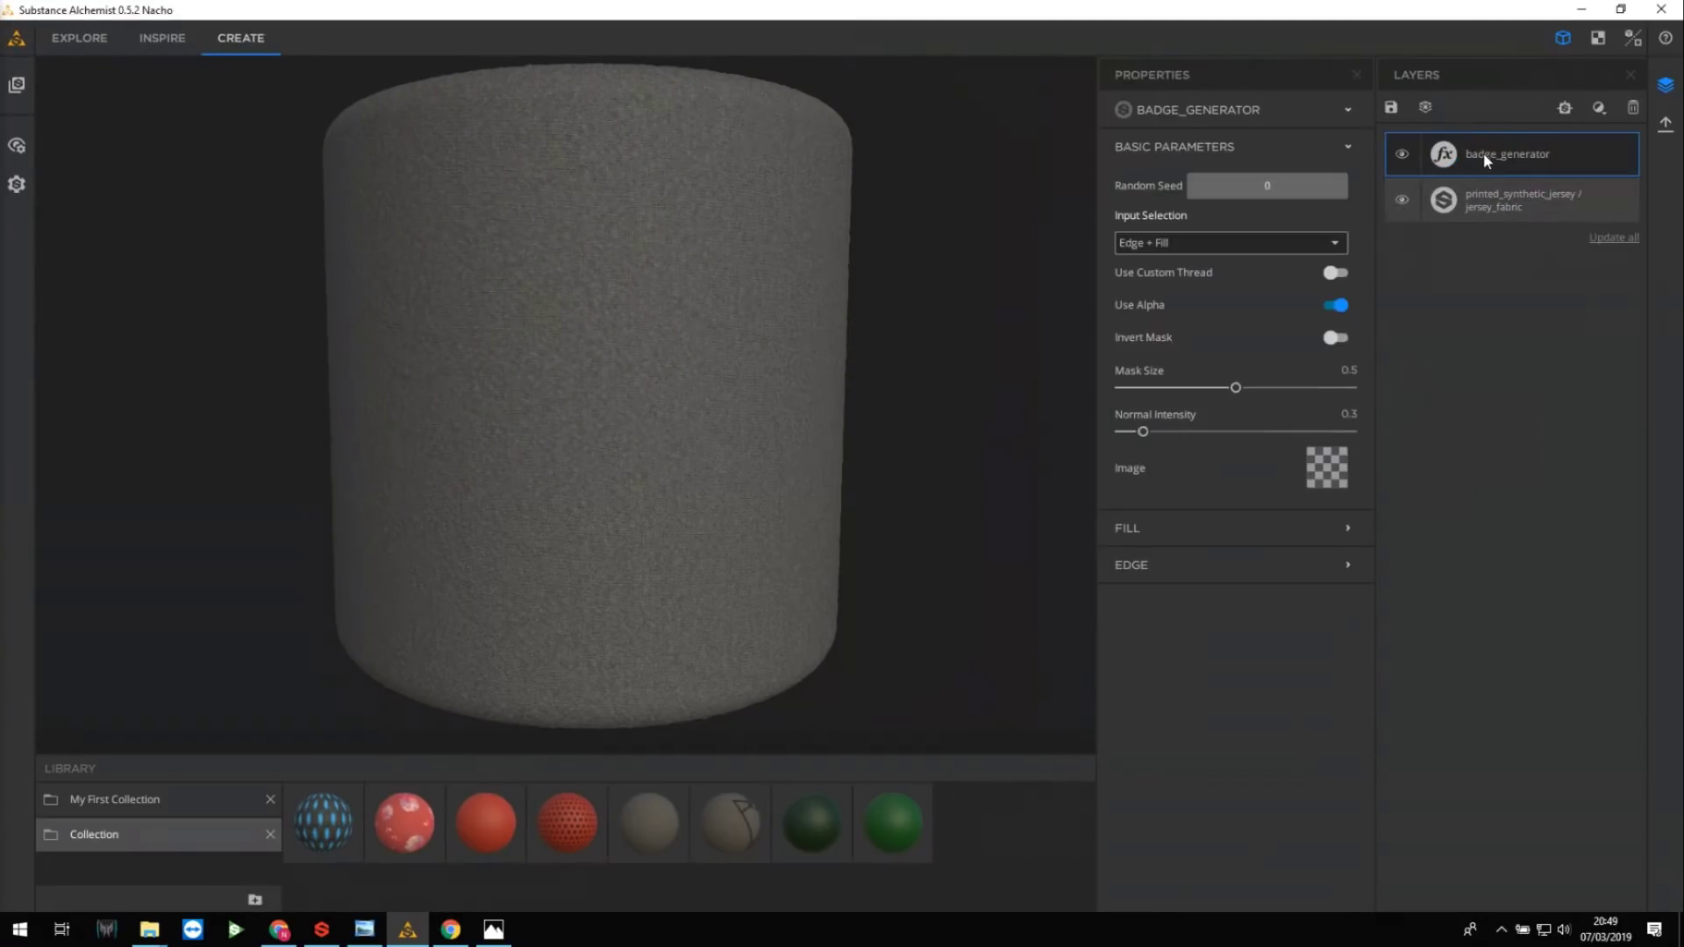
{"action": "left_click", "coordinate": [1325, 470]}
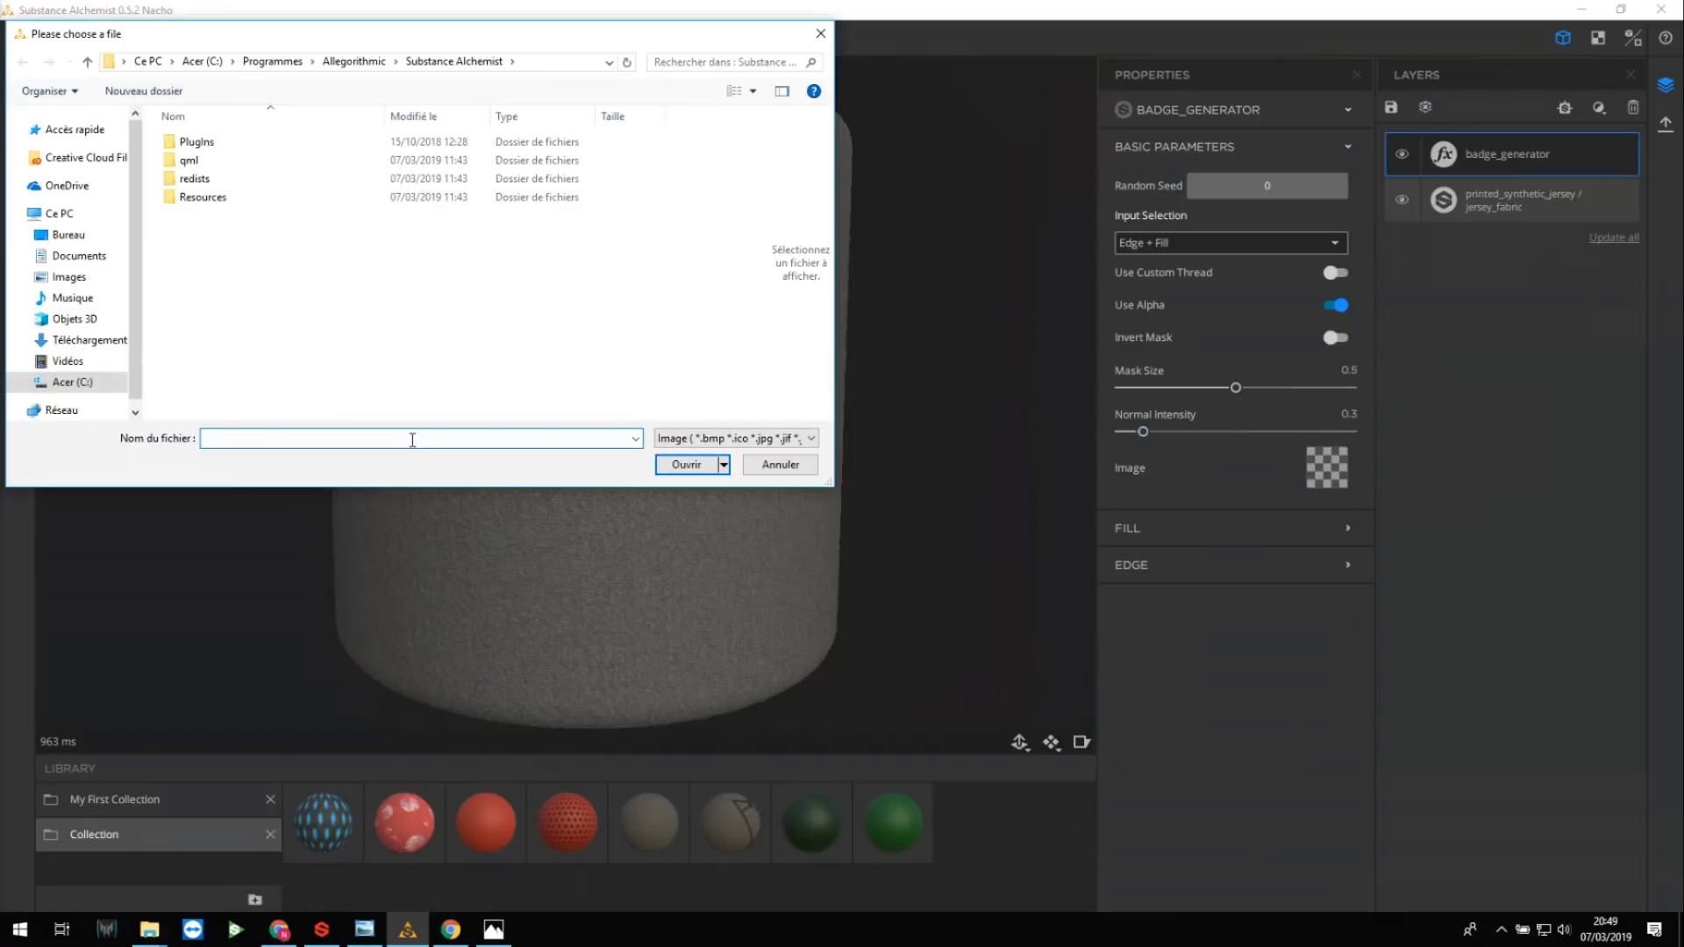
{"action": "type", "text": "C:\\Users\\Allegorithmic\\Desktop\\Demo\\Filters"}
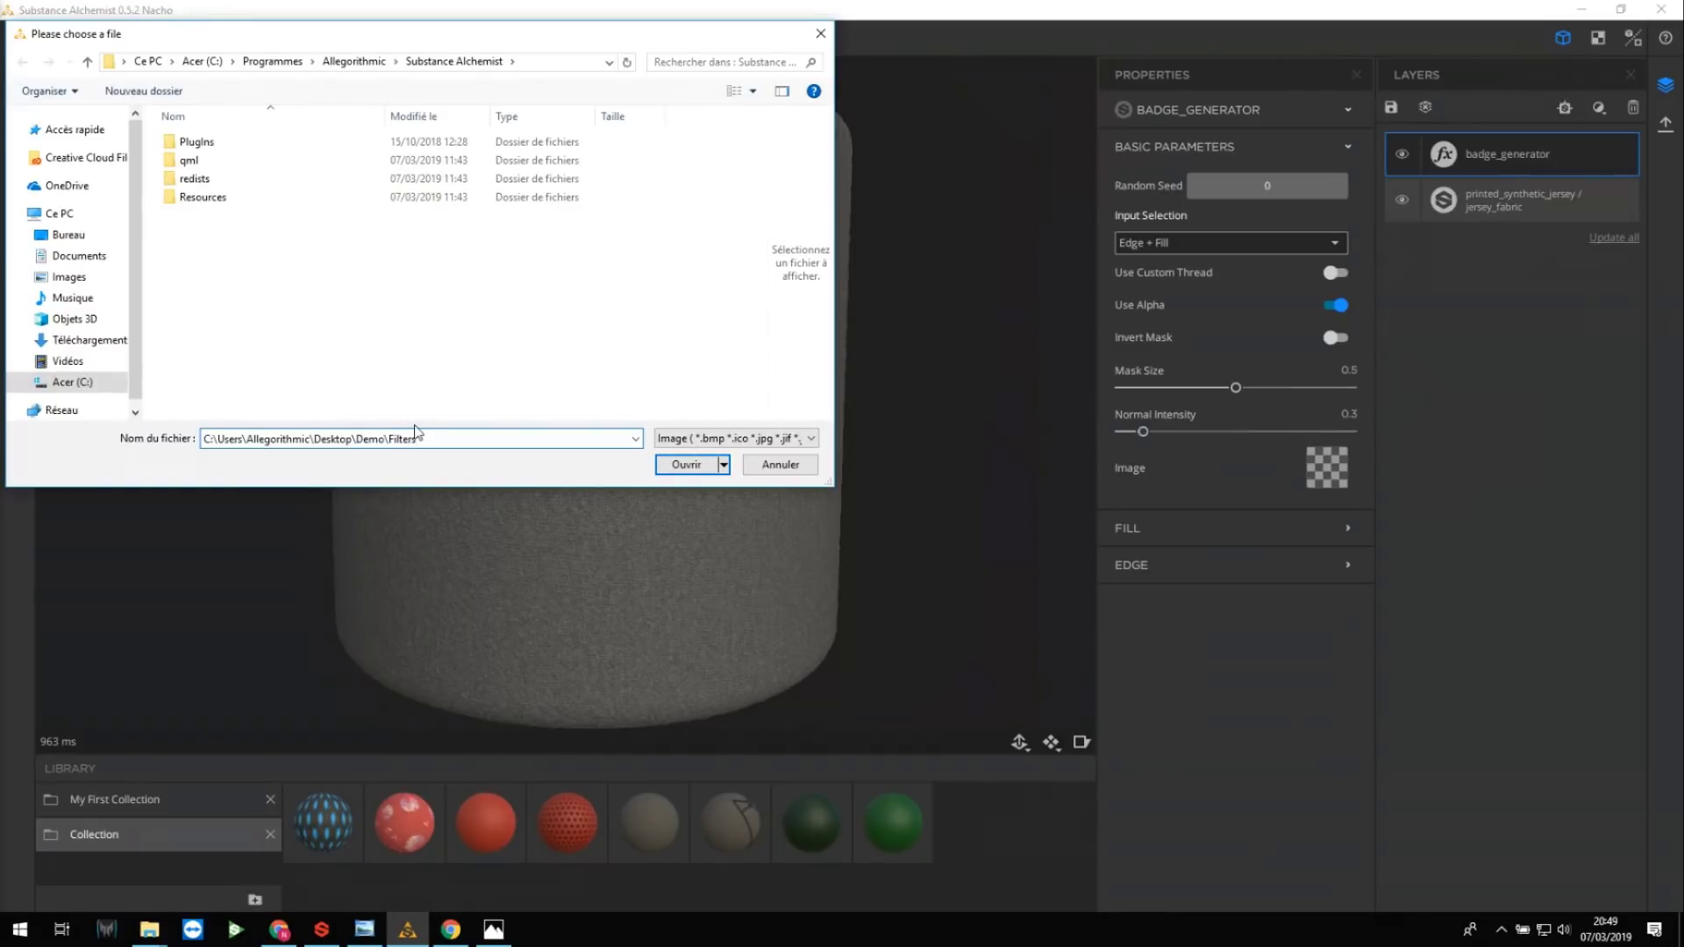
{"action": "key", "text": "Return"}
{"action": "left_click", "coordinate": [266, 217]}
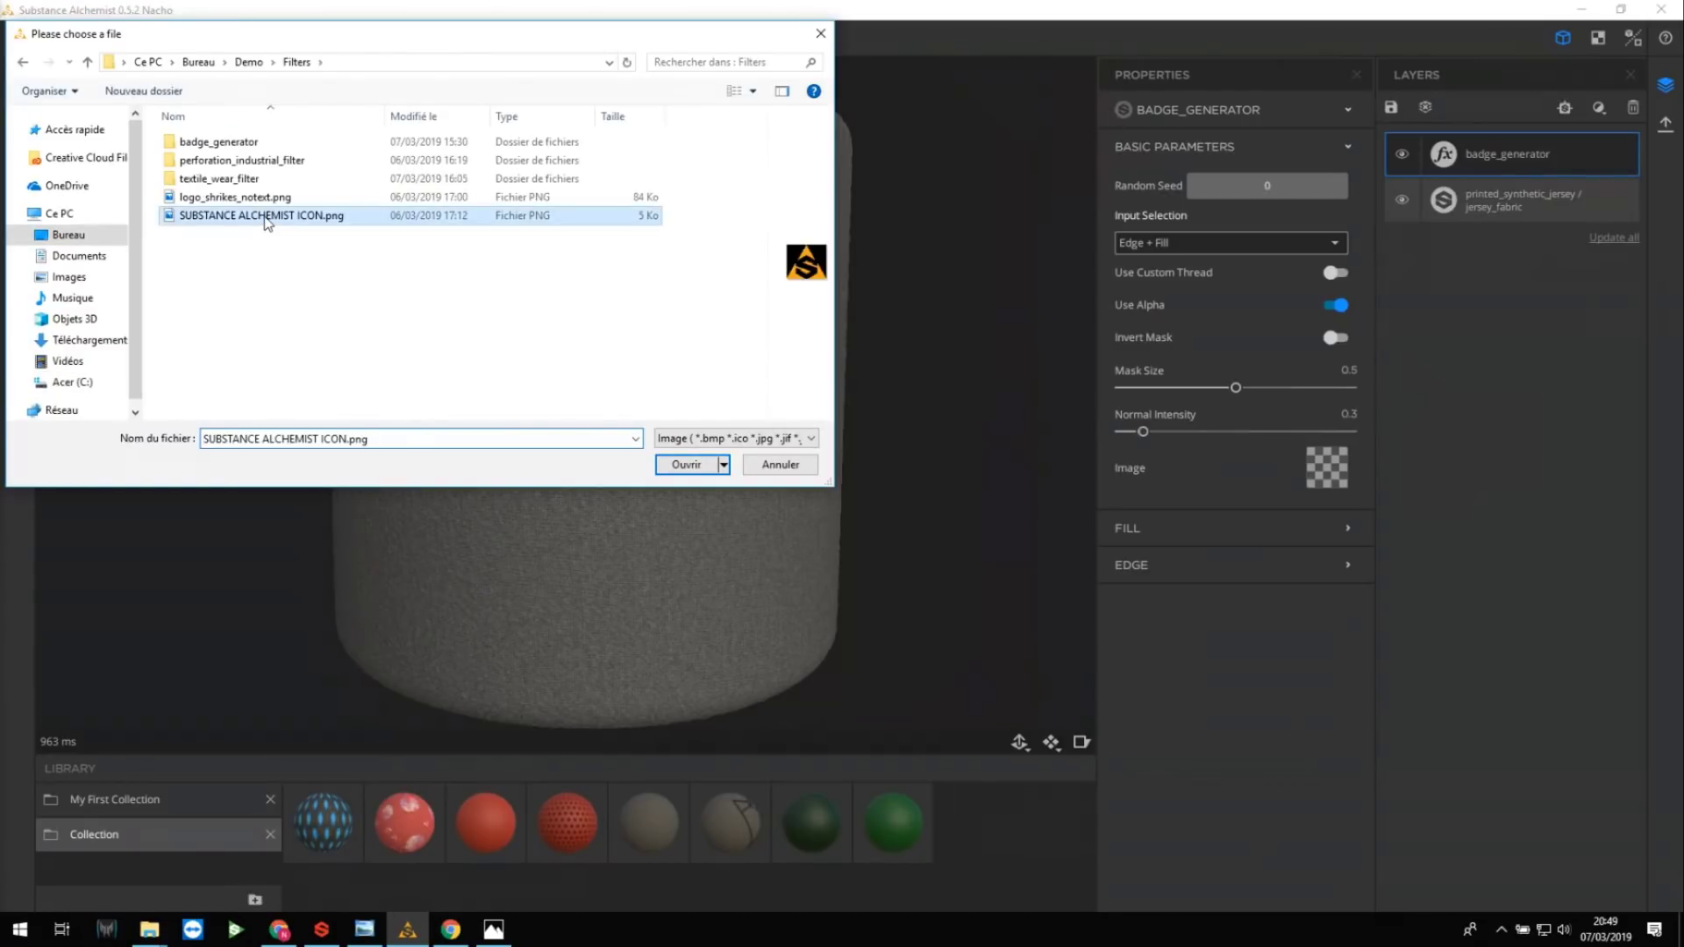
{"action": "double_click", "coordinate": [266, 216]}
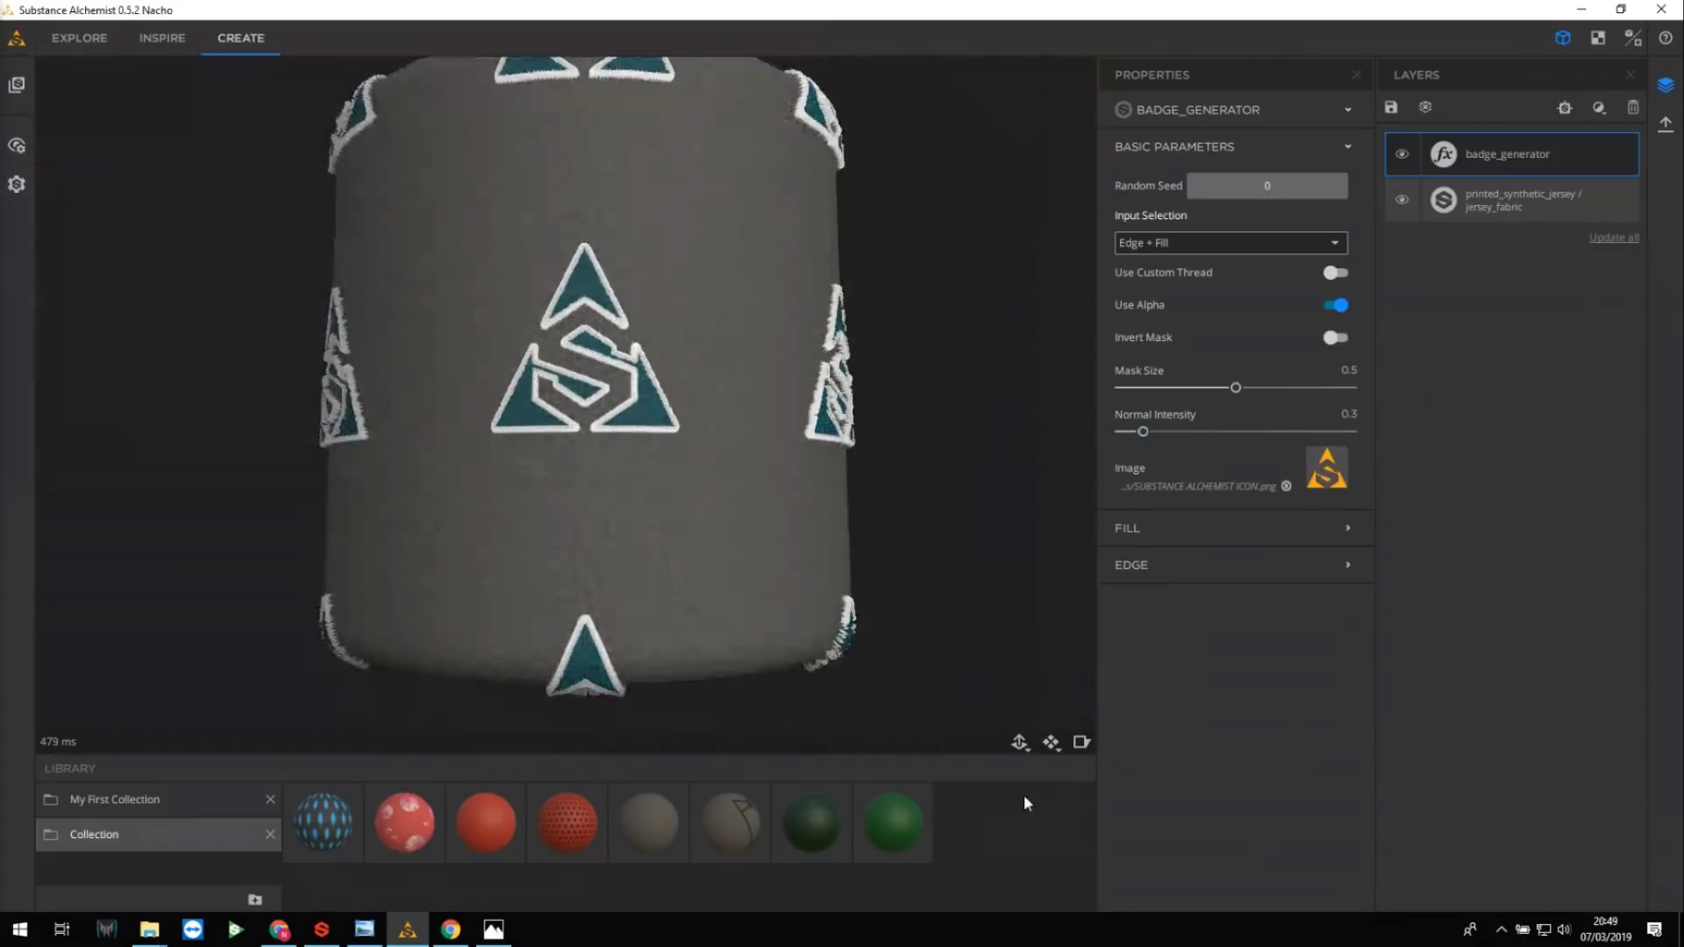
Reduce the material's tiling on the preview cylinder so a single large badge faces the camera.
{"action": "left_click", "coordinate": [1049, 744]}
{"action": "left_click_drag", "start_coordinate": [824, 671], "coordinate": [774, 679]}
{"action": "left_click", "coordinate": [1019, 742]}
{"action": "left_click", "coordinate": [752, 383]}
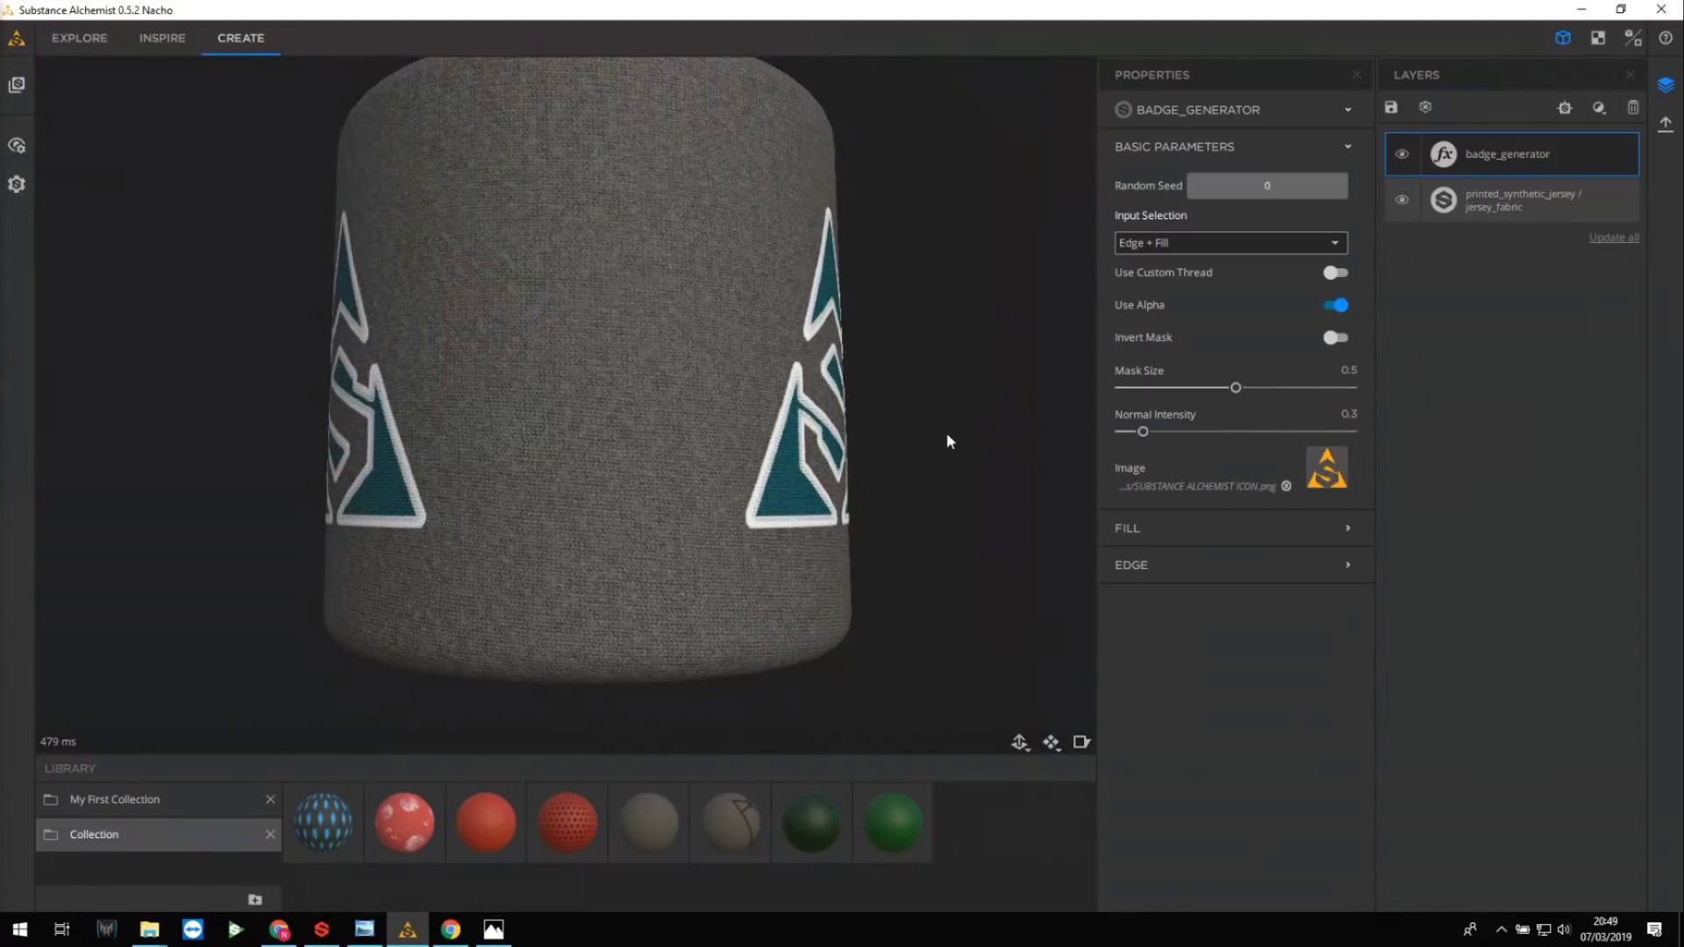
{"action": "left_click_drag", "start_coordinate": [946, 433], "coordinate": [792, 434]}
{"action": "scroll", "coordinate": [681, 414], "scroll_direction": "down", "scroll_amount": 3}
{"action": "scroll", "coordinate": [680, 414], "scroll_direction": "up", "scroll_amount": 3}
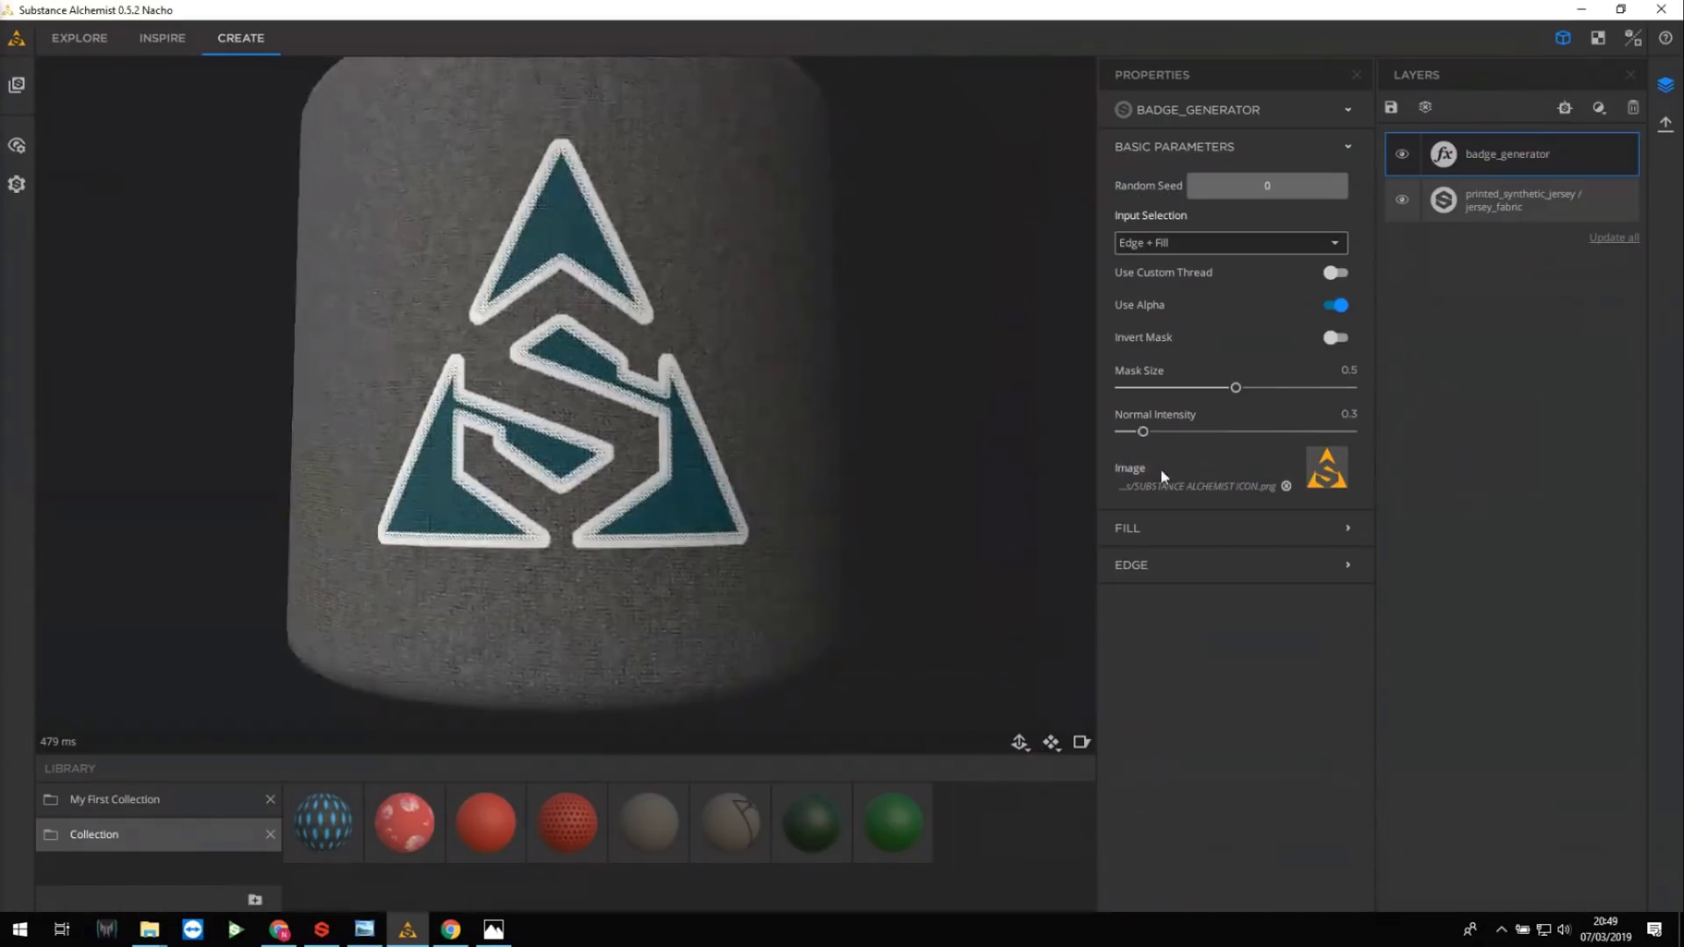
{"action": "scroll", "coordinate": [635, 454], "scroll_direction": "up", "scroll_amount": 2}
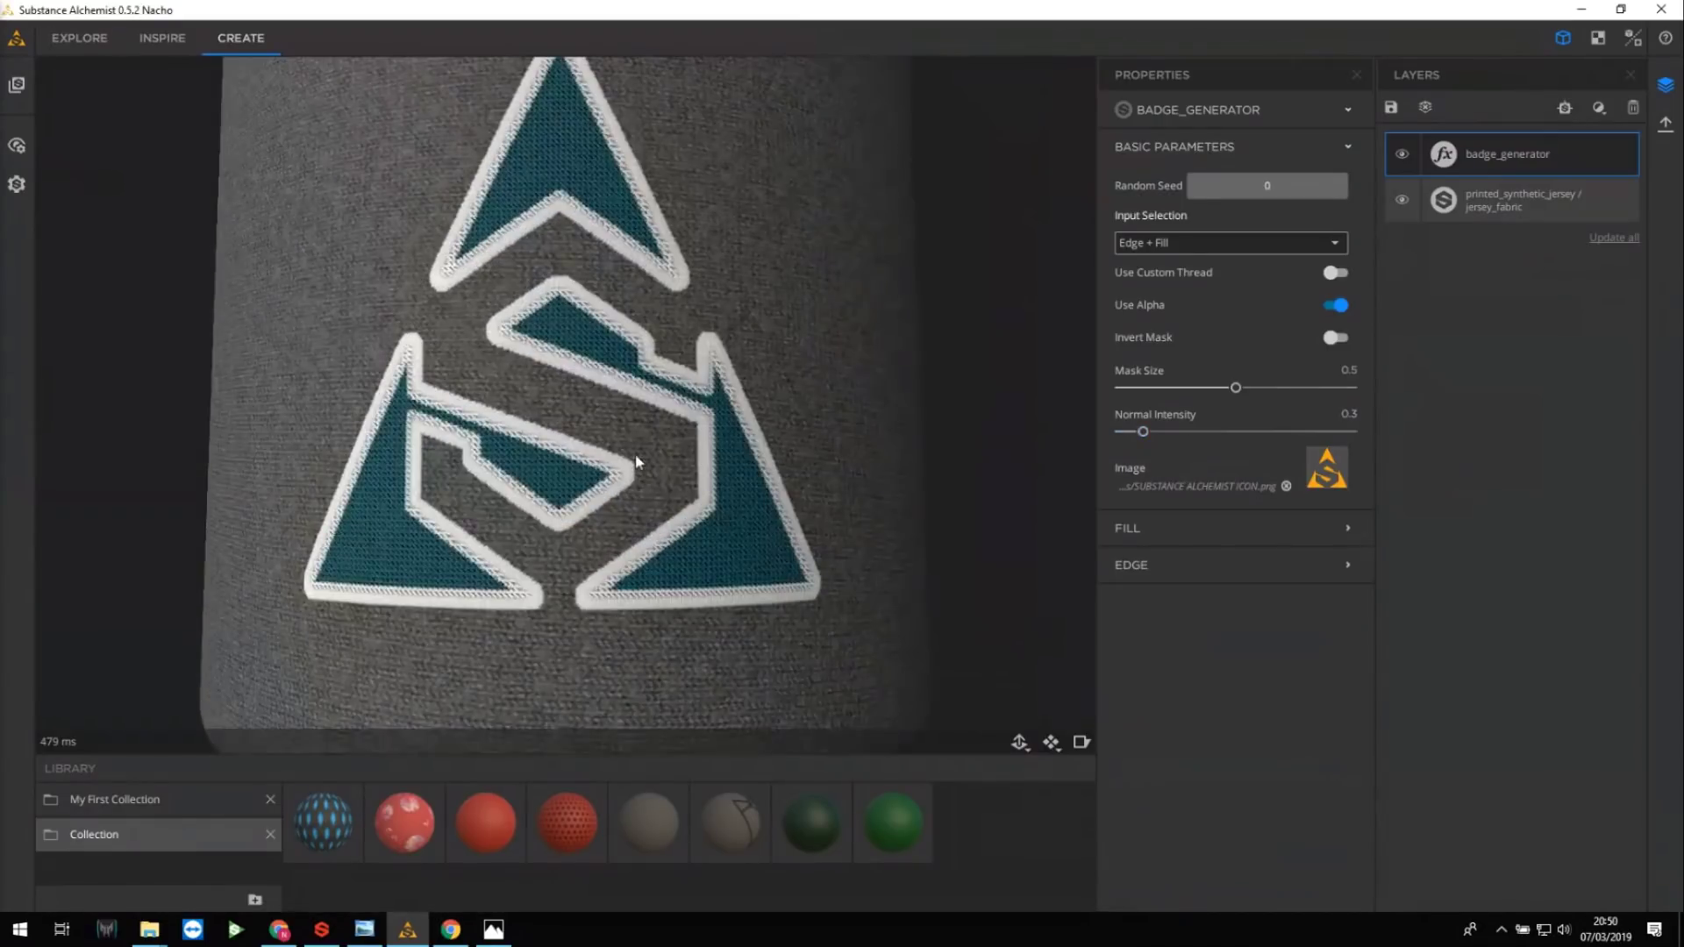
{"action": "scroll", "coordinate": [711, 395], "scroll_direction": "down", "scroll_amount": 3}
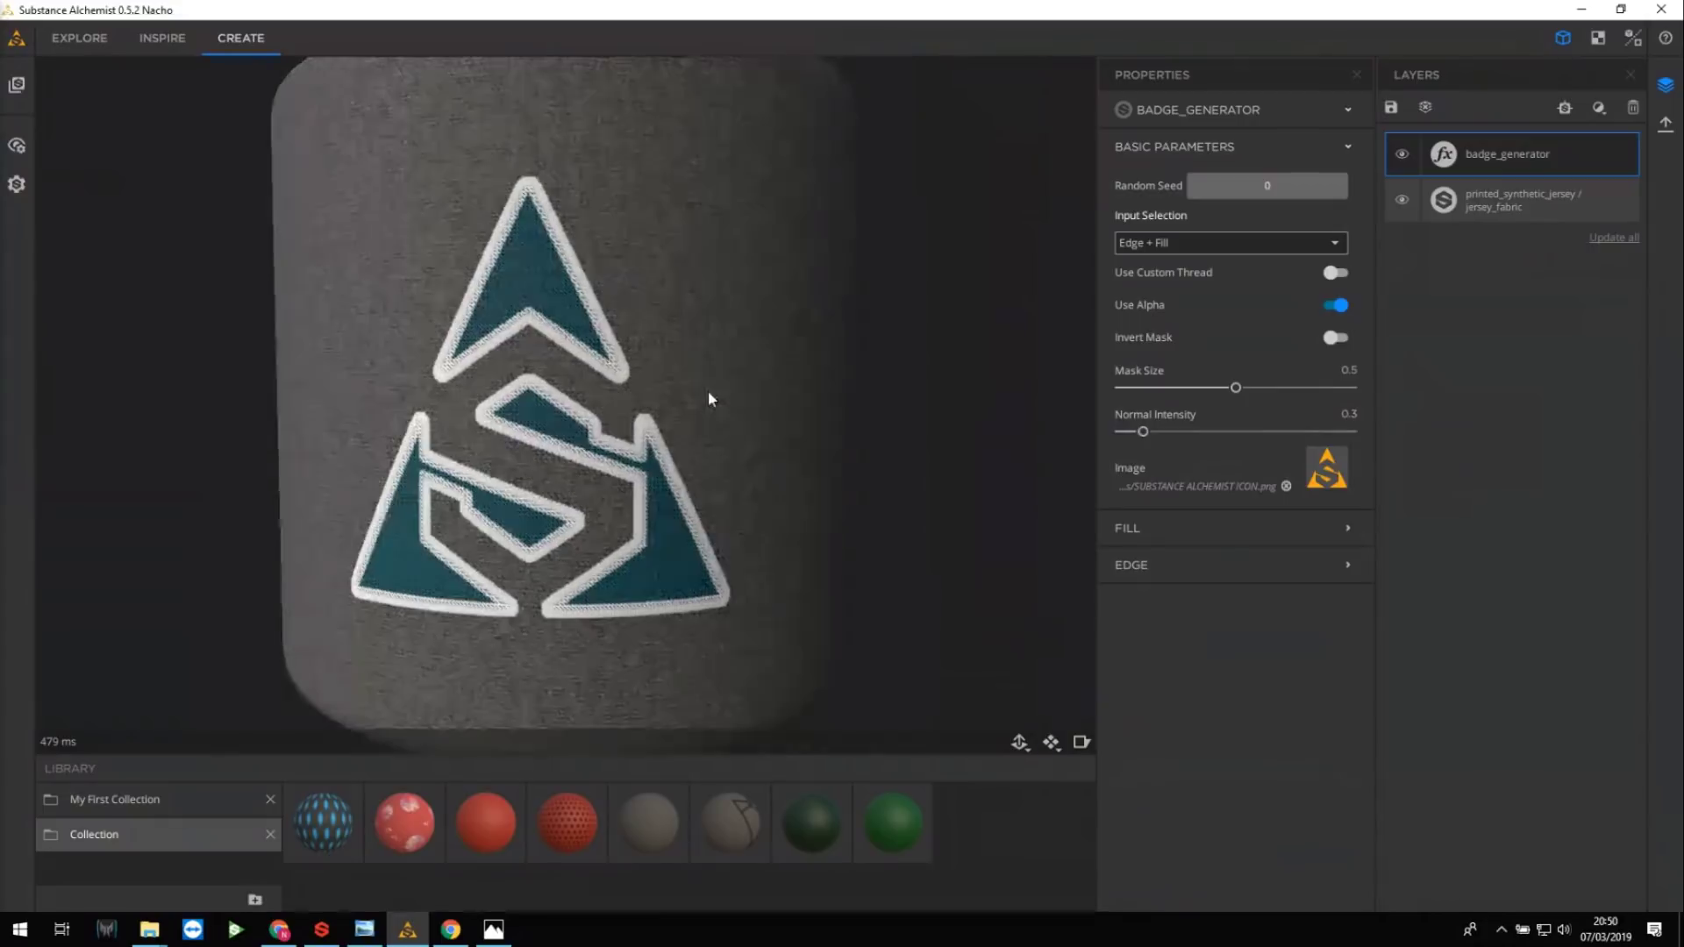
{"action": "left_click_drag", "start_coordinate": [717, 415], "coordinate": [700, 384]}
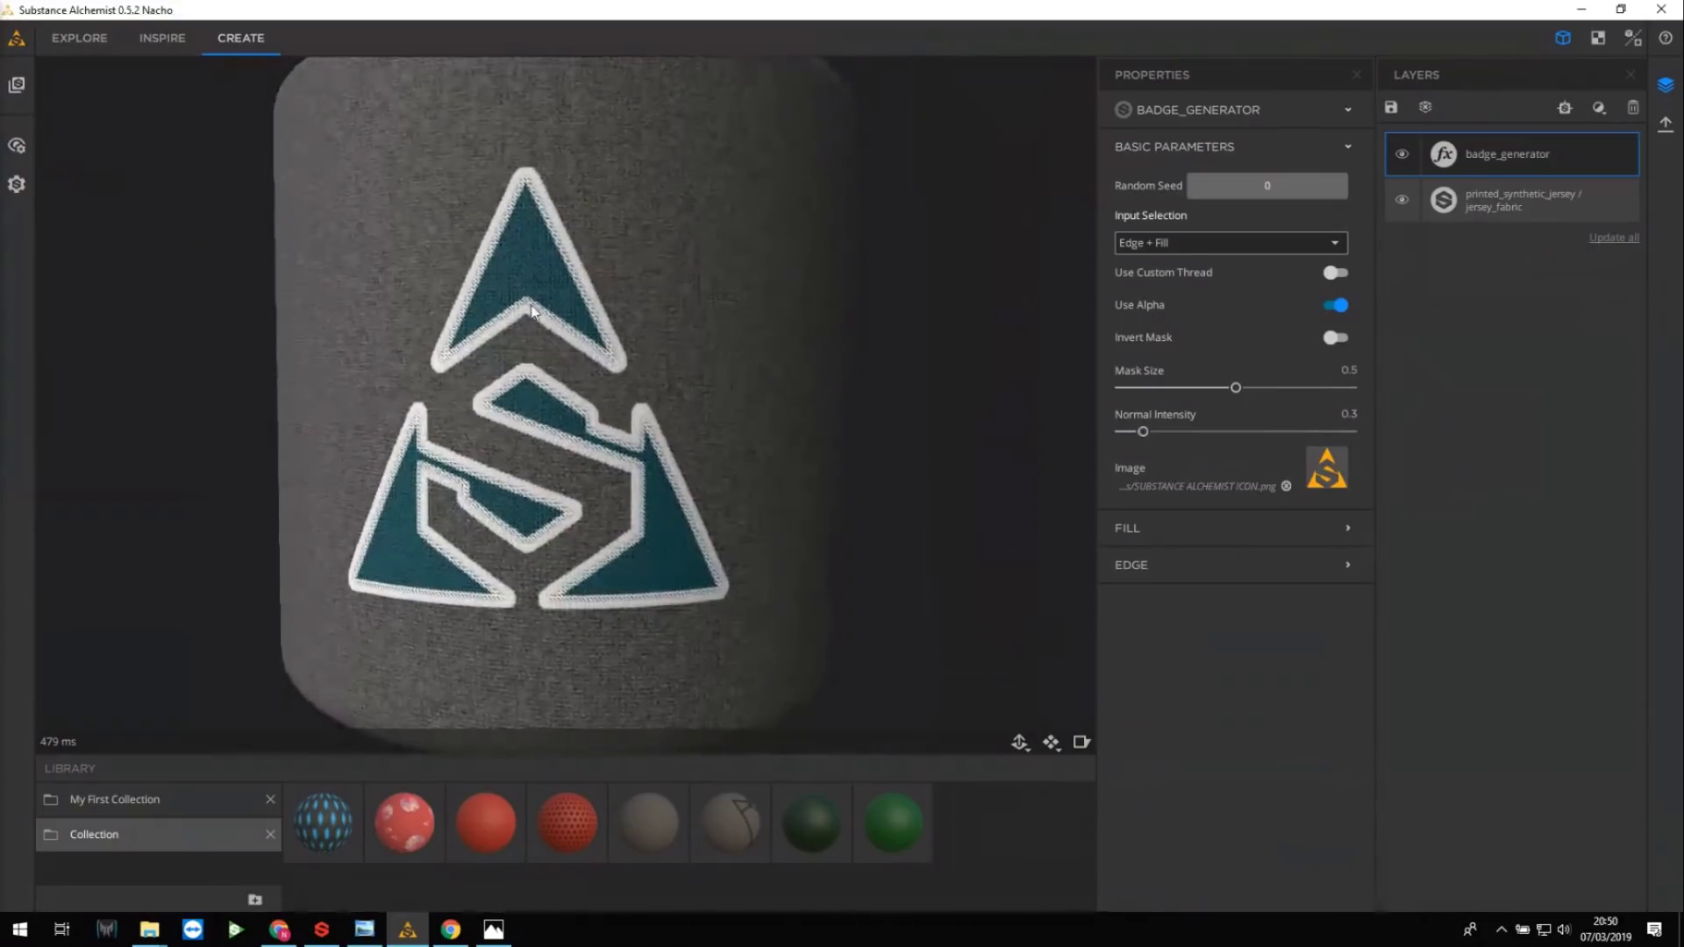
{"action": "left_click_drag", "start_coordinate": [570, 329], "coordinate": [671, 351]}
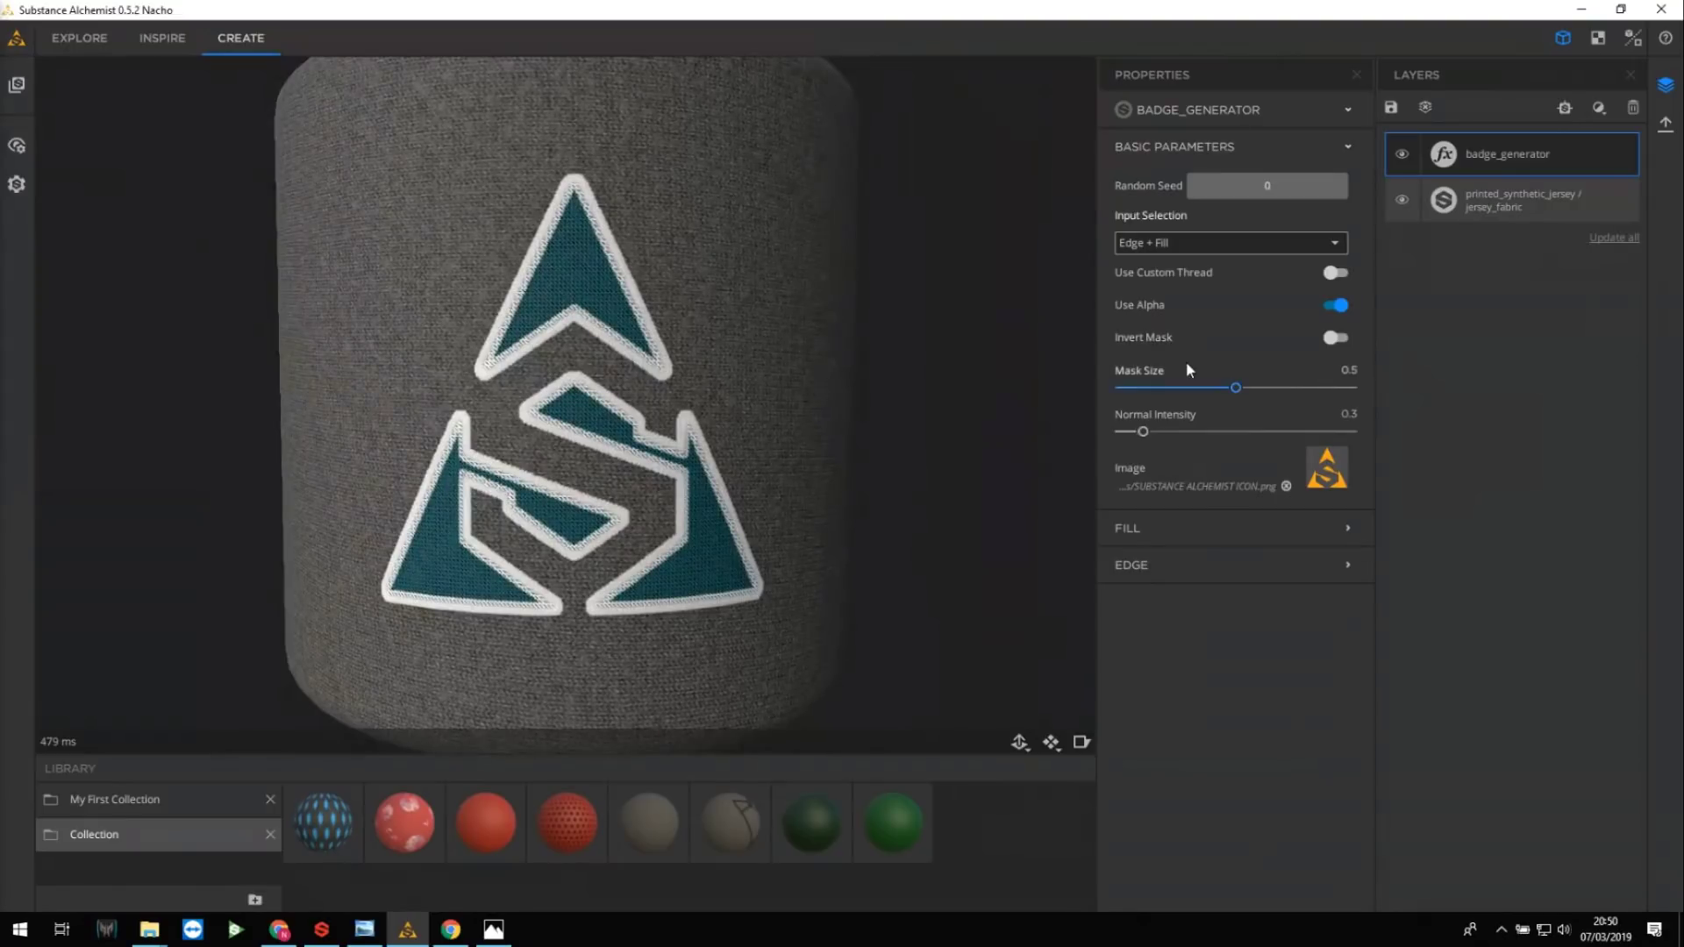
Try the badge with its input selection set to Fill only, and restore Edge + Fill.
{"action": "left_click", "coordinate": [1202, 250]}
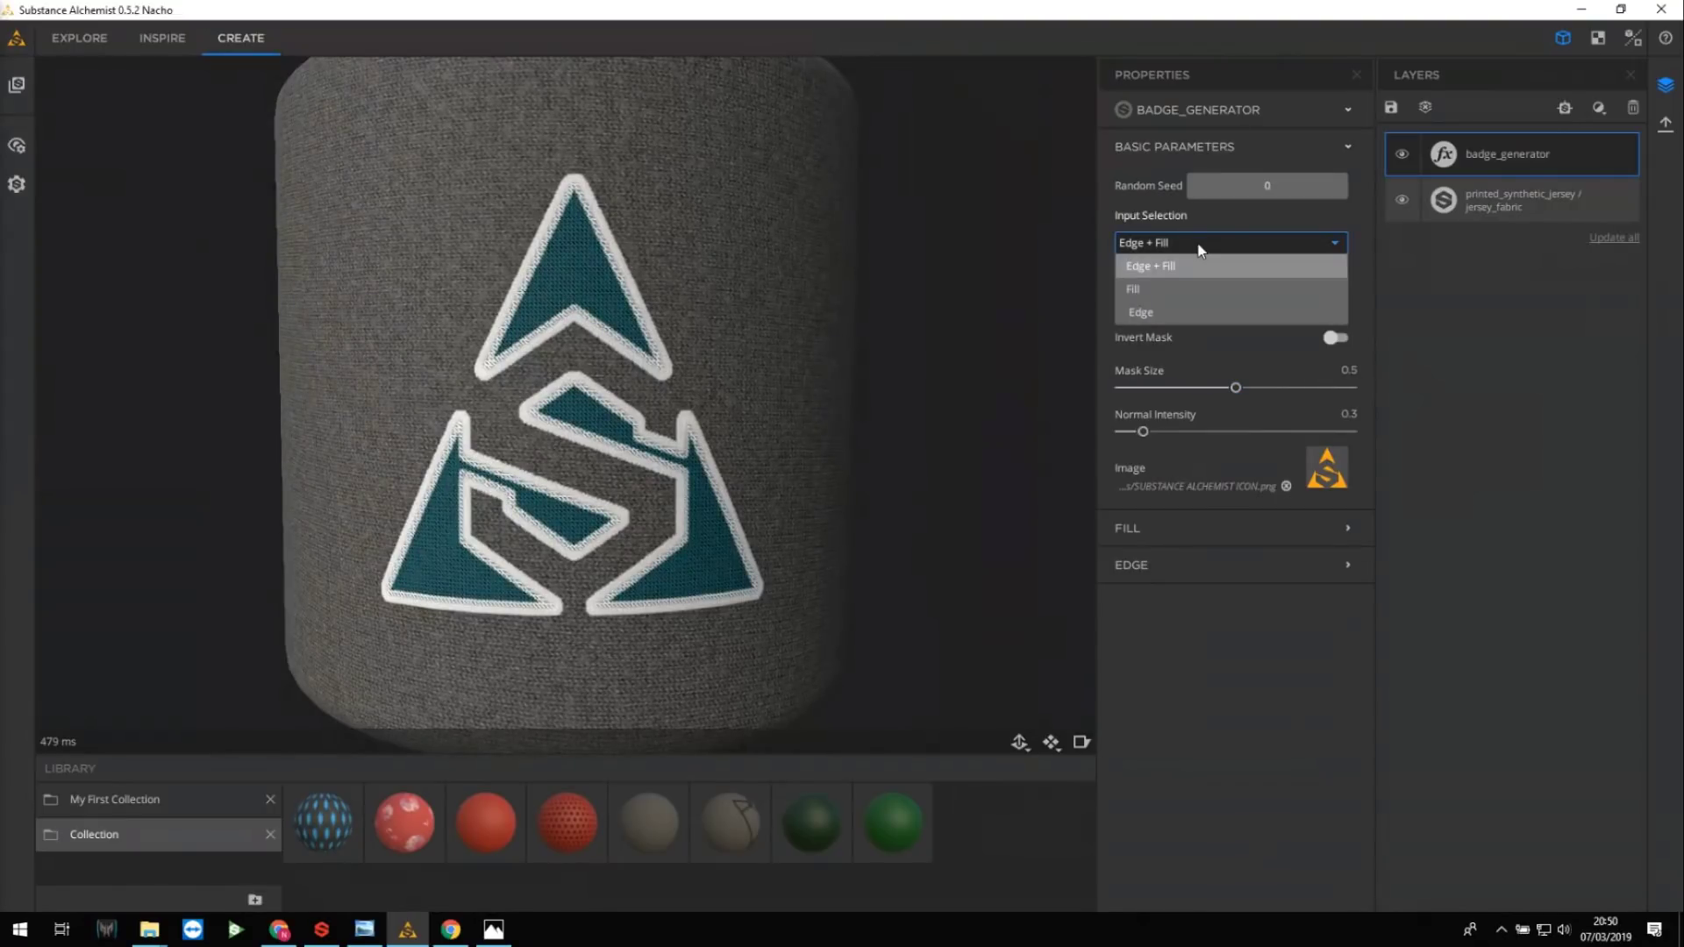
{"action": "left_click", "coordinate": [1189, 288]}
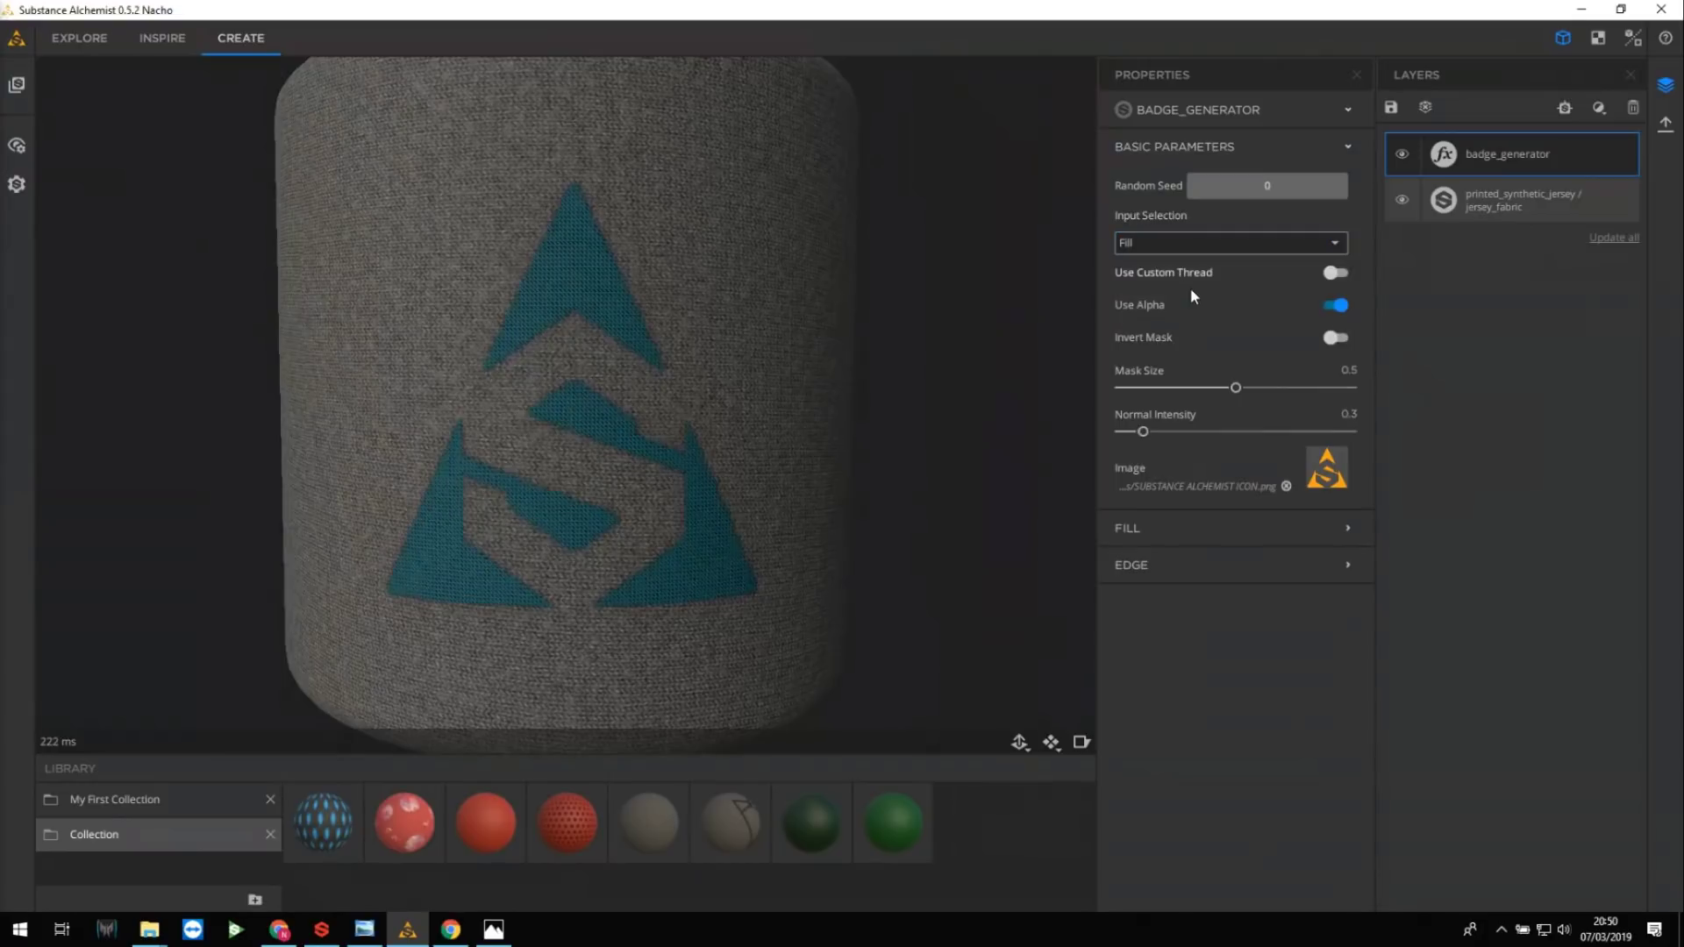
{"action": "left_click_drag", "start_coordinate": [693, 428], "coordinate": [688, 376]}
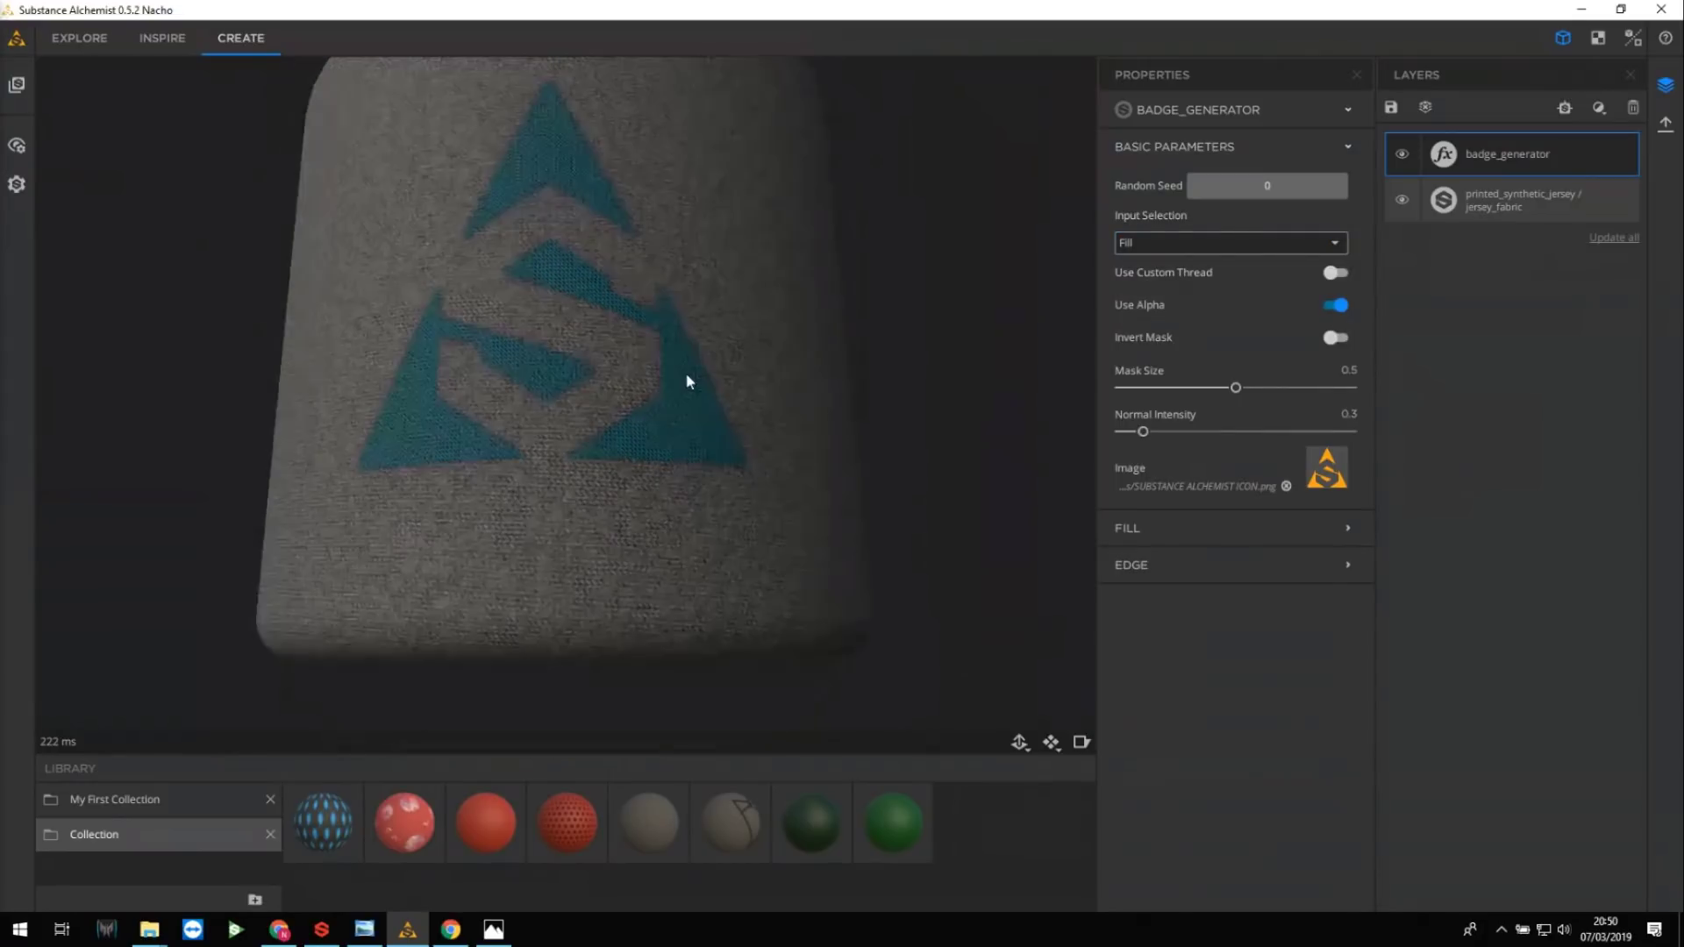
{"action": "left_click", "coordinate": [1200, 247]}
{"action": "left_click", "coordinate": [1202, 265]}
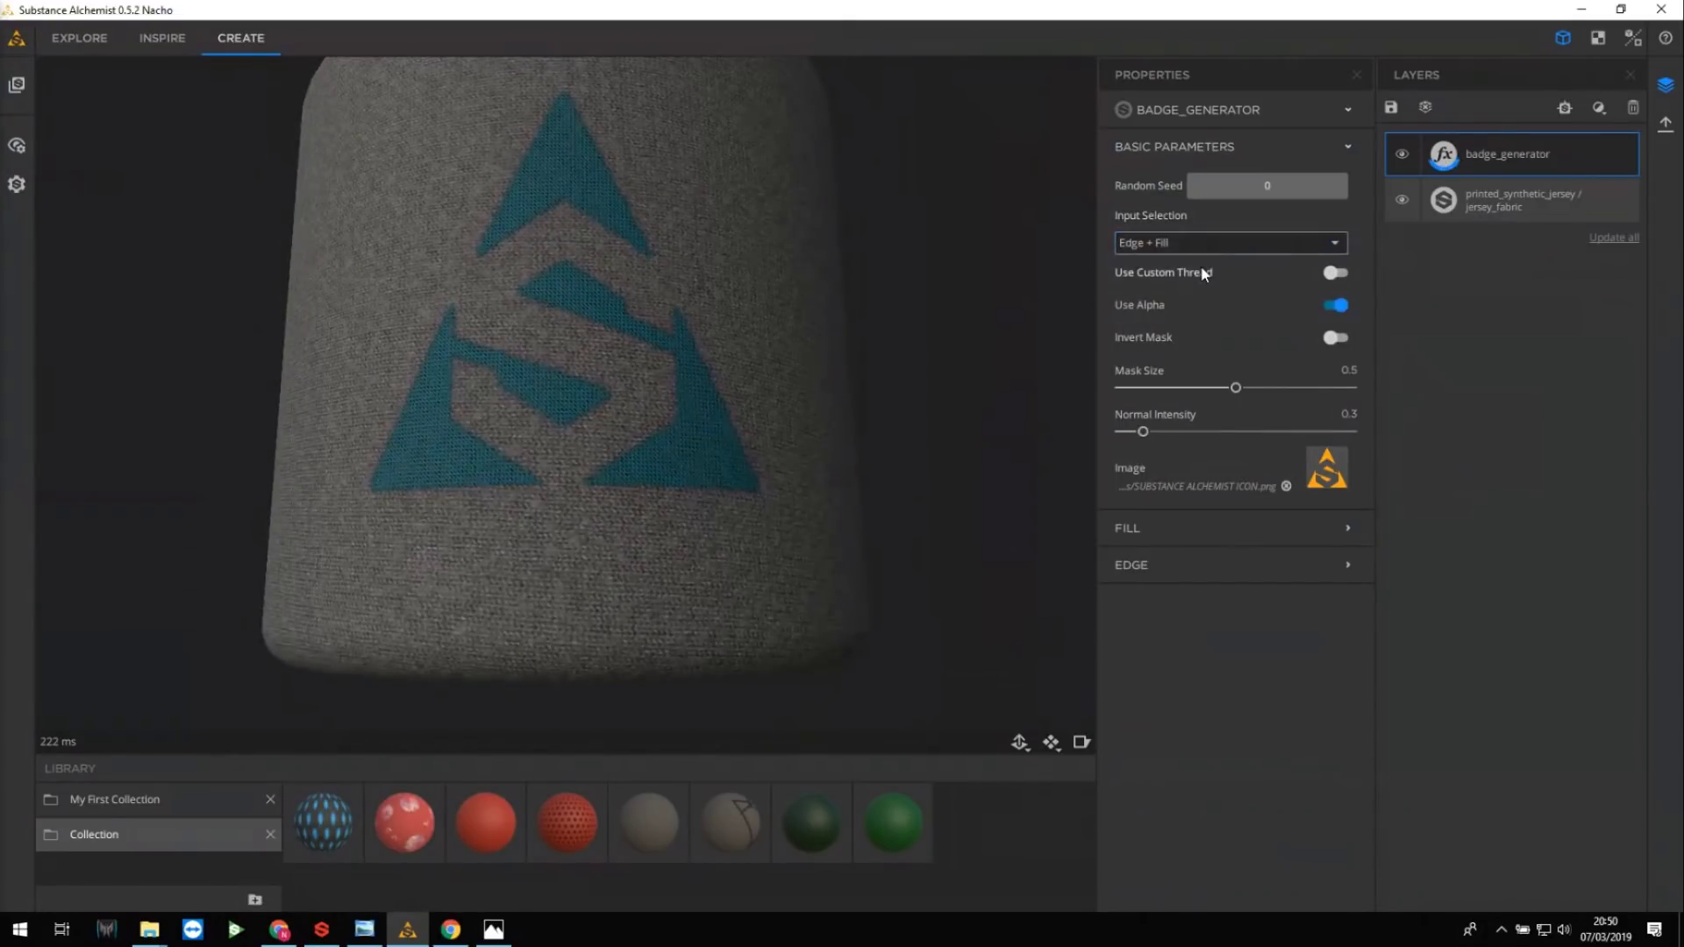
{"action": "left_click_drag", "start_coordinate": [789, 357], "coordinate": [801, 372]}
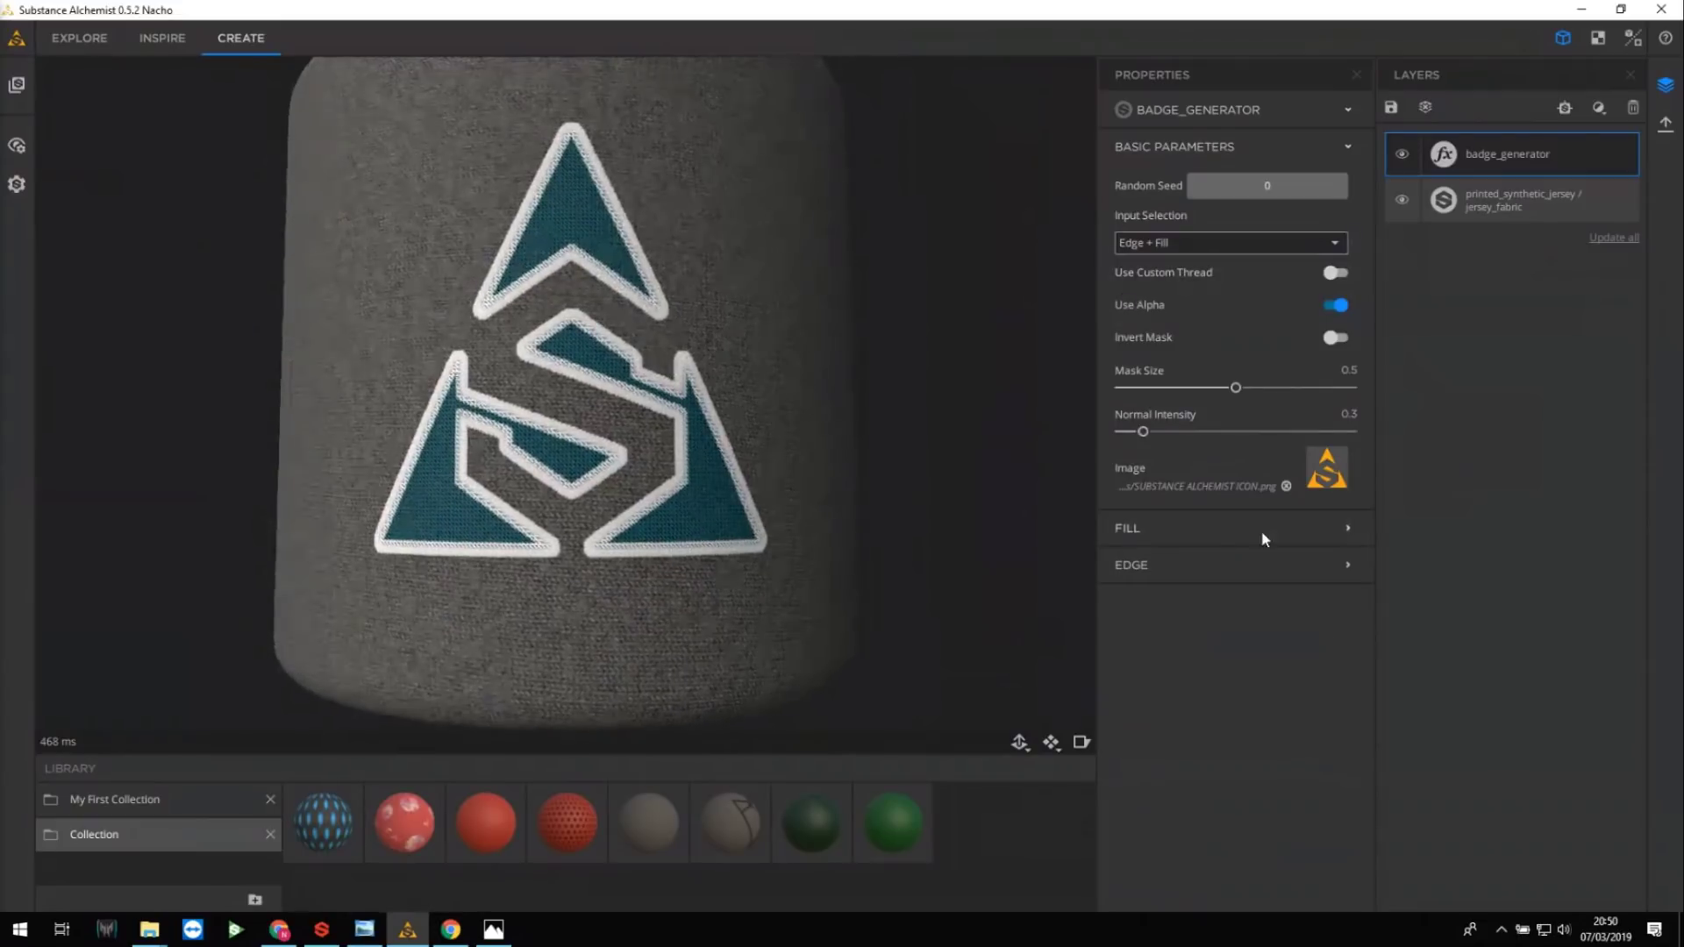
Set the badge's mask size to 0.51 and bring up the fill thread settings.
{"action": "left_click", "coordinate": [1349, 529]}
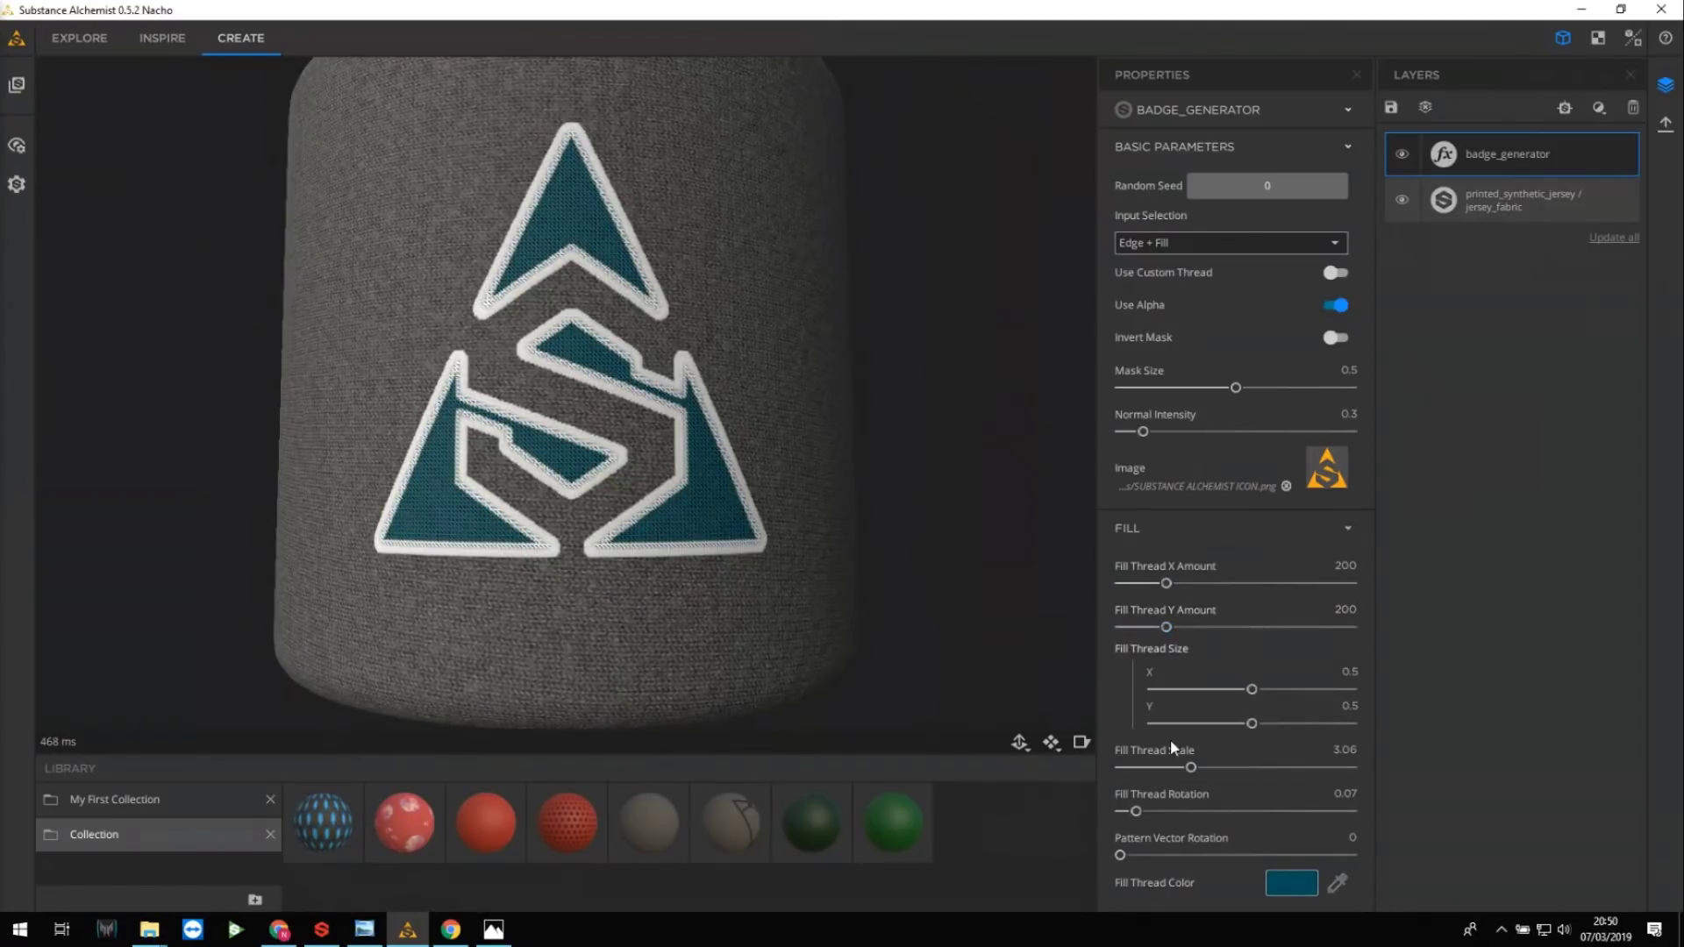
{"action": "mouse_move", "coordinate": [1235, 387]}
{"action": "left_mouse_down"}
{"action": "mouse_move", "coordinate": [1211, 390]}
{"action": "mouse_move", "coordinate": [1241, 392]}
{"action": "left_mouse_up"}
{"action": "left_click_drag", "start_coordinate": [714, 545], "coordinate": [874, 576]}
{"action": "scroll", "coordinate": [1246, 702], "scroll_direction": "down", "scroll_amount": 3}
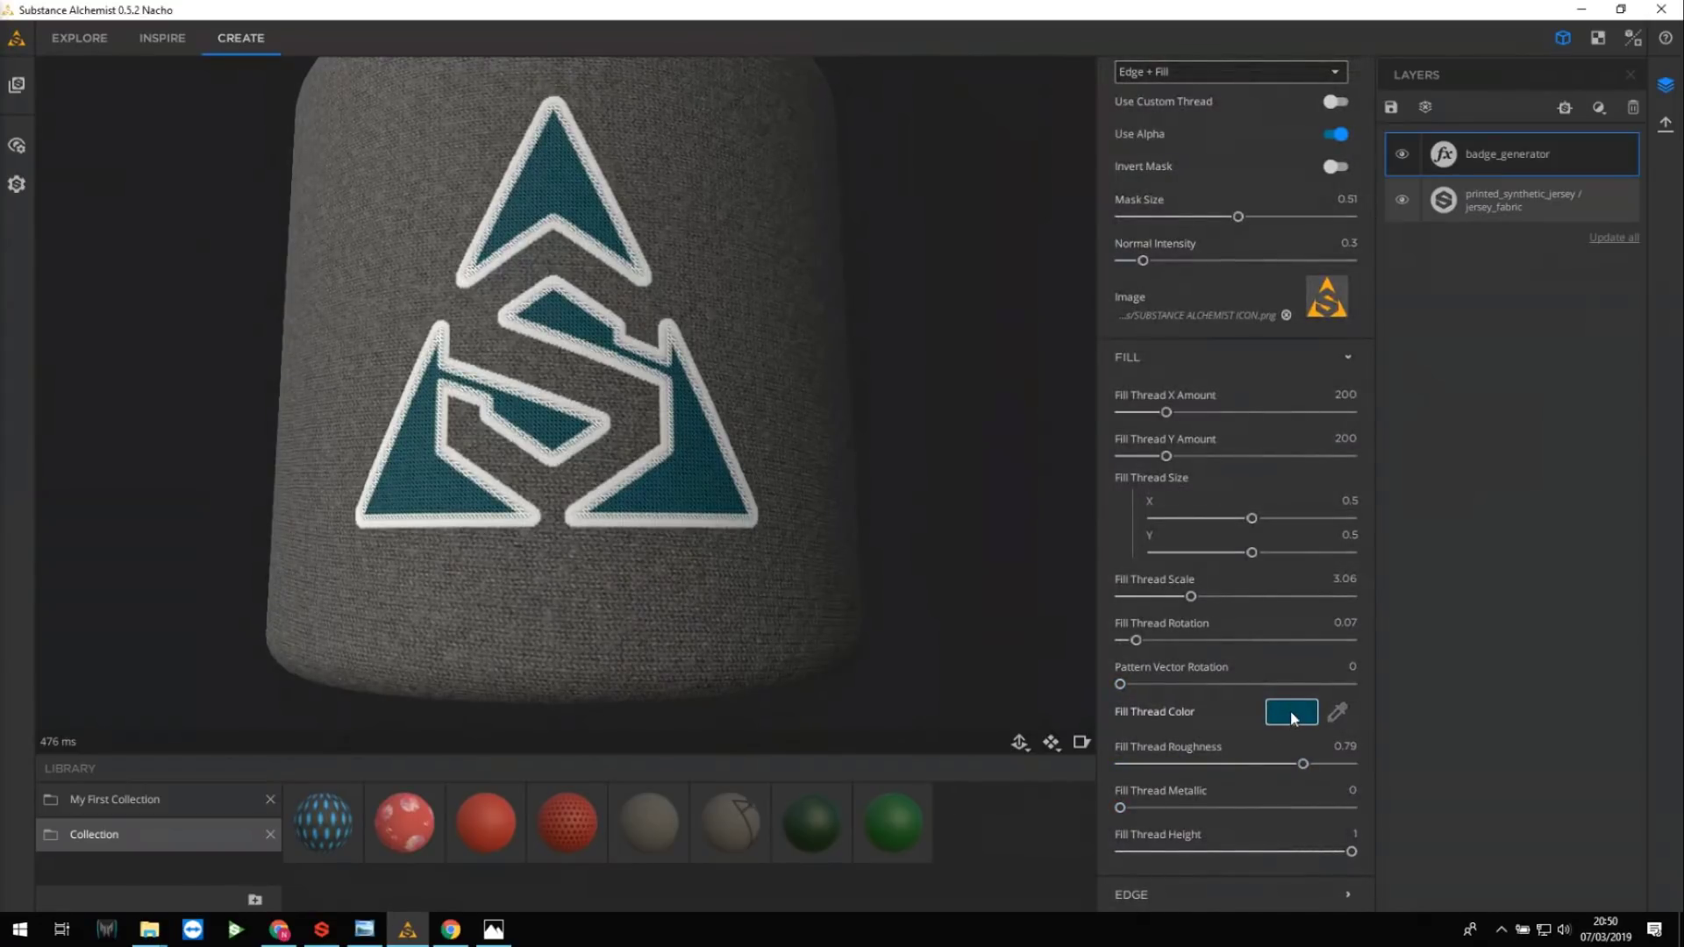
Color the badge's fill thread orange, with roughness 0.53 and metallic 0.52.
{"action": "left_click", "coordinate": [1292, 715]}
{"action": "left_click", "coordinate": [994, 336]}
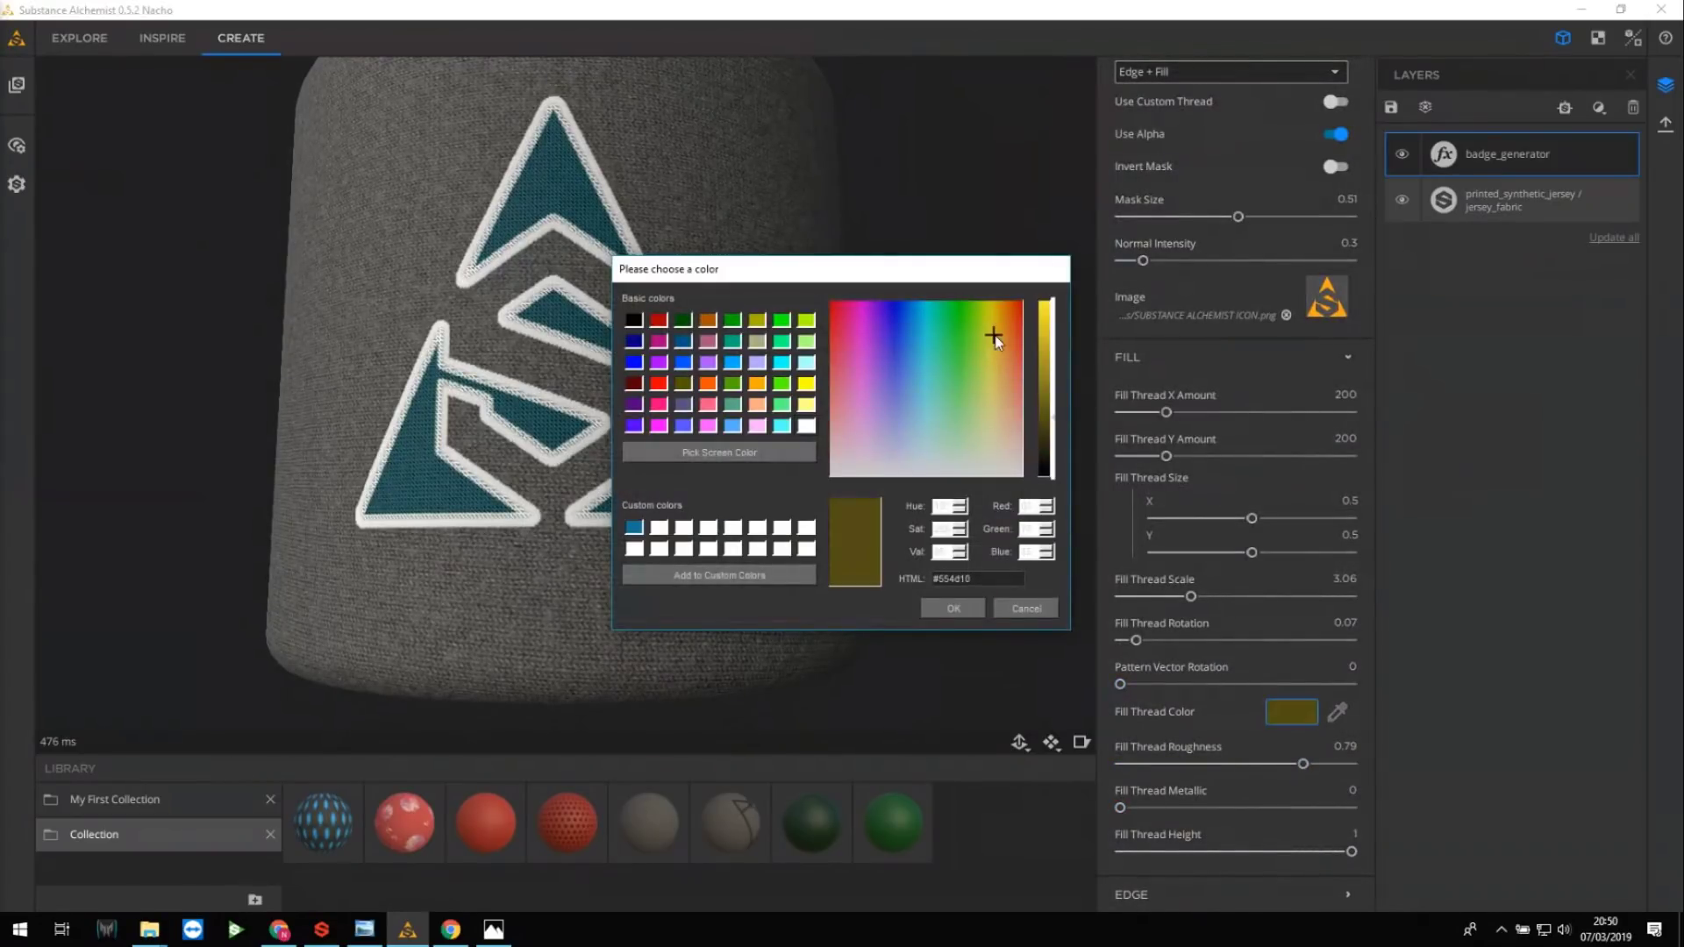
{"action": "left_click_drag", "start_coordinate": [994, 336], "coordinate": [1045, 326]}
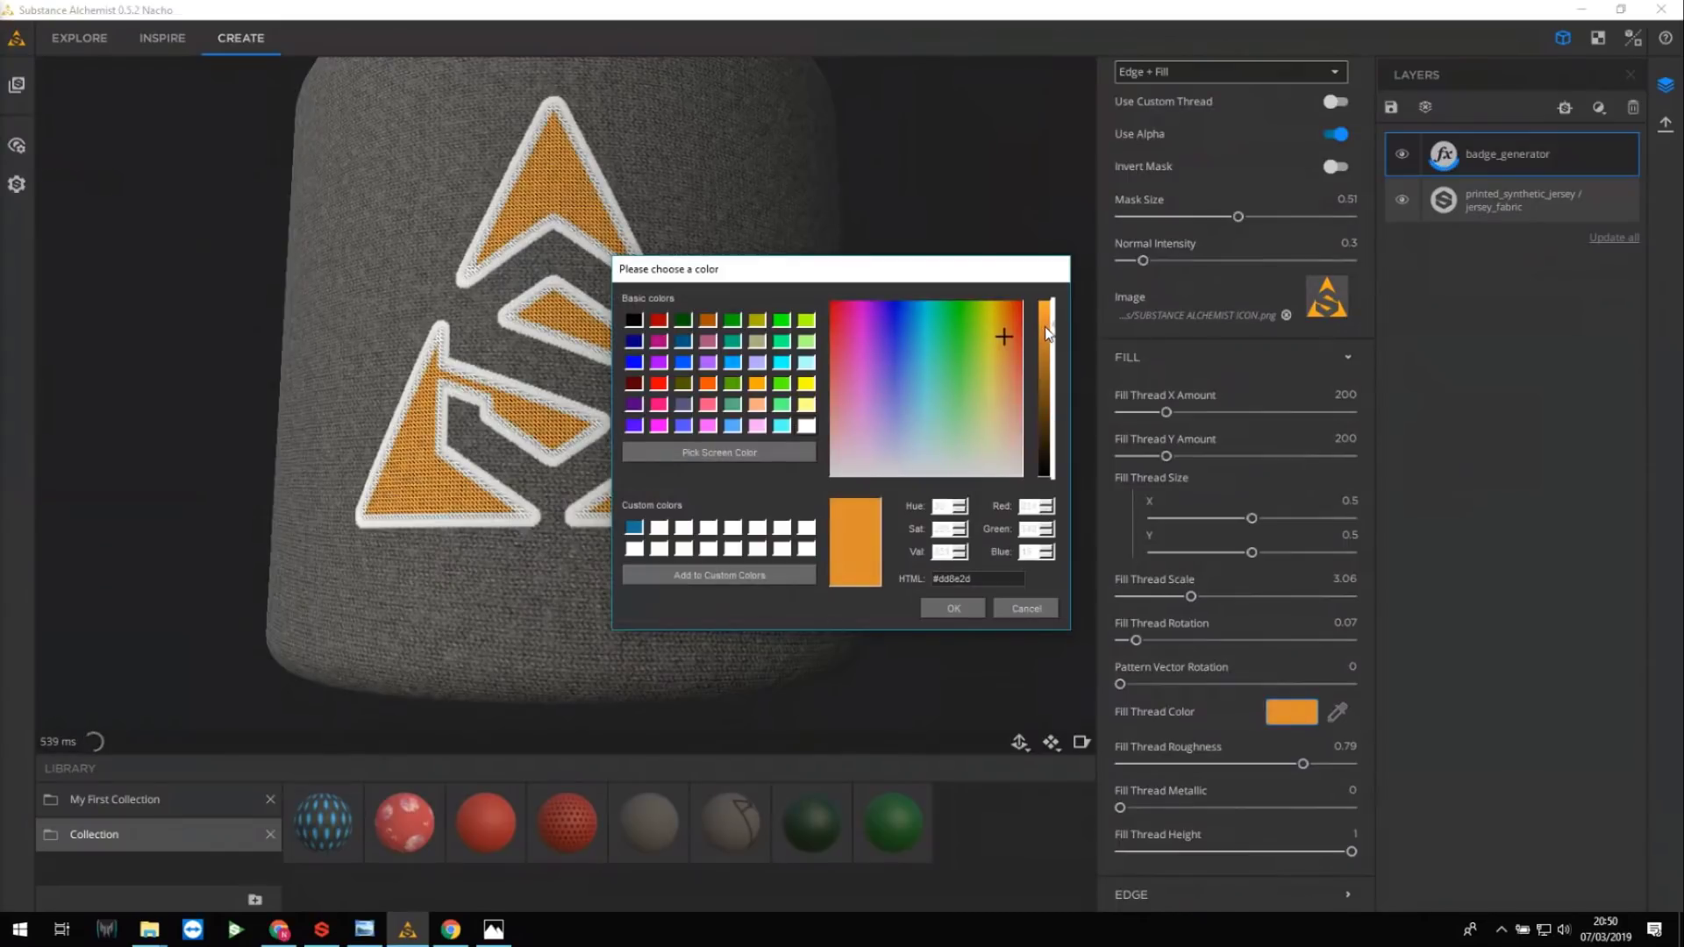
{"action": "left_click", "coordinate": [947, 608]}
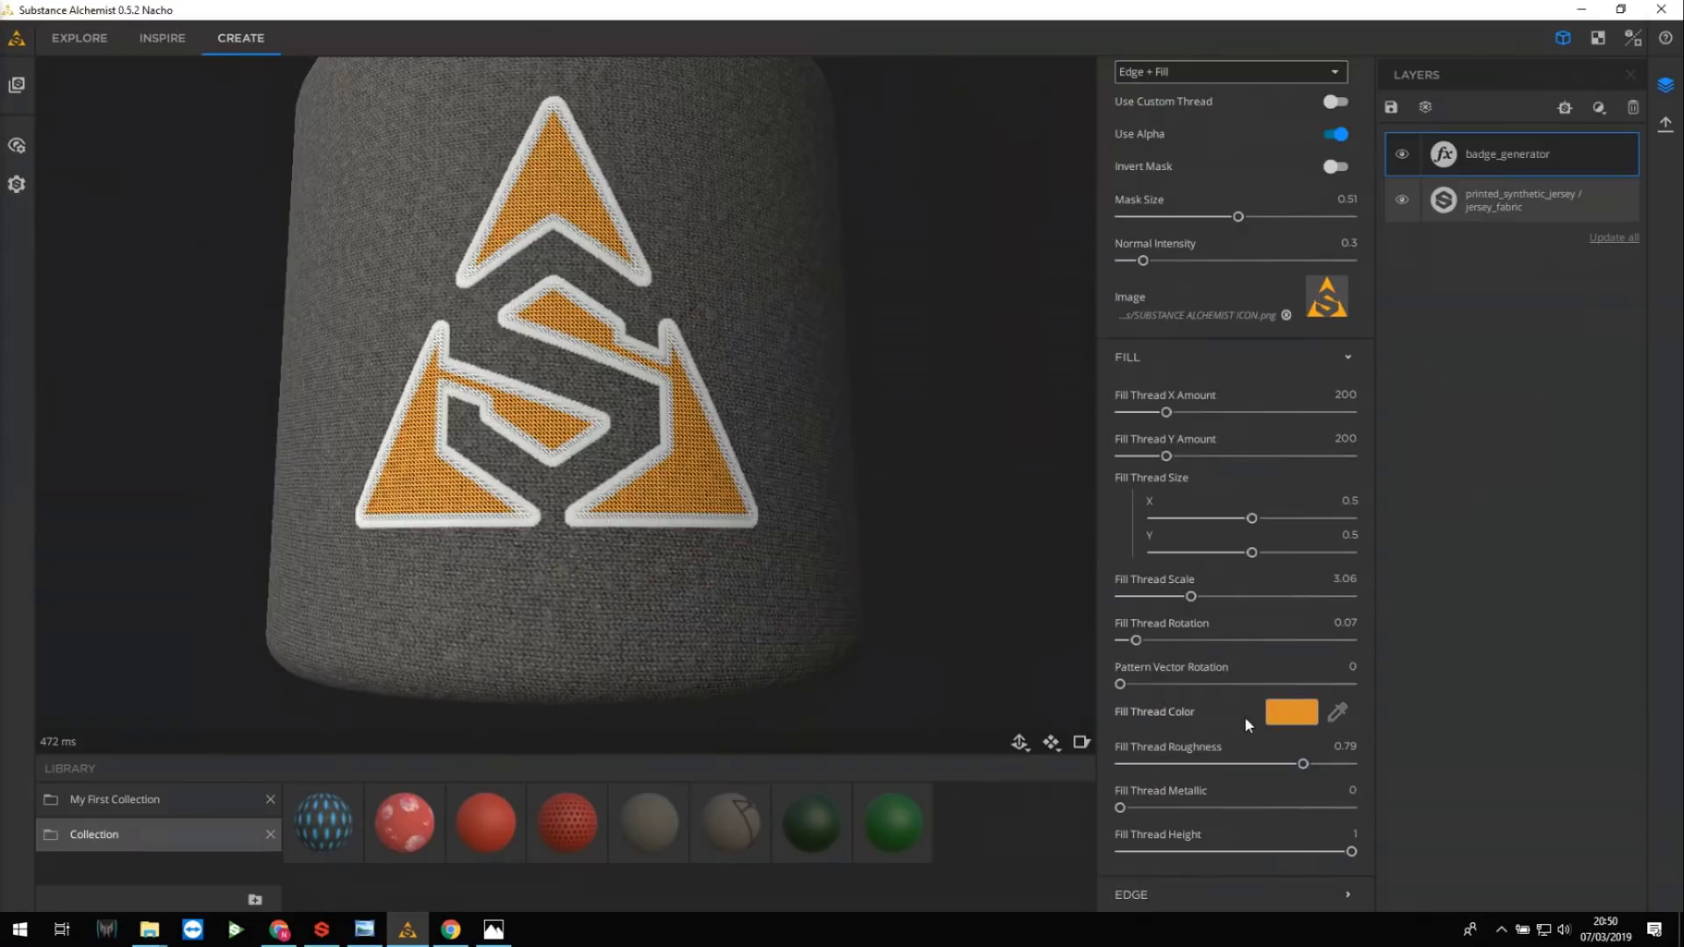
{"action": "left_click_drag", "start_coordinate": [1304, 764], "coordinate": [1245, 807]}
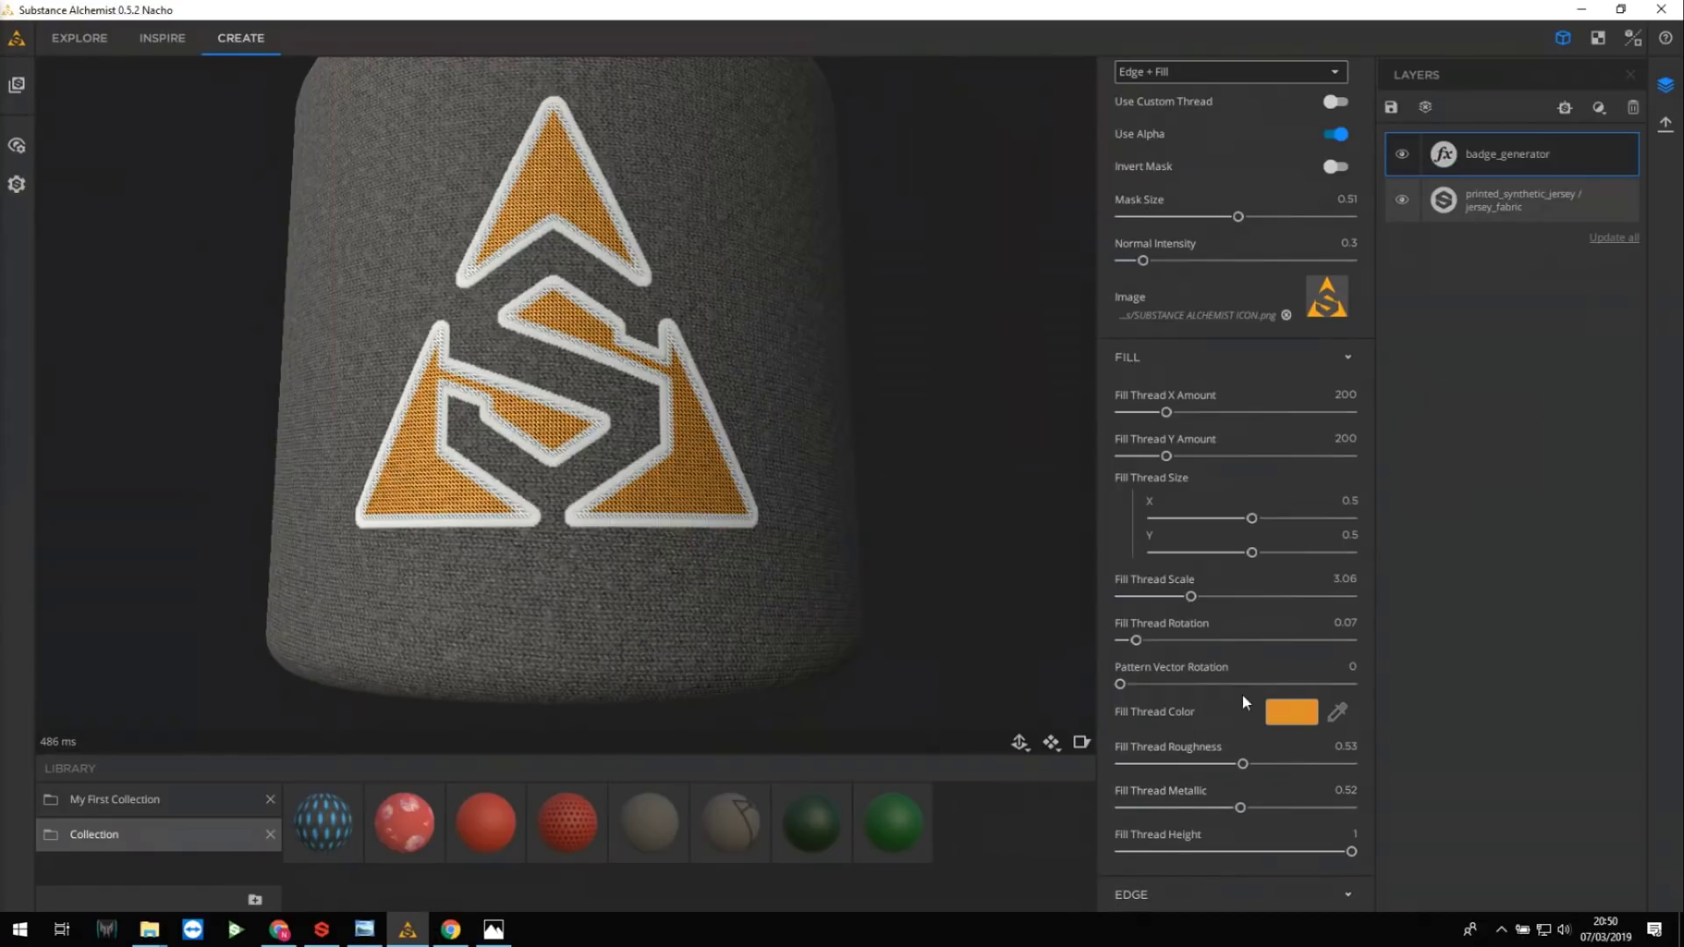
Set the badge's edge thread color to dark grey #313131 and its roughness to 0.29.
{"action": "left_click", "coordinate": [1309, 358]}
{"action": "left_click", "coordinate": [1300, 394]}
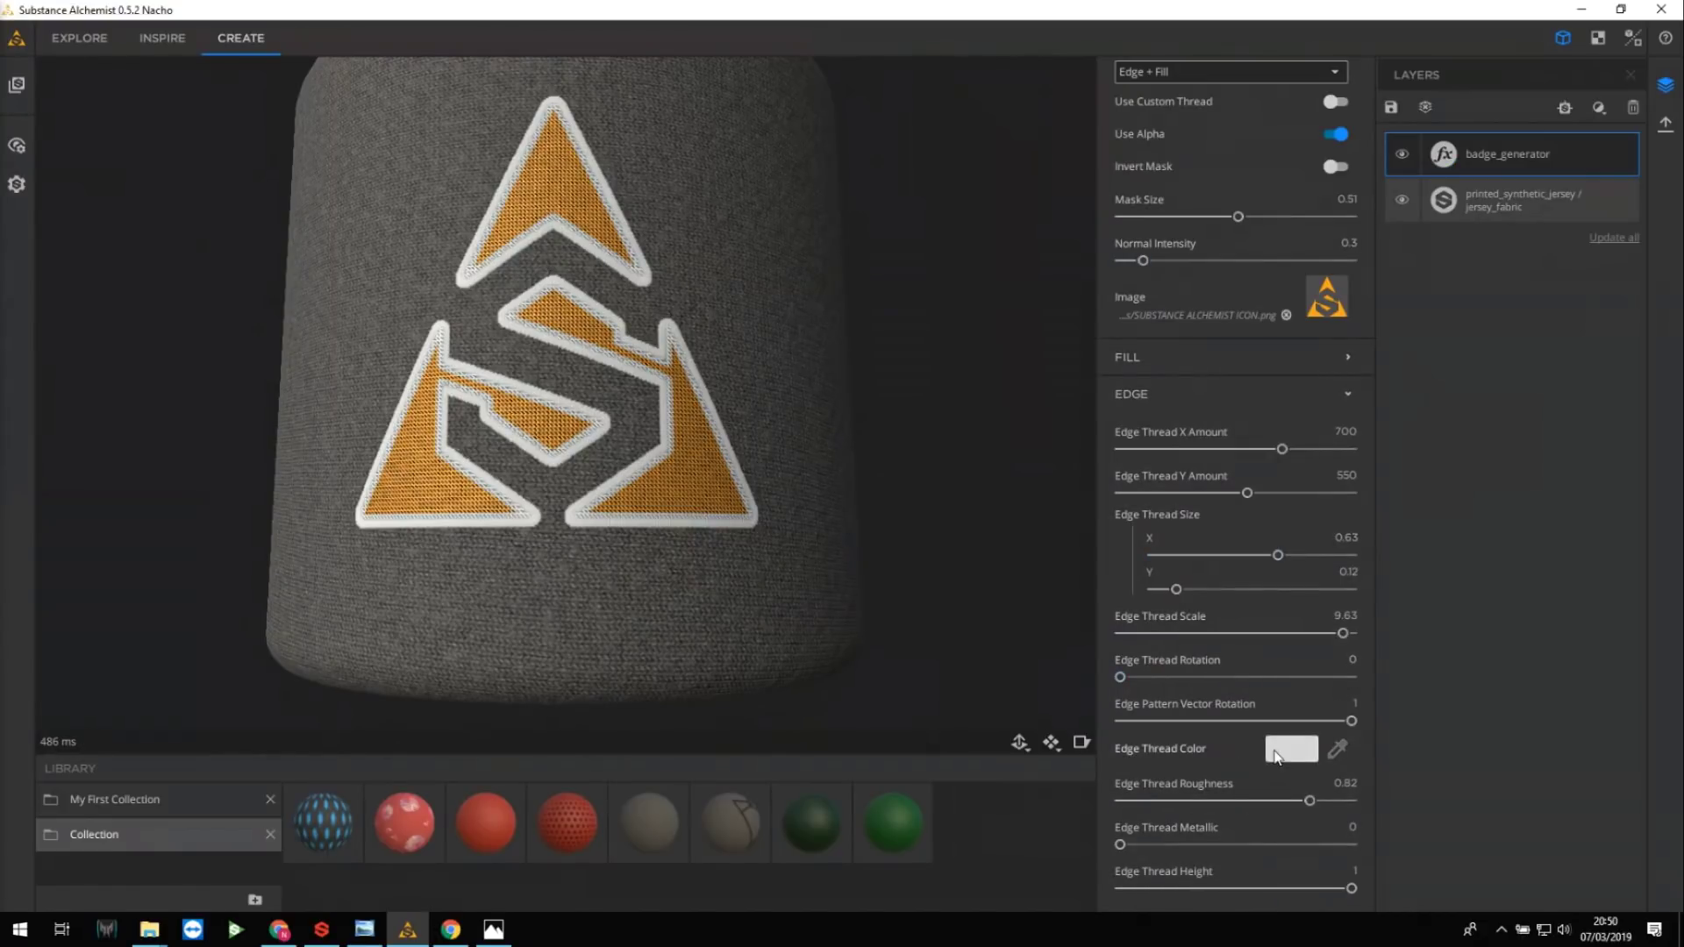
{"action": "left_click", "coordinate": [1292, 749]}
{"action": "left_click", "coordinate": [1051, 446]}
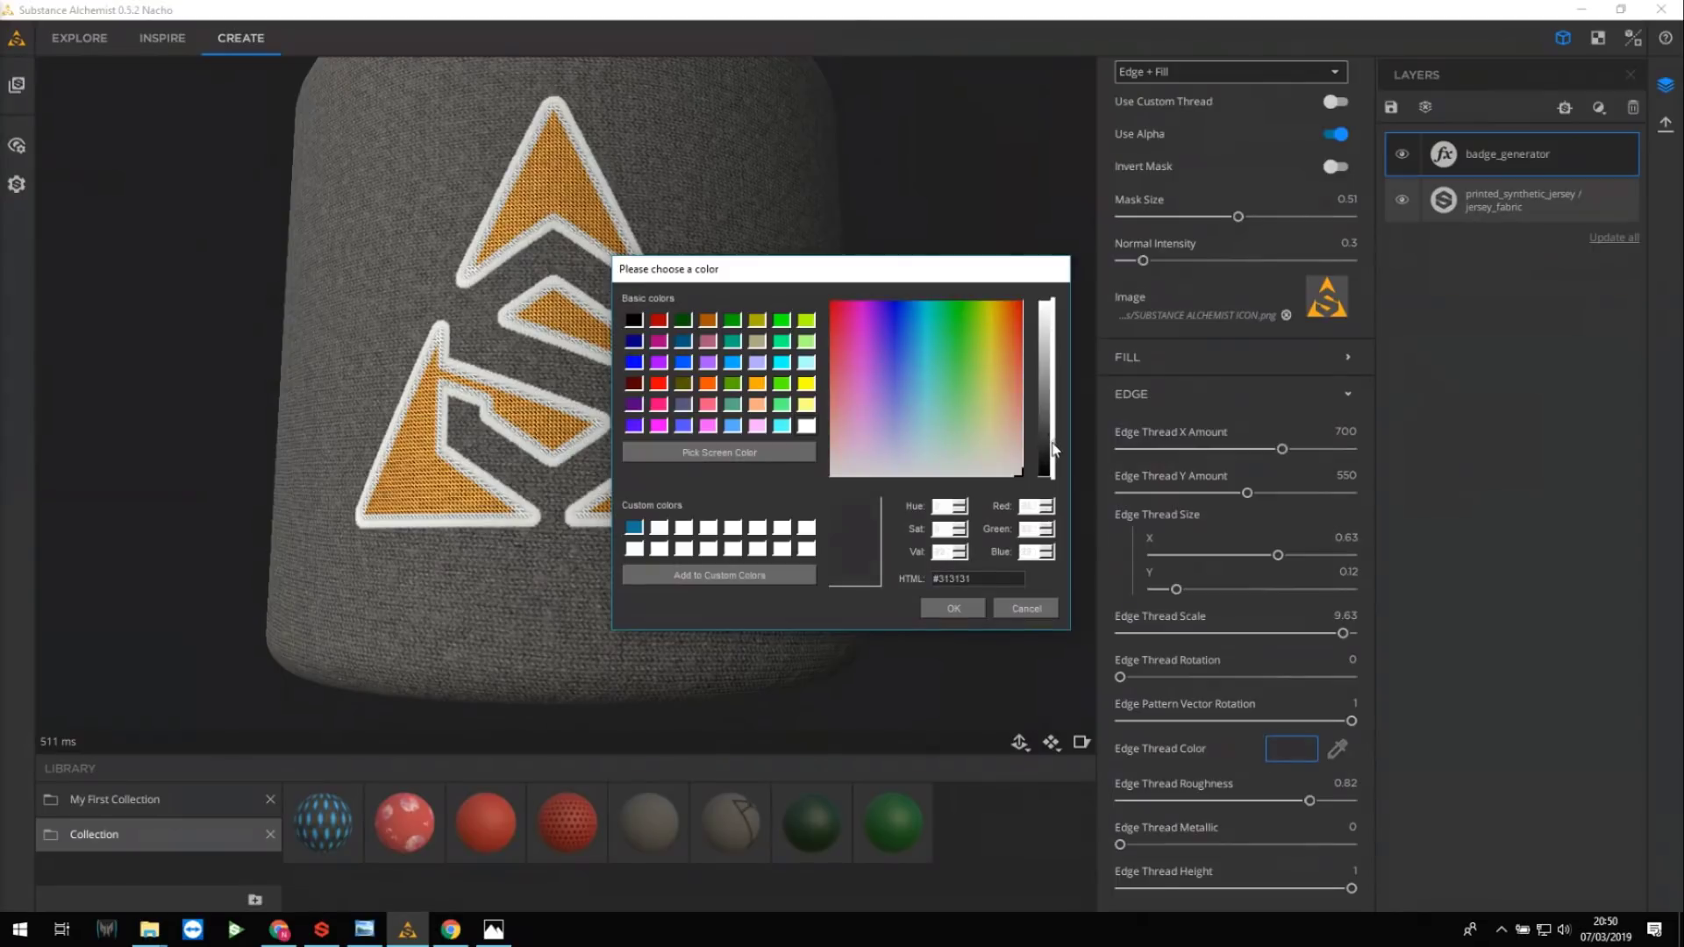
{"action": "left_click", "coordinate": [963, 611]}
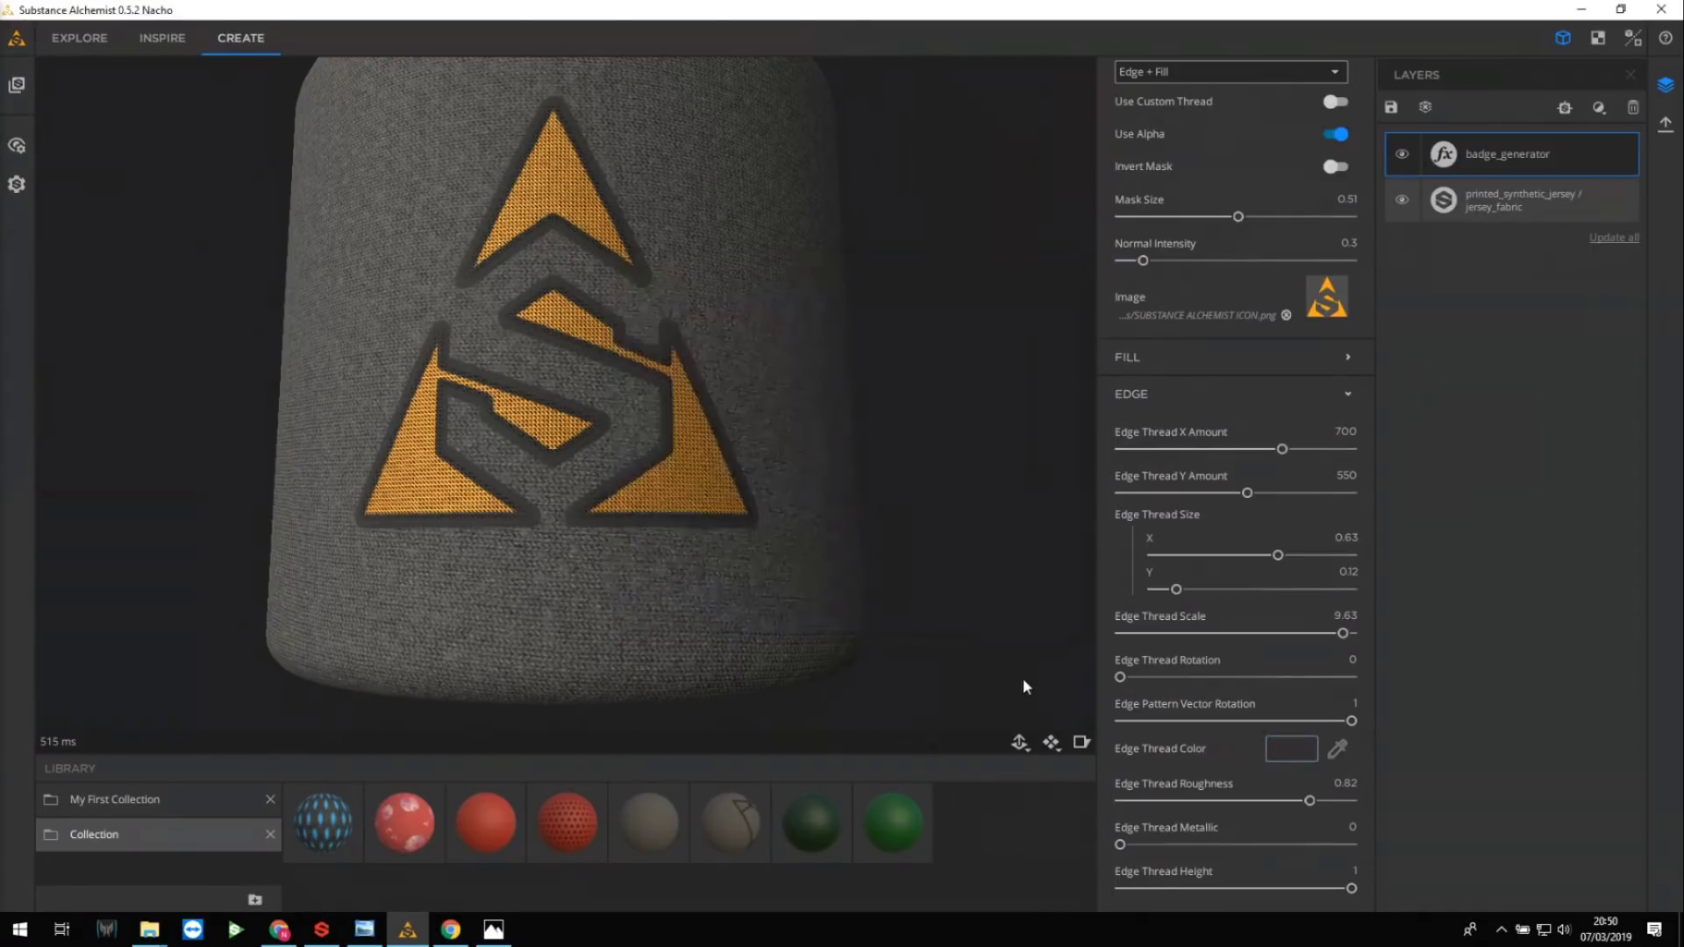
{"action": "mouse_move", "coordinate": [1213, 801]}
{"action": "left_mouse_down"}
{"action": "mouse_move", "coordinate": [1178, 802]}
{"action": "mouse_move", "coordinate": [1191, 805]}
{"action": "left_mouse_up"}
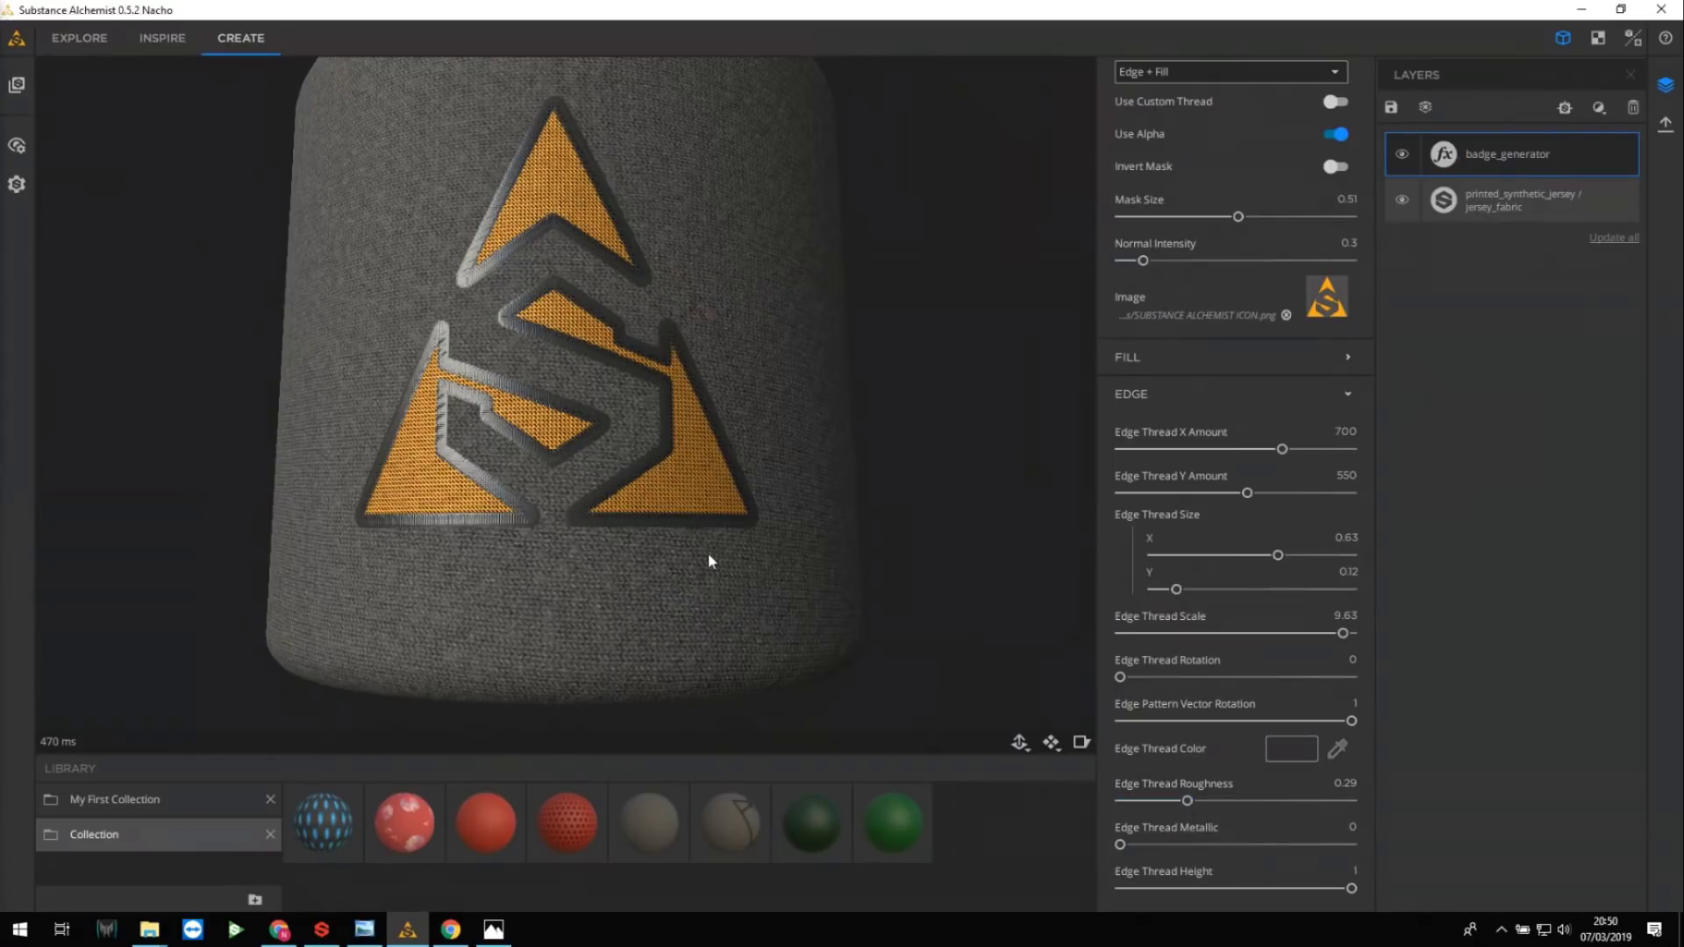
Load the embroidery_grey_shrike material from the Collection in place of the current badge material.
{"action": "left_click_drag", "start_coordinate": [707, 564], "coordinate": [684, 602]}
{"action": "scroll", "coordinate": [684, 593], "scroll_direction": "down", "scroll_amount": 5}
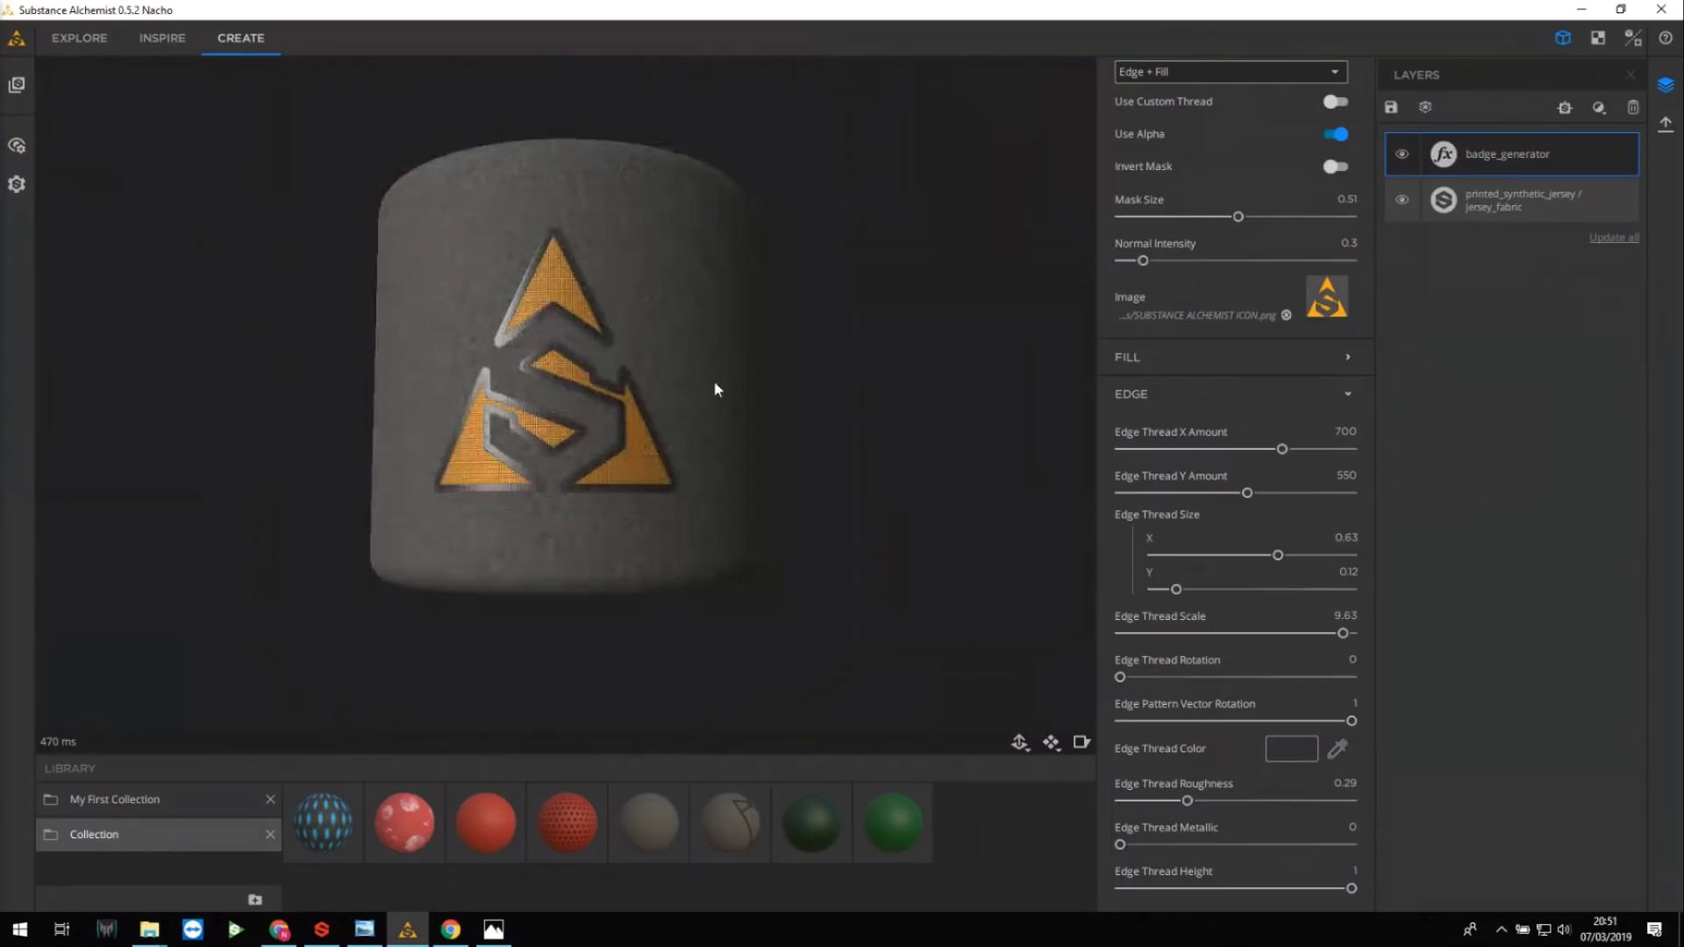
{"action": "left_click_drag", "start_coordinate": [721, 309], "coordinate": [737, 351]}
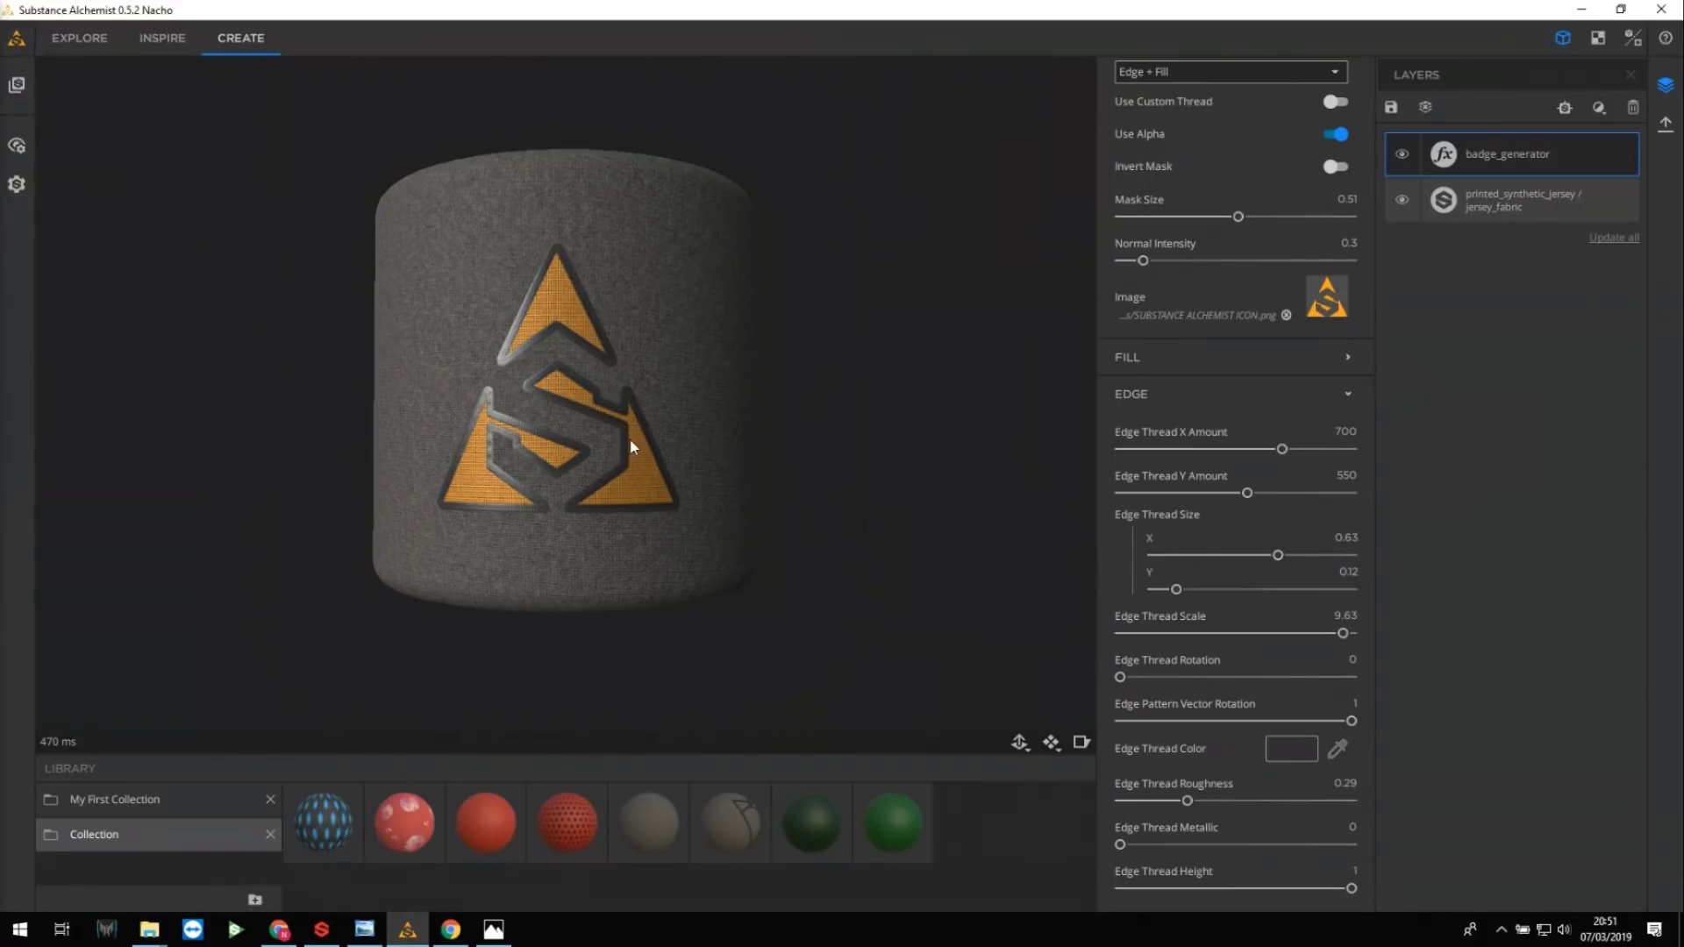
{"action": "scroll", "coordinate": [629, 438], "scroll_direction": "up", "scroll_amount": 2}
{"action": "middle_click_drag", "start_coordinate": [610, 451], "coordinate": [631, 474]}
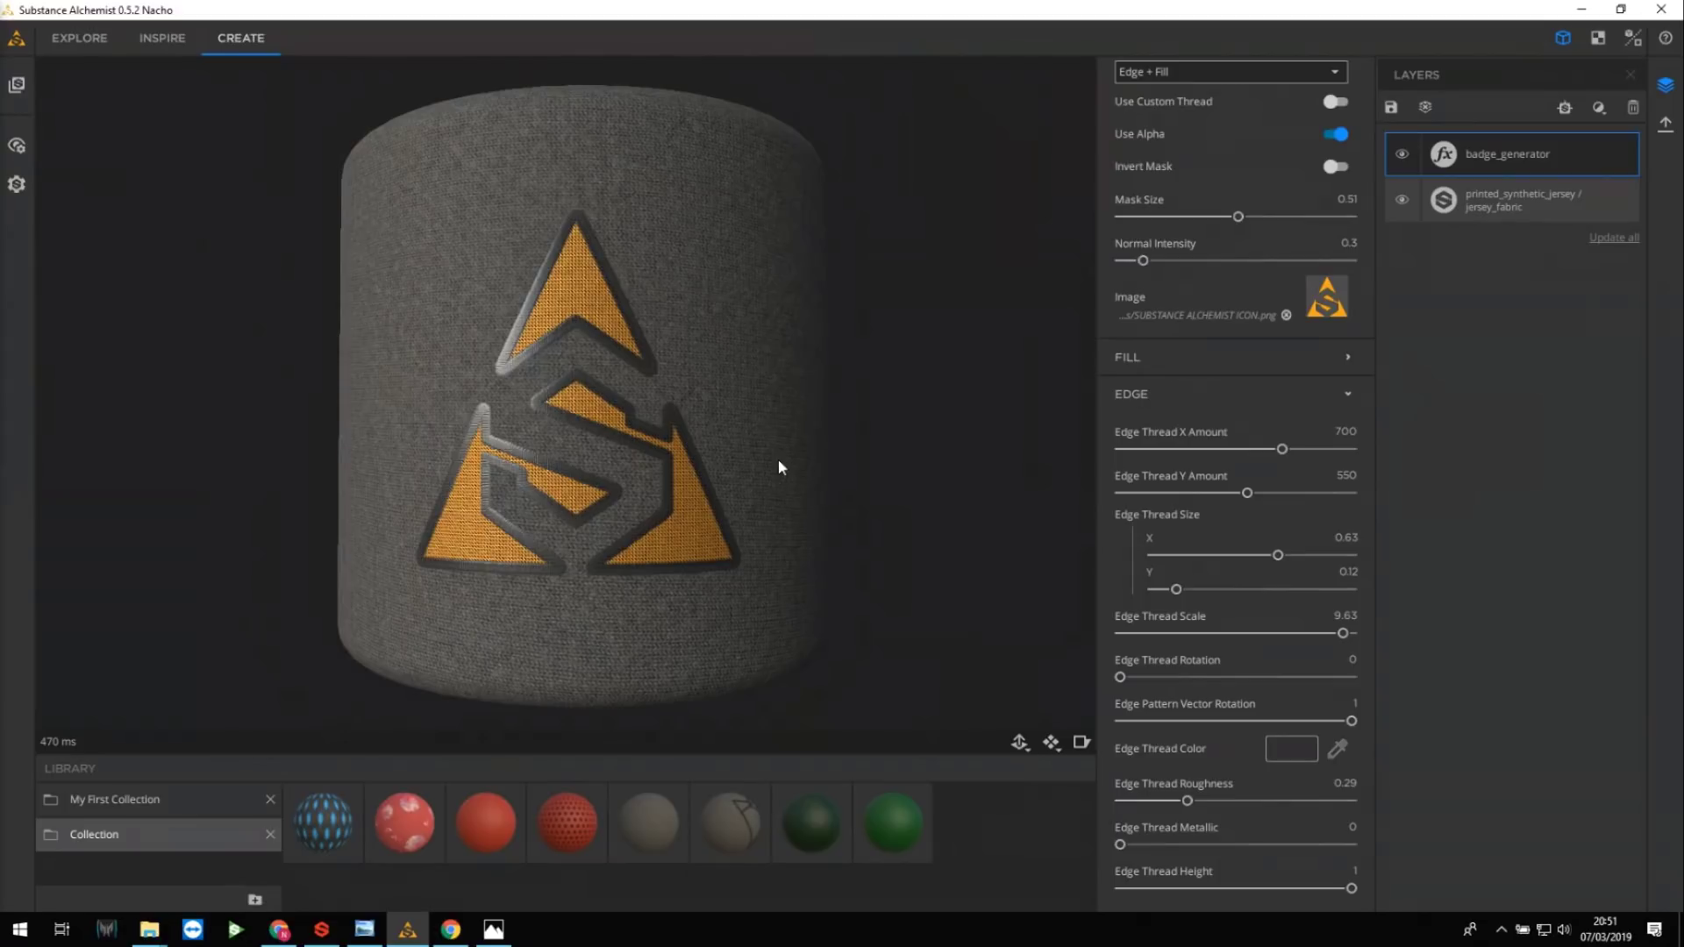
{"action": "left_click_drag", "start_coordinate": [777, 460], "coordinate": [783, 532]}
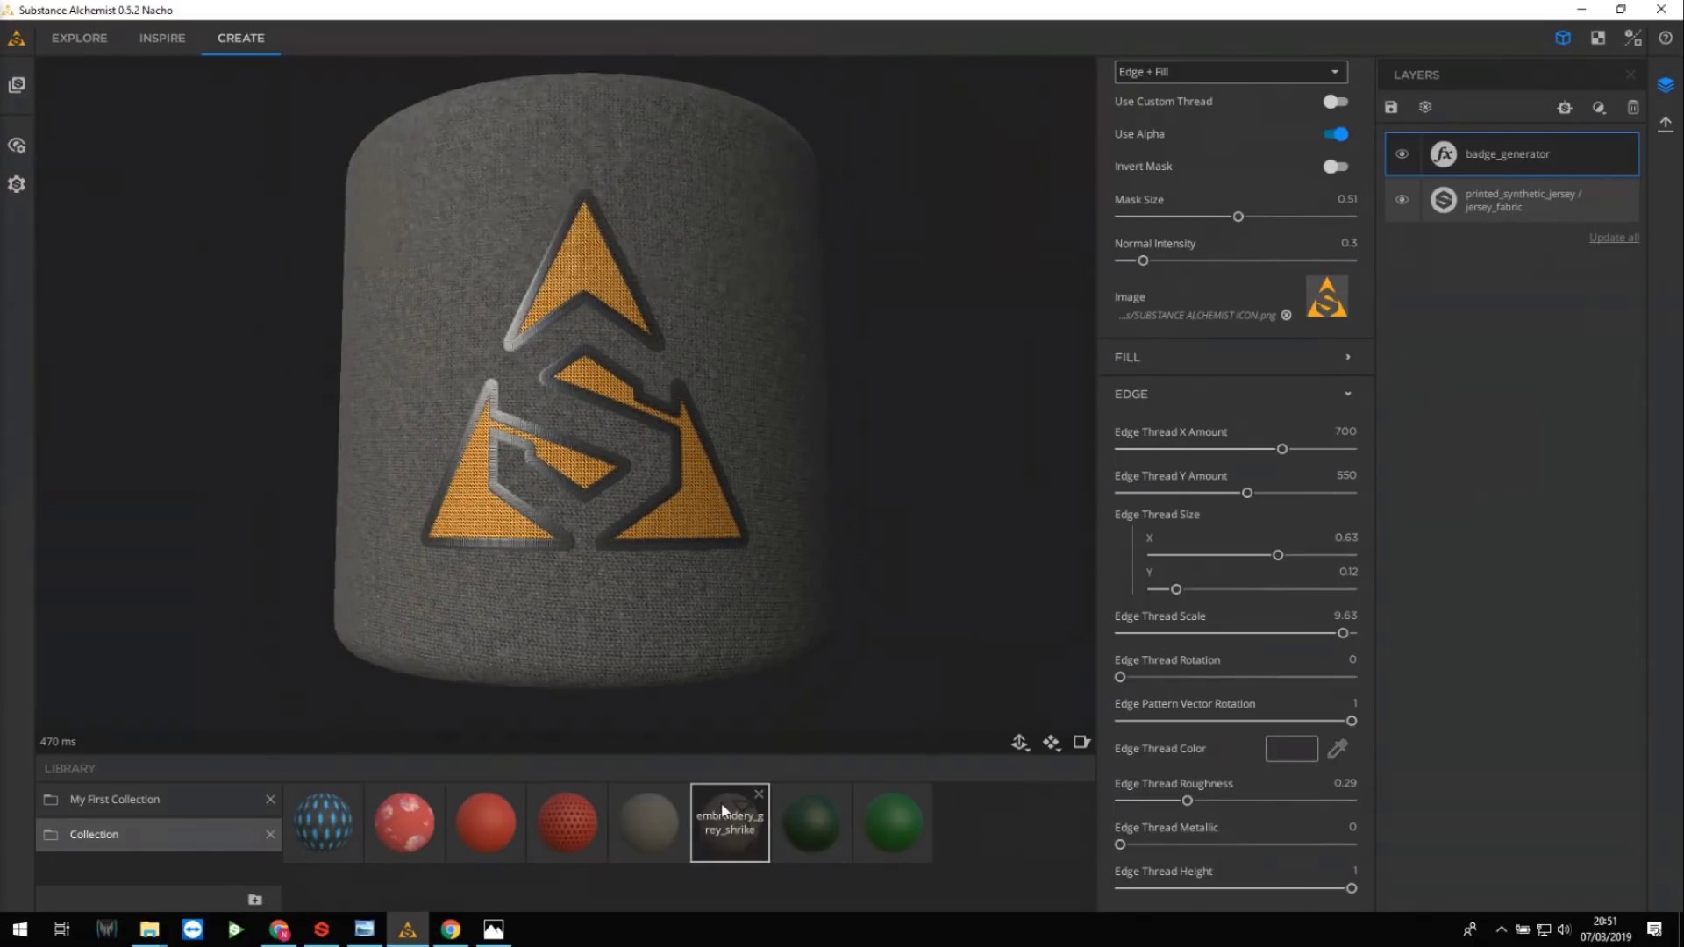
{"action": "left_click", "coordinate": [724, 825]}
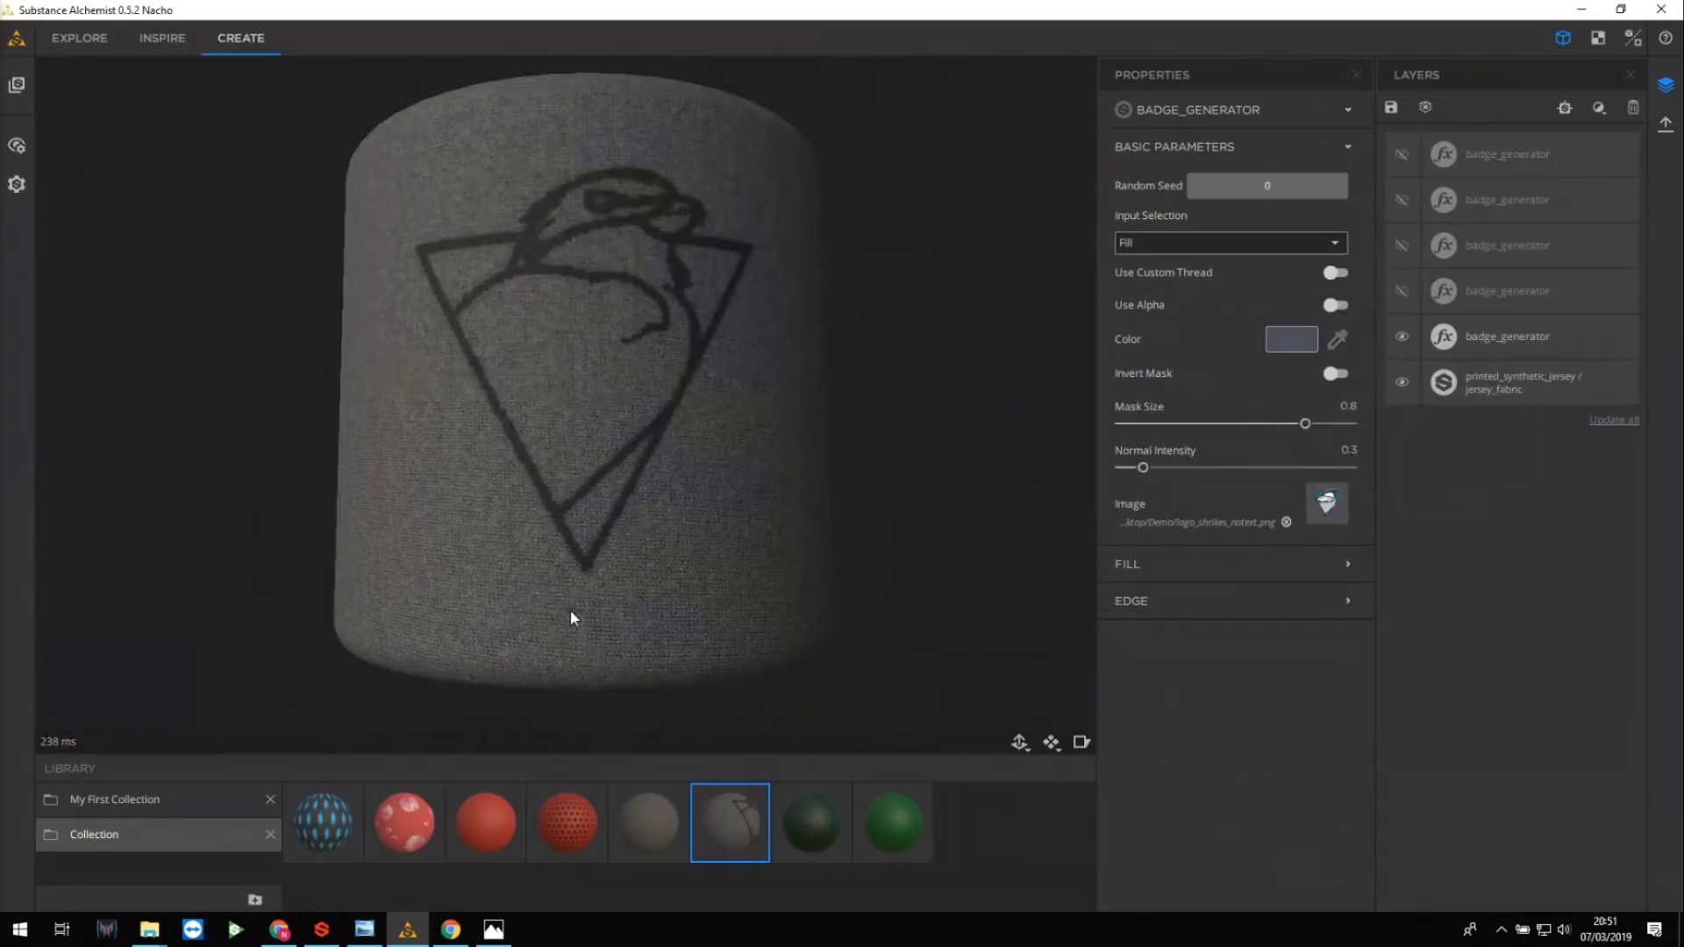
Turn on visibility for the four hidden badge_generator layers to build up the full multicolored bird badge.
{"action": "left_click_drag", "start_coordinate": [717, 383], "coordinate": [712, 424]}
{"action": "scroll", "coordinate": [634, 434], "scroll_direction": "up", "scroll_amount": 3}
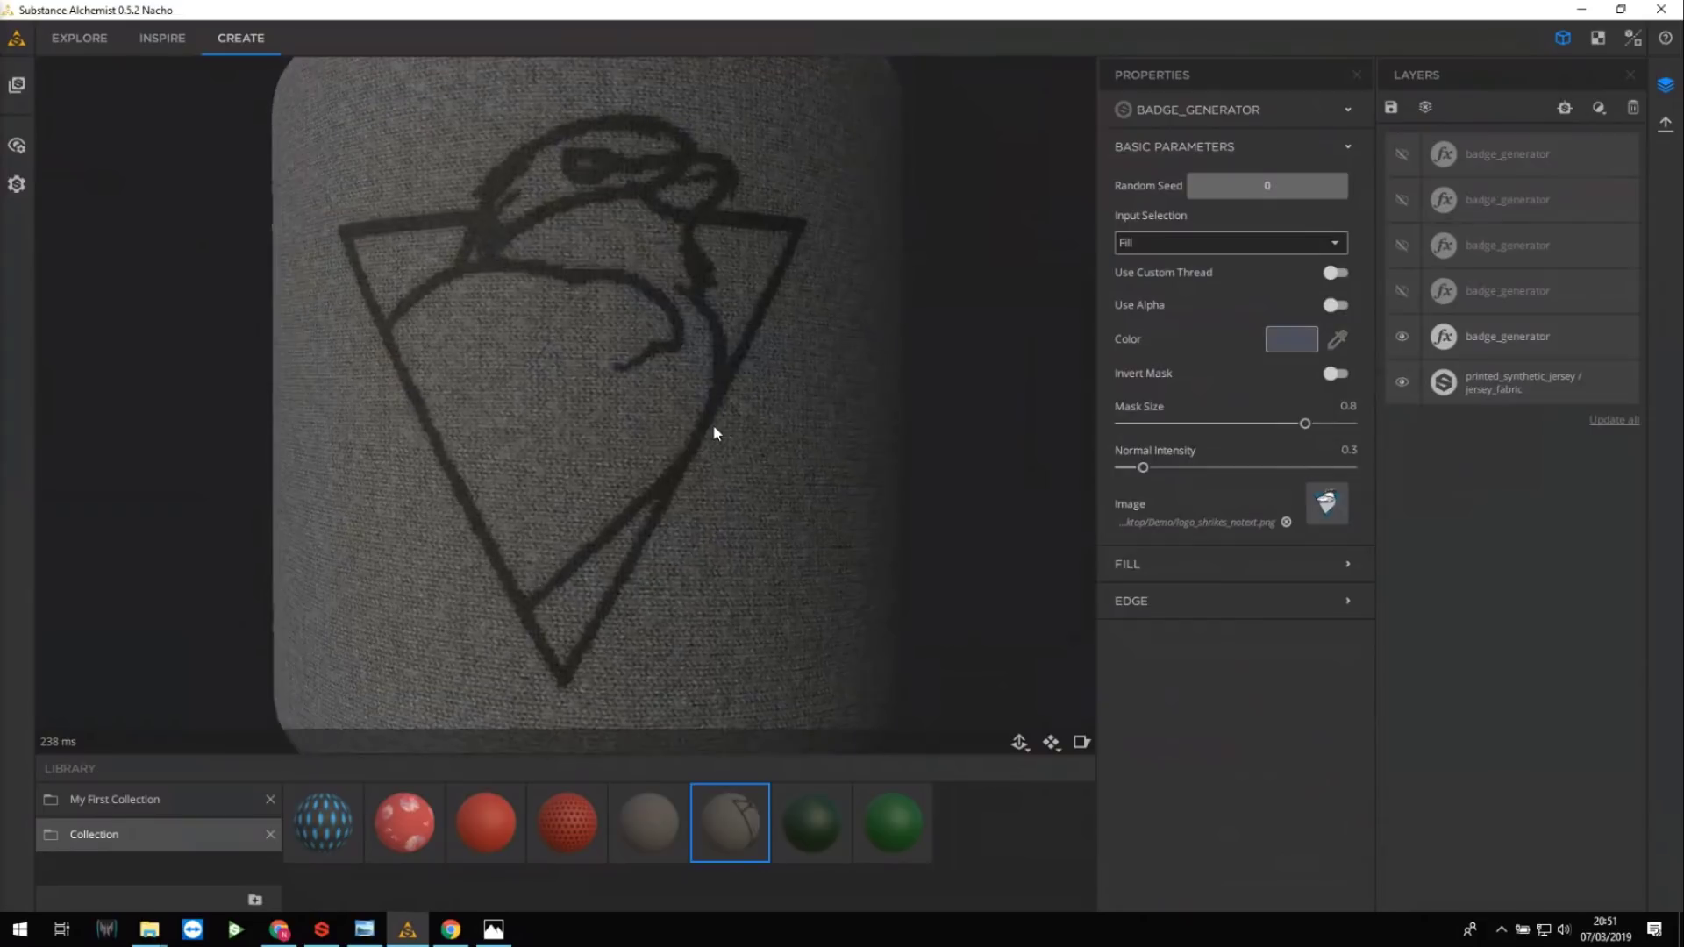
{"action": "left_click", "coordinate": [1402, 291]}
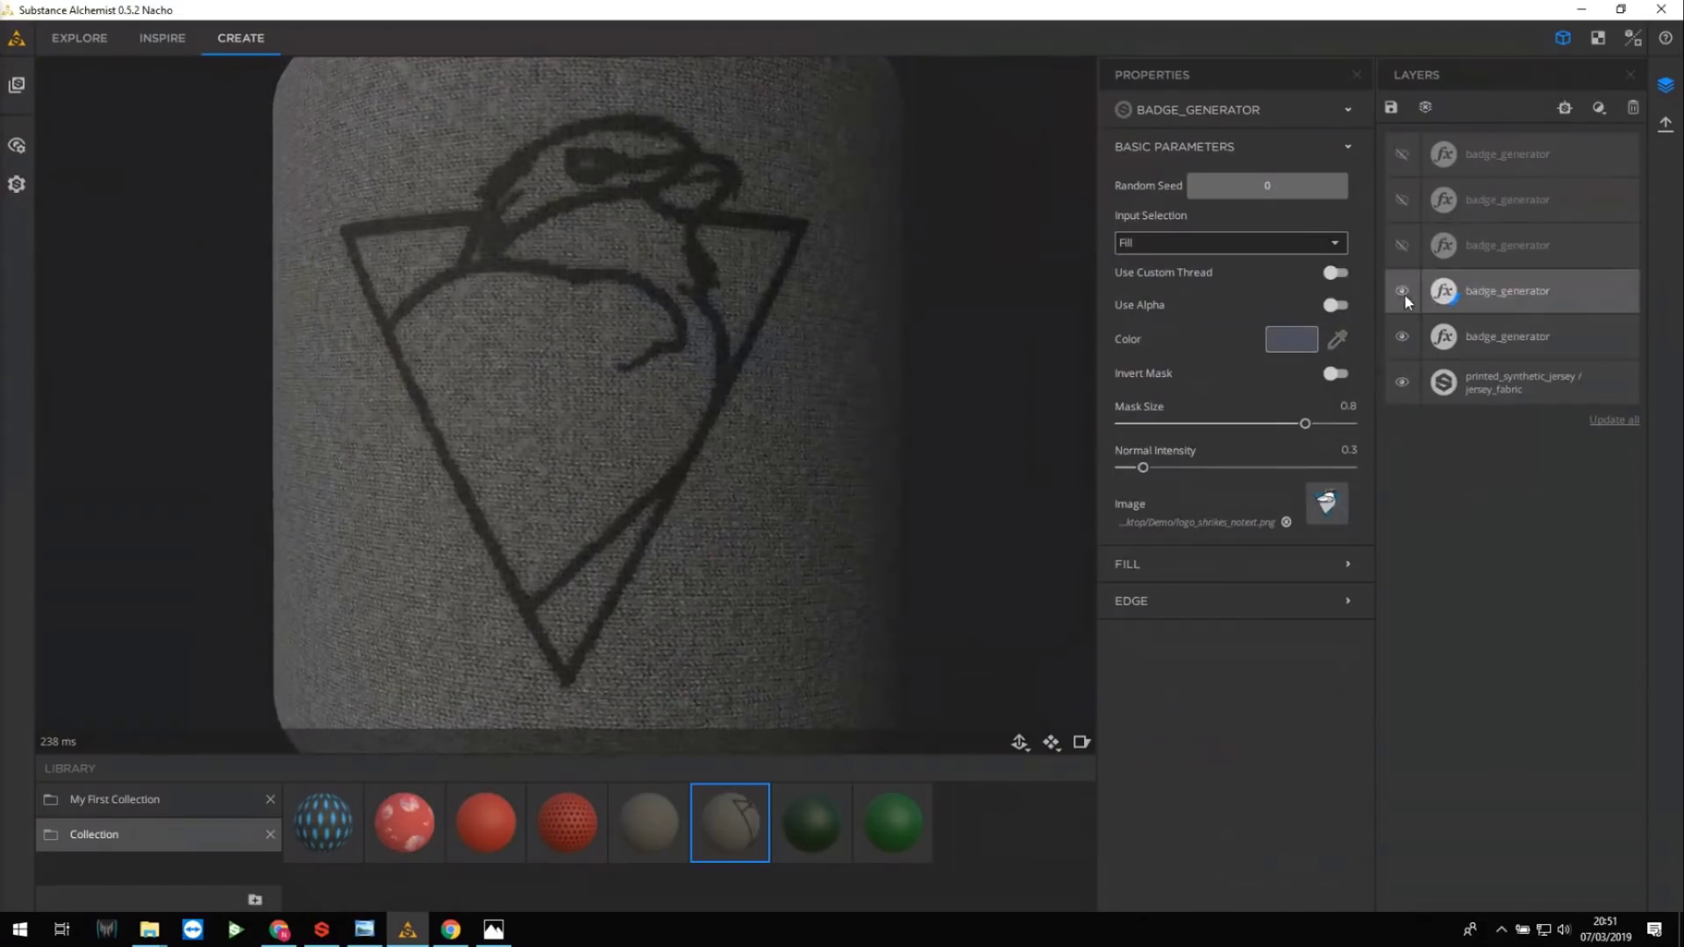
{"action": "left_click", "coordinate": [1402, 246]}
{"action": "left_click", "coordinate": [1401, 199]}
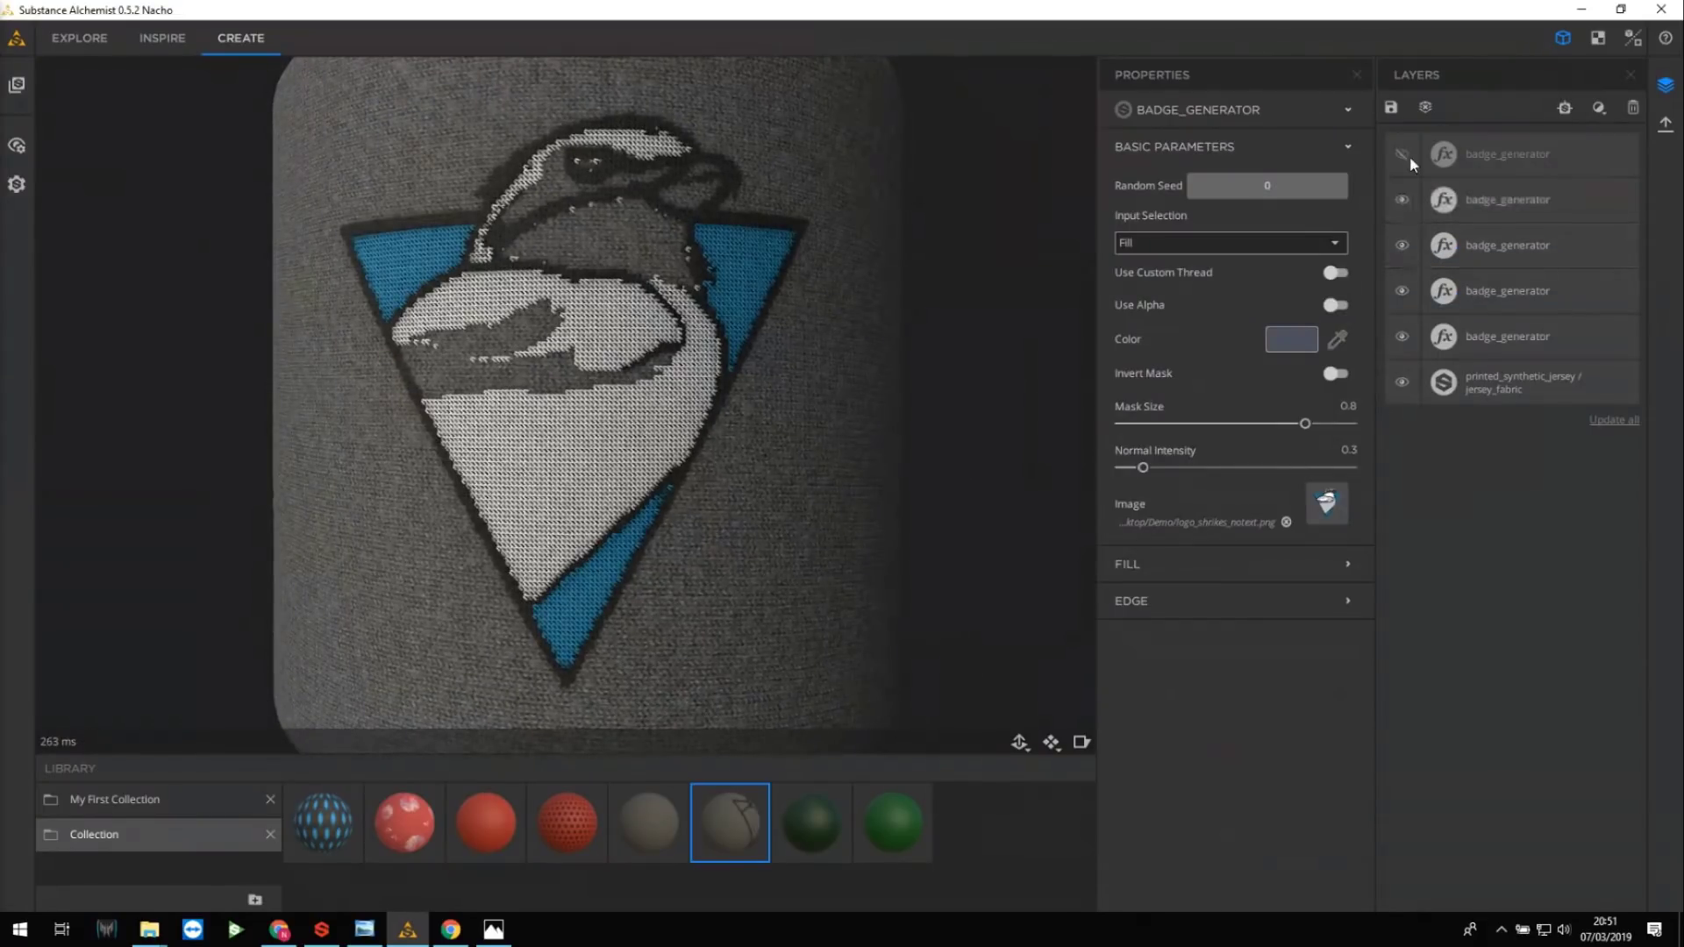
{"action": "left_click", "coordinate": [1407, 156]}
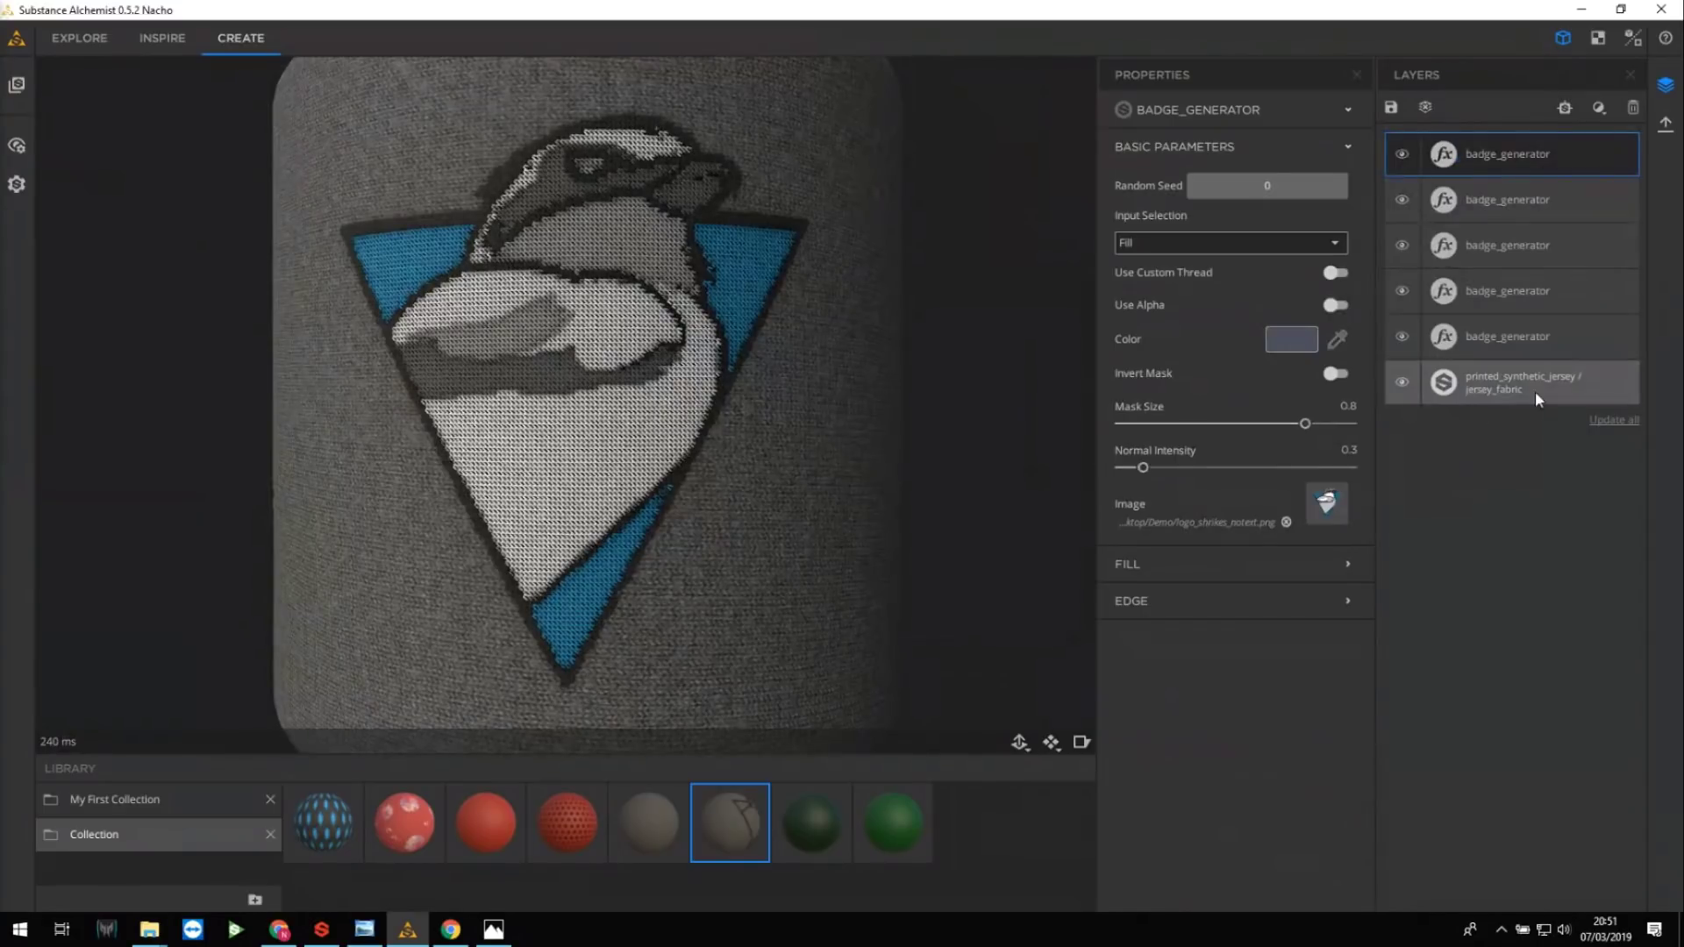
Change the fill thread color of the triangle background's badge_generator layer from the embroidery to golden yellow.
{"action": "left_click", "coordinate": [1510, 295]}
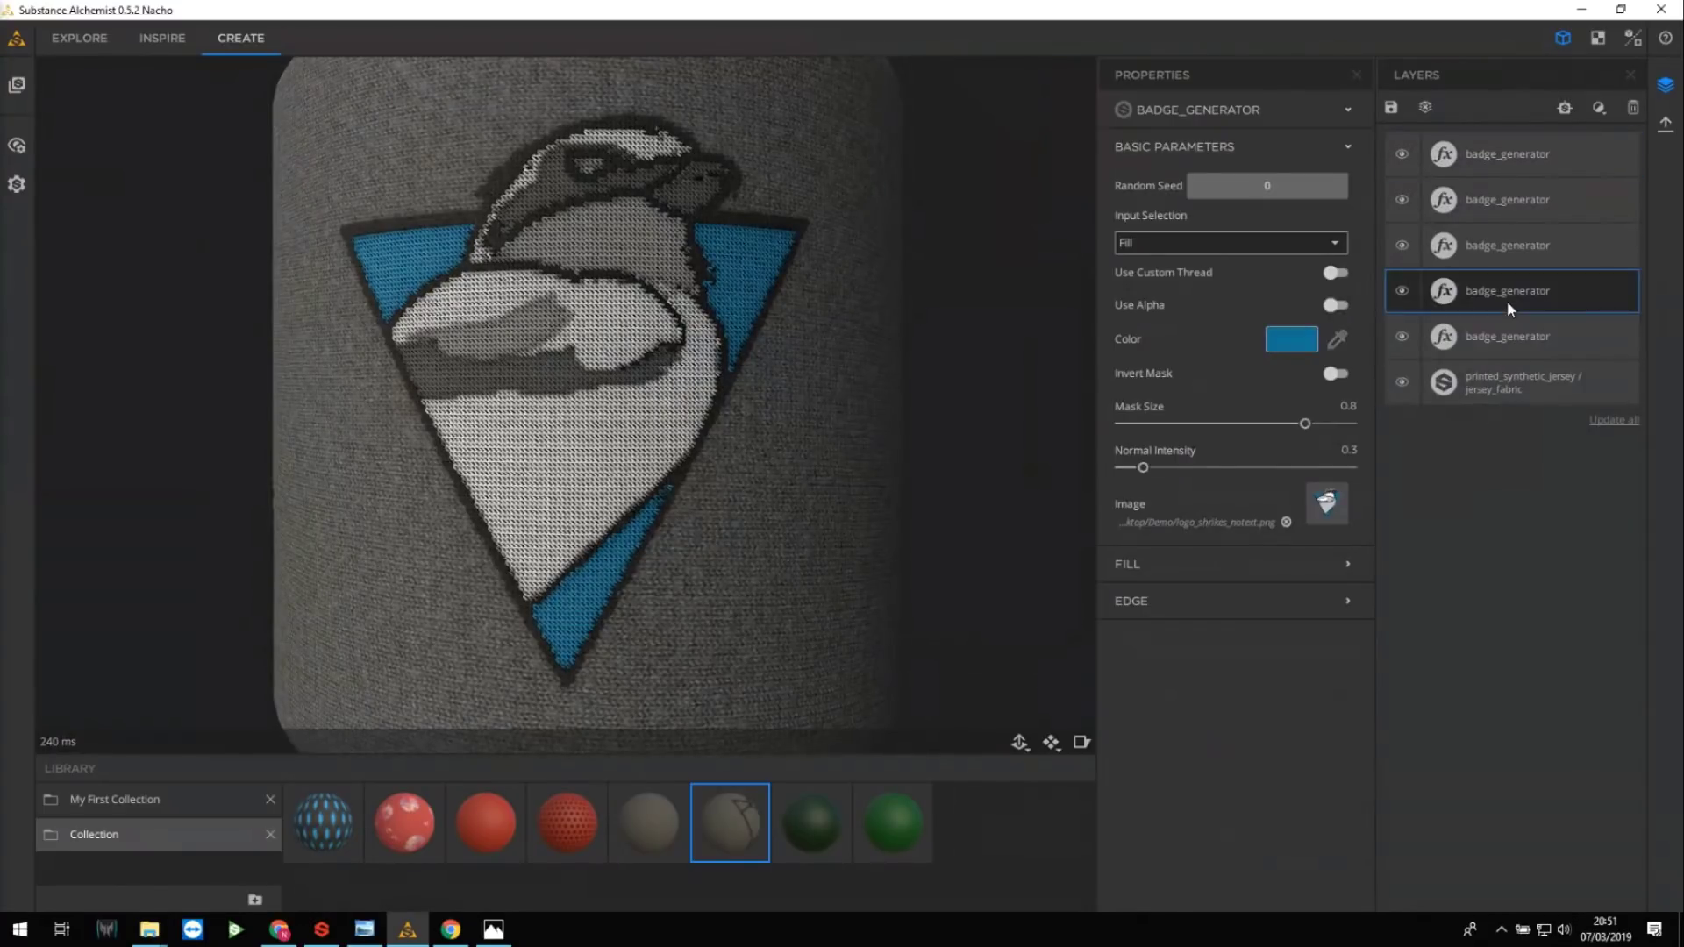
{"action": "left_click", "coordinate": [1216, 566]}
{"action": "scroll", "coordinate": [1310, 719], "scroll_direction": "down", "scroll_amount": 4}
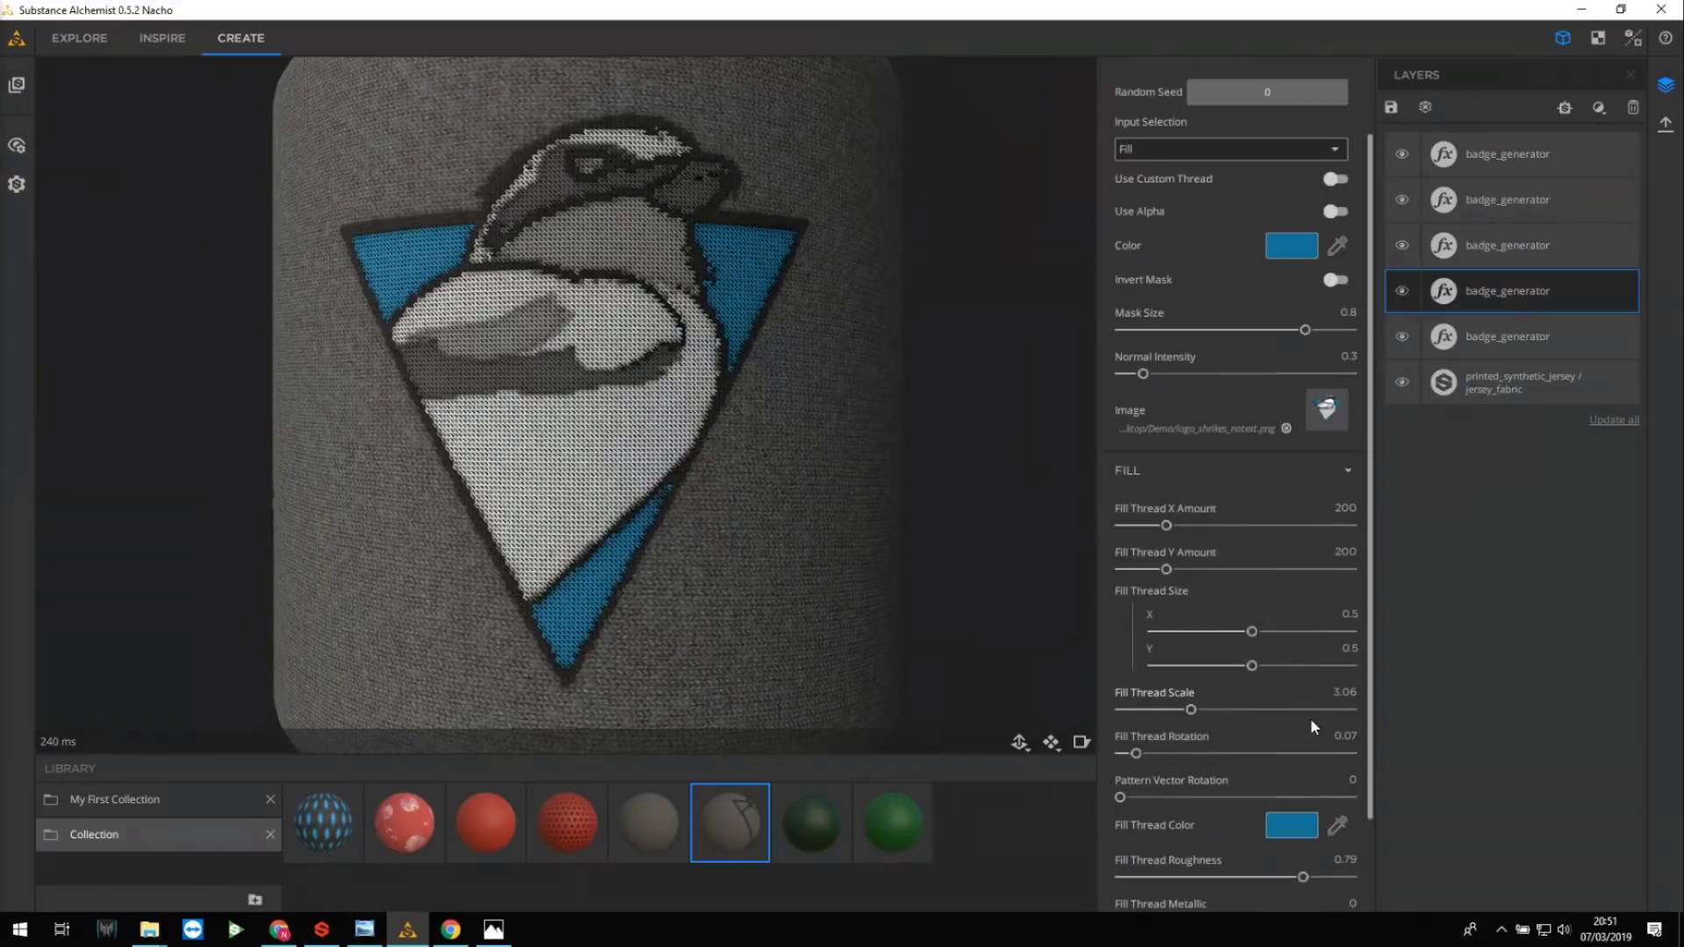
{"action": "left_click", "coordinate": [1289, 718]}
{"action": "left_click_drag", "start_coordinate": [998, 362], "coordinate": [997, 323]}
{"action": "left_click", "coordinate": [1045, 335]}
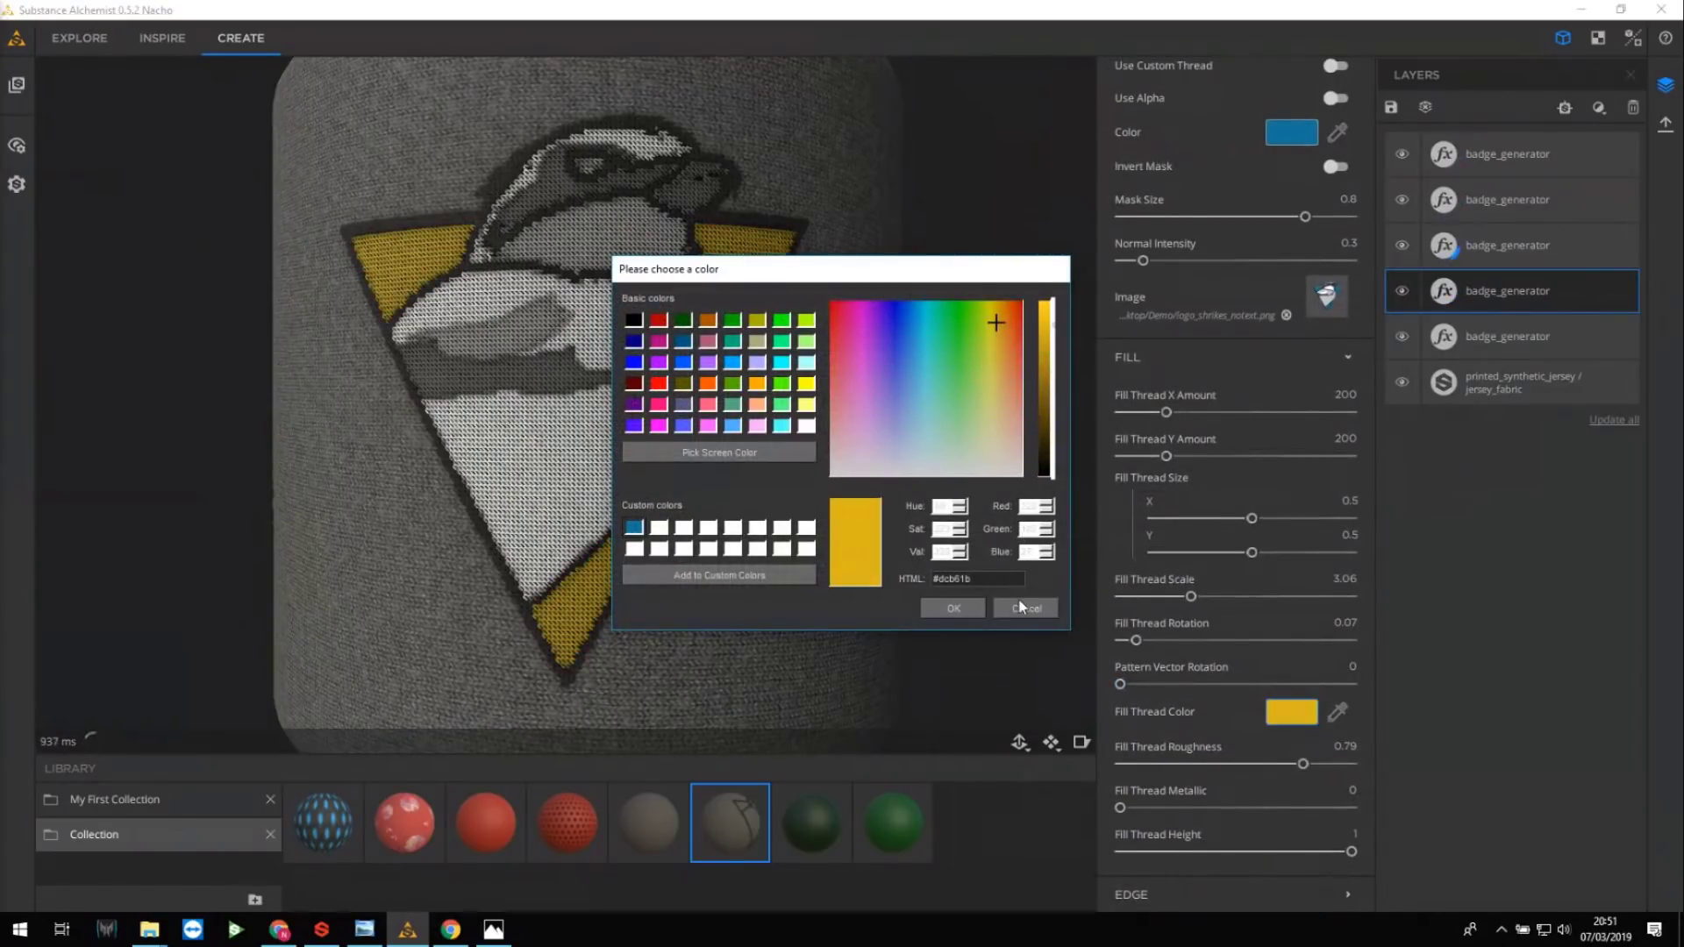
{"action": "left_click", "coordinate": [954, 609]}
{"action": "scroll", "coordinate": [772, 435], "scroll_direction": "down", "scroll_amount": 2}
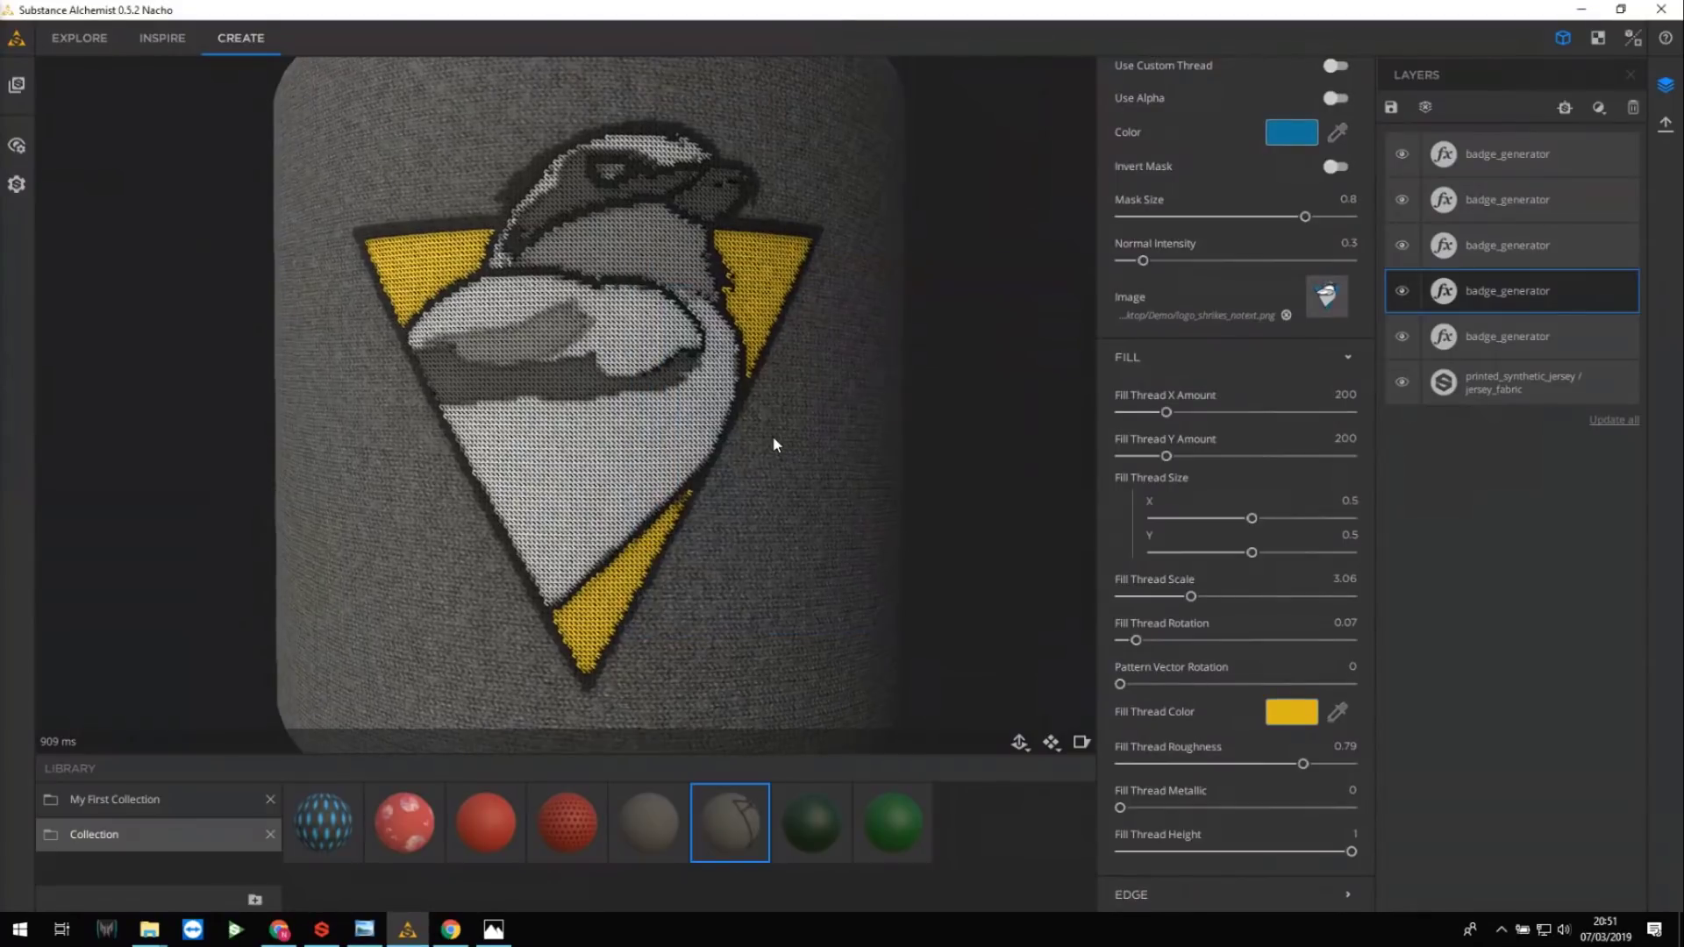
{"action": "scroll", "coordinate": [772, 416], "scroll_direction": "down", "scroll_amount": 2}
{"action": "left_click_drag", "start_coordinate": [757, 415], "coordinate": [740, 404]}
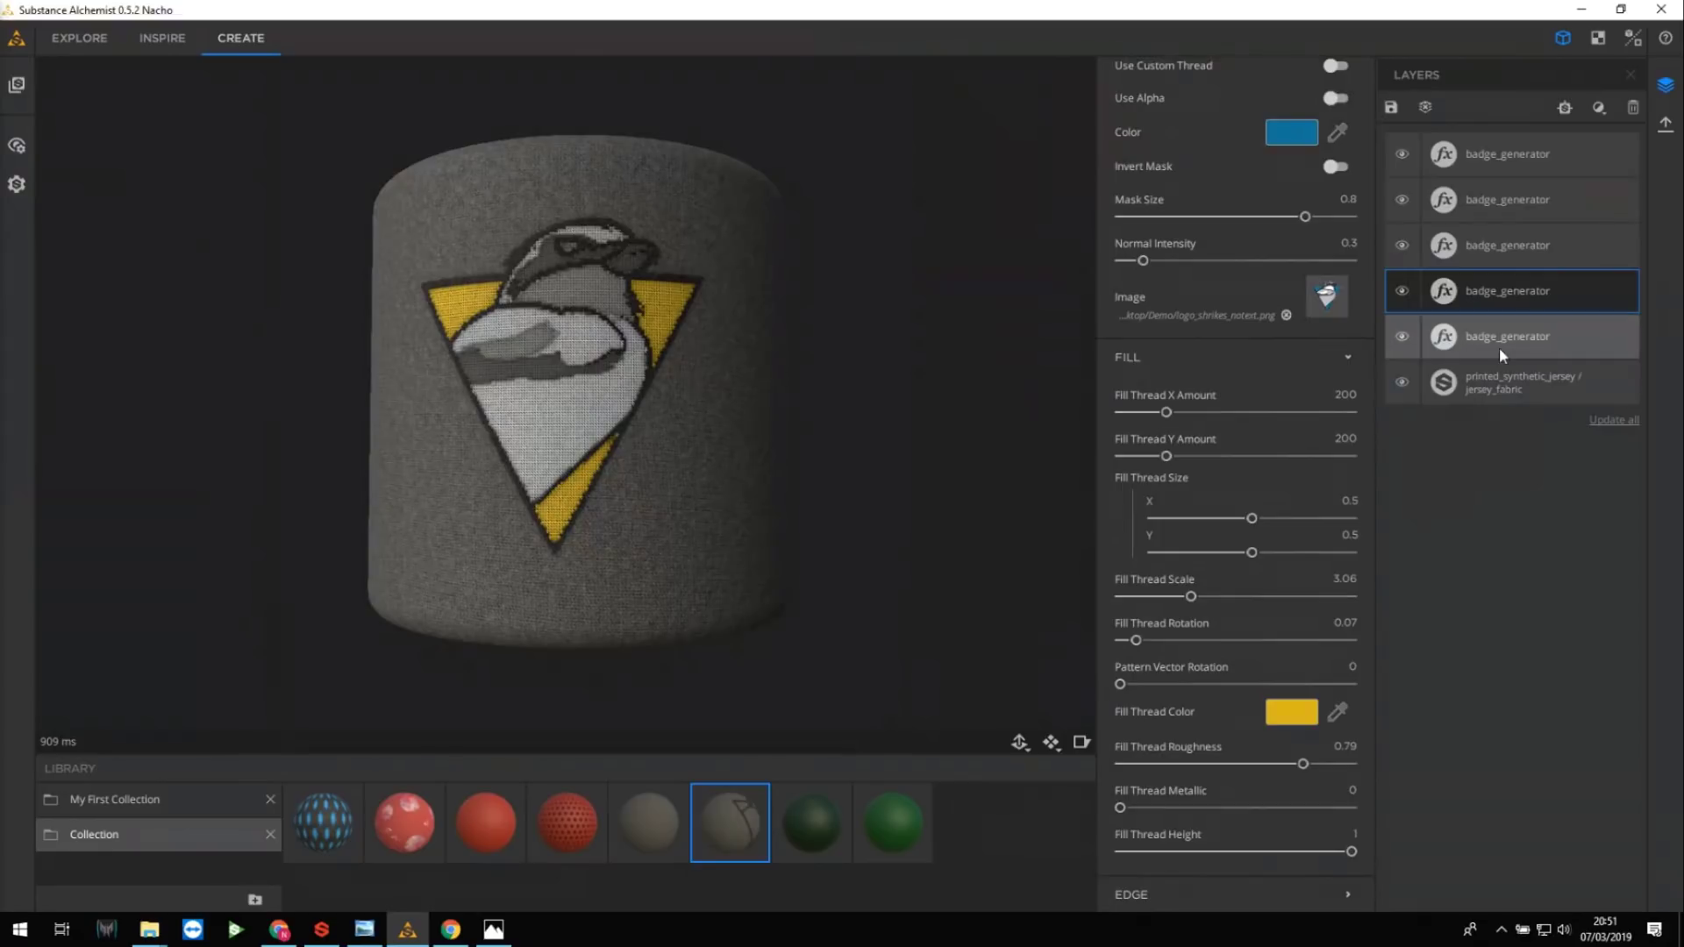
Close the layer's properties and add textile_wear_filter.sbsar from the Filters folder on top of the layer stack.
{"action": "scroll", "coordinate": [1296, 378], "scroll_direction": "up", "scroll_amount": 3}
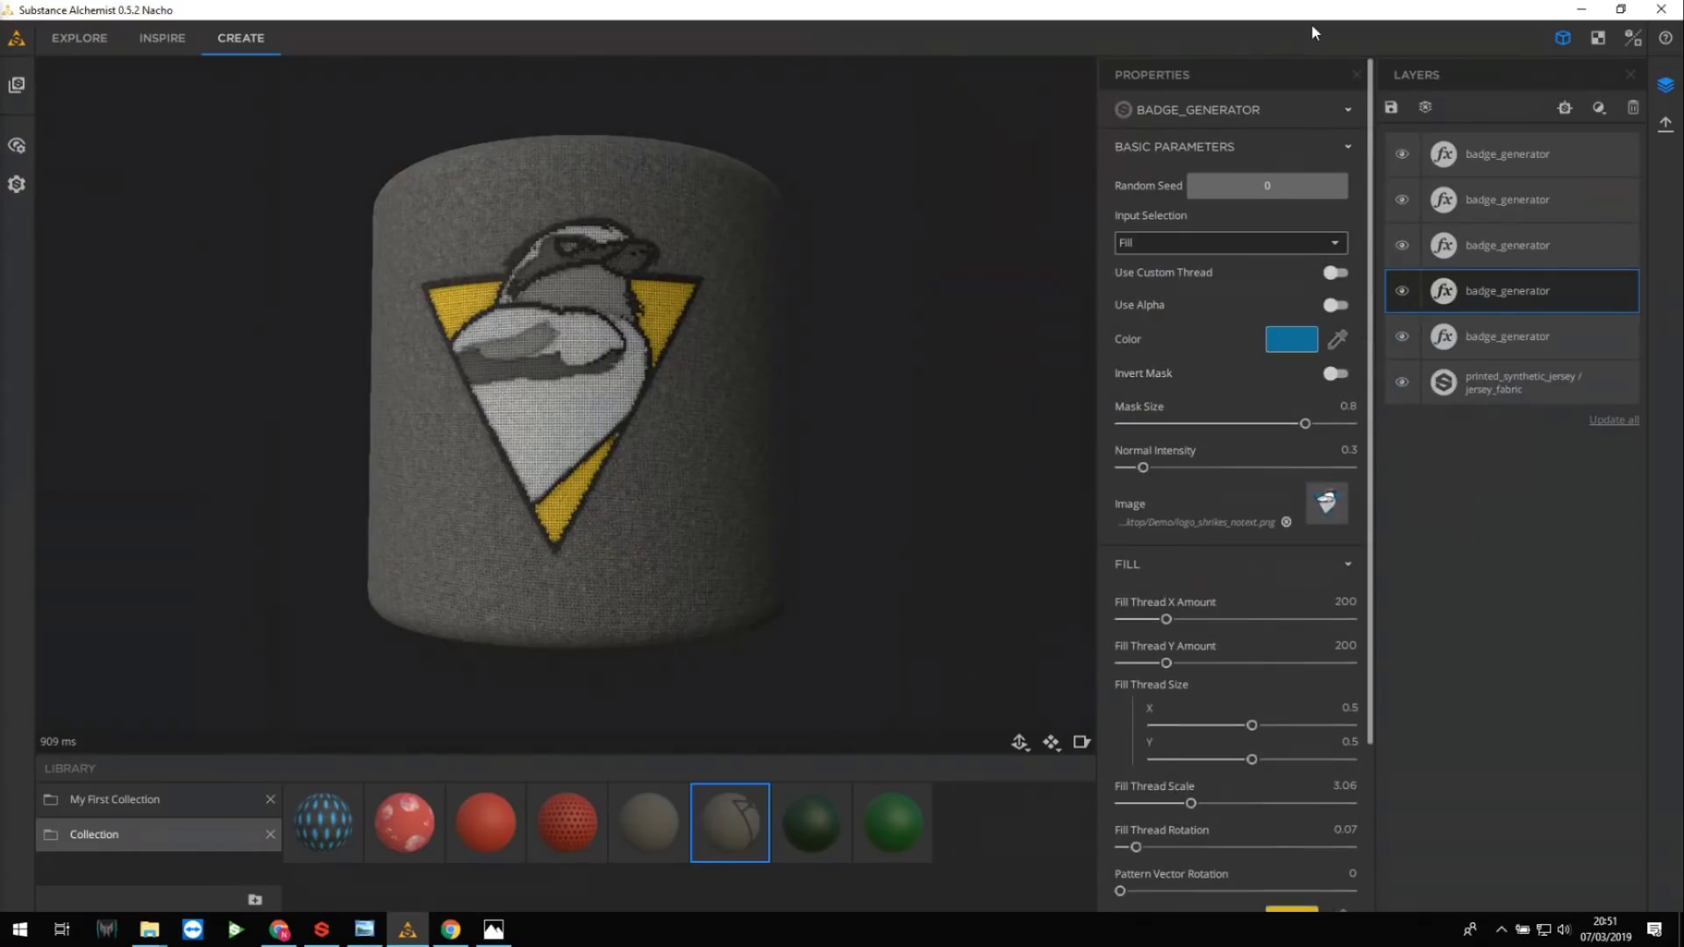
{"action": "left_click", "coordinate": [1356, 75]}
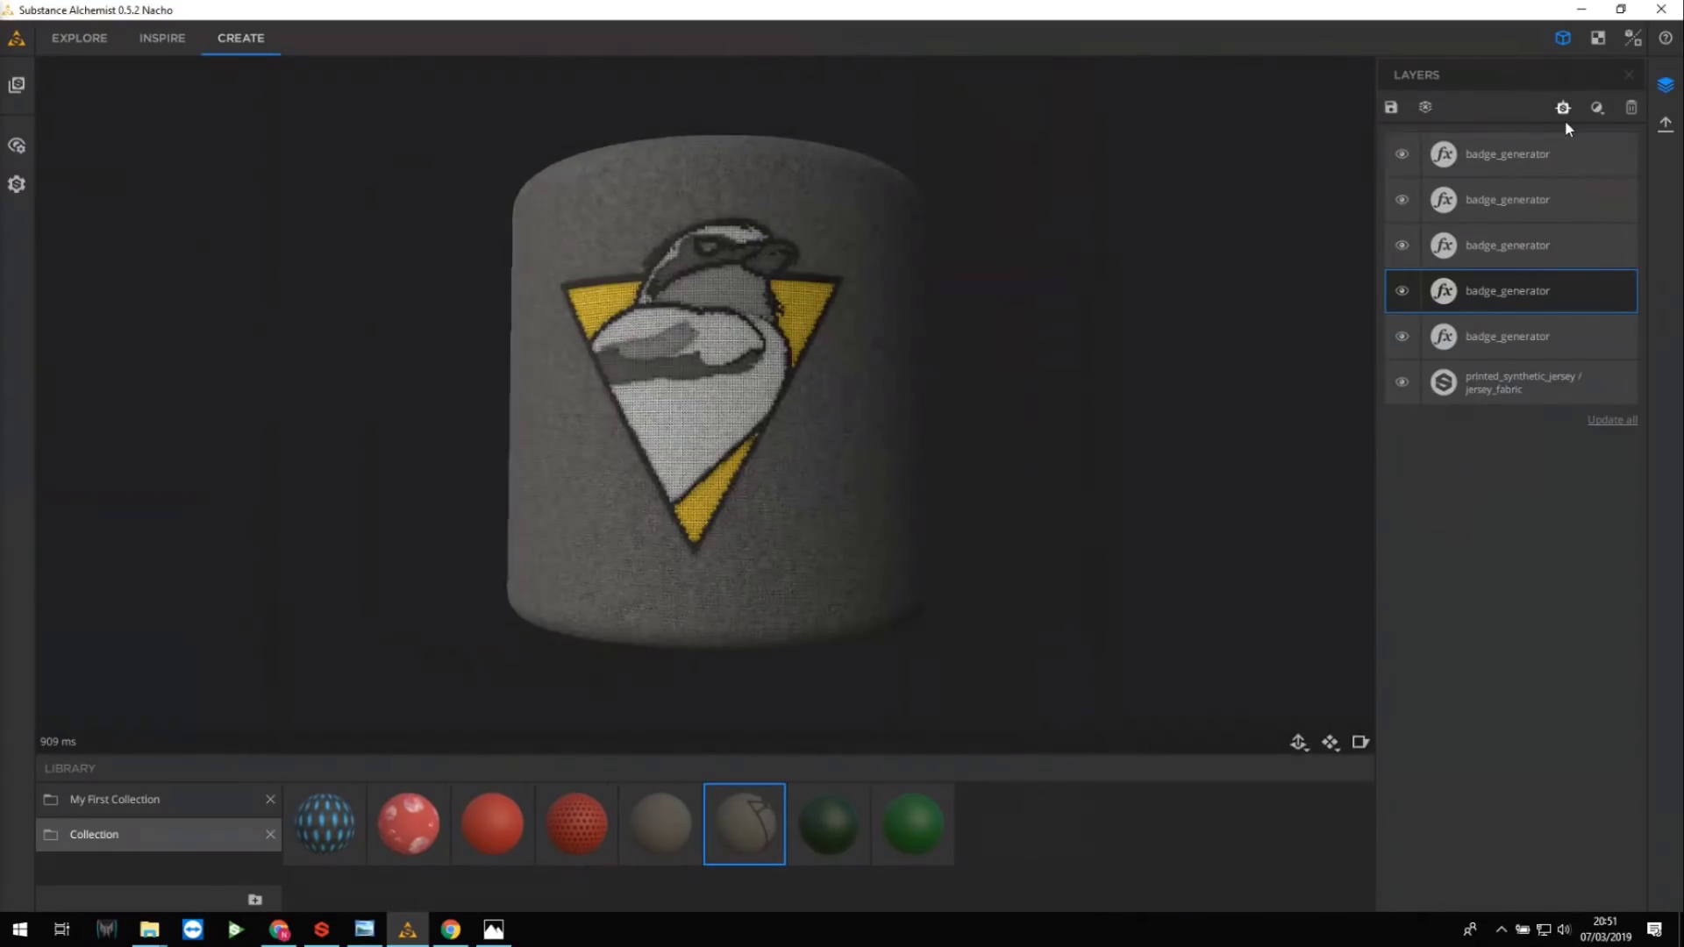
{"action": "scroll", "coordinate": [972, 372], "scroll_direction": "up", "scroll_amount": 3}
{"action": "scroll", "coordinate": [965, 383], "scroll_direction": "down", "scroll_amount": 3}
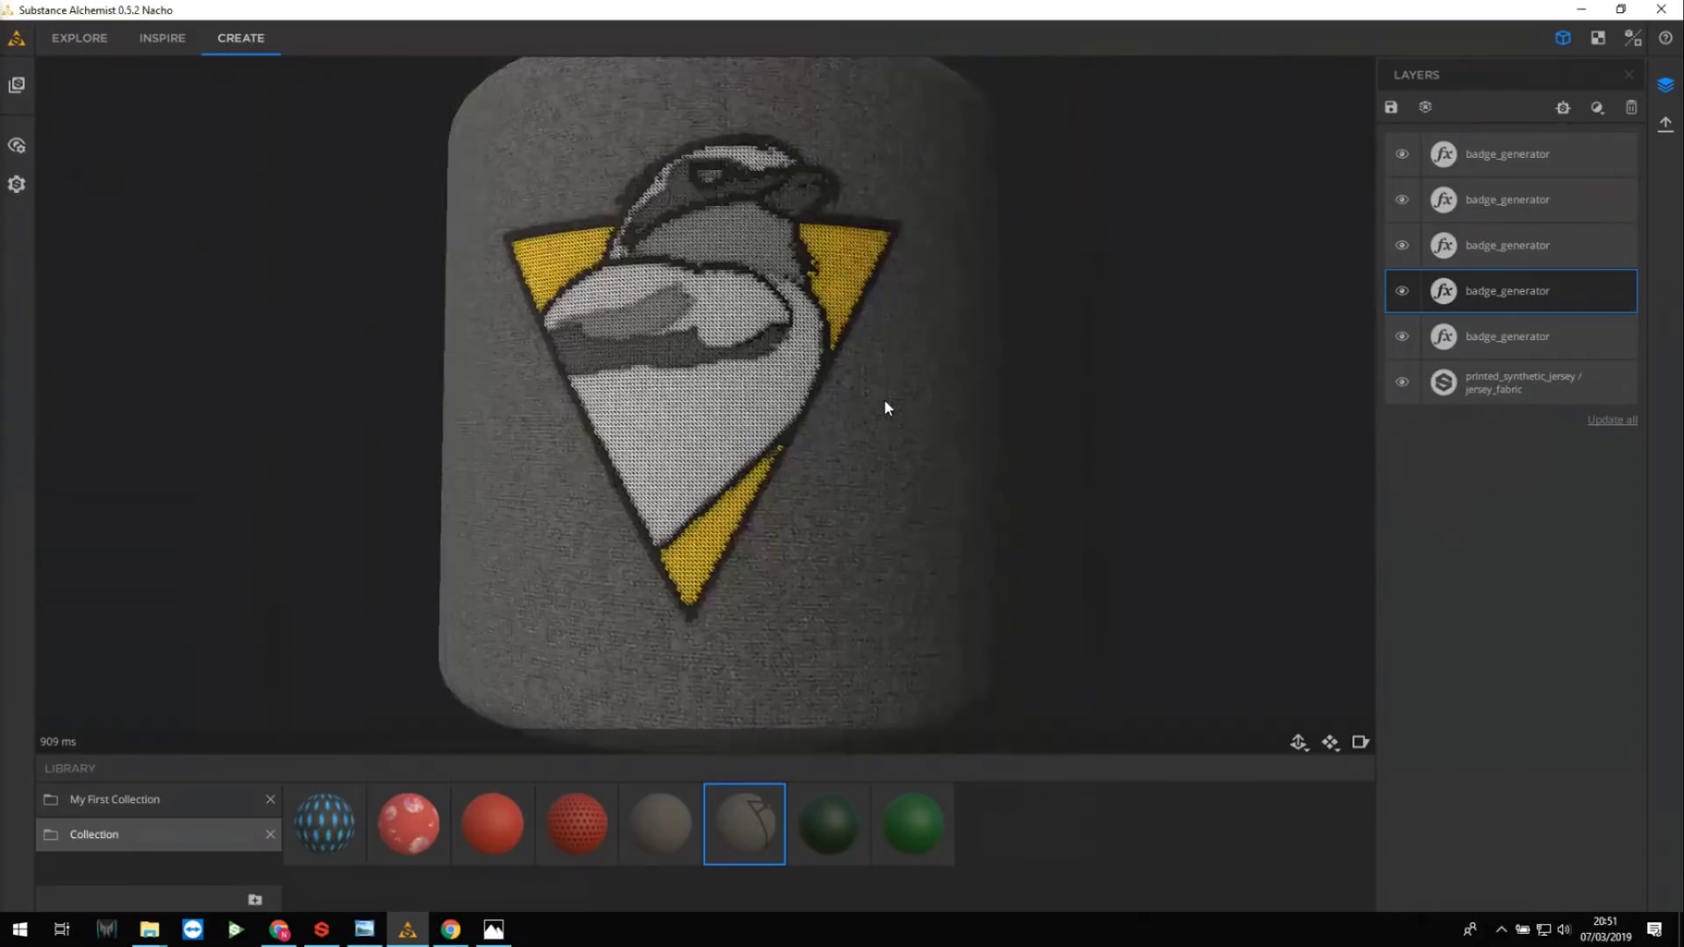
{"action": "left_click", "coordinate": [1563, 109]}
{"action": "left_click", "coordinate": [309, 62]}
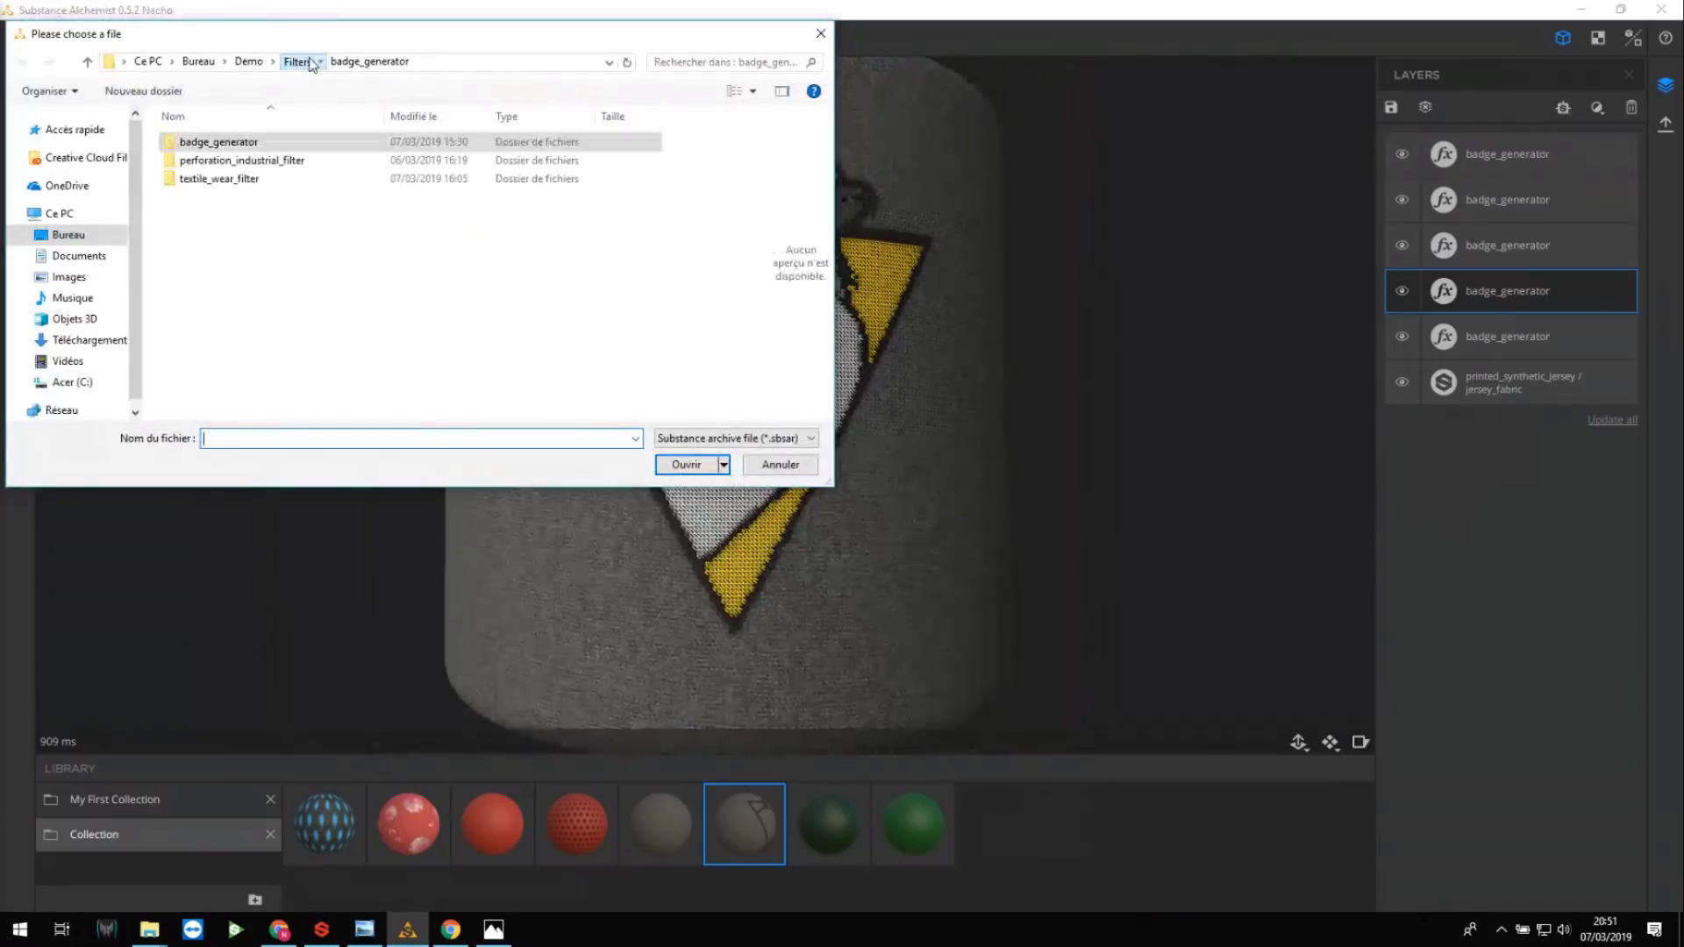
{"action": "double_click", "coordinate": [251, 179]}
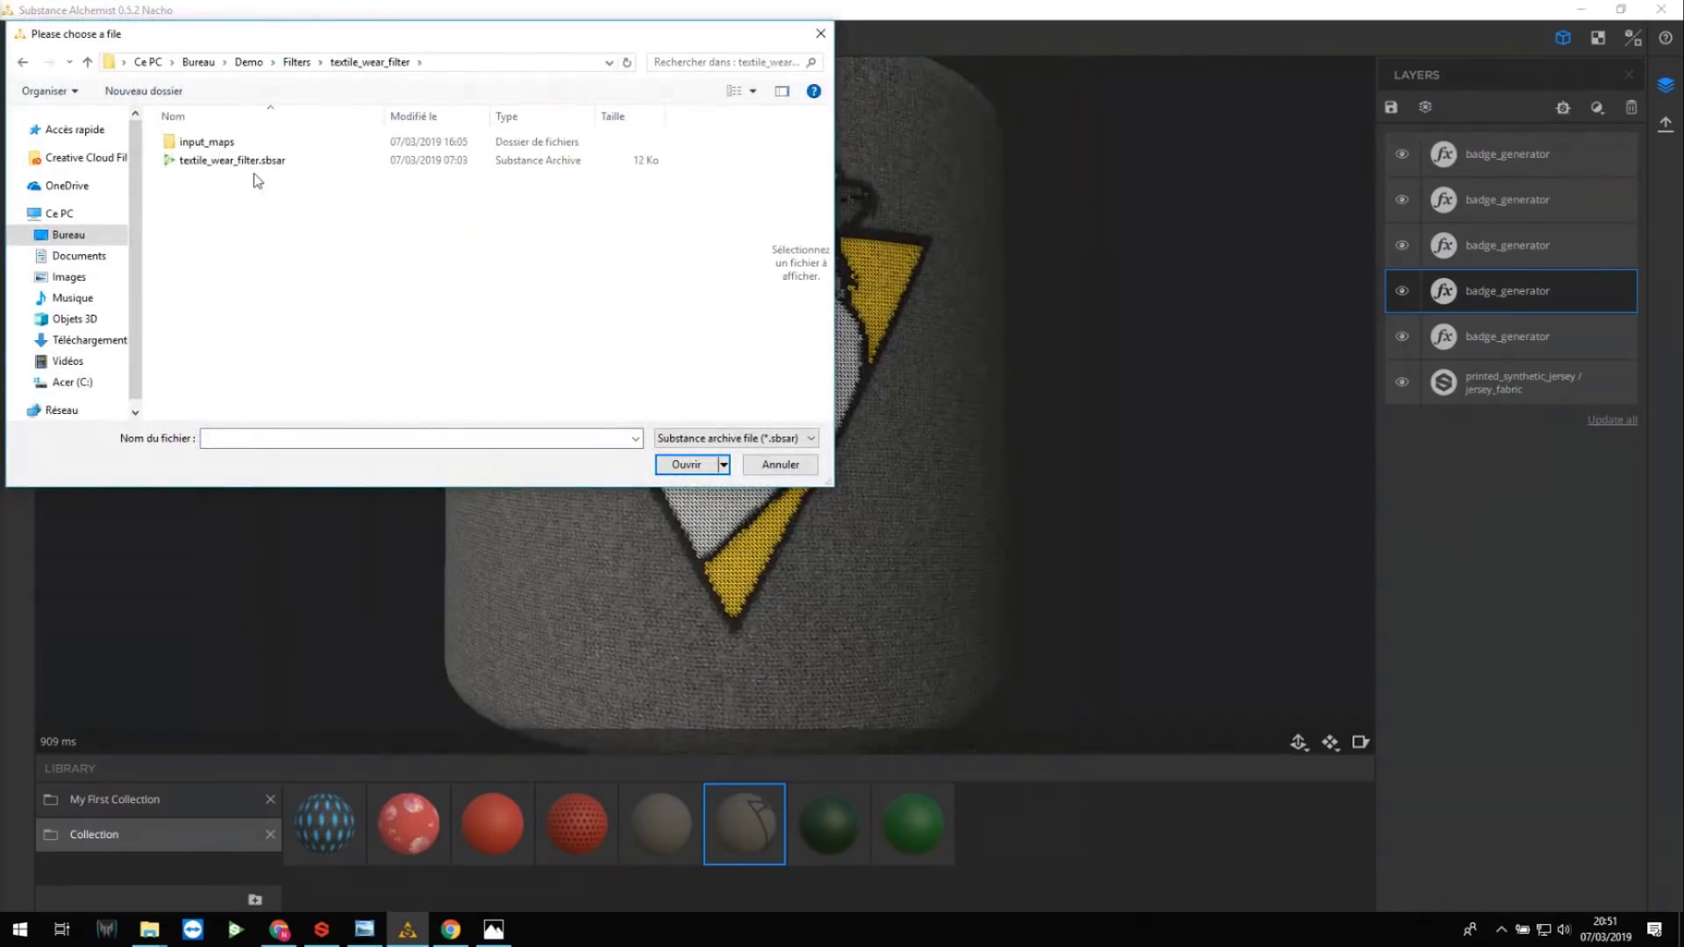
{"action": "double_click", "coordinate": [246, 161]}
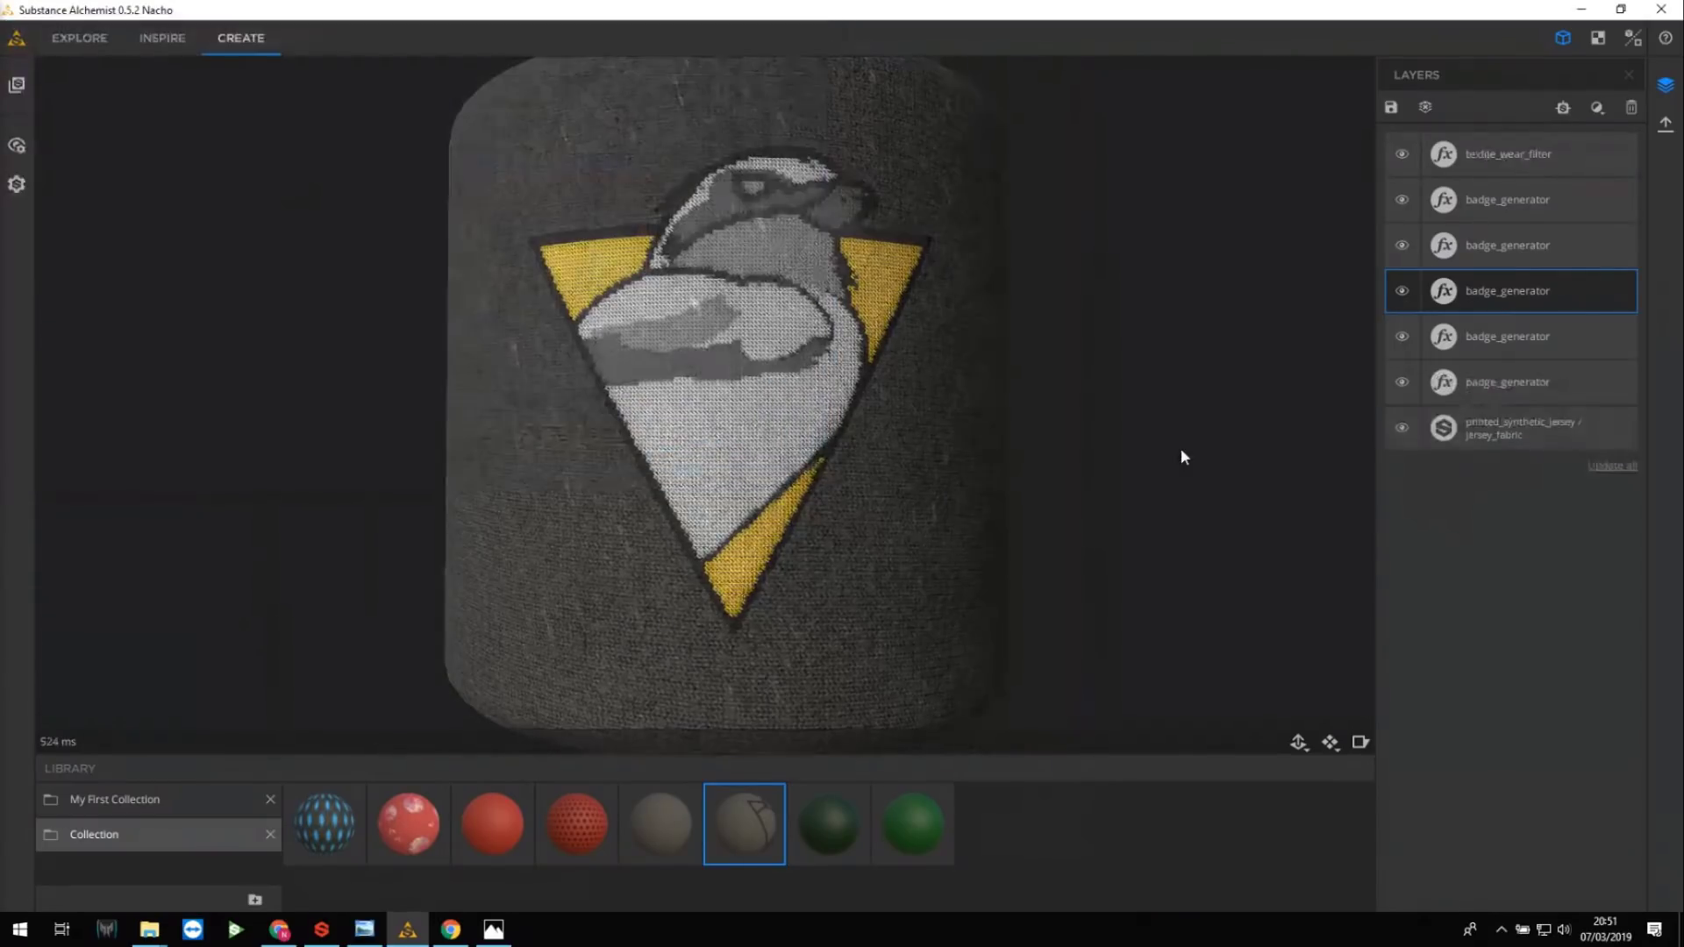
Set the textile wear filter's Fiber Wear to 0.47 and check the worn fibers up close on the badge.
{"action": "left_click_drag", "start_coordinate": [912, 393], "coordinate": [868, 377]}
{"action": "scroll", "coordinate": [836, 353], "scroll_direction": "up", "scroll_amount": 5}
{"action": "scroll", "coordinate": [835, 367], "scroll_direction": "down", "scroll_amount": 5}
{"action": "scroll", "coordinate": [917, 354], "scroll_direction": "up", "scroll_amount": 2}
{"action": "scroll", "coordinate": [913, 360], "scroll_direction": "down", "scroll_amount": 1}
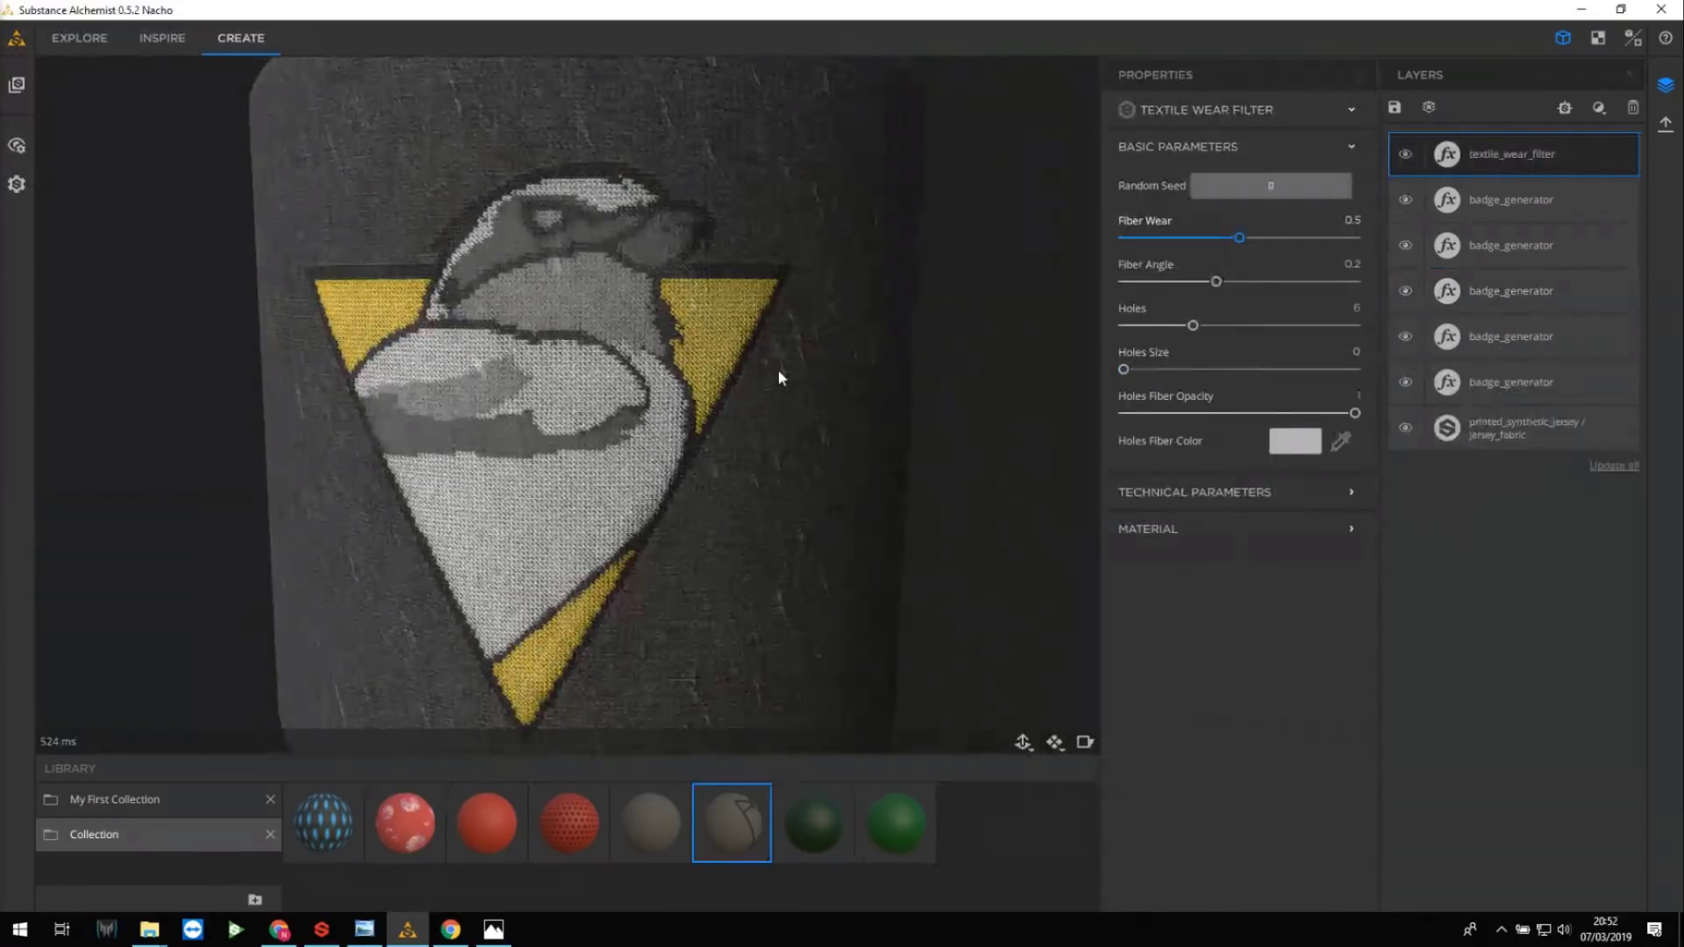
{"action": "left_click_drag", "start_coordinate": [779, 371], "coordinate": [779, 349]}
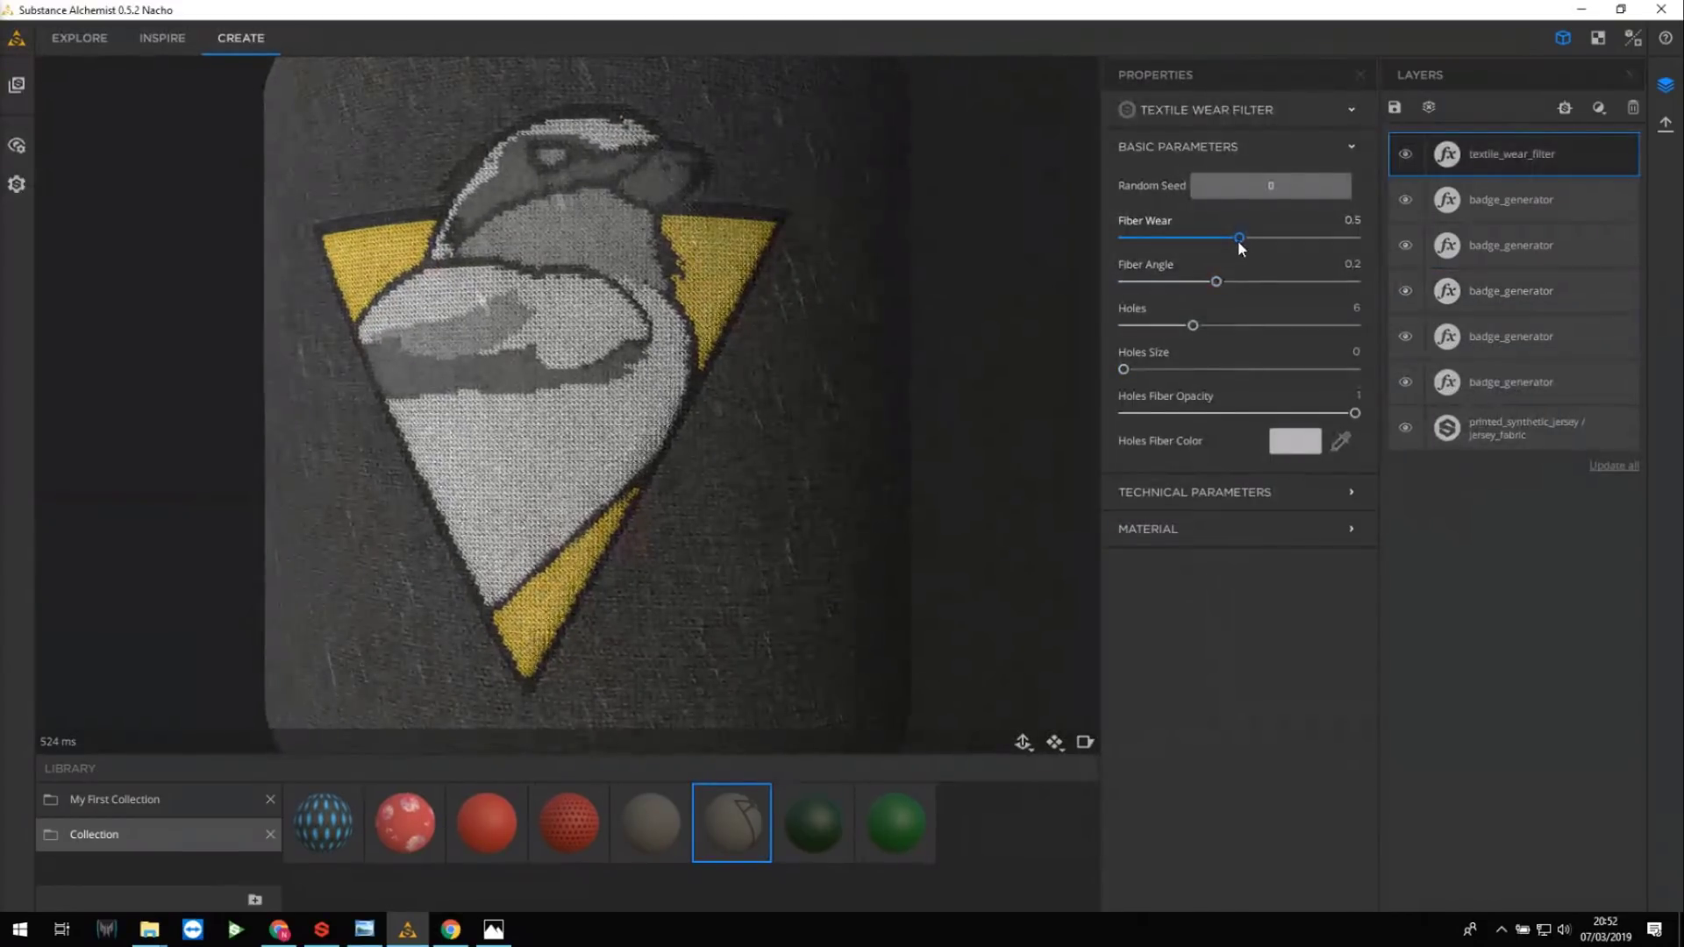
{"action": "mouse_move", "coordinate": [1239, 242]}
{"action": "left_mouse_down"}
{"action": "mouse_move", "coordinate": [1212, 245]}
{"action": "mouse_move", "coordinate": [1261, 250]}
{"action": "mouse_move", "coordinate": [1233, 254]}
{"action": "left_mouse_up"}
{"action": "scroll", "coordinate": [930, 439], "scroll_direction": "up", "scroll_amount": 3}
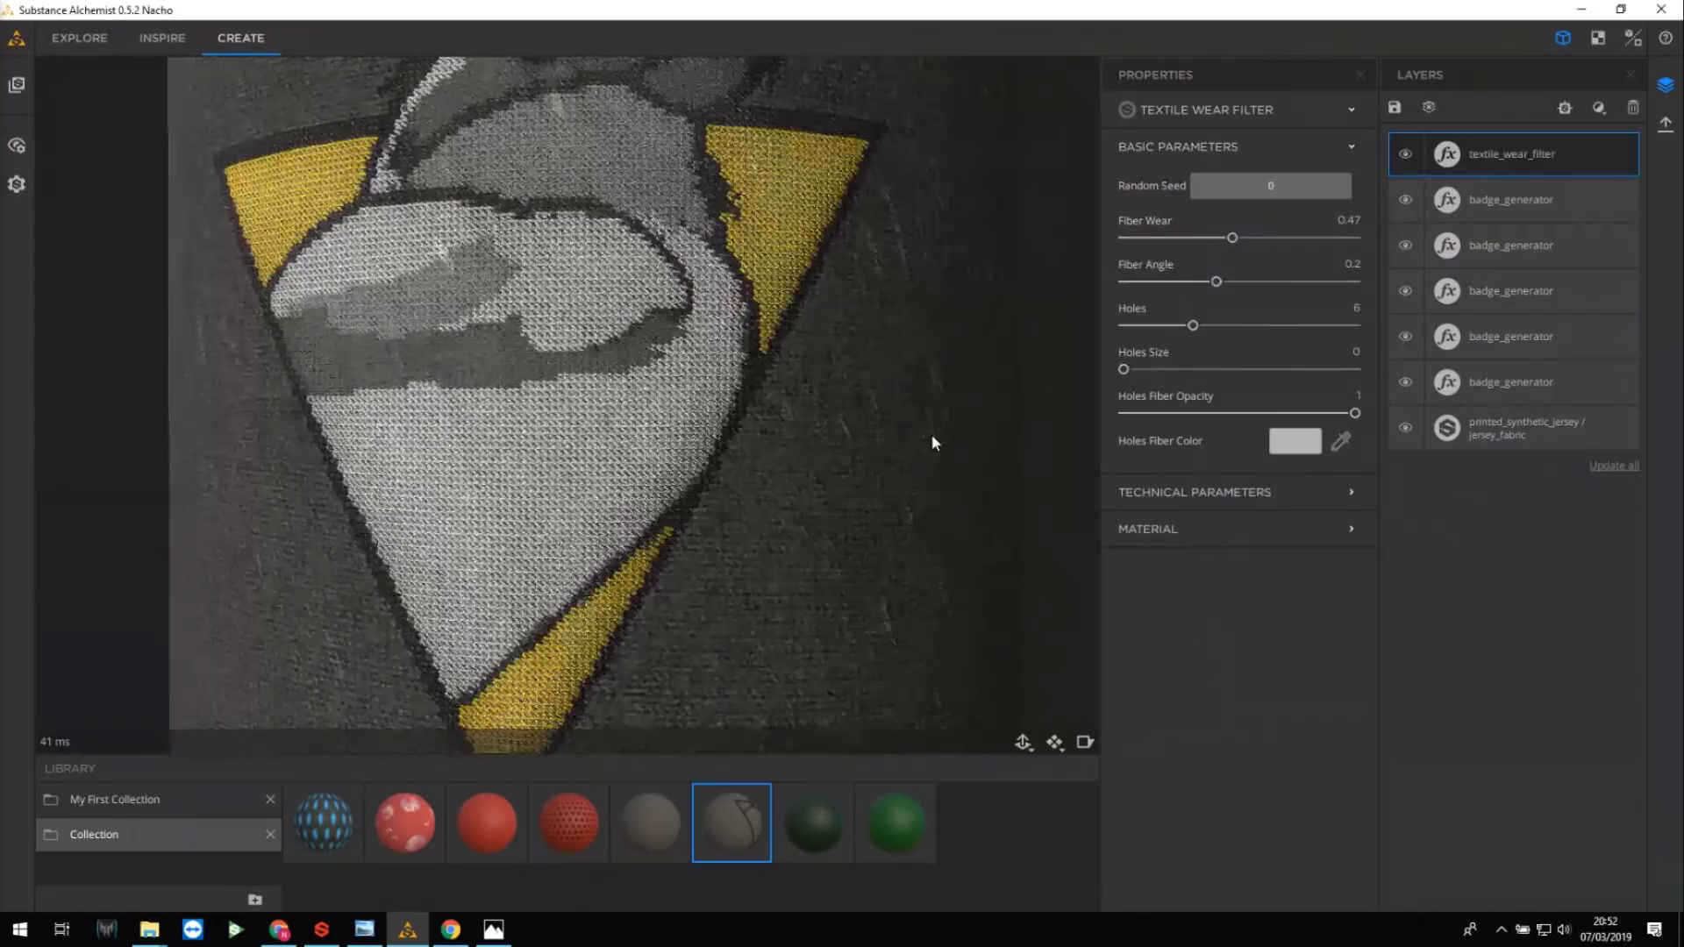
{"action": "scroll", "coordinate": [930, 434], "scroll_direction": "down", "scroll_amount": 3}
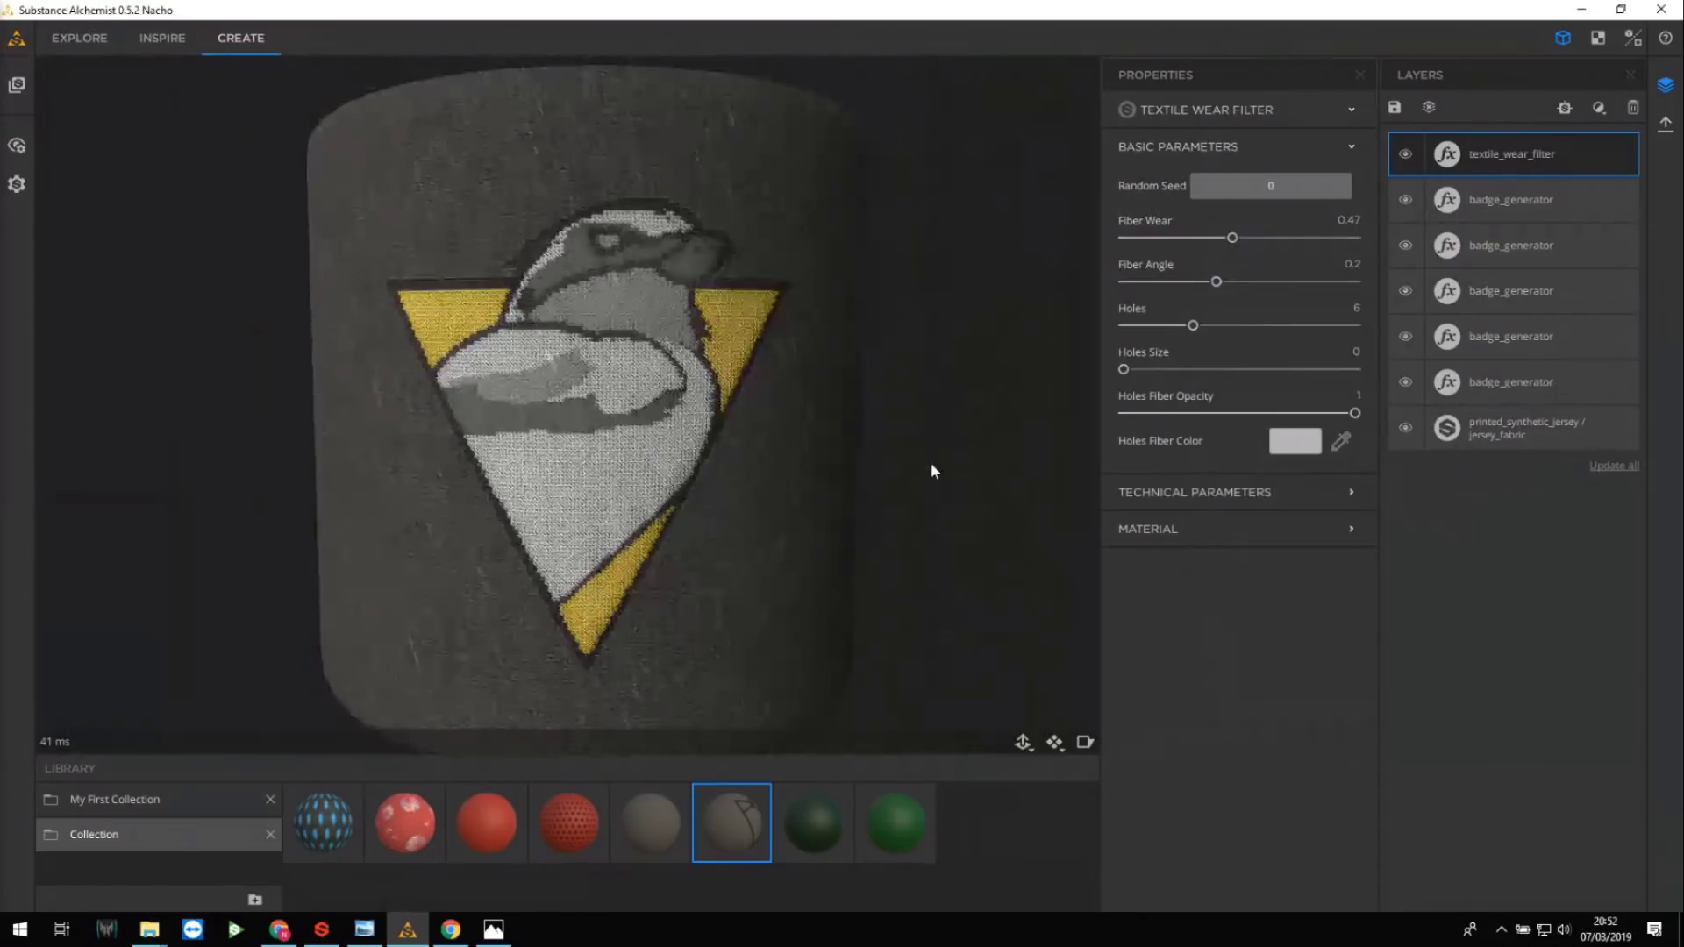
Set the textile wear filter's Fiber Angle to 0.05, Holes to 20 and Holes Fiber Opacity to 0.
{"action": "left_click_drag", "start_coordinate": [1215, 282], "coordinate": [1356, 329]}
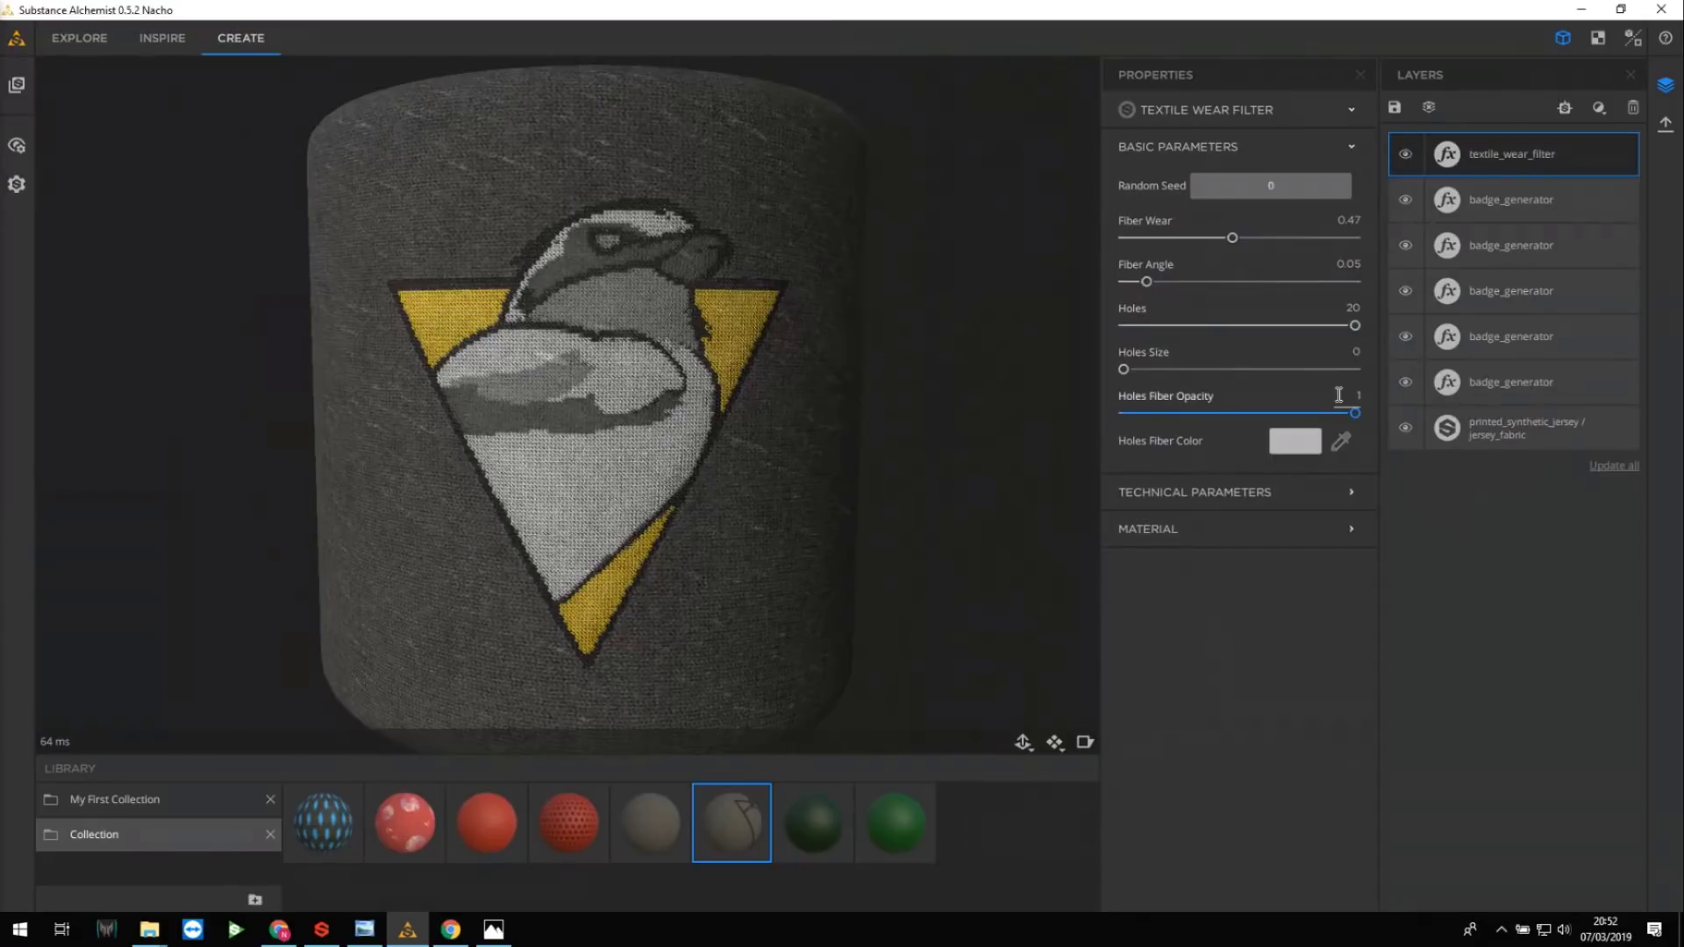
{"action": "left_click_drag", "start_coordinate": [1349, 414], "coordinate": [1126, 413]}
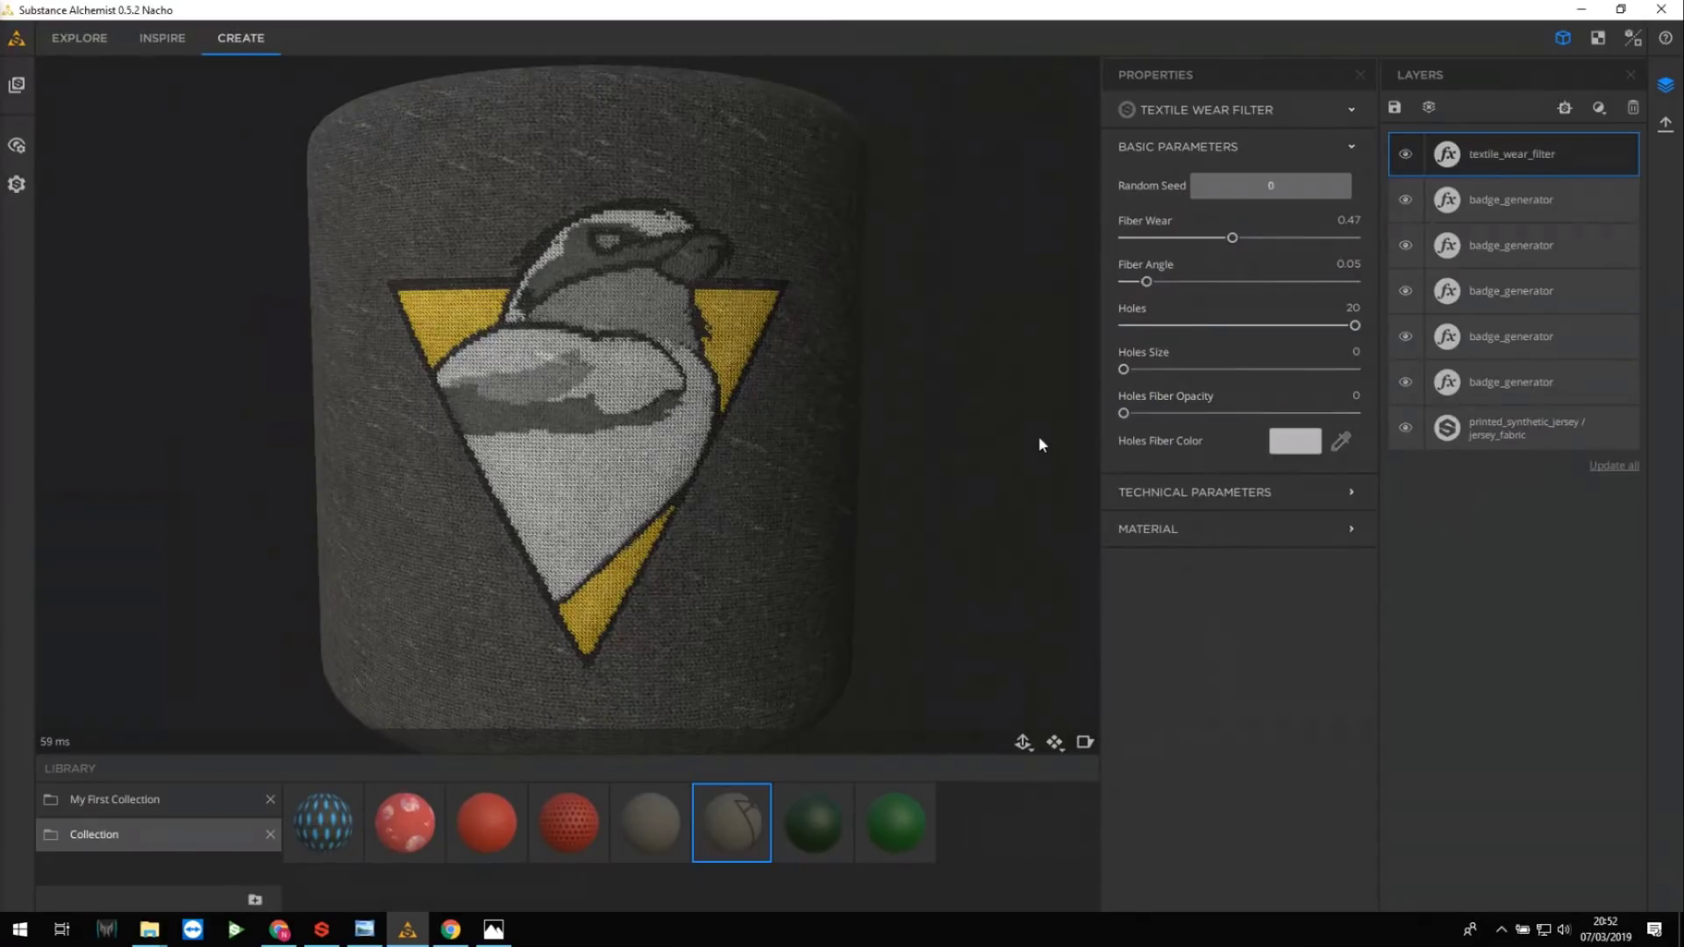
{"action": "scroll", "coordinate": [789, 465], "scroll_direction": "up", "scroll_amount": 3}
{"action": "scroll", "coordinate": [776, 452], "scroll_direction": "down", "scroll_amount": 3}
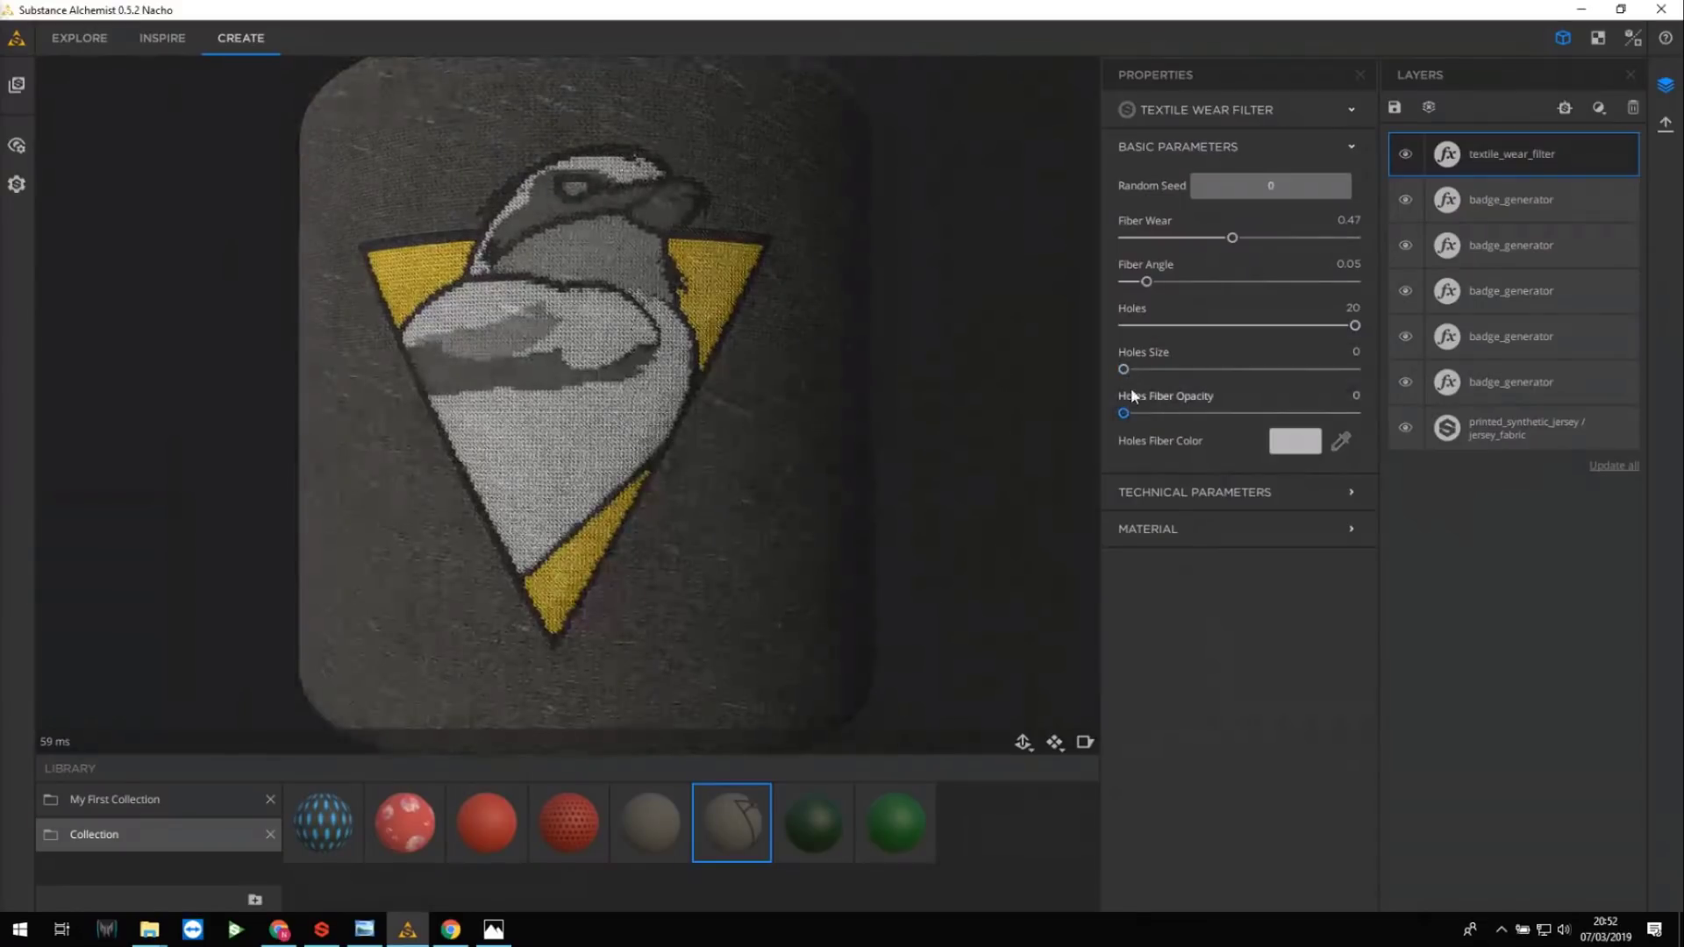
Set the textile wear filter's Holes Size to 0.44 and inspect the holes across the badge and jersey.
{"action": "left_click_drag", "start_coordinate": [1121, 370], "coordinate": [1226, 386]}
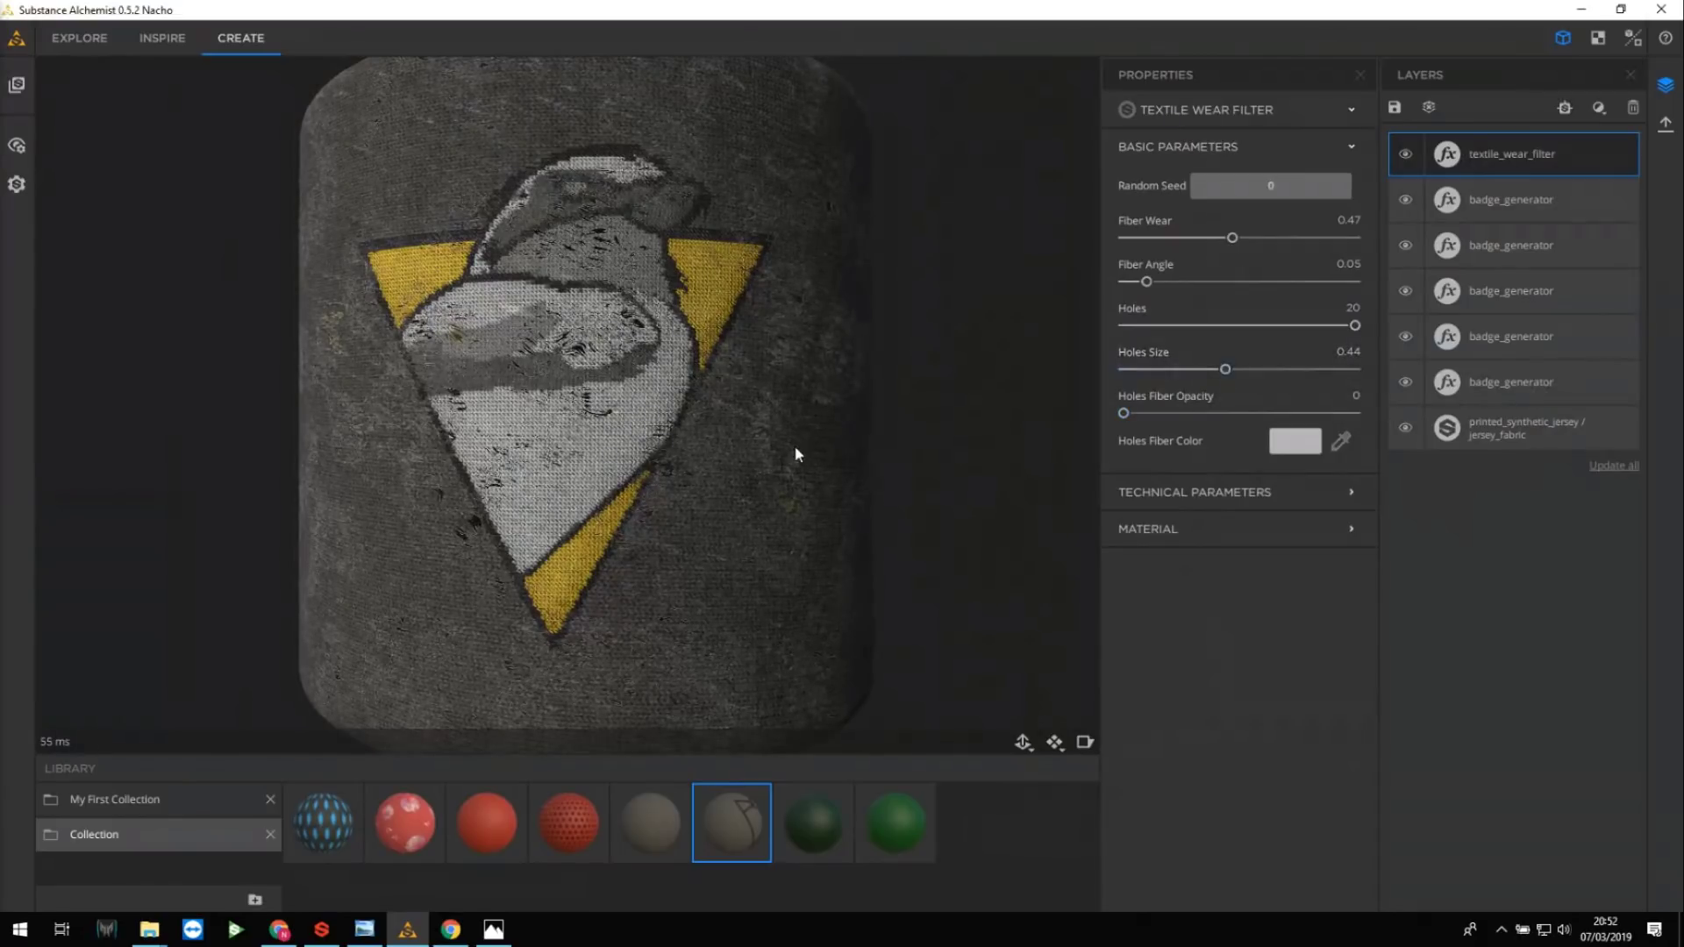
{"action": "scroll", "coordinate": [681, 414], "scroll_direction": "up", "scroll_amount": 5}
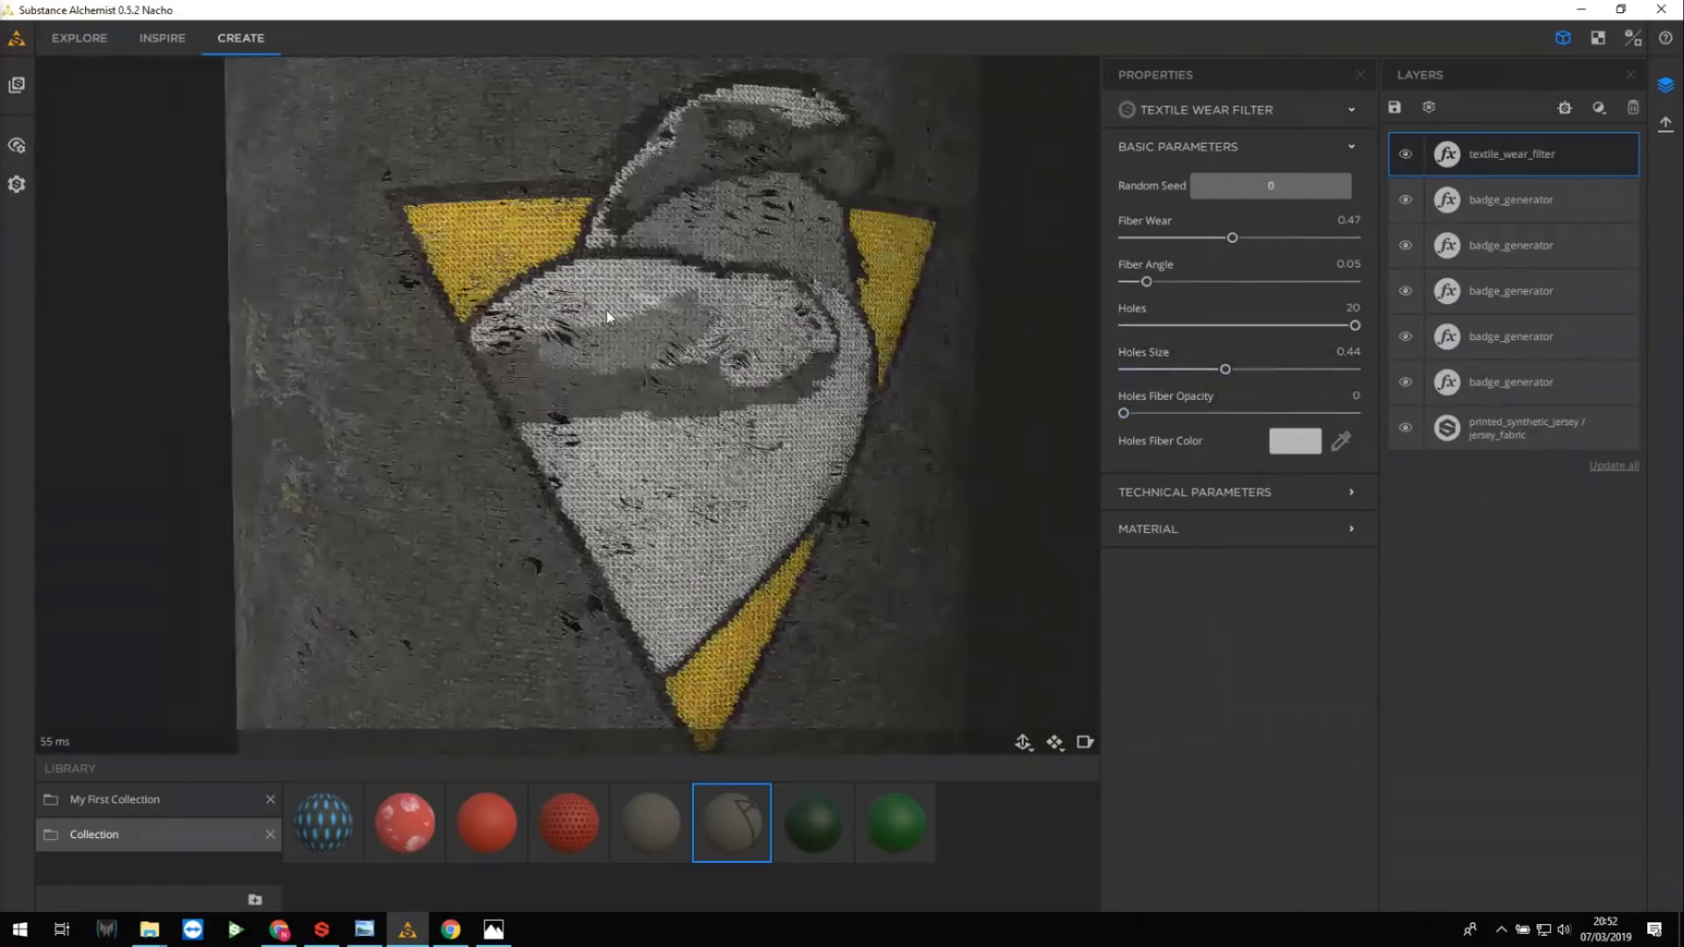
{"action": "left_click_drag", "start_coordinate": [607, 309], "coordinate": [632, 357]}
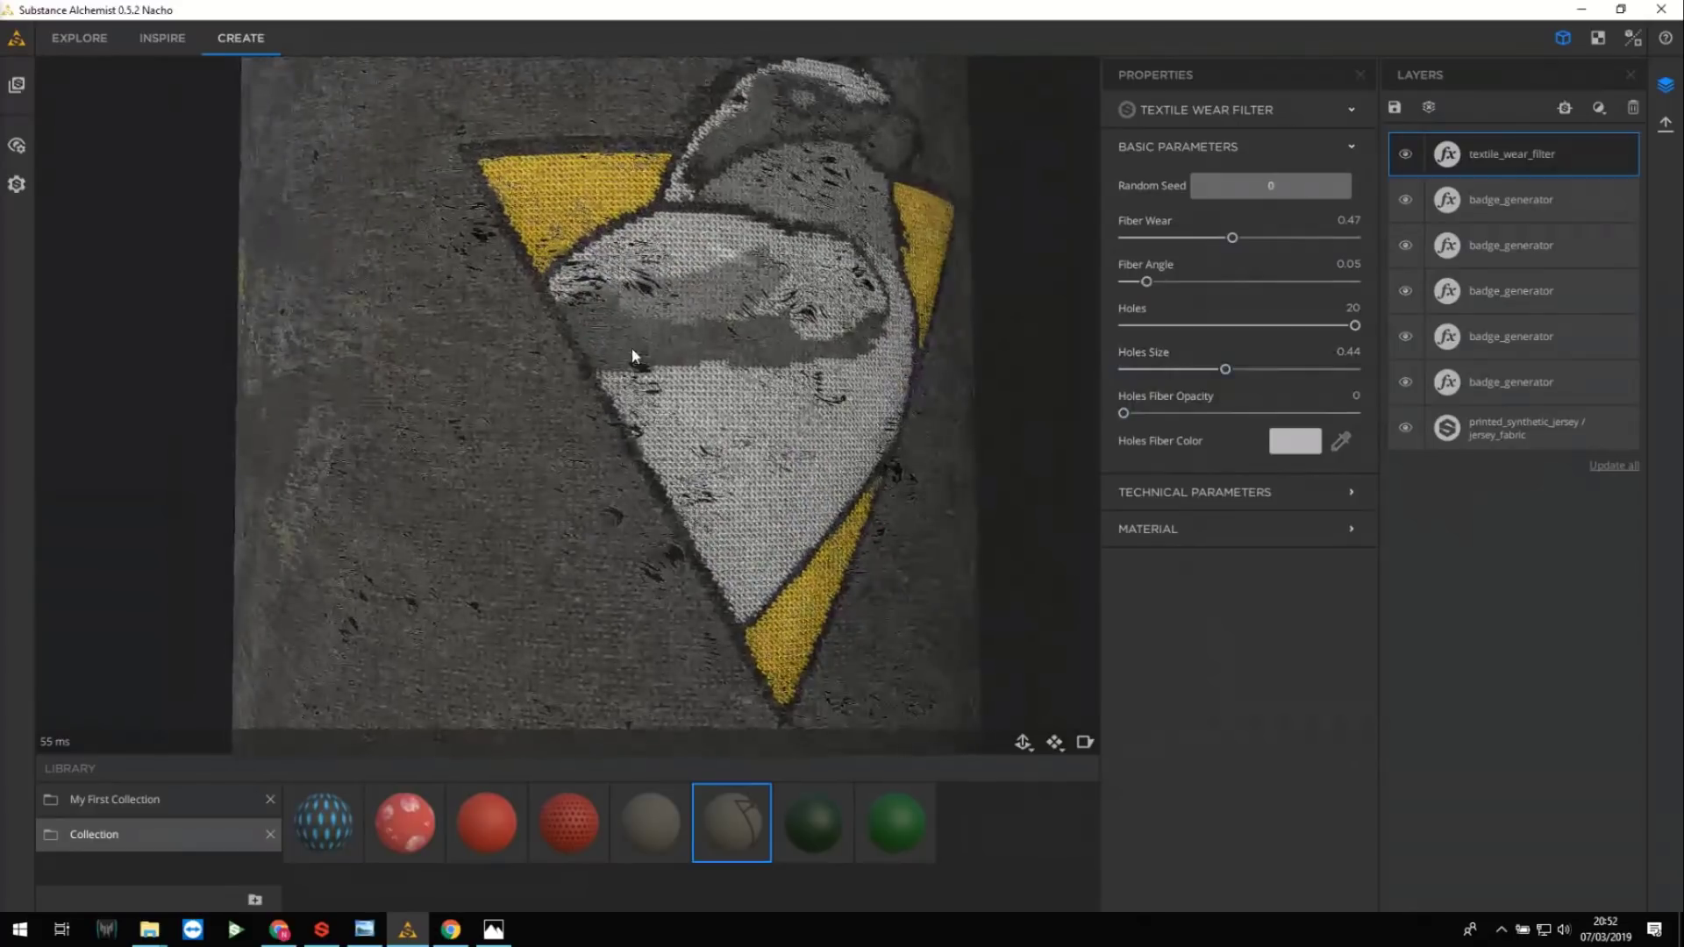
{"action": "scroll", "coordinate": [741, 399], "scroll_direction": "down", "scroll_amount": 5}
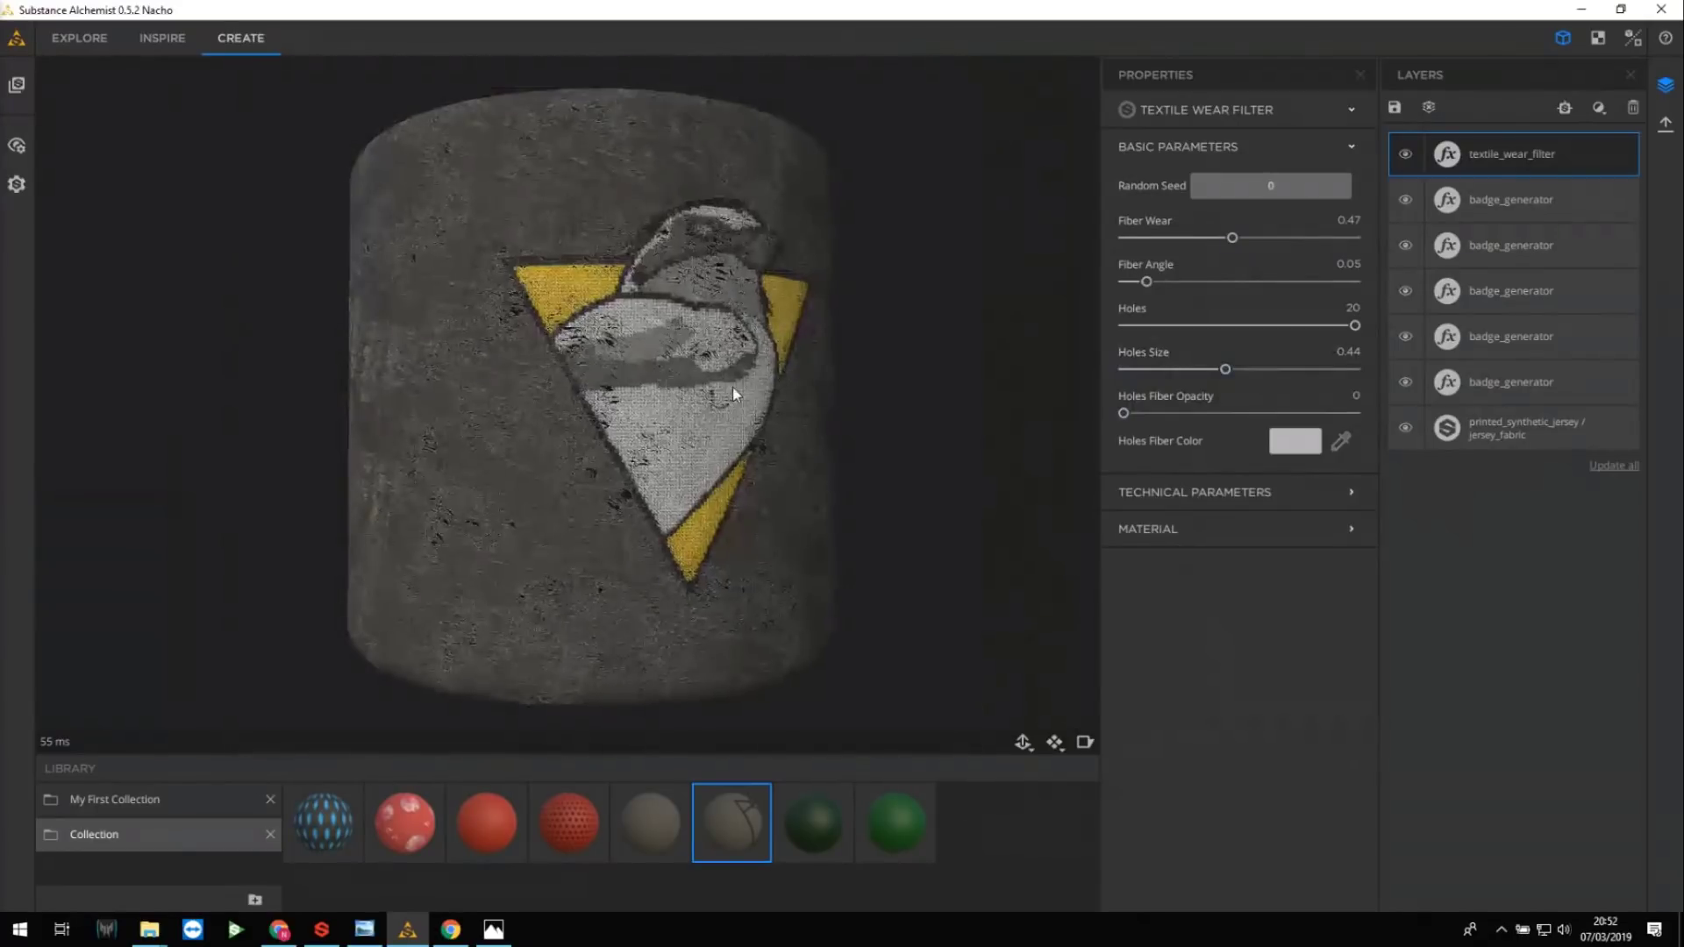
{"action": "scroll", "coordinate": [701, 387], "scroll_direction": "up", "scroll_amount": 5}
{"action": "left_click_drag", "start_coordinate": [669, 375], "coordinate": [623, 443]}
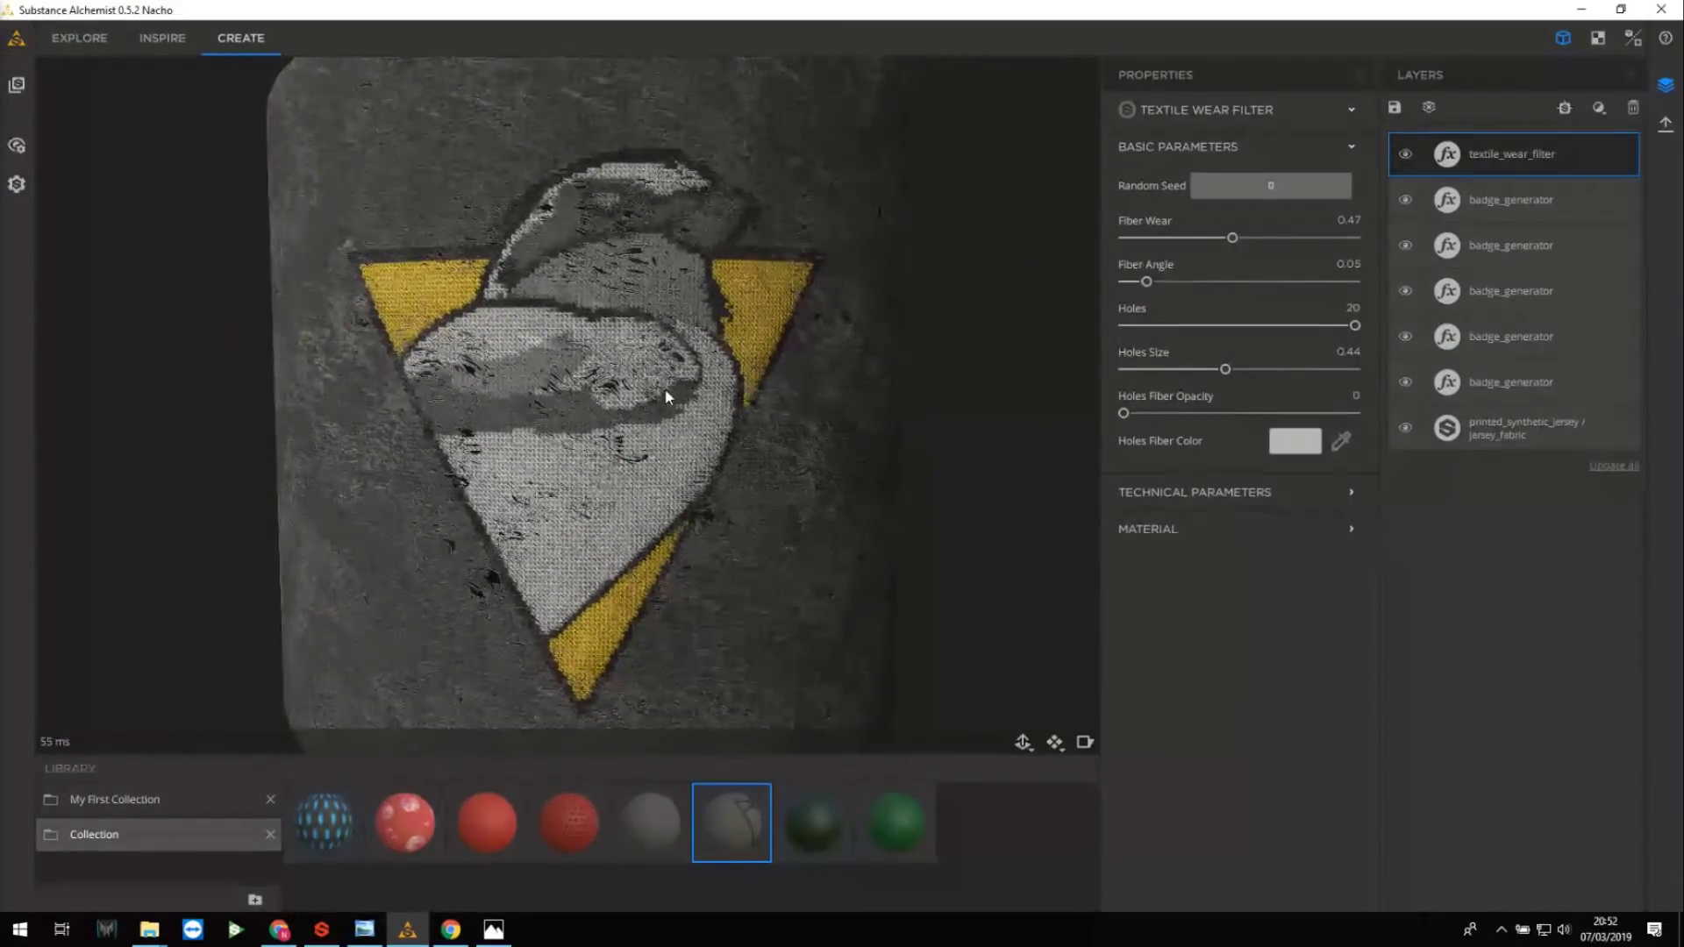
{"action": "left_click_drag", "start_coordinate": [667, 388], "coordinate": [685, 386]}
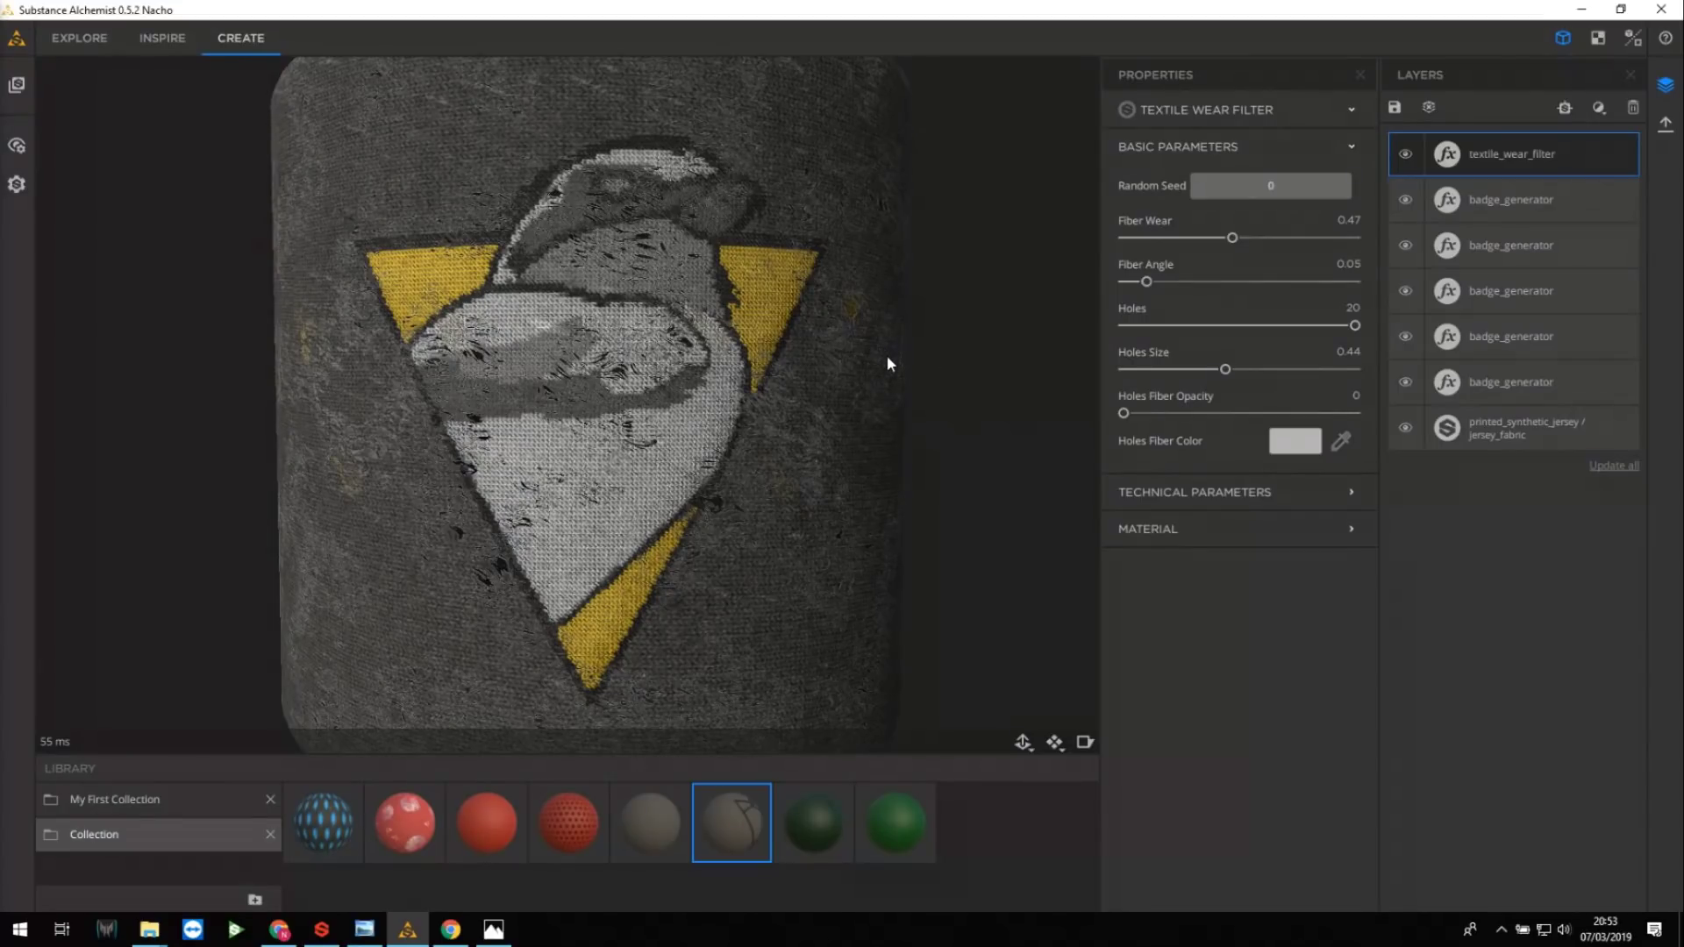
{"action": "left_click_drag", "start_coordinate": [887, 356], "coordinate": [892, 351]}
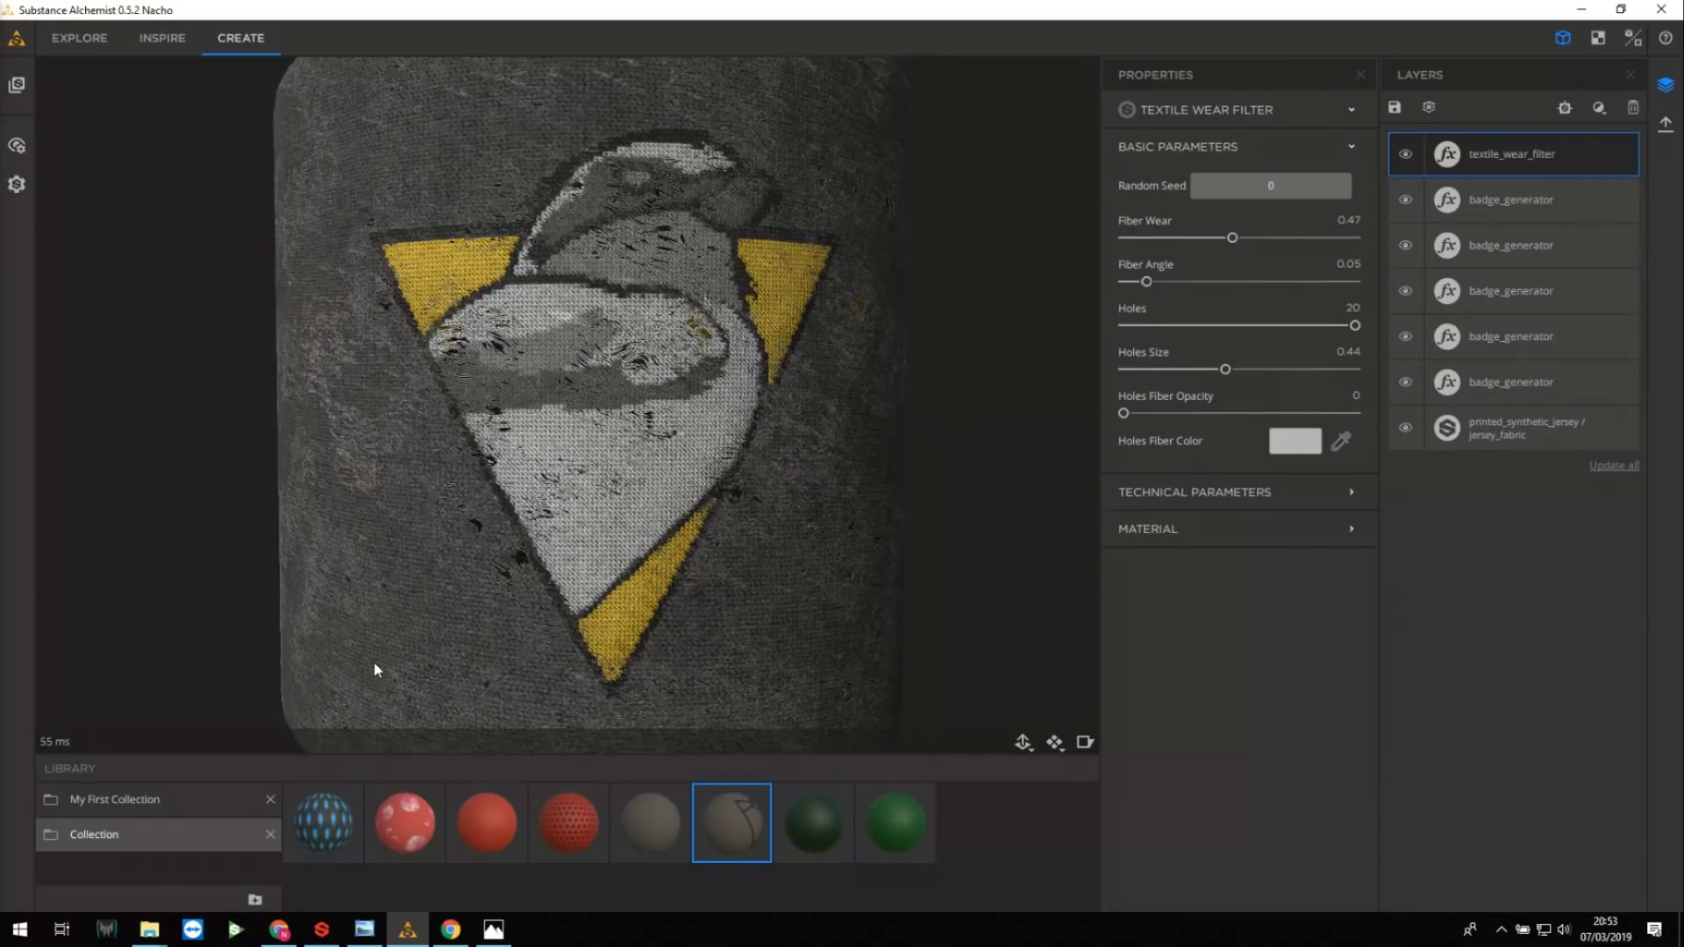
Switch to the Google Meet call in Chrome and turn off the microphone.
{"action": "left_click", "coordinate": [278, 934]}
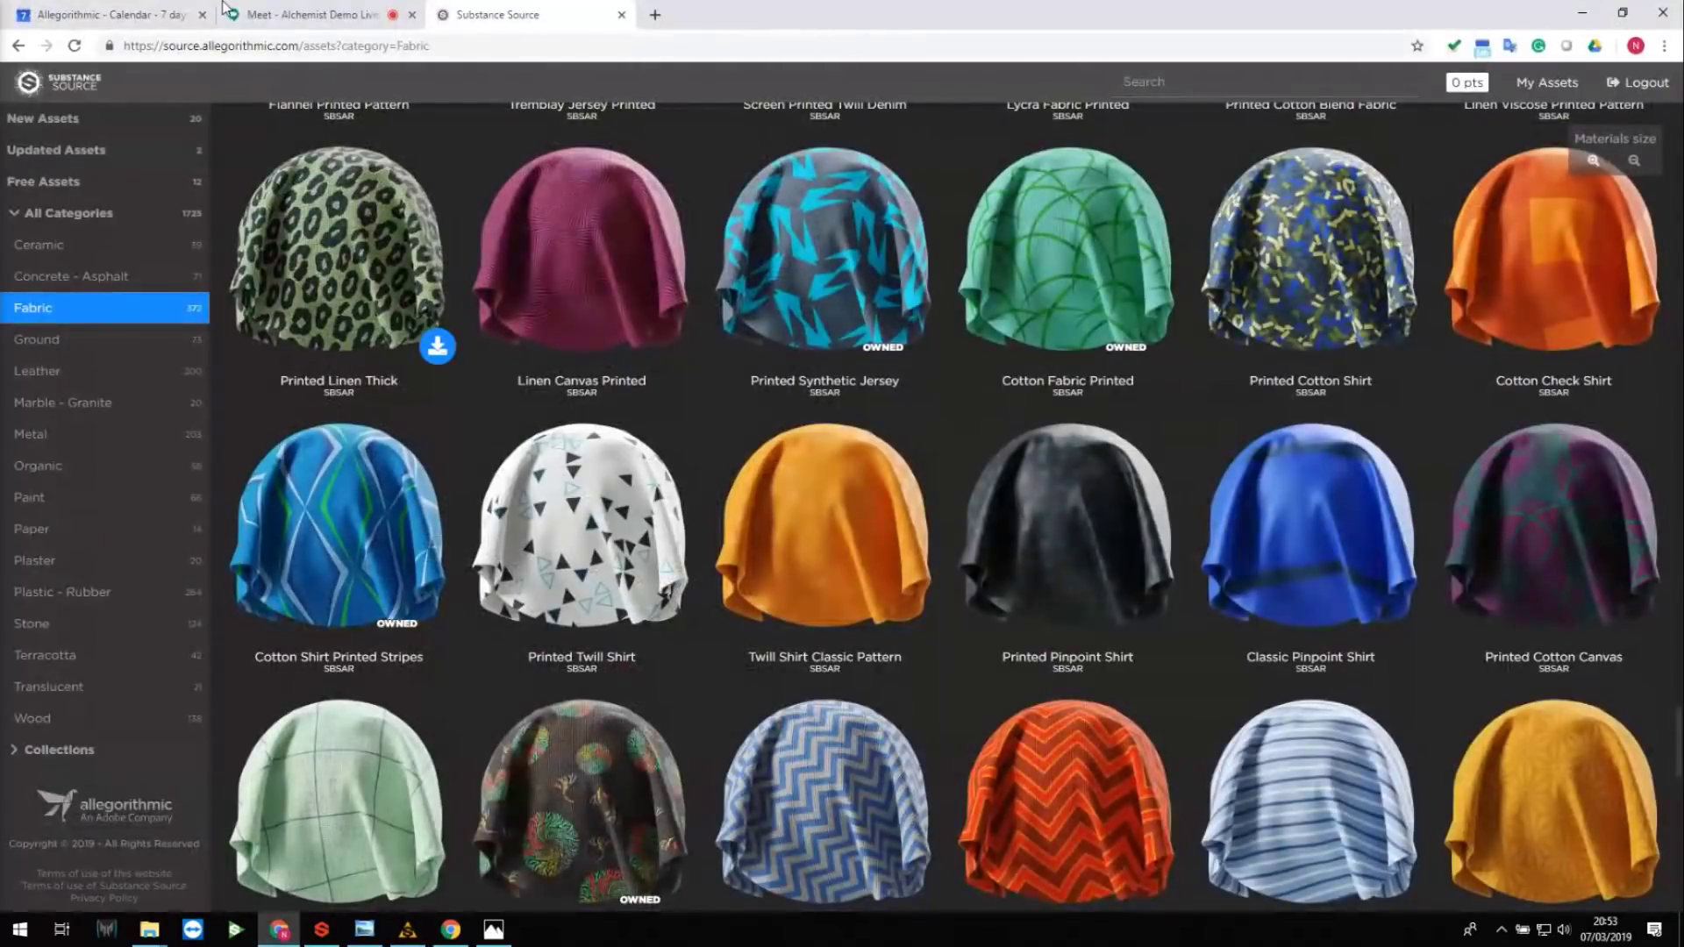
{"action": "left_click", "coordinate": [326, 14]}
{"action": "left_click", "coordinate": [778, 873]}
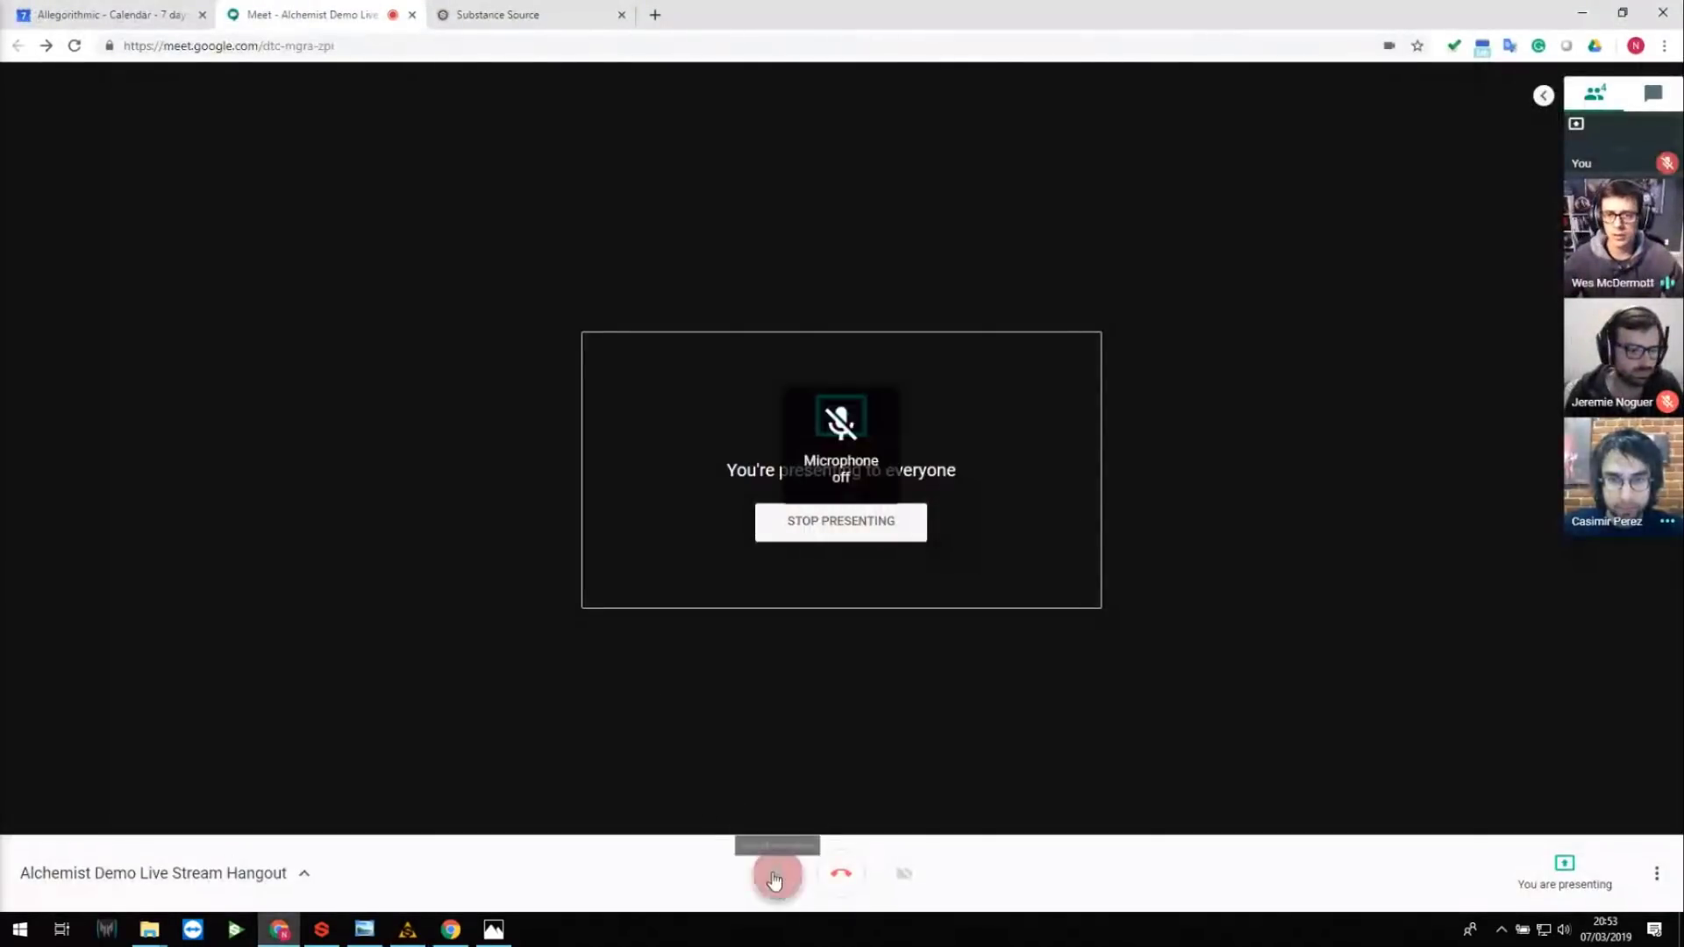